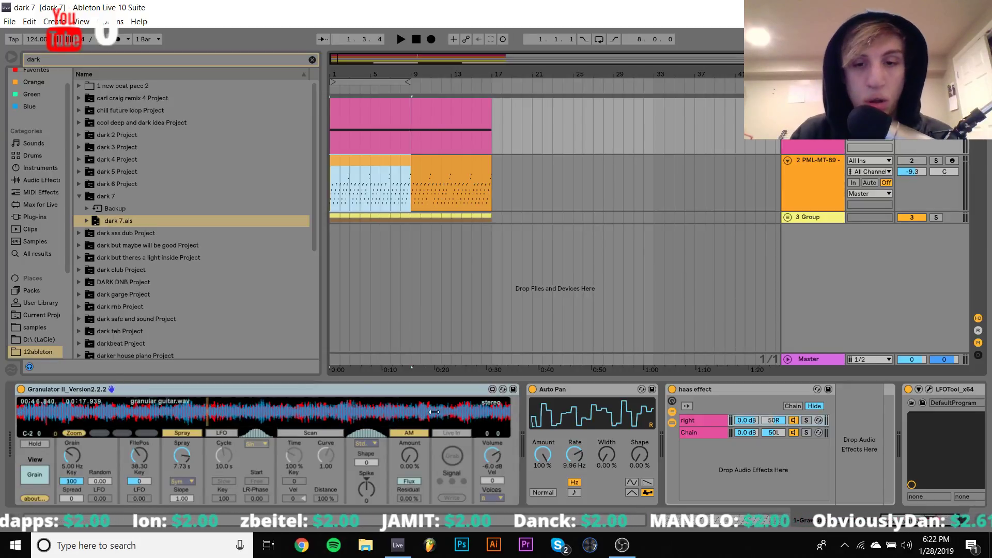
Step: Open the recent streamingandvideo set in a second Ableton Live instance and accept the ReWire notice
{"action": "key", "text": "alt+Tab"}
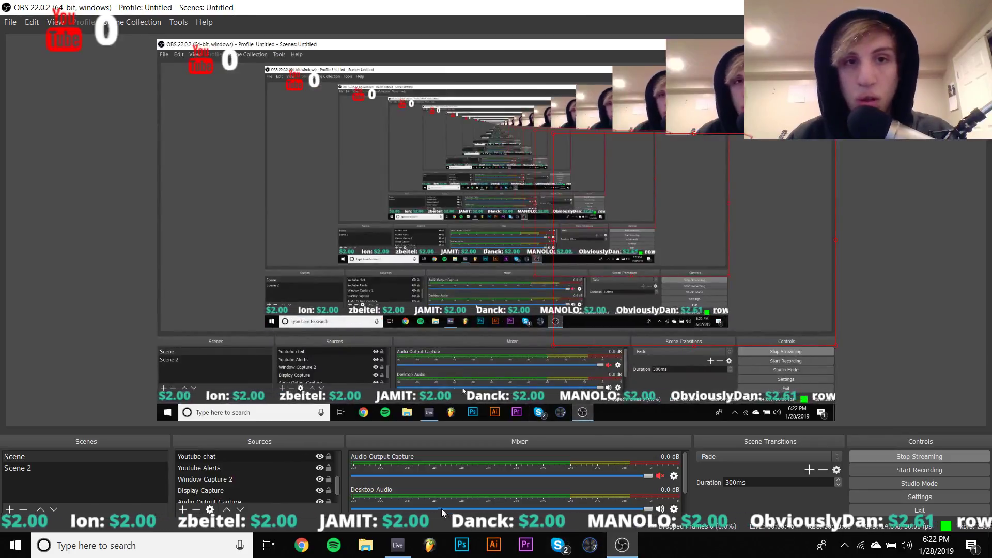
{"action": "left_click", "coordinate": [399, 544]}
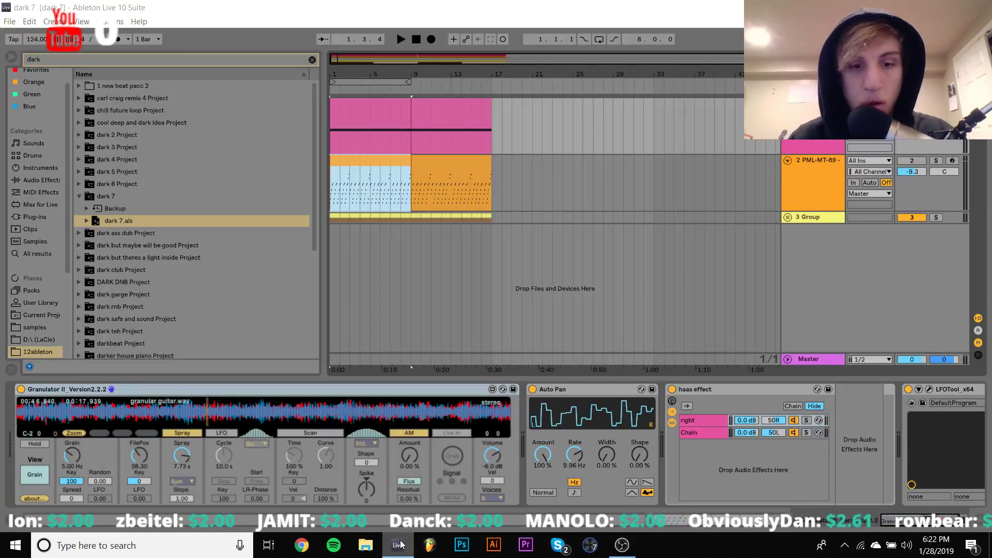
{"action": "right_click", "coordinate": [400, 545]}
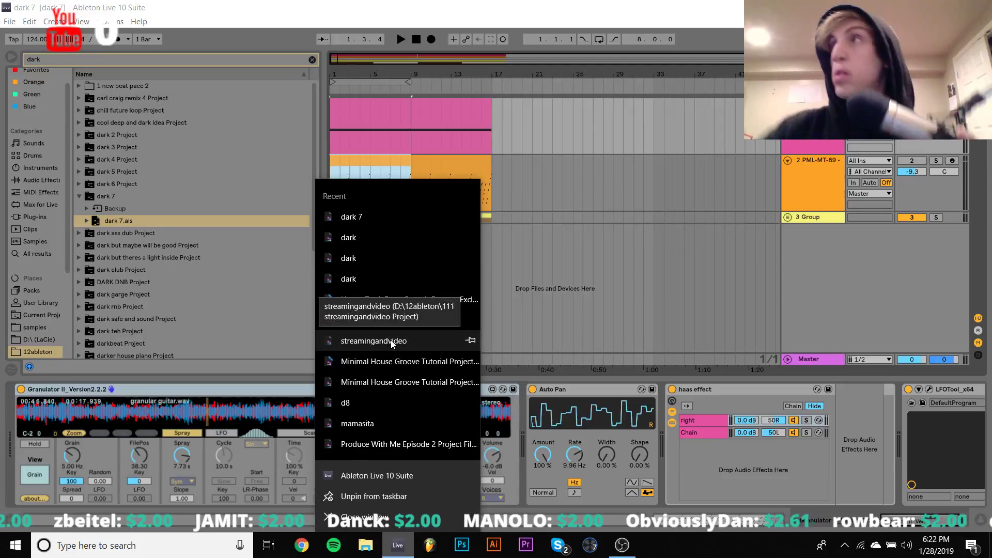
{"action": "left_click", "coordinate": [391, 340]}
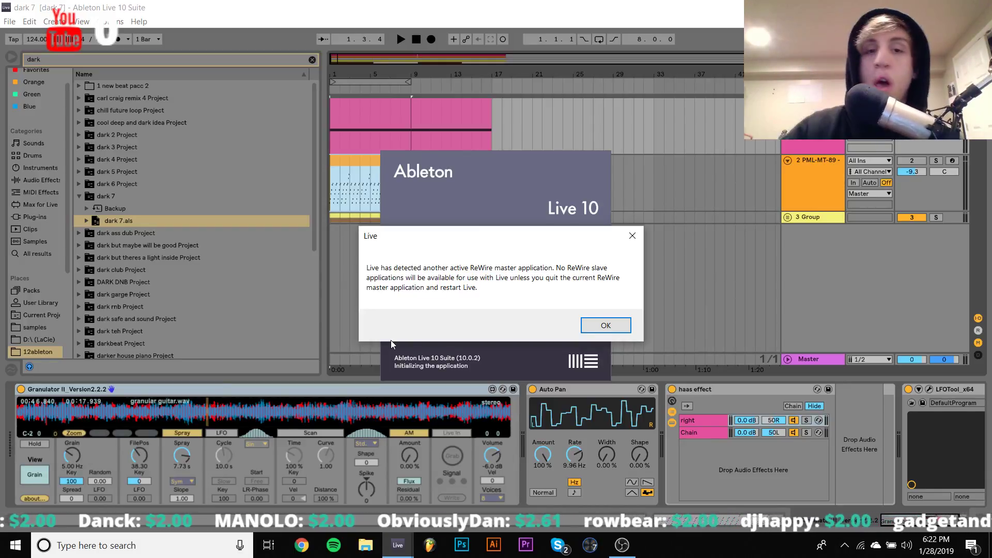
{"action": "key", "text": "Return"}
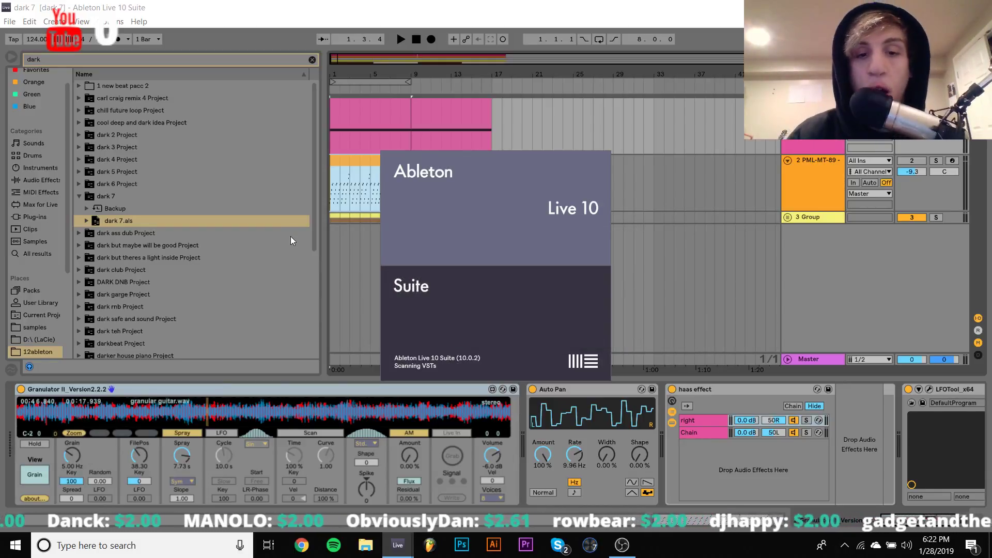
Step: Switch to OBS and hide the Browser source in the current scene
{"action": "left_click", "coordinate": [615, 547]}
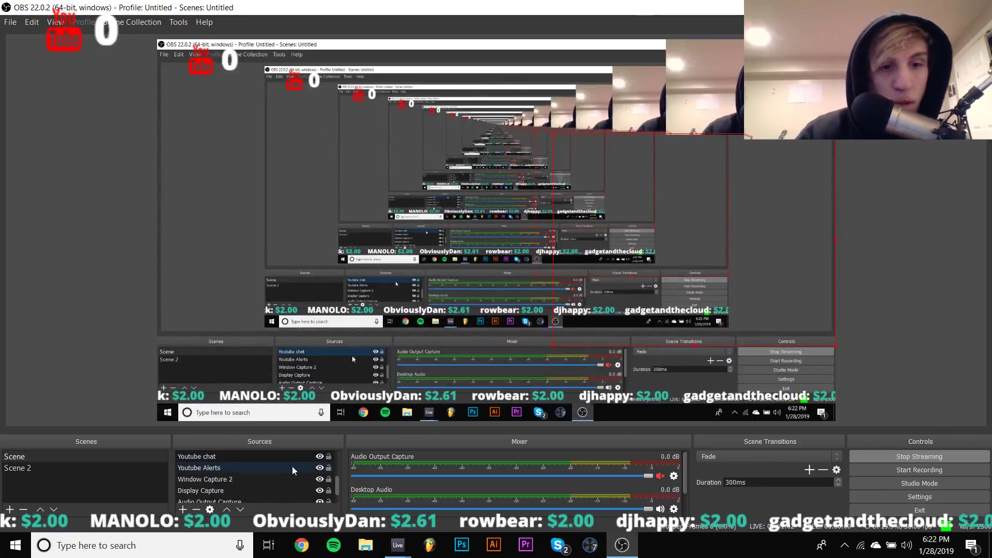
{"action": "scroll", "coordinate": [324, 473], "scroll_direction": "up", "scroll_amount": 2}
{"action": "left_click", "coordinate": [321, 457]}
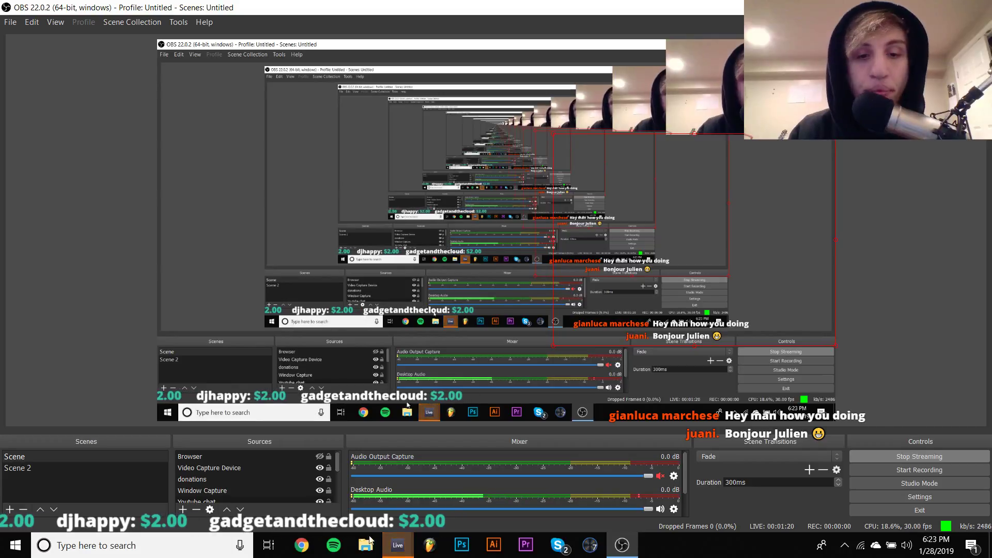
Step: Switch to Ableton Live, view the streamingandvideo set, and return to the dark 7 set
{"action": "mouse_move", "coordinate": [397, 545]}
{"action": "left_click", "coordinate": [445, 495]}
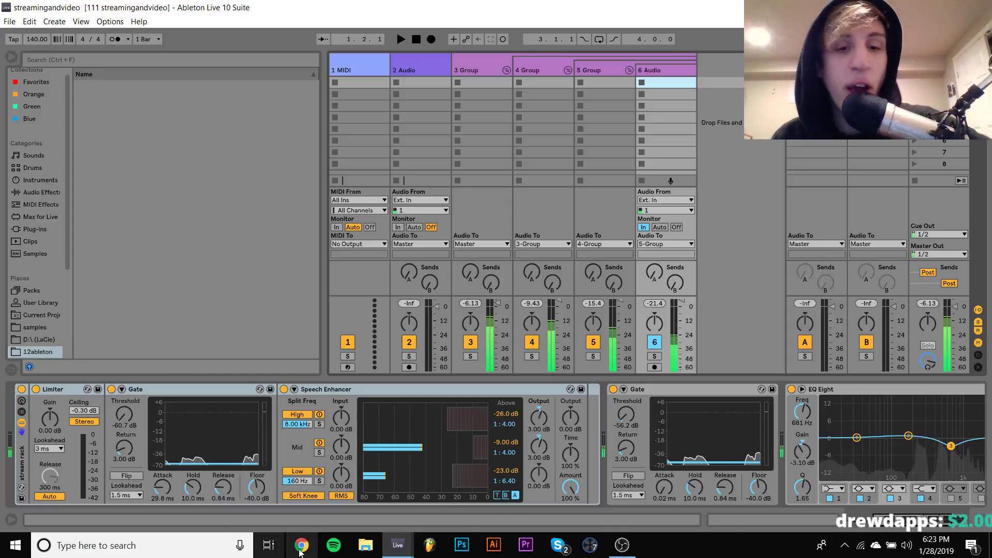
{"action": "mouse_move", "coordinate": [397, 545]}
{"action": "left_click", "coordinate": [377, 516]}
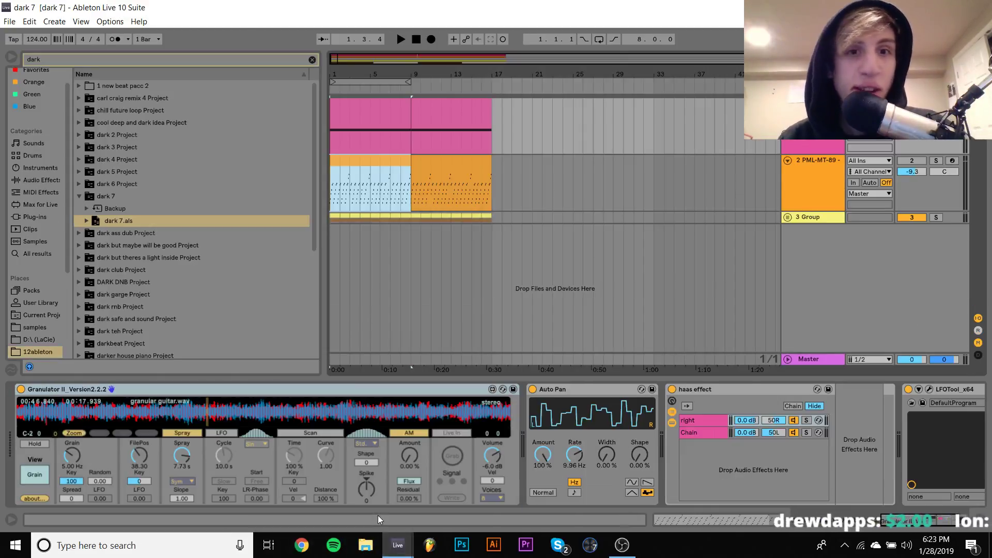
Step: Loop bars 1 to 17 across both orange PML-MT-89 clips and activate track 2
{"action": "key", "text": "ctrl+v"}
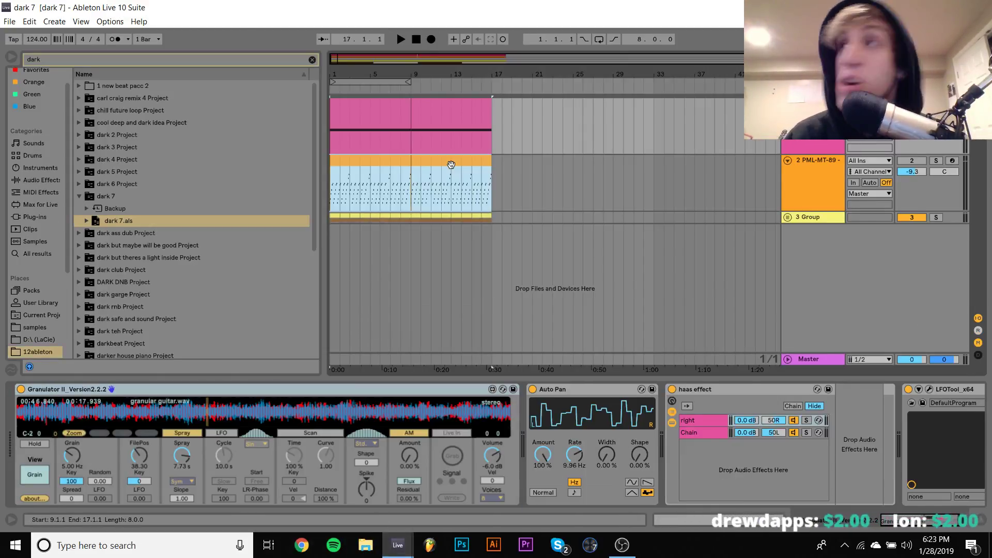
{"action": "left_click", "coordinate": [451, 164]}
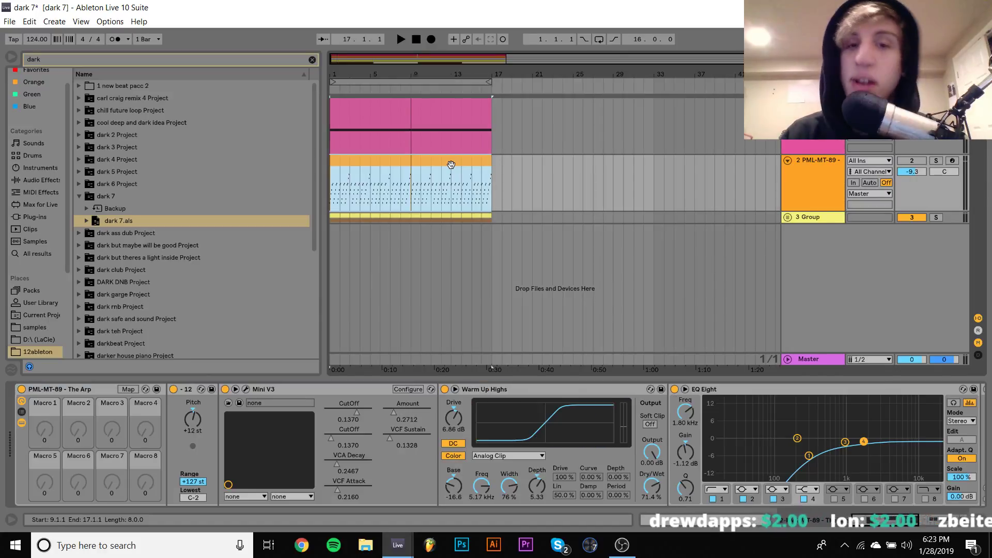
{"action": "key", "text": "ctrl+l"}
{"action": "mouse_move", "coordinate": [343, 73]}
{"action": "left_mouse_down"}
{"action": "mouse_move", "coordinate": [342, 93]}
{"action": "mouse_move", "coordinate": [344, 73]}
{"action": "left_mouse_up"}
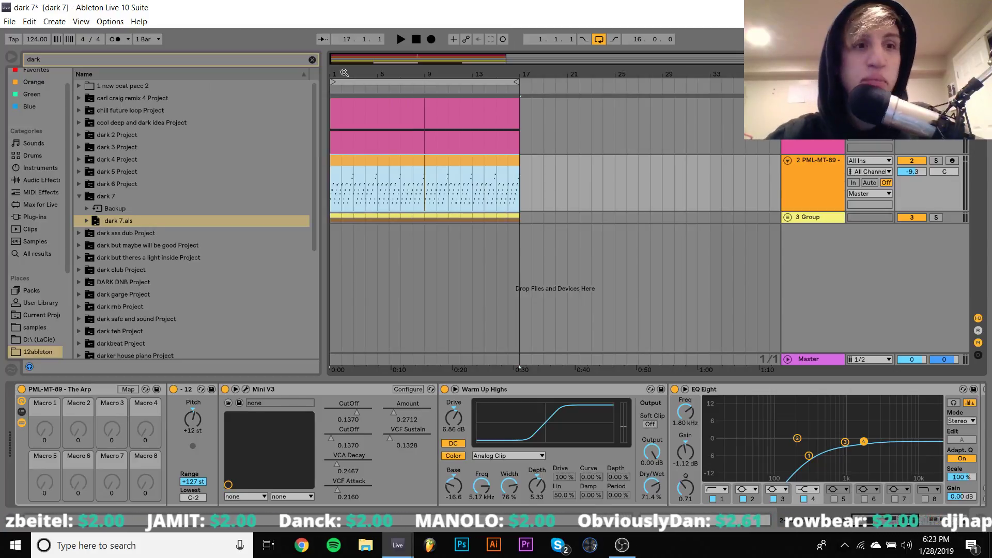
Step: Clear the browser search to list the Sounds category, and raise track 2's volume to -3.1 dB during playback
{"action": "left_click", "coordinate": [312, 60]}
{"action": "left_click", "coordinate": [34, 155]}
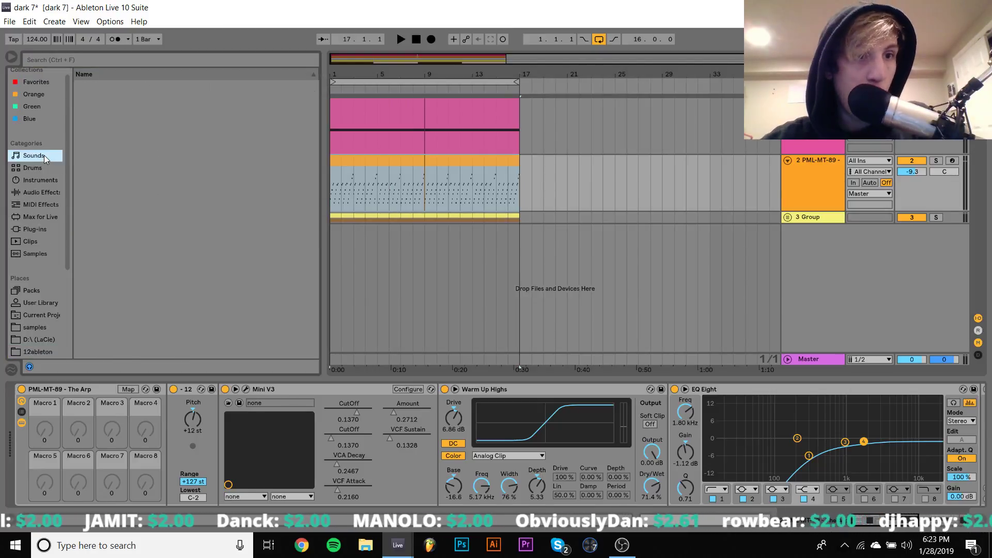
{"action": "key", "text": "space"}
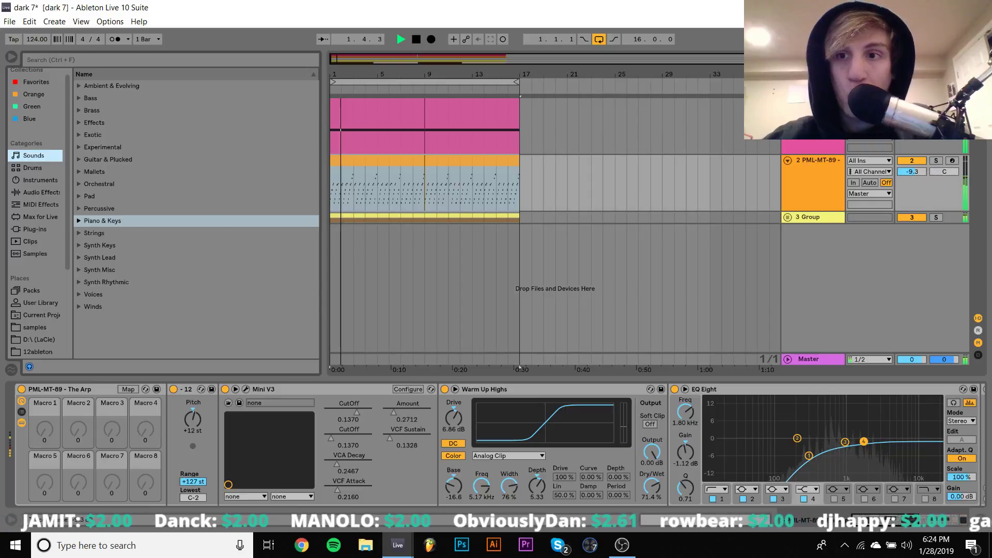
{"action": "left_click_drag", "start_coordinate": [923, 173], "coordinate": [923, 155]}
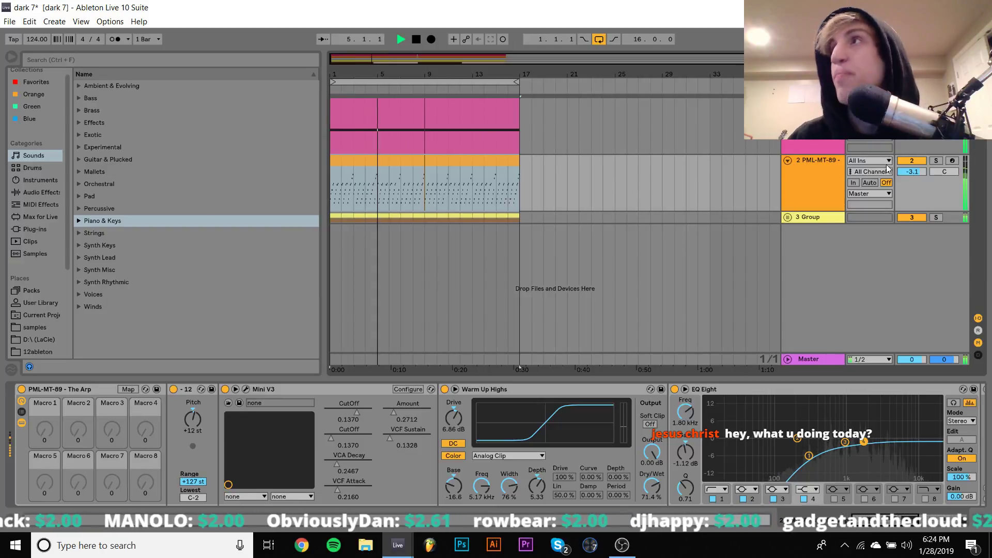
Step: Insert a MIDI track below PML-MT-89 and load SMACKOS 808 SIMULATOR.adg onto it, searching the samples folder for "smackos"
{"action": "left_click", "coordinate": [808, 181]}
{"action": "key", "text": "ctrl+shift+t"}
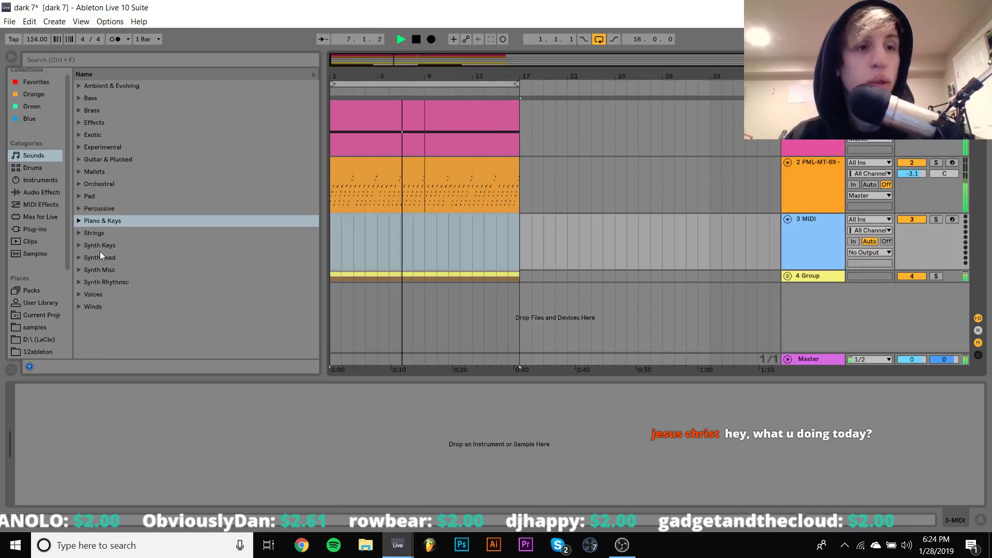
{"action": "left_click", "coordinate": [32, 327]}
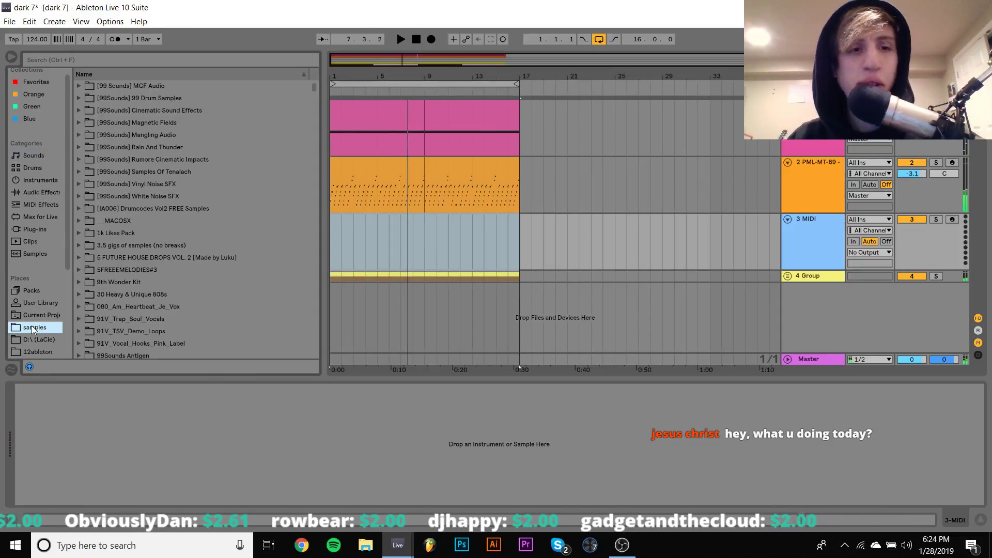
{"action": "left_click", "coordinate": [190, 59]}
{"action": "type", "text": "smackos"}
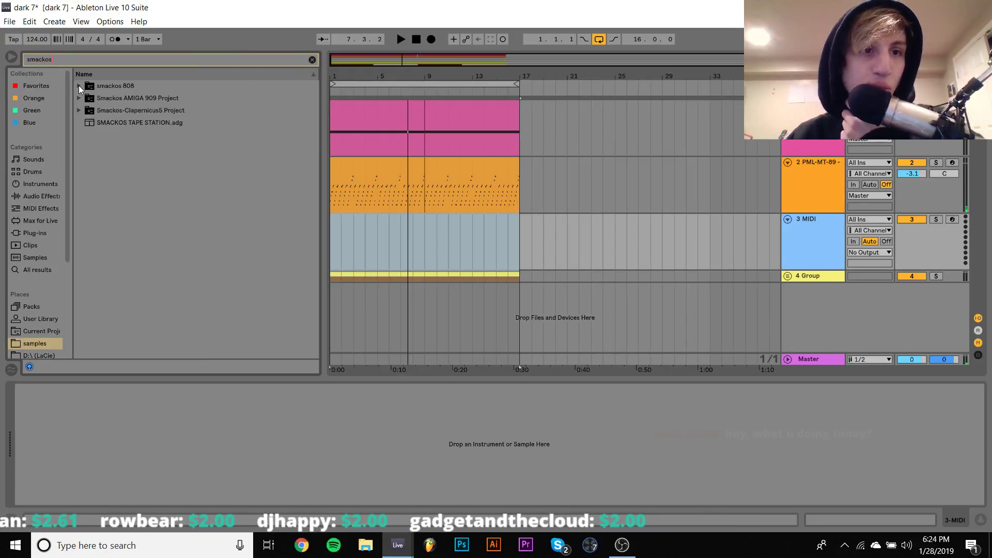
{"action": "left_click", "coordinate": [78, 85]}
{"action": "left_click", "coordinate": [132, 108]}
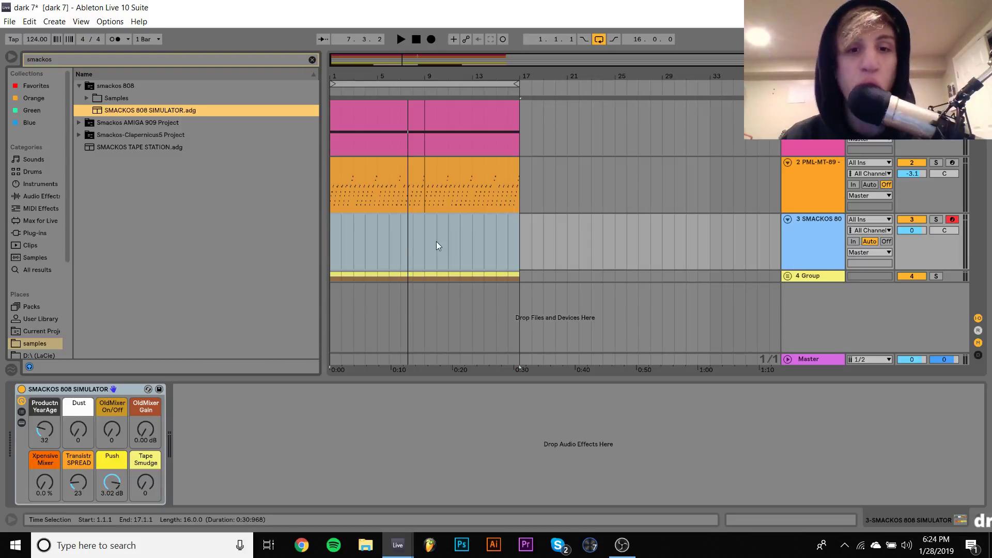
Step: Create an empty two-bar MIDI clip at bar 9 on the SMACKOS 808 track and audition a bass drum sound
{"action": "left_click_drag", "start_coordinate": [426, 241], "coordinate": [445, 243]}
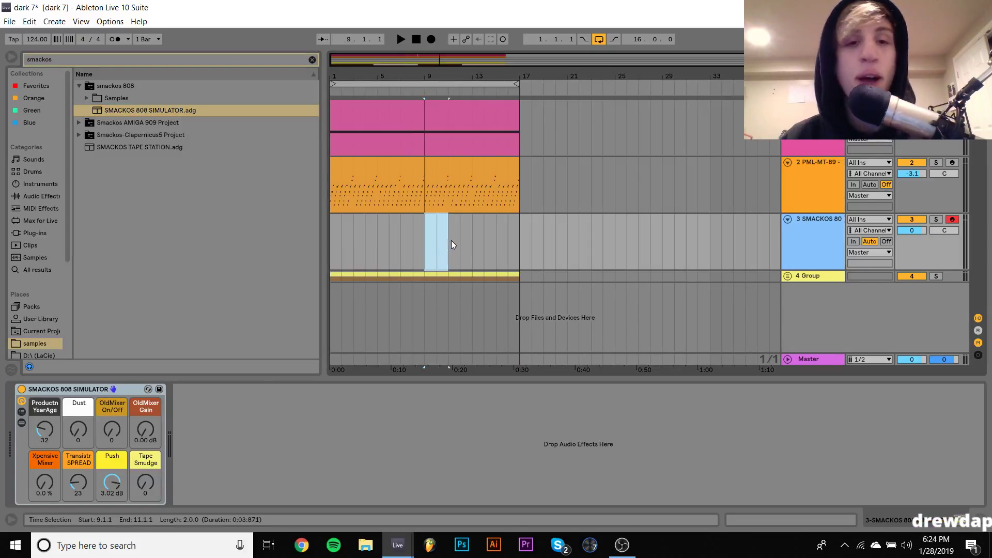
{"action": "key", "text": "ctrl+shift+m"}
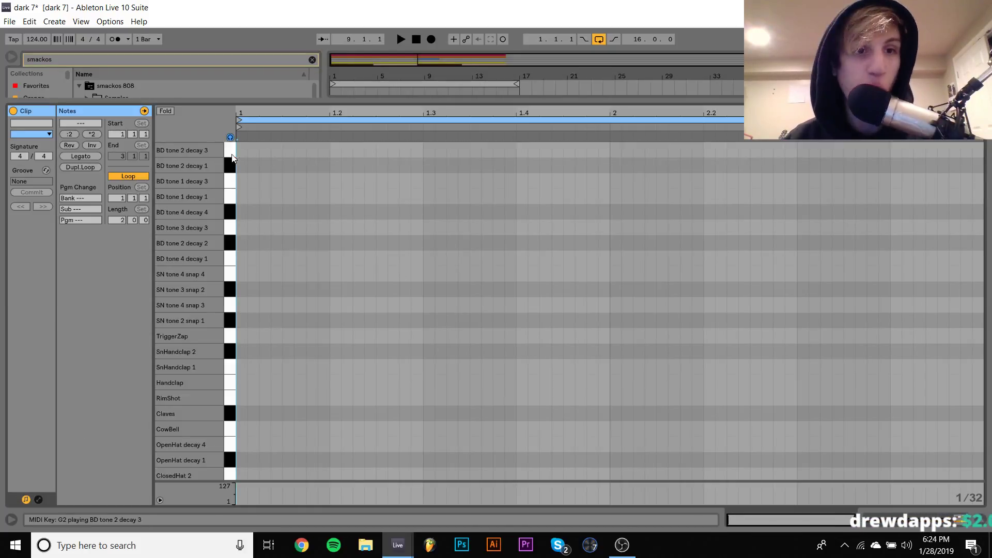
{"action": "left_click", "coordinate": [233, 168]}
{"action": "left_click_drag", "start_coordinate": [219, 339], "coordinate": [196, 375]}
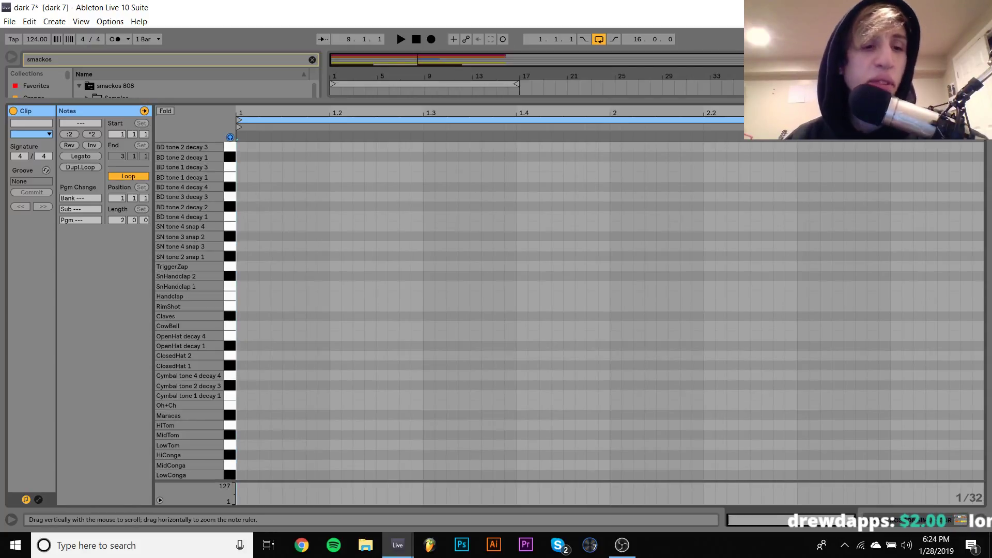
Step: Add four consecutive 1/16 notes on the Oh+Ch row, filling the clip's first beat
{"action": "double_click", "coordinate": [244, 404]}
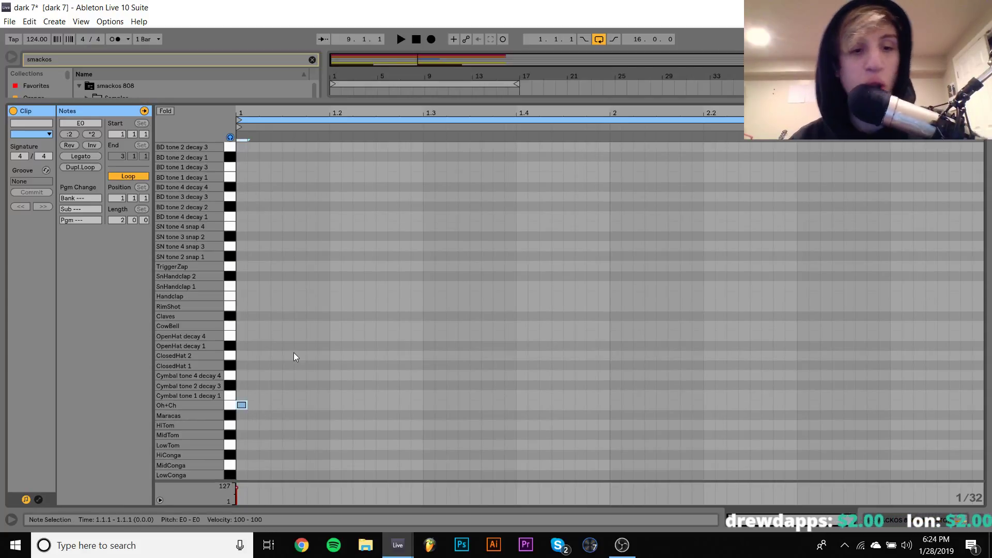
{"action": "key", "text": "shift+Right"}
{"action": "key", "text": "ctrl+d"}
{"action": "key", "text": "ctrl+d"}
{"action": "key", "text": "ctrl+d"}
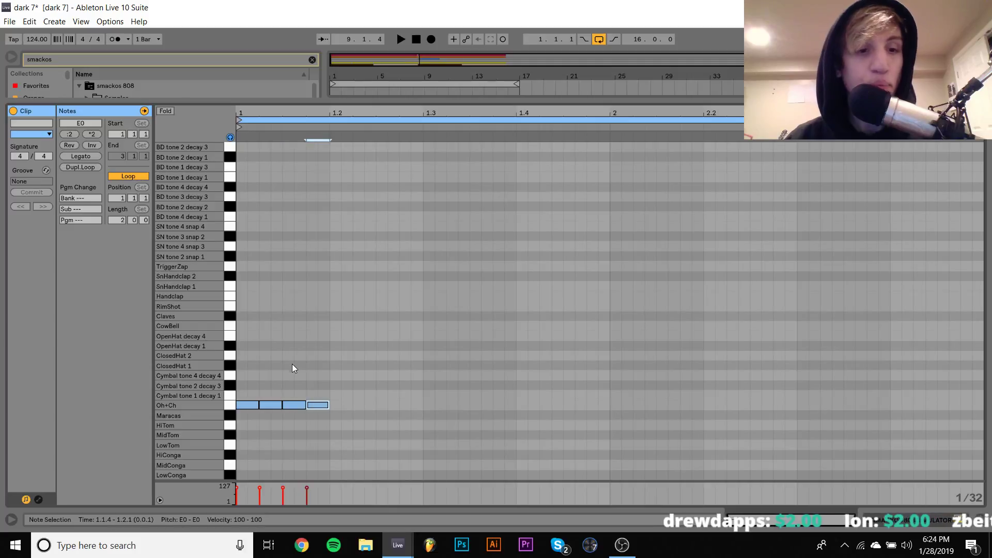
Step: Transpose all four notes up to the ClosedHat 2 row
{"action": "key", "text": "ctrl+a"}
{"action": "key", "text": "Up"}
{"action": "key", "text": "Up"}
{"action": "key", "text": "Up"}
{"action": "key", "text": "Up"}
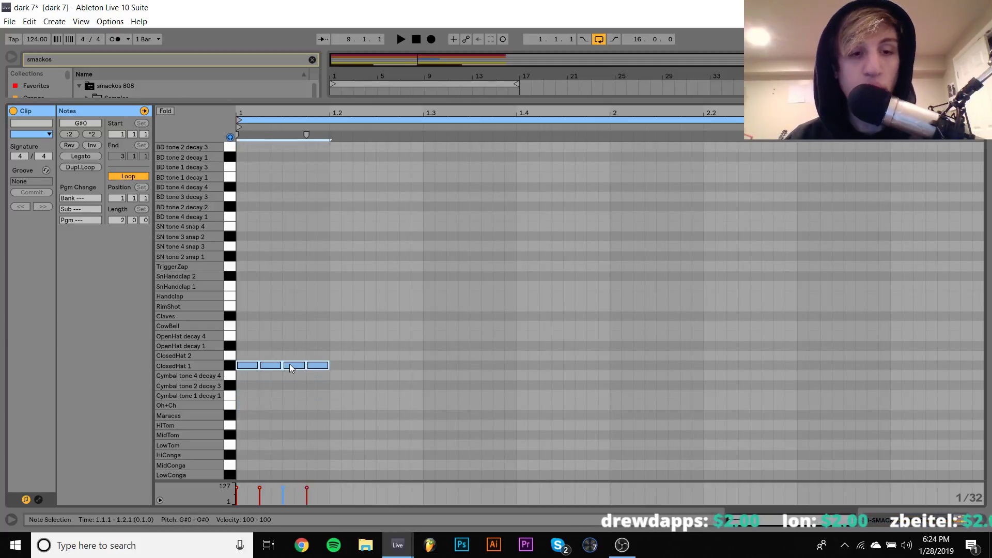
{"action": "key", "text": "Up"}
Step: Duplicate the ClosedHat 2 notes across both bars, with every second group of four at velocity 63
{"action": "key", "text": "space"}
{"action": "key", "text": "ctrl+d"}
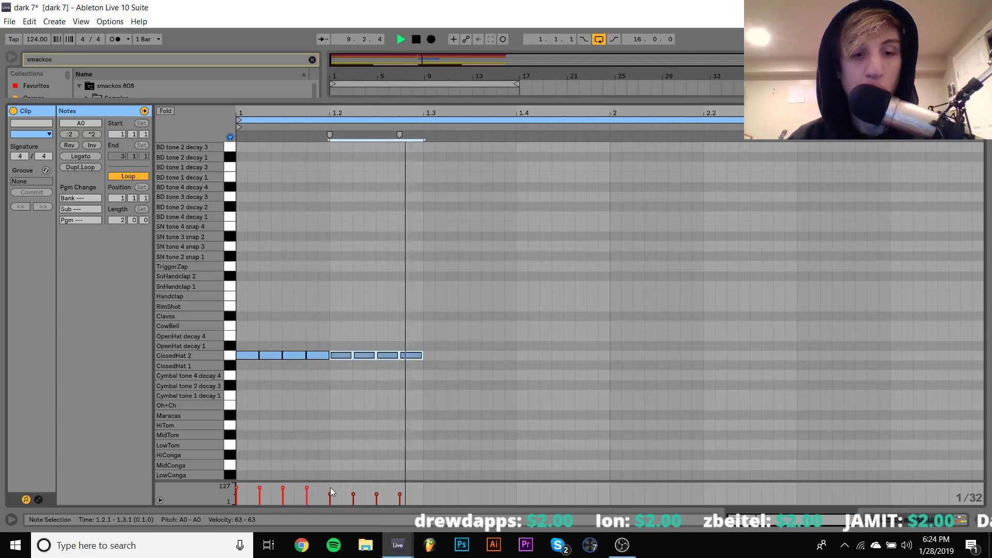
{"action": "key", "text": "ctrl+a"}
{"action": "key", "text": "ctrl+d"}
{"action": "key", "text": "ctrl+a"}
{"action": "key", "text": "ctrl+d"}
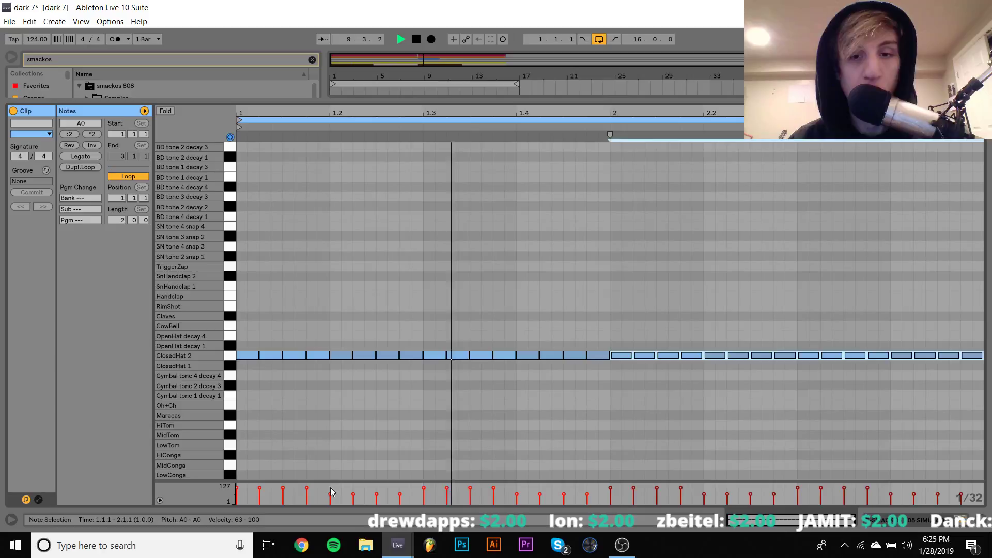
Step: Extend the SMACKOS 808 clip to bar 17 and clear all its hi-hat notes
{"action": "left_click", "coordinate": [914, 521]}
{"action": "left_click_drag", "start_coordinate": [448, 220], "coordinate": [520, 220]}
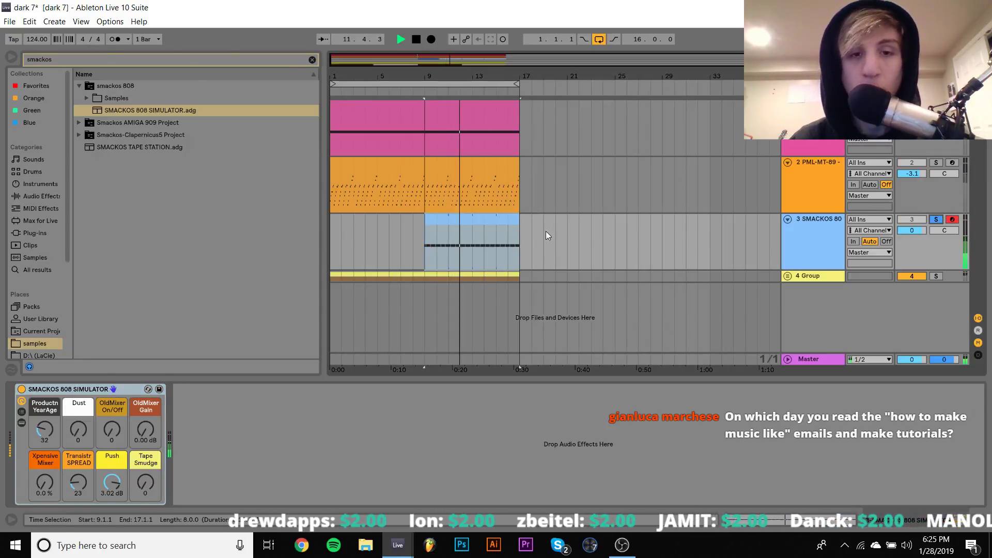
{"action": "double_click", "coordinate": [495, 220]}
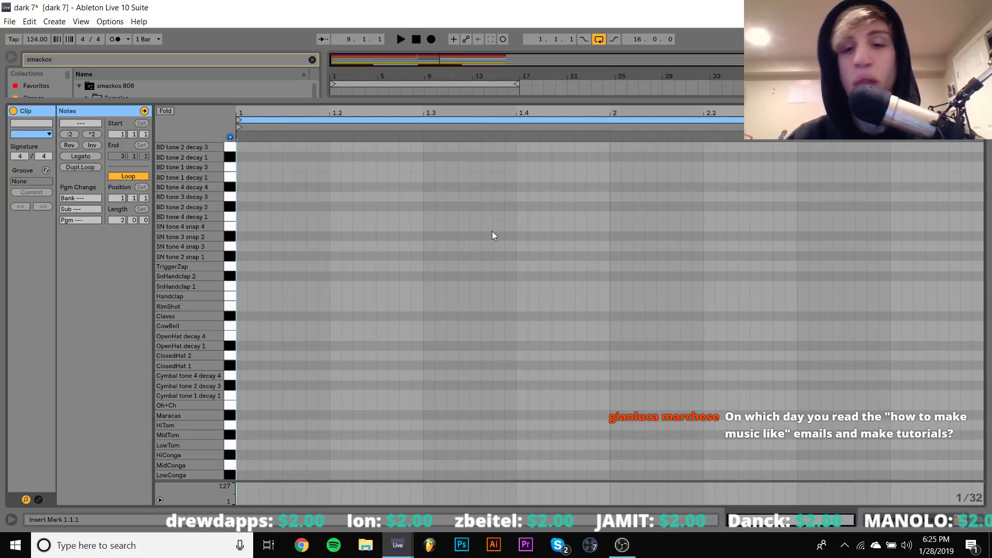
{"action": "key", "text": "space"}
{"action": "key", "text": "shift+Tab"}
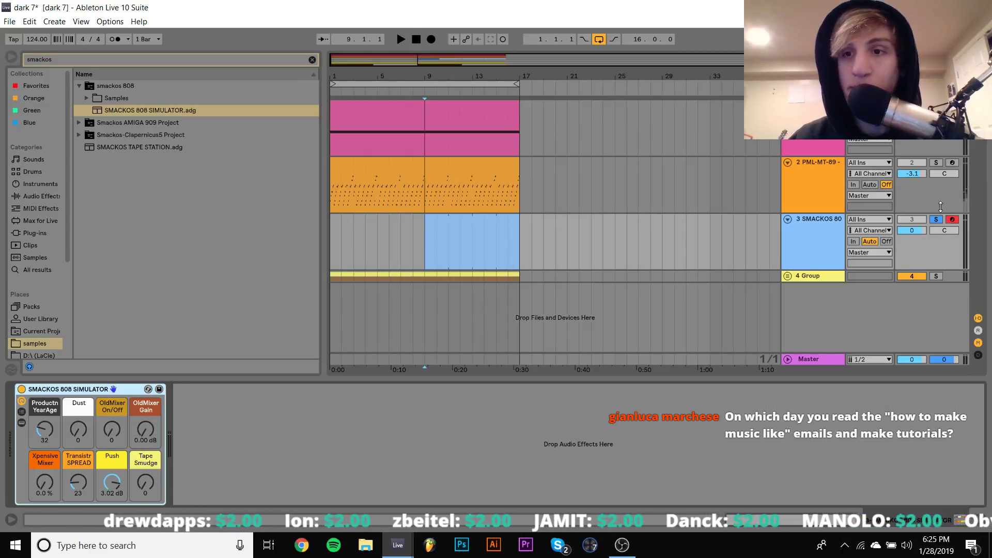
Step: Unsolo the SMACKOS 808 track and set the playback loop to its clip, bars 9 to 17
{"action": "key", "text": "space"}
{"action": "left_click", "coordinate": [470, 222]}
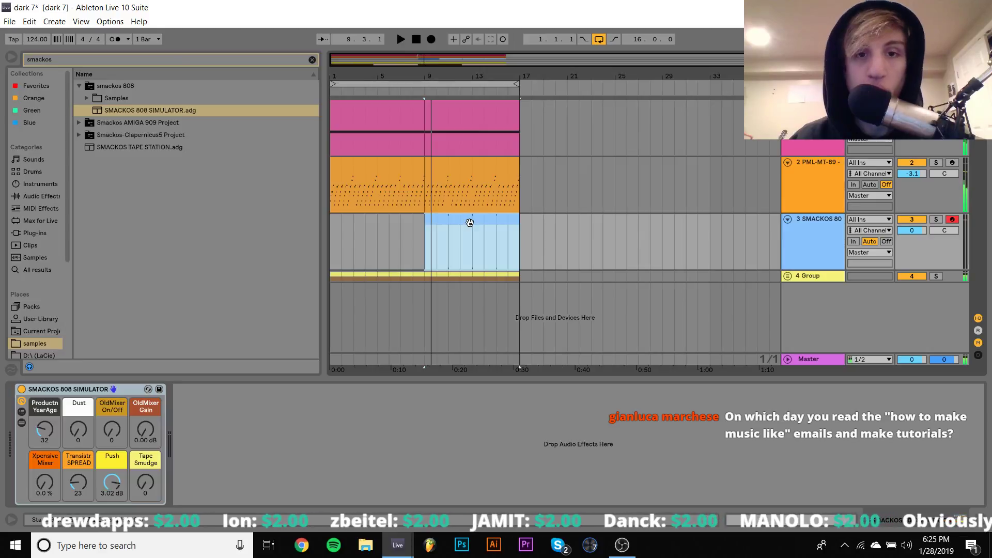
{"action": "key", "text": "ctrl+l"}
Step: Place a single 1/32 note on the Handclap row at the start of the SMACKOS 808 clip
{"action": "double_click", "coordinate": [470, 222]}
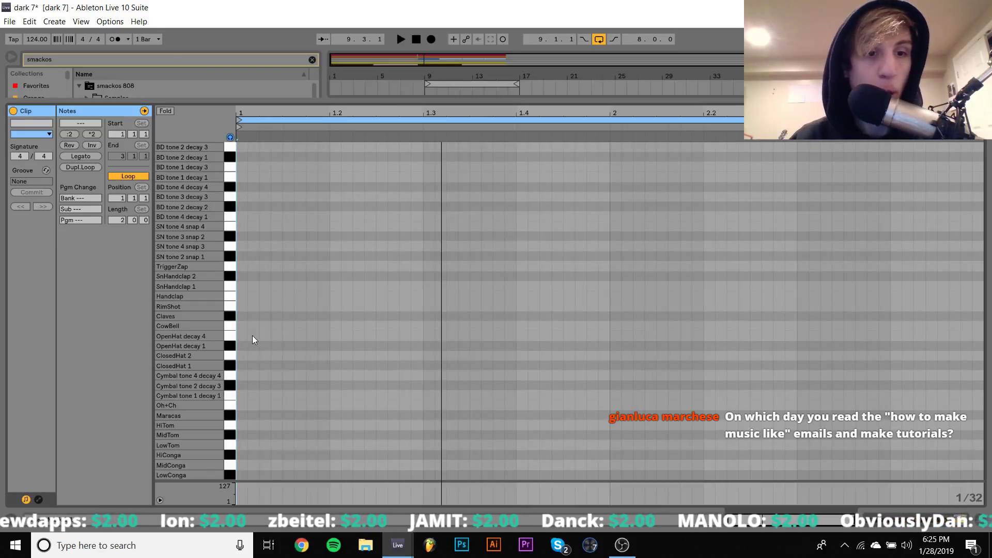
{"action": "key", "text": "Up"}
{"action": "key", "text": "Up"}
{"action": "key", "text": "Up"}
{"action": "key", "text": "Up"}
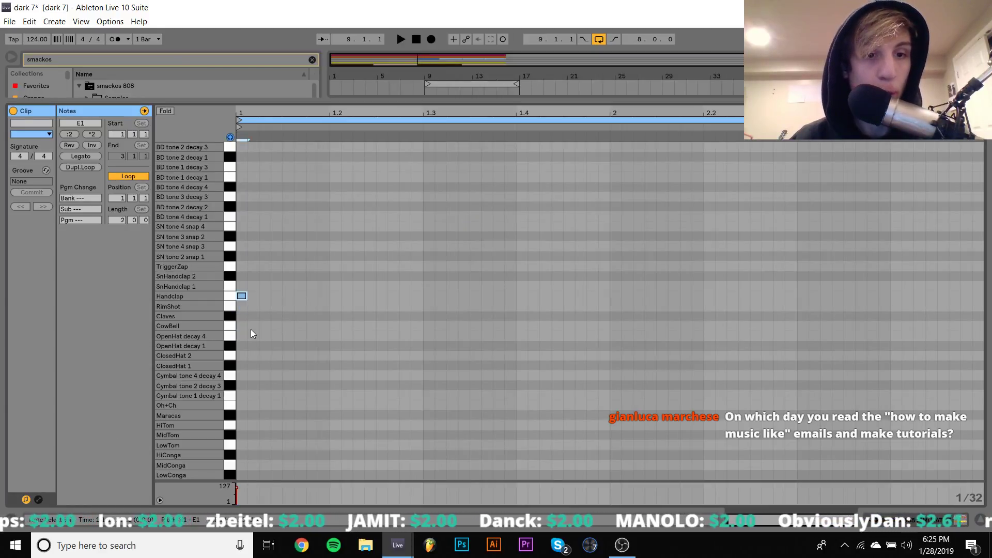
Step: Move the Handclap note to beat 1.2 and lengthen it to three 1/32 steps
{"action": "key", "text": "Right"}
{"action": "key", "text": "Right"}
{"action": "key", "text": "Right"}
{"action": "key", "text": "Right"}
{"action": "key", "text": "Right"}
{"action": "key", "text": "Right"}
{"action": "key", "text": "Right"}
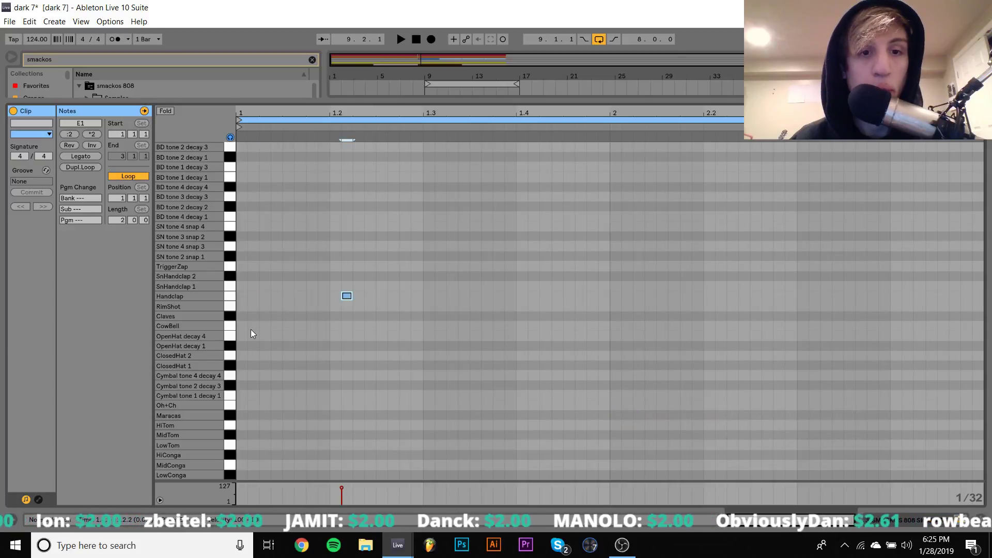
{"action": "key", "text": "space"}
{"action": "key", "text": "shift+Right"}
{"action": "key", "text": "shift+Right"}
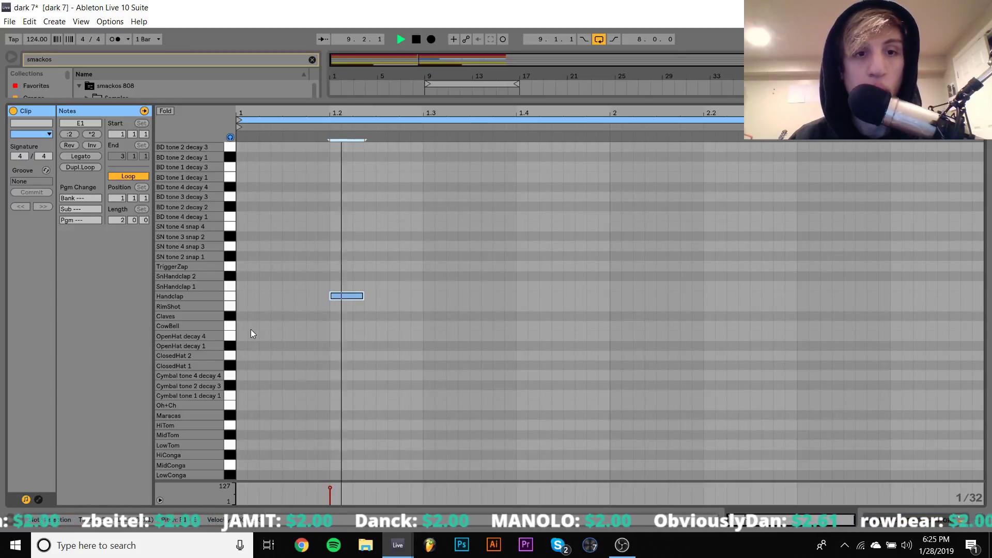
Step: Duplicate the Handclap note with its half-bar spacing to 1.4, 2.2 and 2.4 in the SMACKOS 808 clip
{"action": "key", "text": "space"}
{"action": "left_click_drag", "start_coordinate": [426, 253], "coordinate": [235, 353]}
{"action": "key", "text": "space"}
{"action": "key", "text": "ctrl+d"}
{"action": "key", "text": "ctrl+d"}
{"action": "key", "text": "ctrl+d"}
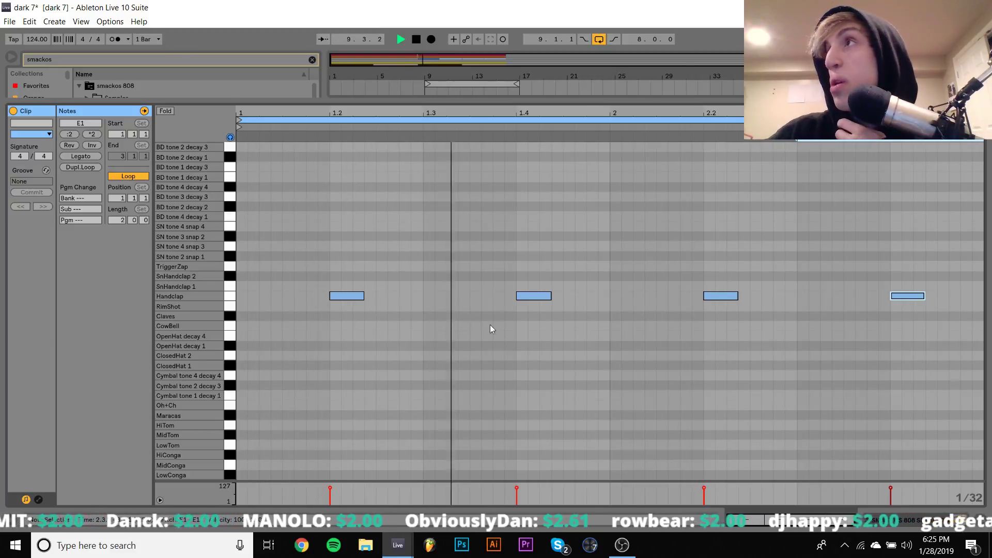
Step: Reopen the SMACKOS 808 clip's notes and play the handclap pattern from the start of the loop
{"action": "left_click", "coordinate": [910, 525]}
{"action": "key", "text": "space"}
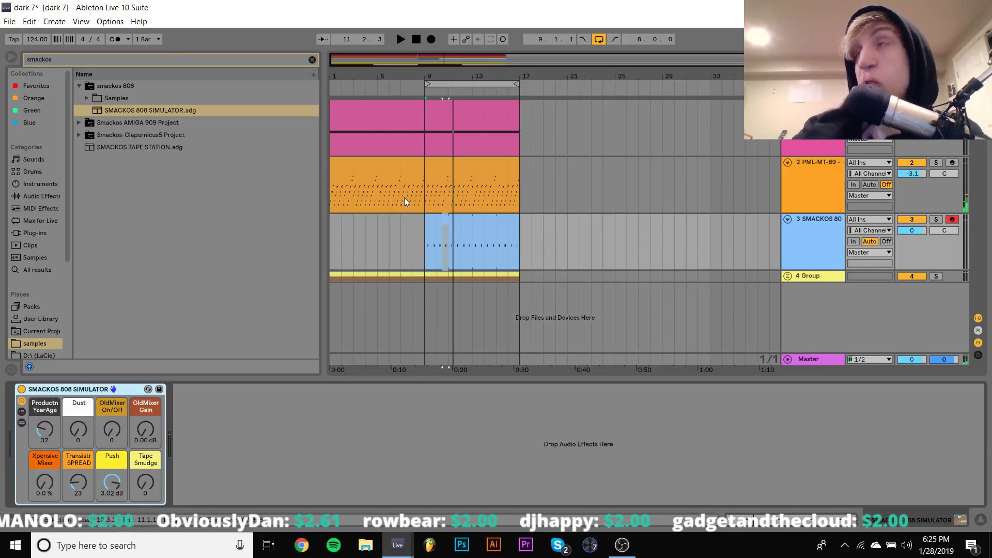
{"action": "double_click", "coordinate": [444, 218]}
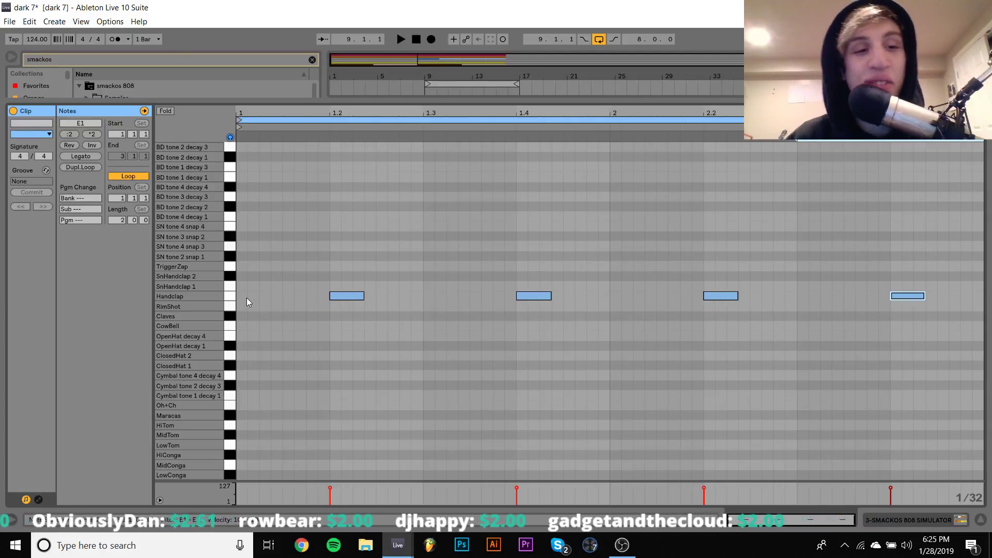
{"action": "key", "text": "space"}
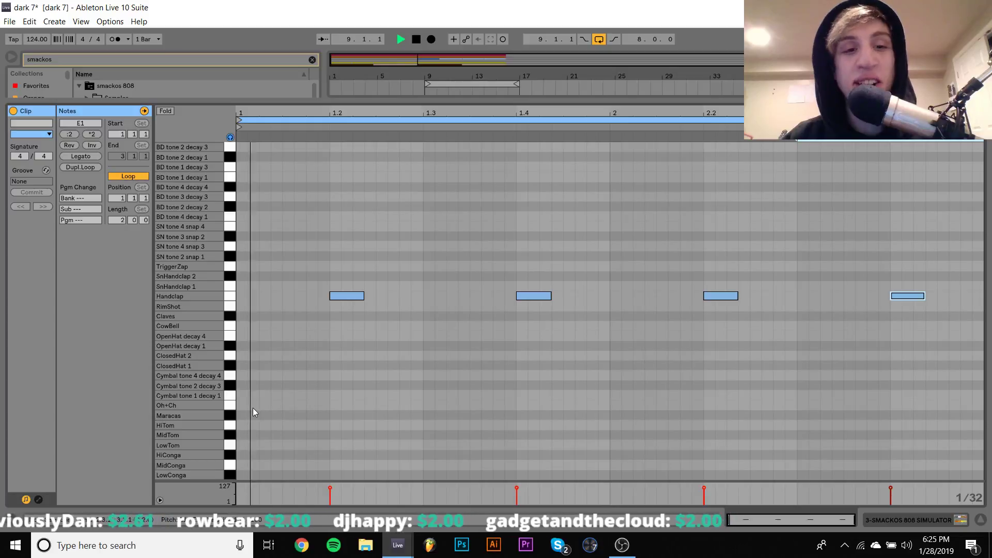
Step: Try a short 1/32 note at 1.1.4 on the LowConga row, ahead of the first handclap
{"action": "double_click", "coordinate": [287, 404]}
{"action": "key", "text": "space"}
{"action": "key", "text": "Down"}
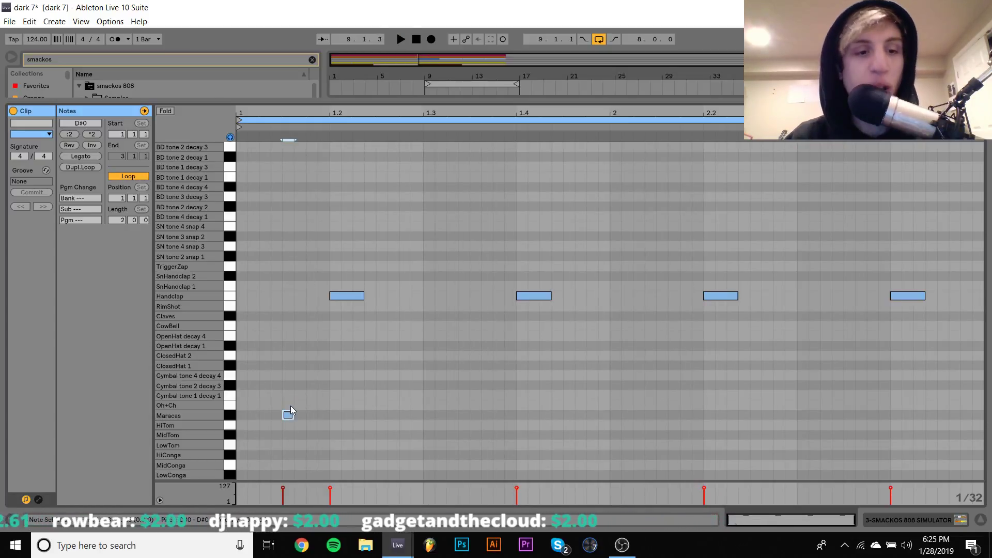
{"action": "key", "text": "Down"}
{"action": "key", "text": "Down"}
{"action": "key", "text": "Down"}
{"action": "key", "text": "Down"}
{"action": "key", "text": "Down"}
{"action": "key", "text": "Down"}
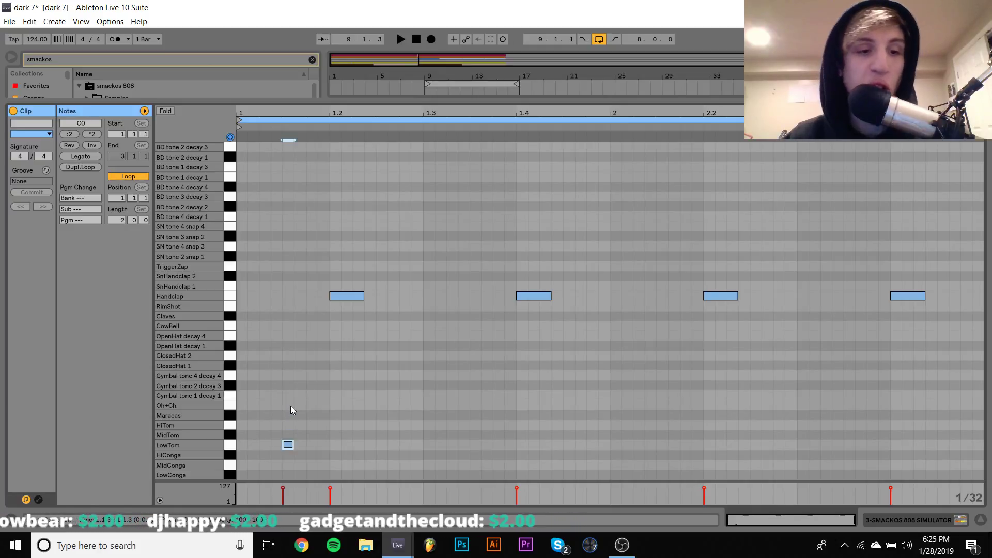
{"action": "key", "text": "Right"}
{"action": "key", "text": "space"}
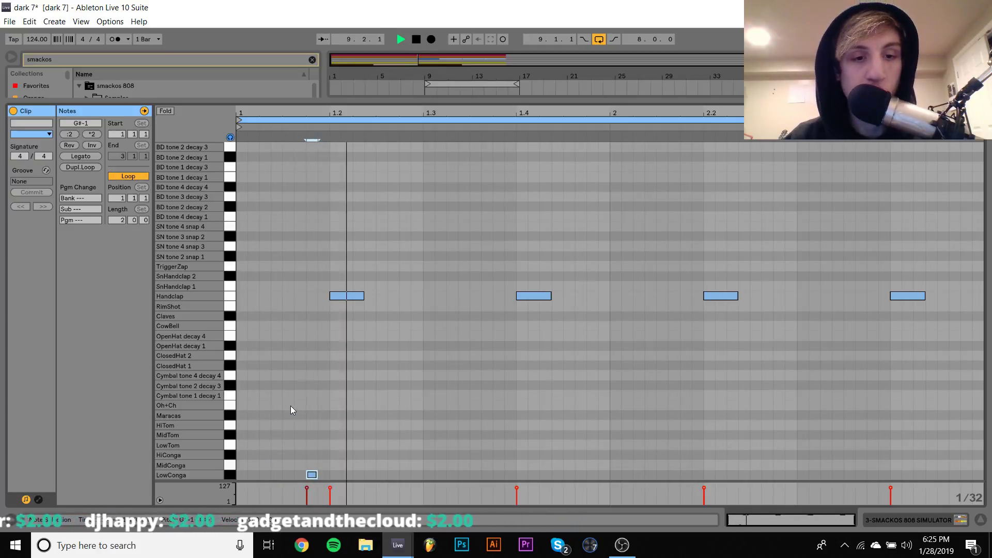
{"action": "key", "text": "space"}
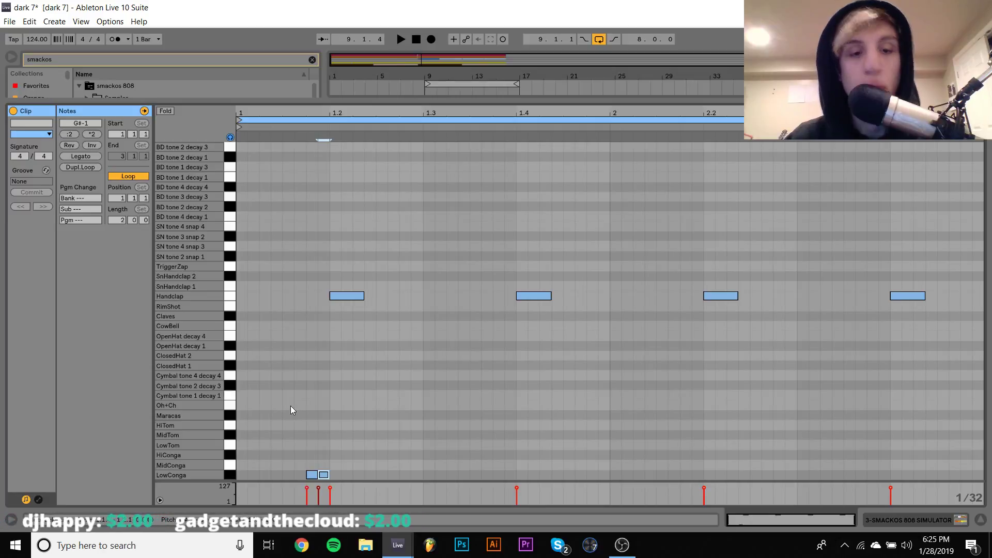
Step: Try a copy of the LowConga note on the HiConga row at 1.2.3 and play it back
{"action": "key", "text": "ctrl+d"}
{"action": "key", "text": "Right"}
{"action": "key", "text": "Right"}
{"action": "key", "text": "Right"}
{"action": "key", "text": "Right"}
{"action": "key", "text": "Right"}
{"action": "key", "text": "Right"}
{"action": "key", "text": "Right"}
{"action": "key", "text": "Up"}
{"action": "key", "text": "Up"}
{"action": "key", "text": "Left"}
{"action": "key", "text": "Left"}
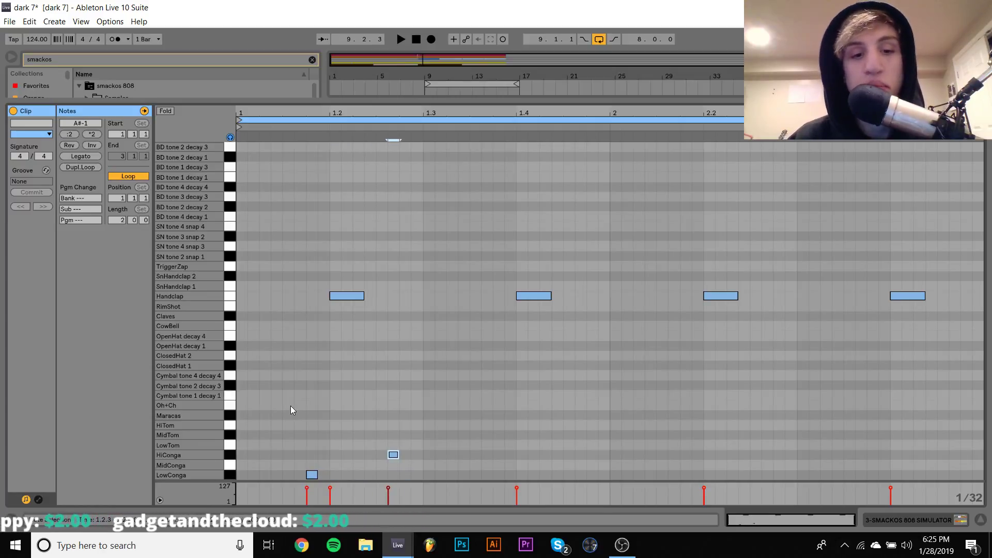
{"action": "key", "text": "space"}
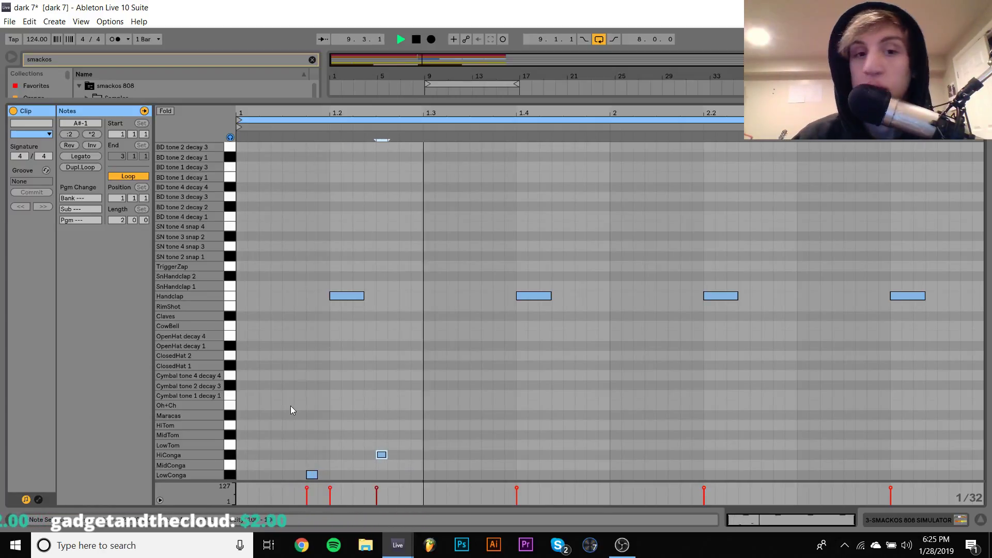
Step: Delete the two conga notes from the SMACKOS 808 clip
{"action": "key", "text": "space"}
{"action": "left_click_drag", "start_coordinate": [291, 405], "coordinate": [405, 508]}
{"action": "key", "text": "Delete"}
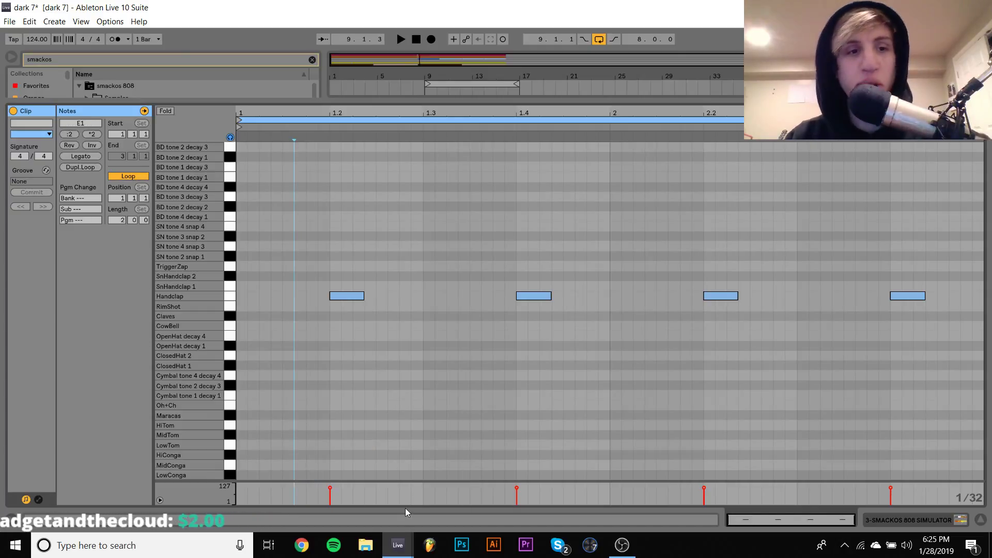
Step: Try all four Handclap notes on the higher rows, from SnHandclap 1 up to SN tone 4 snap 3, during playback
{"action": "key", "text": "space"}
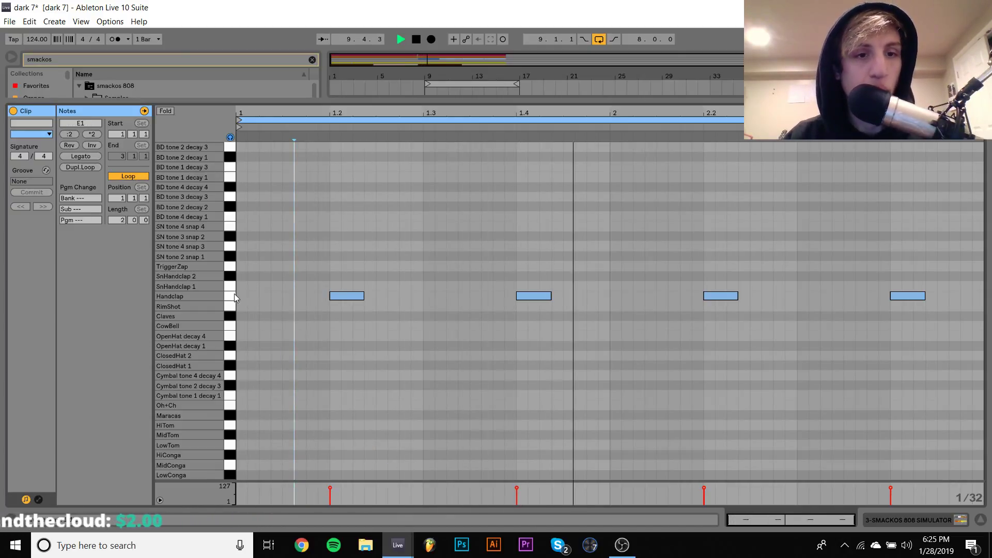
{"action": "key", "text": "ctrl+a"}
{"action": "key", "text": "Up"}
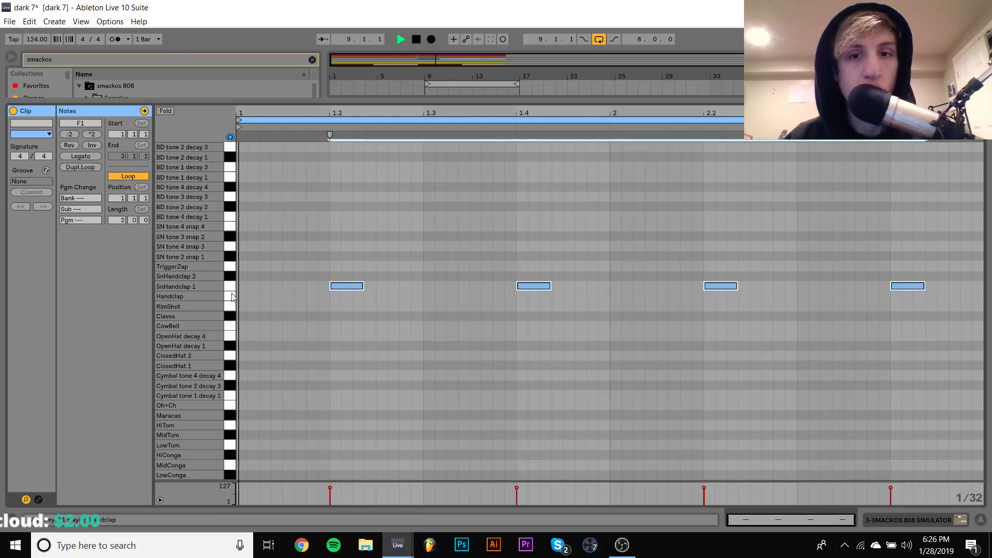
{"action": "key", "text": "Up"}
{"action": "key", "text": "Up"}
{"action": "key", "text": "Up"}
{"action": "key", "text": "Up"}
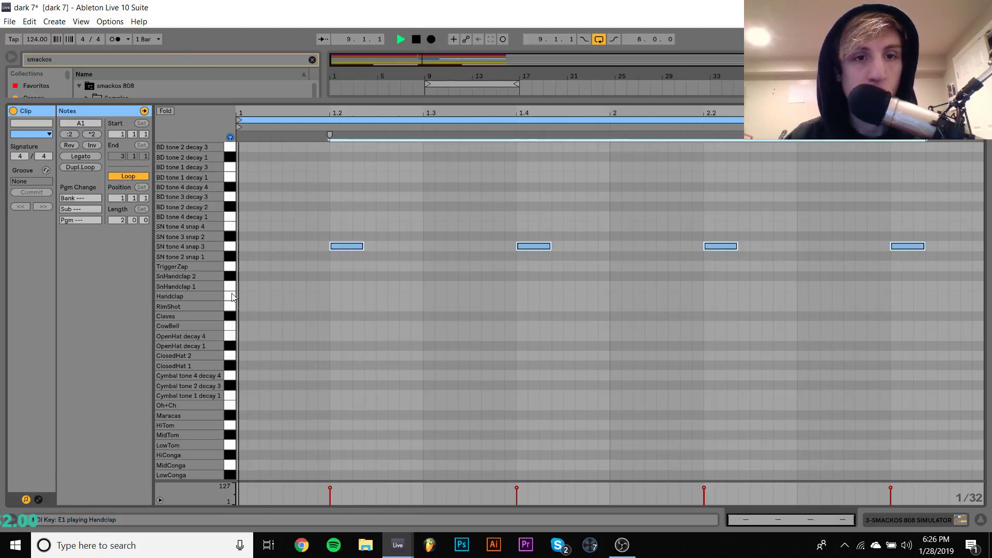
Step: Try the four notes on BD tone 4 decay 1 and SN tone 3 snap 2, playing back the latter
{"action": "key", "text": "space"}
{"action": "key", "text": "Up"}
{"action": "key", "text": "Up"}
{"action": "key", "text": "Up"}
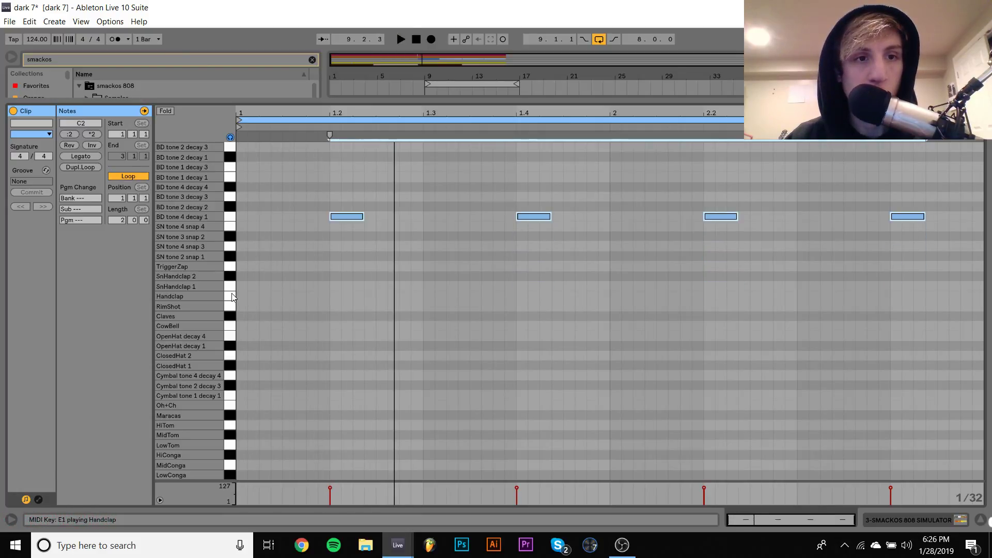
{"action": "key", "text": "Down"}
{"action": "key", "text": "Down"}
{"action": "key", "text": "space"}
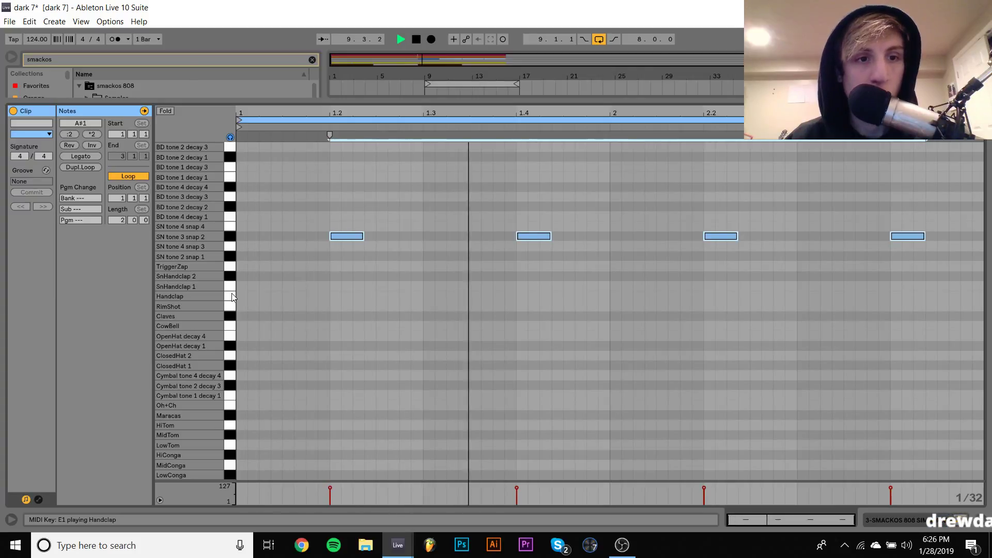
Step: Move the four notes back down to the Handclap row and play the clip
{"action": "key", "text": "space"}
{"action": "key", "text": "Down"}
{"action": "key", "text": "Down"}
{"action": "key", "text": "Down"}
{"action": "key", "text": "Down"}
{"action": "key", "text": "Down"}
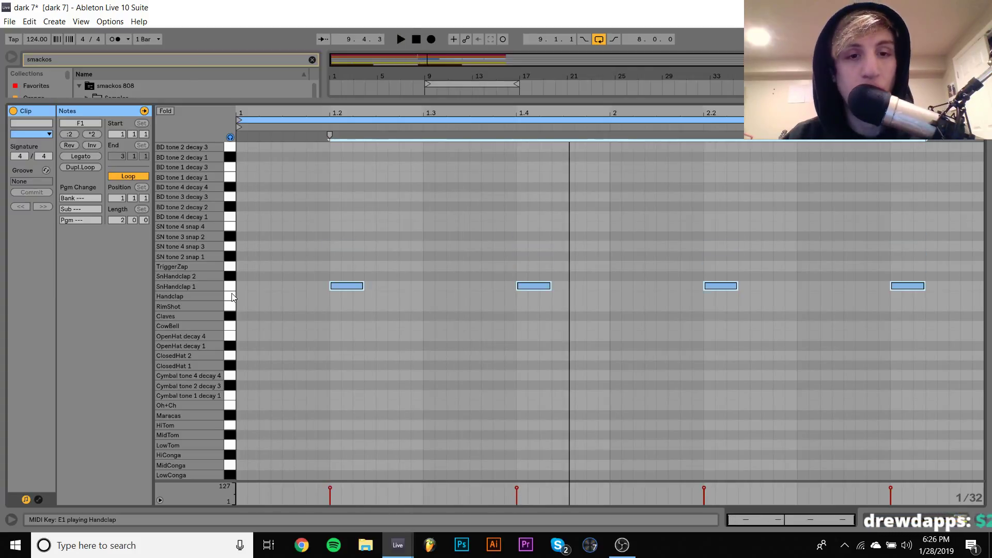
{"action": "key", "text": "Down"}
{"action": "key", "text": "space"}
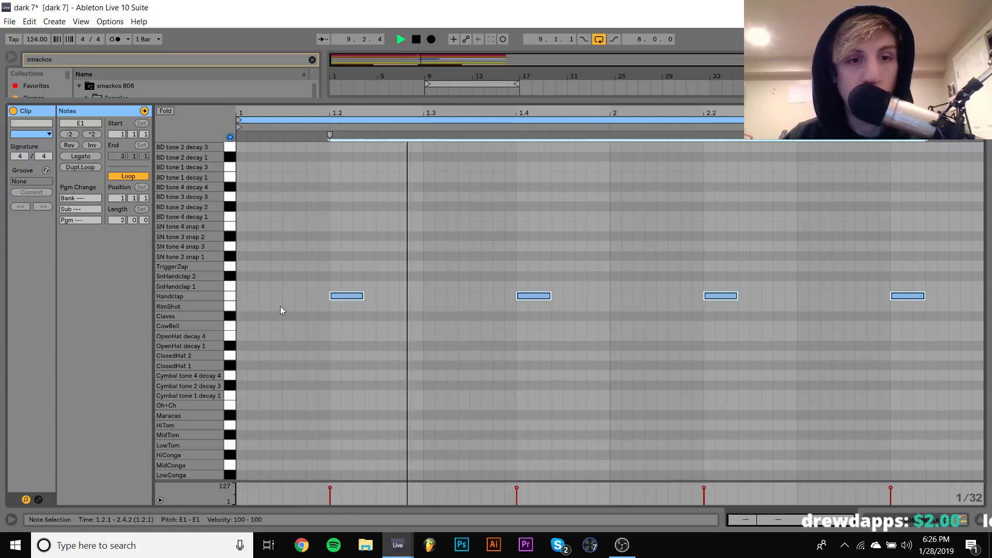
Step: Add two 1/16 RimShot notes at 1.3.2 and 1.3.4, and duplicate the first bar's pattern into bar 2
{"action": "double_click", "coordinate": [451, 308]}
{"action": "key", "text": "ctrl+d"}
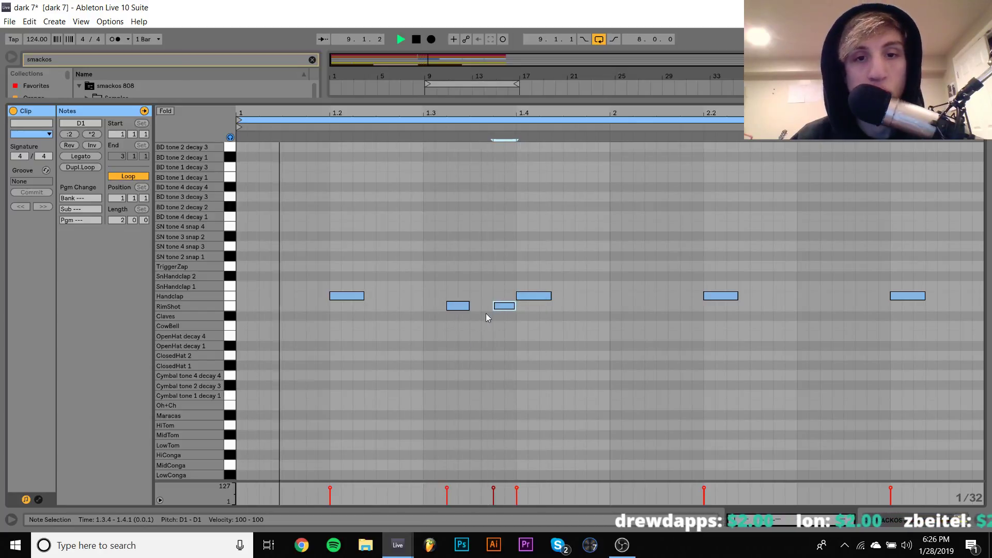
{"action": "key", "text": "space"}
{"action": "left_click_drag", "start_coordinate": [612, 262], "coordinate": [231, 410]}
{"action": "key", "text": "ctrl+d"}
{"action": "key", "text": "space"}
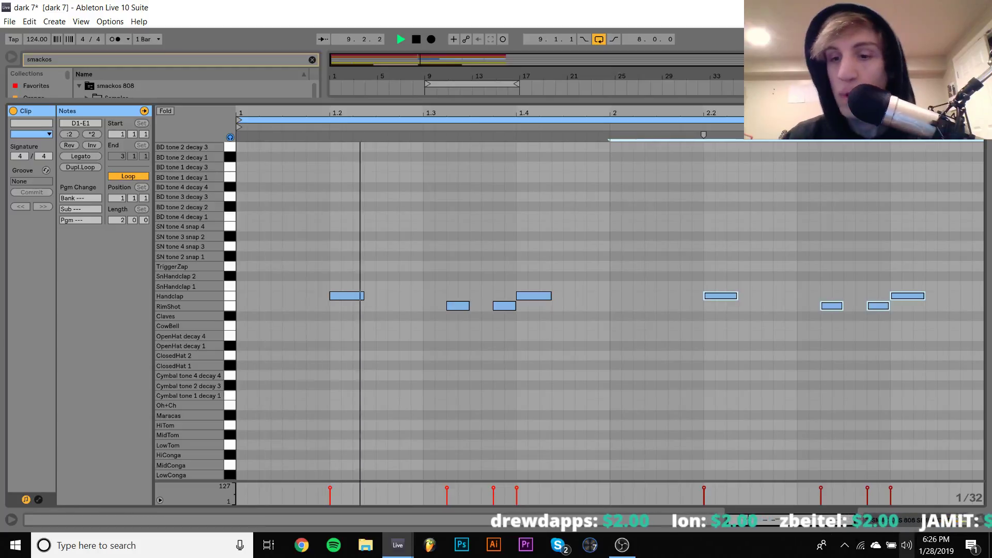
Step: Show the SMACKOS 808 track's devices with the track soloed, and clear the browser search
{"action": "key", "text": "shift+Tab"}
{"action": "left_click", "coordinate": [828, 243]}
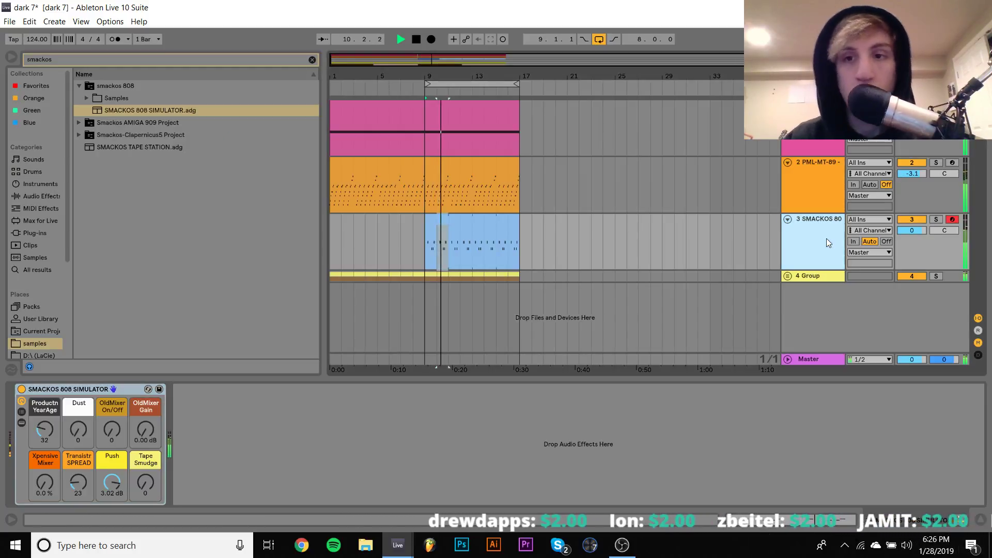
{"action": "left_click", "coordinate": [936, 219]}
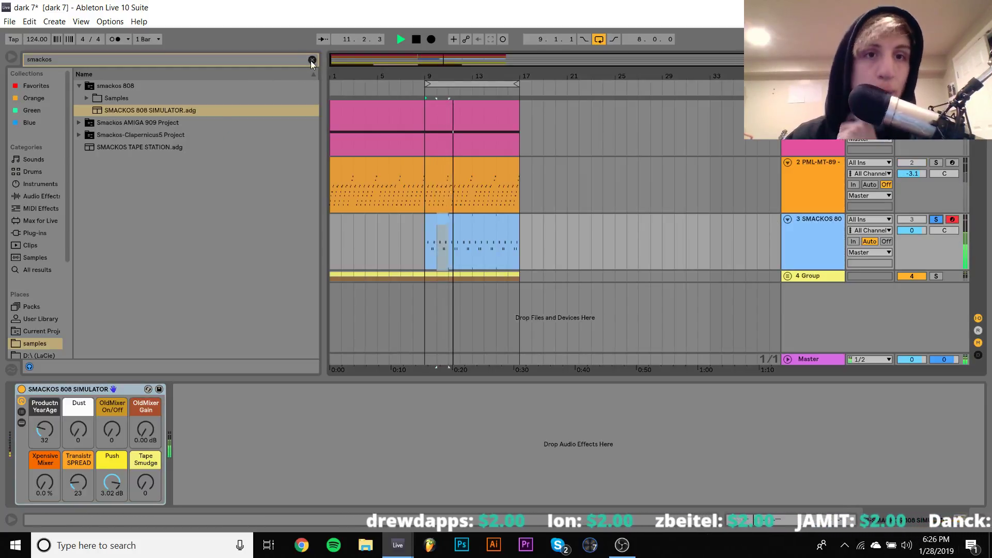
{"action": "left_click", "coordinate": [312, 60]}
Step: On the SMACKOS 808 SIMULATOR rack, set OldMixer On/Off to 127, OldMixer Gain to 10.1 dB and Tape Smudge to 31
{"action": "left_click_drag", "start_coordinate": [146, 429], "coordinate": [109, 403]}
{"action": "left_click_drag", "start_coordinate": [149, 432], "coordinate": [150, 442]}
{"action": "mouse_move", "coordinate": [149, 492]}
{"action": "left_mouse_down"}
{"action": "mouse_move", "coordinate": [149, 463]}
{"action": "mouse_move", "coordinate": [149, 484]}
{"action": "left_mouse_up"}
Step: Unsolo the SMACKOS 808 track and set its volume to -4.0 dB
{"action": "left_click", "coordinate": [937, 220]}
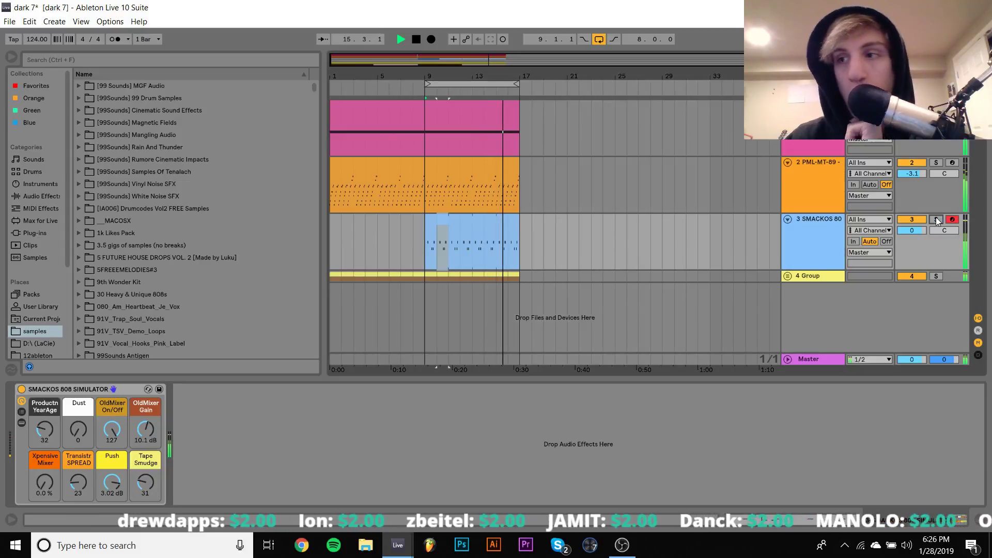
{"action": "mouse_move", "coordinate": [912, 230]}
{"action": "left_mouse_down"}
{"action": "mouse_move", "coordinate": [912, 246]}
{"action": "mouse_move", "coordinate": [914, 229]}
{"action": "left_mouse_up"}
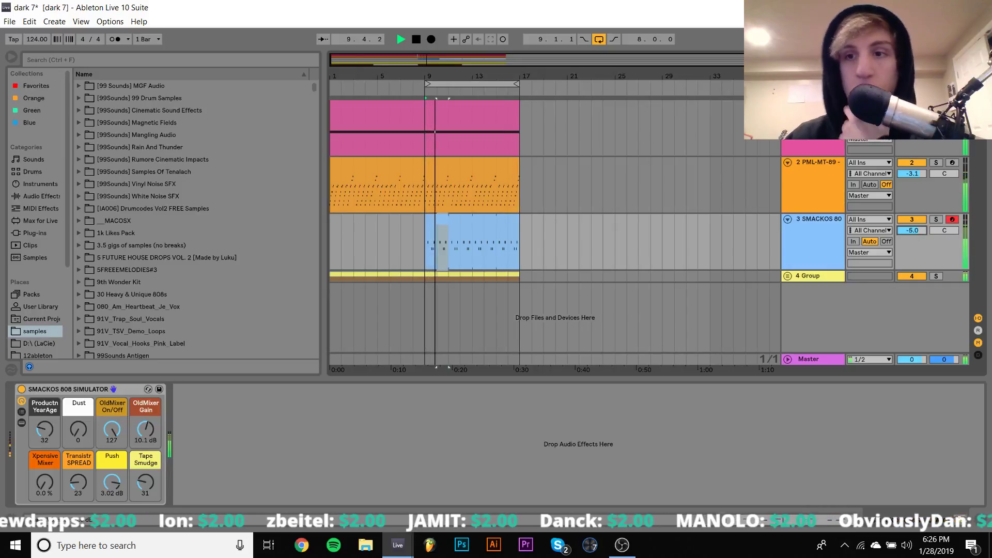
Step: Insert a new MIDI track directly below the SMACKOS 808 track
{"action": "left_click", "coordinate": [836, 227]}
{"action": "key", "text": "ctrl+shift+t"}
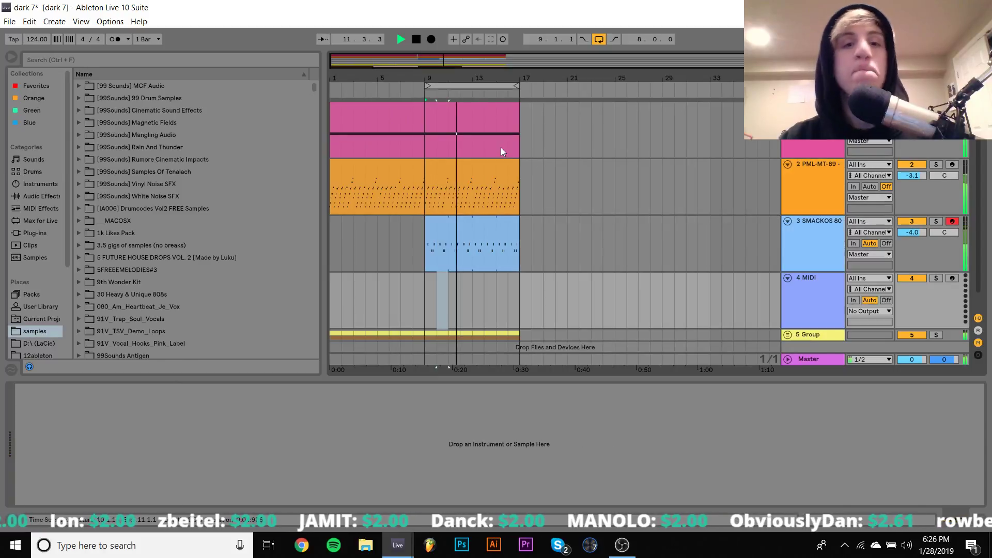
{"action": "scroll", "coordinate": [45, 268], "scroll_direction": "down", "scroll_amount": 5}
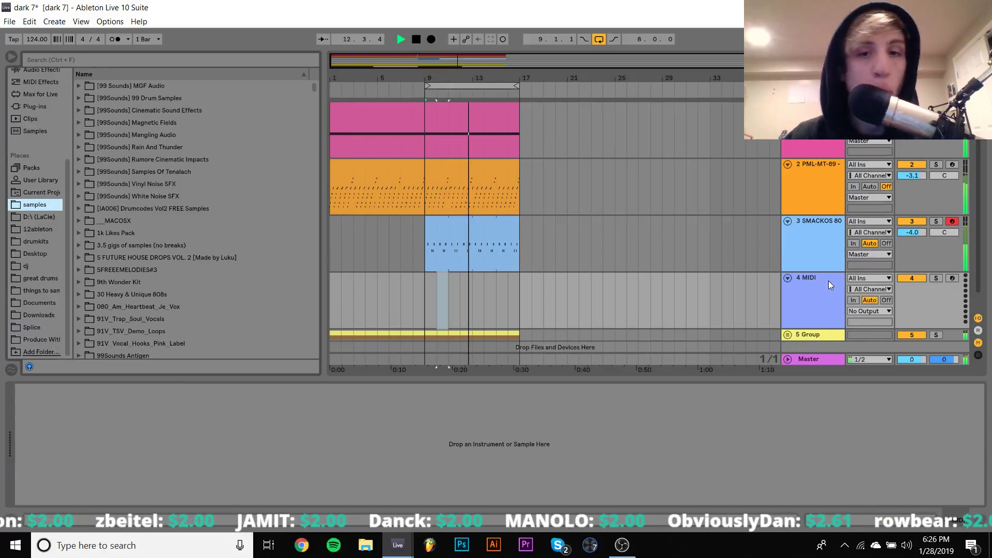
Step: Unfold the group track below the new MIDI track, check the volumes of its tracks, and stop playback
{"action": "scroll", "coordinate": [829, 281], "scroll_direction": "down", "scroll_amount": 1}
{"action": "left_click", "coordinate": [819, 315]}
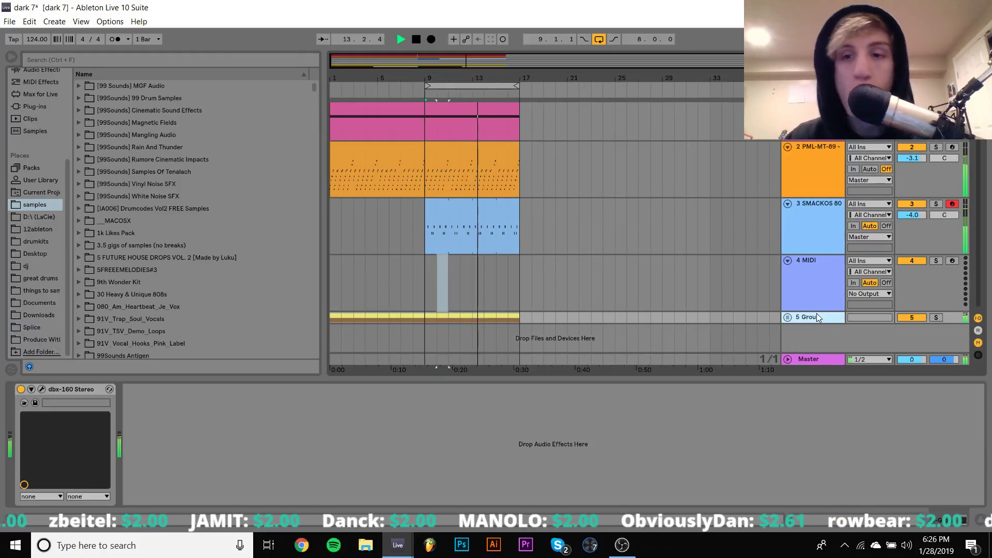
{"action": "left_click", "coordinate": [789, 318]}
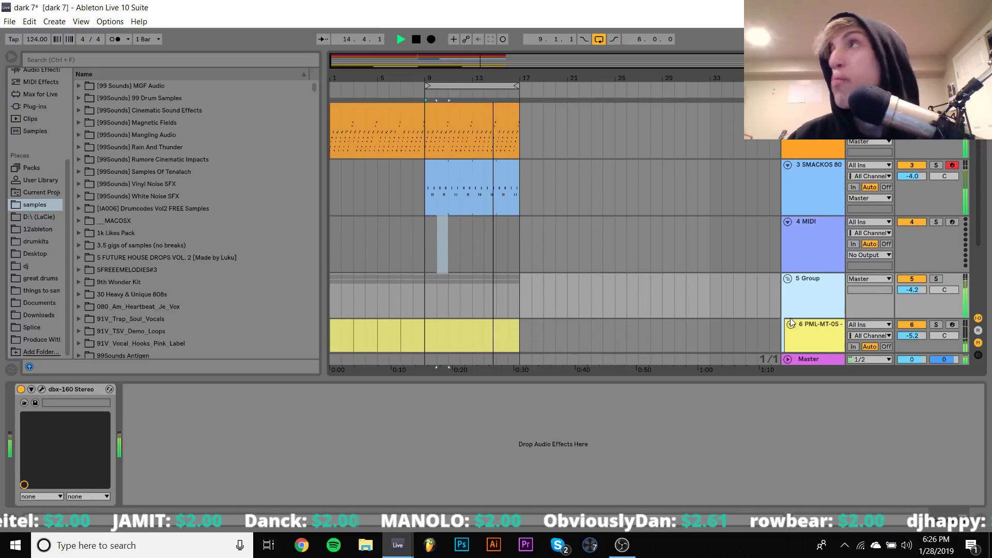
{"action": "scroll", "coordinate": [790, 318], "scroll_direction": "down", "scroll_amount": 5}
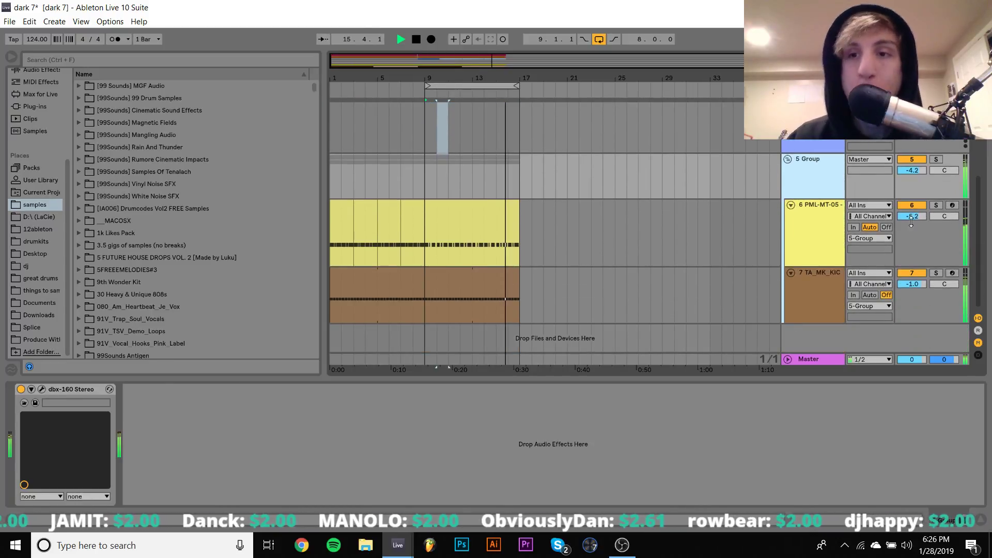
{"action": "left_click", "coordinate": [912, 284]}
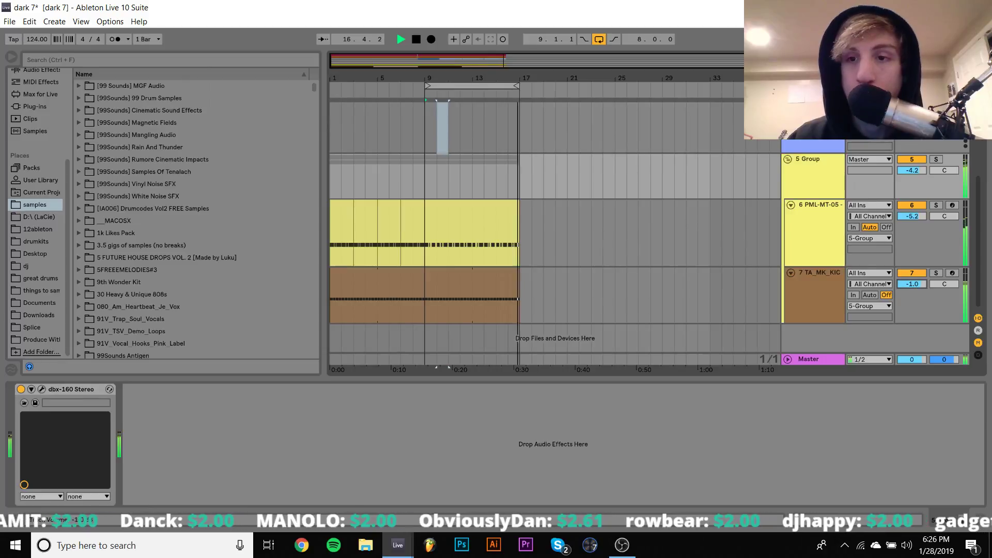
{"action": "scroll", "coordinate": [914, 286], "scroll_direction": "up", "scroll_amount": 5}
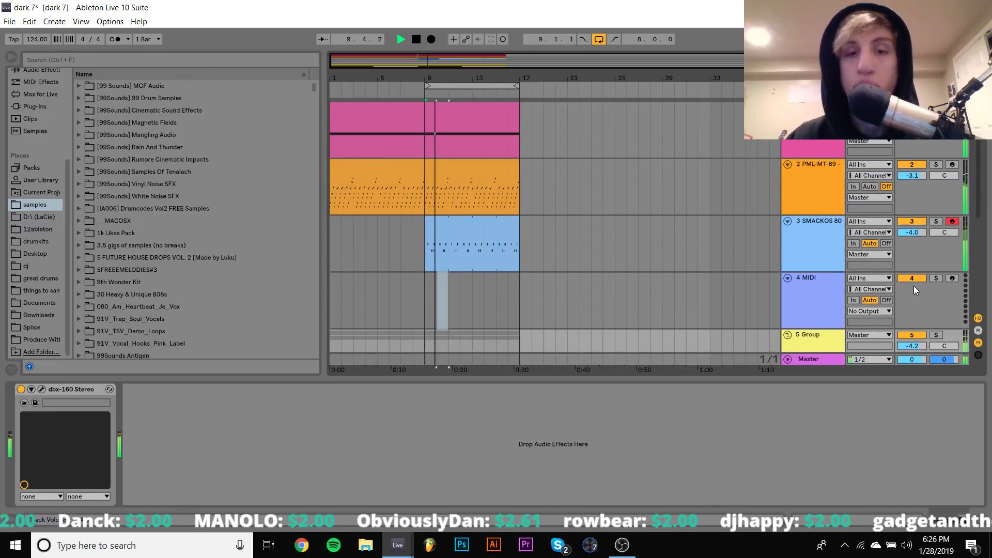
{"action": "key", "text": "space"}
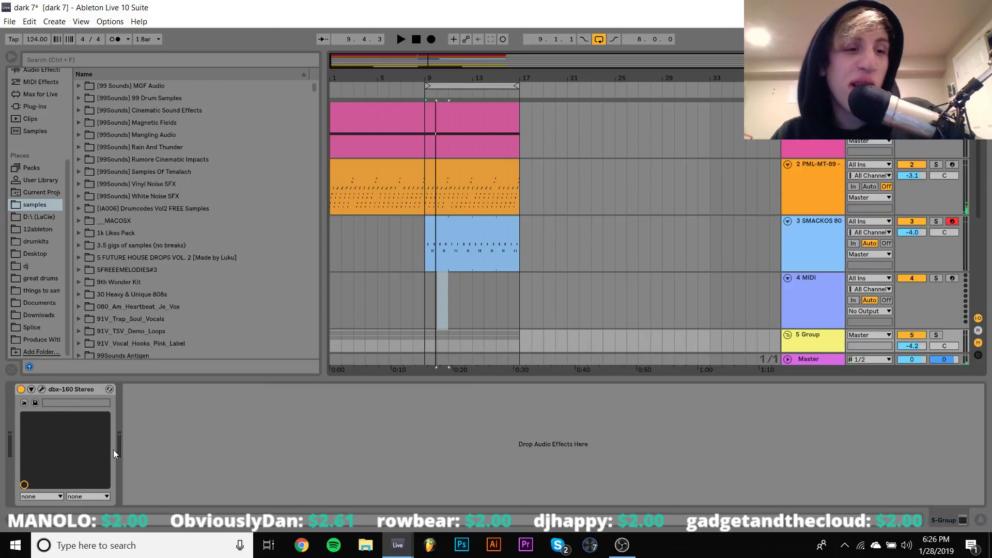
Step: Browse the Splice sample packs and open the Trademark Series - Rene Amesz pack down to its SAMPLES folder
{"action": "left_click", "coordinate": [32, 327]}
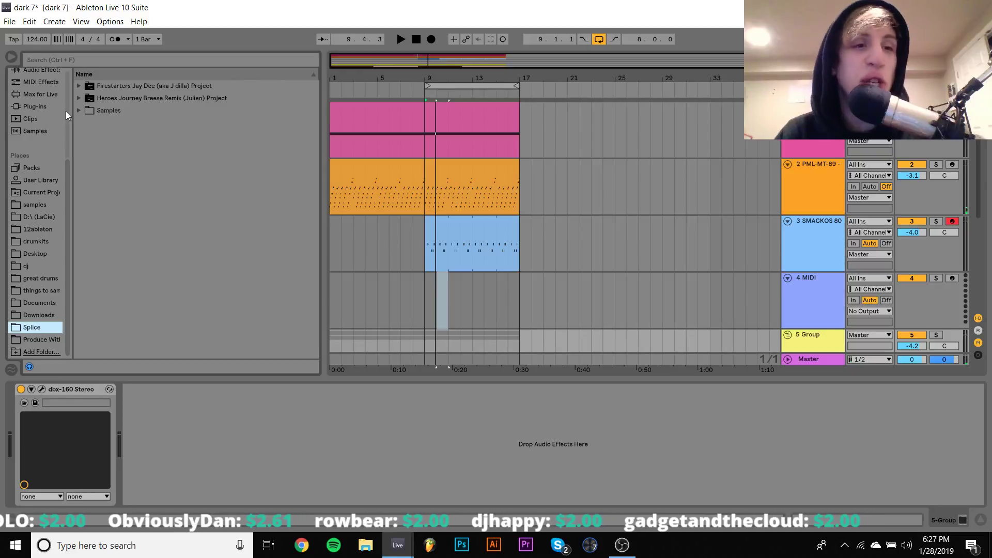
{"action": "left_click", "coordinate": [80, 110]}
{"action": "scroll", "coordinate": [90, 125], "scroll_direction": "down", "scroll_amount": 5}
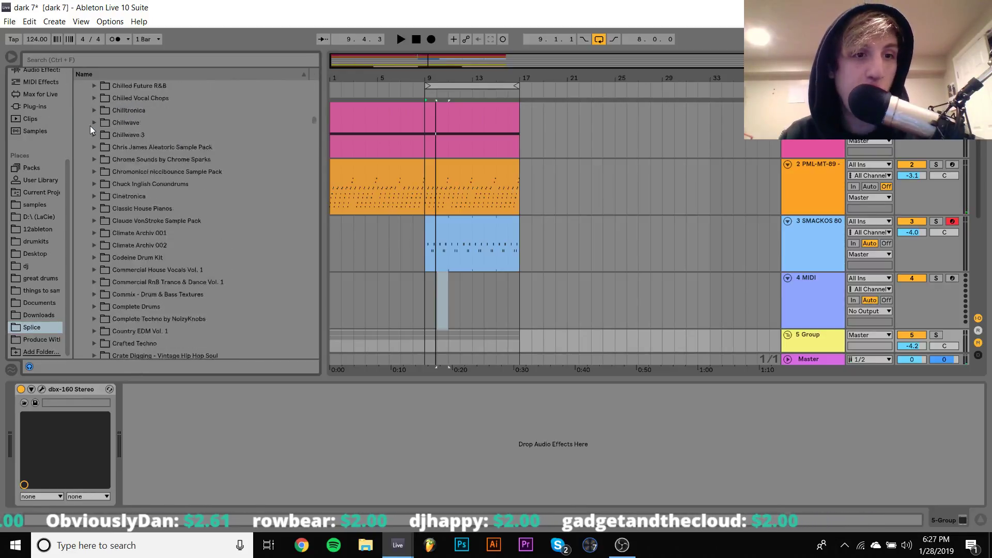
{"action": "scroll", "coordinate": [90, 126], "scroll_direction": "down", "scroll_amount": 20}
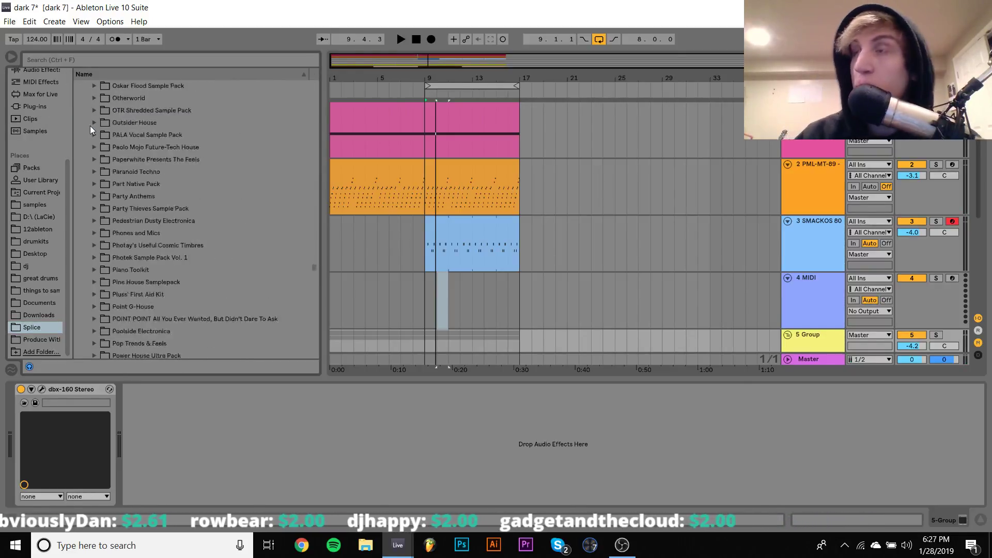
{"action": "scroll", "coordinate": [90, 126], "scroll_direction": "down", "scroll_amount": 20}
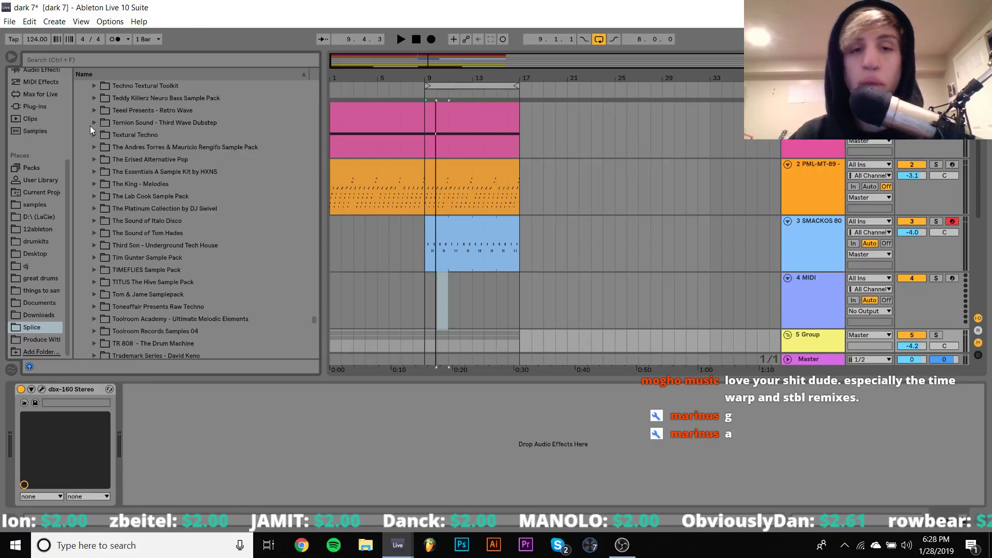
{"action": "key", "text": "space"}
{"action": "scroll", "coordinate": [166, 319], "scroll_direction": "down", "scroll_amount": 3}
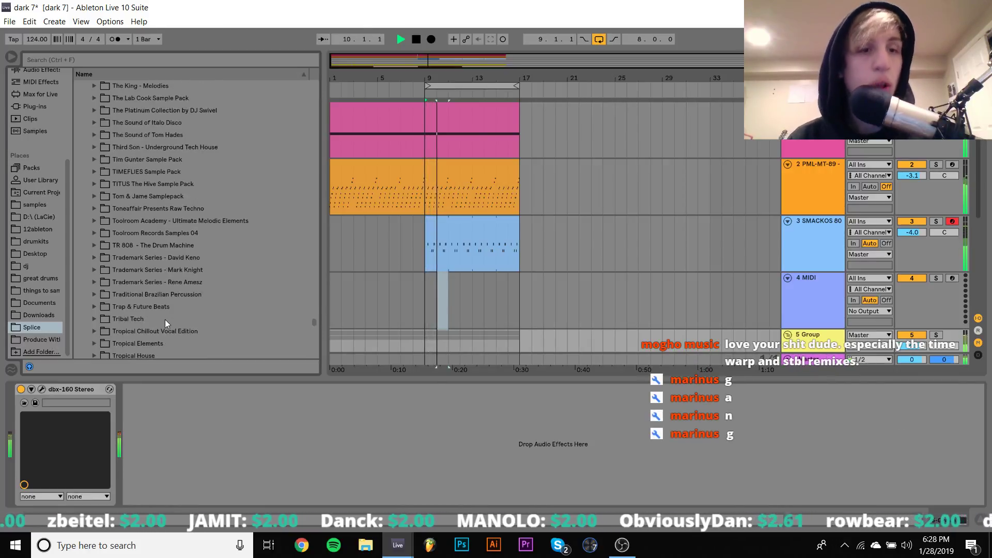
{"action": "left_click", "coordinate": [167, 269]}
{"action": "key", "text": "space"}
{"action": "key", "text": "Down"}
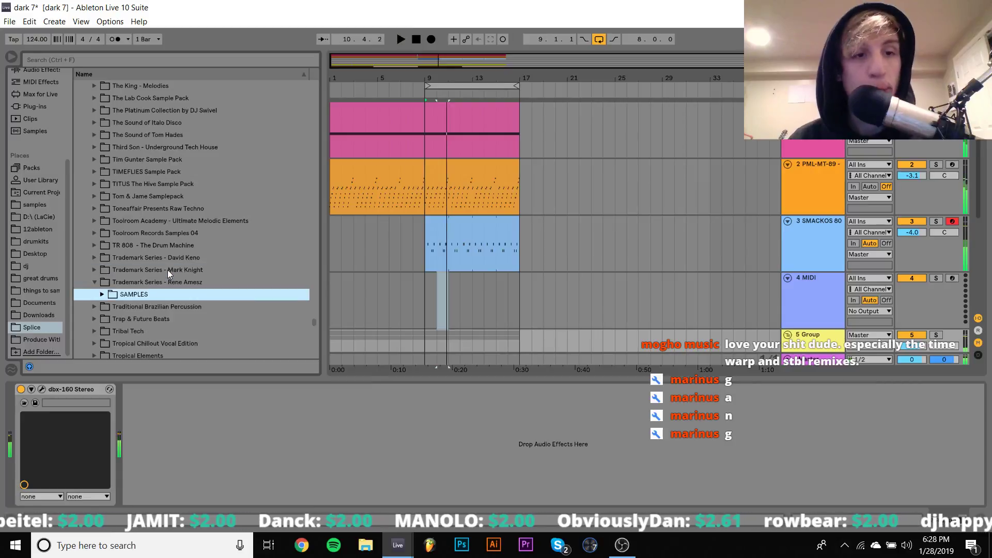
Step: Open the pack's HATS folder and preview its loops from TA_RA_HATS1 to TA_RA_HATS5_122bpm_Abm.wav
{"action": "key", "text": "Right"}
{"action": "key", "text": "Down"}
{"action": "key", "text": "Down"}
{"action": "key", "text": "Down"}
{"action": "key", "text": "Down"}
{"action": "key", "text": "Down"}
{"action": "key", "text": "Right"}
{"action": "key", "text": "Down"}
{"action": "key", "text": "Down"}
{"action": "key", "text": "Down"}
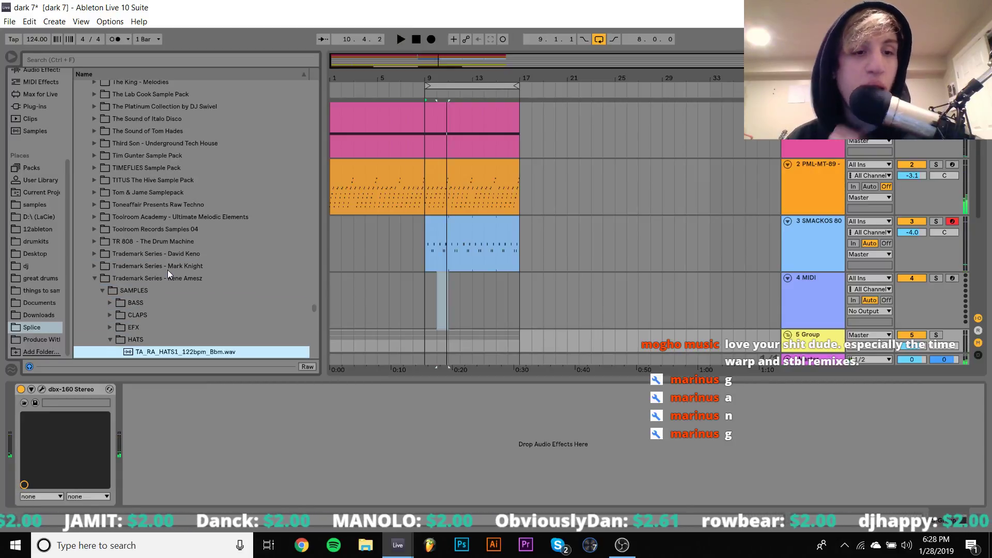
{"action": "key", "text": "Down"}
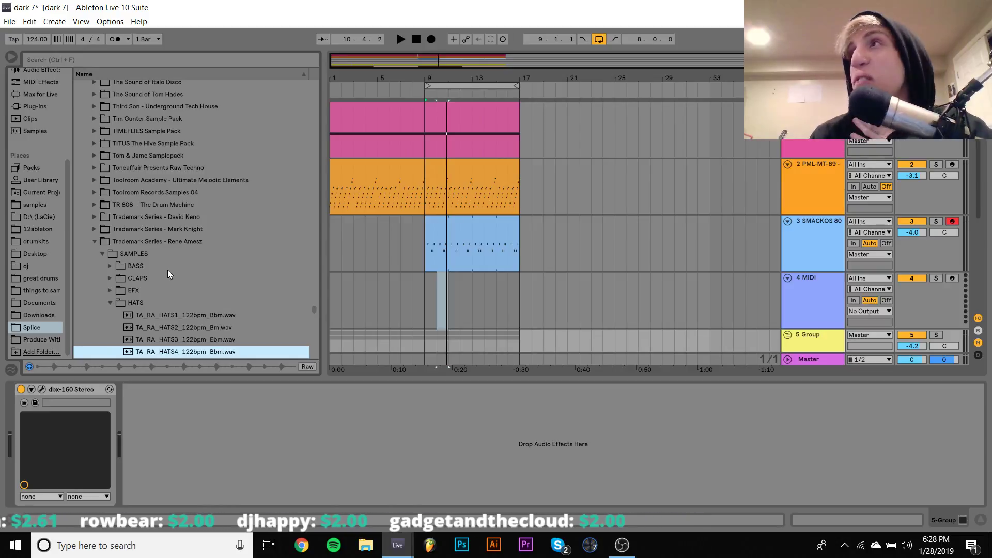
{"action": "key", "text": "Down"}
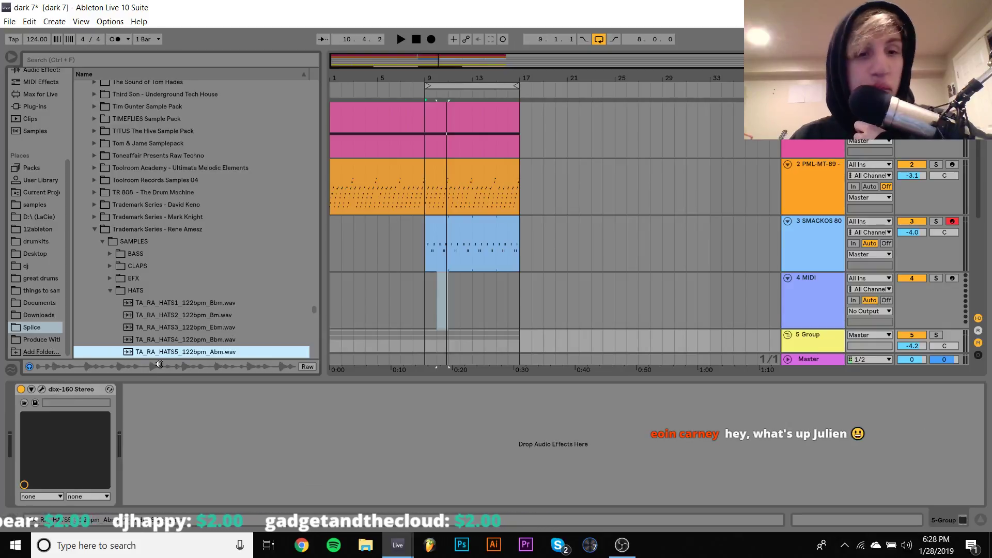
Step: Place TA_RA_HATS5_122bpm_Abm.wav on the empty track 4 from bar 9 to 17 and set the track volume to -8.8 dB
{"action": "left_click_drag", "start_coordinate": [169, 356], "coordinate": [522, 285]}
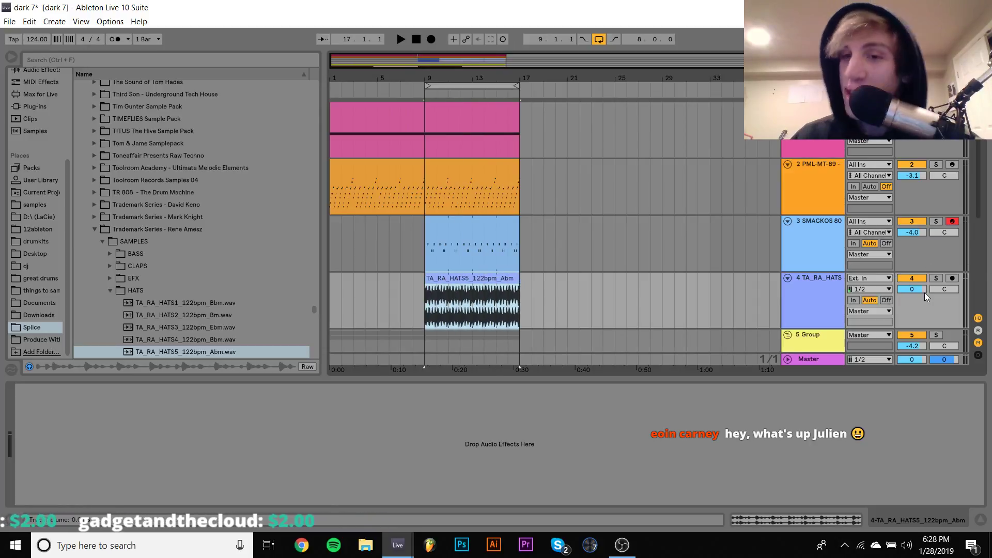
{"action": "left_click_drag", "start_coordinate": [925, 296], "coordinate": [923, 291]}
{"action": "key", "text": "space"}
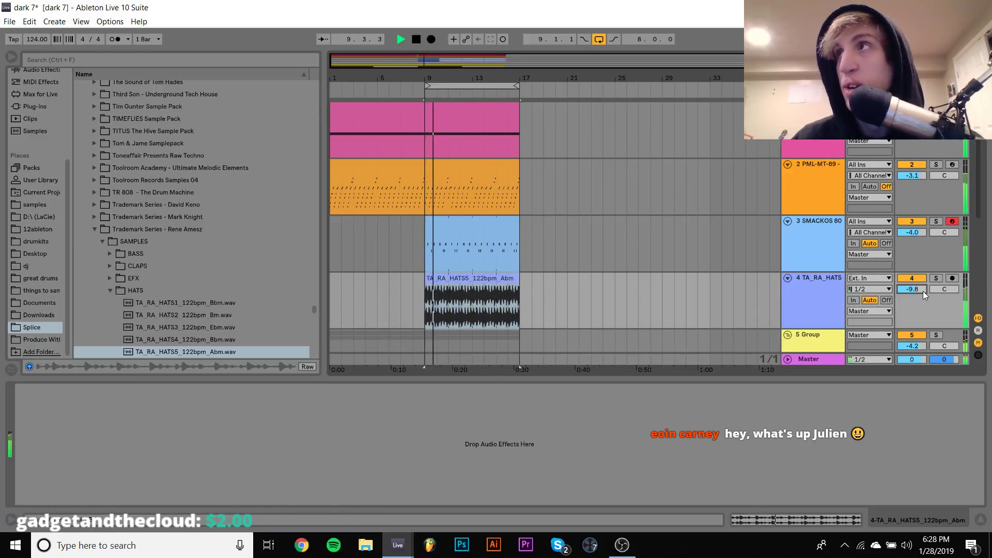
{"action": "scroll", "coordinate": [924, 290], "scroll_direction": "down", "scroll_amount": 5}
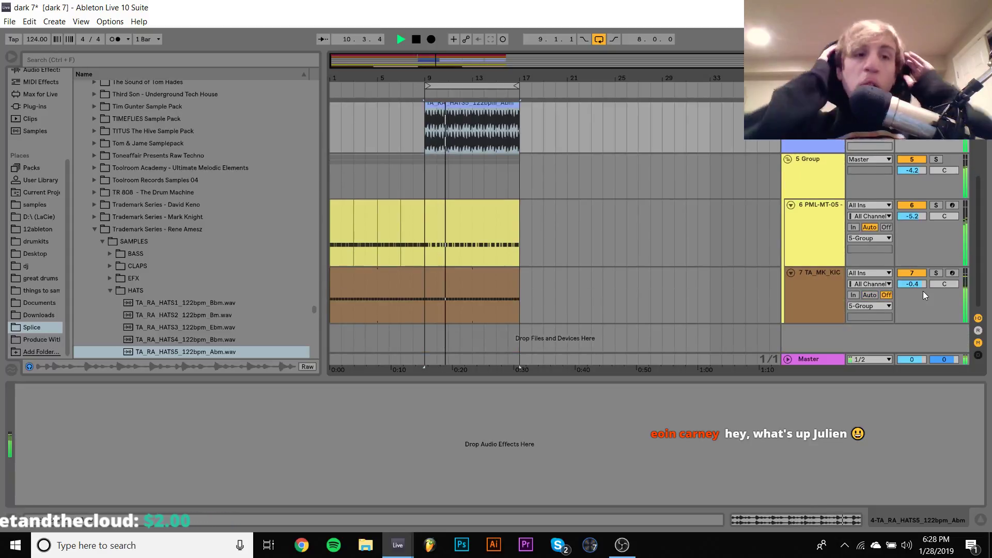
{"action": "scroll", "coordinate": [923, 290], "scroll_direction": "up", "scroll_amount": 1}
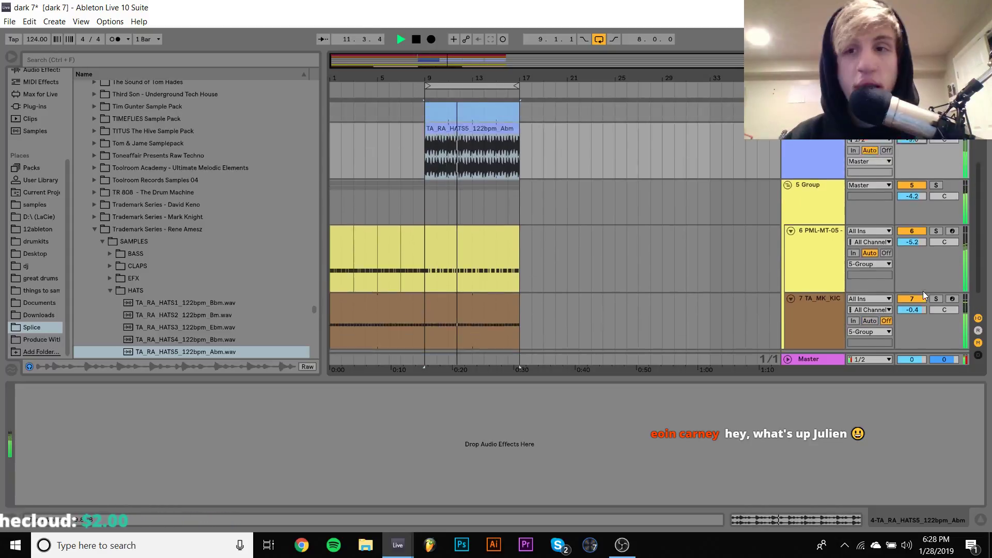
{"action": "scroll", "coordinate": [923, 291], "scroll_direction": "up", "scroll_amount": 3}
{"action": "left_click_drag", "start_coordinate": [917, 254], "coordinate": [914, 256]}
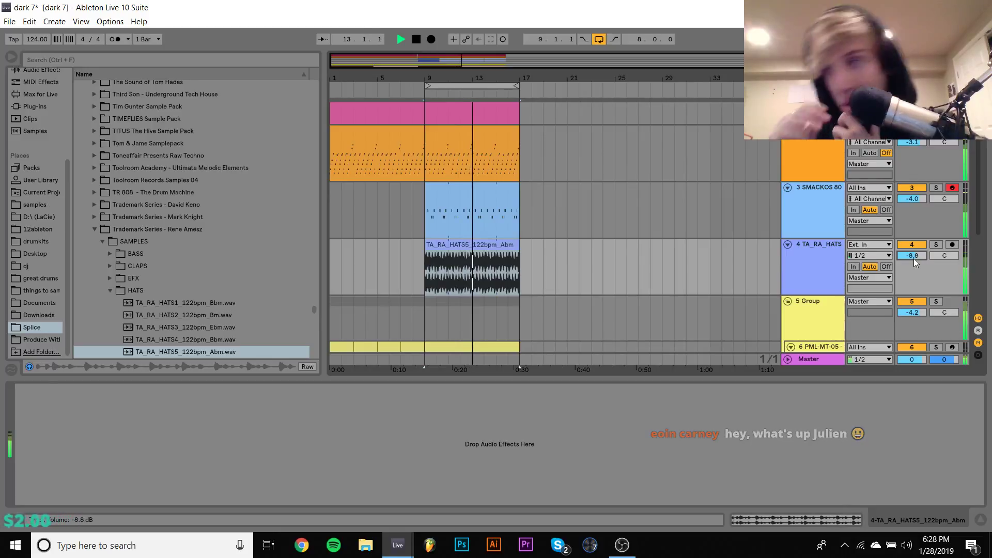
Step: In the SMACKOS 808 clip, move the first rimshot note of the second bar earlier to 2.2.4
{"action": "double_click", "coordinate": [441, 208]}
{"action": "key", "text": "space"}
{"action": "left_click", "coordinate": [832, 306]}
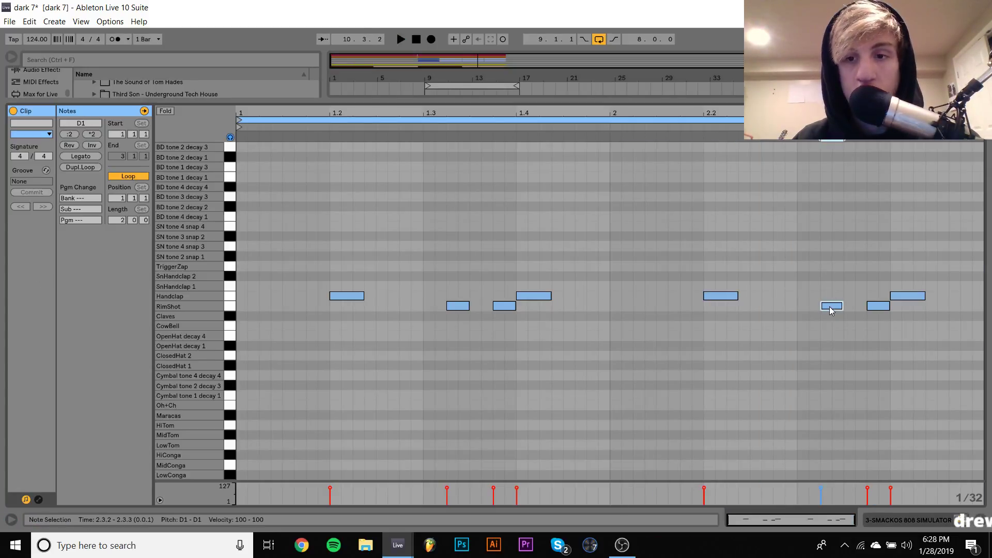
{"action": "key", "text": "Left"}
{"action": "key", "text": "space"}
{"action": "key", "text": "Left"}
{"action": "key", "text": "Left"}
{"action": "key", "text": "Left"}
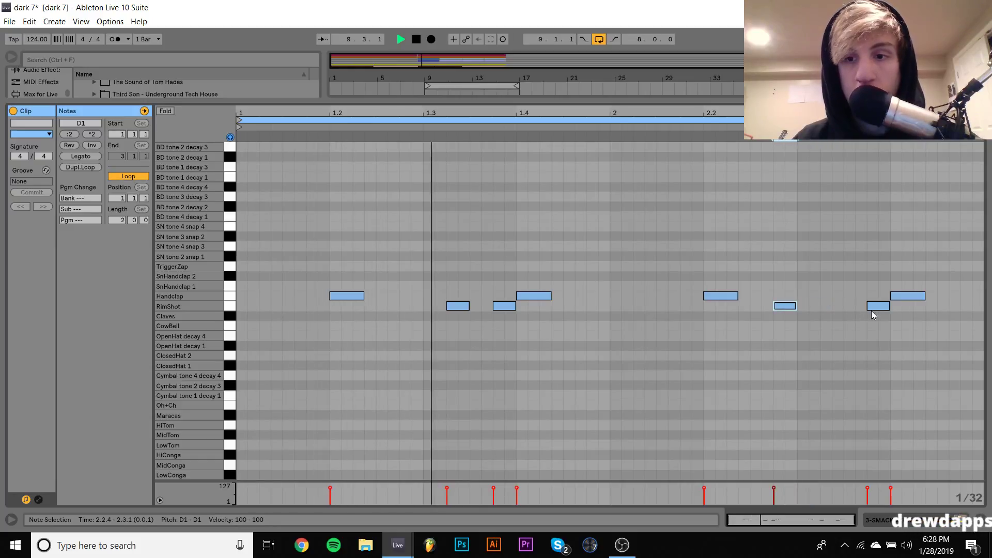
Step: Add two duplicate rimshot notes at 2.3.2 and 2.3.3, directly before the clip's last rimshot, and close the clip editor
{"action": "left_click", "coordinate": [881, 308]}
{"action": "key", "text": "ctrl+d"}
{"action": "key", "text": "Left"}
{"action": "key", "text": "Left"}
{"action": "key", "text": "Left"}
{"action": "key", "text": "Left"}
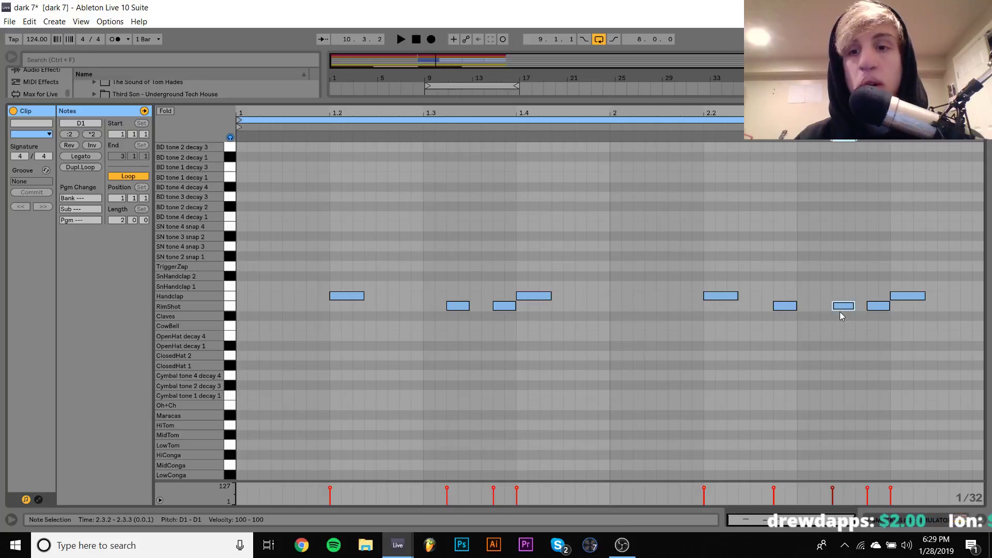
{"action": "key", "text": "space"}
{"action": "key", "text": "ctrl+z"}
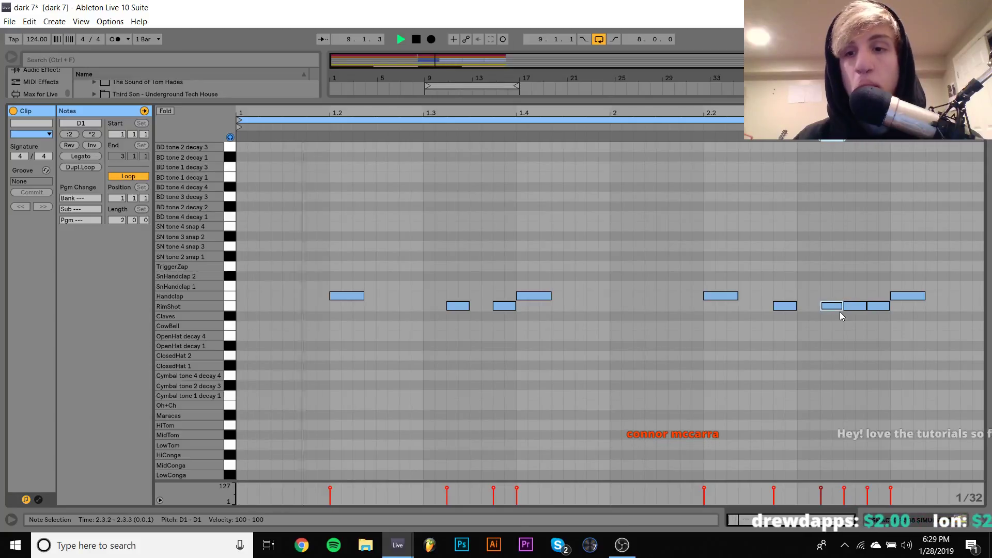
{"action": "left_click", "coordinate": [789, 409]}
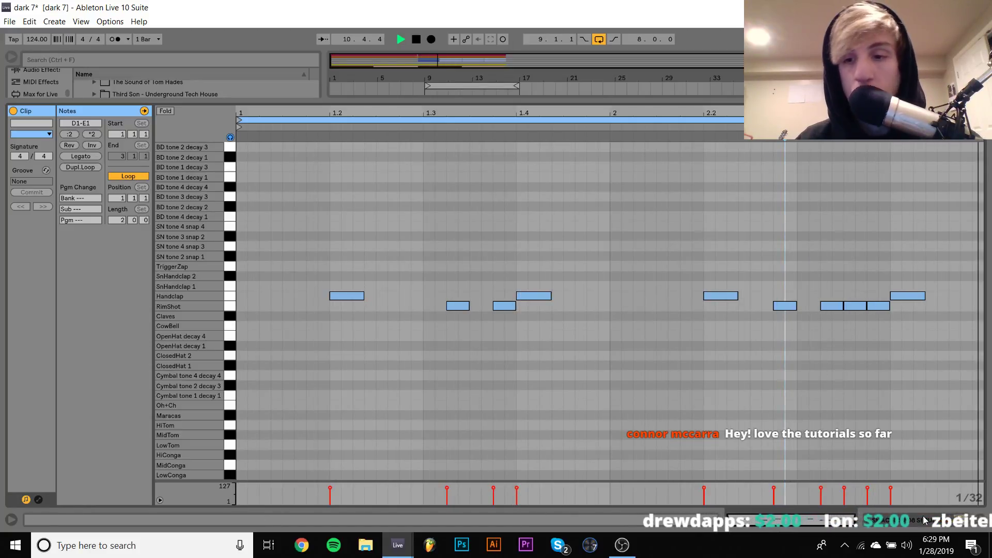
{"action": "left_click", "coordinate": [925, 520]}
Step: Preview the hat loops TA_RA_HATS6, TA_RA_HATS7 and TA_RA_HATS8_121bpm_Am.wav as alternatives to the current loop
{"action": "left_click", "coordinate": [487, 167]}
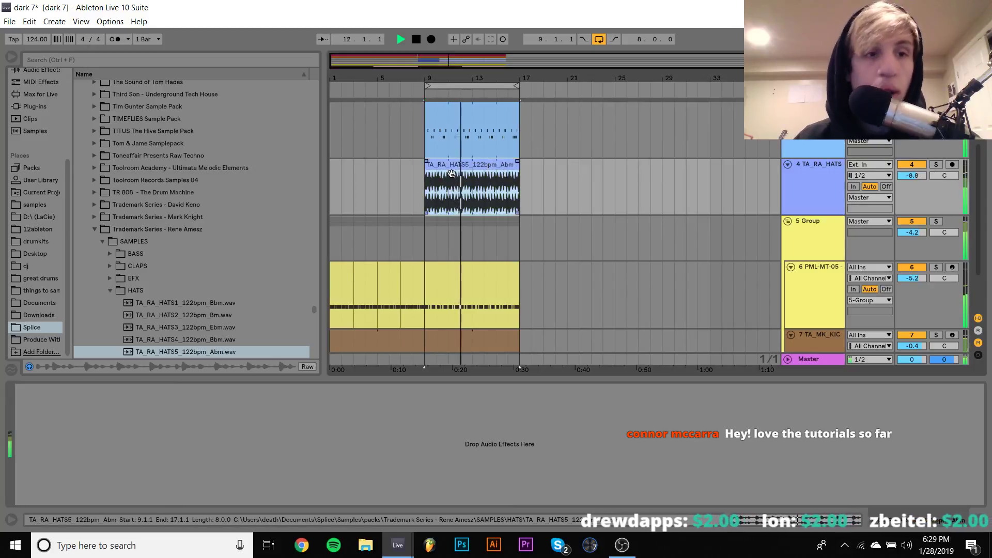
{"action": "scroll", "coordinate": [167, 242], "scroll_direction": "down", "scroll_amount": 5}
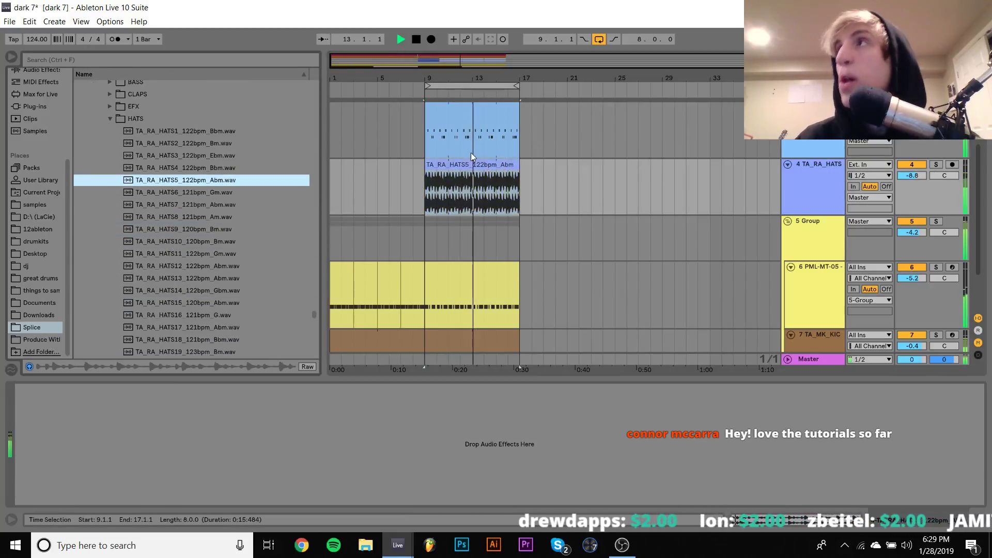
{"action": "key", "text": "space"}
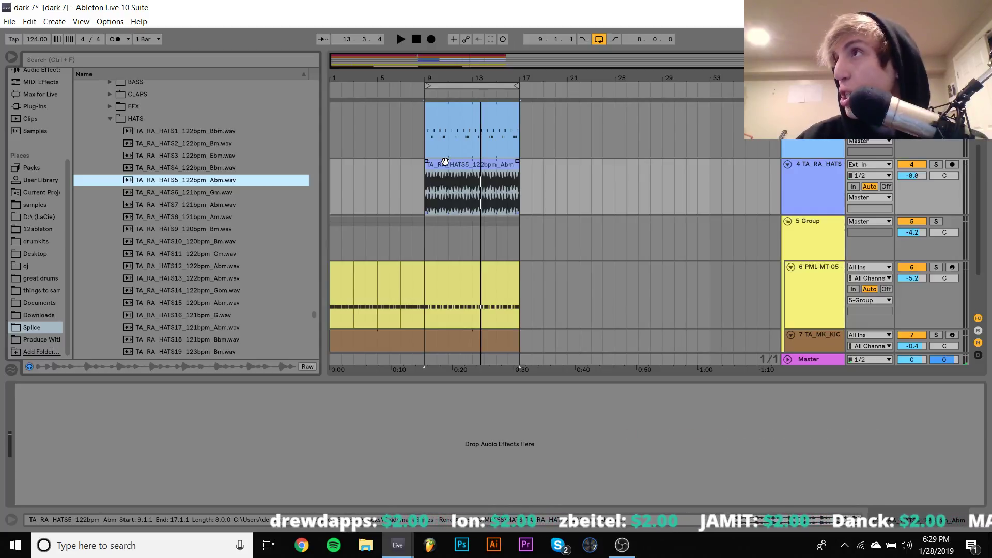
{"action": "left_click", "coordinate": [200, 194]}
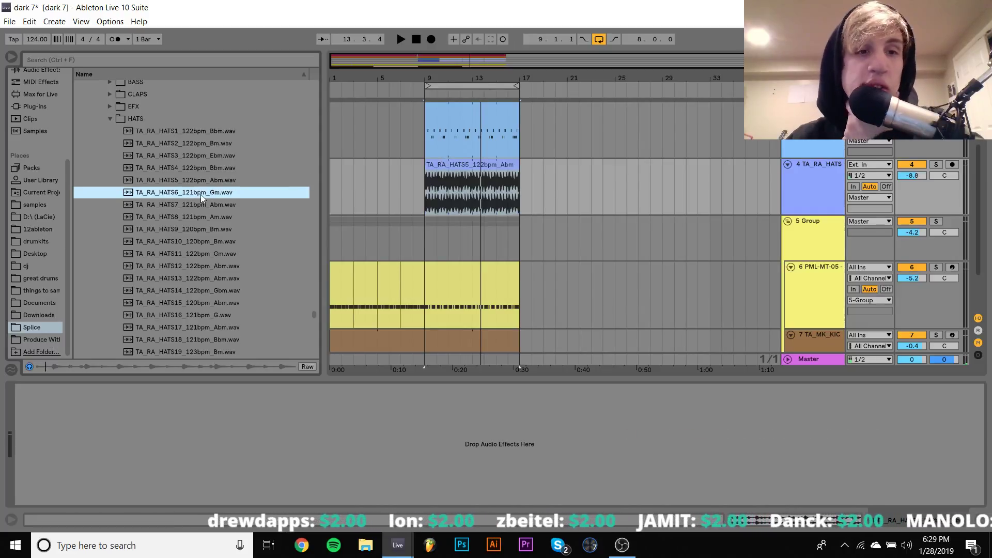
{"action": "key", "text": "Down"}
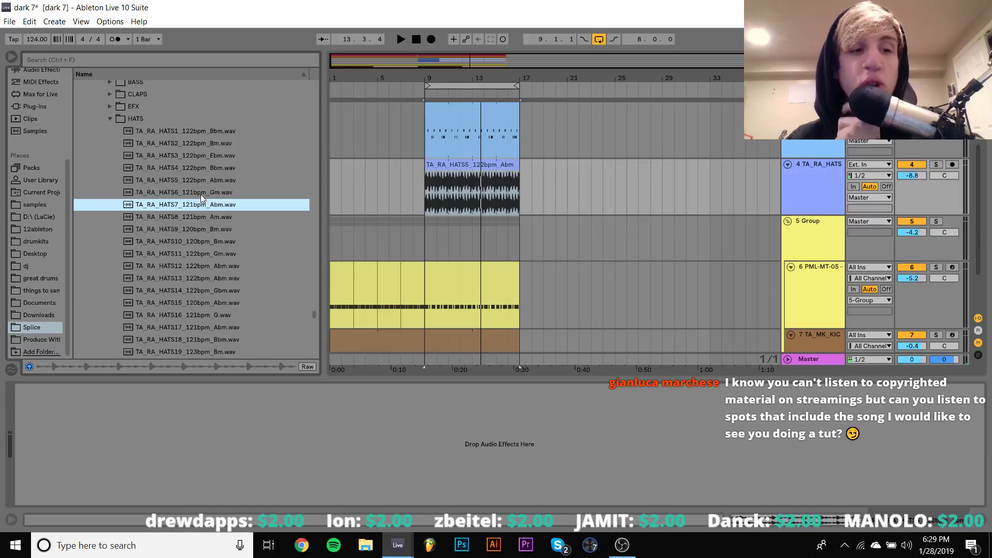
{"action": "left_click", "coordinate": [178, 217]}
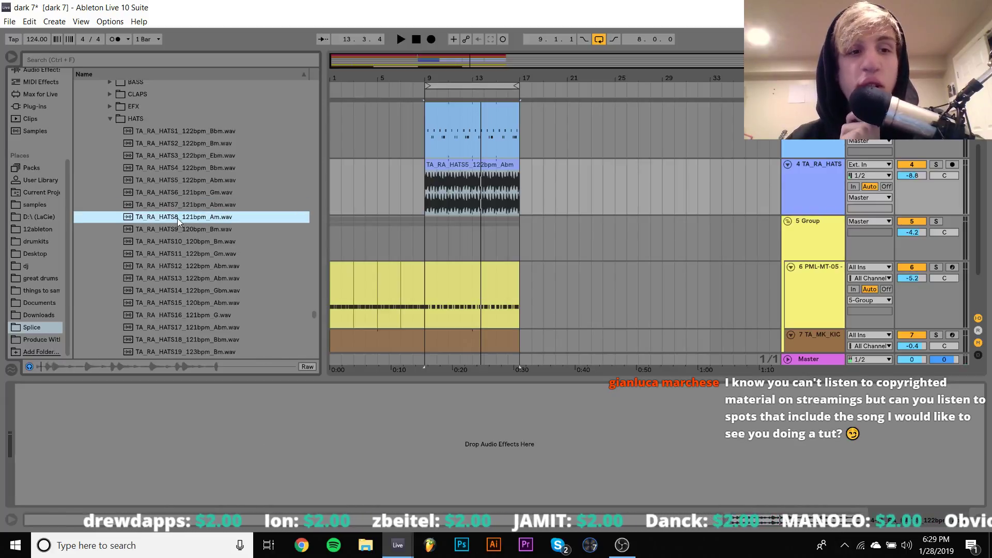
{"action": "key", "text": "space"}
Step: Replace the hats clip on track 4 with TA_RA_HATS8_121bpm_Am.wav, extended from bar 9 to bar 17
{"action": "left_click_drag", "start_coordinate": [178, 217], "coordinate": [423, 205]}
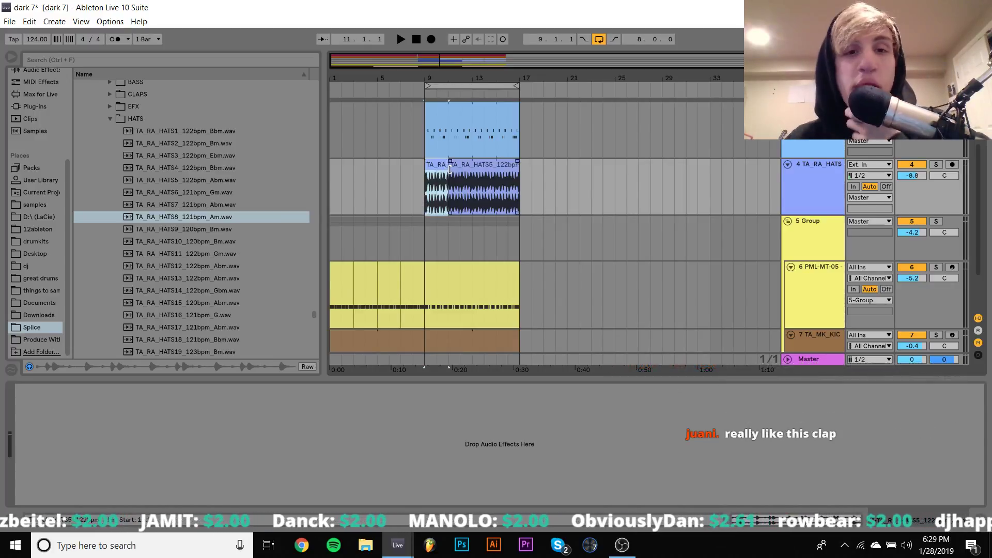
{"action": "mouse_move", "coordinate": [449, 170]}
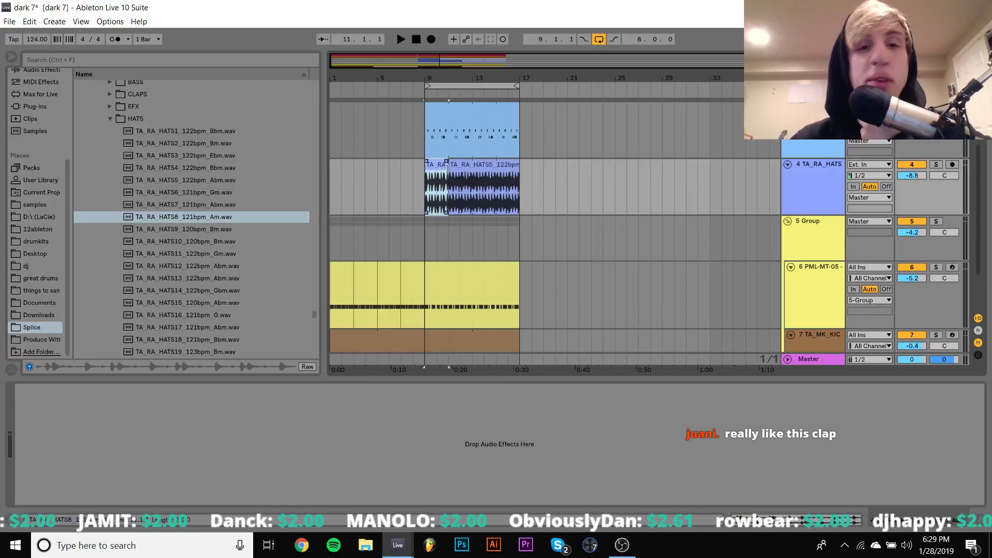
{"action": "left_click_drag", "start_coordinate": [447, 167], "coordinate": [518, 178]}
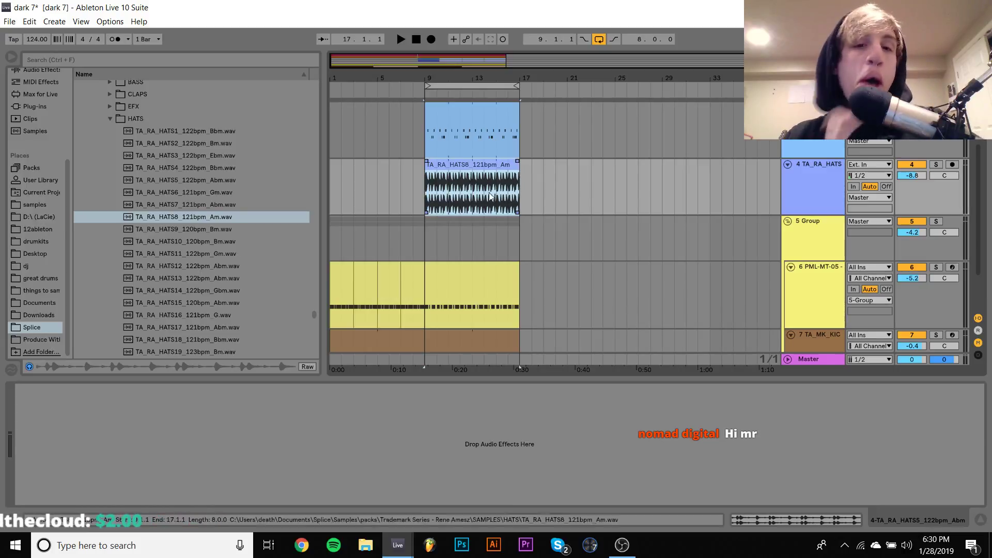
Step: Copy the PML-MT-05 bass clip at bars 9 to 17 over the clip at bars 1 to 9
{"action": "left_click", "coordinate": [413, 202]}
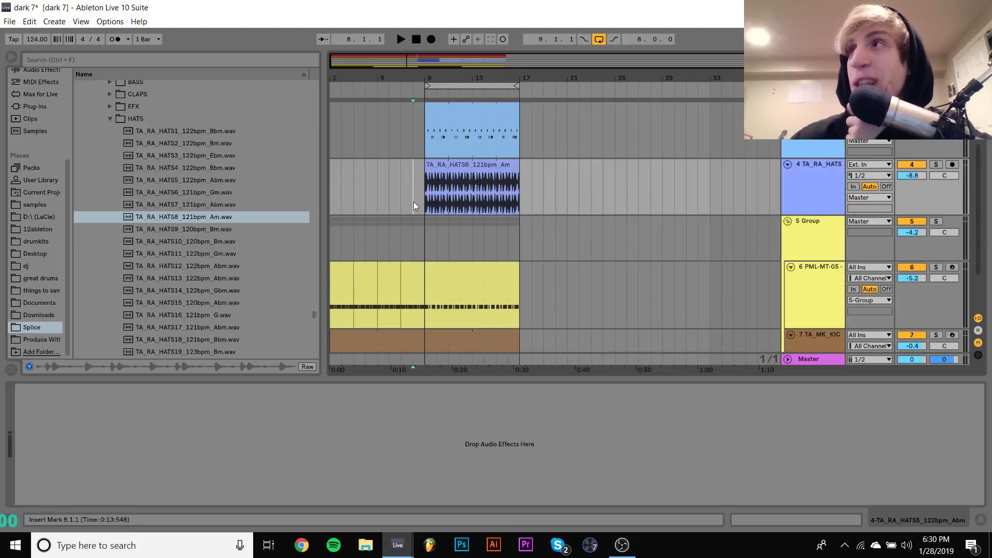
{"action": "scroll", "coordinate": [413, 206], "scroll_direction": "down", "scroll_amount": 2}
{"action": "left_click", "coordinate": [483, 219]}
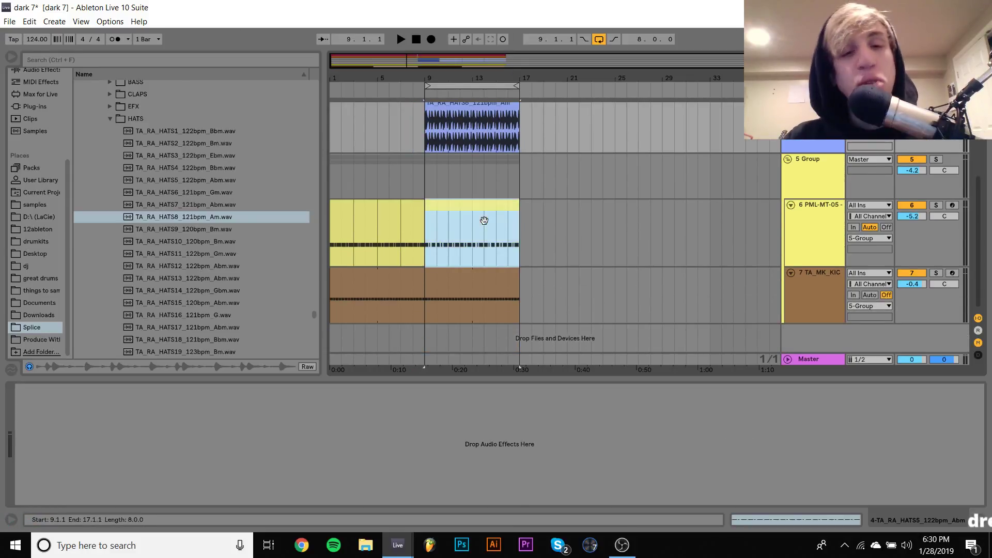
{"action": "left_click", "coordinate": [381, 215]}
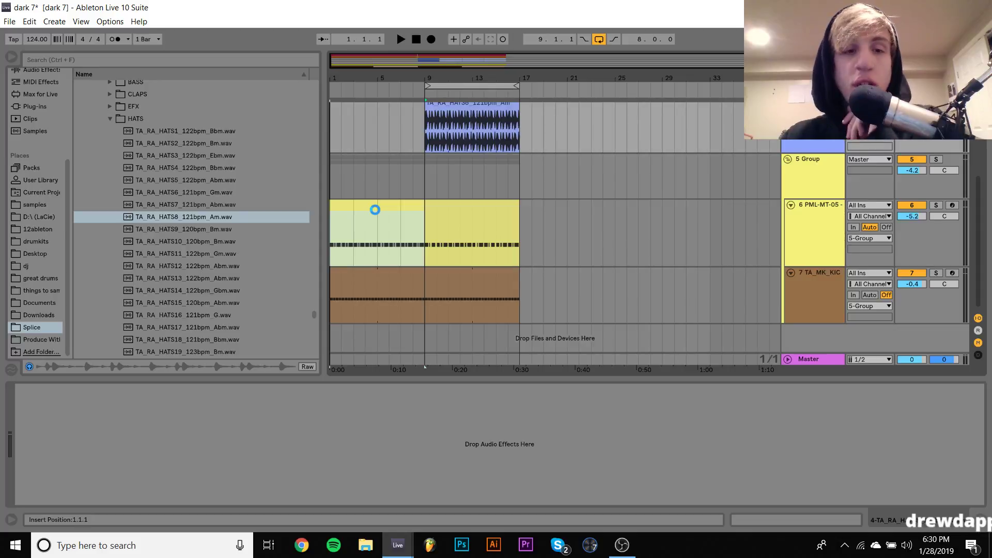
Step: Play the arrangement from bar 9 with the new hats and fold the TA_RA_HATS track
{"action": "key", "text": "space"}
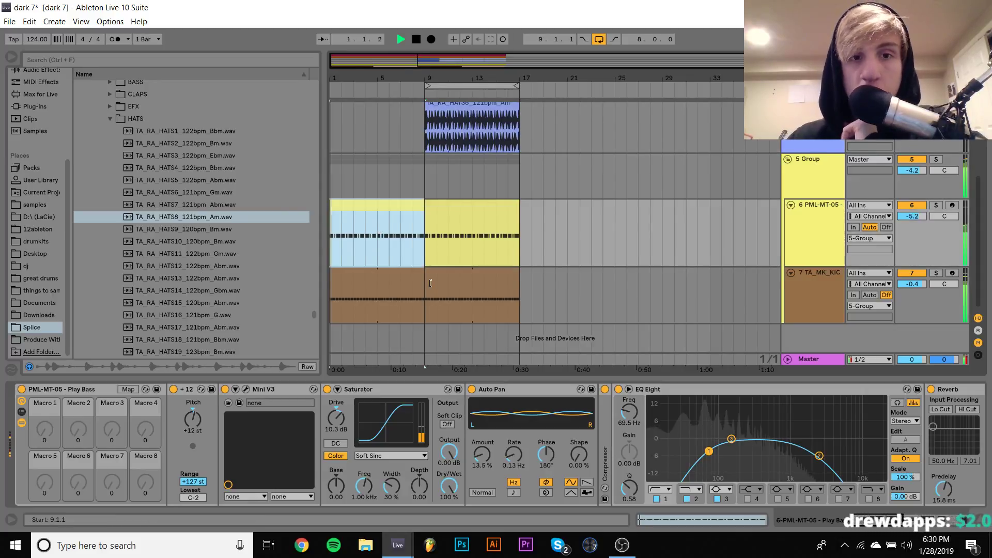
{"action": "scroll", "coordinate": [445, 233], "scroll_direction": "up", "scroll_amount": 4}
{"action": "left_click", "coordinate": [444, 232]}
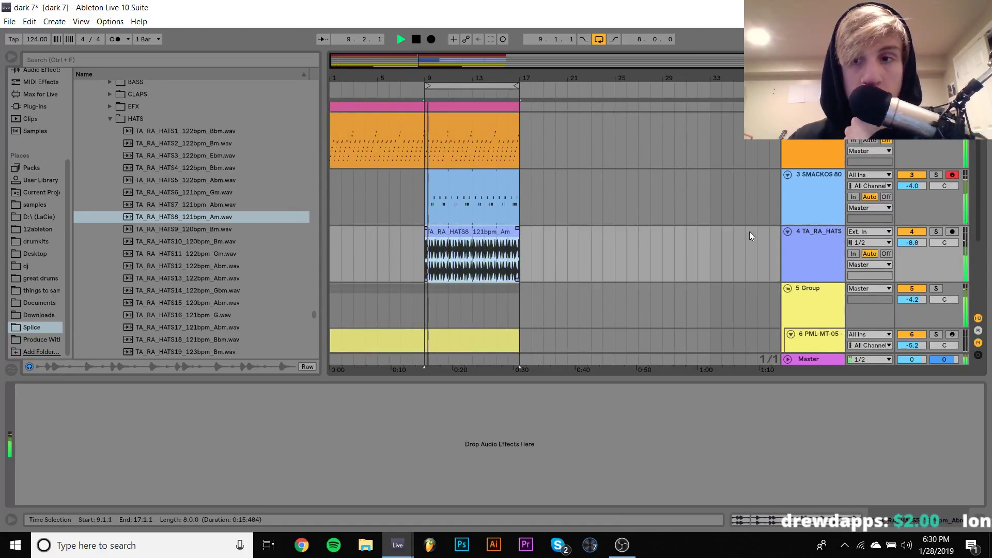
{"action": "left_click", "coordinate": [789, 230]}
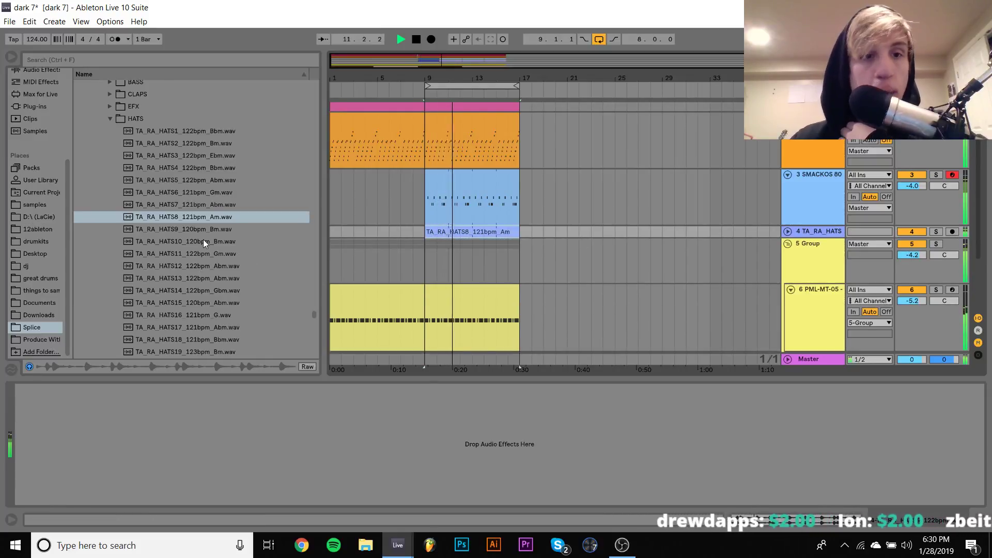
{"action": "key", "text": "space"}
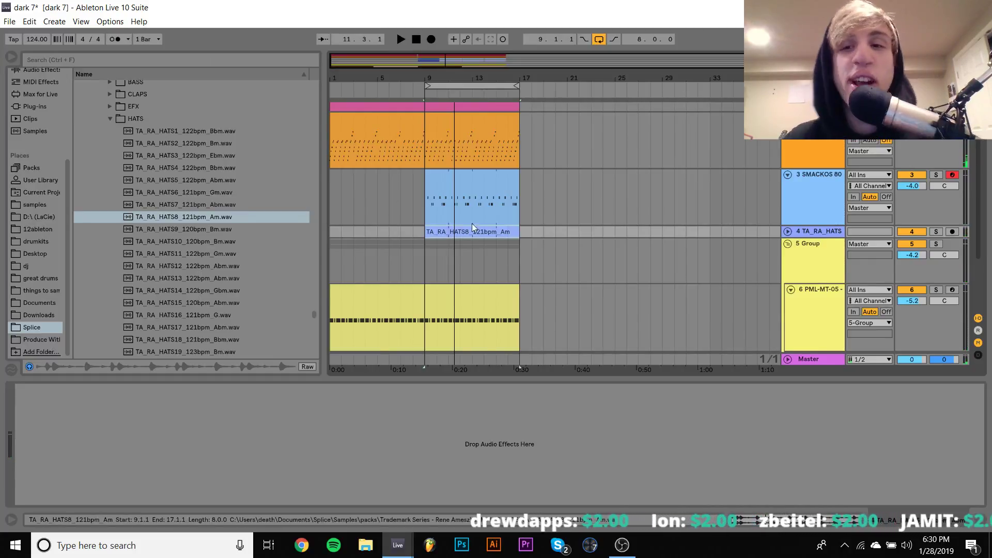
Step: Solo the SMACKOS 808 track to listen to its clip from bar 9, and browse the samples folder
{"action": "left_click", "coordinate": [506, 177]}
{"action": "left_click", "coordinate": [936, 175]}
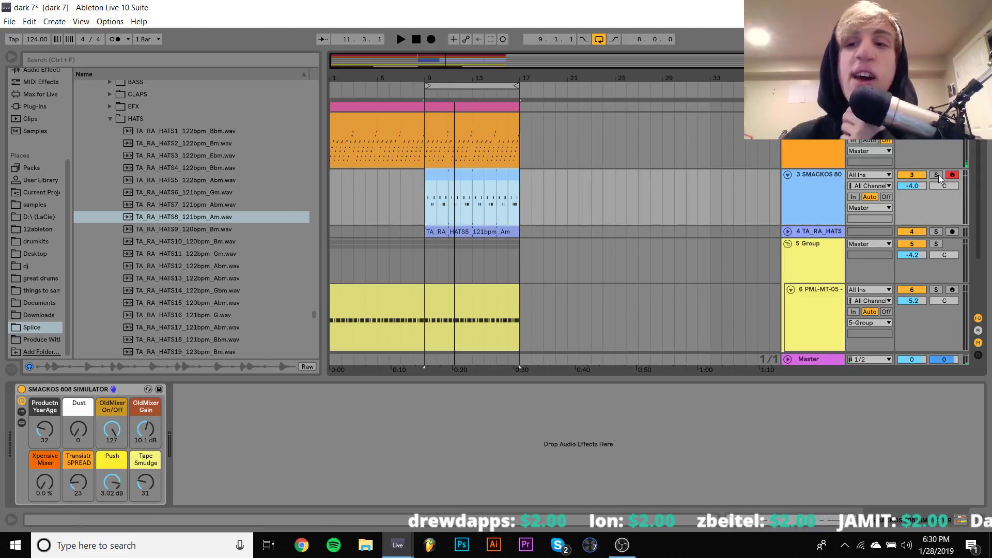
{"action": "key", "text": "space"}
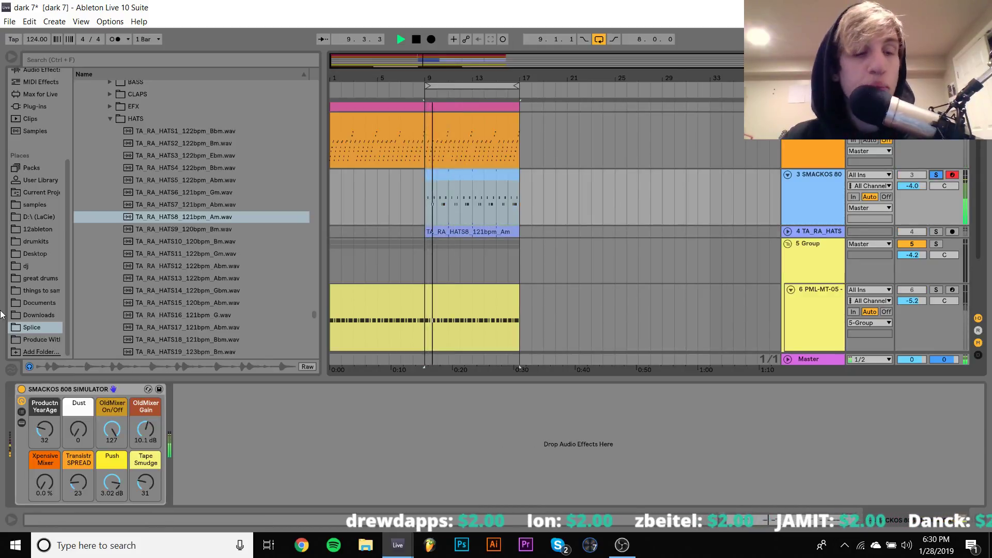
{"action": "key", "text": "space"}
{"action": "left_click", "coordinate": [41, 205]}
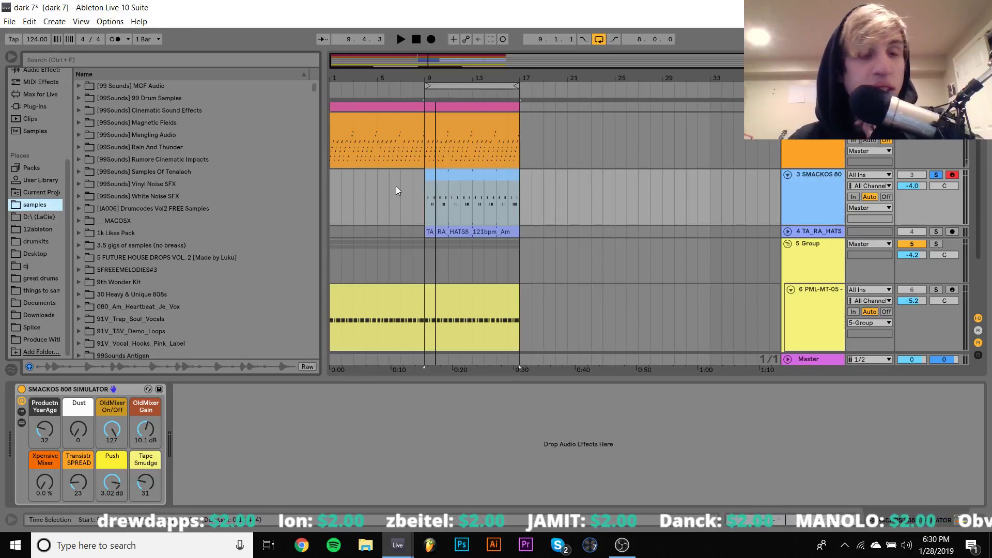
{"action": "scroll", "coordinate": [197, 232], "scroll_direction": "down", "scroll_amount": 5}
{"action": "key", "text": "space"}
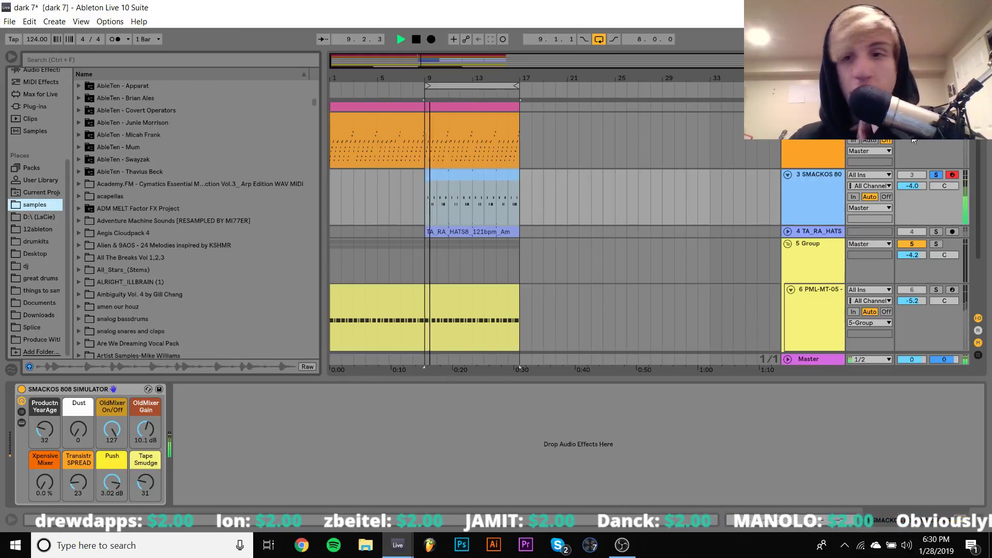
Step: Unsolo the SMACKOS 808 track, set its volume to -4.4 dB and stop playback
{"action": "left_click", "coordinate": [936, 175]}
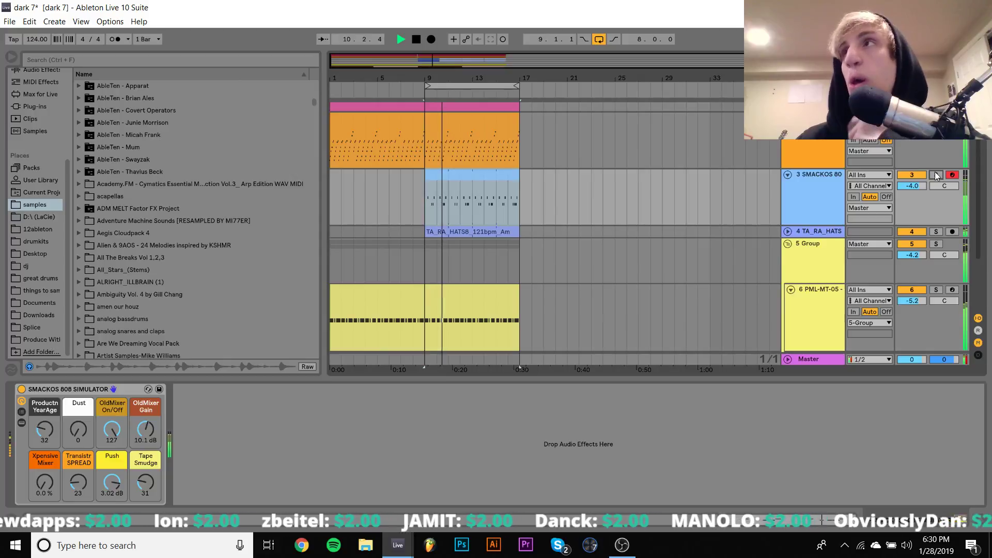
{"action": "left_click_drag", "start_coordinate": [914, 185], "coordinate": [920, 187]}
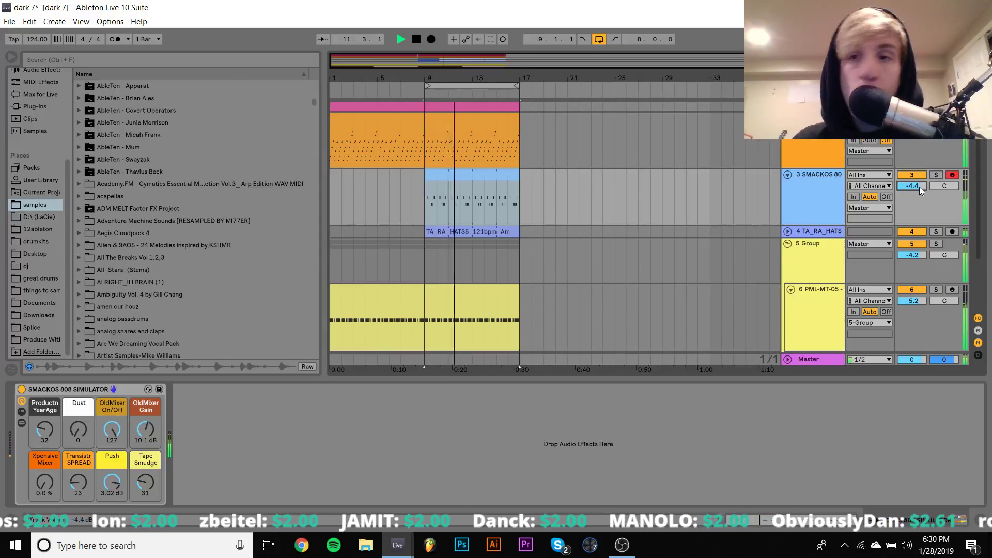
{"action": "scroll", "coordinate": [818, 229], "scroll_direction": "down", "scroll_amount": 3}
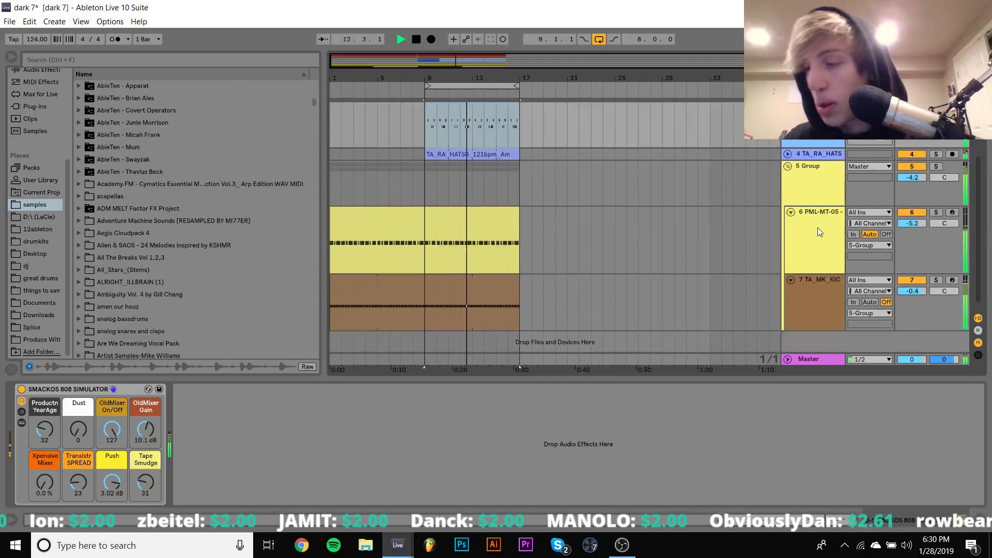
{"action": "key", "text": "space"}
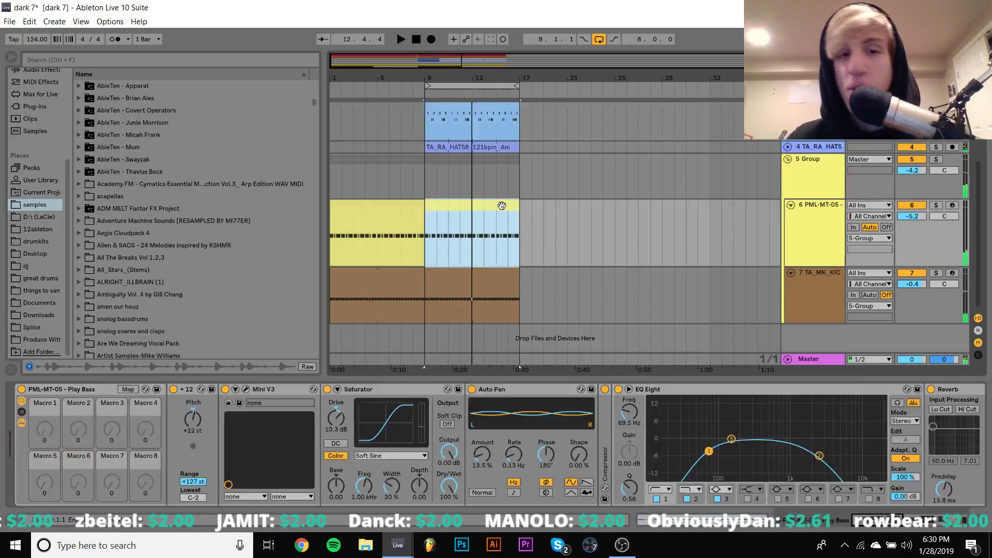
Step: Layer a copy of all C1 notes at D#2 in the PML-MT-05 bass clip at bars 9 to 17 and play it
{"action": "double_click", "coordinate": [500, 204]}
{"action": "left_click", "coordinate": [207, 205]}
{"action": "key", "text": "ctrl+a"}
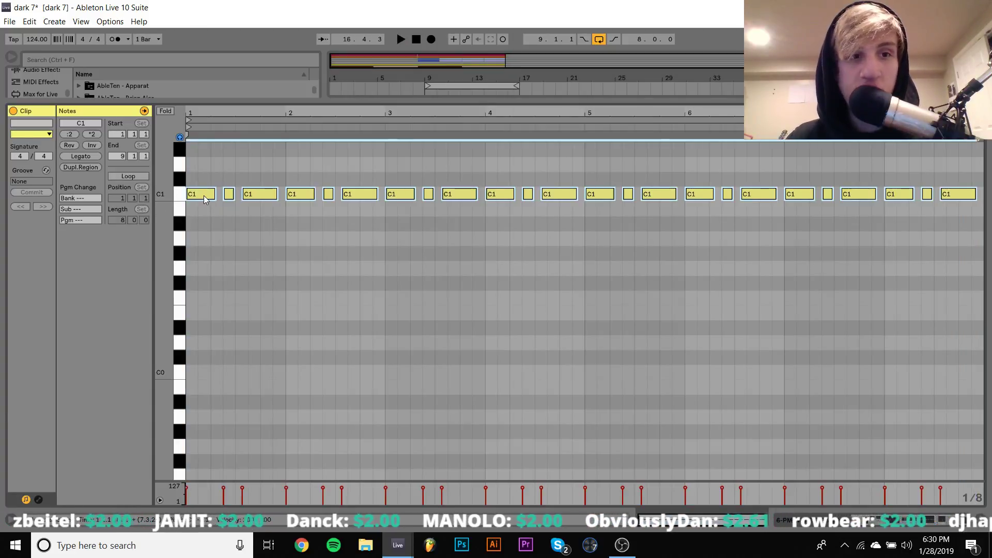
{"action": "left_click_drag", "start_coordinate": [206, 195], "coordinate": [209, 150]}
{"action": "key", "text": "space"}
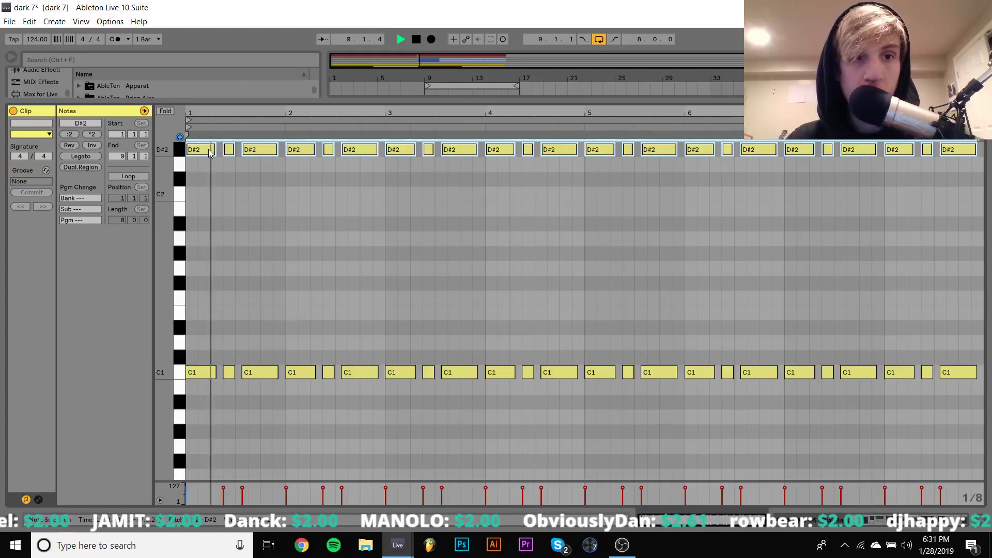
Step: Solo the PML-MT-05 bass track and switch its Mini V3 synth to polyphonic mode
{"action": "left_click", "coordinate": [935, 528]}
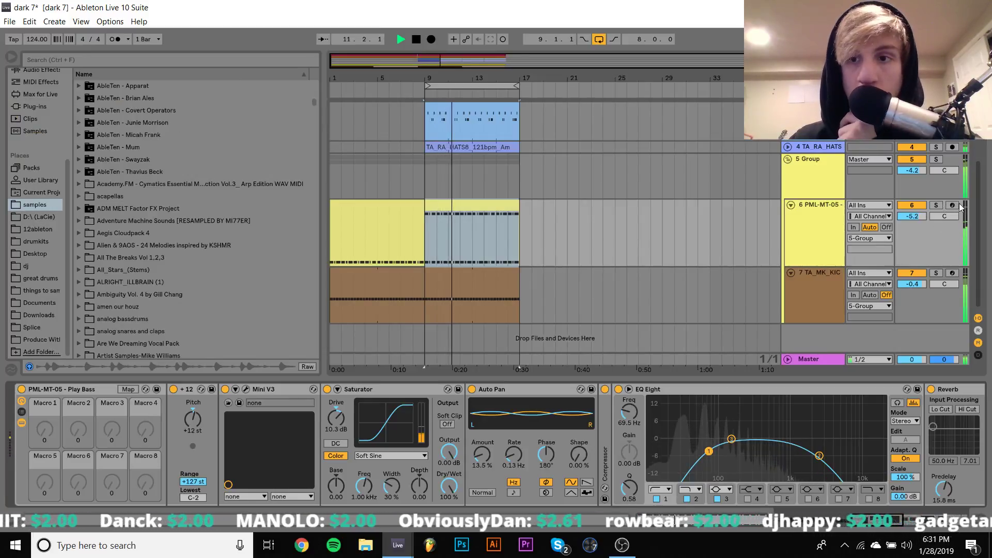
{"action": "left_click", "coordinate": [936, 205]}
{"action": "left_click", "coordinate": [246, 389]}
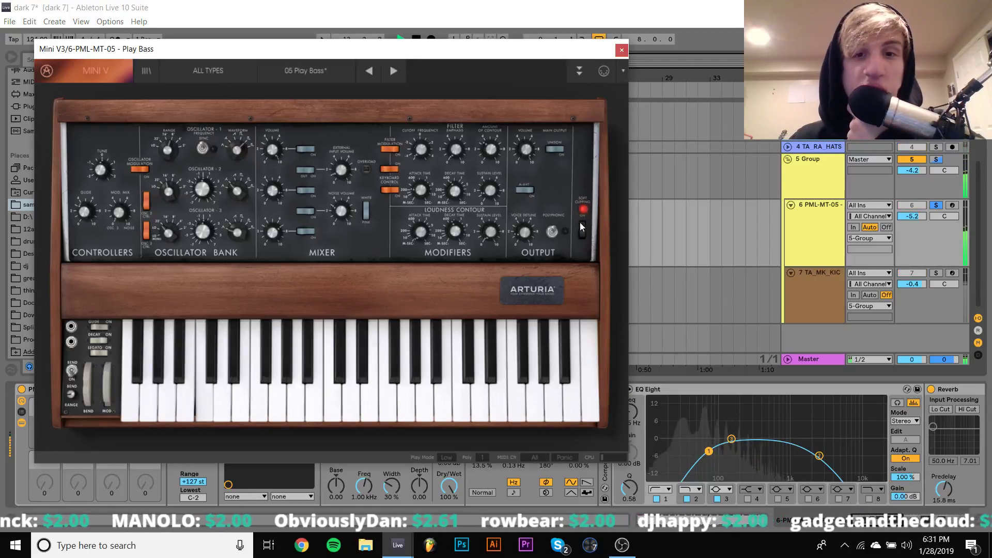
{"action": "left_click", "coordinate": [552, 231]}
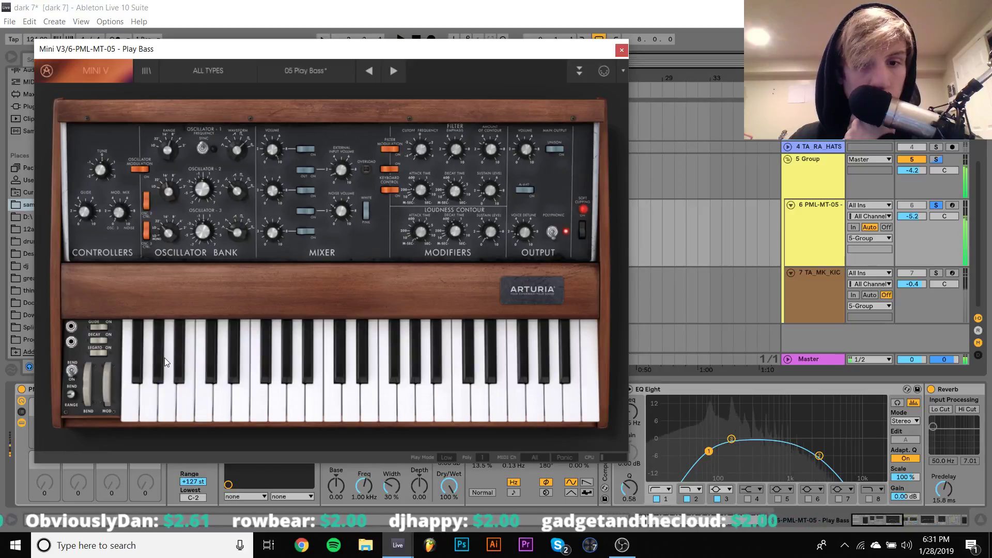
Step: Set the Mini V3 polyphony to 32 voices, listen to the bass and close the synth window
{"action": "left_click", "coordinate": [481, 458]}
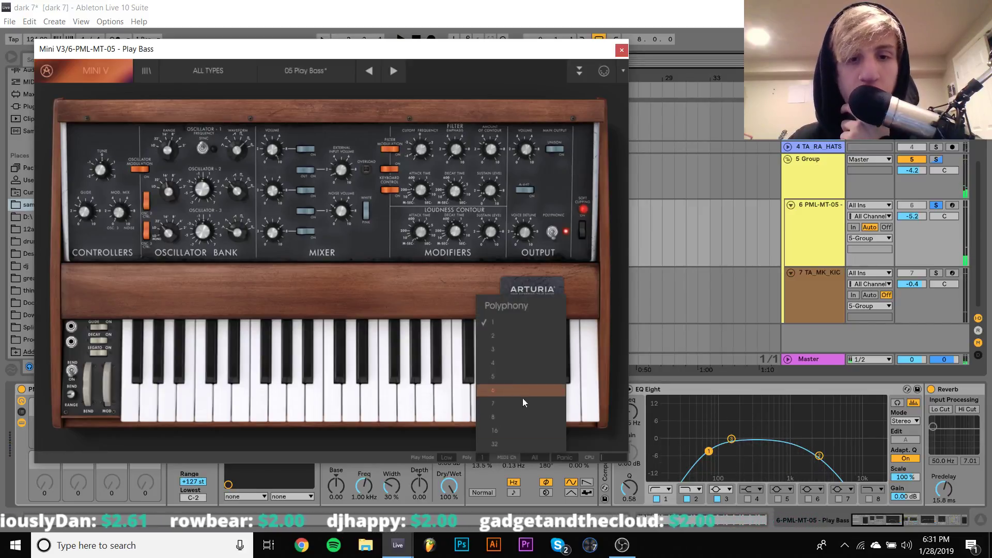
{"action": "left_click", "coordinate": [520, 445]}
{"action": "key", "text": "space"}
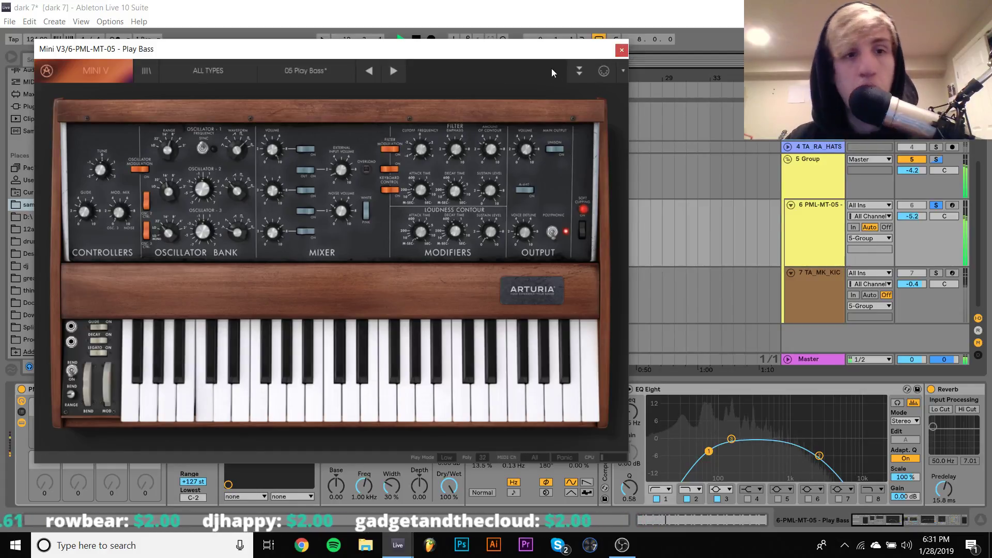
{"action": "left_click", "coordinate": [622, 51]}
{"action": "key", "text": "space"}
Step: Try all notes of the PML-MT-05 bass clip an octave higher, and return them to C1 and D#2
{"action": "double_click", "coordinate": [466, 207]}
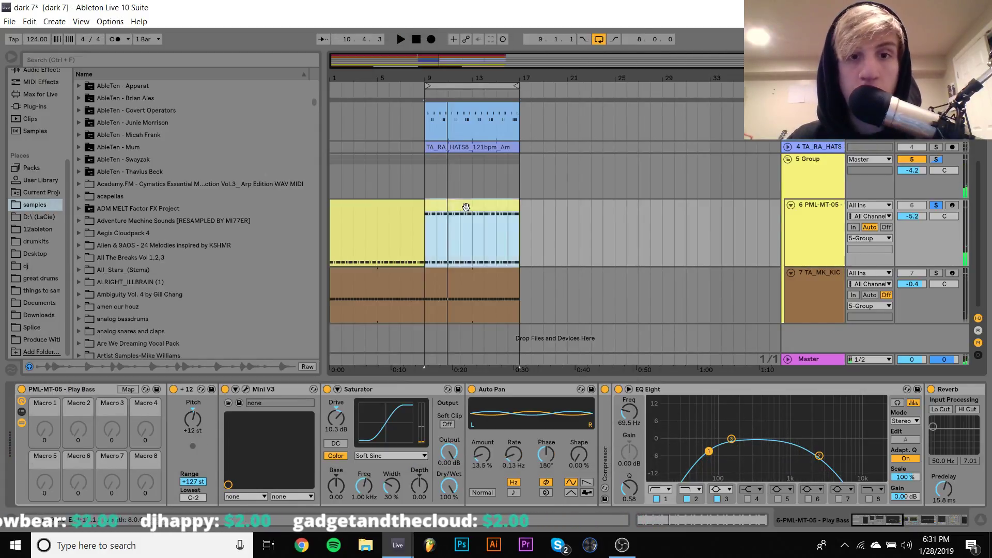
{"action": "key", "text": "space"}
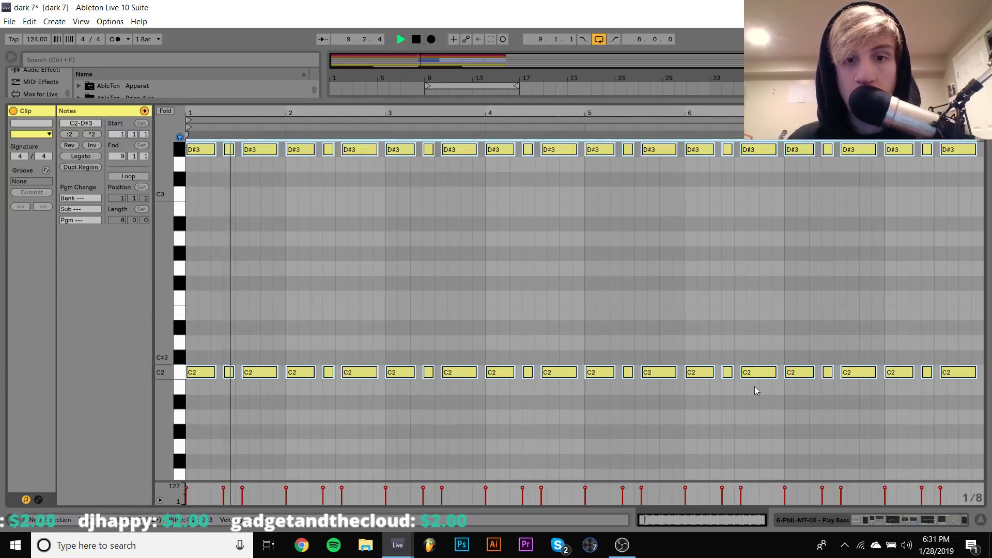
{"action": "key", "text": "shift+Down"}
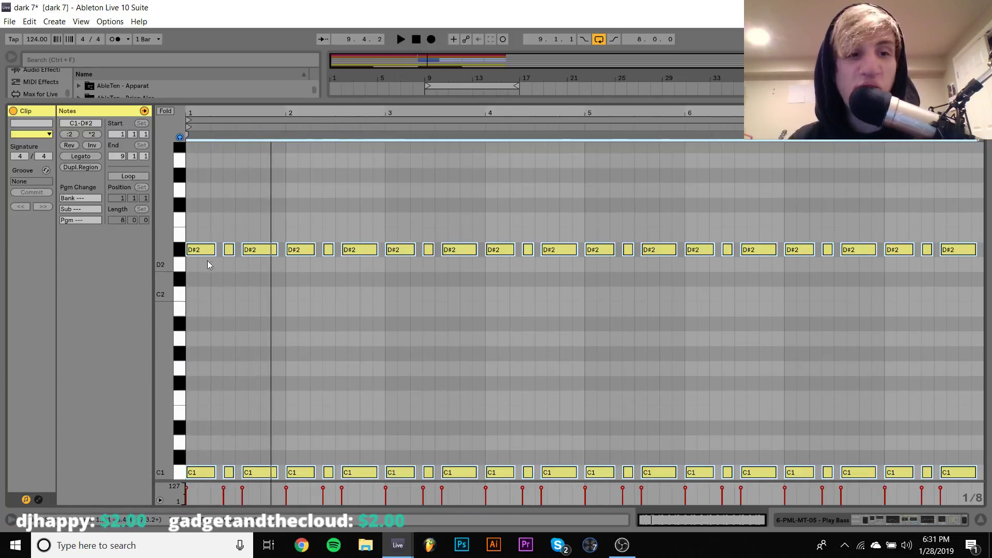
Step: Delete all the D#2 notes from the bass clip, keeping the C1 line, and play it briefly
{"action": "left_click_drag", "start_coordinate": [202, 220], "coordinate": [271, 265]}
{"action": "key", "text": "ctrl+a"}
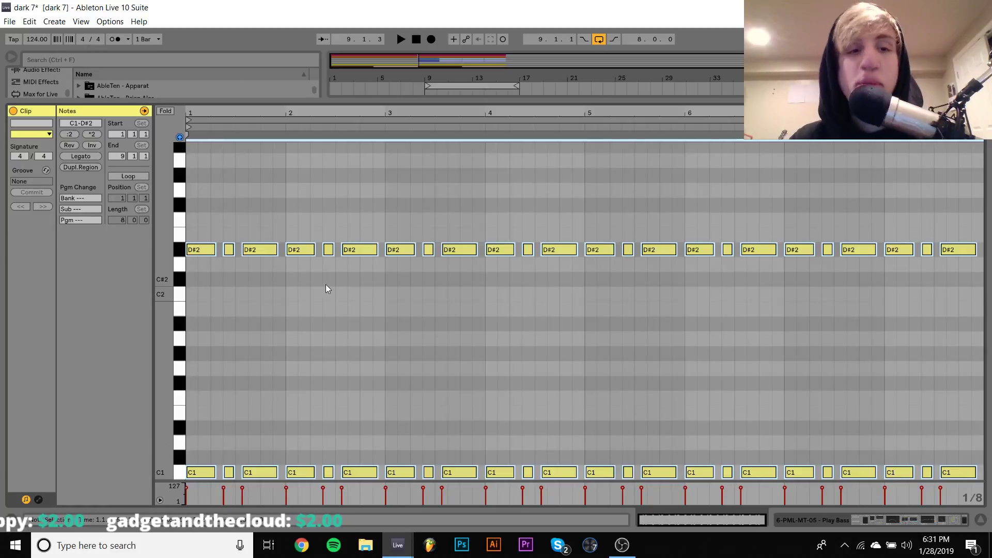
{"action": "left_click_drag", "start_coordinate": [202, 213], "coordinate": [986, 321]}
{"action": "key", "text": "Delete"}
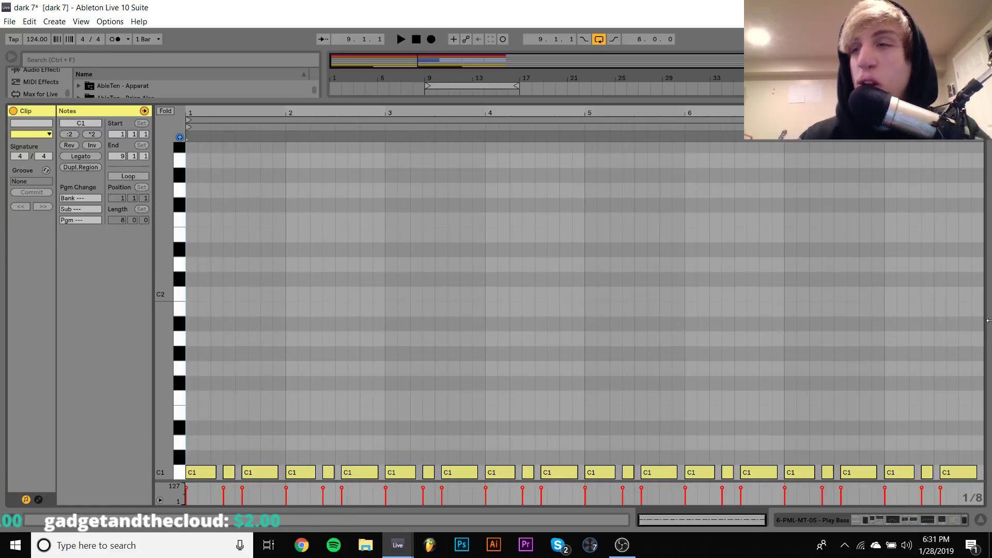
{"action": "key", "text": "space"}
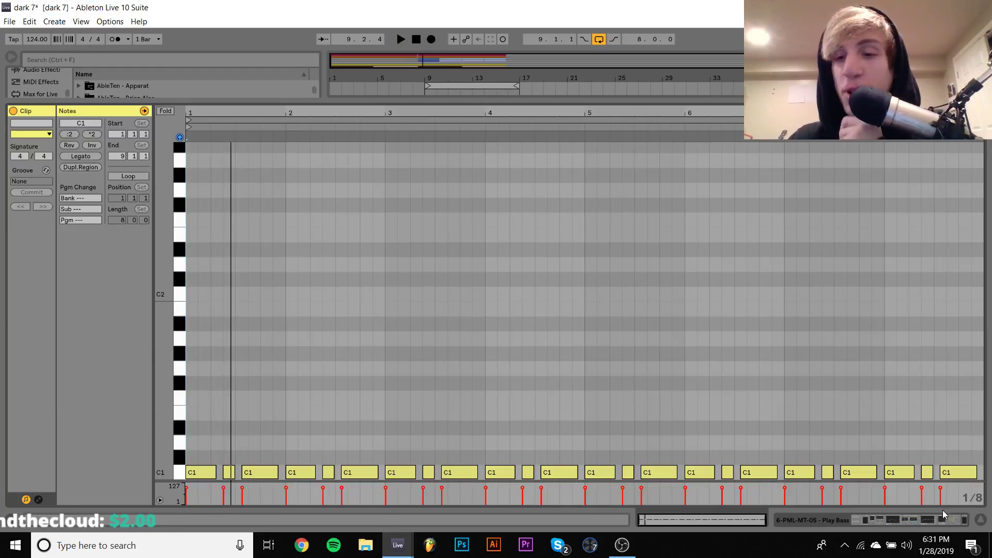
Step: Unsolo the PML-MT-05 bass track and set its volume to -4.9 dB while the arrangement plays
{"action": "left_click", "coordinate": [943, 515]}
{"action": "left_click", "coordinate": [936, 205]}
{"action": "key", "text": "space"}
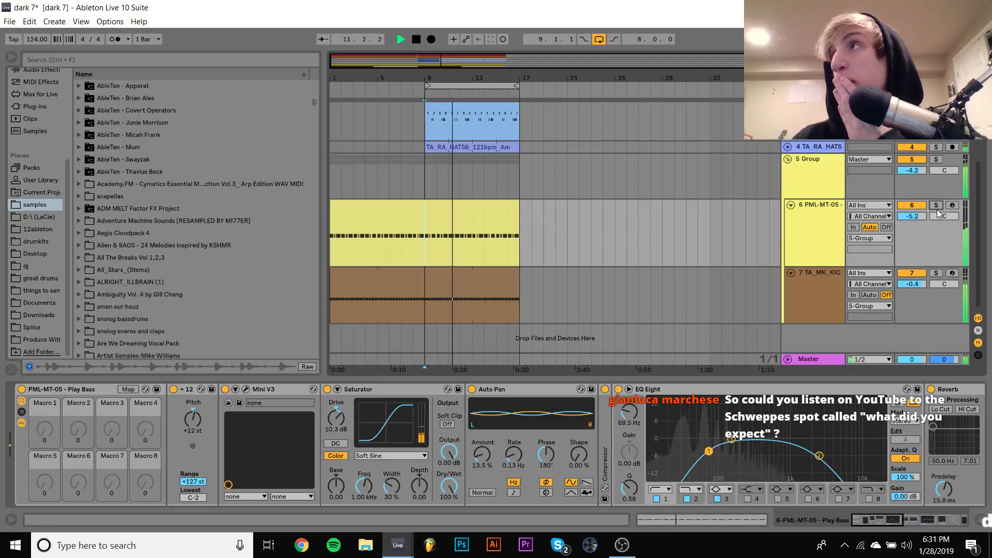
{"action": "mouse_move", "coordinate": [913, 216]}
{"action": "left_mouse_down"}
{"action": "mouse_move", "coordinate": [912, 197]}
{"action": "mouse_move", "coordinate": [912, 224]}
{"action": "left_mouse_up"}
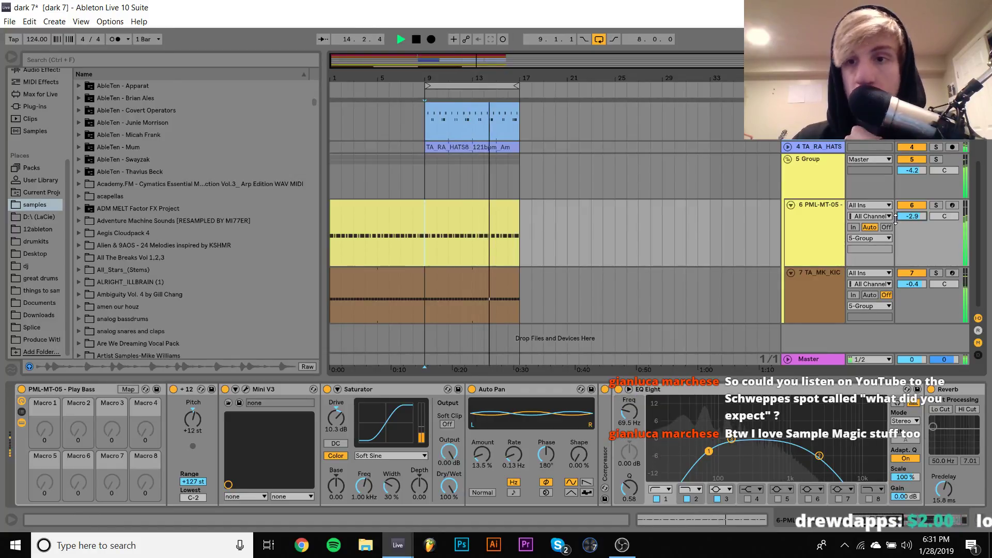
Step: Fold the SMACKOS 808 track and the 5 Group in the arrangement and stop playback
{"action": "scroll", "coordinate": [806, 276], "scroll_direction": "up", "scroll_amount": 4}
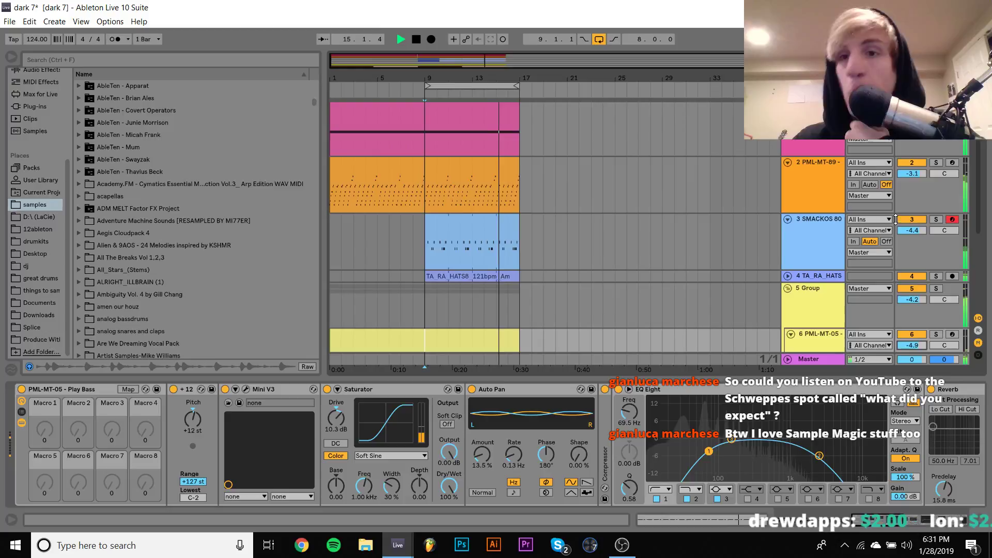
{"action": "left_click", "coordinate": [799, 278]}
{"action": "left_click", "coordinate": [787, 219]}
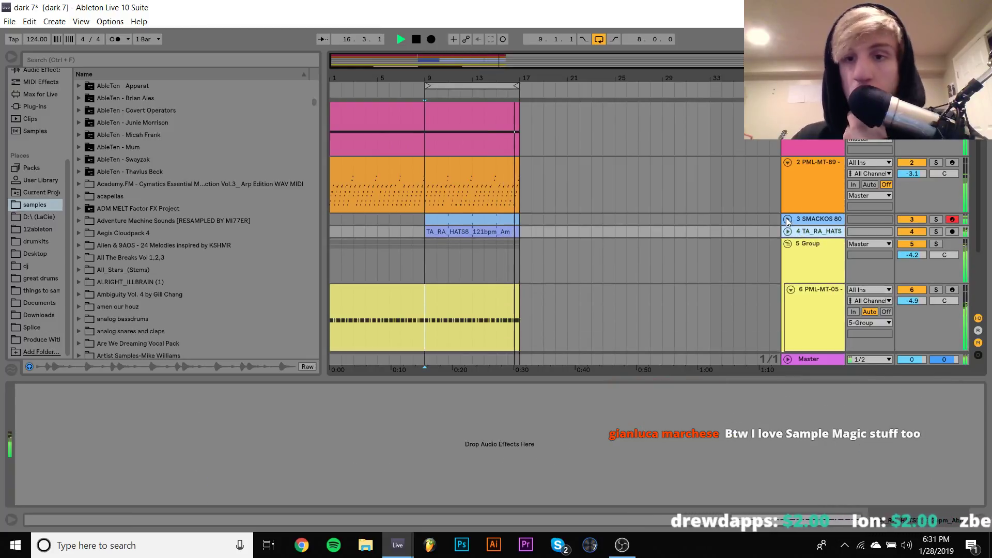
{"action": "left_click", "coordinate": [788, 243]}
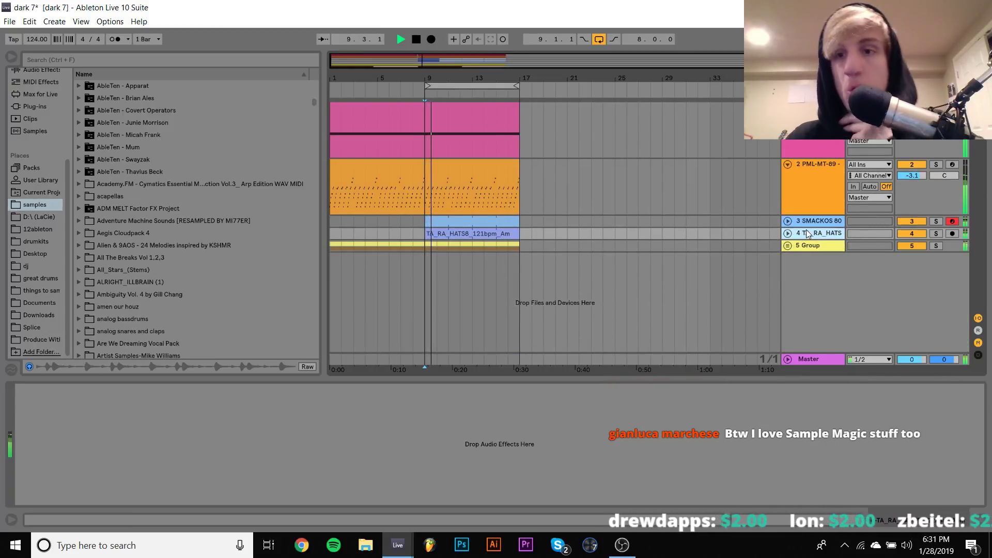
{"action": "key", "text": "space"}
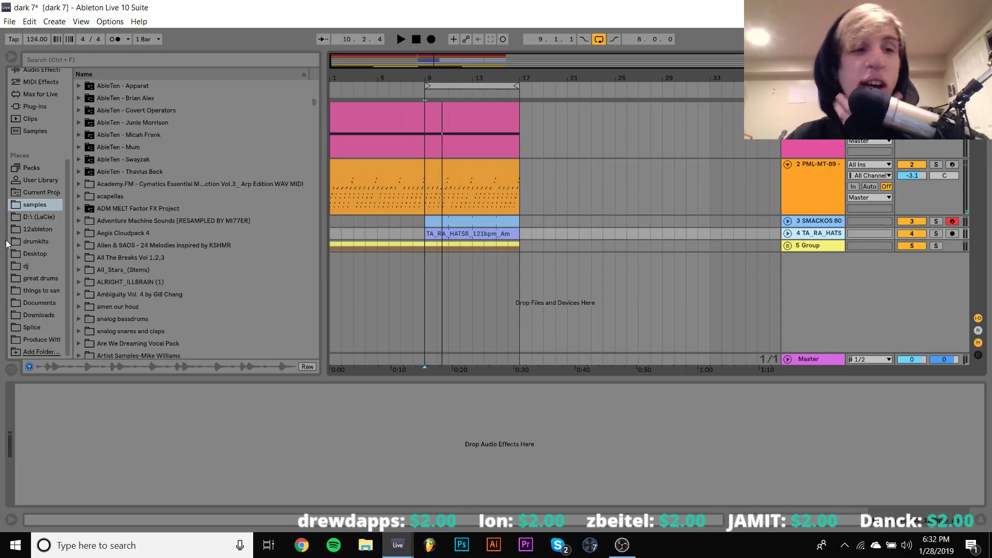
Step: Browse the LaCie drive for the earlier MT-89 V2-1.wav track and preview it
{"action": "left_click", "coordinate": [44, 217]}
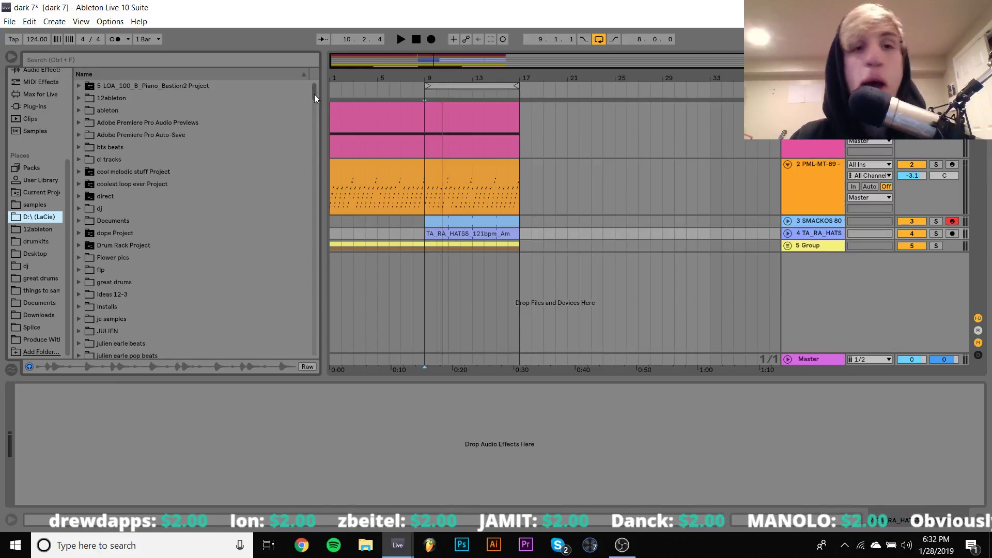
{"action": "left_click_drag", "start_coordinate": [314, 93], "coordinate": [325, 248]}
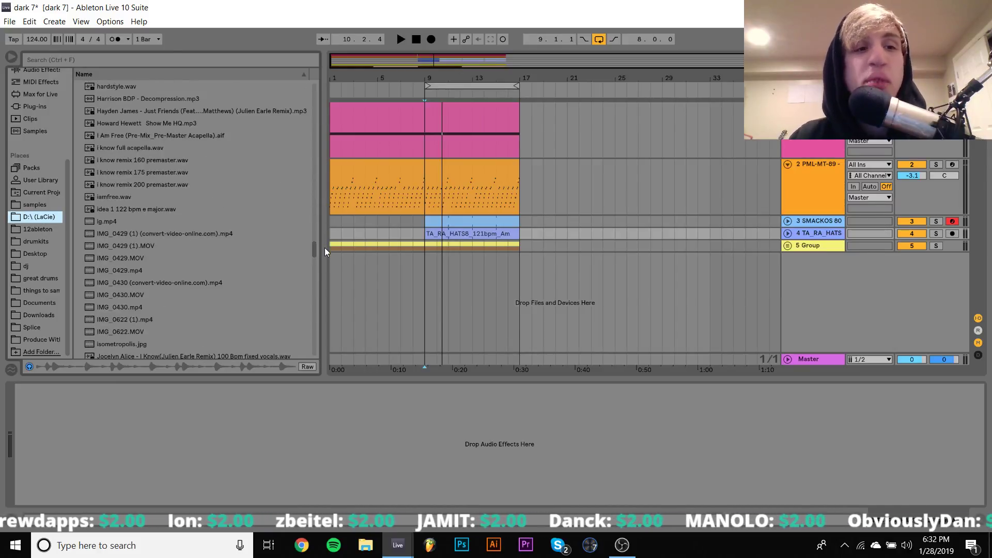
{"action": "key", "text": "space"}
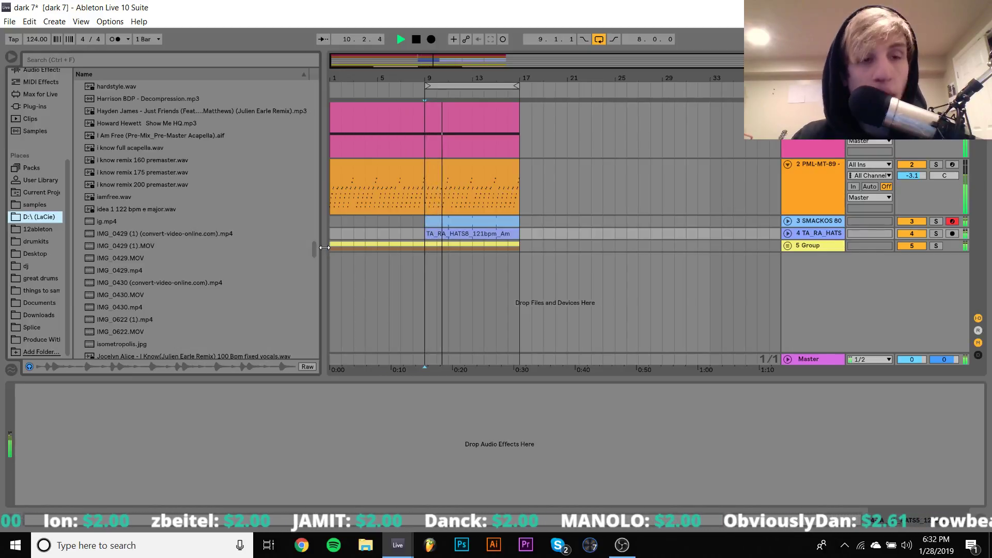
{"action": "scroll", "coordinate": [265, 303], "scroll_direction": "down", "scroll_amount": 7}
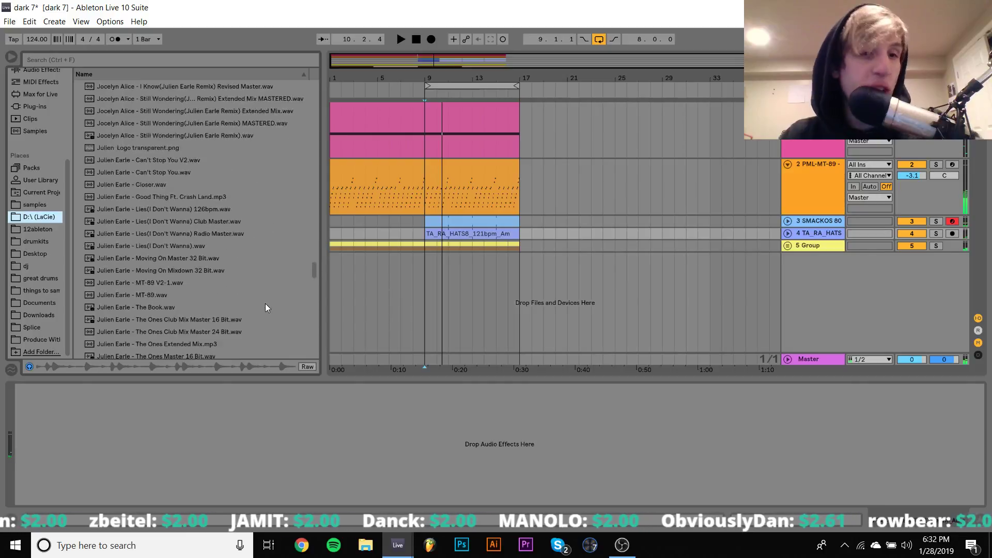
{"action": "left_click", "coordinate": [143, 222]}
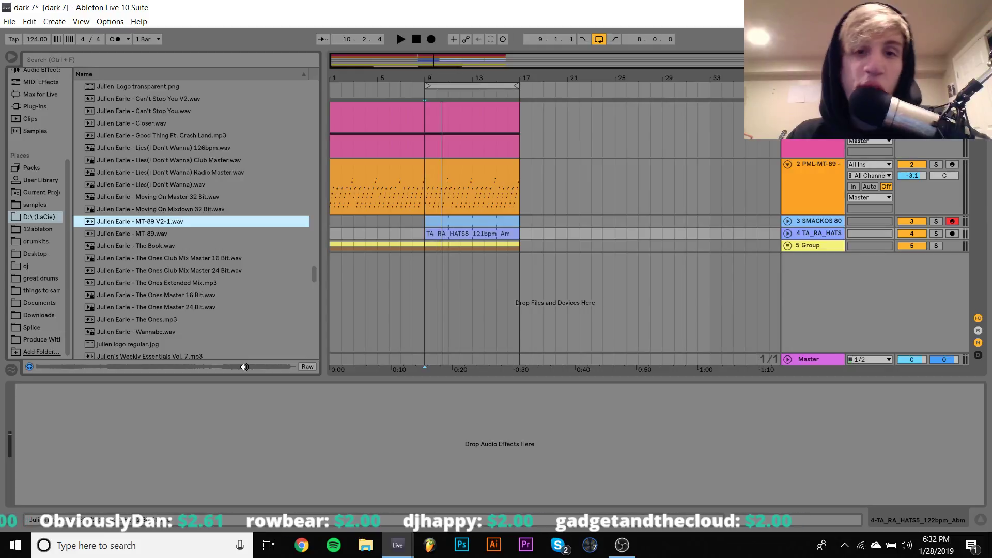
Step: Play the arrangement from bar 1 with the arp clip and fold the PML-MT-89 track
{"action": "key", "text": "space"}
{"action": "left_click", "coordinate": [808, 172]}
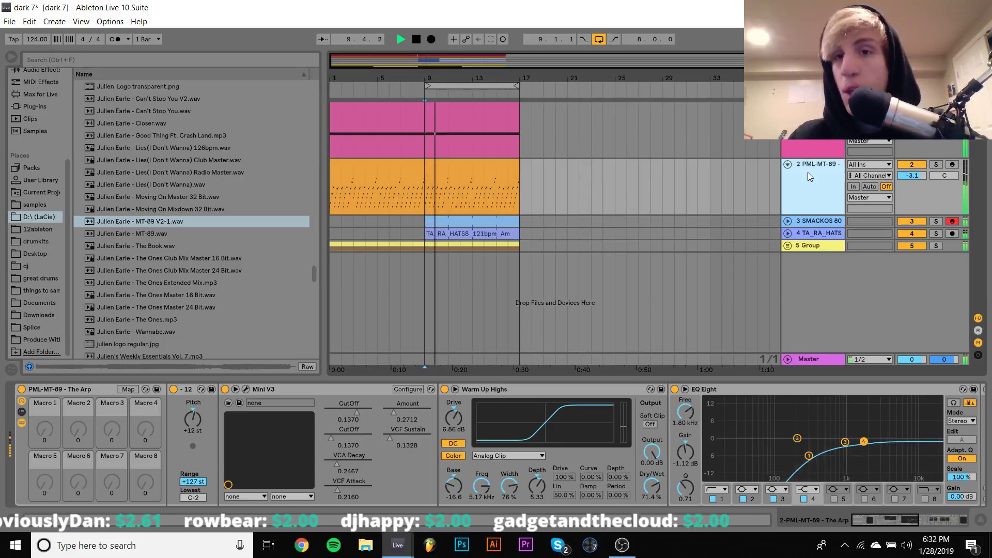
{"action": "left_click", "coordinate": [391, 177]}
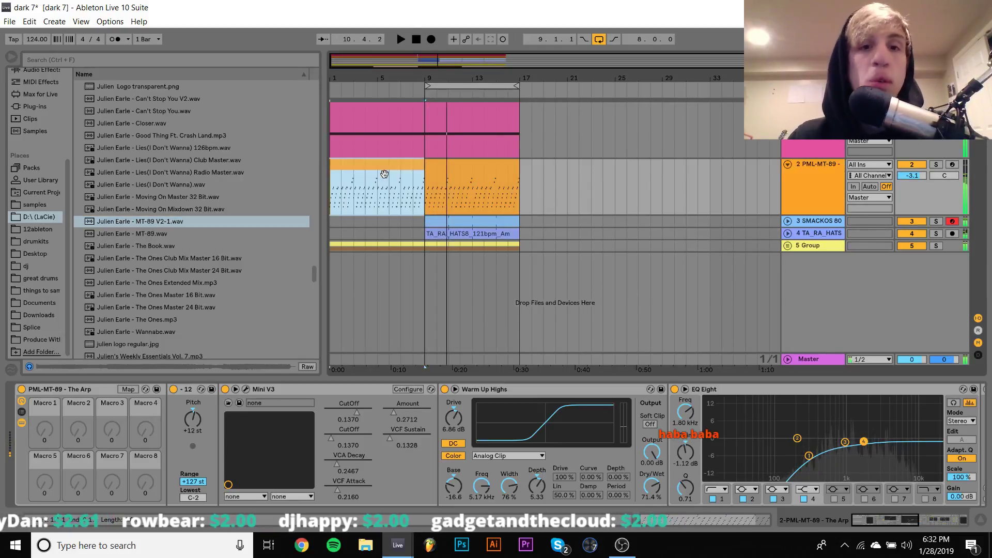
{"action": "left_click", "coordinate": [787, 164]}
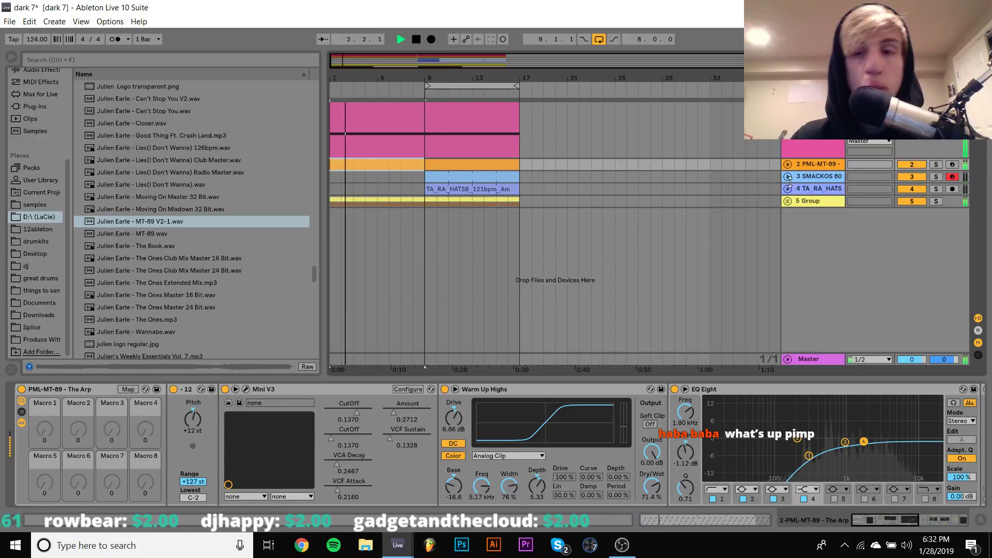
Step: Unfold the 5 Group, select the PML-MT-05 bass clip at bar 9 to check its devices, and fold the group
{"action": "left_click", "coordinate": [788, 201]}
{"action": "left_click", "coordinate": [442, 258]}
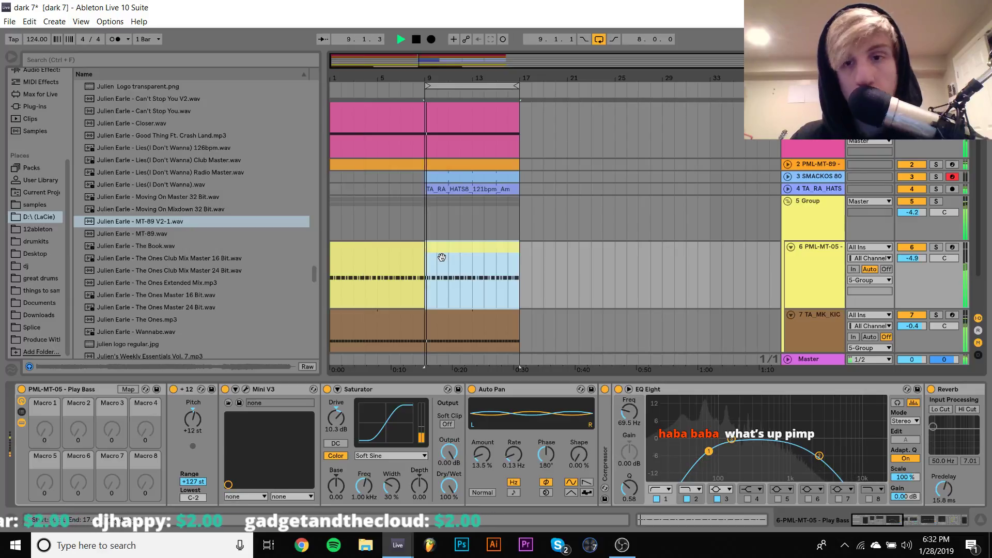
{"action": "left_click", "coordinate": [787, 202]}
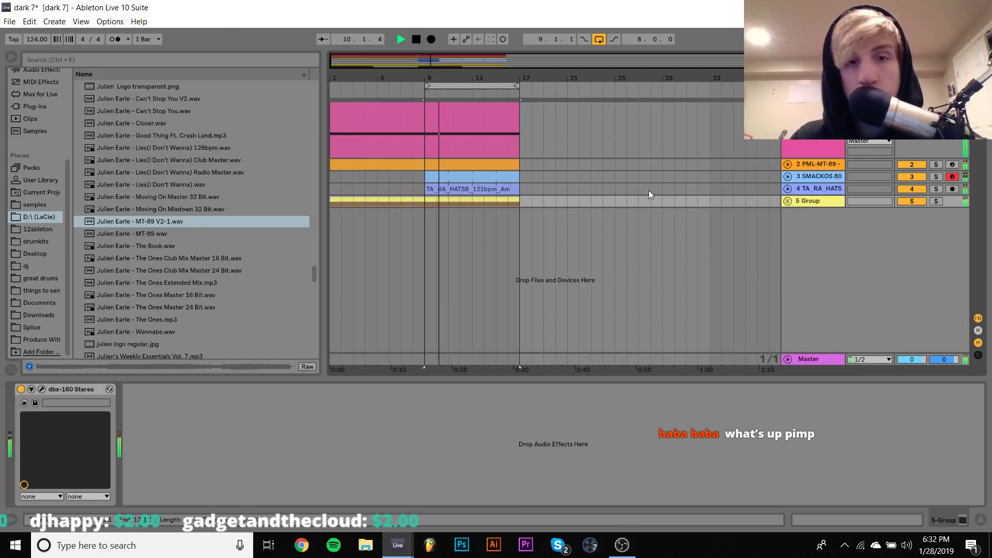
Step: Replace the hat loop on the TA_RA_HATS track from bar 9 with TA_RA_HATS10_120bpm_Bm.wav from the Splice folder
{"action": "left_click", "coordinate": [812, 187]}
{"action": "left_click", "coordinate": [33, 328]}
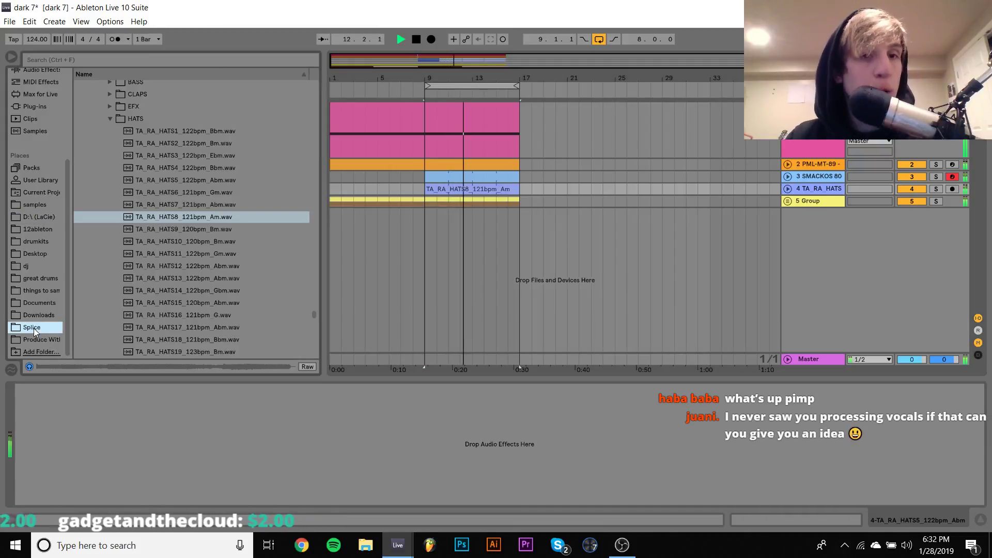
{"action": "left_click", "coordinate": [212, 228]}
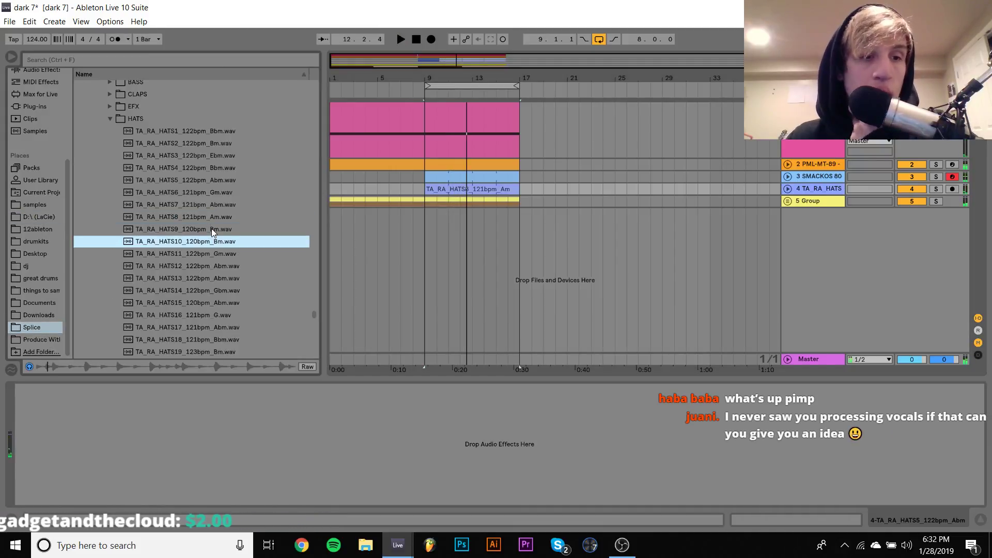
{"action": "left_click", "coordinate": [193, 243]}
{"action": "left_click_drag", "start_coordinate": [192, 243], "coordinate": [447, 188]}
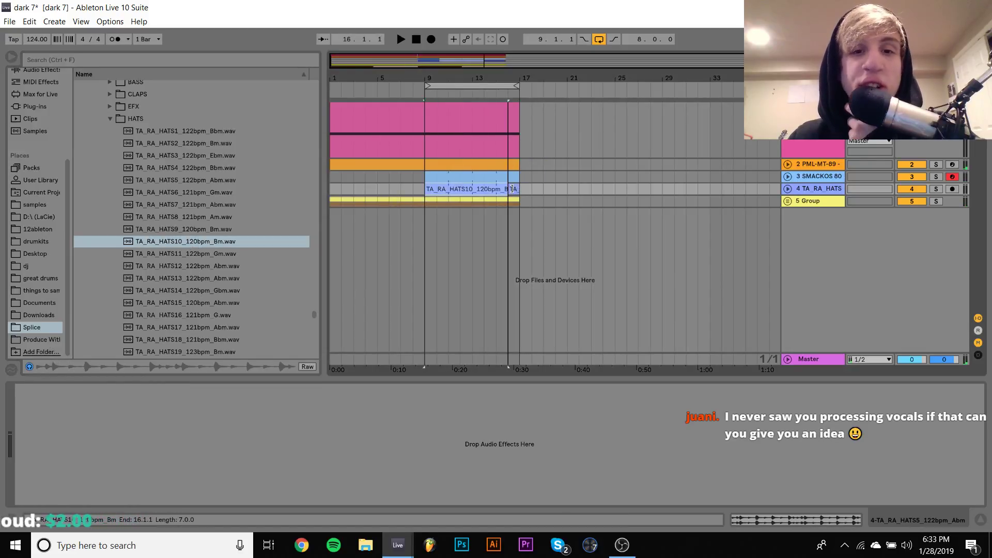
{"action": "left_click", "coordinate": [163, 245]}
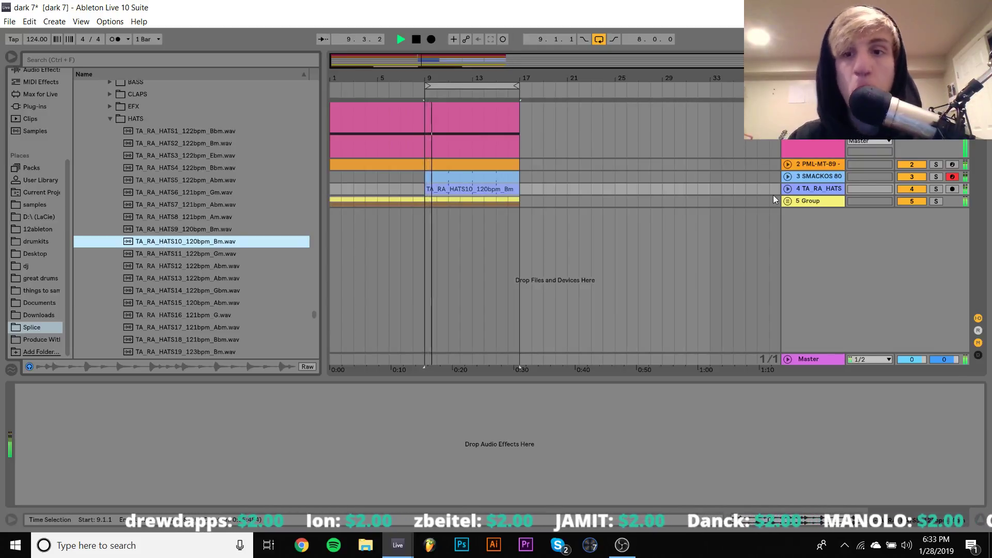
Step: Unfold the TA_RA_HATS track and audition the Splice hat loops from TA_RA_HATS9 to TA_RA_HATS16
{"action": "left_click", "coordinate": [799, 189]}
{"action": "left_click", "coordinate": [788, 189]}
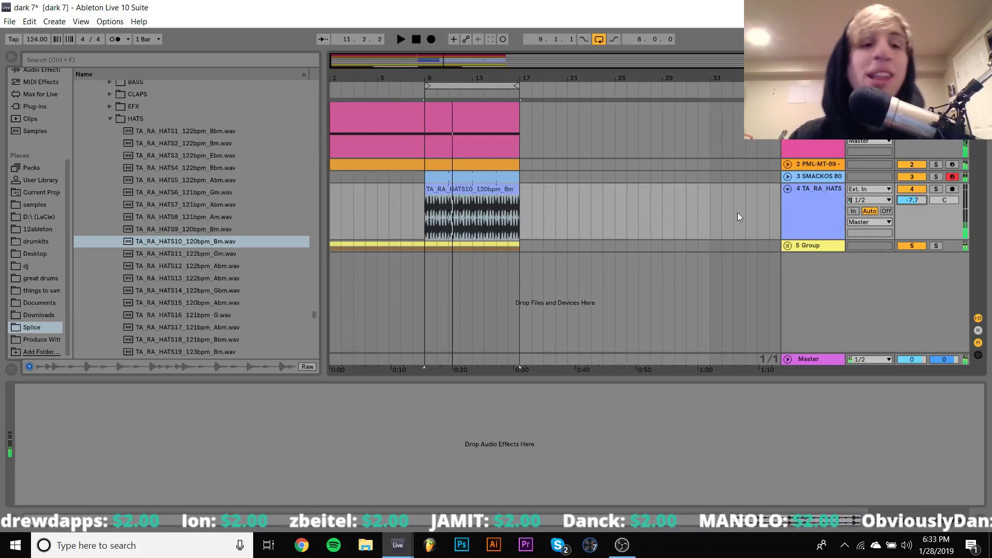
{"action": "left_click", "coordinate": [205, 232]}
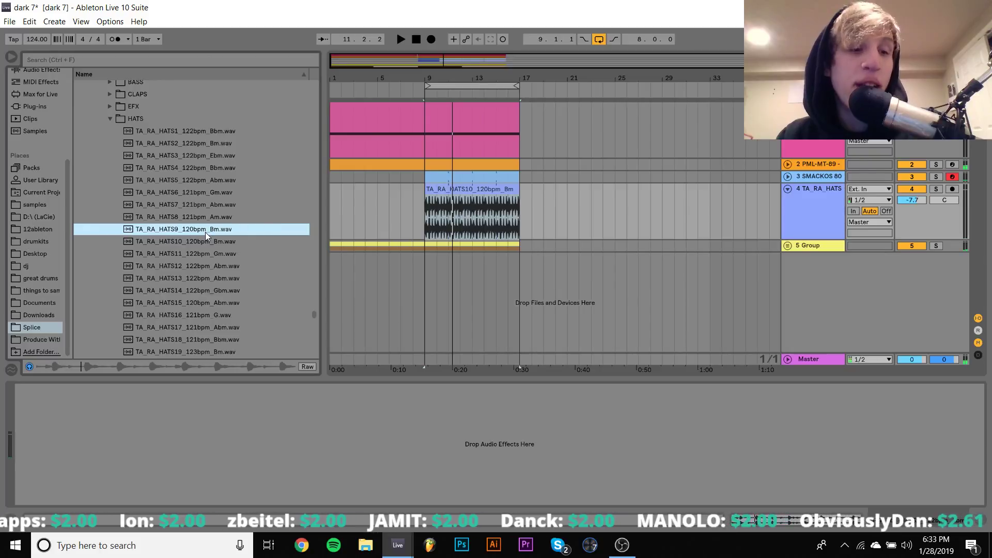
{"action": "key", "text": "Down"}
{"action": "key", "text": "Down"}
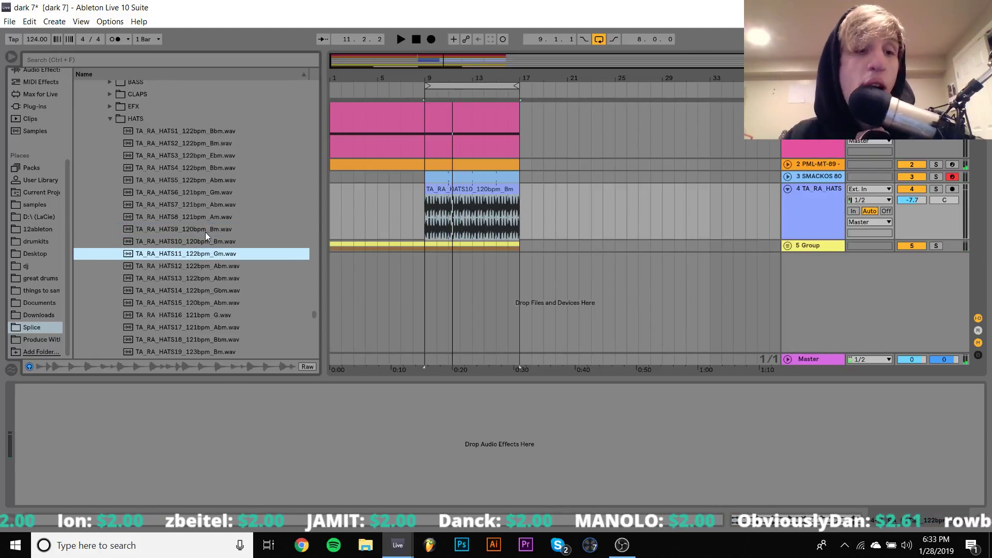
{"action": "key", "text": "Down"}
{"action": "key", "text": "Down"}
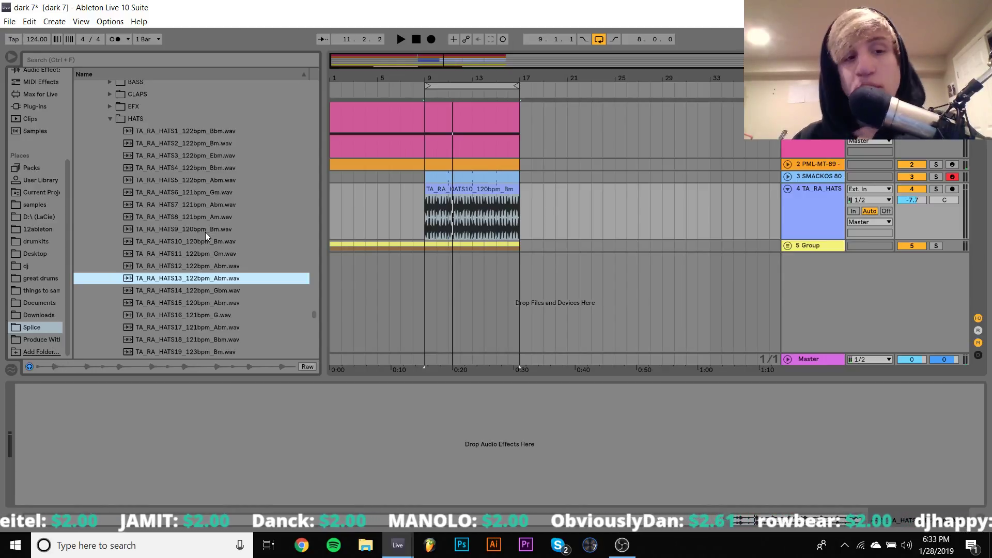
{"action": "key", "text": "Down"}
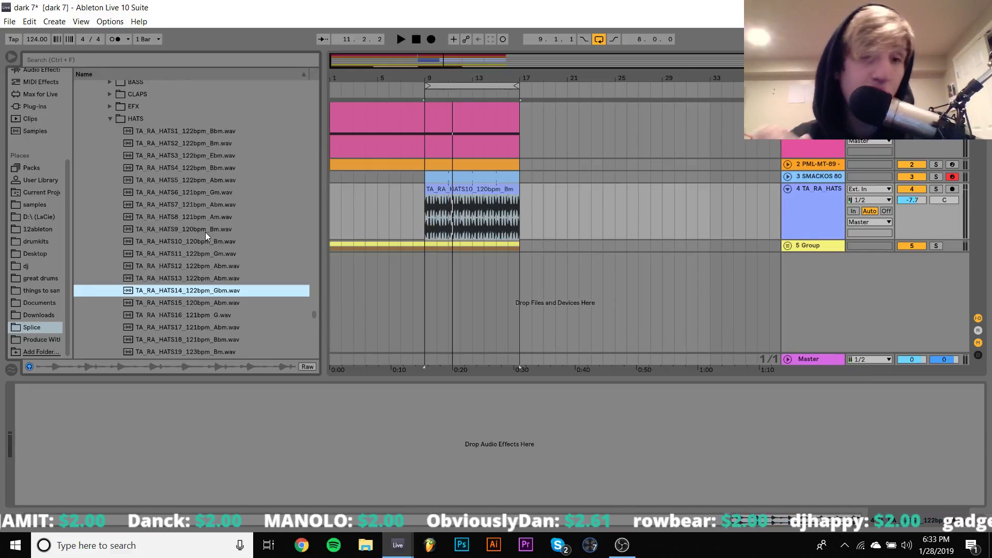
{"action": "key", "text": "Down"}
{"action": "key", "text": "Down"}
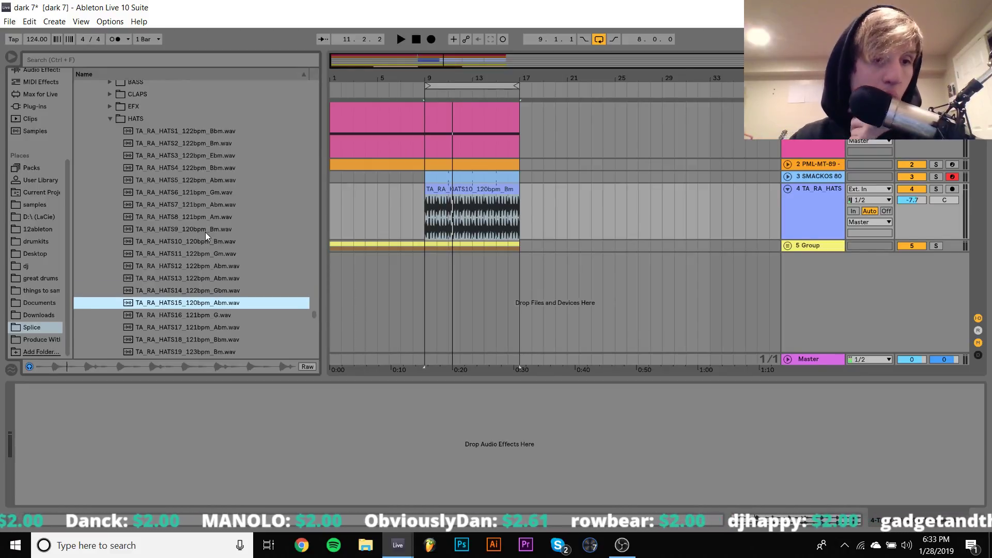
{"action": "key", "text": "Up"}
{"action": "key", "text": "Down"}
{"action": "key", "text": "Down"}
{"action": "key", "text": "Up"}
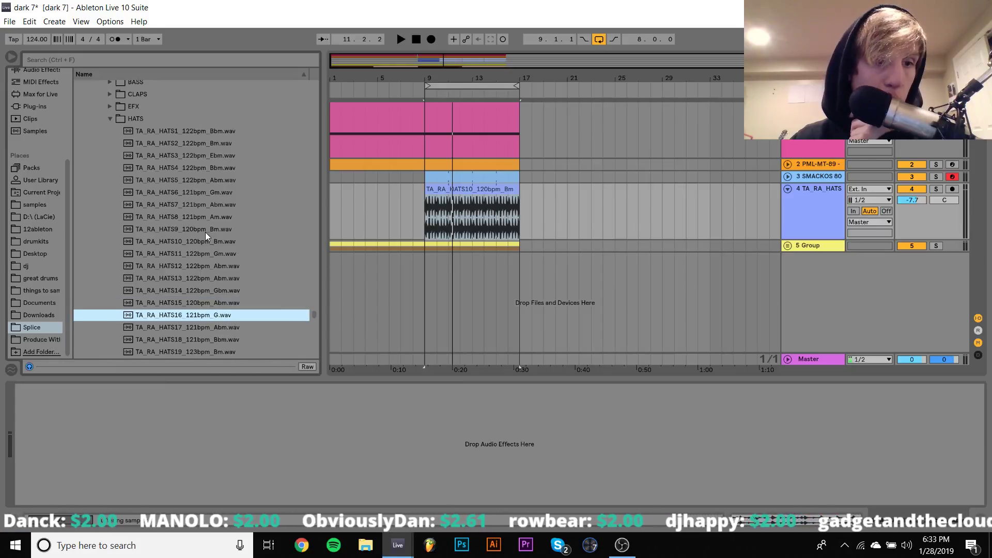
Step: Replace the hat loop from bar 9 with TA_RA_HATS16_121bpm_G.wav and set the track's volume to -8.7 dB during playback
{"action": "left_click_drag", "start_coordinate": [181, 316], "coordinate": [525, 194]}
{"action": "key", "text": "space"}
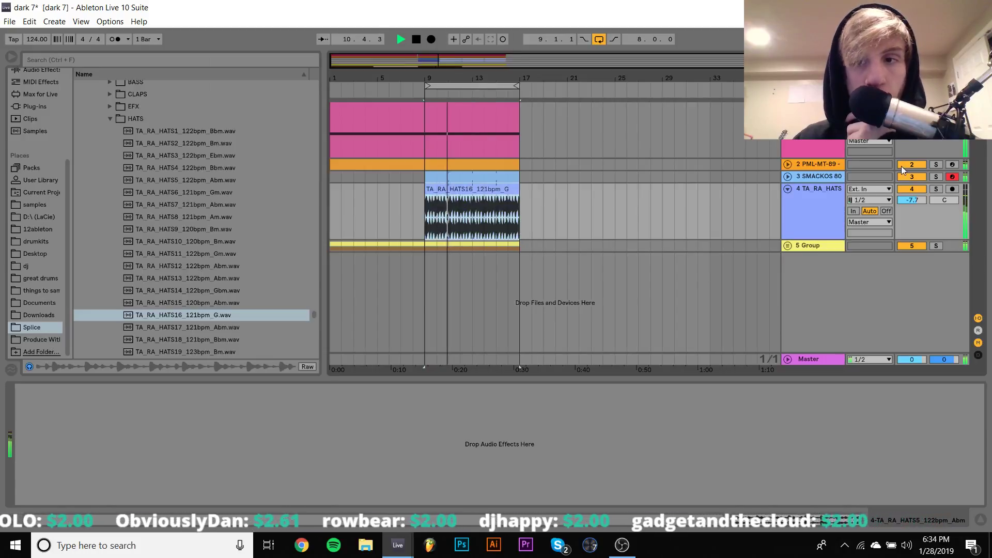
{"action": "left_click_drag", "start_coordinate": [909, 199], "coordinate": [908, 201]}
{"action": "key", "text": "space"}
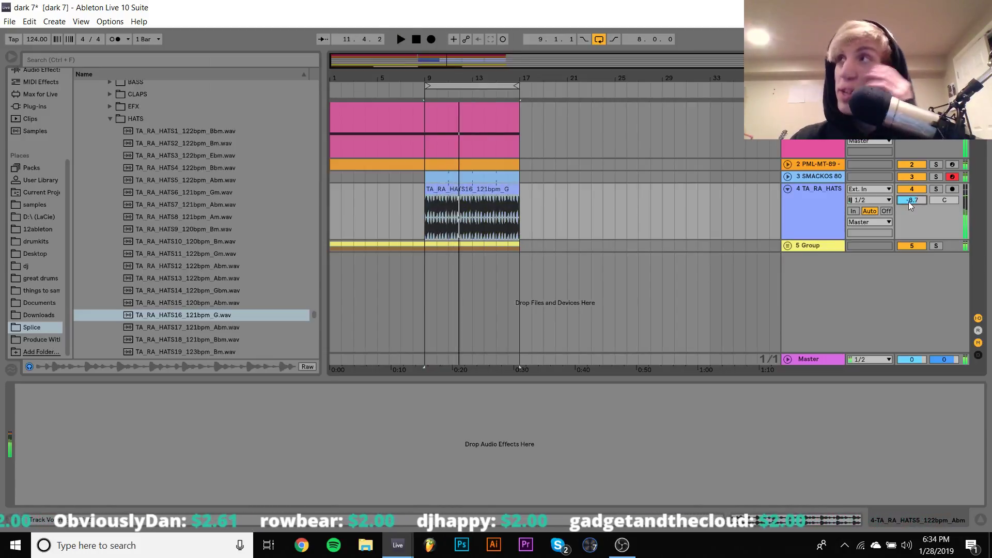
Step: Solo the hats track to listen to the loop alone, then unsolo it and play the full mix
{"action": "left_click", "coordinate": [936, 188]}
{"action": "key", "text": "space"}
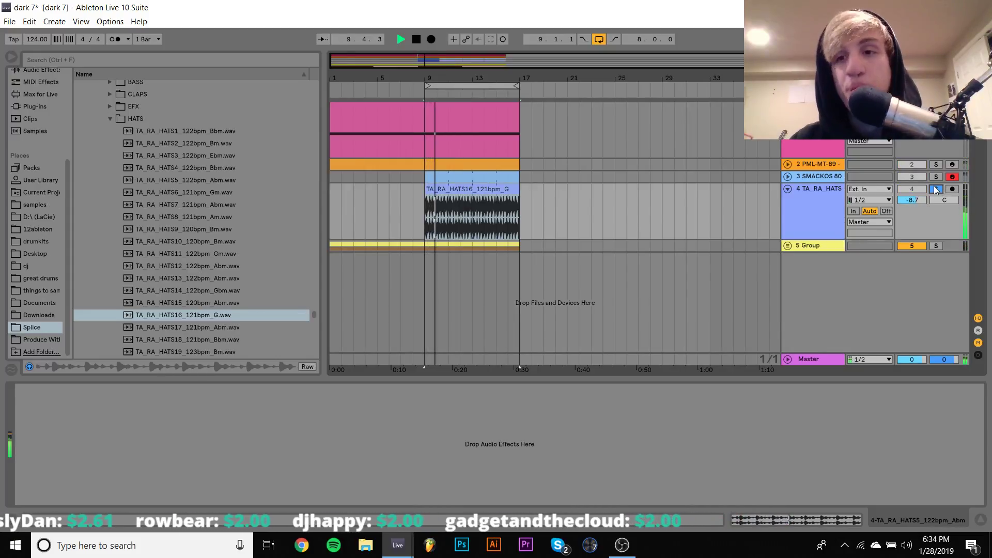
{"action": "key", "text": "space"}
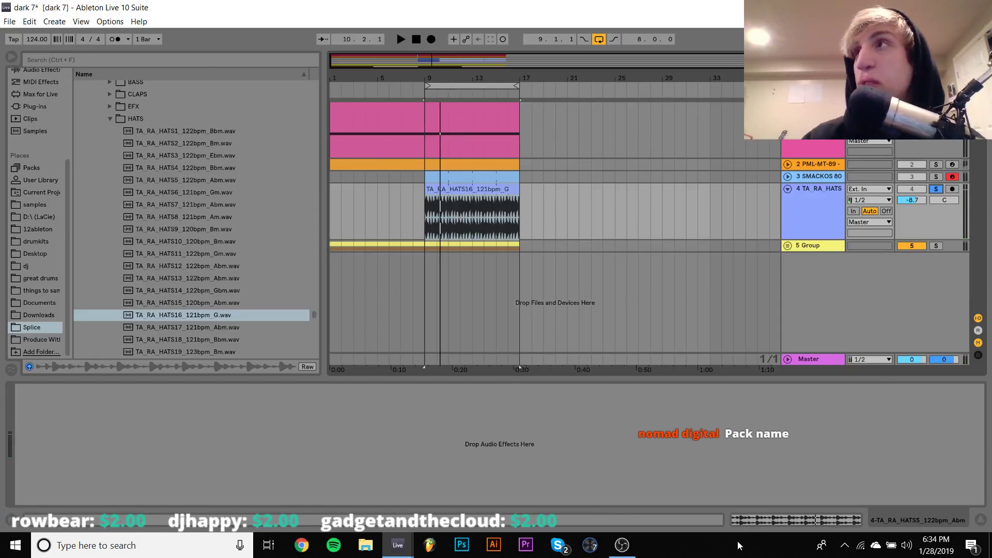
{"action": "key", "text": "space"}
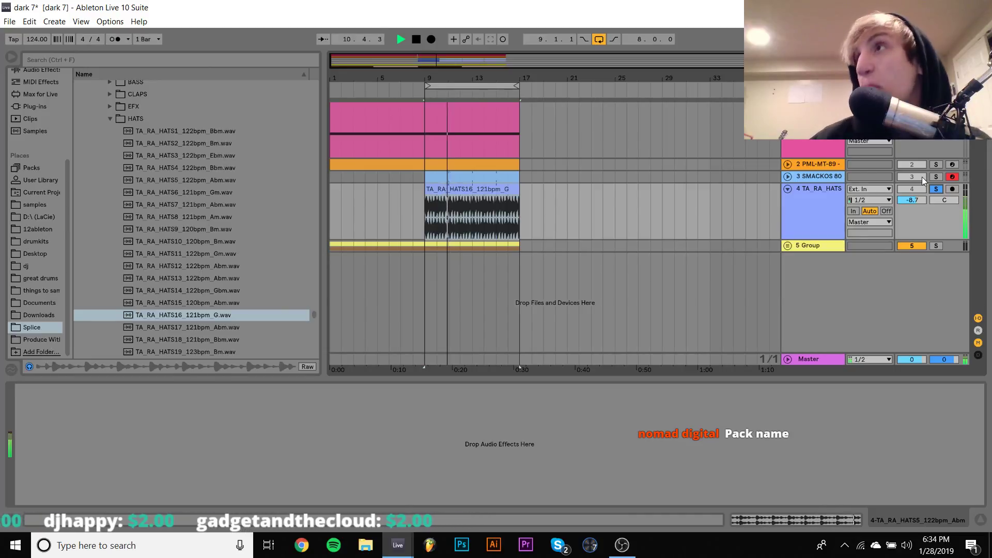
{"action": "key", "text": "space"}
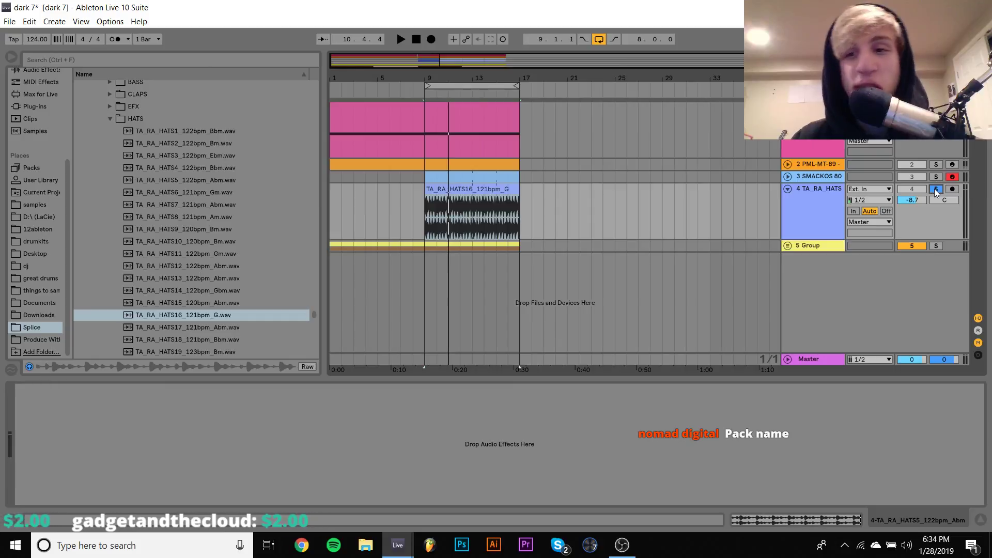
{"action": "left_click", "coordinate": [936, 189]}
{"action": "key", "text": "space"}
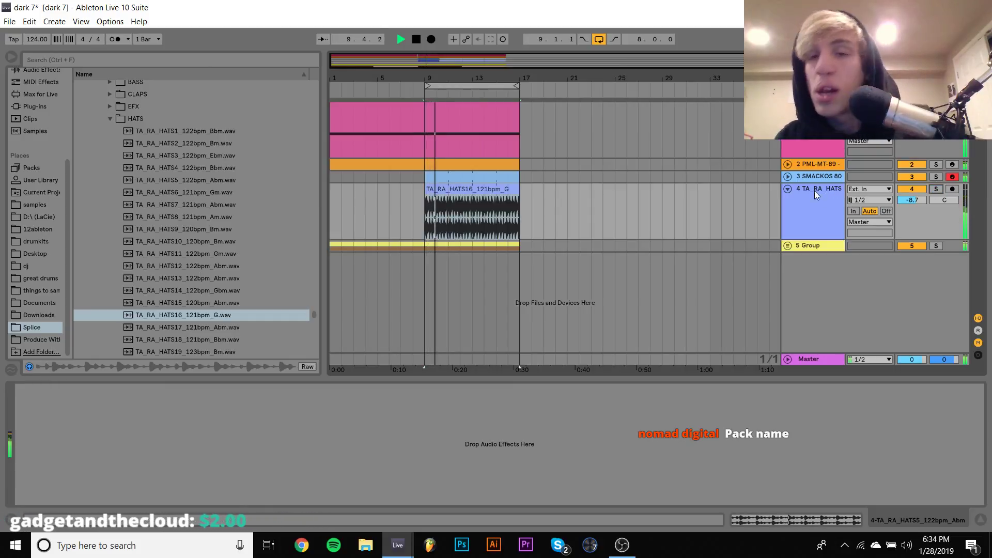
Step: Fold the TA_RA_HATS track and group it with the SMACKOS 808 track
{"action": "left_click", "coordinate": [787, 188]}
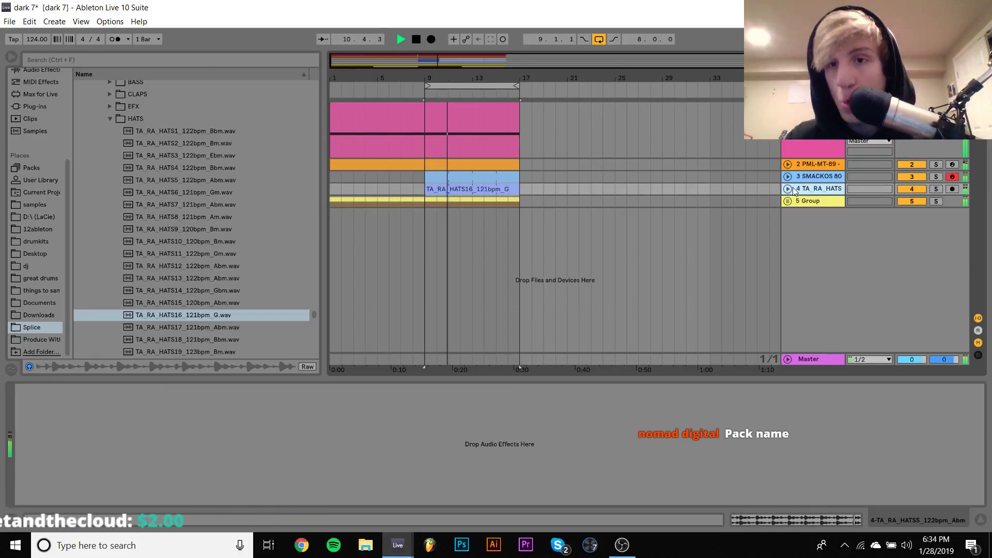
{"action": "left_click", "coordinate": [810, 175], "text": "shift"}
{"action": "key", "text": "ctrl+g"}
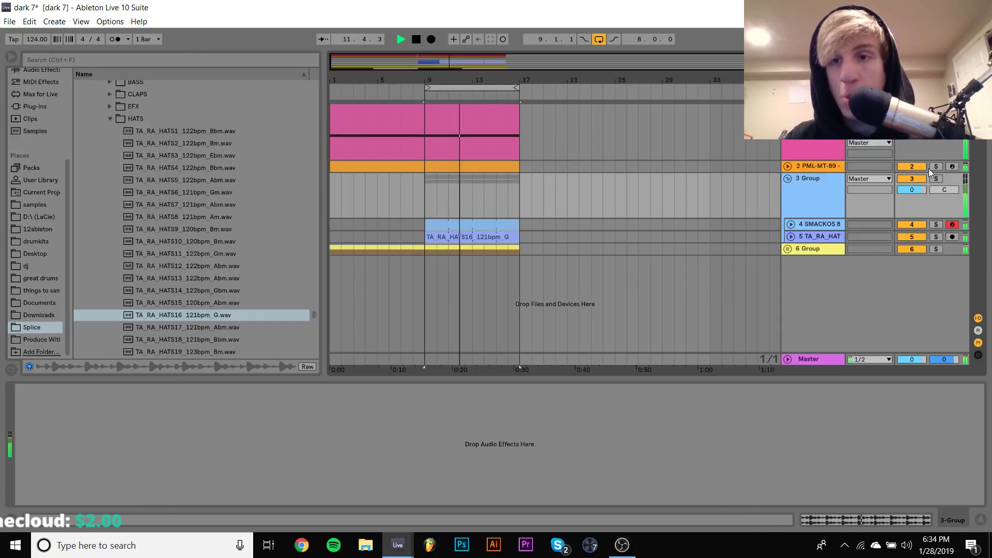
Step: Solo the new 3 Group and load the Waves Aphex Vintage Exciter Stereo on it in MIX2 mode with a raised AX mix
{"action": "left_click", "coordinate": [936, 178]}
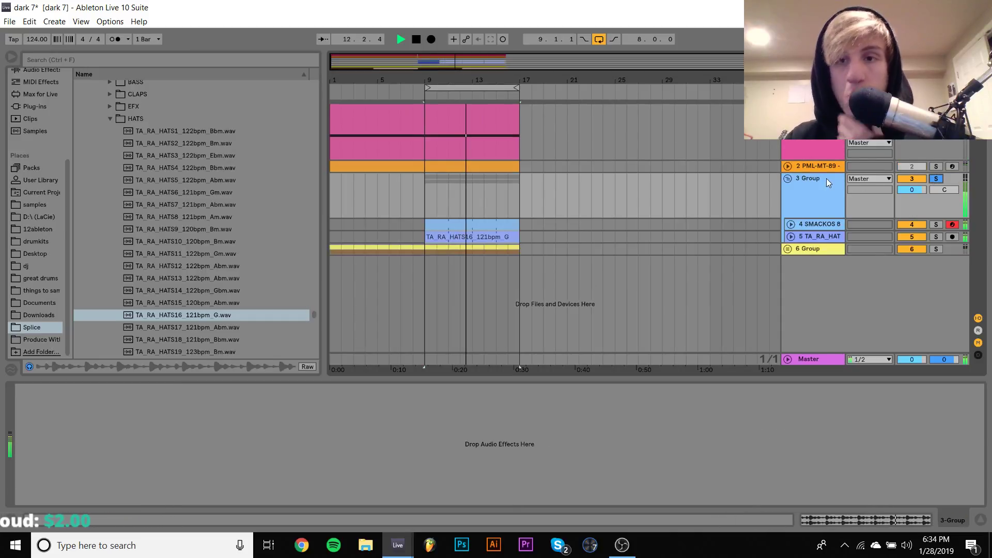
{"action": "left_click", "coordinate": [36, 106]}
{"action": "left_click", "coordinate": [79, 282]}
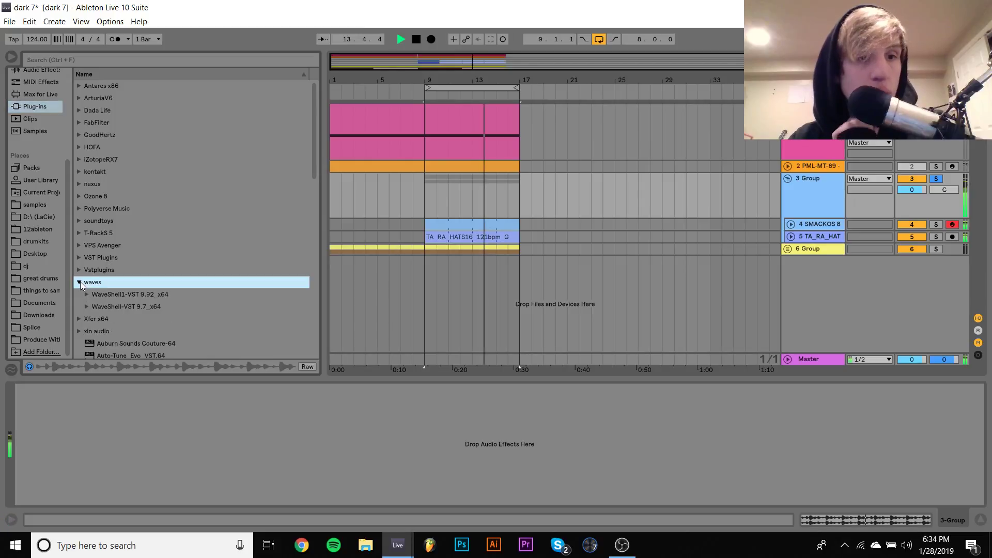
{"action": "left_click", "coordinate": [87, 294]}
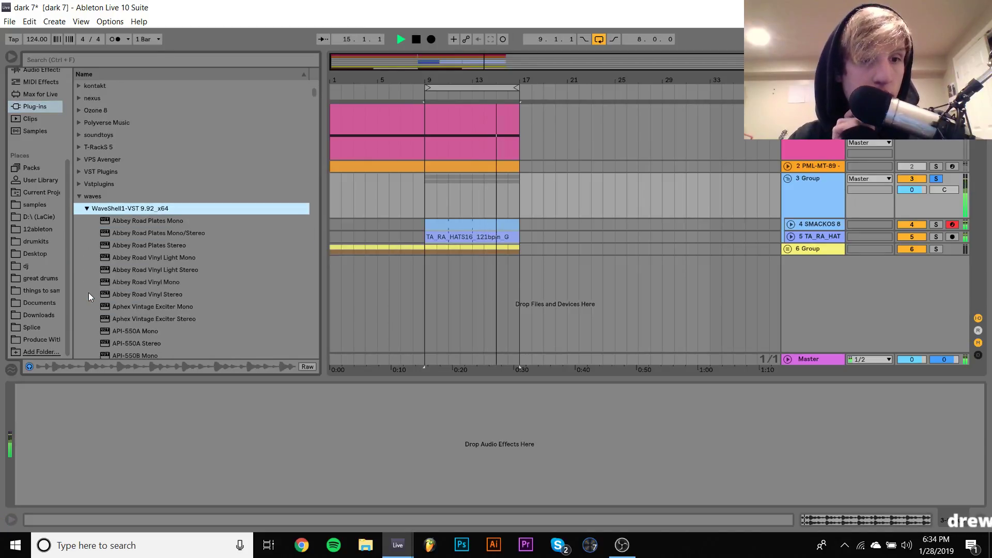
{"action": "double_click", "coordinate": [147, 270]}
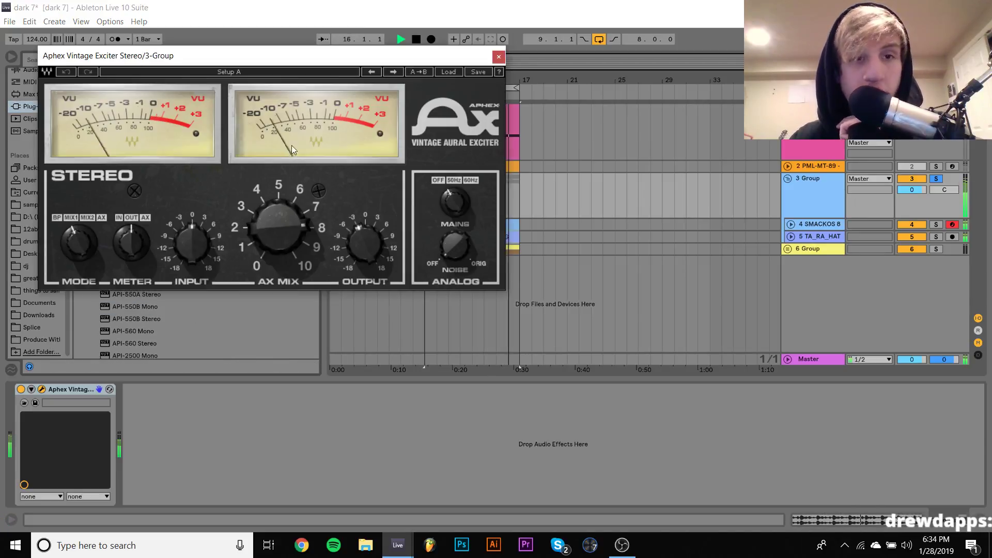
{"action": "left_click_drag", "start_coordinate": [78, 242], "coordinate": [78, 234]}
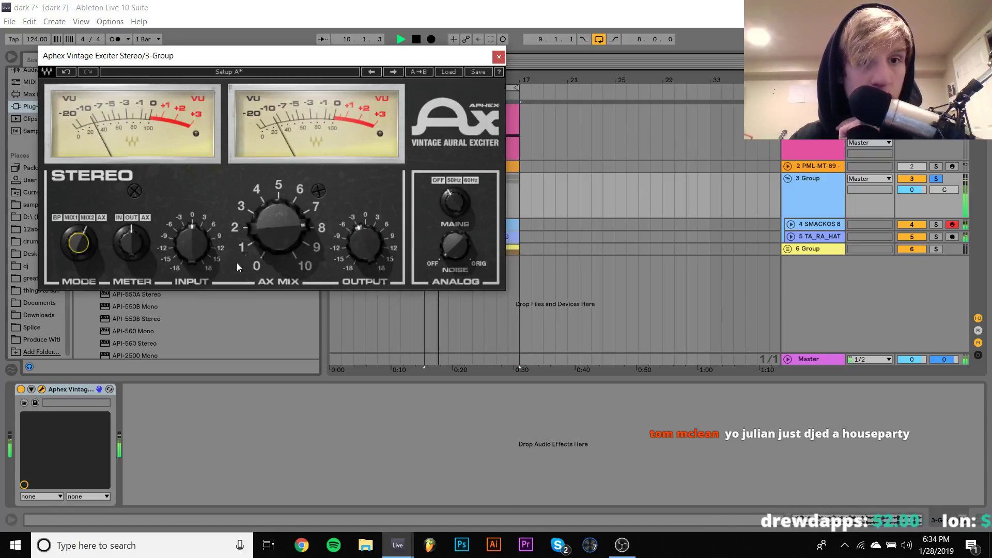
{"action": "left_click_drag", "start_coordinate": [279, 238], "coordinate": [279, 228]}
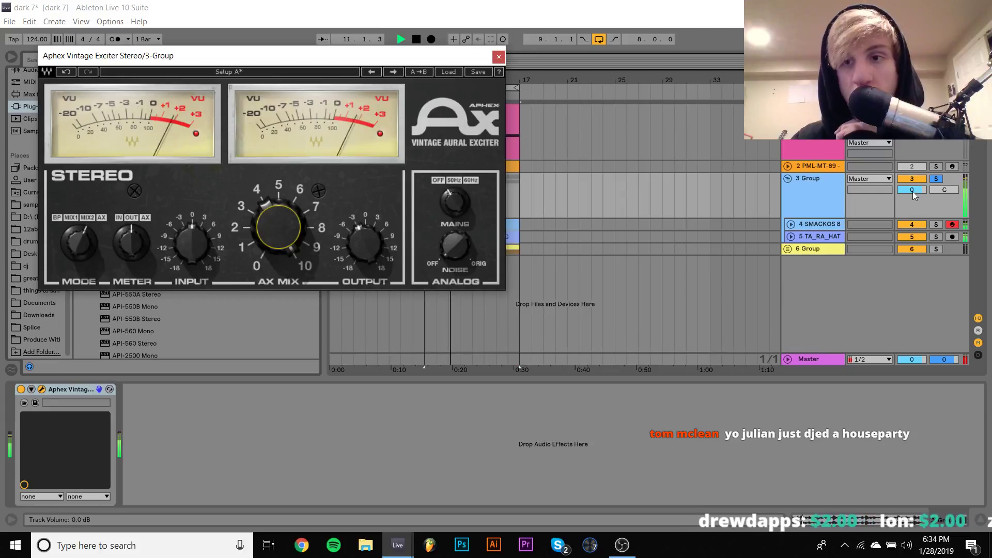
Step: Unsolo the 3 Group, lower its volume to -8.1 dB against the full mix, and close the exciter window
{"action": "left_click_drag", "start_coordinate": [914, 195], "coordinate": [913, 209]}
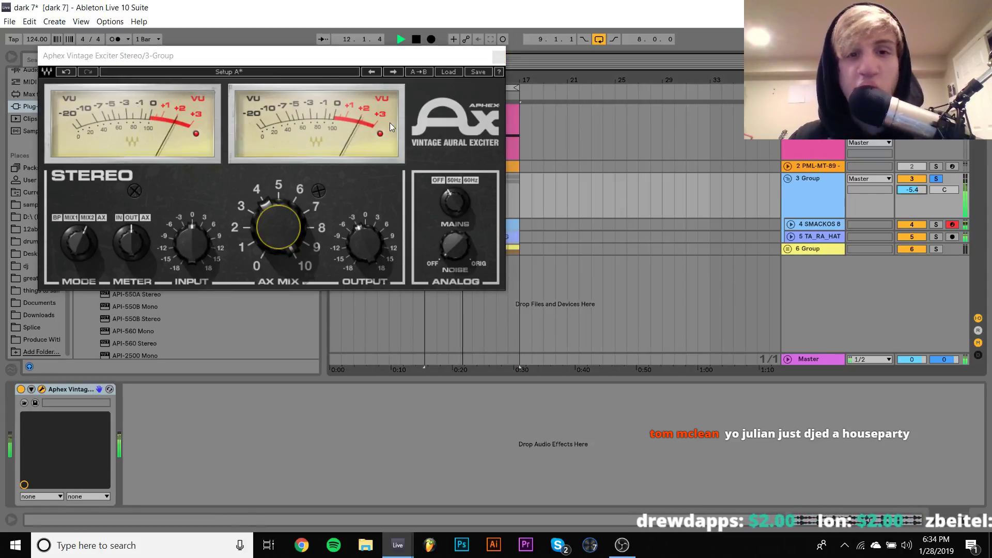
{"action": "left_click", "coordinate": [935, 179]}
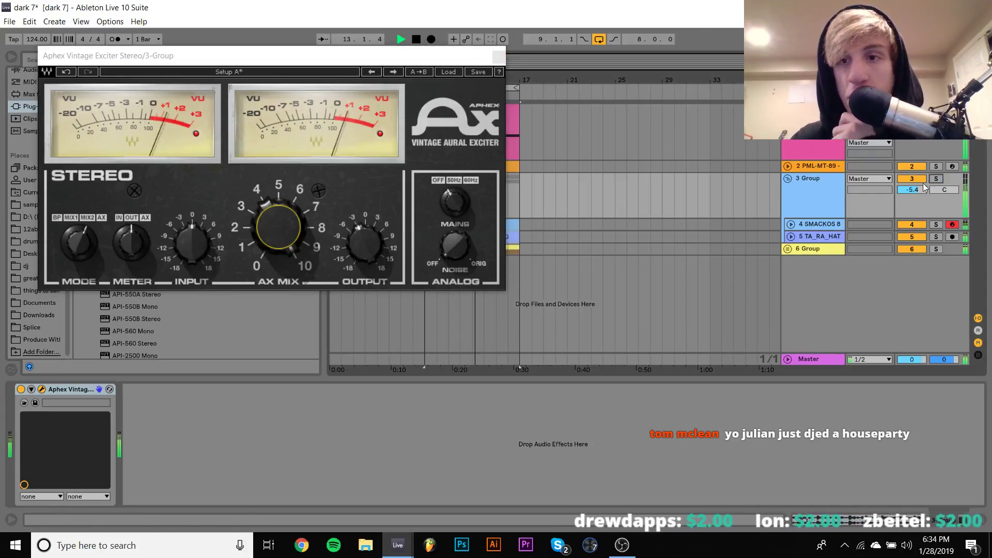
{"action": "left_click_drag", "start_coordinate": [913, 190], "coordinate": [913, 188]}
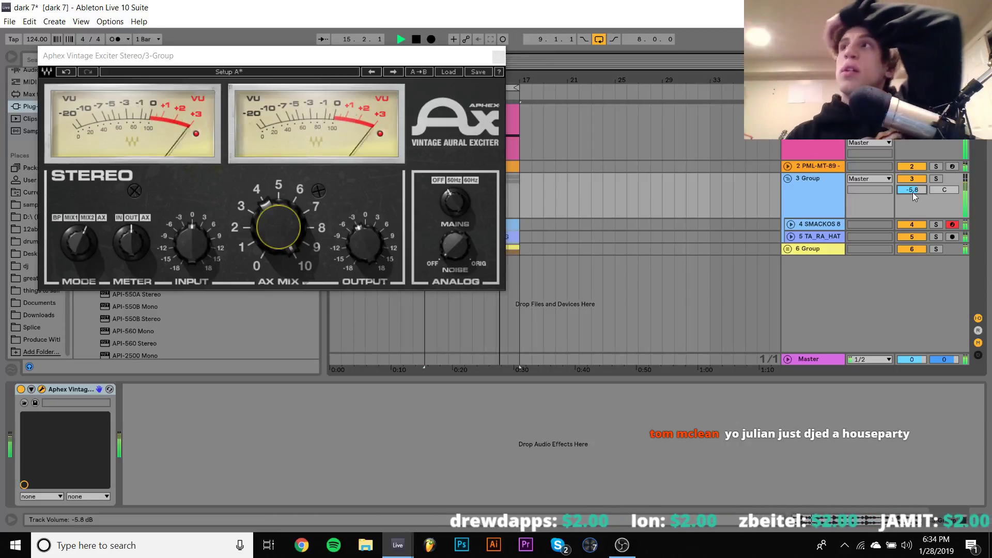
{"action": "left_click_drag", "start_coordinate": [913, 193], "coordinate": [912, 191]}
{"action": "left_click", "coordinate": [498, 55]}
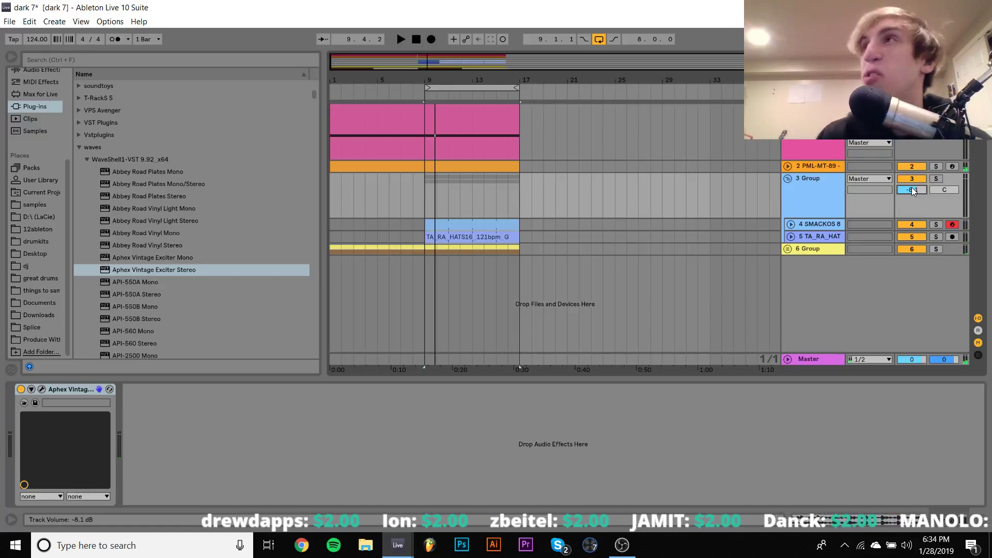
Step: Play the loop with the PML-MT-89 arp track soloed and add the Aphex Vintage Exciter Stereo to that track
{"action": "key", "text": "space"}
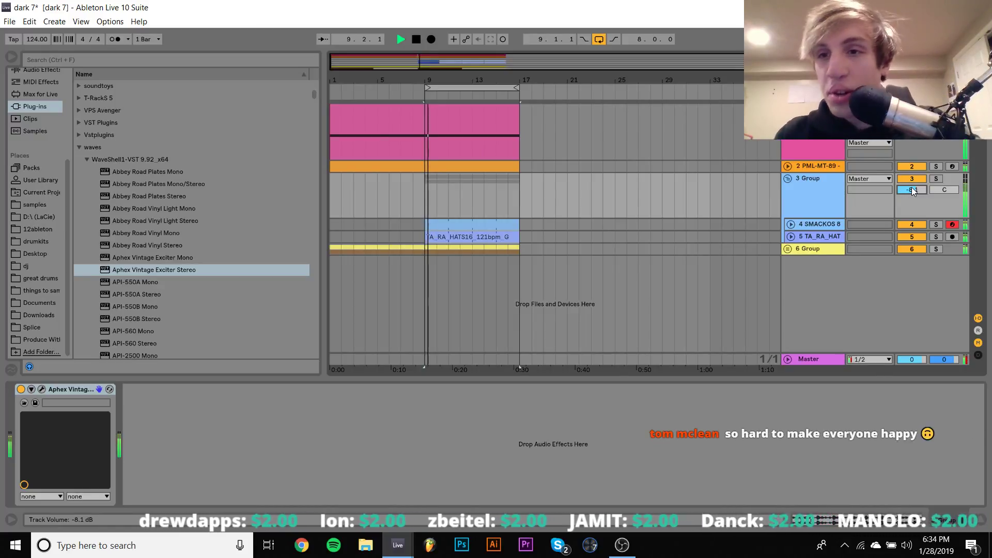
{"action": "left_click", "coordinate": [936, 166]}
{"action": "left_click", "coordinate": [817, 166]}
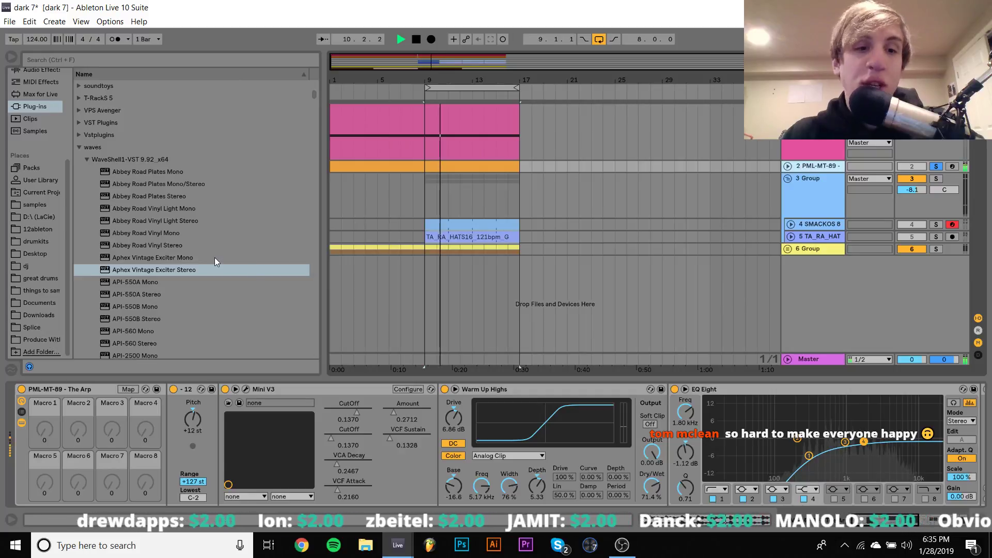
{"action": "double_click", "coordinate": [131, 271]}
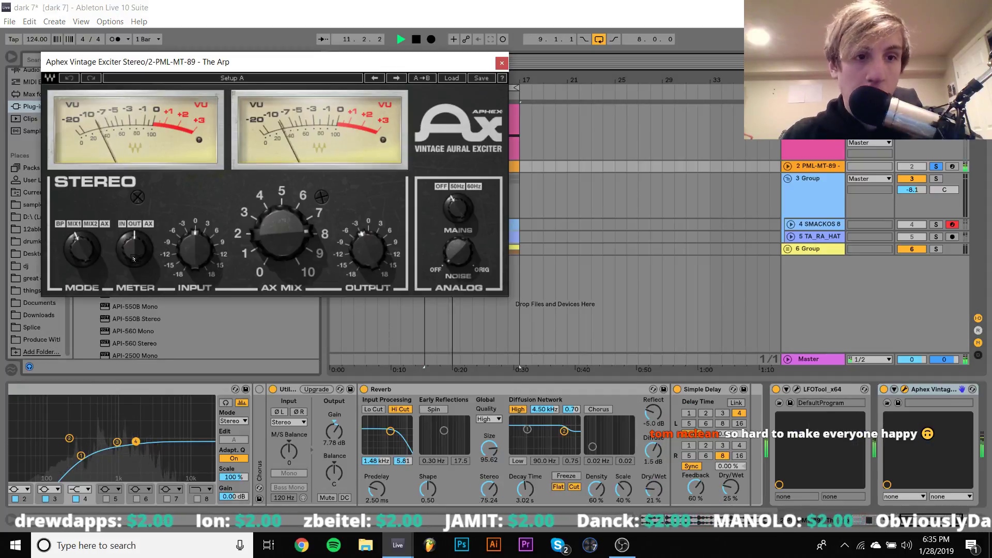
Step: Adjust the arp track's Aphex exciter during playback, raising its input level and setting AX Mix to about 6.5
{"action": "left_click_drag", "start_coordinate": [281, 238], "coordinate": [282, 199]}
{"action": "mouse_move", "coordinate": [196, 253]}
{"action": "left_mouse_down"}
{"action": "mouse_move", "coordinate": [196, 215]}
{"action": "mouse_move", "coordinate": [195, 235]}
{"action": "left_mouse_up"}
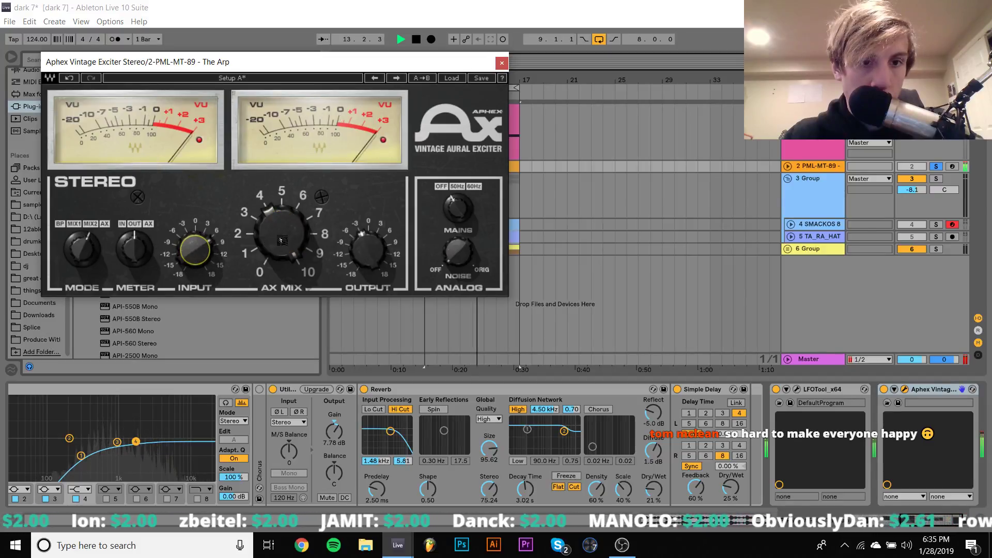
{"action": "left_click_drag", "start_coordinate": [282, 240], "coordinate": [281, 220]}
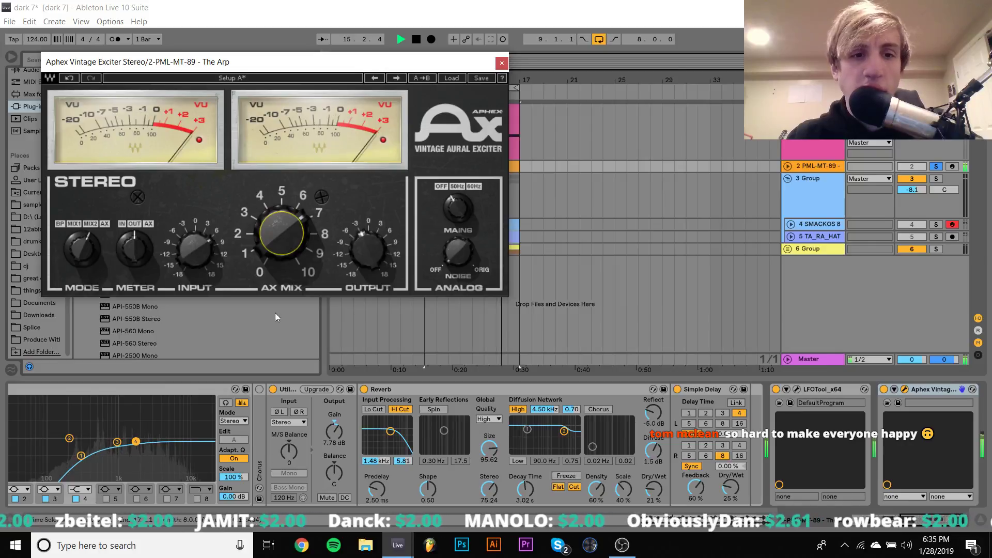
{"action": "key", "text": "space"}
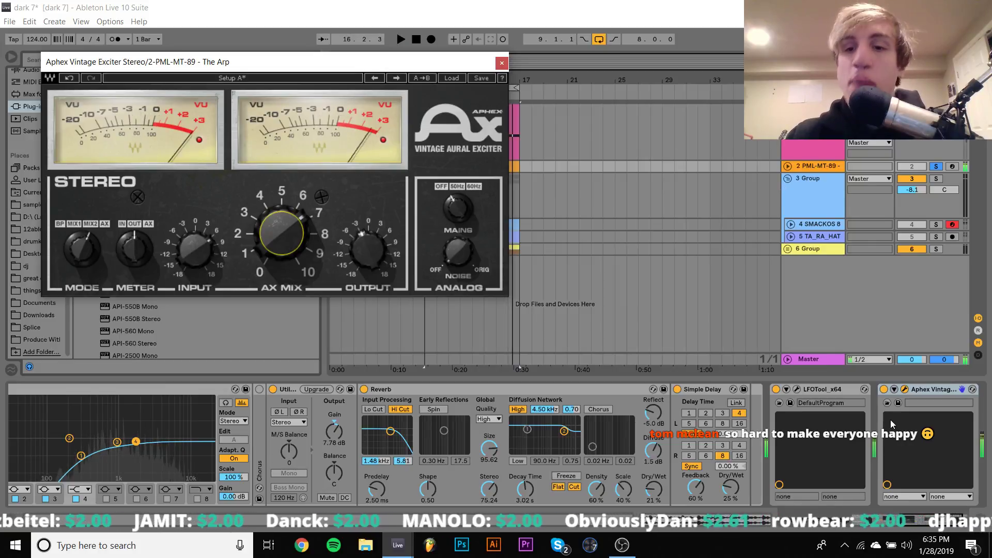
Step: Move the Aphex Vintage Exciter ahead of LFOTool in the arp track's device chain
{"action": "left_click", "coordinate": [766, 417]}
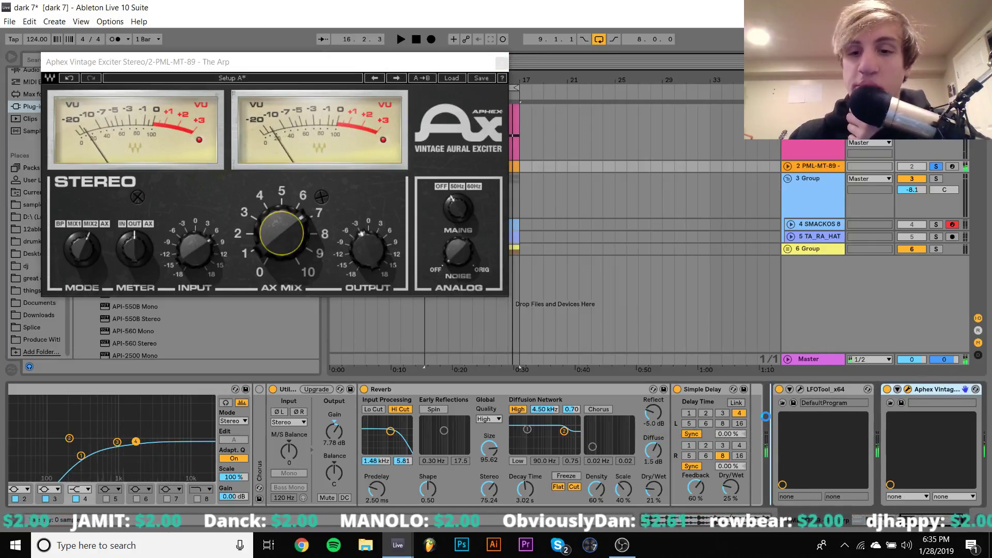
{"action": "left_click_drag", "start_coordinate": [765, 416], "coordinate": [775, 401]}
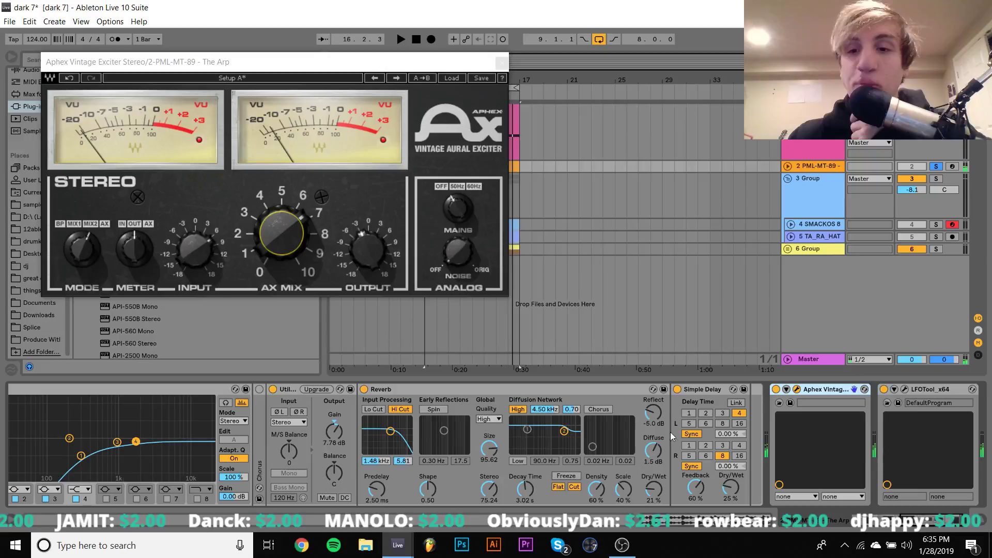
{"action": "left_click", "coordinate": [776, 390]}
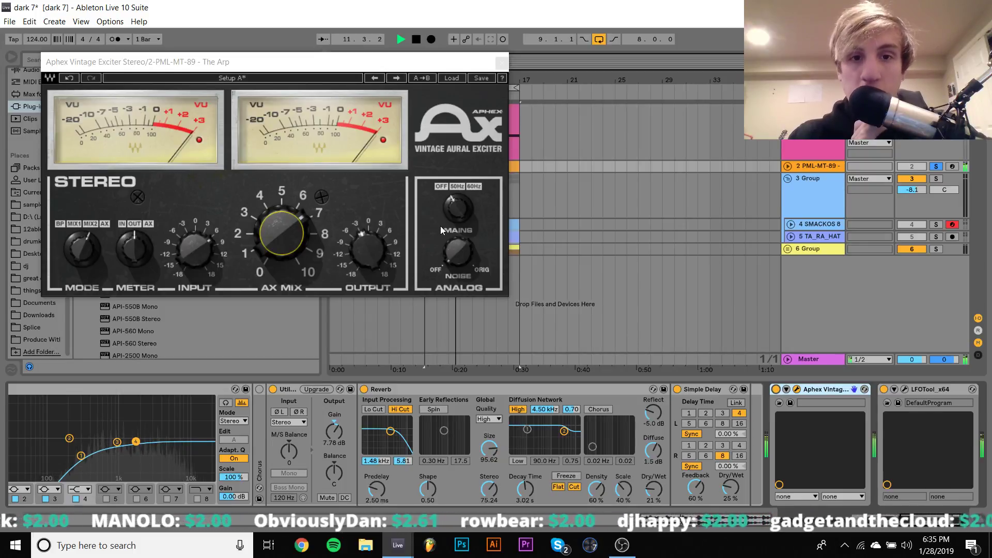
Step: Change the exciter's Mains setting, and unsolo and unfold the PML-MT-89 arp track while checking it against the full mix
{"action": "left_click", "coordinate": [458, 207]}
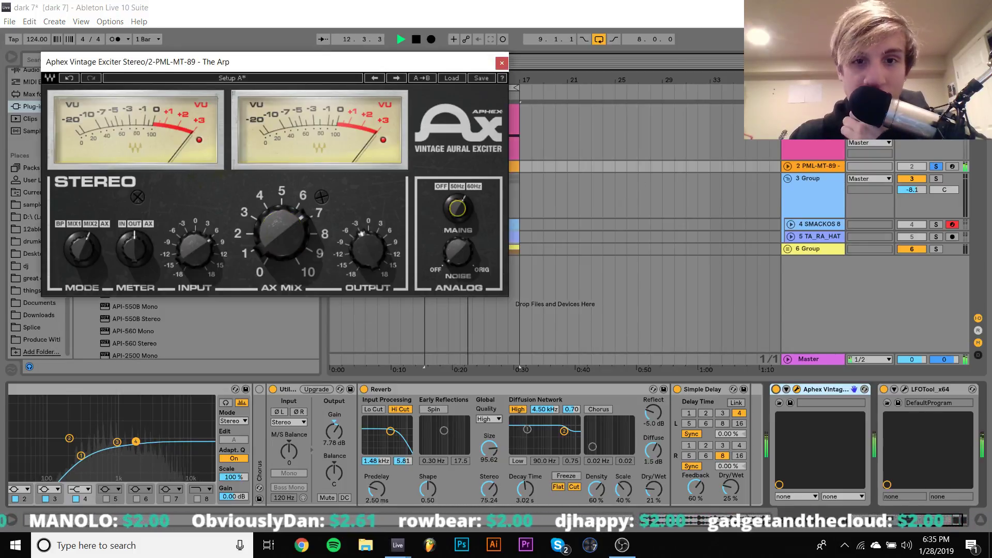
{"action": "left_click", "coordinate": [937, 167]}
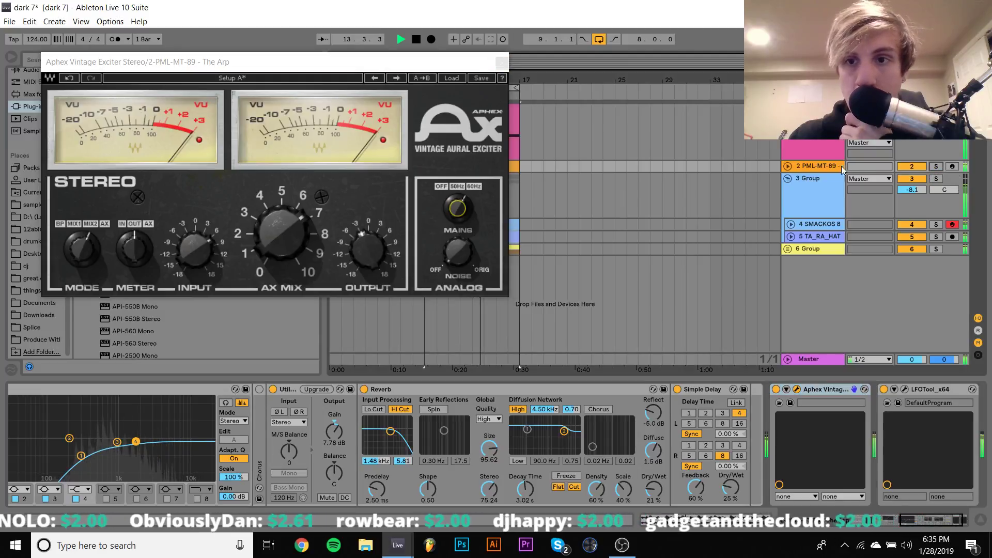
{"action": "left_click", "coordinate": [815, 166]}
{"action": "left_click", "coordinate": [788, 166]}
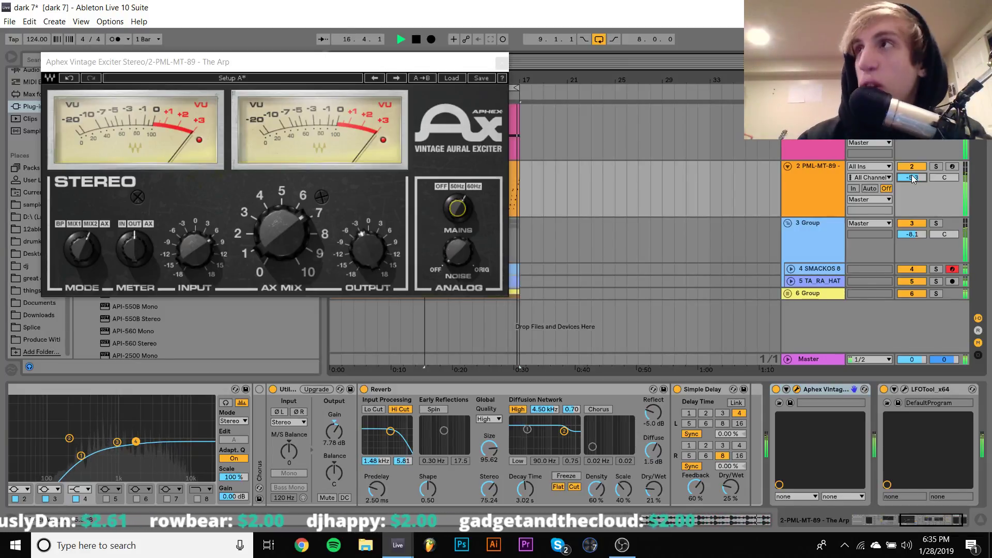
{"action": "key", "text": "space"}
Step: Show the Granulator II track's device chain and play short passages of the loop to hear its sound
{"action": "left_click", "coordinate": [815, 147]}
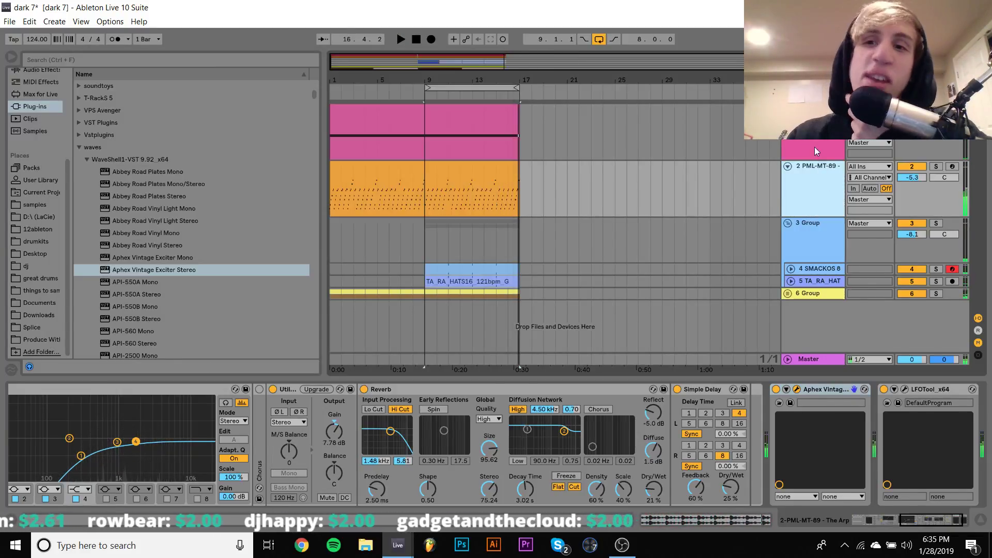
{"action": "key", "text": "space"}
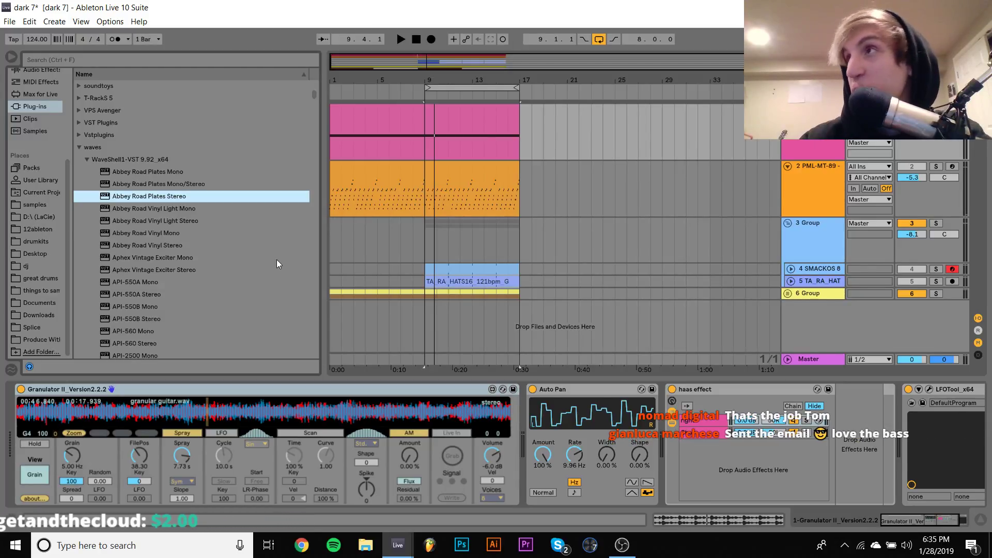
{"action": "key", "text": "space"}
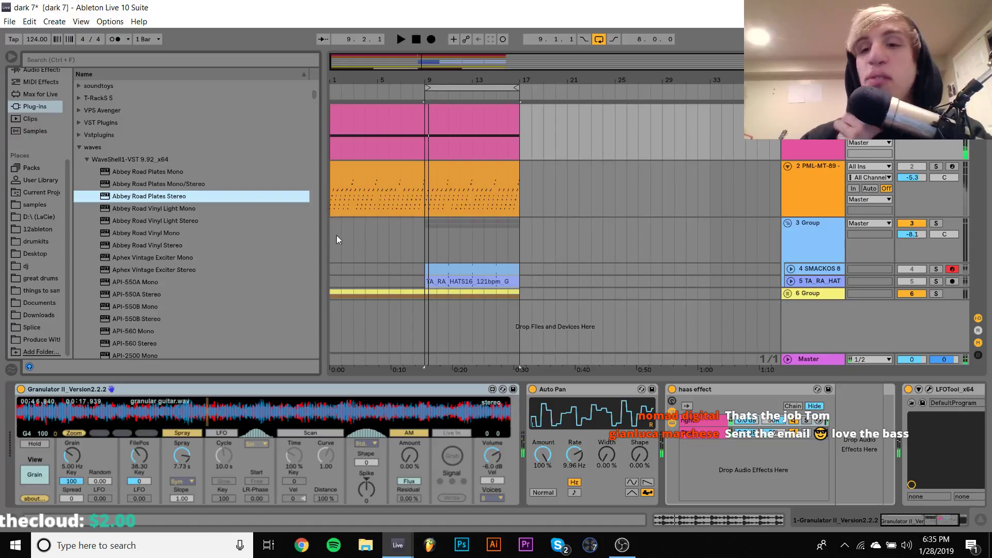
{"action": "left_click", "coordinate": [818, 143]}
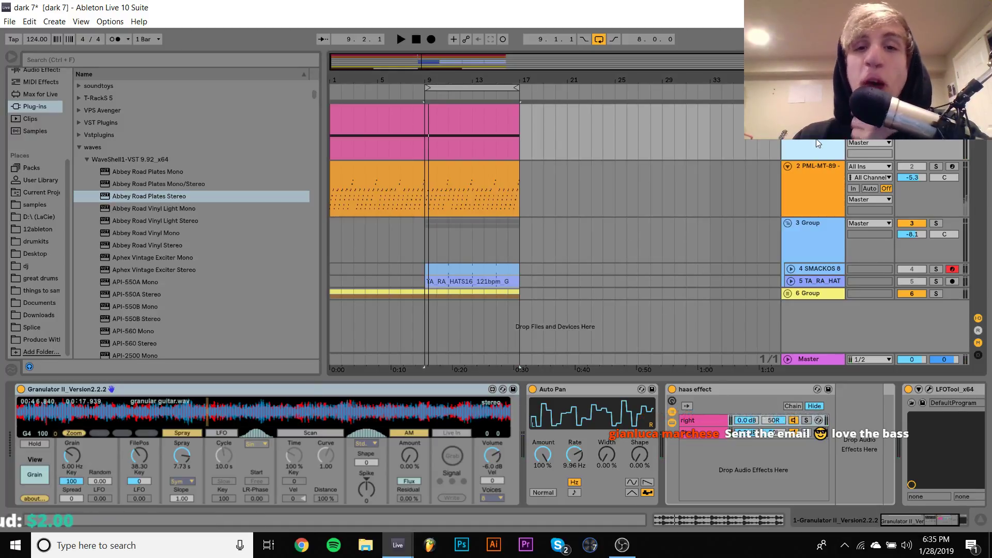
{"action": "key", "text": "space"}
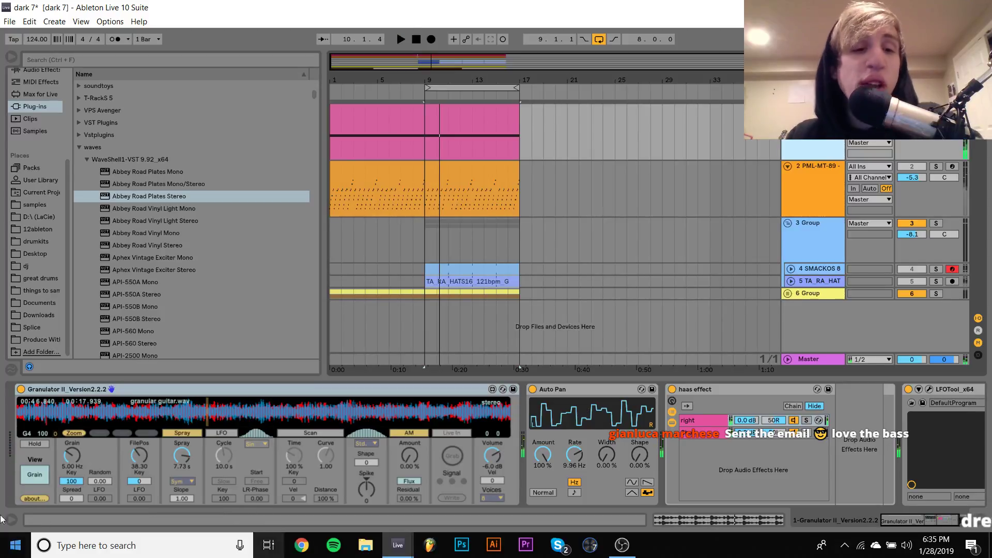
Step: Preview granular guitar.wav from D:\ (LaCie) and raise the preview cue volume to 6.0
{"action": "left_click", "coordinate": [41, 217]}
{"action": "scroll", "coordinate": [193, 249], "scroll_direction": "down", "scroll_amount": 10}
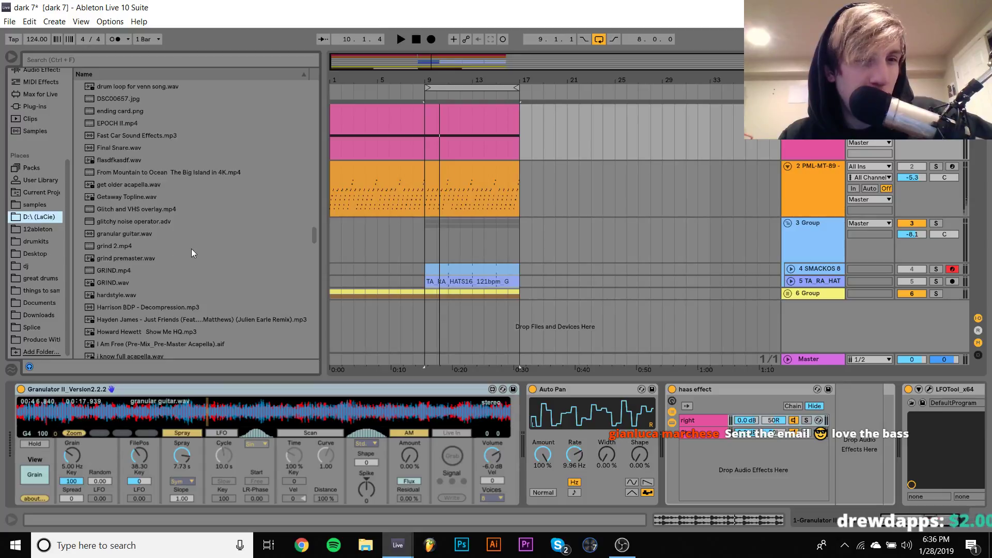
{"action": "left_click", "coordinate": [129, 234]}
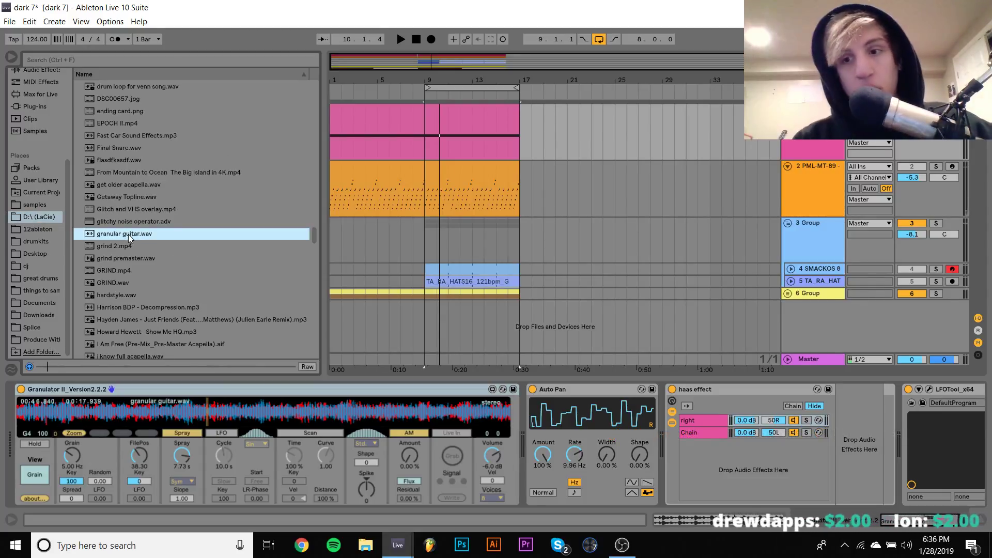
{"action": "left_click_drag", "start_coordinate": [943, 360], "coordinate": [950, 362]}
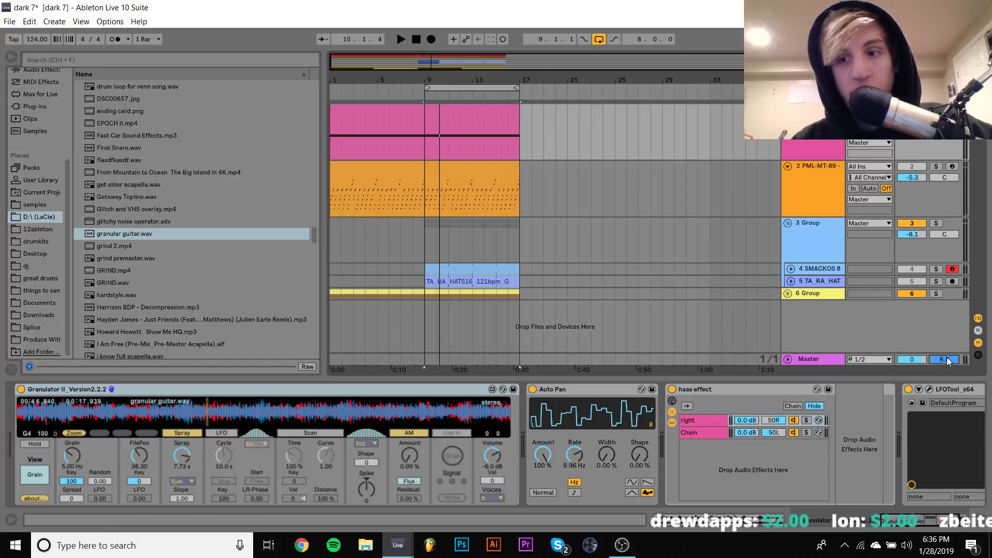
{"action": "left_click", "coordinate": [149, 234]}
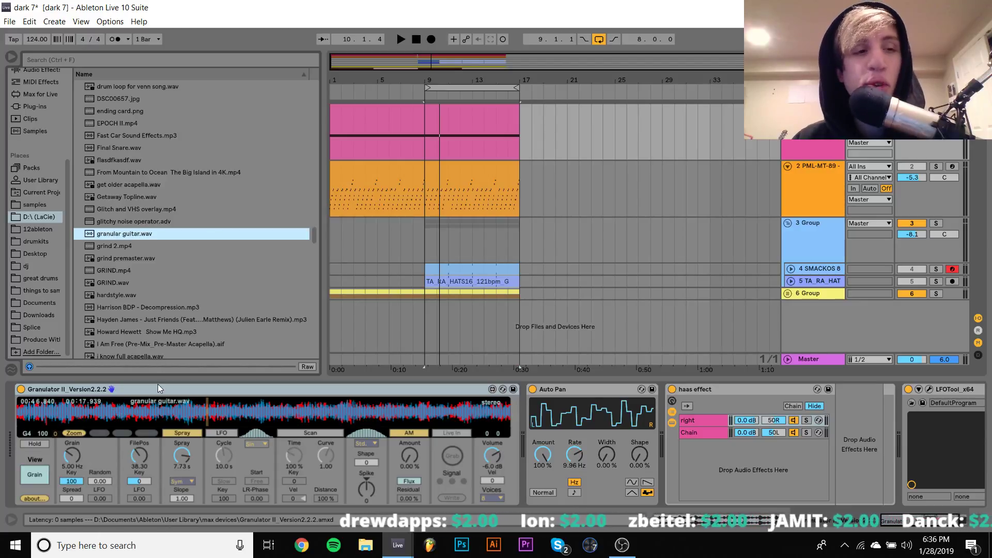
Step: Look through the plug-in list and return to granular guitar.wav in D:\ (LaCie)
{"action": "left_click", "coordinate": [32, 106]}
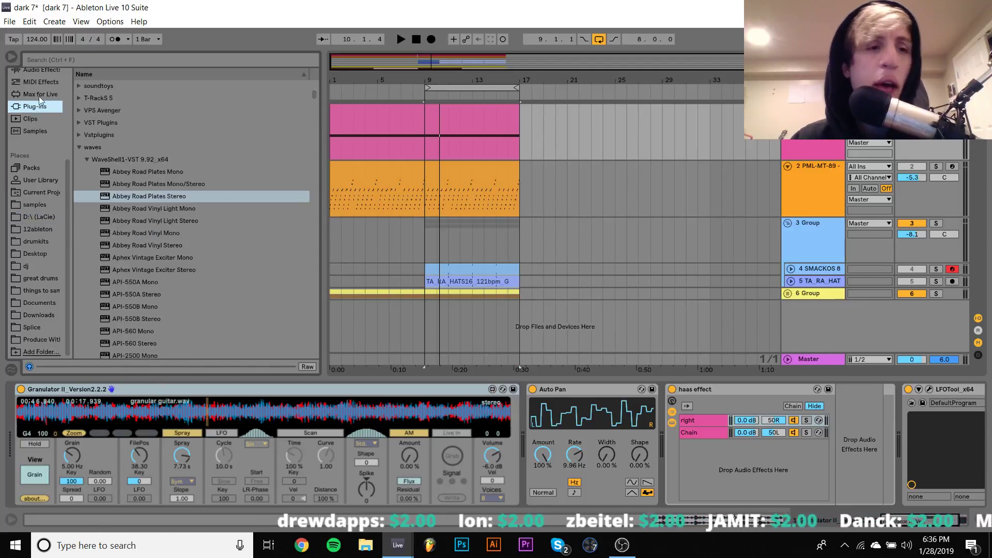
{"action": "scroll", "coordinate": [184, 246], "scroll_direction": "down", "scroll_amount": 20}
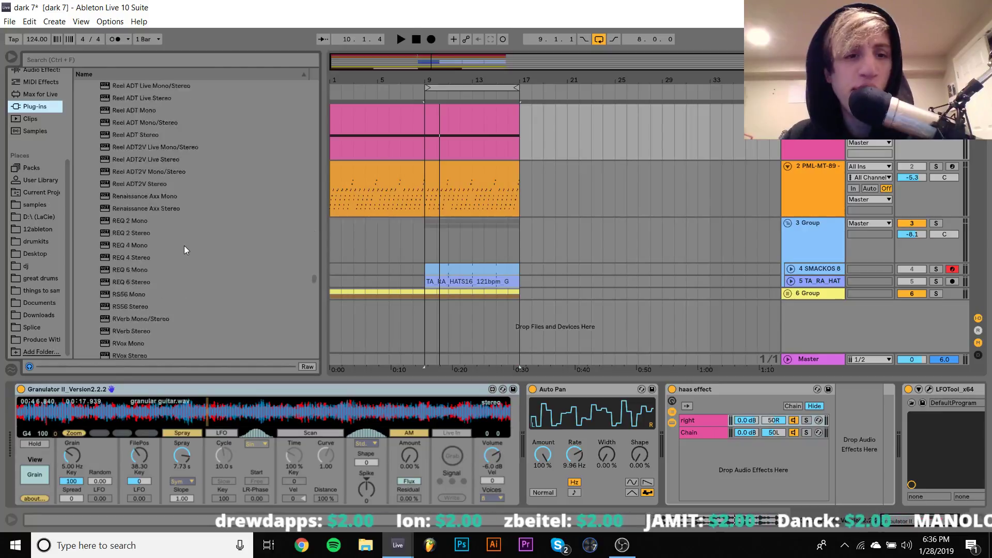
{"action": "scroll", "coordinate": [184, 246], "scroll_direction": "down", "scroll_amount": 5}
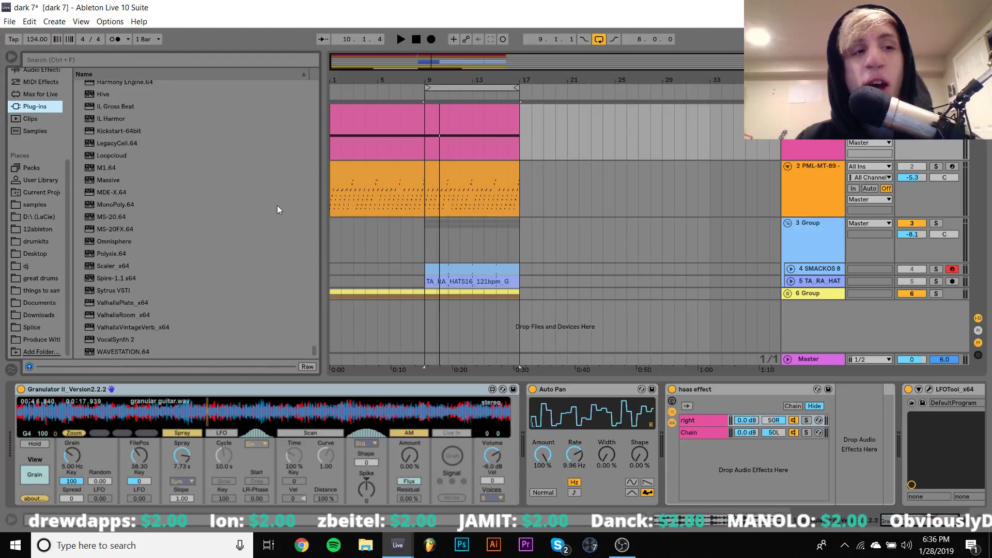
{"action": "left_click", "coordinate": [34, 218]}
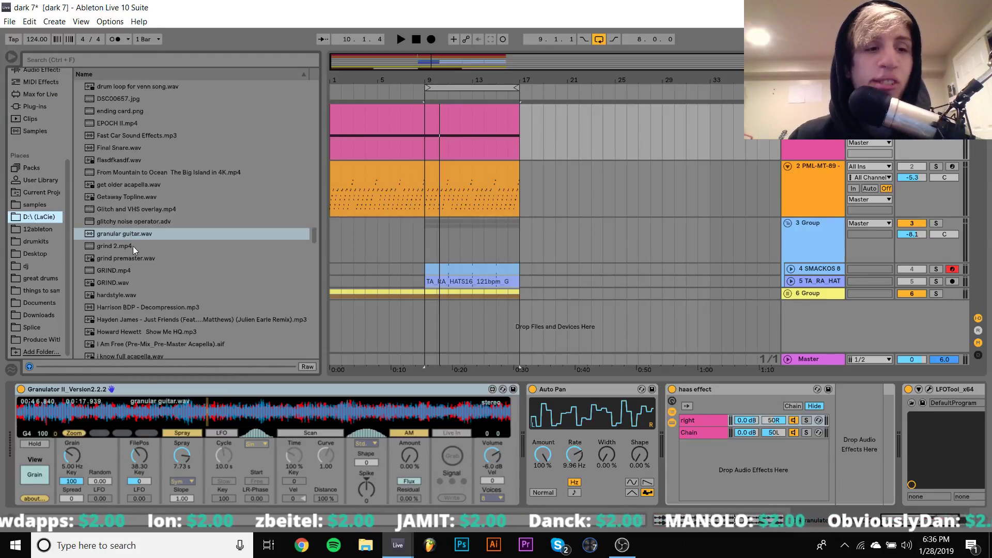
{"action": "left_click", "coordinate": [123, 237]}
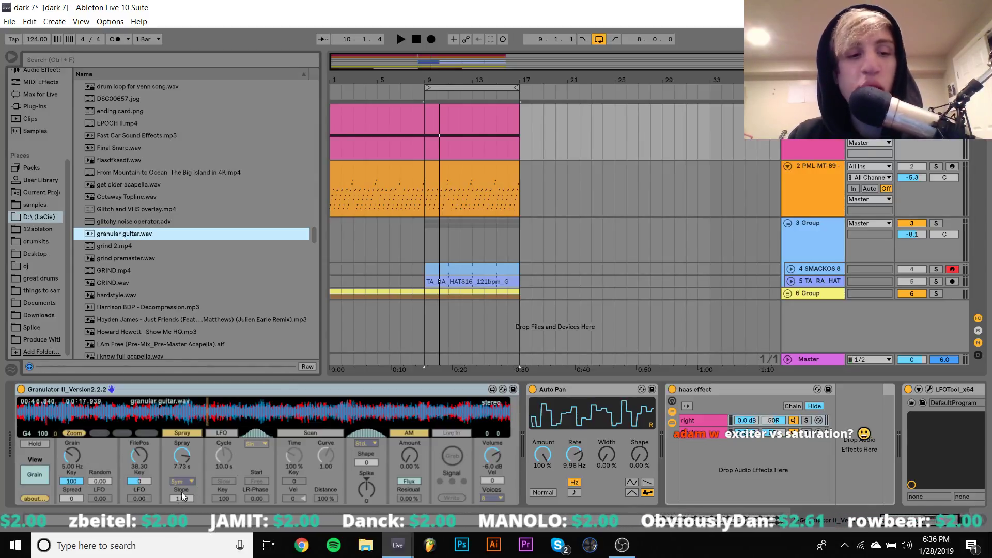
Step: Compare the Granulator sound during playback with Auto Pan bypassed and re-enabled
{"action": "key", "text": "space"}
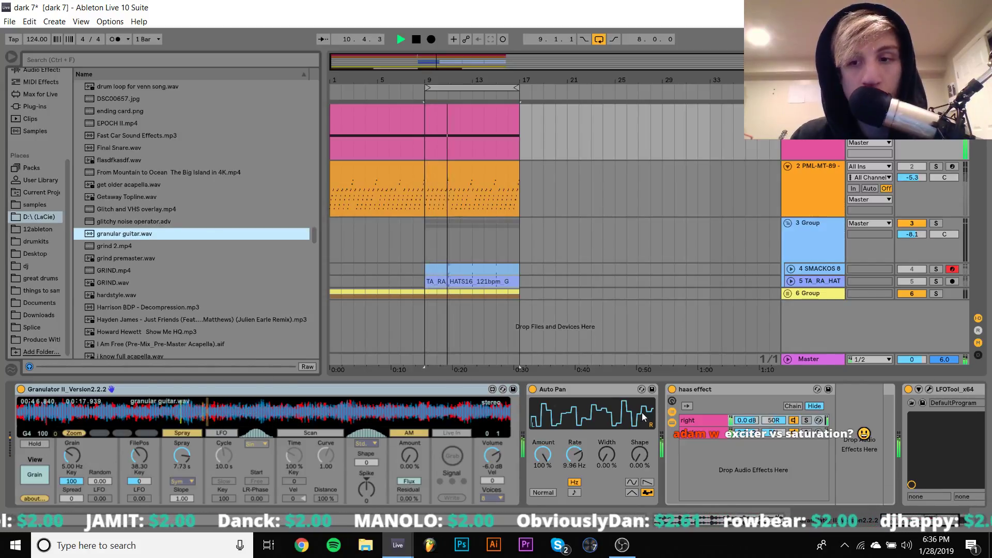
{"action": "key", "text": "space"}
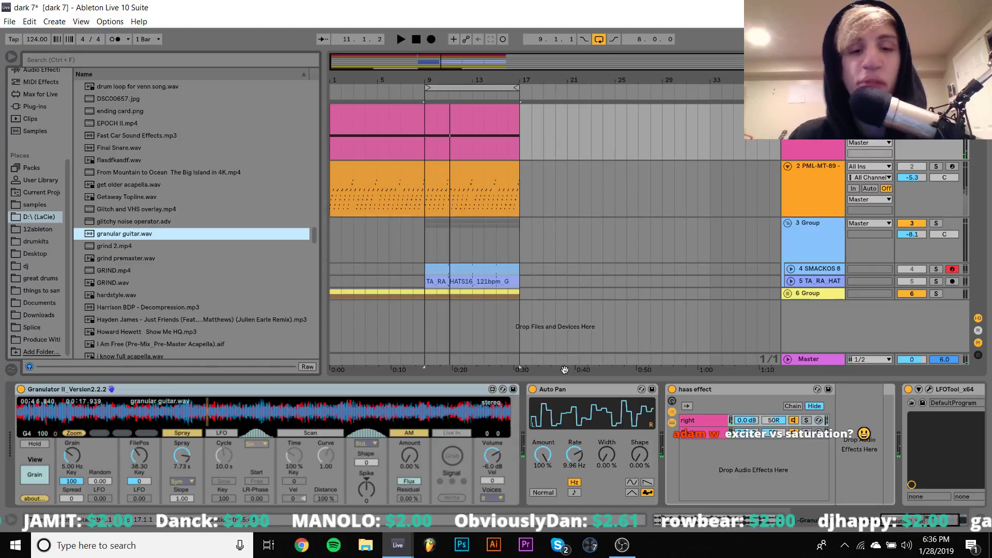
{"action": "left_click", "coordinate": [533, 390]}
{"action": "key", "text": "space"}
{"action": "left_click", "coordinate": [533, 390]}
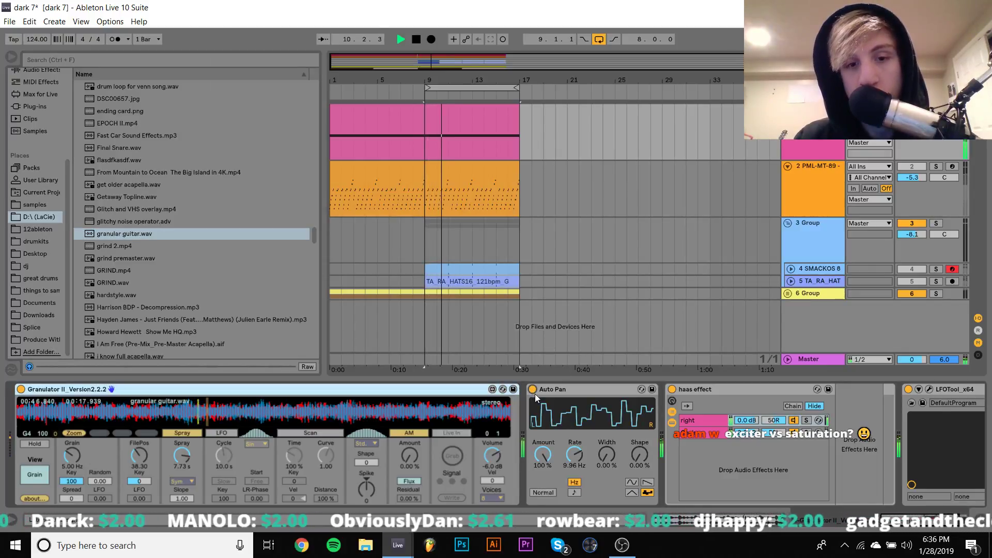
{"action": "key", "text": "space"}
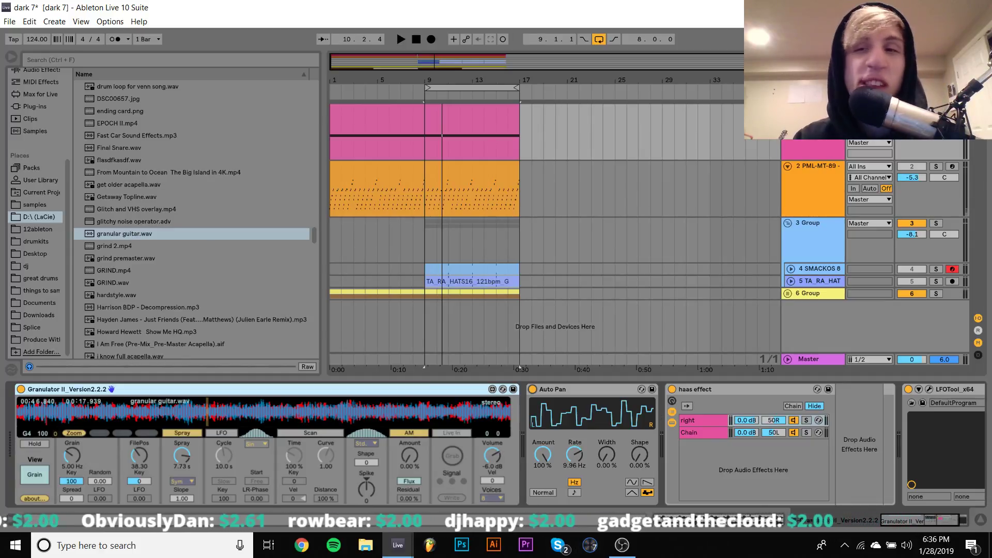
Step: Compare the Granulator sound during playback with the haas effect rack bypassed and re-enabled
{"action": "key", "text": "space"}
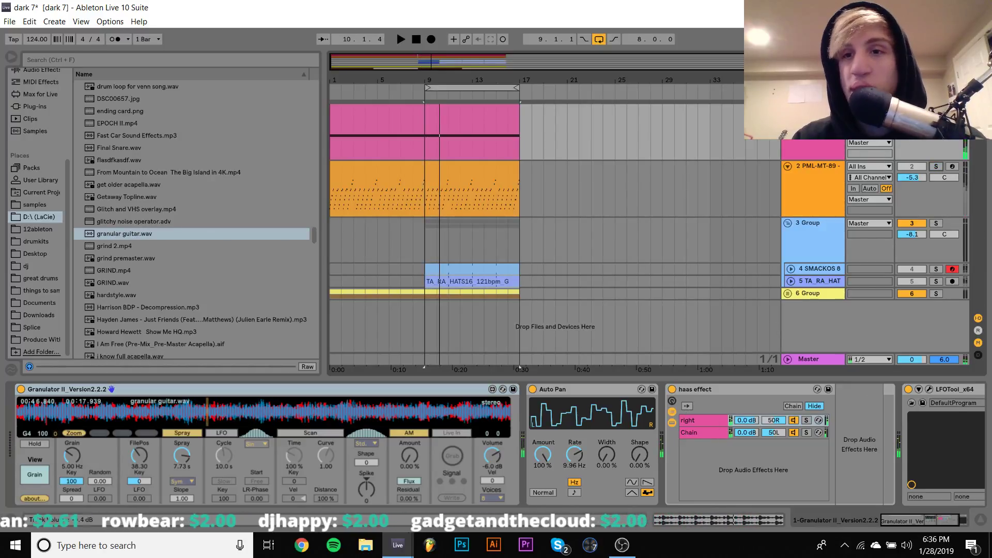
{"action": "key", "text": "space"}
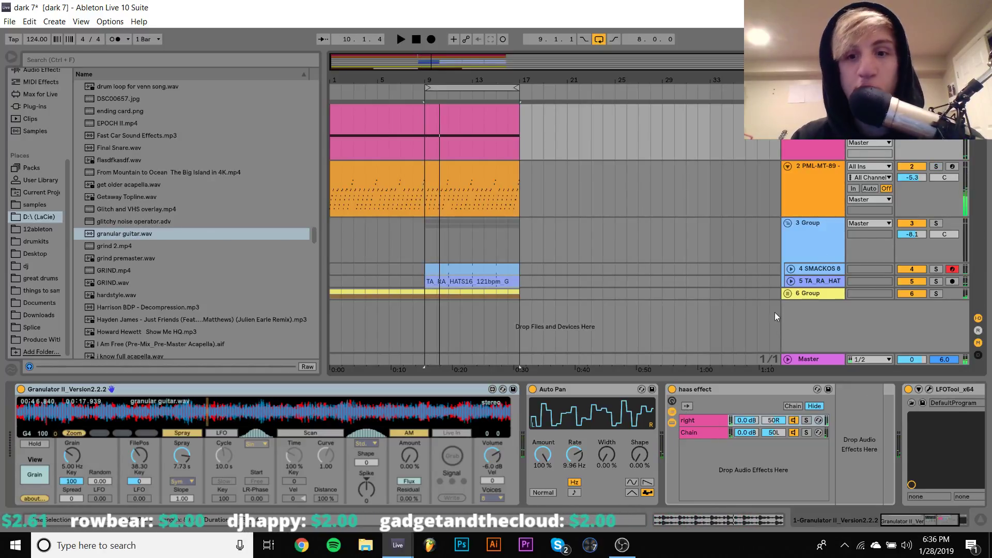
{"action": "left_click", "coordinate": [673, 389]}
{"action": "key", "text": "space"}
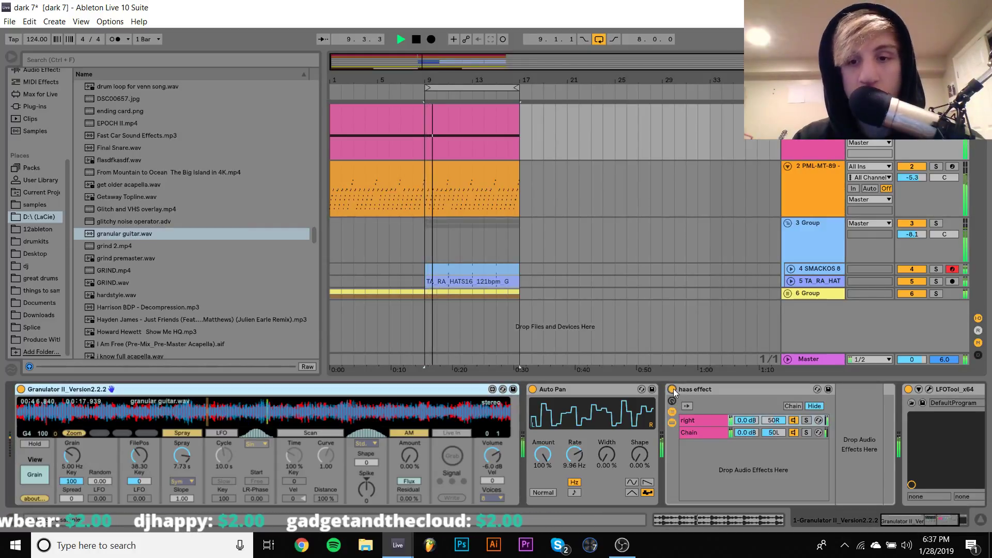
{"action": "left_click", "coordinate": [673, 389]}
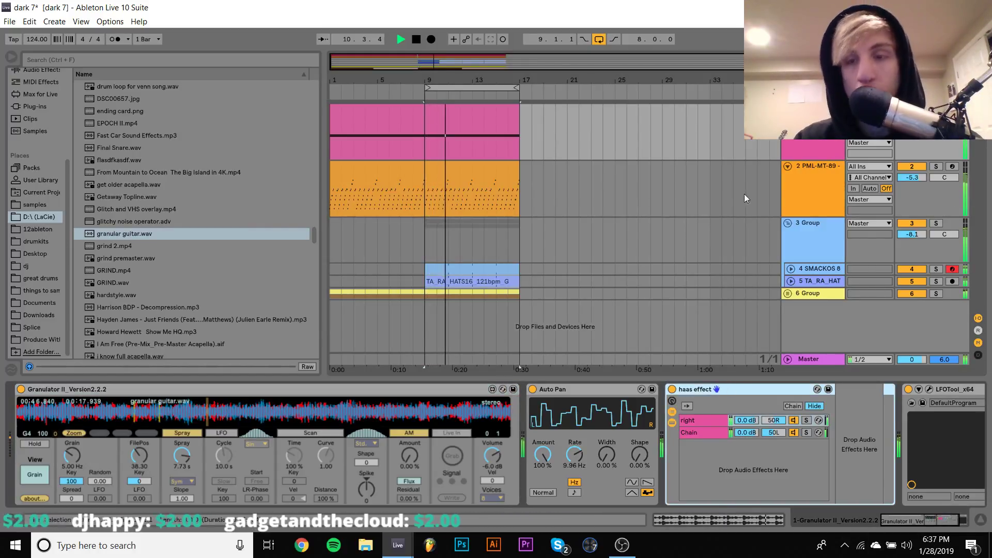
{"action": "key", "text": "space"}
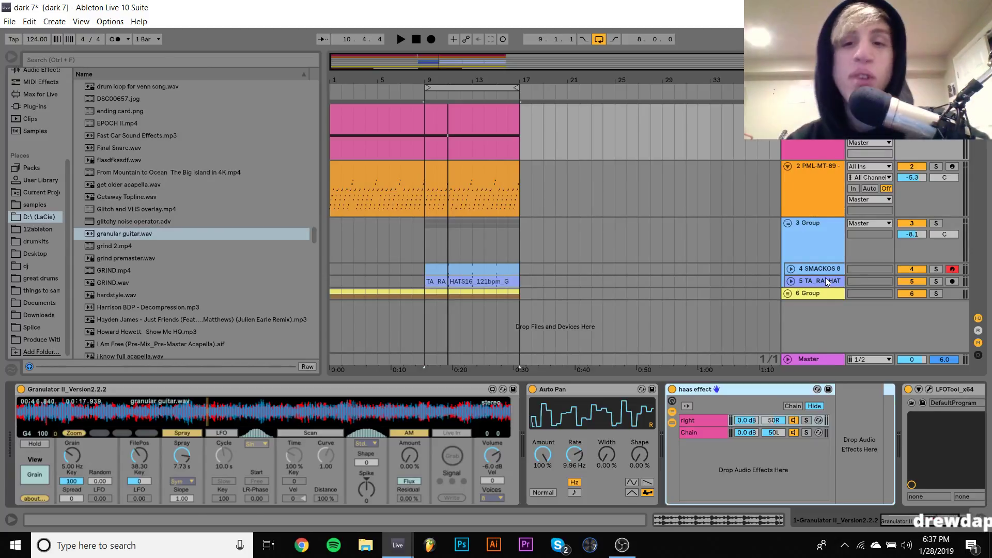
Step: Insert ValhallaRoom between Auto Pan and the haas effect on the Granulator track, and set its High Cut to 12730 Hz
{"action": "left_click", "coordinate": [789, 148]}
{"action": "left_click", "coordinate": [41, 106]}
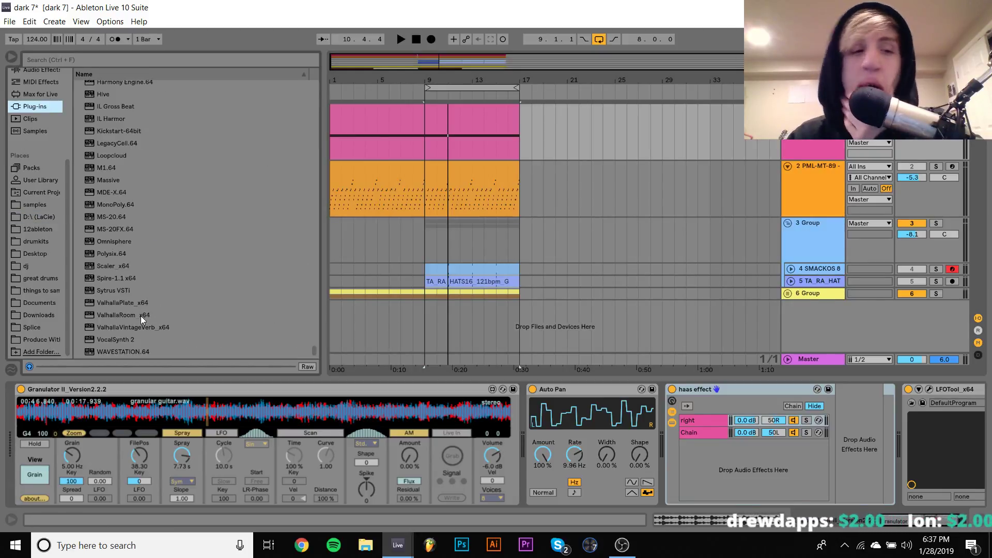
{"action": "mouse_move", "coordinate": [141, 315]}
{"action": "left_mouse_down"}
{"action": "mouse_move", "coordinate": [132, 315]}
{"action": "mouse_move", "coordinate": [695, 482]}
{"action": "mouse_move", "coordinate": [658, 467]}
{"action": "left_mouse_up"}
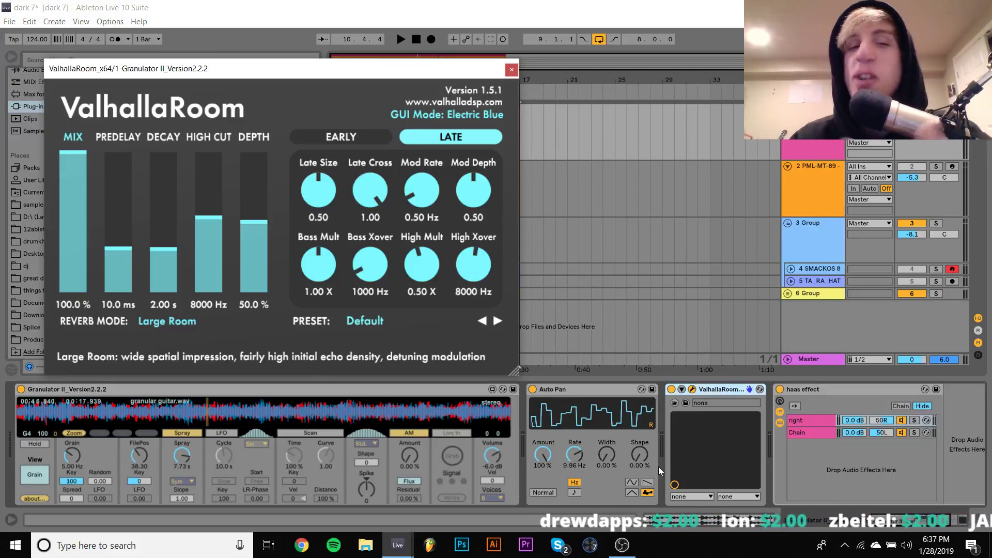
{"action": "left_click", "coordinate": [212, 172]}
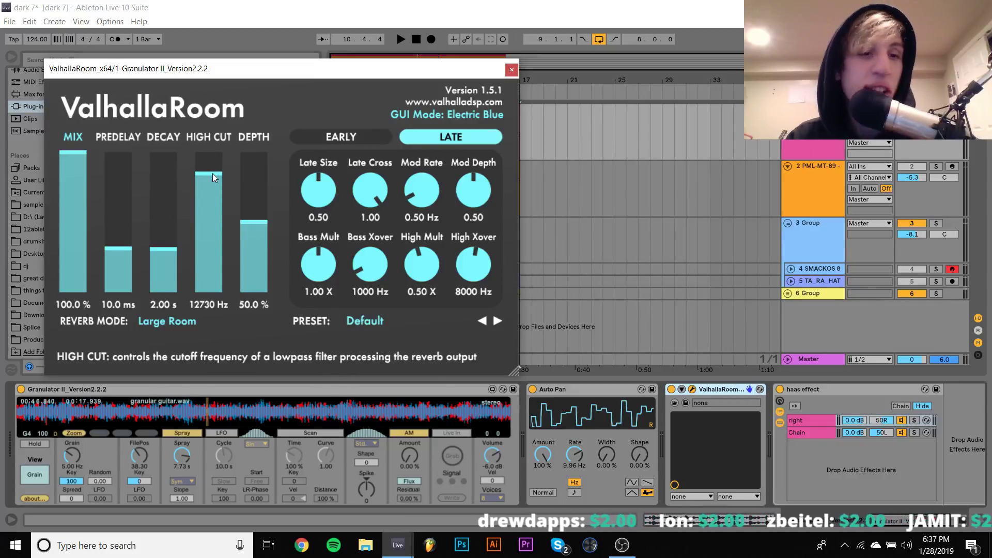
Step: Set ValhallaRoom's High Cut to 15000 Hz, Decay to 0.71 s and Mix to 32.3 %, and close its window
{"action": "left_click_drag", "start_coordinate": [212, 173], "coordinate": [210, 150]}
{"action": "key", "text": "space"}
{"action": "left_click_drag", "start_coordinate": [157, 288], "coordinate": [158, 262]}
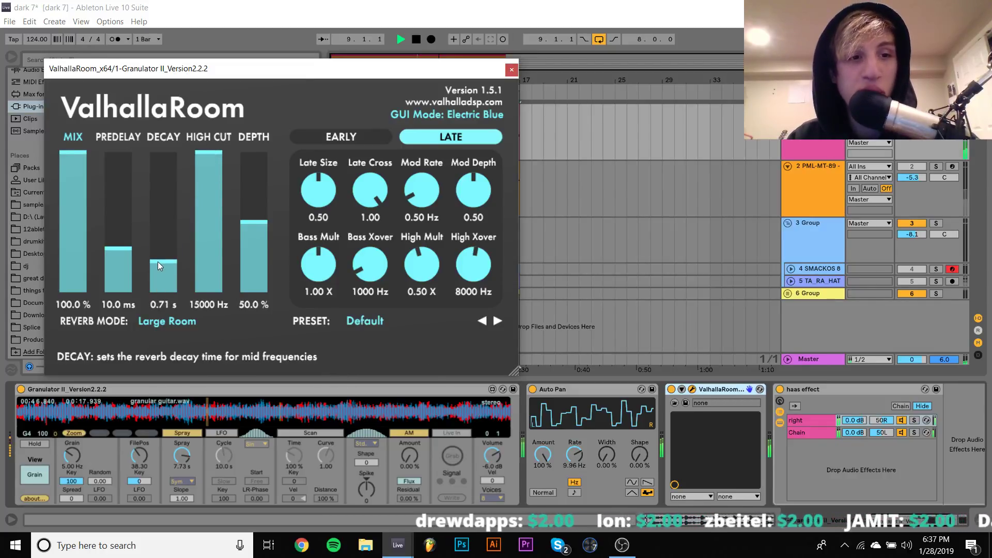
{"action": "left_click_drag", "start_coordinate": [70, 237], "coordinate": [77, 247]}
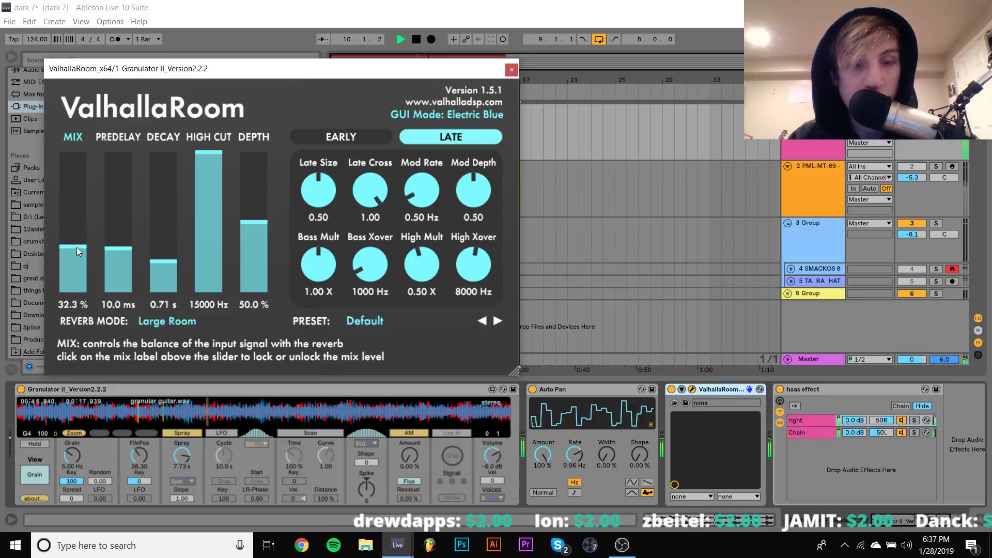
{"action": "key", "text": "space"}
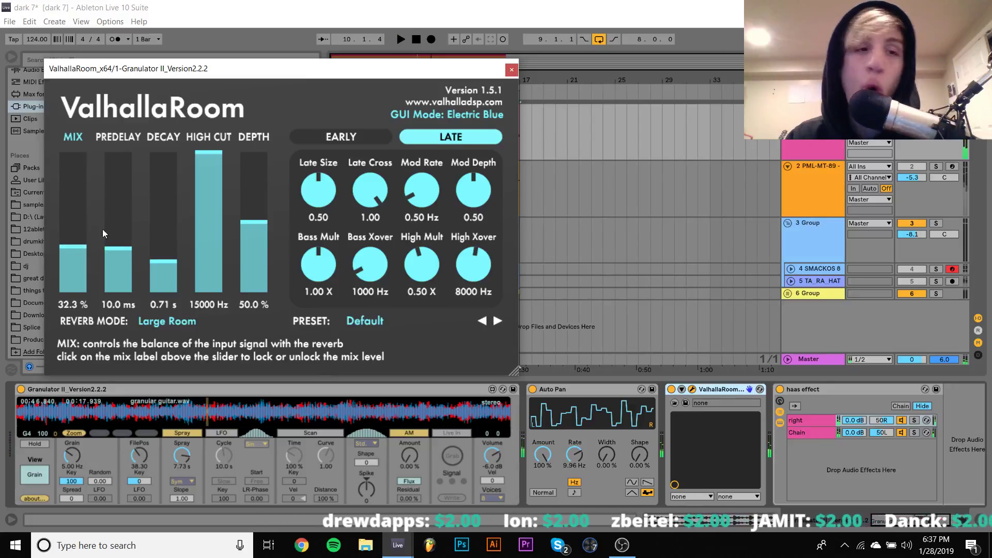
{"action": "left_click", "coordinate": [510, 69]}
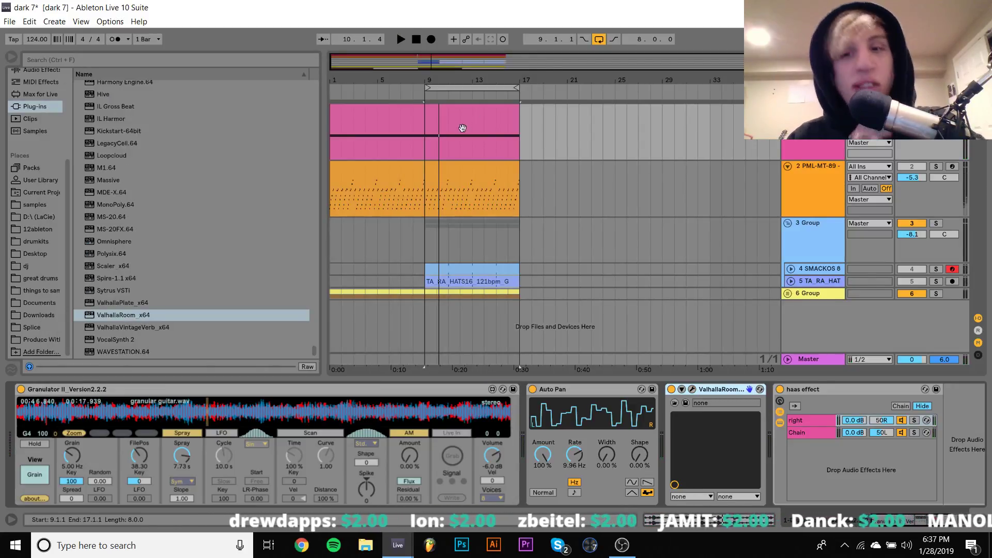
Step: Start playback, fold the PML-MT-89 arp track and close its Aphex Vintage Exciter window
{"action": "left_click", "coordinate": [439, 118]}
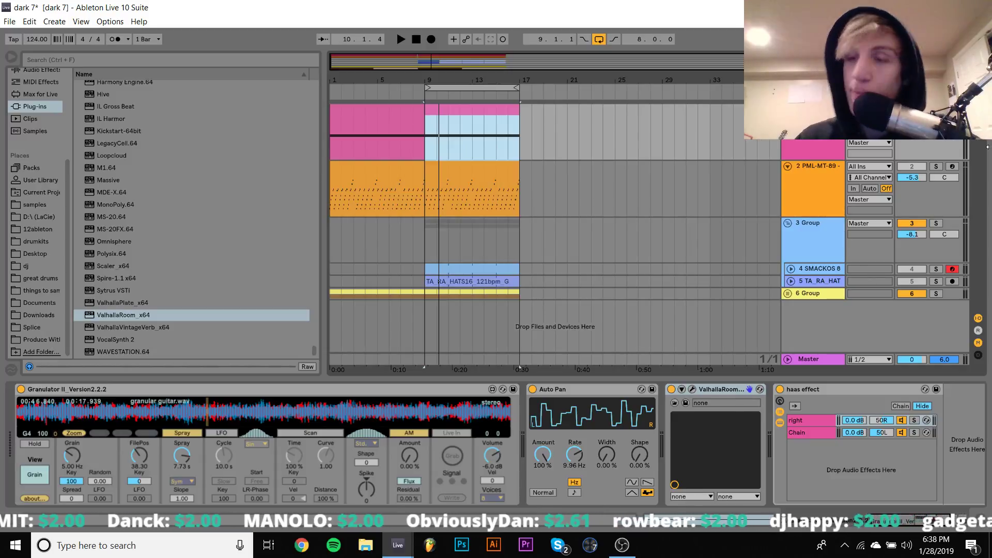
{"action": "key", "text": "space"}
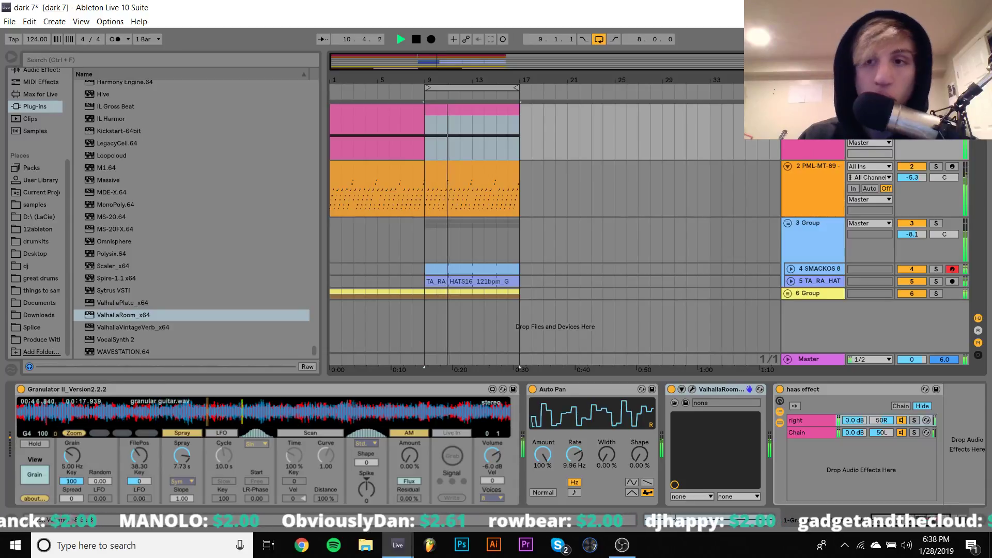
{"action": "left_click", "coordinate": [795, 168]}
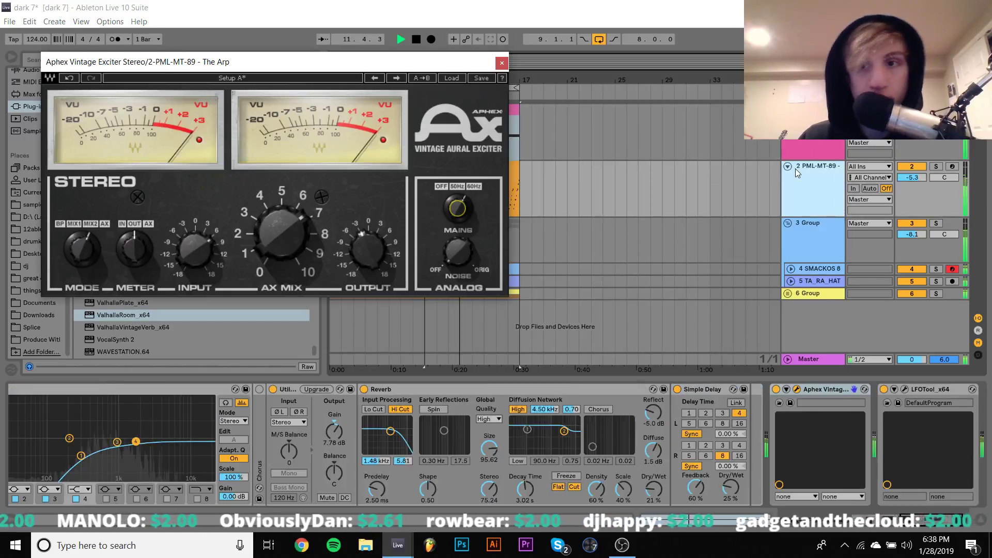
{"action": "left_click", "coordinate": [787, 166]}
{"action": "left_click", "coordinate": [501, 63]}
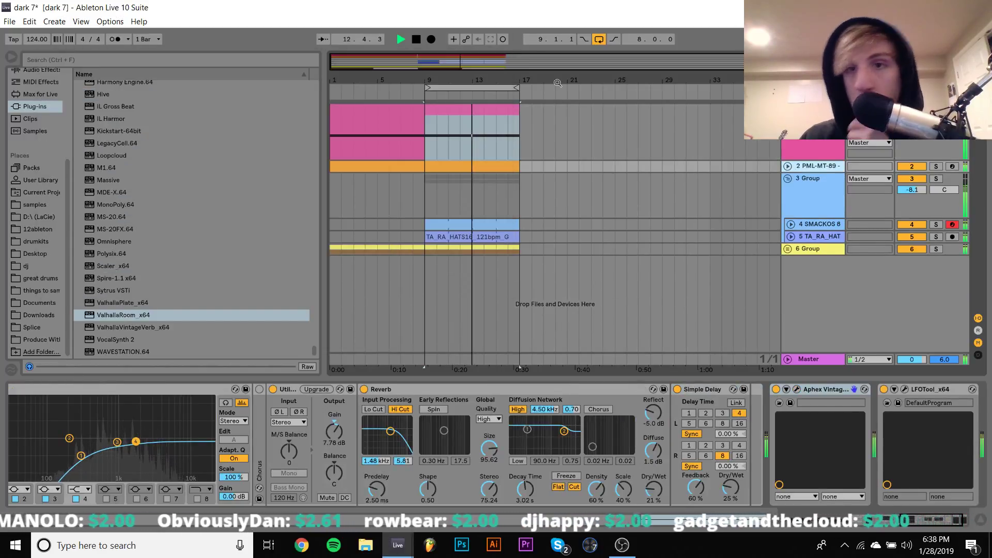
Step: Unfold the 6 Group and insert an empty MIDI track directly below the PML-MT-05 track
{"action": "left_click", "coordinate": [815, 225]}
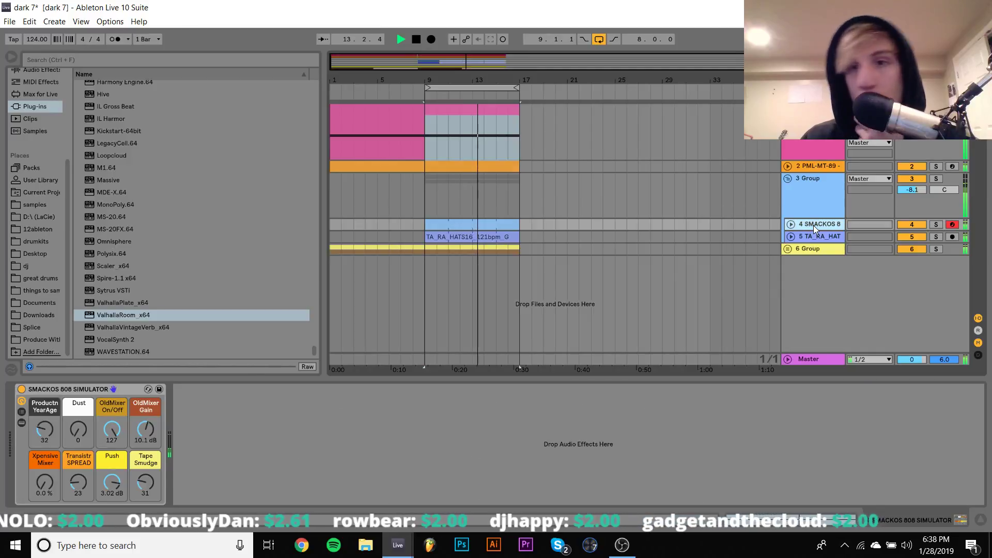
{"action": "left_click", "coordinate": [783, 251]}
{"action": "left_click", "coordinate": [787, 250]}
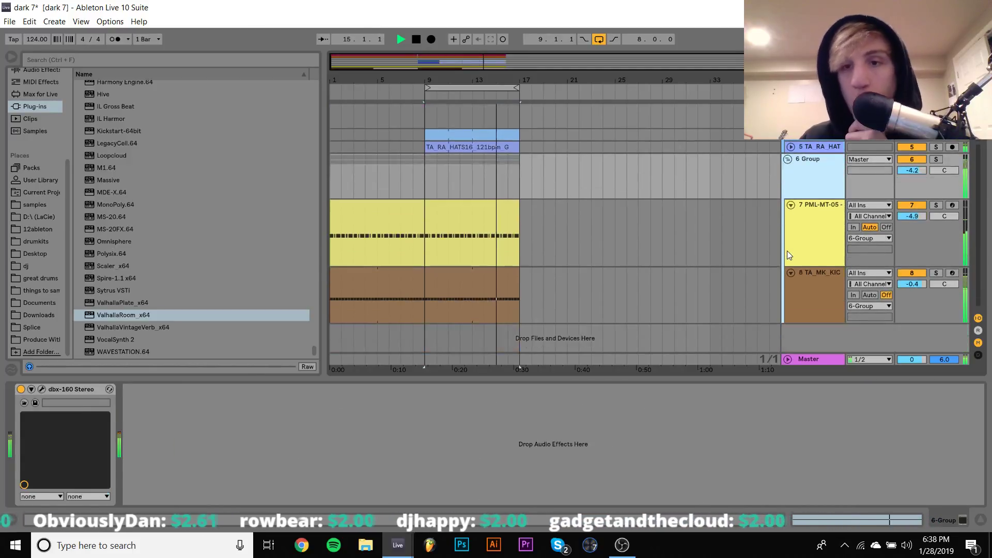
{"action": "left_click", "coordinate": [809, 221]}
{"action": "key", "text": "ctrl+shift+t"}
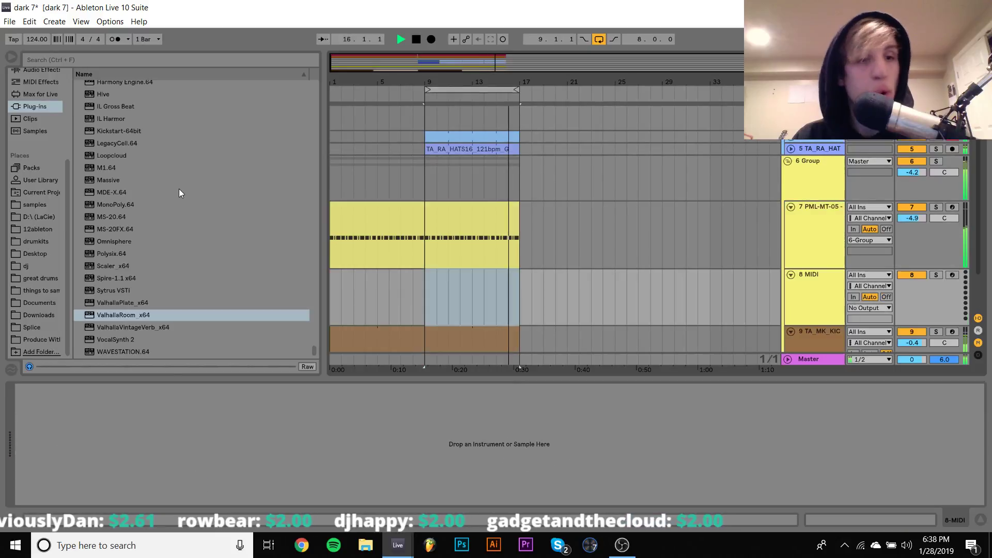
Step: Expand the ArturiaV6 folder in the plug-in list to show its instruments
{"action": "scroll", "coordinate": [119, 151], "scroll_direction": "up", "scroll_amount": 10}
{"action": "scroll", "coordinate": [119, 151], "scroll_direction": "up", "scroll_amount": 20}
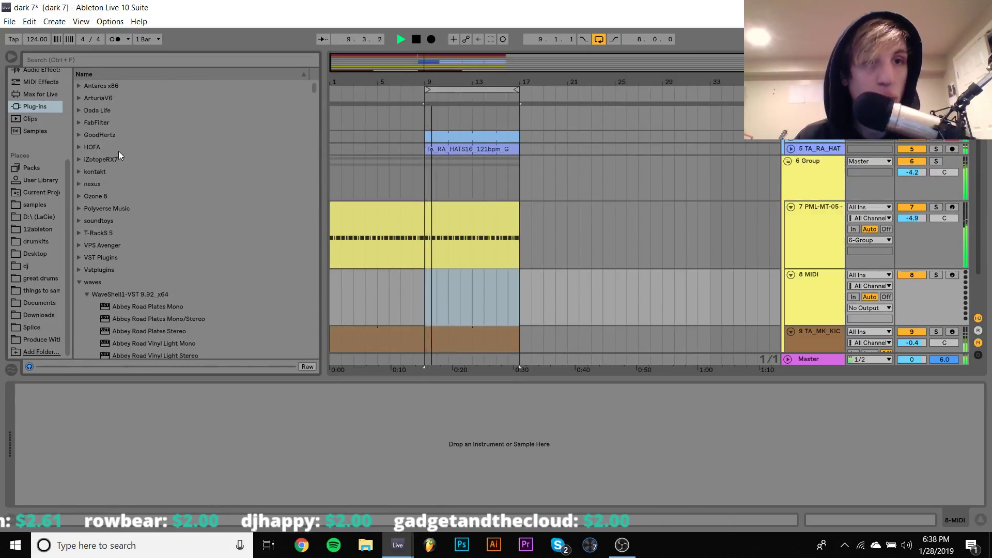
{"action": "left_click", "coordinate": [79, 97]}
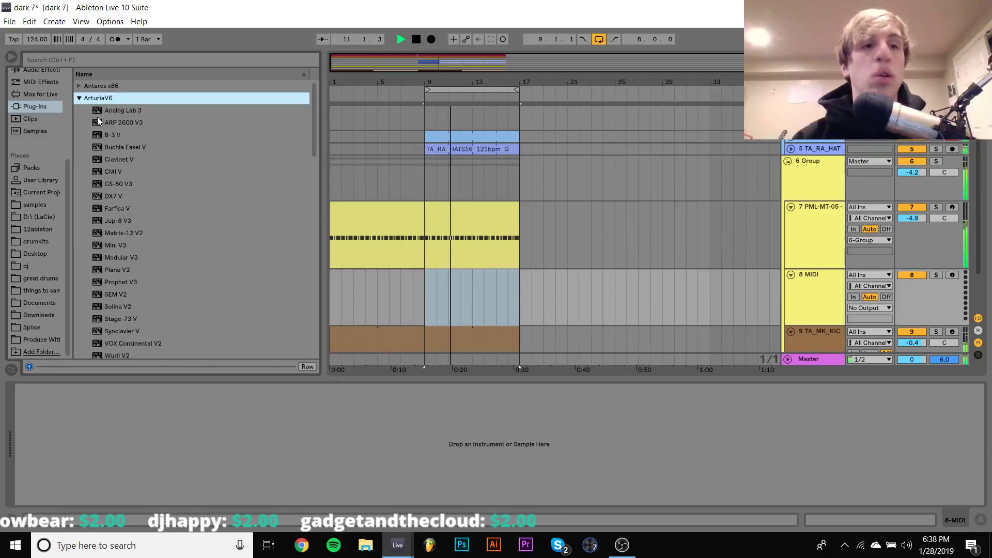
Step: Try louder levels on the 6 Group and settle its volume at -5.9 dB
{"action": "left_click_drag", "start_coordinate": [917, 172], "coordinate": [917, 160]}
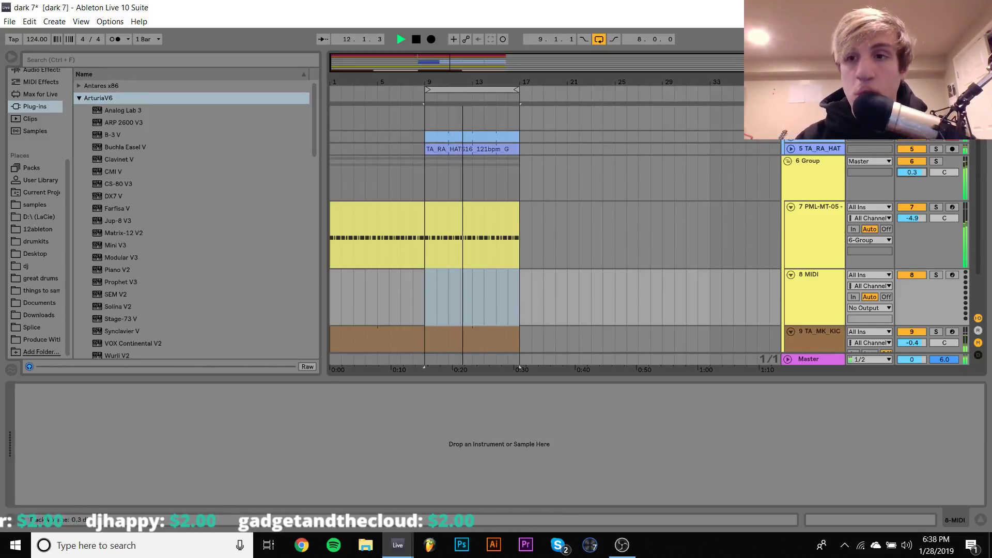
{"action": "left_click", "coordinate": [808, 159]}
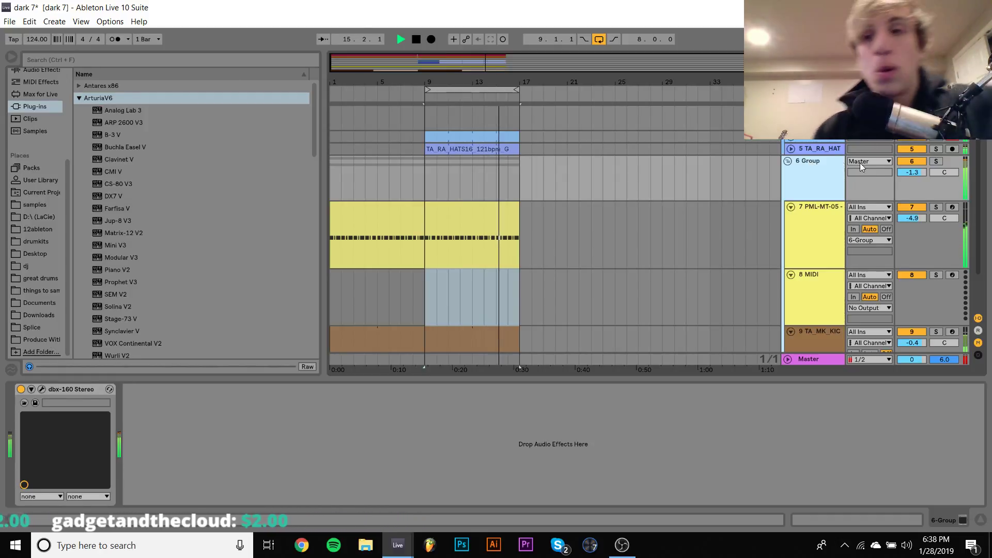
{"action": "key", "text": "space"}
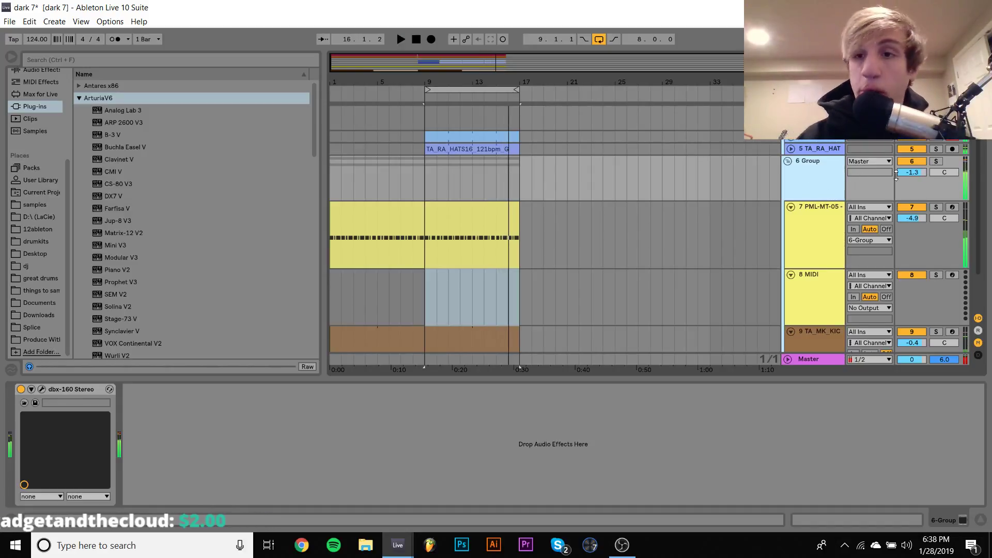
{"action": "left_click_drag", "start_coordinate": [906, 172], "coordinate": [905, 186]}
{"action": "key", "text": "space"}
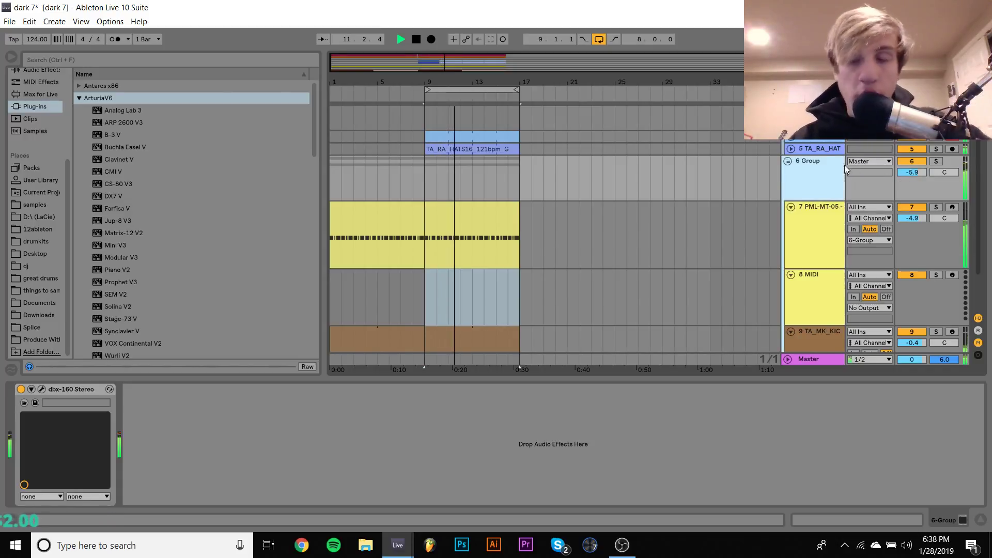
Step: Solo the 6 Group and set the TA_MK_KICK track's volume to 4.1 dB
{"action": "left_click", "coordinate": [814, 150]}
{"action": "left_click", "coordinate": [936, 161]}
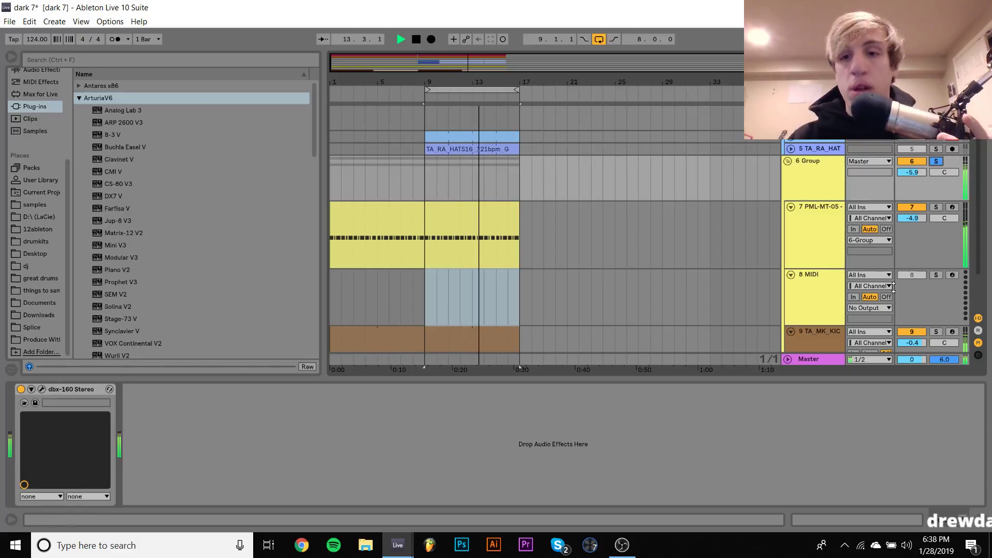
{"action": "scroll", "coordinate": [910, 259], "scroll_direction": "down", "scroll_amount": 2}
{"action": "scroll", "coordinate": [911, 285], "scroll_direction": "up", "scroll_amount": 5}
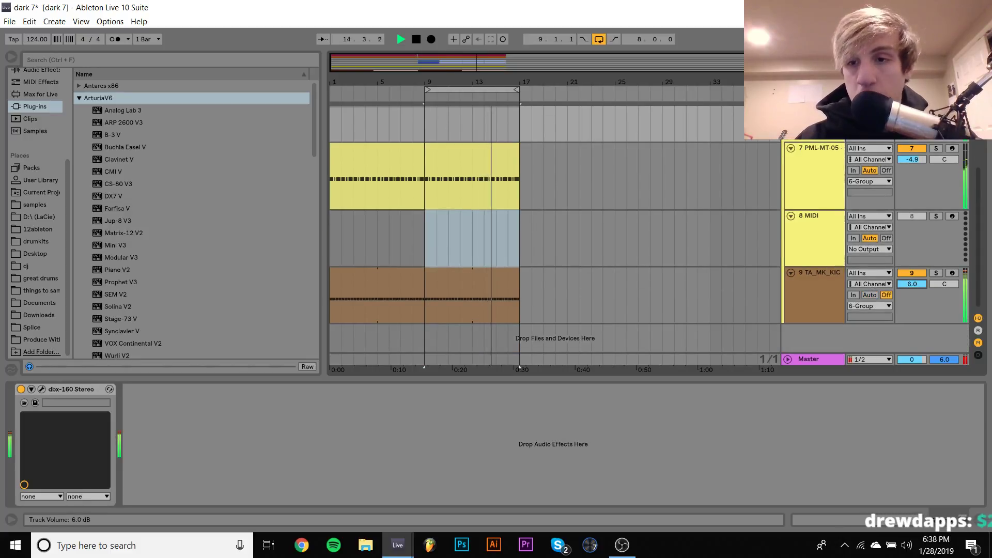
{"action": "left_click", "coordinate": [810, 286]}
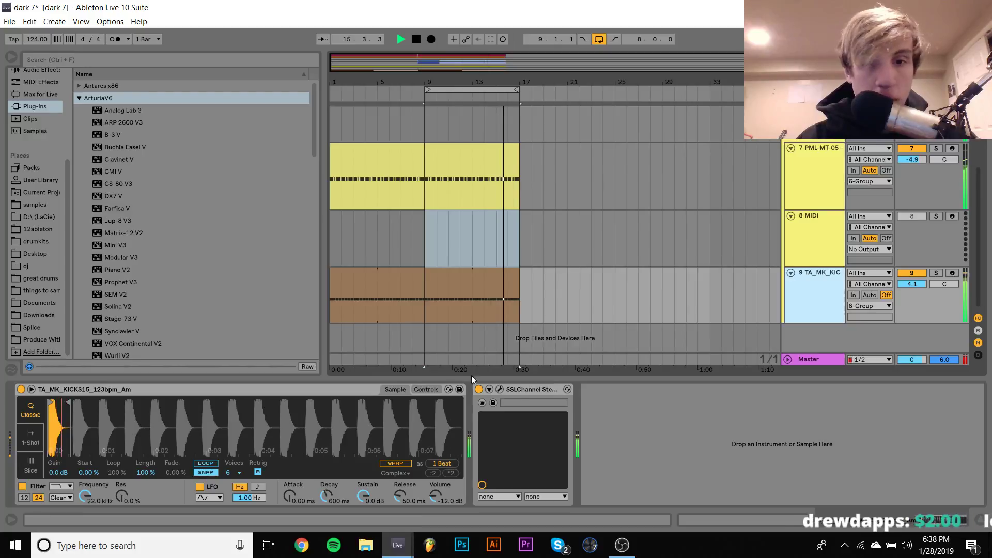
Step: Solo the kick track, audition it and set its sampler's transposition to -9 st
{"action": "left_click", "coordinate": [427, 389]}
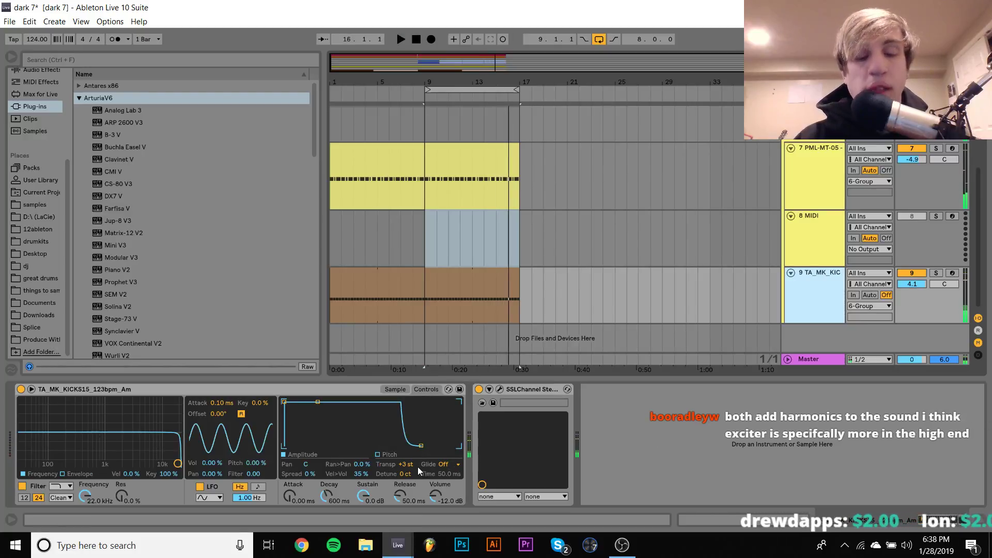
{"action": "left_click", "coordinate": [937, 273]}
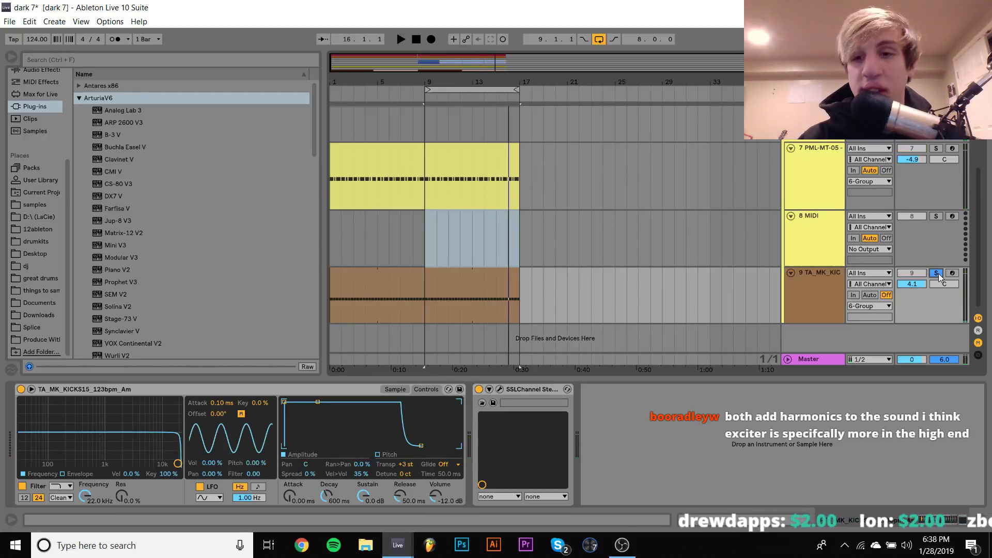
{"action": "key", "text": "space"}
{"action": "key", "text": "space"}
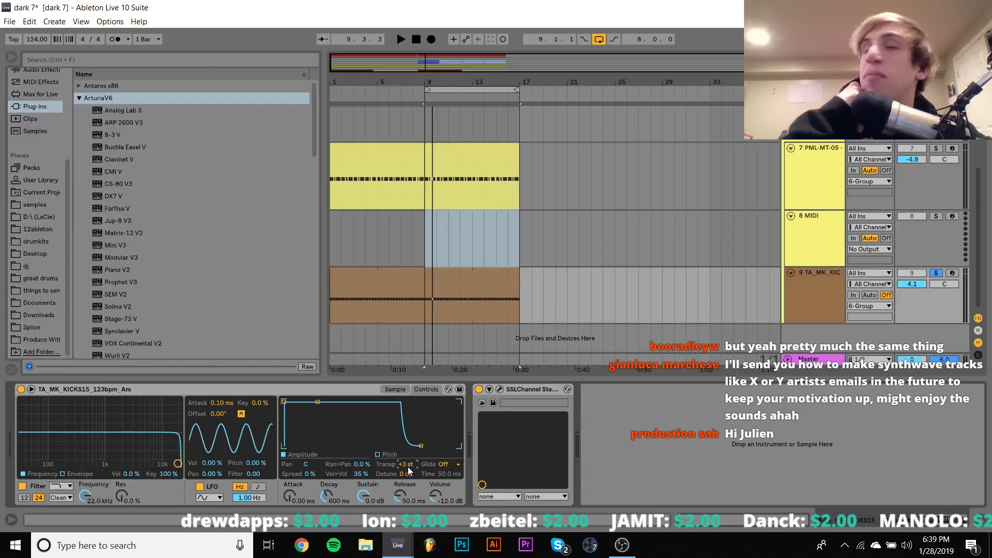
{"action": "left_click_drag", "start_coordinate": [409, 467], "coordinate": [409, 486]}
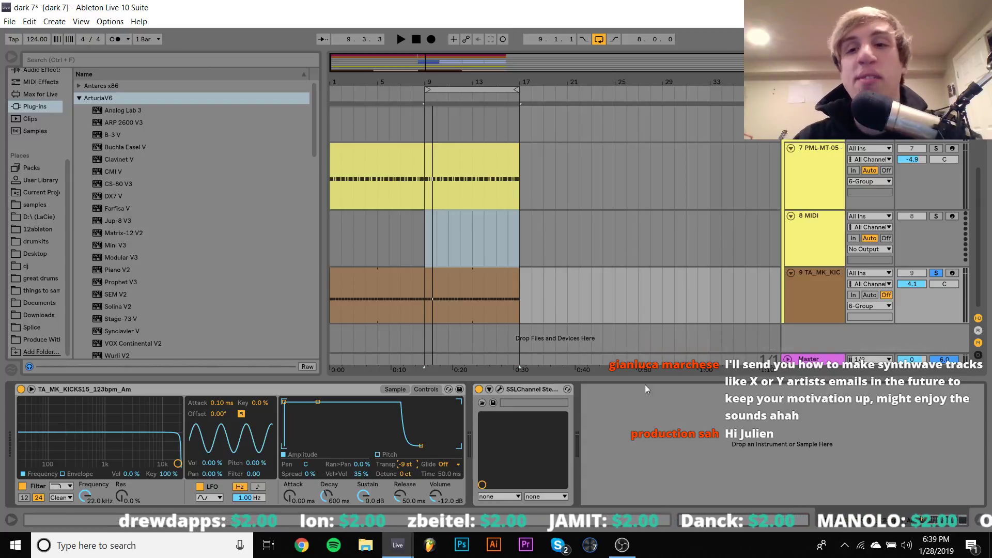
{"action": "scroll", "coordinate": [575, 324], "scroll_direction": "up", "scroll_amount": 5}
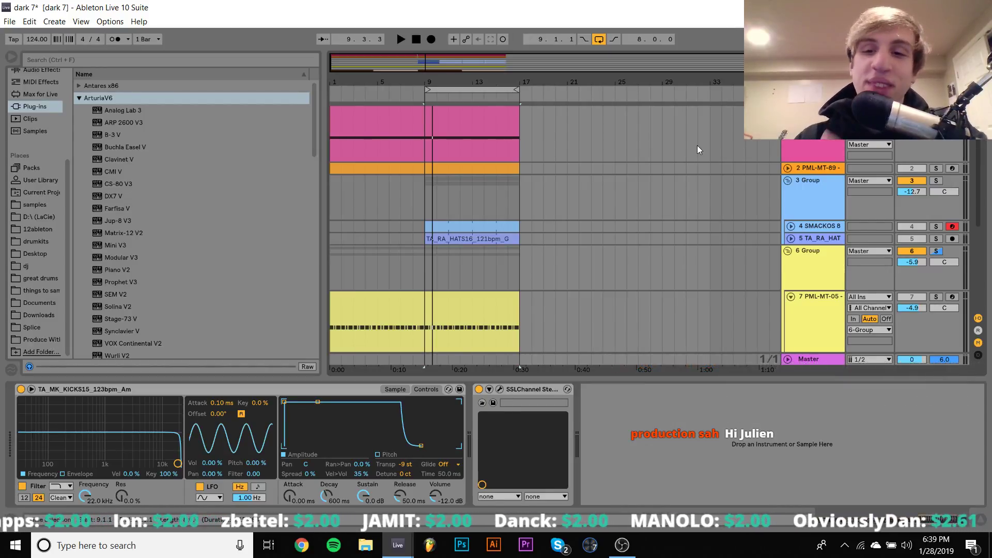
{"action": "scroll", "coordinate": [698, 150], "scroll_direction": "down", "scroll_amount": 5}
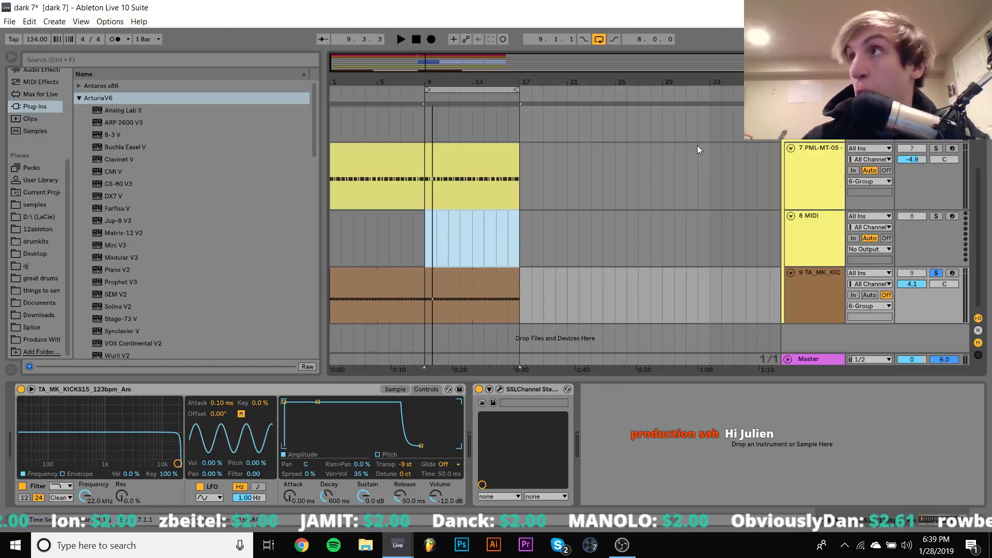
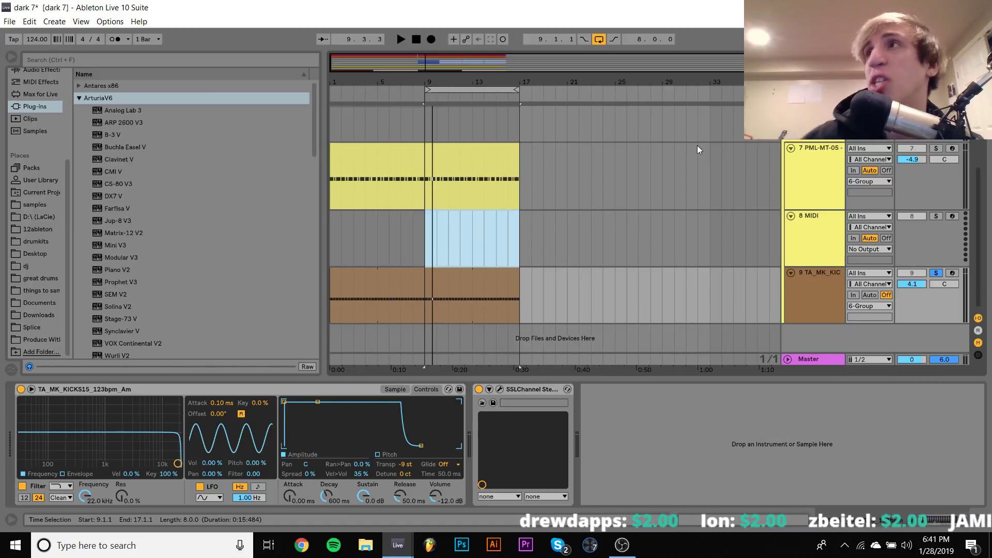
Step: Shorten the kick's amplitude envelope during playback, with Sustain at -inf dB and Decay at 1.96 s
{"action": "key", "text": "space"}
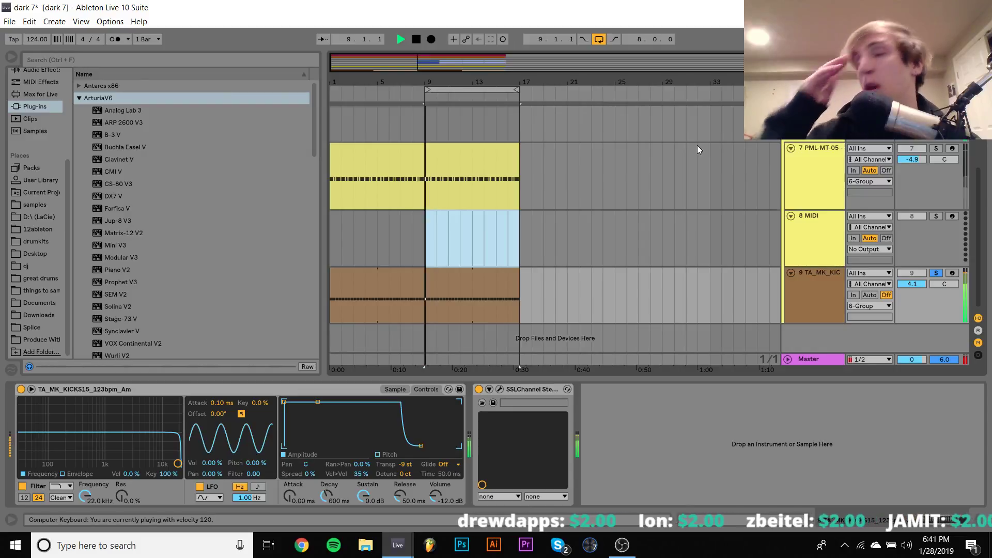
{"action": "left_click", "coordinate": [377, 433]}
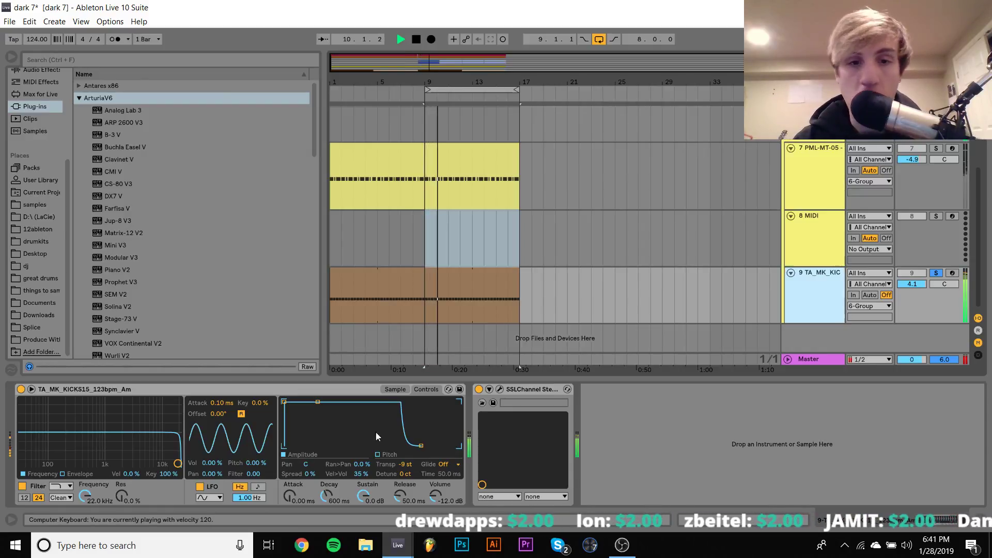
{"action": "left_click_drag", "start_coordinate": [319, 402], "coordinate": [333, 445]}
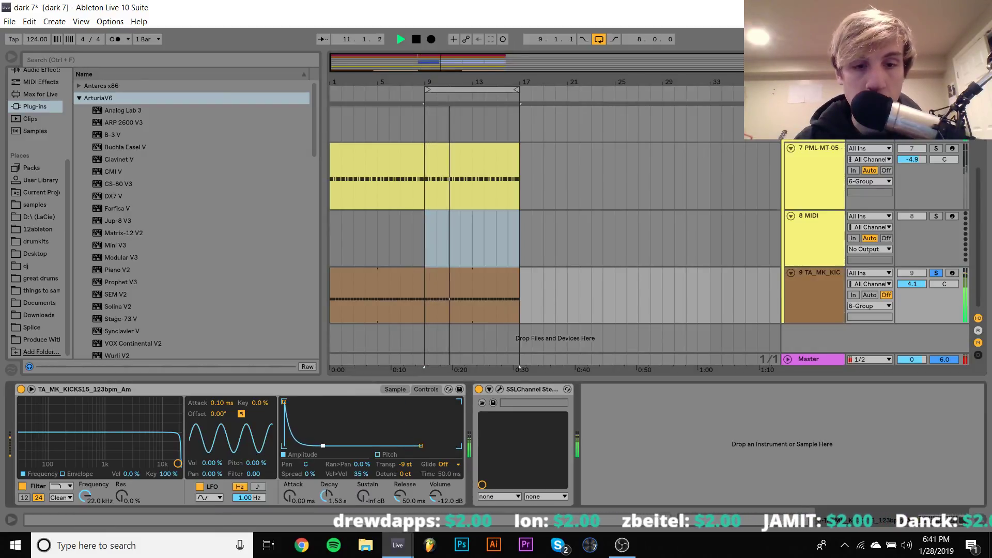
{"action": "key", "text": "space"}
{"action": "scroll", "coordinate": [849, 326], "scroll_direction": "up", "scroll_amount": 3}
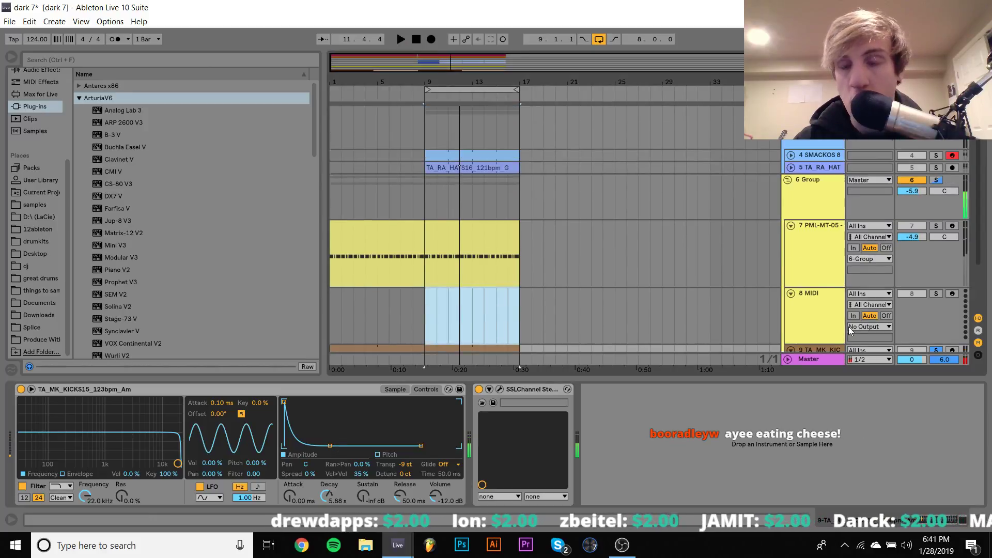
{"action": "left_click_drag", "start_coordinate": [327, 445], "coordinate": [324, 446]}
{"action": "key", "text": "space"}
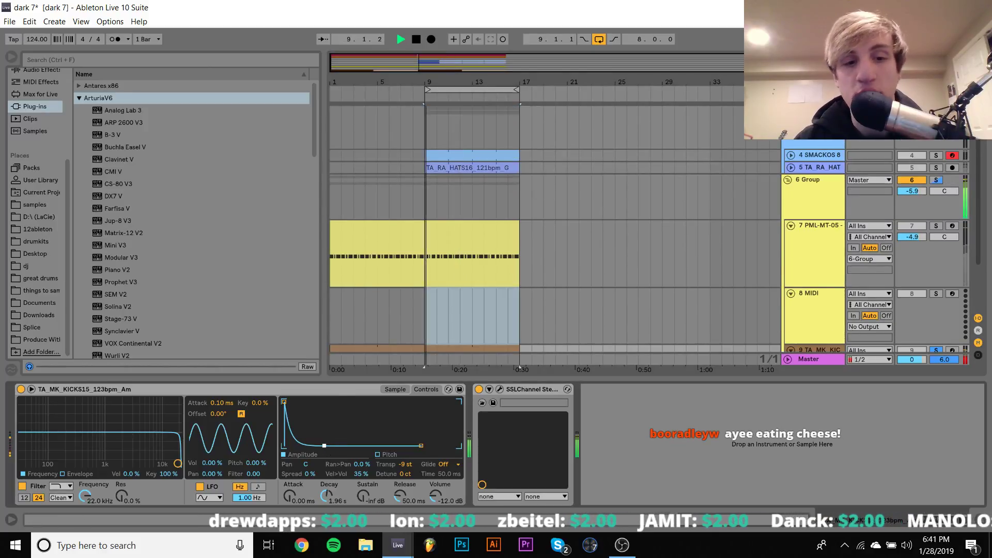
Step: Set the kick's pitch envelope to a 7.00 s decay and +20 st amount, and unsolo the kick and its group
{"action": "left_click", "coordinate": [387, 455]}
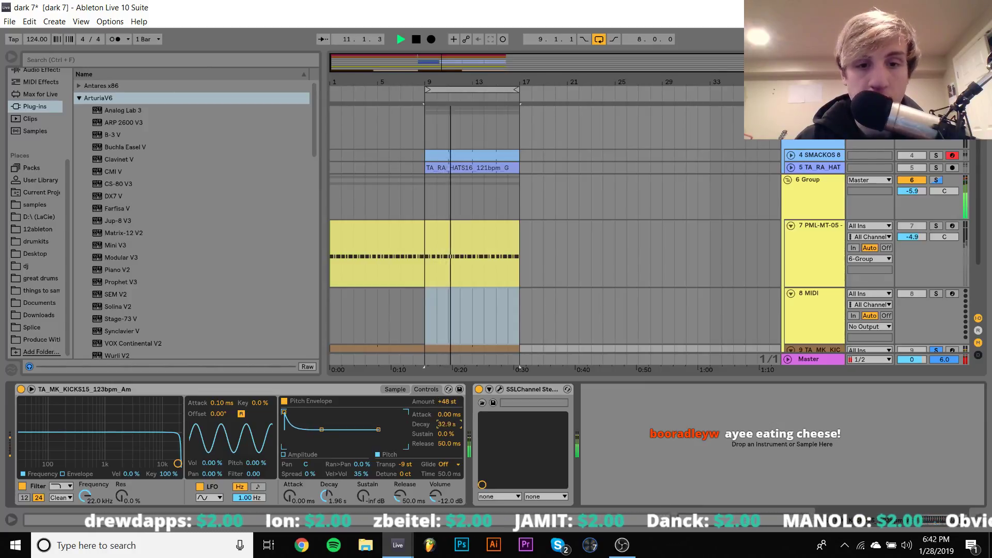
{"action": "left_click_drag", "start_coordinate": [448, 424], "coordinate": [448, 402]}
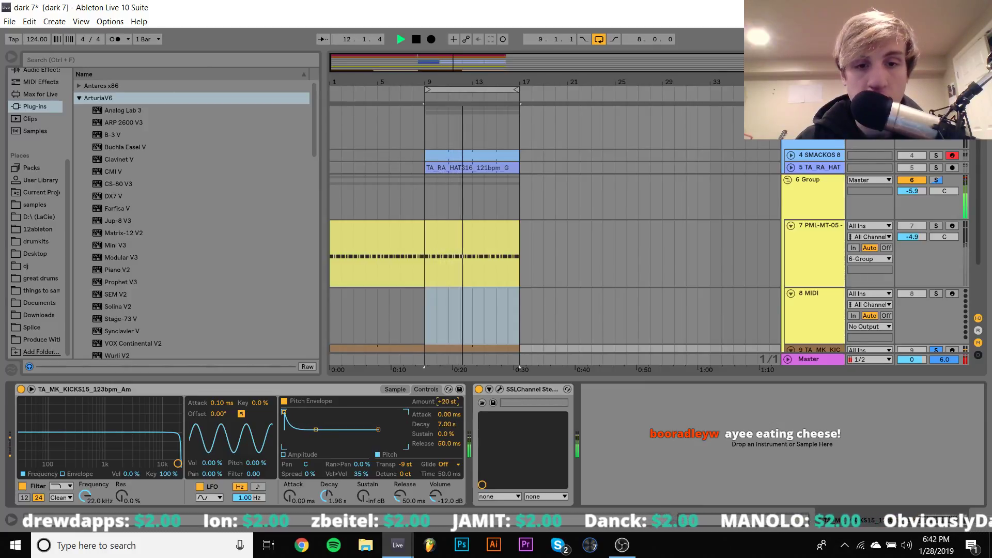
{"action": "left_click", "coordinate": [935, 351]}
{"action": "left_click", "coordinate": [811, 184]}
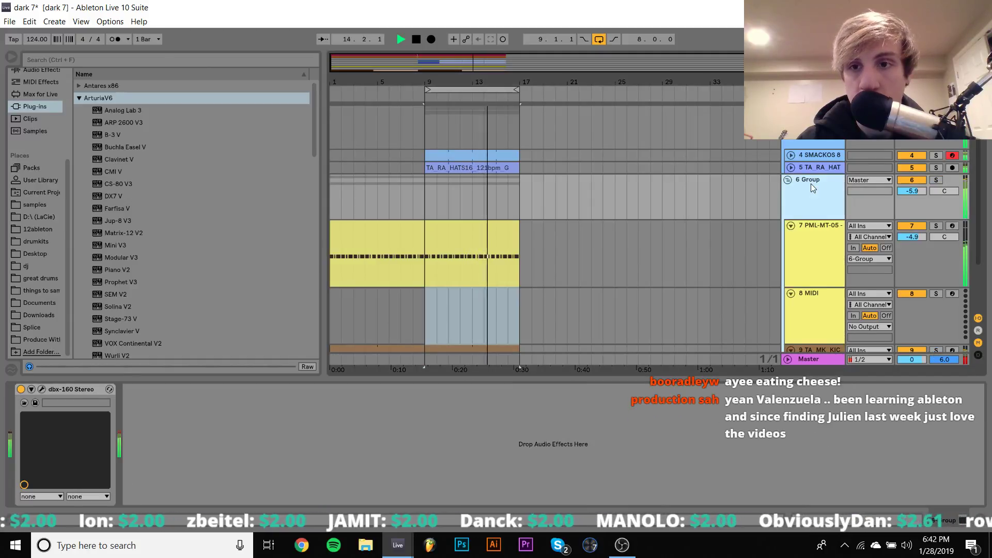
Step: Select the TA_MK_KICK track and find the Deadmau5 - XFER Kit + Chimaera folder in the samples place
{"action": "scroll", "coordinate": [811, 184], "scroll_direction": "up", "scroll_amount": 2}
{"action": "scroll", "coordinate": [811, 184], "scroll_direction": "down", "scroll_amount": 4}
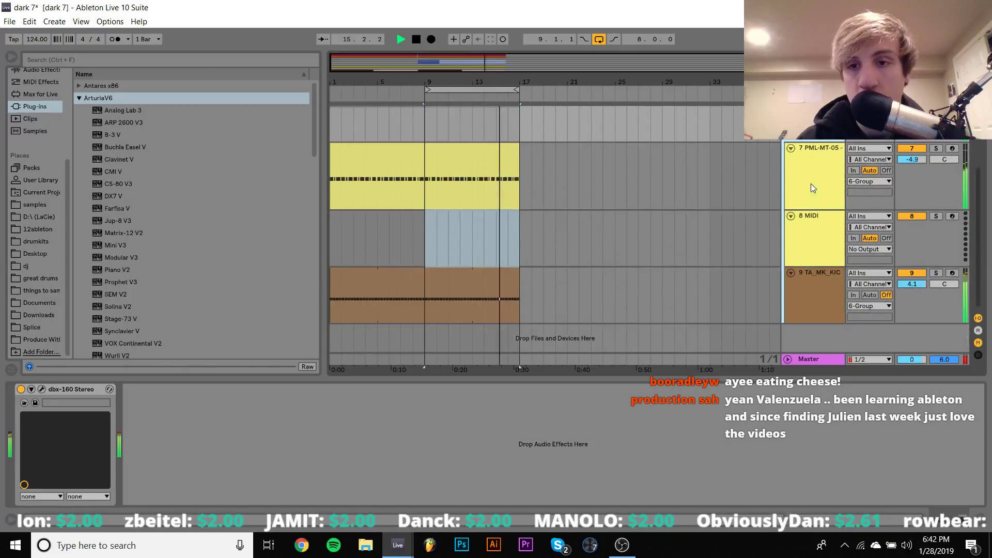
{"action": "left_click", "coordinate": [807, 306]}
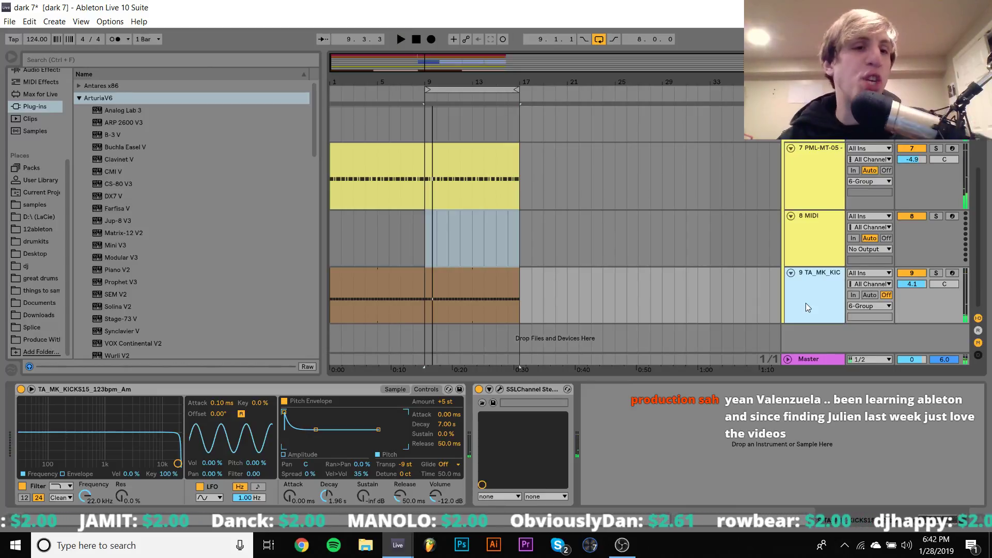
{"action": "left_click", "coordinate": [34, 205]}
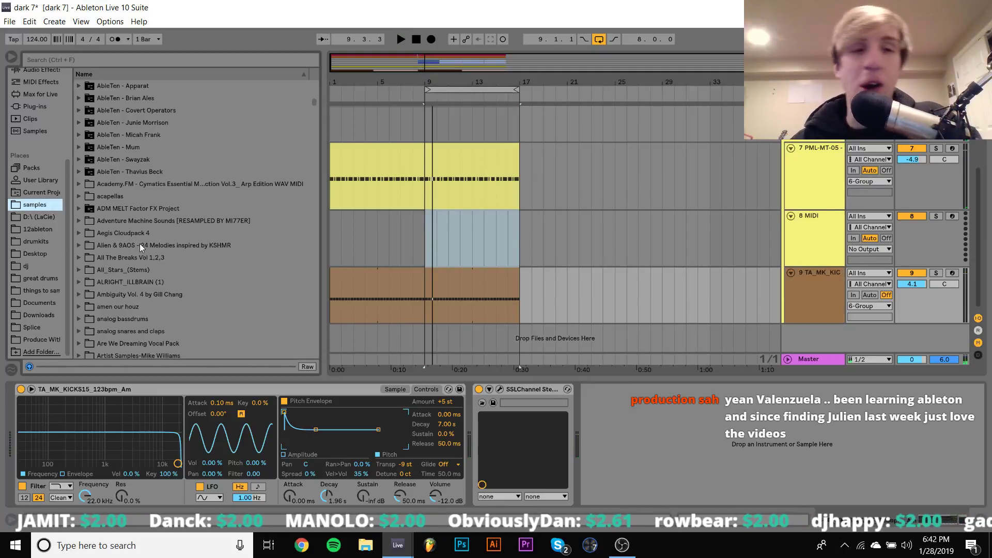
{"action": "scroll", "coordinate": [151, 254], "scroll_direction": "down", "scroll_amount": 1}
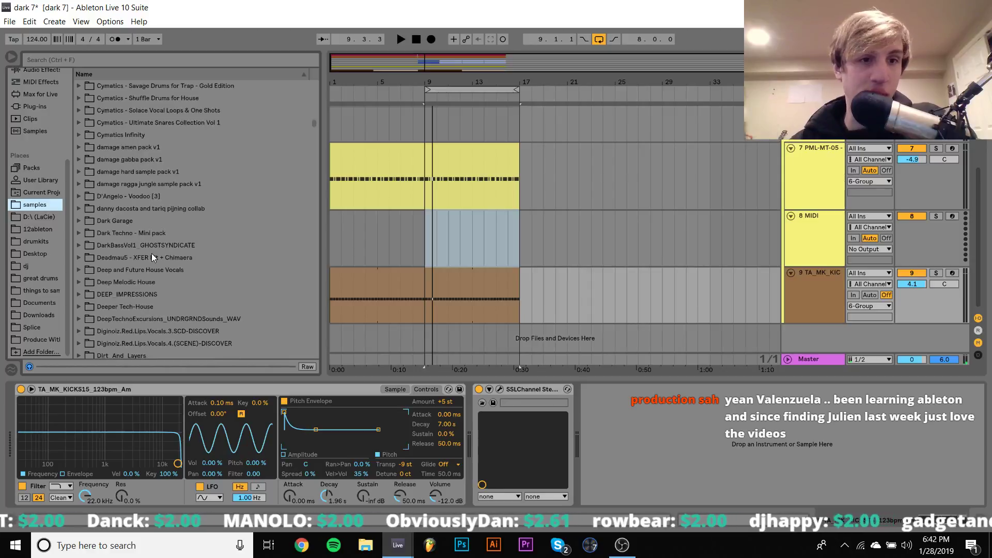
{"action": "left_click", "coordinate": [151, 257]}
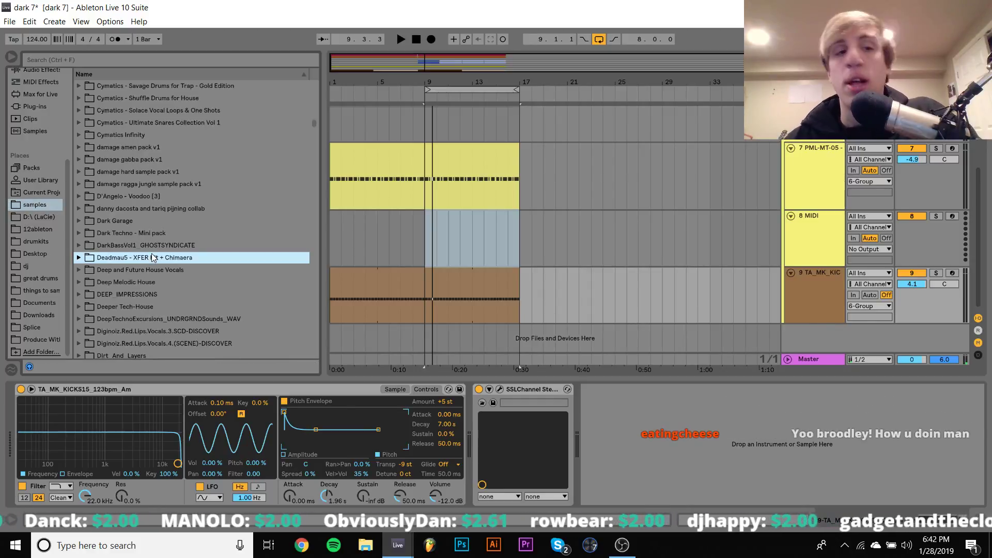
Step: Expand the Deadmau5 pack down to the Deadmau5 - Chimaera folder inside Splice Sounds - Deadmau5 Chimaera
{"action": "key", "text": "Right"}
{"action": "key", "text": "Right"}
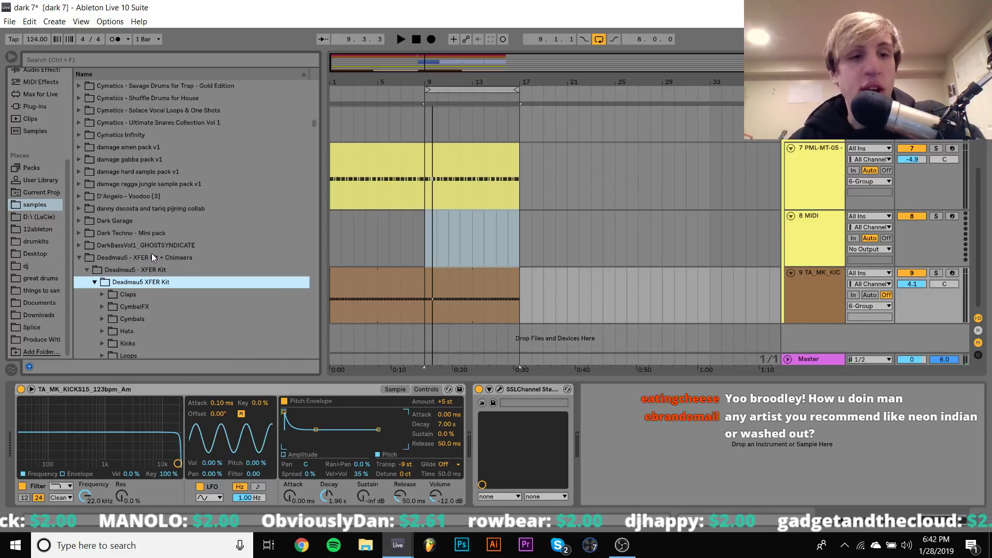
{"action": "key", "text": "Down"}
{"action": "key", "text": "Right"}
{"action": "key", "text": "Down"}
{"action": "key", "text": "Right"}
{"action": "key", "text": "Down"}
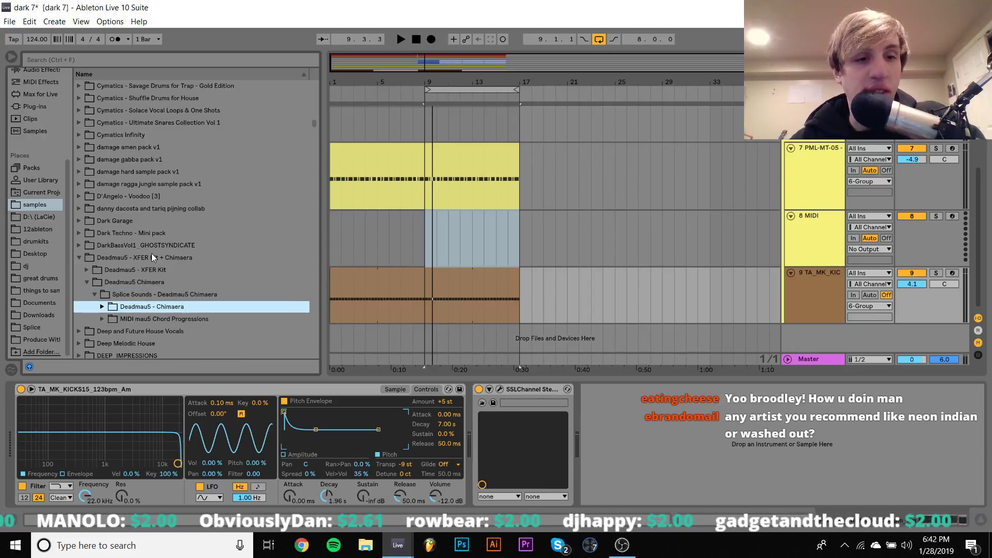
{"action": "key", "text": "Right"}
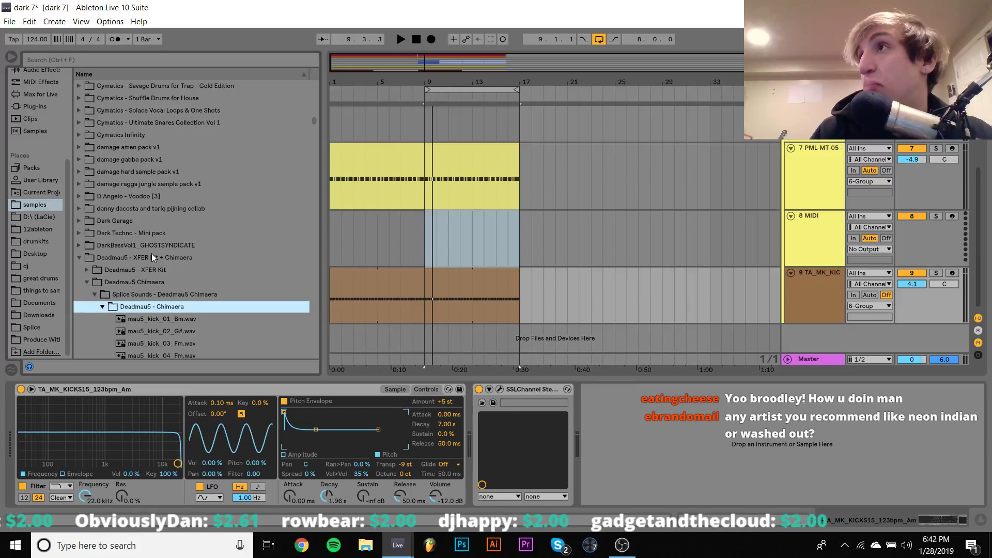
Step: Audition the mau5_kick samples one after another from mau5_kick_01_Bm.wav, and collapse the Deadmau5 - Chimaera folder
{"action": "key", "text": "Down"}
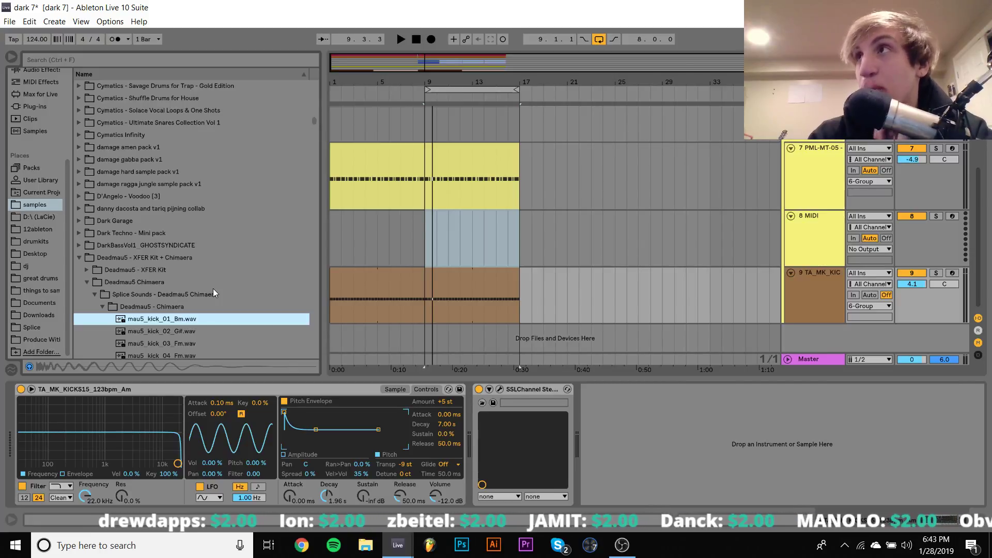
{"action": "scroll", "coordinate": [214, 289], "scroll_direction": "down", "scroll_amount": 2}
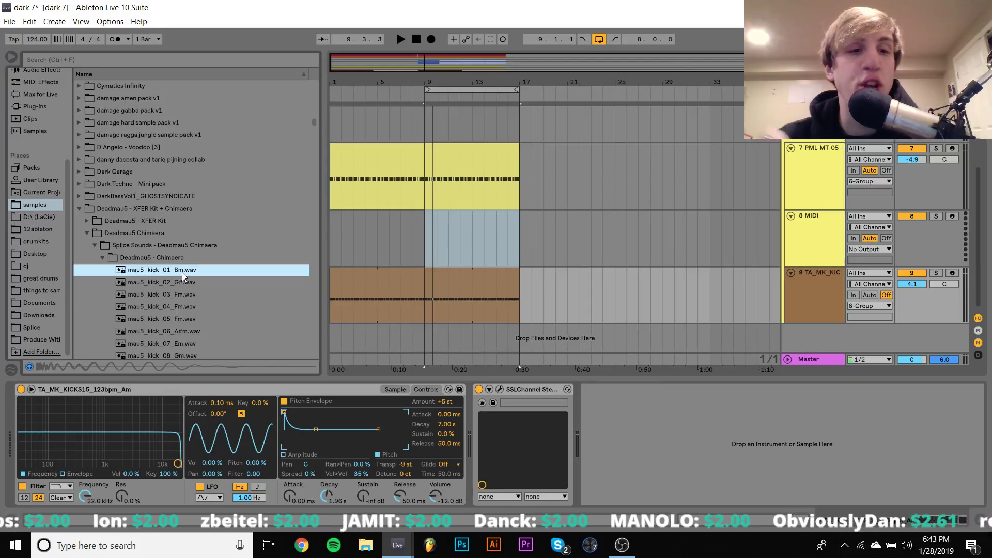
{"action": "key", "text": "Down"}
{"action": "key", "text": "Down"}
{"action": "key", "text": "Down"}
{"action": "key", "text": "Down"}
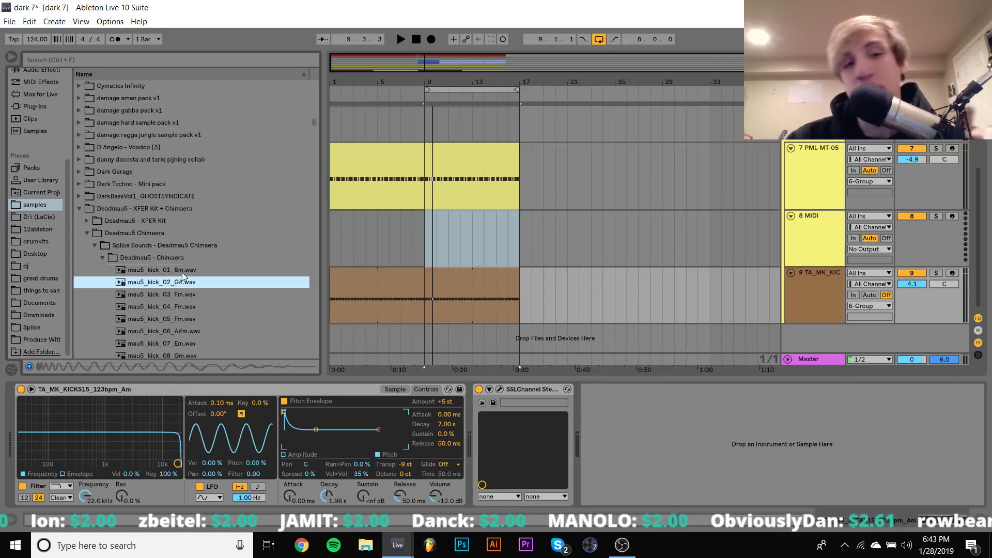
{"action": "key", "text": "Down"}
{"action": "key", "text": "Down"}
{"action": "key", "text": "Down"}
{"action": "key", "text": "Down"}
{"action": "key", "text": "Down"}
{"action": "key", "text": "Down"}
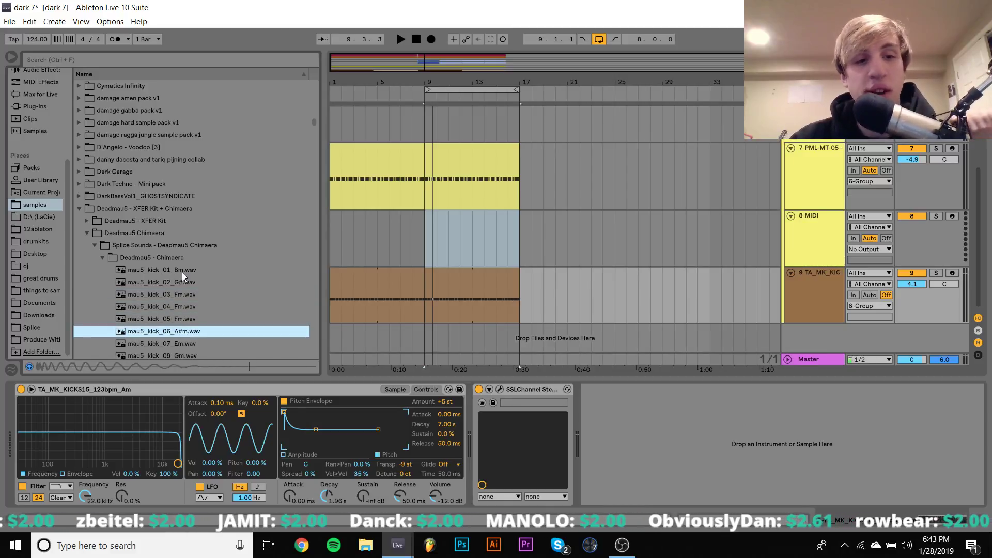
{"action": "key", "text": "Left"}
{"action": "key", "text": "Left"}
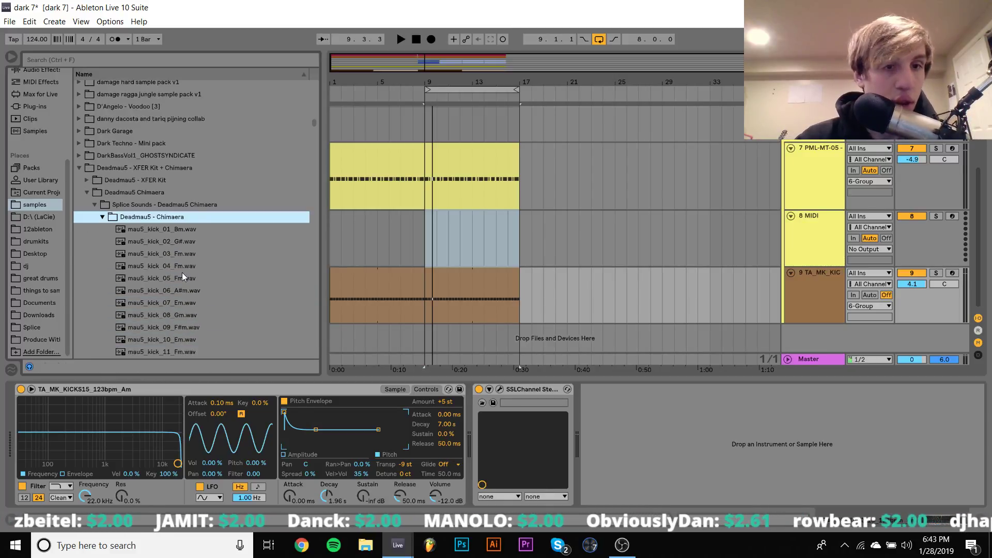
Step: Set the kick sampler's transposition to +3 st, turn off its Pitch Envelope, and audition the kick soloed
{"action": "left_click", "coordinate": [387, 390]}
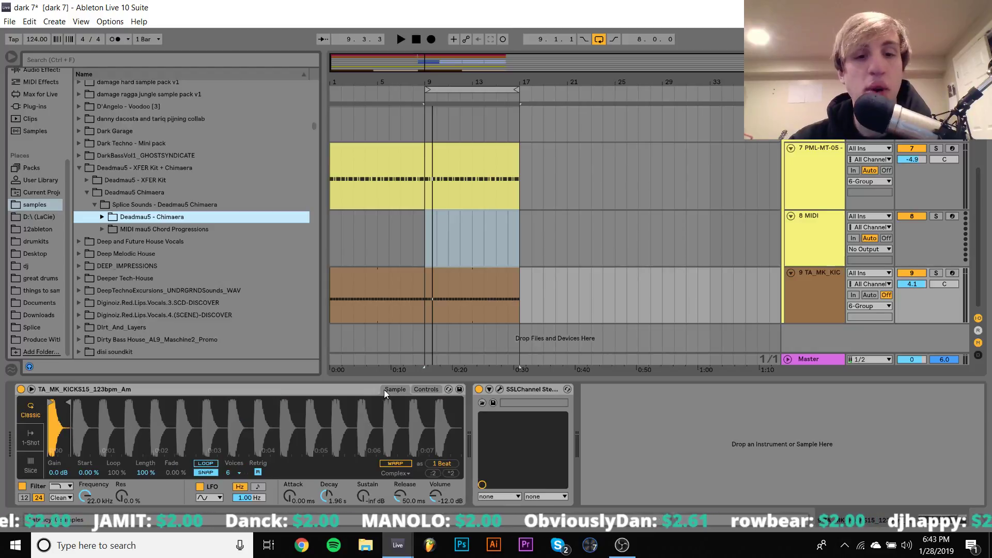
{"action": "left_click", "coordinate": [421, 389]}
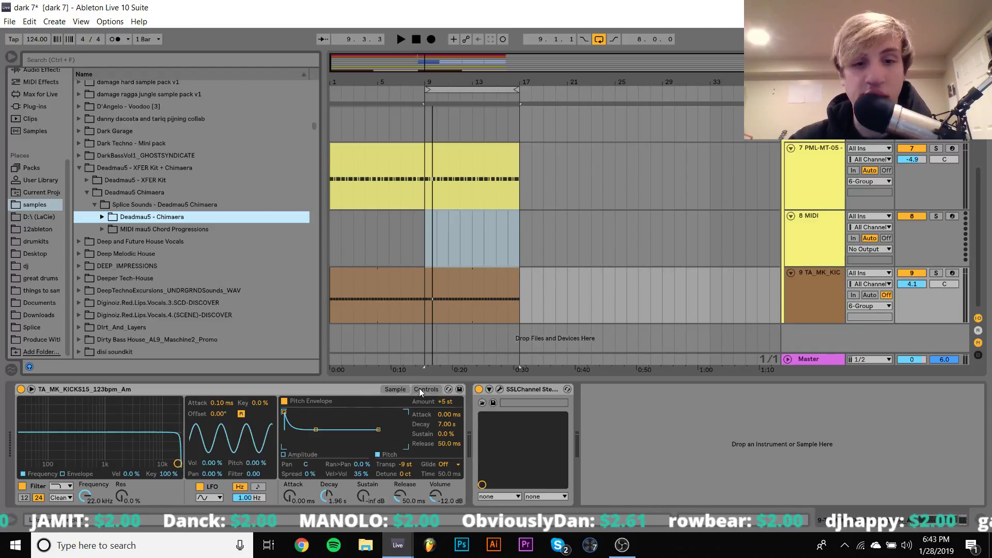
{"action": "left_click", "coordinate": [407, 465]}
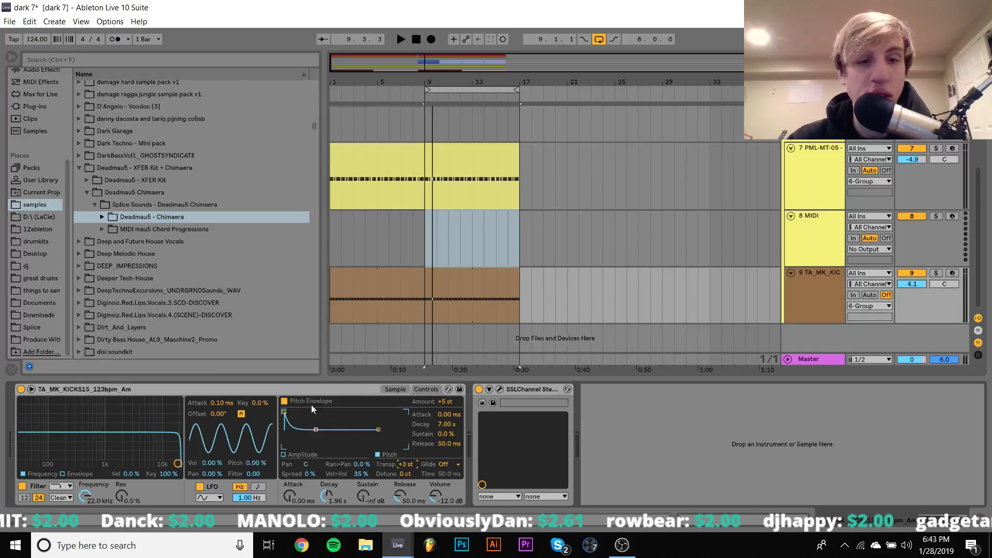
{"action": "key", "text": "space"}
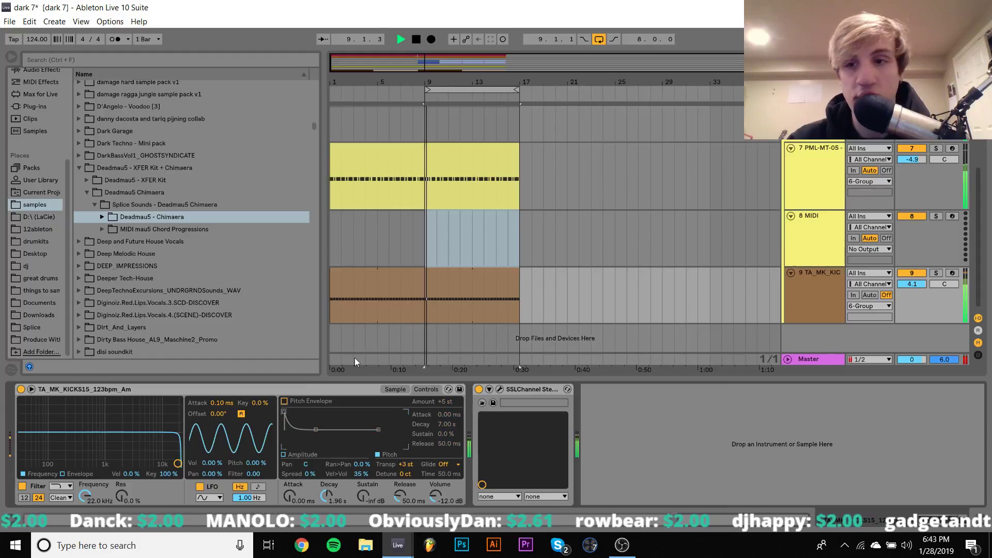
{"action": "left_click", "coordinate": [937, 273]}
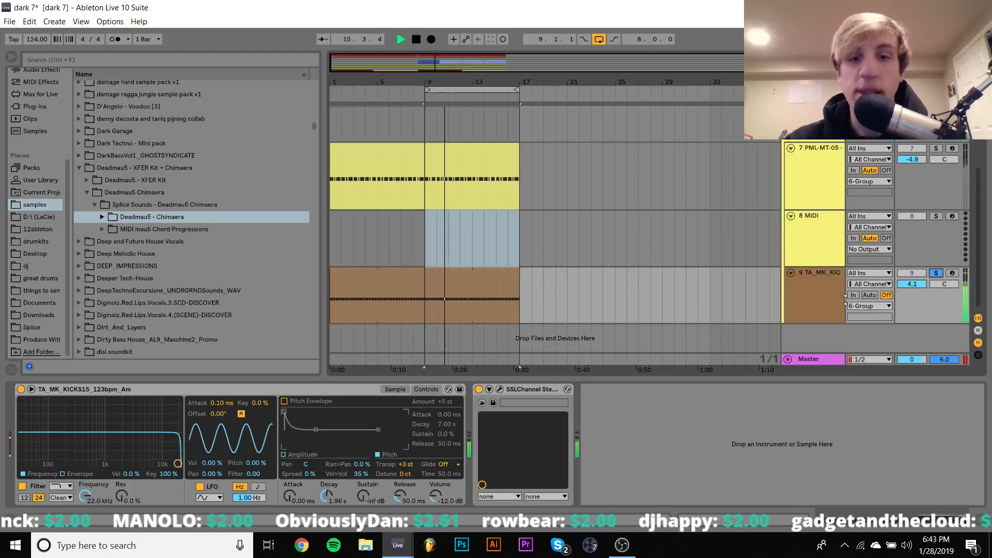
{"action": "key", "text": "space"}
Step: Clear the solos on the kick and 6 Group and lower the group's volume to -9.5 dB during playback
{"action": "scroll", "coordinate": [846, 299], "scroll_direction": "up", "scroll_amount": 2}
{"action": "left_click", "coordinate": [825, 154]}
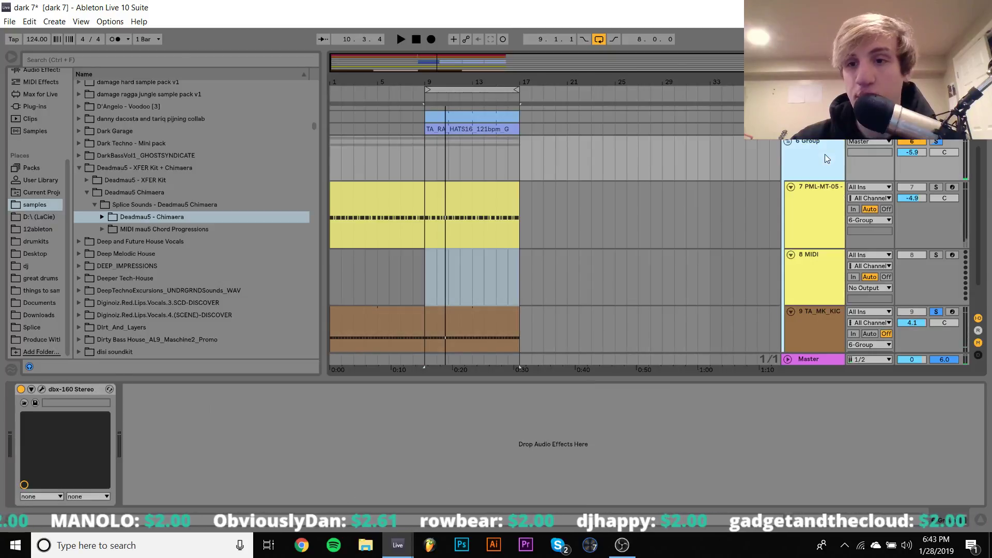
{"action": "left_click_drag", "start_coordinate": [905, 147], "coordinate": [905, 155]}
{"action": "left_click", "coordinate": [936, 142]}
{"action": "key", "text": "space"}
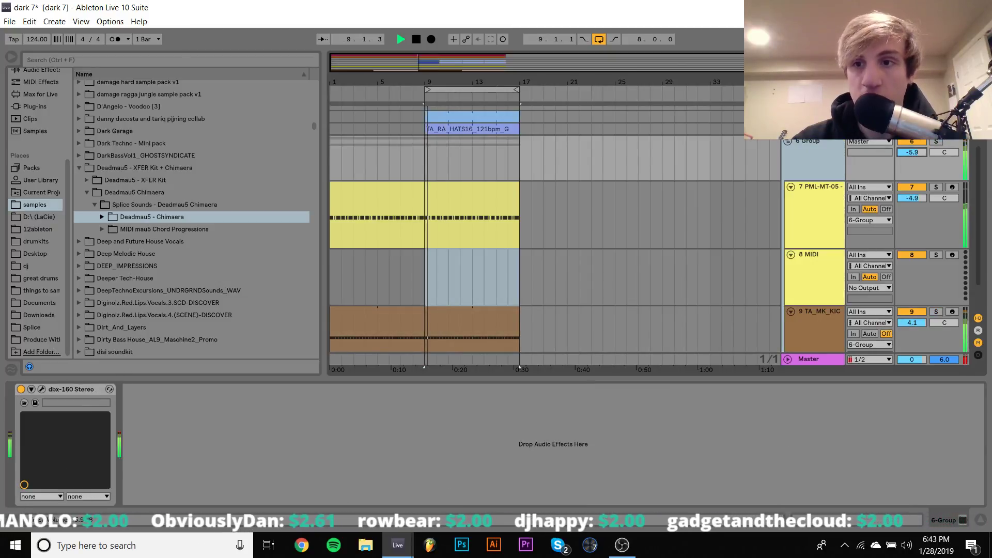
Step: Set the TA_MK_KICK track's volume to 4.0 dB while the loop plays
{"action": "left_click", "coordinate": [818, 197]}
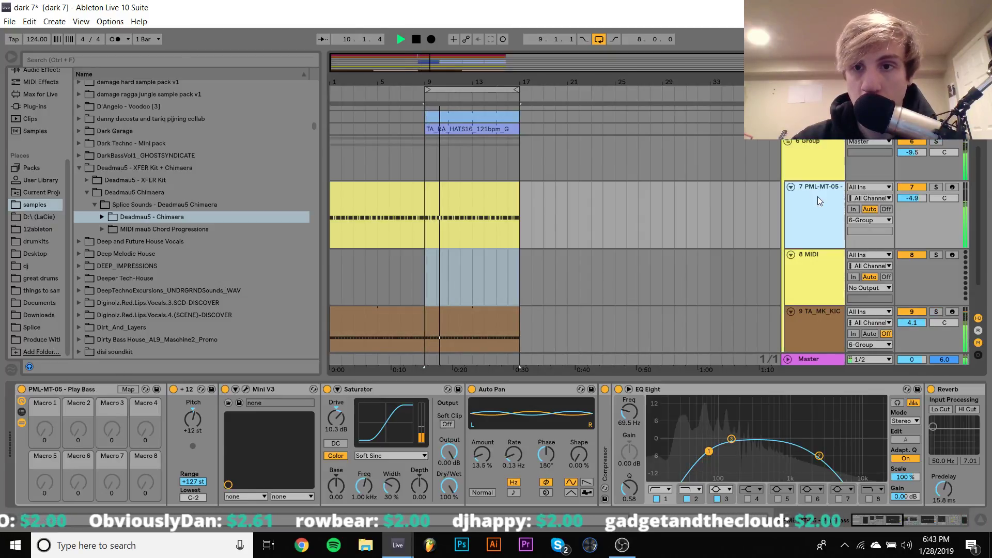
{"action": "scroll", "coordinate": [919, 324], "scroll_direction": "down", "scroll_amount": 5}
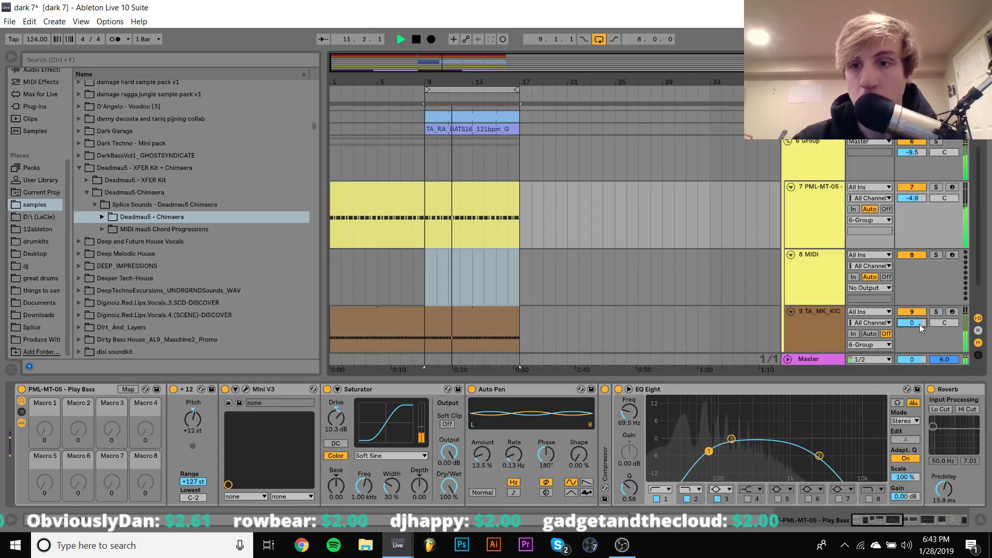
{"action": "scroll", "coordinate": [919, 324], "scroll_direction": "up", "scroll_amount": 5}
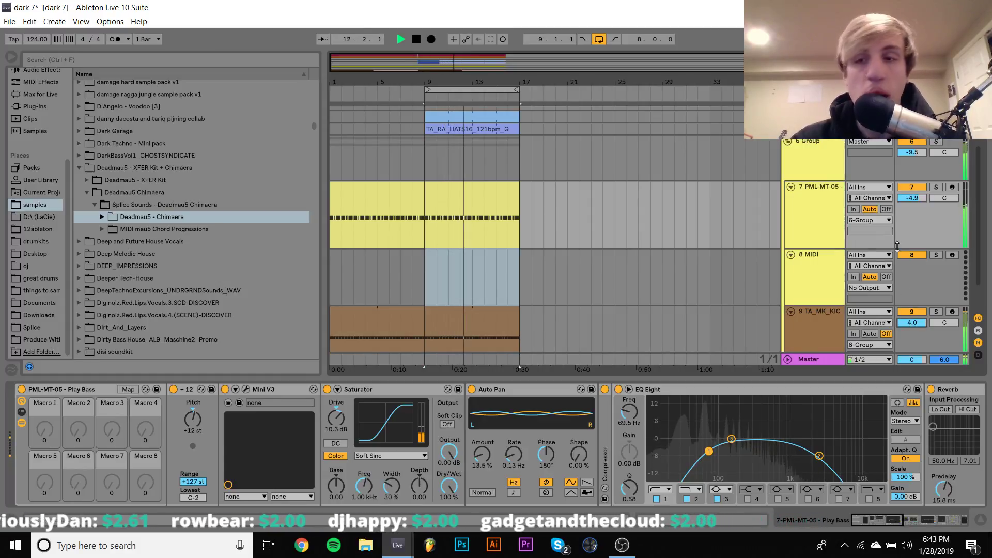
Step: Raise the 6 Group's volume to -5.2 dB and solo the group
{"action": "scroll", "coordinate": [917, 150], "scroll_direction": "up", "scroll_amount": 4}
{"action": "scroll", "coordinate": [917, 150], "scroll_direction": "up", "scroll_amount": 1}
{"action": "left_click", "coordinate": [937, 141]}
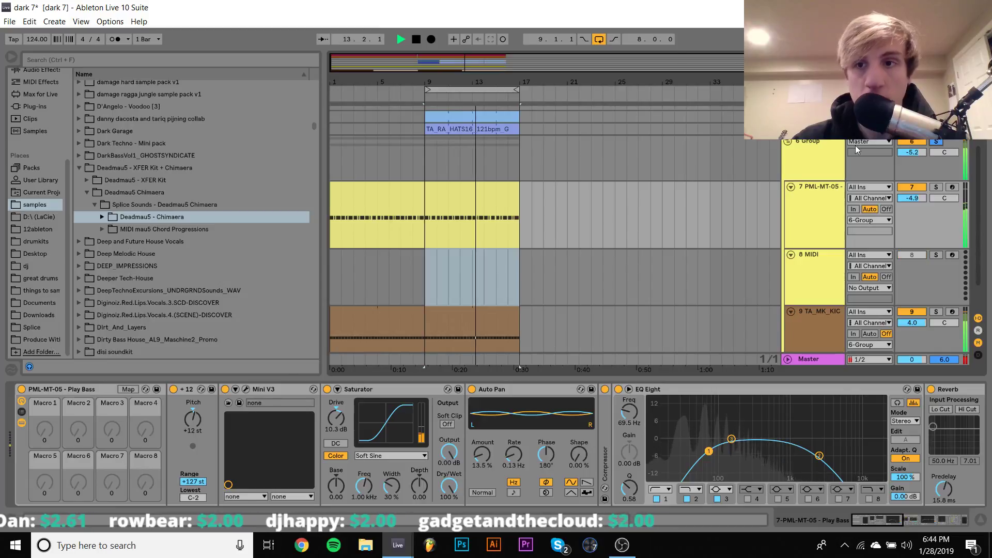
Step: Select the 6 Group, stop playback, and collapse the ArturiaV6 folder among the plug-ins
{"action": "left_click", "coordinate": [833, 146]}
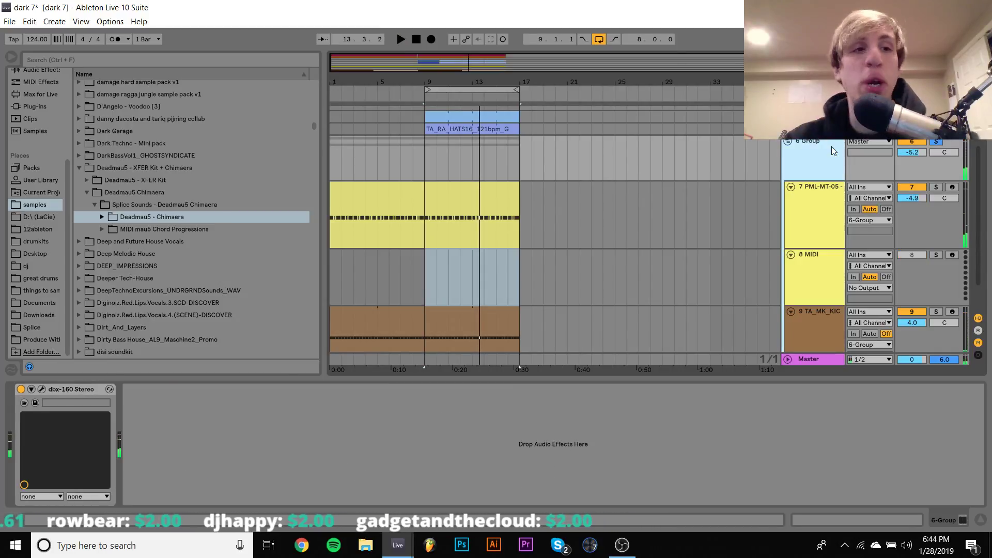
{"action": "left_click", "coordinate": [25, 107]}
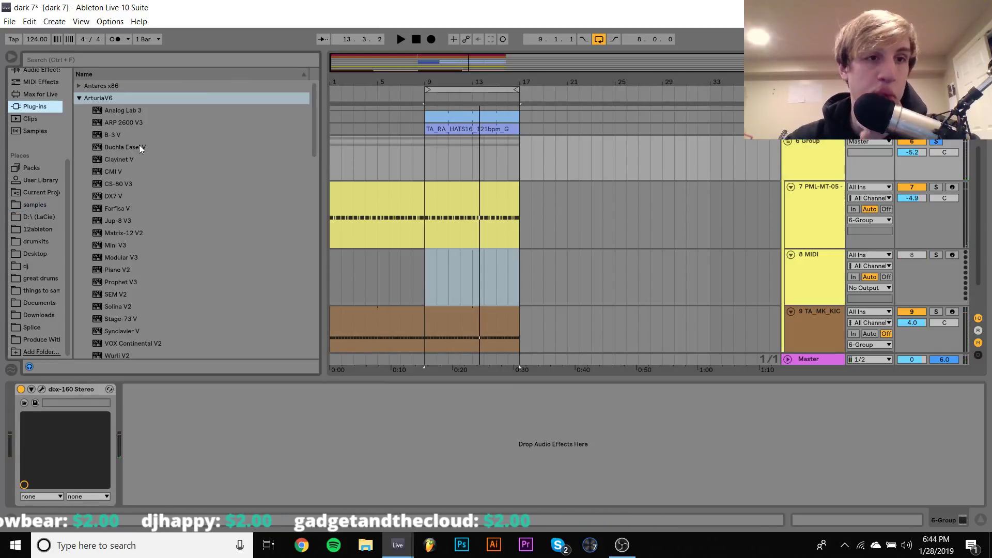
{"action": "left_click", "coordinate": [78, 98]}
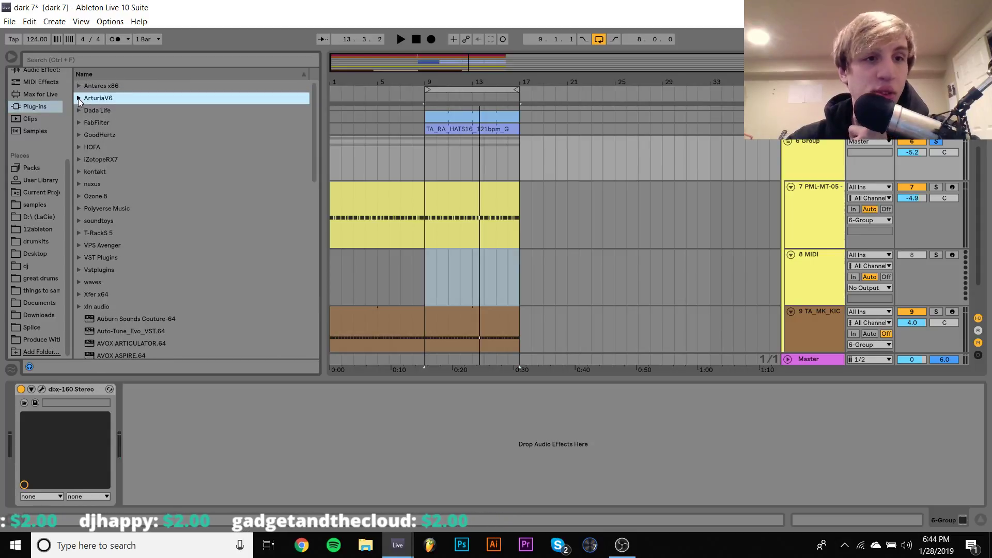
Step: Transpose all notes in the PML-MT-05 bass clip at bar 9 up five semitones to F1
{"action": "left_click", "coordinate": [479, 311]}
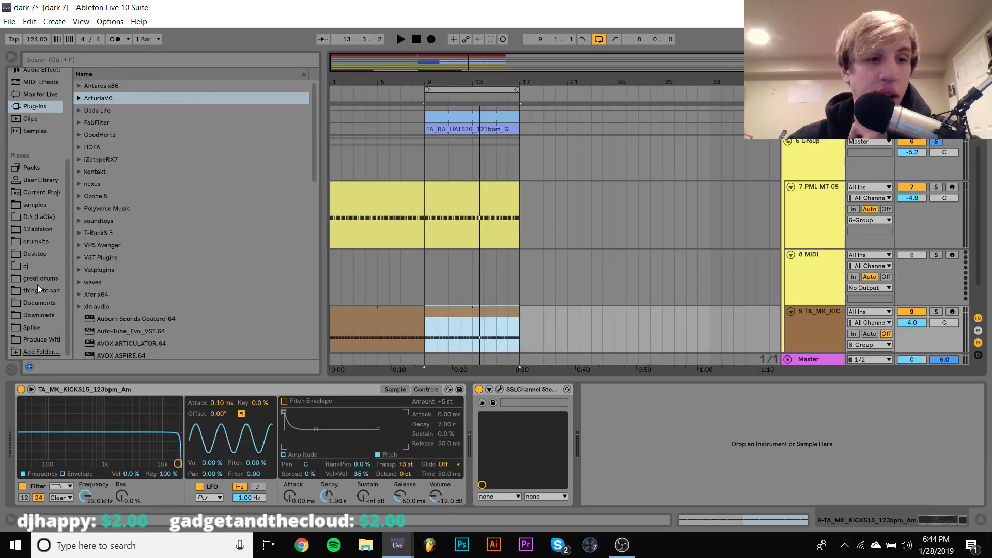
{"action": "scroll", "coordinate": [500, 196], "scroll_direction": "up", "scroll_amount": 4}
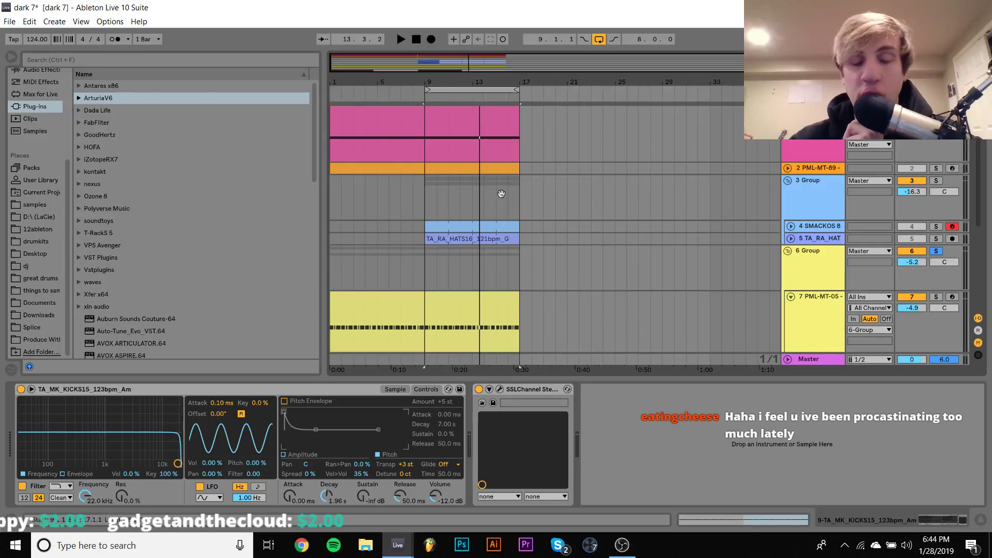
{"action": "scroll", "coordinate": [497, 223], "scroll_direction": "down", "scroll_amount": 1}
{"action": "double_click", "coordinate": [476, 274]}
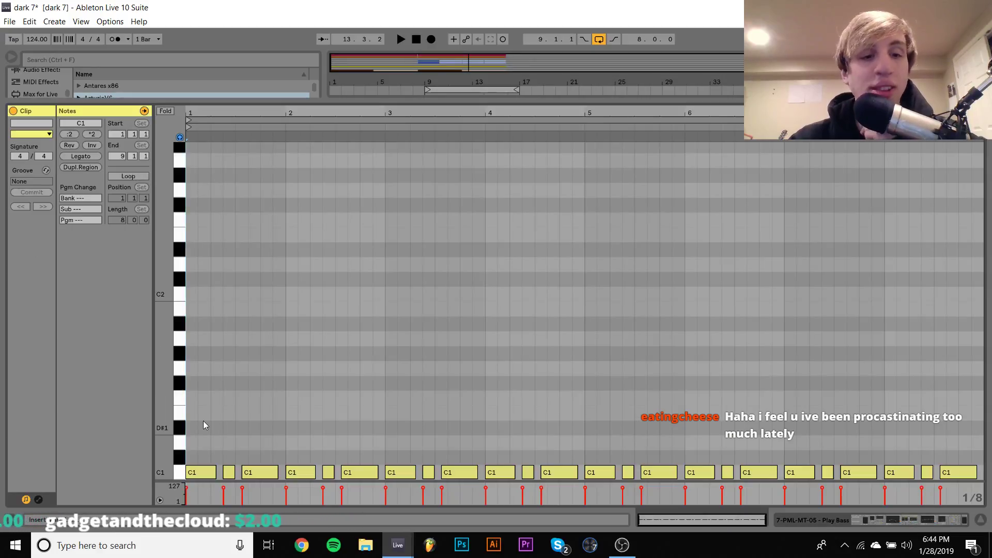
{"action": "key", "text": "ctrl+a"}
{"action": "key", "text": "Up"}
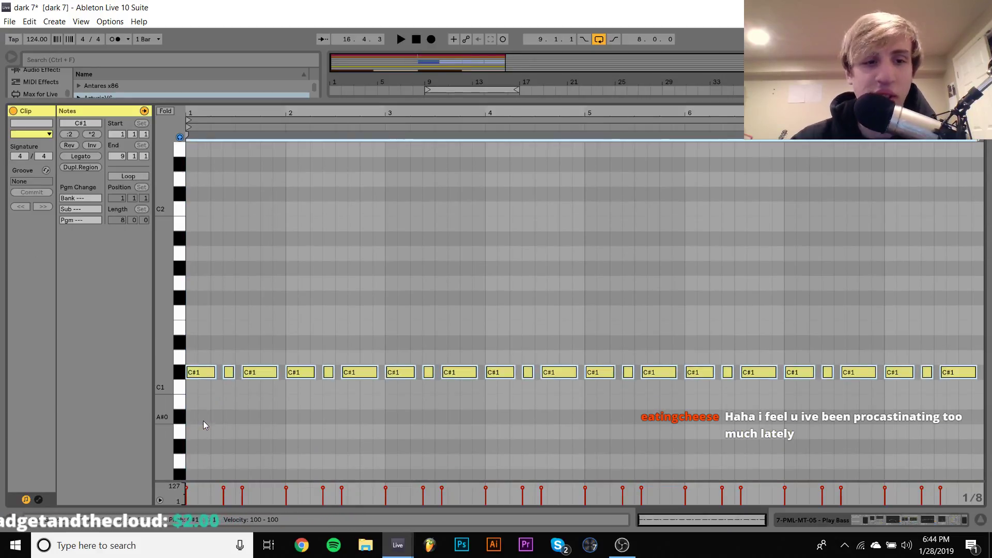
{"action": "key", "text": "Up"}
{"action": "key", "text": "Up"}
{"action": "key", "text": "Up"}
{"action": "key", "text": "Up"}
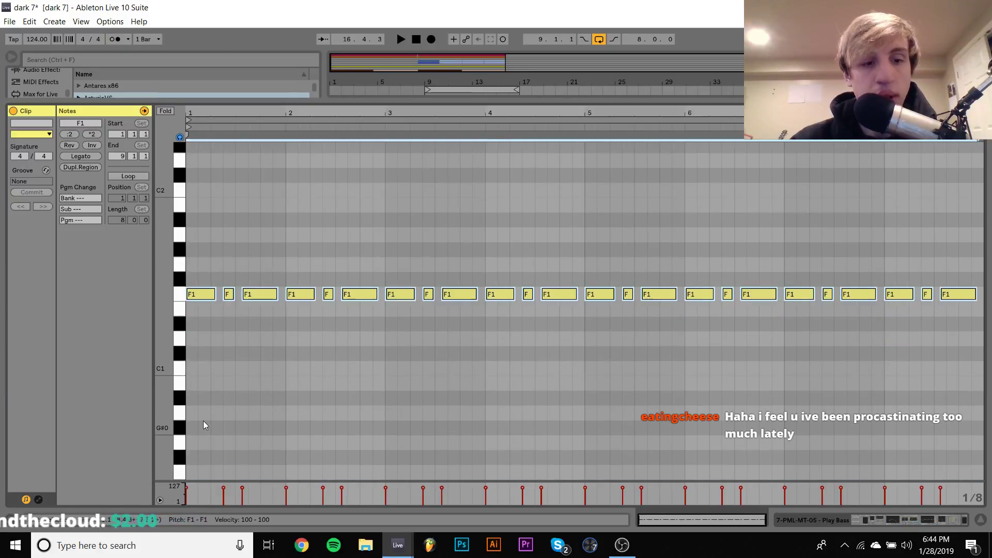
Step: Return to the bass track's devices and copy the transposed bass clip over the first eight bars
{"action": "left_click", "coordinate": [873, 522]}
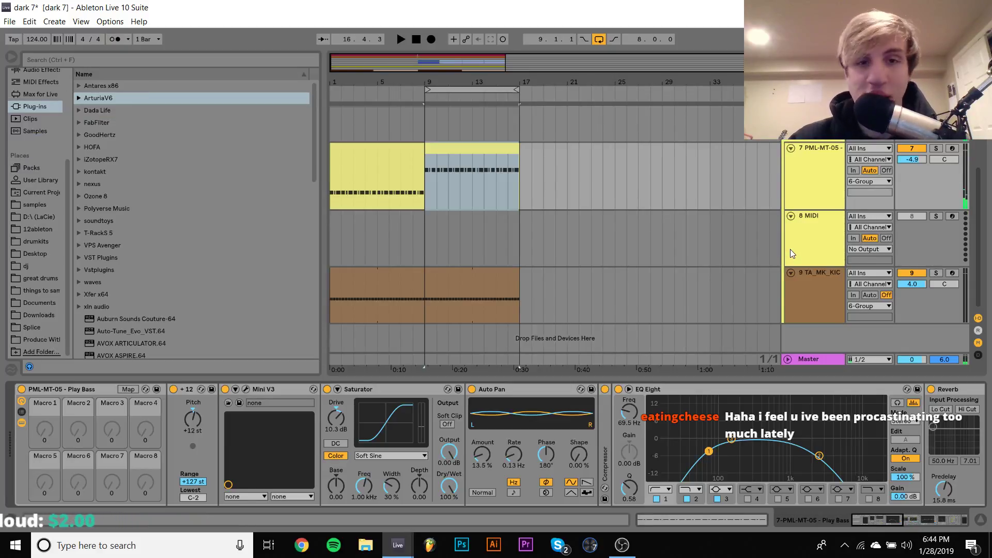
{"action": "scroll", "coordinate": [790, 250], "scroll_direction": "up", "scroll_amount": 3}
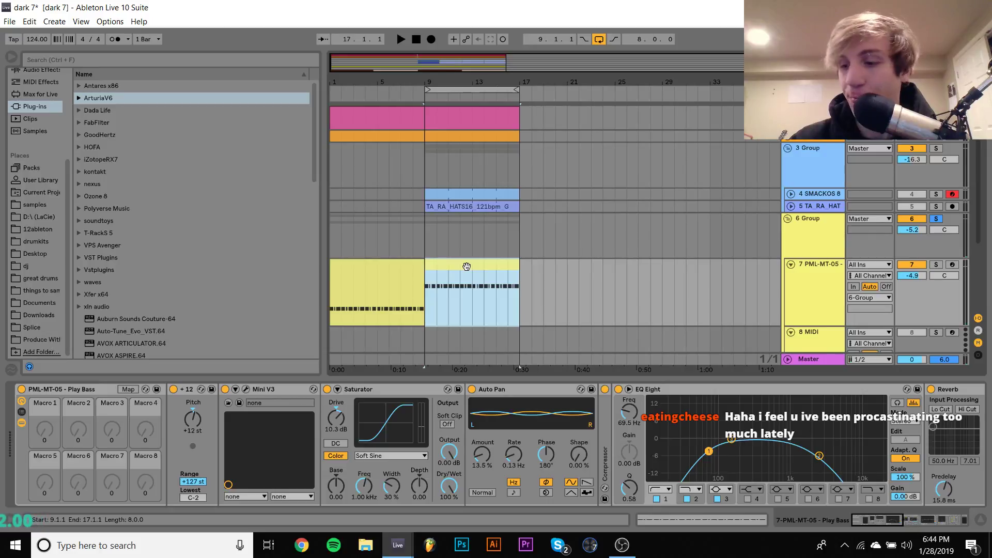
{"action": "left_click_drag", "start_coordinate": [465, 266], "coordinate": [360, 266]}
{"action": "scroll", "coordinate": [360, 266], "scroll_direction": "up", "scroll_amount": 1}
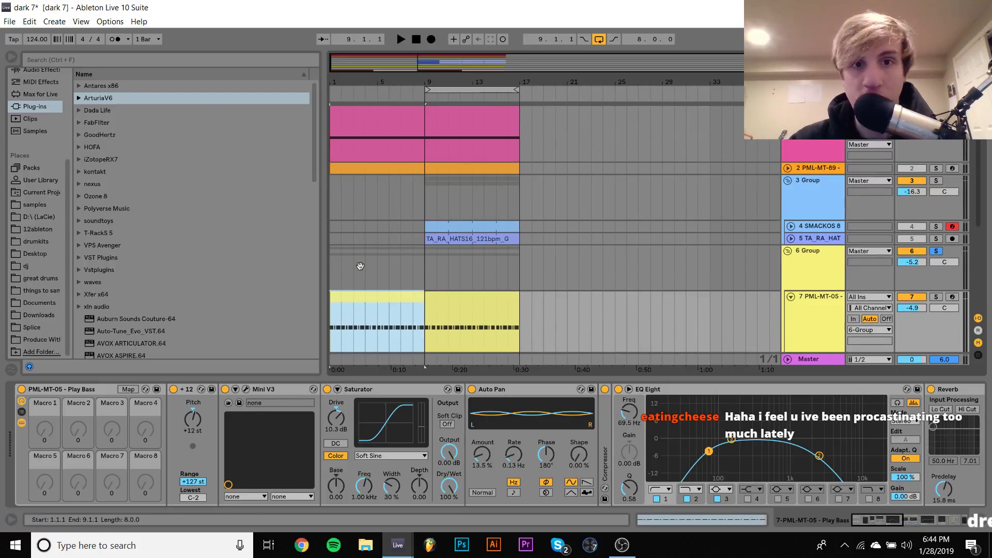
Step: Transpose all notes in the first PML-MT-89 clip up five semitones and return to the track's devices
{"action": "double_click", "coordinate": [398, 168]}
{"action": "key", "text": "Up"}
{"action": "key", "text": "Up"}
{"action": "key", "text": "Up"}
{"action": "key", "text": "Up"}
{"action": "key", "text": "Up"}
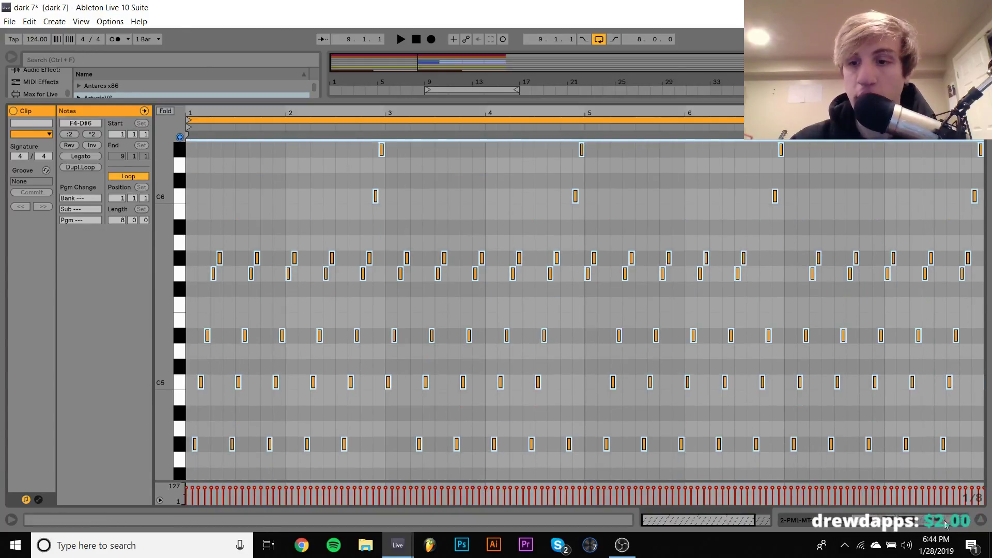
{"action": "left_click", "coordinate": [946, 524]}
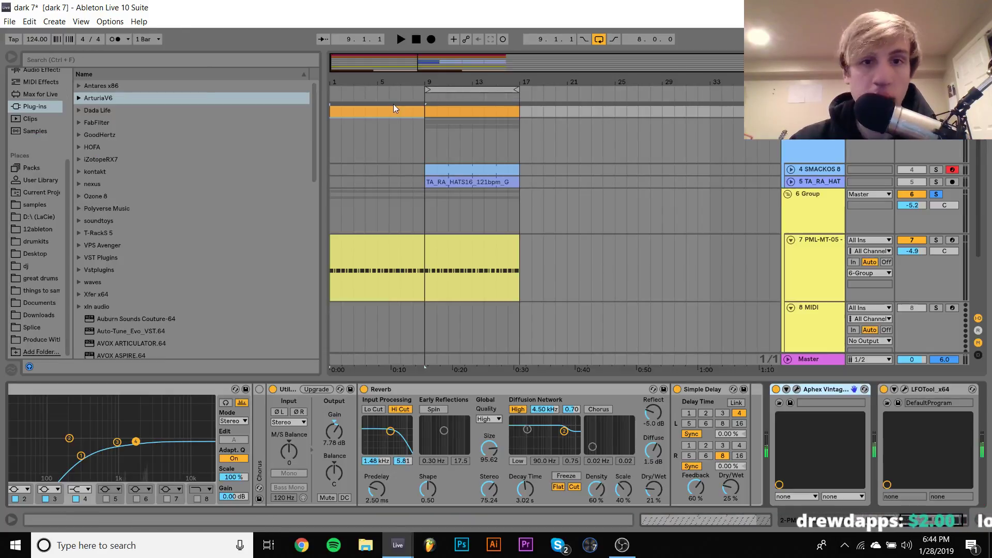
Step: Duplicate the PML-MT-89 and Granulator clips over bars 9 to 17, with the Granulator note transposed to C5
{"action": "left_click", "coordinate": [393, 113]}
{"action": "scroll", "coordinate": [394, 114], "scroll_direction": "up", "scroll_amount": 2}
{"action": "key", "text": "ctrl+d"}
{"action": "double_click", "coordinate": [394, 113]}
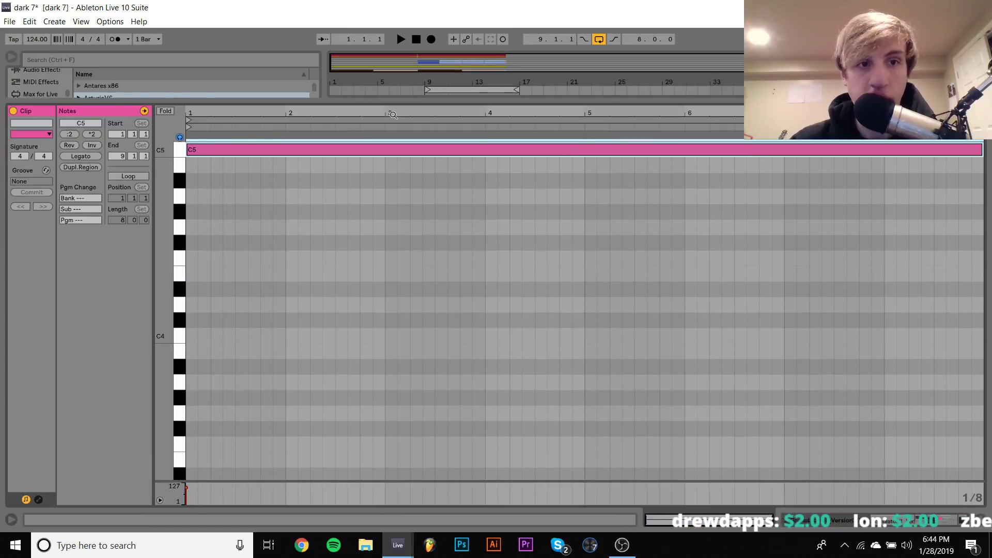
{"action": "key", "text": "shift+Tab"}
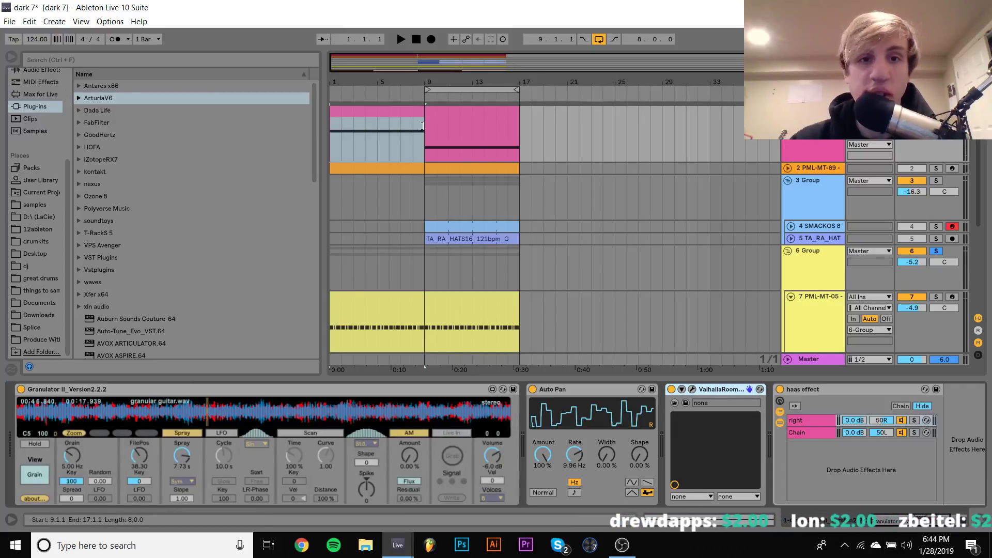
Step: Play the arrangement from bar 1 and take the 6 Group out of solo
{"action": "left_click", "coordinate": [396, 113]}
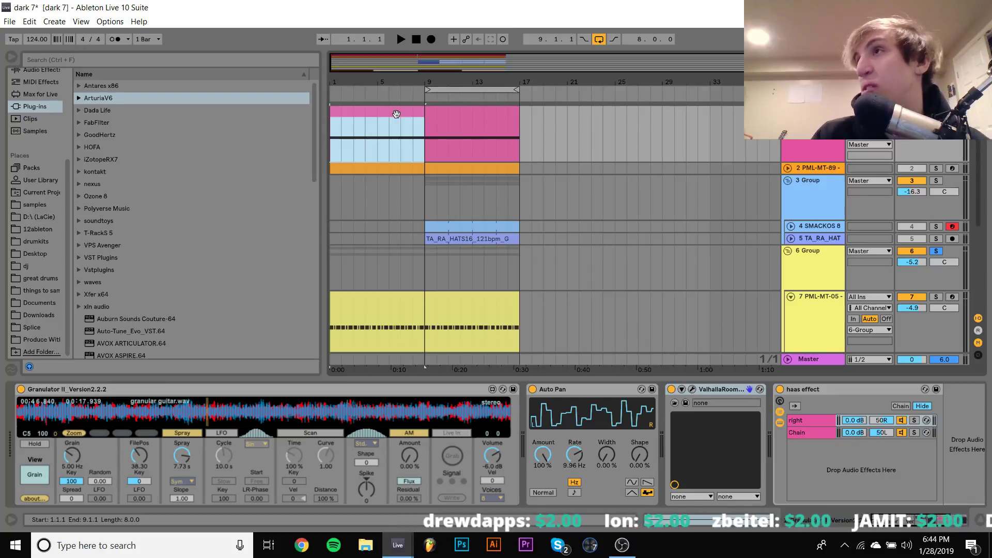
{"action": "key", "text": "space"}
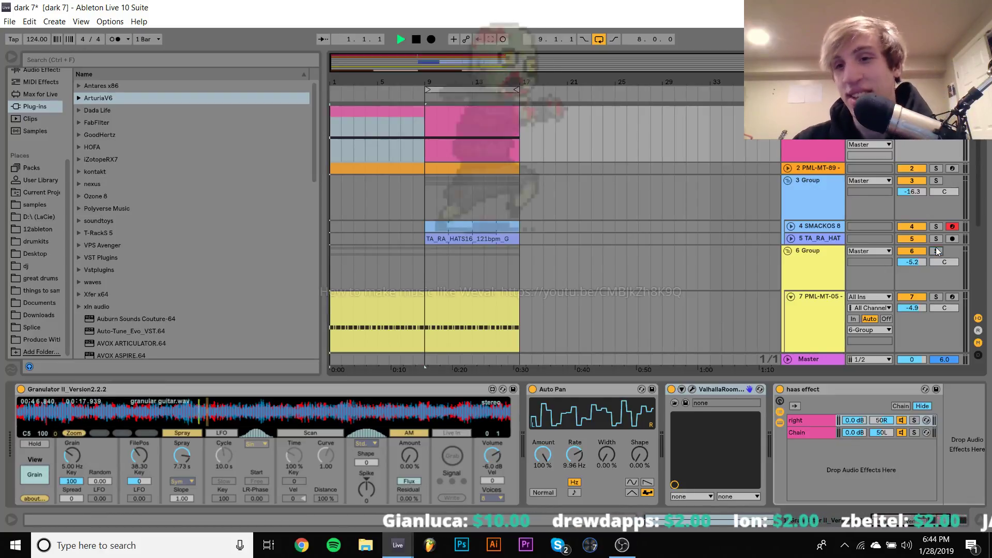
{"action": "left_click", "coordinate": [936, 250]}
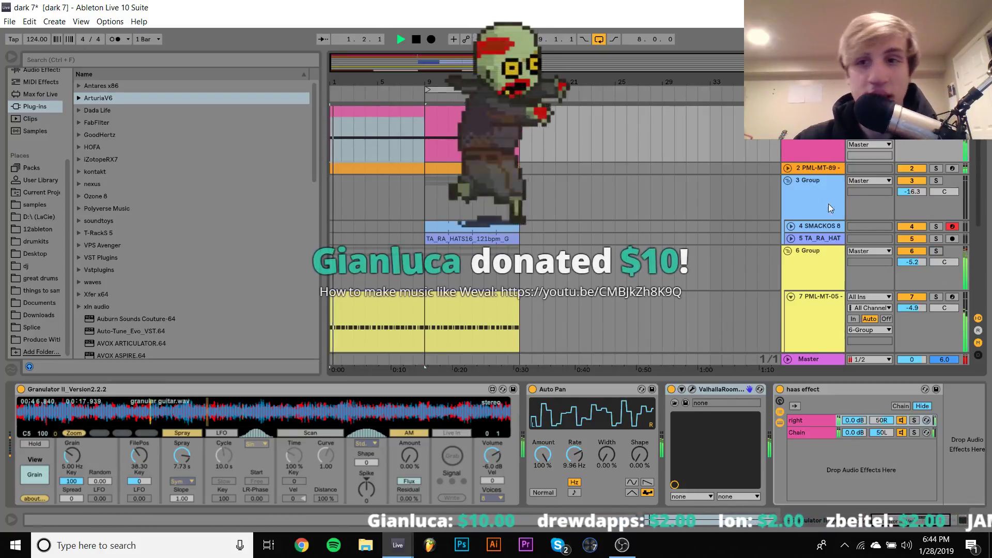
Step: Switch to OBS to check the stream, and return to Ableton Live
{"action": "left_click", "coordinate": [629, 551]}
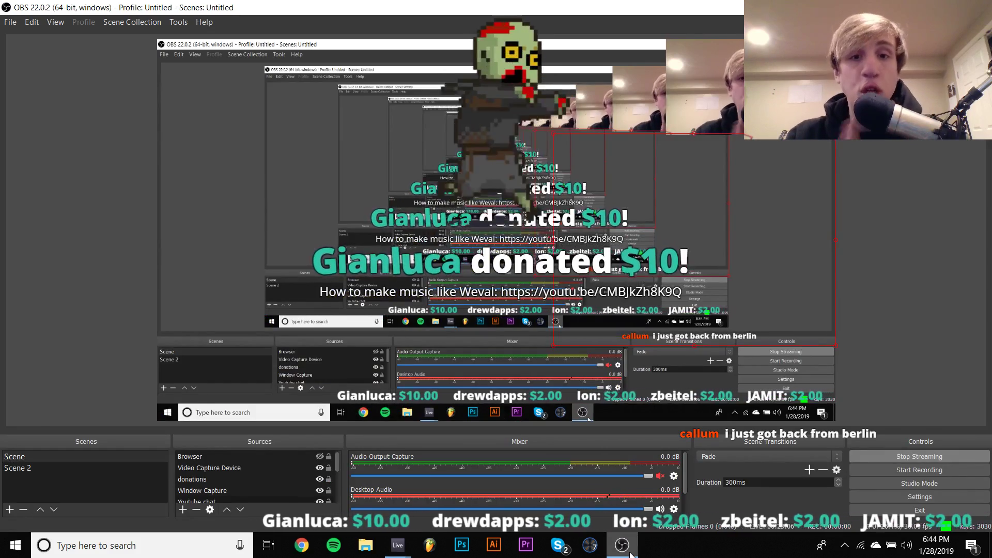
{"action": "left_click", "coordinate": [629, 551]}
{"action": "left_click", "coordinate": [629, 551]}
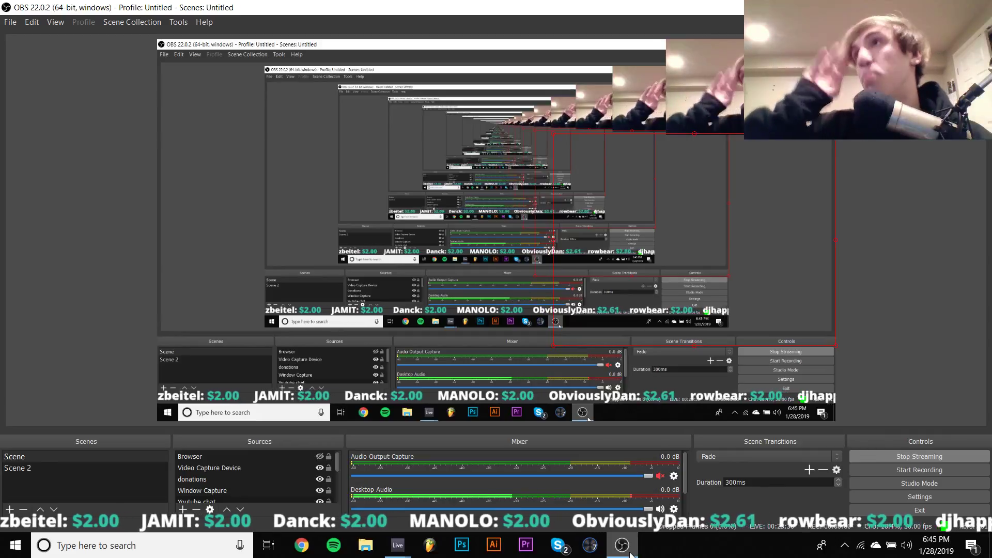
{"action": "left_click", "coordinate": [398, 545]}
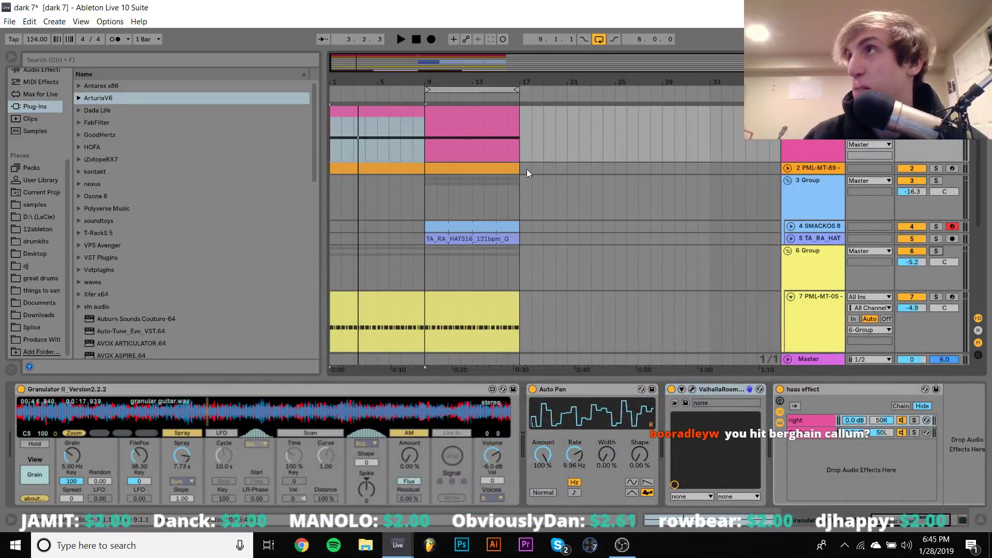
Step: Select the first Granulator clip and listen to the arrangement from bar 1
{"action": "left_click", "coordinate": [380, 110]}
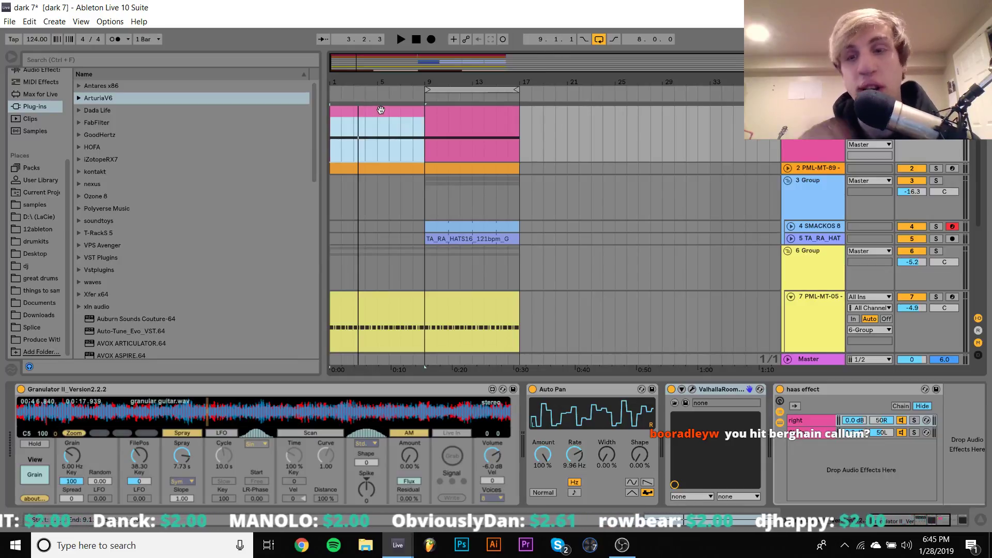
{"action": "key", "text": "u"}
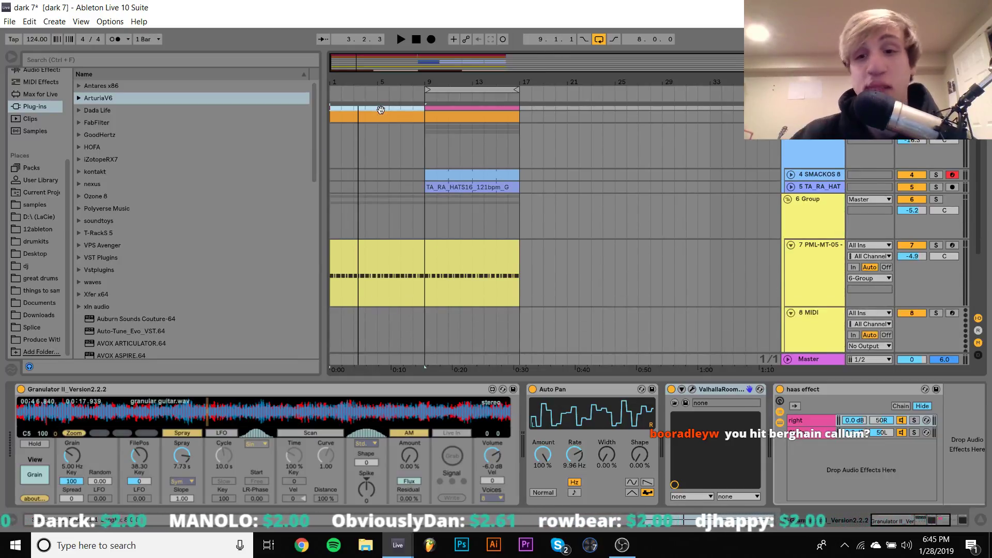
{"action": "key", "text": "space"}
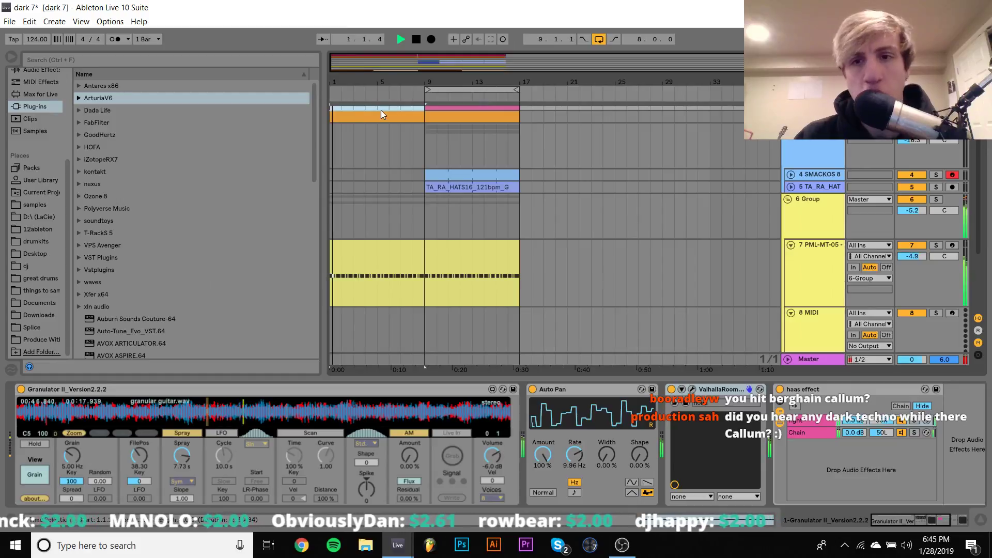
Step: Set the TA_MK_KICKS15 Simpler's transpose to -4 st and its decay to 60.0 s
{"action": "scroll", "coordinate": [381, 110], "scroll_direction": "down", "scroll_amount": 3}
{"action": "left_click", "coordinate": [403, 275]}
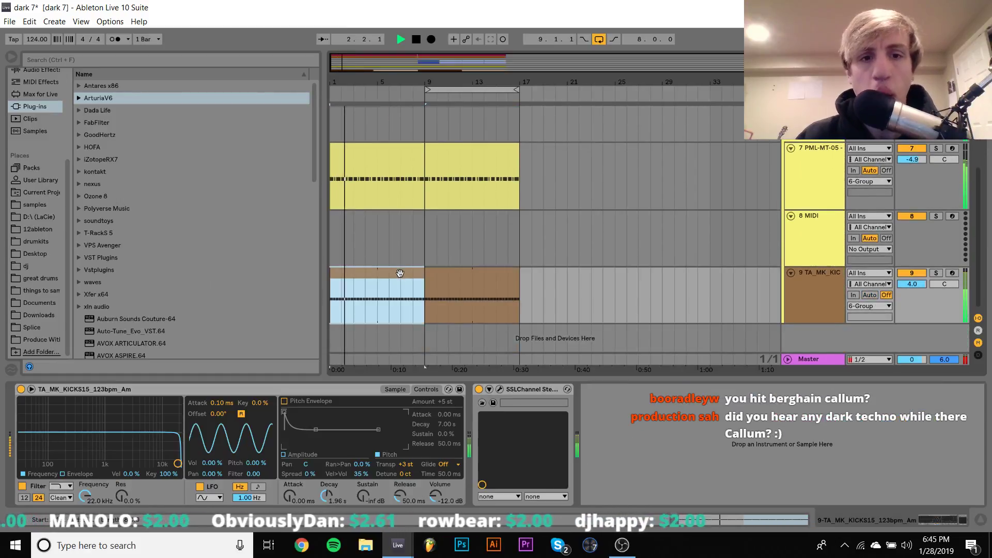
{"action": "left_click", "coordinate": [406, 465]}
{"action": "key", "text": "space"}
{"action": "key", "text": "Down"}
{"action": "key", "text": "Down"}
{"action": "key", "text": "Down"}
{"action": "key", "text": "Down"}
{"action": "key", "text": "Down"}
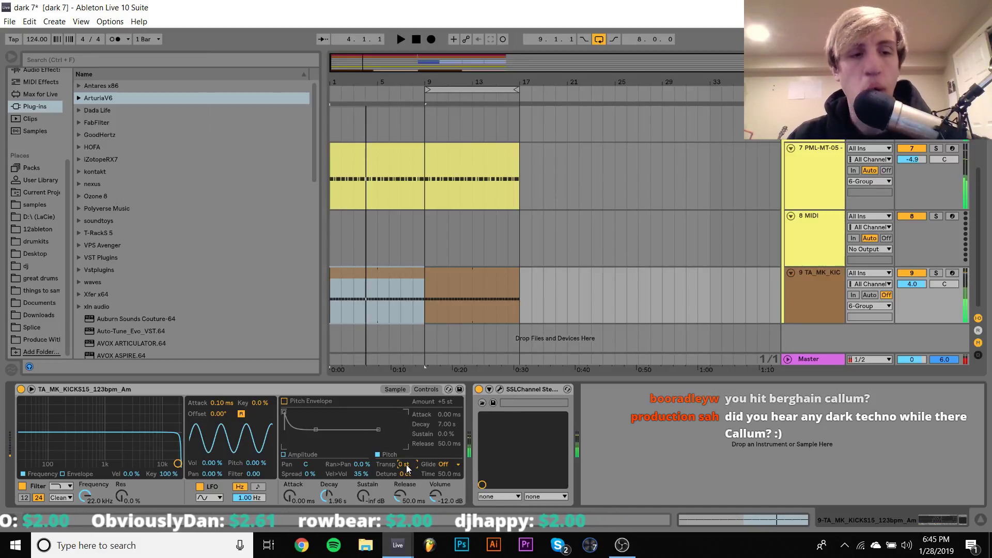
{"action": "key", "text": "Down"}
{"action": "key", "text": "Down"}
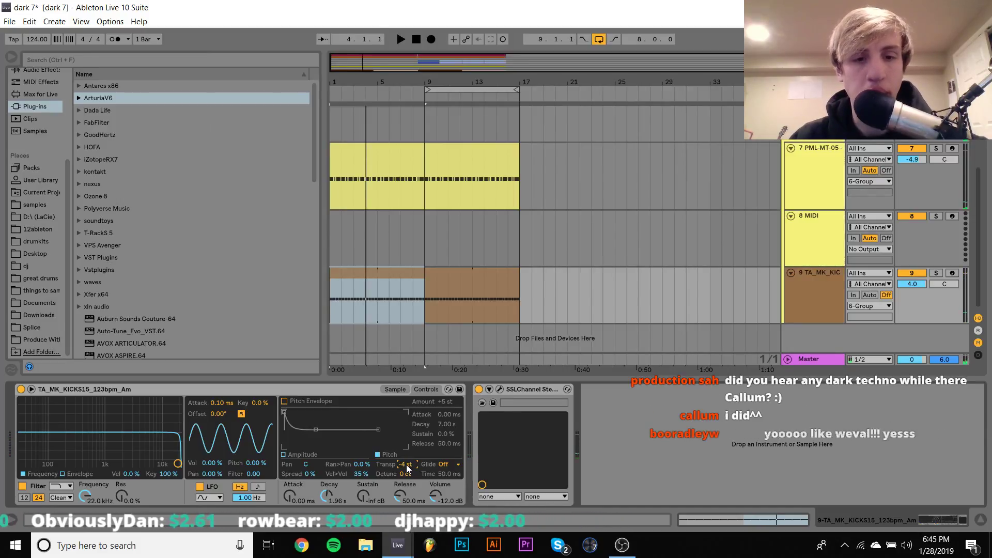
{"action": "key", "text": "space"}
{"action": "left_click_drag", "start_coordinate": [328, 497], "coordinate": [326, 455]}
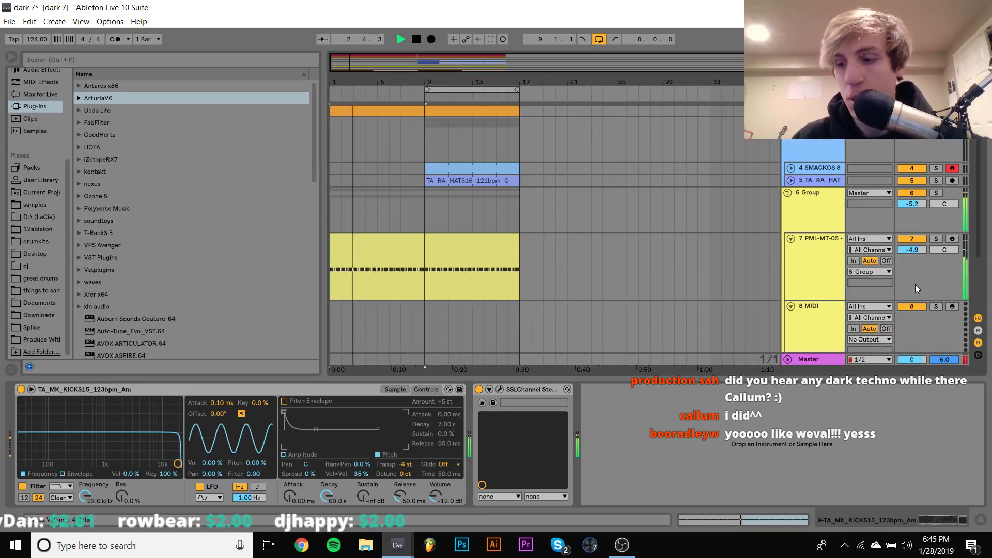
Step: Solo the 6 Group, set its volume to -4.8 dB, and restart playback with the group selected
{"action": "scroll", "coordinate": [916, 284], "scroll_direction": "up", "scroll_amount": 5}
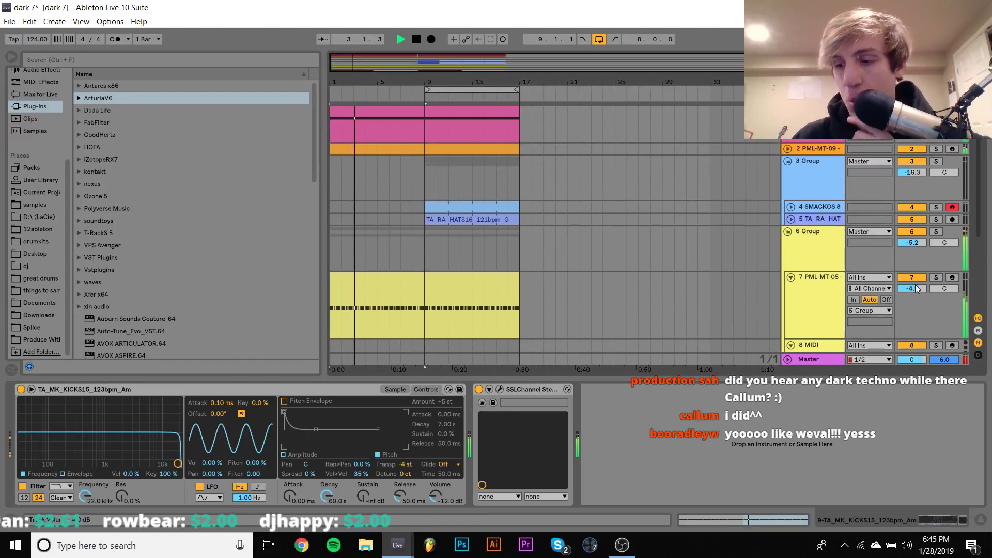
{"action": "left_click", "coordinate": [937, 231]}
{"action": "left_click_drag", "start_coordinate": [914, 243], "coordinate": [914, 246]}
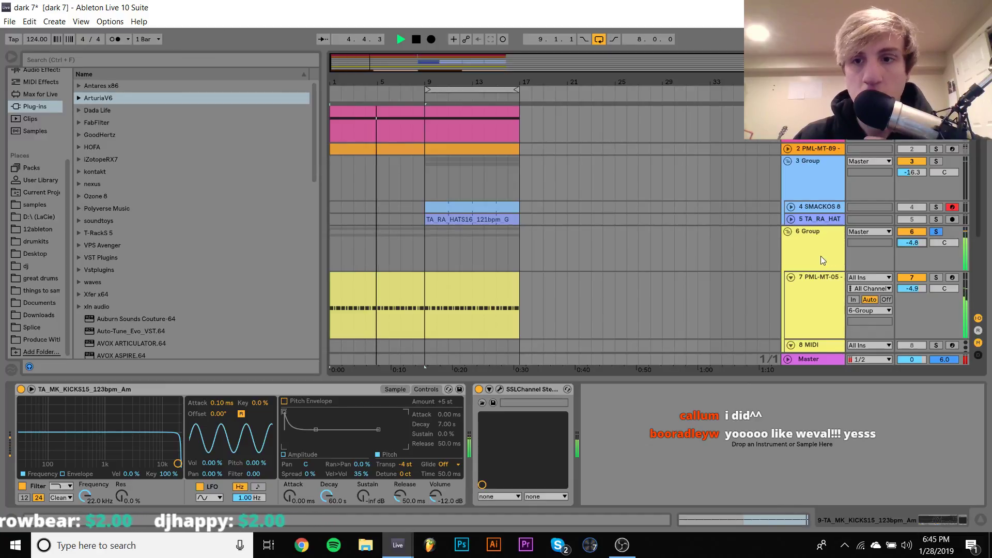
{"action": "left_click", "coordinate": [823, 260]}
{"action": "key", "text": "space"}
{"action": "key", "text": "space"}
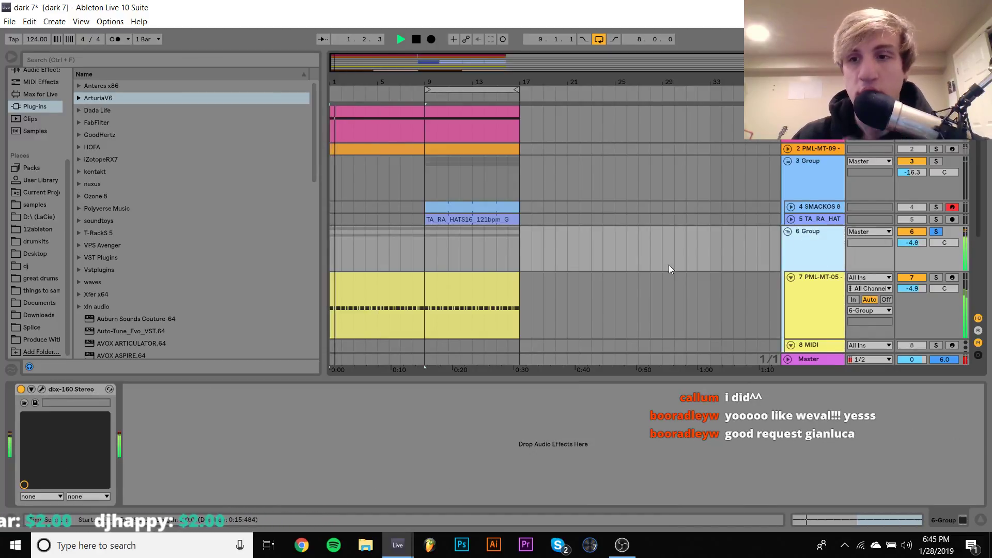
Step: Unsolo the 6 Group and lower its volume to -9.6 dB
{"action": "scroll", "coordinate": [803, 290], "scroll_direction": "down", "scroll_amount": 5}
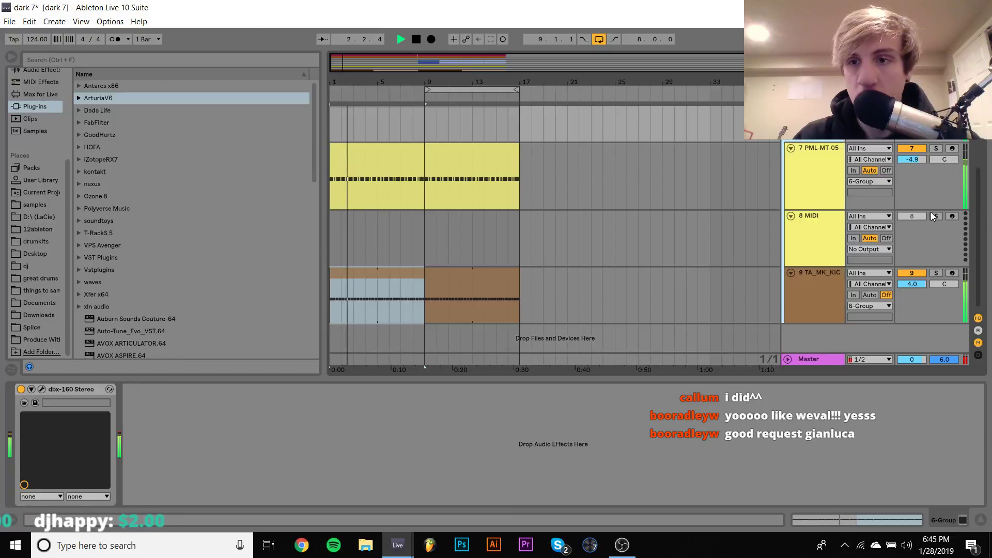
{"action": "scroll", "coordinate": [932, 212], "scroll_direction": "up", "scroll_amount": 3}
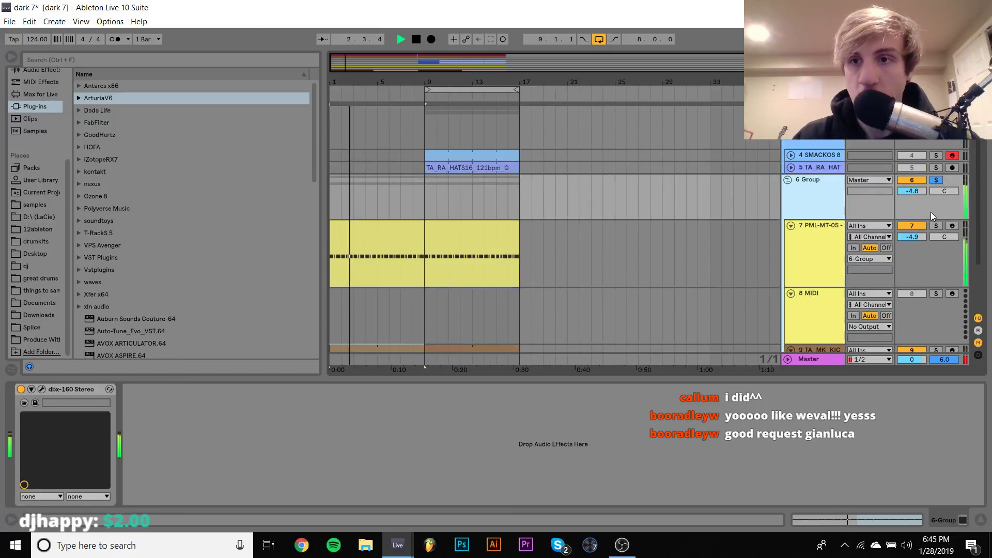
{"action": "left_click", "coordinate": [936, 179]}
{"action": "left_click_drag", "start_coordinate": [922, 189], "coordinate": [922, 203]}
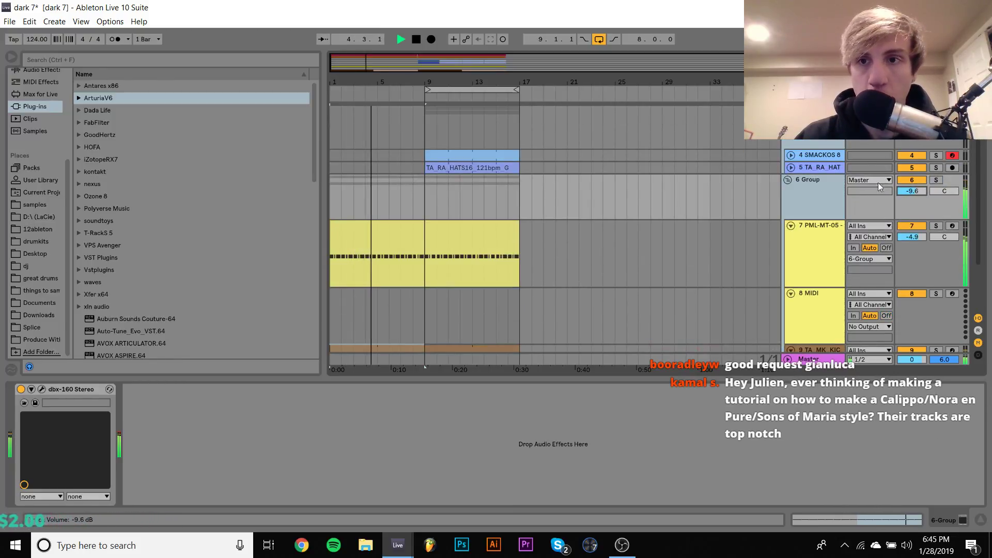
{"action": "left_click", "coordinate": [821, 168]}
{"action": "left_click", "coordinate": [820, 198]}
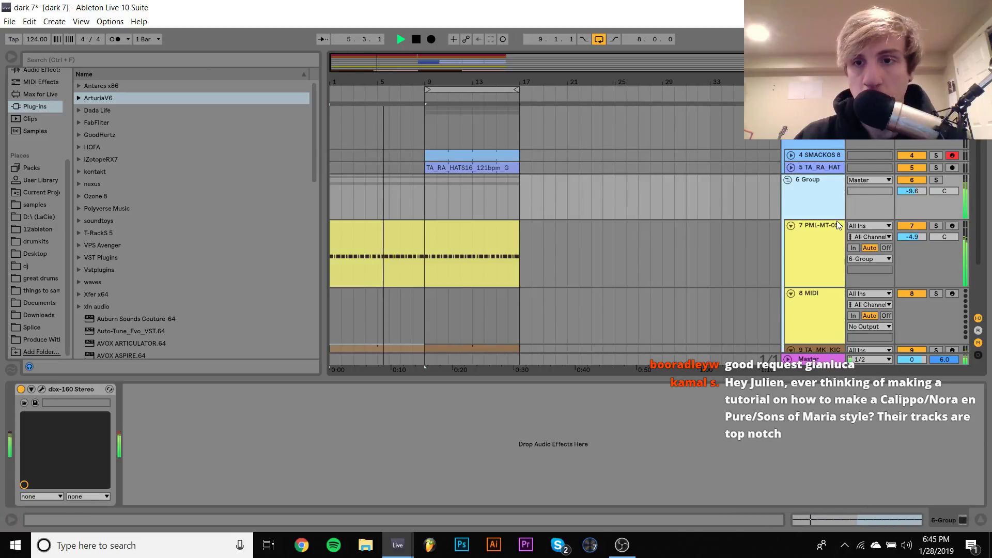
Step: Set the kick track's volume to 1.0 dB, the 3 Group's to -21.1 dB and the 6 Group's to -3.9 dB
{"action": "scroll", "coordinate": [836, 221], "scroll_direction": "down", "scroll_amount": 2}
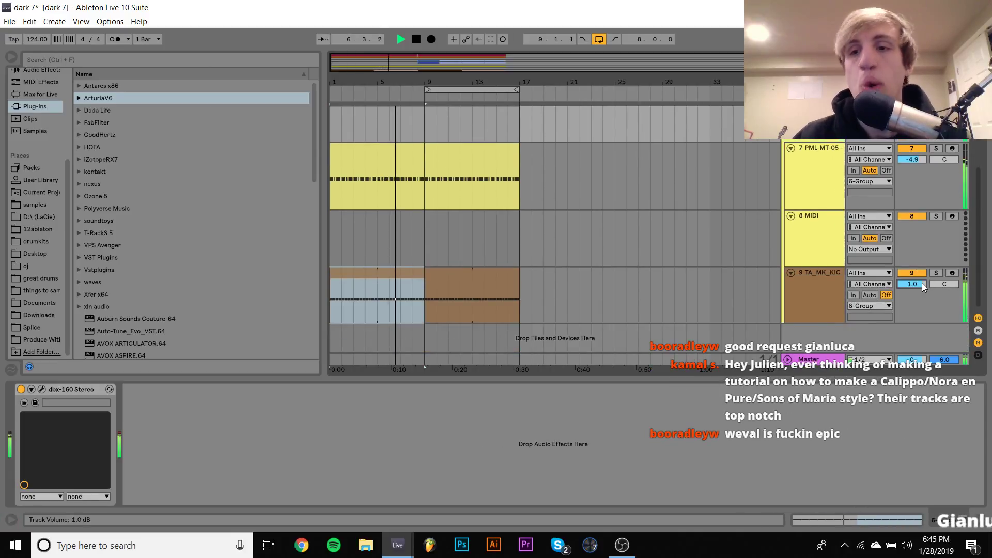
{"action": "scroll", "coordinate": [922, 283], "scroll_direction": "up", "scroll_amount": 4}
{"action": "left_click_drag", "start_coordinate": [922, 262], "coordinate": [922, 243]}
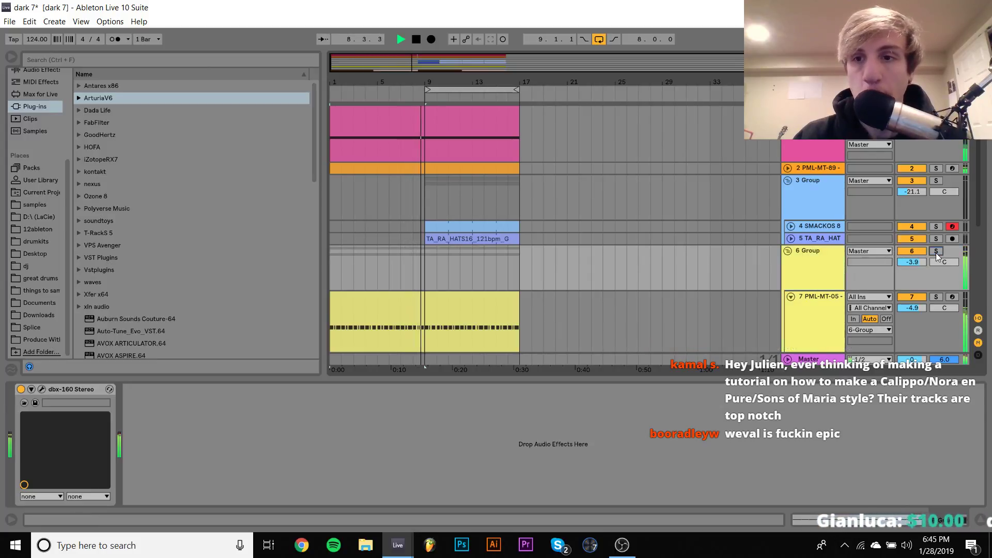
Step: Display the kick track's Simpler sample and locate its file in the KICK LOOPS folder of the browser
{"action": "scroll", "coordinate": [938, 257], "scroll_direction": "down", "scroll_amount": 3}
{"action": "left_click", "coordinate": [822, 302]}
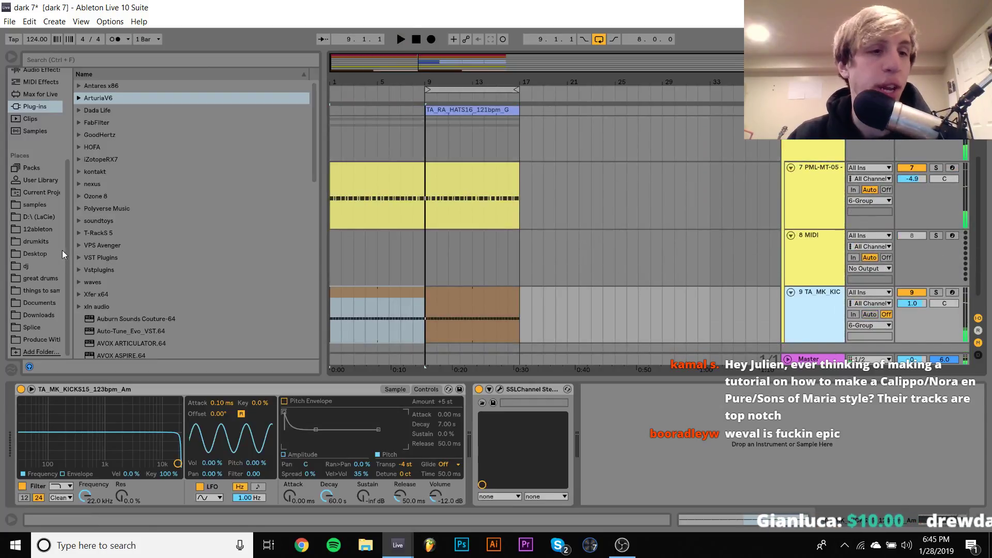
{"action": "left_click", "coordinate": [391, 389]}
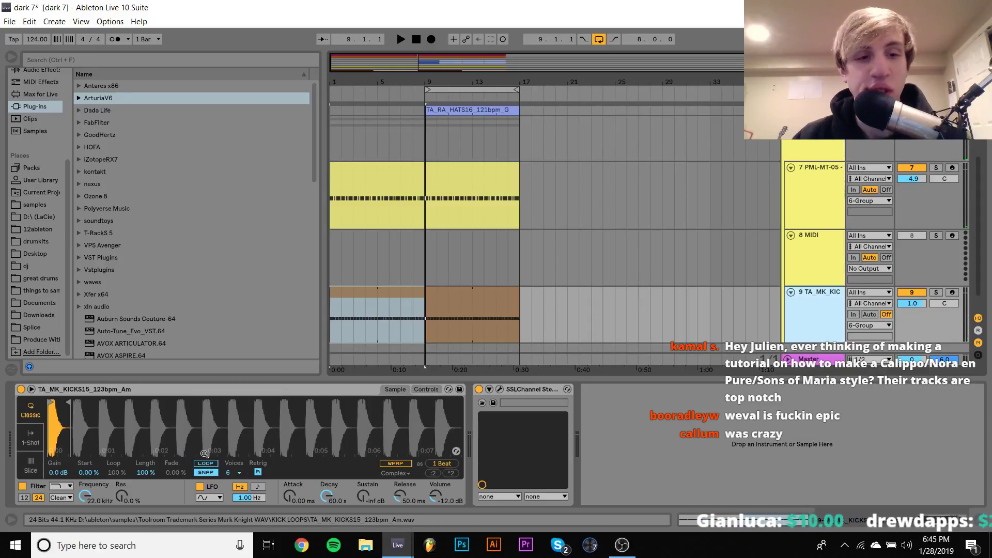
{"action": "right_click", "coordinate": [263, 470]}
{"action": "left_click", "coordinate": [263, 473]}
Step: Replace the kick Simpler's sample with TA_MK_KICKS1_126bpm_Gbm.wav and show the Simpler's controls
{"action": "left_click", "coordinate": [160, 184]}
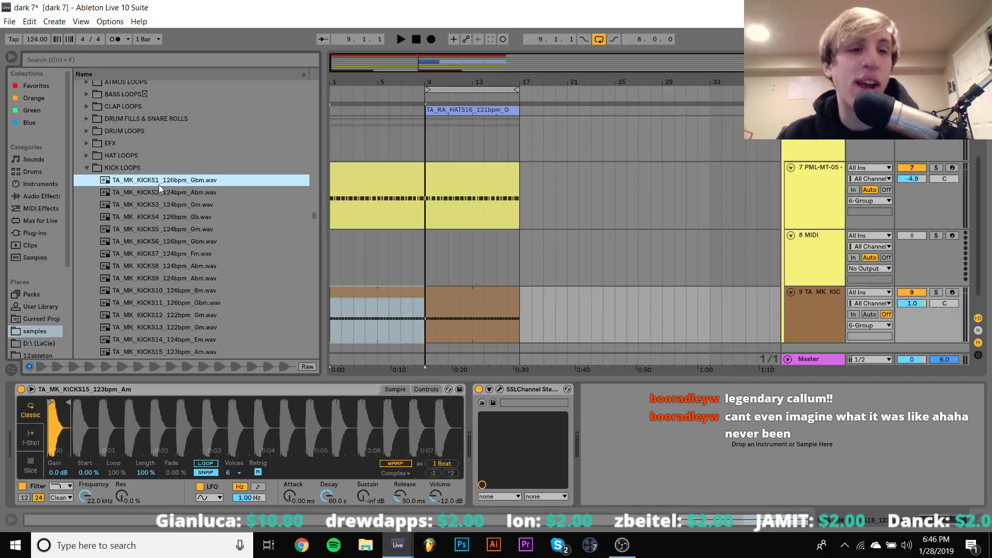
{"action": "scroll", "coordinate": [160, 184], "scroll_direction": "down", "scroll_amount": 1}
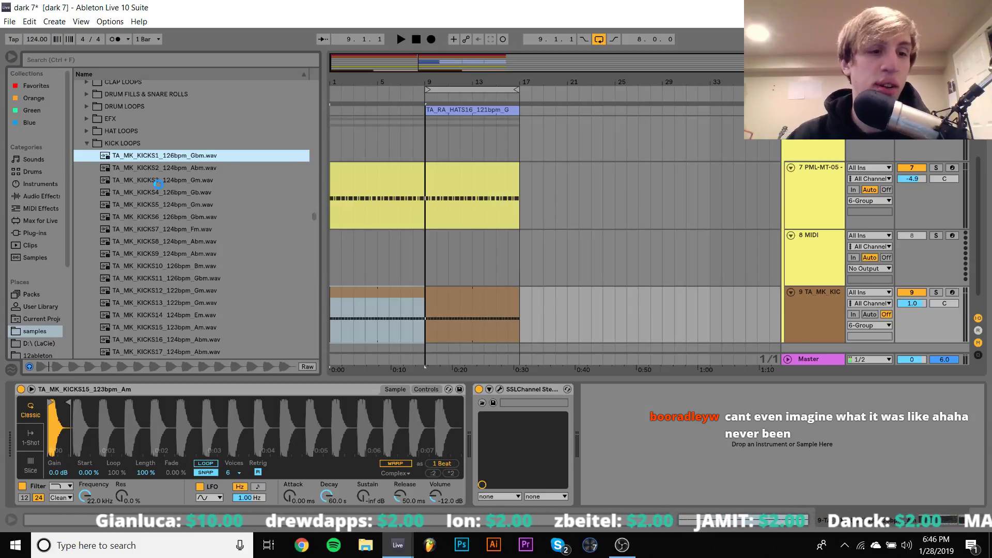
{"action": "left_click", "coordinate": [427, 389]}
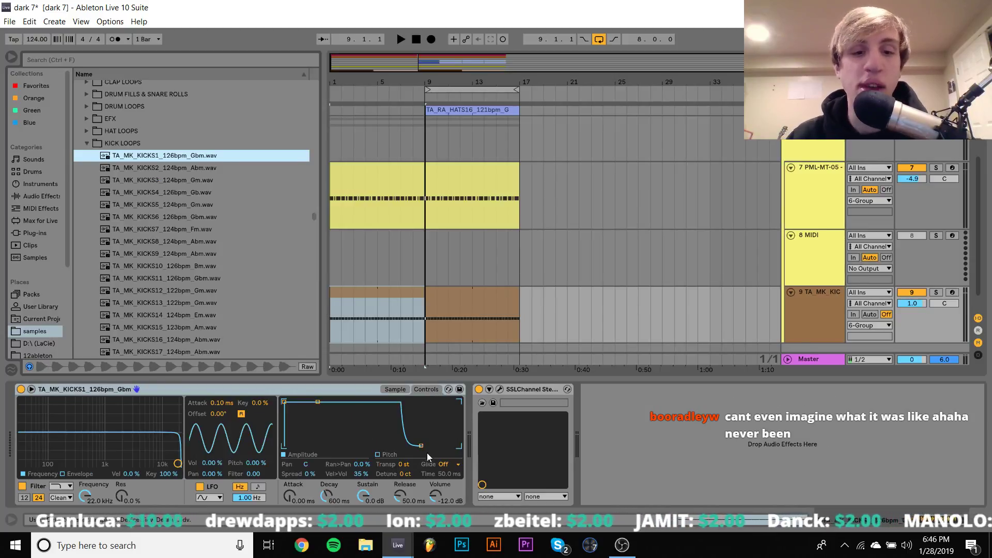
Step: Trim the kick sample to its first hit, and set the kick track to -2.8 dB and PML-MT-05 to -4.8 dB
{"action": "left_click", "coordinate": [394, 389]}
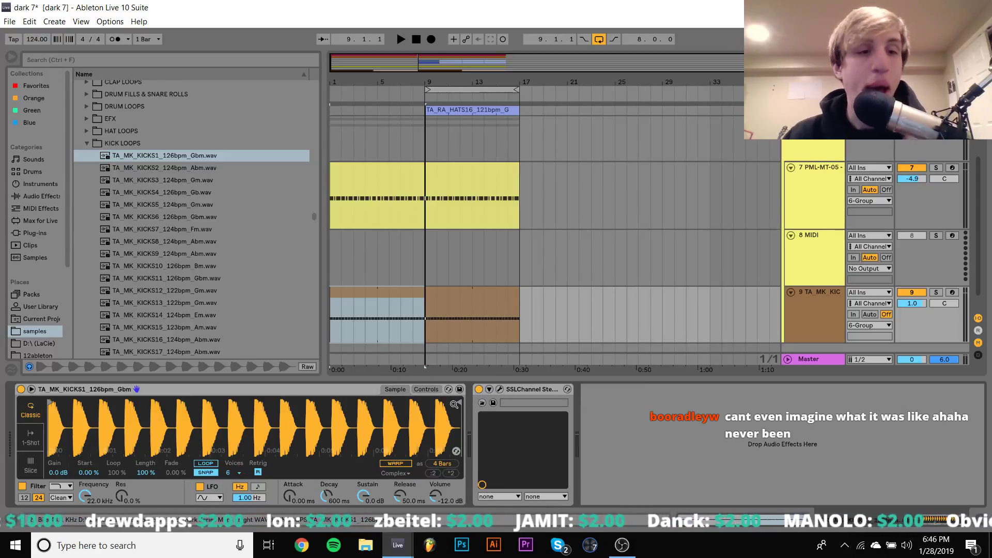
{"action": "left_click_drag", "start_coordinate": [453, 403], "coordinate": [61, 410]}
{"action": "key", "text": "space"}
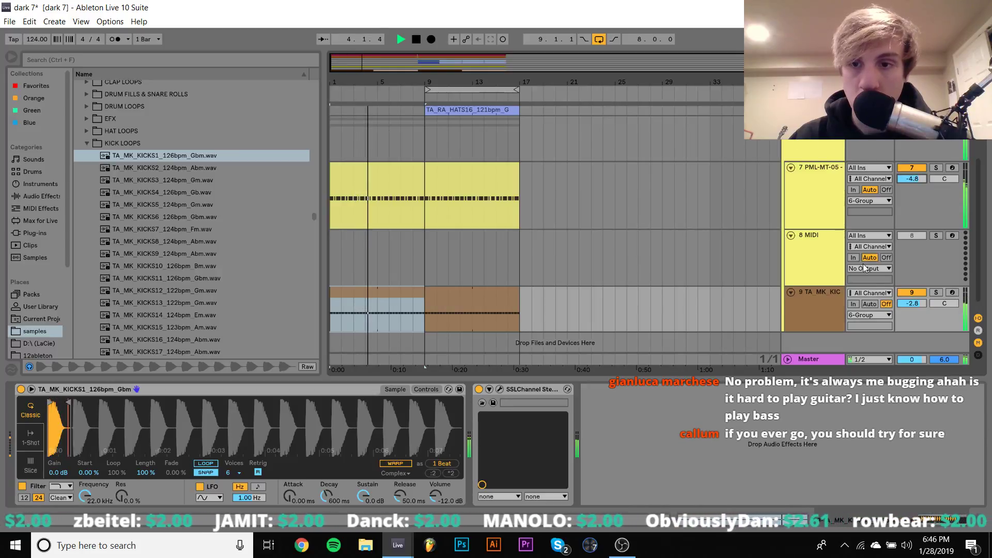
Step: Add the Waves MaxxBass Stereo plug-in to the 6 Group, after its dbx-160 Stereo
{"action": "left_click", "coordinate": [814, 310]}
{"action": "left_click", "coordinate": [807, 150]}
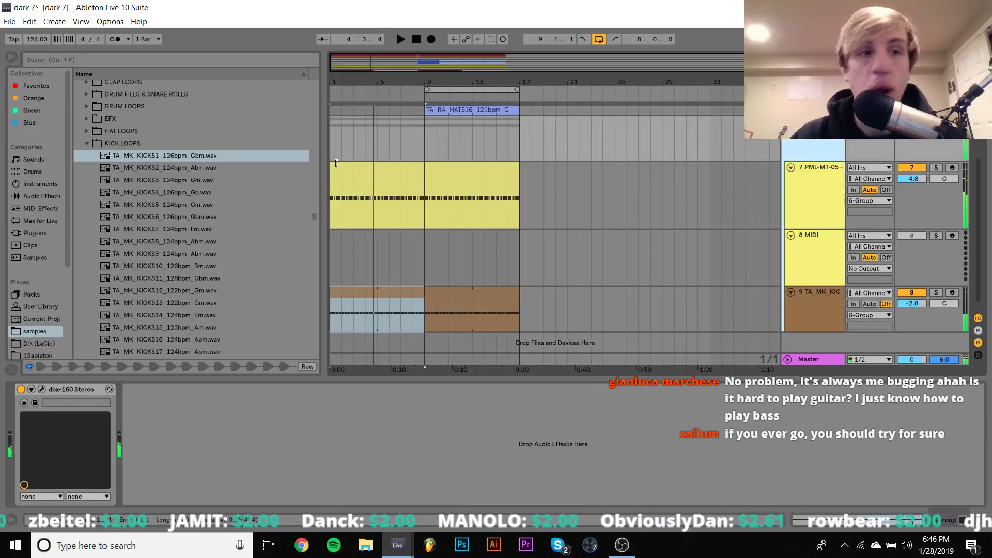
{"action": "left_click", "coordinate": [40, 234]}
{"action": "left_click", "coordinate": [79, 283]}
{"action": "scroll", "coordinate": [79, 285], "scroll_direction": "down", "scroll_amount": 15}
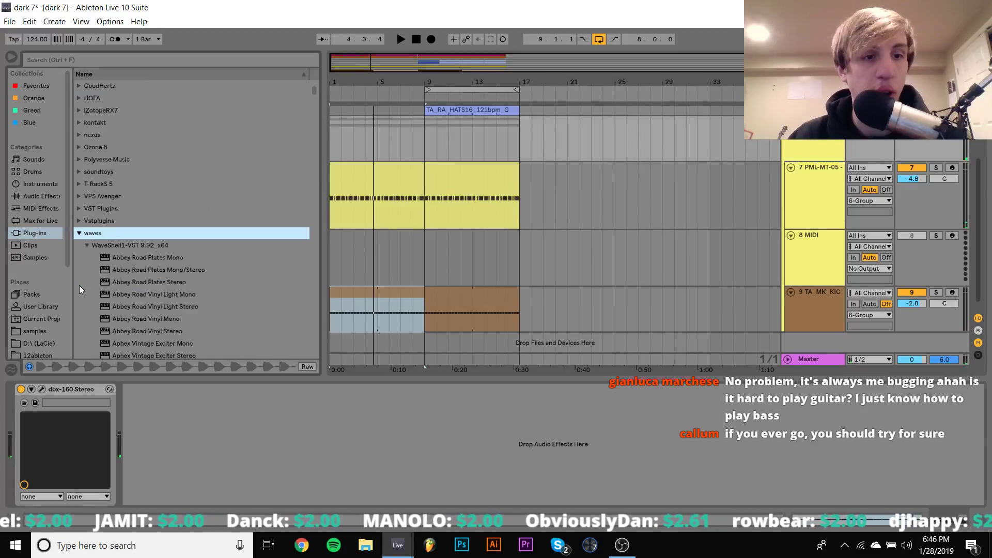
{"action": "scroll", "coordinate": [79, 286], "scroll_direction": "up", "scroll_amount": 2}
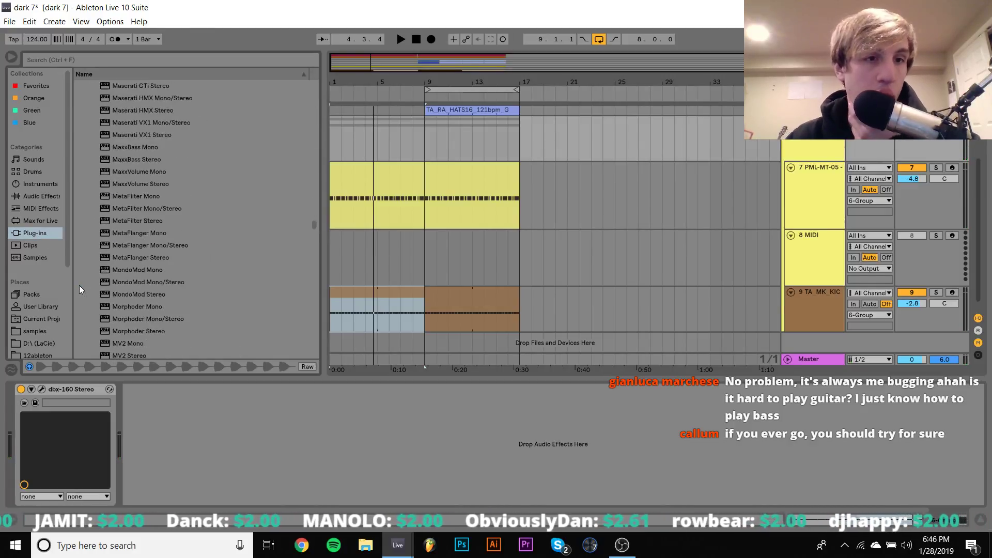
{"action": "double_click", "coordinate": [135, 221]}
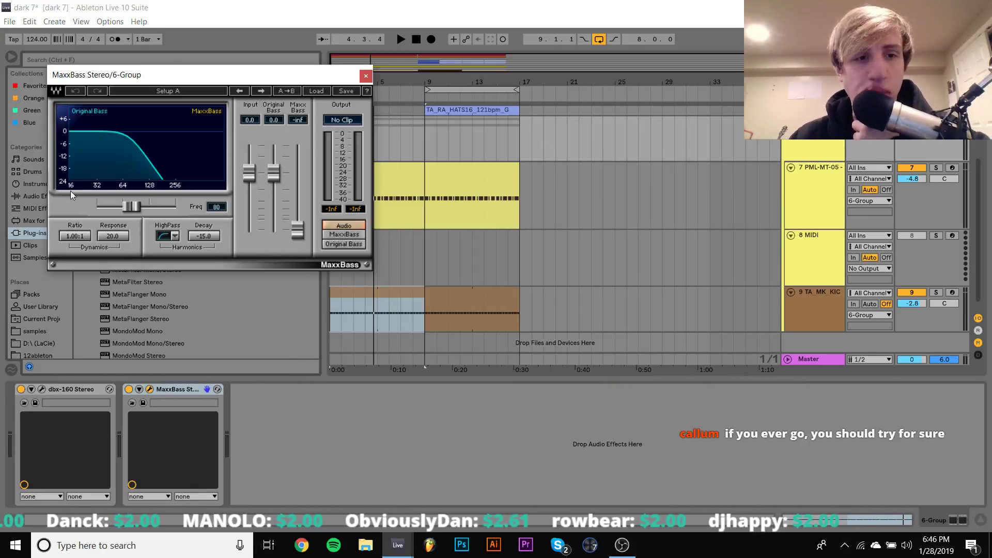
Step: Play the set and try MaxxBass's Ultralow Extender preset, followed by BoomBaxx with frequency 41 and MaxxBass level 5.8
{"action": "key", "text": "space"}
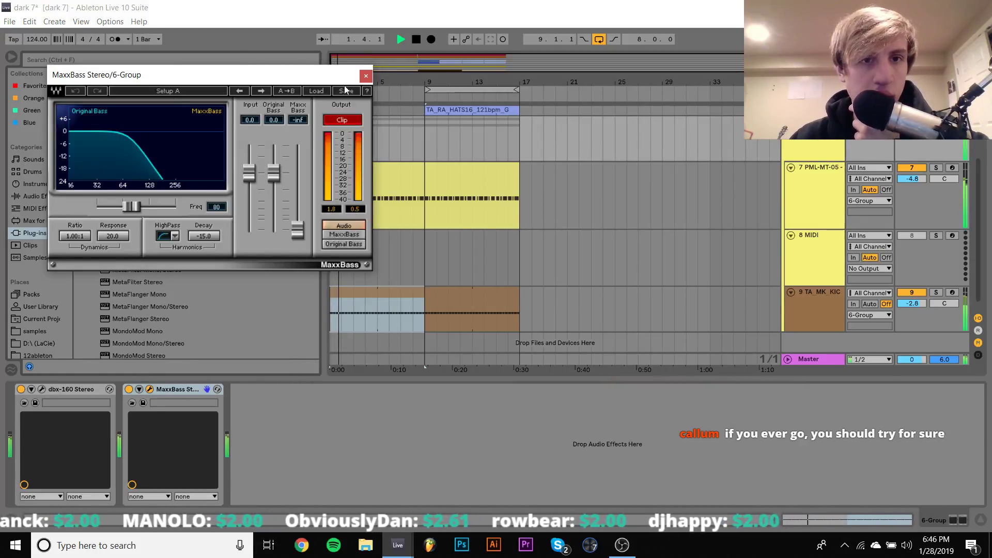
{"action": "left_click", "coordinate": [322, 91]}
{"action": "left_click", "coordinate": [386, 185]}
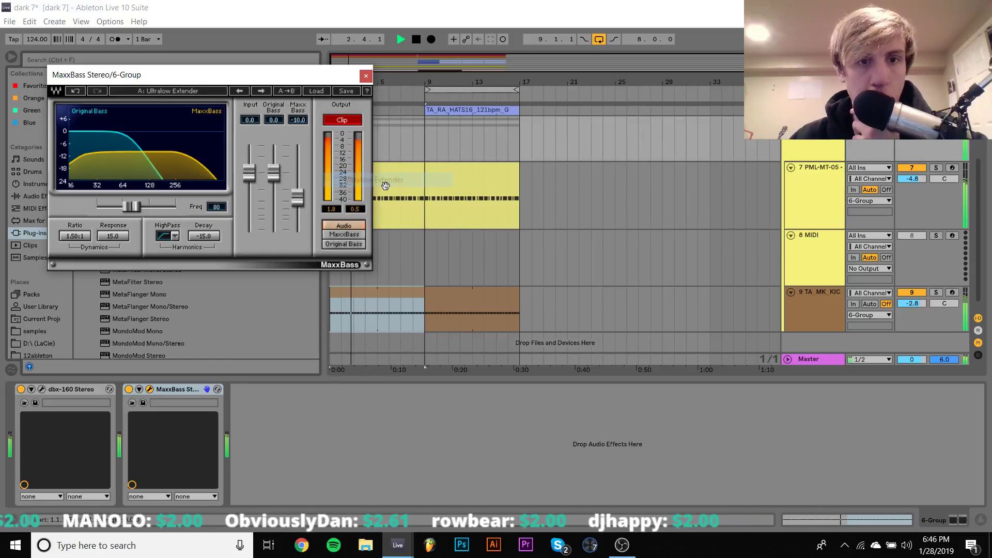
{"action": "left_click", "coordinate": [315, 92]}
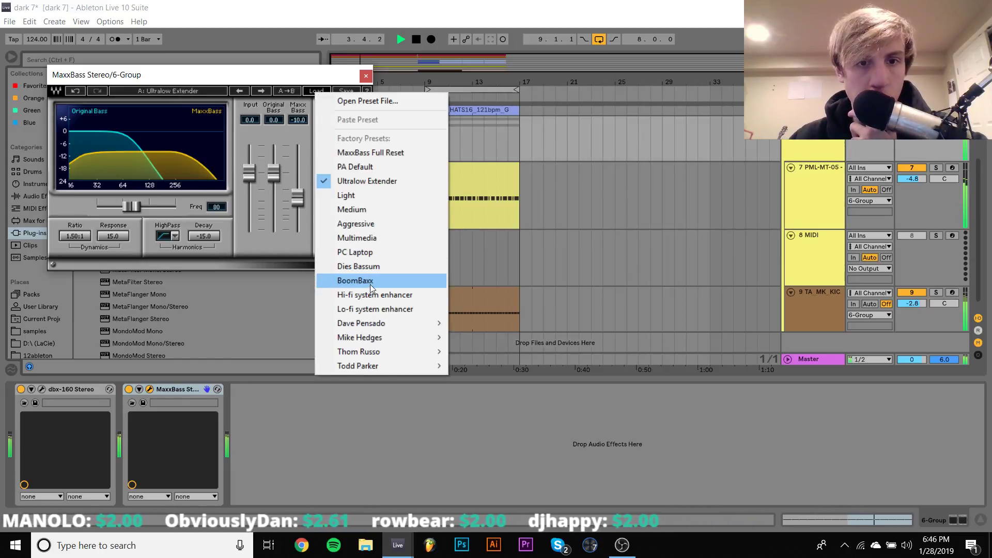
{"action": "left_click", "coordinate": [399, 281]}
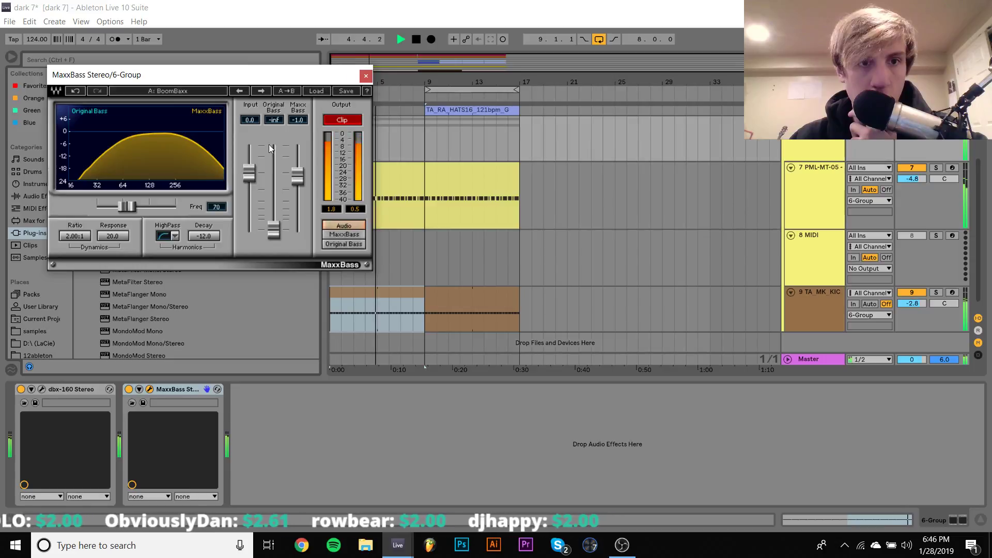
{"action": "left_click_drag", "start_coordinate": [127, 207], "coordinate": [110, 206]}
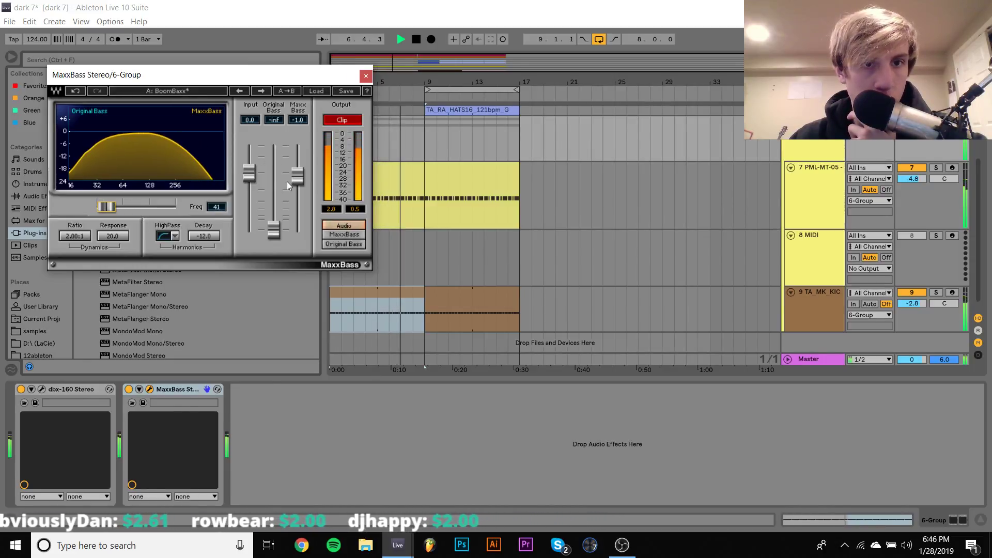
{"action": "mouse_move", "coordinate": [297, 175]}
{"action": "left_mouse_down"}
{"action": "mouse_move", "coordinate": [297, 147]}
{"action": "mouse_move", "coordinate": [298, 158]}
{"action": "left_mouse_up"}
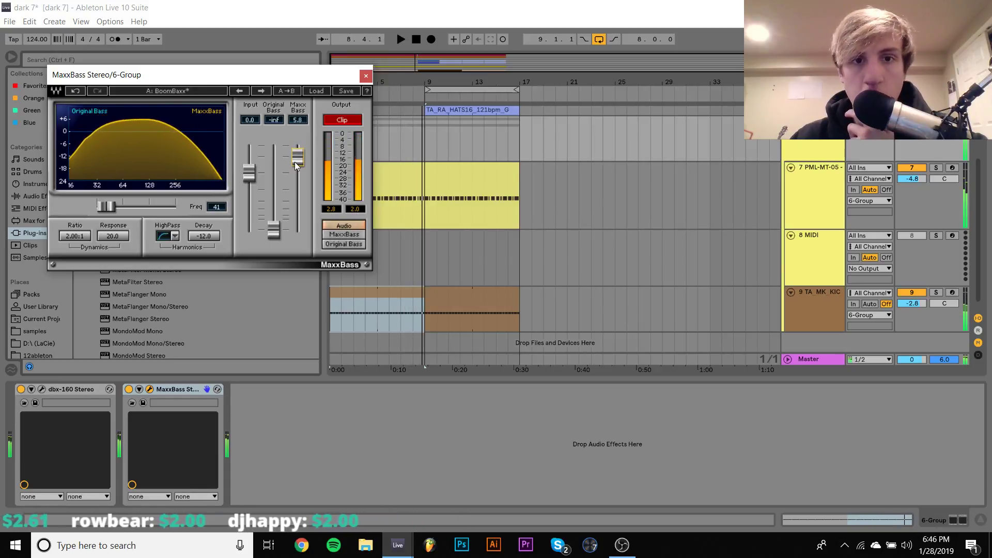
Step: Compare the sound with MaxxBass bypassed and active, and set the 6 Group's volume to -5.6 dB
{"action": "left_click", "coordinate": [129, 389]}
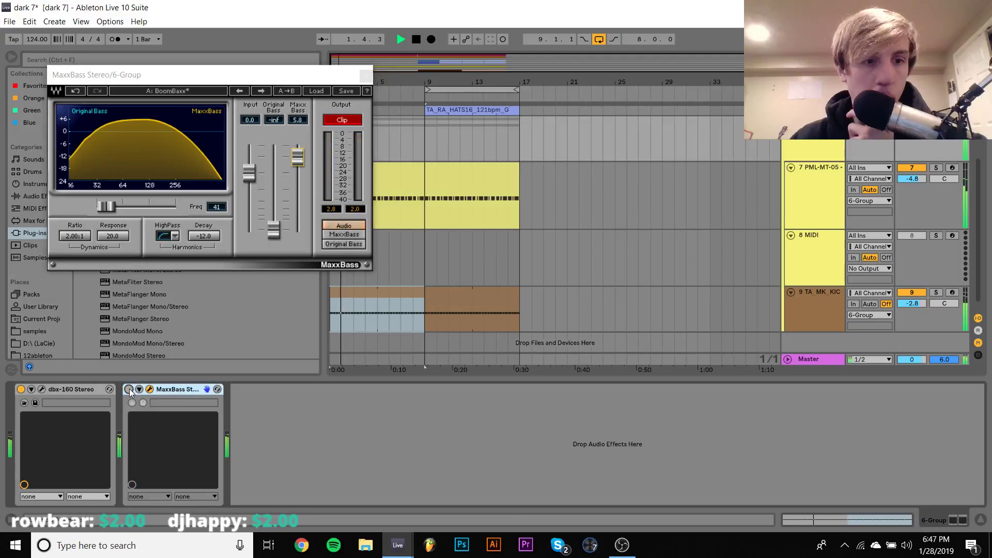
{"action": "left_click", "coordinate": [129, 389]}
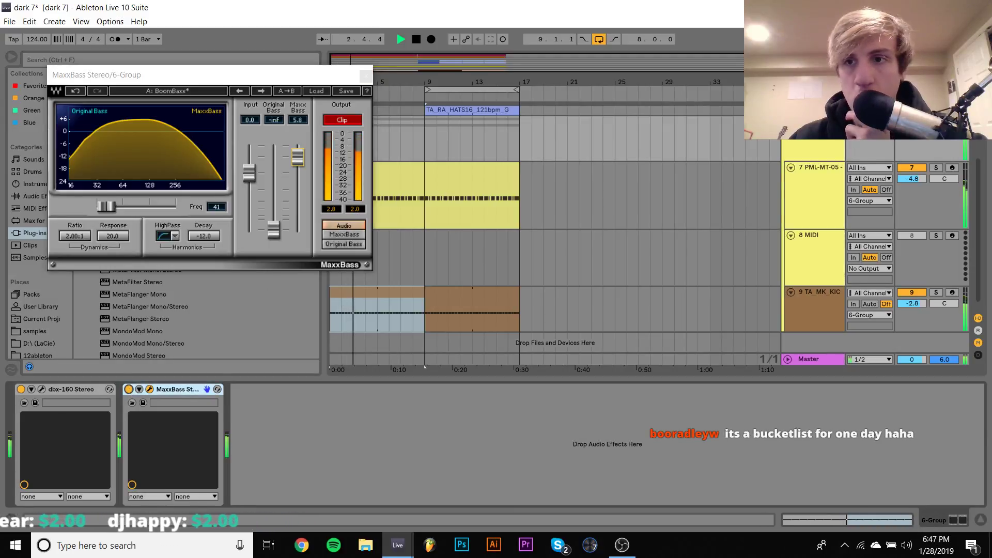
{"action": "left_click", "coordinate": [912, 235]}
{"action": "scroll", "coordinate": [912, 140], "scroll_direction": "up", "scroll_amount": 5}
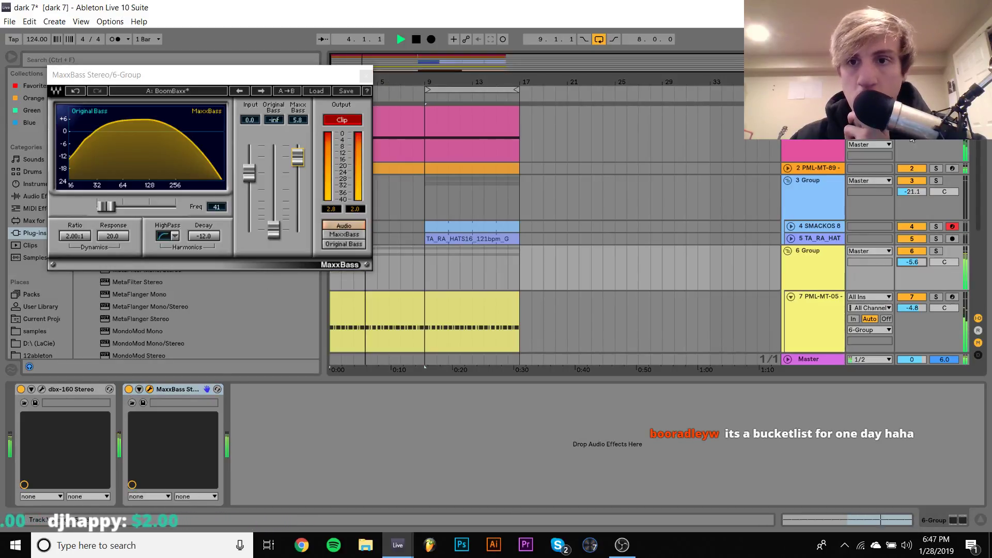
Step: Inspect the Mini V3 synth's settings on the PML-MT-05 bass track and close its window
{"action": "left_click", "coordinate": [815, 310]}
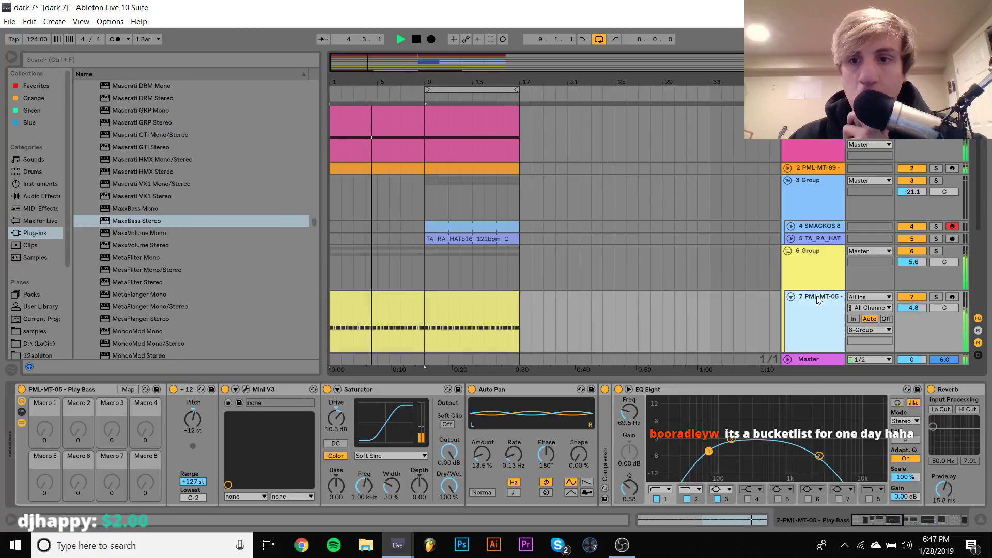
{"action": "left_click", "coordinate": [250, 393]}
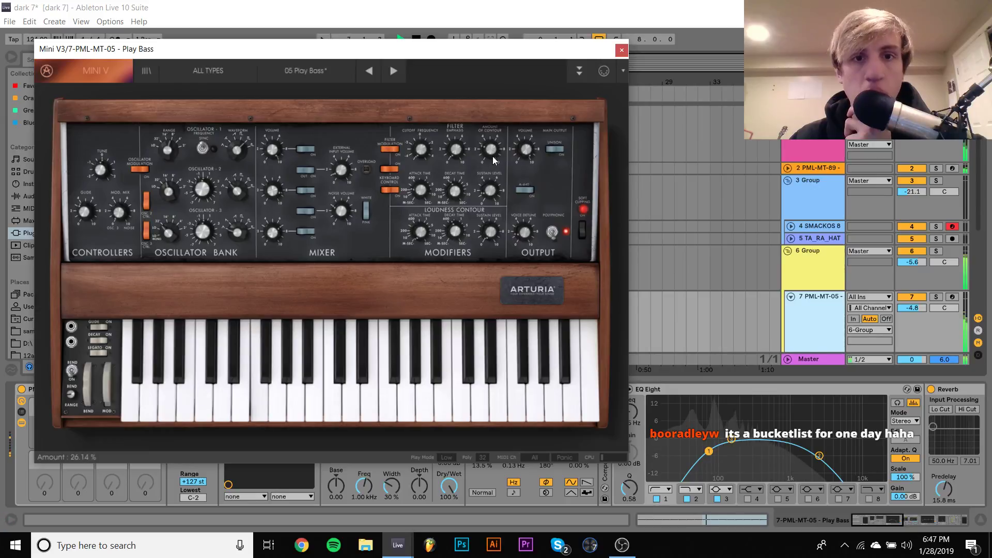
{"action": "left_click", "coordinate": [622, 50]}
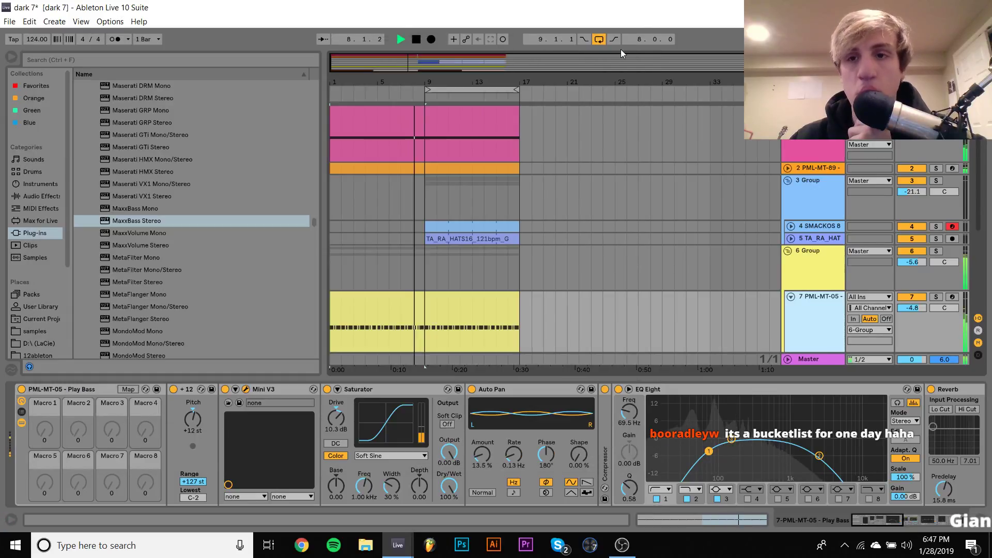
Step: Select the PML-MT-05 clip from bar 9 to 17 and set the 3 Group's volume to -10.5 dB
{"action": "scroll", "coordinate": [528, 243], "scroll_direction": "down", "scroll_amount": 3}
{"action": "left_click", "coordinate": [484, 222]}
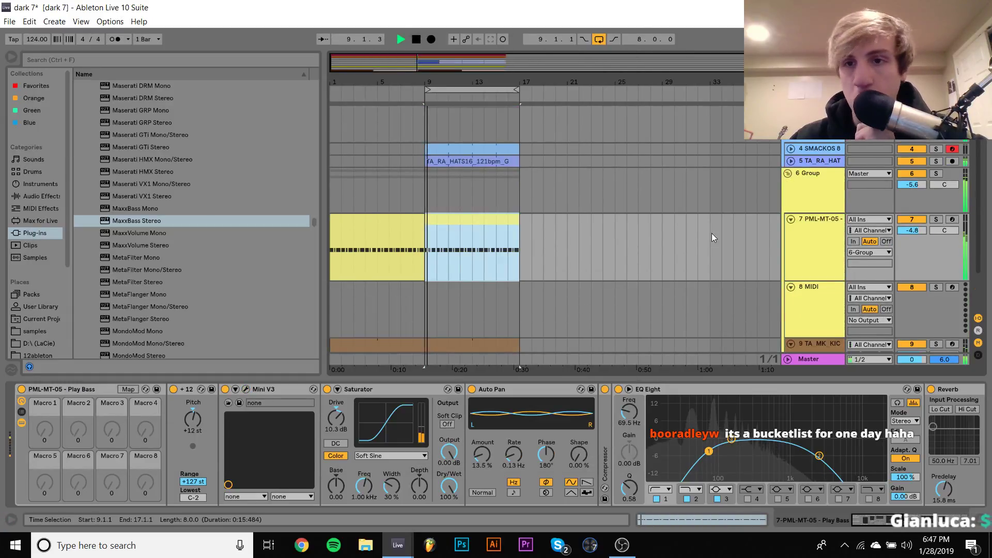
{"action": "scroll", "coordinate": [712, 234], "scroll_direction": "down", "scroll_amount": 2}
{"action": "scroll", "coordinate": [711, 234], "scroll_direction": "up", "scroll_amount": 2}
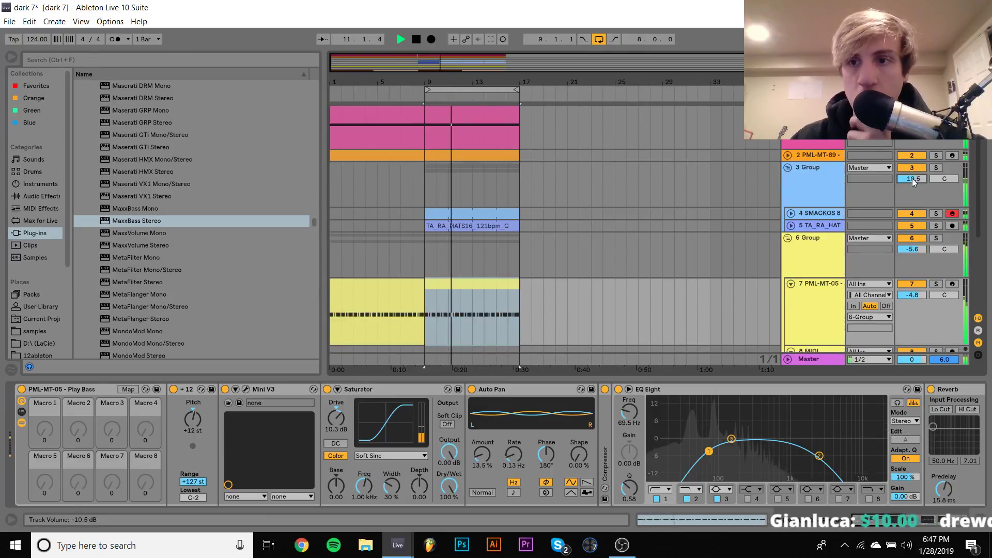
Step: Load the Medium factory preset in the 6 Group's MaxxBass and play the group soloed
{"action": "scroll", "coordinate": [822, 206], "scroll_direction": "down", "scroll_amount": 3}
{"action": "left_click", "coordinate": [823, 172]}
{"action": "key", "text": "space"}
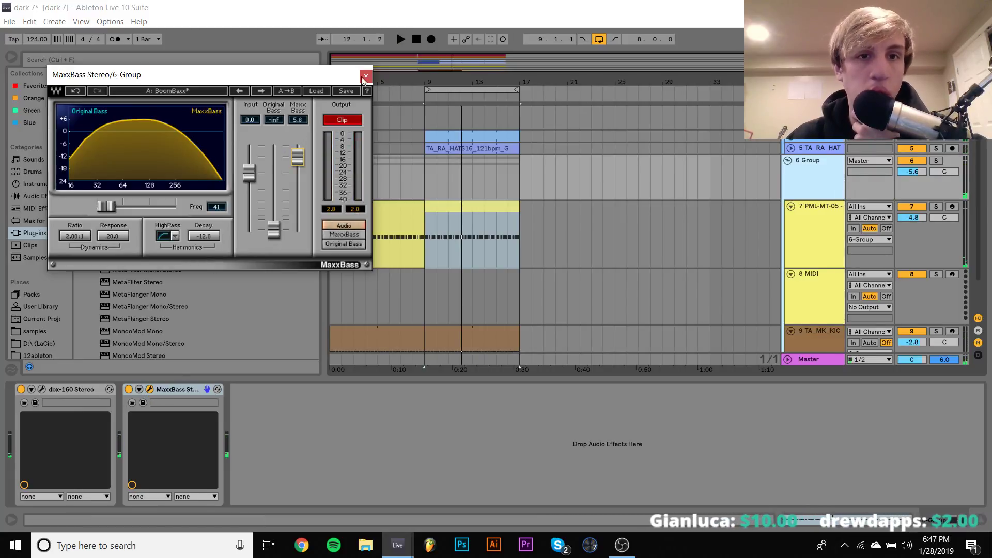
{"action": "left_click", "coordinate": [316, 90]}
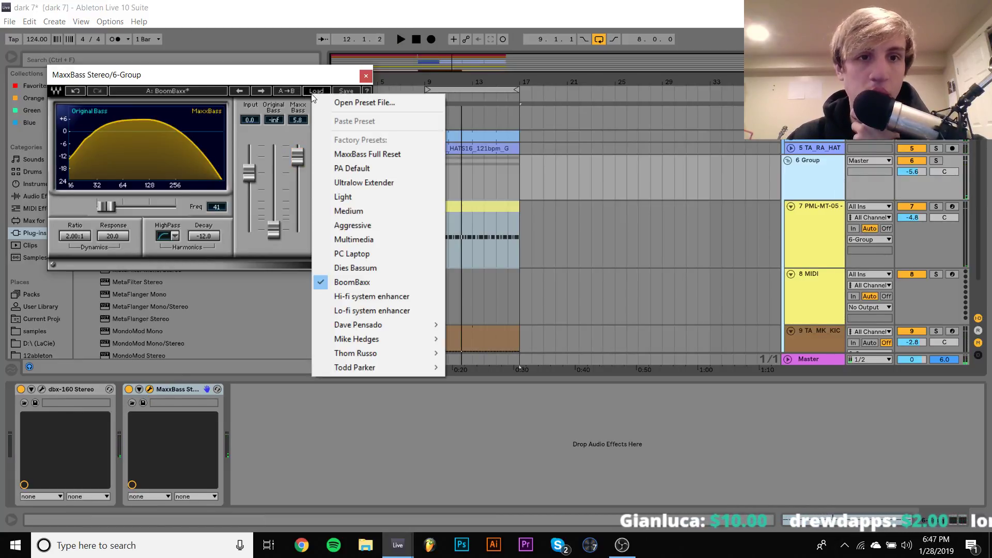
{"action": "left_click", "coordinate": [357, 211]}
{"action": "key", "text": "space"}
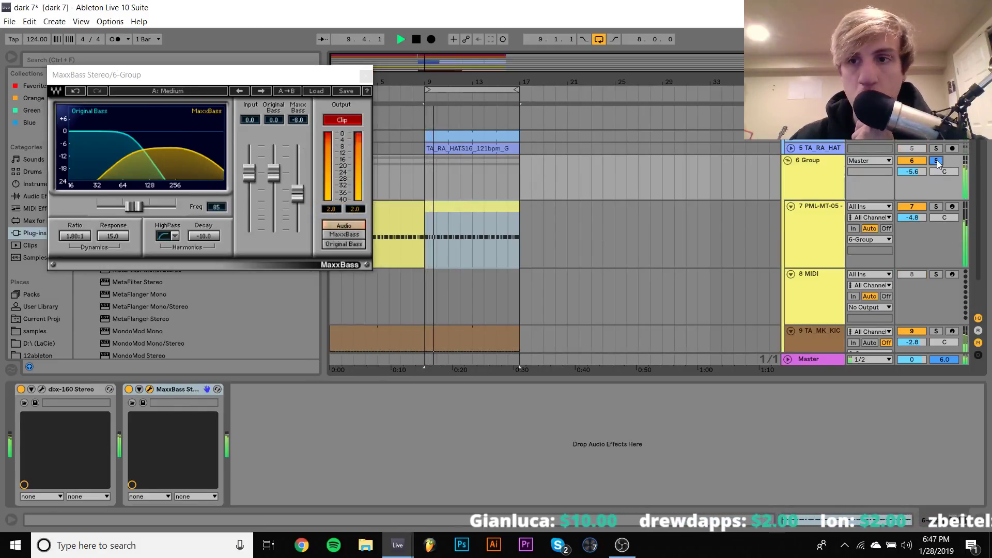
{"action": "left_click", "coordinate": [936, 161]}
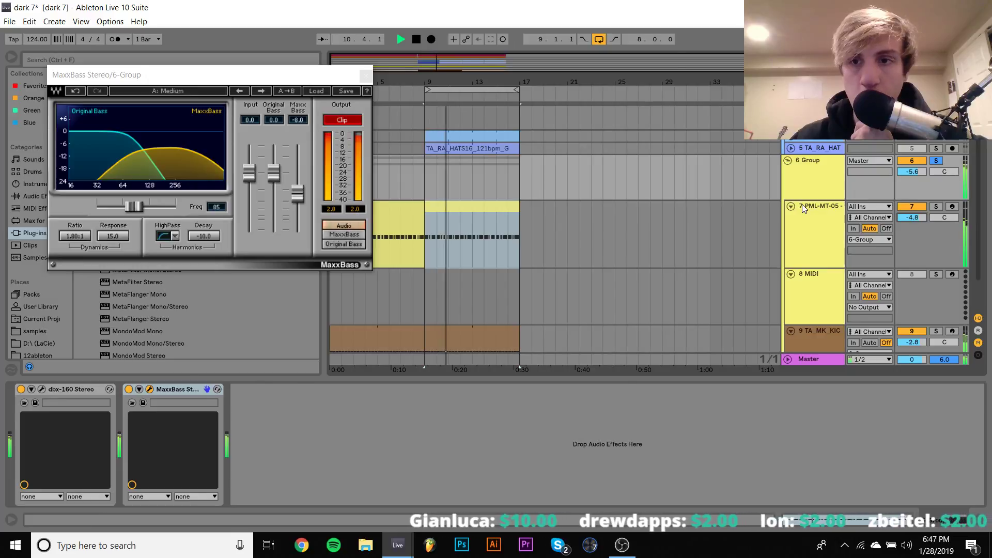
Step: Turn off low-cut band 1 in the EQ Eight before the Reverb on the PML-MT-05 track
{"action": "left_click", "coordinate": [813, 212]}
{"action": "left_click", "coordinate": [246, 390]}
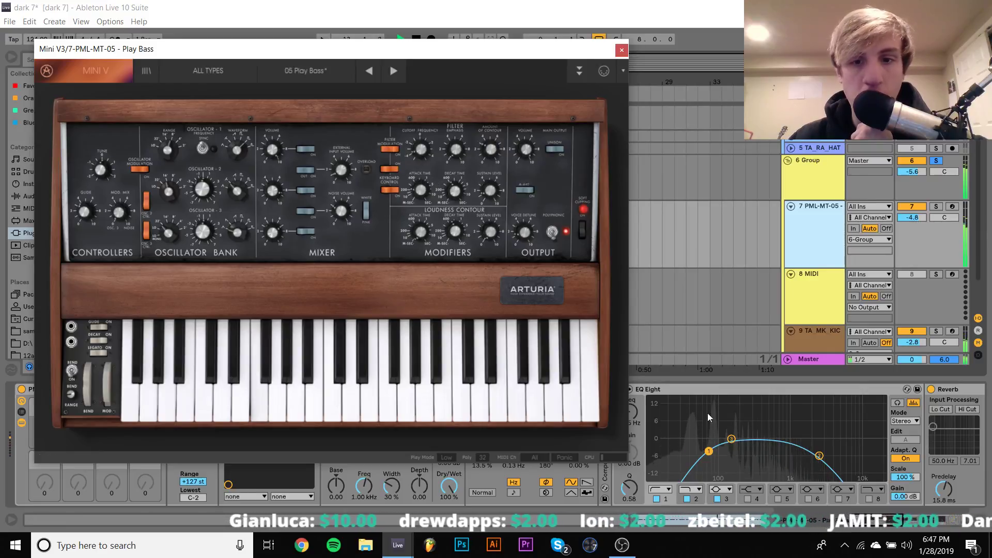
{"action": "left_click", "coordinate": [656, 498]}
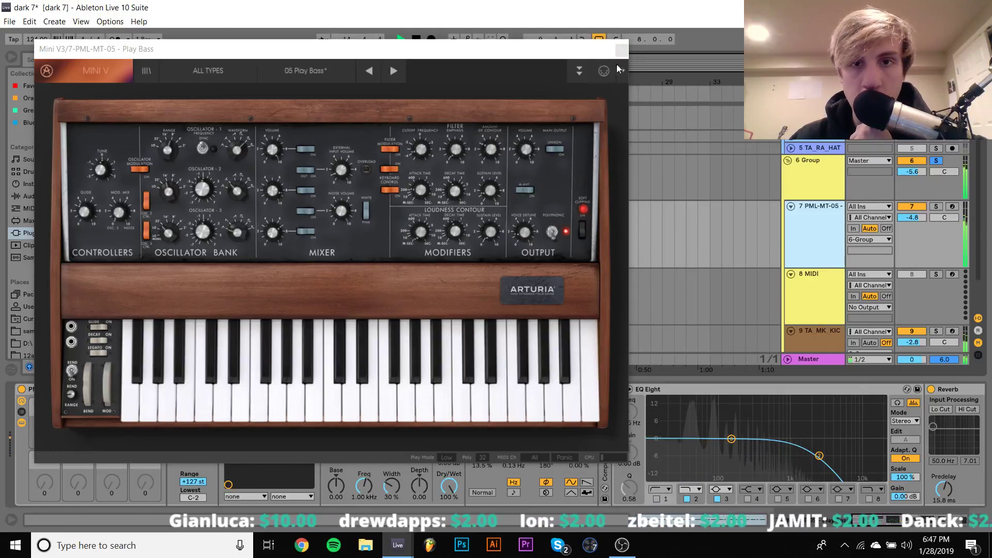
{"action": "left_click", "coordinate": [622, 49]}
Step: In the EQ Eight after the Reverb, turn off band 1 and set band 2 to 107 Hz, -8.61 dB and Q 1.87
{"action": "scroll", "coordinate": [594, 465], "scroll_direction": "down", "scroll_amount": 5}
{"action": "scroll", "coordinate": [594, 465], "scroll_direction": "down", "scroll_amount": 5}
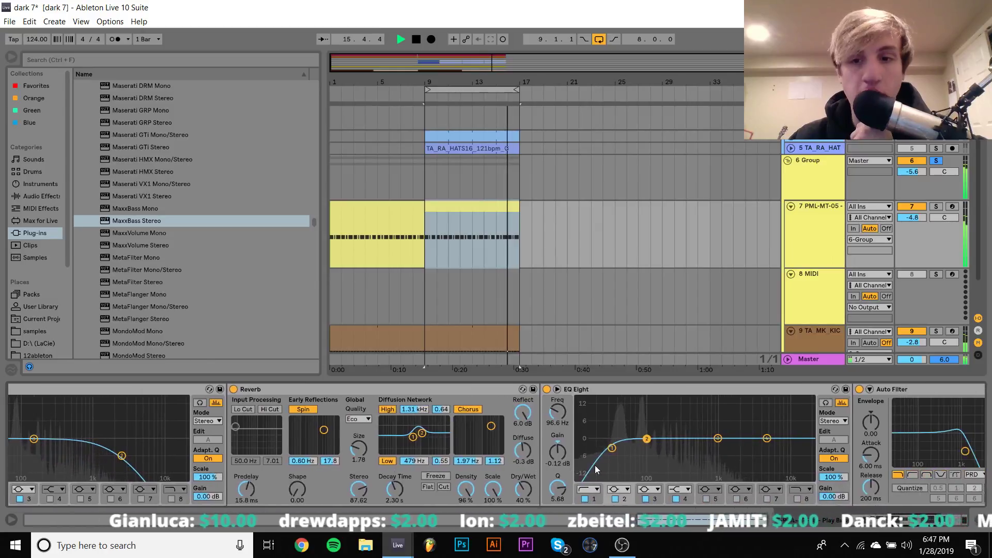
{"action": "left_click", "coordinate": [468, 499]}
{"action": "scroll", "coordinate": [467, 501], "scroll_direction": "down", "scroll_amount": 5}
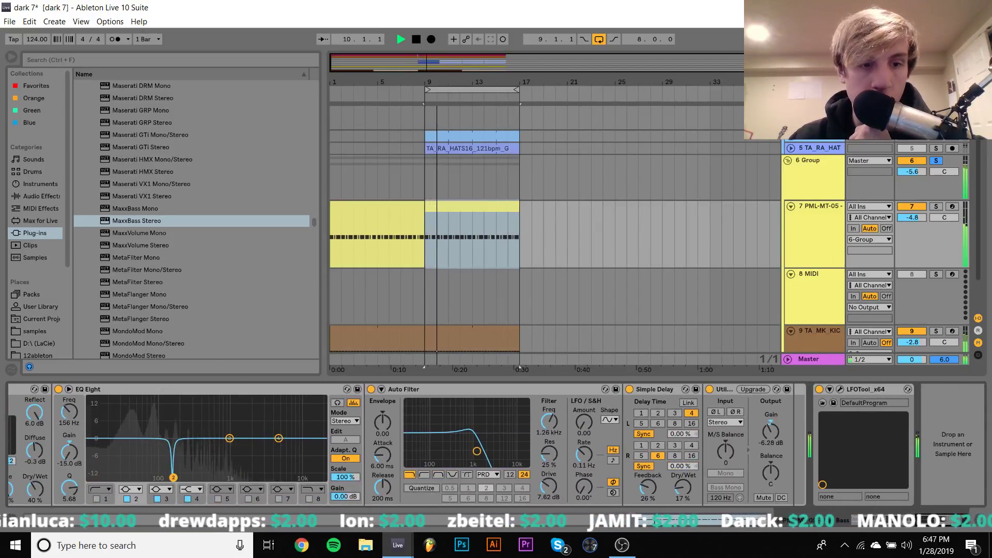
{"action": "left_click_drag", "start_coordinate": [158, 439], "coordinate": [147, 456]}
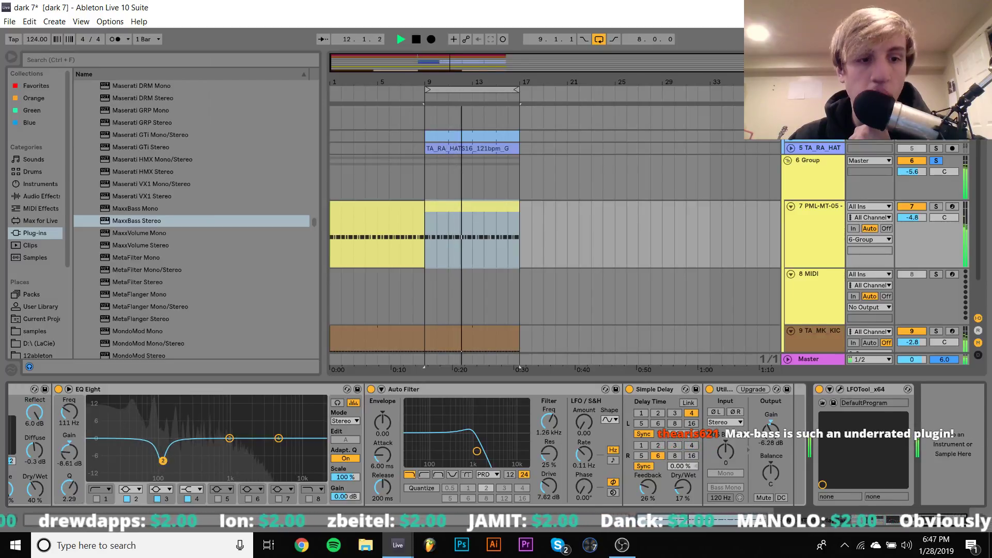
{"action": "left_click_drag", "start_coordinate": [69, 415], "coordinate": [70, 419]}
{"action": "mouse_move", "coordinate": [69, 488]}
{"action": "left_mouse_down"}
{"action": "mouse_move", "coordinate": [70, 502]}
{"action": "mouse_move", "coordinate": [69, 492]}
{"action": "left_mouse_up"}
{"action": "key", "text": "space"}
Step: Set the TA_MK_KICKS1 kick track's volume to -1.4 dB during playback and unsolo the 6 Group
{"action": "scroll", "coordinate": [874, 257], "scroll_direction": "down", "scroll_amount": 2}
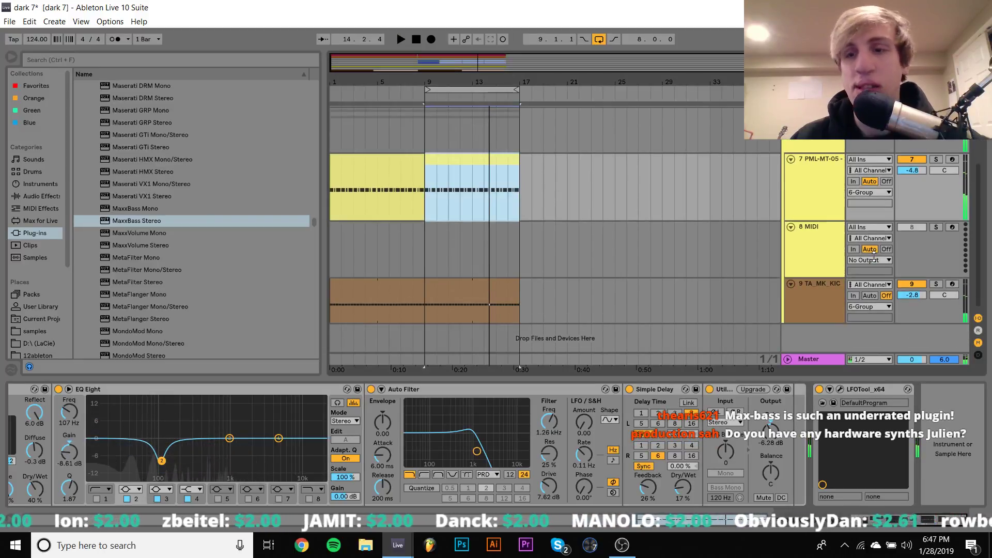
{"action": "left_click", "coordinate": [842, 313]}
{"action": "key", "text": "space"}
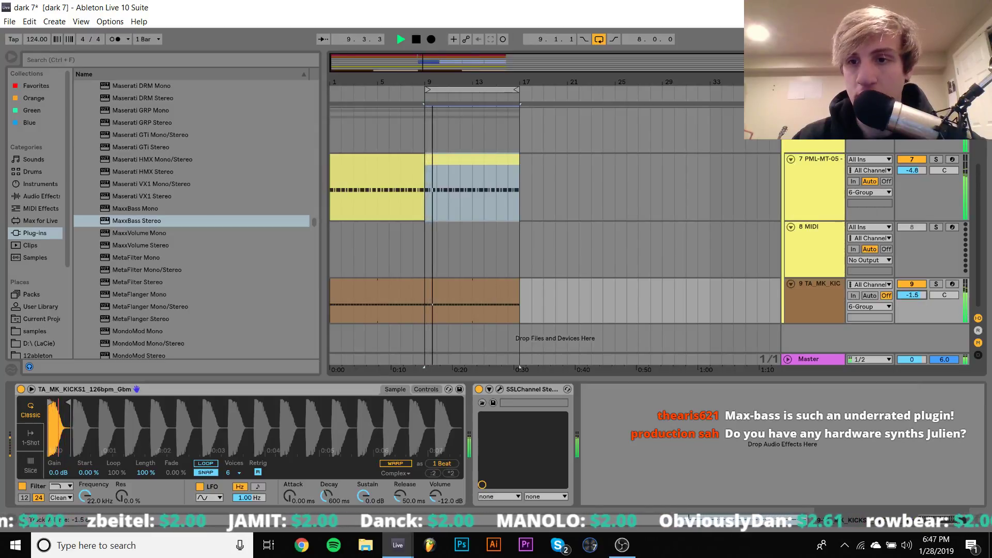
{"action": "scroll", "coordinate": [941, 148], "scroll_direction": "up", "scroll_amount": 1}
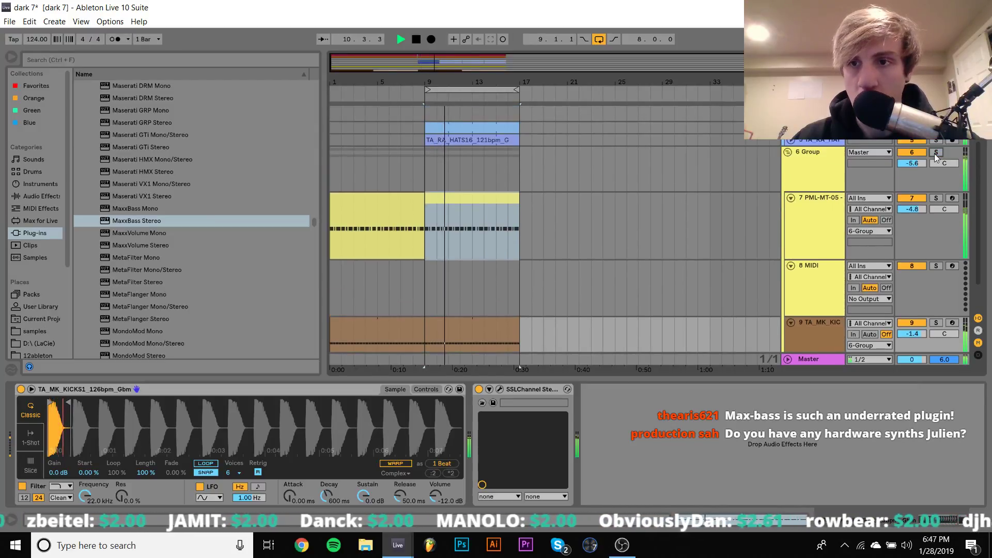
Step: Select the 6 Group to show its effects and lower the 3 Group's volume to -15.0 dB
{"action": "left_click", "coordinate": [822, 158]}
{"action": "scroll", "coordinate": [845, 164], "scroll_direction": "up", "scroll_amount": 3}
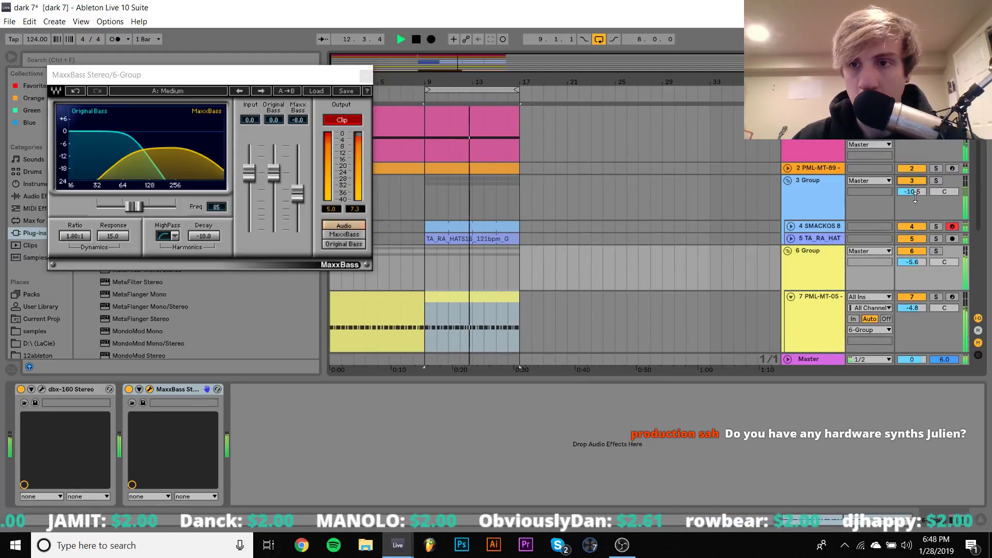
{"action": "left_click_drag", "start_coordinate": [912, 192], "coordinate": [914, 207]}
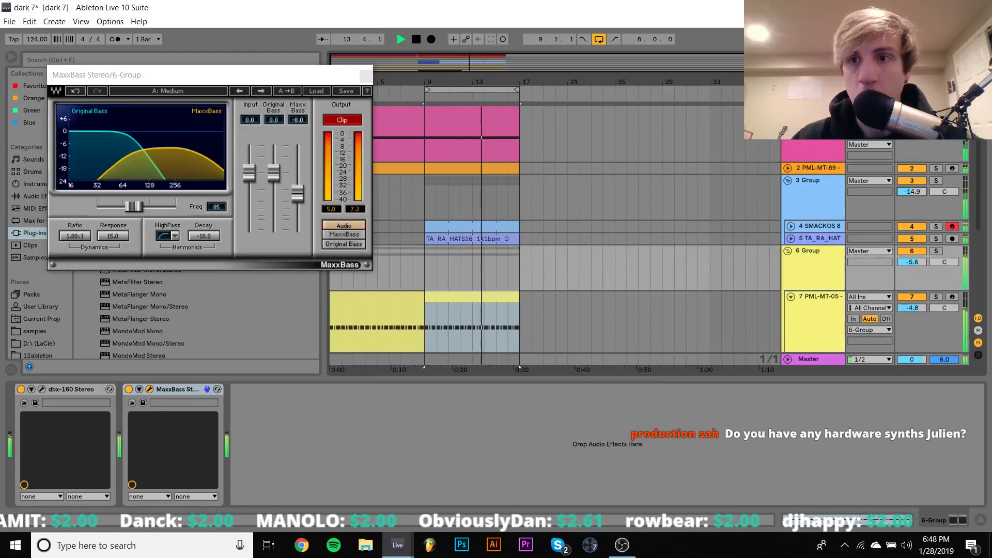
Step: Fold the PML-MT-05 track and open its Mini V3 synth
{"action": "left_click", "coordinate": [790, 297]}
{"action": "left_click", "coordinate": [814, 299]}
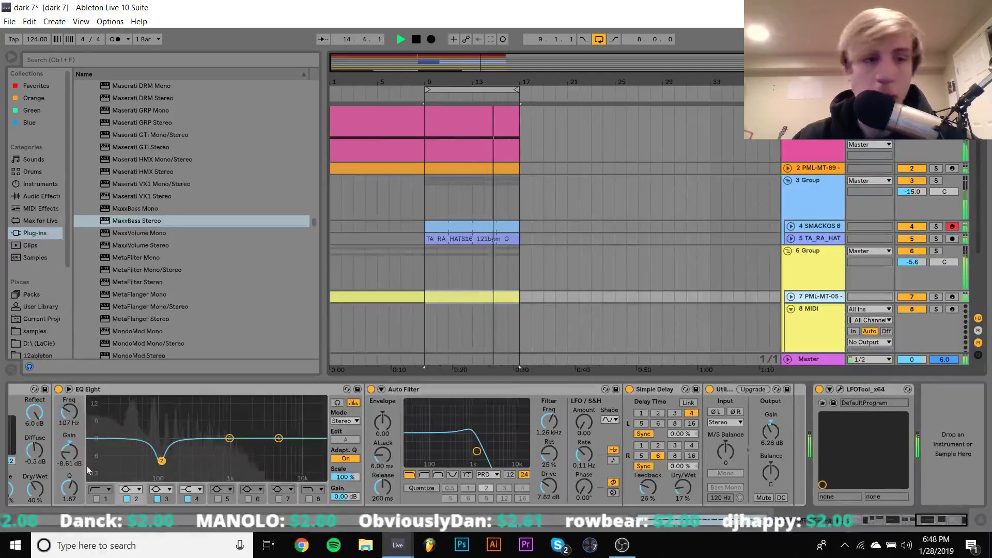
{"action": "scroll", "coordinate": [61, 453], "scroll_direction": "up", "scroll_amount": 10}
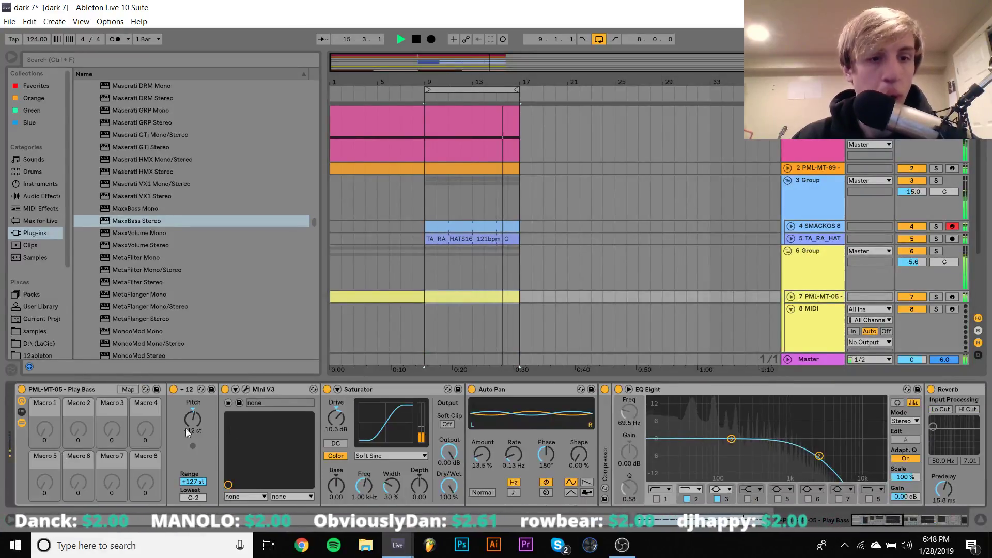
{"action": "left_click", "coordinate": [244, 390]}
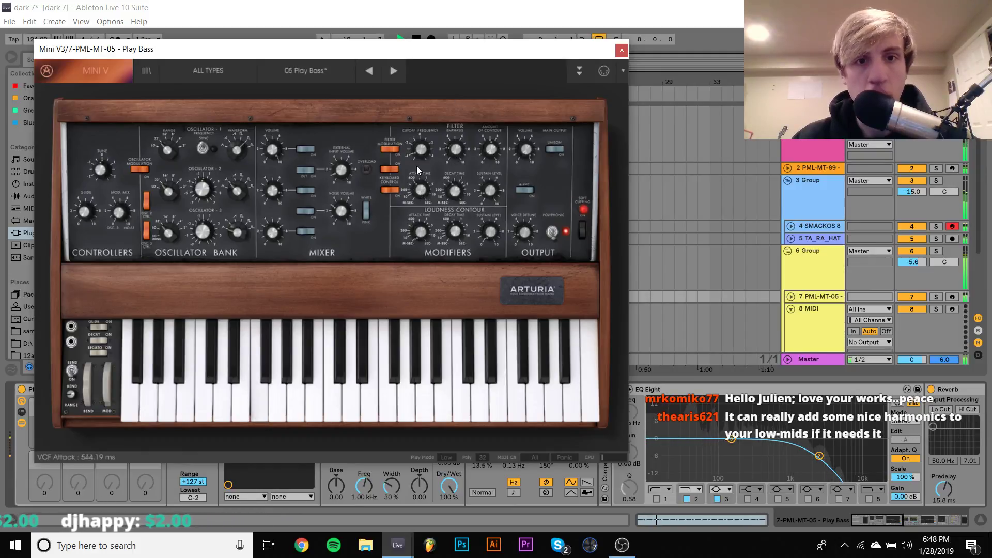
Step: Close the Mini V3 synth and open the PML-MT-05 track's MIDI clip at bar 9 for note editing
{"action": "mouse_move", "coordinate": [458, 148]}
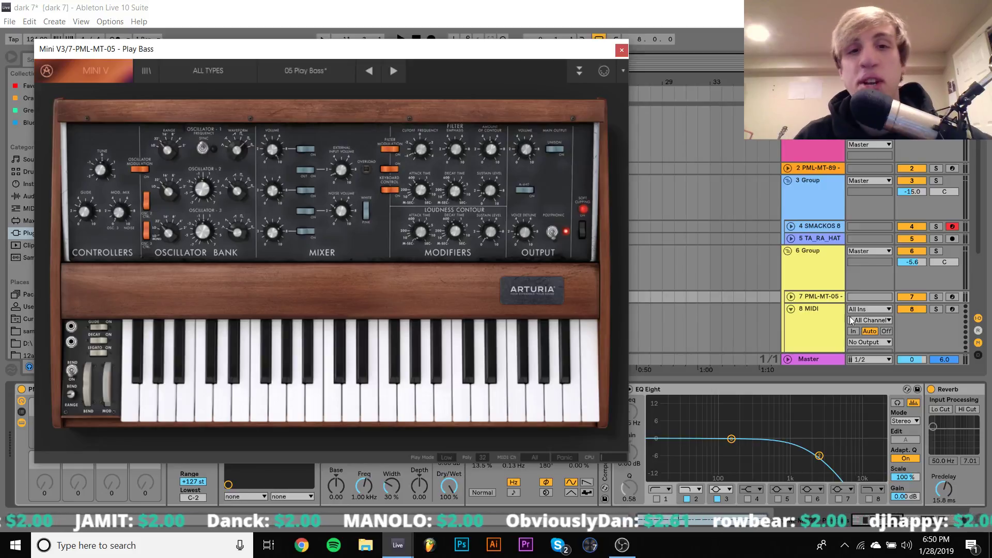
{"action": "key", "text": "space"}
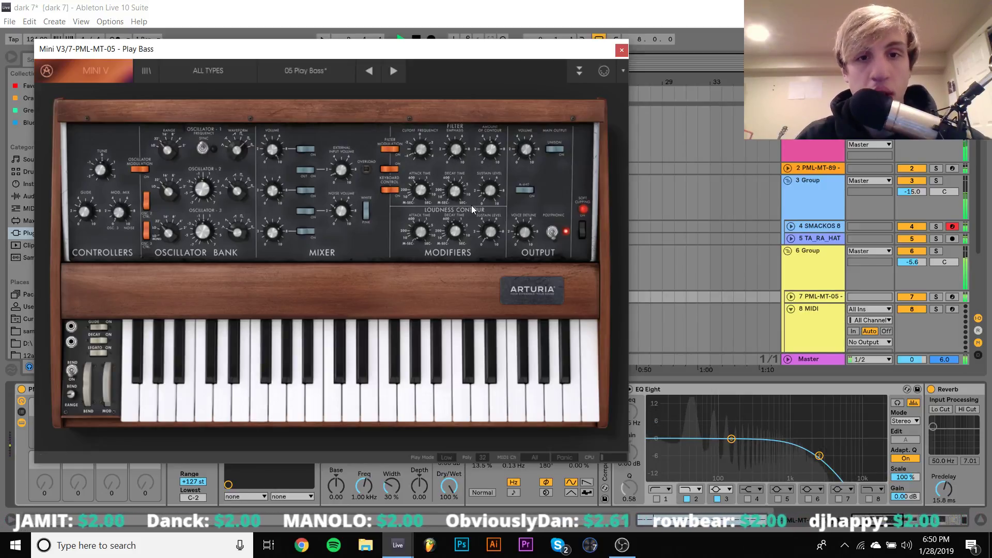
{"action": "left_click", "coordinate": [620, 50]}
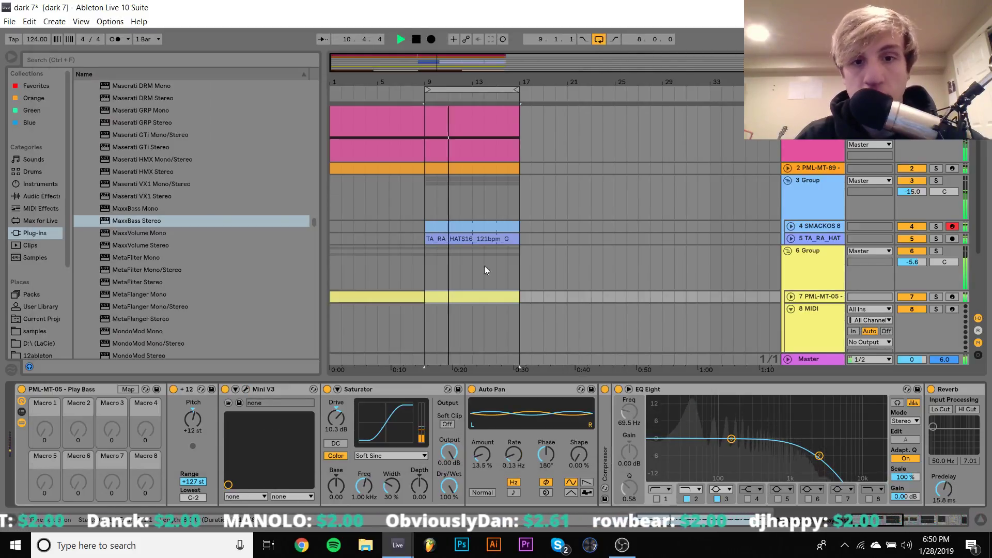
{"action": "key", "text": "space"}
{"action": "double_click", "coordinate": [472, 299]}
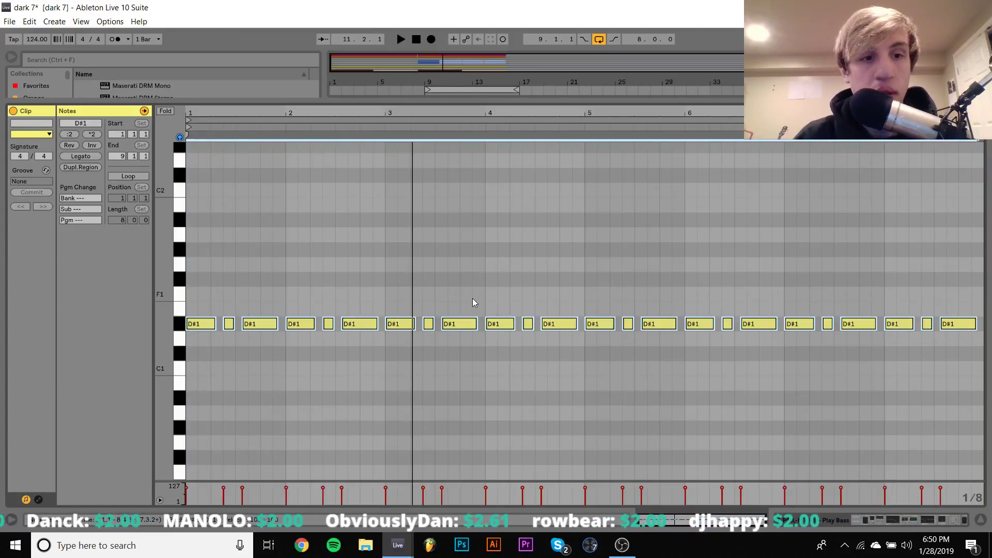
Step: Try all of the clip's bass notes transposed down to C#1 while playing the loop
{"action": "key", "text": "Down"}
{"action": "key", "text": "space"}
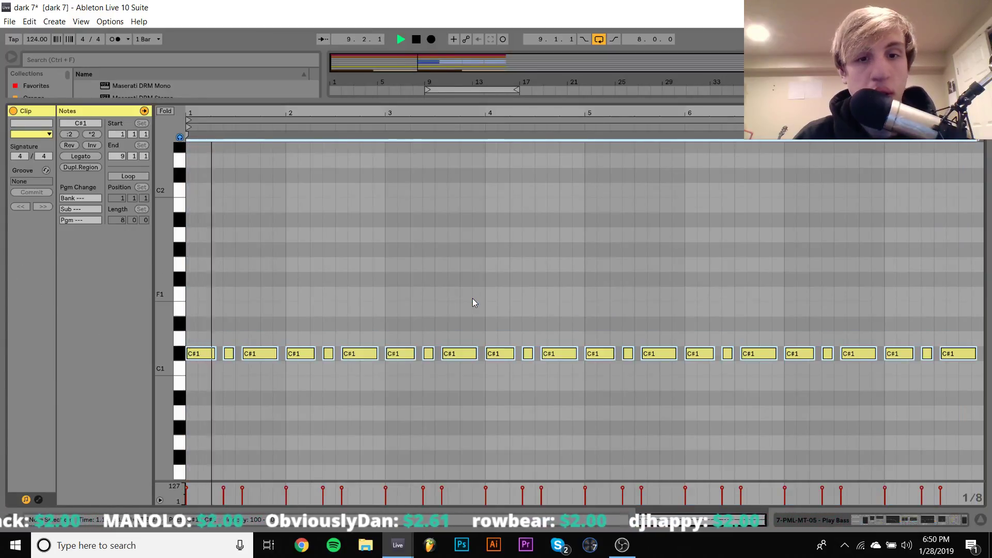
{"action": "key", "text": "Down"}
{"action": "key", "text": "space"}
{"action": "key", "text": "space"}
{"action": "key", "text": "Up"}
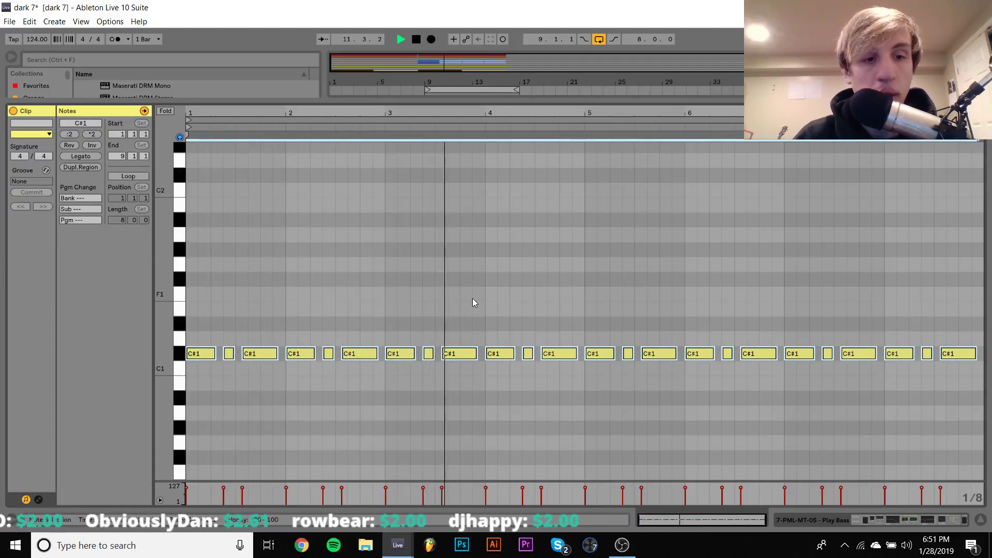
{"action": "key", "text": "Down"}
Step: Transpose all of the clip's bass notes up to F1 and return to the track's device chain
{"action": "key", "text": "Up"}
{"action": "key", "text": "Up"}
{"action": "key", "text": "Up"}
{"action": "key", "text": "Up"}
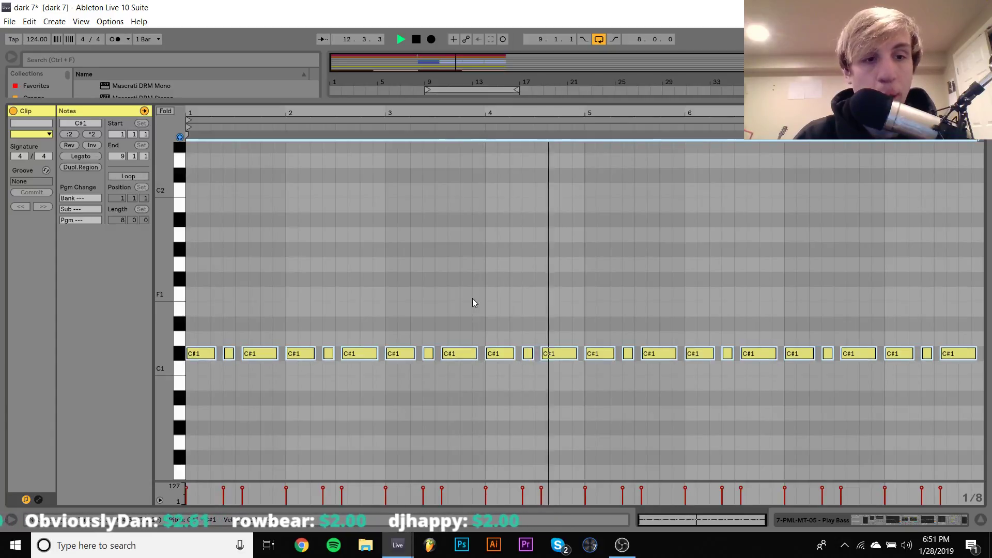
{"action": "key", "text": "Up"}
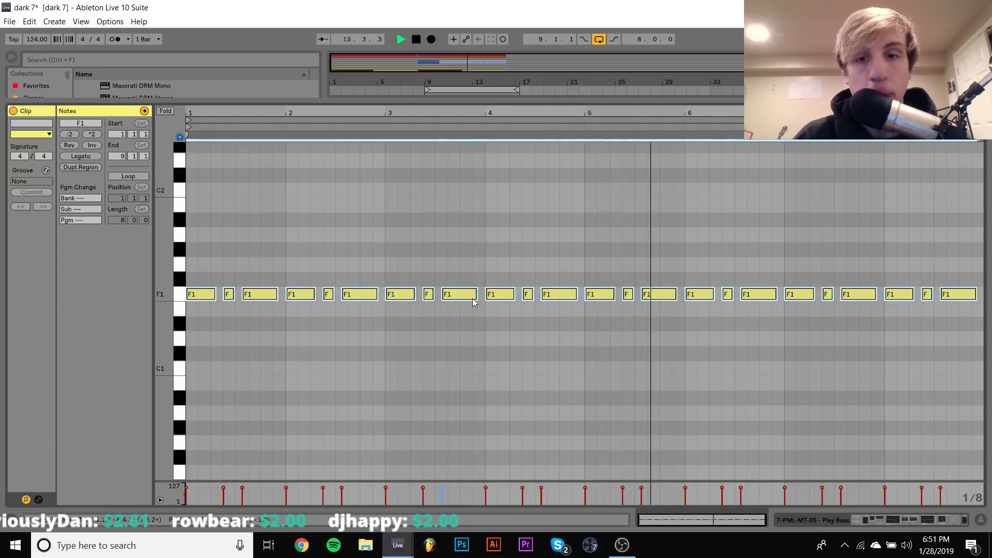
{"action": "left_click", "coordinate": [922, 521]}
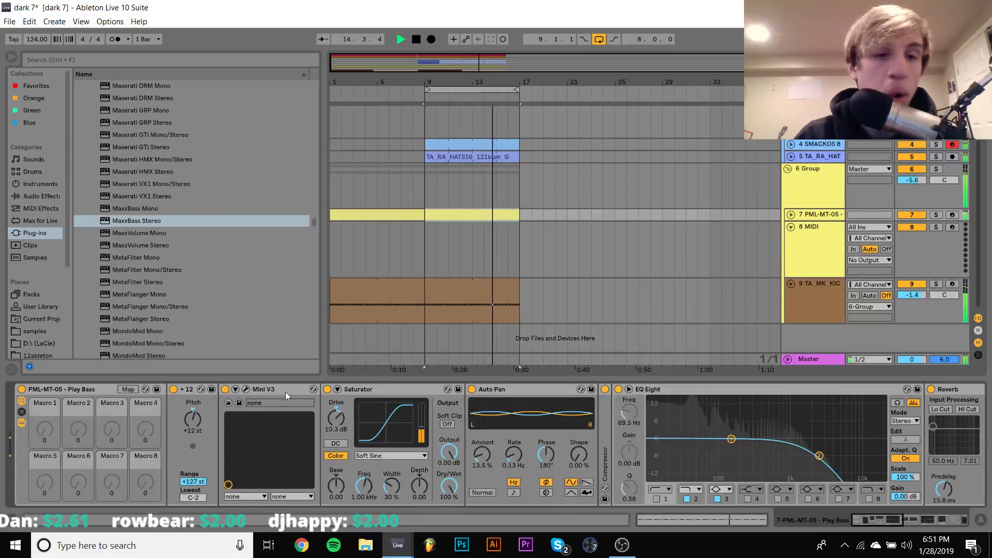
Step: Turn off soft clipping in the Mini V3 synth during playback and close its window
{"action": "left_click", "coordinate": [245, 389]}
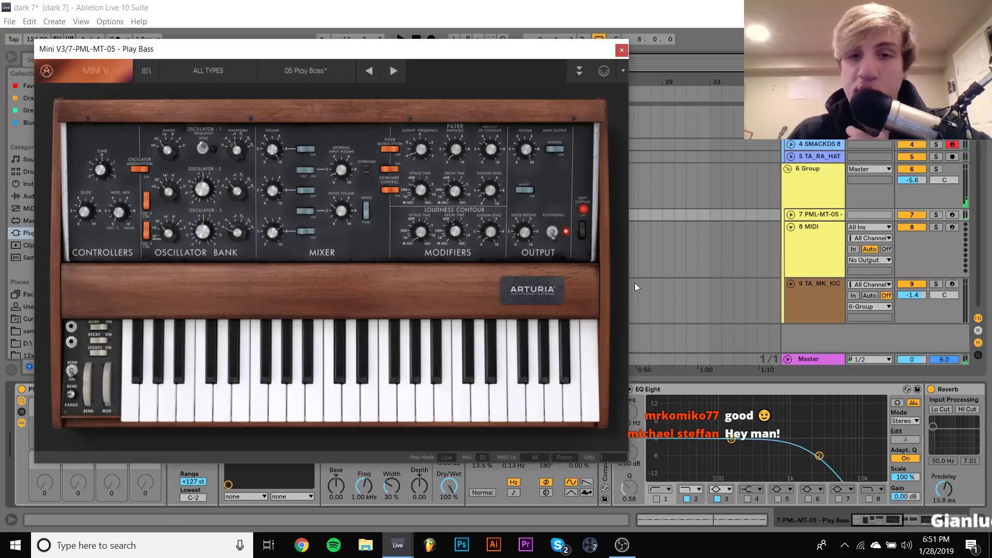
{"action": "left_click", "coordinate": [580, 230]}
{"action": "key", "text": "space"}
{"action": "left_click", "coordinate": [581, 230]}
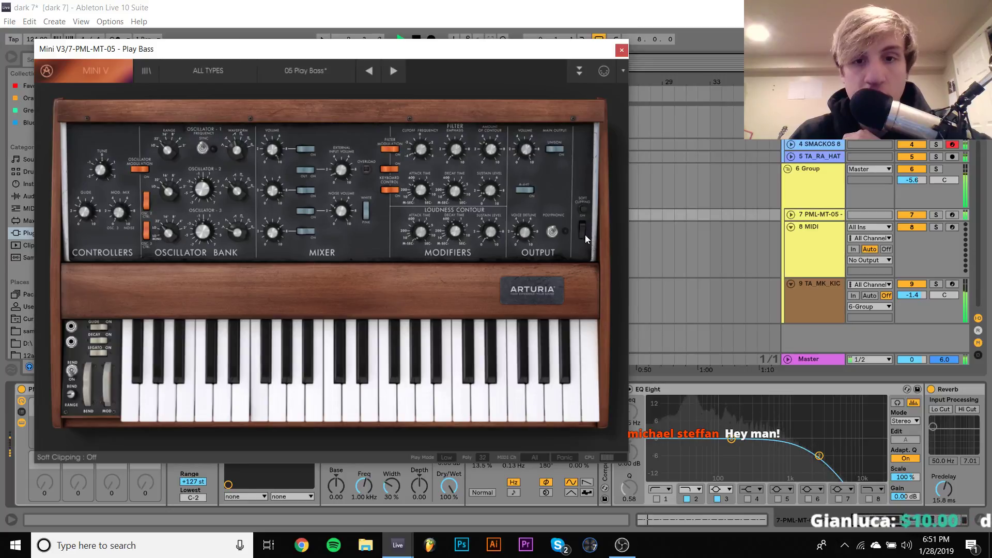
{"action": "left_click", "coordinate": [622, 50]}
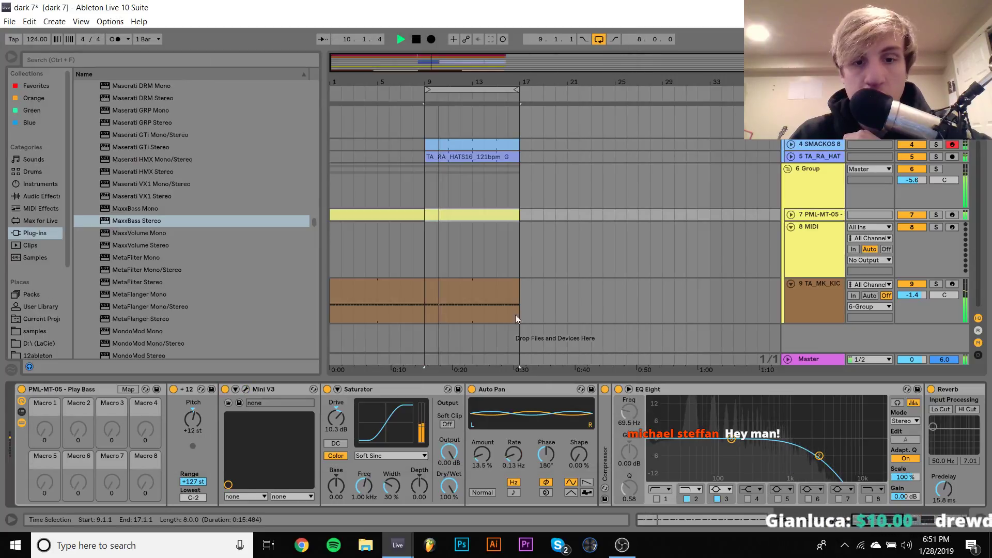
Step: Turn off the bass track's Auto Pan, then unfold the PML-MT-05 track and set its volume to -5.1 dB
{"action": "left_click", "coordinate": [472, 391]}
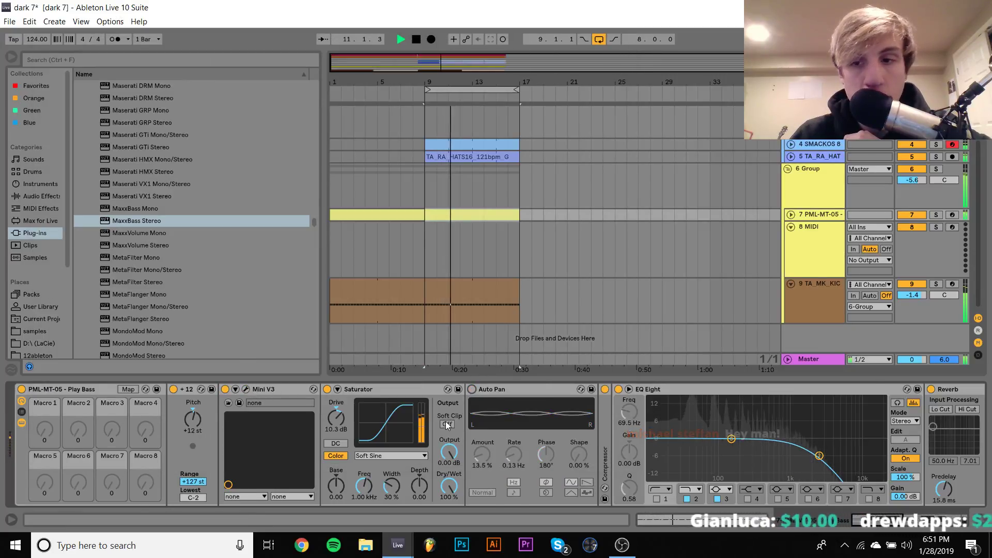
{"action": "scroll", "coordinate": [446, 421], "scroll_direction": "down", "scroll_amount": 2}
{"action": "scroll", "coordinate": [446, 420], "scroll_direction": "down", "scroll_amount": 1}
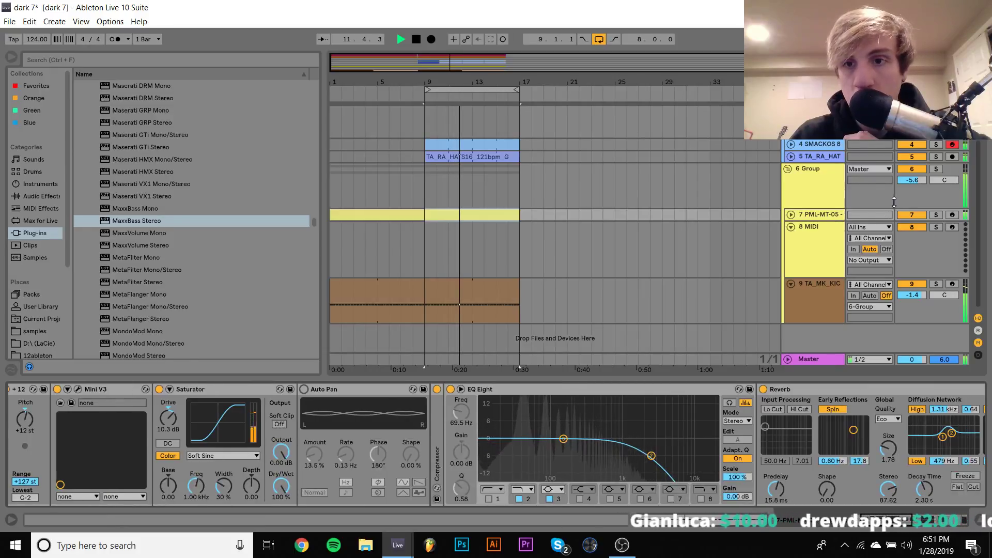
{"action": "key", "text": "space"}
{"action": "left_click", "coordinate": [791, 214]}
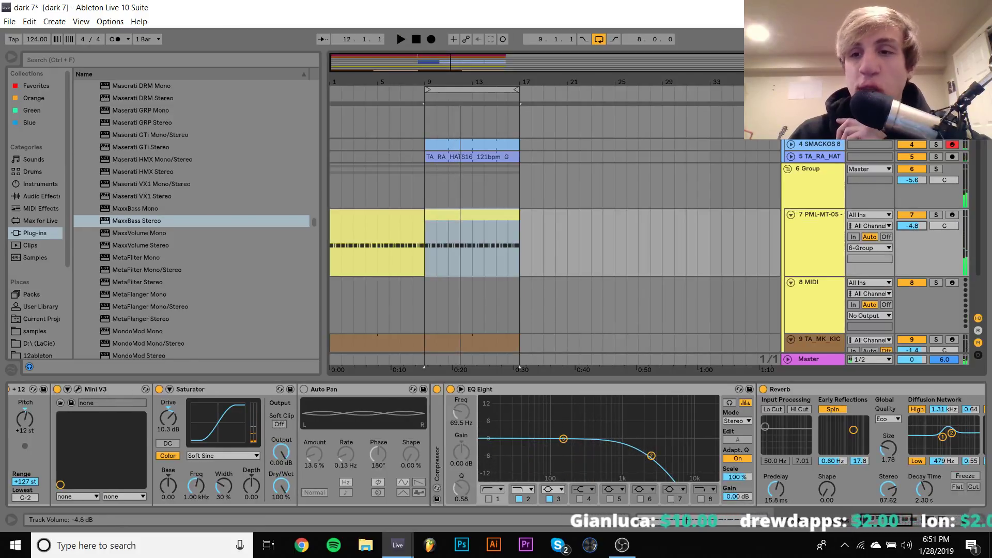
{"action": "scroll", "coordinate": [914, 222], "scroll_direction": "up", "scroll_amount": 3}
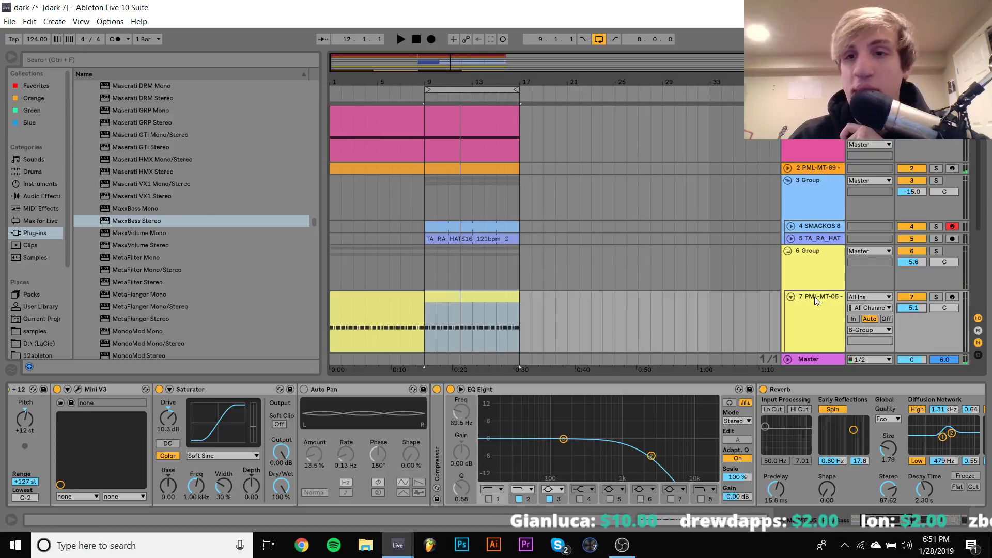
{"action": "key", "text": "space"}
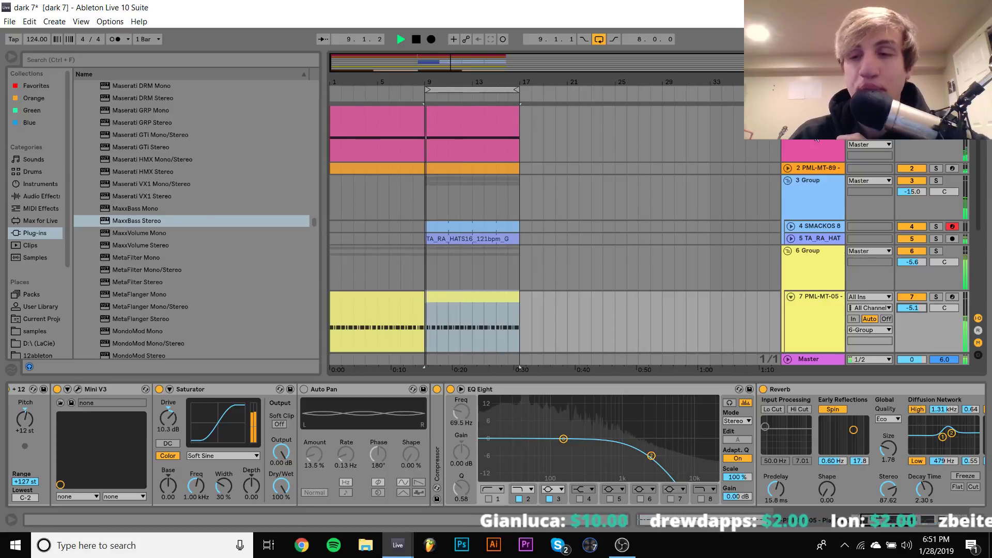
Step: Briefly mute the PML-MT-89 track during playback, then stop and solo the PML-MT-05 track together with the 6 Group
{"action": "left_click", "coordinate": [917, 166]}
{"action": "left_click", "coordinate": [916, 168]}
{"action": "key", "text": "space"}
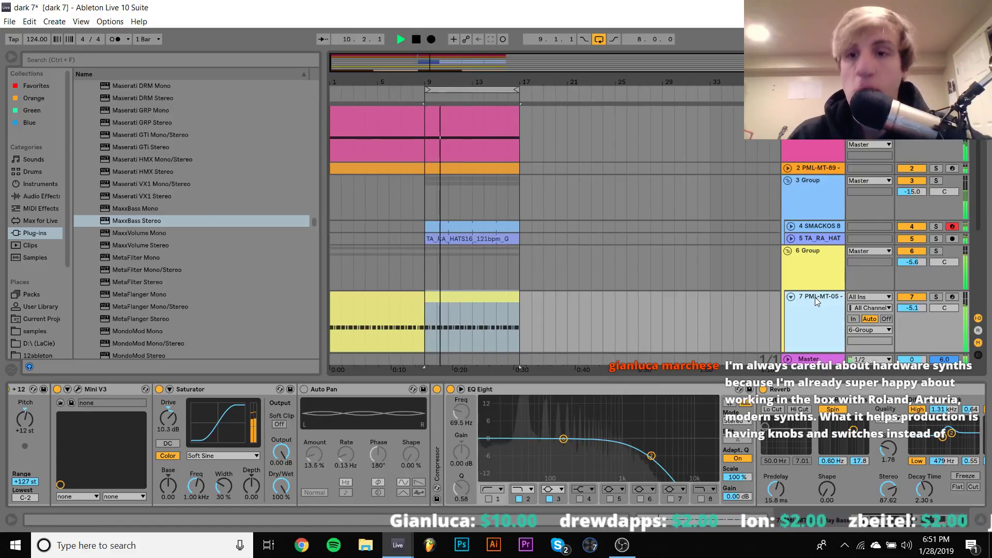
{"action": "left_click", "coordinate": [936, 251]}
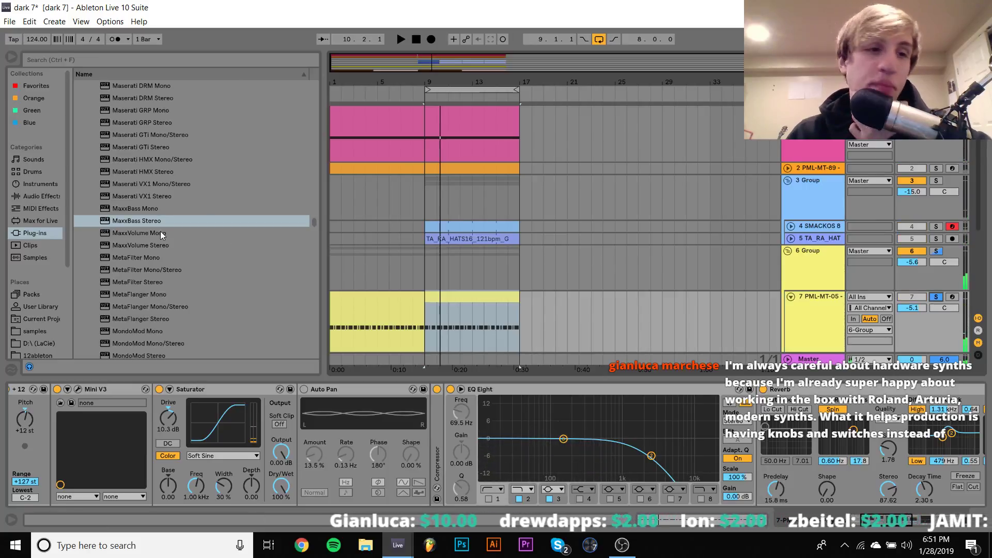
Step: Browse the D:\ (LaCie) drive and expand the PML - Arturia MINI V3 - Melodic Techno Sound Pack V1.2 folder
{"action": "left_click", "coordinate": [33, 343]}
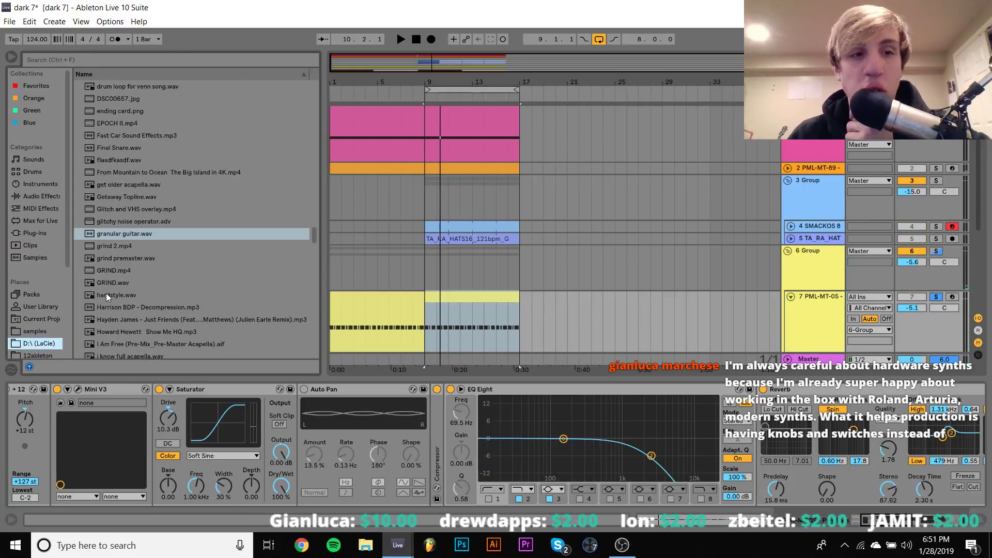
{"action": "scroll", "coordinate": [107, 293], "scroll_direction": "up", "scroll_amount": 10}
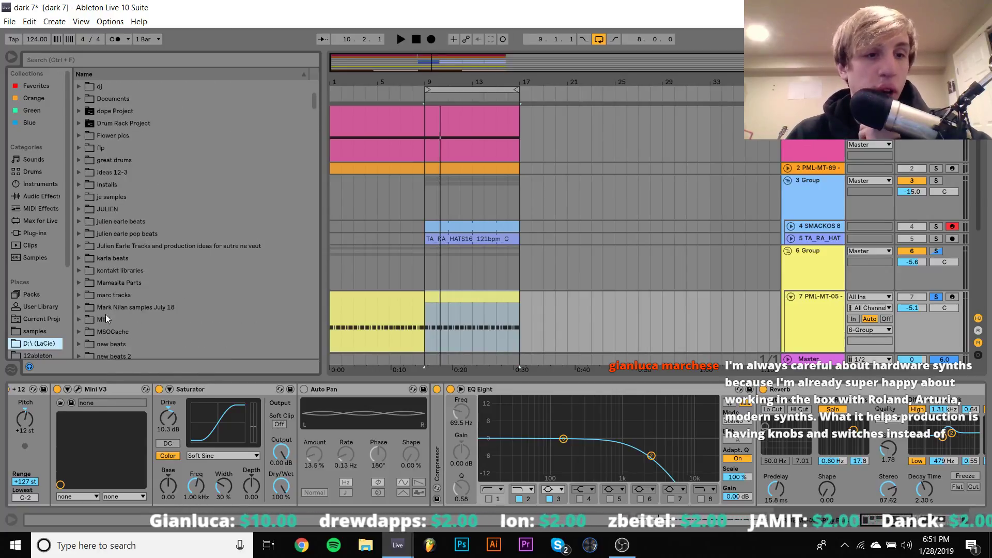
{"action": "scroll", "coordinate": [95, 344], "scroll_direction": "up", "scroll_amount": 3}
{"action": "scroll", "coordinate": [95, 344], "scroll_direction": "down", "scroll_amount": 8}
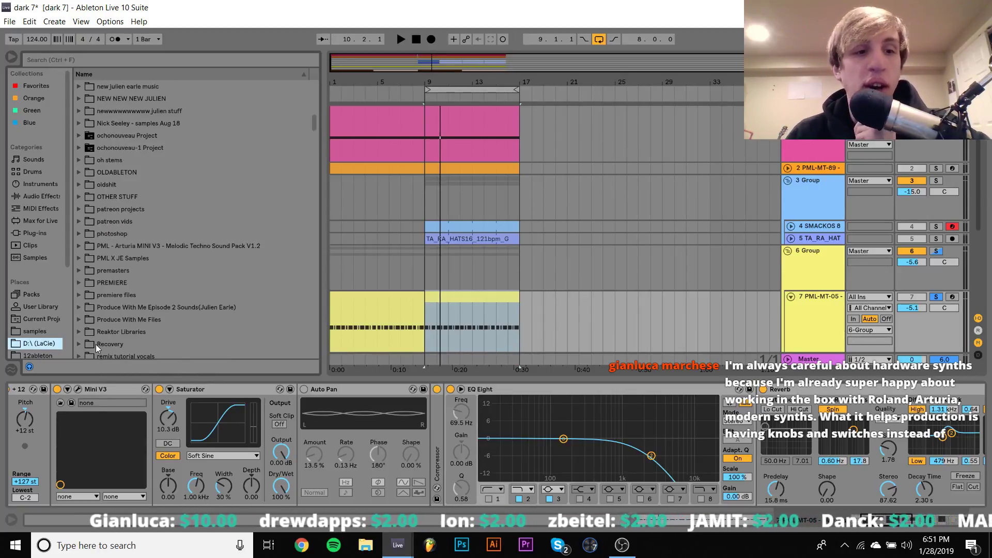
{"action": "left_click", "coordinate": [117, 248]}
{"action": "key", "text": "Right"}
{"action": "key", "text": "Down"}
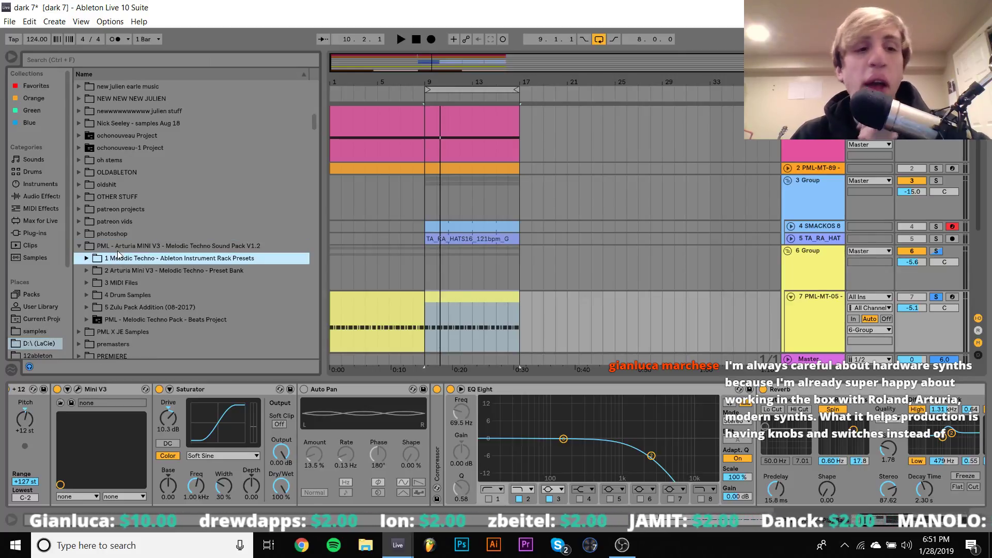
Step: Expand the Ableton Instrument Rack Presets folder and replace the bass track's rack with PML-MT-01 - Groove Bass.adg
{"action": "key", "text": "Right"}
{"action": "key", "text": "Down"}
{"action": "key", "text": "Down"}
{"action": "key", "text": "Down"}
{"action": "key", "text": "Up"}
{"action": "key", "text": "Up"}
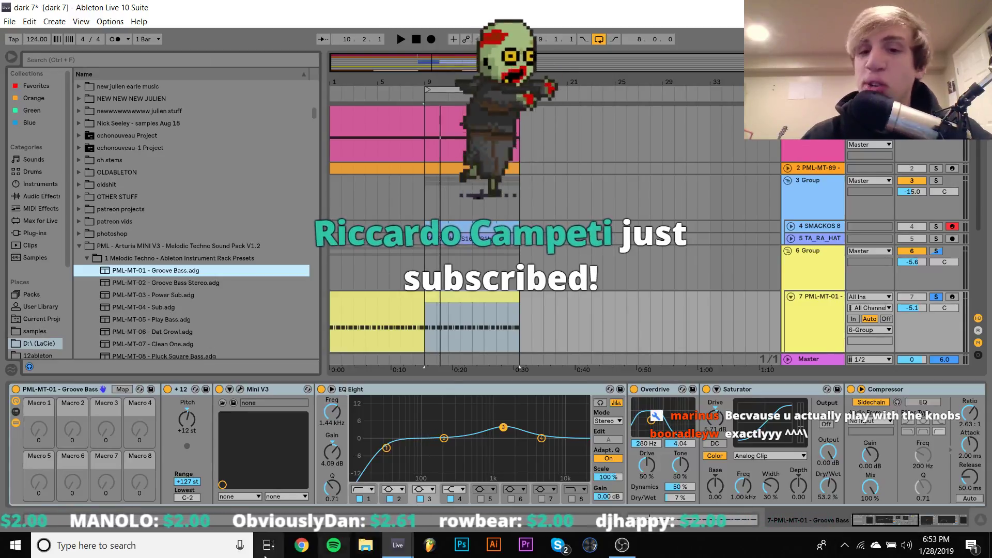
Step: Check the stream in OBS and switch back to Ableton Live
{"action": "left_click", "coordinate": [622, 545]}
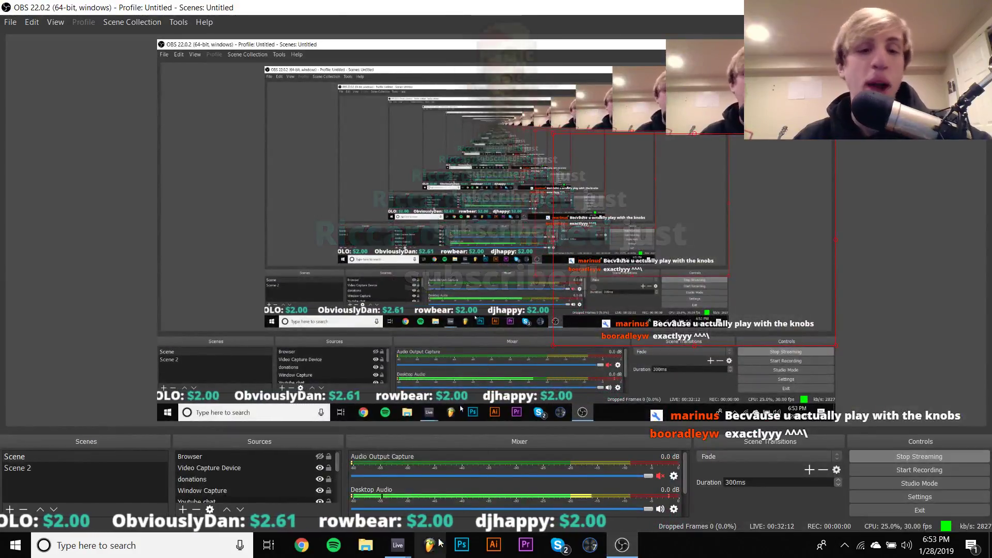
{"action": "mouse_move", "coordinate": [404, 548]}
{"action": "left_click", "coordinate": [376, 519]}
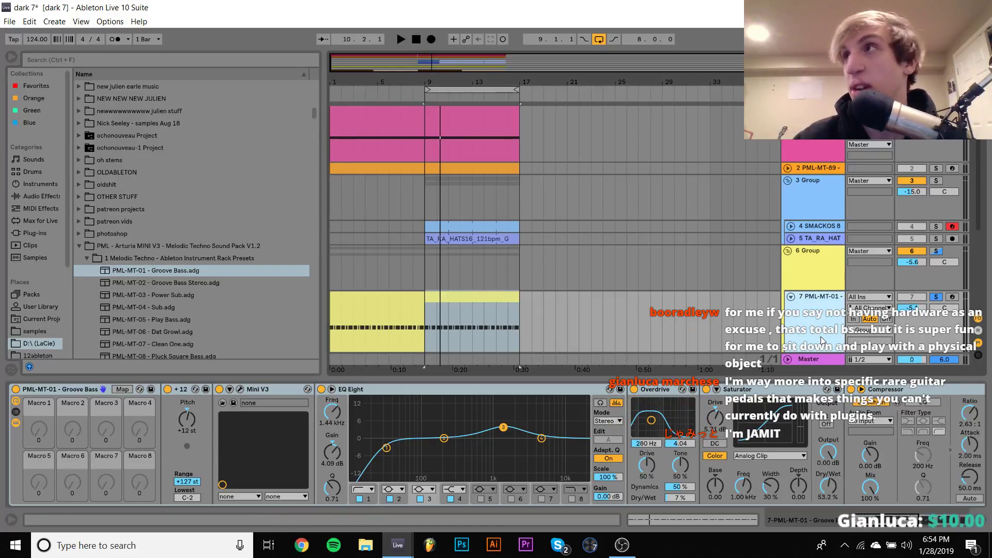
Step: Unsolo the PML-MT-01 track and the 6 Group during playback and turn off the group's MaxxBass Stereo
{"action": "key", "text": "space"}
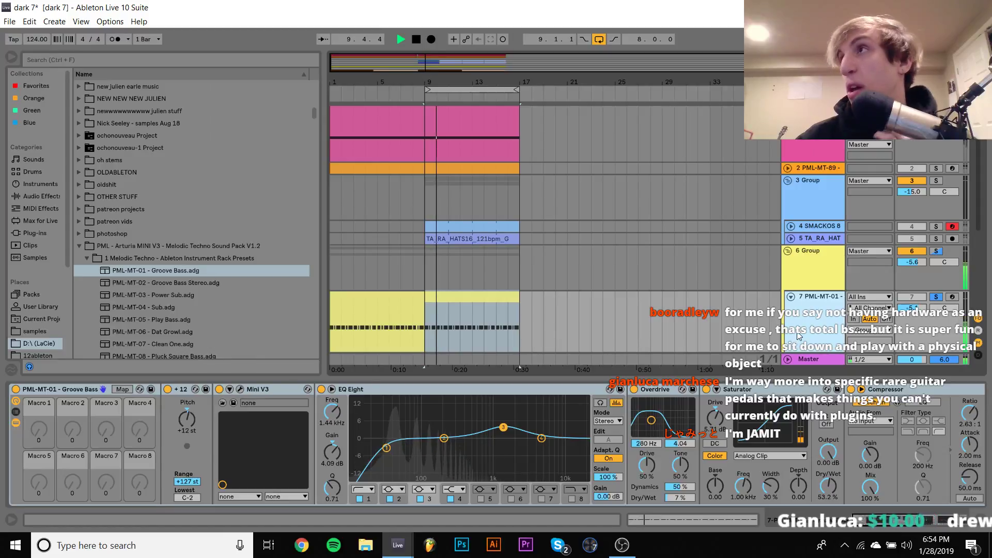
{"action": "key", "text": "space"}
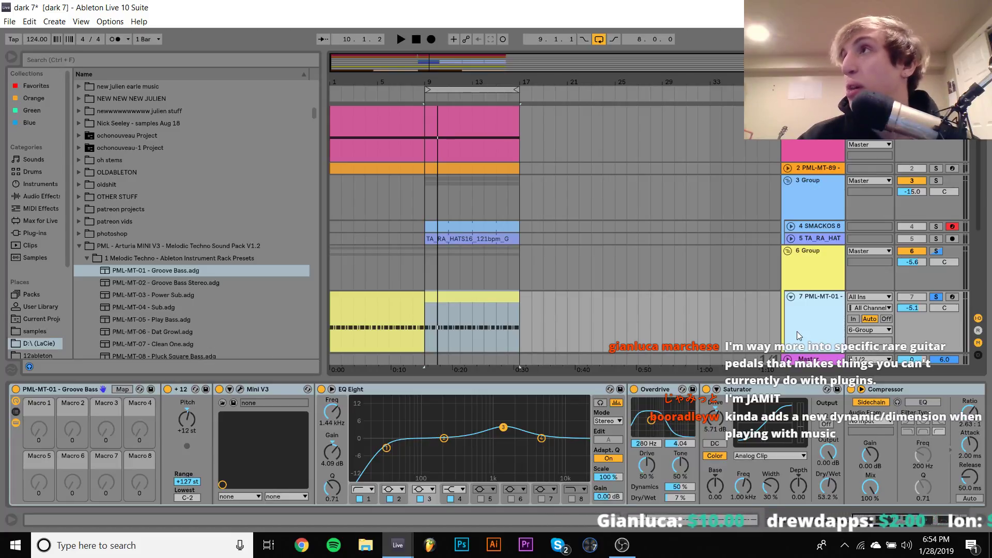
{"action": "key", "text": "space"}
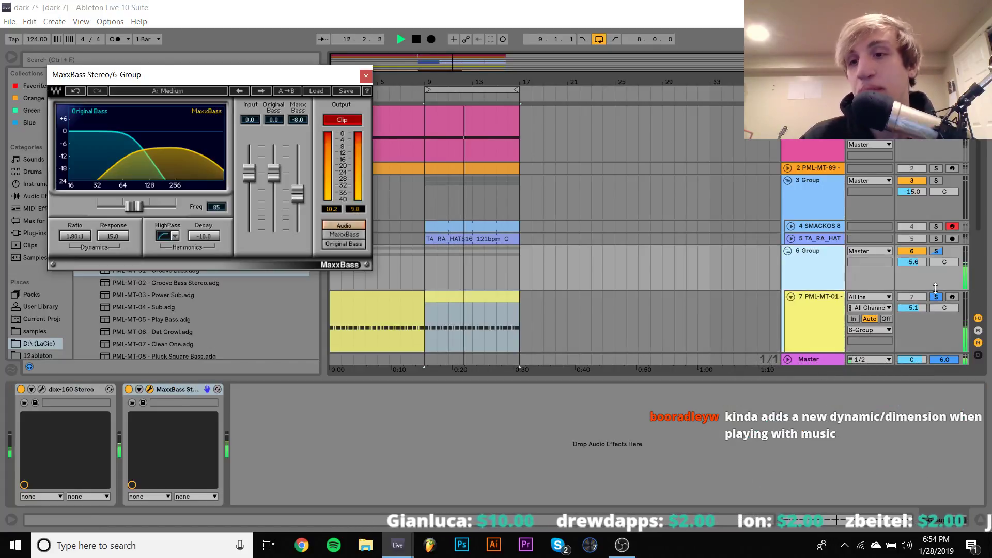
{"action": "left_click", "coordinate": [825, 279]}
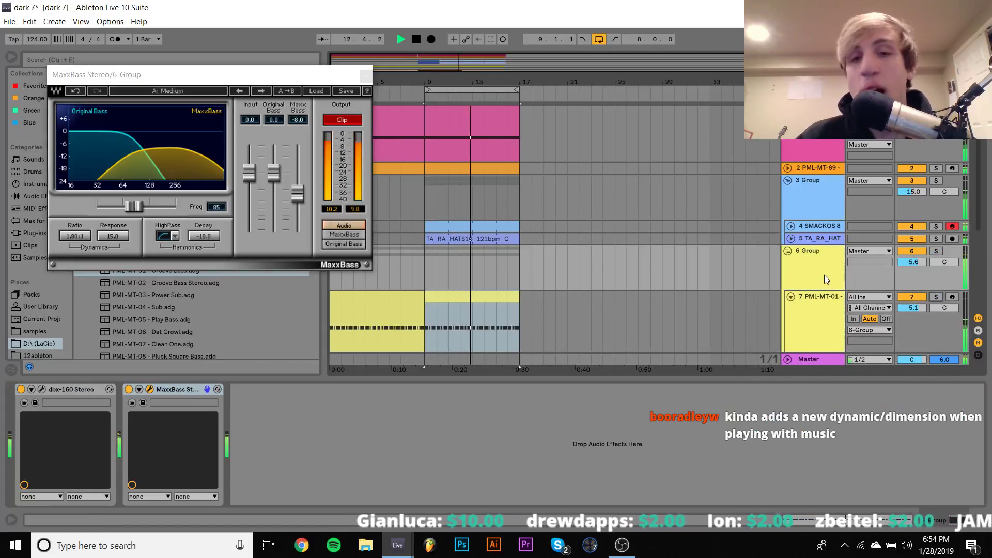
{"action": "left_click", "coordinate": [129, 390]}
Step: Raise the PML-MT-01 track's volume to -0.1 dB and lower the 6 Group's volume to -8.9 dB during playback
{"action": "scroll", "coordinate": [572, 273], "scroll_direction": "down", "scroll_amount": 1}
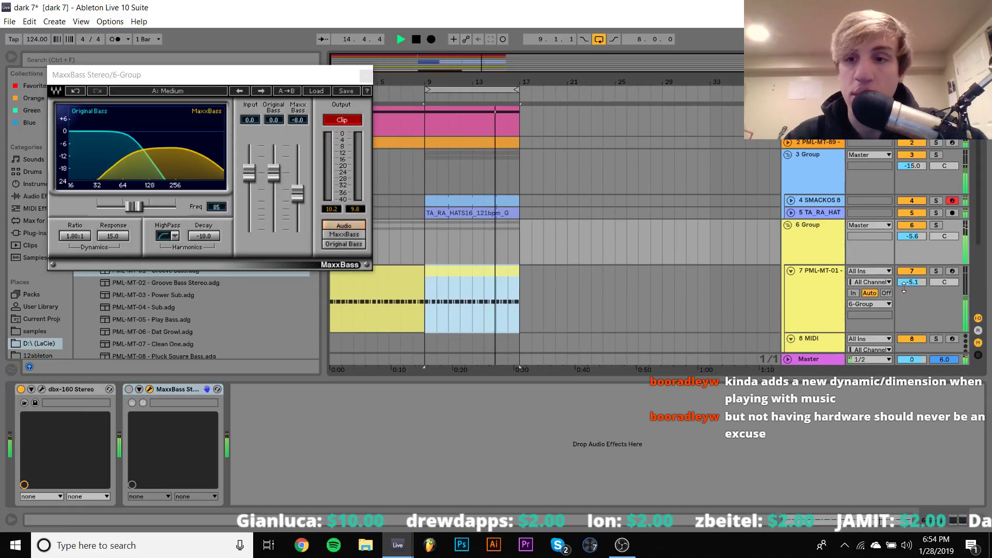
{"action": "scroll", "coordinate": [904, 287], "scroll_direction": "down", "scroll_amount": 2}
{"action": "scroll", "coordinate": [917, 303], "scroll_direction": "down", "scroll_amount": 2}
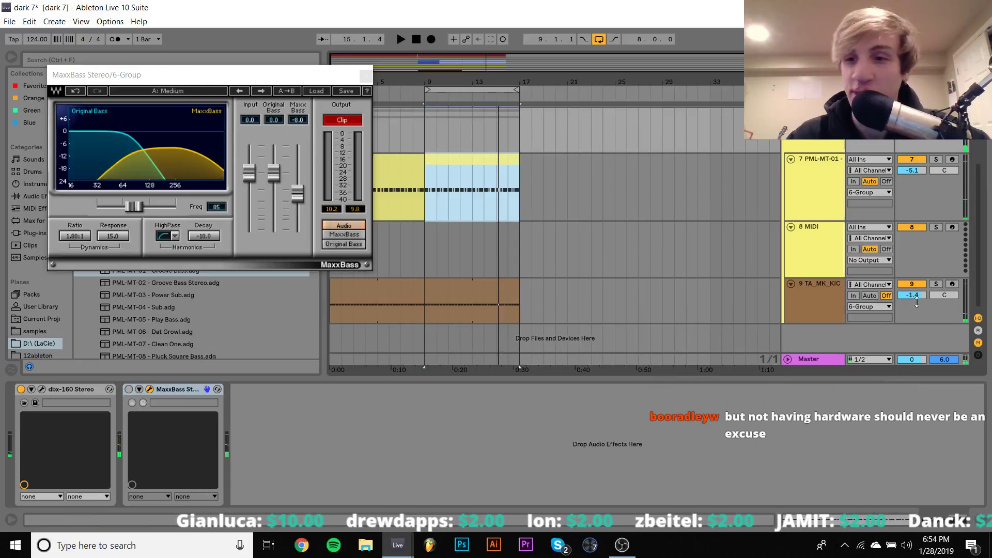
{"action": "mouse_move", "coordinate": [912, 170]}
{"action": "left_mouse_down"}
{"action": "mouse_move", "coordinate": [912, 155]}
{"action": "mouse_move", "coordinate": [912, 175]}
{"action": "left_mouse_up"}
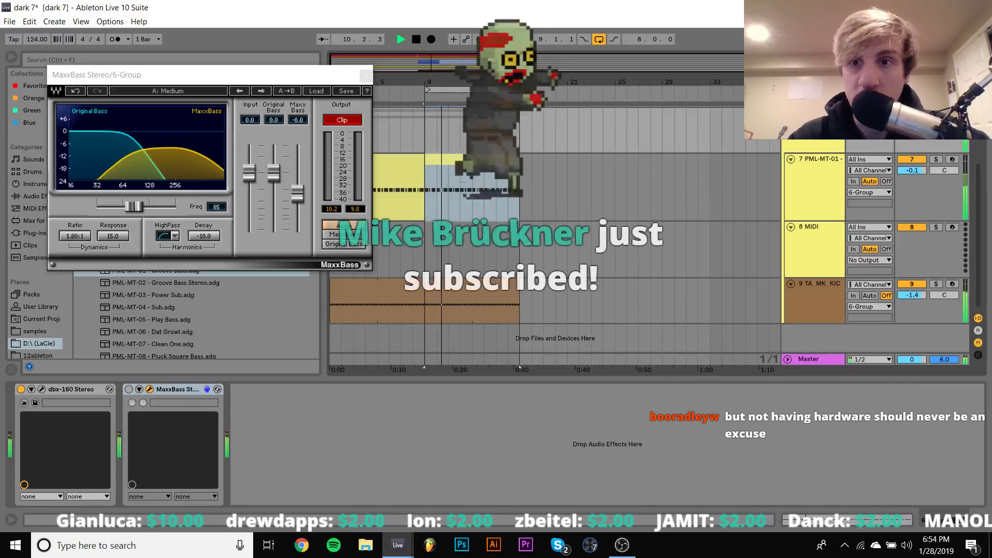
{"action": "scroll", "coordinate": [798, 256], "scroll_direction": "up", "scroll_amount": 3}
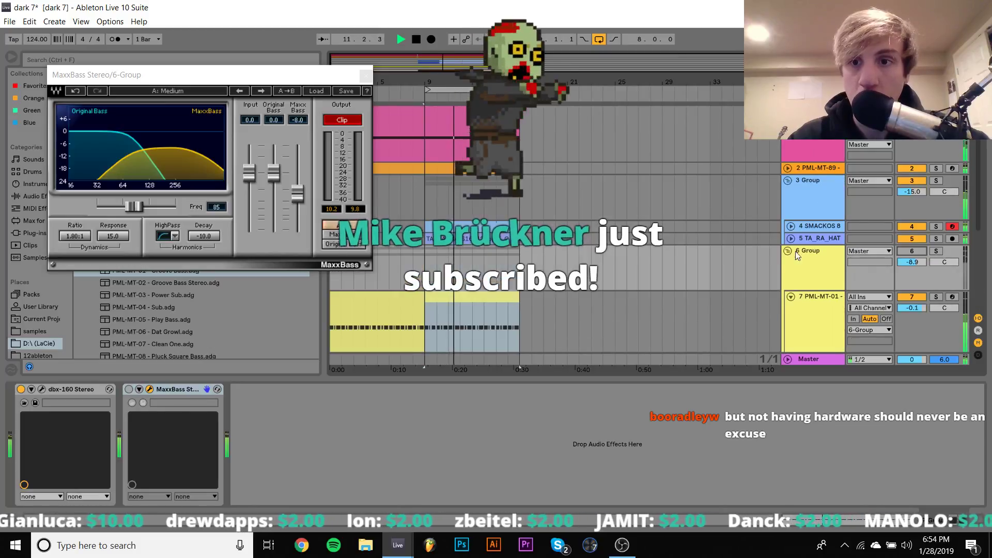
Step: Check the stream in OBS and return to the dark 7 set in Ableton Live
{"action": "left_click", "coordinate": [620, 551]}
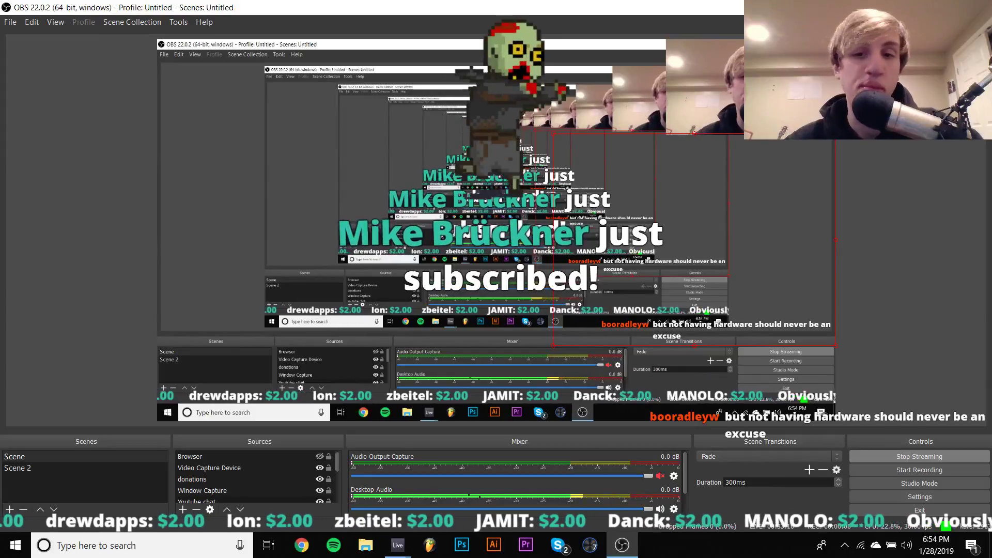
{"action": "mouse_move", "coordinate": [397, 545]}
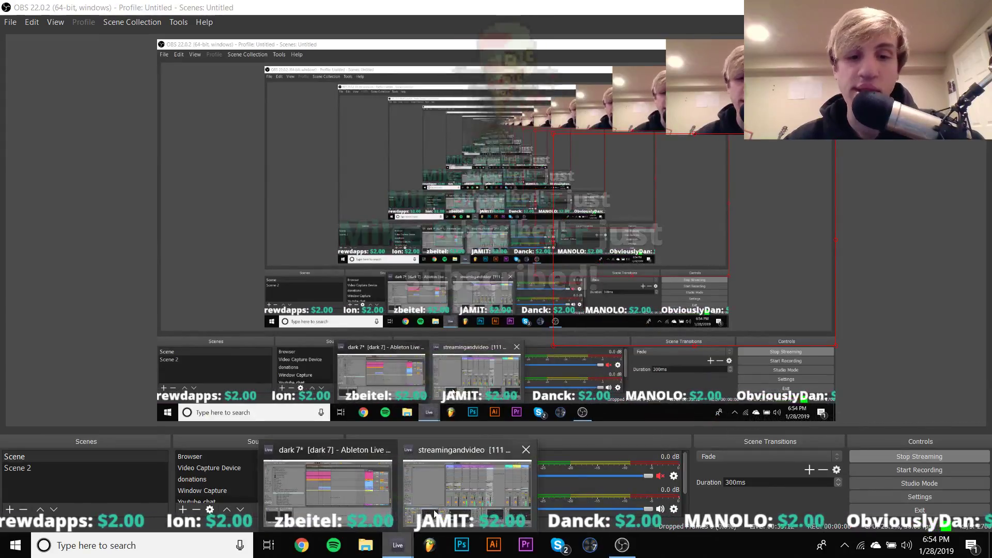
{"action": "left_click", "coordinate": [328, 488]}
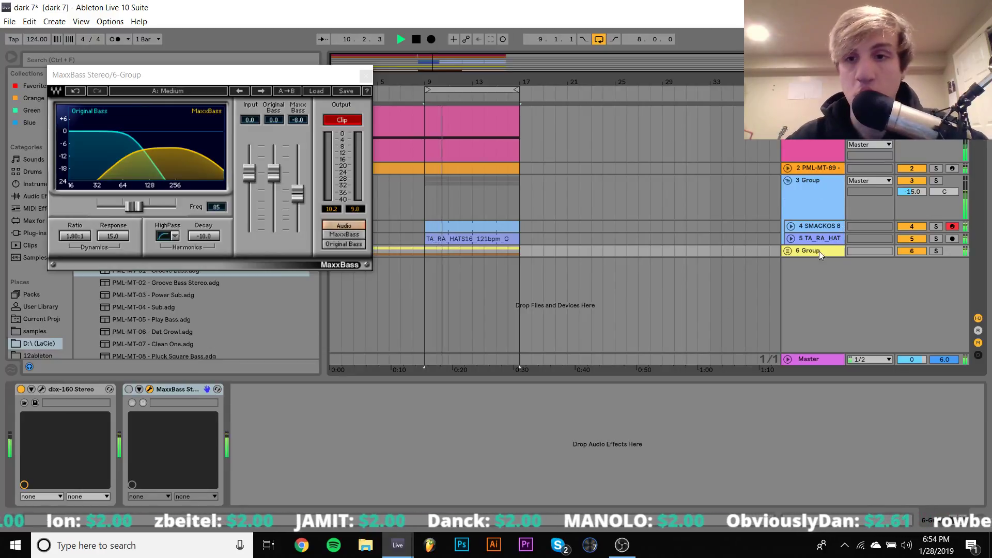
Step: Unfold the 6 Group and lower its volume to -10.1 dB during playback
{"action": "left_click", "coordinate": [788, 250]}
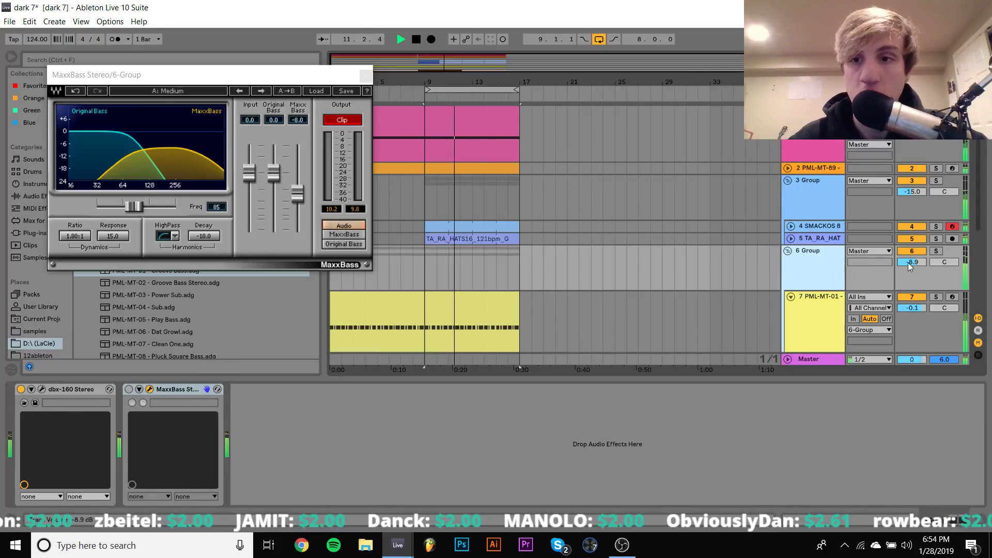
{"action": "scroll", "coordinate": [910, 265], "scroll_direction": "down", "scroll_amount": 3}
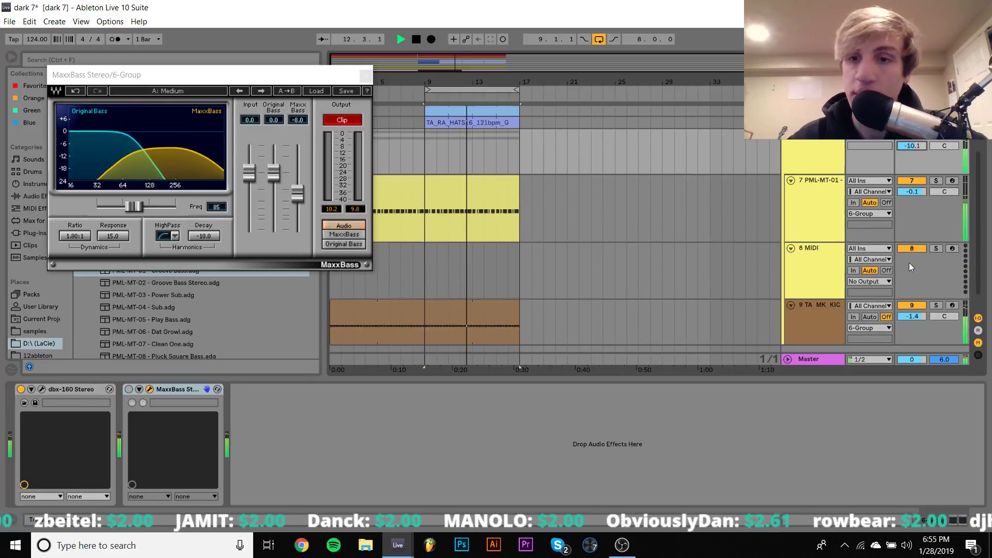
Step: Solo the TA_MK_KICKS1 kick track during playback and show its Simpler's envelope and pitch controls
{"action": "scroll", "coordinate": [910, 264], "scroll_direction": "down", "scroll_amount": 1}
{"action": "left_click", "coordinate": [830, 286]}
{"action": "left_click", "coordinate": [937, 284]}
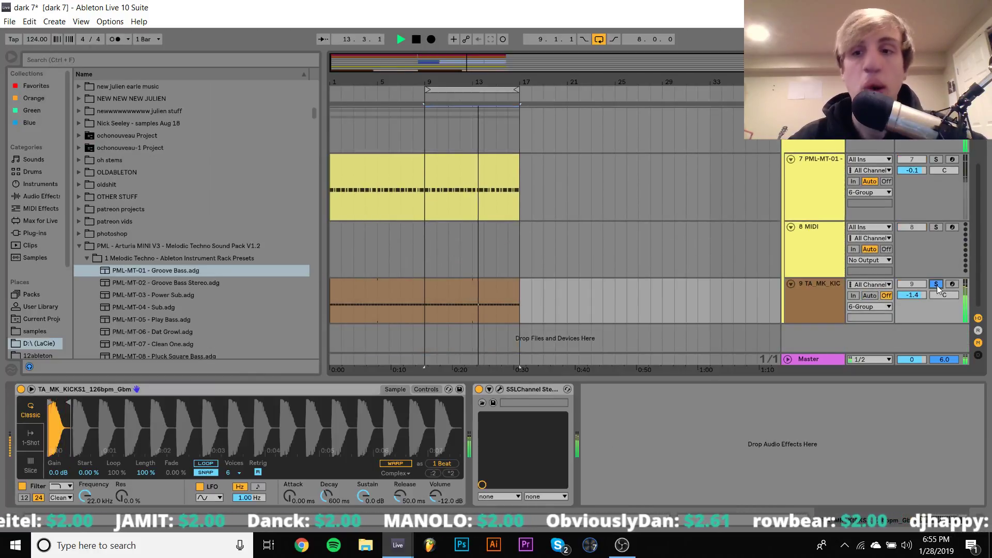
{"action": "left_click", "coordinate": [430, 388]}
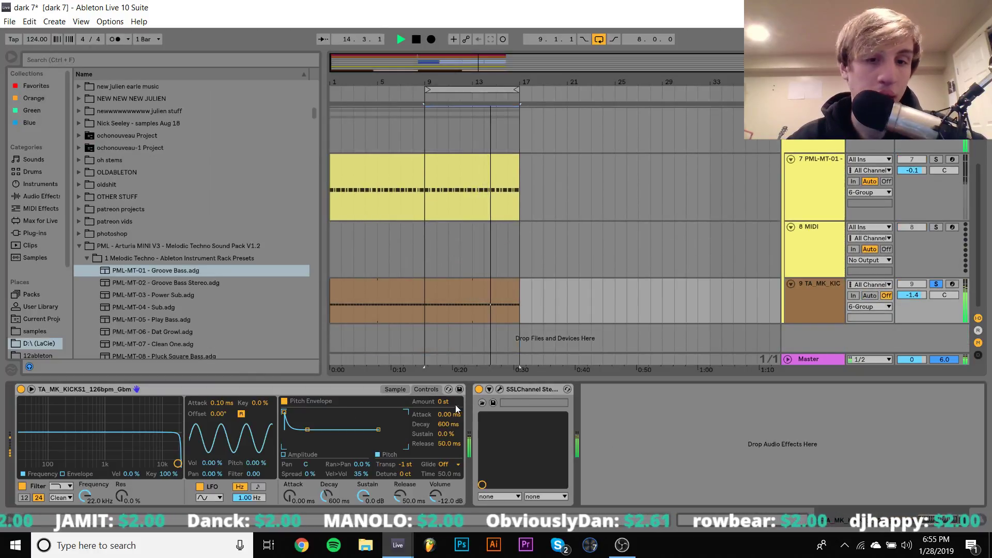
Step: Set the kick's pitch envelope amount to +9 st and decay to 22.1 ms, switch the envelope off and unsolo the track
{"action": "left_click_drag", "start_coordinate": [455, 405], "coordinate": [450, 426]}
{"action": "left_click", "coordinate": [449, 422]}
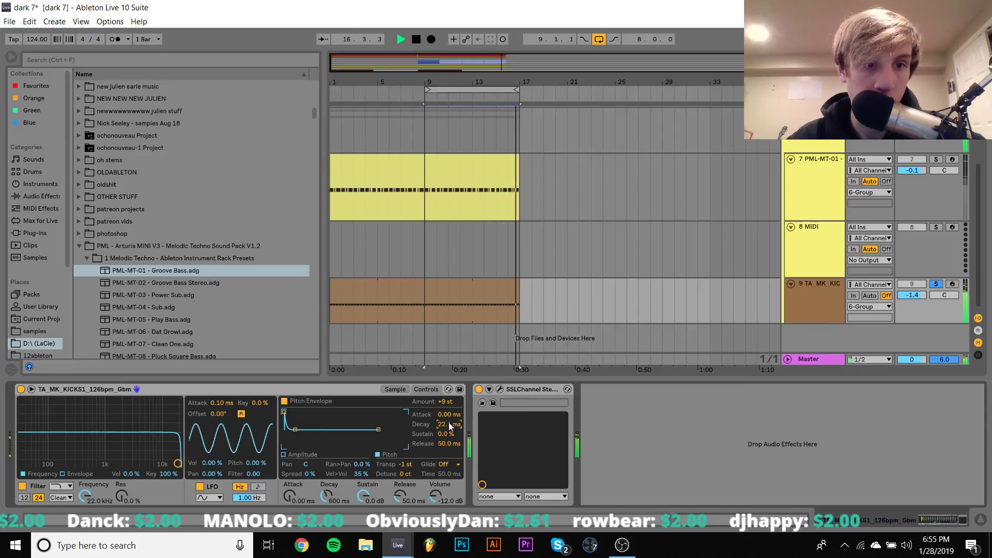
{"action": "left_click", "coordinate": [940, 285]}
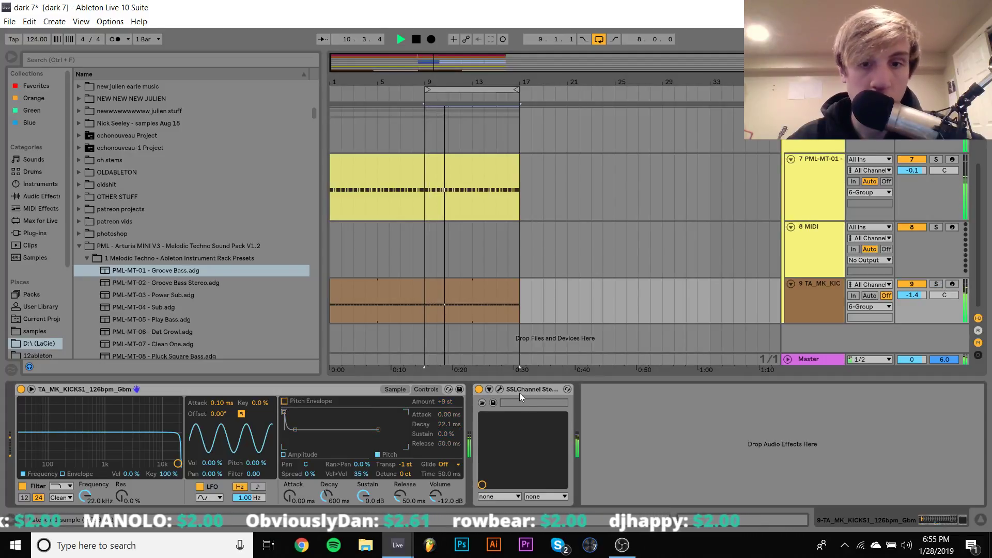
Step: Compare the kick with its SSLChannel plug-in bypassed, and play the loop with kick track 9 muted
{"action": "left_click", "coordinate": [479, 389]}
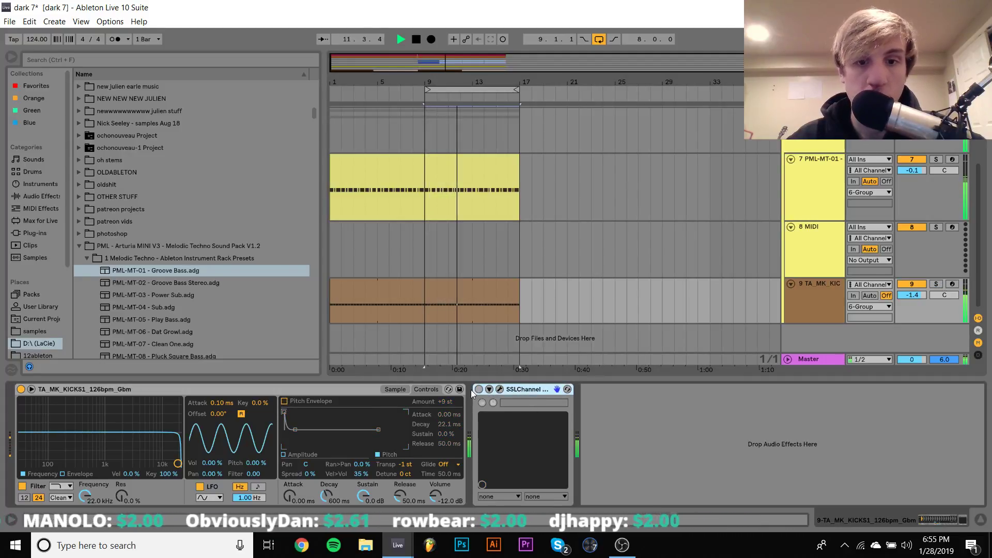
{"action": "left_click", "coordinate": [914, 285]}
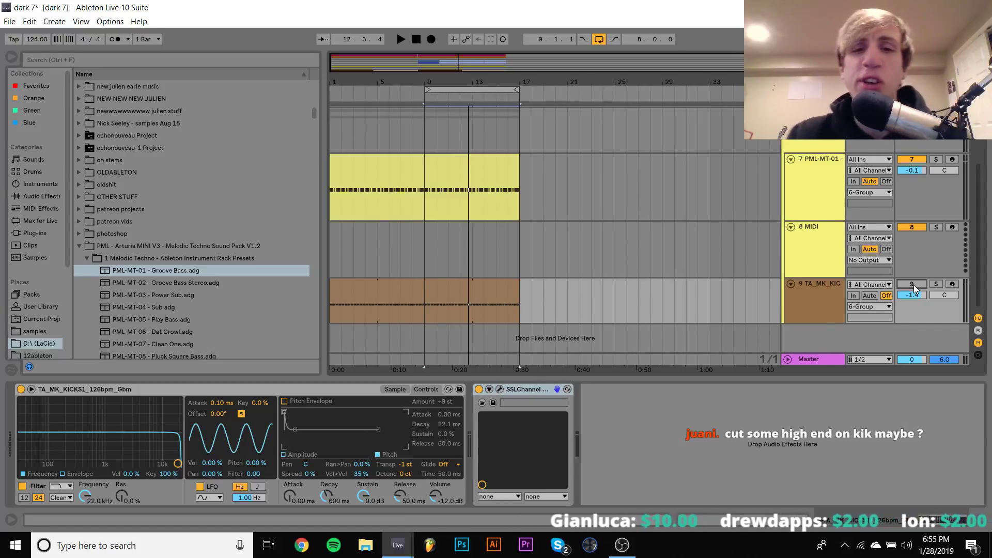
{"action": "key", "text": "space"}
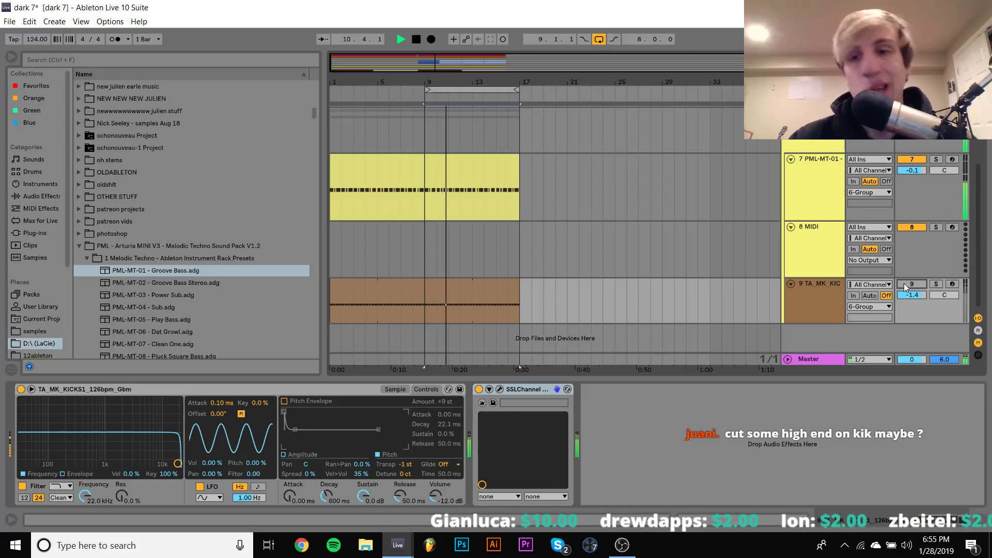
Step: Load the PML-MT-05 - Play Bass preset onto bass track 7 and audition it in the loop
{"action": "left_click", "coordinate": [837, 202]}
{"action": "key", "text": "space"}
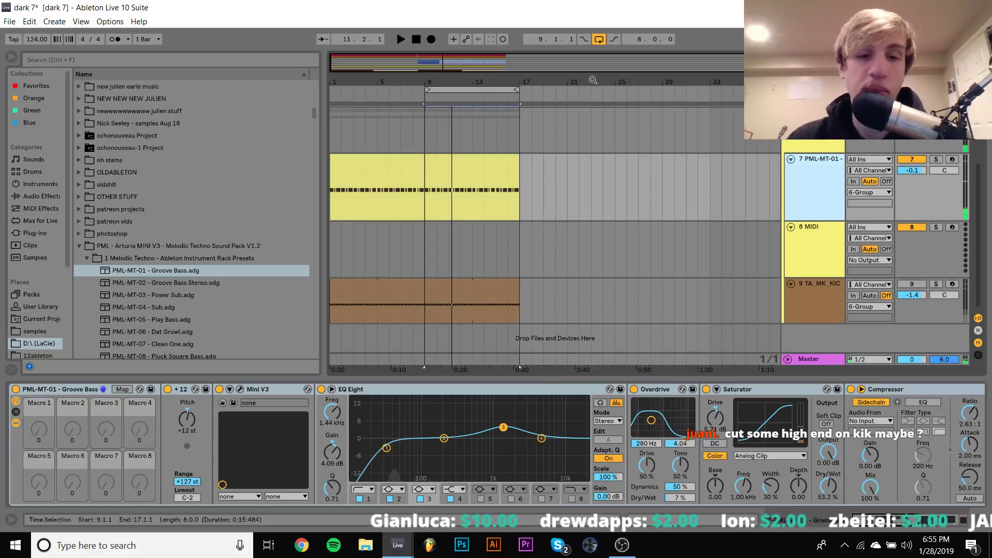
{"action": "scroll", "coordinate": [243, 336], "scroll_direction": "down", "scroll_amount": 2}
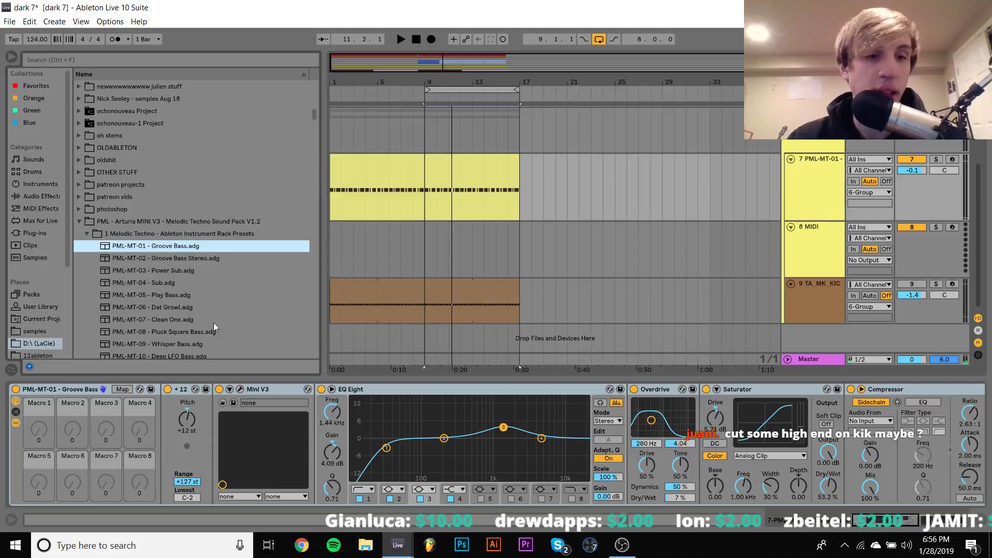
{"action": "left_click", "coordinate": [167, 294]}
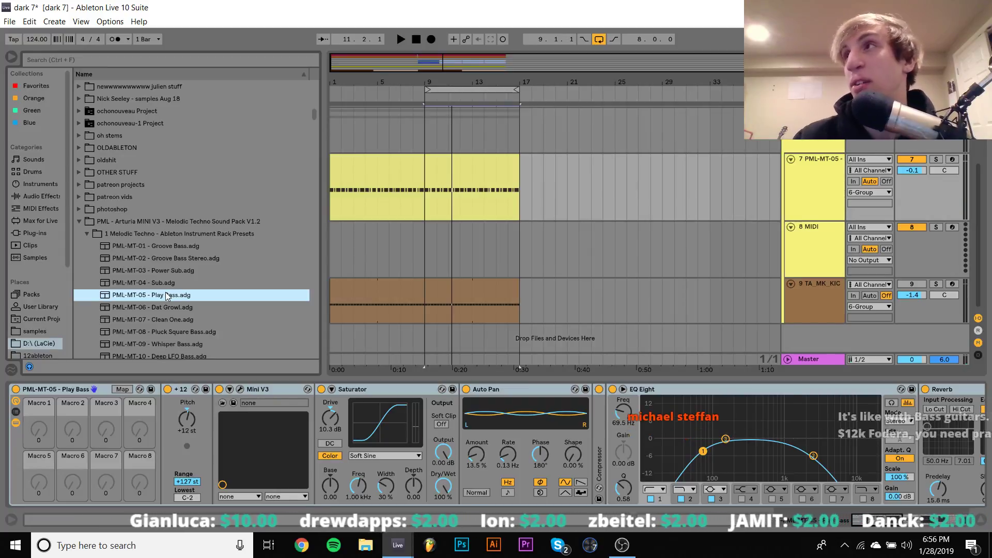
{"action": "key", "text": "space"}
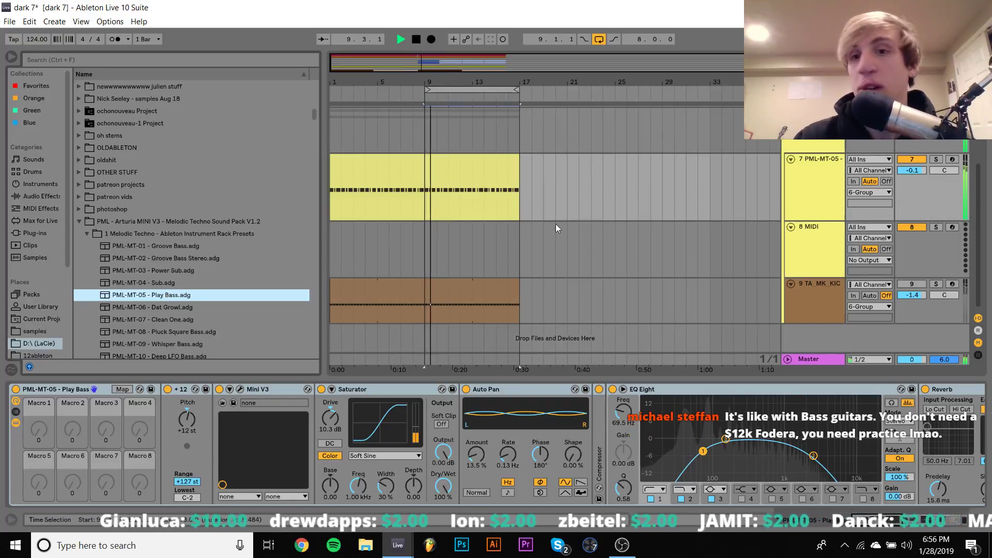
{"action": "key", "text": "space"}
Step: Lower the filter attack time in the bass track's Mini V3 synth while the loop plays
{"action": "left_click", "coordinate": [240, 390]}
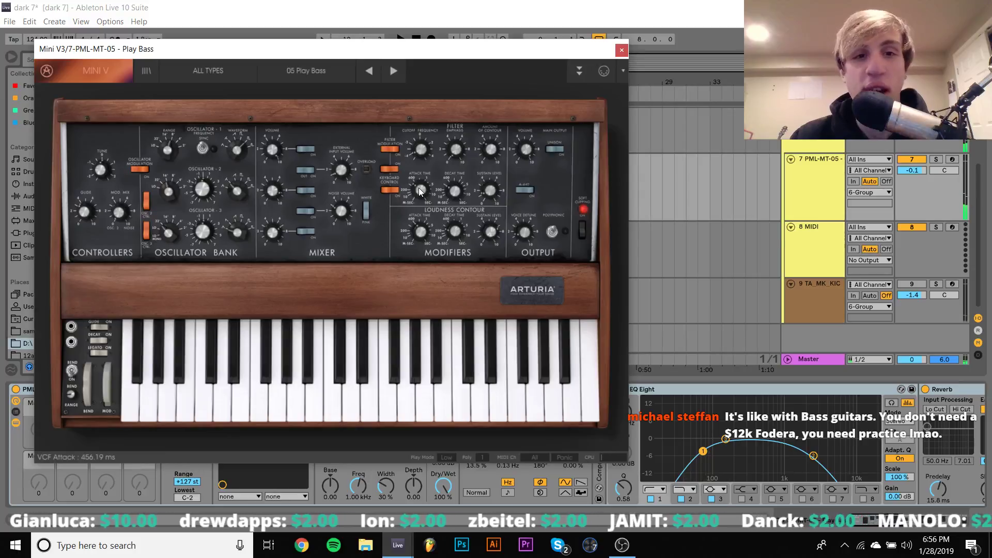
{"action": "key", "text": "space"}
{"action": "left_click_drag", "start_coordinate": [419, 189], "coordinate": [420, 202]}
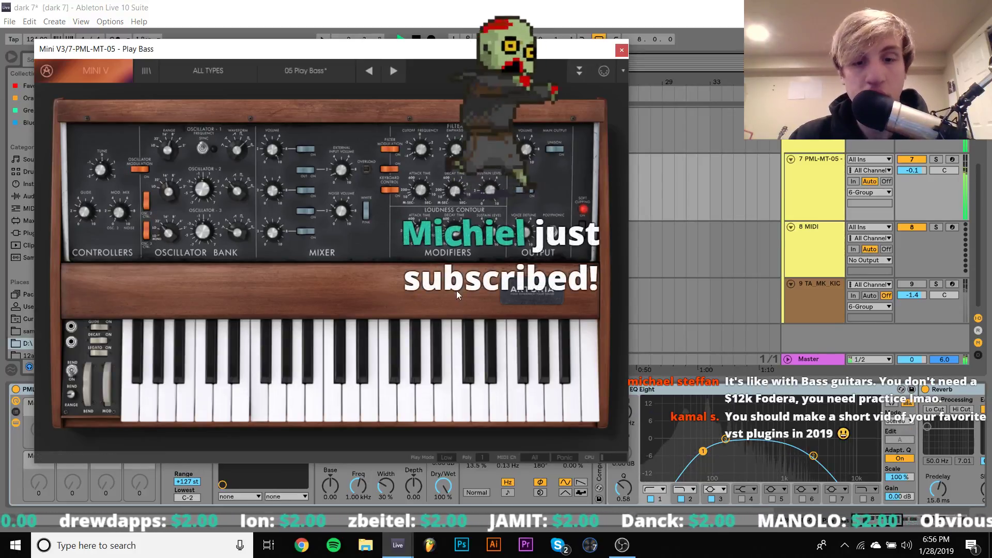
{"action": "left_click", "coordinate": [612, 555]}
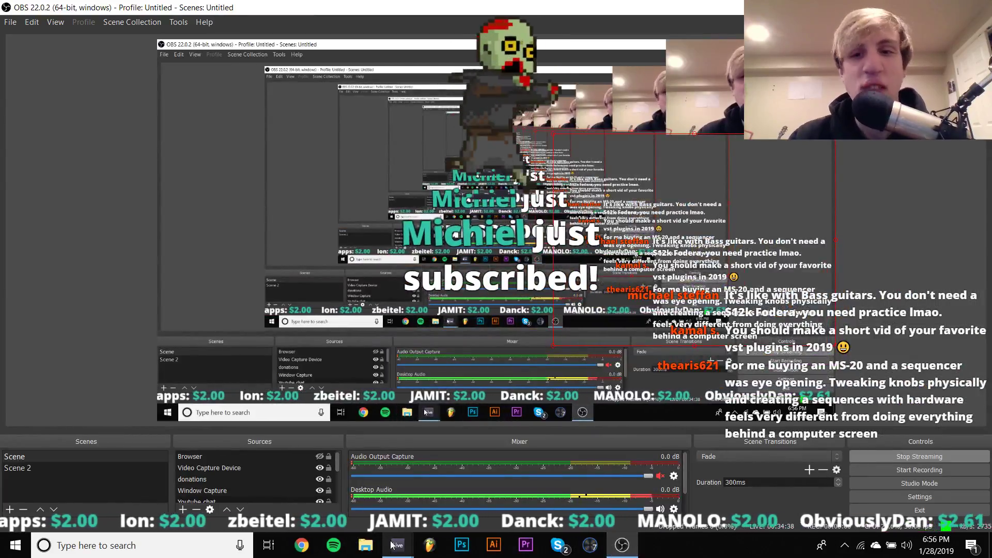
{"action": "mouse_move", "coordinate": [396, 545]}
{"action": "left_click", "coordinate": [380, 498]}
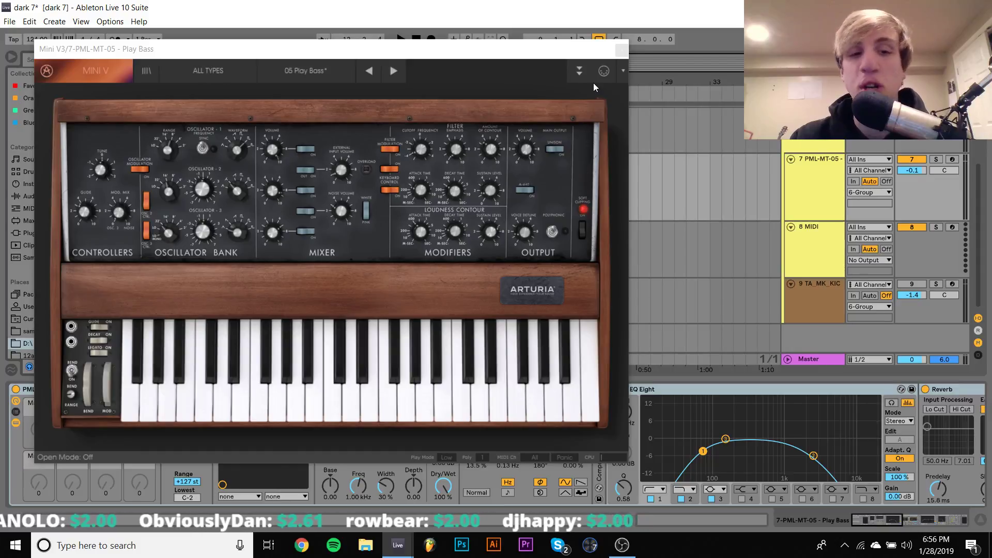
Step: Close the synth window, load the PML-MT-06 - Dat Growl preset onto track 7 and set its Pitch device to +12 st
{"action": "left_click", "coordinate": [622, 49]}
{"action": "scroll", "coordinate": [219, 308], "scroll_direction": "down", "scroll_amount": 1}
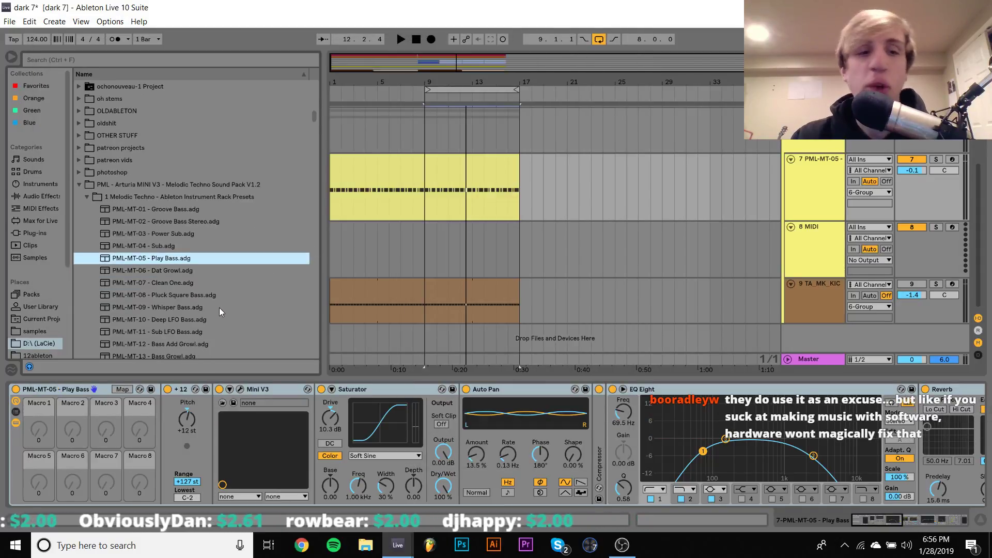
{"action": "left_click", "coordinate": [173, 270]}
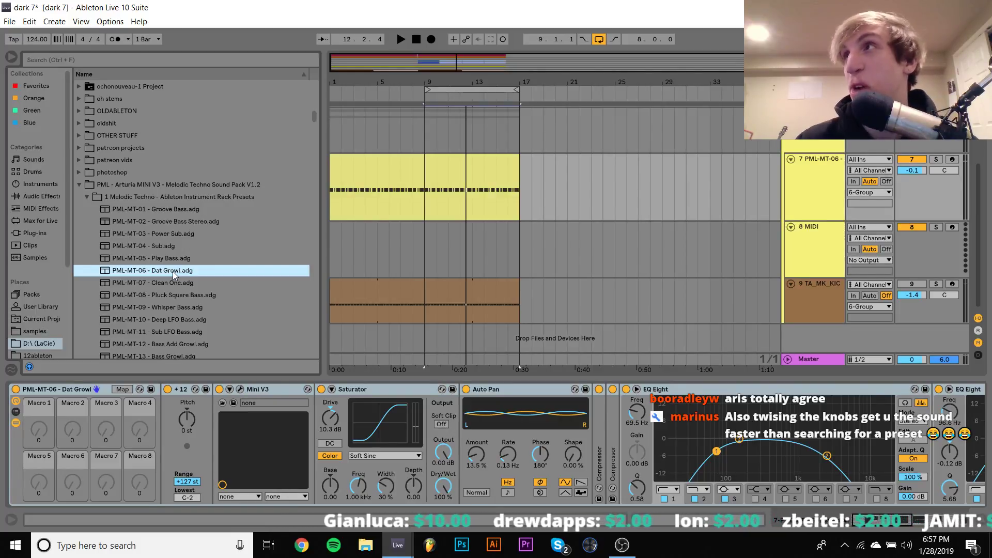
{"action": "key", "text": "space"}
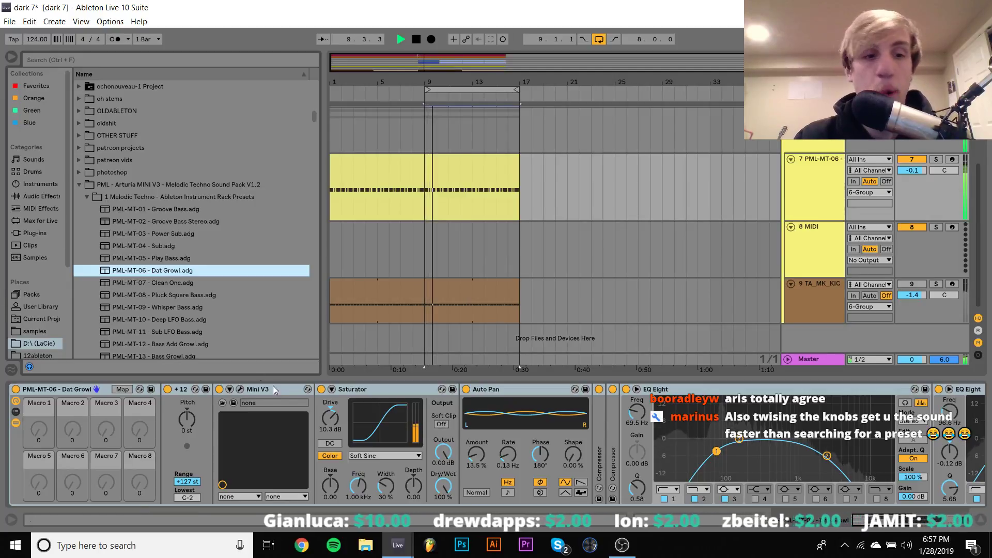
{"action": "left_click_drag", "start_coordinate": [193, 420], "coordinate": [189, 418]}
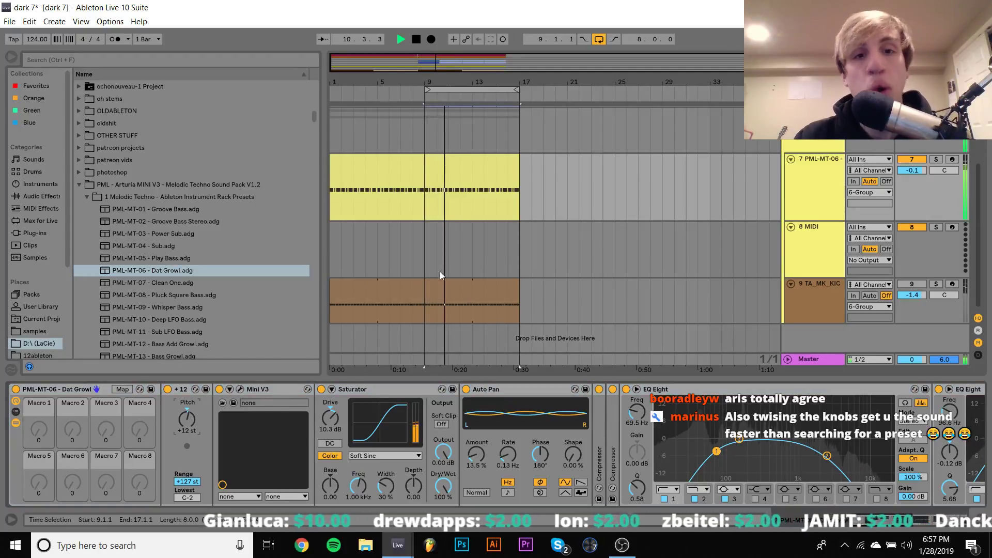
Step: Transpose the second half of the track 7 bass clip, from bar 5 onward, down seven semitones to A#0
{"action": "double_click", "coordinate": [463, 199]}
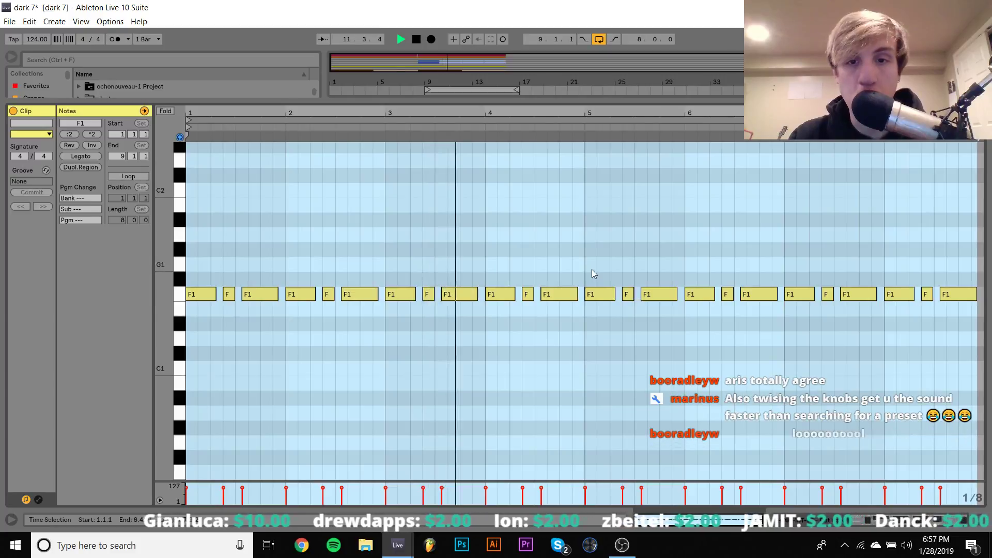
{"action": "key", "text": "Down"}
{"action": "key", "text": "Down"}
{"action": "key", "text": "Down"}
{"action": "key", "text": "Down"}
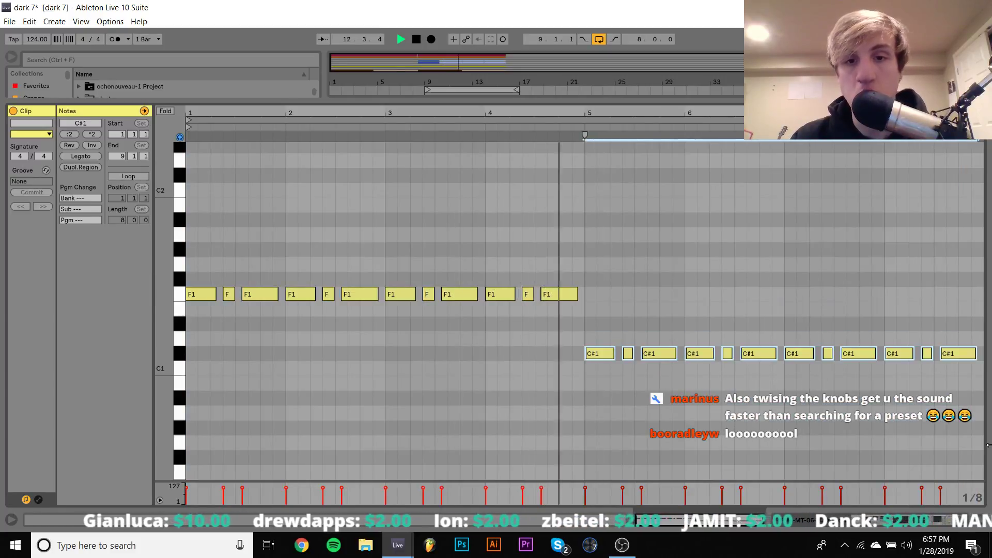
{"action": "key", "text": "Down"}
{"action": "key", "text": "Down"}
{"action": "key", "text": "Down"}
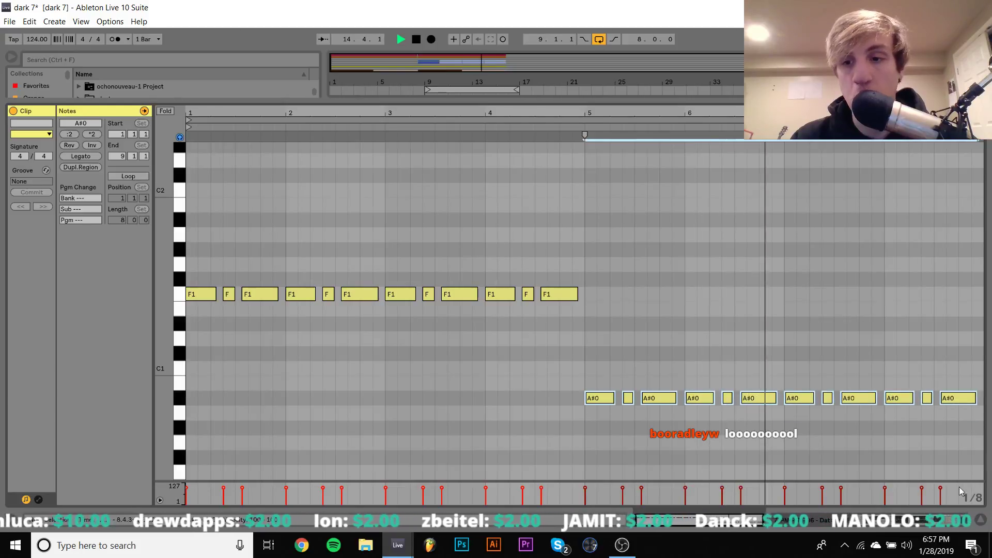
{"action": "key", "text": "space"}
{"action": "key", "text": "space"}
{"action": "left_click", "coordinate": [942, 523]}
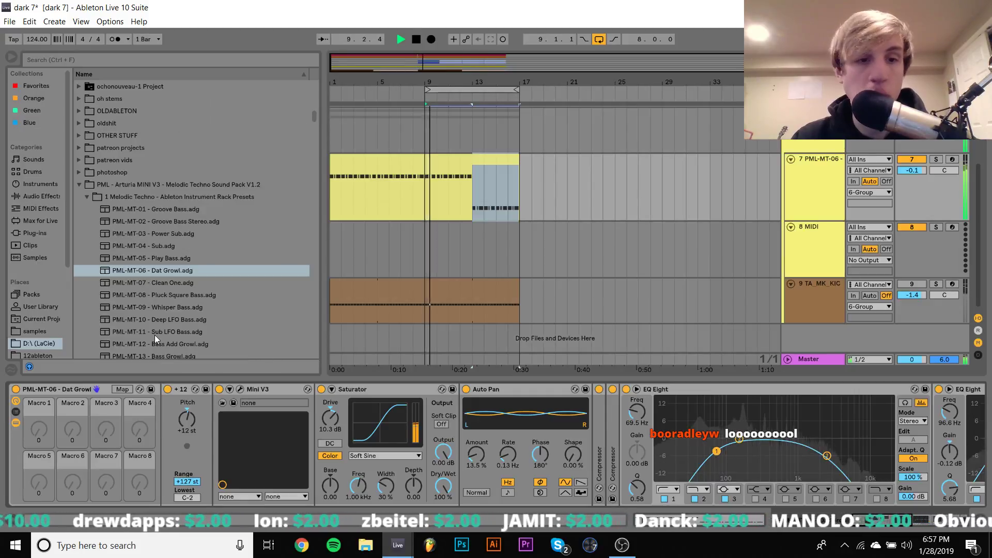
Step: Load the PML-MT-03 - Power Sub preset onto track 7 and disable band 1 in both of its EQ Eights
{"action": "left_click", "coordinate": [160, 232]}
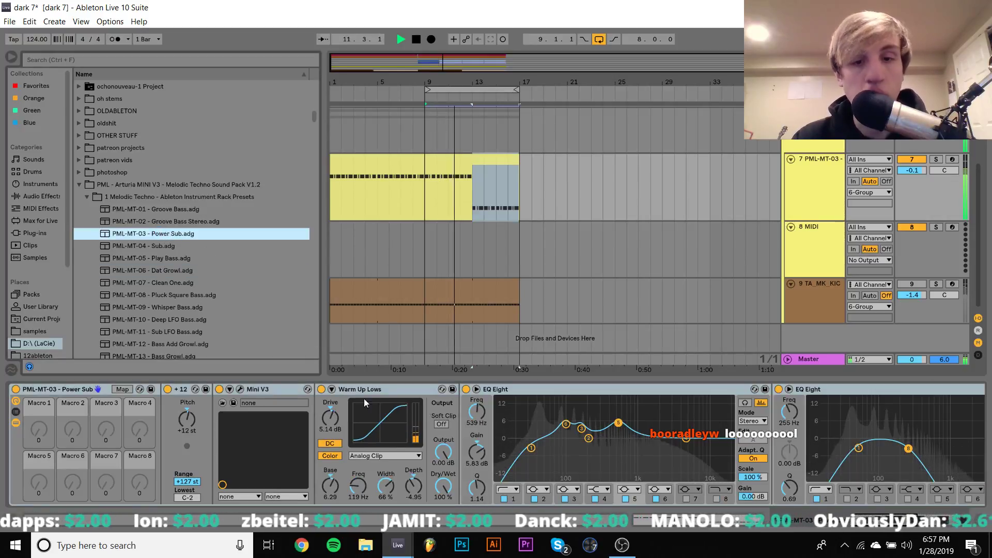
{"action": "left_click", "coordinate": [504, 499]}
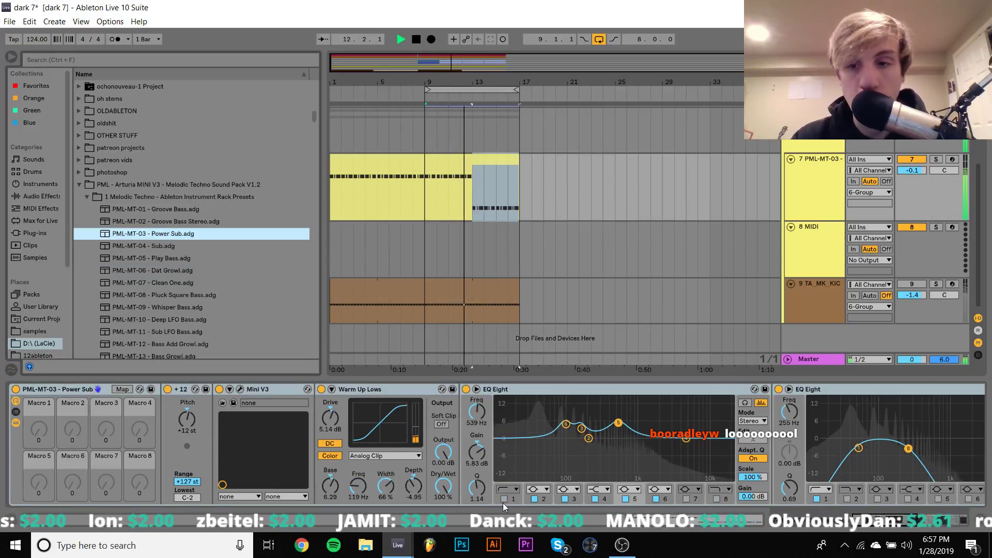
{"action": "left_click", "coordinate": [816, 499]}
Step: Lower track 7's volume to -2.0 dB and load the PML-MT-05 - Play Bass preset onto the track
{"action": "left_click", "coordinate": [521, 147]}
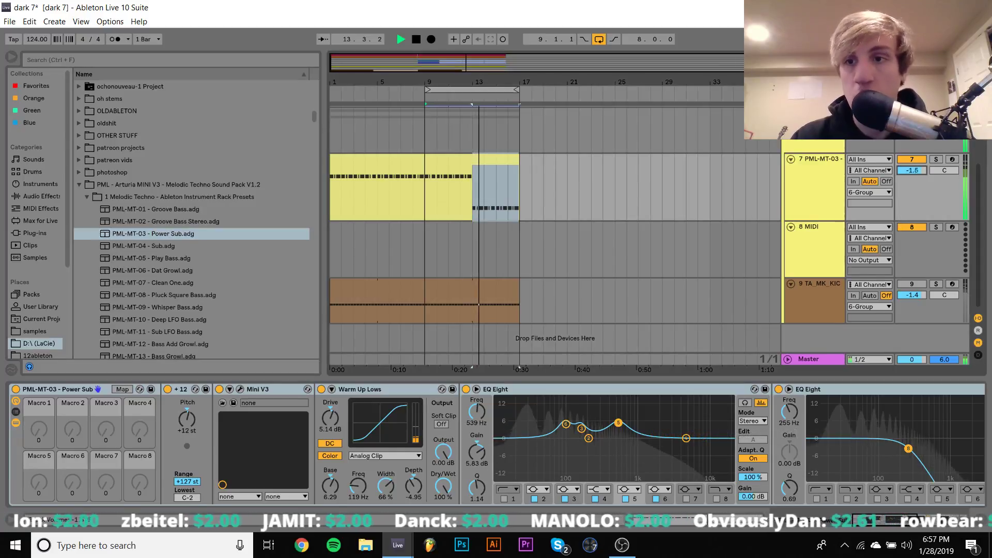
{"action": "key", "text": "space"}
{"action": "left_click", "coordinate": [155, 247]}
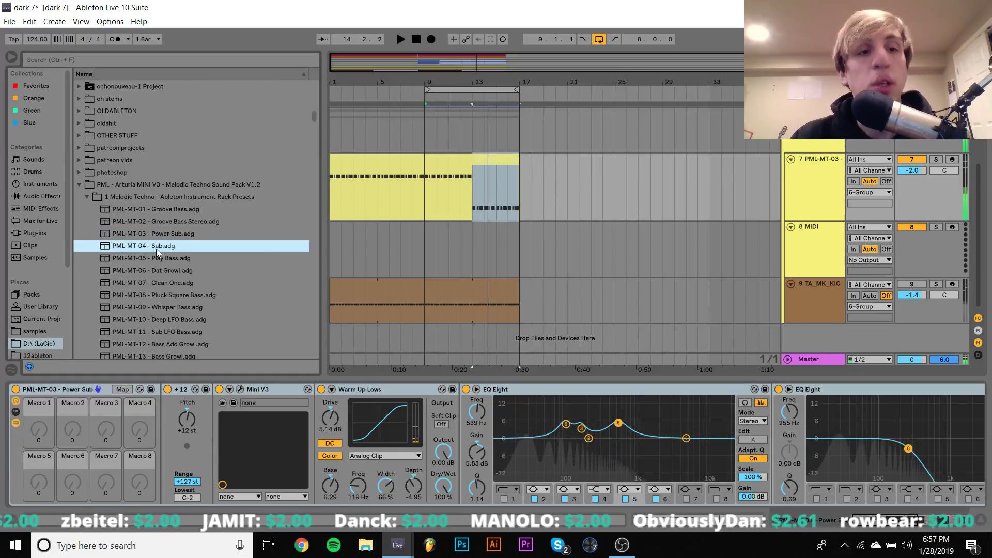
{"action": "key", "text": "Down"}
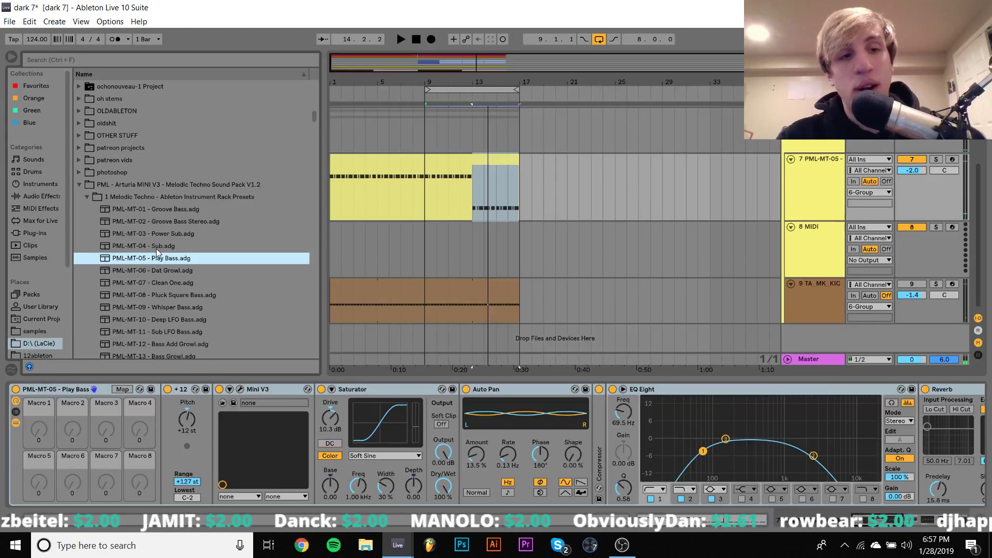
{"action": "key", "text": "Return"}
{"action": "key", "text": "space"}
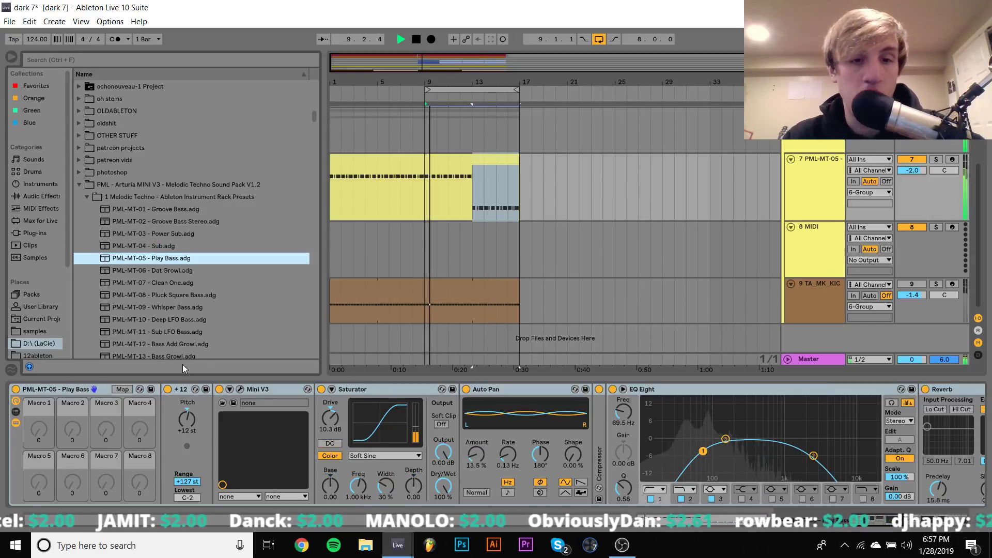
{"action": "left_click", "coordinate": [240, 390]}
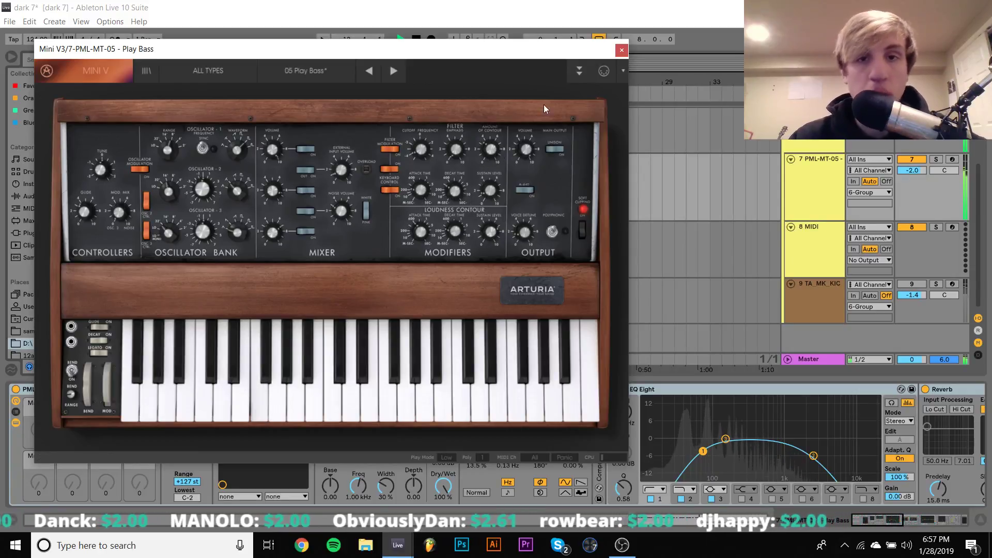
{"action": "left_click", "coordinate": [622, 50]}
Step: Raise the bass clip's notes in bars 7 and 8 to C#1 and copy the clip over the first eight bars of track 7
{"action": "double_click", "coordinate": [476, 167]}
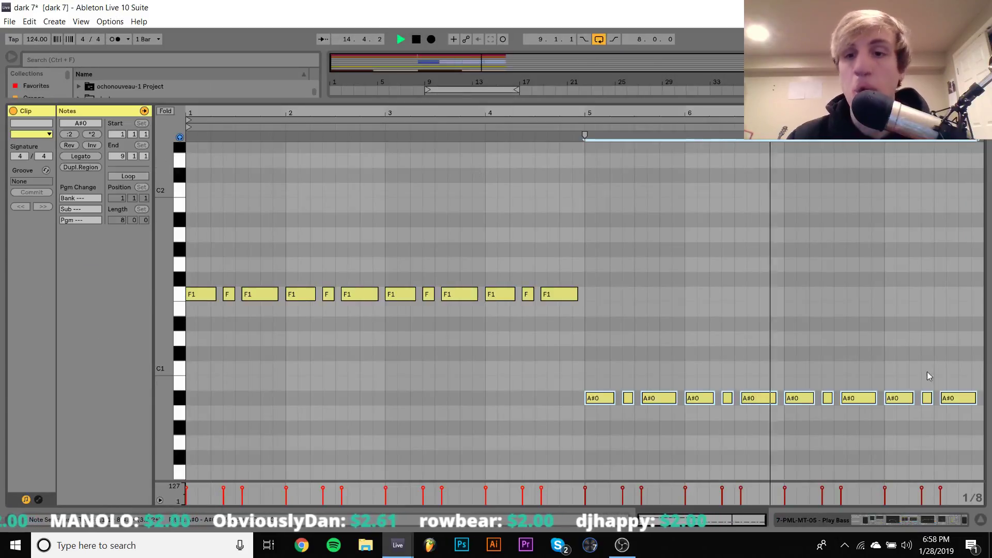
{"action": "key", "text": "space"}
{"action": "left_click_drag", "start_coordinate": [783, 368], "coordinate": [991, 495]}
{"action": "key", "text": "Up"}
{"action": "key", "text": "Up"}
{"action": "key", "text": "Up"}
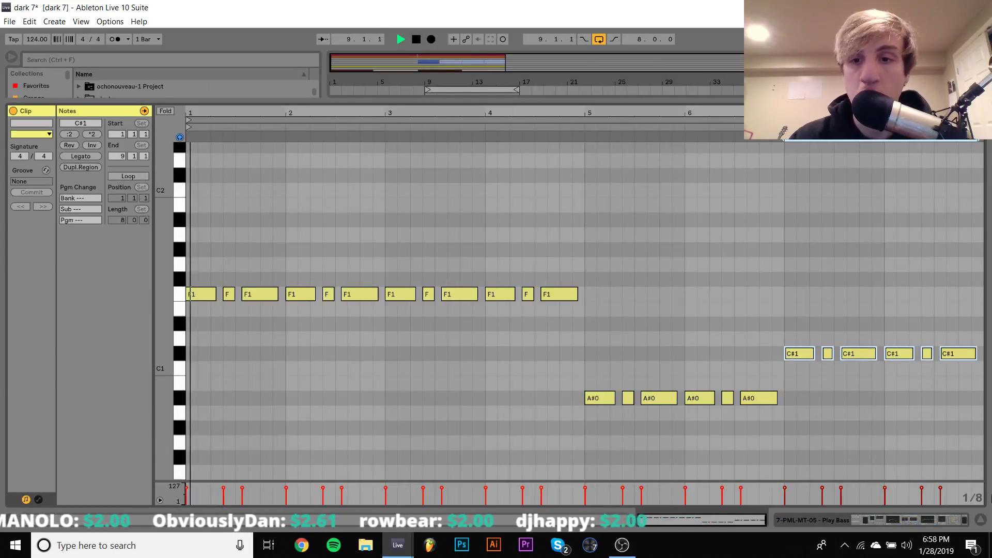
{"action": "left_click", "coordinate": [955, 519]}
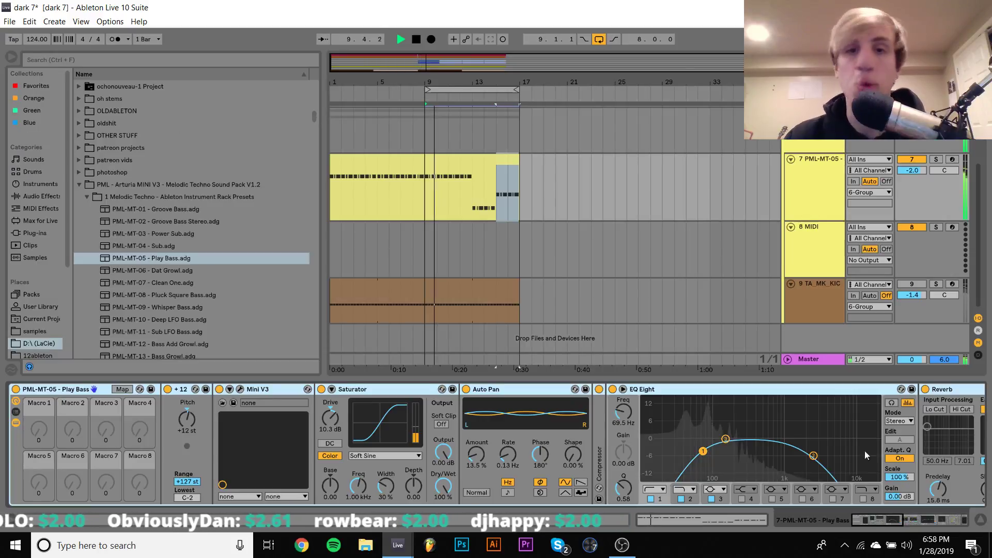
{"action": "left_click", "coordinate": [463, 168]}
{"action": "left_click_drag", "start_coordinate": [483, 173], "coordinate": [389, 175]}
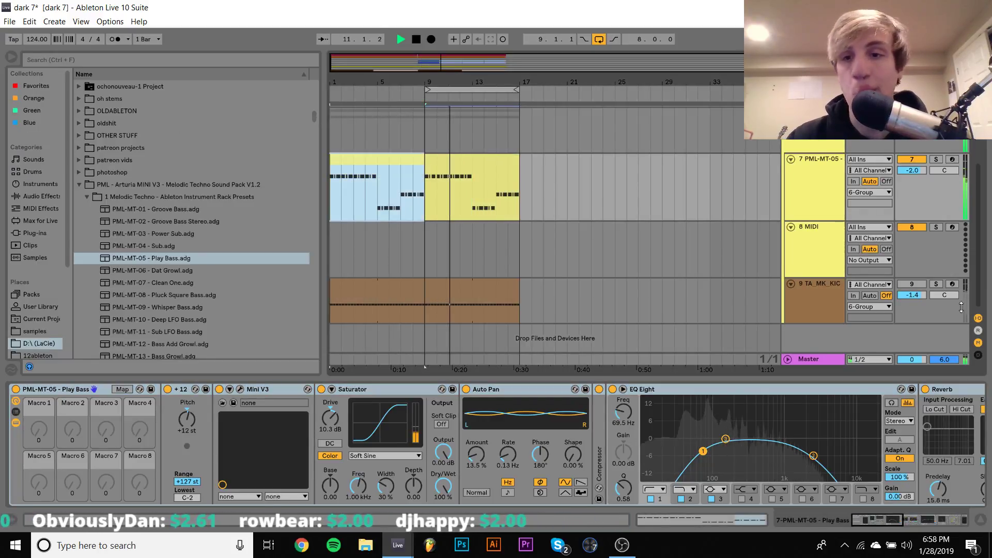
Step: Set the TA_MK_KICKS1 kick track's volume to -1.3 dB, and delete that track from the arrangement
{"action": "left_click", "coordinate": [817, 289]}
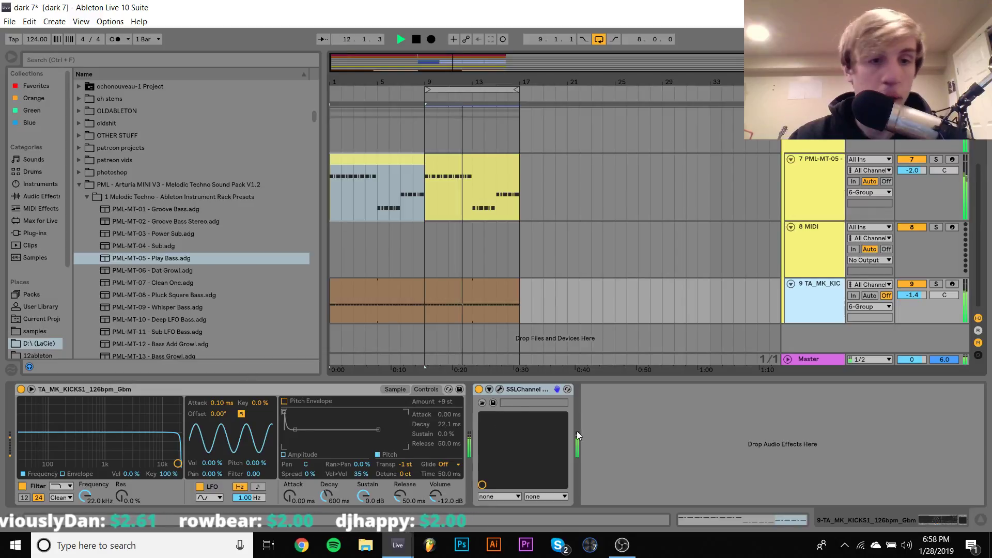
{"action": "left_click_drag", "start_coordinate": [911, 296], "coordinate": [910, 294]}
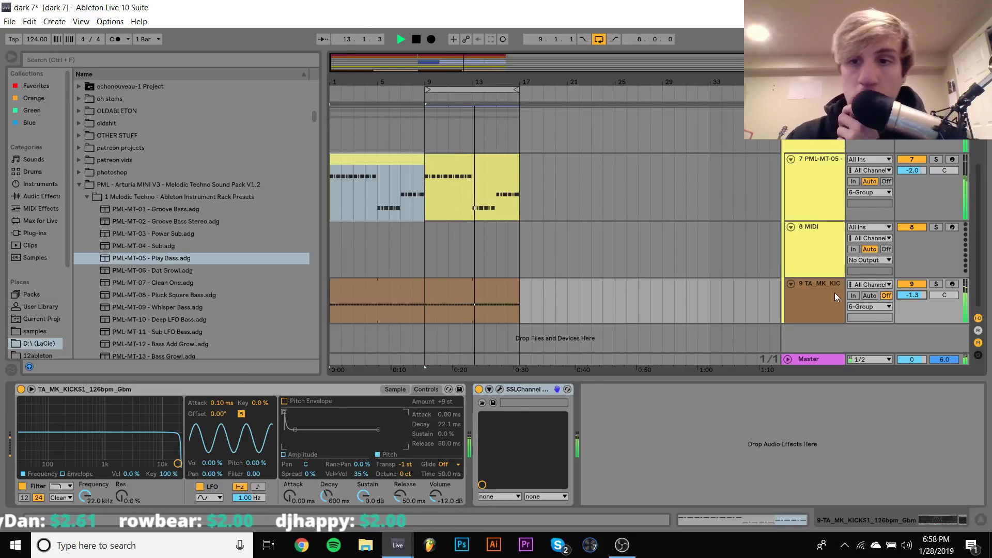
{"action": "left_click", "coordinate": [818, 291]}
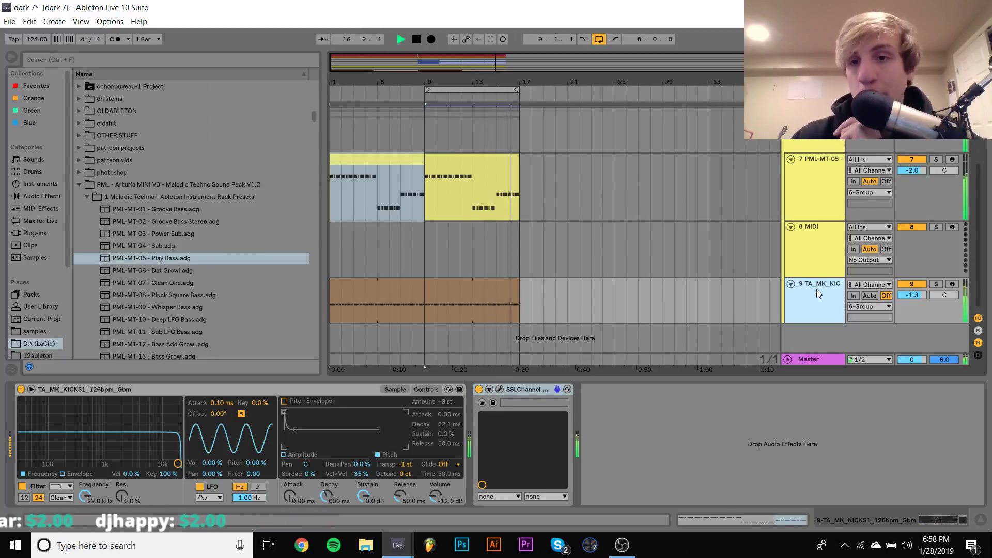
{"action": "key", "text": "Delete"}
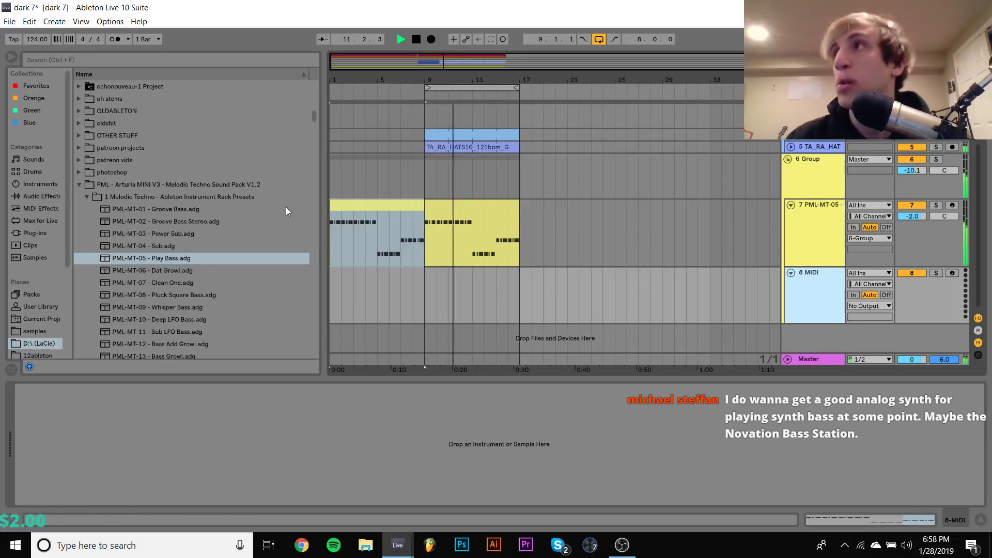
{"action": "scroll", "coordinate": [437, 145], "scroll_direction": "up", "scroll_amount": 3}
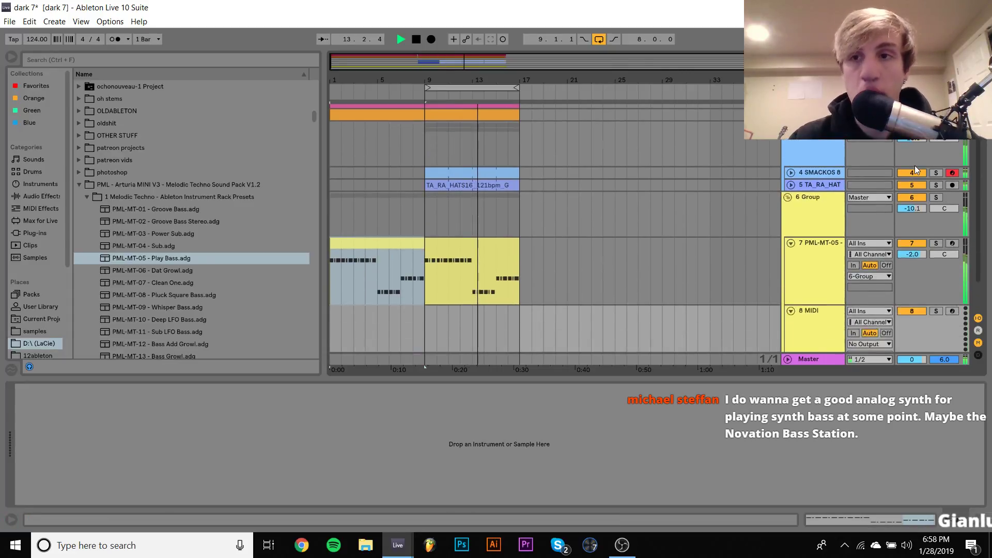
Step: Activate and unfold the PML-MT-89 arp track, and set its volume to -13.9 dB
{"action": "left_click", "coordinate": [913, 166]}
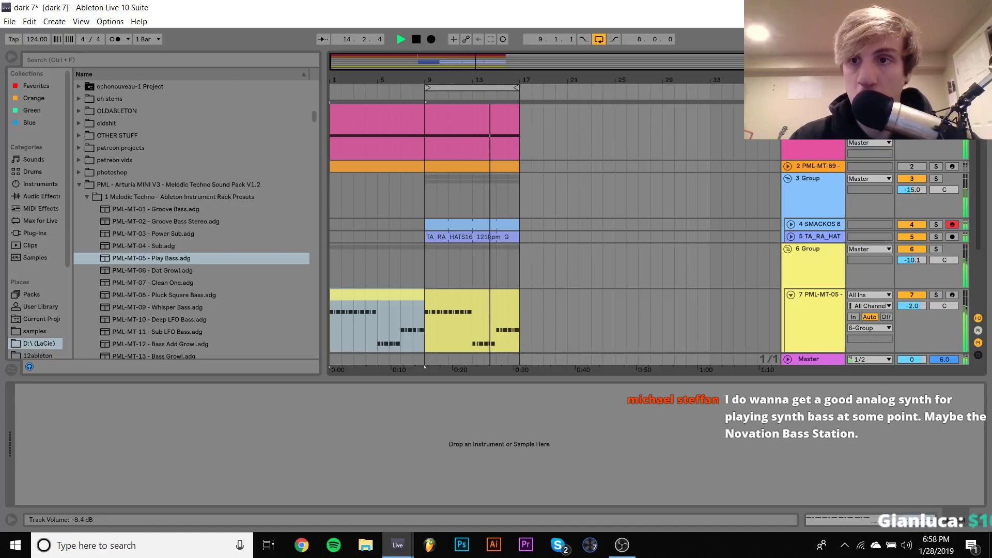
{"action": "left_click", "coordinate": [772, 169]}
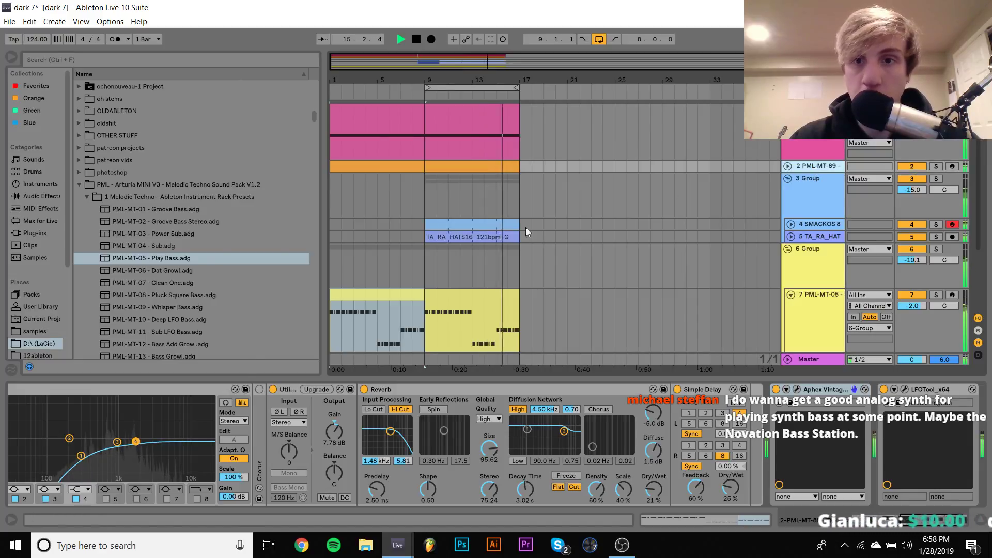
{"action": "left_click", "coordinate": [788, 166]}
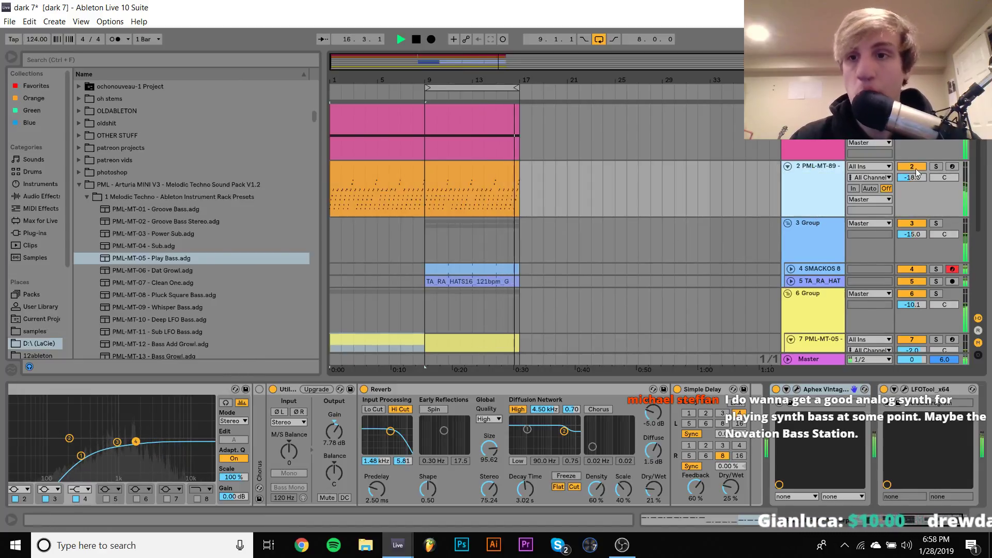
Step: Set the 6 Group's volume to -6.6 dB and the arp track's Pitch device to 0 st
{"action": "scroll", "coordinate": [660, 437], "scroll_direction": "left", "scroll_amount": 6}
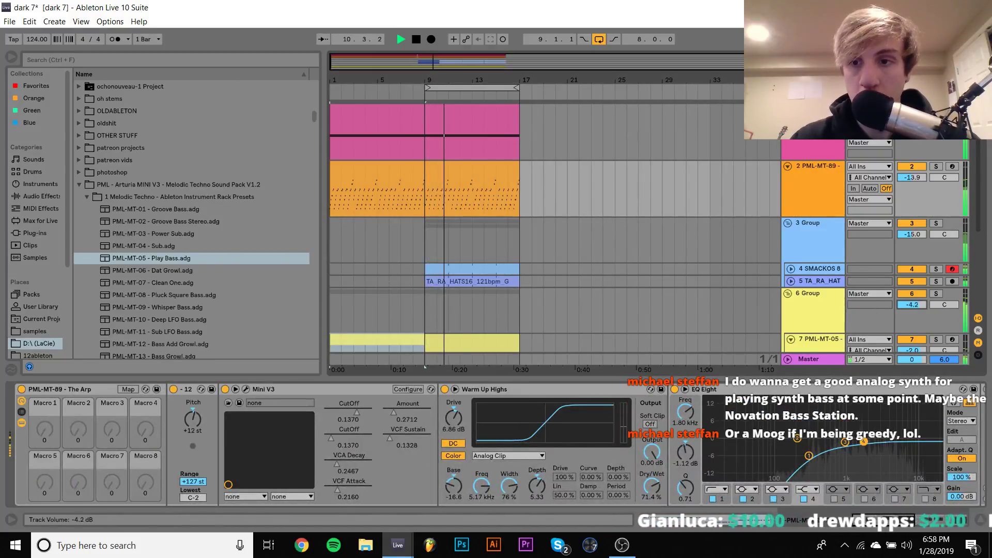
{"action": "scroll", "coordinate": [680, 310], "scroll_direction": "down", "scroll_amount": 3}
{"action": "left_click", "coordinate": [193, 420]}
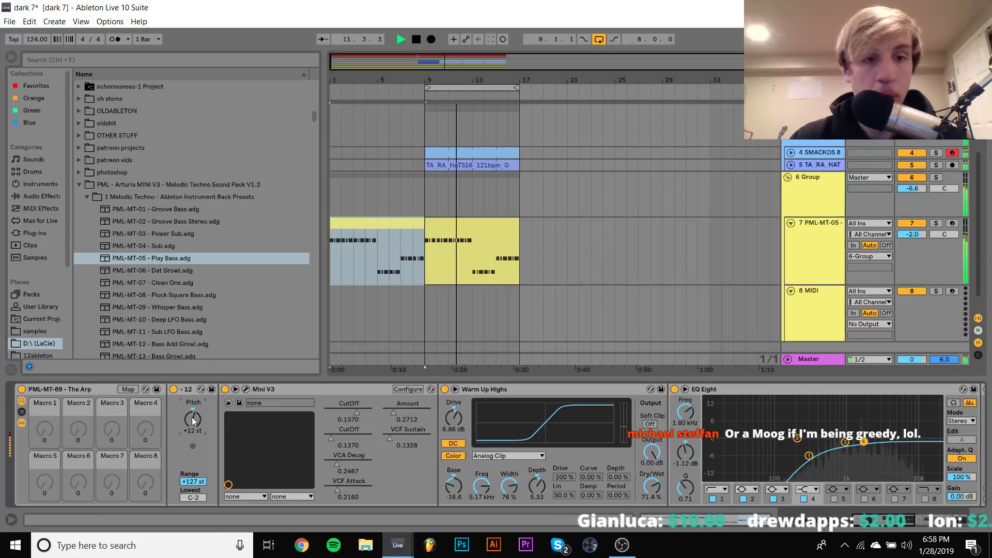
Step: Switch to OBS to check the stream and the system time, and return to the dark 7 project in Ableton Live
{"action": "left_click", "coordinate": [812, 307]}
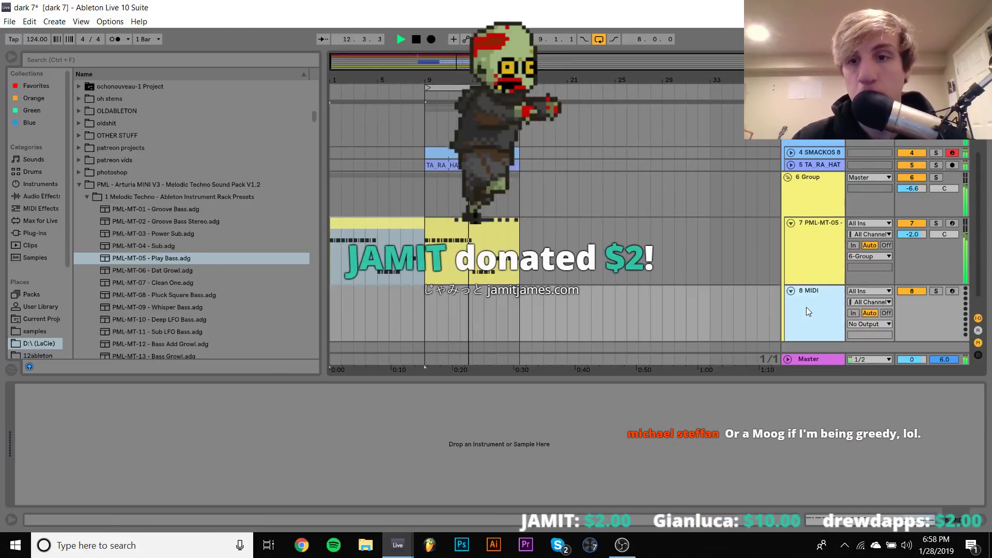
{"action": "left_click", "coordinate": [619, 552]}
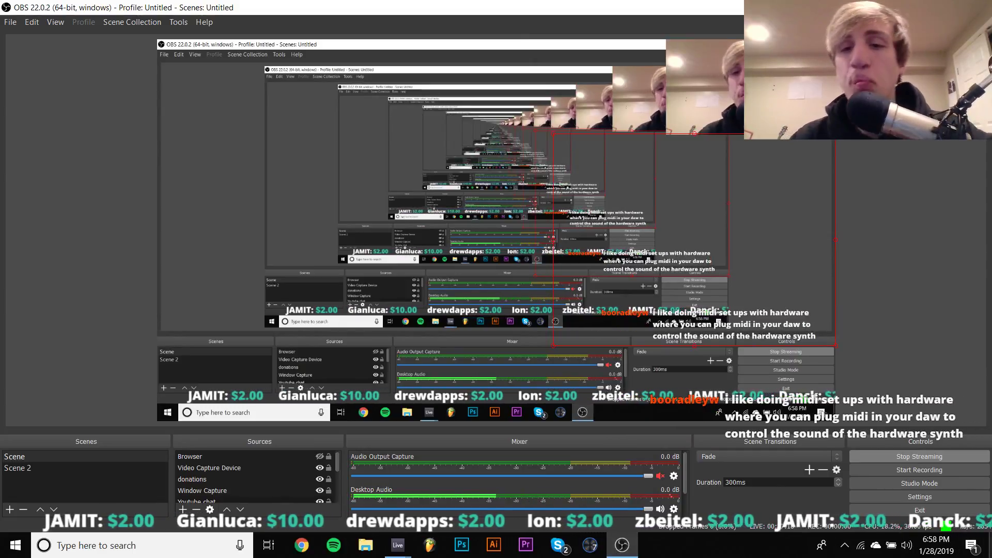
{"action": "left_click", "coordinate": [937, 545]}
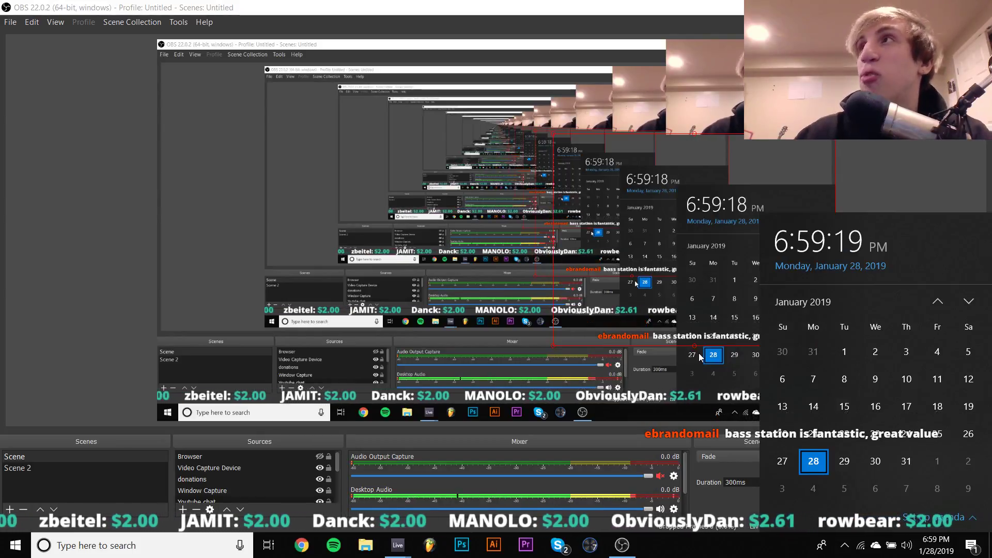
{"action": "left_click", "coordinate": [701, 358]}
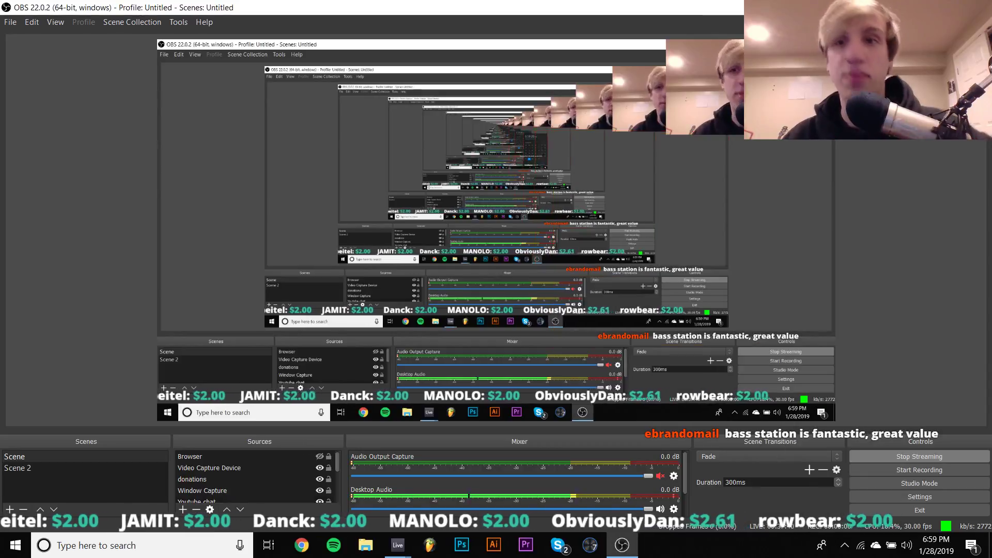
{"action": "mouse_move", "coordinate": [397, 545]}
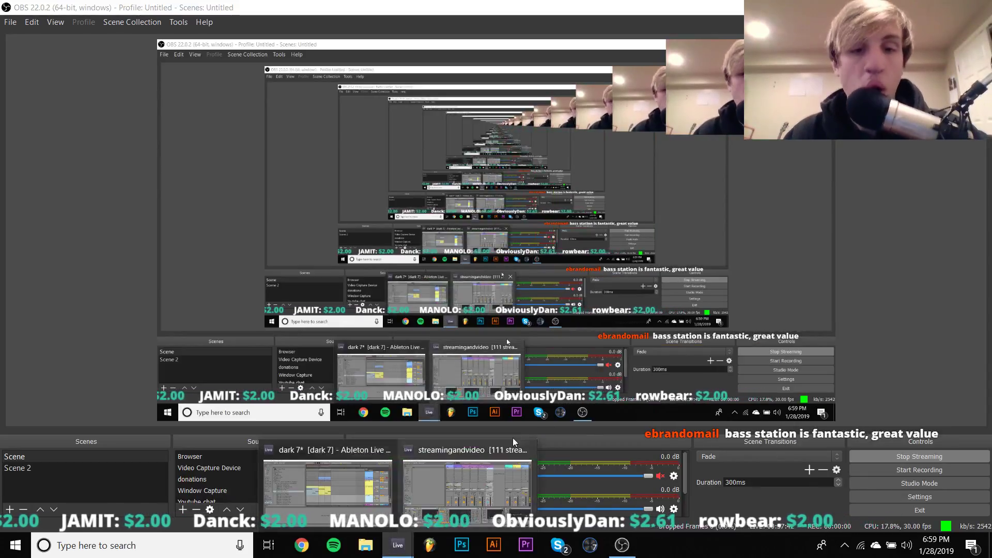
{"action": "left_click", "coordinate": [330, 485]}
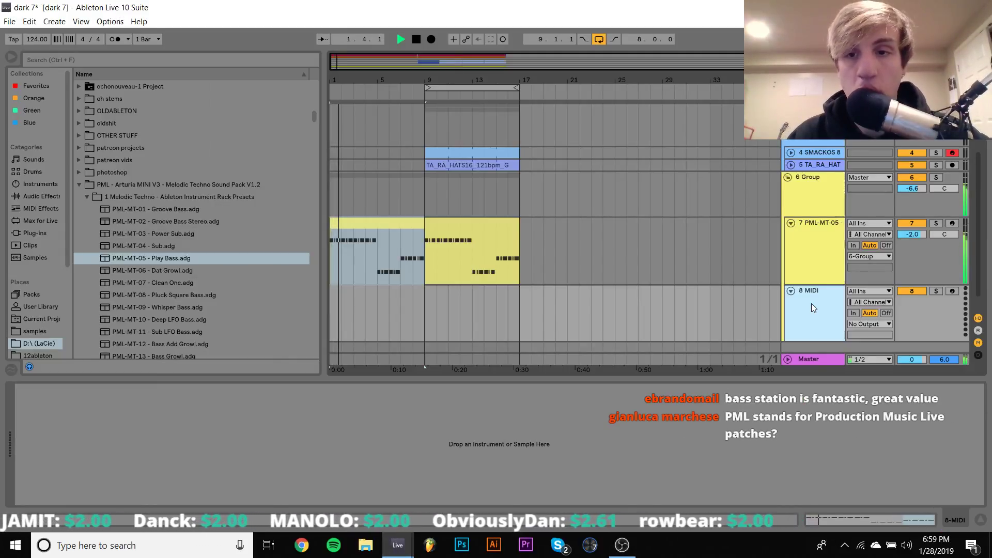
Step: Browse the samples folder to the one-shot Kicks of S6S Pres. Tuff Gruv Tech House Vol. 1
{"action": "left_click", "coordinate": [79, 184]}
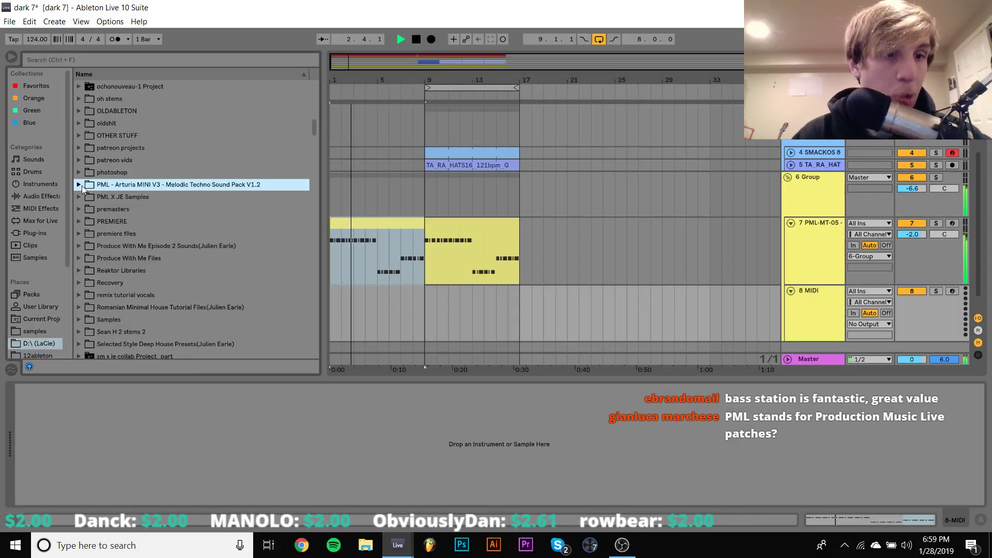
{"action": "left_click", "coordinate": [34, 332]}
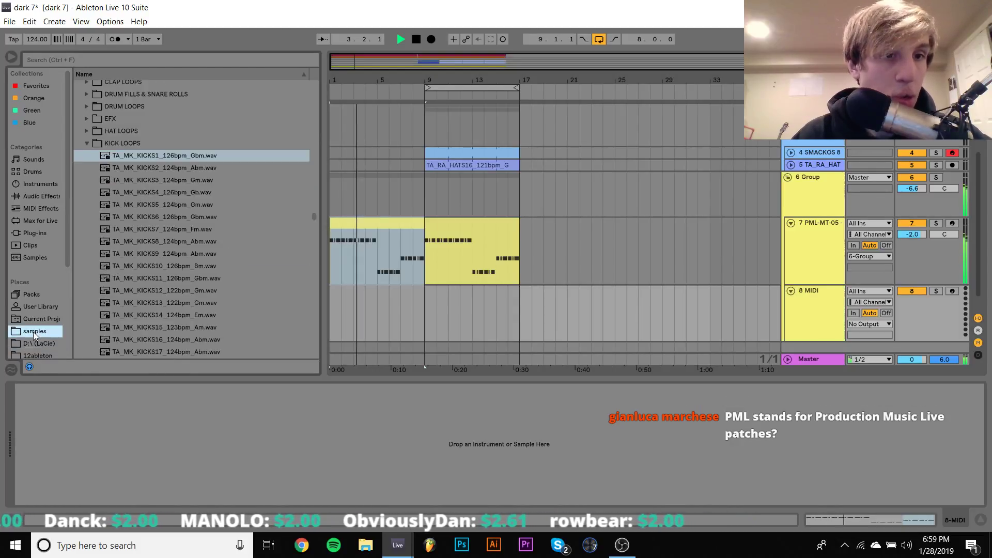
{"action": "left_click", "coordinate": [86, 143]}
{"action": "scroll", "coordinate": [85, 144], "scroll_direction": "down", "scroll_amount": 20}
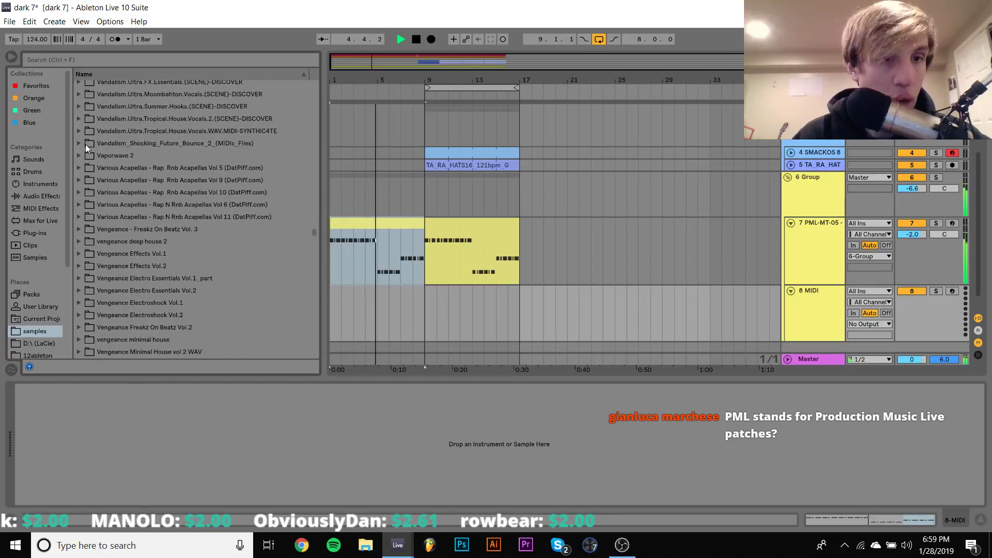
{"action": "scroll", "coordinate": [85, 144], "scroll_direction": "up", "scroll_amount": 15}
{"action": "scroll", "coordinate": [86, 145], "scroll_direction": "down", "scroll_amount": 10}
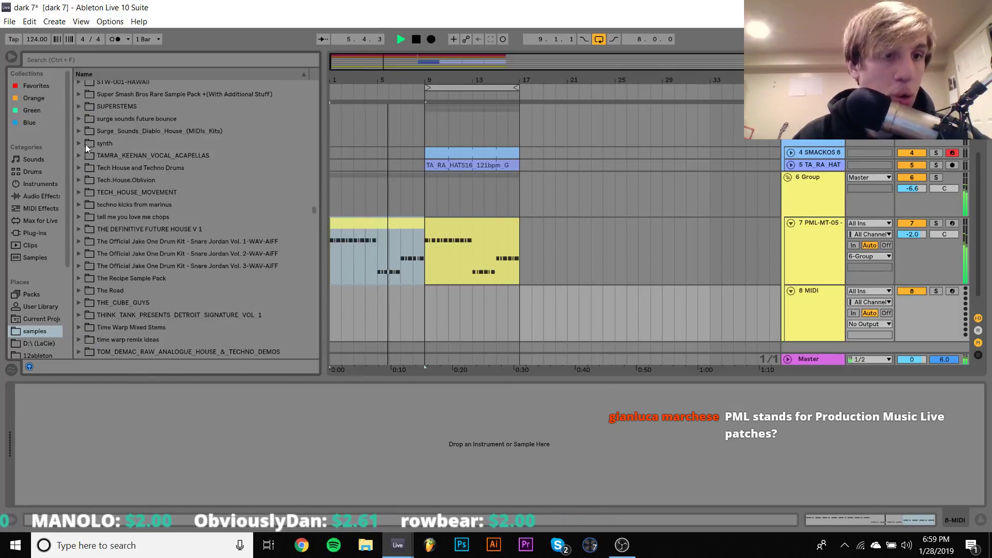
{"action": "scroll", "coordinate": [86, 144], "scroll_direction": "up", "scroll_amount": 8}
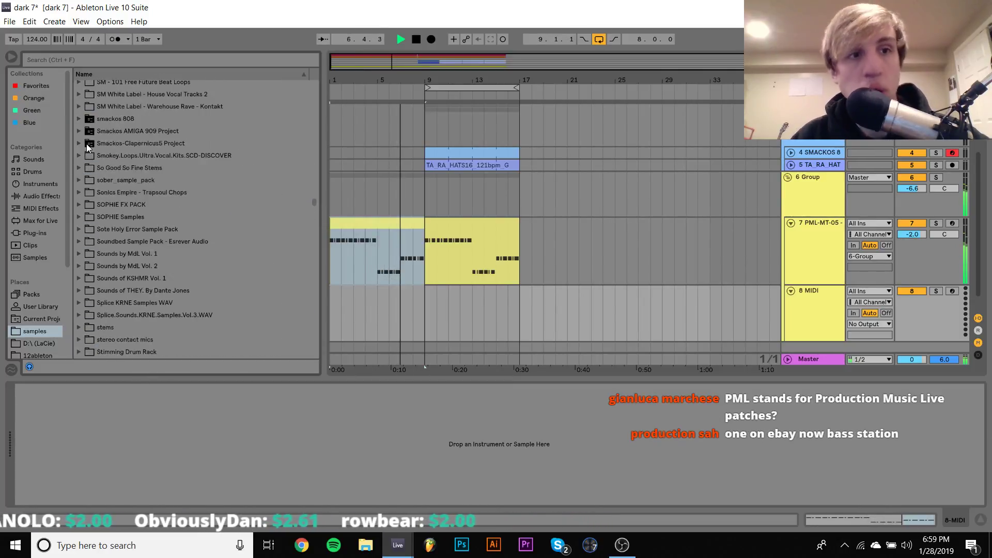
{"action": "scroll", "coordinate": [85, 144], "scroll_direction": "up", "scroll_amount": 12}
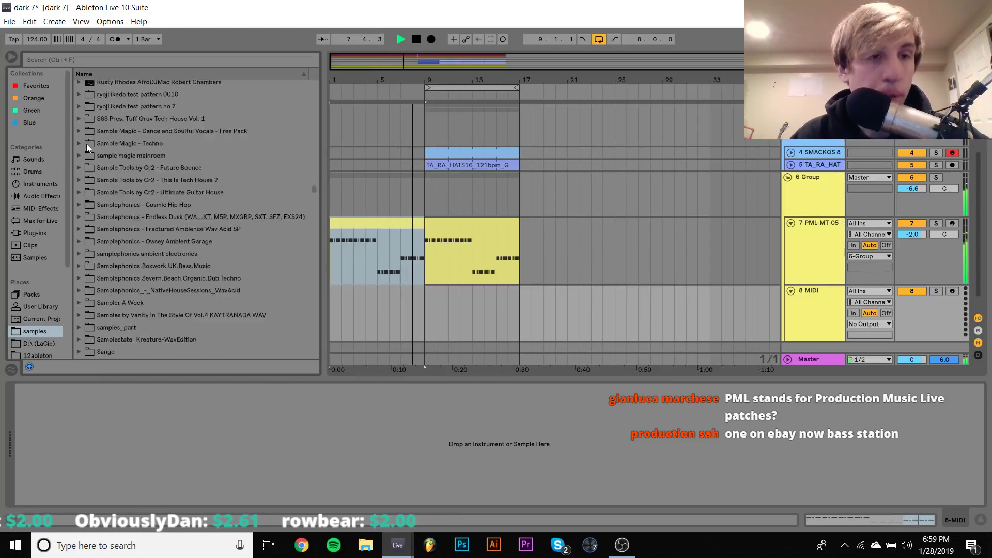
{"action": "scroll", "coordinate": [86, 144], "scroll_direction": "up", "scroll_amount": 6}
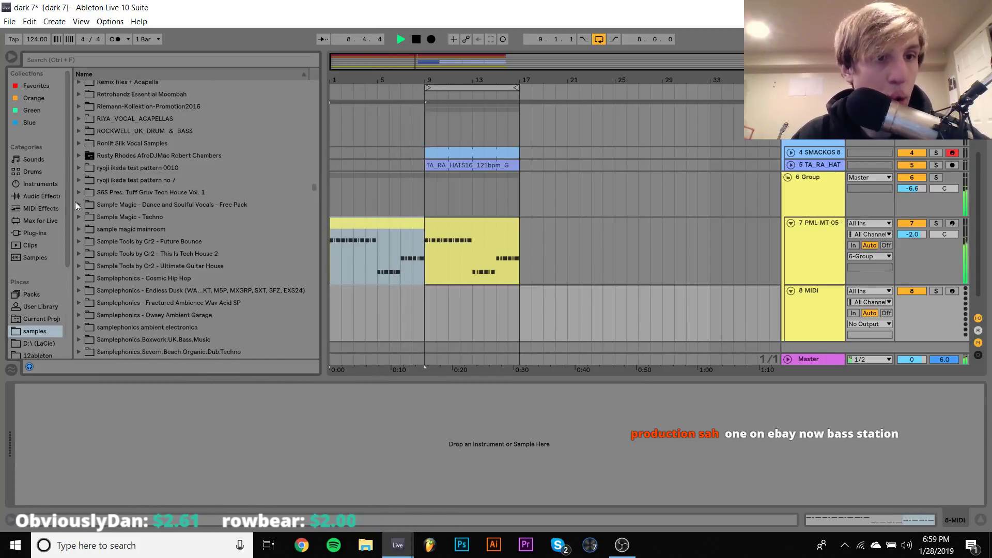
{"action": "left_click", "coordinate": [78, 192]}
{"action": "left_click", "coordinate": [87, 180]}
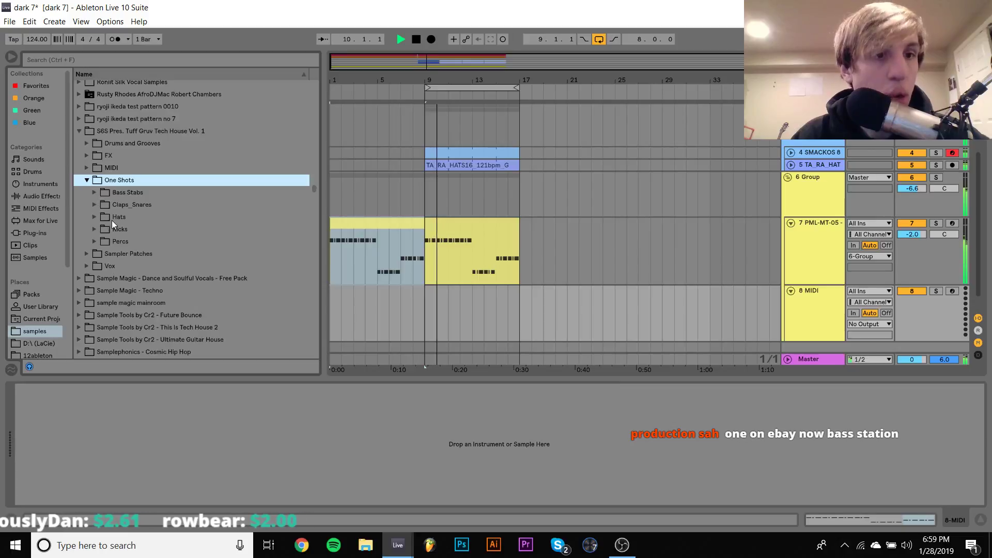
{"action": "left_click", "coordinate": [96, 229]}
Step: Preview the first few kick one-shots, starting from S6STHV1_OS_KICK_1.wav
{"action": "left_click", "coordinate": [143, 243]}
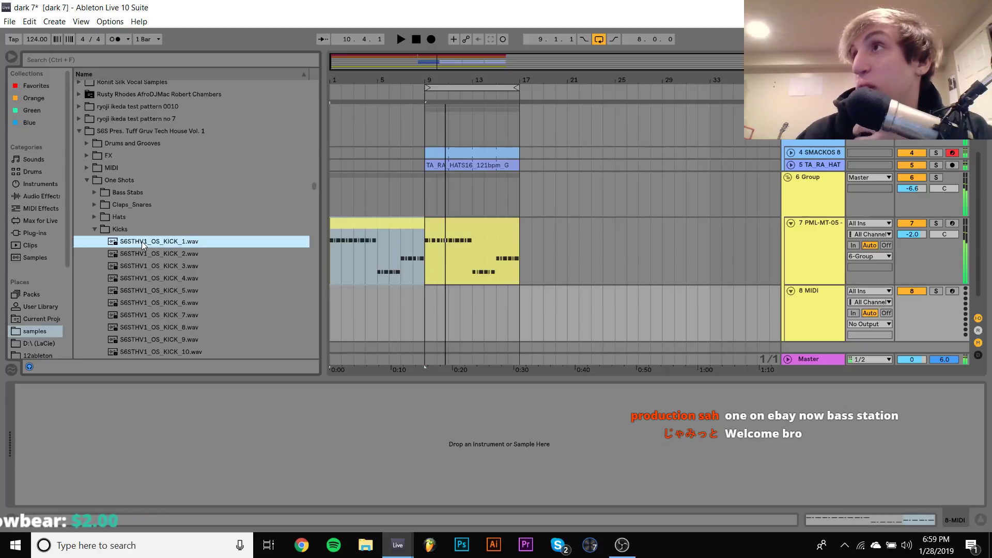
{"action": "key", "text": "Down"}
{"action": "key", "text": "Down"}
{"action": "key", "text": "Down"}
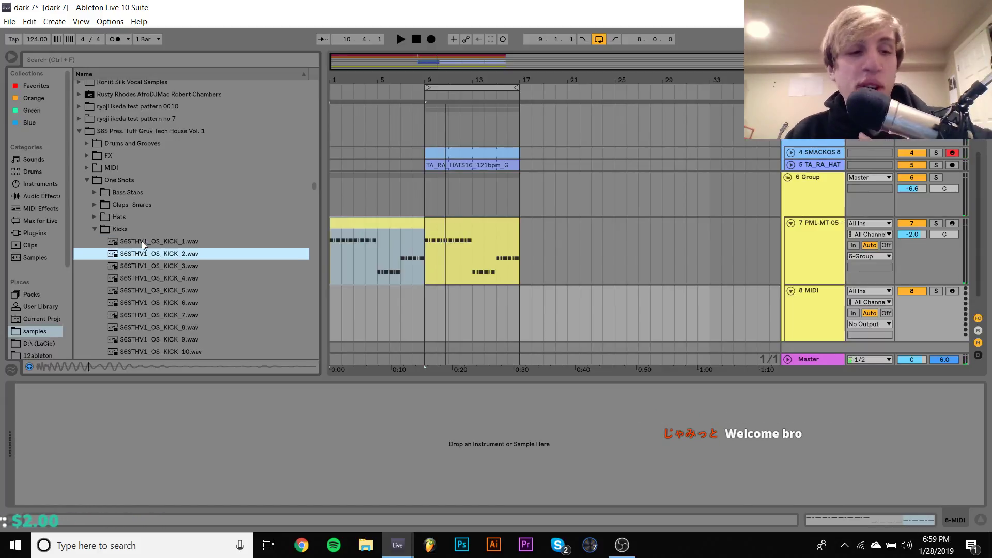
{"action": "key", "text": "Down"}
{"action": "key", "text": "Up"}
{"action": "key", "text": "Up"}
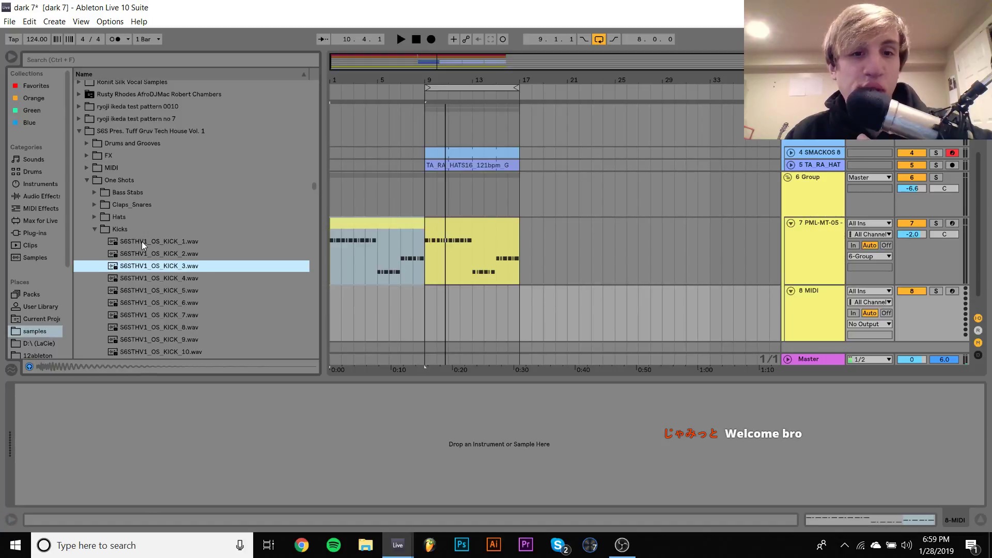
Step: Solo the PML-MT-89 arp track, play it, and inspect its oscillator settings in the Mini V3 synth
{"action": "scroll", "coordinate": [616, 266], "scroll_direction": "up", "scroll_amount": 3}
{"action": "left_click", "coordinate": [820, 197]}
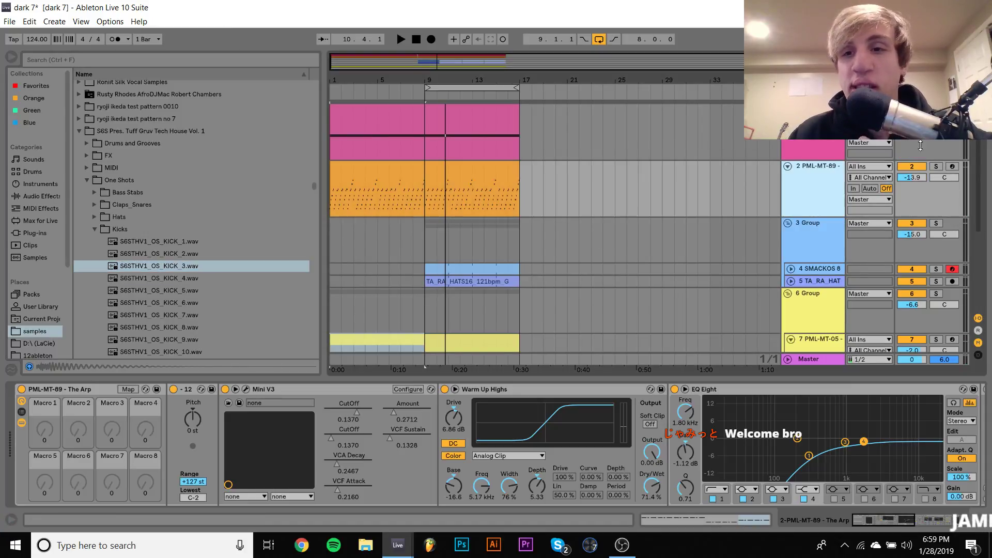
{"action": "left_click", "coordinate": [937, 167]}
{"action": "key", "text": "space"}
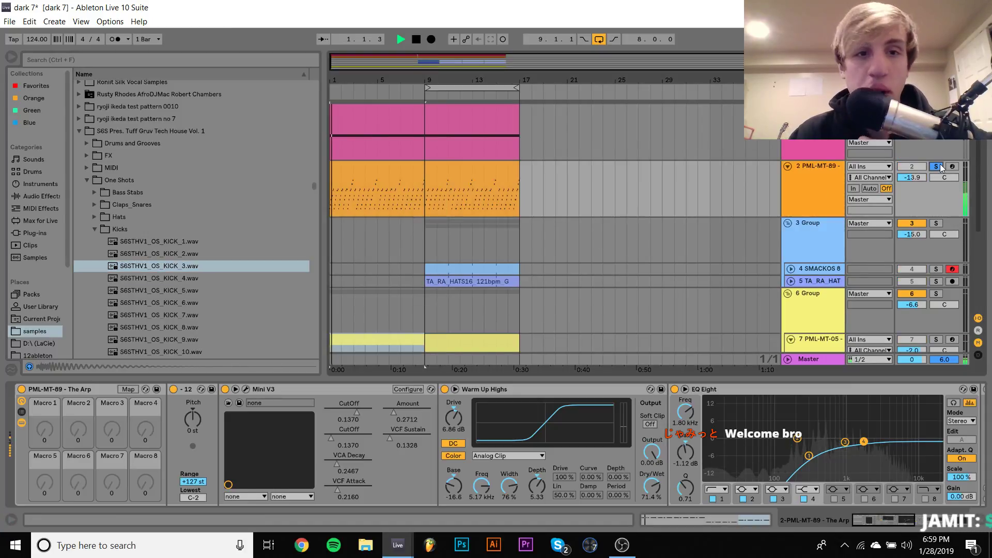
{"action": "left_click", "coordinate": [247, 389]}
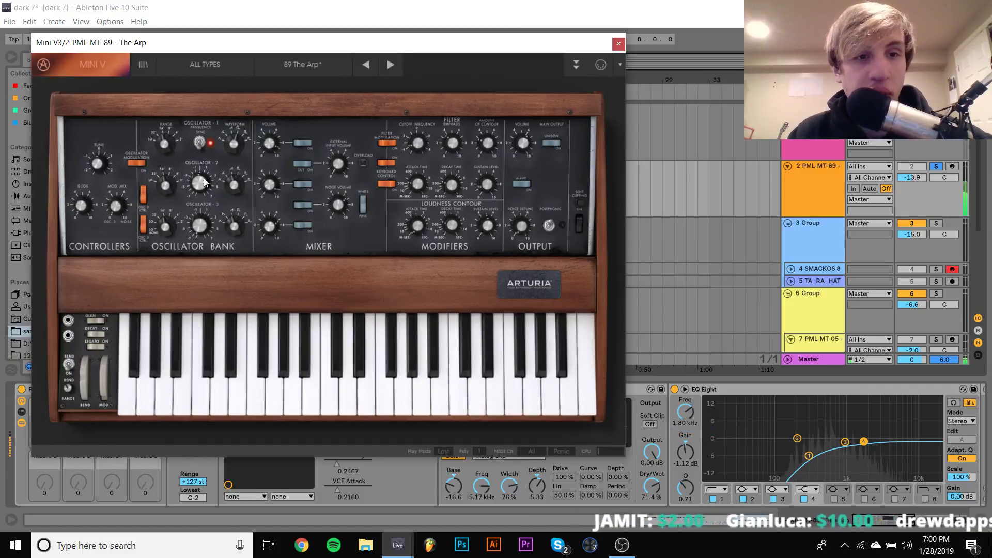
{"action": "left_click", "coordinate": [210, 143]}
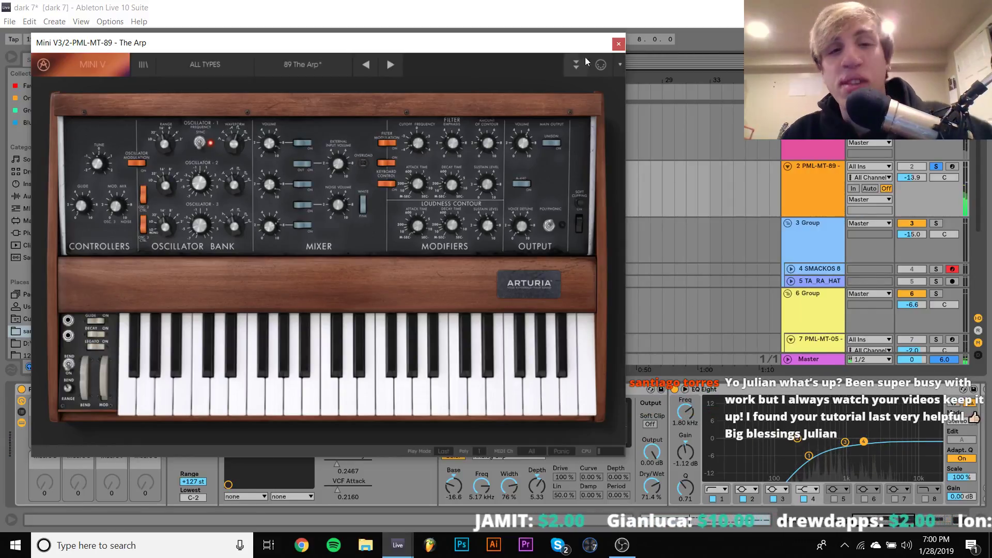
{"action": "left_click", "coordinate": [618, 45]}
Step: Listen to the PML-MT-05 bass track in solo, and turn the solo off with the empty MIDI track 8 selected
{"action": "scroll", "coordinate": [928, 269], "scroll_direction": "down", "scroll_amount": 4}
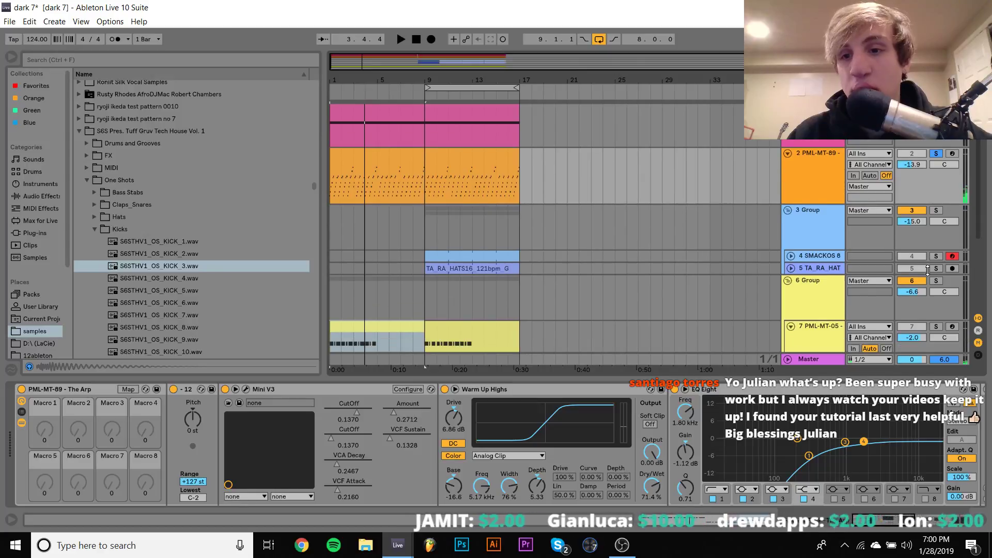
{"action": "left_click", "coordinate": [815, 257]}
{"action": "key", "text": "space"}
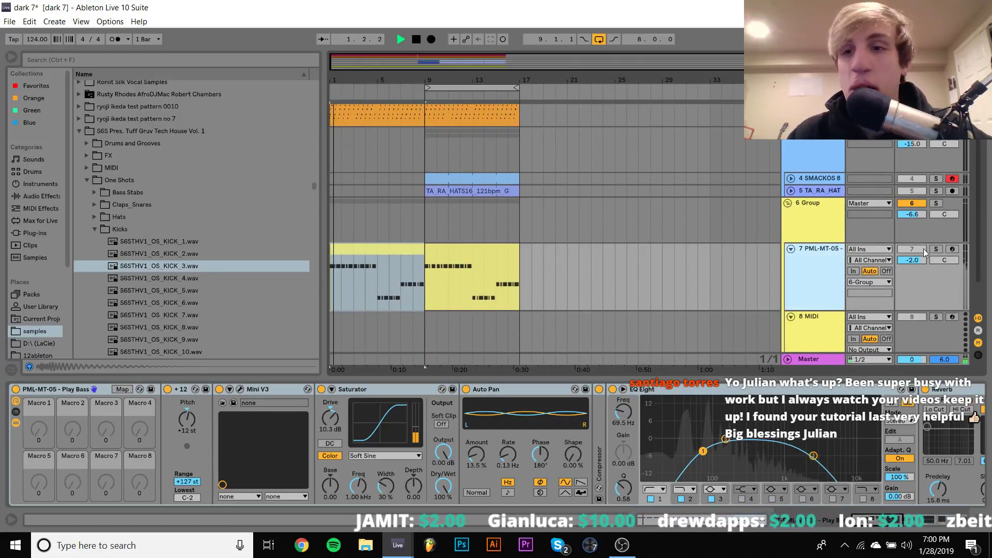
{"action": "left_click", "coordinate": [936, 250]}
{"action": "scroll", "coordinate": [558, 256], "scroll_direction": "down", "scroll_amount": 2}
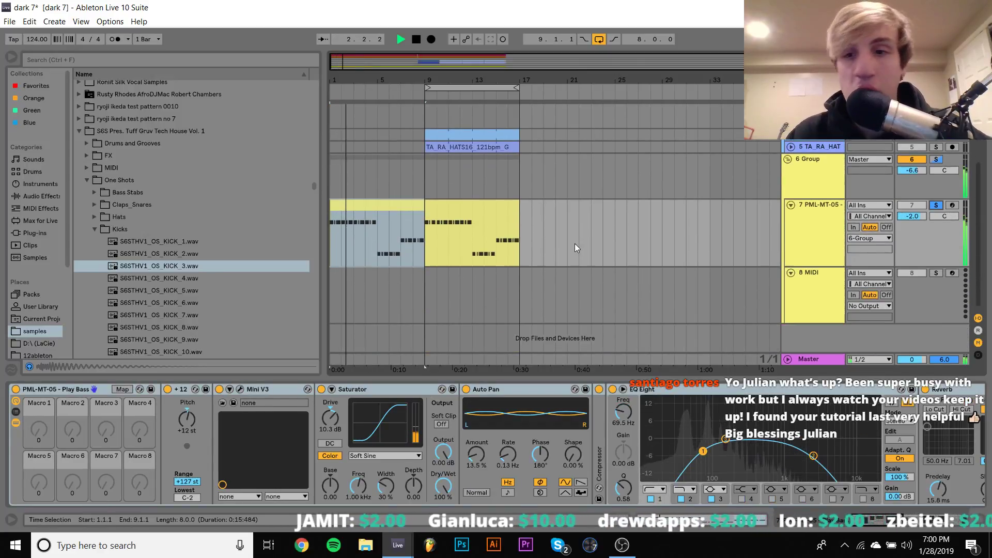
{"action": "left_click", "coordinate": [828, 290]}
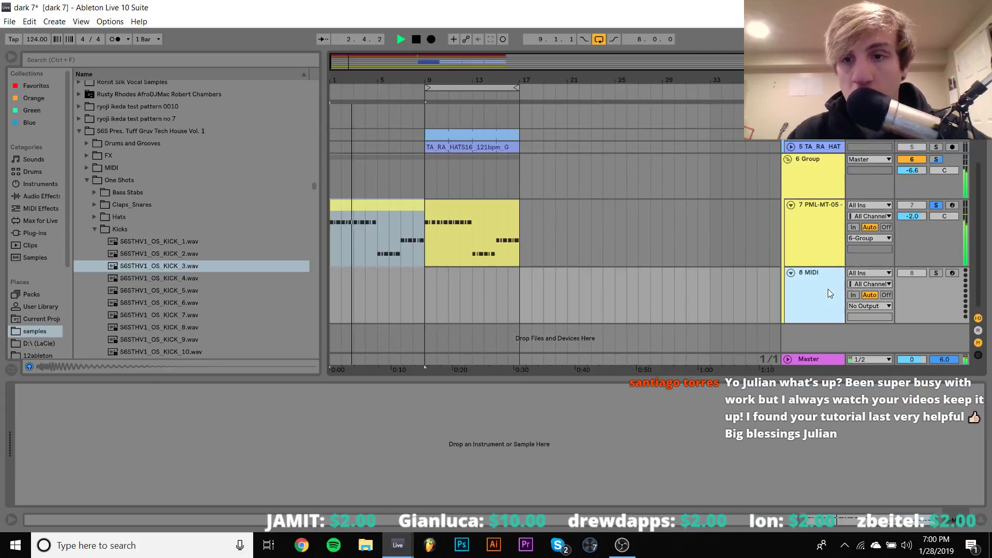
{"action": "left_click", "coordinate": [937, 204]}
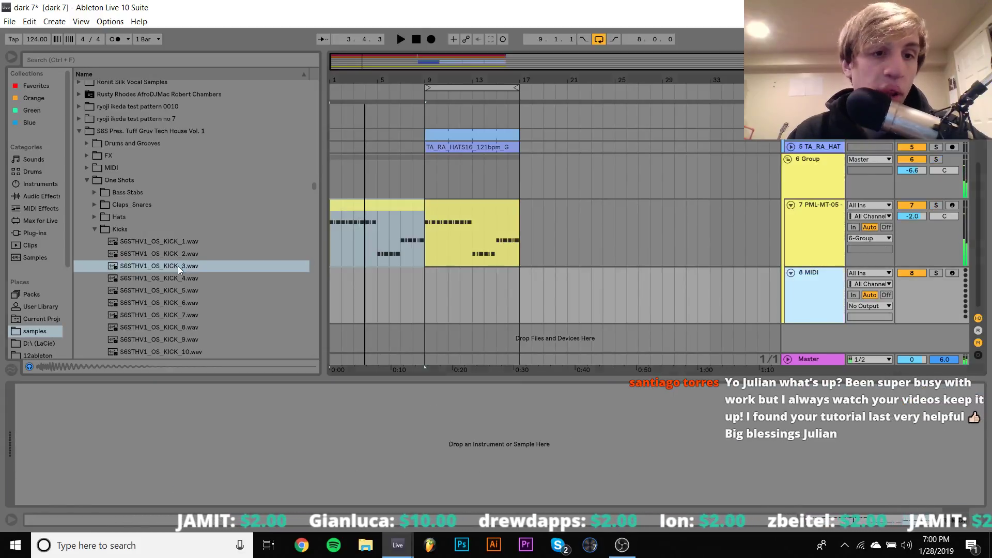
Step: Preview the following kick samples and load S6STHV1_OS_KICK_6.wav onto MIDI track 8
{"action": "key", "text": "Down"}
{"action": "key", "text": "Down"}
{"action": "key", "text": "Down"}
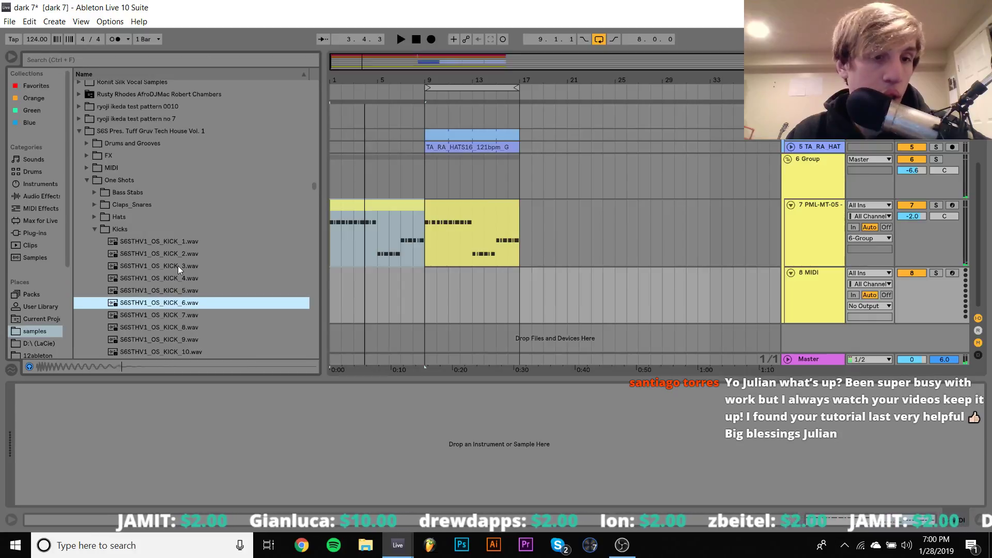
{"action": "key", "text": "Return"}
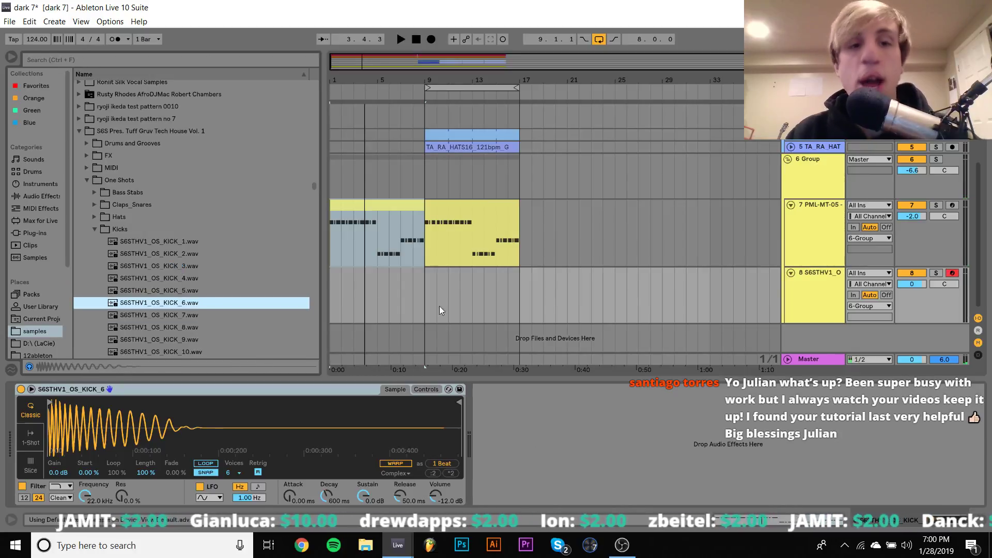
Step: Create a two-bar MIDI clip at the start of track 8 with a one-beat C3 note on each of its eight beats
{"action": "left_click", "coordinate": [344, 297]}
{"action": "key", "text": "ctrl+shift+m"}
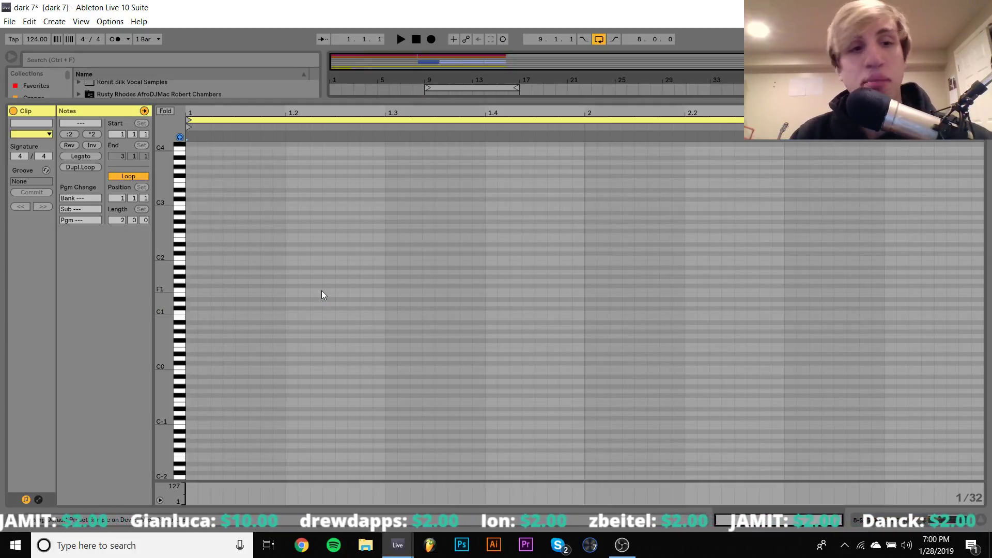
{"action": "double_click", "coordinate": [193, 204]}
{"action": "key", "text": "shift+Right"}
{"action": "key", "text": "shift+Right"}
{"action": "key", "text": "shift+Right"}
{"action": "key", "text": "shift+Right"}
{"action": "key", "text": "shift+Right"}
{"action": "key", "text": "shift+Right"}
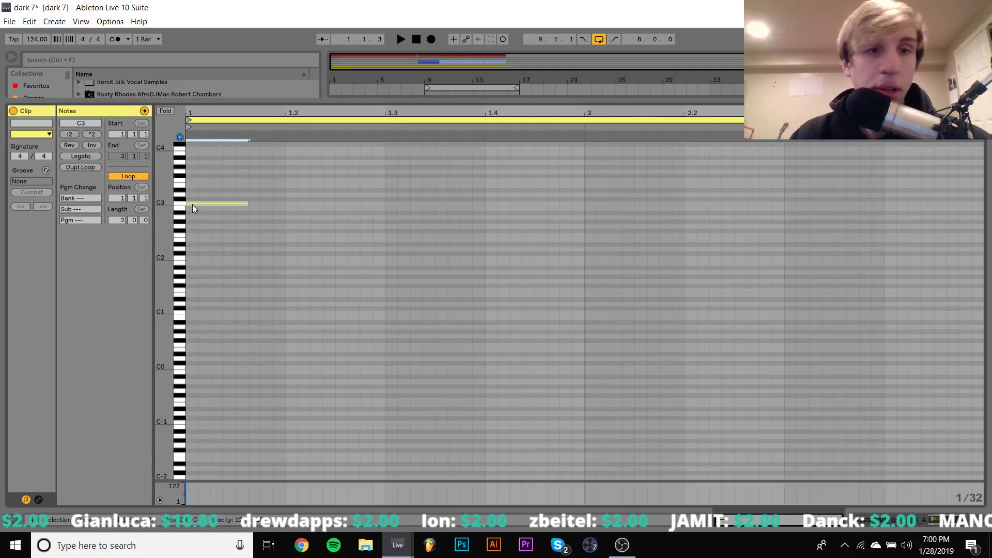
{"action": "key", "text": "ctrl+d"}
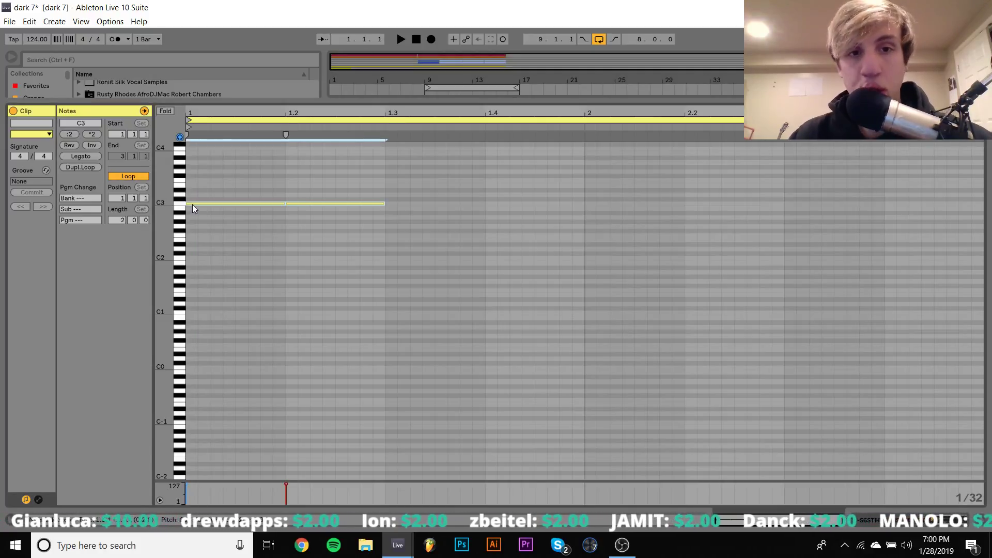
{"action": "key", "text": "ctrl+d"}
{"action": "key", "text": "ctrl+d"}
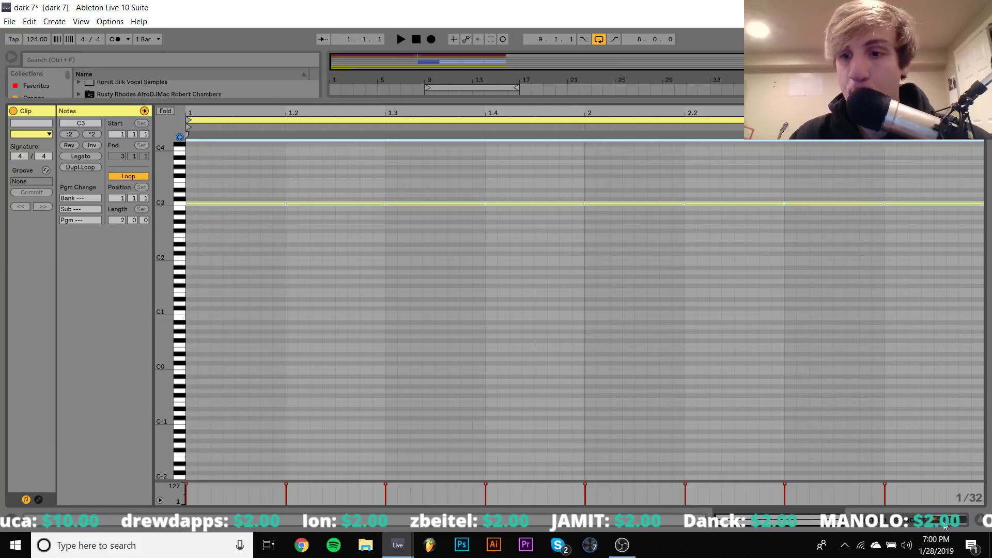
Step: Play the arrangement with the new kick pattern and set track 8's volume to -1.4 dB
{"action": "key", "text": "space"}
{"action": "left_click", "coordinate": [945, 523]}
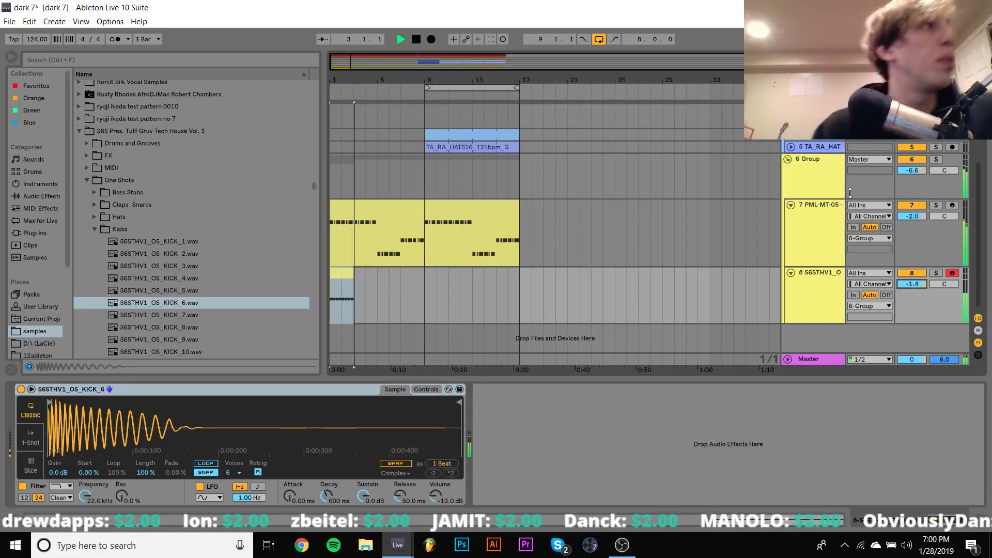
{"action": "key", "text": "space"}
{"action": "key", "text": "space"}
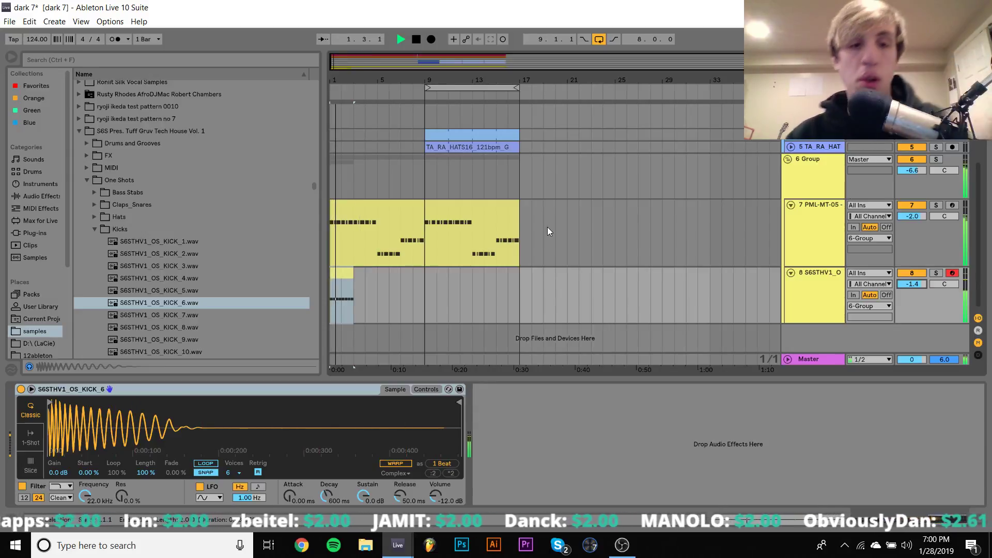
Step: Extend the kick clip to bar 9, duplicate it up to bar 17, and play the arrangement from the start
{"action": "left_click_drag", "start_coordinate": [353, 270], "coordinate": [429, 269]}
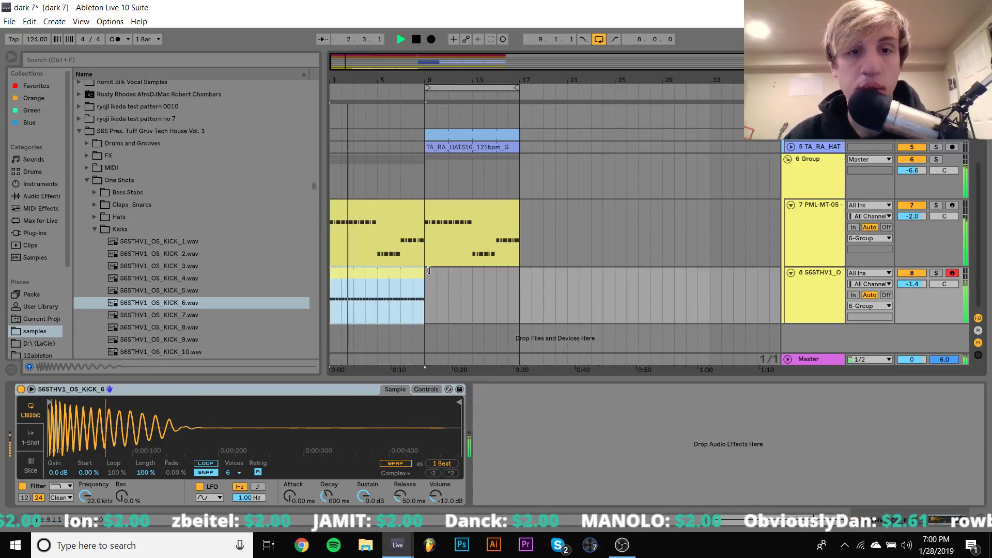
{"action": "key", "text": "ctrl+d"}
{"action": "left_click", "coordinate": [401, 274]}
{"action": "key", "text": "space"}
{"action": "key", "text": "space"}
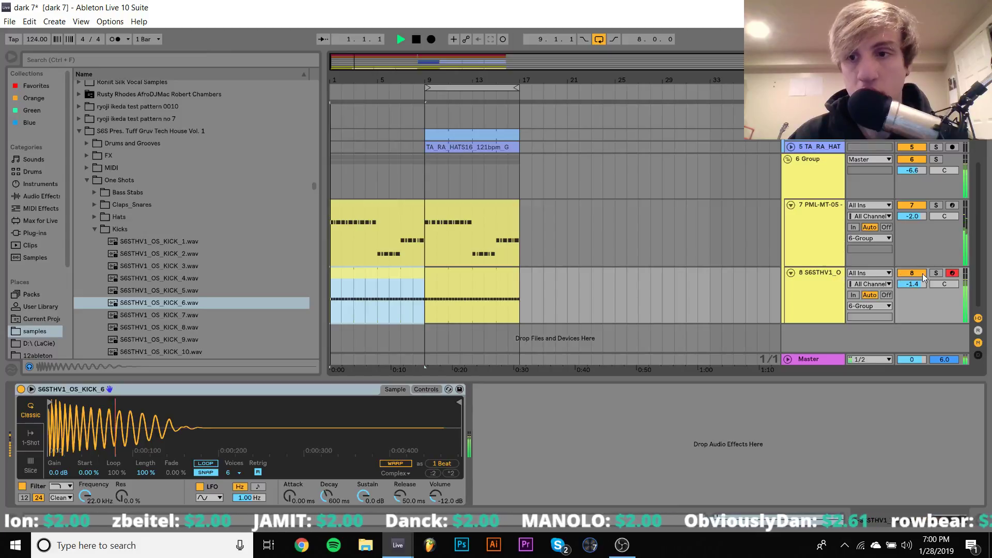
{"action": "left_click", "coordinate": [938, 272]}
{"action": "left_click", "coordinate": [937, 272]}
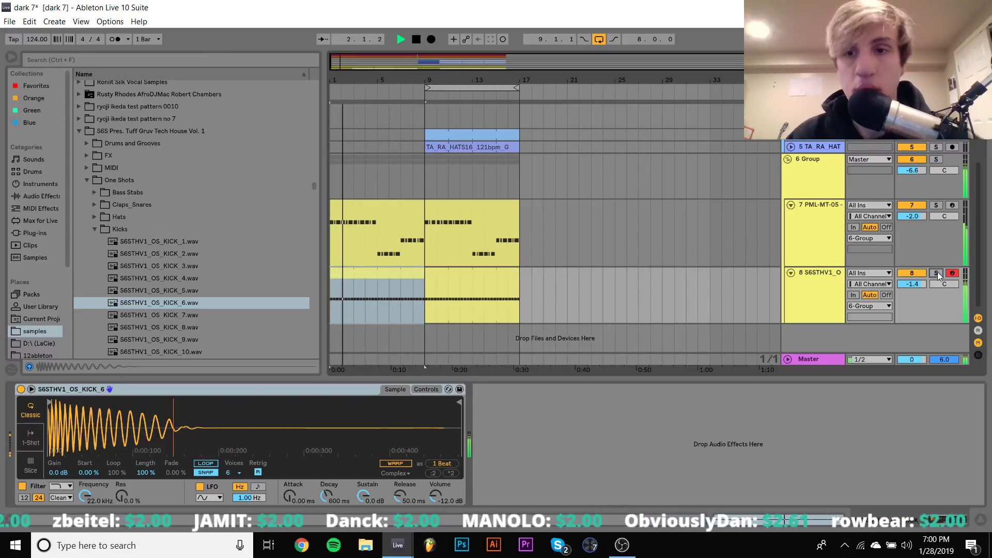
Step: Add Drum Buss to the kick track with Damp at 20.0 kHz, Freq at 43.6 Hz and Boom at 55 %
{"action": "left_click", "coordinate": [35, 196]}
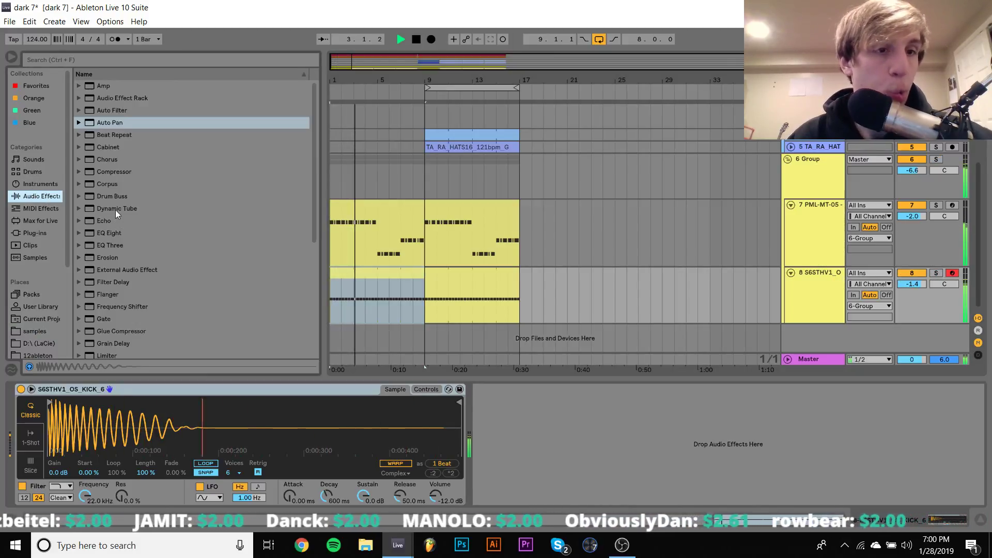
{"action": "left_click", "coordinate": [110, 198]}
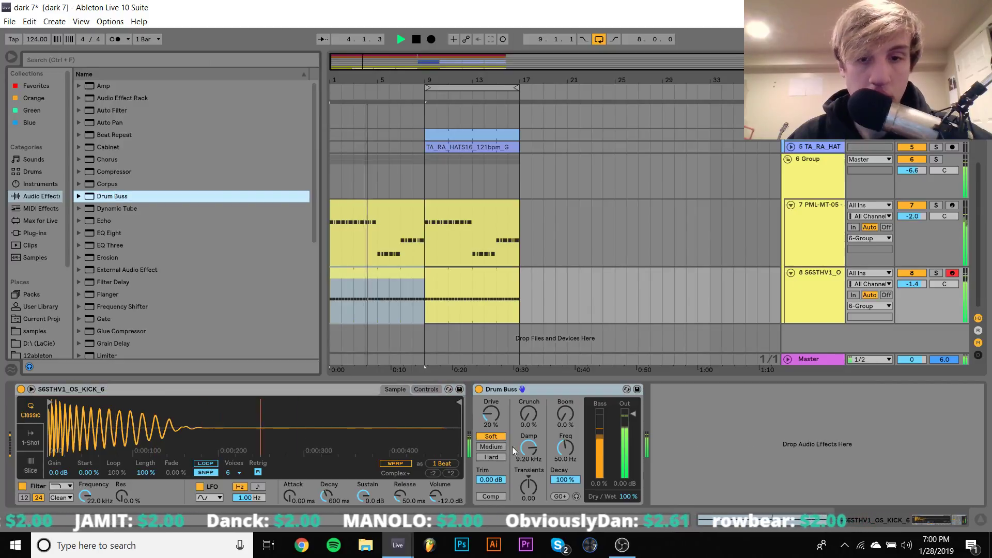
{"action": "left_click_drag", "start_coordinate": [565, 429], "coordinate": [567, 444]}
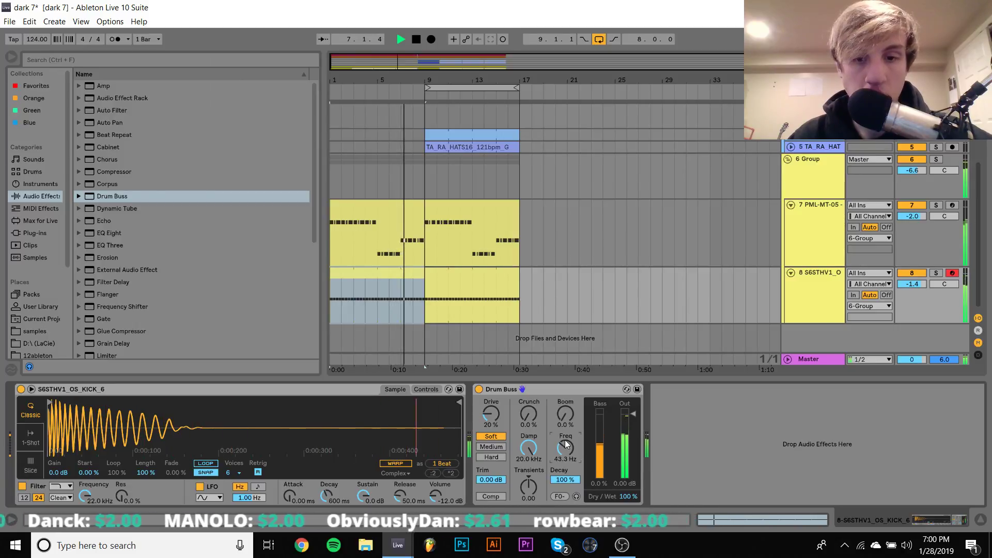
{"action": "left_click_drag", "start_coordinate": [567, 444], "coordinate": [565, 372]}
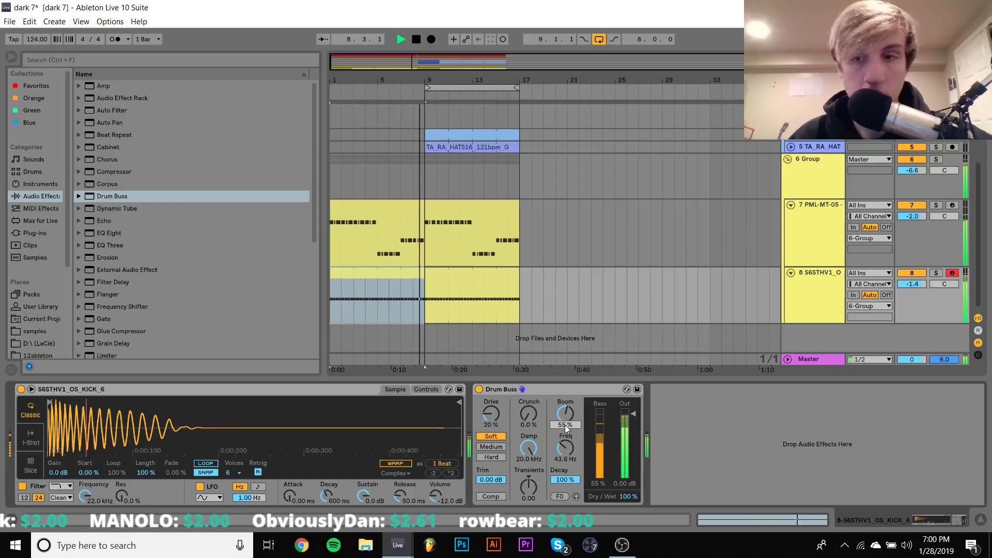
Step: Solo the kick, set its sampler's transpose to -2 st, decay to 2.50 s and sustain to -inf dB, and play it unsoloed
{"action": "left_click", "coordinate": [936, 272]}
{"action": "left_click", "coordinate": [432, 389]}
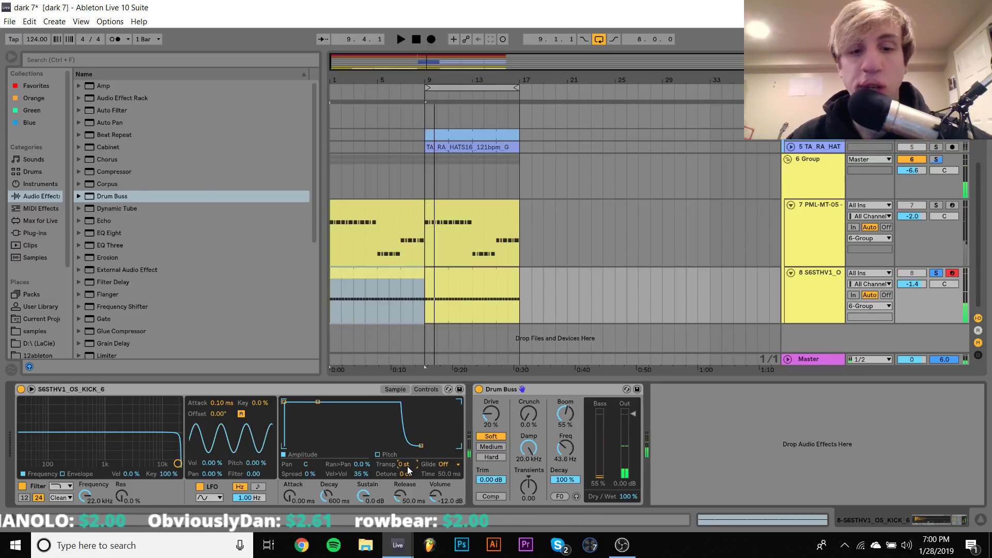
{"action": "left_click_drag", "start_coordinate": [404, 464], "coordinate": [404, 471]}
{"action": "key", "text": "space"}
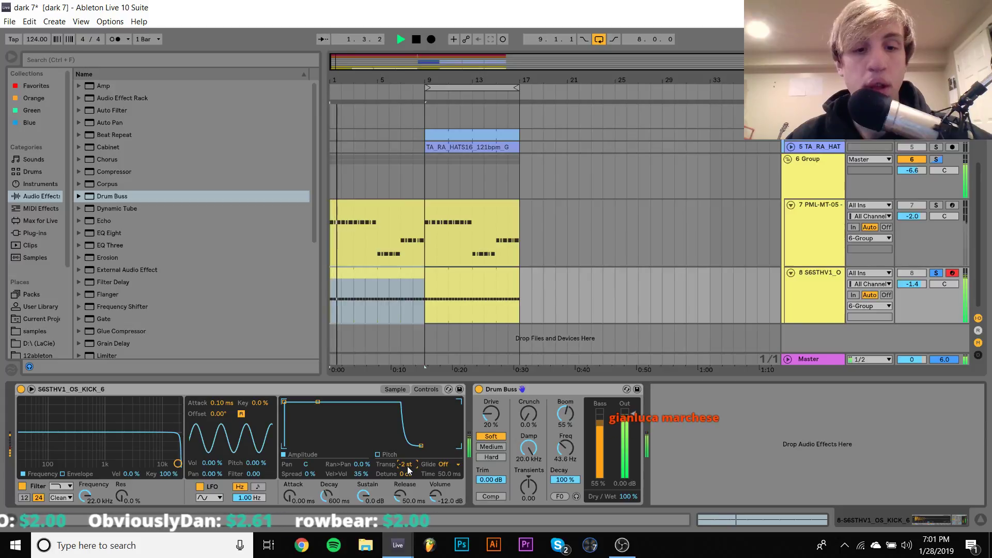
{"action": "left_click_drag", "start_coordinate": [318, 403], "coordinate": [325, 446]}
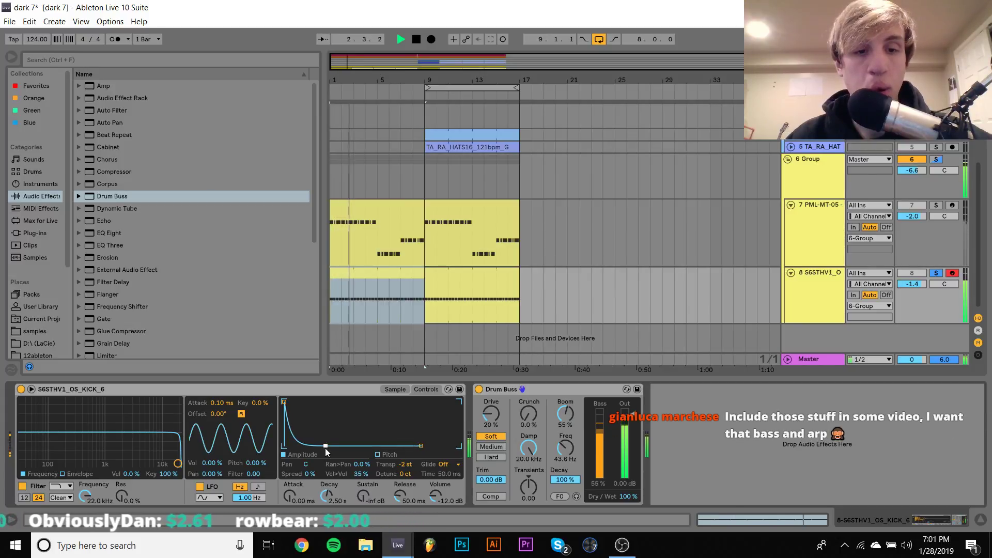
{"action": "left_click", "coordinate": [936, 273]}
{"action": "key", "text": "space"}
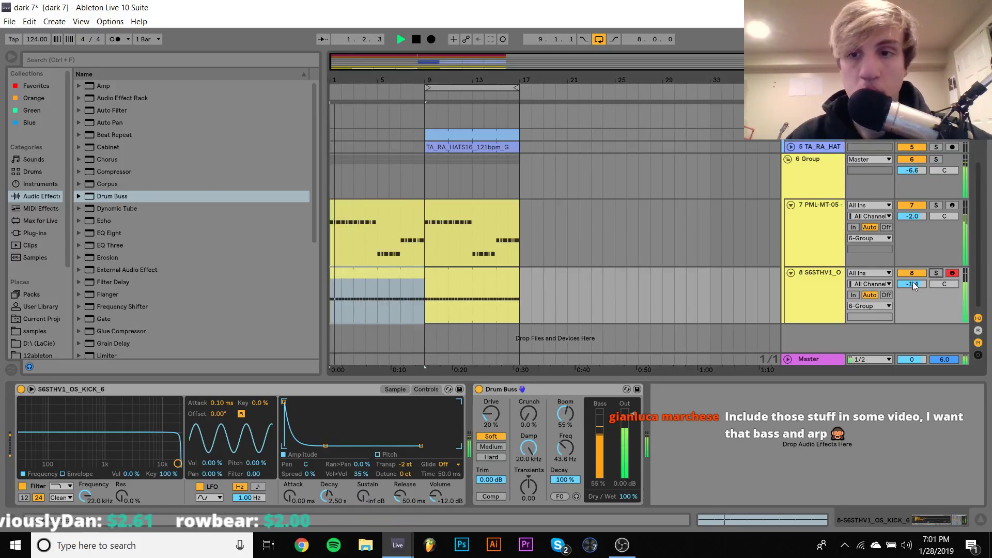
Step: Balance the levels with the kick track at -2.8 dB, the PML-MT-05 bass at -1.5 dB and 3 Group at -6.9 dB
{"action": "left_click", "coordinate": [811, 209]}
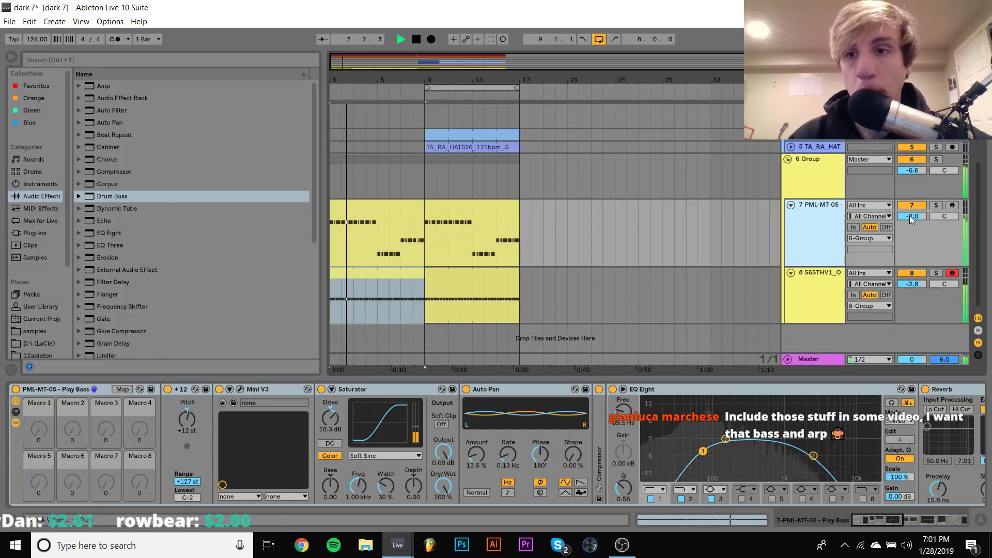
{"action": "left_click_drag", "start_coordinate": [911, 217], "coordinate": [911, 215]}
{"action": "left_click", "coordinate": [821, 284]}
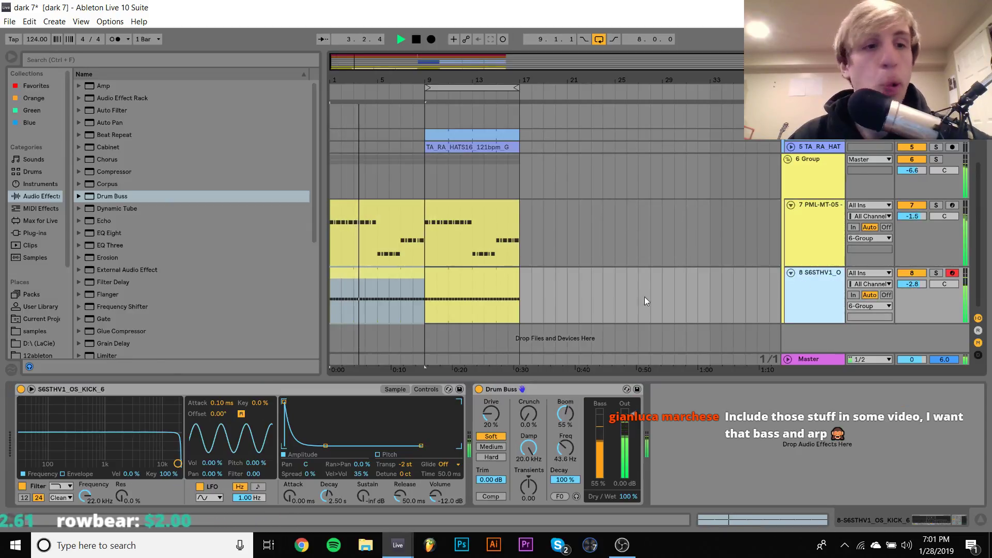
{"action": "left_click", "coordinate": [468, 272]}
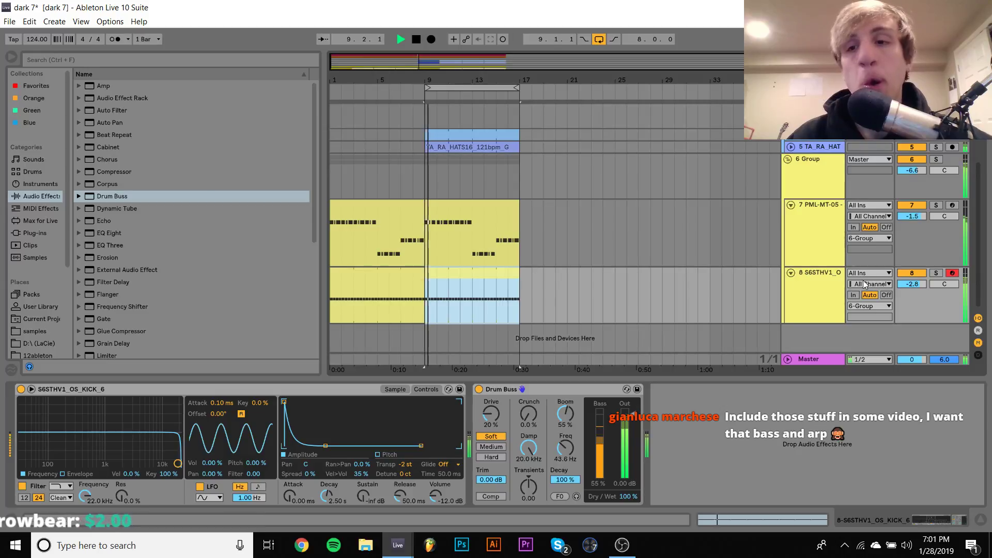
{"action": "scroll", "coordinate": [953, 298], "scroll_direction": "up", "scroll_amount": 5}
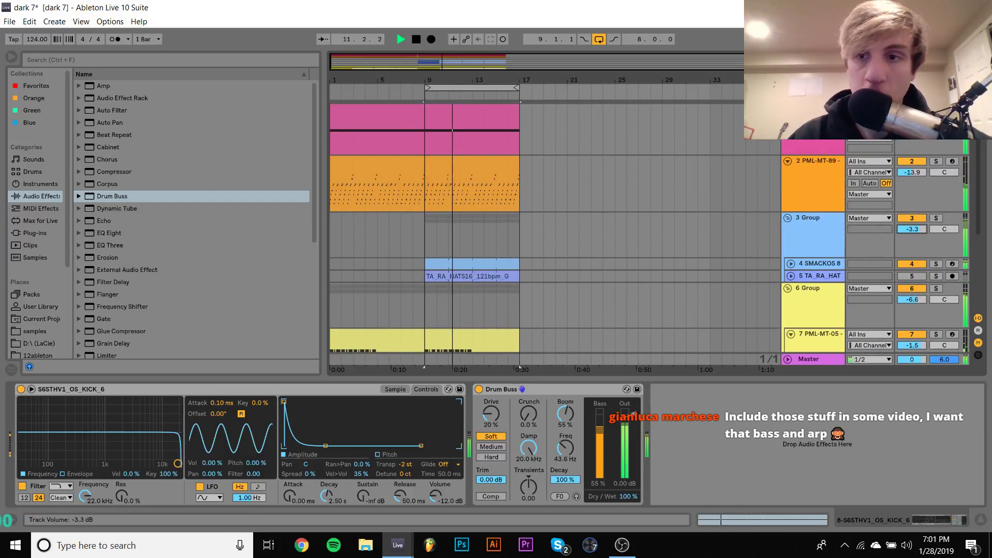
{"action": "left_click_drag", "start_coordinate": [913, 229], "coordinate": [912, 241]}
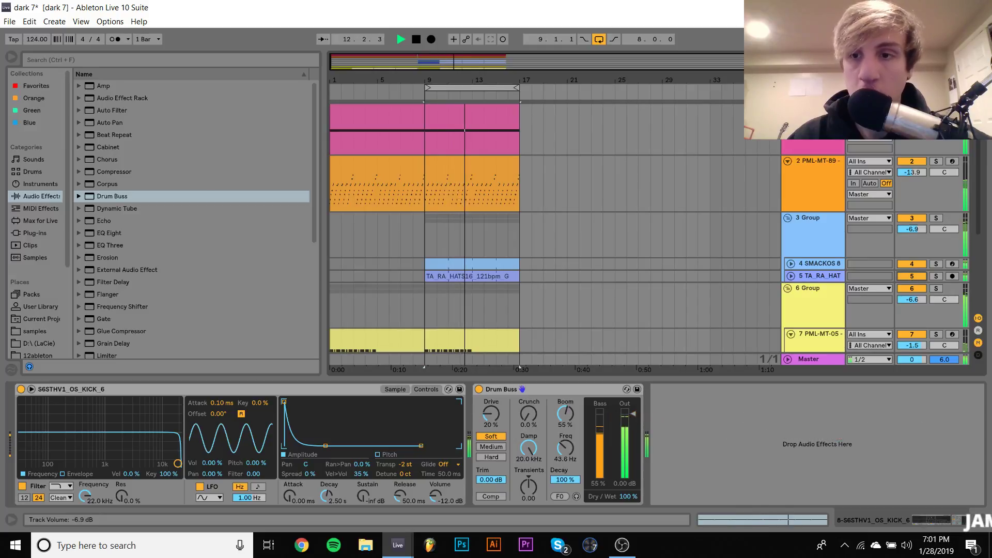
{"action": "scroll", "coordinate": [913, 231], "scroll_direction": "down", "scroll_amount": 5}
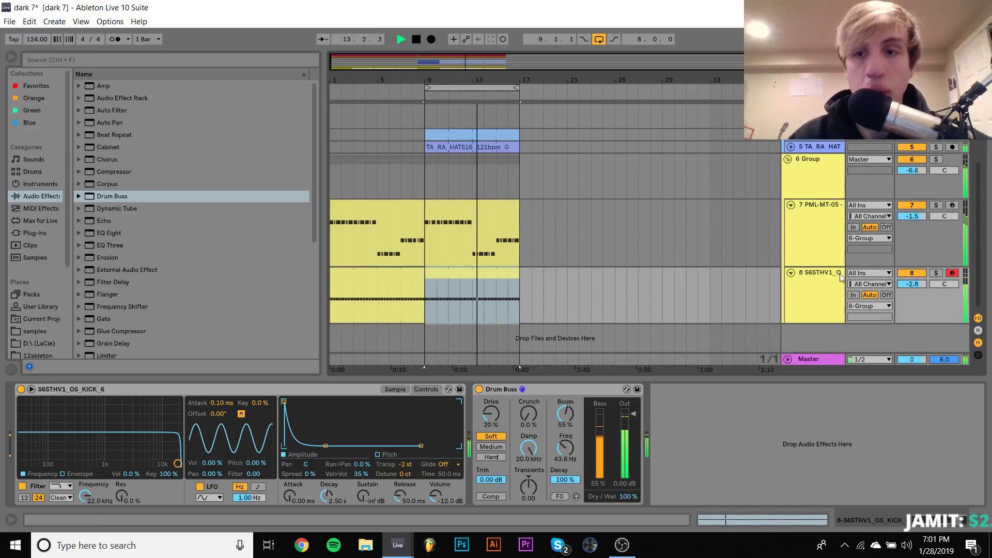
Step: Preview kick samples 7 and 8, load S6STHV1_OS_KICK_8.wav onto the kick track, and play it in the mix
{"action": "left_click", "coordinate": [31, 333]}
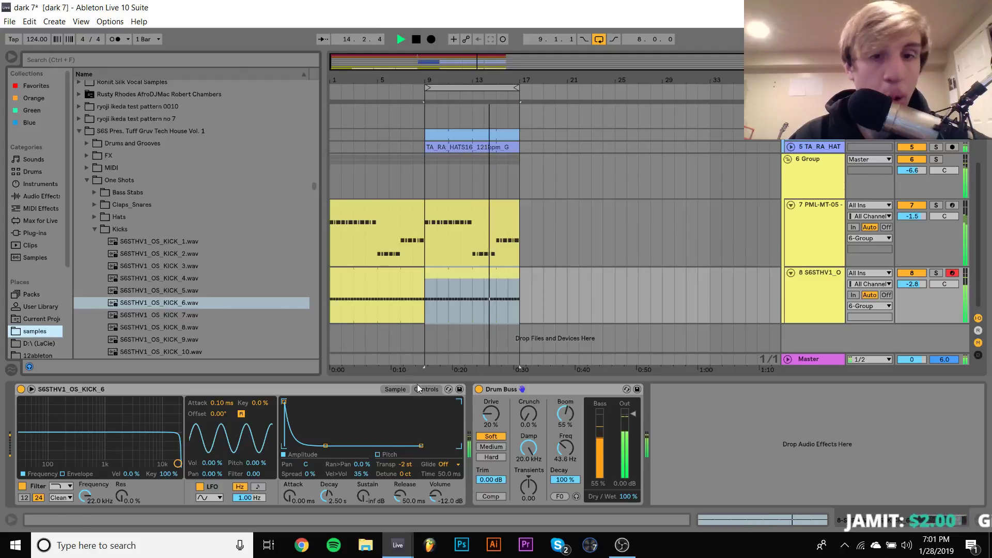
{"action": "left_click", "coordinate": [395, 389]}
{"action": "key", "text": "space"}
{"action": "left_click", "coordinate": [147, 315]}
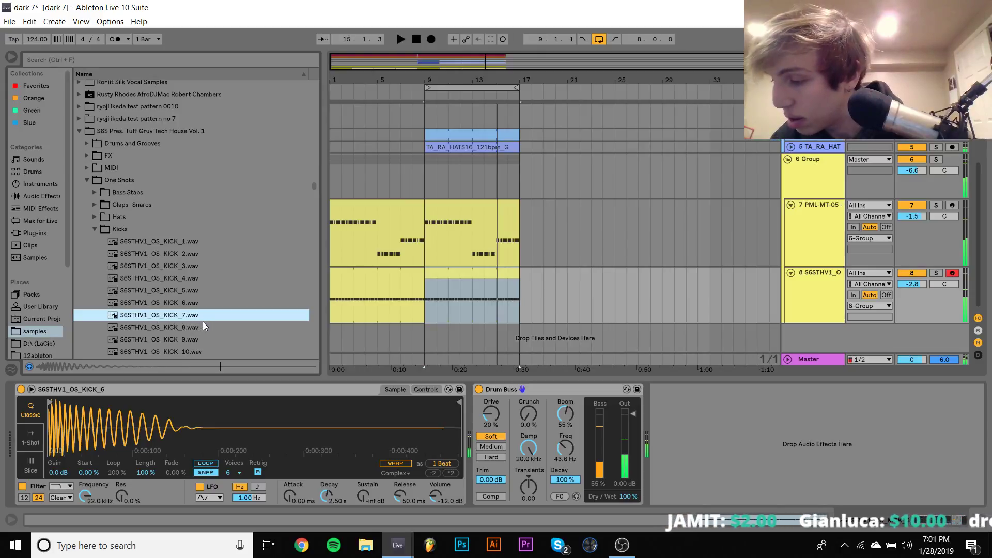
{"action": "left_click", "coordinate": [215, 325]}
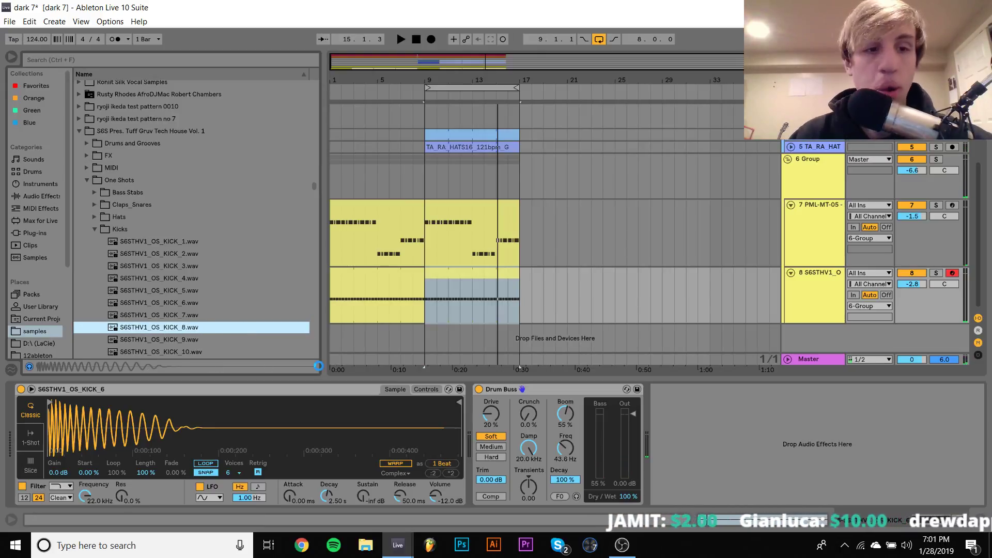
{"action": "key", "text": "Return"}
{"action": "key", "text": "space"}
Step: Set the kick sampler's sustain to -inf dB and decay to 60.0 s, and Drum Buss Boom to 0.0 % and Drive to 55 %
{"action": "left_click_drag", "start_coordinate": [364, 497], "coordinate": [364, 522]}
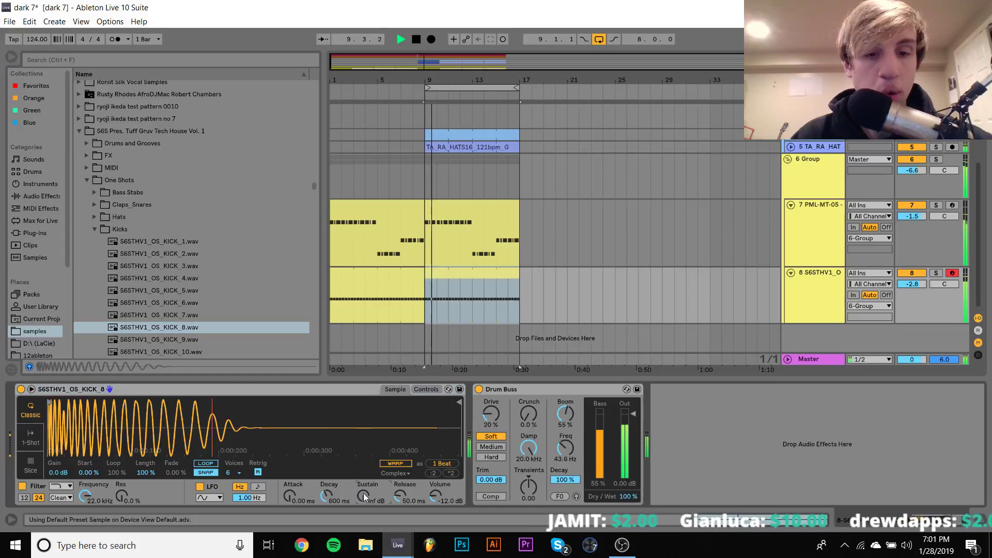
{"action": "left_click_drag", "start_coordinate": [321, 498], "coordinate": [321, 458]}
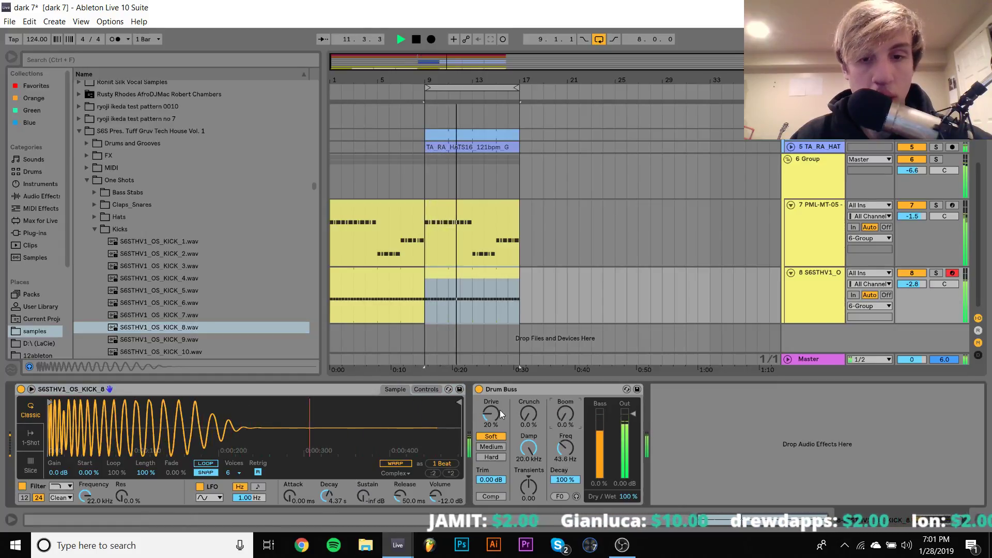
{"action": "left_click_drag", "start_coordinate": [500, 411], "coordinate": [501, 393]}
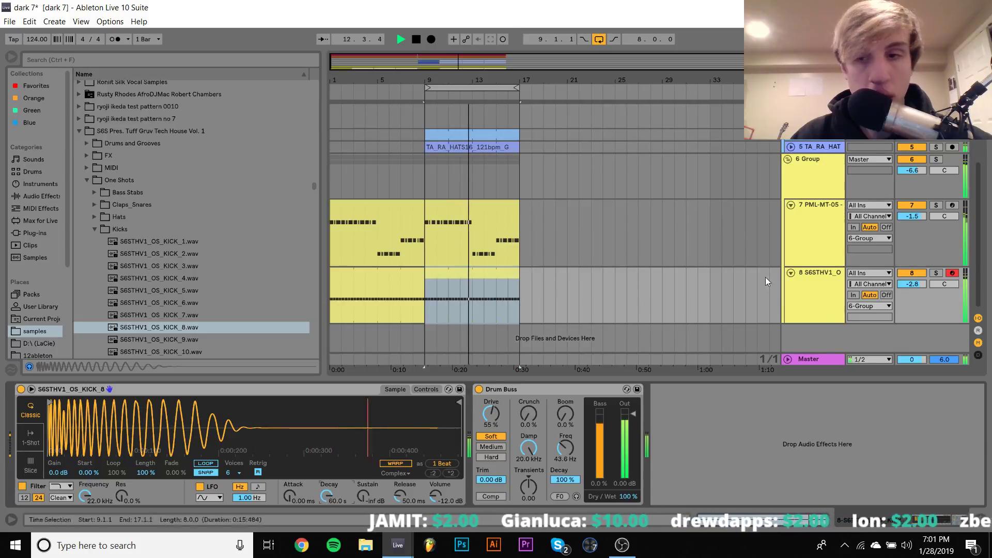
{"action": "key", "text": "space"}
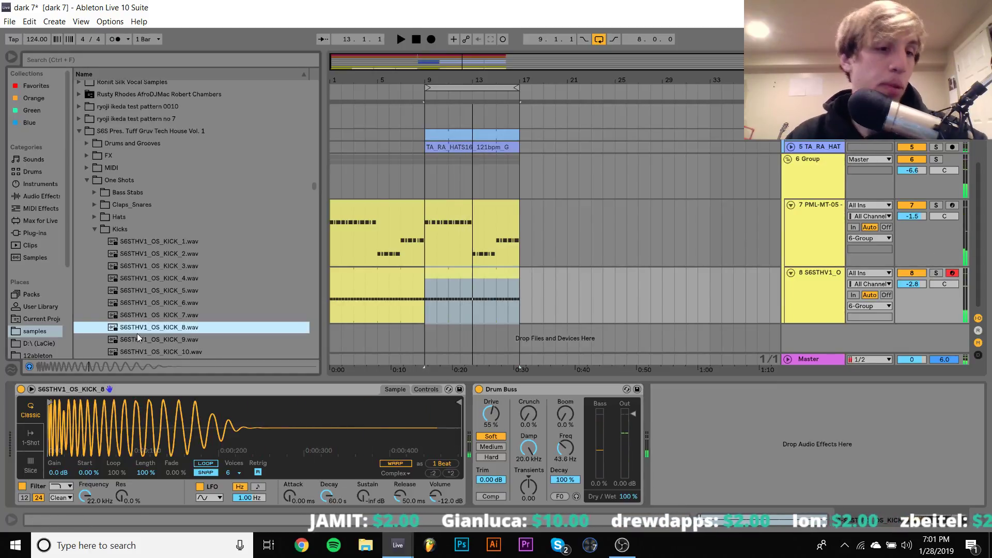
Step: Preview the next kick samples, replace the kick with S6STHV1_OS_KICK_9.wav, and listen to it in the mix
{"action": "key", "text": "Down"}
{"action": "key", "text": "Down"}
{"action": "key", "text": "Up"}
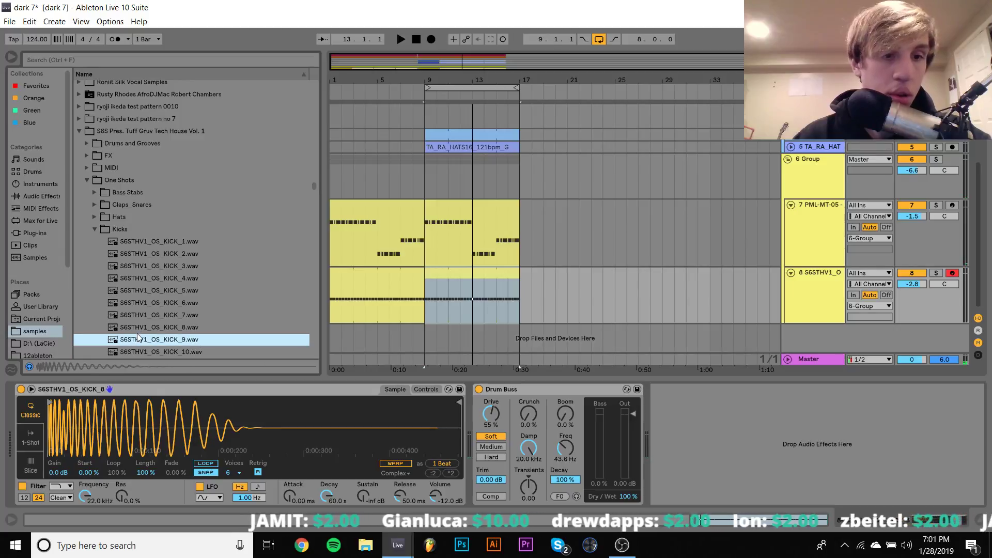
{"action": "left_click_drag", "start_coordinate": [173, 395], "coordinate": [173, 395]}
{"action": "key", "text": "space"}
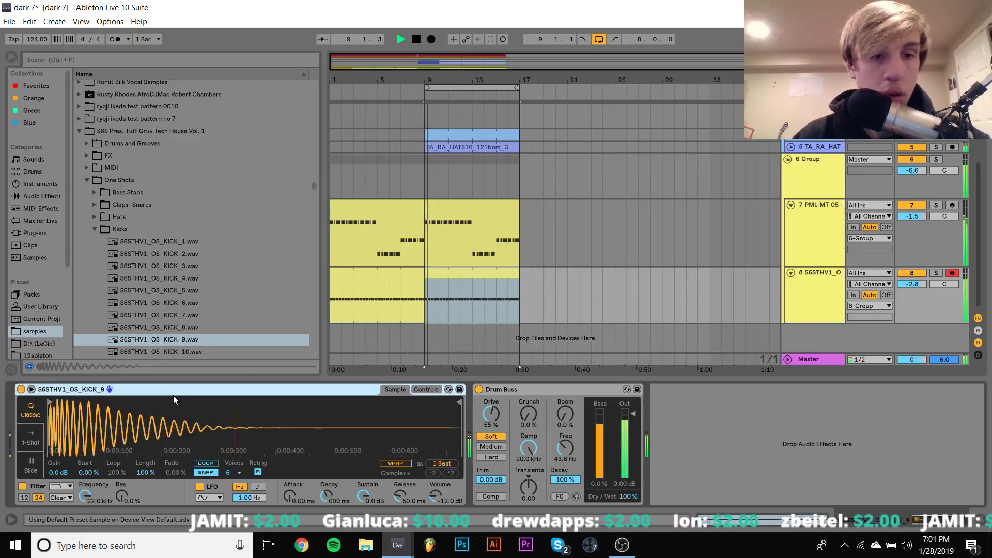
{"action": "key", "text": "space"}
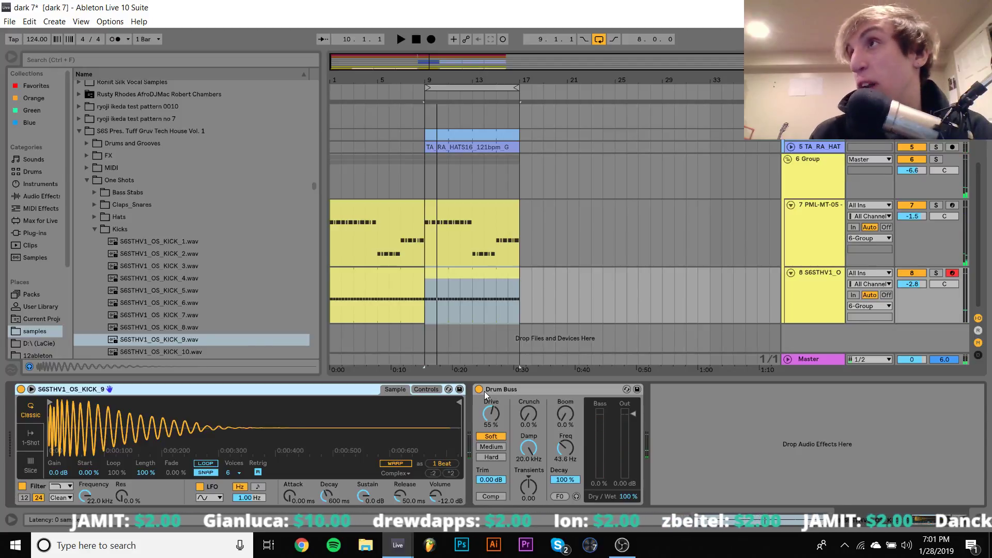
Step: Preview the kick one-shots from S6STHV1_OS_KICK_9.wav through S6STHV1_OS_KICK_11.wav
{"action": "left_click", "coordinate": [159, 340]}
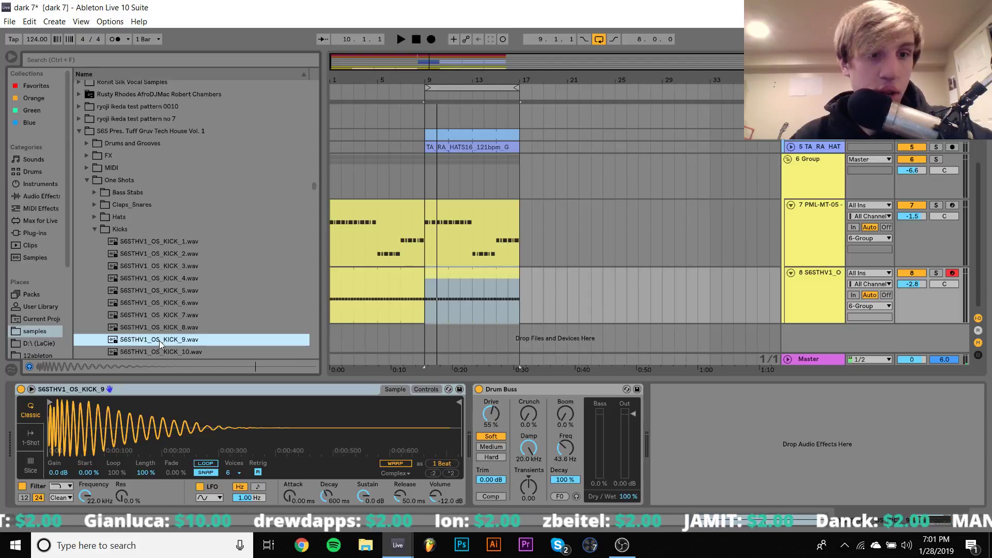
{"action": "key", "text": "Down"}
{"action": "key", "text": "Down"}
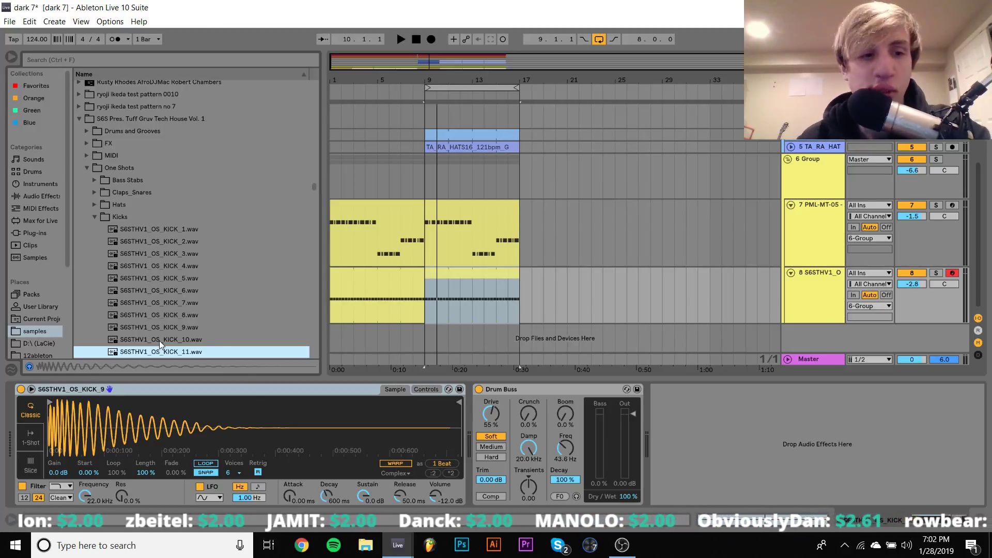
Step: Preview kick one-shots 12 to 14, load S6STHV1_OS_KICK_13.wav onto the kick track, and play it in the mix
{"action": "key", "text": "Down"}
{"action": "key", "text": "Down"}
{"action": "key", "text": "Down"}
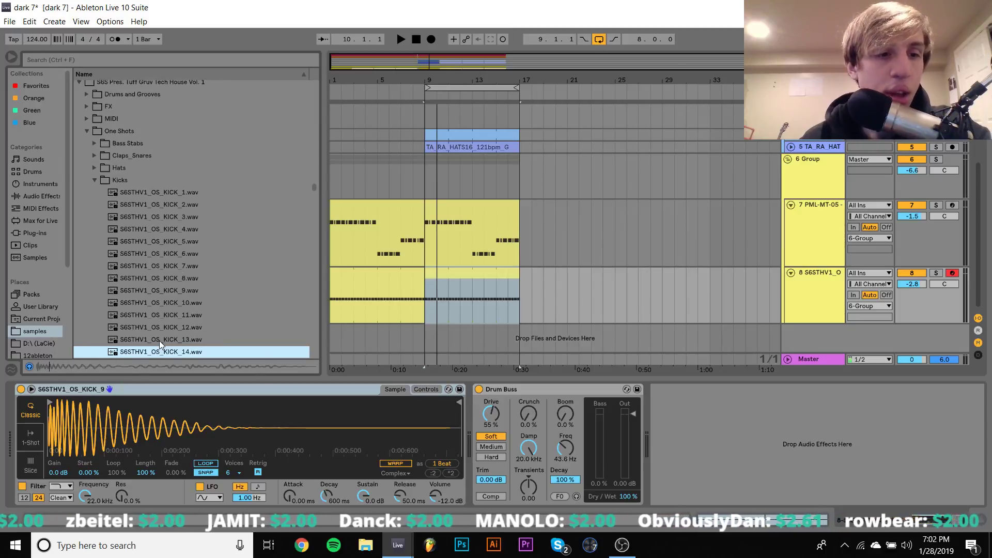
{"action": "key", "text": "Up"}
{"action": "key", "text": "Return"}
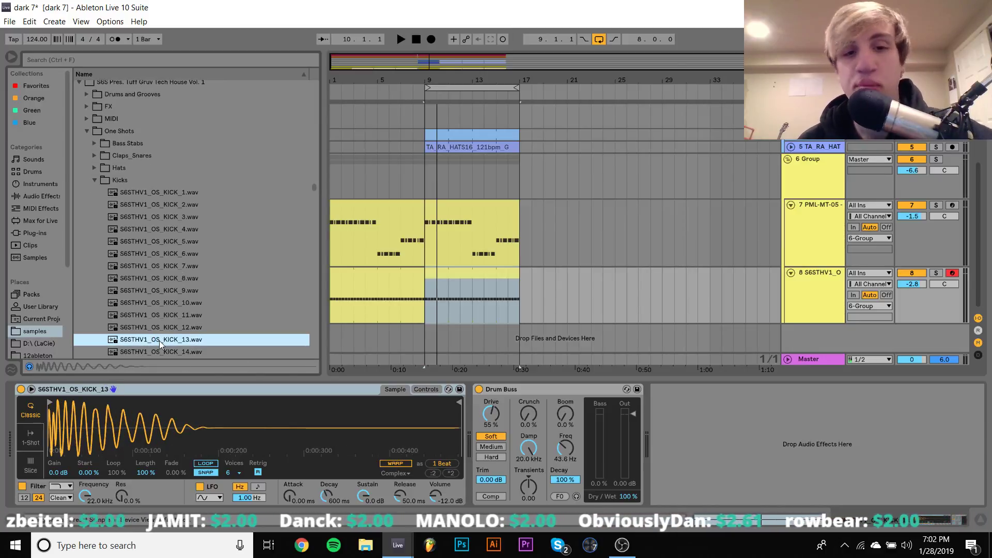
{"action": "key", "text": "space"}
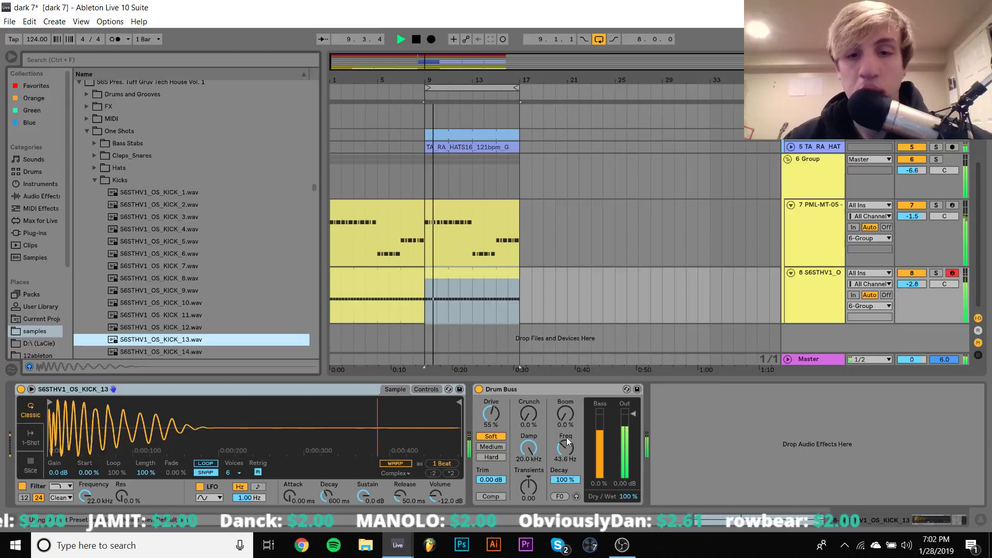
{"action": "left_click_drag", "start_coordinate": [566, 413], "coordinate": [562, 444]}
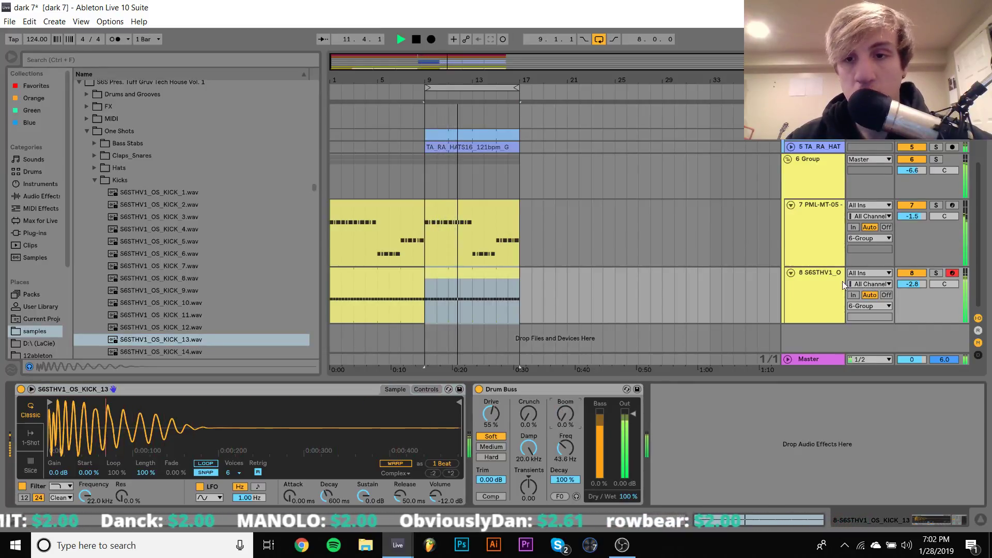
Step: Fold tracks 7 and 8 in the arrangement and collapse the 6 Group track containing them
{"action": "left_click", "coordinate": [792, 272]}
{"action": "left_click", "coordinate": [790, 205]}
{"action": "scroll", "coordinate": [790, 206], "scroll_direction": "up", "scroll_amount": 5}
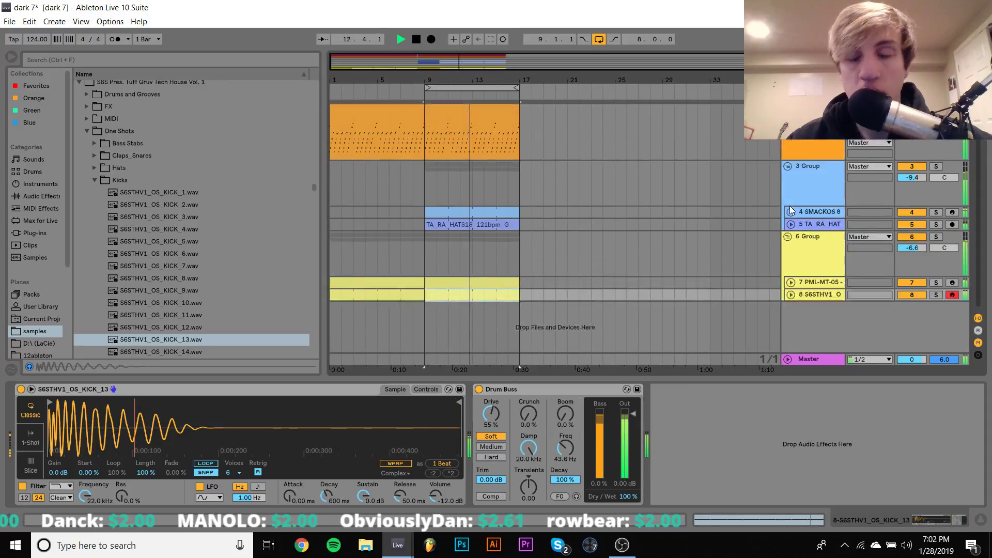
{"action": "left_click", "coordinate": [816, 284]}
{"action": "left_click", "coordinate": [788, 275]}
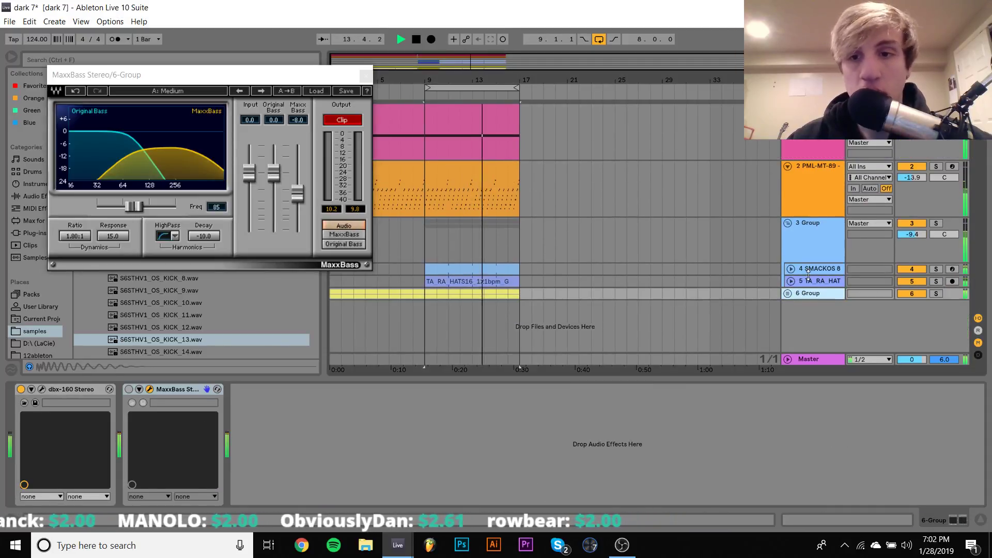
Step: Solo 6 Group and 3 Group to hear them alone, unsolo both, and replay the full mix from bar 1
{"action": "left_click", "coordinate": [937, 294]}
{"action": "left_click", "coordinate": [936, 223]}
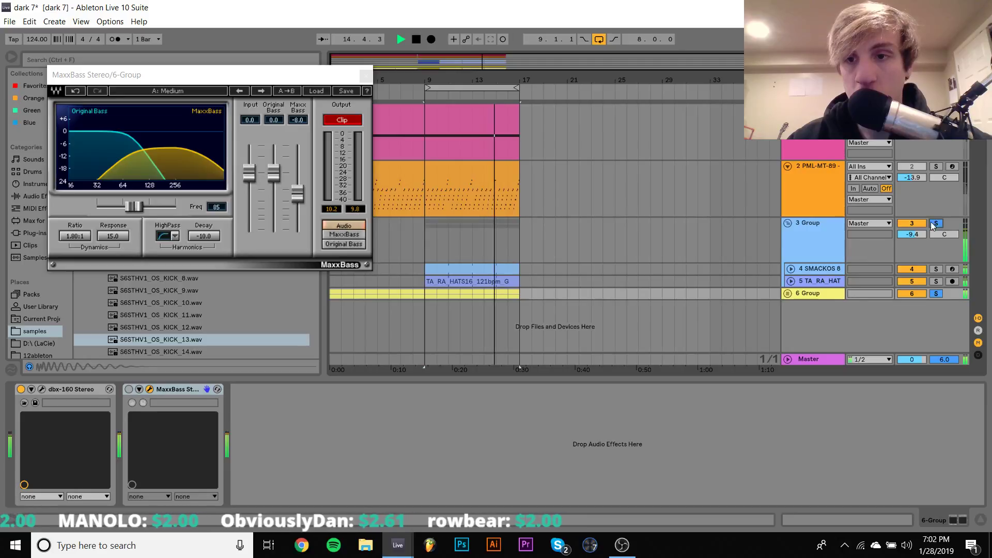
{"action": "key", "text": "ctrl+alt+p"}
{"action": "left_click", "coordinate": [936, 224]}
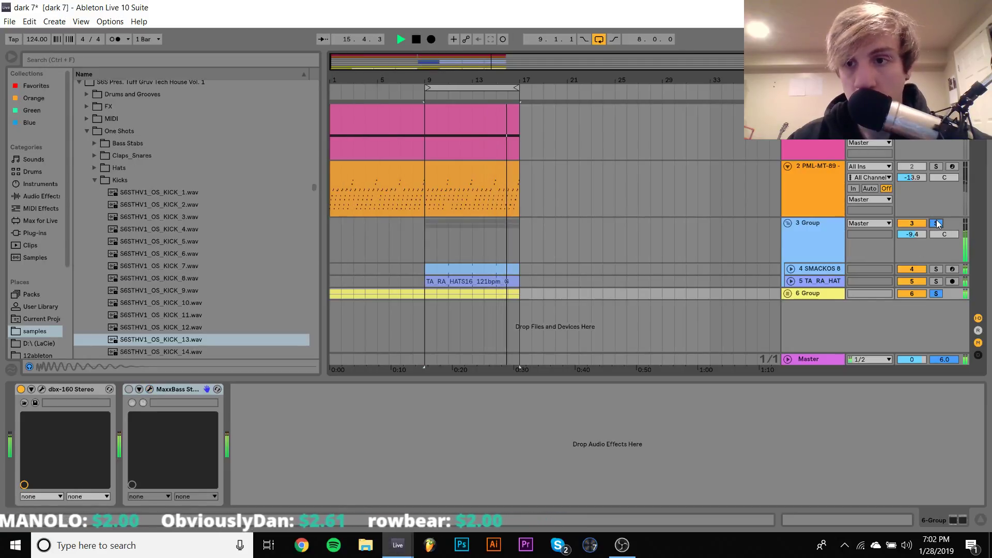
{"action": "left_click", "coordinate": [331, 227]}
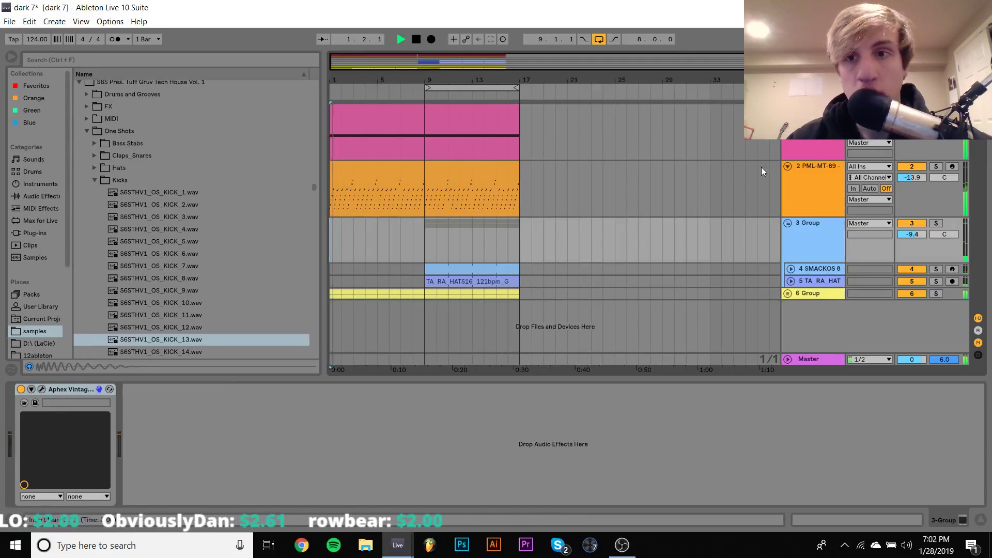
Step: Set the arp's Mini V3 filter cutoff to about 278 Hz and the arp track's volume to -7.7 dB
{"action": "left_click", "coordinate": [829, 188]}
{"action": "scroll", "coordinate": [117, 482], "scroll_direction": "left", "scroll_amount": 5}
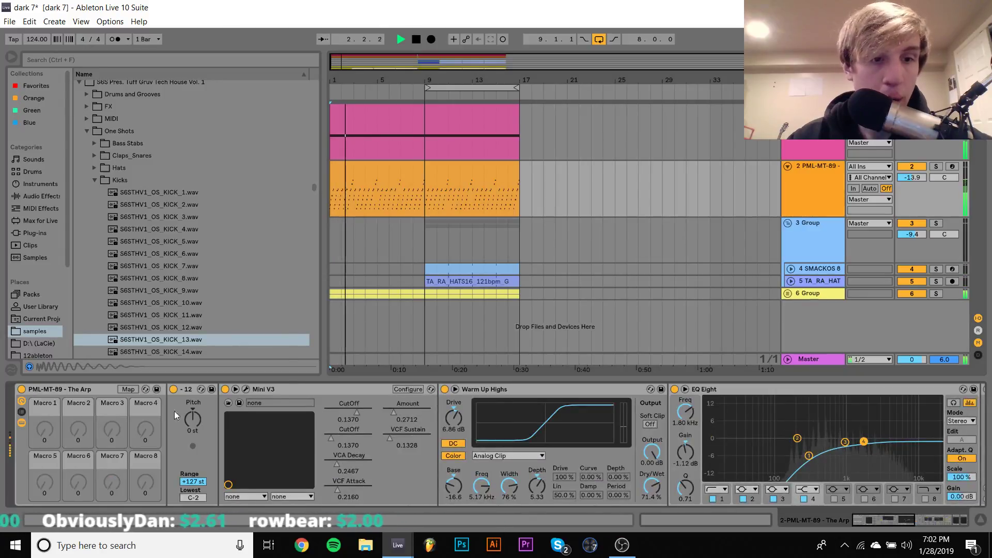
{"action": "left_click", "coordinate": [247, 389]}
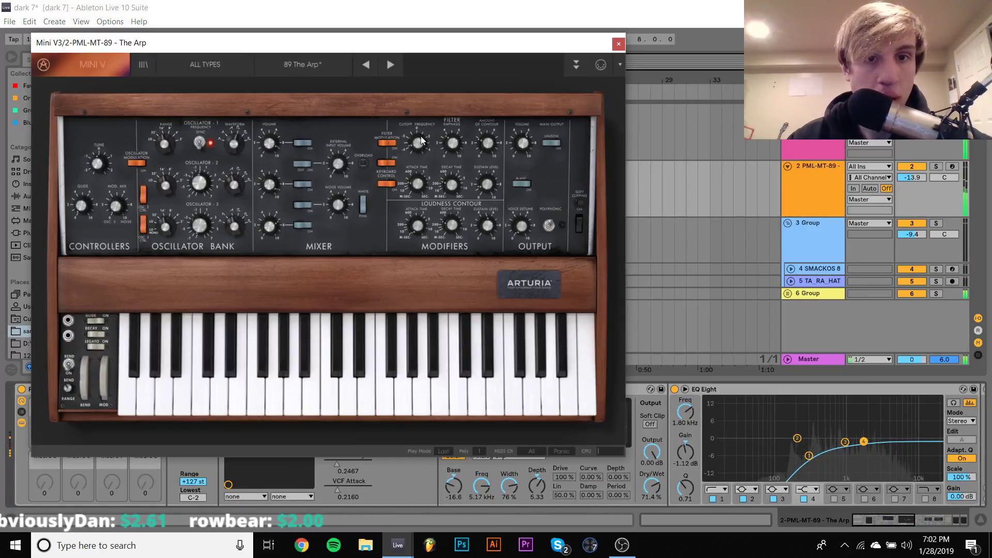
{"action": "left_click_drag", "start_coordinate": [427, 147], "coordinate": [421, 132]}
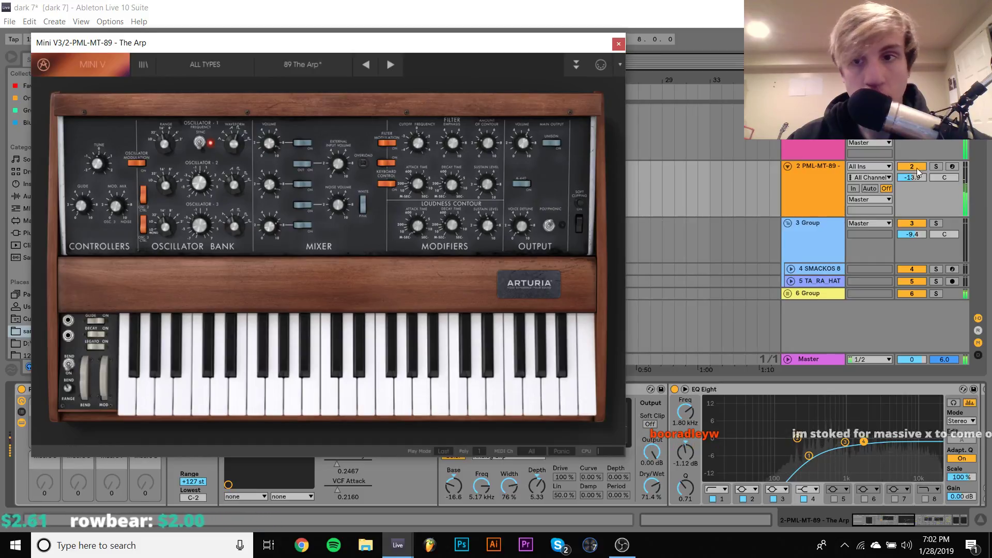
{"action": "left_click_drag", "start_coordinate": [912, 178], "coordinate": [912, 150]}
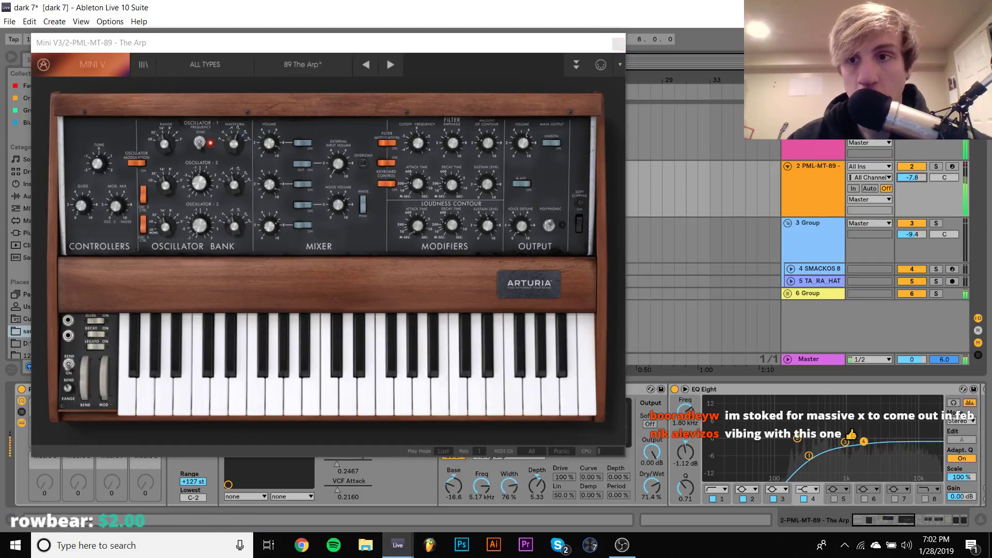
{"action": "left_click_drag", "start_coordinate": [425, 147], "coordinate": [427, 176]}
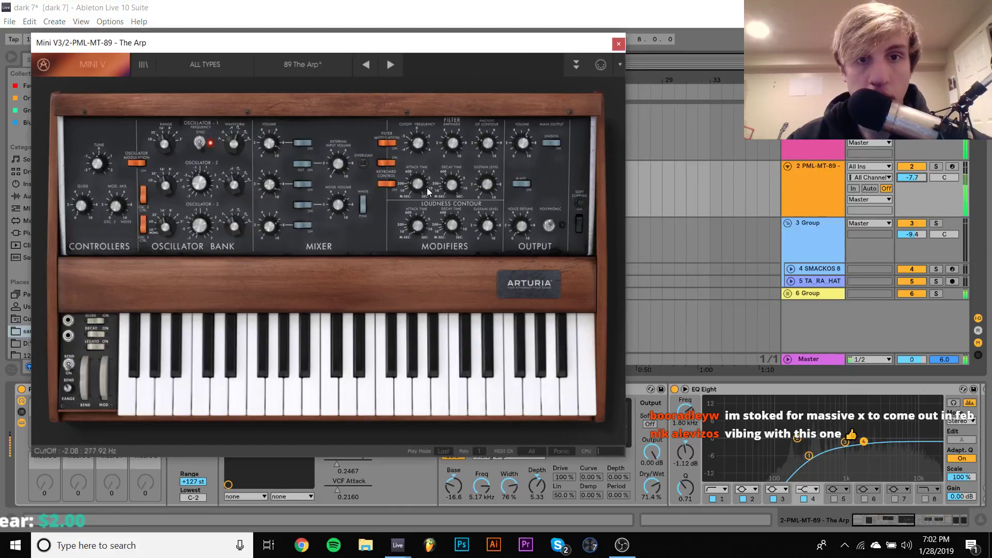
{"action": "left_click", "coordinate": [619, 44]}
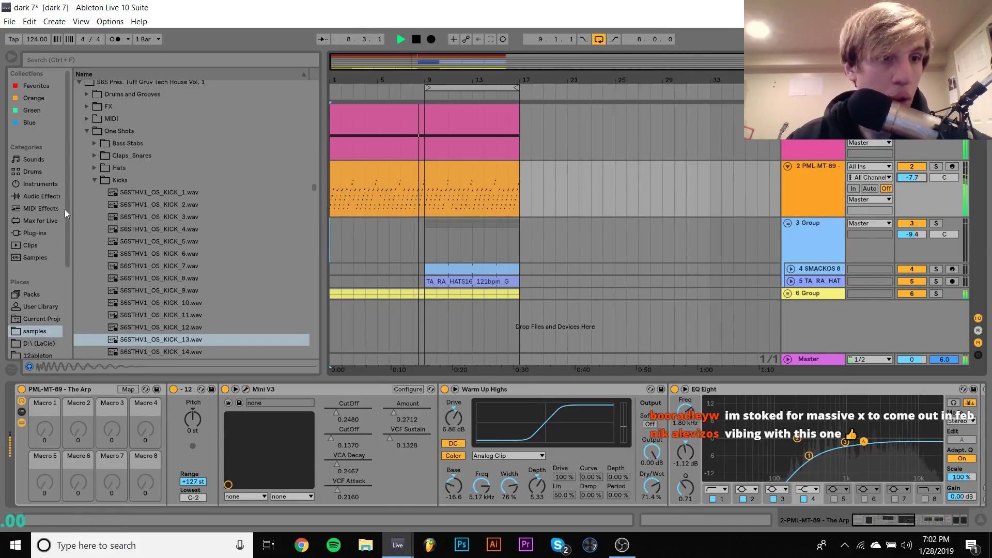
Step: Add Dada Life Sausage Fattener x64 to the arp track and place it between the Aphex Vintage and LFOTool devices
{"action": "left_click", "coordinate": [36, 219]}
{"action": "left_click", "coordinate": [20, 235]}
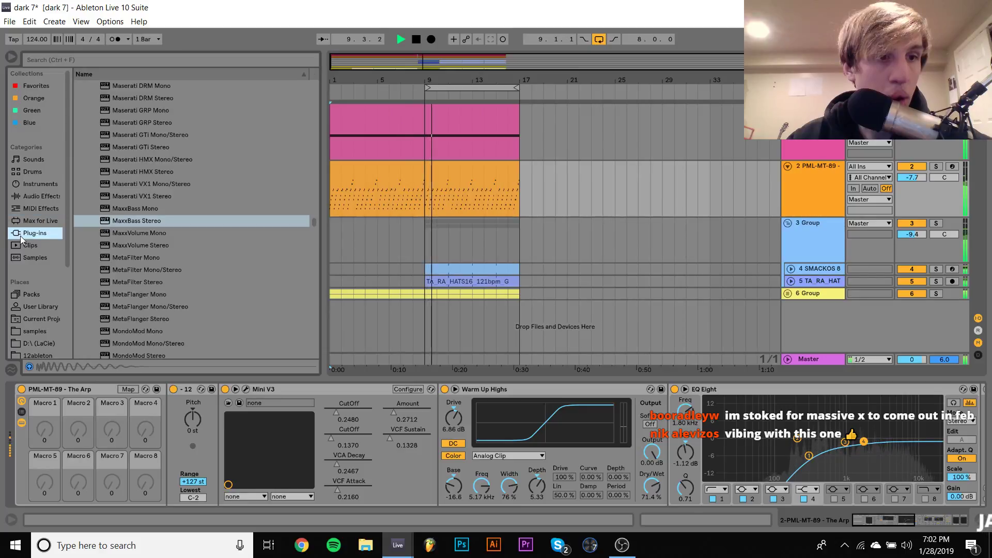
{"action": "scroll", "coordinate": [159, 163], "scroll_direction": "up", "scroll_amount": 15}
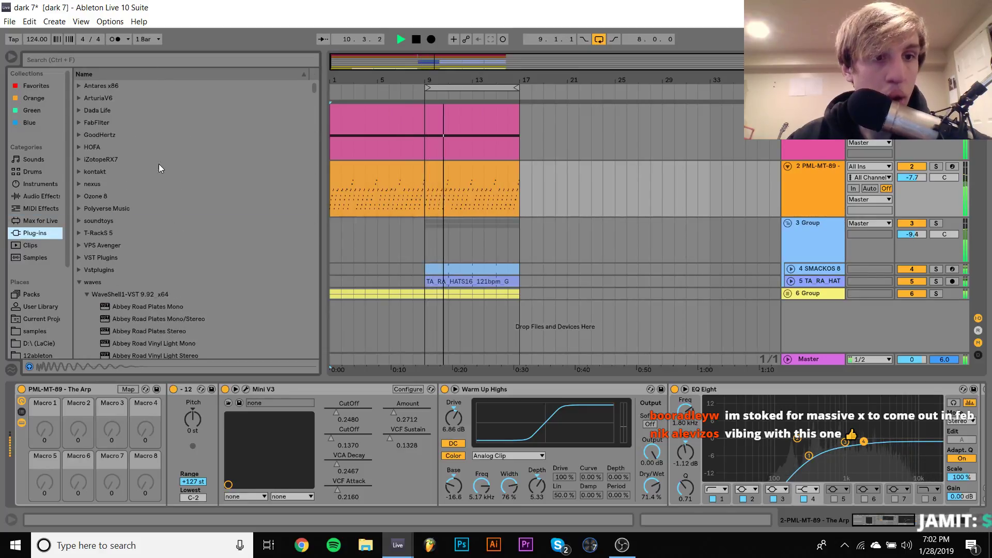
{"action": "left_click", "coordinate": [79, 110]}
{"action": "double_click", "coordinate": [134, 123]}
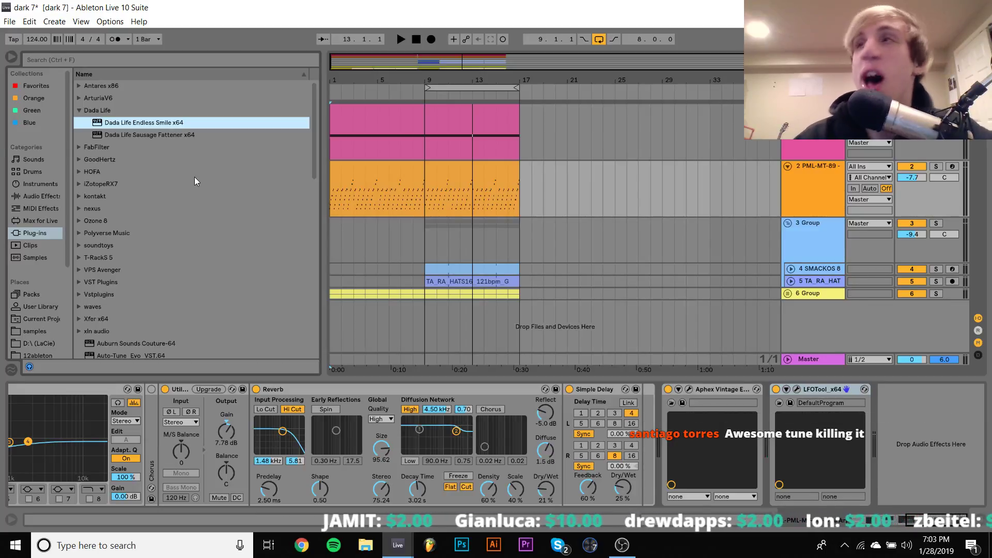
{"action": "double_click", "coordinate": [124, 135]}
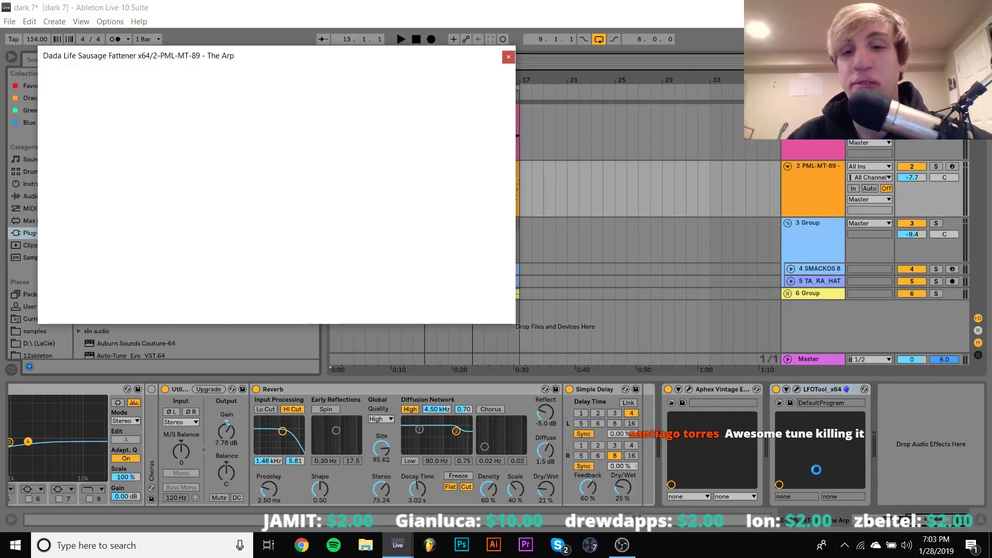
{"action": "left_click_drag", "start_coordinate": [942, 389], "coordinate": [757, 454]}
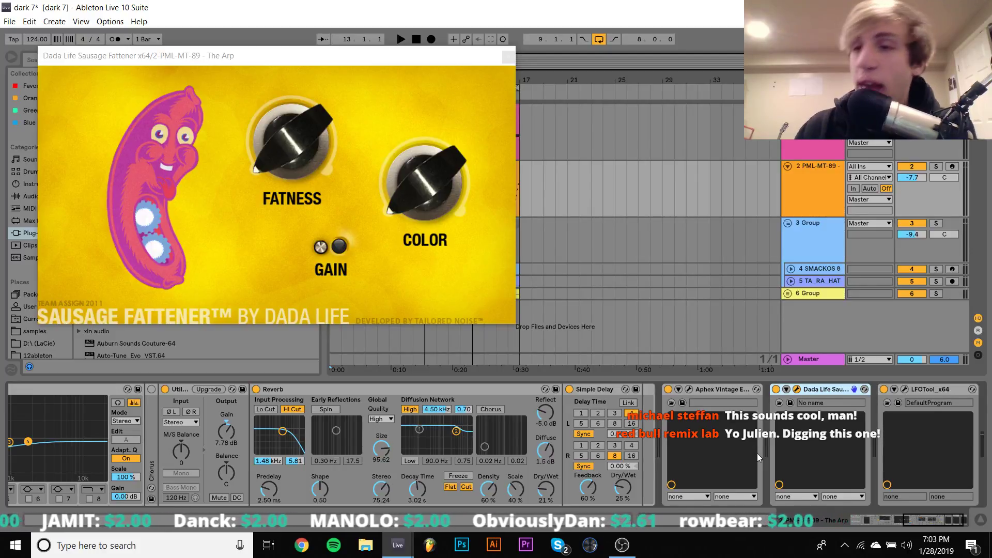
{"action": "left_click_drag", "start_coordinate": [758, 454], "coordinate": [754, 455]}
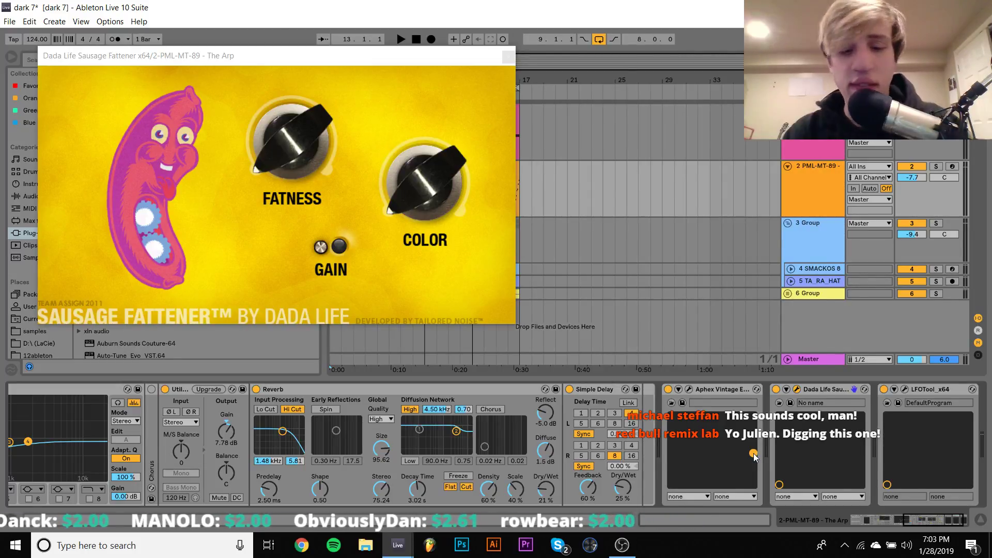
Step: Check the stream levels in OBS and the available output devices in Ableton Live's audio preferences for the dark 7 set
{"action": "key", "text": "ctrl+comma"}
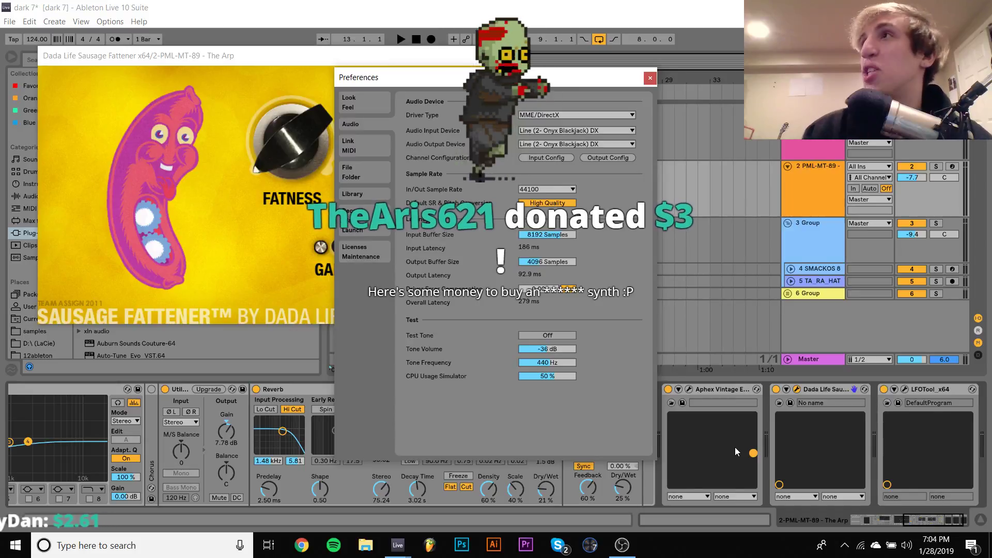
{"action": "key", "text": "alt+Tab"}
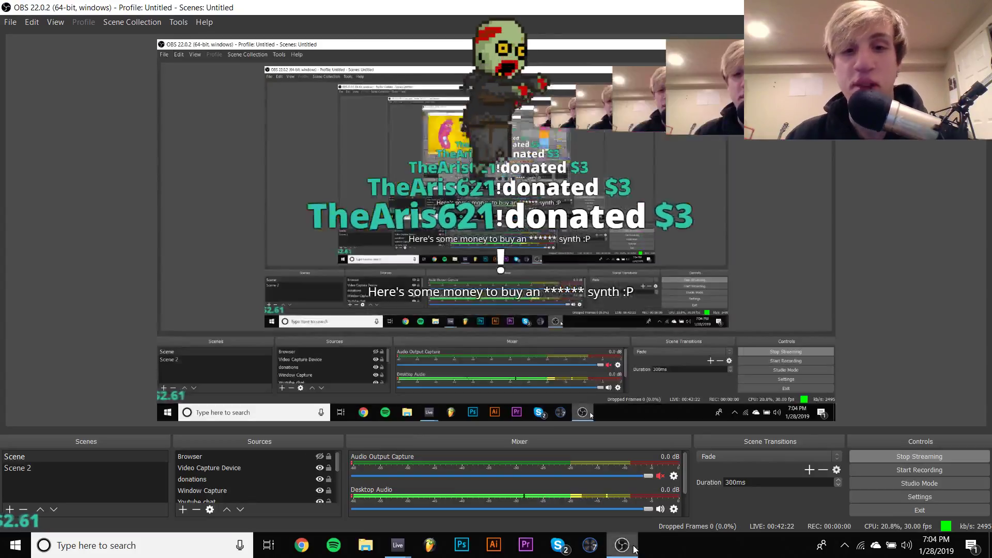
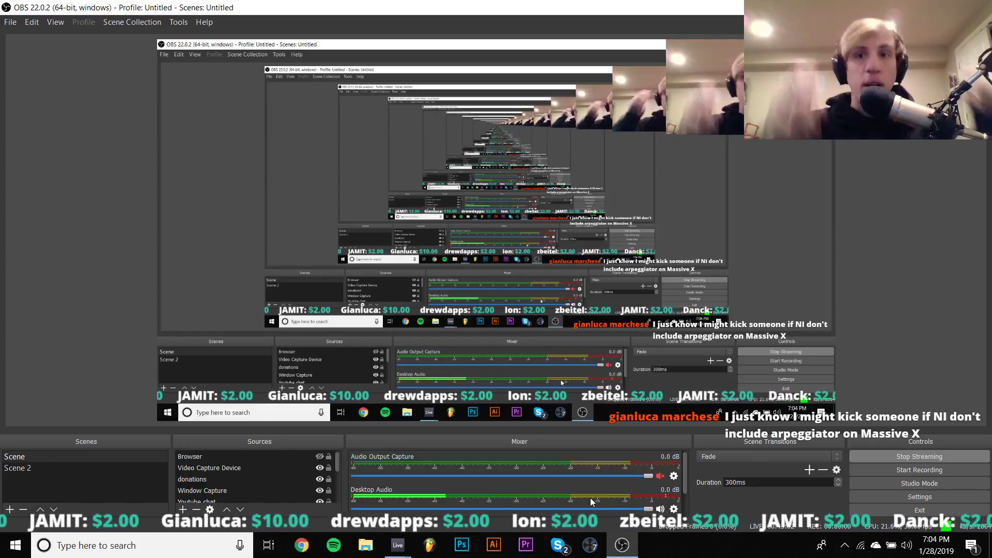
{"action": "mouse_move", "coordinate": [403, 549]}
{"action": "left_click", "coordinate": [367, 496]}
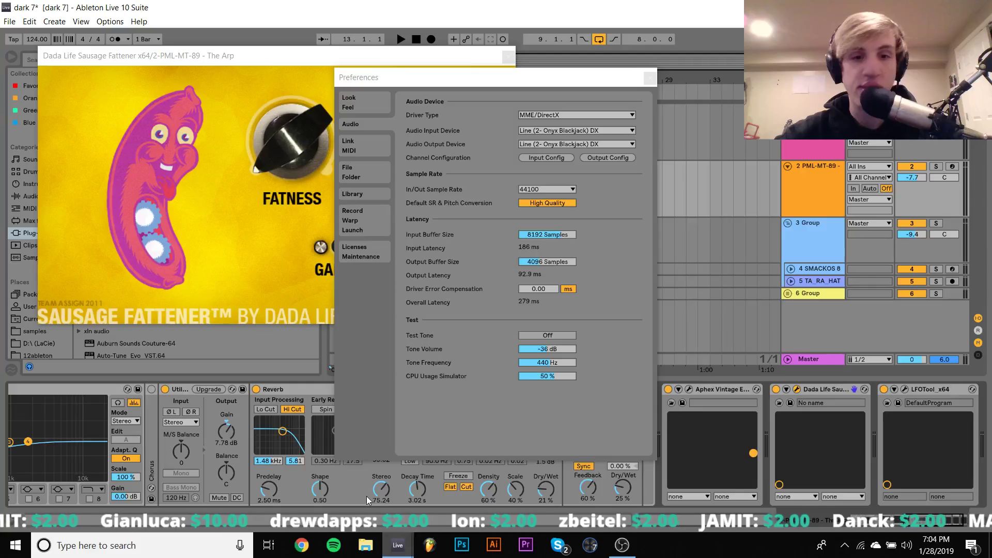
{"action": "left_click", "coordinate": [552, 144]}
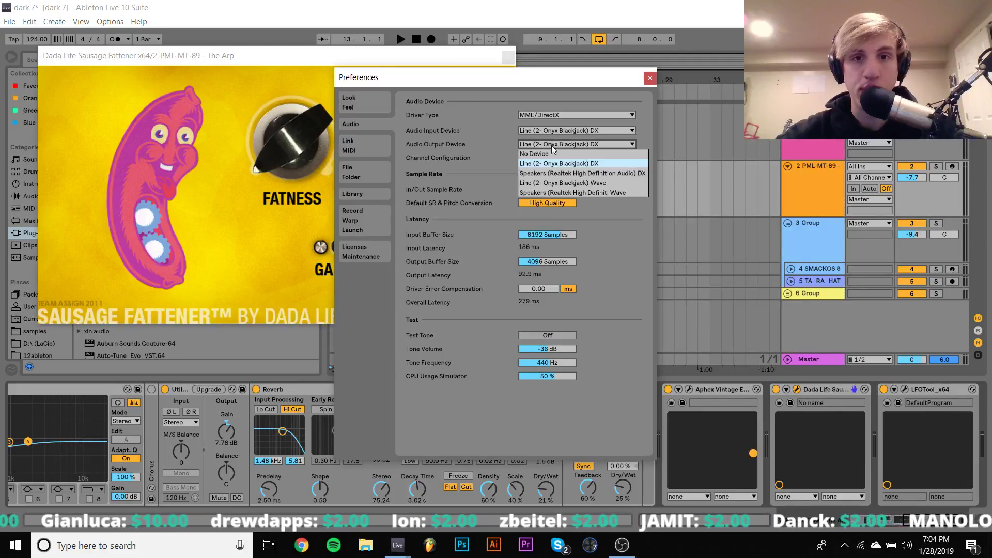
{"action": "left_click", "coordinate": [603, 129]}
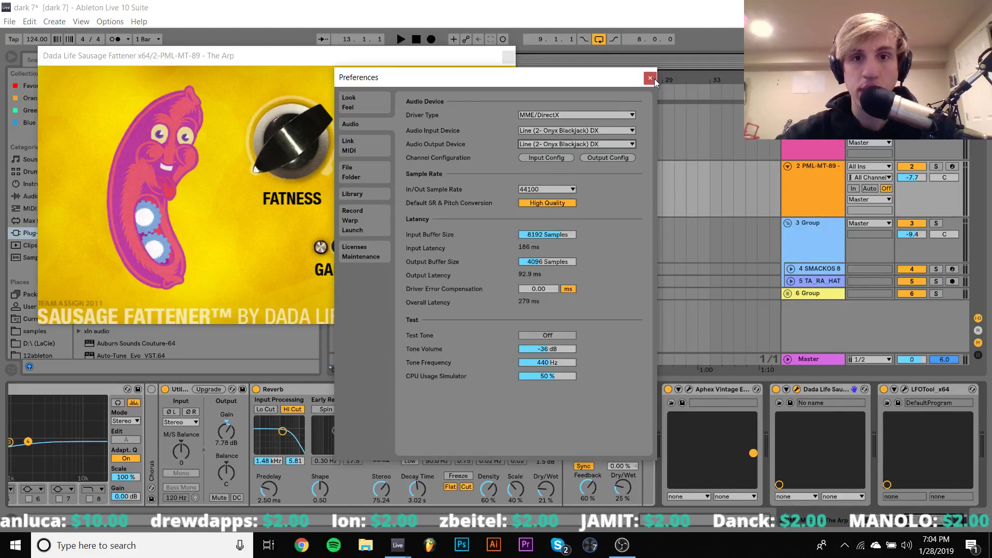
Step: Switch to the streamingandvideo Live set and set its audio output device to Speakers (Realtek High Definition Audio) DX
{"action": "left_click", "coordinate": [468, 514]}
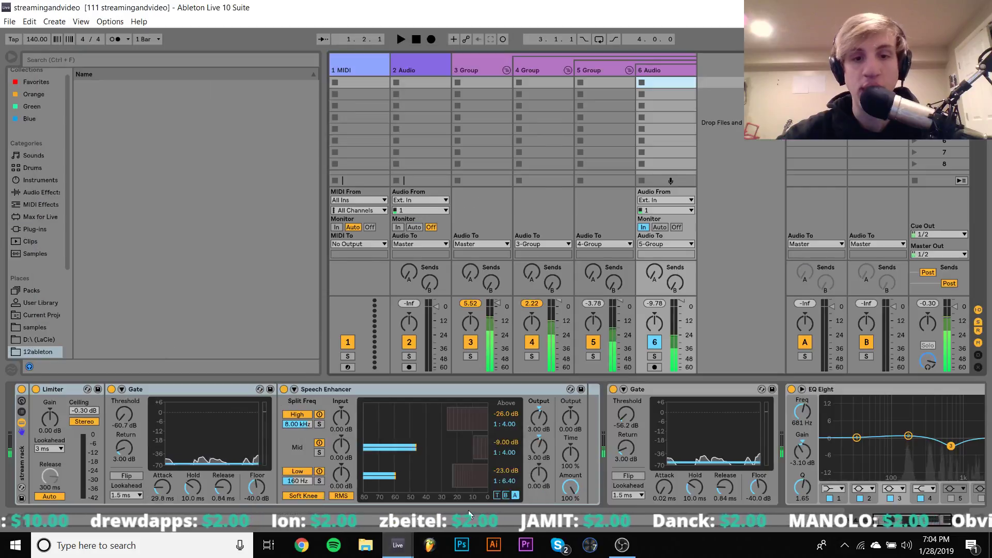
{"action": "key", "text": "ctrl+comma"}
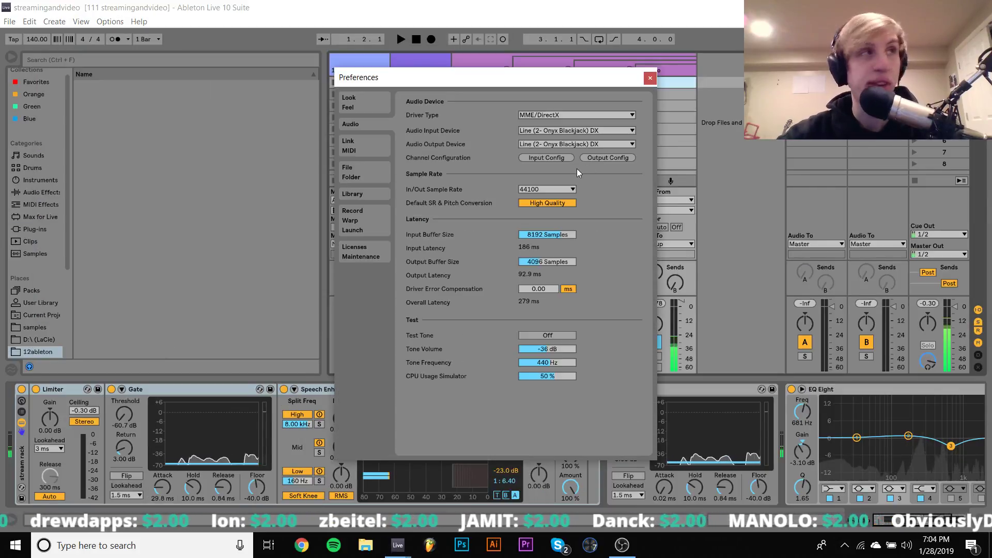
{"action": "left_click", "coordinate": [561, 145]}
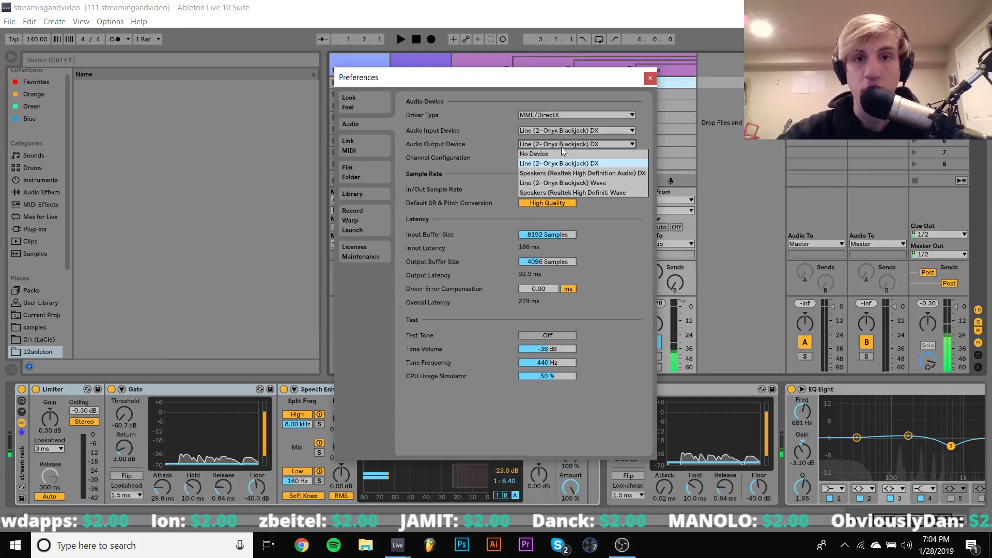
{"action": "left_click", "coordinate": [564, 171]}
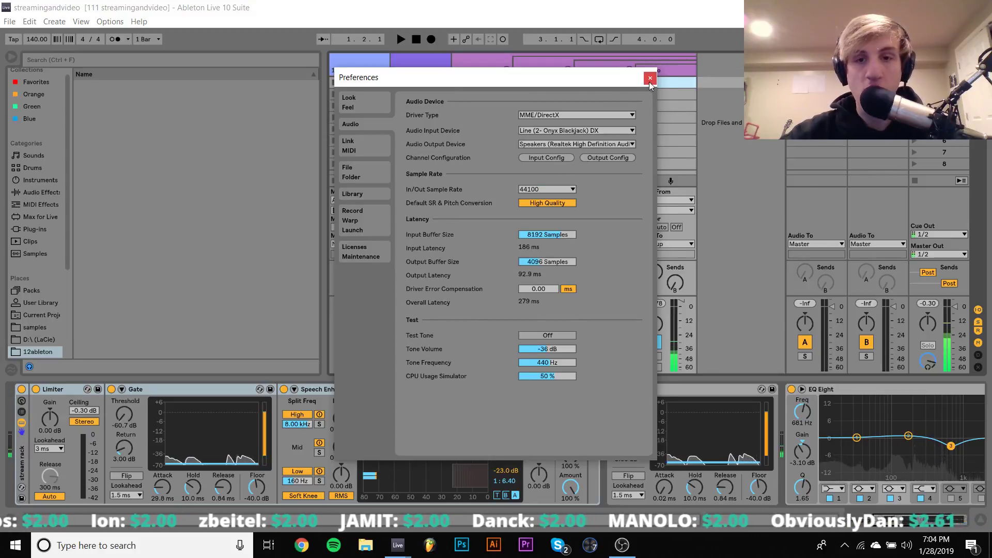
{"action": "left_click", "coordinate": [651, 78]}
Step: Switch to OBS and change the device used by the Audio Output Capture source
{"action": "left_click", "coordinate": [622, 545]}
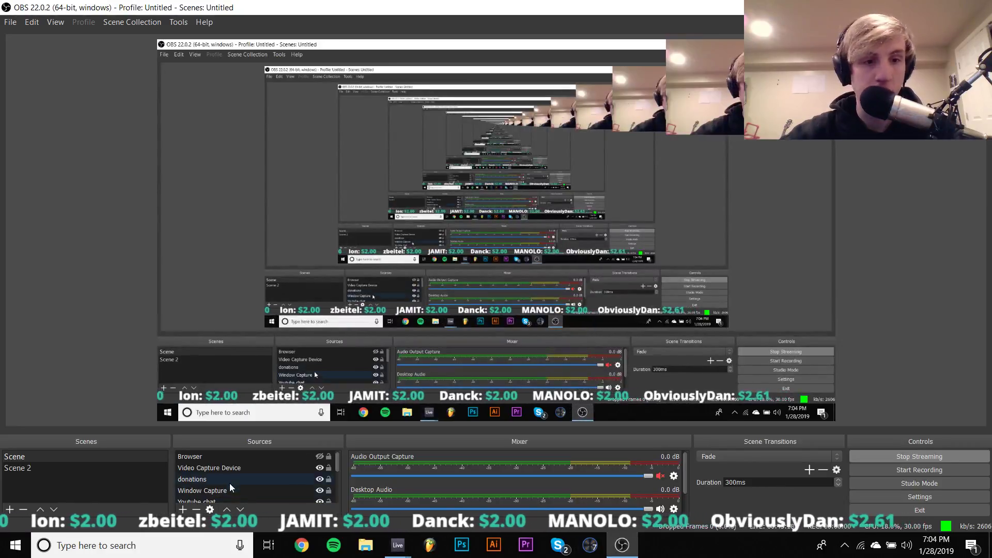
{"action": "scroll", "coordinate": [228, 476], "scroll_direction": "down", "scroll_amount": 3}
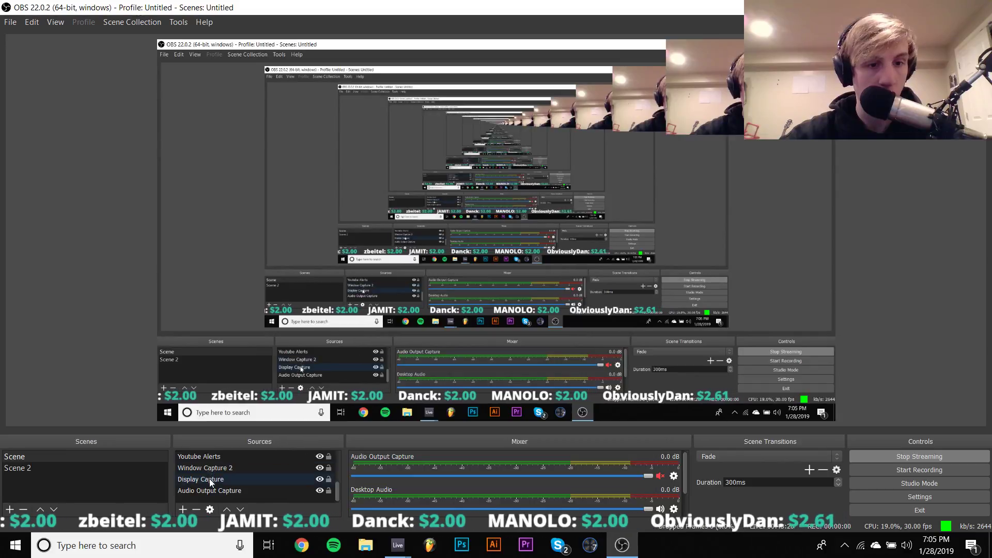
{"action": "double_click", "coordinate": [211, 489]}
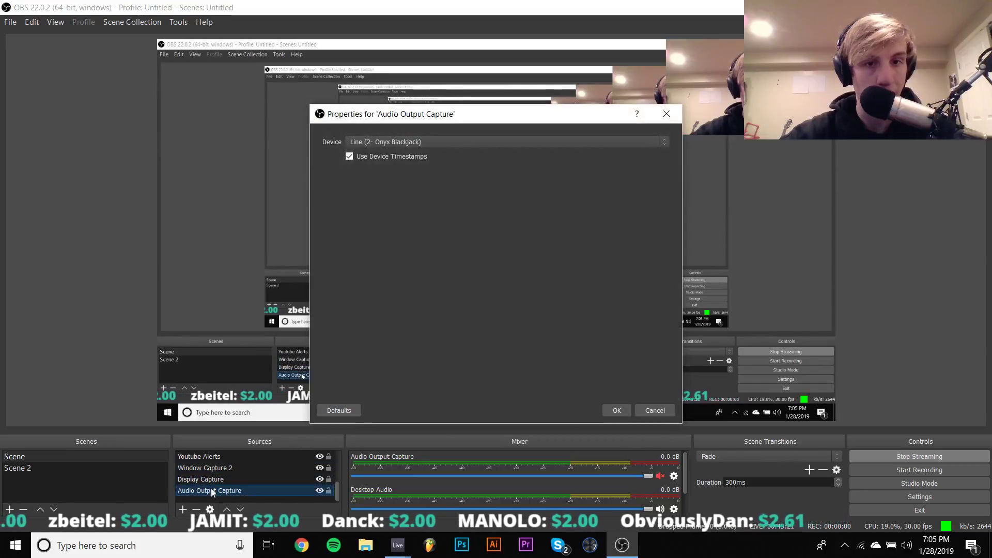
{"action": "left_click", "coordinate": [432, 136]}
{"action": "left_click", "coordinate": [414, 160]}
{"action": "left_click", "coordinate": [621, 412]}
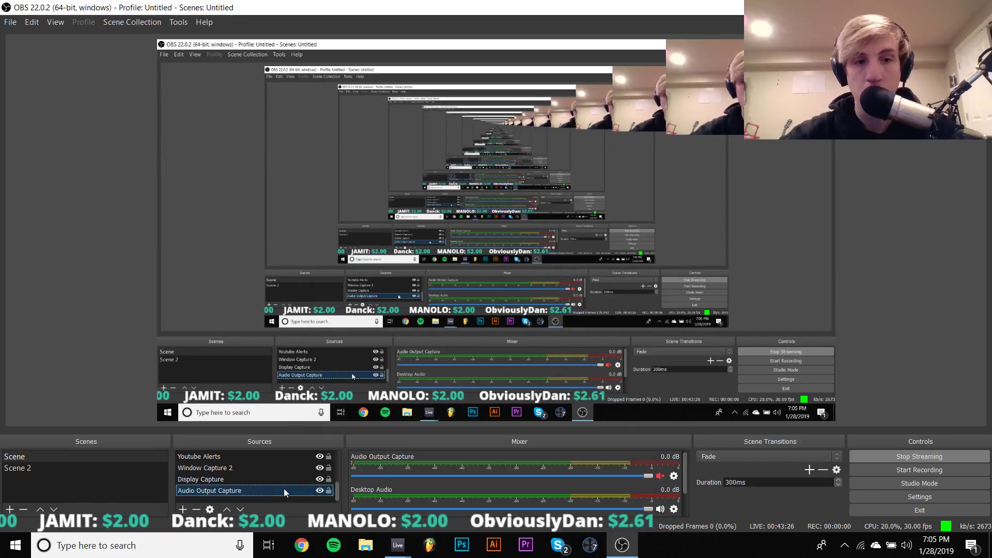
Step: Set OBS's Desktop Audio Device to Speakers (Realtek High Definition Audio) and apply the audio settings
{"action": "scroll", "coordinate": [272, 482], "scroll_direction": "up", "scroll_amount": 3}
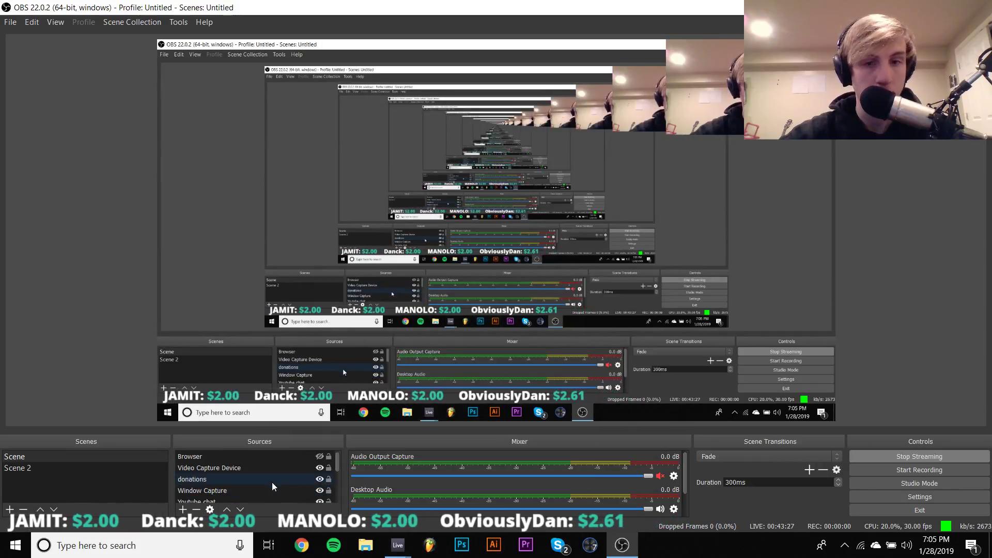
{"action": "left_click", "coordinate": [903, 496]}
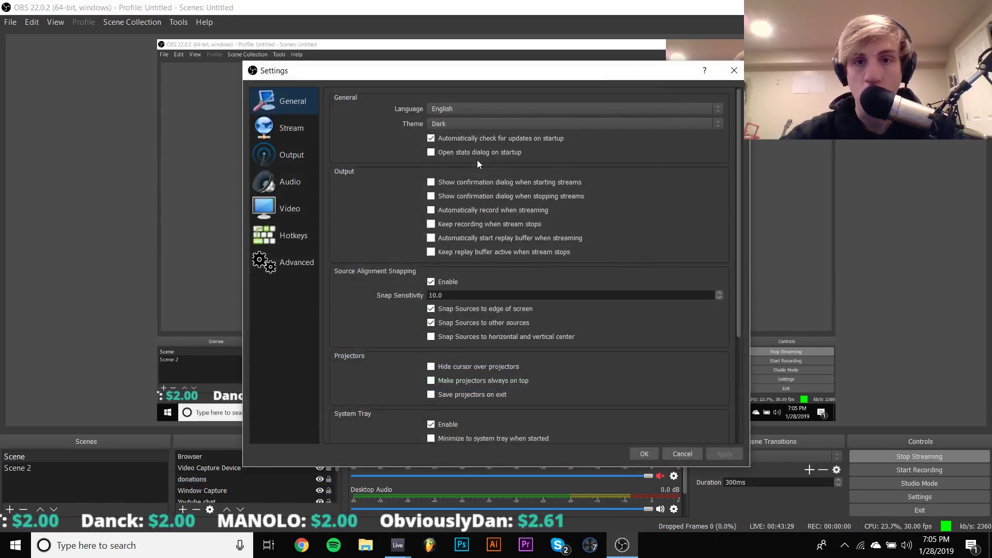
{"action": "left_click", "coordinate": [290, 182]}
{"action": "left_click", "coordinate": [446, 127]}
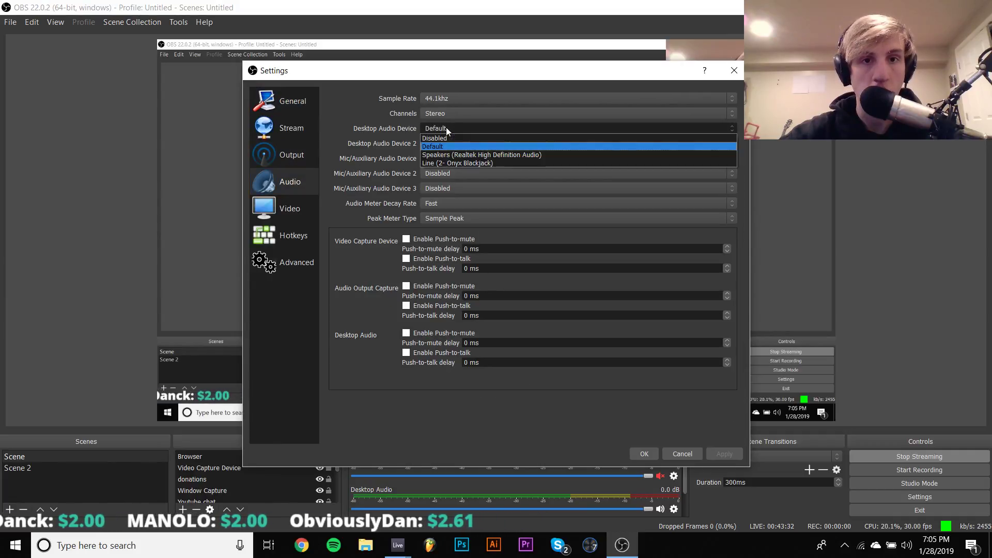
{"action": "left_click", "coordinate": [454, 154]}
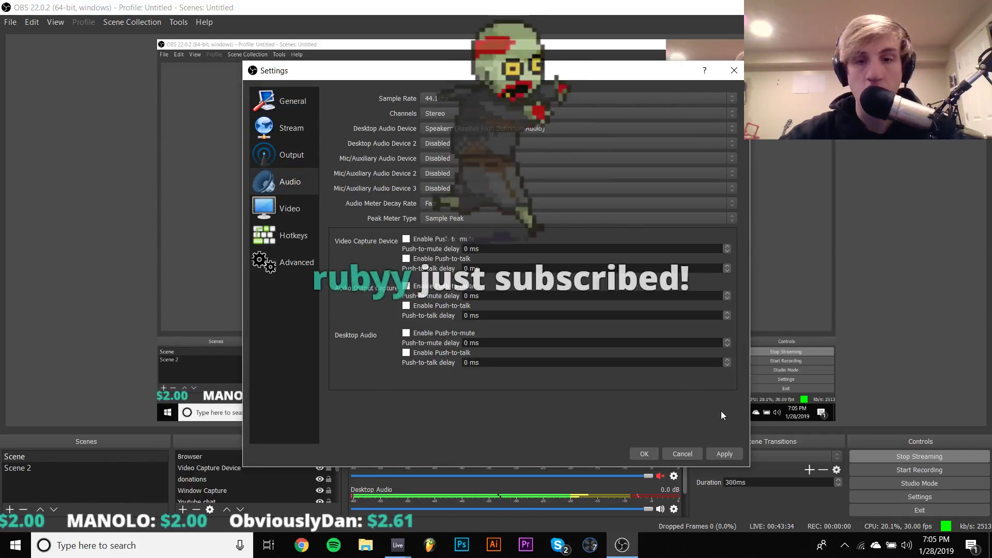
{"action": "left_click", "coordinate": [724, 453]}
{"action": "left_click", "coordinate": [650, 455]}
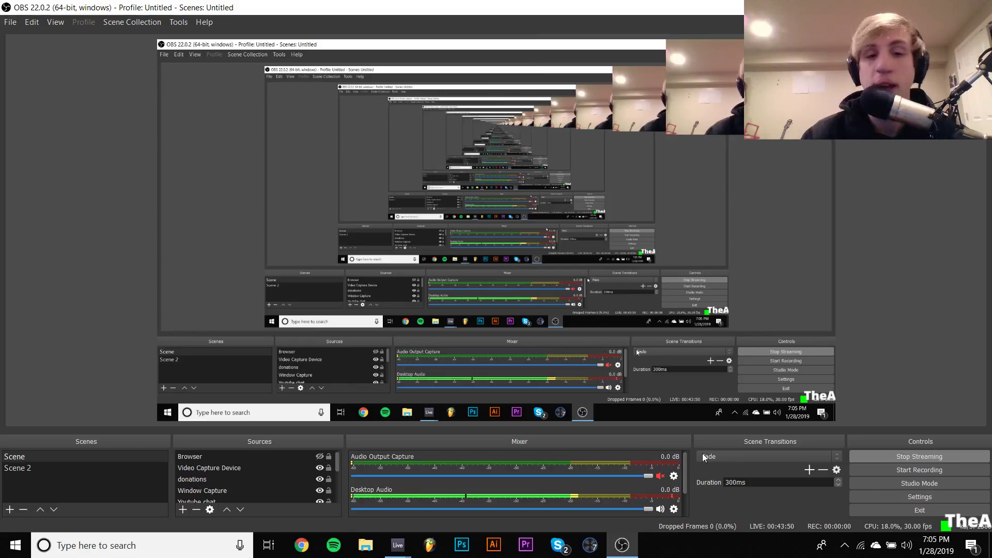
Step: Return to the dark 7 Live set and, during playback, set Sausage Fattener's Fatness to 15.0 % and the arp track's volume to -12.9 dB
{"action": "mouse_move", "coordinate": [398, 545]}
{"action": "left_click", "coordinate": [359, 488]}
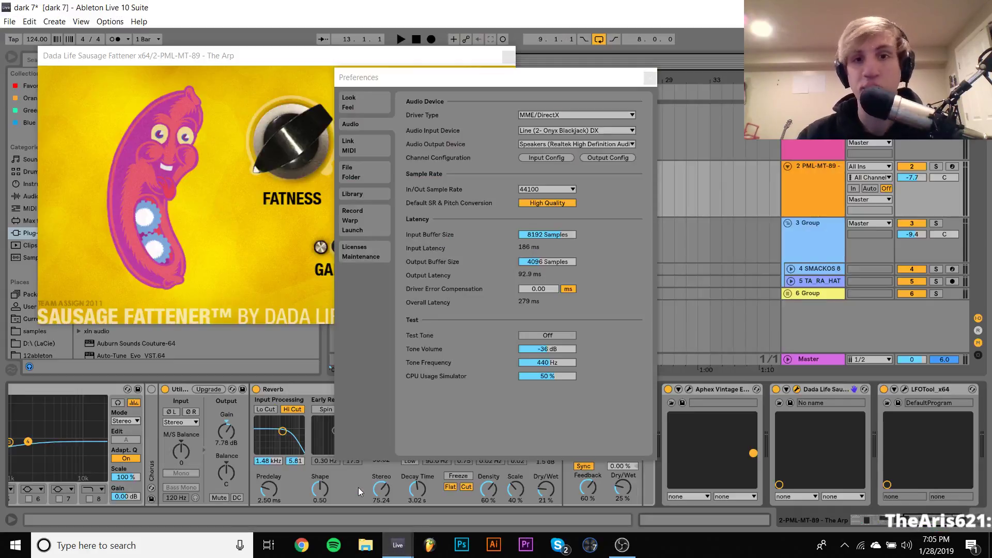
{"action": "left_click", "coordinate": [650, 77]}
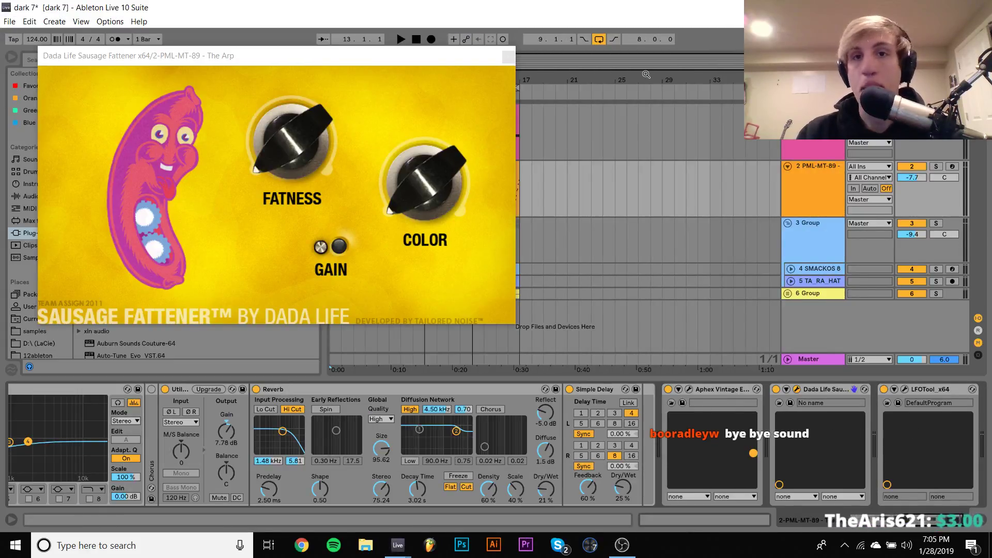
{"action": "key", "text": "space"}
{"action": "left_click_drag", "start_coordinate": [298, 106], "coordinate": [669, 142]}
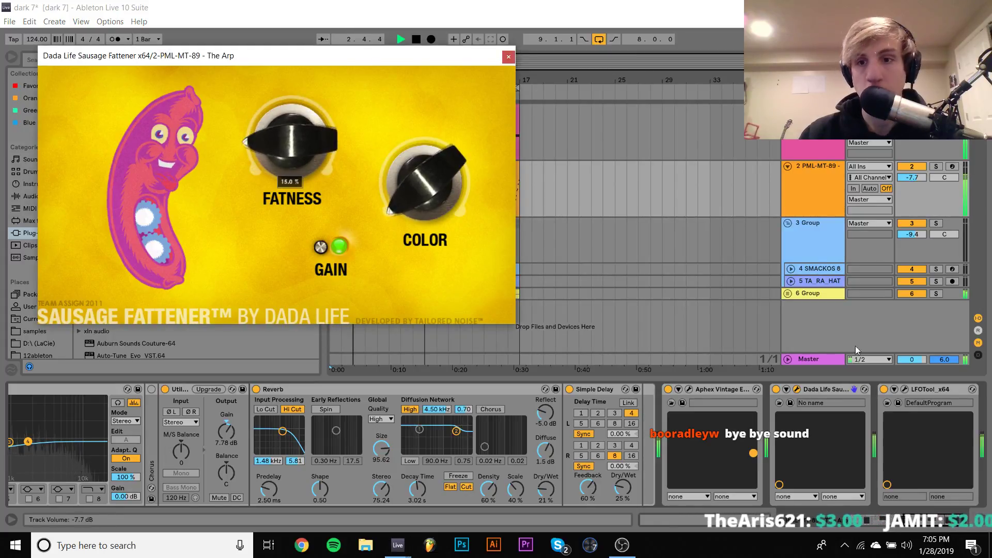
{"action": "mouse_move", "coordinate": [914, 187]}
{"action": "left_mouse_down"}
{"action": "mouse_move", "coordinate": [914, 177]}
{"action": "mouse_move", "coordinate": [914, 189]}
{"action": "left_mouse_up"}
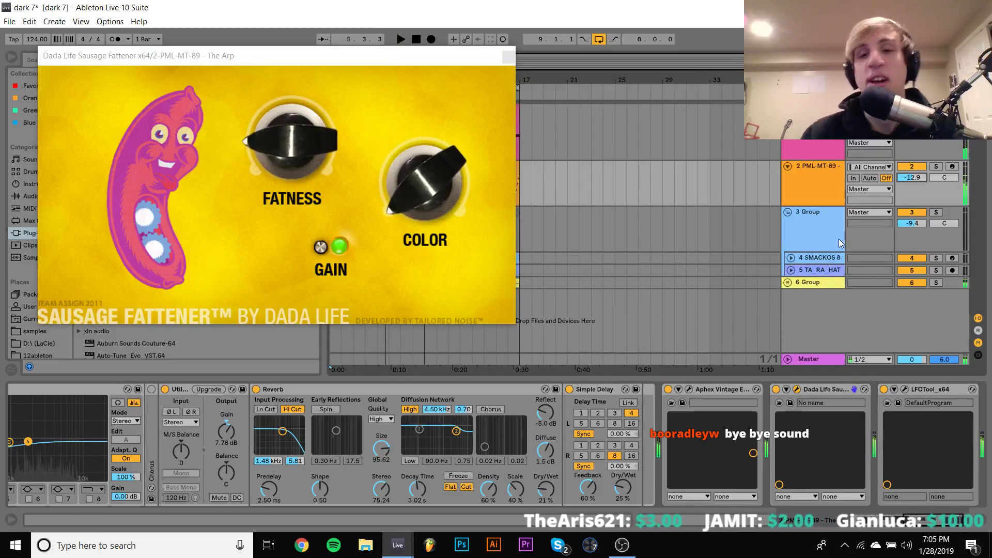
Step: Unfold the 6 Group and solo the S6STHV1_OS_KICK_13 track to hear the kick alone
{"action": "left_click", "coordinate": [815, 272]}
{"action": "left_click", "coordinate": [788, 283]}
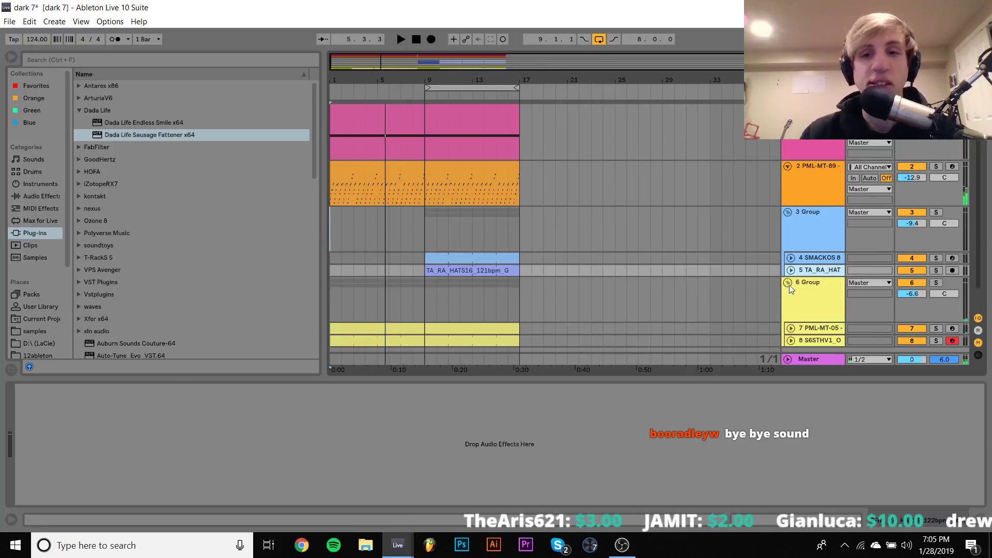
{"action": "left_click", "coordinate": [826, 341]}
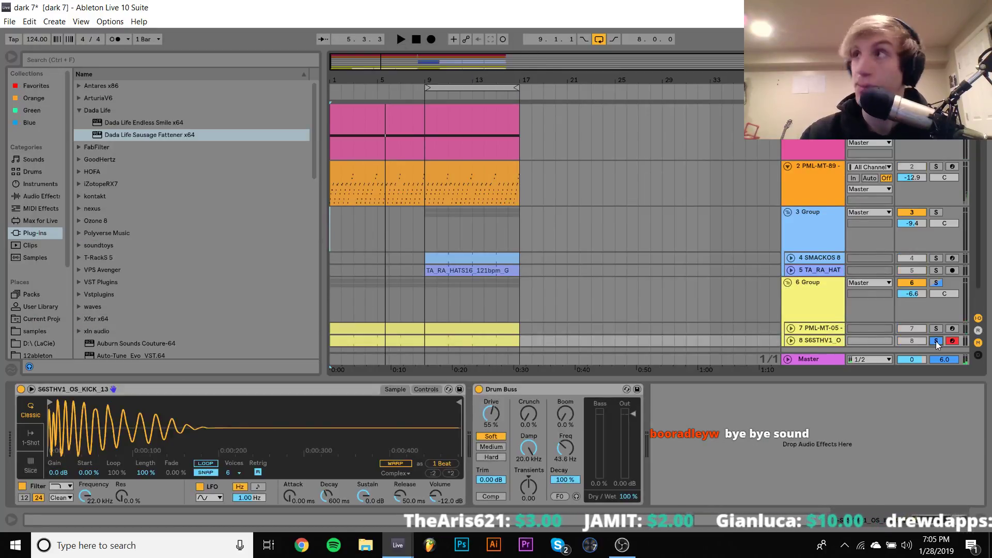
{"action": "key", "text": "space"}
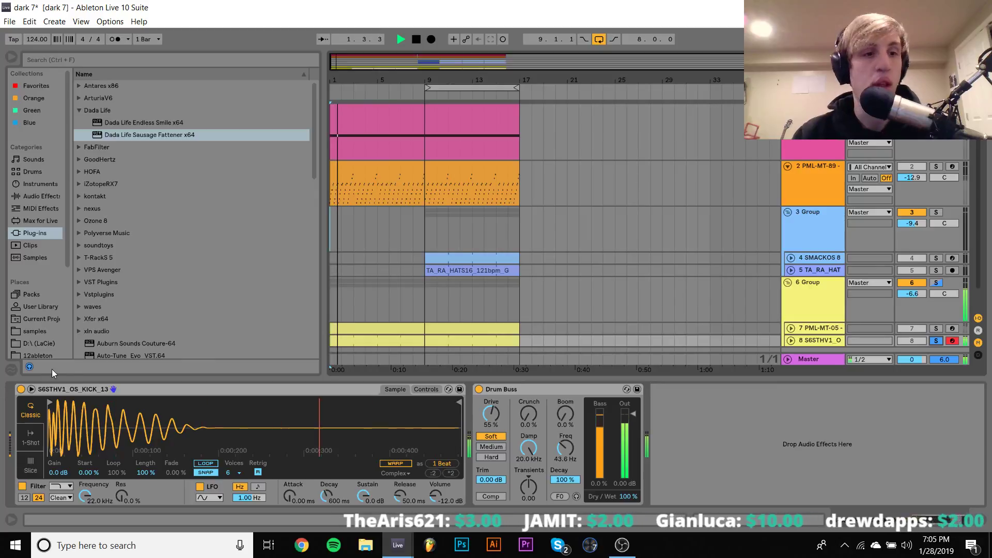
Step: Stop playback and open the Samples > Imported folder of the smackos 808 project in the samples library
{"action": "left_click", "coordinate": [41, 334]}
{"action": "key", "text": "space"}
{"action": "scroll", "coordinate": [190, 268], "scroll_direction": "down", "scroll_amount": 20}
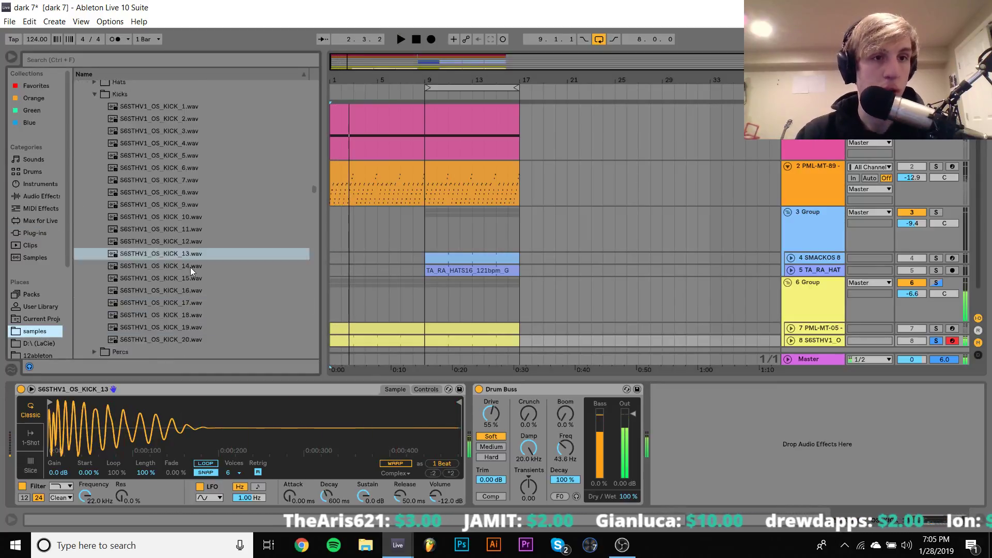
{"action": "scroll", "coordinate": [190, 268], "scroll_direction": "down", "scroll_amount": 4}
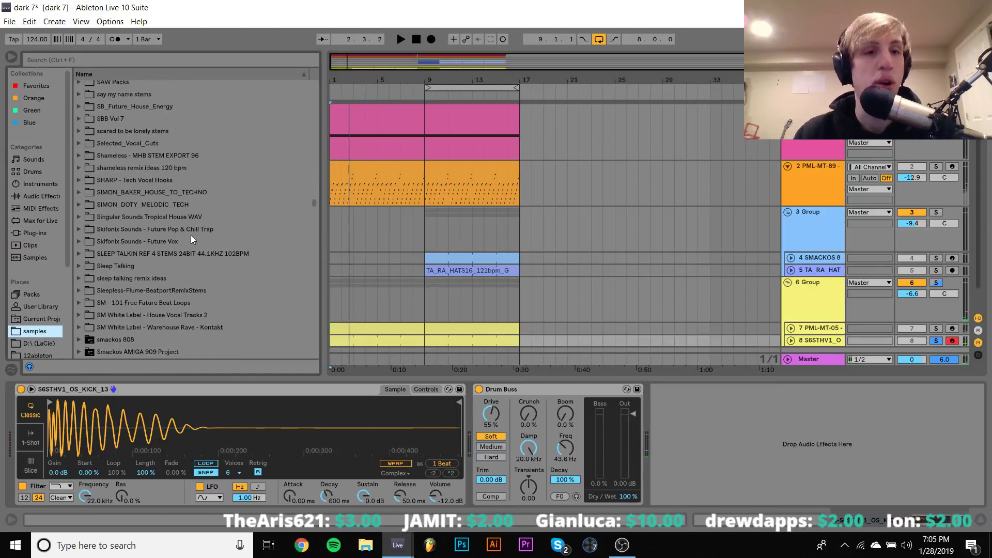
{"action": "left_click", "coordinate": [141, 217]}
{"action": "key", "text": "Up"}
{"action": "key", "text": "Up"}
{"action": "key", "text": "Up"}
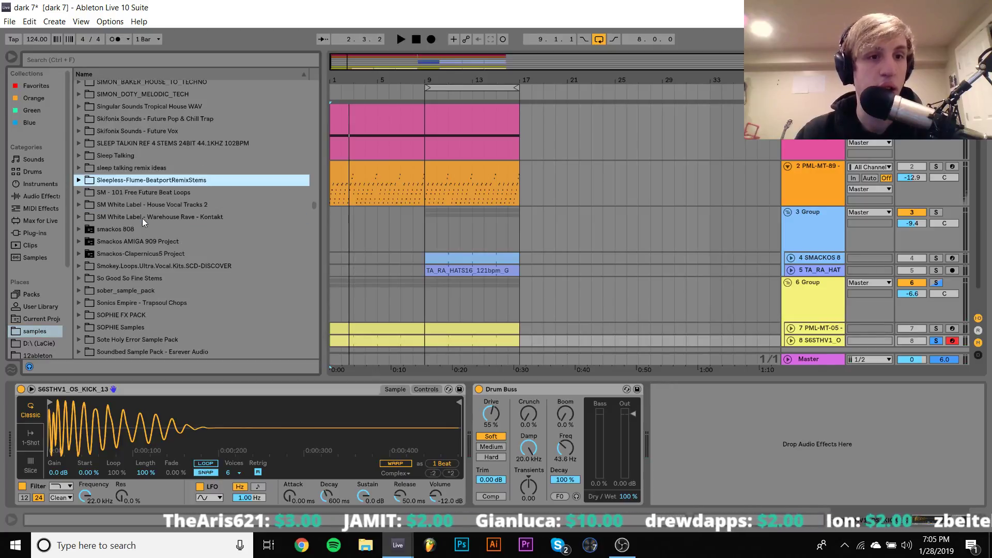
{"action": "key", "text": "Down"}
{"action": "key", "text": "Down"}
{"action": "key", "text": "Down"}
{"action": "key", "text": "Down"}
{"action": "key", "text": "Right"}
{"action": "key", "text": "Down"}
{"action": "key", "text": "Right"}
{"action": "key", "text": "Down"}
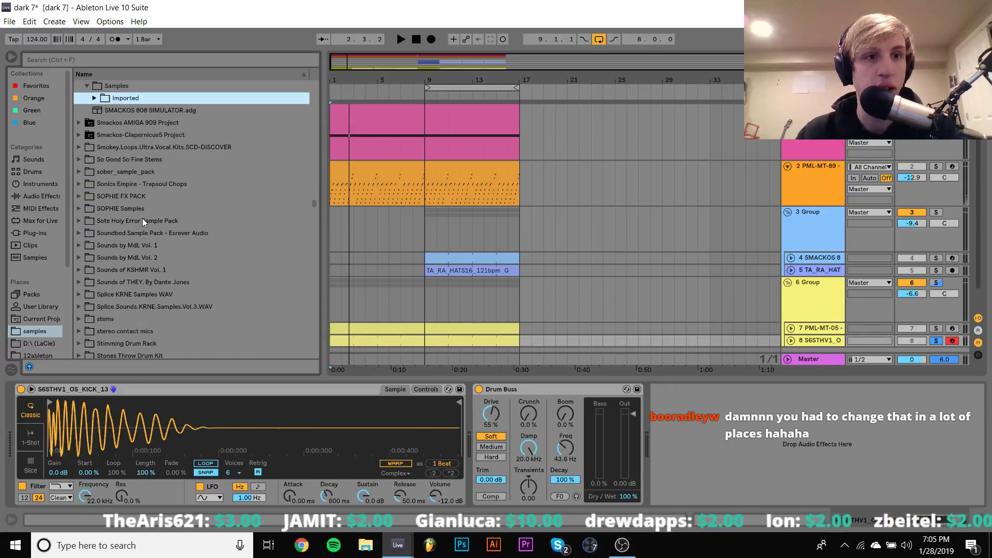
{"action": "key", "text": "Right"}
Step: Audition the 808 BD samples in the Imported folder to compare kick sounds
{"action": "key", "text": "Down"}
{"action": "key", "text": "Down"}
{"action": "key", "text": "Down"}
{"action": "key", "text": "Down"}
{"action": "key", "text": "Down"}
{"action": "key", "text": "Down"}
{"action": "key", "text": "Down"}
{"action": "key", "text": "Down"}
{"action": "key", "text": "Down"}
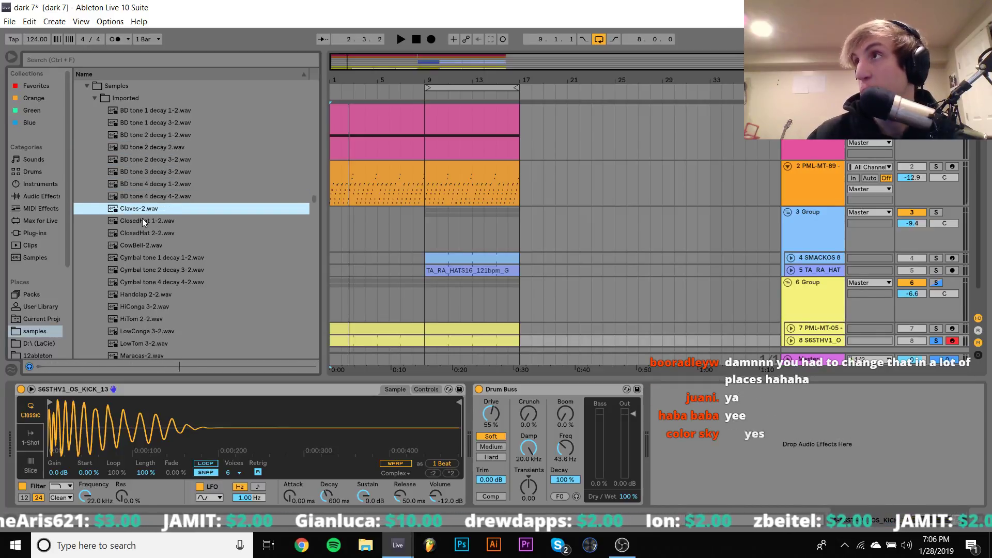
{"action": "key", "text": "Down"}
{"action": "key", "text": "Up"}
{"action": "key", "text": "Up"}
{"action": "key", "text": "Up"}
{"action": "key", "text": "Up"}
{"action": "key", "text": "Down"}
{"action": "key", "text": "Down"}
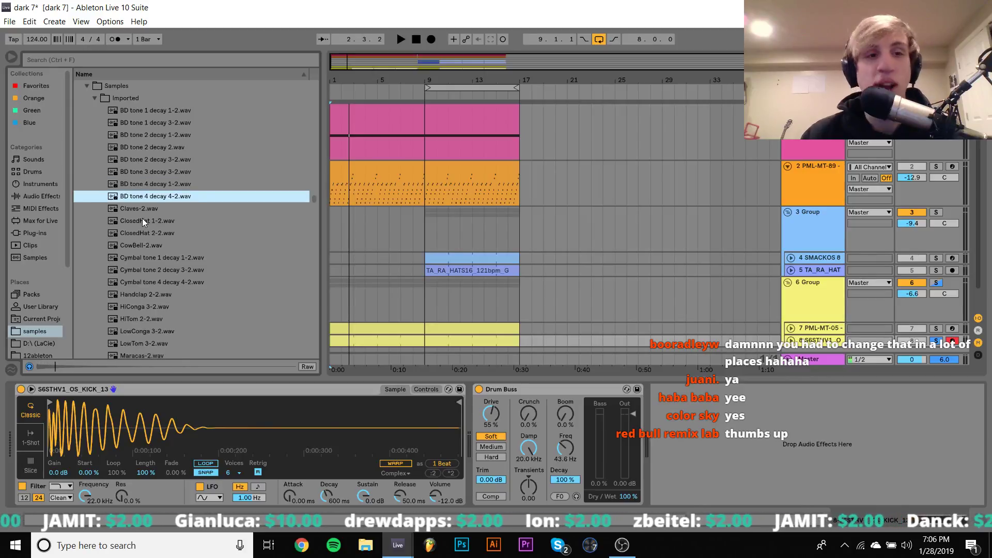
Step: Replace the soloed kick track's sample with BD tone 2 decay 3-2.wav and play it back
{"action": "key", "text": "Up"}
{"action": "key", "text": "Up"}
{"action": "key", "text": "Up"}
{"action": "key", "text": "Up"}
{"action": "key", "text": "Up"}
{"action": "key", "text": "Down"}
{"action": "key", "text": "Down"}
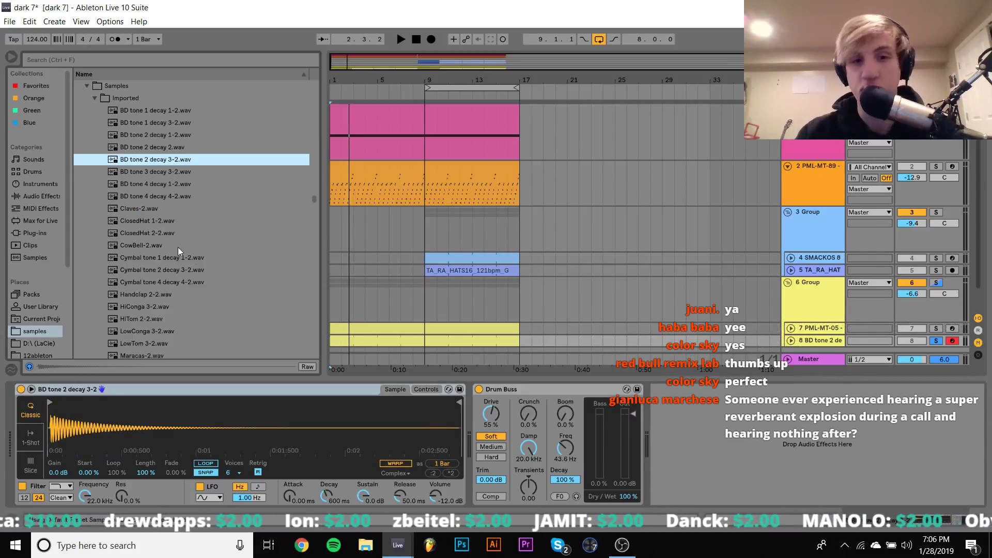
{"action": "key", "text": "space"}
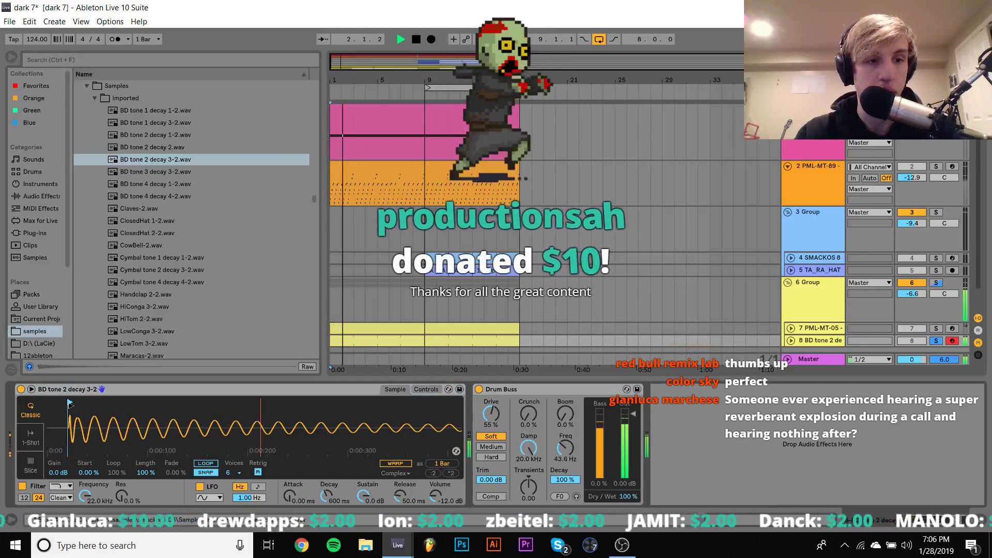
Step: Check the stream levels in OBS, and return to the dark 7 set to show the kick Simpler's envelope and pitch controls
{"action": "left_click", "coordinate": [623, 546]}
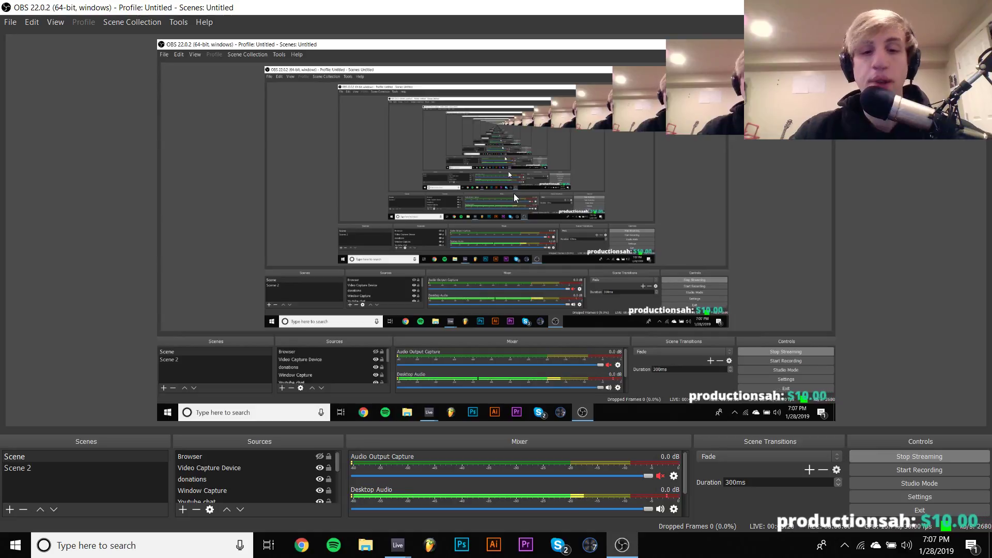
{"action": "mouse_move", "coordinate": [398, 545]}
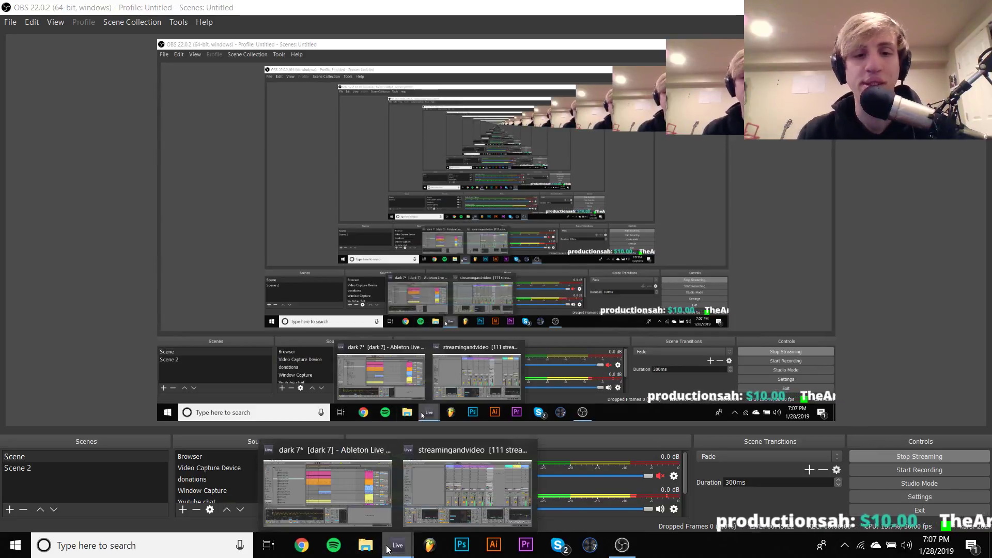
{"action": "left_click", "coordinate": [365, 523]}
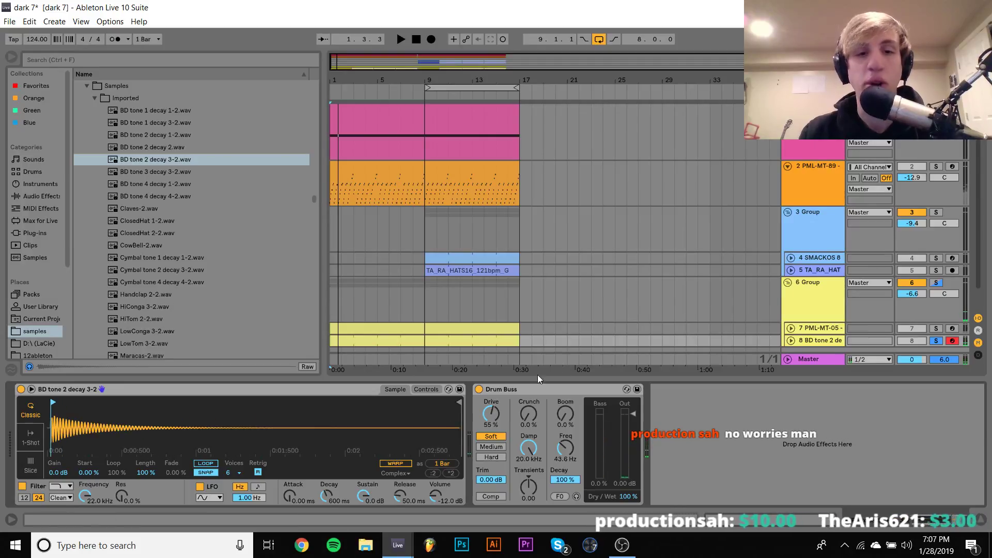
{"action": "left_click", "coordinate": [425, 389]}
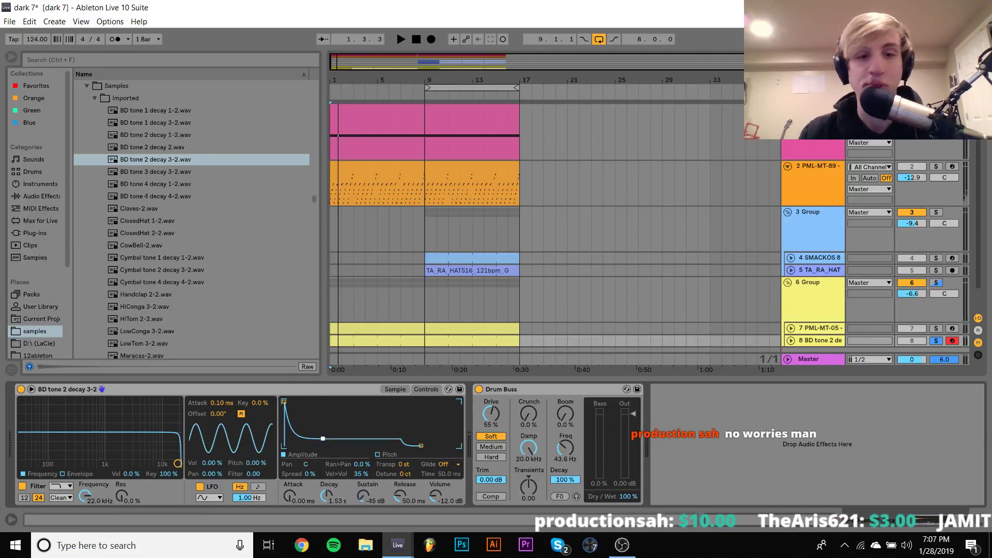
Step: Try a 736 ms decay, -inf sustain and -3 st transpose on the kick sample, and undo these changes
{"action": "key", "text": "space"}
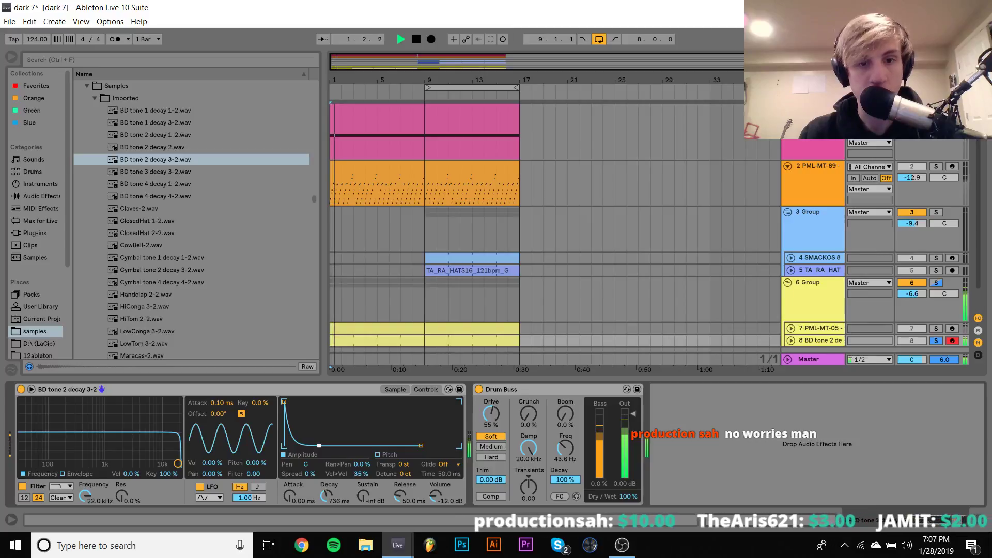
{"action": "left_click_drag", "start_coordinate": [414, 460], "coordinate": [411, 466]}
{"action": "key", "text": "space"}
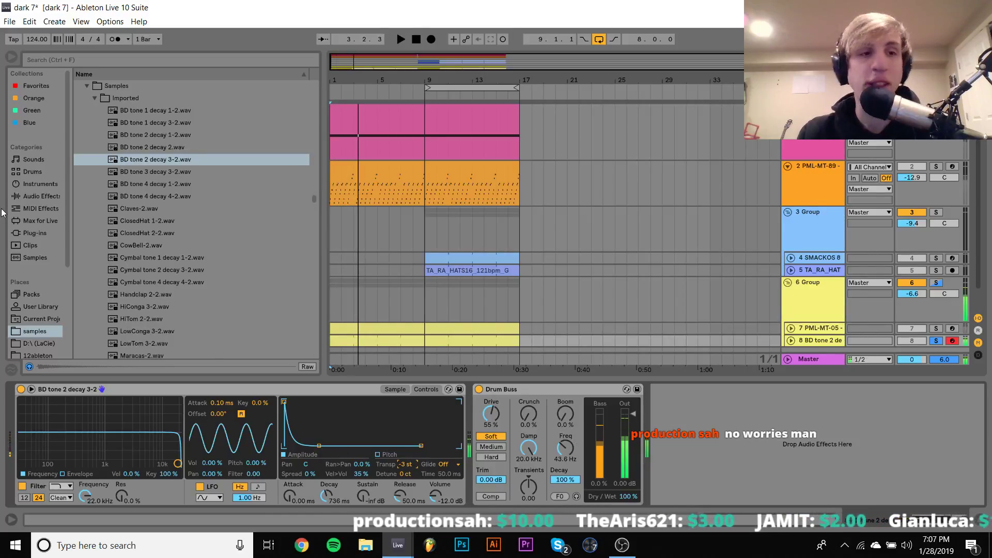
{"action": "key", "text": "ctrl+z"}
{"action": "key", "text": "ctrl+z"}
{"action": "key", "text": "ctrl+z"}
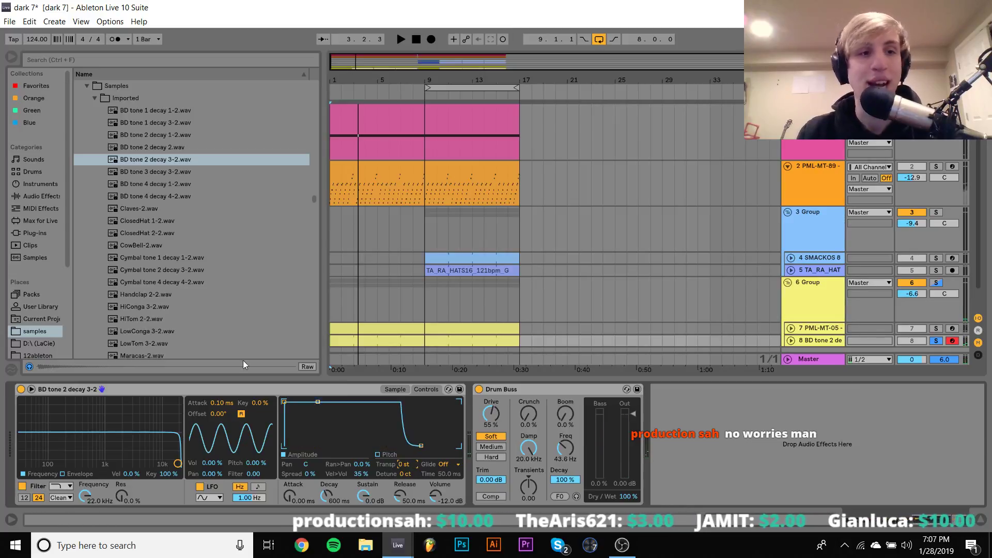
Step: Add the Tuner audio effect after Drum Buss on the kick track
{"action": "left_click", "coordinate": [52, 200]}
{"action": "scroll", "coordinate": [207, 273], "scroll_direction": "down", "scroll_amount": 5}
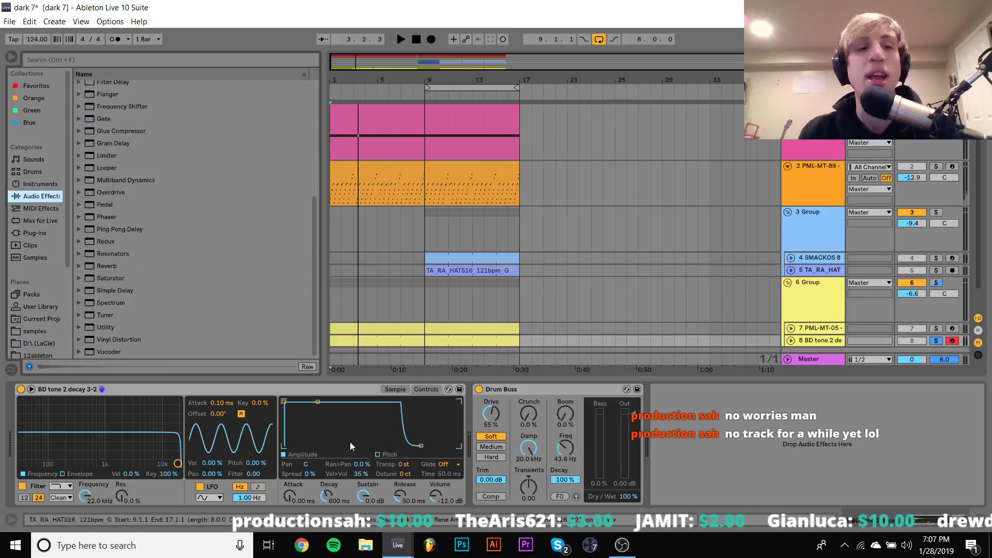
{"action": "left_click_drag", "start_coordinate": [107, 315], "coordinate": [552, 431]}
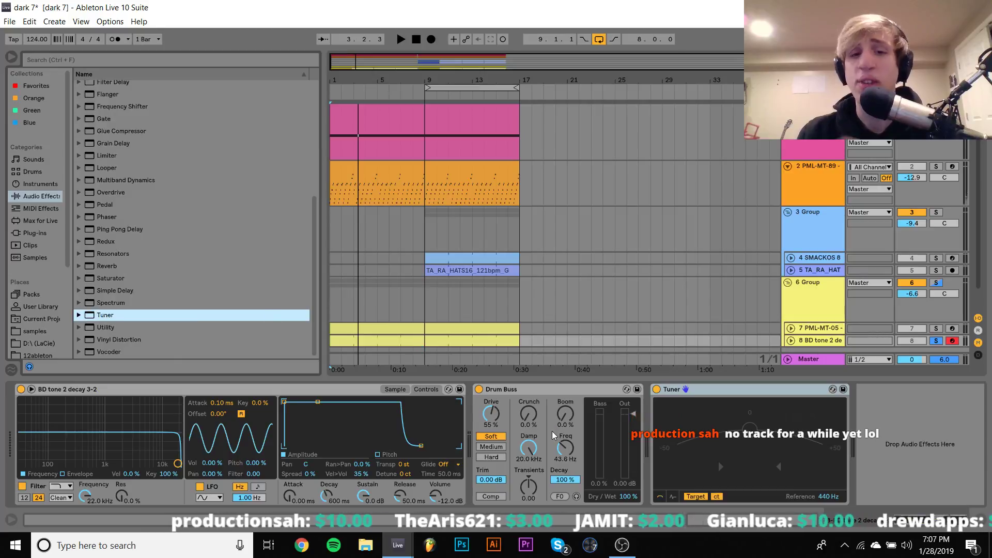
Step: Tune the kick sample to F against the Tuner by setting its transpose to -1 st and detune to -22 ct
{"action": "key", "text": "space"}
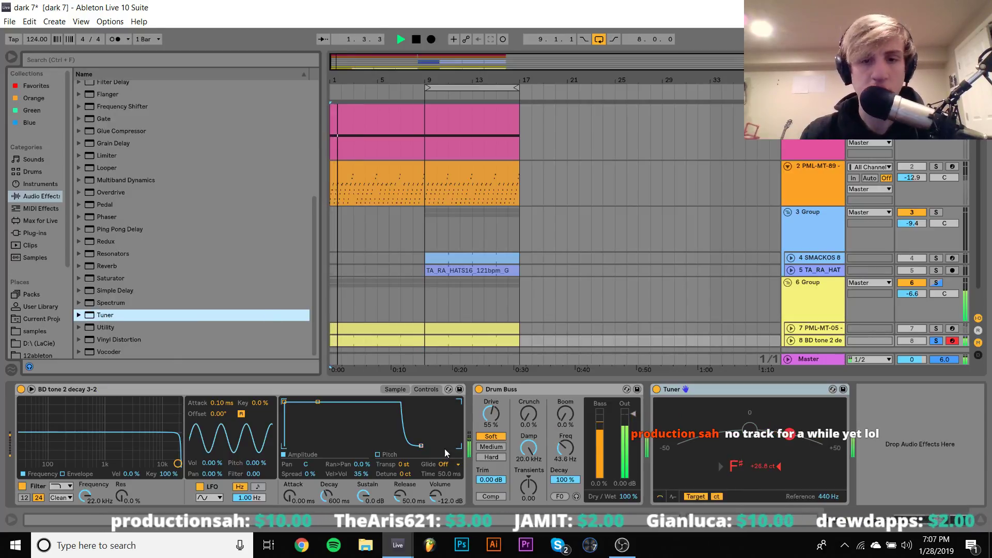
{"action": "left_click_drag", "start_coordinate": [405, 464], "coordinate": [410, 475]}
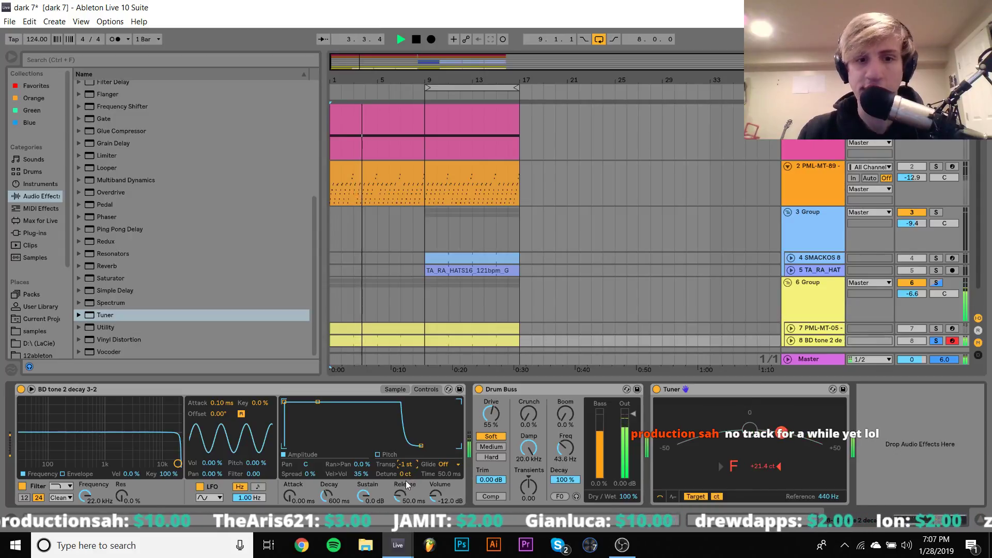
{"action": "left_click", "coordinate": [405, 473]}
{"action": "left_click_drag", "start_coordinate": [406, 474], "coordinate": [405, 485]}
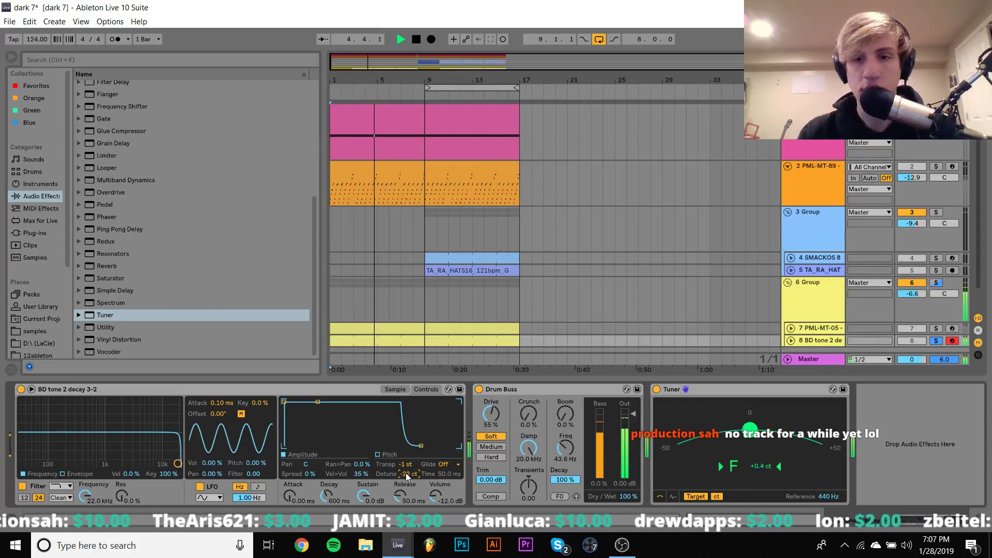
{"action": "key", "text": "space"}
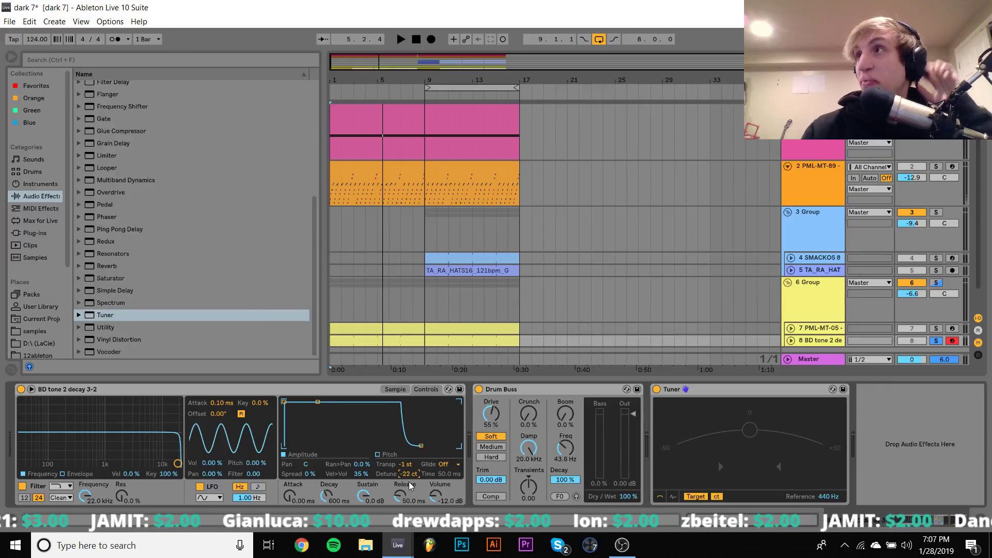
Step: Play the tuned kick and bypass Drum Buss to check its pitch in the Tuner
{"action": "key", "text": "space"}
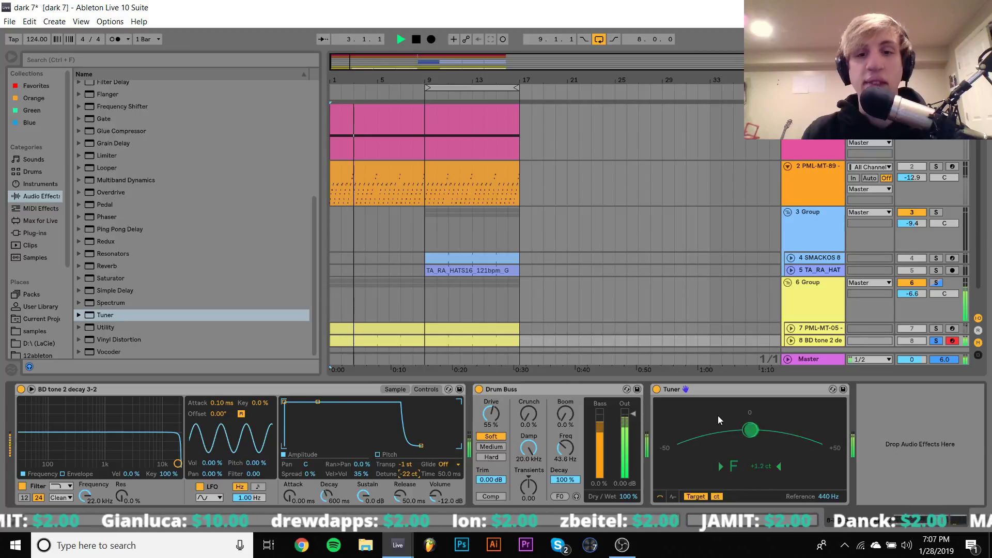
{"action": "left_click", "coordinate": [479, 389]}
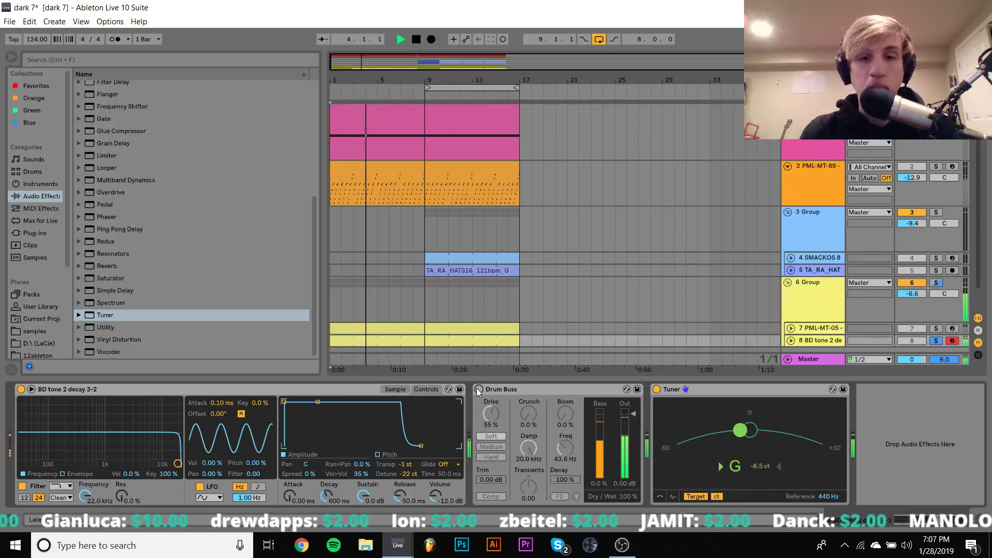
Step: Re-enable Drum Buss and set the kick's amplitude envelope to a 3.19 s decay with -inf sustain
{"action": "left_click", "coordinate": [479, 389]}
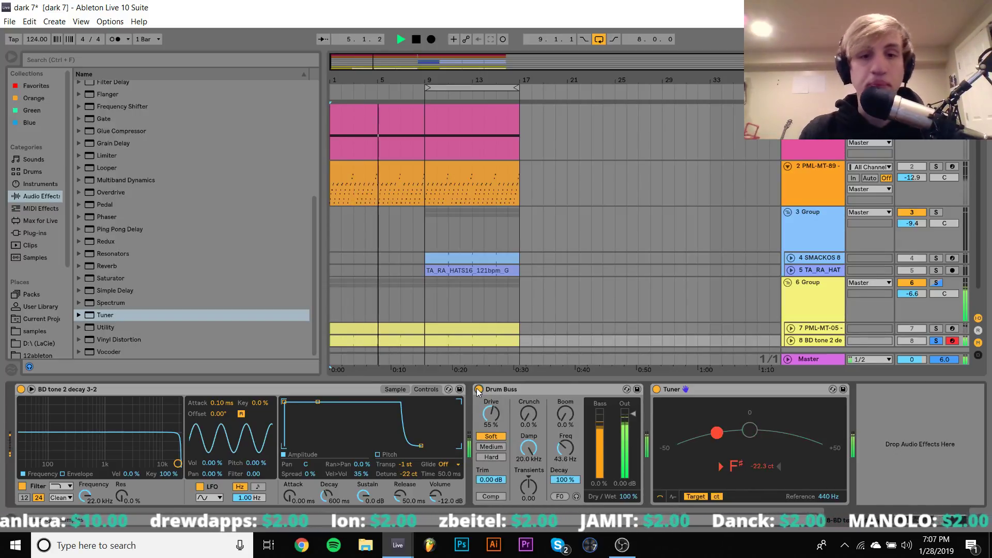
{"action": "left_click_drag", "start_coordinate": [318, 402], "coordinate": [327, 446]}
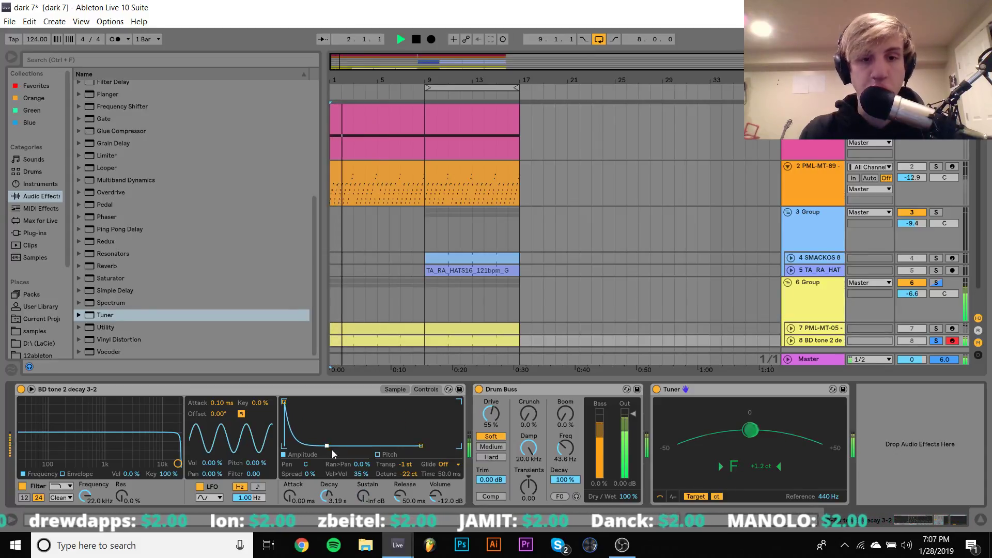
Step: Set the kick's pitch envelope to an amount of +12 st and a decay of 159 ms
{"action": "left_click", "coordinate": [378, 454]}
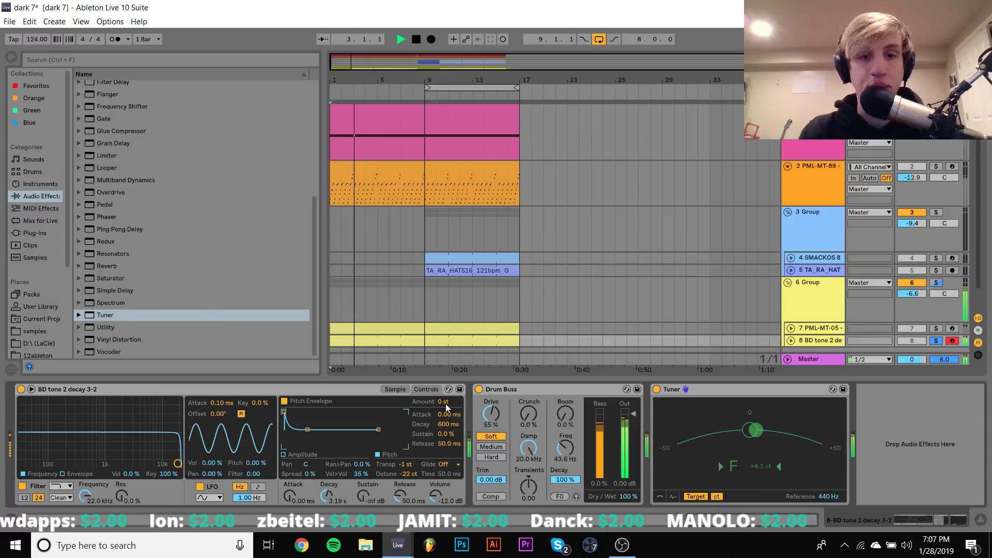
{"action": "mouse_move", "coordinate": [444, 402]}
{"action": "left_mouse_down"}
{"action": "mouse_move", "coordinate": [445, 393]}
{"action": "mouse_move", "coordinate": [445, 450]}
{"action": "mouse_move", "coordinate": [445, 409]}
{"action": "left_mouse_up"}
{"action": "key", "text": "space"}
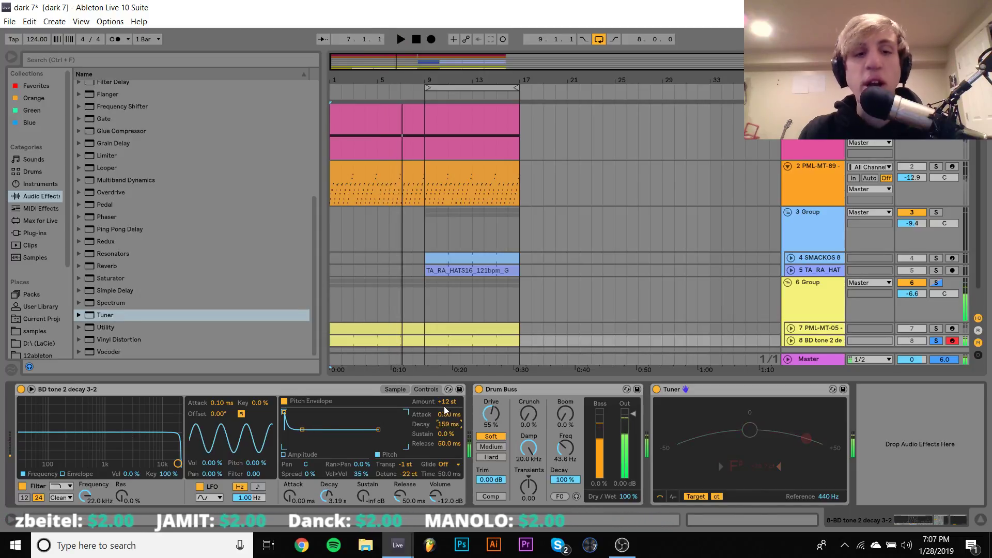
Step: Audition the kick together with the bass by soloing their group, unfold the kick track and solo it again
{"action": "left_click", "coordinate": [937, 283]}
{"action": "key", "text": "space"}
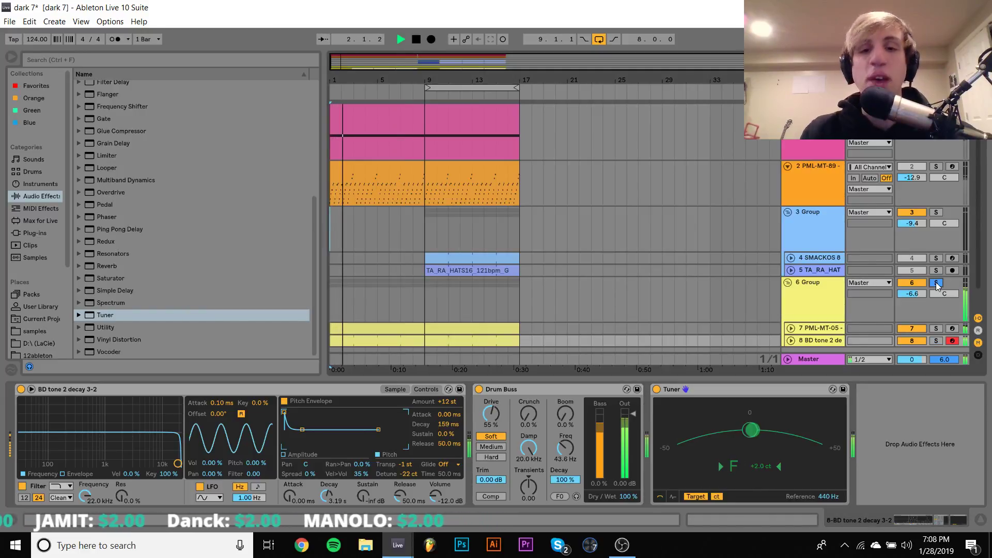
{"action": "left_click", "coordinate": [792, 340]}
{"action": "left_click", "coordinate": [936, 302]}
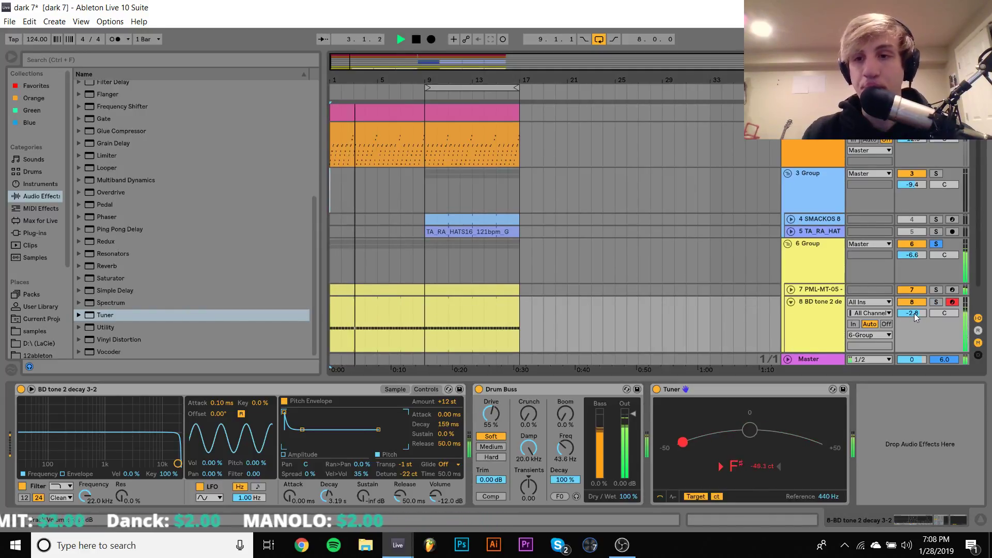
Step: Set the kick's Drum Buss Boom to 40% at 43.6 Hz with a decay of 34%
{"action": "left_click_drag", "start_coordinate": [571, 420], "coordinate": [571, 401]}
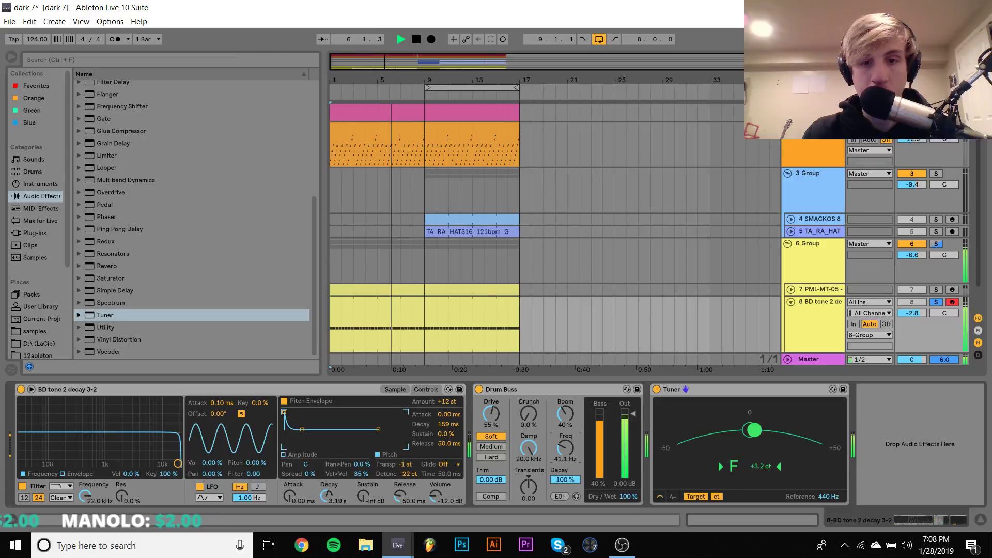
{"action": "left_click_drag", "start_coordinate": [566, 448], "coordinate": [566, 454]}
{"action": "scroll", "coordinate": [567, 450], "scroll_direction": "up", "scroll_amount": 2}
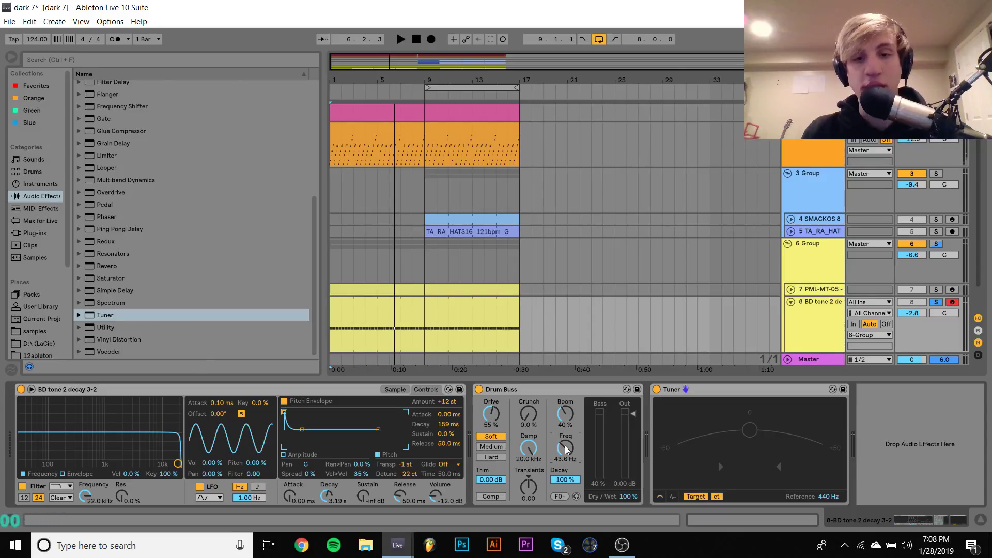
{"action": "key", "text": "space"}
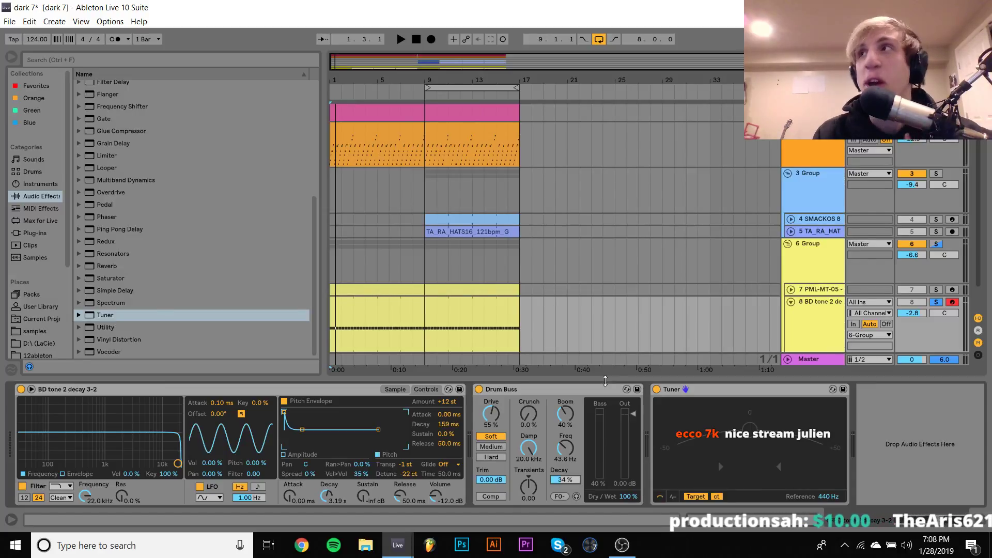
Step: Try 34% Crunch in Drum Buss on the kick, compare it with the bass, and reset Crunch to 0%
{"action": "key", "text": "space"}
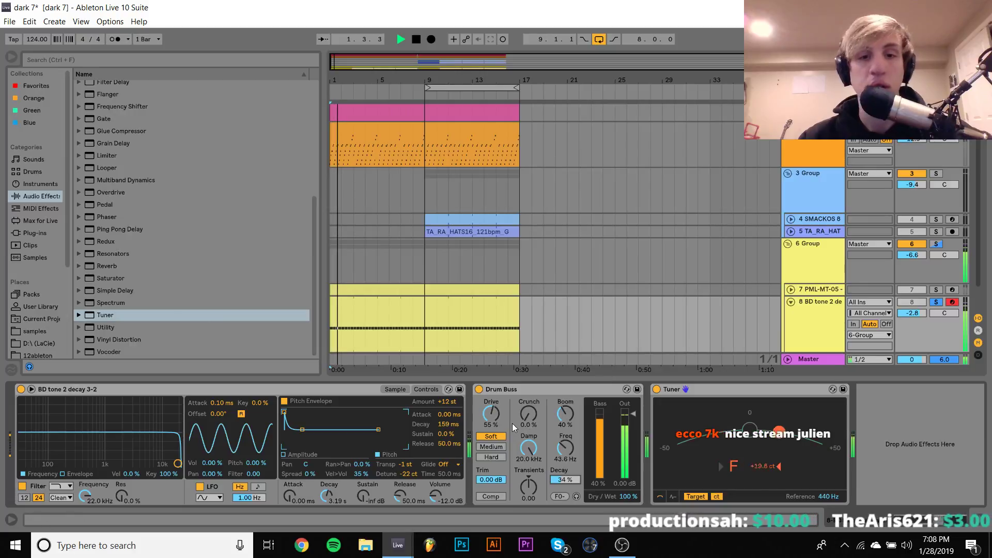
{"action": "left_click_drag", "start_coordinate": [528, 425], "coordinate": [529, 425]}
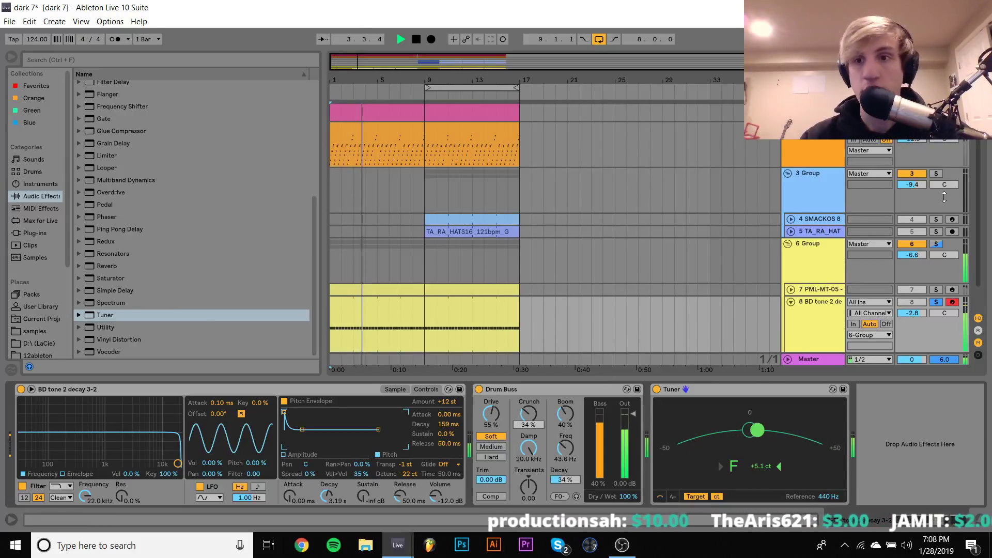
{"action": "left_click", "coordinate": [937, 244]}
{"action": "left_click", "coordinate": [937, 244]}
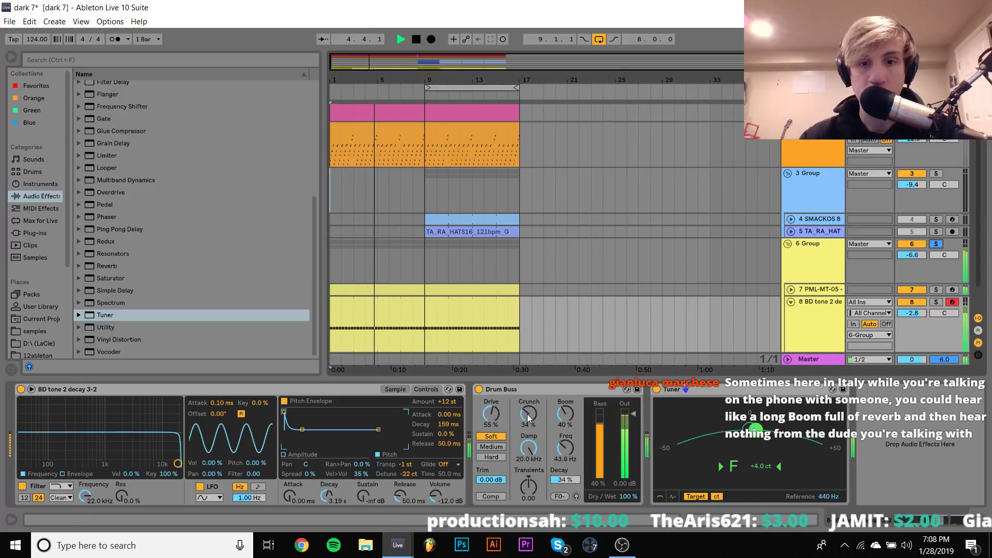
{"action": "left_click_drag", "start_coordinate": [527, 414], "coordinate": [528, 414]}
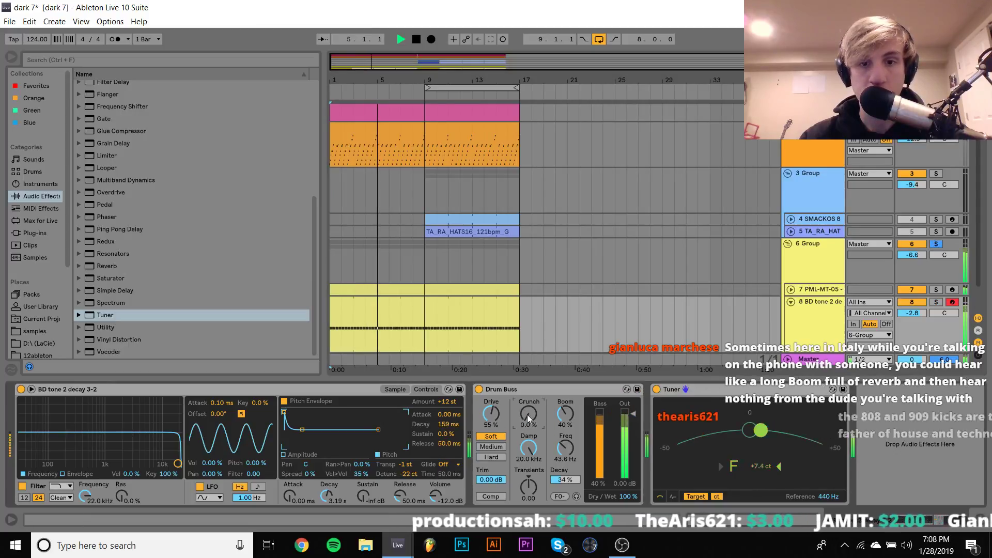
{"action": "left_click", "coordinate": [937, 301]}
{"action": "key", "text": "space"}
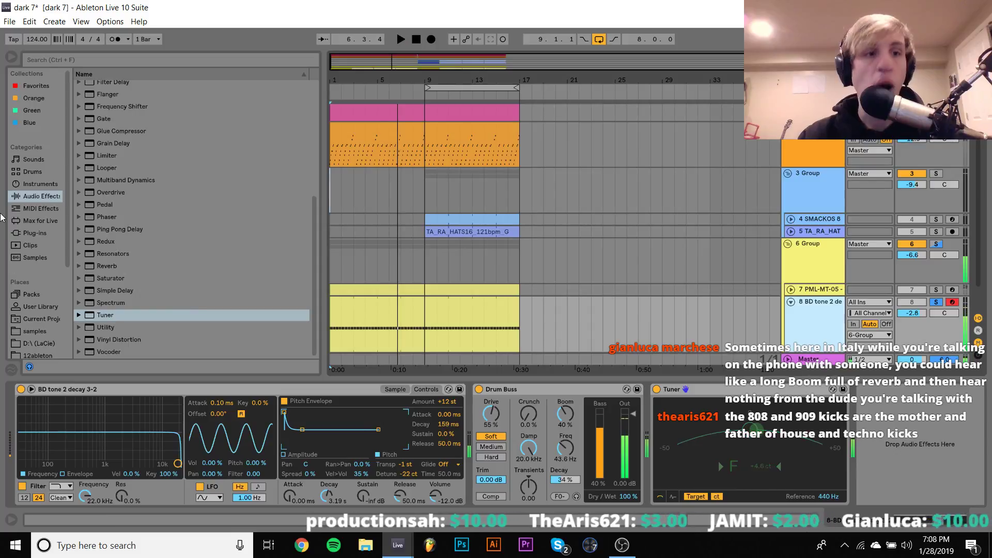
Step: Insert the Waves CLA-2A Stereo compressor after Drum Buss on the kick track and look through its factory presets
{"action": "left_click", "coordinate": [24, 234]}
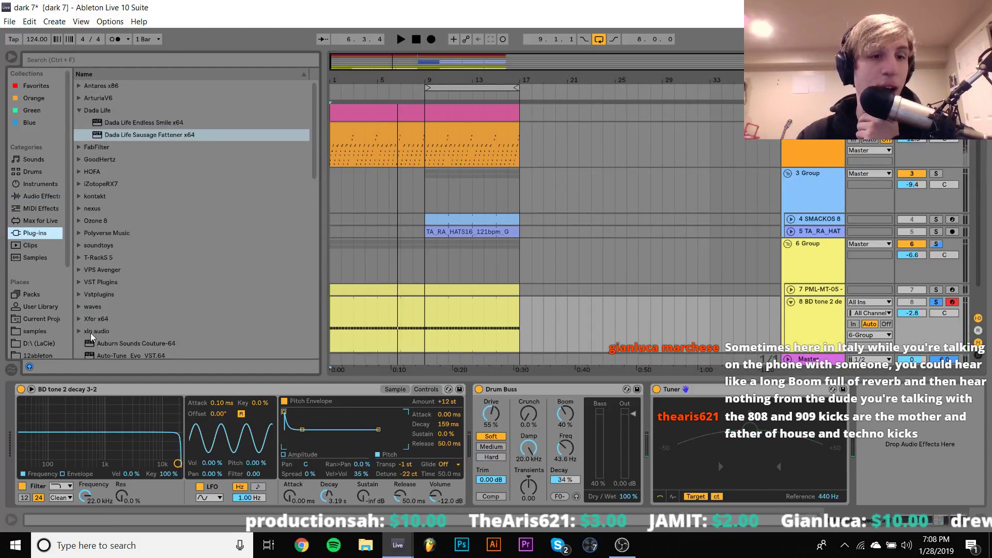
{"action": "left_click", "coordinate": [82, 306]}
{"action": "scroll", "coordinate": [221, 297], "scroll_direction": "down", "scroll_amount": 15}
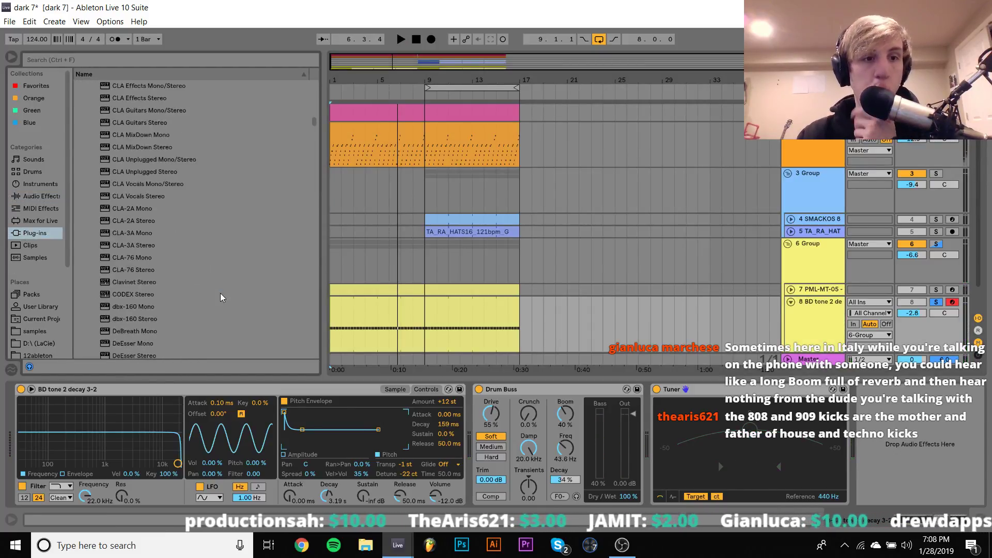
{"action": "scroll", "coordinate": [221, 296], "scroll_direction": "up", "scroll_amount": 5}
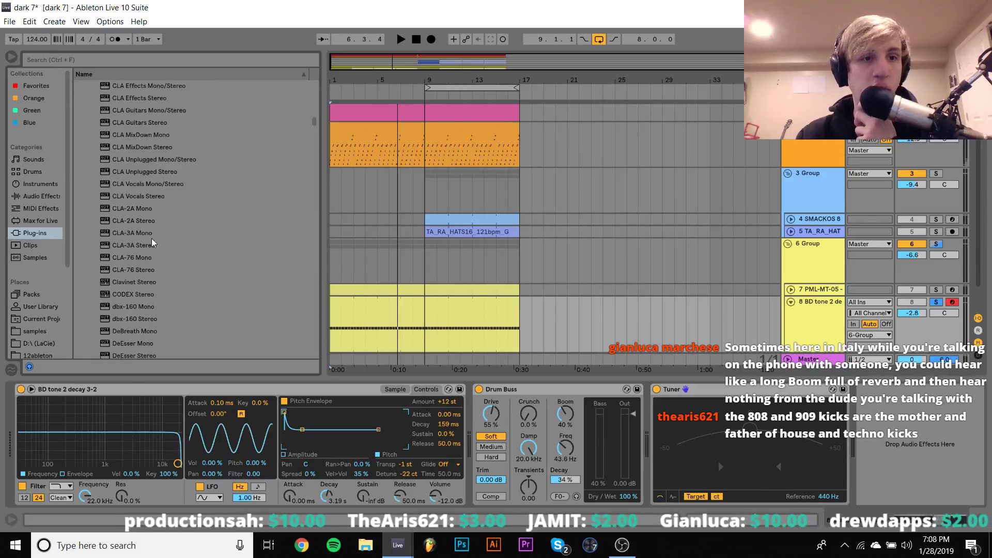
{"action": "double_click", "coordinate": [126, 222]}
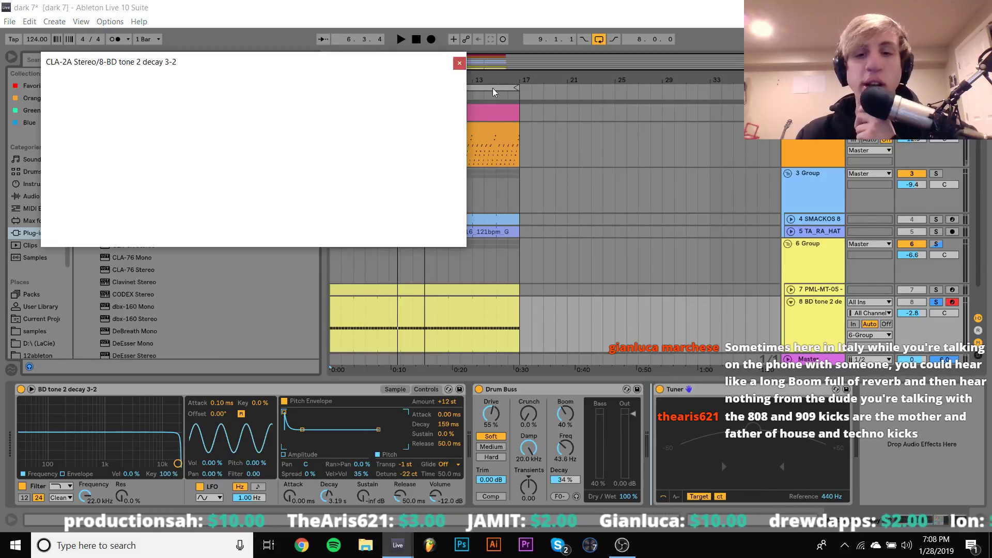
{"action": "left_click", "coordinate": [410, 78]}
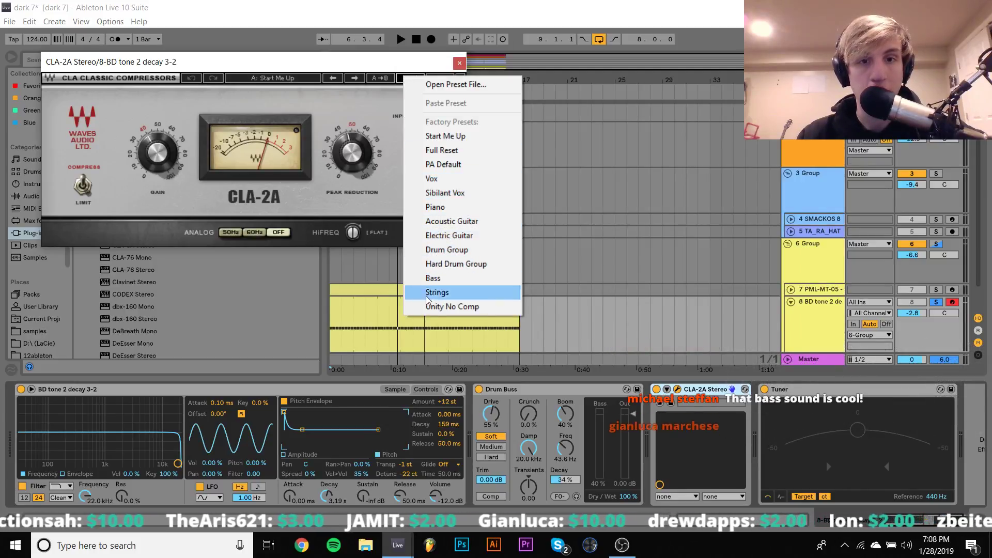
{"action": "left_click", "coordinate": [353, 383]}
Step: Set the CLA-2A gain to about 47, adjust its peak reduction, and set HiFreq to 51.1 while the kick plays
{"action": "key", "text": "space"}
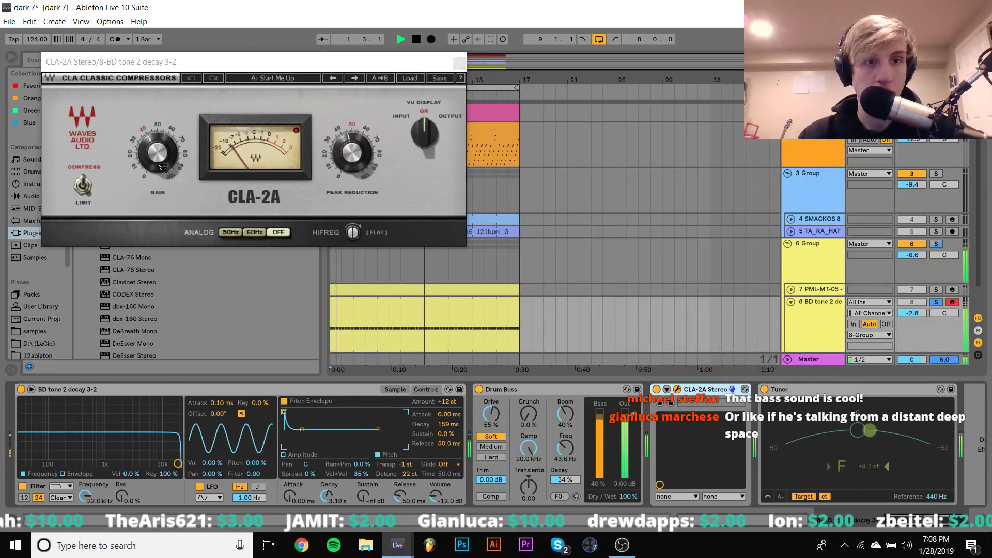
{"action": "left_click_drag", "start_coordinate": [157, 152], "coordinate": [157, 141]}
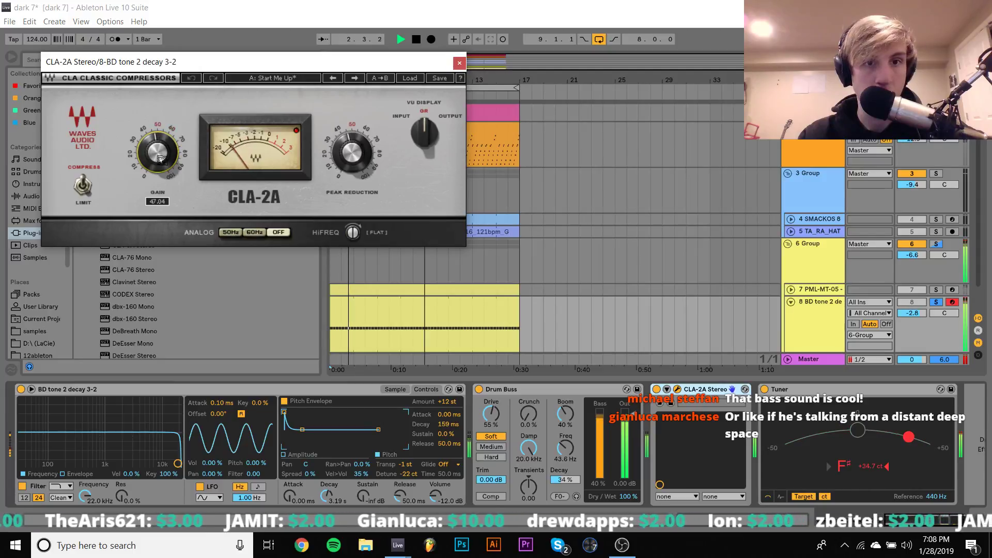
{"action": "left_click_drag", "start_coordinate": [352, 152], "coordinate": [352, 160]}
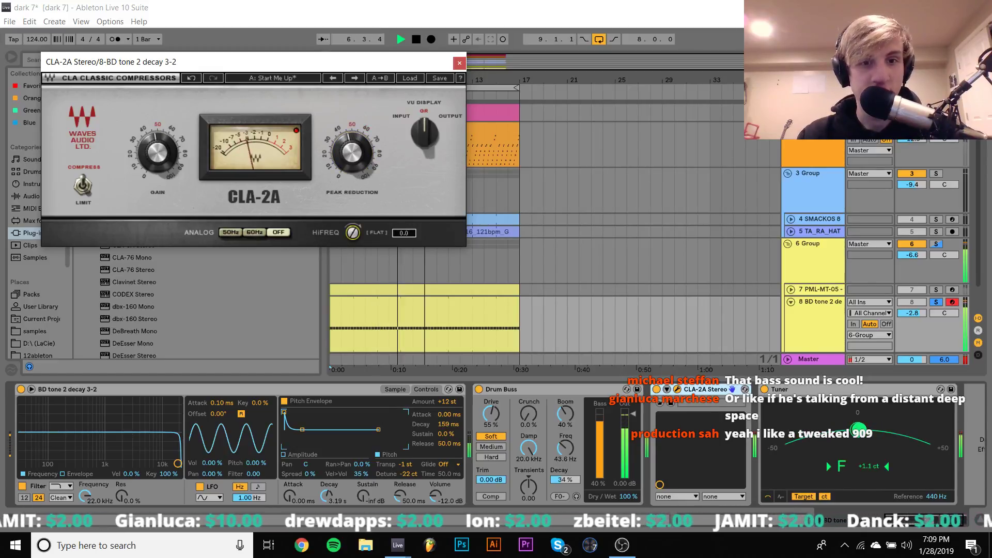
{"action": "left_click", "coordinate": [353, 234]}
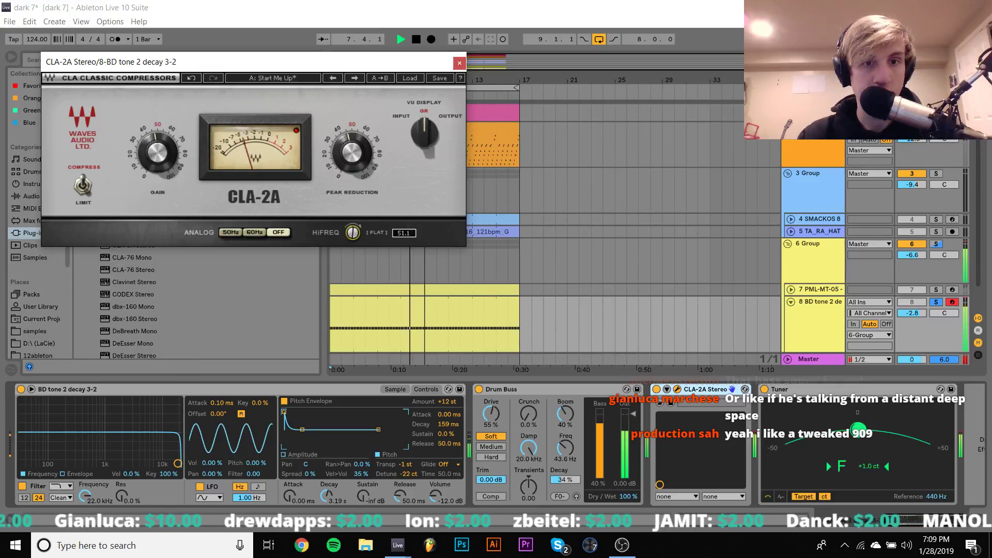
Step: Lower the kick track's volume to -8.1 dB and play it in the full mix
{"action": "left_click_drag", "start_coordinate": [912, 313], "coordinate": [914, 316]}
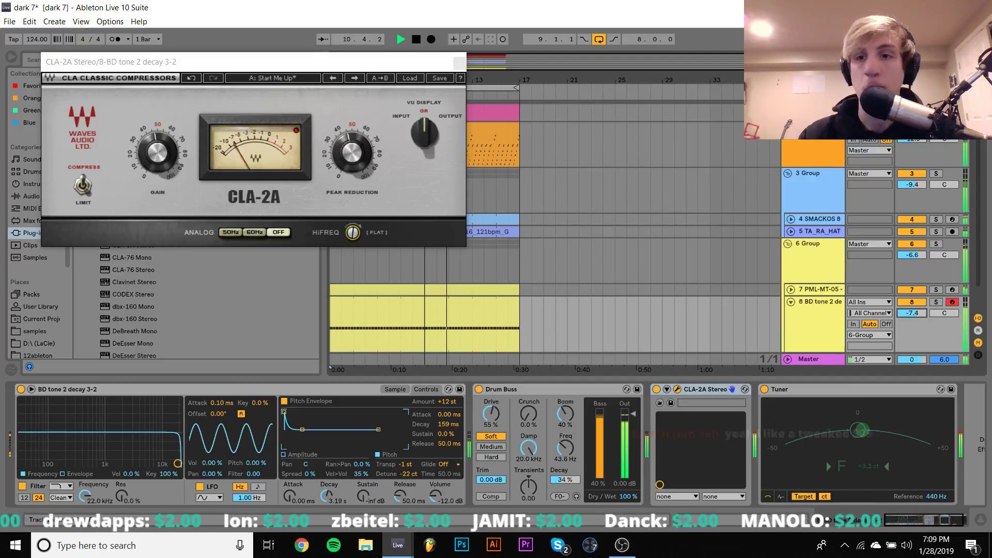
{"action": "left_click", "coordinate": [822, 290]}
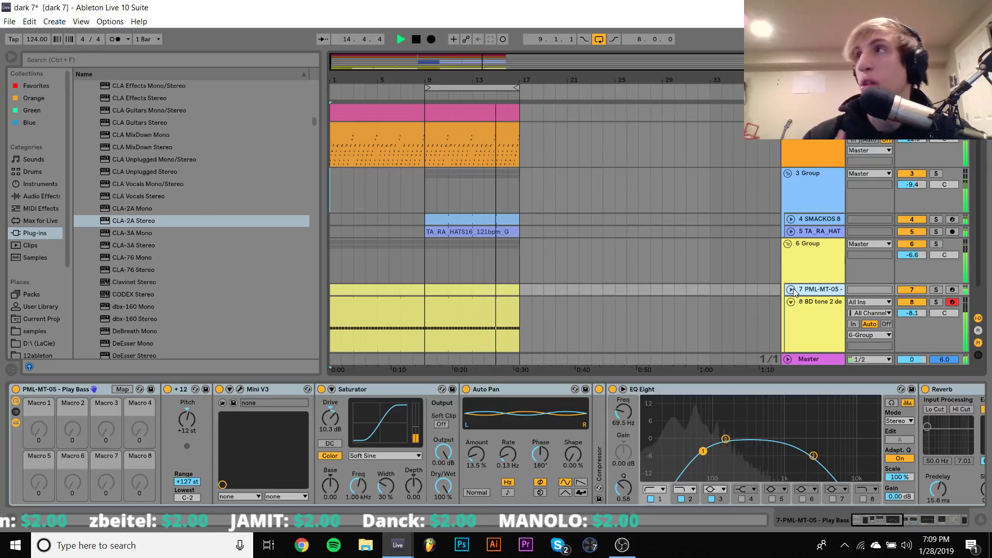
{"action": "key", "text": "space"}
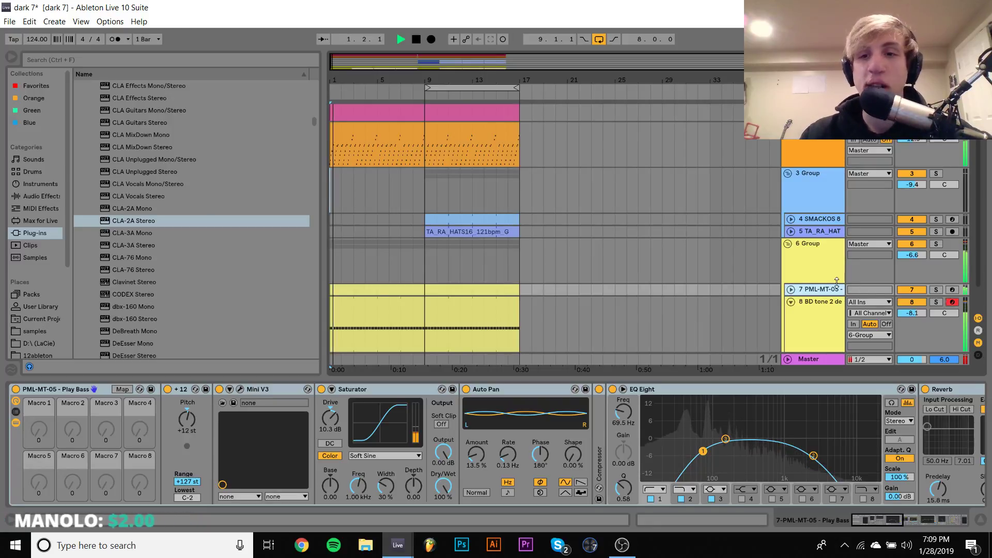
Step: Lower the selected tracks and groups together, bringing 6 Group to -8.6 dB and 3 Group to -11.4 dB
{"action": "left_click", "coordinate": [810, 255]}
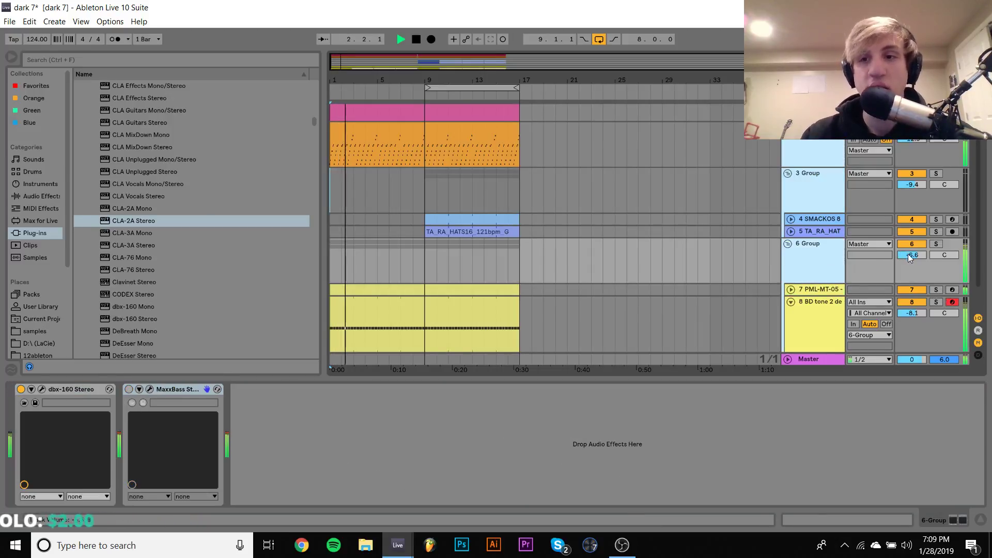
{"action": "left_click_drag", "start_coordinate": [911, 258], "coordinate": [910, 267]}
{"action": "left_click", "coordinate": [823, 253]}
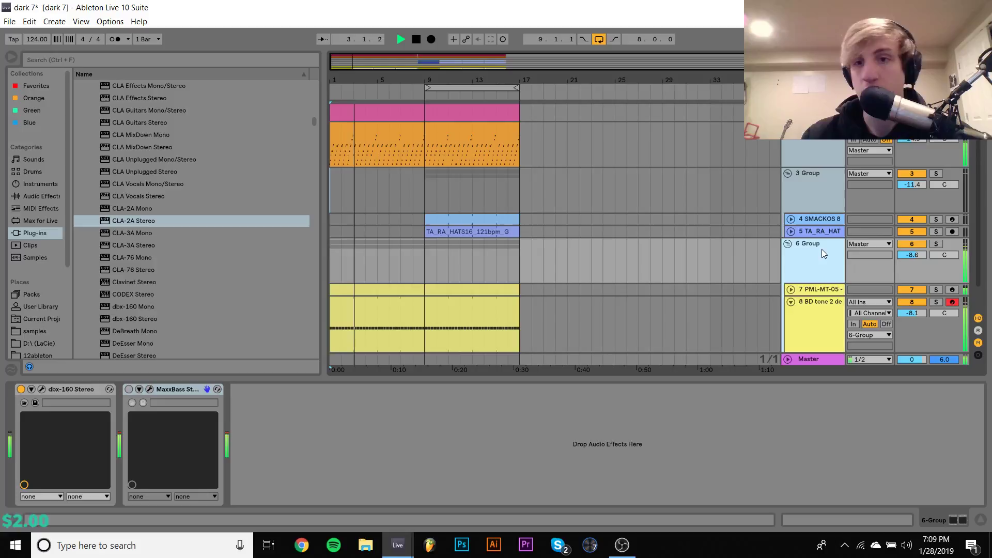
Step: Unfold and solo the PML-MT-05 bass track and set its volume to -1.2 dB
{"action": "left_click", "coordinate": [810, 293]}
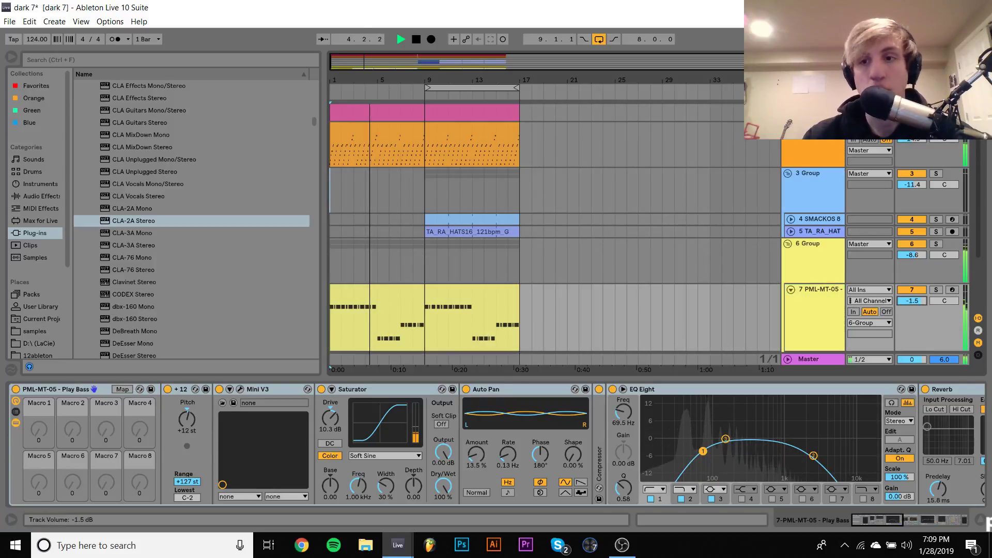
{"action": "left_click", "coordinate": [935, 290]}
{"action": "left_click", "coordinate": [827, 295]}
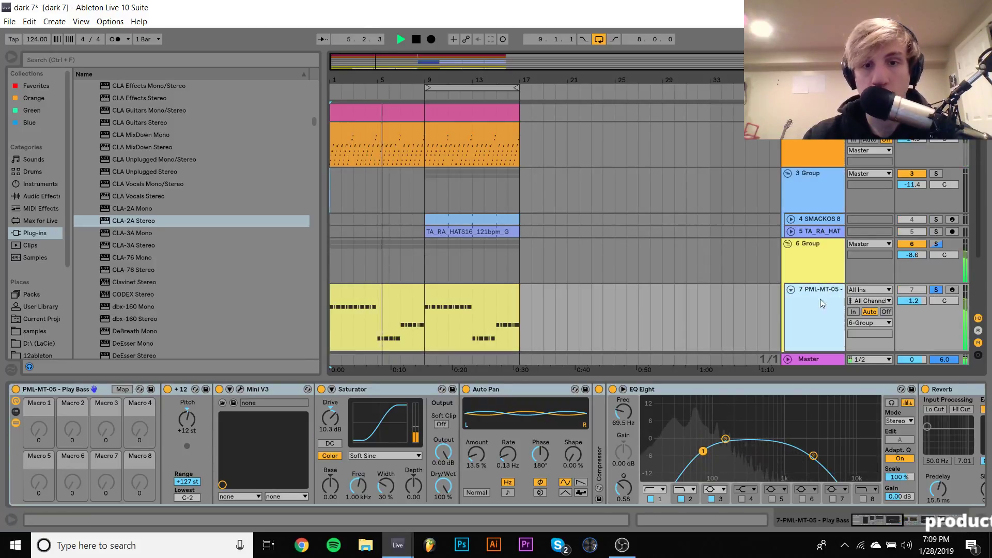
Step: Bypass Auto Pan on the bass and compare the first EQ Eight with its low cut off and on
{"action": "left_click", "coordinate": [467, 390]}
{"action": "left_click", "coordinate": [651, 499]}
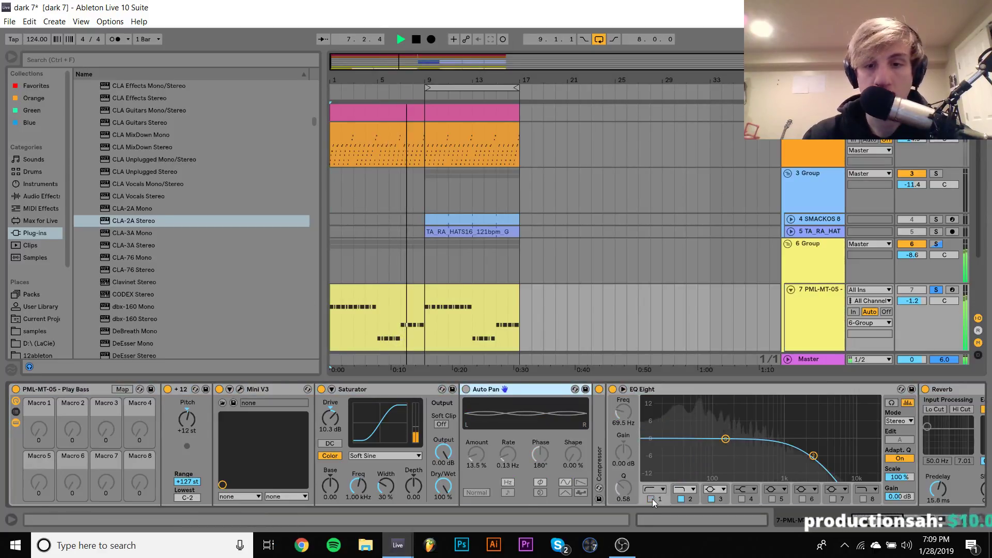
{"action": "left_click", "coordinate": [652, 498]}
Step: In the bass's EQ Eight after the Reverb, disable band 1 and cut band 2 by about 8.6 dB at 107 Hz
{"action": "scroll", "coordinate": [652, 498], "scroll_direction": "down", "scroll_amount": 10}
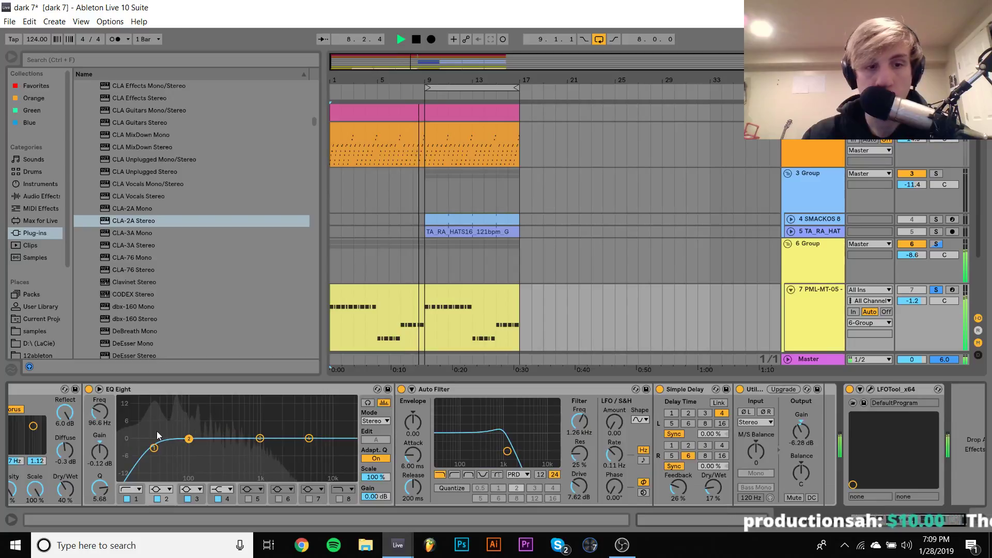
{"action": "left_click", "coordinate": [126, 499]}
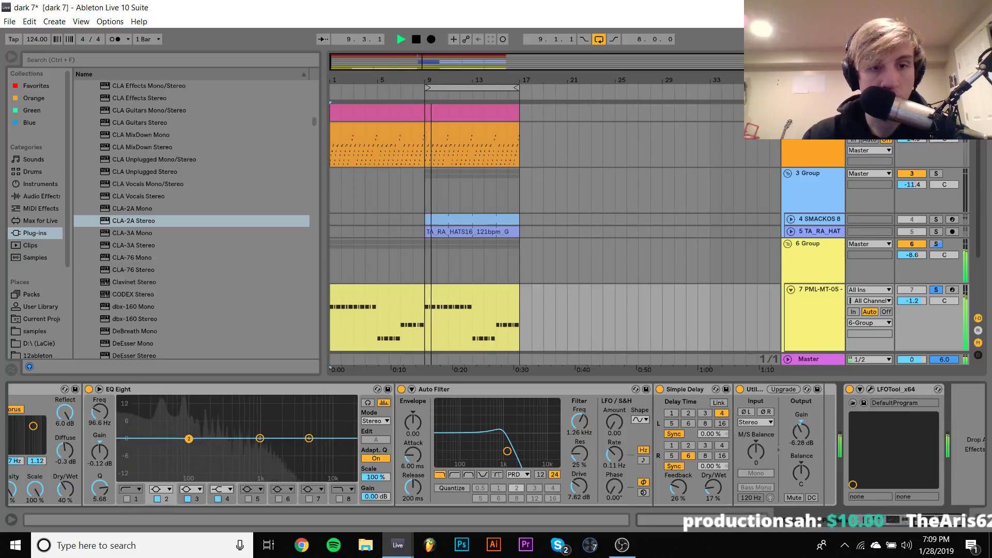
{"action": "mouse_move", "coordinate": [188, 439]}
{"action": "left_mouse_down"}
{"action": "mouse_move", "coordinate": [192, 461]}
{"action": "mouse_move", "coordinate": [192, 449]}
{"action": "left_mouse_up"}
{"action": "scroll", "coordinate": [438, 421], "scroll_direction": "up", "scroll_amount": 10}
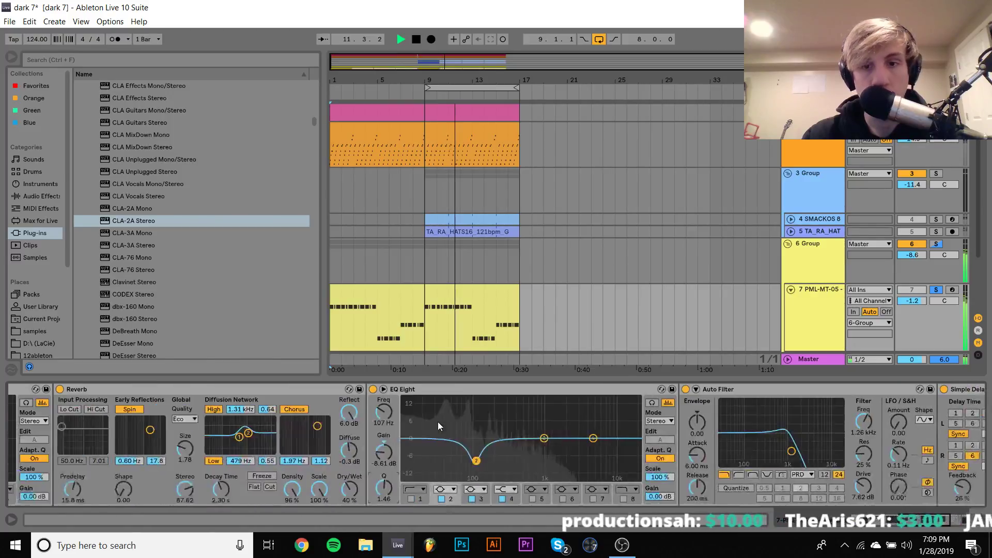
{"action": "scroll", "coordinate": [438, 422], "scroll_direction": "up", "scroll_amount": 3}
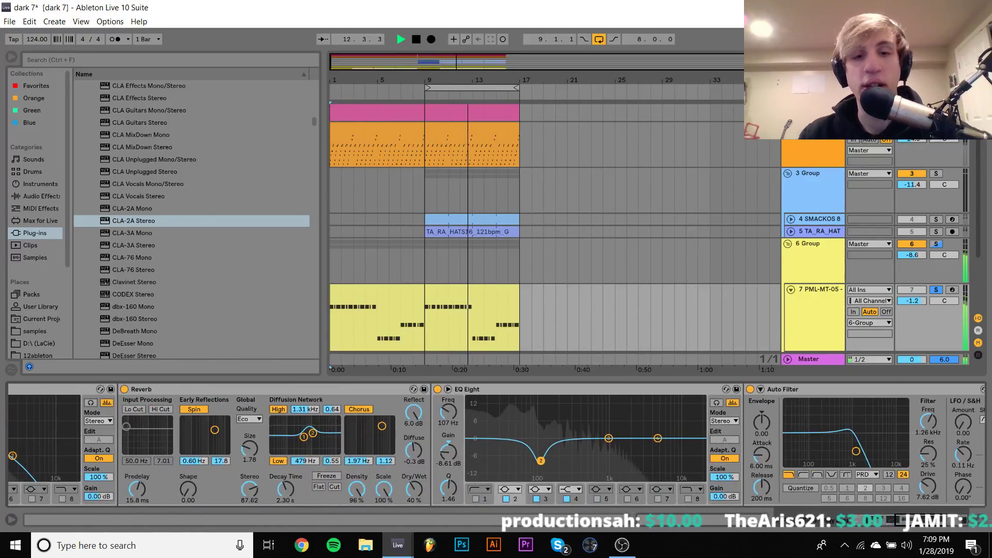
Step: In the bass's EQ Eight after the Reverb, cut band 2 by about 10.6 dB at 124 Hz, then unsolo the bass and set its volume to -0.8 dB
{"action": "left_click_drag", "start_coordinate": [541, 461], "coordinate": [545, 465]}
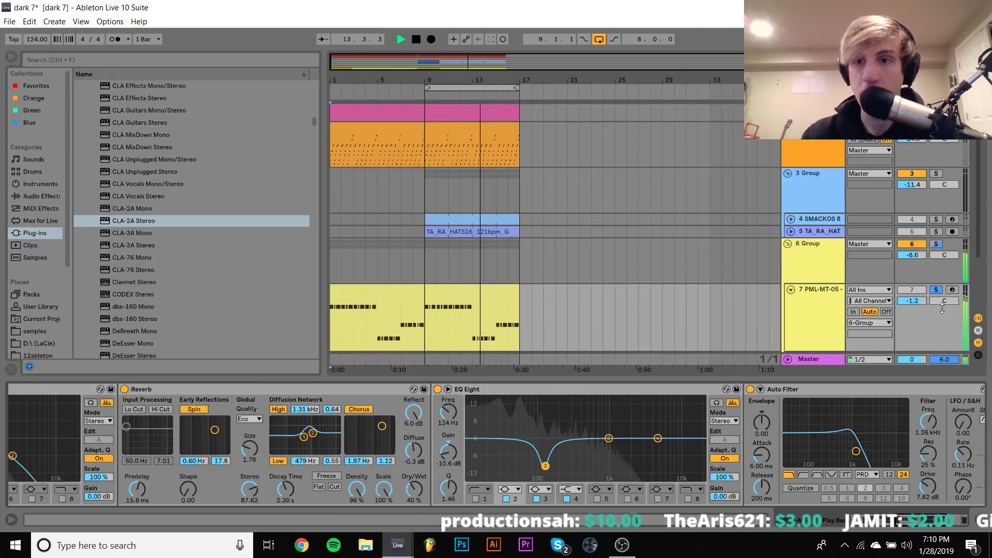
{"action": "left_click", "coordinate": [936, 245]}
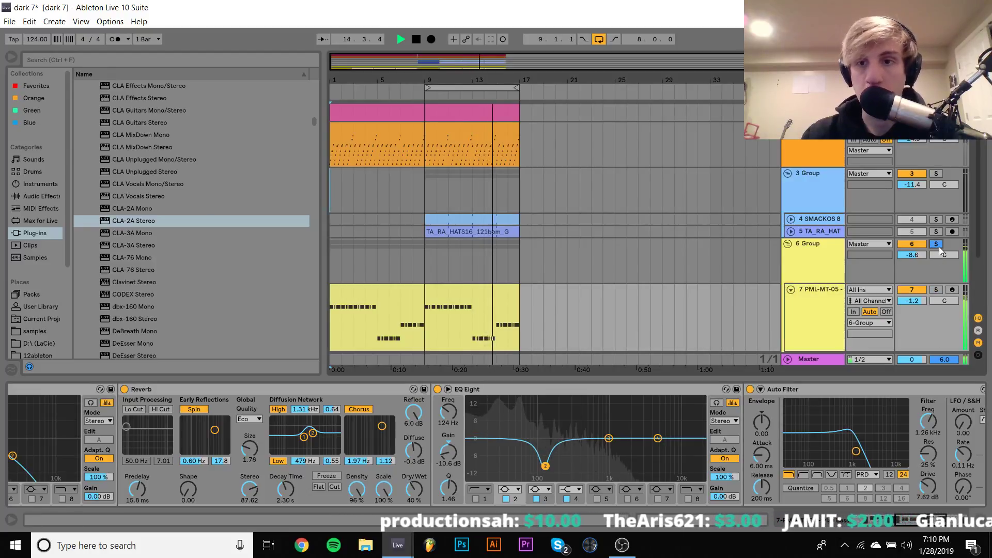
{"action": "left_click_drag", "start_coordinate": [916, 299], "coordinate": [916, 305]}
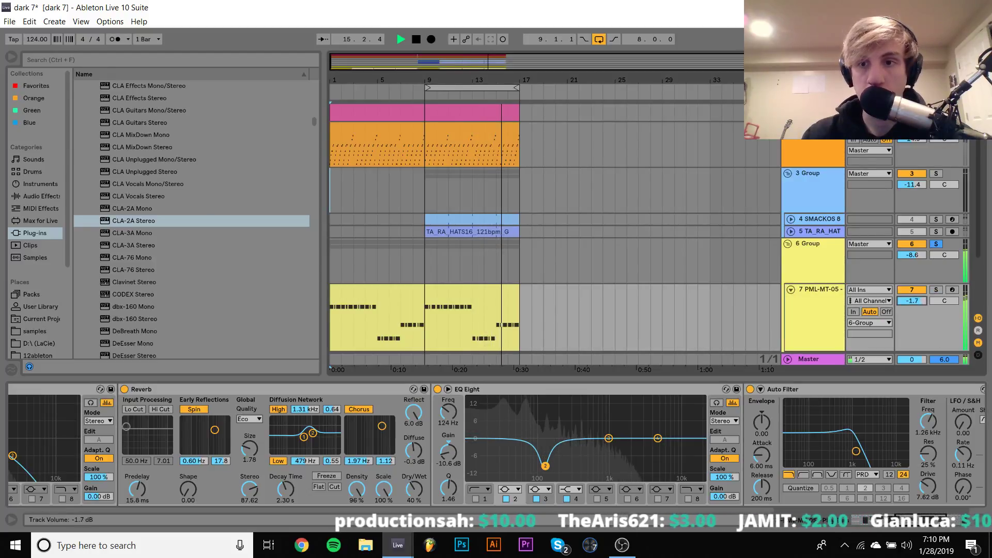
{"action": "left_click", "coordinate": [937, 244]}
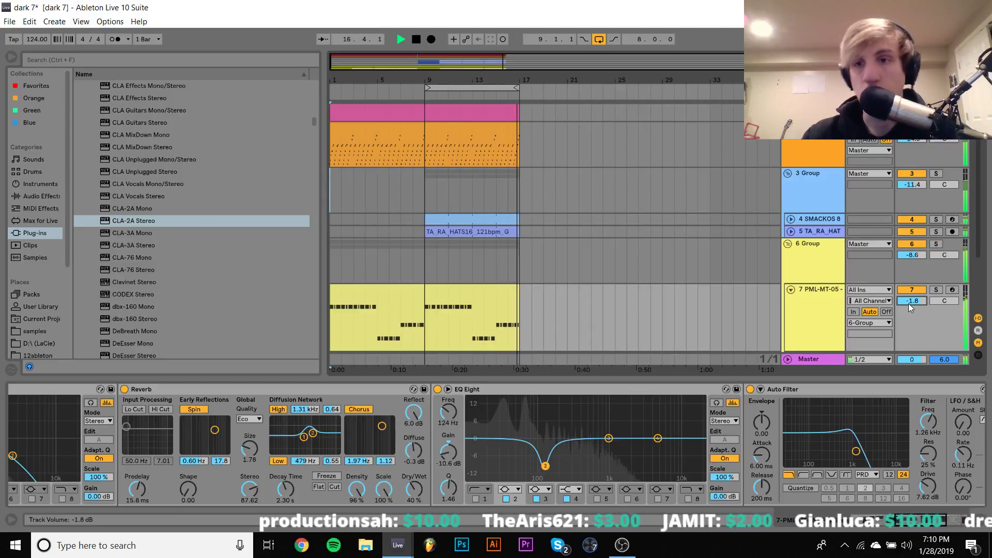
{"action": "scroll", "coordinate": [909, 303], "scroll_direction": "up", "scroll_amount": 1}
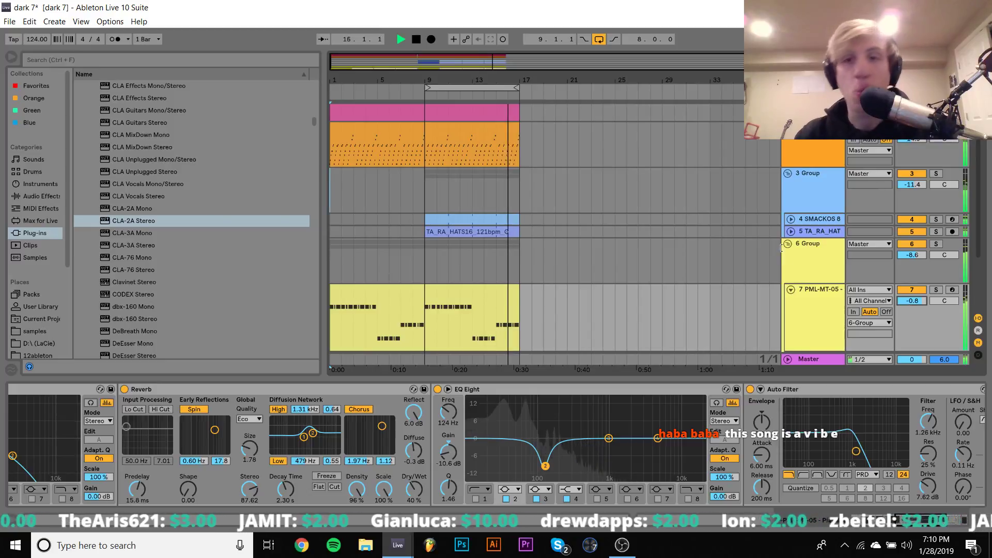
Step: Turn off the arrangement loop, restart playback from bar 1 and fold 3 Group
{"action": "left_click", "coordinate": [333, 219]}
{"action": "key", "text": "ctrl+l"}
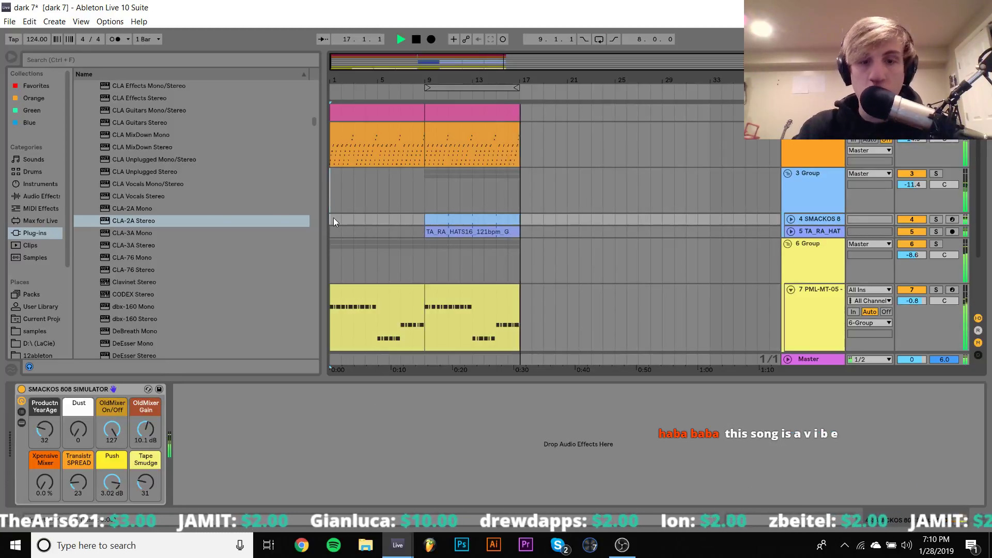
{"action": "key", "text": "space"}
{"action": "key", "text": "space"}
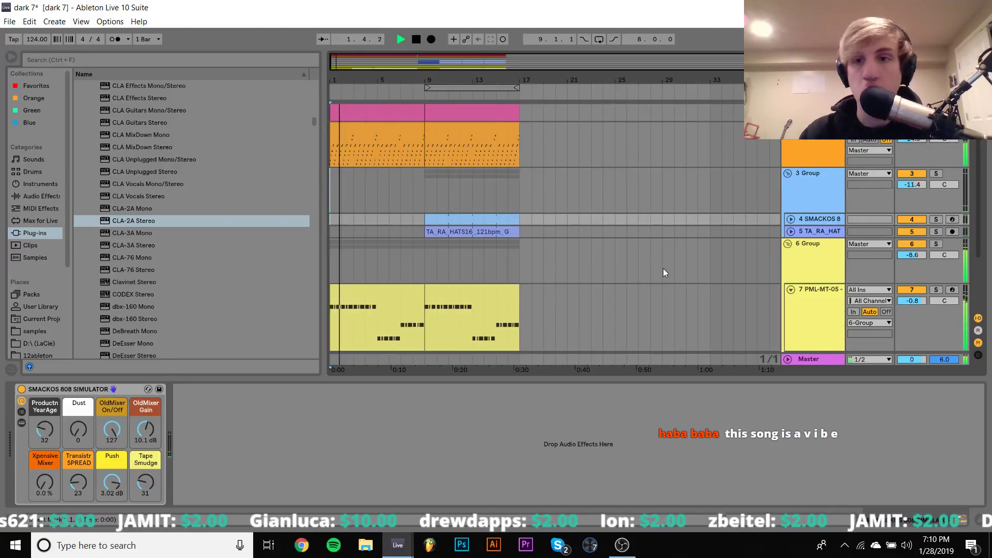
{"action": "left_click", "coordinate": [788, 173]}
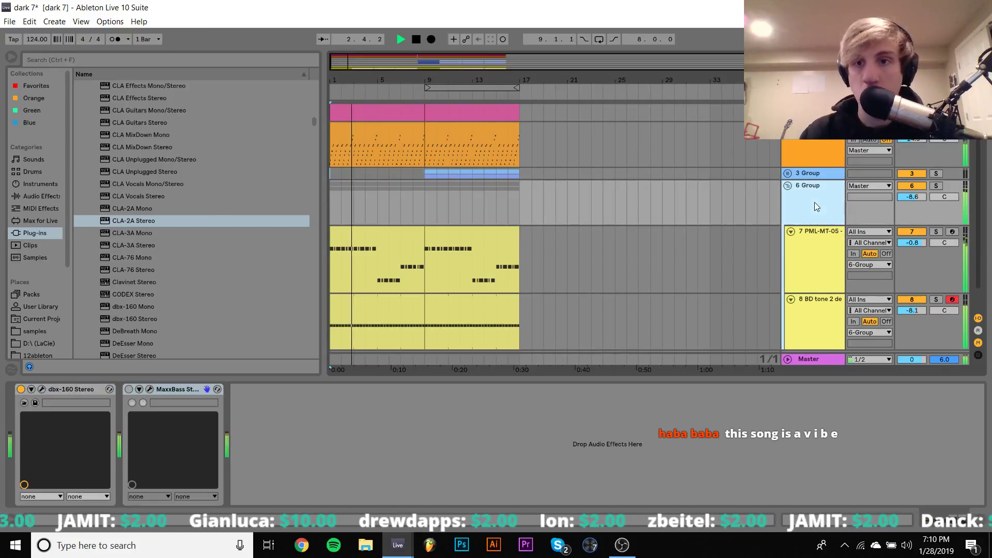
Step: Solo the BD tone 2 kick track, stop playback and close its CLA-2A window
{"action": "left_click", "coordinate": [805, 329]}
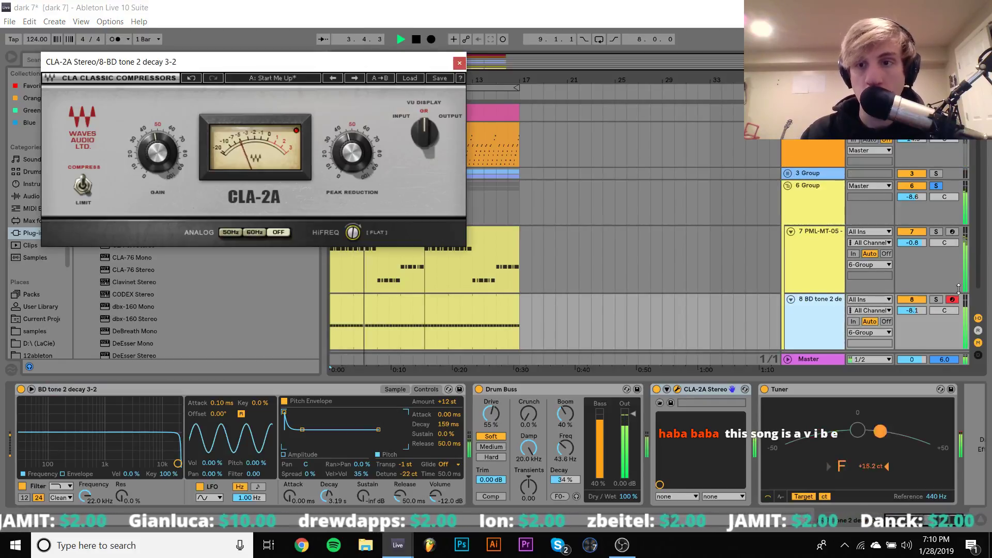
{"action": "left_click", "coordinate": [936, 299]}
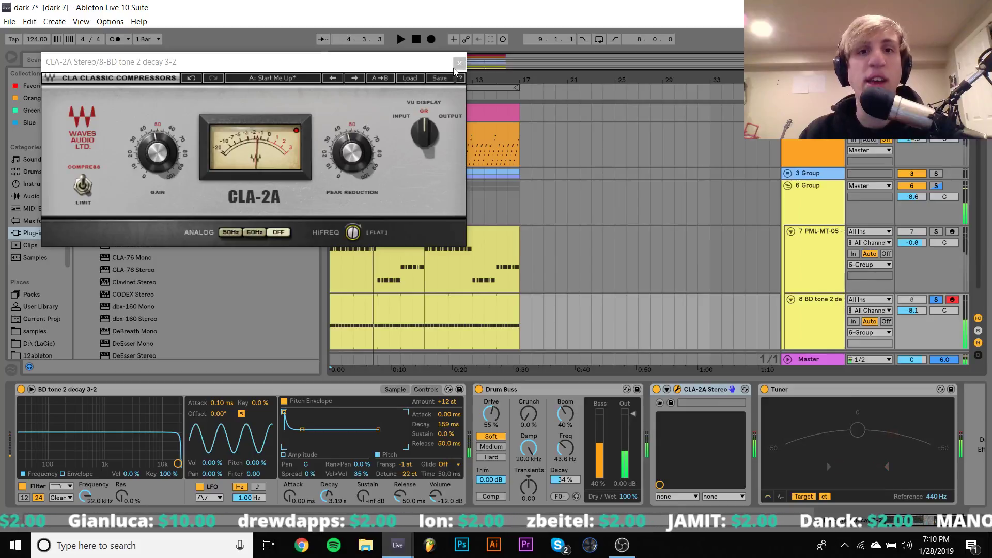
{"action": "left_click", "coordinate": [459, 63]}
Step: Try a pitch envelope amount of +38 st with an 80.1 ms decay on the soloed kick
{"action": "left_click_drag", "start_coordinate": [448, 401], "coordinate": [455, 352]}
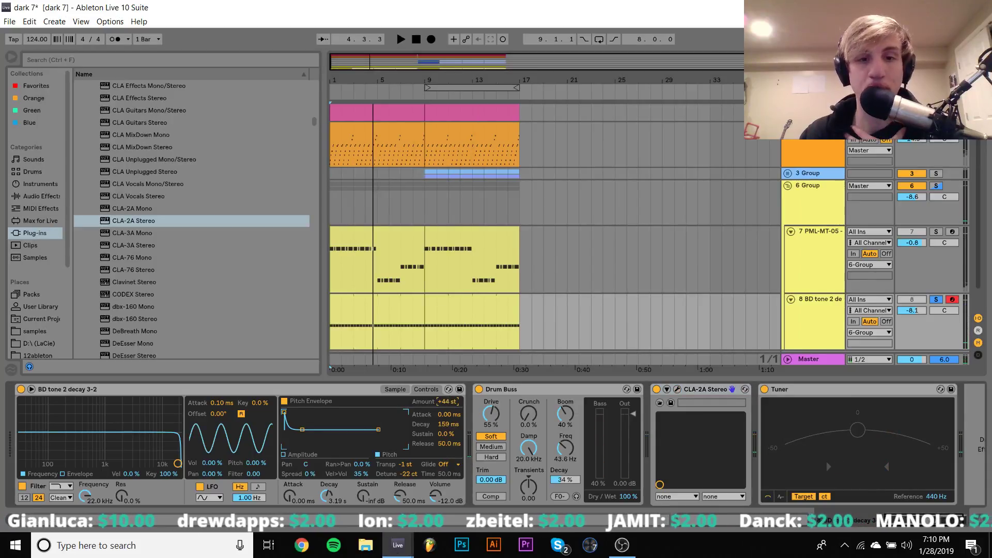
{"action": "key", "text": "space"}
{"action": "mouse_move", "coordinate": [449, 424]}
{"action": "left_mouse_down"}
{"action": "mouse_move", "coordinate": [449, 435]}
{"action": "mouse_move", "coordinate": [447, 408]}
{"action": "left_mouse_up"}
{"action": "left_click", "coordinate": [448, 401]}
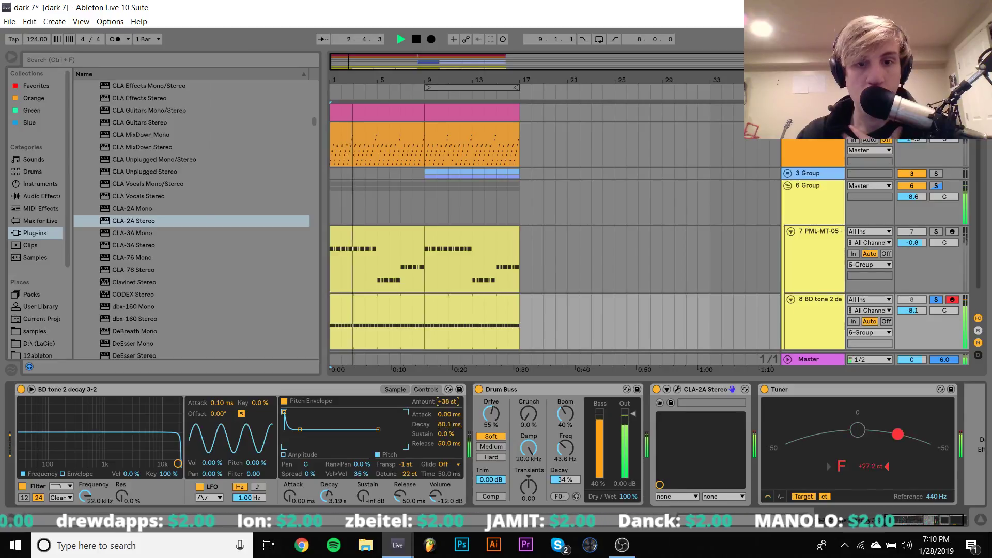
Step: Unsolo the kick, set its pitch envelope decay to 113 ms and amount to +24 st, and bring its volume to -7.7 dB
{"action": "left_click", "coordinate": [937, 185]}
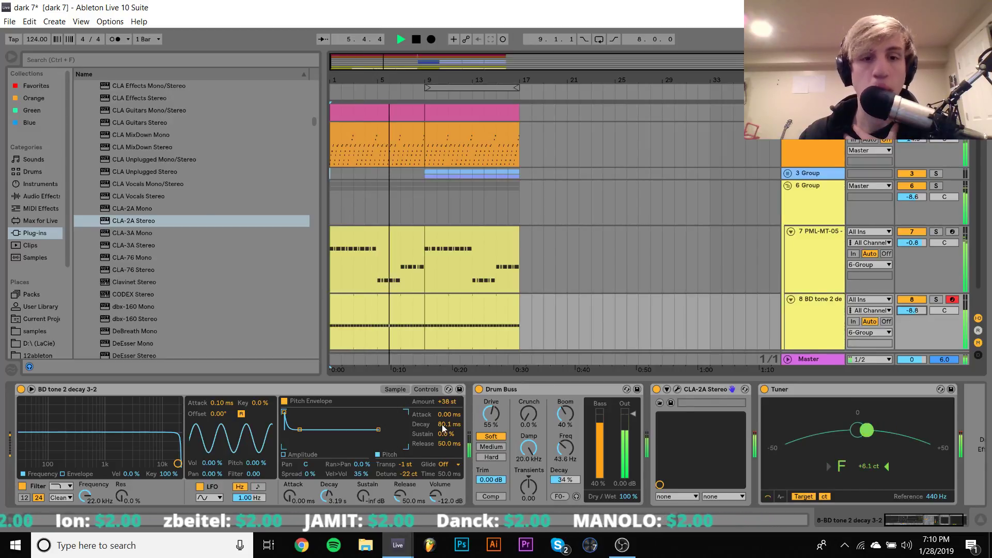
{"action": "left_click_drag", "start_coordinate": [449, 424], "coordinate": [450, 421]}
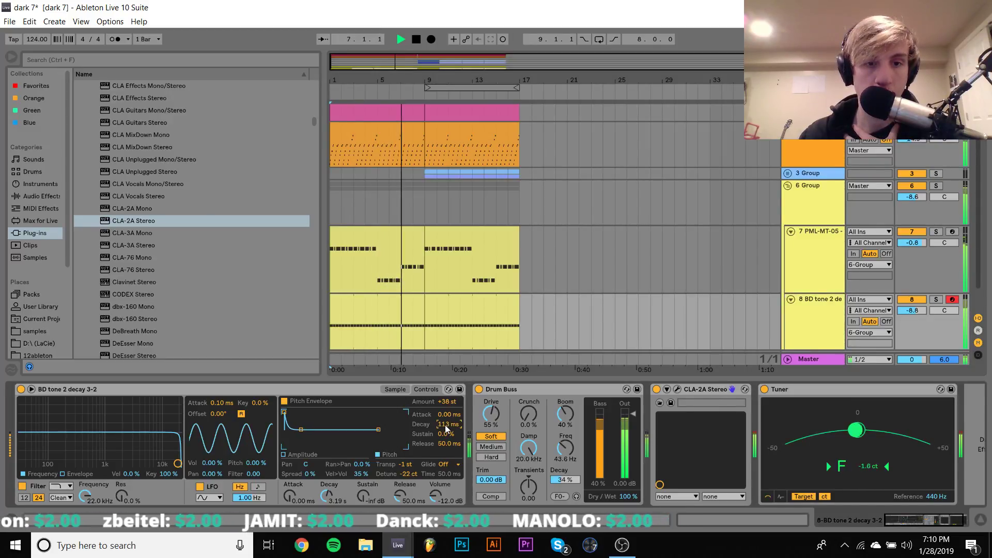
{"action": "left_click", "coordinate": [447, 403]}
{"action": "scroll", "coordinate": [447, 403], "scroll_direction": "down", "scroll_amount": 8}
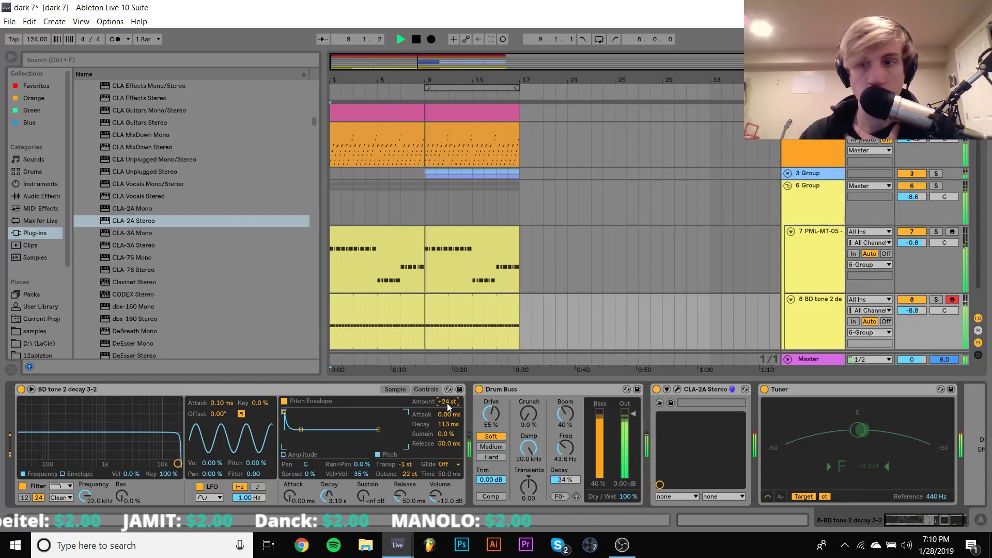
{"action": "left_click", "coordinate": [826, 308]}
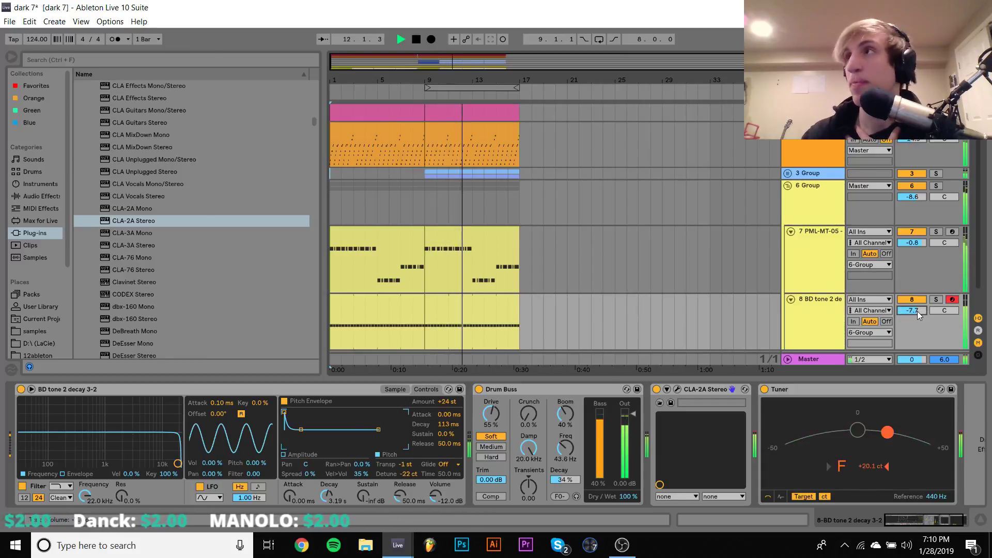
Step: Fold 6 Group and loop the full 16 bars of the arrangement from bar 1
{"action": "left_click", "coordinate": [804, 187]}
{"action": "left_click", "coordinate": [788, 185]}
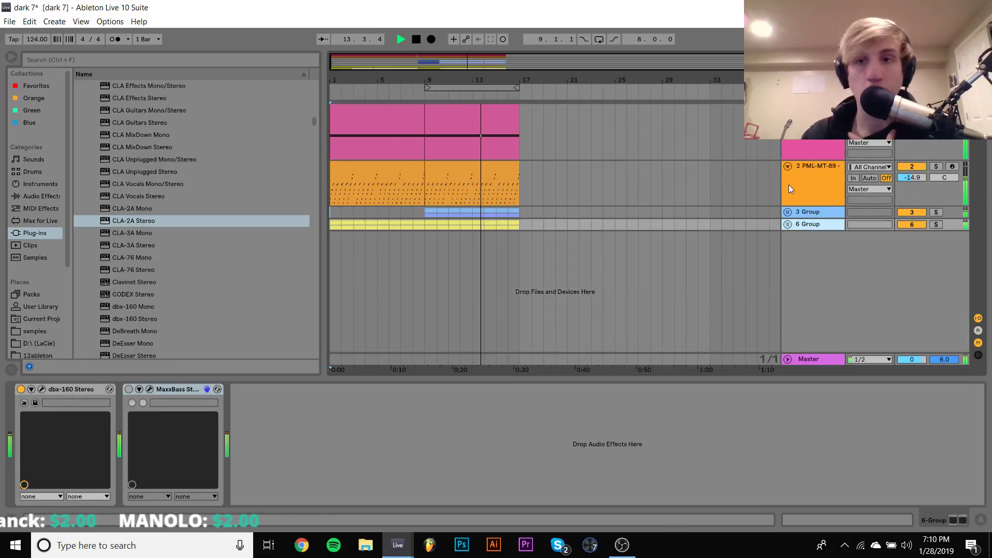
{"action": "left_click", "coordinate": [820, 361]}
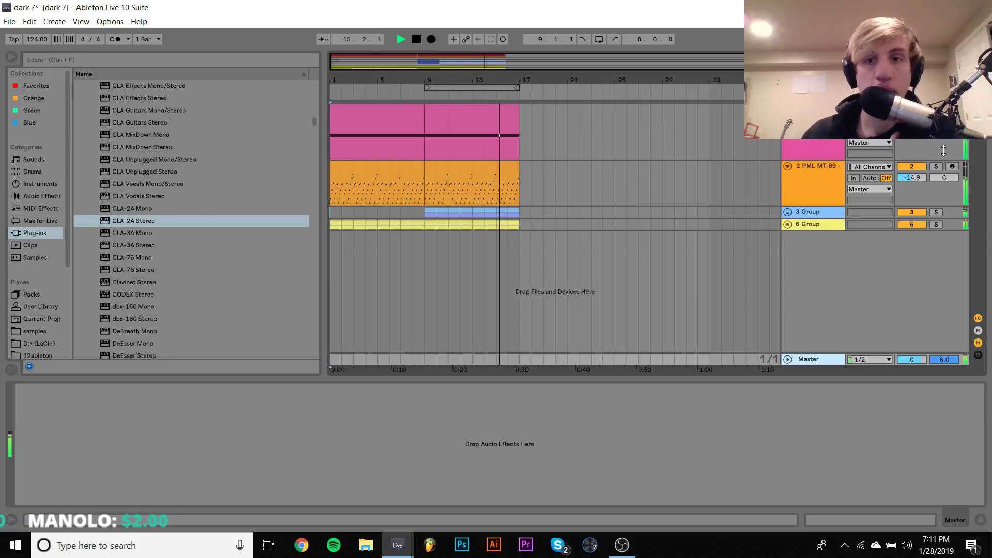
{"action": "left_click_drag", "start_coordinate": [518, 227], "coordinate": [330, 209]}
{"action": "key", "text": "ctrl+l"}
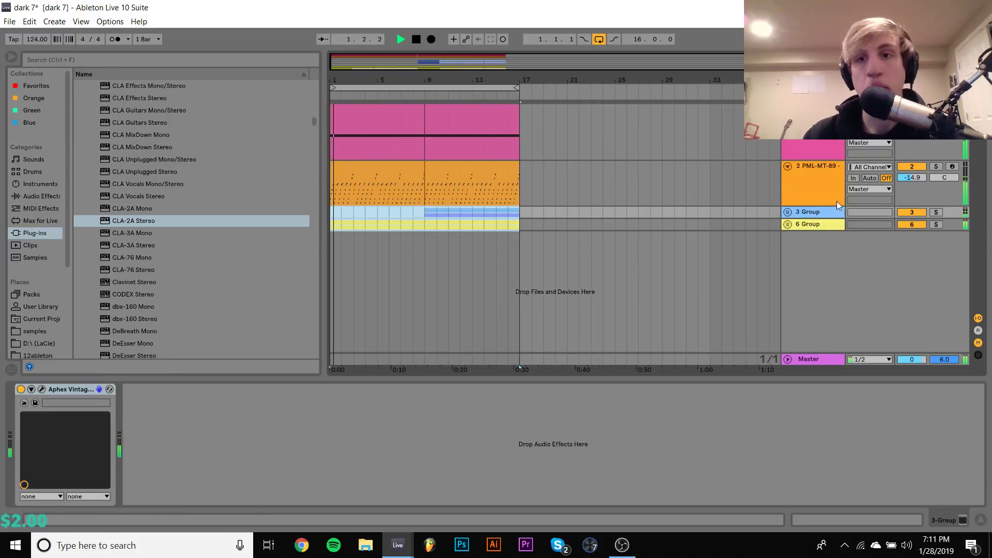
Step: On the PML-MT-89 arp track's Sausage Fattener, set Fatness to 24% and Color to 53%
{"action": "left_click", "coordinate": [817, 181]}
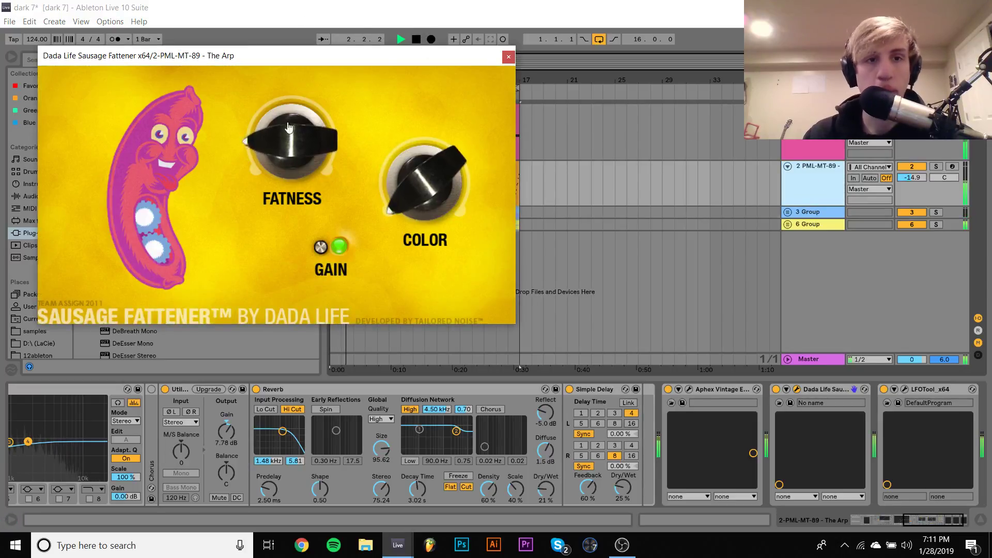
{"action": "left_click_drag", "start_coordinate": [289, 127], "coordinate": [291, 113]}
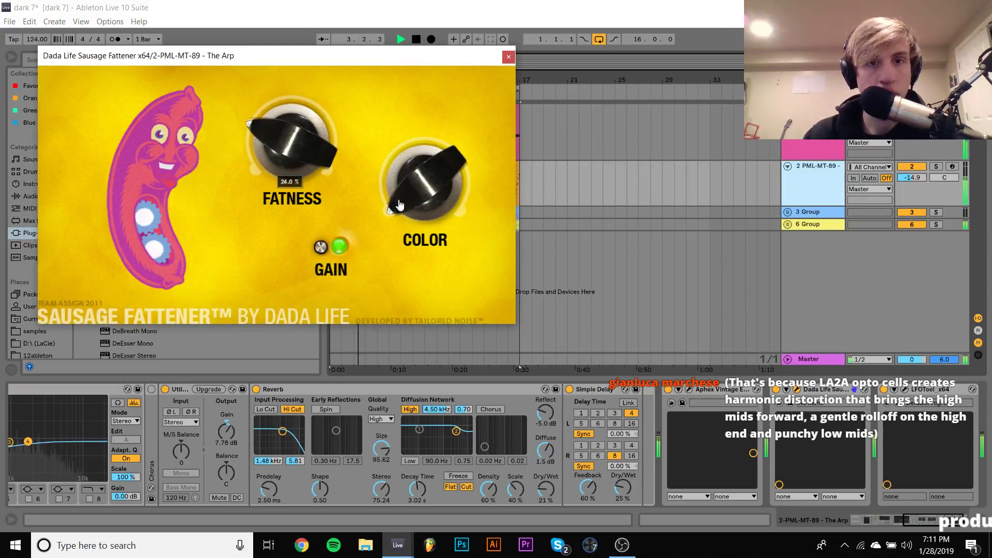
{"action": "left_click_drag", "start_coordinate": [399, 205], "coordinate": [472, 3]}
{"action": "left_click_drag", "start_coordinate": [413, 176], "coordinate": [416, 207]}
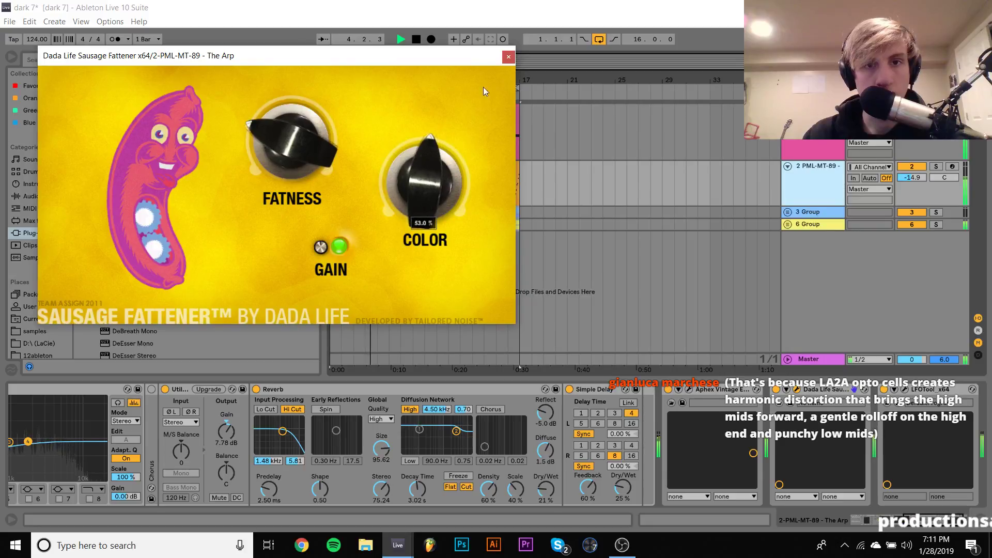
{"action": "left_click", "coordinate": [509, 57]}
Step: Lower the arp's first Mini V3 CutOff to 0.1096 and solo the arp track to review its effects
{"action": "scroll", "coordinate": [435, 440], "scroll_direction": "up", "scroll_amount": 10}
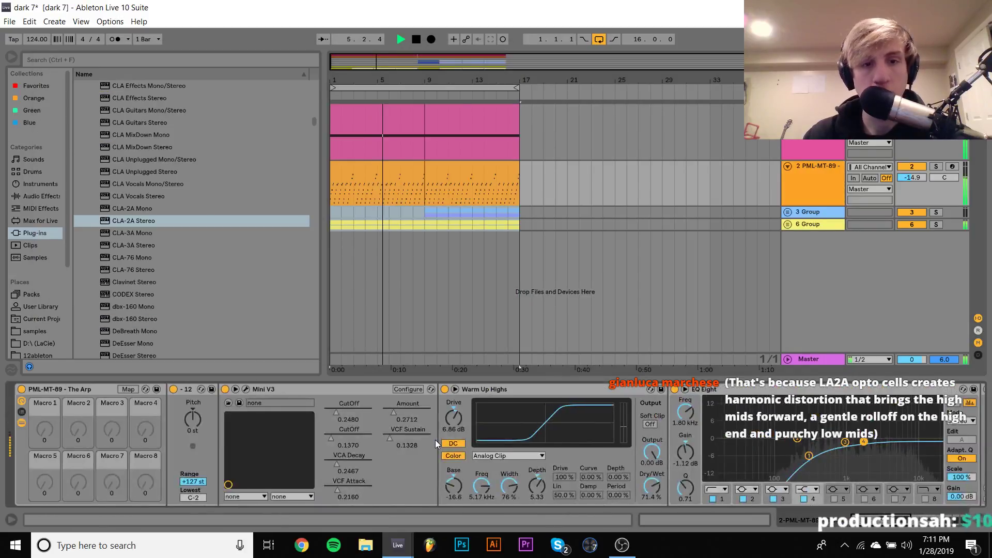
{"action": "left_click", "coordinate": [328, 412]}
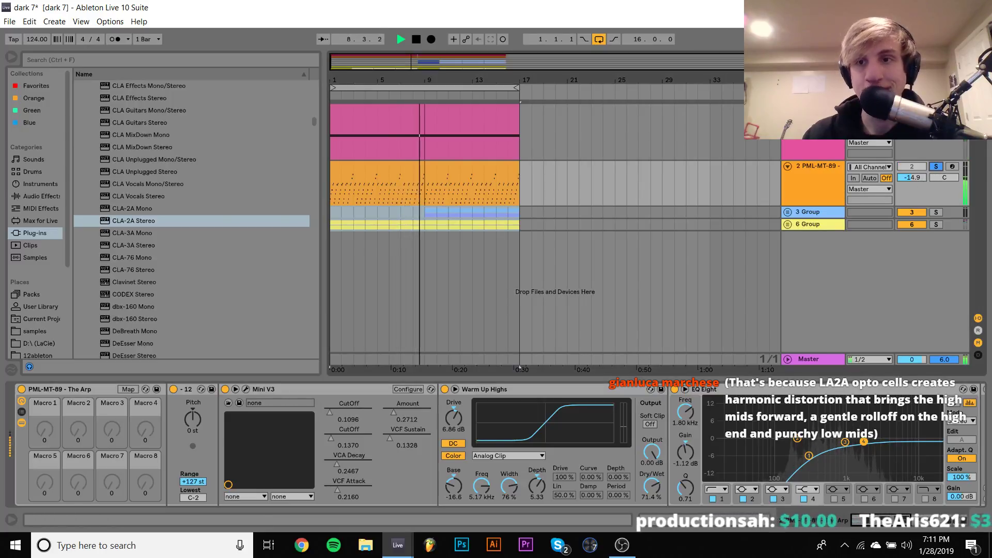
{"action": "scroll", "coordinate": [880, 424], "scroll_direction": "down", "scroll_amount": 5}
{"action": "scroll", "coordinate": [880, 424], "scroll_direction": "up", "scroll_amount": 3}
{"action": "key", "text": "space"}
{"action": "scroll", "coordinate": [579, 414], "scroll_direction": "up", "scroll_amount": 4}
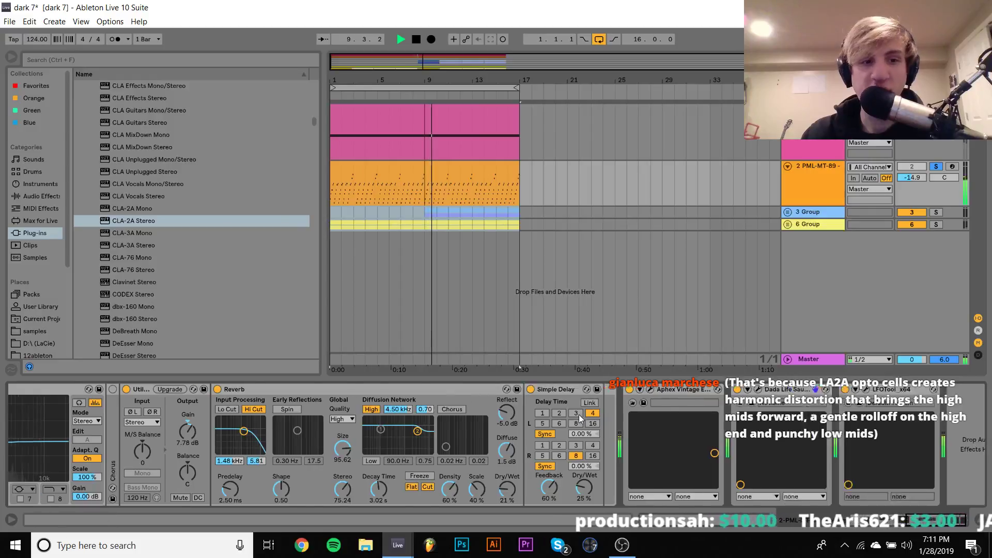
Step: Bypass the Warm Up Highs saturator on the arp to hear the difference, and delete it from the chain
{"action": "scroll", "coordinate": [579, 414], "scroll_direction": "up", "scroll_amount": 1}
{"action": "left_click", "coordinate": [444, 389]}
{"action": "key", "text": "space"}
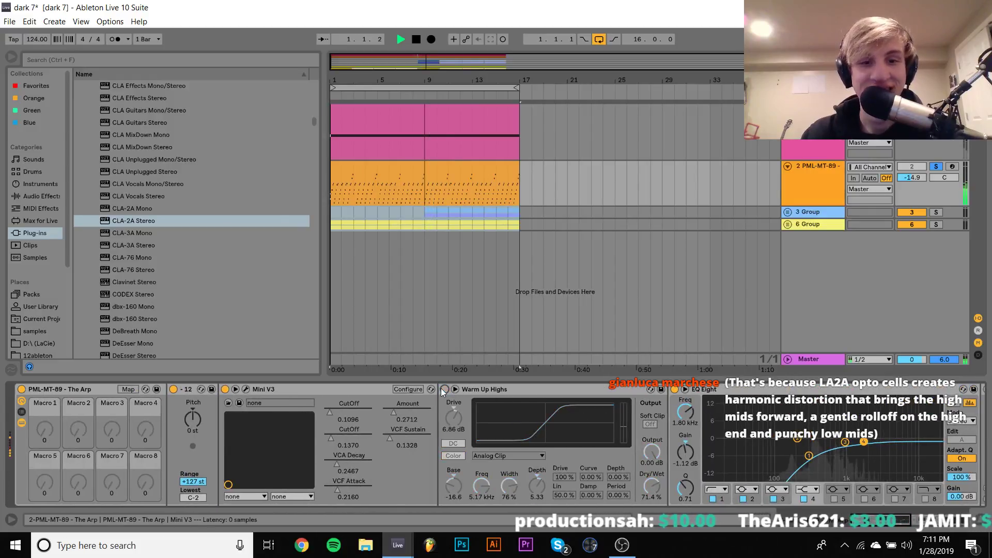
{"action": "left_click", "coordinate": [469, 389]}
{"action": "key", "text": "Delete"}
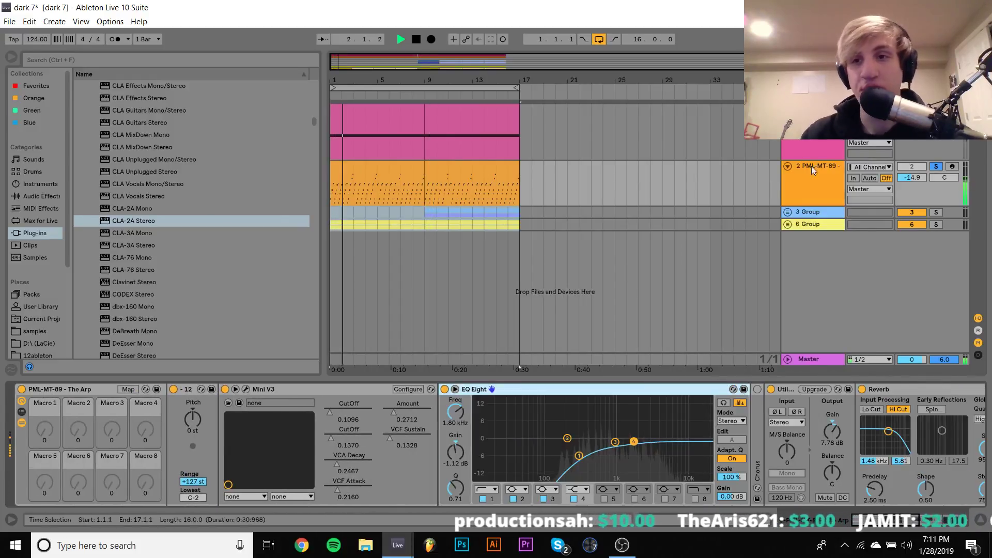
Step: Unsolo the arp track, keep it active in the mix and set its volume to -12.1 dB
{"action": "left_click", "coordinate": [936, 166]}
{"action": "left_click", "coordinate": [912, 166]}
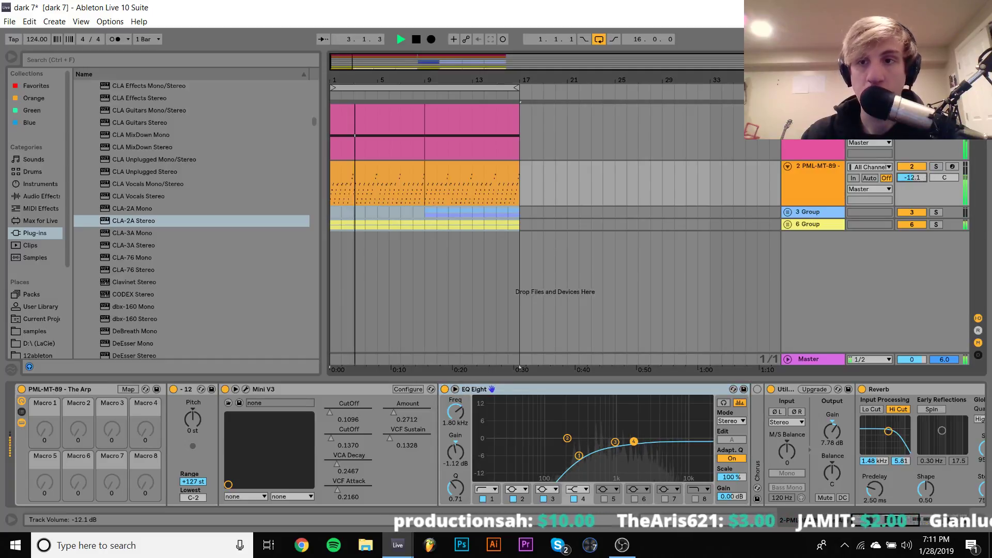
{"action": "left_click_drag", "start_coordinate": [913, 178], "coordinate": [913, 172]}
Step: Readjust the Color of the arp's Sausage Fattener to a low setting and close its window
{"action": "scroll", "coordinate": [789, 475], "scroll_direction": "down", "scroll_amount": 10}
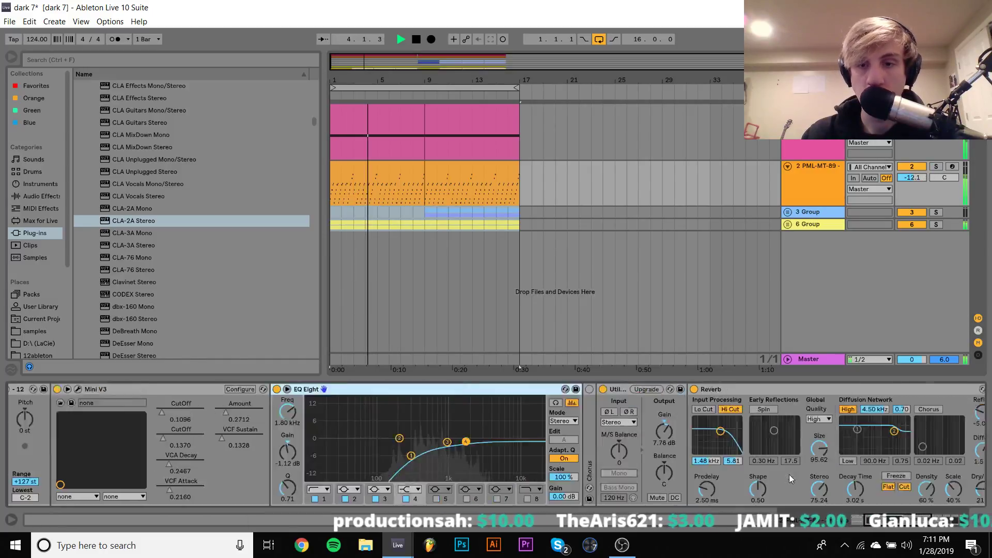
{"action": "left_click", "coordinate": [733, 389]}
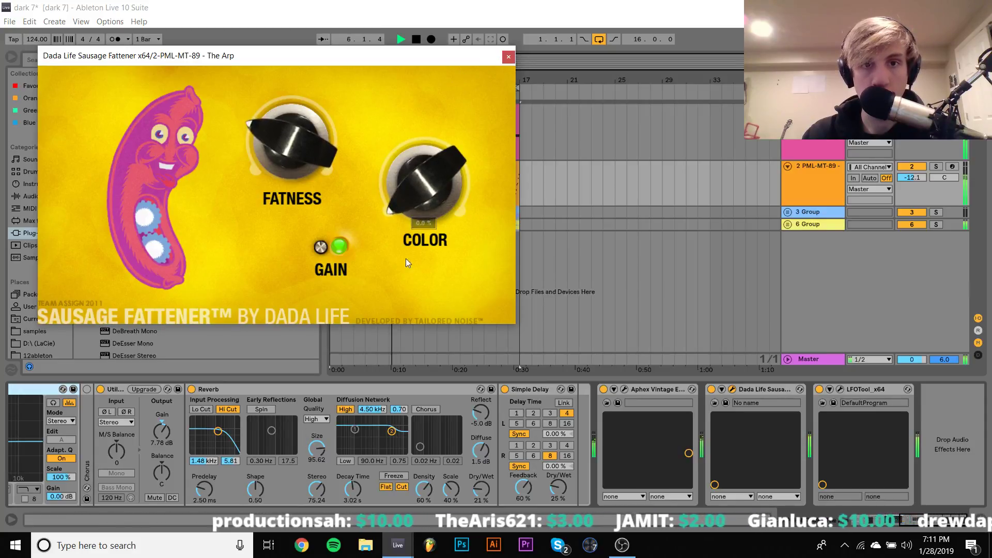
{"action": "left_click_drag", "start_coordinate": [406, 180], "coordinate": [408, 158]}
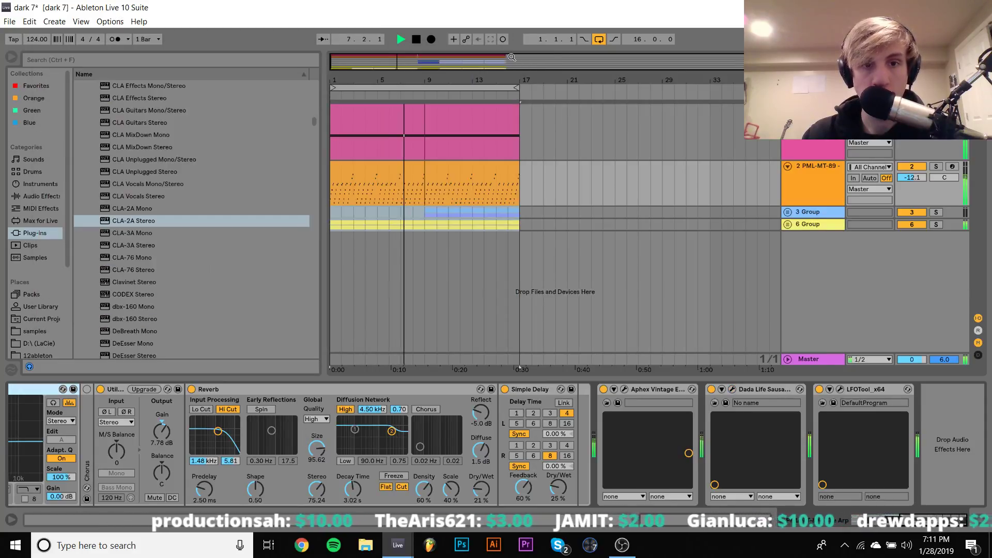
{"action": "left_click", "coordinate": [508, 56]}
Step: Move the arp's Aphex Vintage exciter and Sausage Fattener together to sit between the Utility and the Reverb
{"action": "left_click", "coordinate": [643, 390]}
{"action": "left_click", "coordinate": [732, 389]}
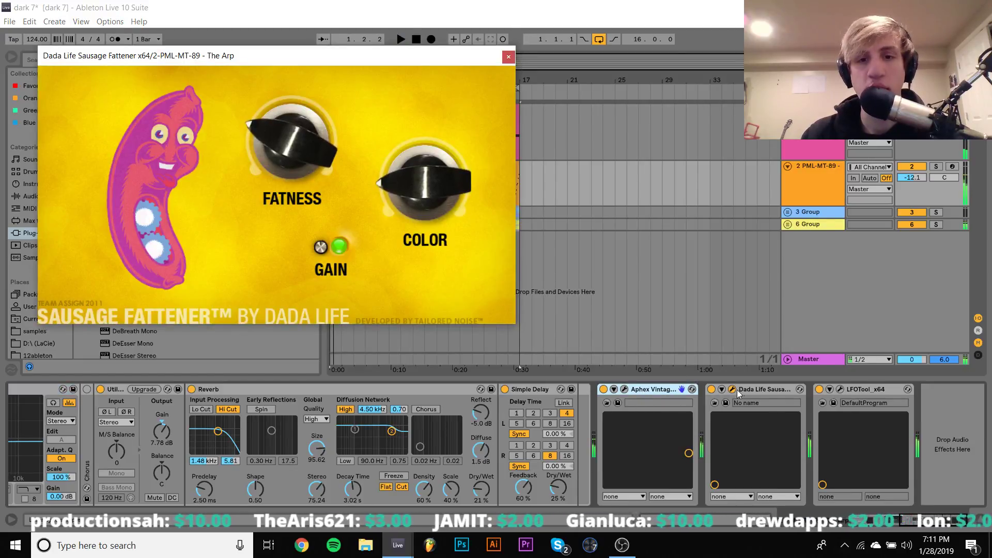
{"action": "left_click", "coordinate": [741, 392]}
{"action": "left_click_drag", "start_coordinate": [741, 392], "coordinate": [192, 426]}
{"action": "key", "text": "space"}
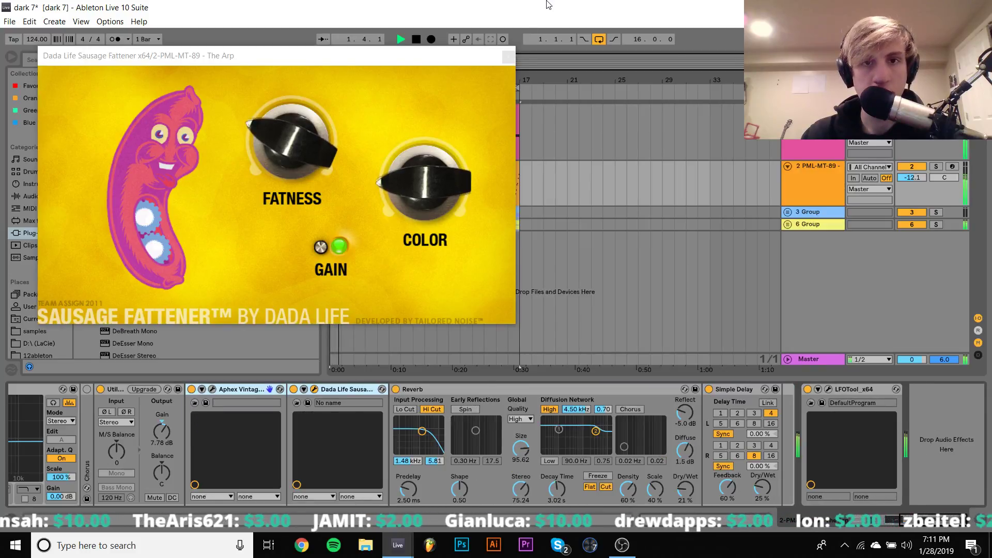
{"action": "left_click", "coordinate": [507, 59]}
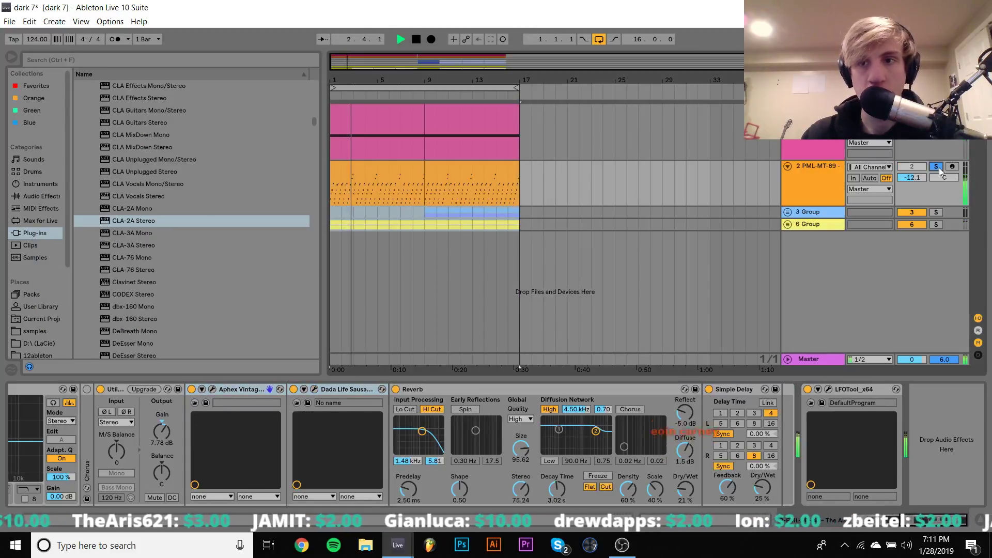
Step: Solo the arp track and bypass its Reverb
{"action": "left_click", "coordinate": [396, 389]}
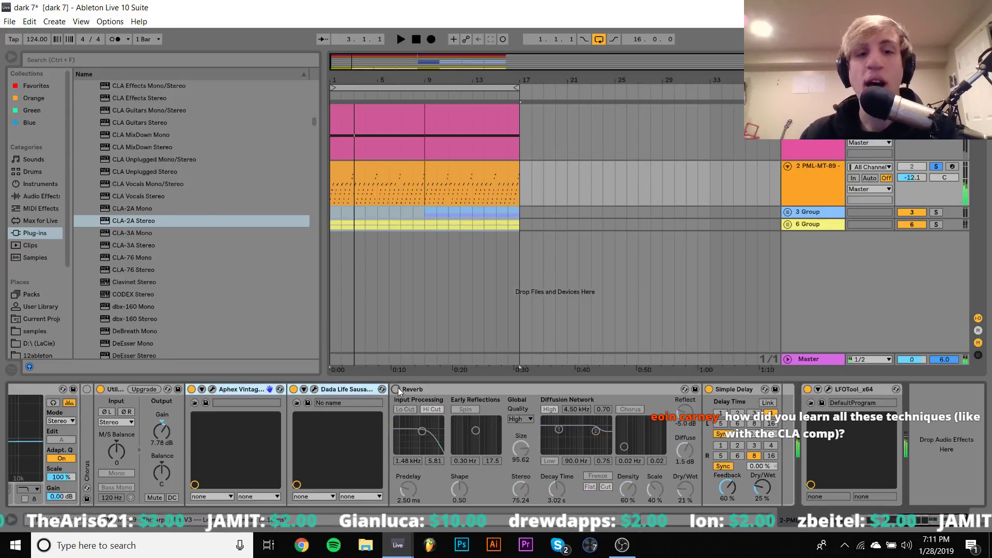
Step: Bypass the arp track's Simple Delay, select the first arp clip and play it back
{"action": "left_click", "coordinate": [709, 390]}
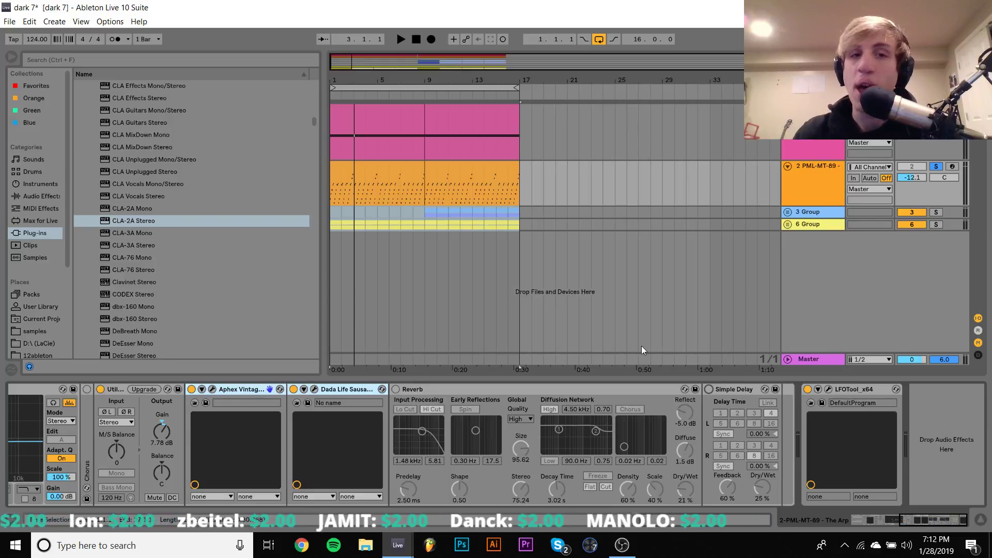
{"action": "left_click", "coordinate": [343, 174]}
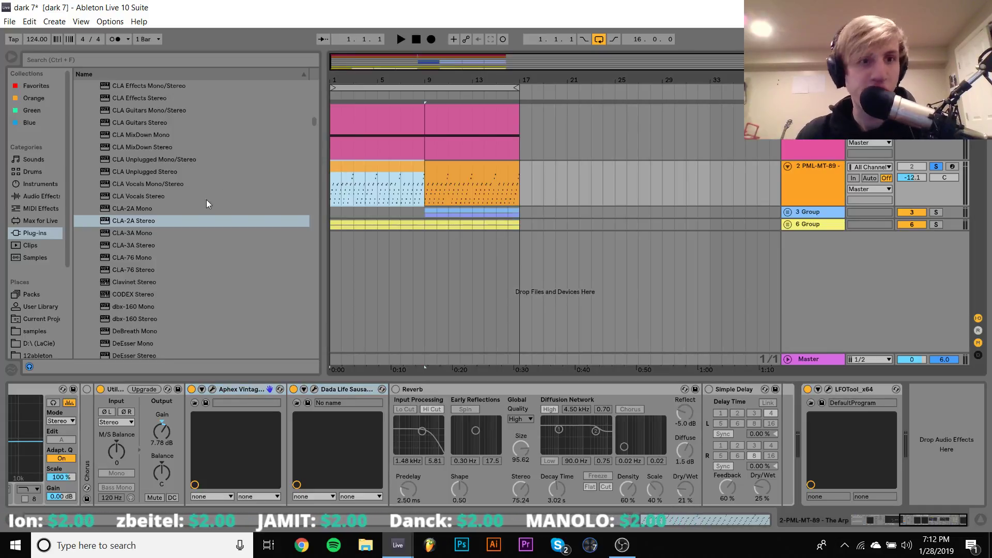
{"action": "key", "text": "space"}
Step: Check the effects page of the arp's Mini V3 synth and close the synth window
{"action": "scroll", "coordinate": [202, 206], "scroll_direction": "down", "scroll_amount": 20}
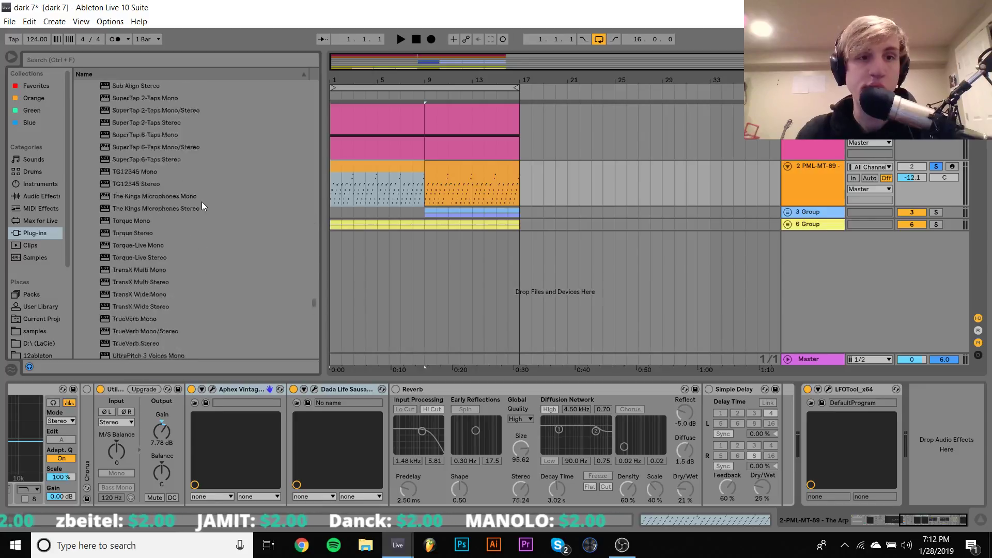
{"action": "scroll", "coordinate": [336, 415], "scroll_direction": "up", "scroll_amount": 5}
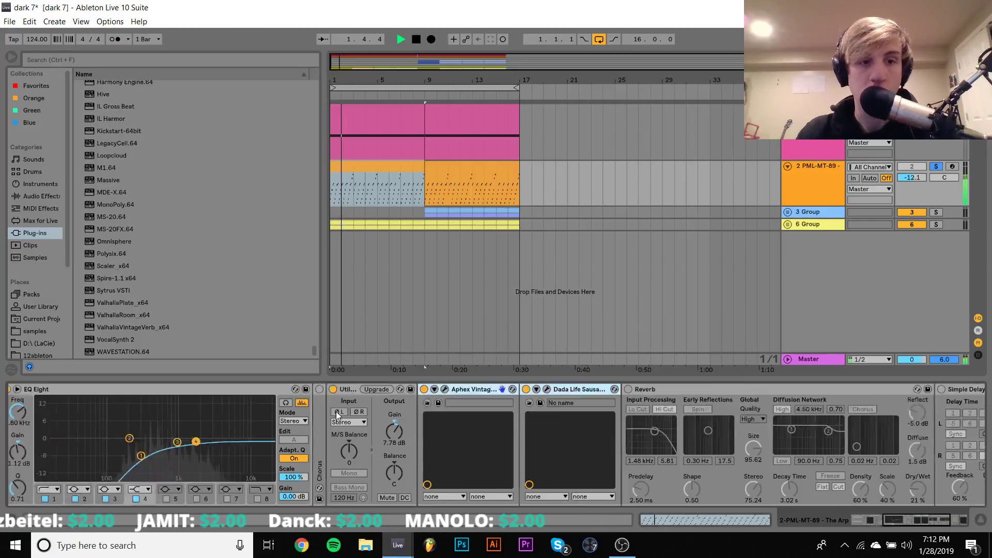
{"action": "scroll", "coordinate": [336, 412], "scroll_direction": "up", "scroll_amount": 2}
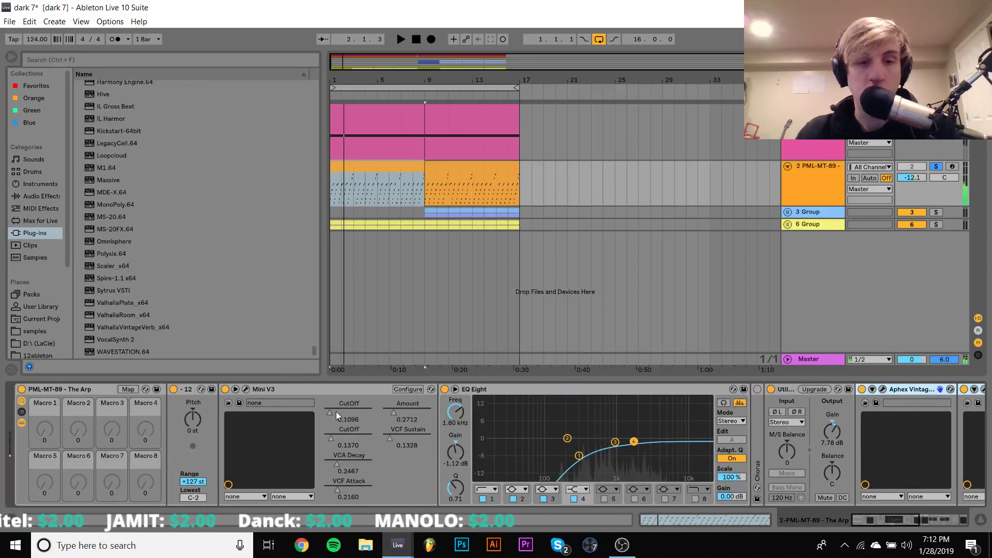
{"action": "left_click", "coordinate": [250, 391]}
{"action": "left_click", "coordinate": [574, 67]}
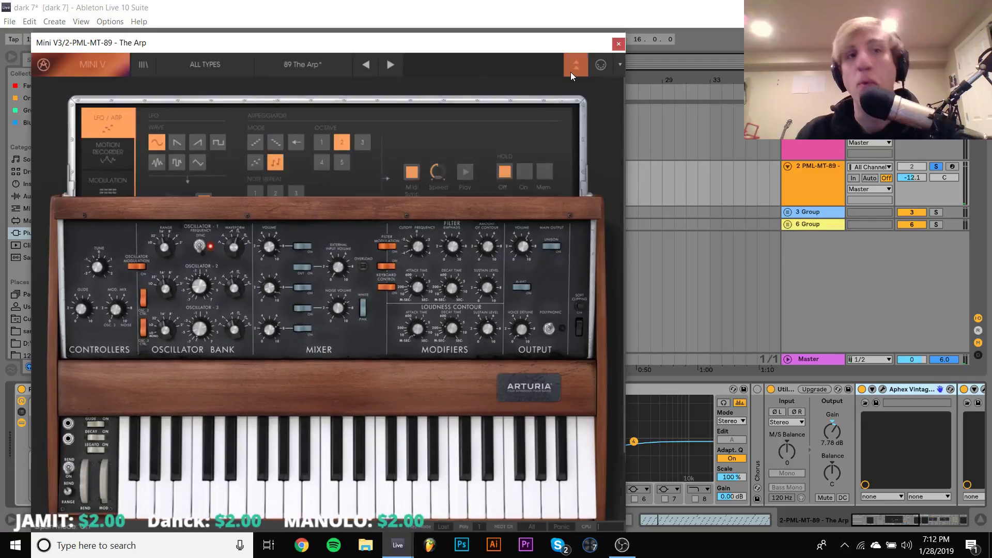
{"action": "left_click", "coordinate": [91, 209]}
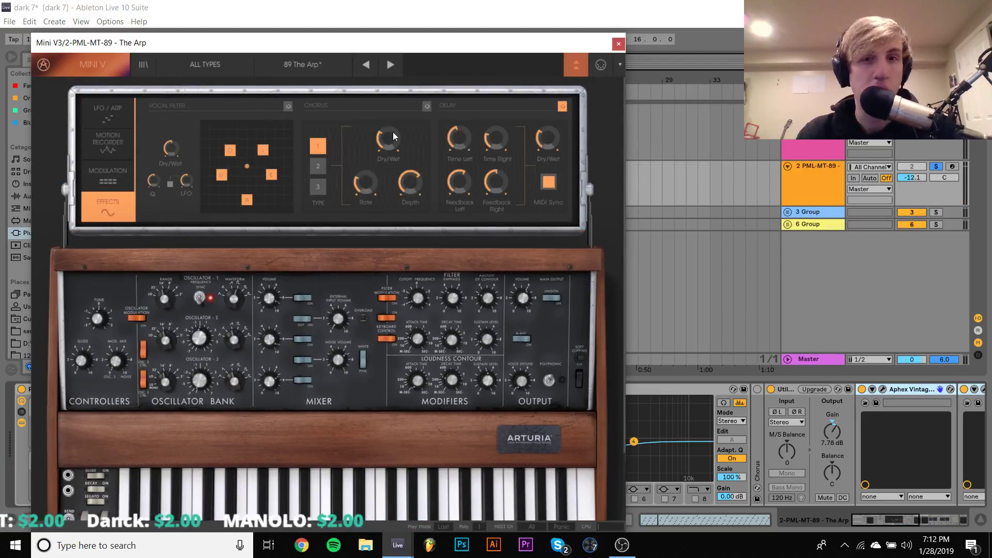
{"action": "left_click", "coordinate": [619, 44]}
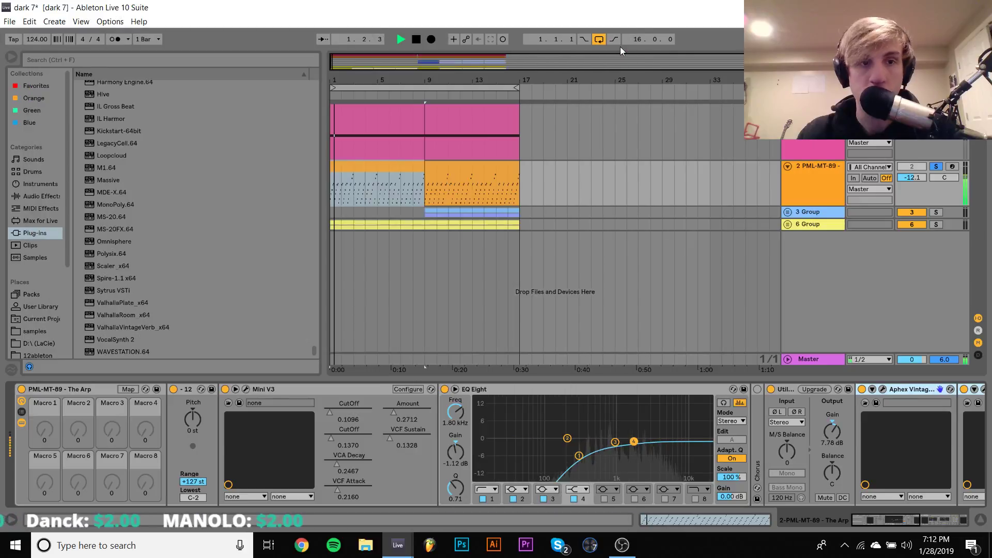
Step: Add Guitar Rig 5 to the arp track and place it between the Simple Delay and LFOTool
{"action": "scroll", "coordinate": [104, 224], "scroll_direction": "up", "scroll_amount": 5}
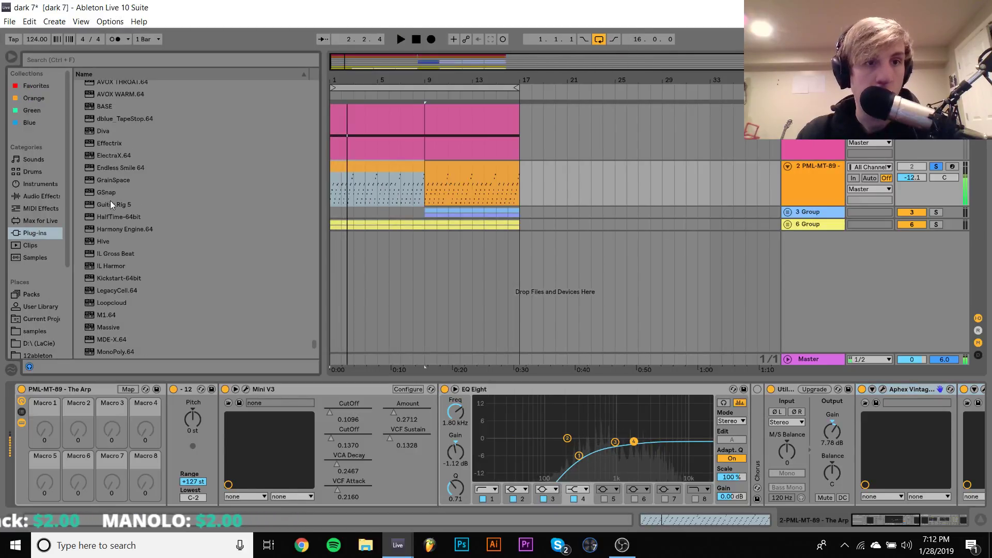
{"action": "double_click", "coordinate": [111, 203]}
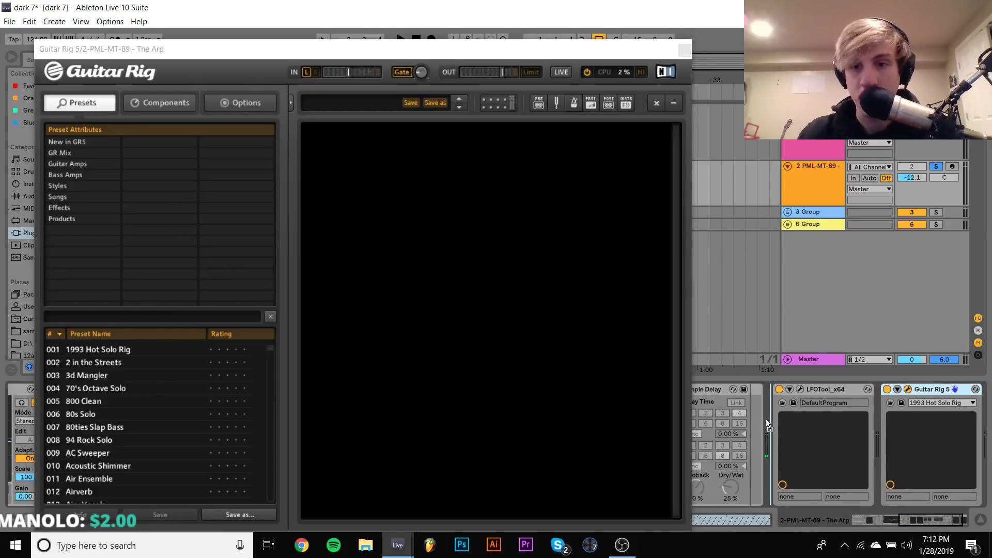
{"action": "left_click_drag", "start_coordinate": [766, 419], "coordinate": [766, 419]}
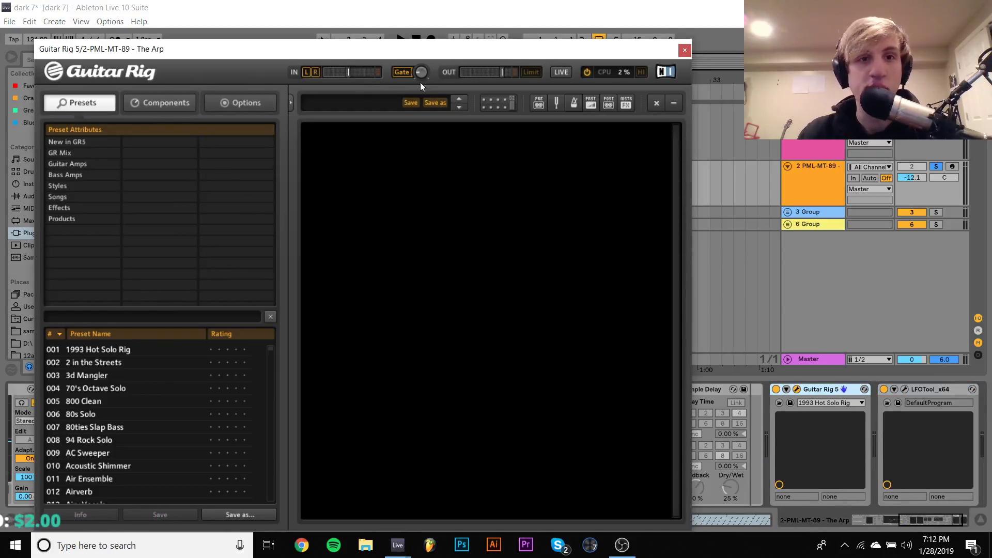
Step: Switch off Guitar Rig's input Gate, add the Tape Echo component to the rack and audition it on the arp
{"action": "left_click", "coordinate": [400, 72]}
{"action": "left_click", "coordinate": [133, 102]}
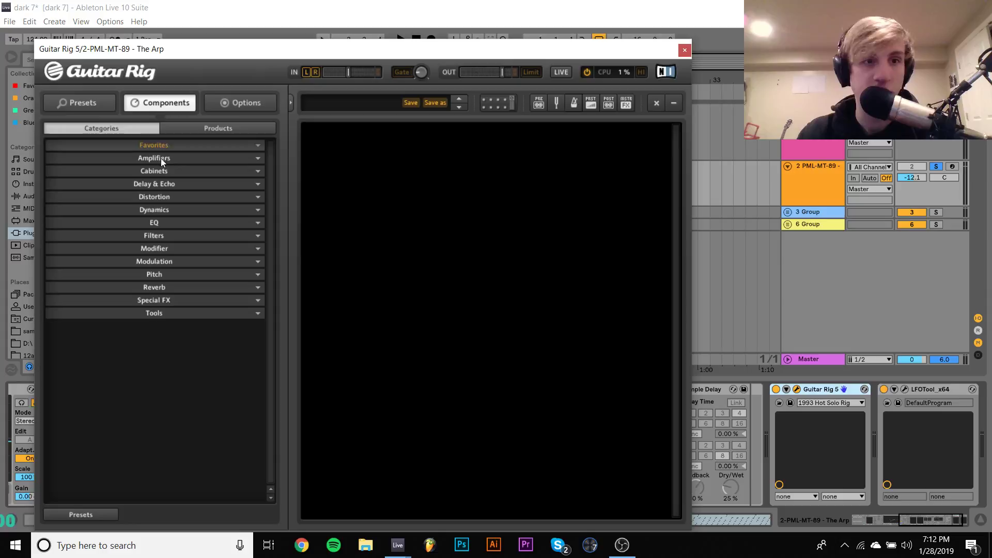
{"action": "left_click", "coordinate": [147, 183]}
{"action": "left_click_drag", "start_coordinate": [202, 241], "coordinate": [411, 251]}
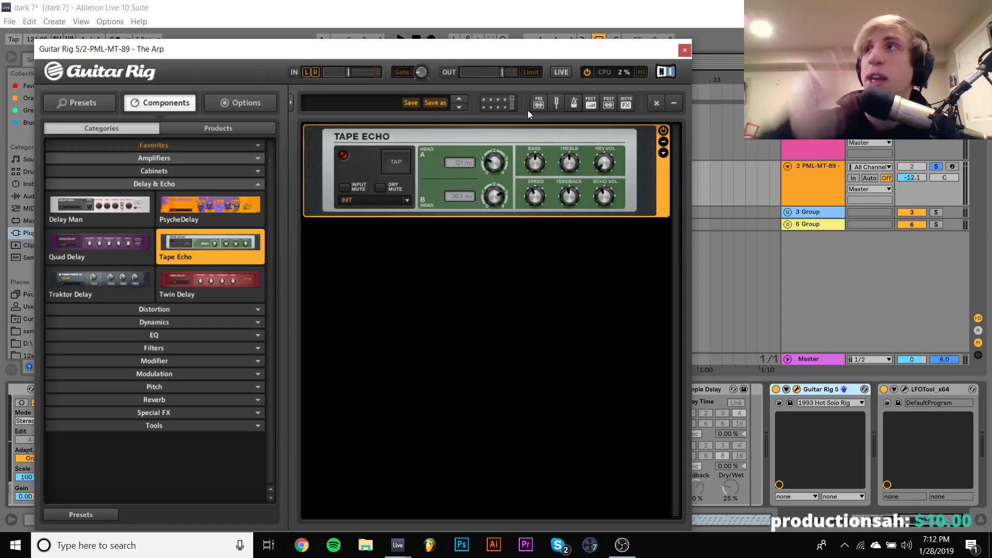
{"action": "key", "text": "space"}
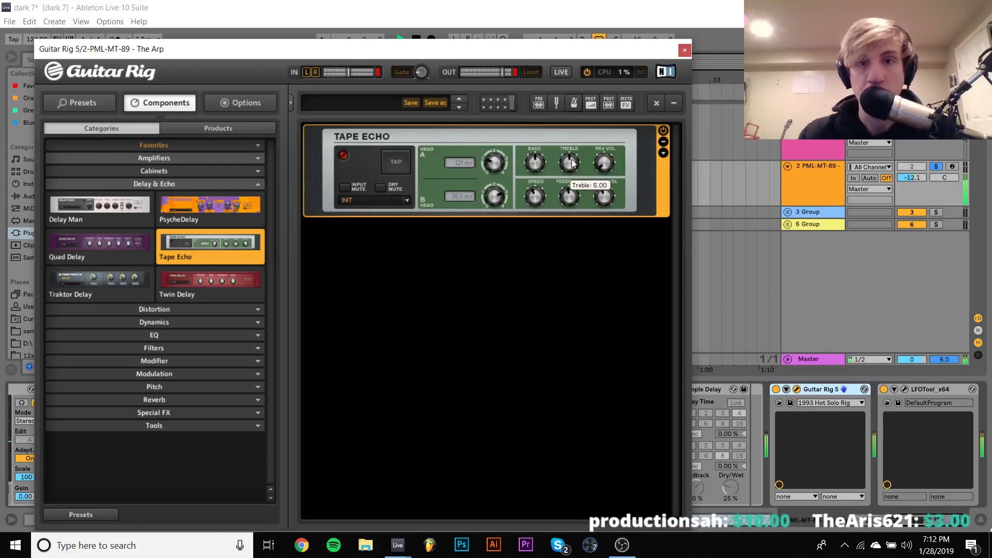
{"action": "left_click", "coordinate": [684, 50]}
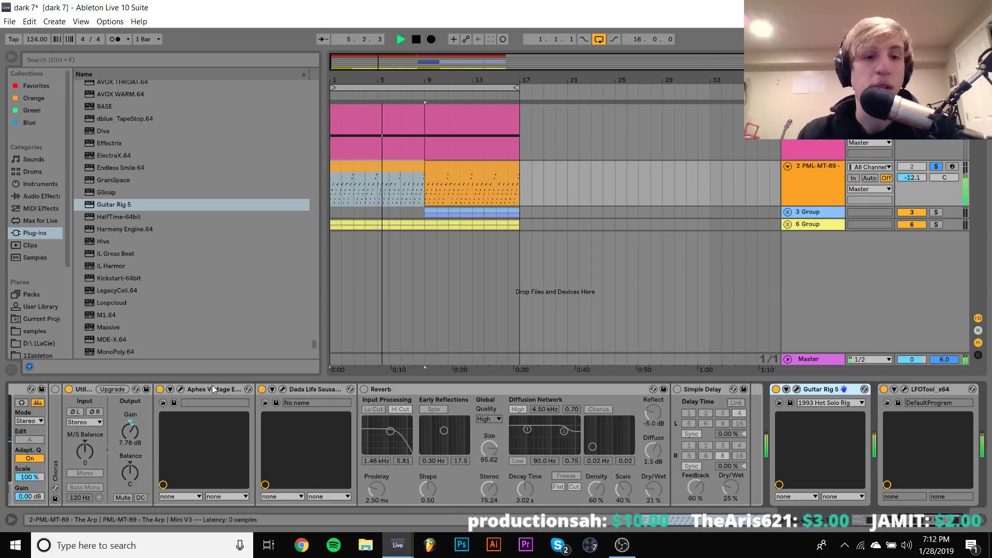
{"action": "left_click", "coordinate": [797, 389]}
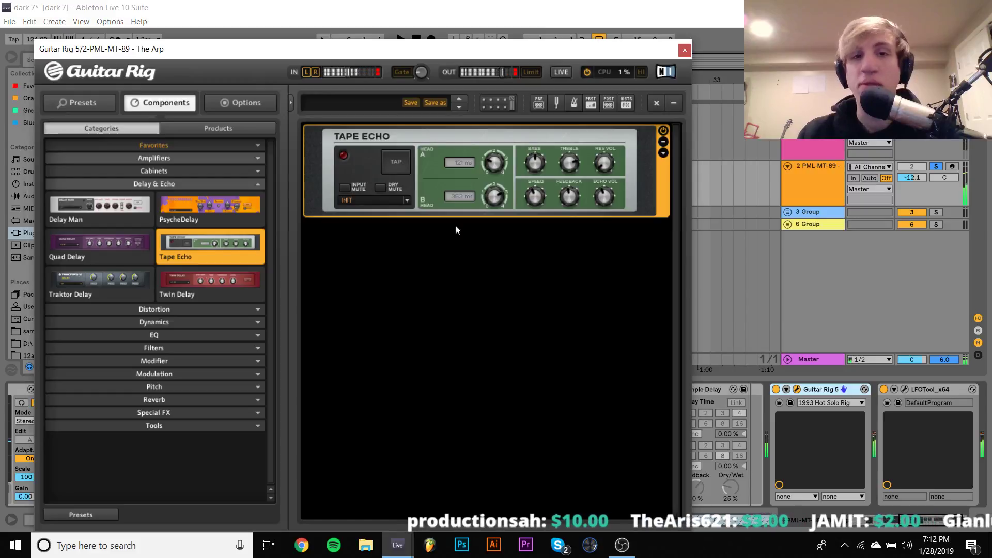
Step: Add PsycheDelay to the Guitar Rig rack above the Tape Echo and audition it with the Tape Echo bypassed
{"action": "left_click_drag", "start_coordinate": [176, 207], "coordinate": [439, 258]}
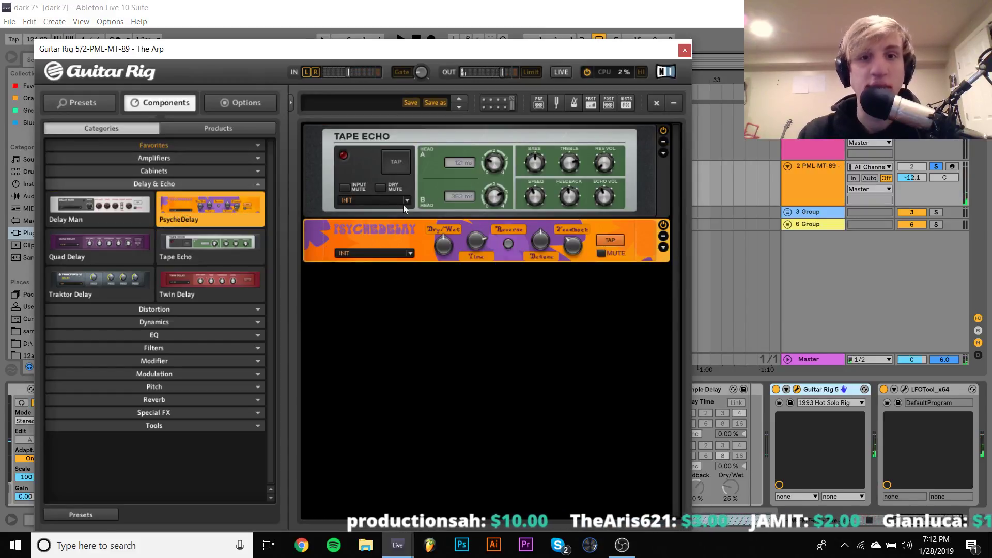
{"action": "left_click_drag", "start_coordinate": [373, 234], "coordinate": [381, 141]}
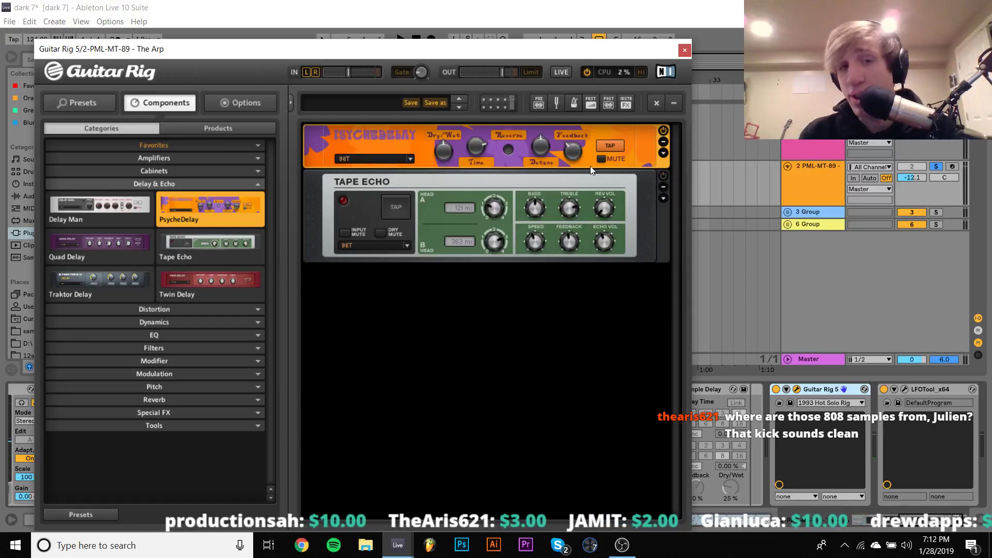
{"action": "key", "text": "space"}
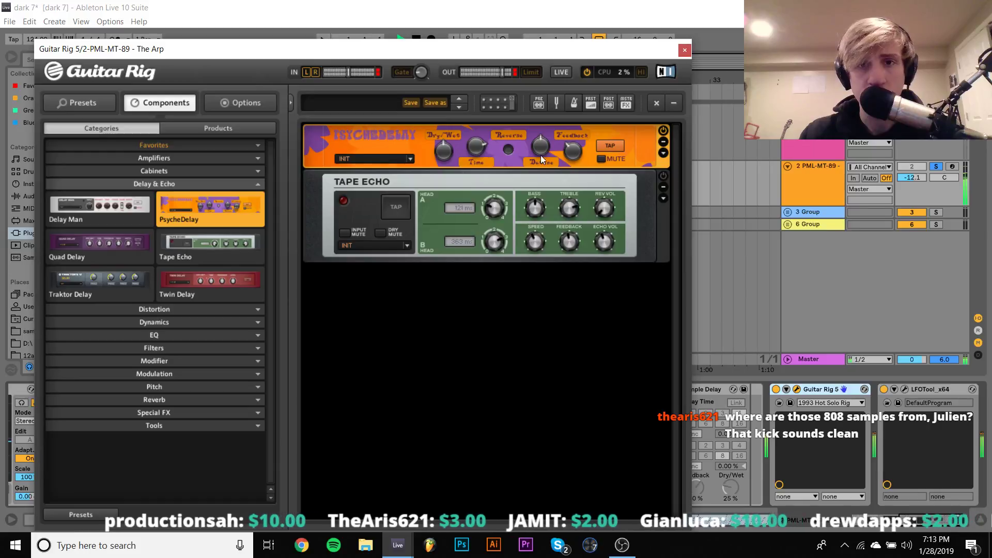
Step: Switch the Tape Echo back on, listen to both delays together and close Guitar Rig
{"action": "mouse_move", "coordinate": [447, 154]}
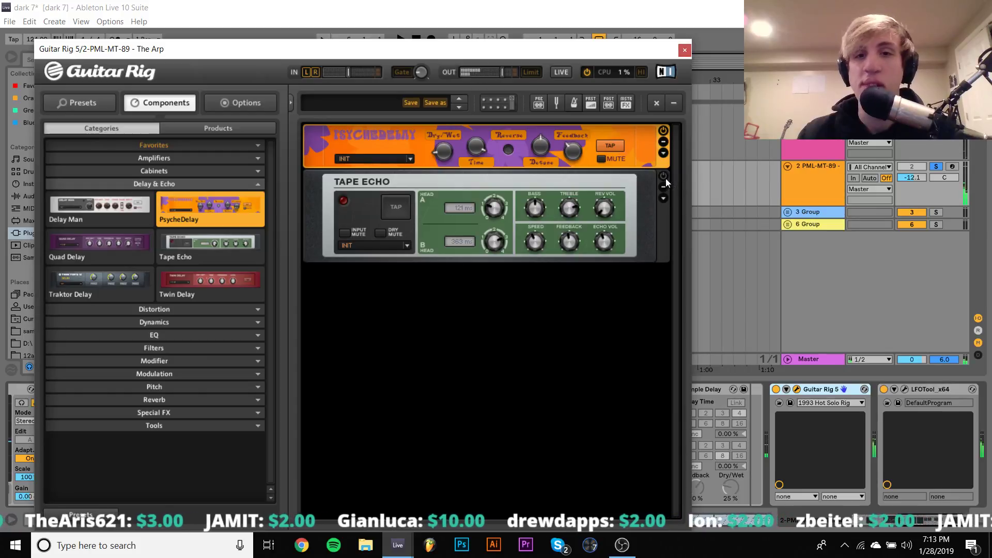
{"action": "key", "text": "space"}
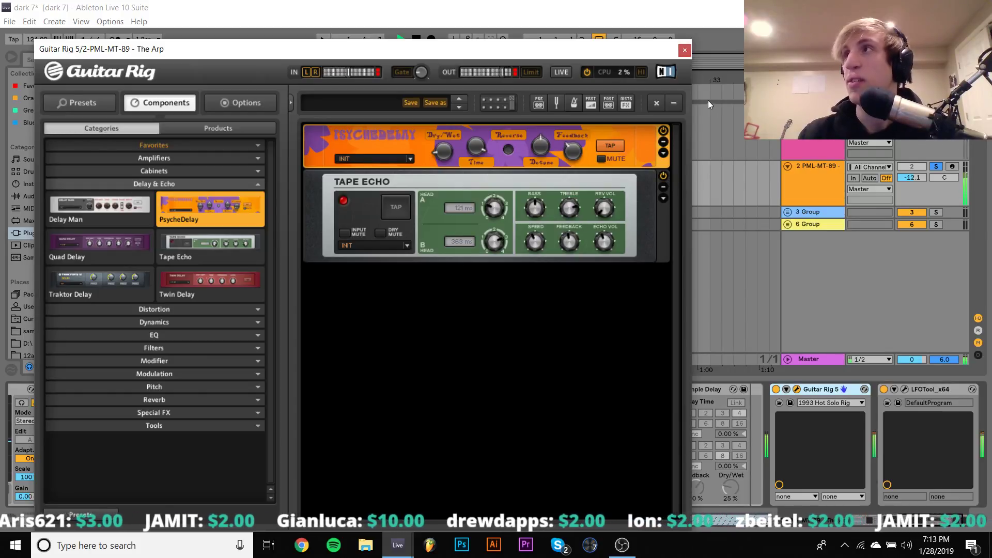
{"action": "left_click", "coordinate": [685, 50]}
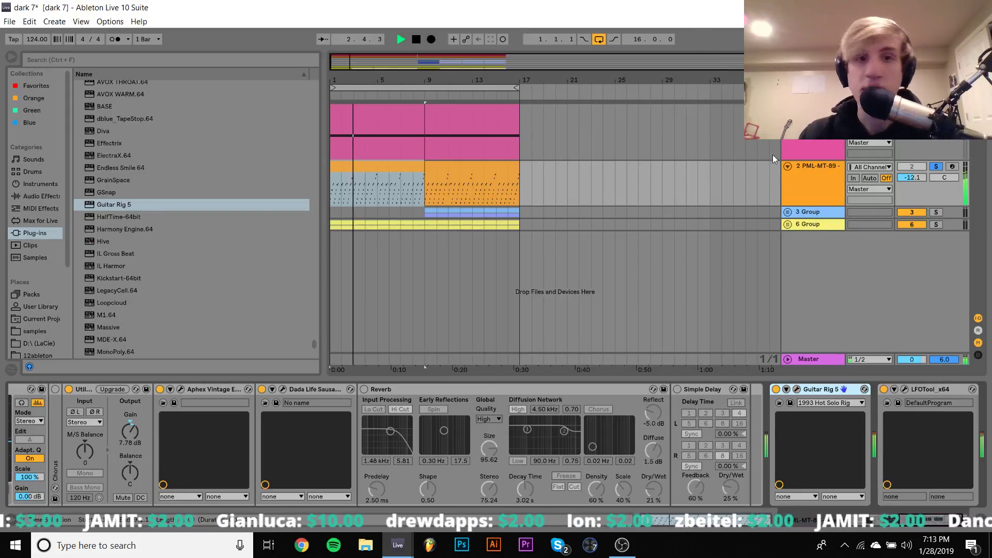
{"action": "key", "text": "space"}
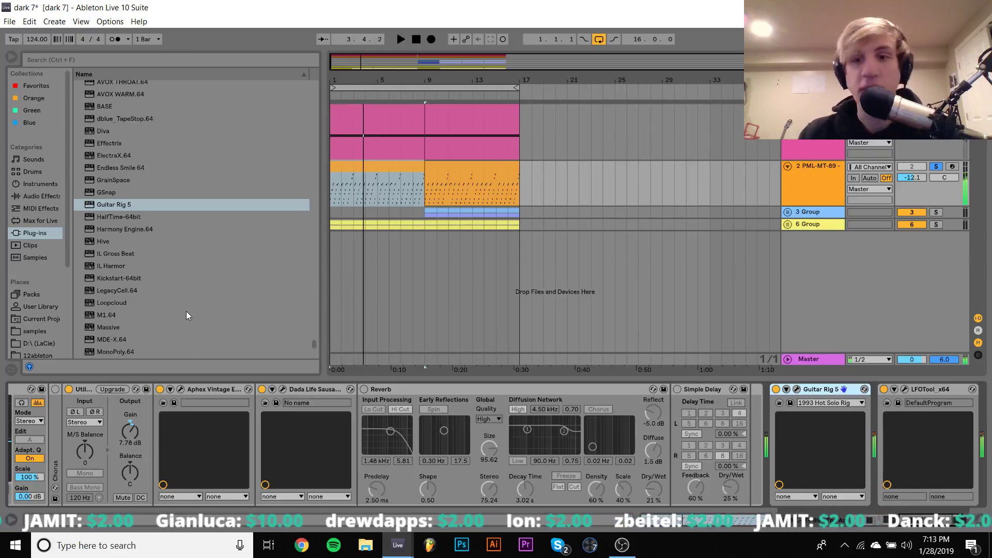
Step: Add the ValhallaPlate reverb to the arp track directly after Guitar Rig 5
{"action": "scroll", "coordinate": [187, 316], "scroll_direction": "down", "scroll_amount": 4}
{"action": "left_click_drag", "start_coordinate": [116, 314], "coordinate": [332, 291]}
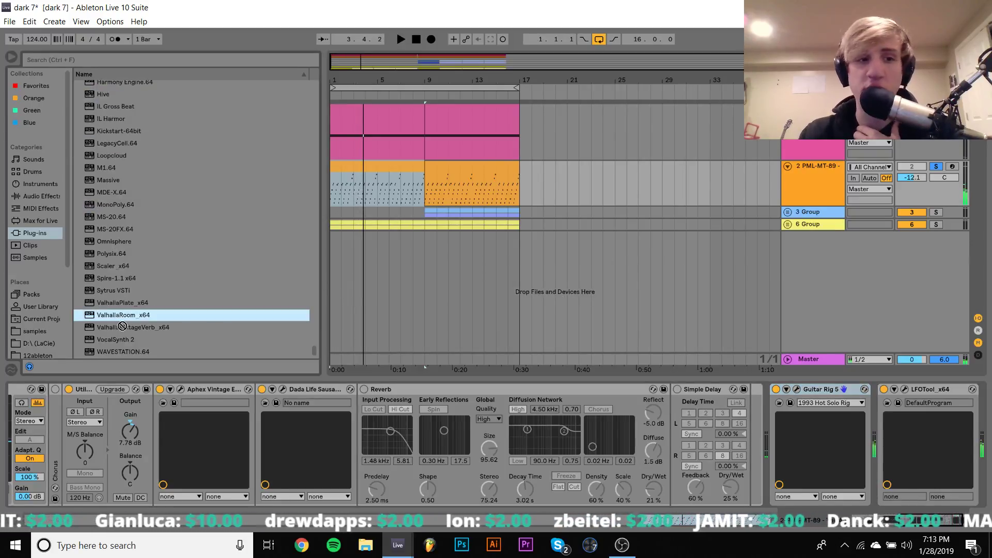
{"action": "left_click", "coordinate": [115, 303]}
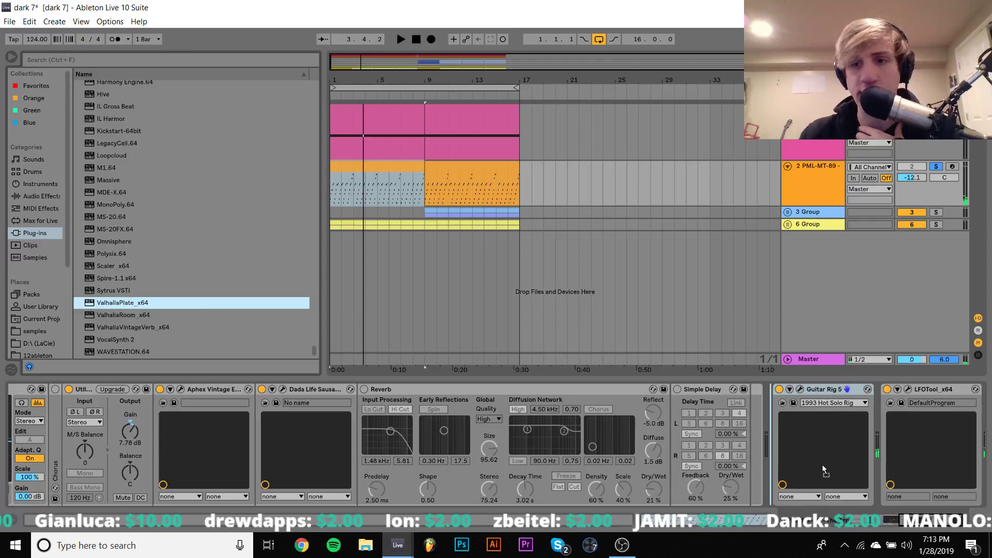
{"action": "key", "text": "Return"}
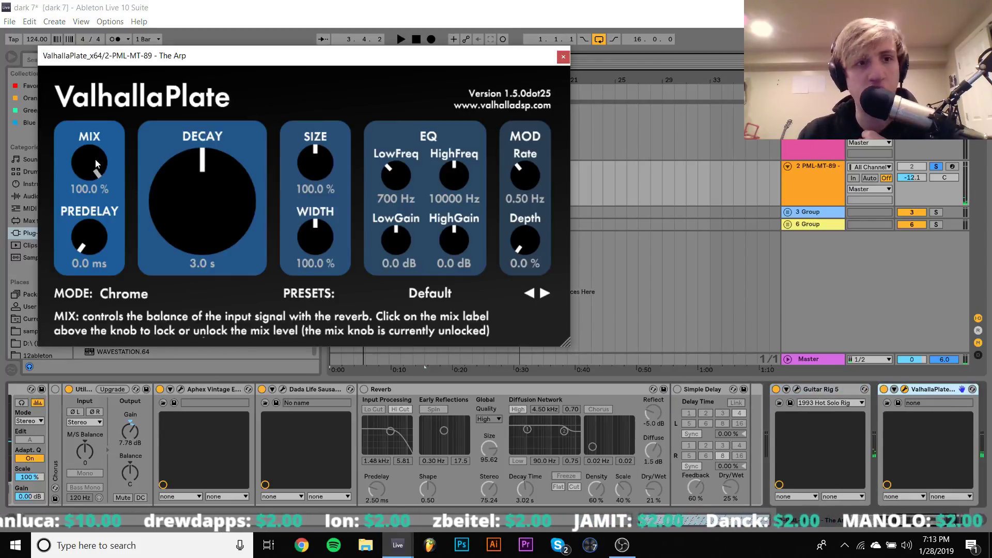
Step: Set ValhallaPlate's Decay to 2.1 s and its Mix to 27.2 % while listening to the arp
{"action": "left_click_drag", "start_coordinate": [95, 159], "coordinate": [80, 252]}
{"action": "key", "text": "space"}
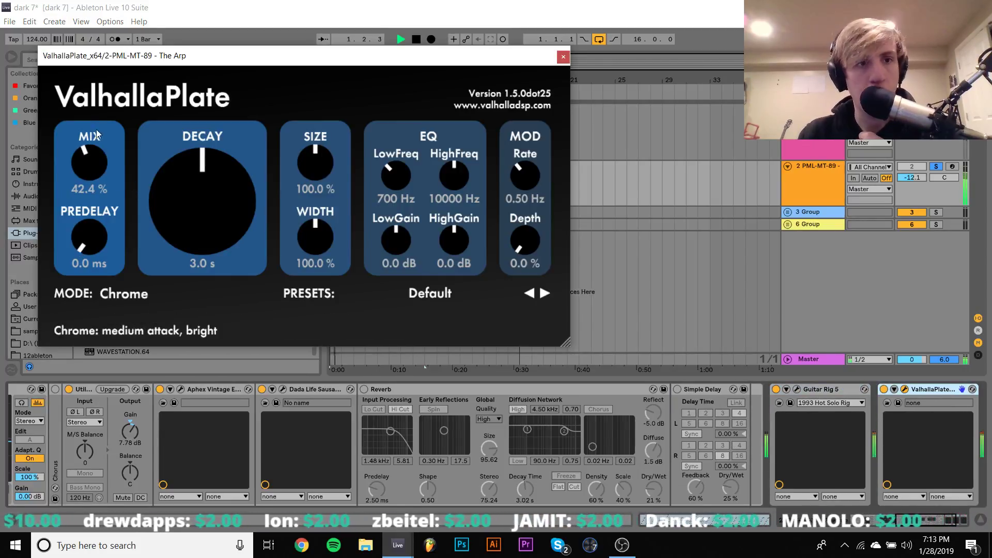
{"action": "left_click_drag", "start_coordinate": [88, 167], "coordinate": [91, 188]}
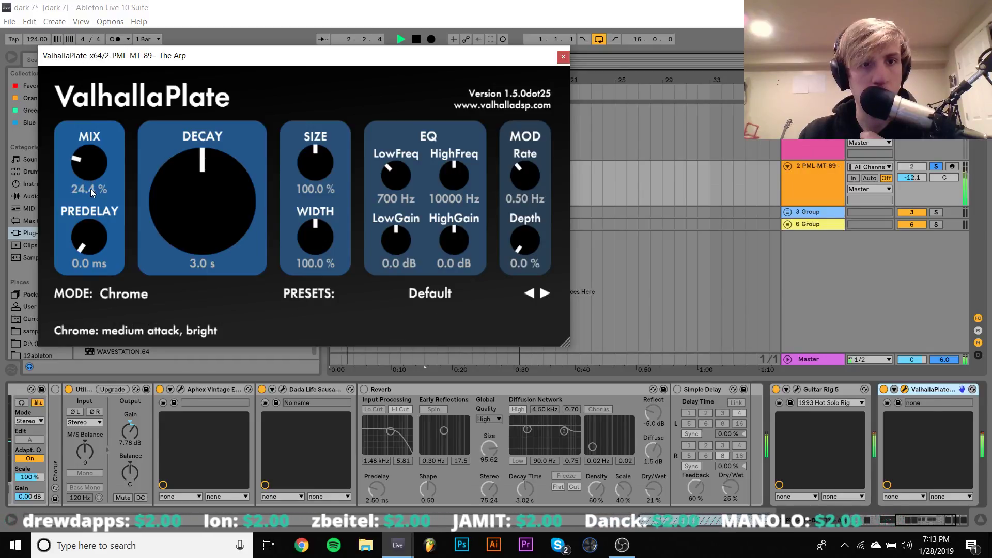
{"action": "left_click_drag", "start_coordinate": [176, 209], "coordinate": [178, 237]}
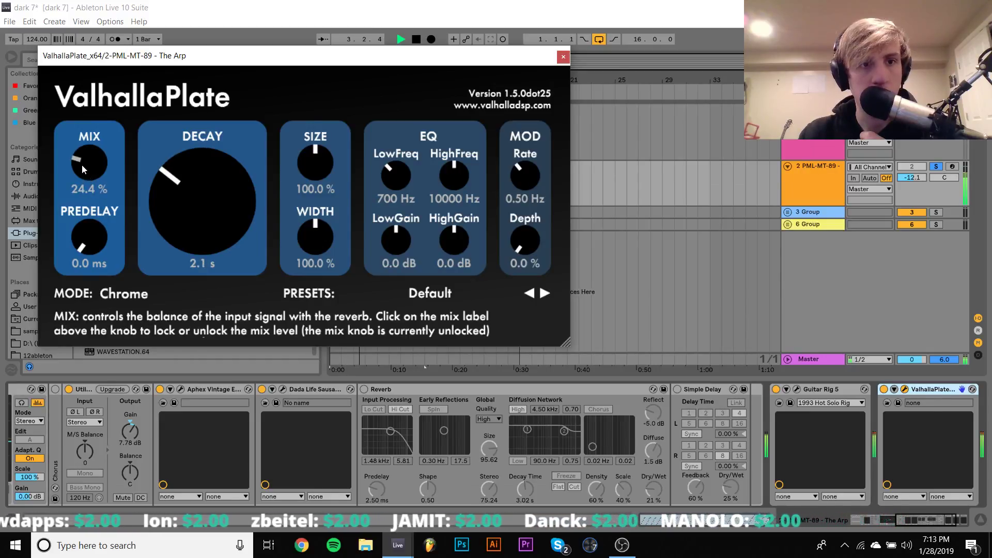
{"action": "left_click_drag", "start_coordinate": [83, 178], "coordinate": [84, 175]}
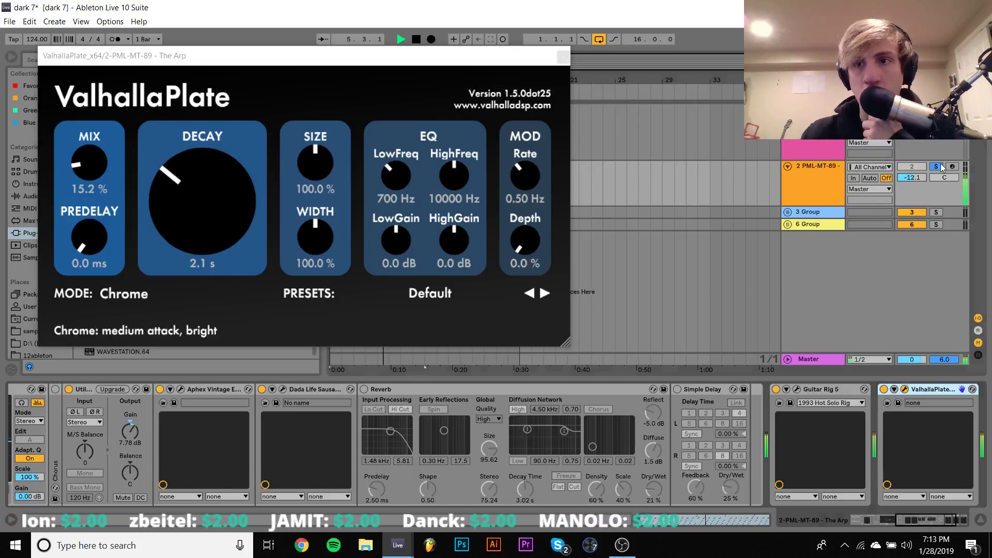
{"action": "left_click_drag", "start_coordinate": [97, 156], "coordinate": [95, 144]}
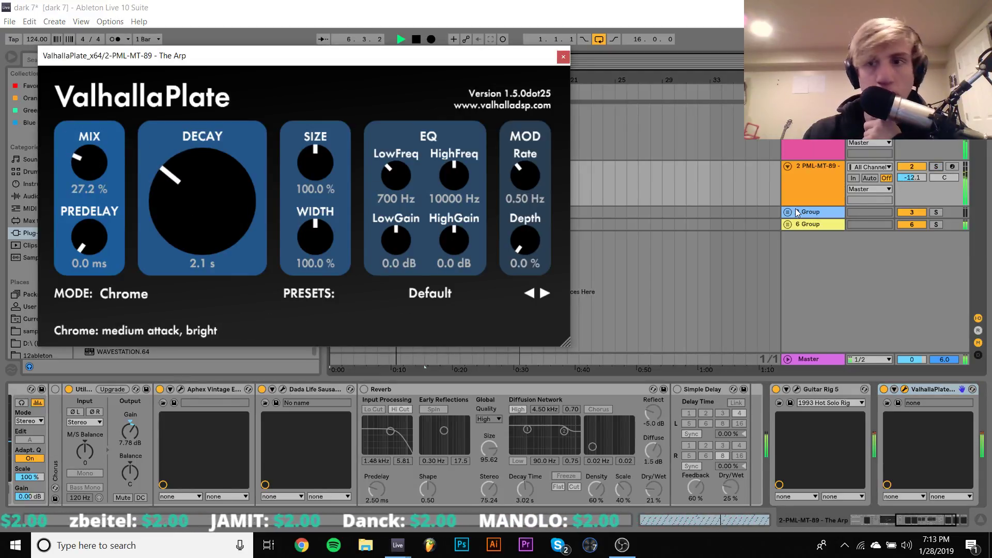
Step: Unsolo the arp track, set its volume to -14.6 dB and close the ValhallaPlate window
{"action": "left_click", "coordinate": [937, 180]}
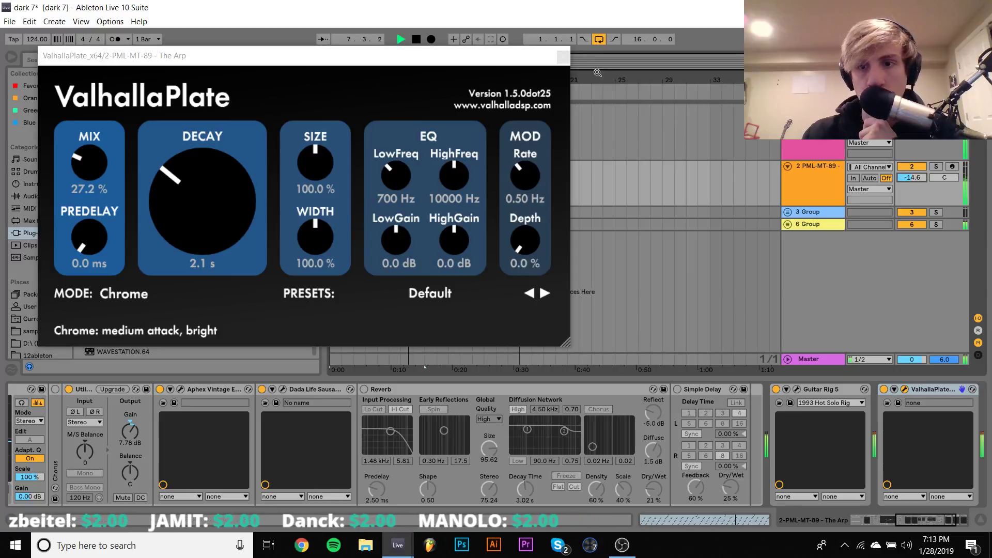
{"action": "left_click", "coordinate": [564, 57]}
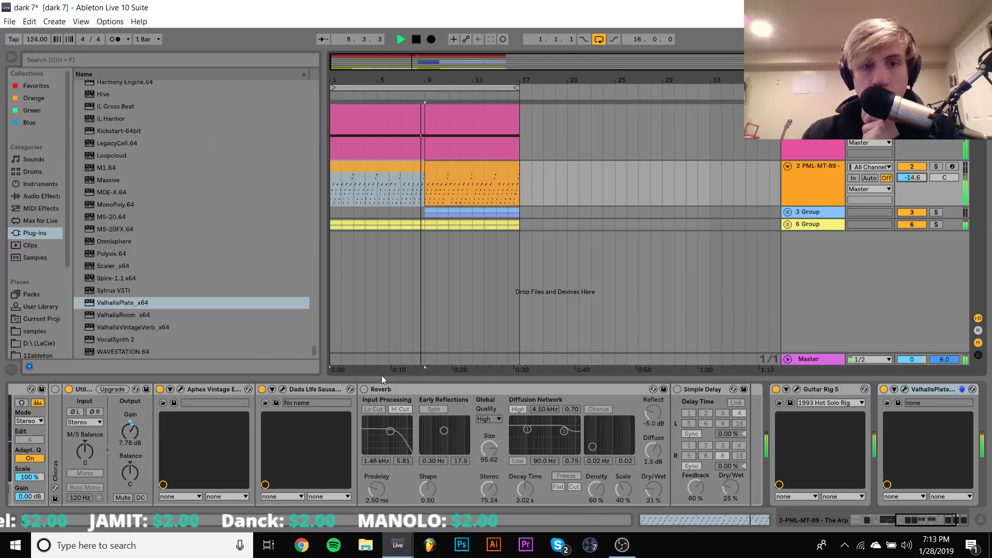
Step: Swap the arp's active reverb from ValhallaPlate back to the original Reverb and move Guitar Rig 5 directly before that Reverb
{"action": "left_click", "coordinate": [365, 389]}
{"action": "left_click", "coordinate": [883, 390]}
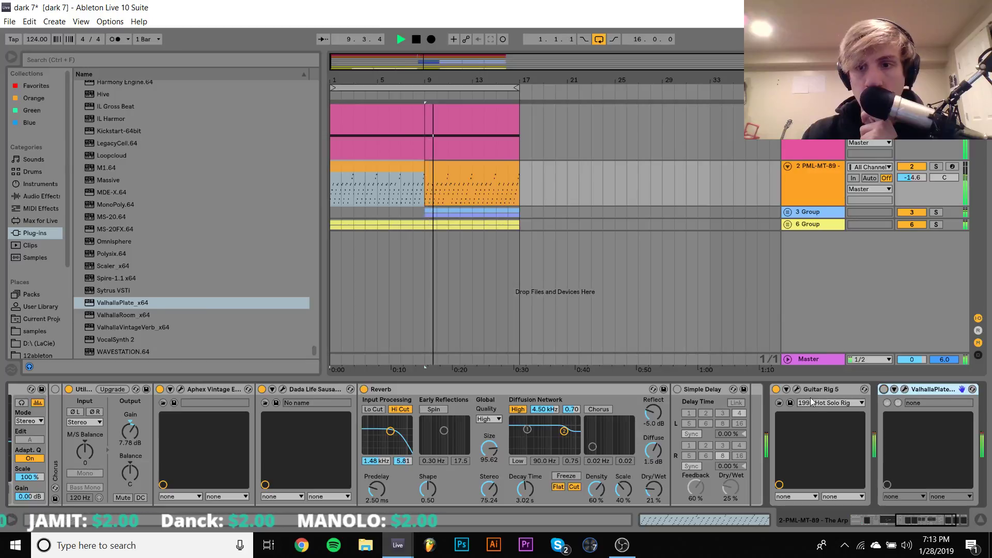
{"action": "left_click", "coordinate": [814, 393]}
{"action": "left_click_drag", "start_coordinate": [847, 389], "coordinate": [432, 389]}
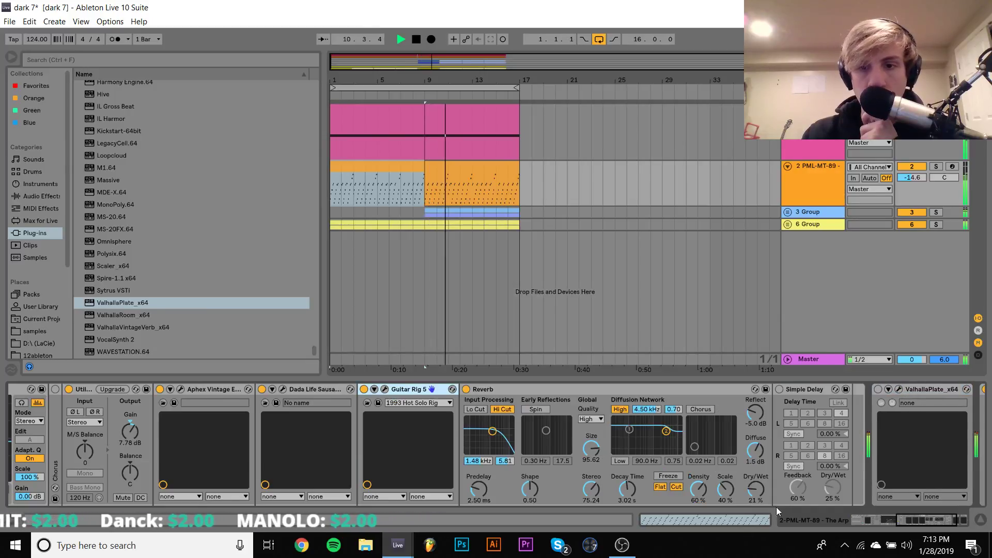
Step: Raise the arp Reverb's Dry/Wet to 33 % and solo the arp track
{"action": "left_click_drag", "start_coordinate": [756, 489], "coordinate": [756, 472]}
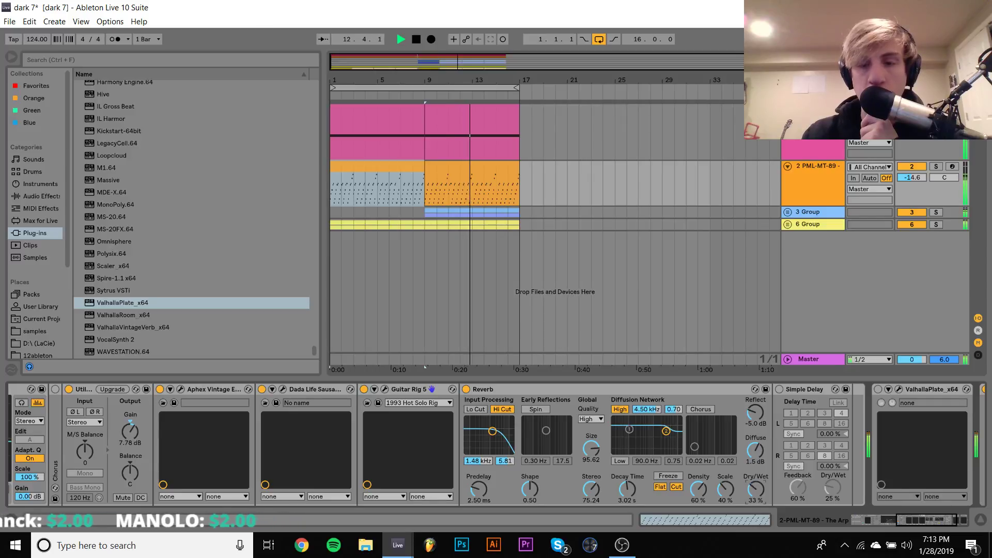
{"action": "left_click", "coordinate": [937, 167]}
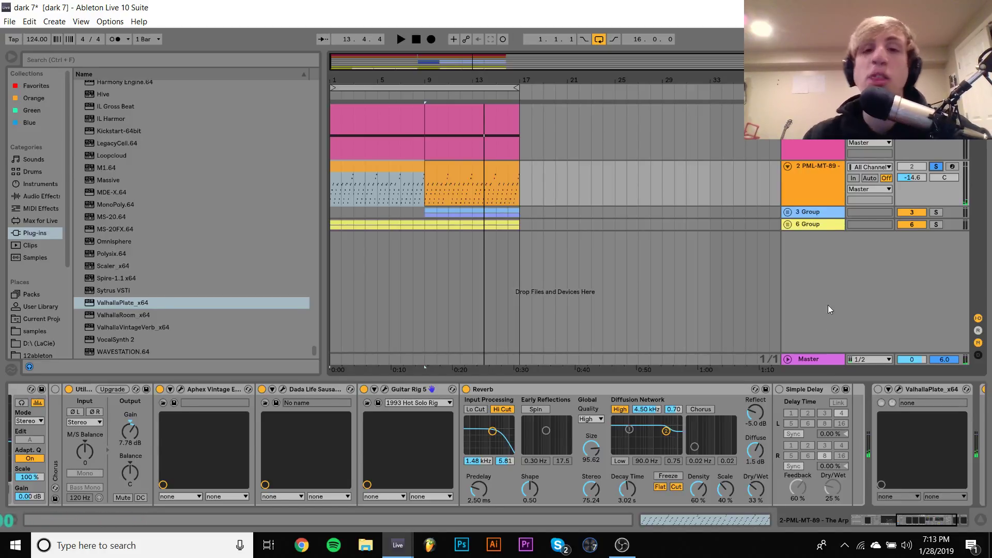
Step: Unfold the 6 Group, show the kick's sample in Simpler and locate that sample file in the browser
{"action": "left_click", "coordinate": [830, 213]}
{"action": "left_click", "coordinate": [830, 224]}
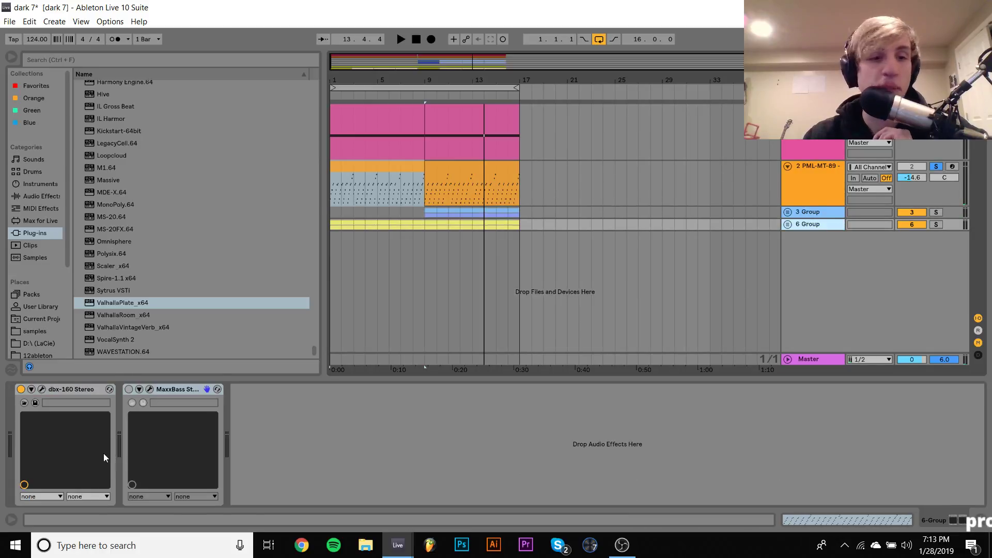
{"action": "left_click", "coordinate": [787, 224]}
{"action": "scroll", "coordinate": [787, 225], "scroll_direction": "down", "scroll_amount": 2}
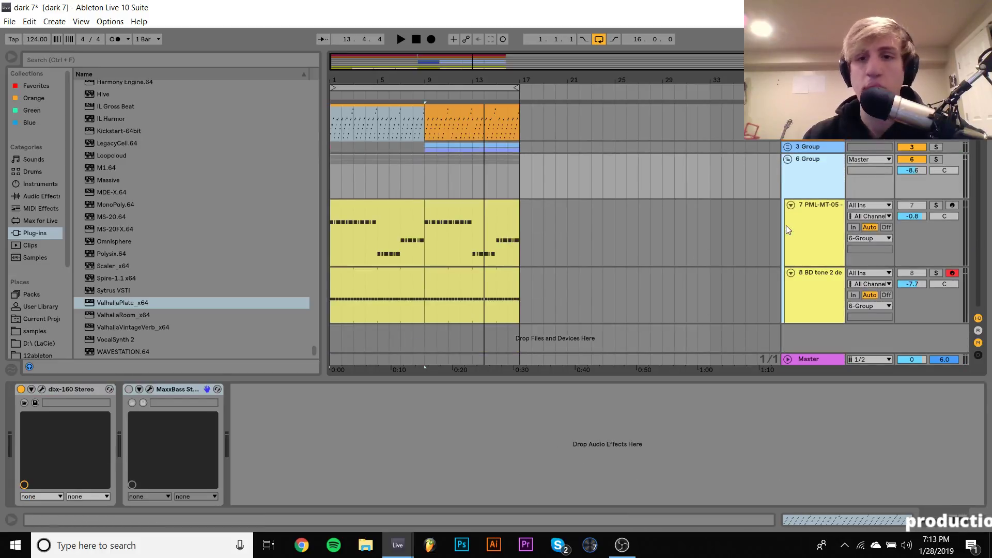
{"action": "left_click", "coordinate": [815, 290]}
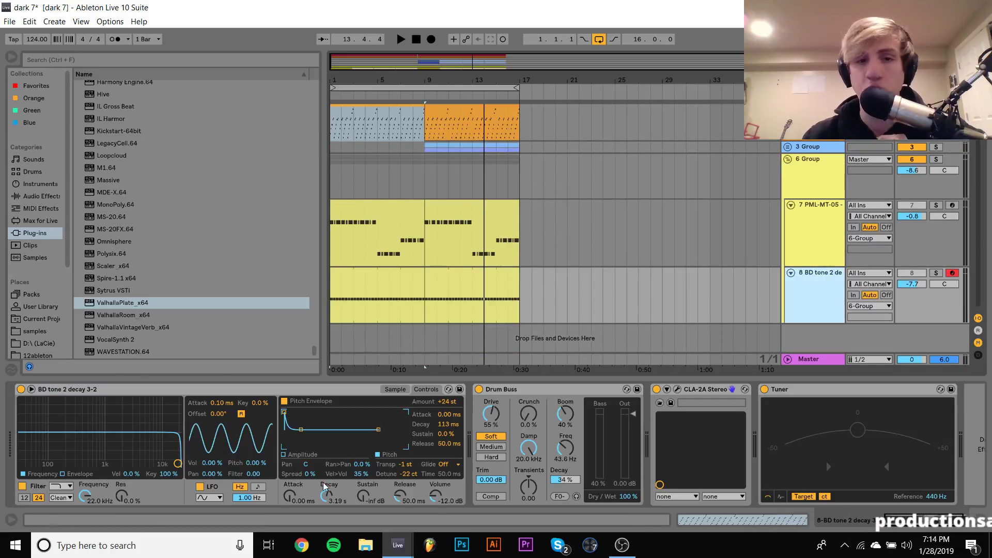
{"action": "left_click", "coordinate": [394, 389]}
{"action": "right_click", "coordinate": [265, 430]}
{"action": "left_click", "coordinate": [292, 447]}
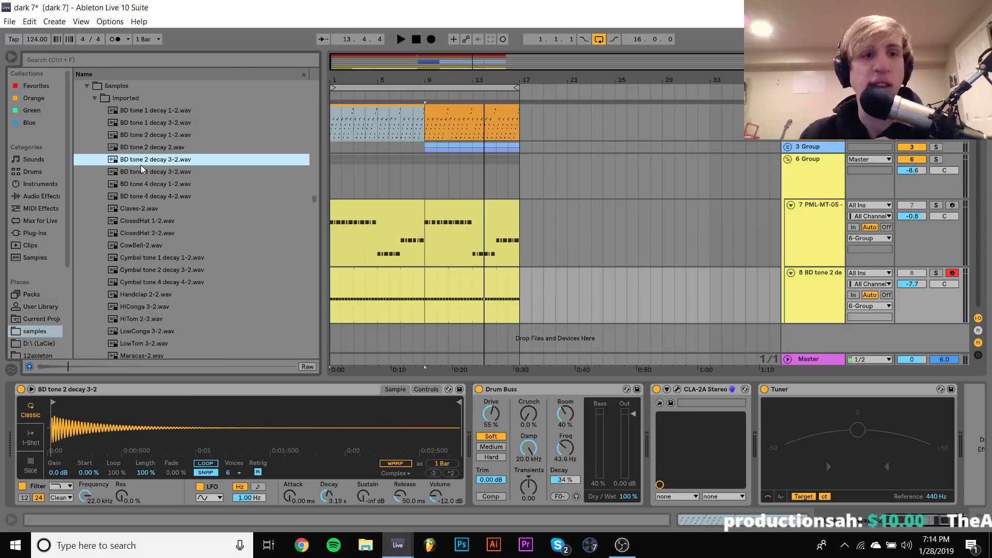
Step: Audition the hat, cymbal and percussion samples in the smackos 808 Imported folder
{"action": "scroll", "coordinate": [155, 160], "scroll_direction": "up", "scroll_amount": 2}
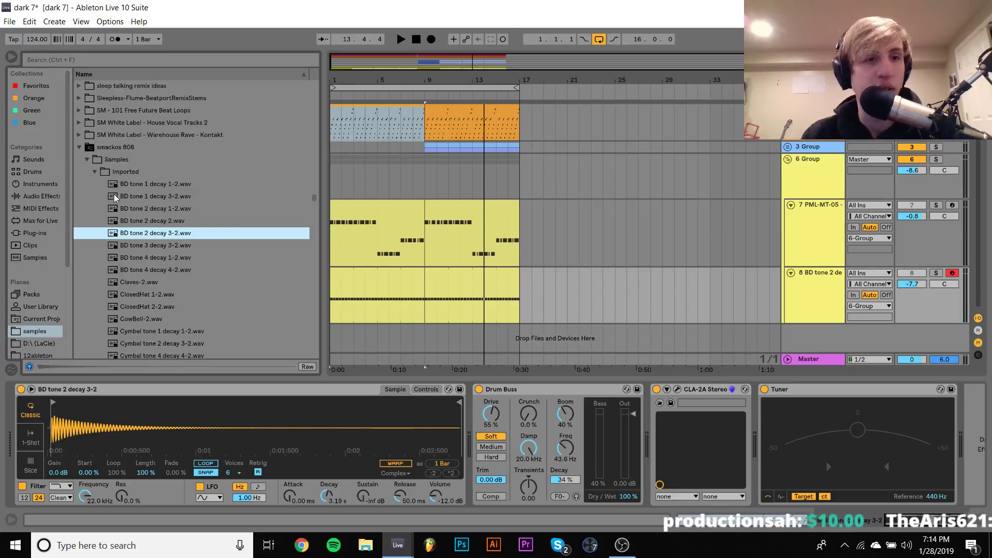
{"action": "left_click", "coordinate": [168, 296]}
{"action": "key", "text": "Down"}
{"action": "key", "text": "Down"}
{"action": "key", "text": "Down"}
{"action": "key", "text": "Down"}
{"action": "key", "text": "Down"}
{"action": "key", "text": "Down"}
{"action": "key", "text": "Down"}
{"action": "key", "text": "Down"}
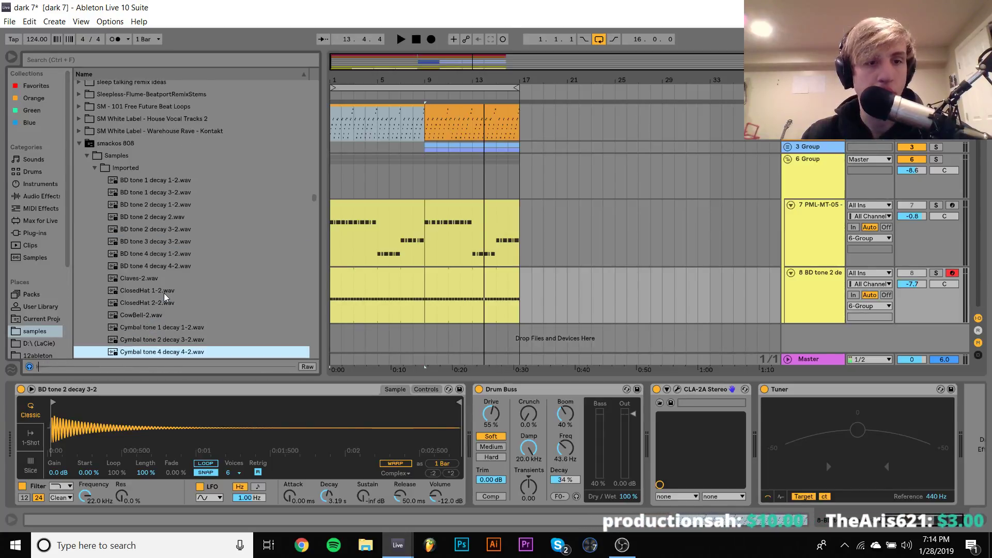
{"action": "key", "text": "Down"}
{"action": "key", "text": "Up"}
{"action": "key", "text": "Up"}
{"action": "key", "text": "Up"}
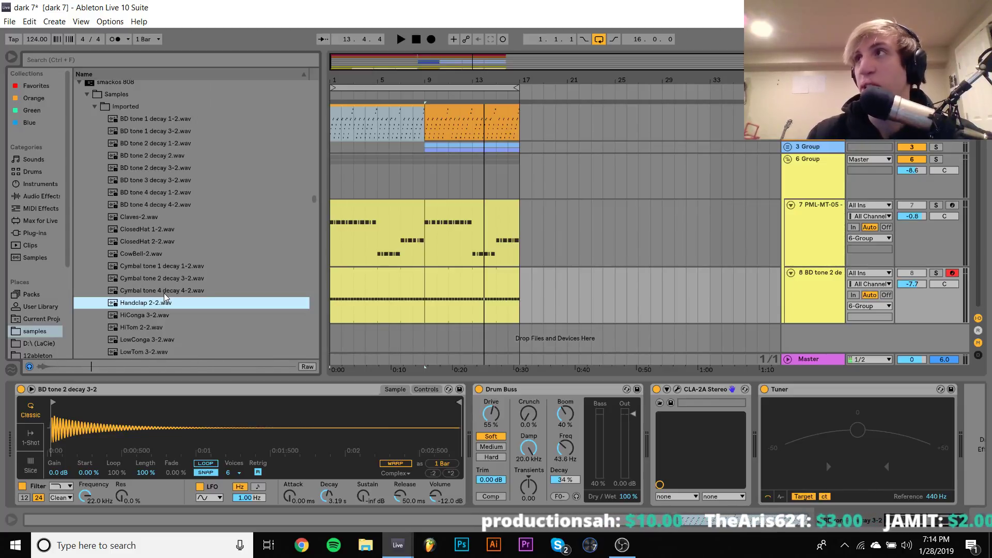
Step: Collapse the smackos 808 Imported folder and select the Smackos AMIGA 909 Project folder
{"action": "key", "text": "Left"}
{"action": "key", "text": "Left"}
{"action": "key", "text": "Left"}
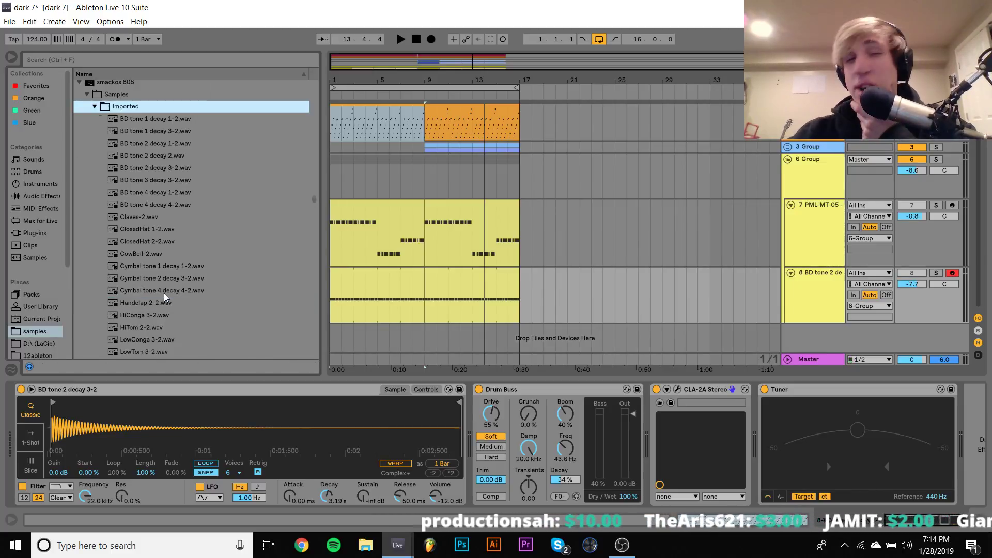
{"action": "key", "text": "Down"}
{"action": "key", "text": "Down"}
{"action": "key", "text": "Down"}
{"action": "key", "text": "Down"}
{"action": "key", "text": "Up"}
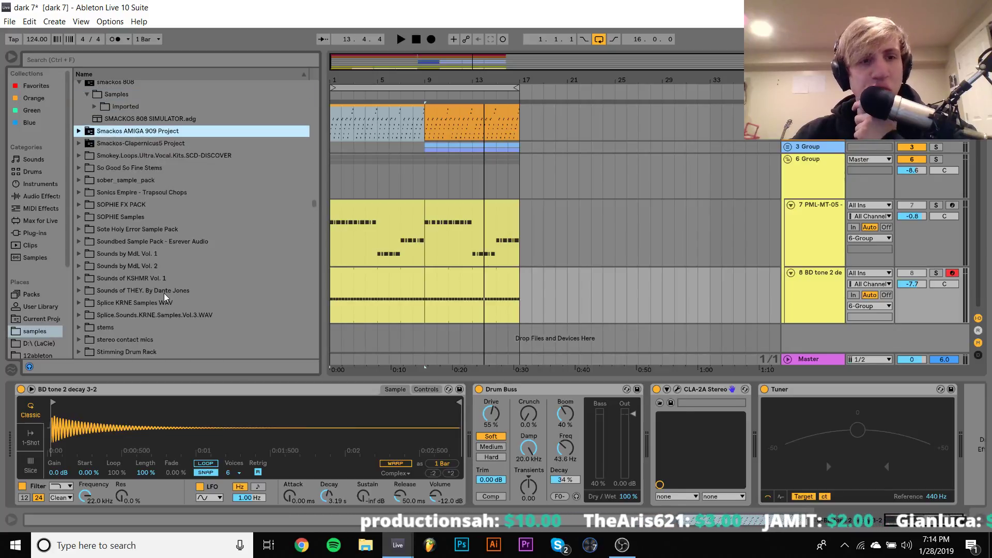
Step: Play the arrangement, unsolo the arp track and select the kick track
{"action": "key", "text": "space"}
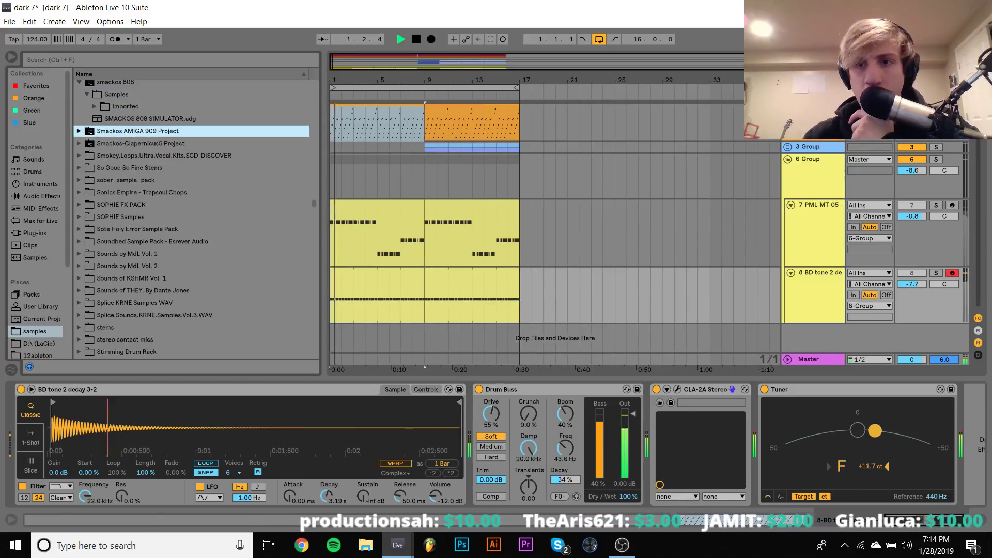
{"action": "left_click", "coordinate": [936, 164]}
{"action": "left_click", "coordinate": [795, 283]}
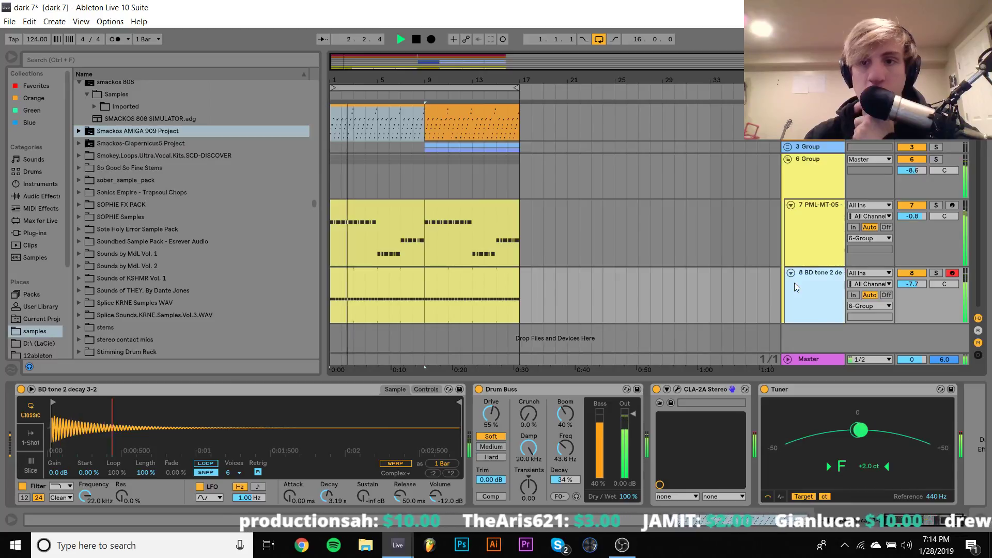
Step: Expand the Smackos AMIGA 909 Project down to its Imported samples, stop playback and audition BD1, BD2 and BD3
{"action": "left_click", "coordinate": [79, 132]}
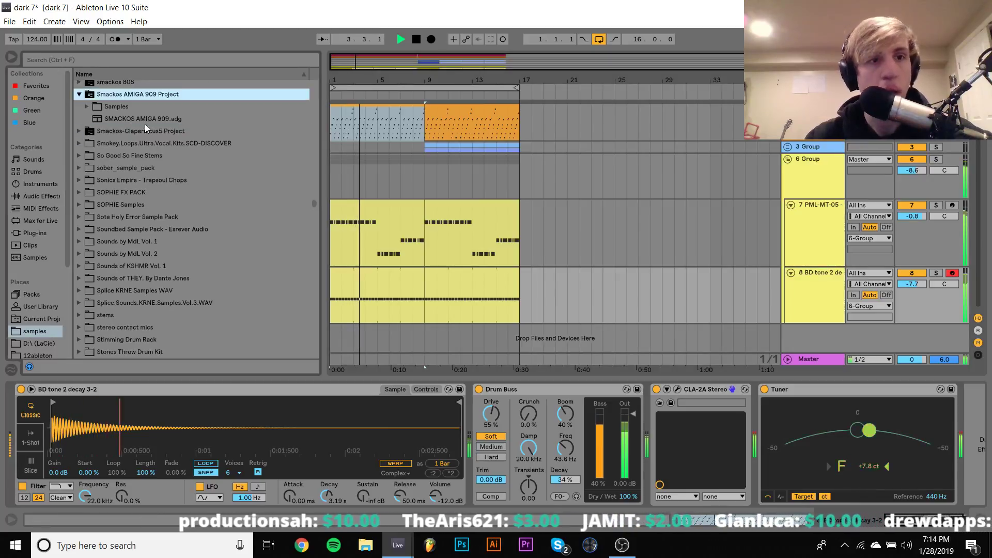
{"action": "left_click", "coordinate": [87, 106]}
{"action": "left_click", "coordinate": [95, 118]}
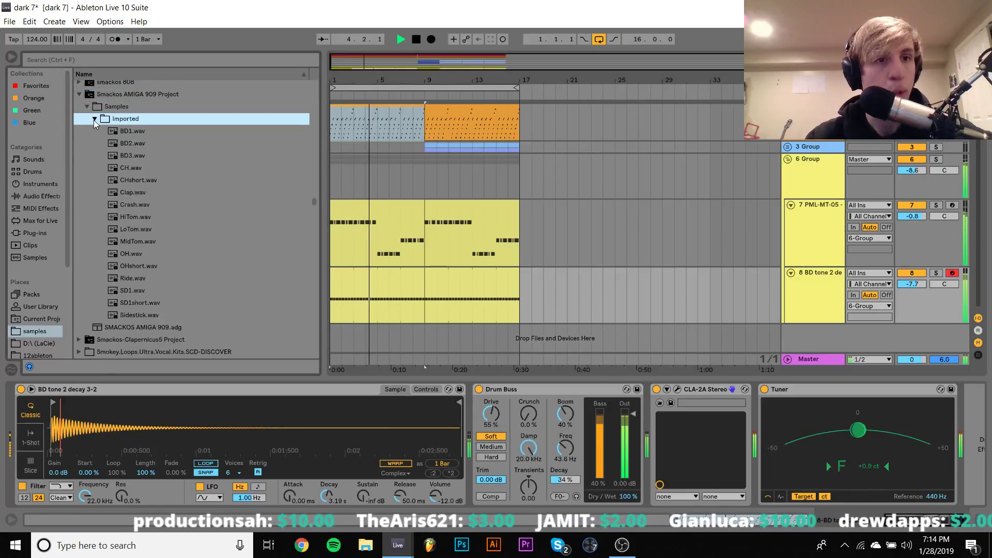
{"action": "key", "text": "space"}
{"action": "left_click", "coordinate": [117, 132]}
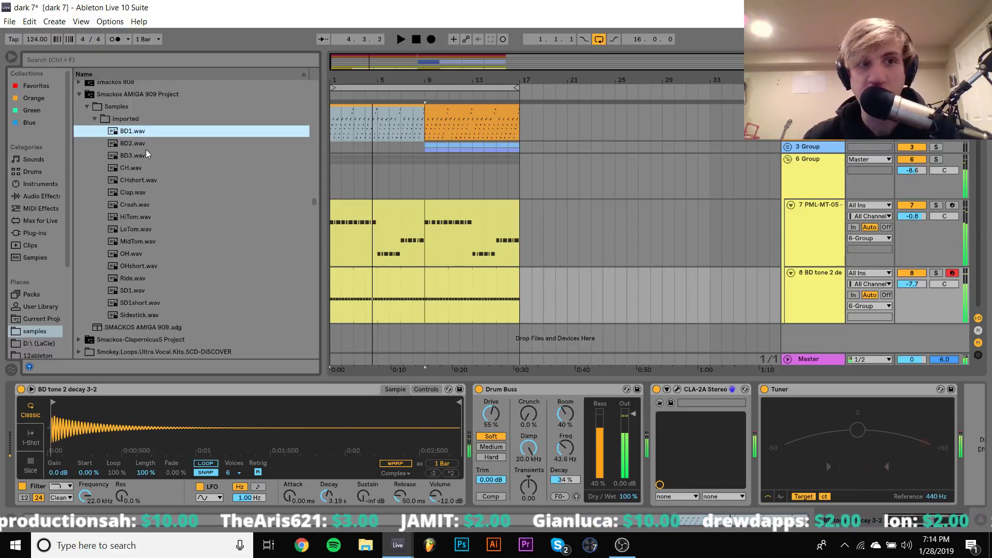
{"action": "key", "text": "Down"}
{"action": "key", "text": "Down"}
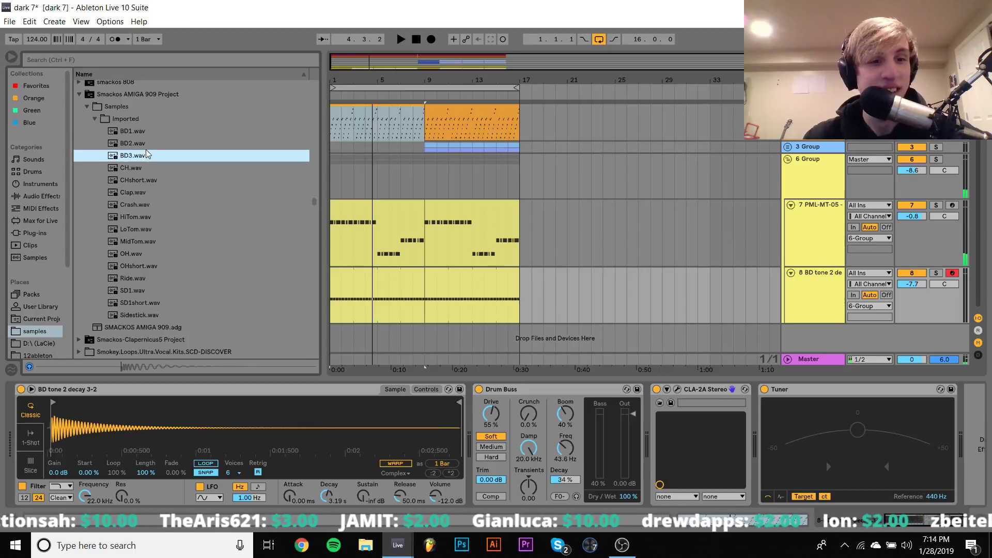
{"action": "key", "text": "Up"}
{"action": "key", "text": "Up"}
Step: Try BD1.wav in the kick's Simpler during playback, then undo the sample swap
{"action": "left_click_drag", "start_coordinate": [109, 131], "coordinate": [49, 420]}
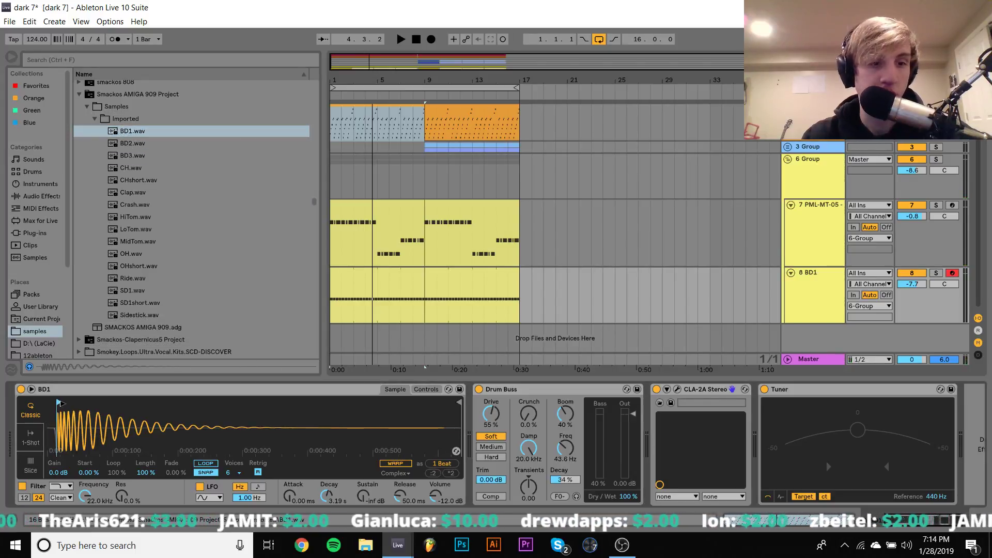
{"action": "key", "text": "space"}
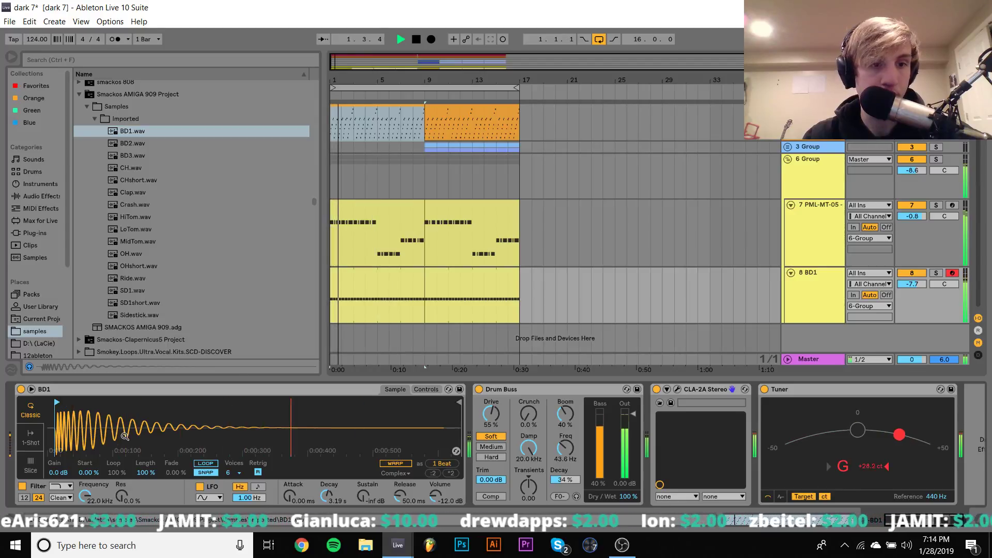
{"action": "key", "text": "ctrl+z"}
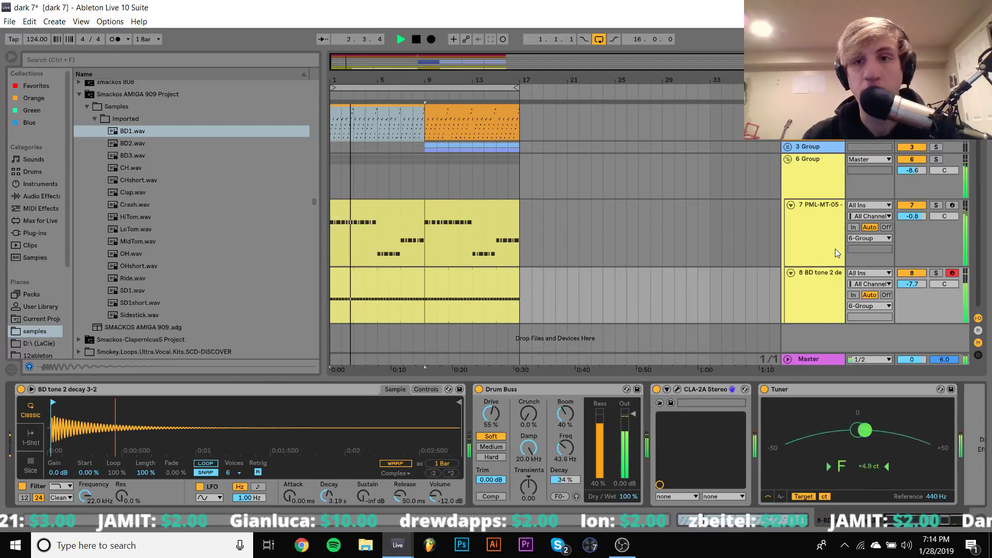
Step: Fold the 6 Group, play from bar 9 and insert a MIDI track below the SMACKOS 808 track in the 3 Group
{"action": "left_click", "coordinate": [788, 160]}
{"action": "left_click", "coordinate": [423, 211]}
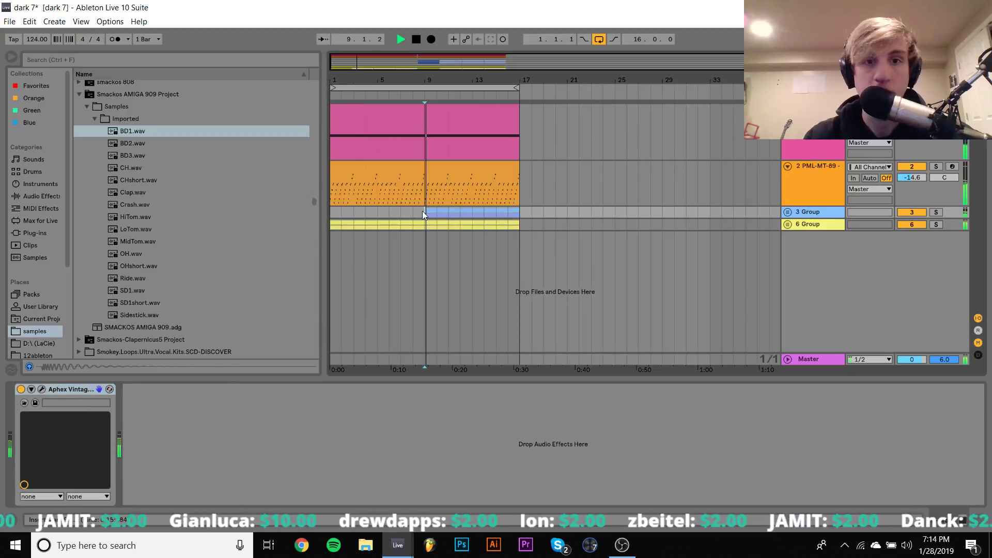
{"action": "key", "text": "space"}
{"action": "left_click", "coordinate": [786, 214]}
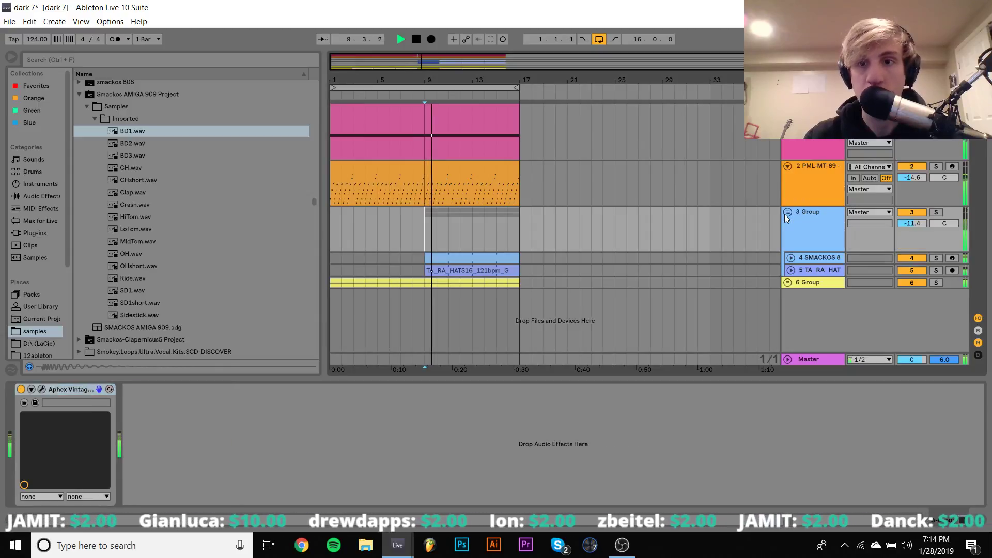
{"action": "left_click", "coordinate": [815, 260]}
{"action": "key", "text": "ctrl+shift+t"}
Step: Set the arrangement loop to the SMACKOS 808 clip from bar 9 to 17 and stop playback
{"action": "left_click", "coordinate": [491, 260]}
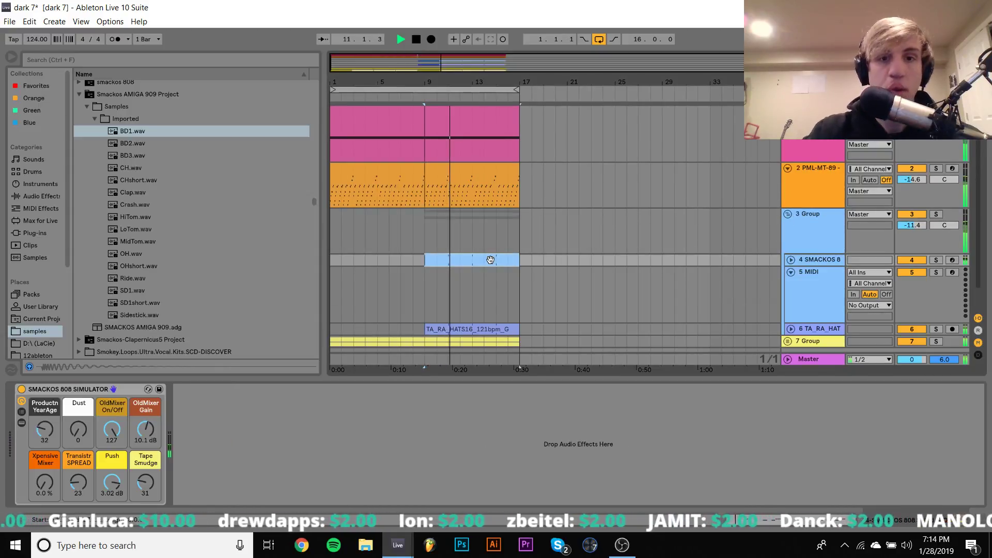
{"action": "key", "text": "ctrl+l"}
{"action": "key", "text": "space"}
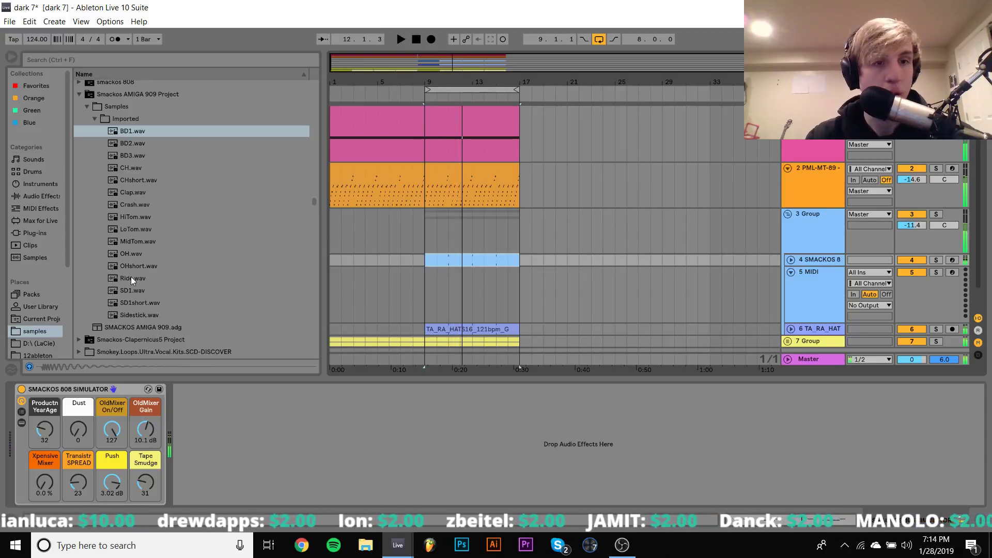
Step: Load Ride.wav from the 909 samples onto the new MIDI track and trim the sample's start to its first transient
{"action": "left_click", "coordinate": [131, 279]}
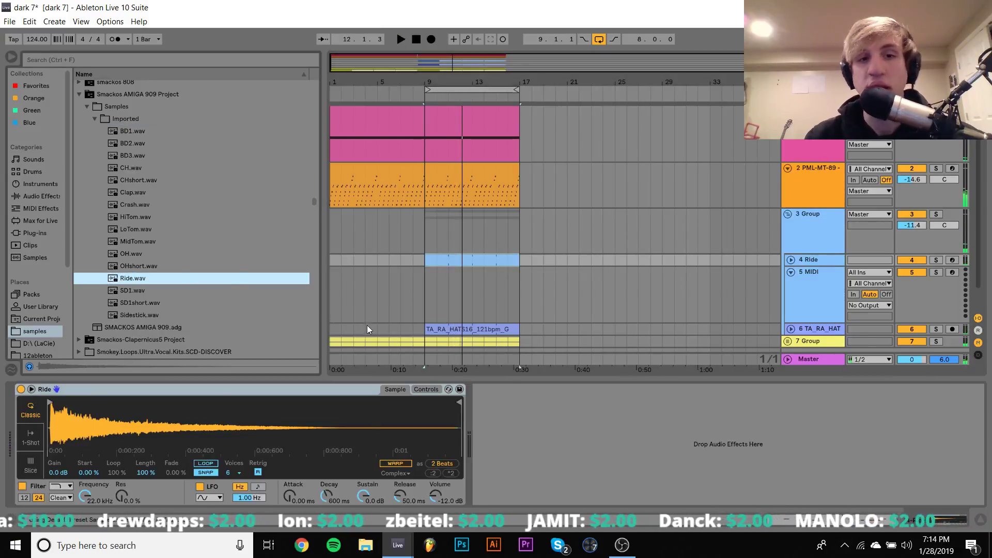
{"action": "left_click", "coordinate": [426, 301]}
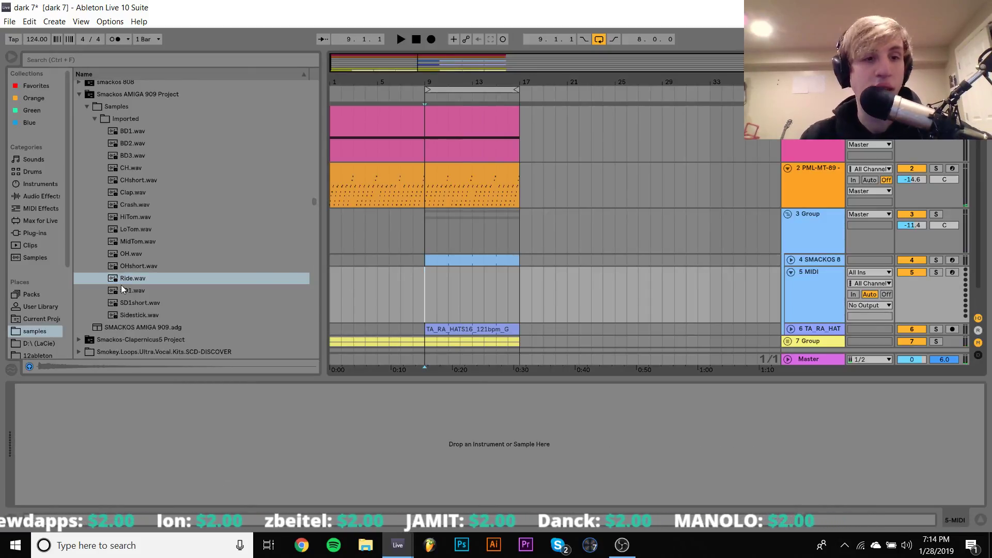
{"action": "left_click_drag", "start_coordinate": [122, 282], "coordinate": [427, 294]}
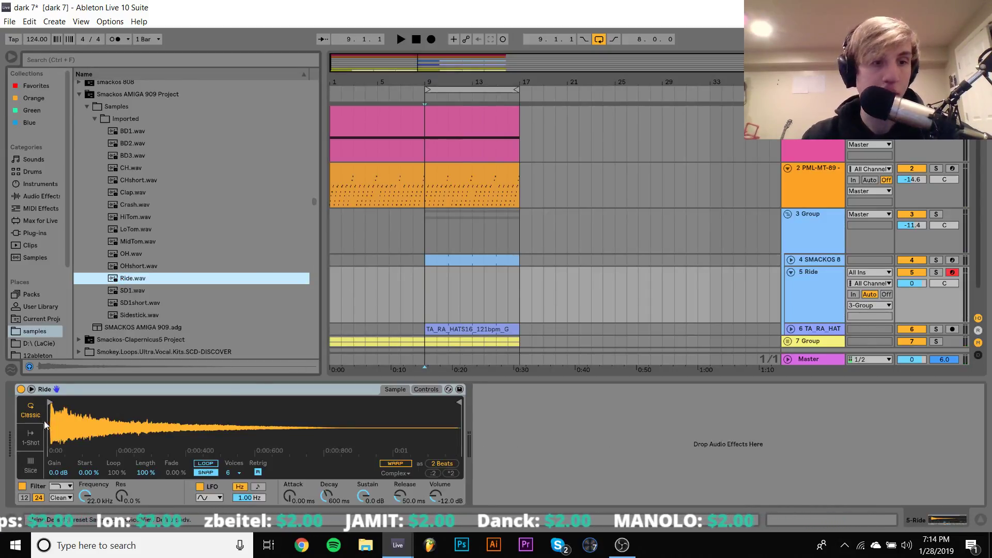
{"action": "scroll", "coordinate": [51, 409], "scroll_direction": "up", "scroll_amount": 5}
{"action": "left_click_drag", "start_coordinate": [50, 403], "coordinate": [90, 402]}
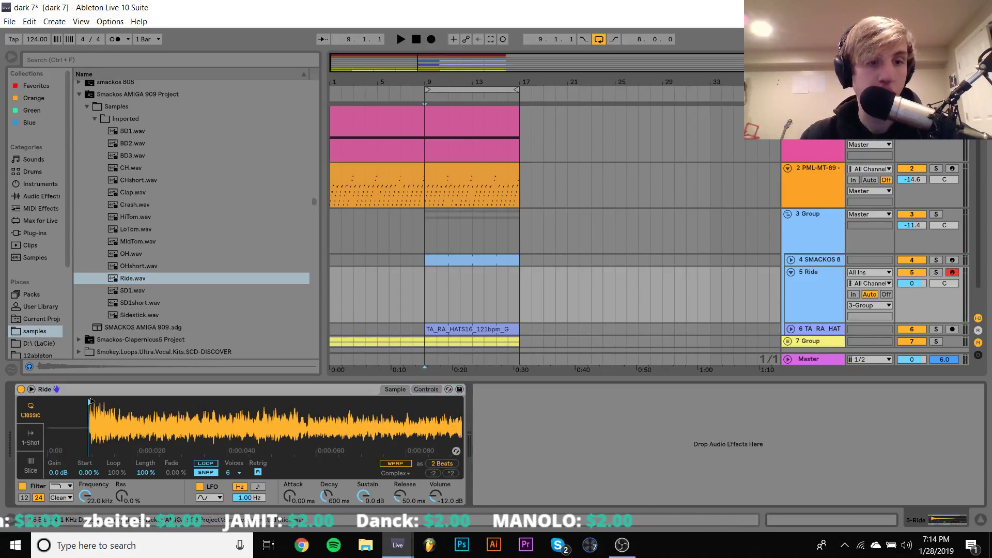
Step: Set the ride's Simpler filter to high-pass at 53.4 Hz and its Release to 60.0 s
{"action": "left_click", "coordinate": [61, 486]}
{"action": "left_click", "coordinate": [61, 448]}
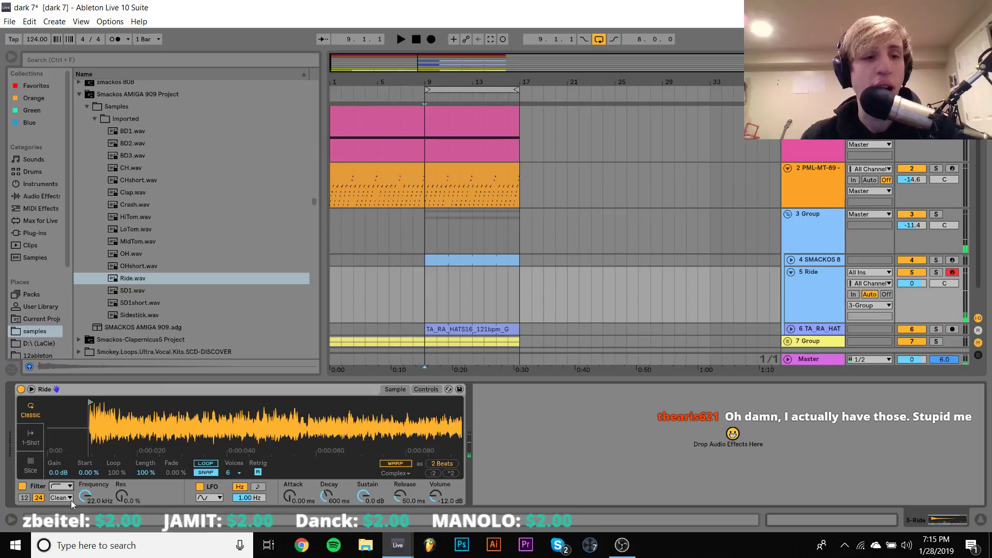
{"action": "left_click_drag", "start_coordinate": [84, 496], "coordinate": [85, 485]}
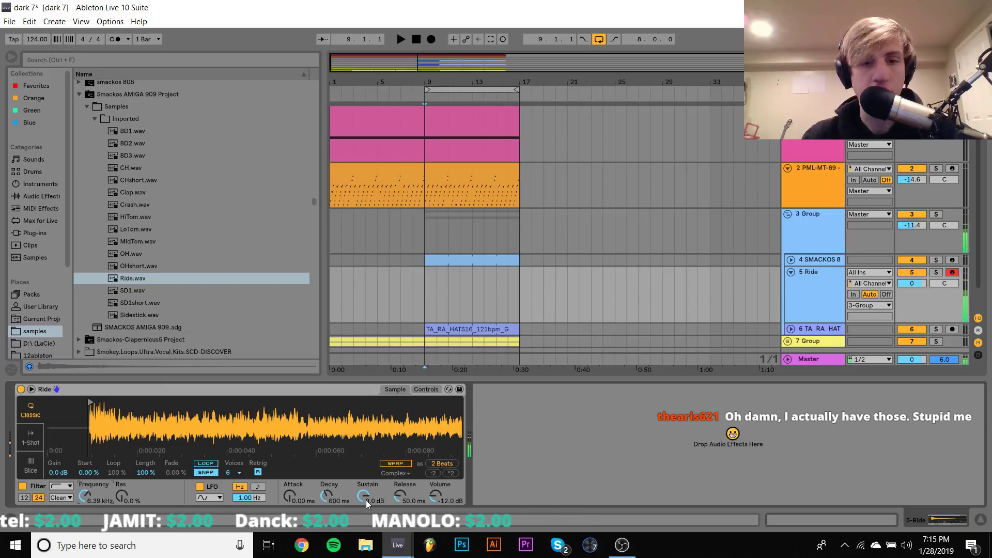
{"action": "left_click_drag", "start_coordinate": [403, 500], "coordinate": [457, 318]}
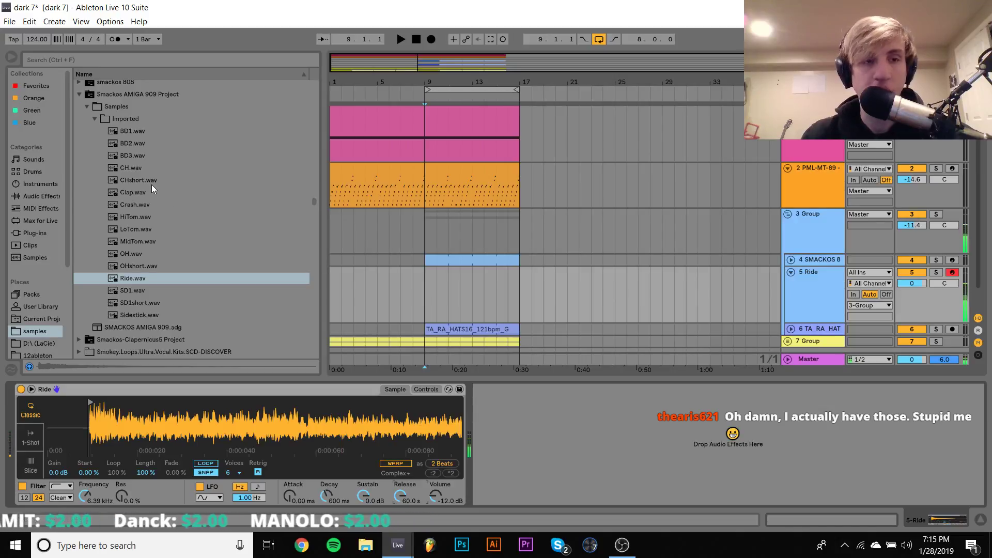
{"action": "left_click_drag", "start_coordinate": [85, 496], "coordinate": [84, 545]}
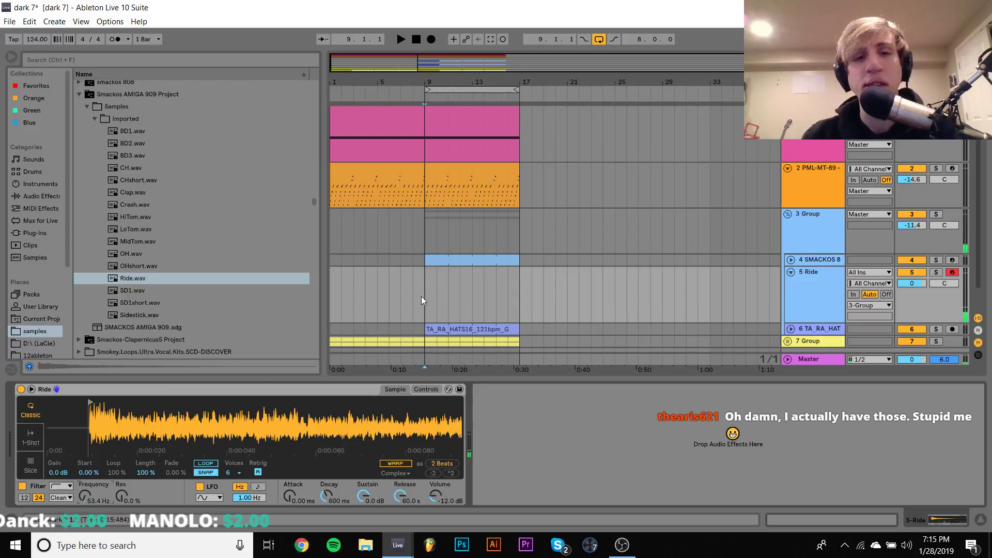
Step: Create a two-bar MIDI clip at bar 9 on the Ride track and add a D#3 note starting on the first off-beat, 1.1.3
{"action": "left_click_drag", "start_coordinate": [420, 297], "coordinate": [446, 291]}
{"action": "key", "text": "ctrl+shift+m"}
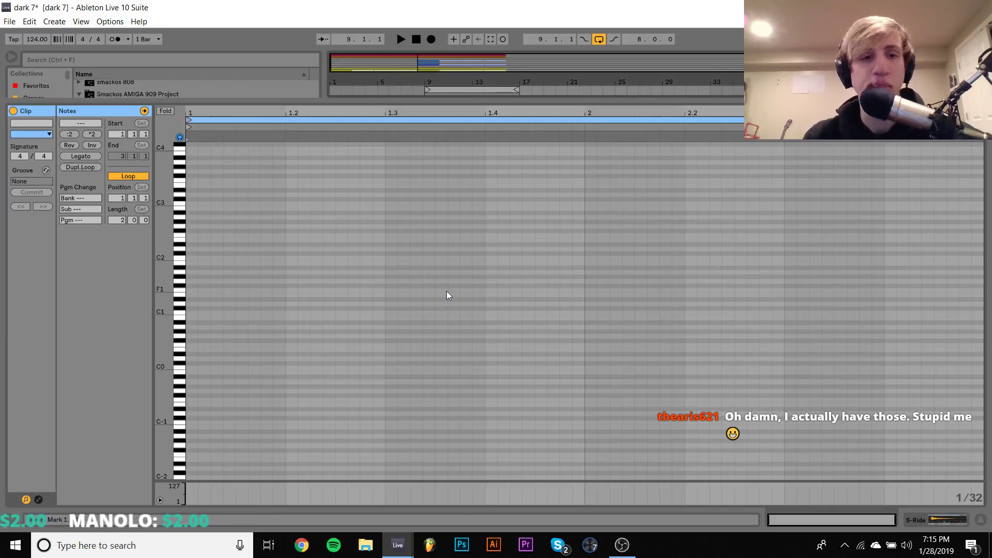
{"action": "double_click", "coordinate": [230, 205]}
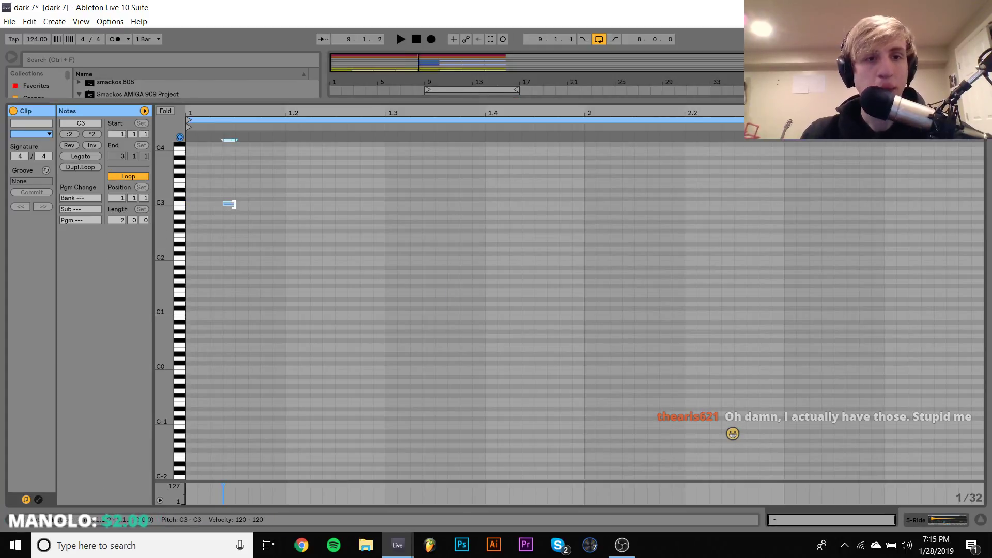
{"action": "key", "text": "Up"}
{"action": "key", "text": "Up"}
{"action": "key", "text": "Up"}
{"action": "key", "text": "Right"}
{"action": "key", "text": "shift+Right"}
{"action": "key", "text": "shift+Right"}
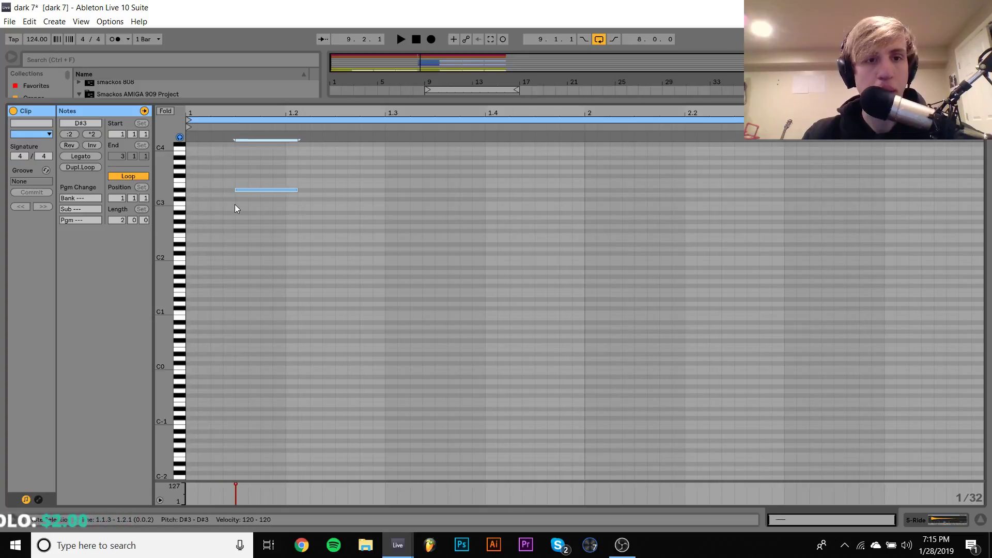
Step: Repeat the D#3 ride note on every off-beat through the two-bar clip and start playback
{"action": "left_click_drag", "start_coordinate": [247, 172], "coordinate": [333, 235]}
{"action": "key", "text": "ctrl+d"}
{"action": "key", "text": "ctrl+d"}
{"action": "key", "text": "ctrl+d"}
{"action": "key", "text": "ctrl+d"}
{"action": "key", "text": "ctrl+d"}
{"action": "key", "text": "ctrl+d"}
{"action": "key", "text": "ctrl+d"}
{"action": "key", "text": "space"}
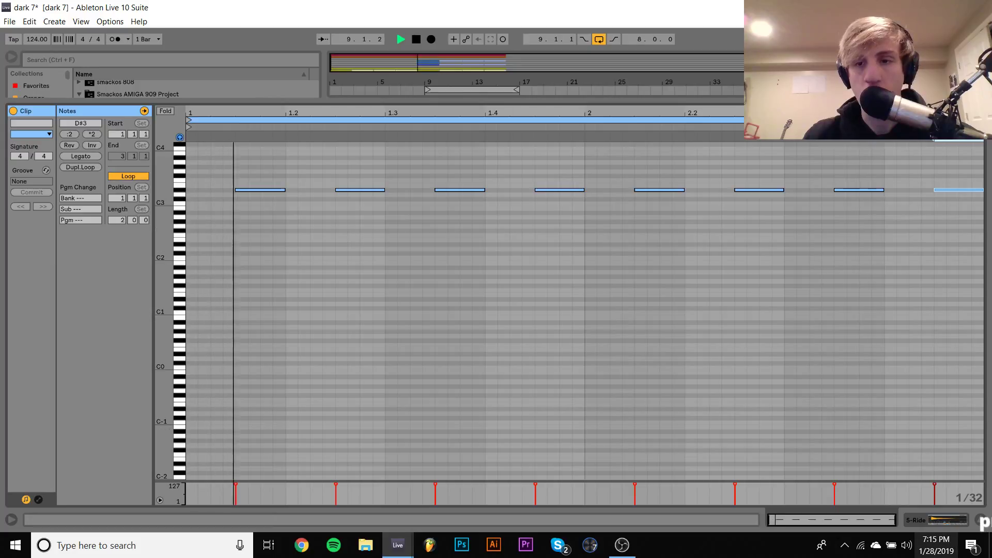
Step: Extend the ride clip to bar 17 and set the Ride track's volume to -6.7 dB
{"action": "left_click", "coordinate": [938, 521]}
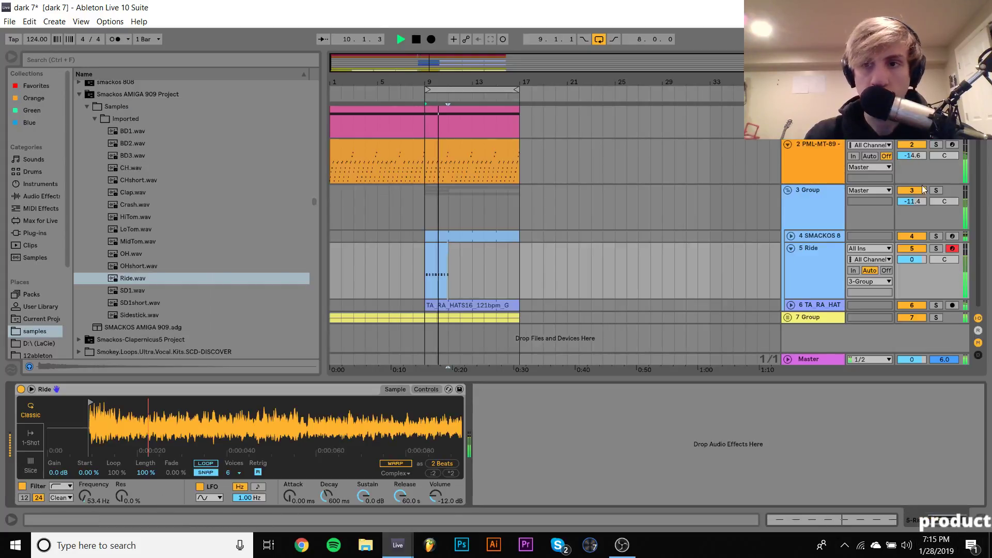
{"action": "left_click_drag", "start_coordinate": [911, 257], "coordinate": [911, 262]}
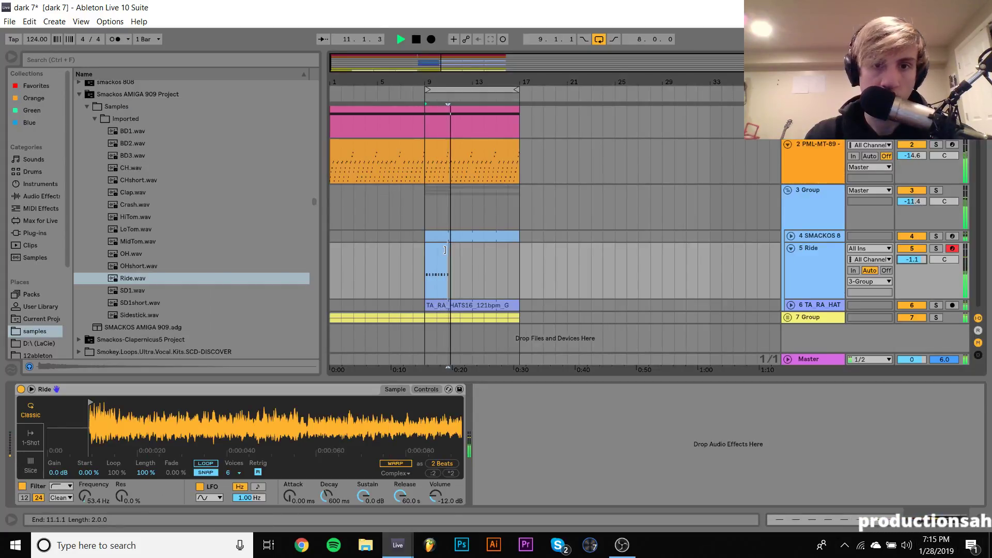
{"action": "left_click_drag", "start_coordinate": [449, 250], "coordinate": [520, 255]}
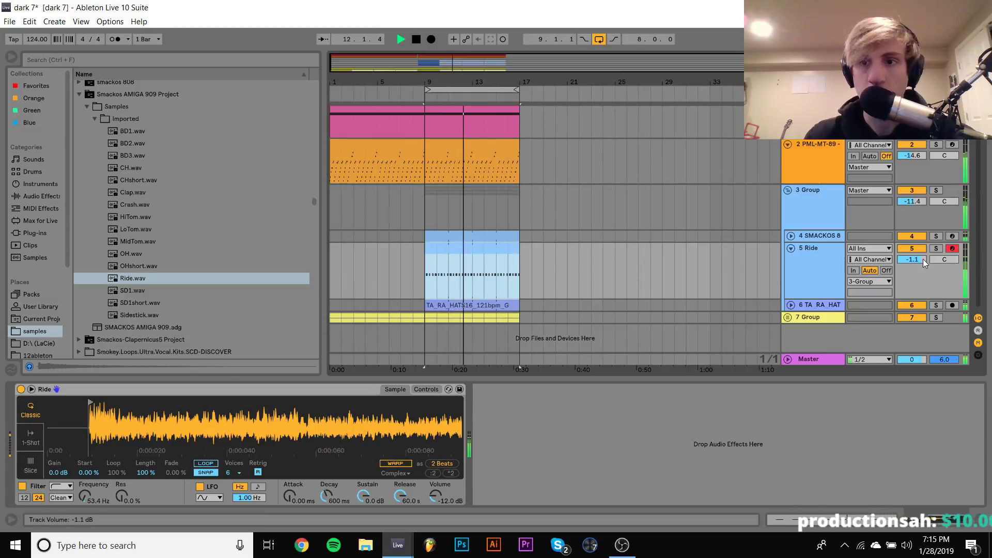
{"action": "left_click_drag", "start_coordinate": [924, 259], "coordinate": [923, 260]}
Step: Replace the ride sample with Ride-909.aif from the Core Library's Ride drum samples
{"action": "left_click", "coordinate": [23, 295]}
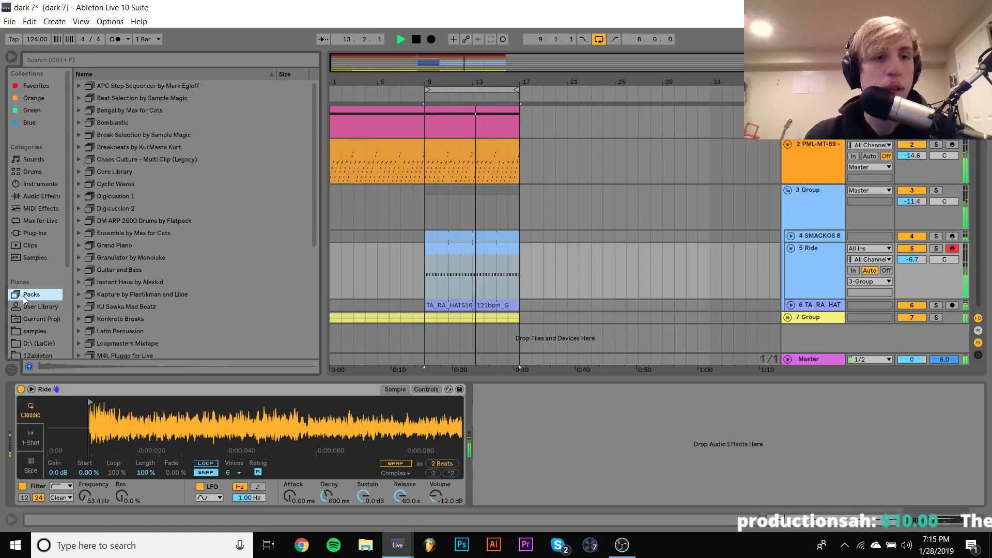
{"action": "left_click", "coordinate": [80, 172]}
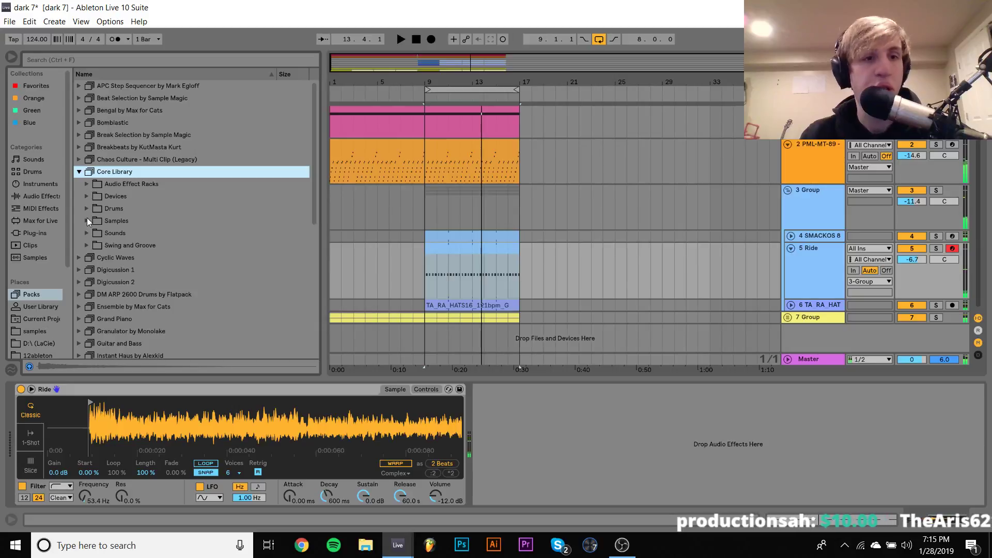
{"action": "left_click", "coordinate": [87, 220]}
{"action": "left_click", "coordinate": [90, 207]}
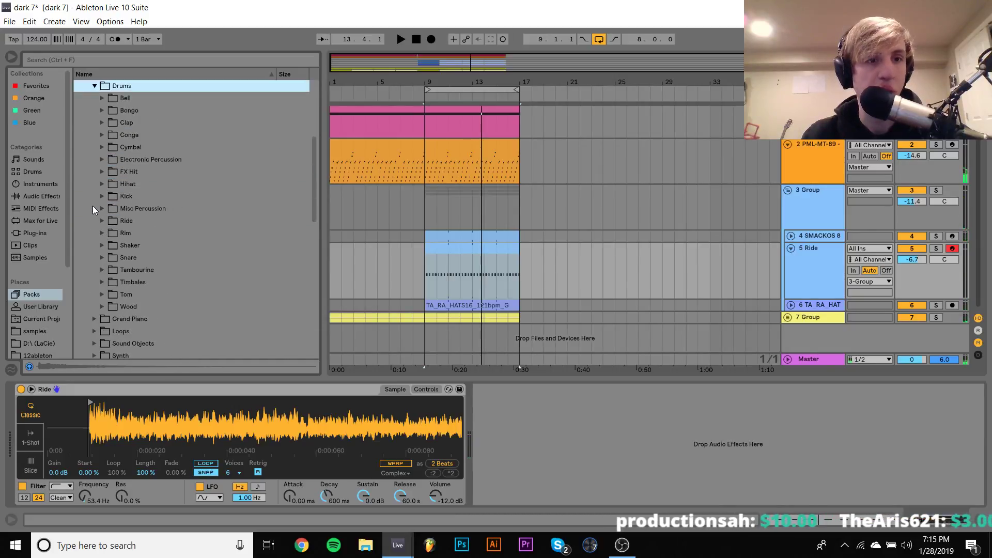
{"action": "left_click", "coordinate": [102, 221]}
{"action": "left_click", "coordinate": [150, 282]}
{"action": "scroll", "coordinate": [149, 256], "scroll_direction": "down", "scroll_amount": 3}
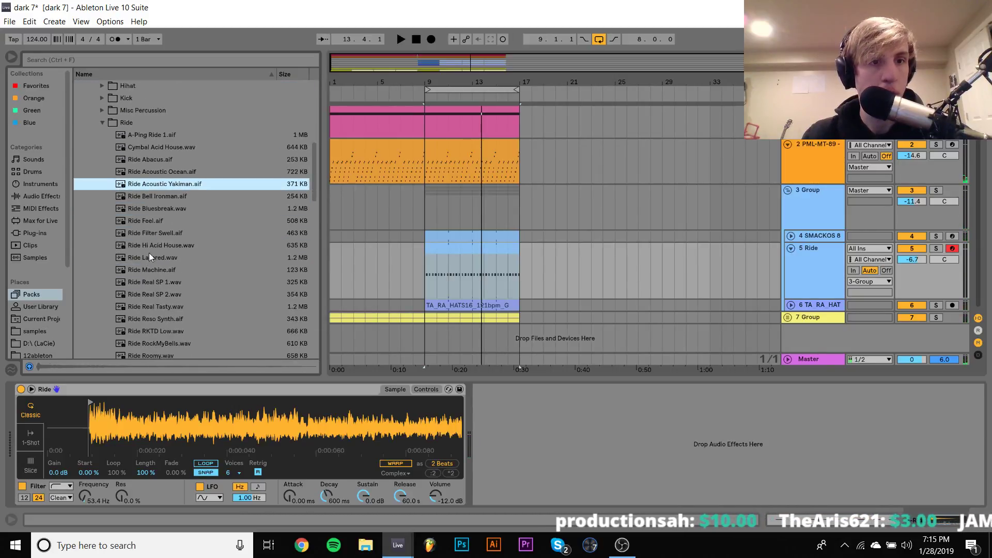
{"action": "scroll", "coordinate": [206, 162], "scroll_direction": "down", "scroll_amount": 8}
{"action": "scroll", "coordinate": [201, 218], "scroll_direction": "up", "scroll_amount": 3}
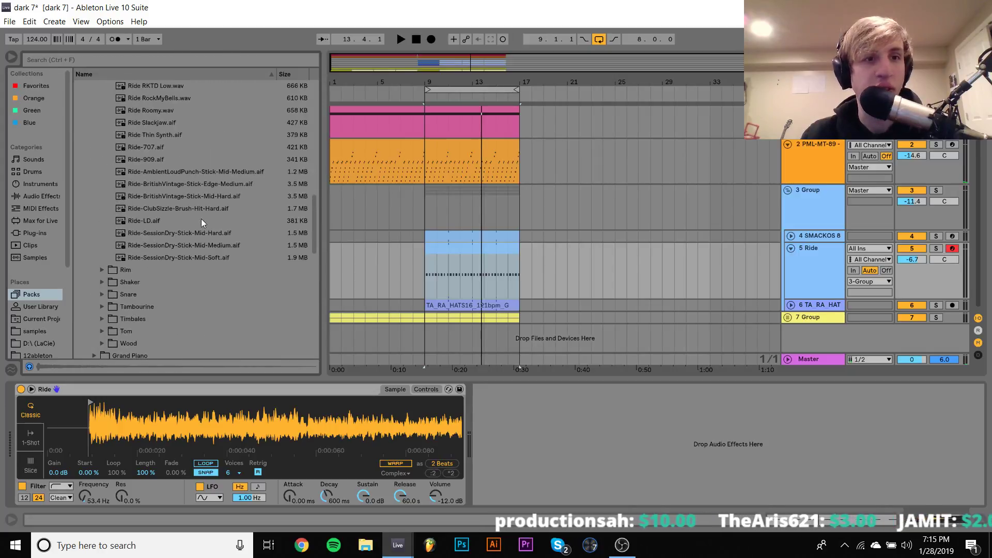
{"action": "scroll", "coordinate": [201, 219], "scroll_direction": "up", "scroll_amount": 2}
{"action": "left_click", "coordinate": [154, 208]}
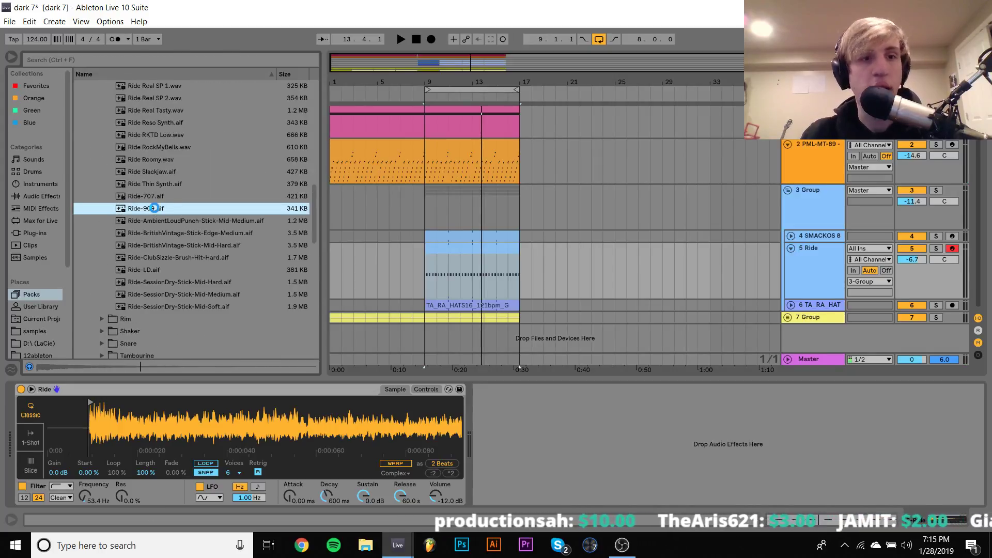
Step: Add EQ Eight to the Ride-909 track and set band 1 to a low cut at 3.52 kHz during playback
{"action": "scroll", "coordinate": [161, 274], "scroll_direction": "up", "scroll_amount": 5}
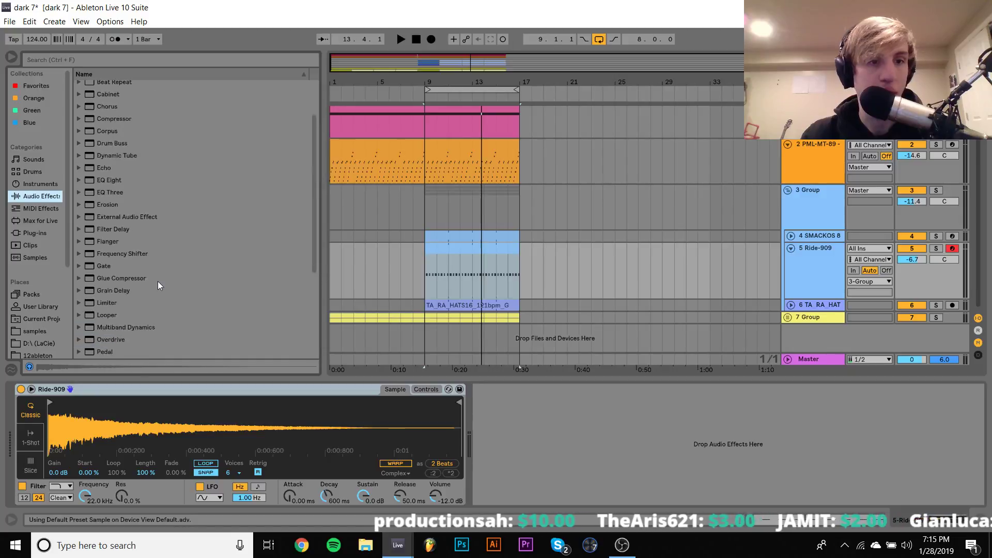
{"action": "left_click_drag", "start_coordinate": [109, 229], "coordinate": [475, 464]}
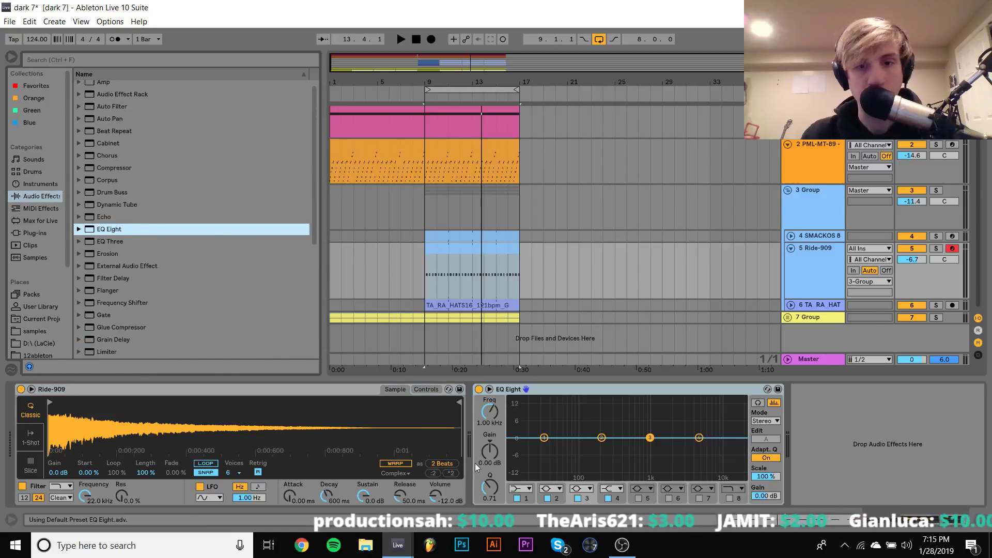
{"action": "left_click", "coordinate": [518, 487]}
{"action": "left_click", "coordinate": [522, 420]}
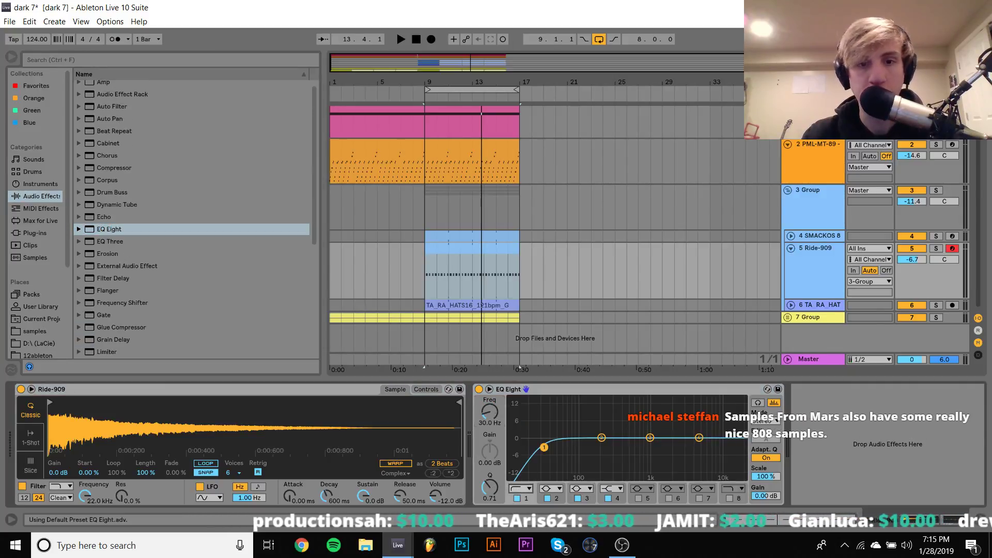
{"action": "key", "text": "space"}
{"action": "left_click_drag", "start_coordinate": [544, 438], "coordinate": [689, 448]}
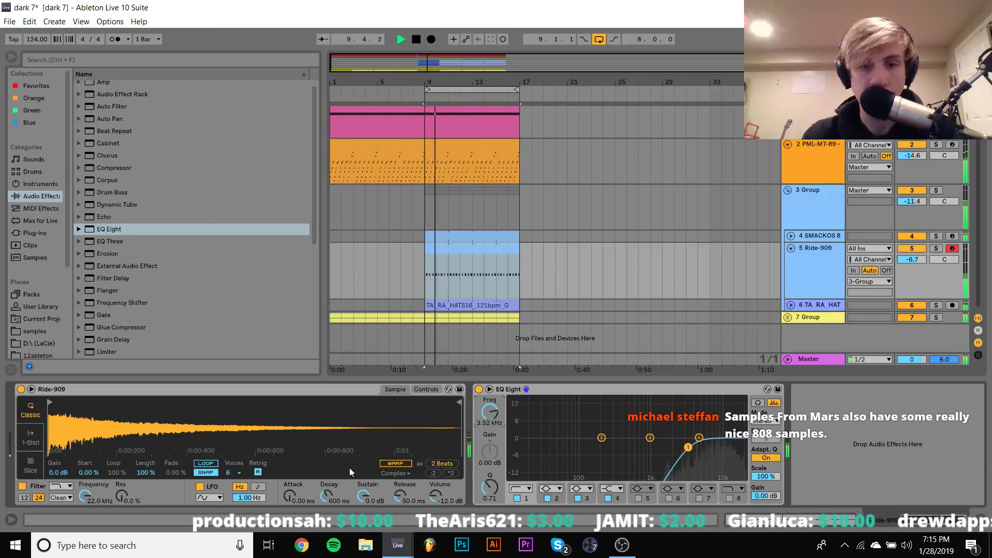
Step: Set the Ride-909 Simpler's Release to 60.0 s and the track volume to -12.5 dB, then restart playback
{"action": "left_click_drag", "start_coordinate": [400, 496], "coordinate": [400, 444]}
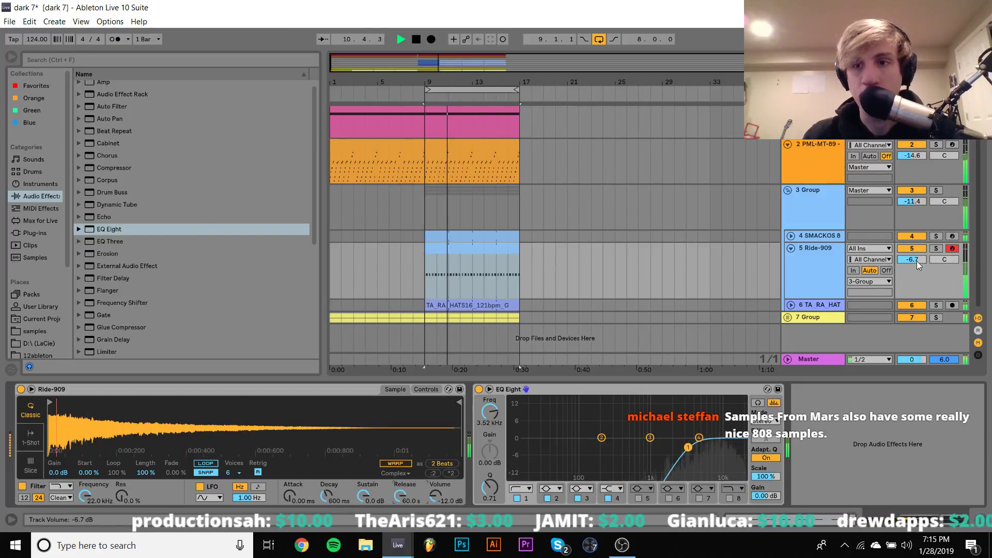
{"action": "mouse_move", "coordinate": [912, 259]}
{"action": "left_mouse_down"}
{"action": "mouse_move", "coordinate": [912, 270]}
{"action": "mouse_move", "coordinate": [916, 255]}
{"action": "left_mouse_up"}
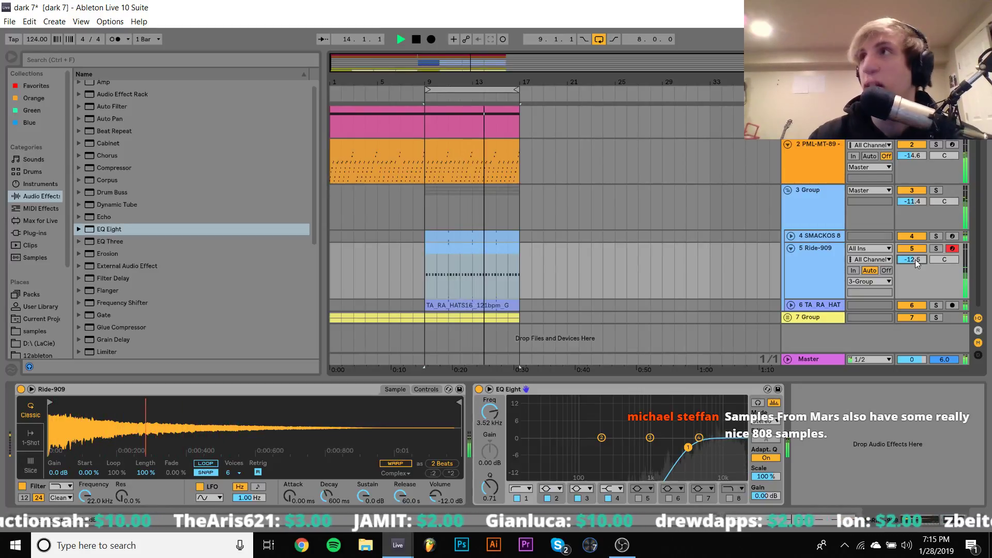
{"action": "key", "text": "space"}
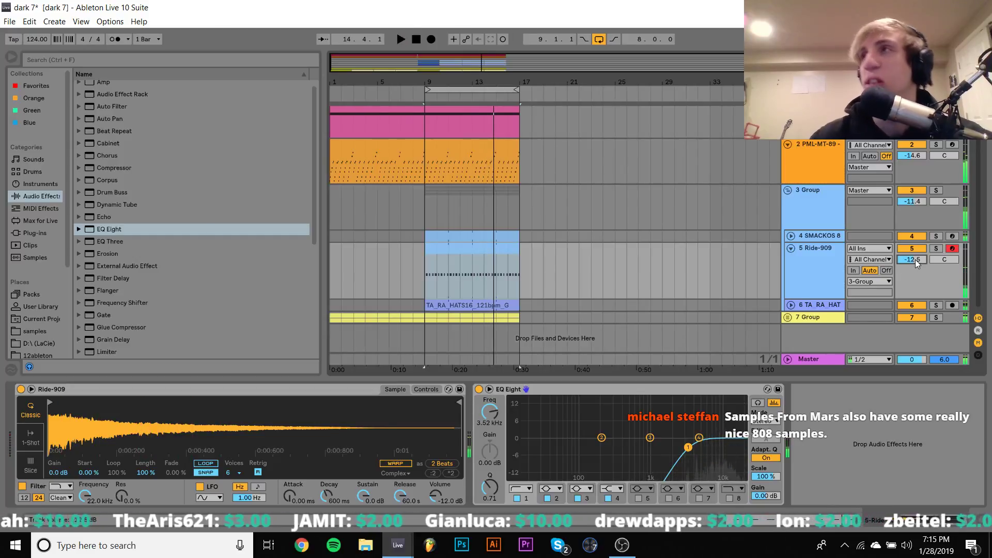
{"action": "key", "text": "space"}
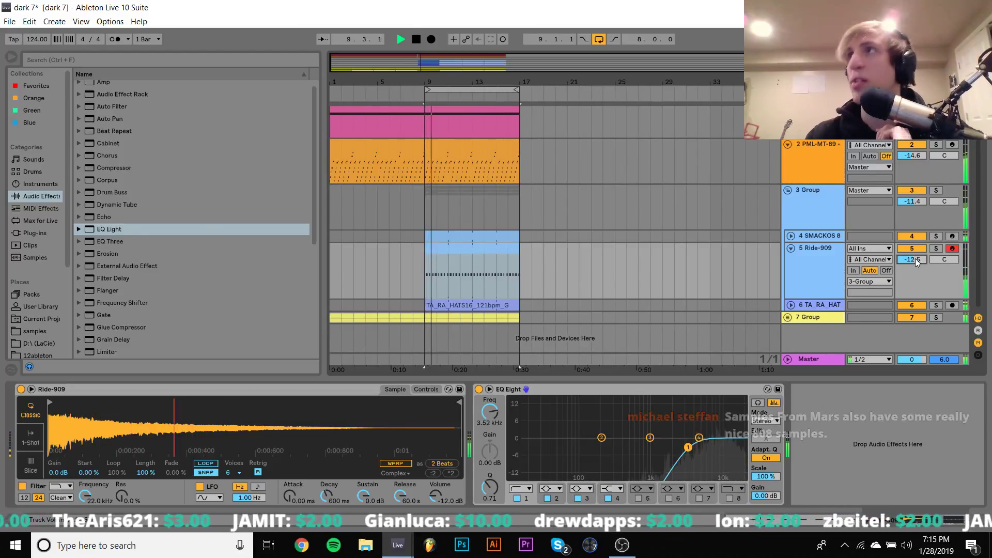
Step: Fold the PML-MT-89 track and select the SMACKOS 808 track inside the 3 Group
{"action": "left_click", "coordinate": [788, 188]}
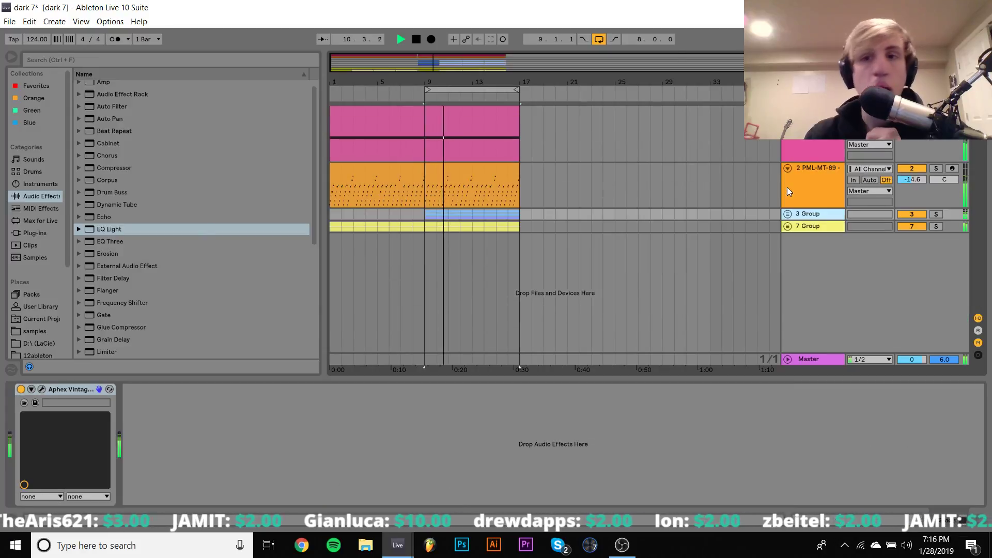
{"action": "left_click", "coordinate": [788, 167]}
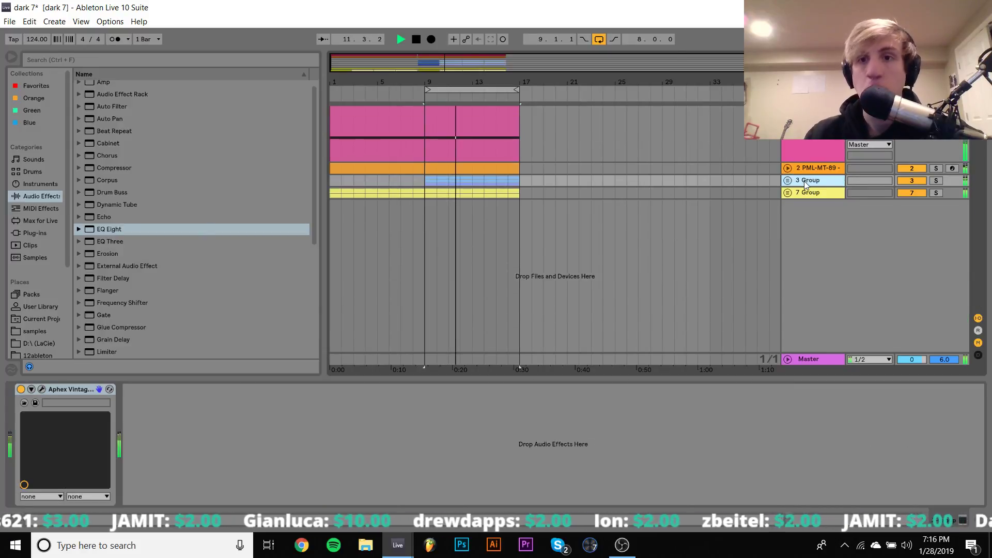
{"action": "left_click", "coordinate": [788, 181]}
{"action": "left_click", "coordinate": [811, 228]}
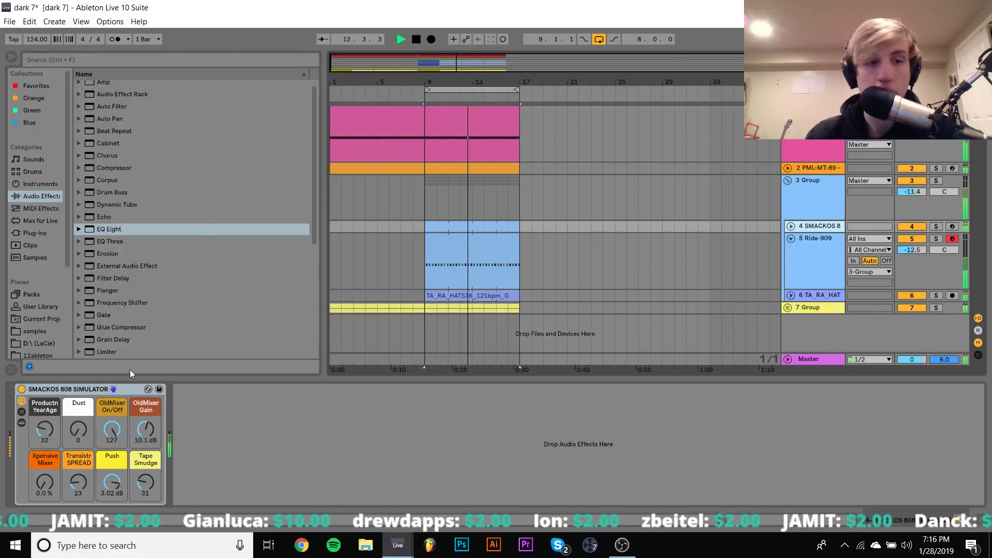
Step: Show the 808 SMACKOS drum rack inside the SMACKOS 808 SIMULATOR and set the RimShot's volume to -2.57 dB
{"action": "left_click", "coordinate": [21, 412]}
{"action": "left_click", "coordinate": [186, 420]}
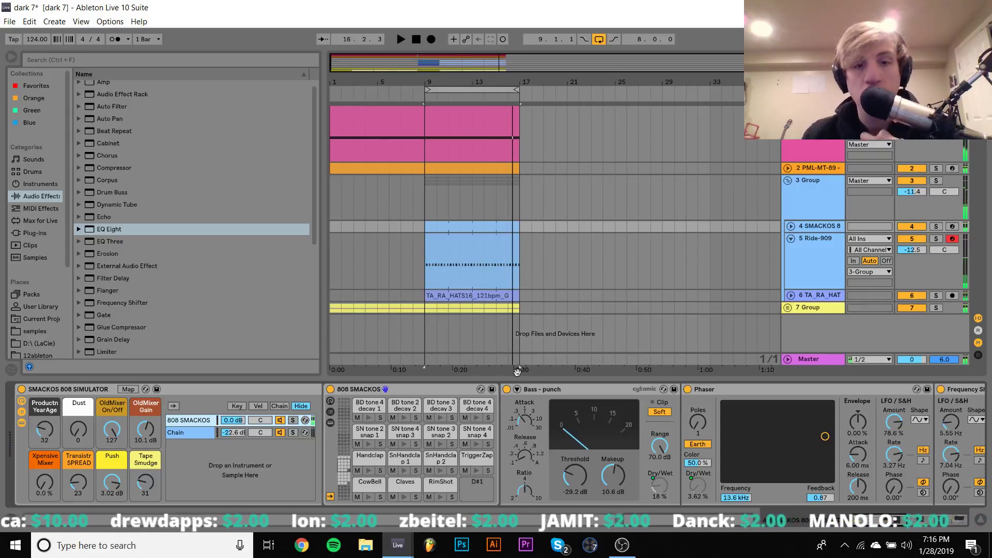
{"action": "left_click", "coordinate": [430, 482]}
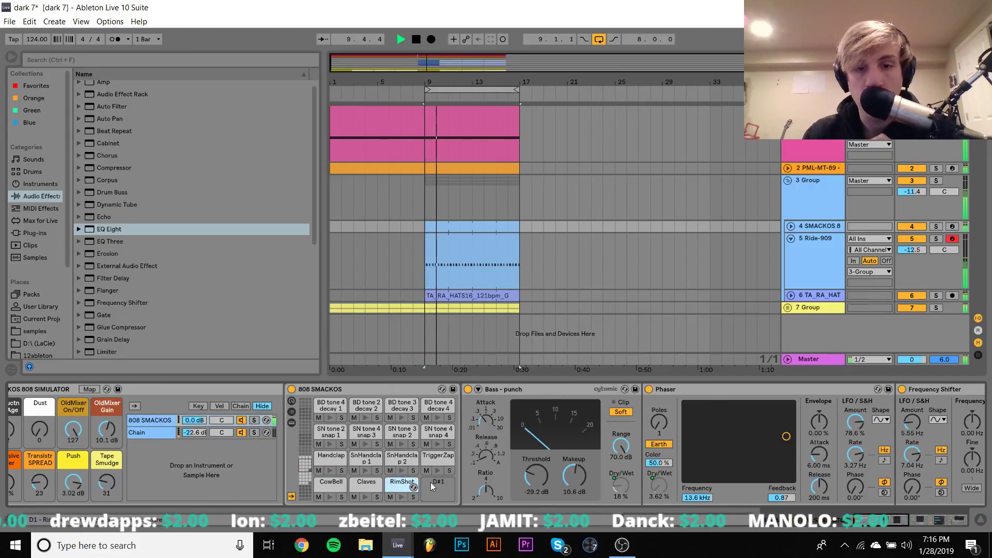
{"action": "left_click", "coordinate": [409, 484]}
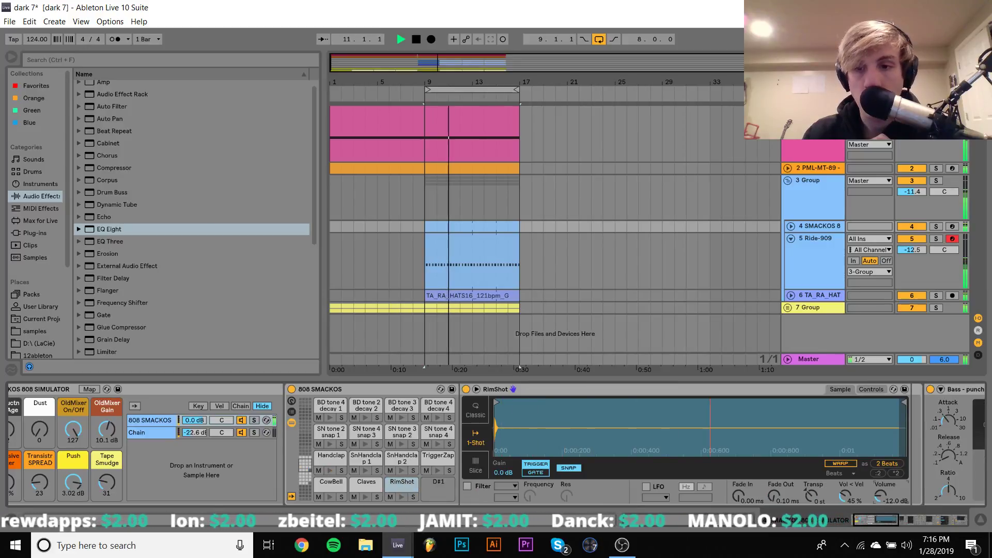
{"action": "left_click_drag", "start_coordinate": [881, 497], "coordinate": [881, 503]}
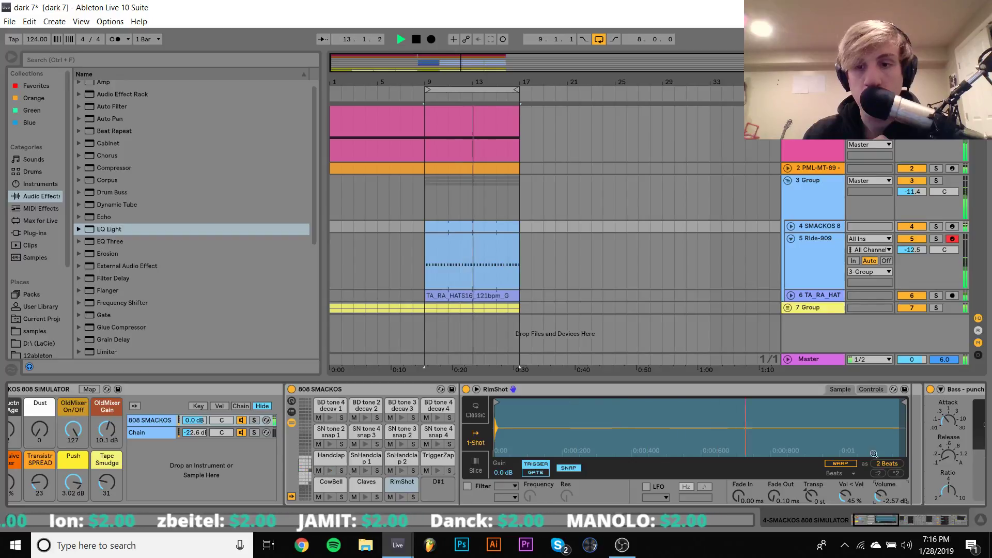
Step: Unfold the SMACKOS 808 track and set its volume to -1.5 dB
{"action": "left_click", "coordinate": [929, 394]}
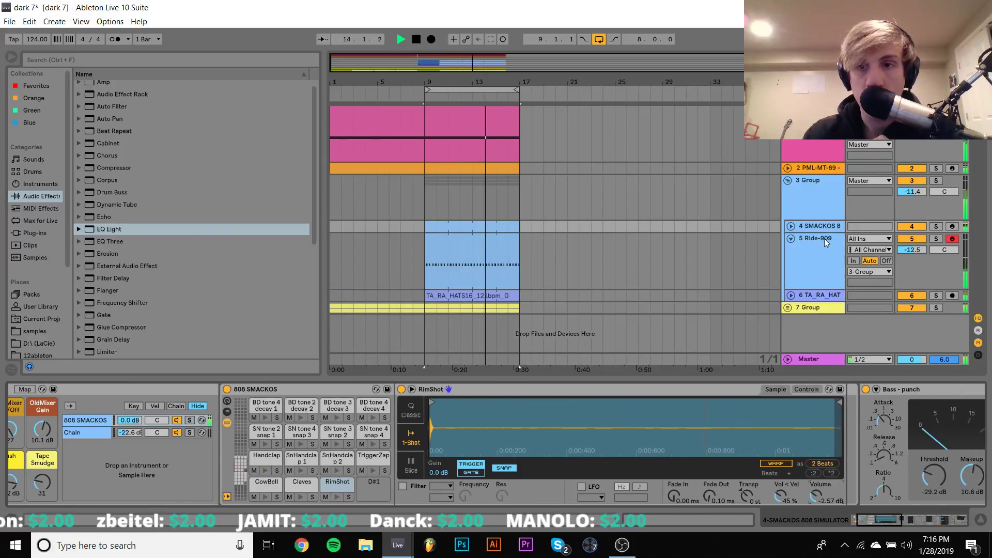
{"action": "left_click", "coordinate": [791, 227]}
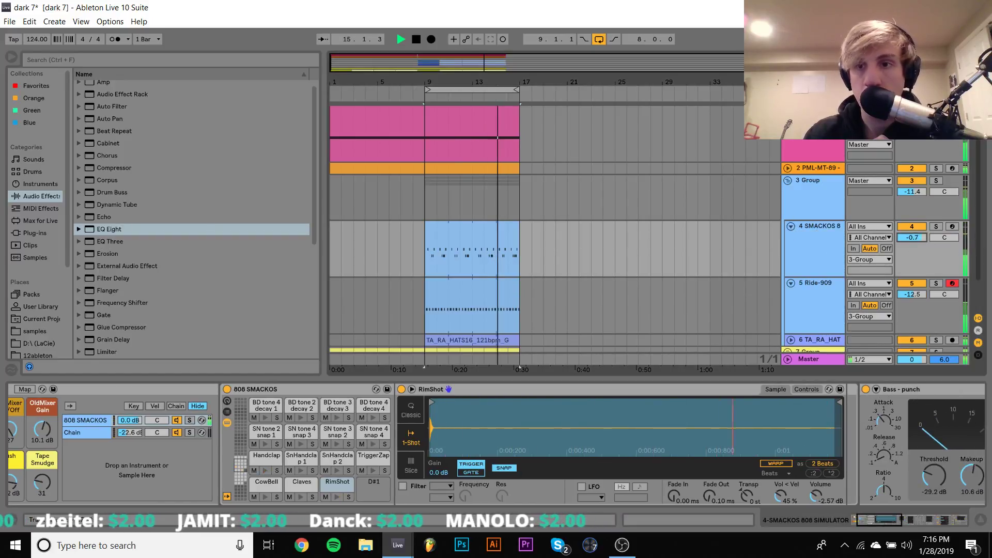
{"action": "left_click_drag", "start_coordinate": [920, 239], "coordinate": [920, 249]}
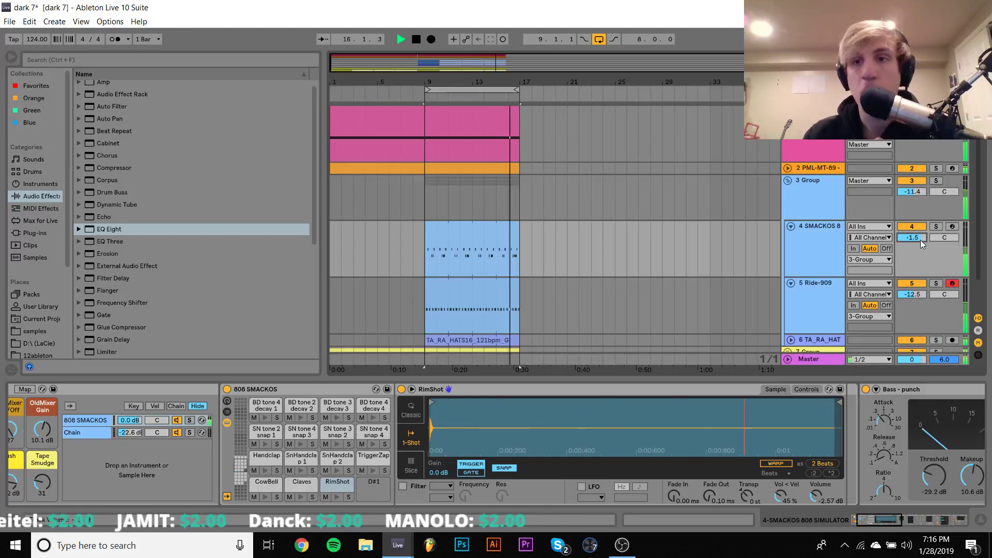
Step: Fold the 3 Group, switch the PML-MT-89 track back on, and unfold it to show its device chain
{"action": "left_click", "coordinate": [788, 181]}
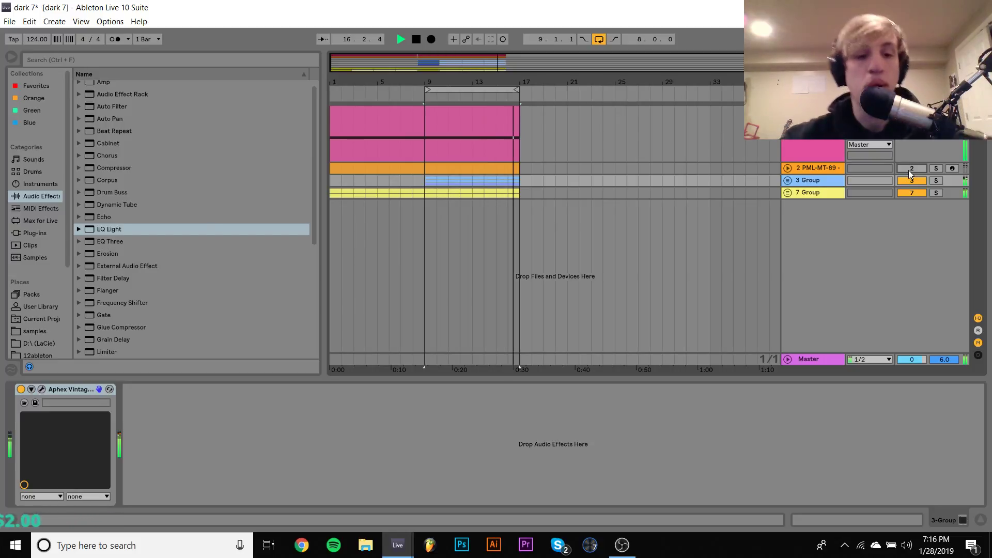
{"action": "left_click", "coordinate": [911, 168]}
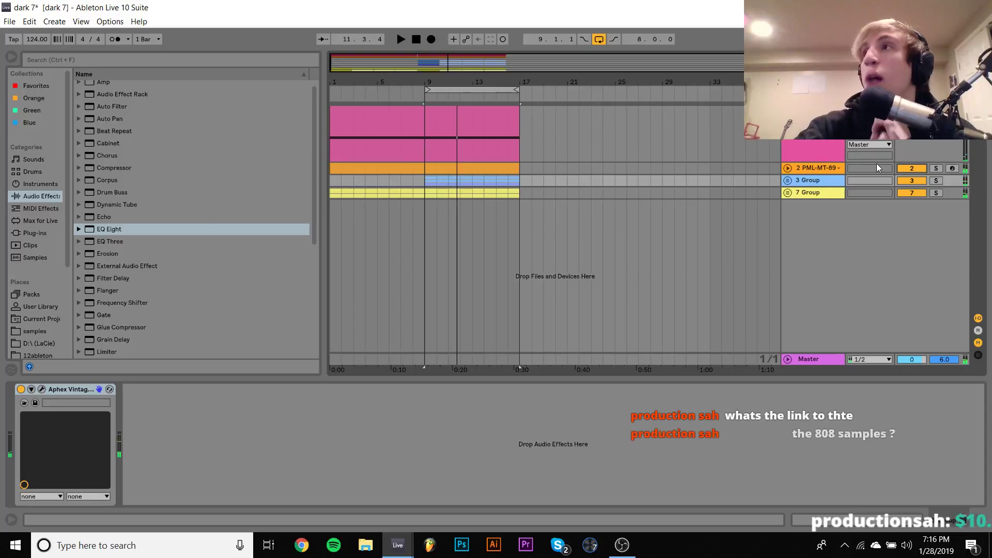
{"action": "left_click", "coordinate": [788, 167]}
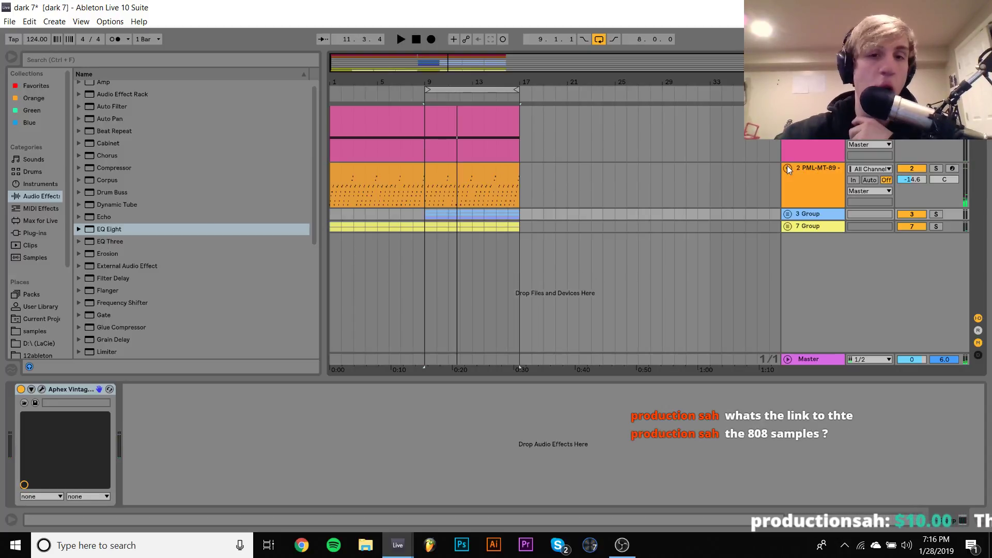
{"action": "left_click", "coordinate": [817, 168]}
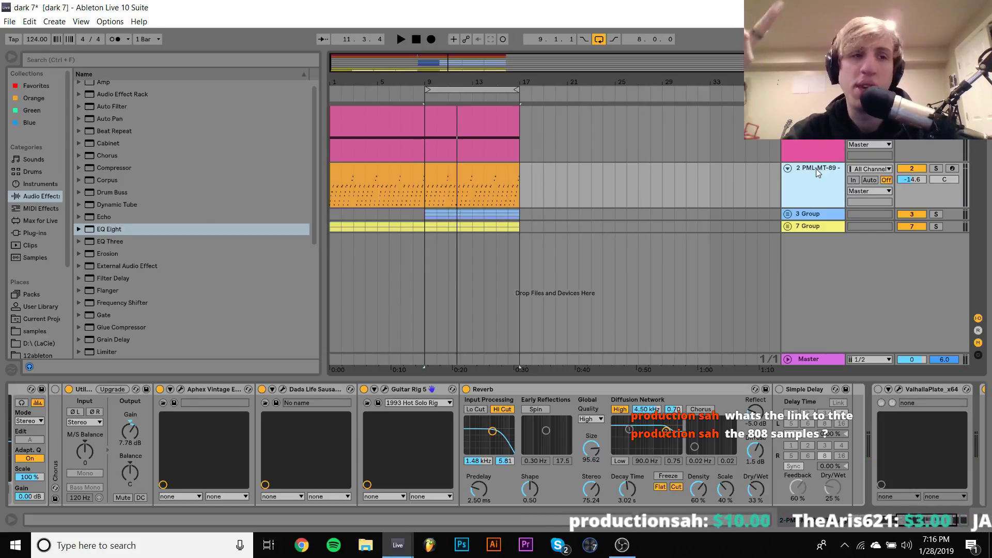
Step: Play the loop from bar 9 and save the Live set
{"action": "key", "text": "space"}
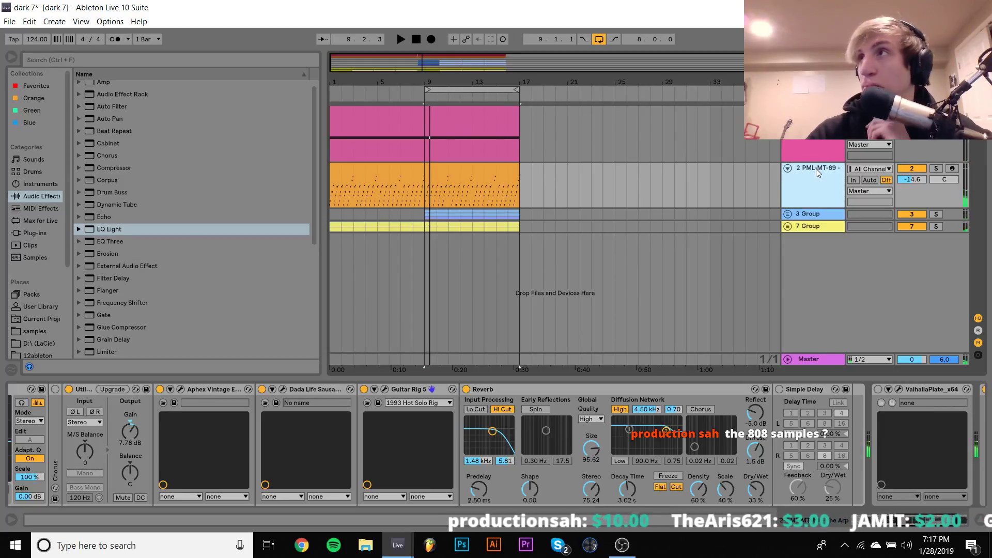
{"action": "key", "text": "space"}
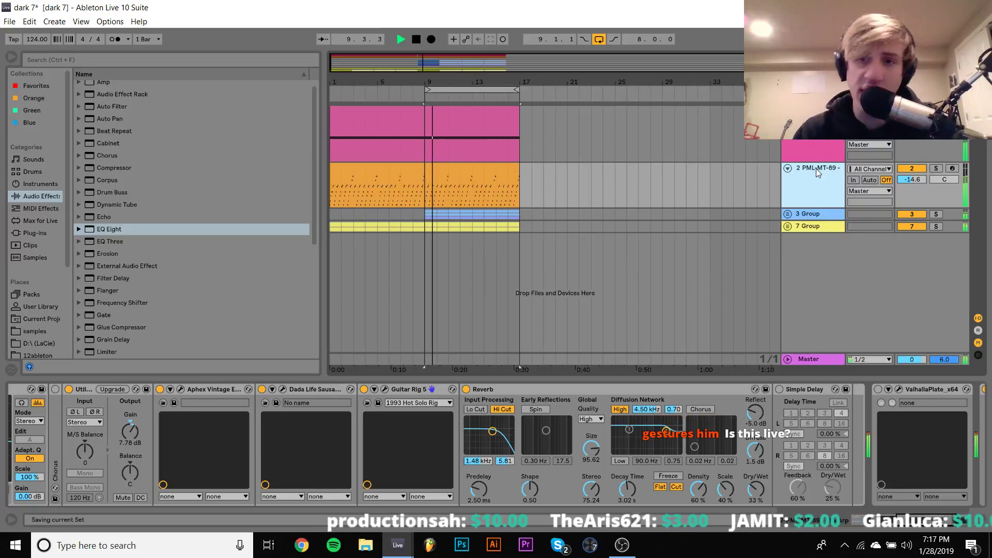
{"action": "key", "text": "ctrl+s"}
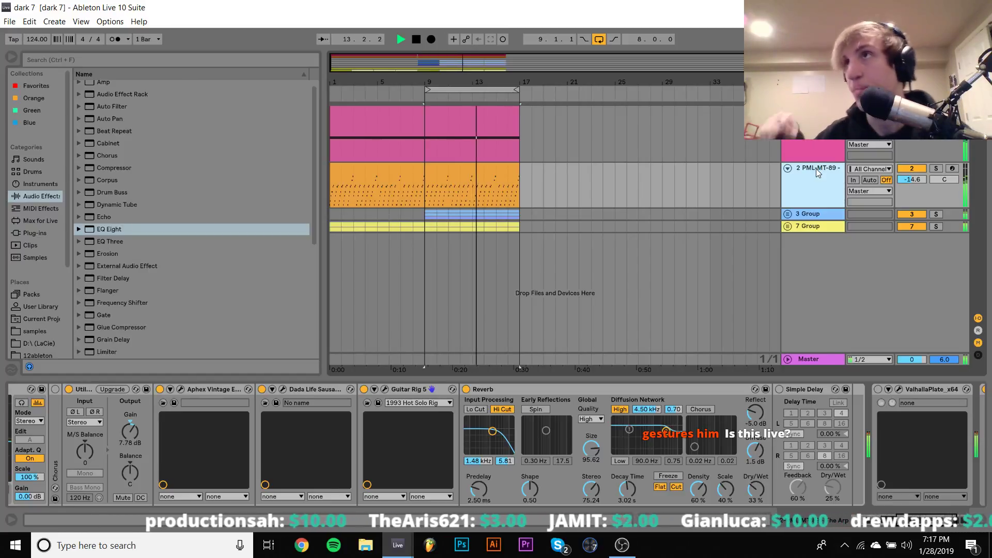
Step: Fold the PML-MT-89 track and the Granulator II track above it, and show the Granulator II track's device chain
{"action": "left_click", "coordinate": [788, 168]}
{"action": "left_click", "coordinate": [787, 112]}
{"action": "left_click", "coordinate": [812, 112]}
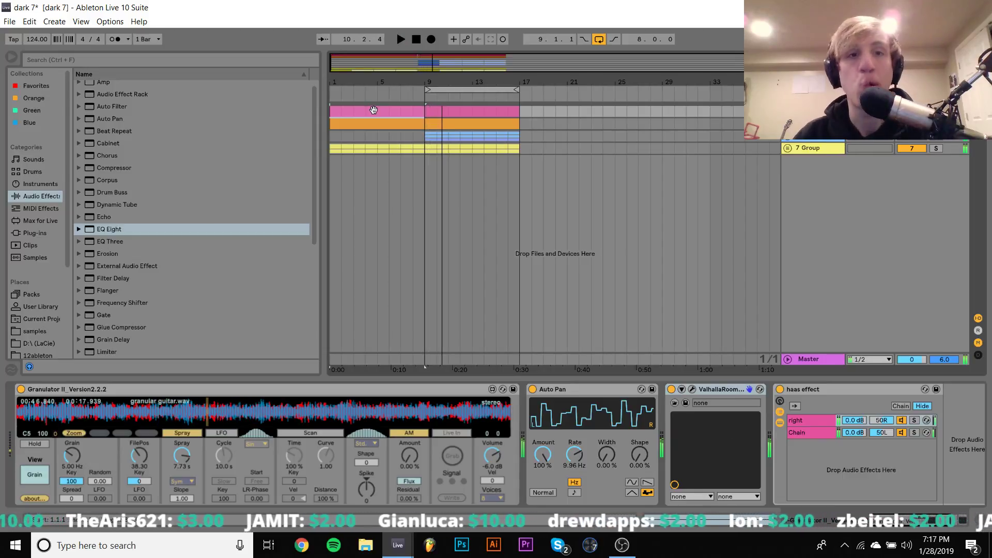
Step: Play the arrangement from its start while viewing the 7 Group's effects and the PML-MT-89 track's device chain
{"action": "key", "text": "space"}
{"action": "key", "text": "space"}
{"action": "left_click", "coordinate": [832, 146]}
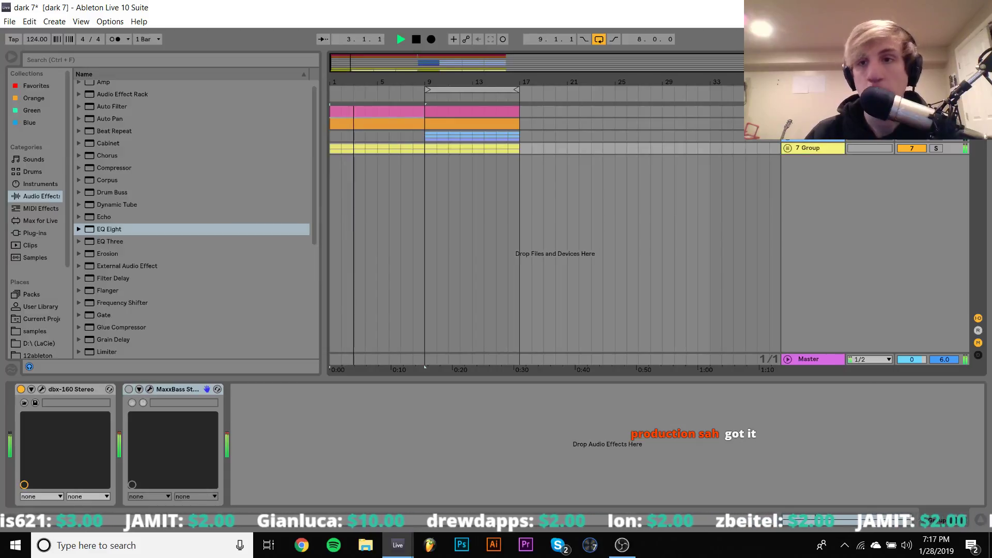
{"action": "left_click", "coordinate": [819, 123]}
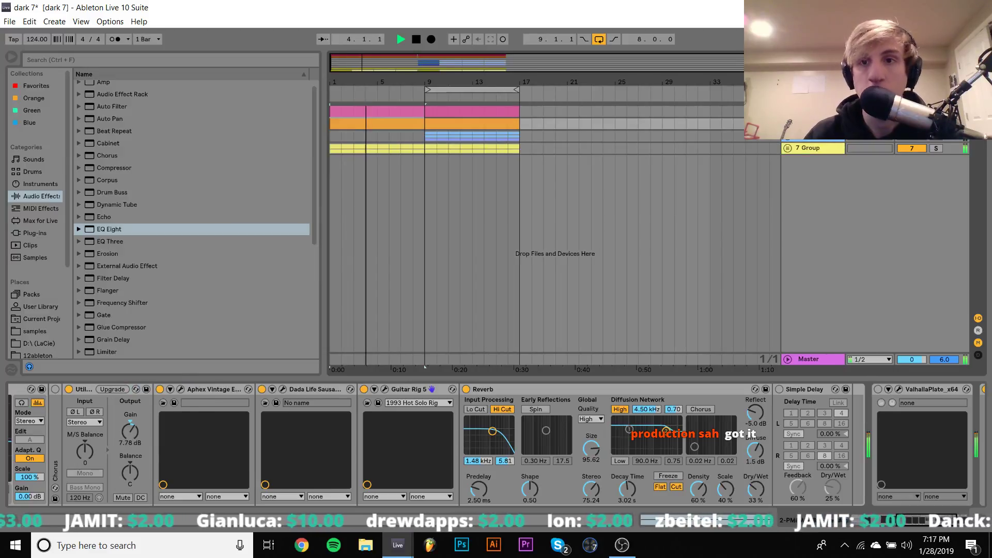
Step: Duplicate the PML-MT-89 arp clips to fill bars 17 to 33
{"action": "left_click", "coordinate": [457, 121]}
{"action": "key", "text": "ctrl+d"}
{"action": "key", "text": "ctrl+d"}
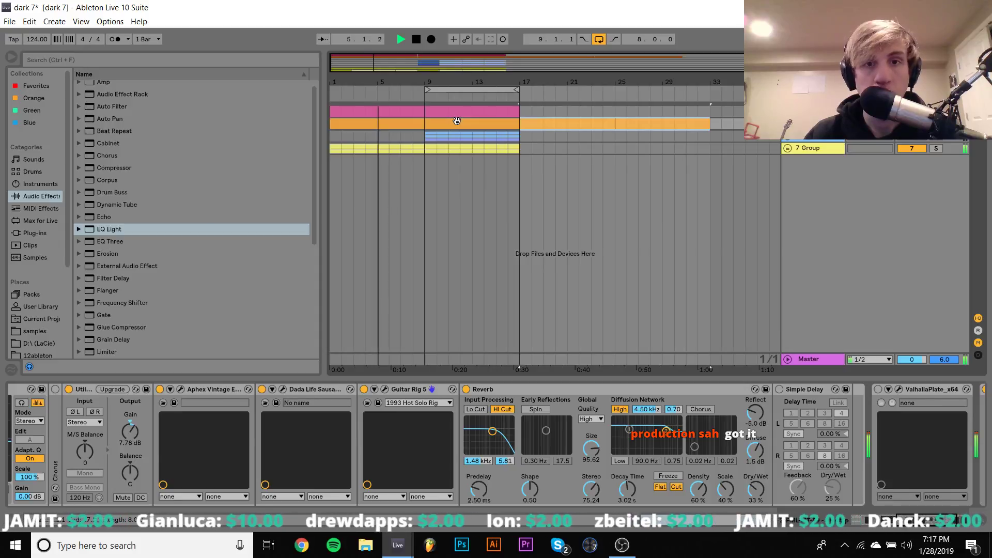
Step: Open the first PML-MT-89 clip's notes and delete the opening F4 and the C5 at 1.1.3
{"action": "double_click", "coordinate": [393, 125]}
{"action": "key", "text": "ctrl+a"}
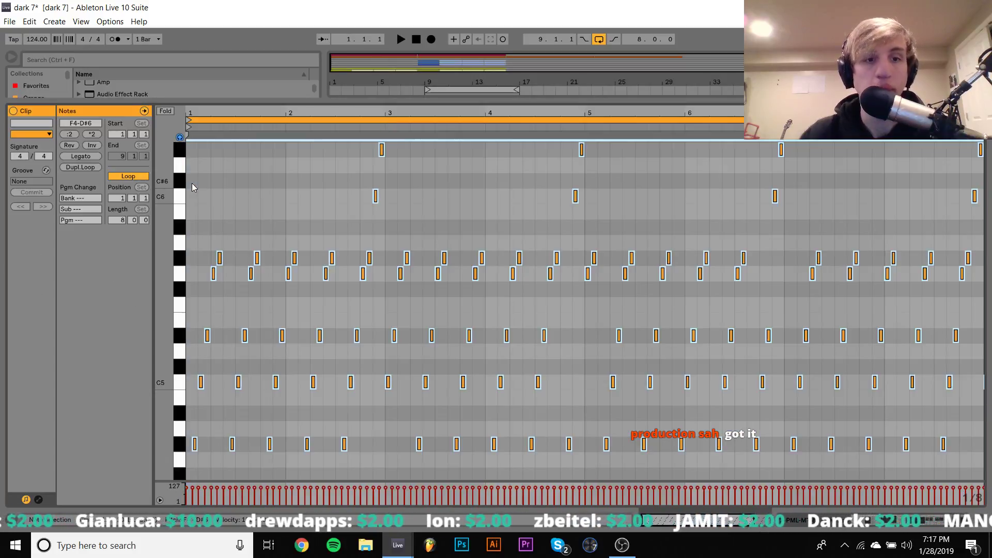
{"action": "left_click_drag", "start_coordinate": [196, 113], "coordinate": [208, 138]}
{"action": "scroll", "coordinate": [233, 206], "scroll_direction": "down", "scroll_amount": 5}
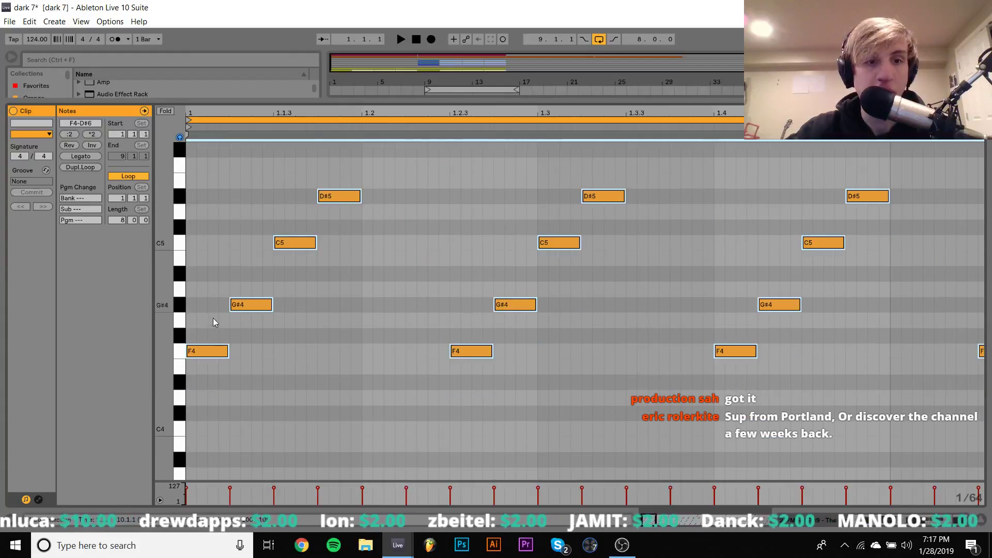
{"action": "left_click", "coordinate": [208, 355]}
{"action": "scroll", "coordinate": [208, 354], "scroll_direction": "up", "scroll_amount": 4}
{"action": "key", "text": "space"}
{"action": "key", "text": "space"}
{"action": "double_click", "coordinate": [302, 352]}
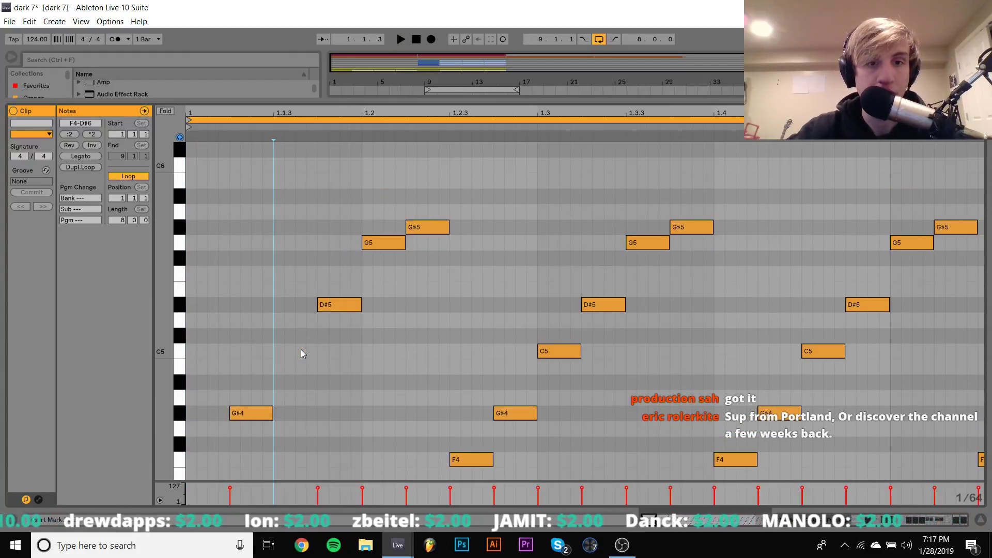
Step: Add a new C5 note at 1.1.3 and lengthen it to a sixteenth, ending at 1.1.4
{"action": "left_click", "coordinate": [350, 306]}
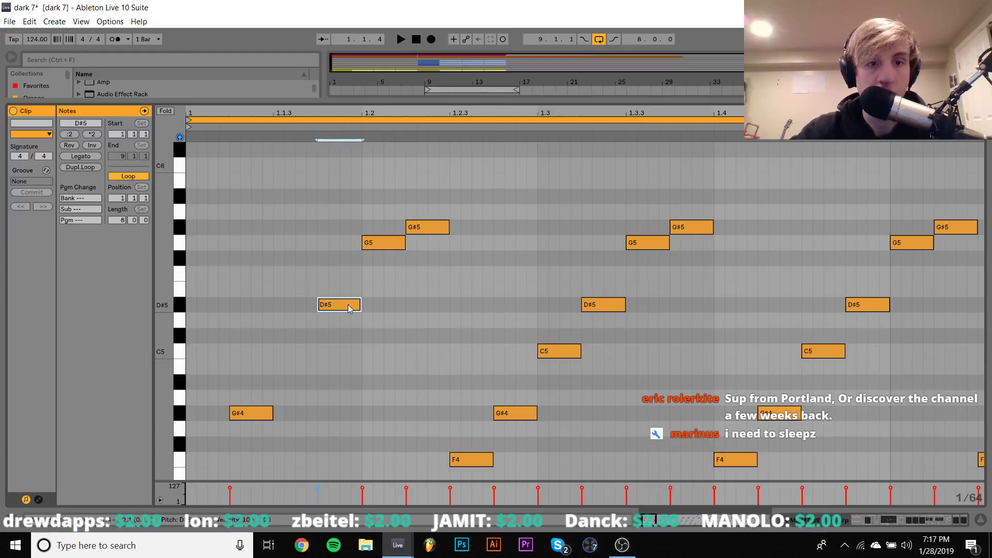
{"action": "double_click", "coordinate": [272, 339]}
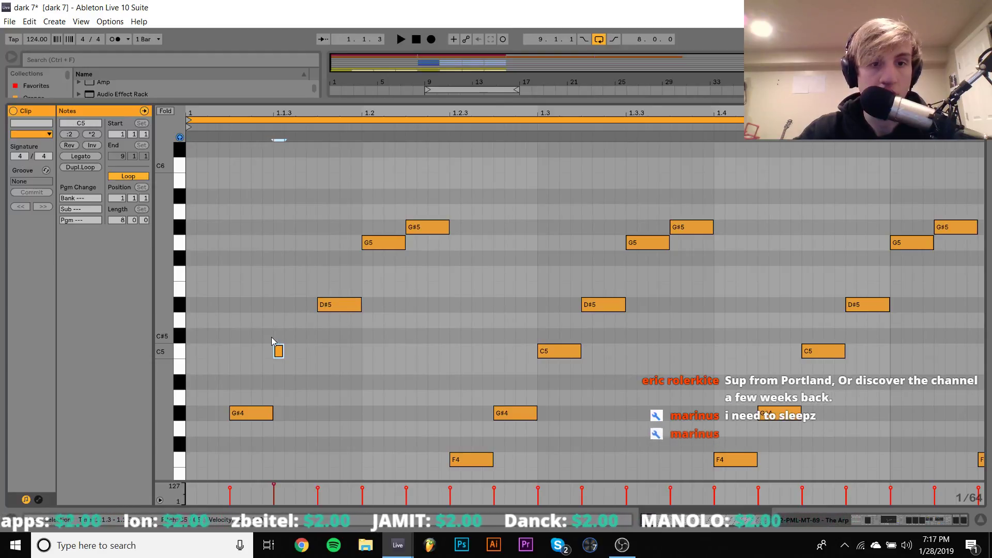
{"action": "key", "text": "shift+Right"}
{"action": "key", "text": "shift+Right"}
{"action": "key", "text": "space"}
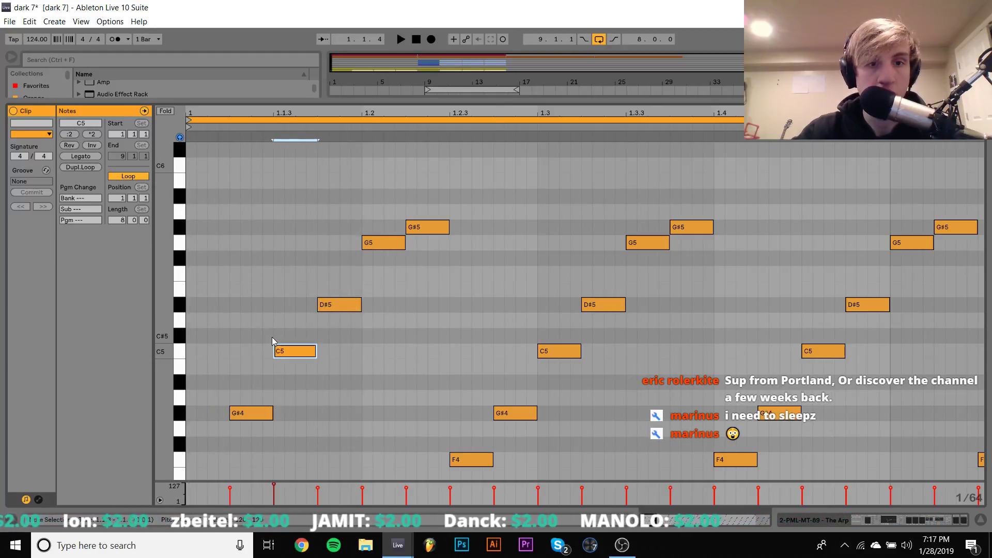
Step: Try the new note at 1.1.3 two semitones lower on A#4, and return it to C5
{"action": "key", "text": "Down"}
{"action": "key", "text": "Down"}
{"action": "key", "text": "space"}
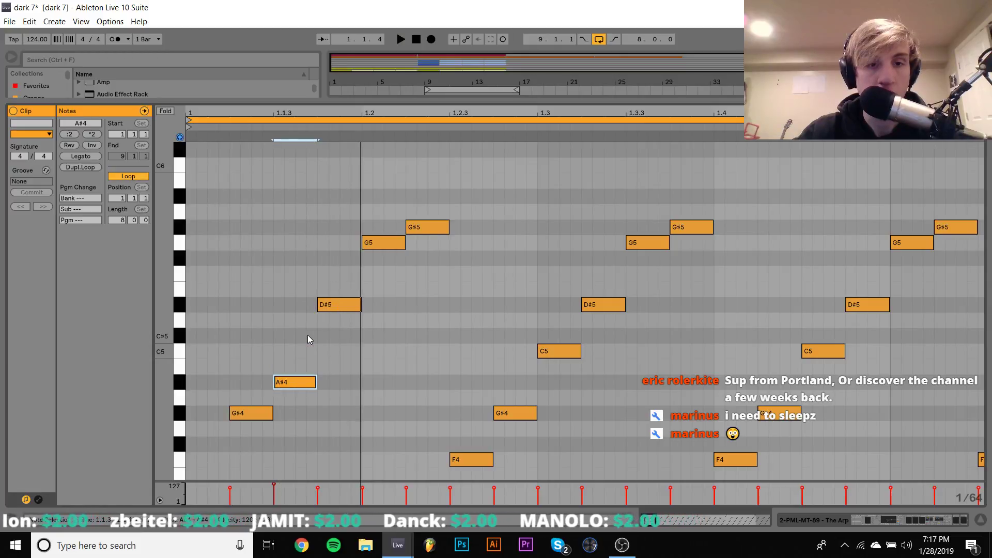
{"action": "key", "text": "Up"}
{"action": "key", "text": "Up"}
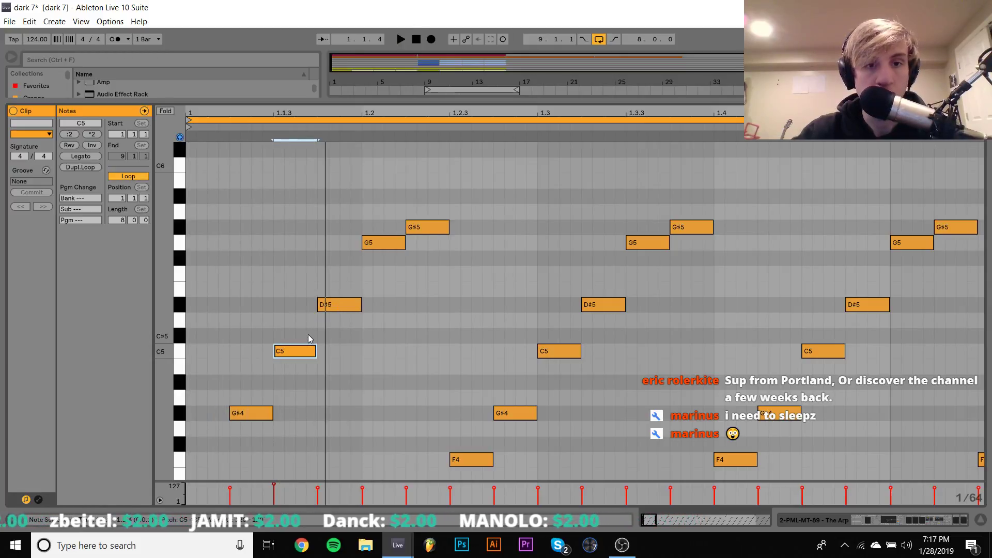
Step: Delete the D#5 at 1.1.4 and move the C5 from 1.1.3 into its place
{"action": "left_click", "coordinate": [308, 334]}
{"action": "double_click", "coordinate": [342, 305]}
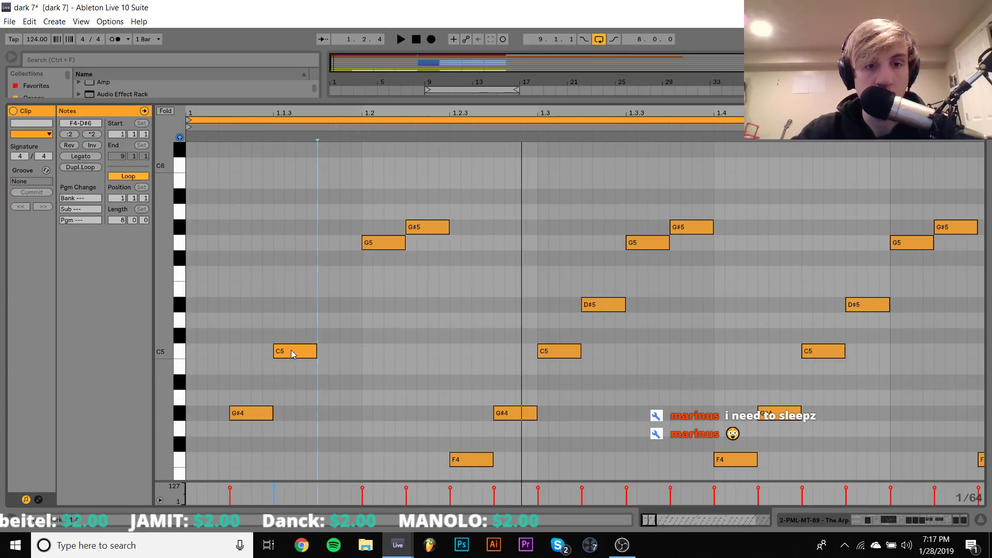
{"action": "left_click", "coordinate": [292, 354]}
{"action": "key", "text": "Right"}
{"action": "key", "text": "Right"}
{"action": "key", "text": "Right"}
{"action": "key", "text": "Right"}
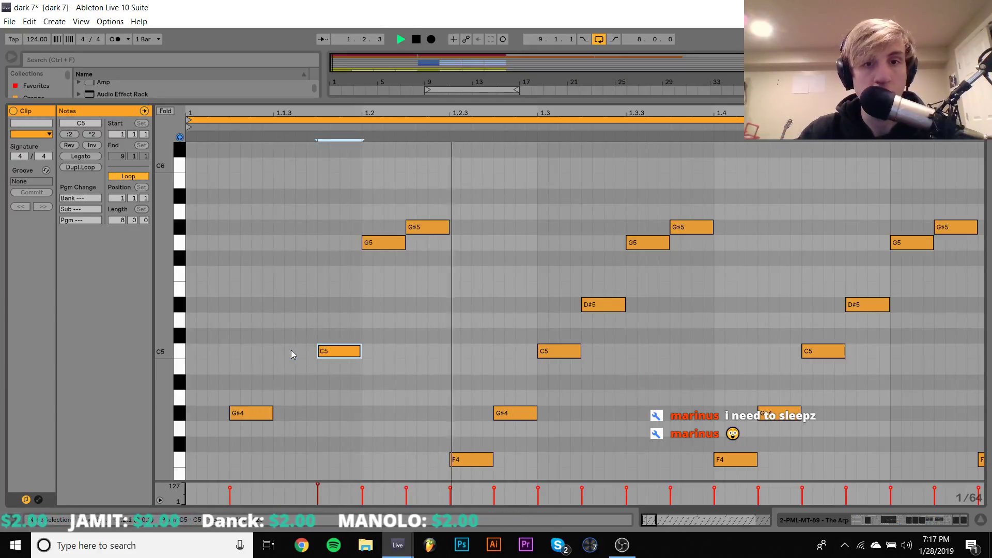
Step: Raise the note at 1.1.4 three semitones to D#5 and play the phrase
{"action": "key", "text": "Up"}
{"action": "key", "text": "Up"}
{"action": "key", "text": "Up"}
{"action": "key", "text": "space"}
{"action": "key", "text": "space"}
{"action": "key", "text": "space"}
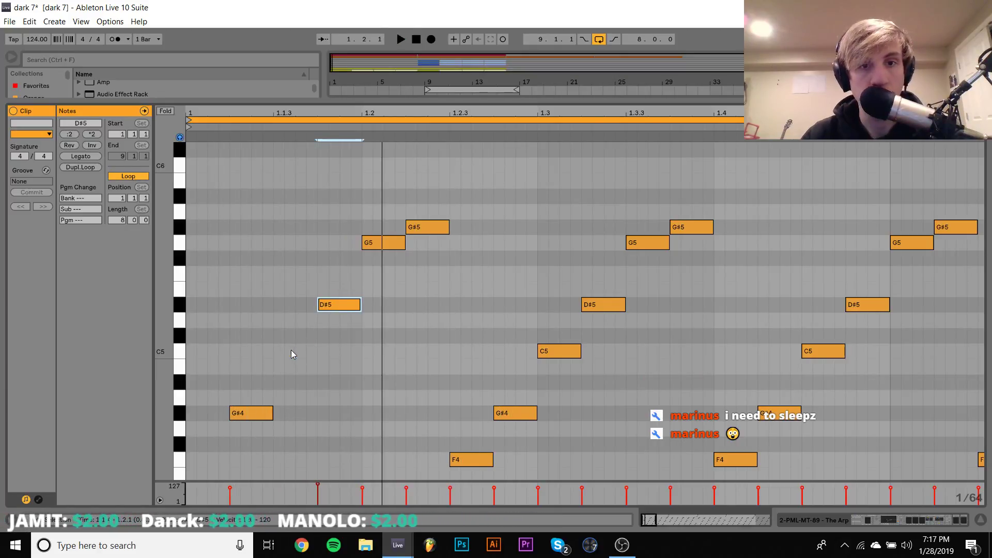
Step: Move the first G5 and G#5 pair a sixteenth later, starting at 1.2.2, and play it
{"action": "left_click_drag", "start_coordinate": [367, 212], "coordinate": [440, 282]}
{"action": "key", "text": "Right"}
{"action": "key", "text": "Right"}
{"action": "key", "text": "Right"}
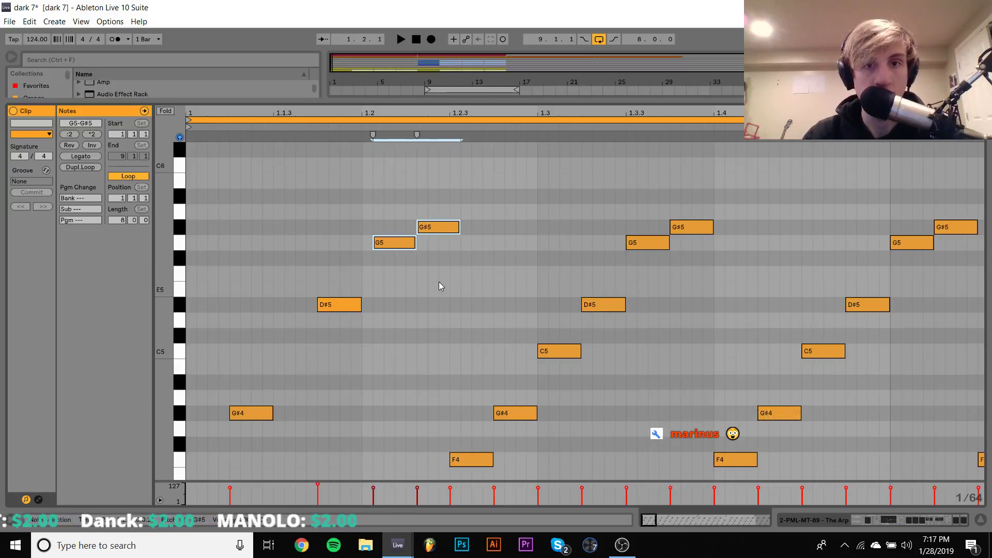
{"action": "key", "text": "Right"}
{"action": "key", "text": "space"}
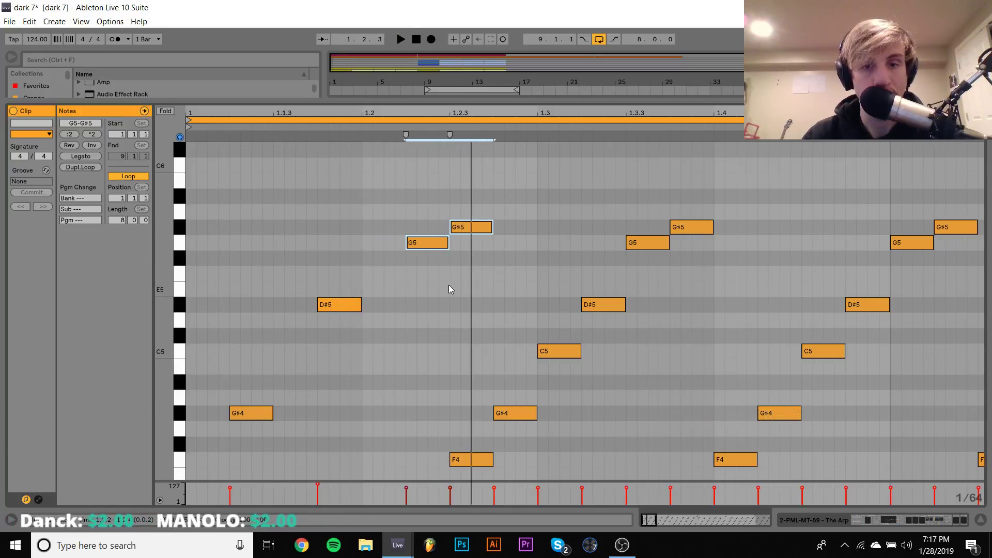
Step: Delete the F4, G#4, C5 and D#5 notes between 1.2.3 and 1.3.3
{"action": "left_click_drag", "start_coordinate": [463, 293], "coordinate": [612, 476]}
{"action": "key", "text": "Delete"}
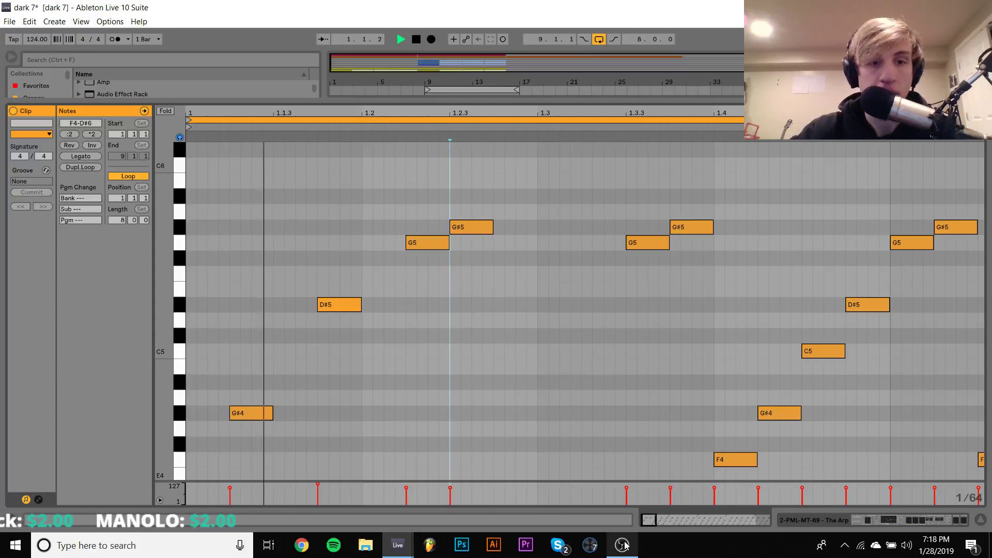
{"action": "key", "text": "space"}
Step: Lower the D#5 at 1.1.4 three semitones to C5 and play the phrase
{"action": "left_click", "coordinate": [326, 304]}
{"action": "key", "text": "Down"}
{"action": "key", "text": "Down"}
{"action": "key", "text": "Down"}
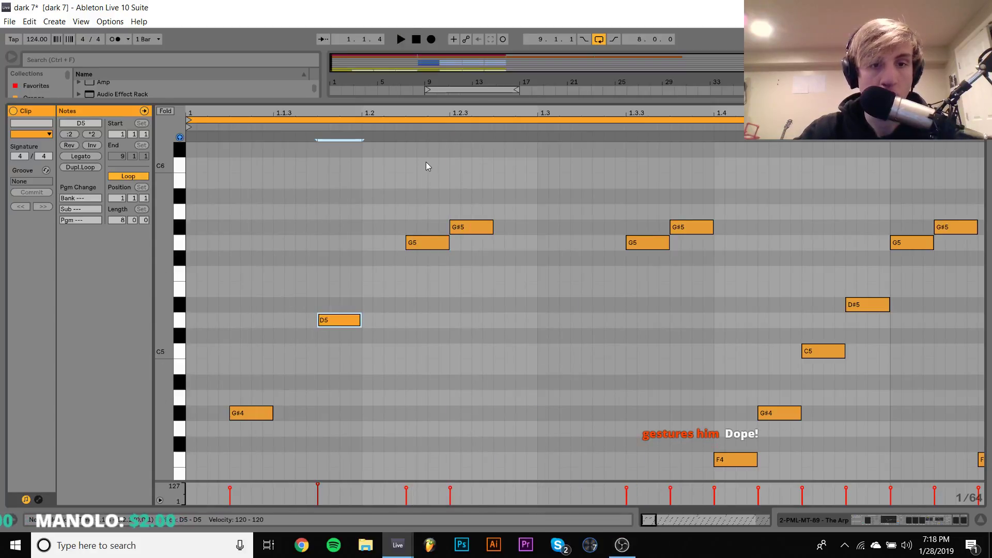
{"action": "key", "text": "space"}
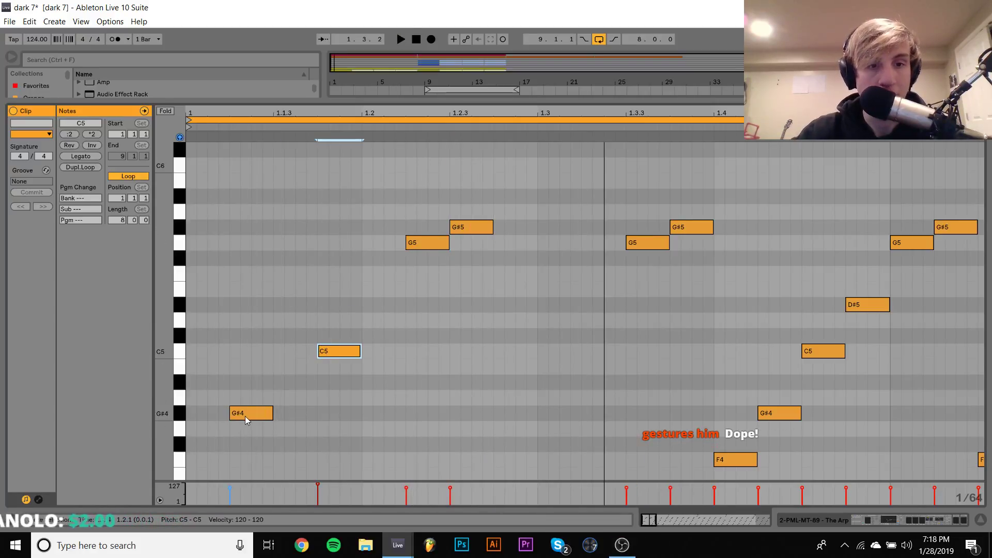
Step: Lower the G#4 at 1.1.2 three semitones to F4 and play the phrase
{"action": "key", "text": "space"}
{"action": "left_click", "coordinate": [247, 416]}
{"action": "key", "text": "Down"}
{"action": "key", "text": "Down"}
{"action": "key", "text": "Down"}
{"action": "key", "text": "space"}
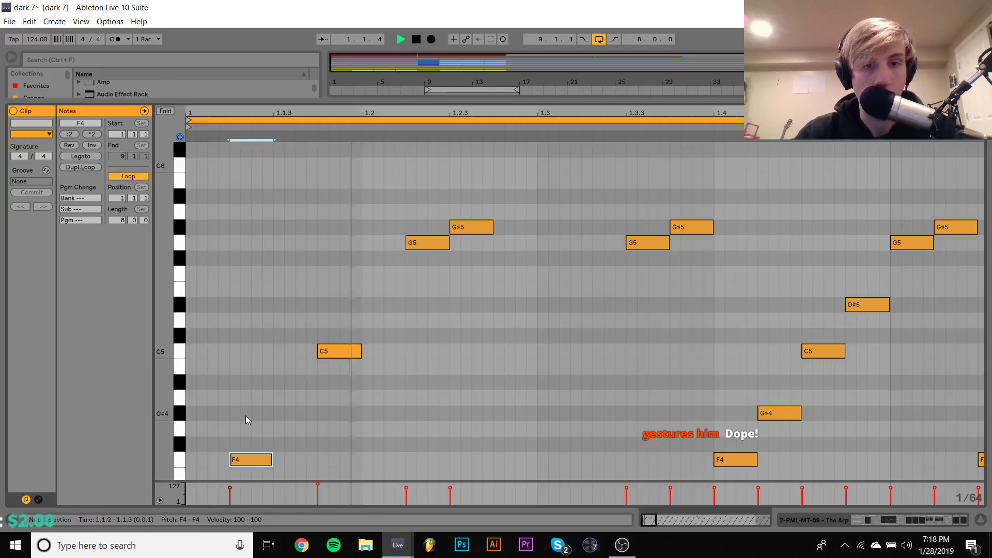
Step: Try the note at 1.1.4 a semitone higher on C#5, and return it to C5
{"action": "left_click", "coordinate": [339, 353]}
{"action": "key", "text": "space"}
{"action": "key", "text": "space"}
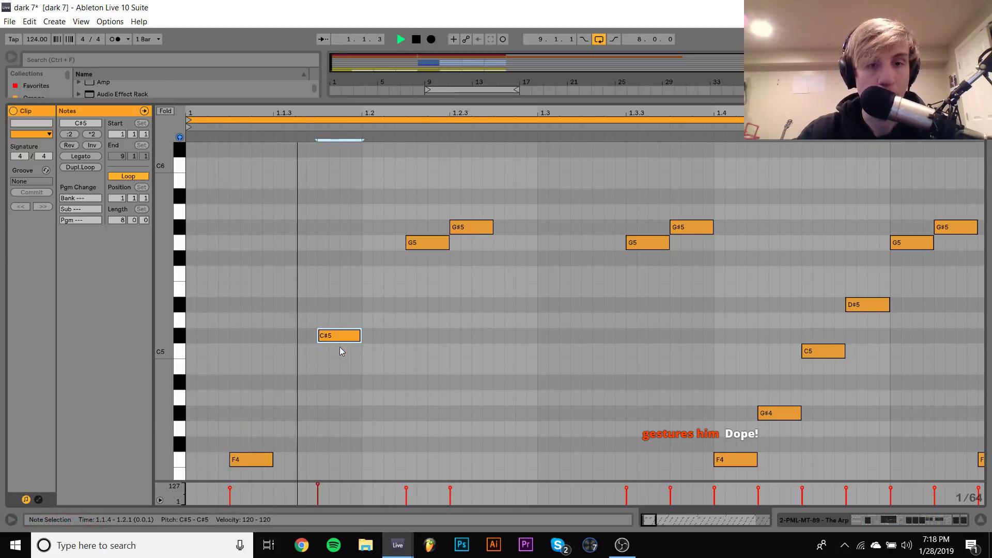
{"action": "key", "text": "space"}
{"action": "key", "text": "Down"}
Step: Duplicate the C5 to beat 1.2 and transpose the copy, trying A#4 and settling on G#5
{"action": "key", "text": "ctrl+d"}
{"action": "key", "text": "space"}
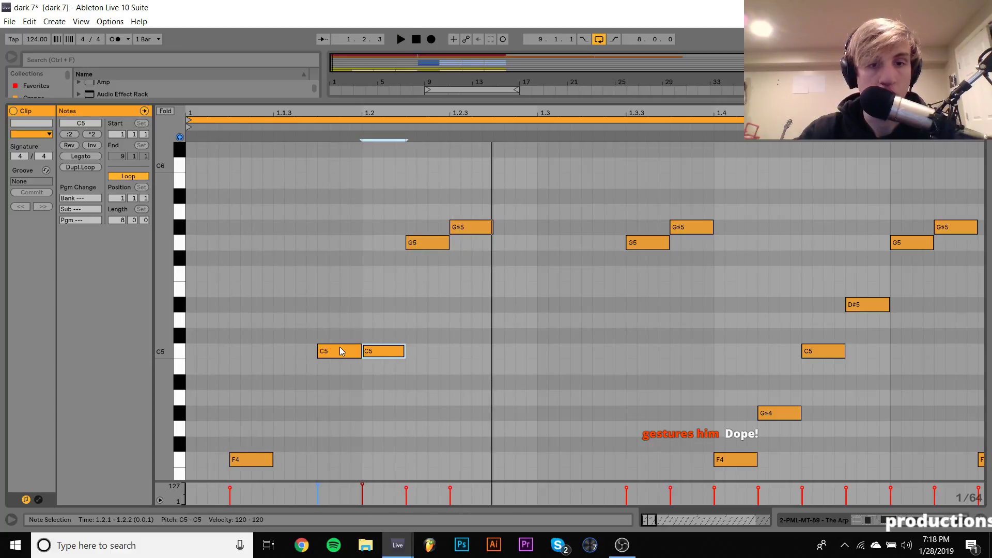
{"action": "key", "text": "Down"}
{"action": "key", "text": "Down"}
{"action": "key", "text": "space"}
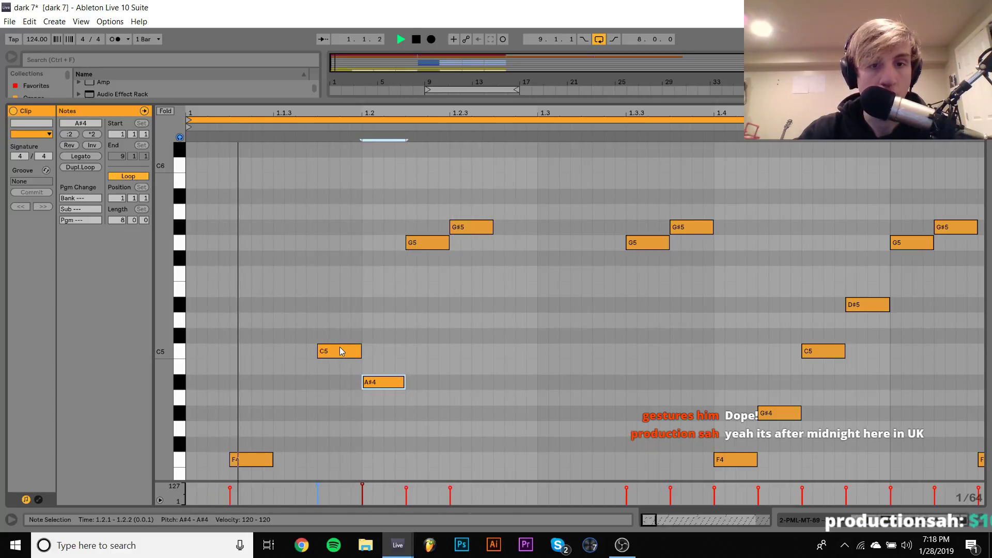
{"action": "key", "text": "Down"}
{"action": "key", "text": "Down"}
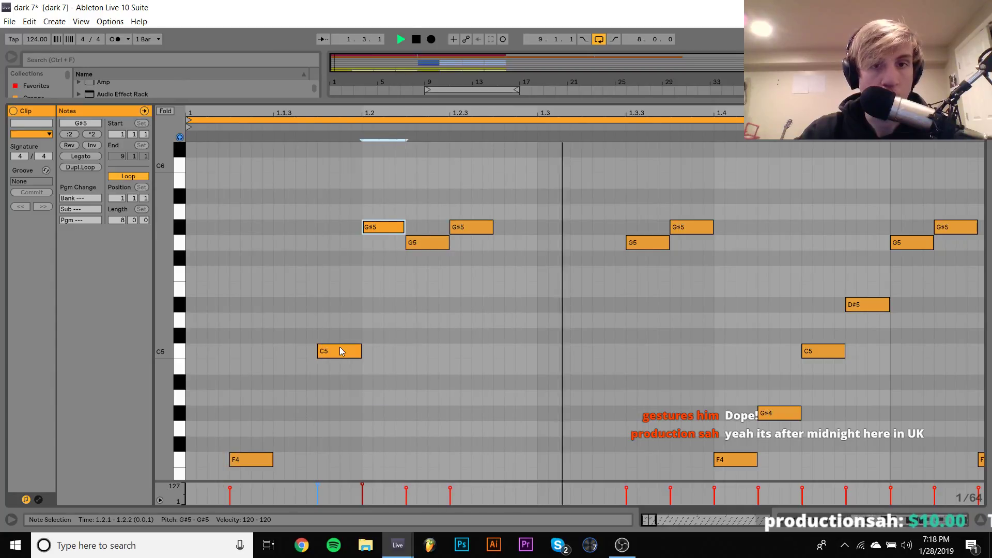
{"action": "key", "text": "ctrl+Up"}
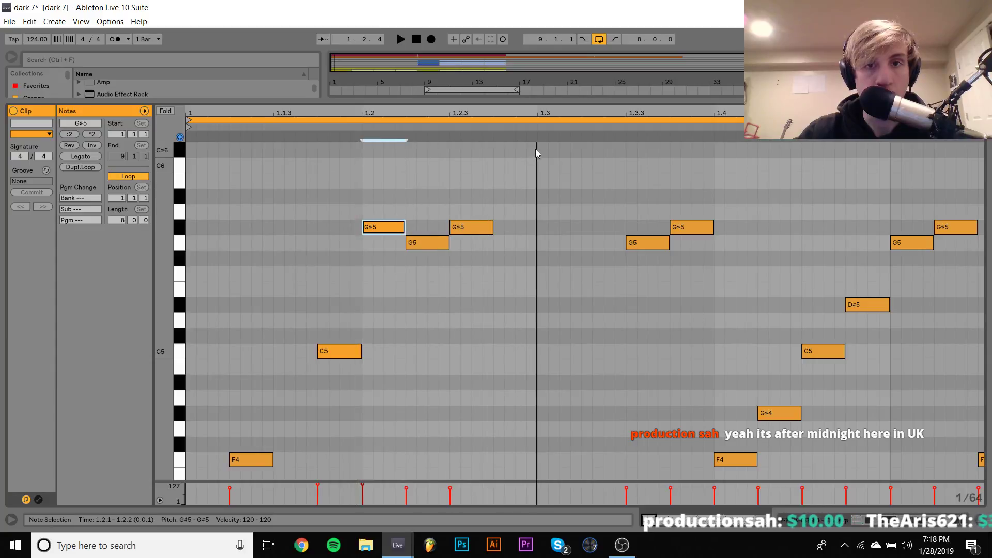
Step: Delete the remaining arp notes between F4 and C6 from 1.3.3 to the end of the clip
{"action": "key", "text": "space"}
{"action": "key", "text": "minus"}
{"action": "key", "text": "minus"}
{"action": "key", "text": "minus"}
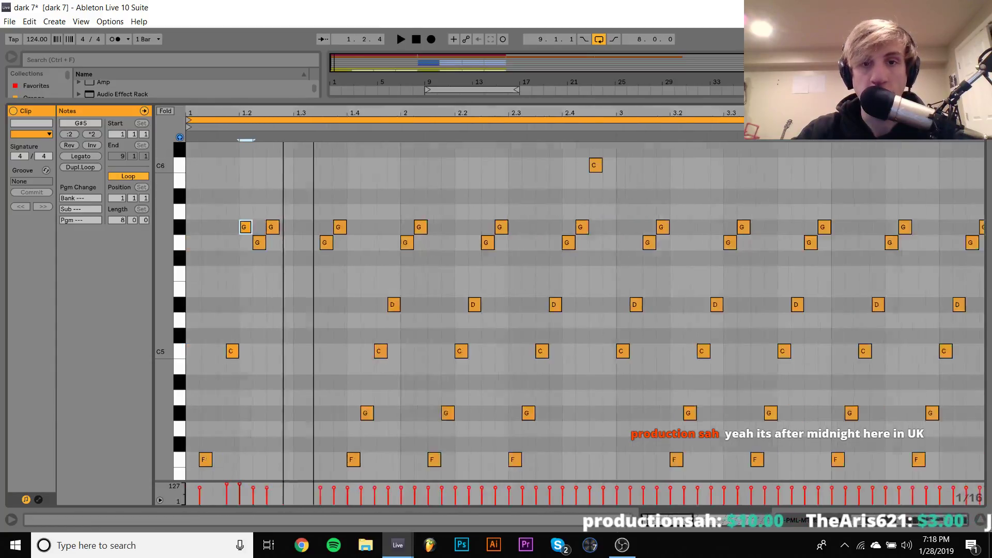
{"action": "key", "text": "ctrl+a"}
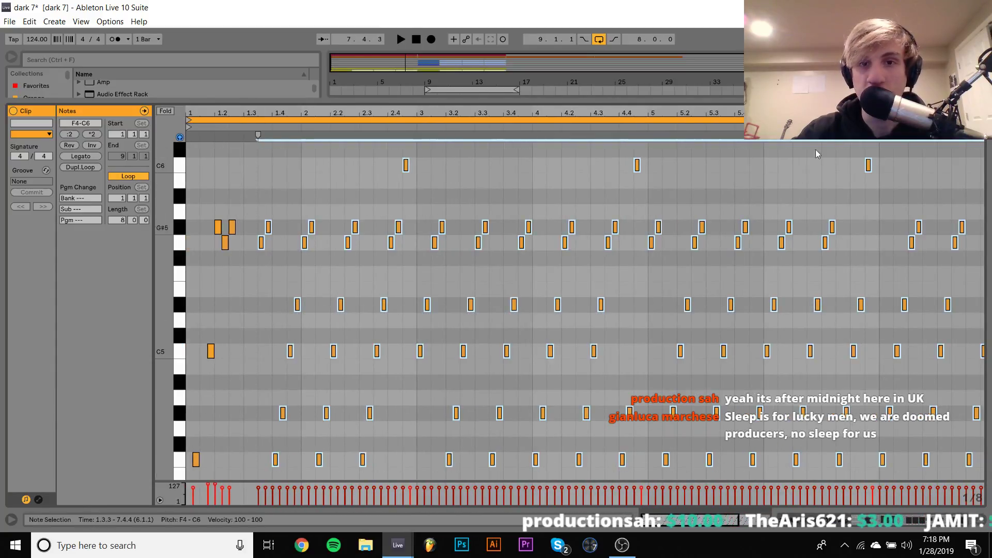
{"action": "key", "text": "minus"}
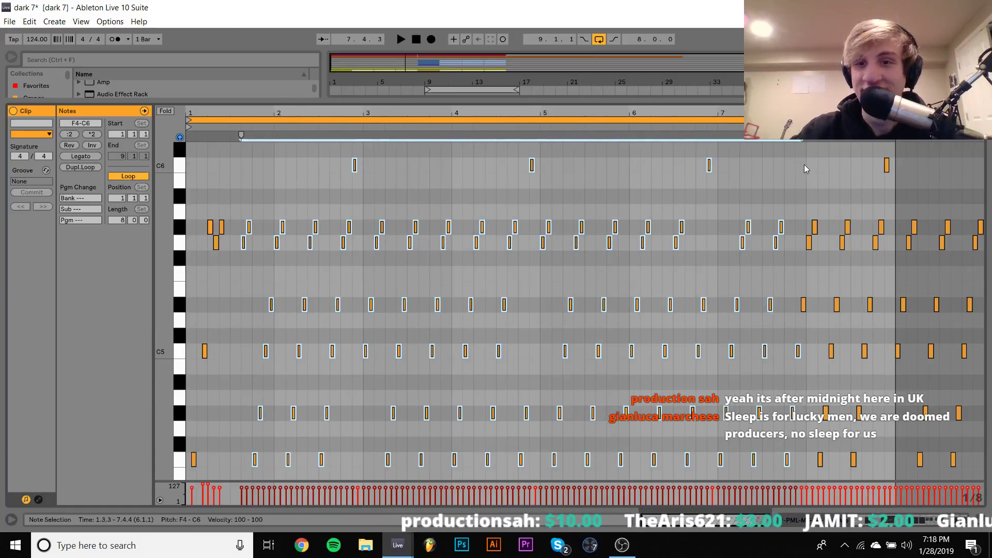
{"action": "left_click_drag", "start_coordinate": [804, 165], "coordinate": [984, 474]}
{"action": "key", "text": "Delete"}
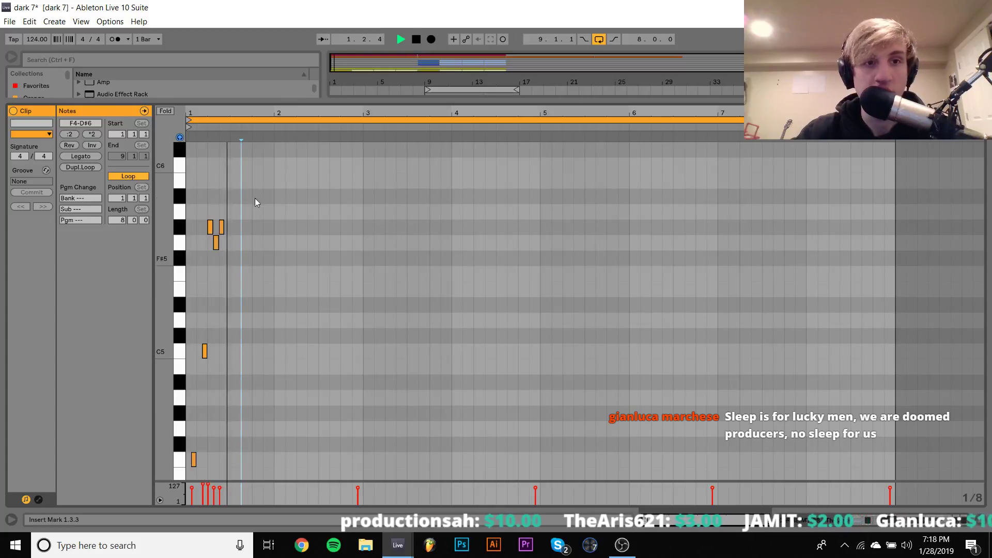
Step: Move the last G5 and G#5 pair of the opening phrase a sixteenth later, starting at 1.2.3, and play it
{"action": "left_click_drag", "start_coordinate": [214, 111], "coordinate": [350, 125]}
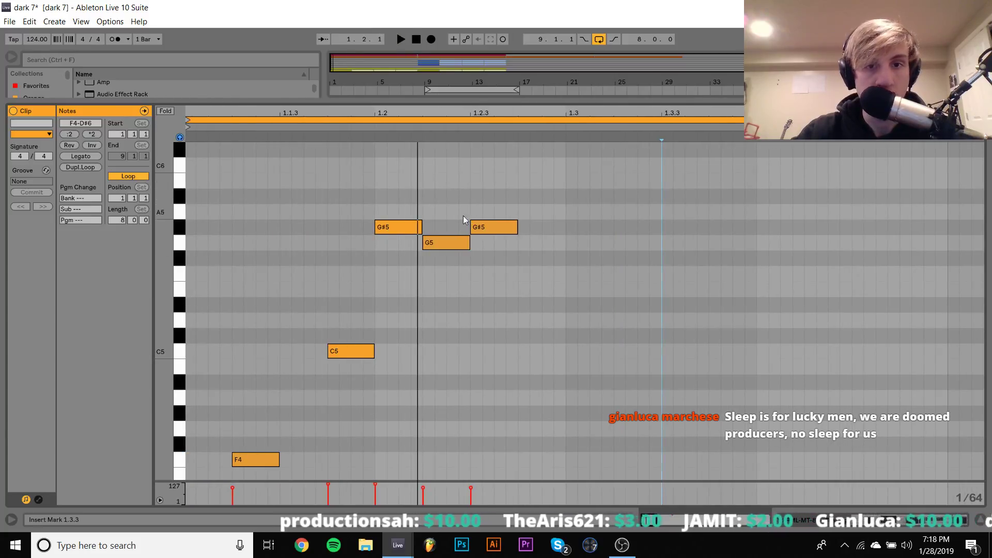
{"action": "left_click_drag", "start_coordinate": [463, 216], "coordinate": [554, 335]}
{"action": "key", "text": "Right"}
{"action": "key", "text": "Right"}
{"action": "key", "text": "Right"}
{"action": "key", "text": "Right"}
{"action": "key", "text": "space"}
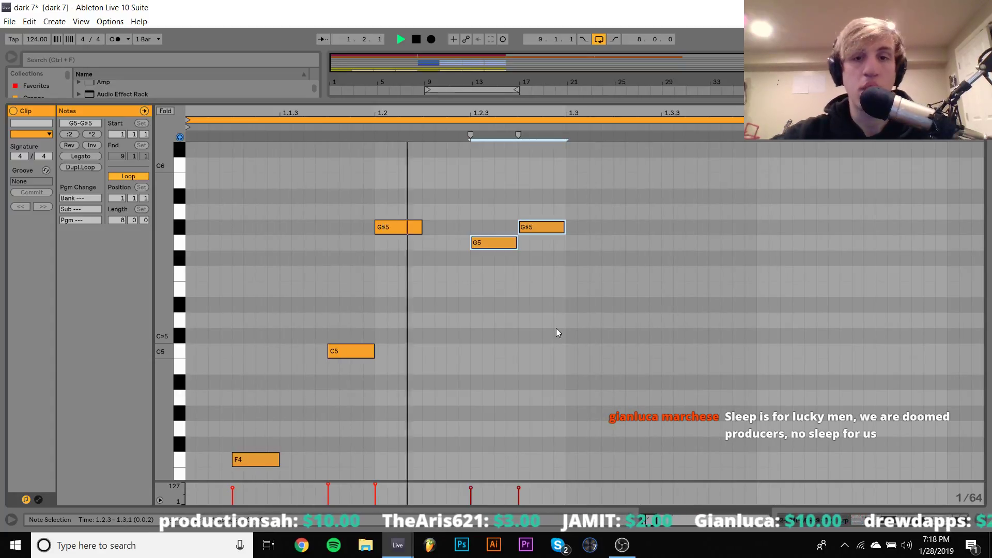
Step: Try an extra sixteenth note at 1.3.2, transposing it from G5 up to C6 and back down to A#5 during playback
{"action": "double_click", "coordinate": [620, 246]}
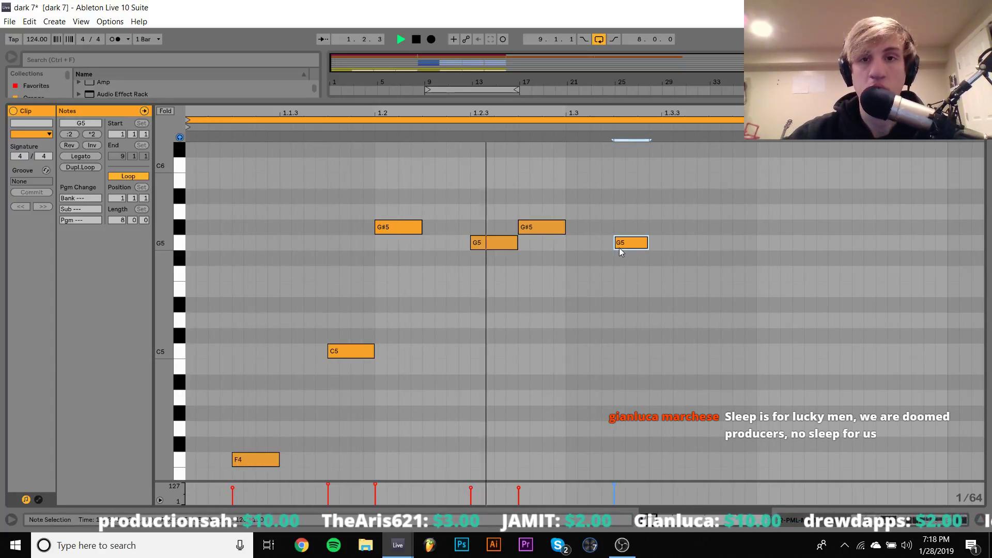
{"action": "key", "text": "space"}
{"action": "key", "text": "shift+Right"}
{"action": "key", "text": "Up"}
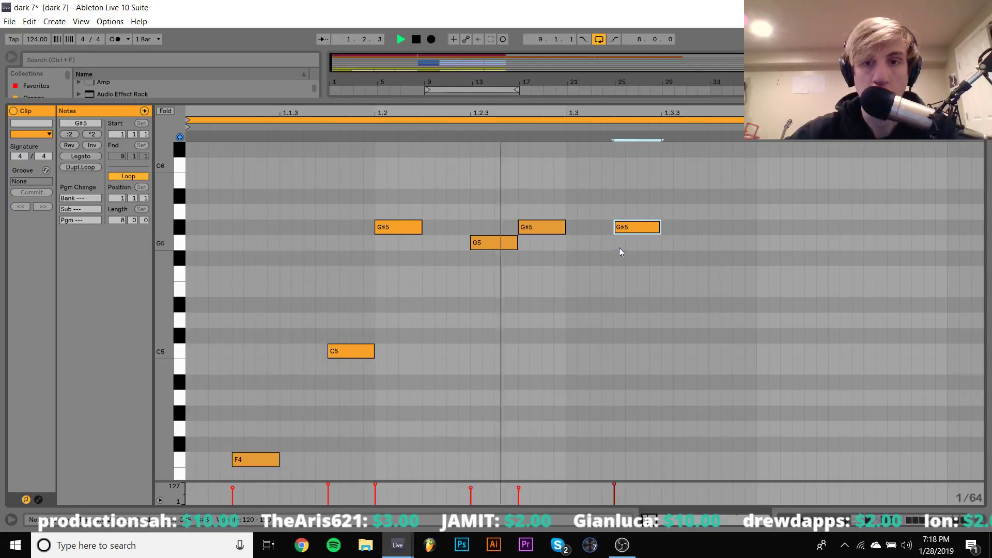
{"action": "key", "text": "Up"}
{"action": "key", "text": "Up"}
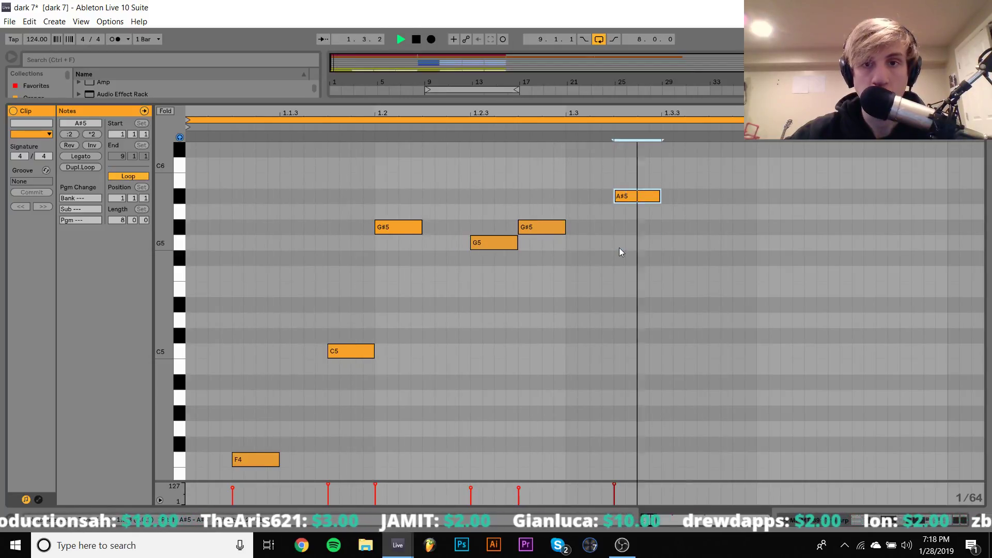
{"action": "key", "text": "Up"}
{"action": "key", "text": "Up"}
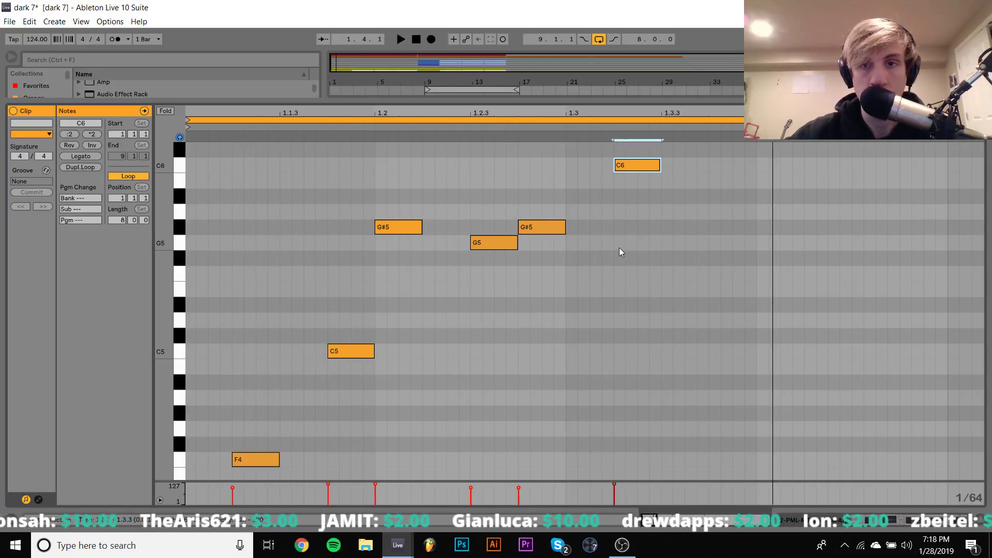
{"action": "key", "text": "Down"}
{"action": "key", "text": "Down"}
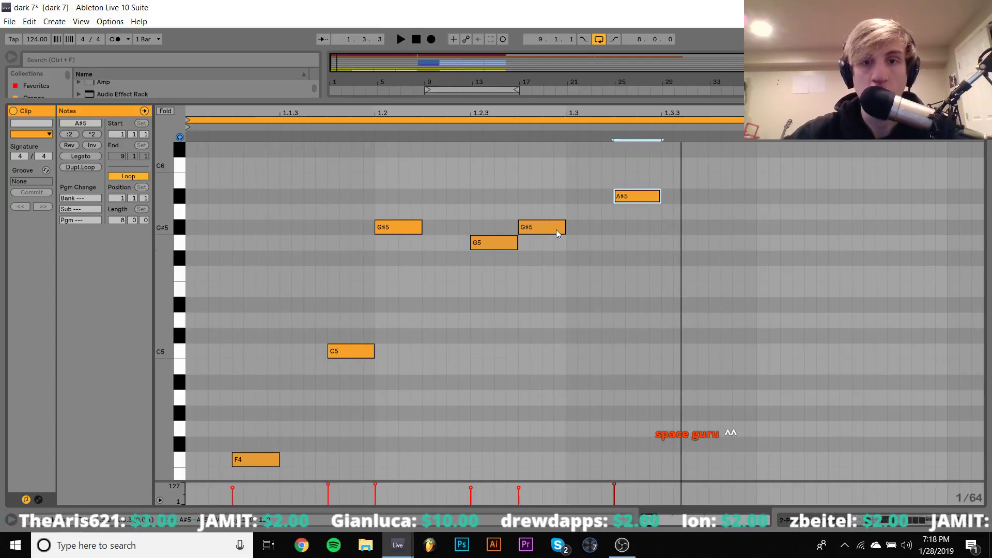
Step: Transpose the G#5 note at 1.2.4 up two semitones to A#5
{"action": "left_click", "coordinate": [536, 226]}
{"action": "key", "text": "Up"}
{"action": "key", "text": "Up"}
Step: Delete the A#5 note at 1.3.2 and play the phrase
{"action": "left_click", "coordinate": [638, 195]}
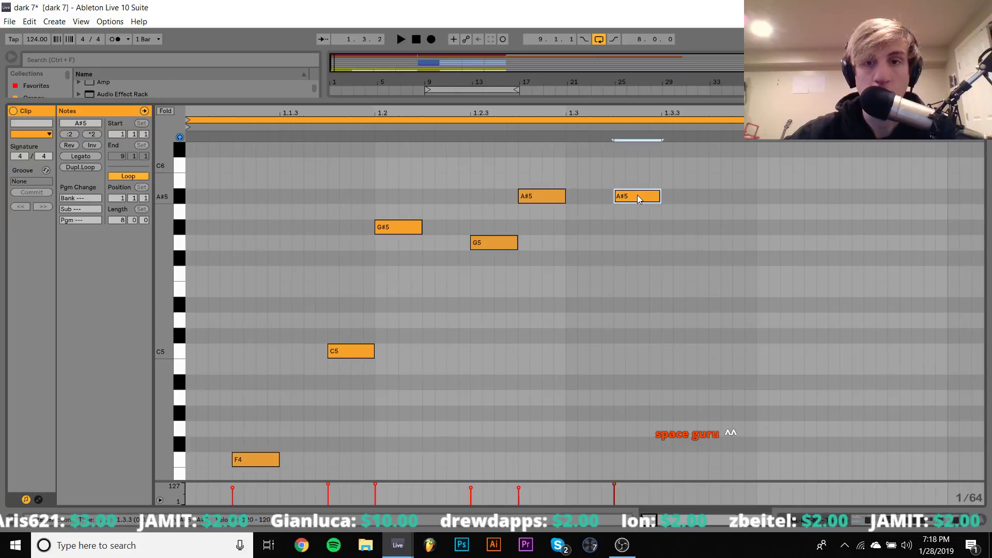
{"action": "key", "text": "Delete"}
{"action": "key", "text": "space"}
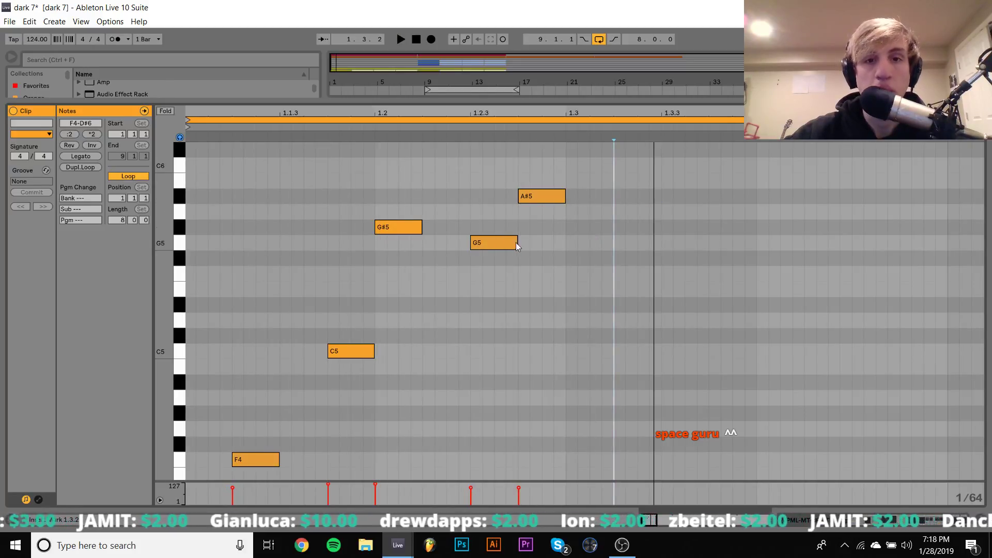
Step: Select the G#5 note at beat 1.2
{"action": "left_click", "coordinate": [390, 228]}
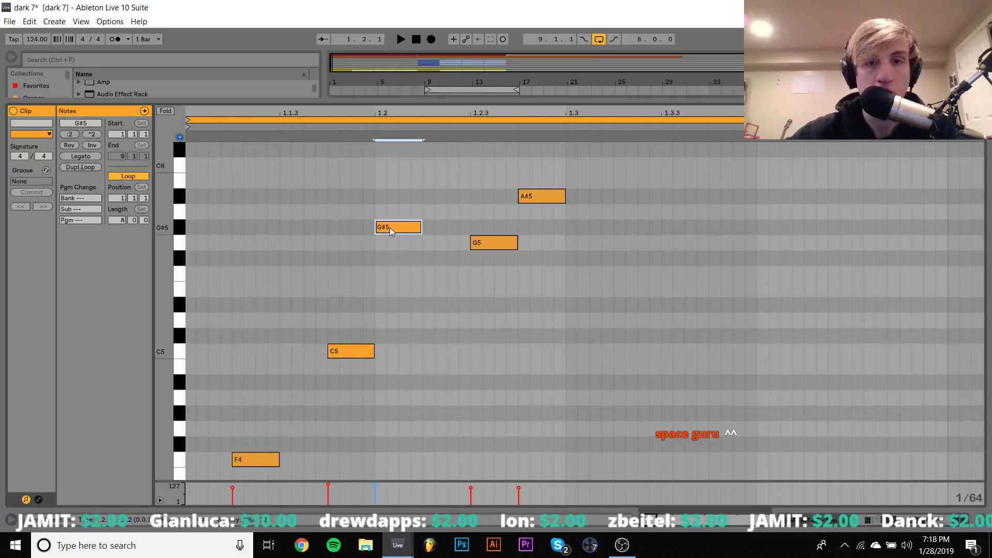
Step: Move the G#5 note to 1.2.2 and the C5 note to 1.1.3, checking the melody by playback
{"action": "key", "text": "Right"}
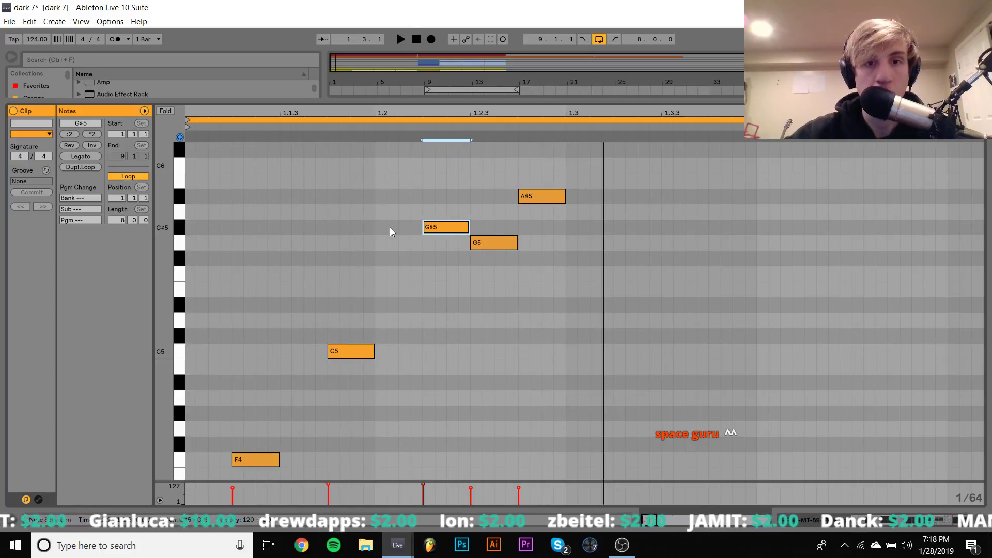
{"action": "key", "text": "space"}
{"action": "key", "text": "Left"}
{"action": "key", "text": "Left"}
{"action": "key", "text": "Left"}
{"action": "key", "text": "Left"}
{"action": "key", "text": "Left"}
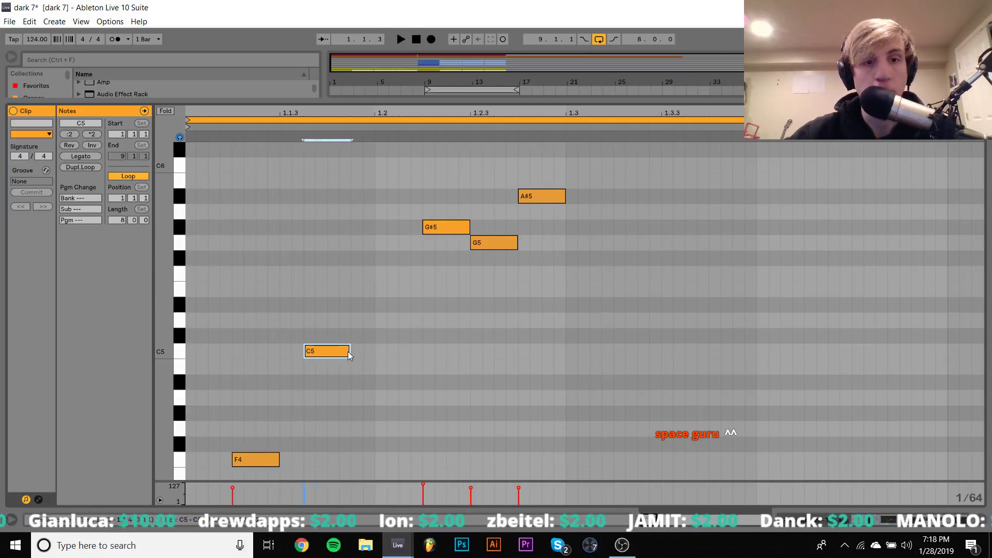
{"action": "key", "text": "space"}
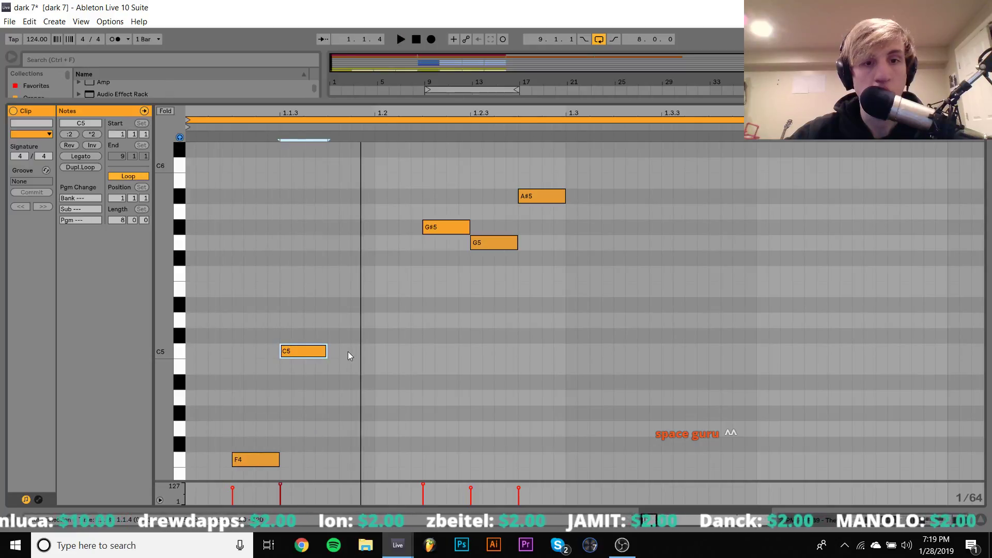
Step: Duplicate the C5 note directly after itself, raise the copy to F5 and play the melody
{"action": "key", "text": "ctrl+d"}
{"action": "key", "text": "Up"}
{"action": "key", "text": "Up"}
{"action": "key", "text": "Up"}
{"action": "key", "text": "space"}
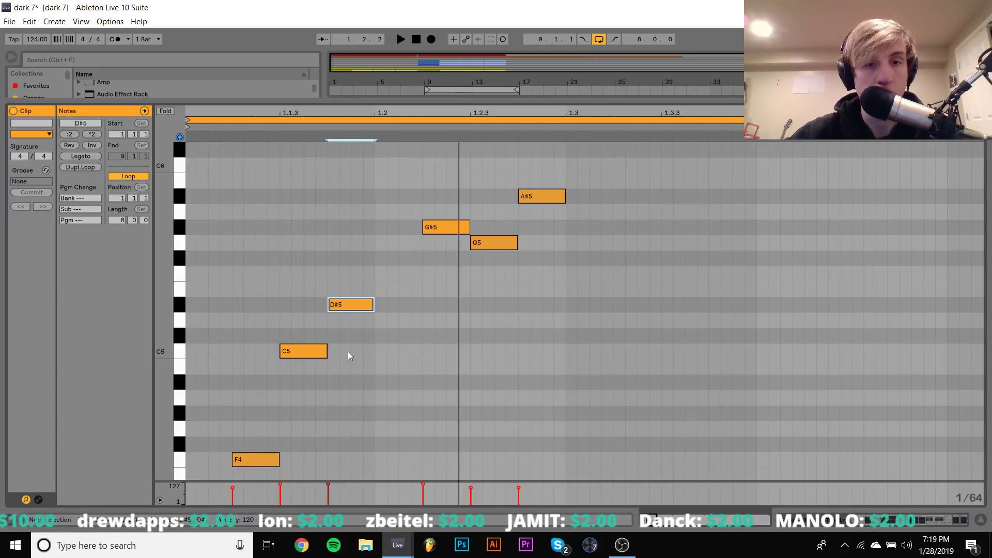
{"action": "key", "text": "Up"}
{"action": "key", "text": "Up"}
{"action": "key", "text": "space"}
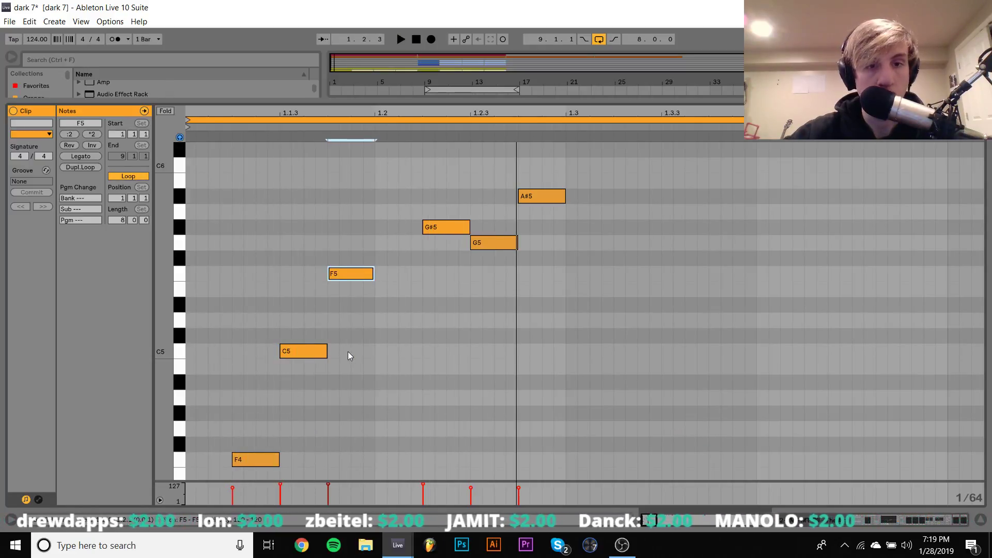
Step: Raise the melody's first note to G#4 and audition the change
{"action": "left_click", "coordinate": [253, 462]}
{"action": "key", "text": "Up"}
{"action": "key", "text": "Up"}
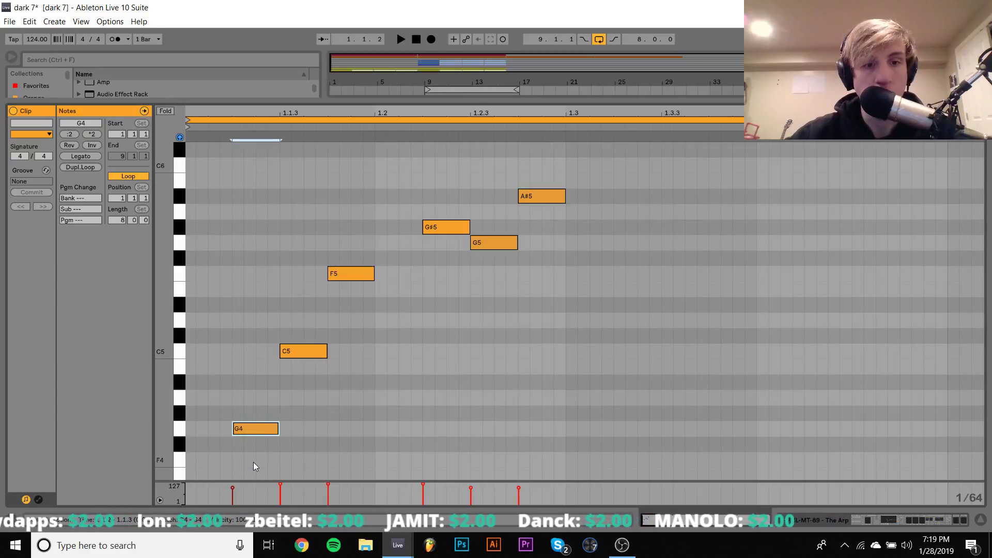
{"action": "key", "text": "Up"}
{"action": "key", "text": "space"}
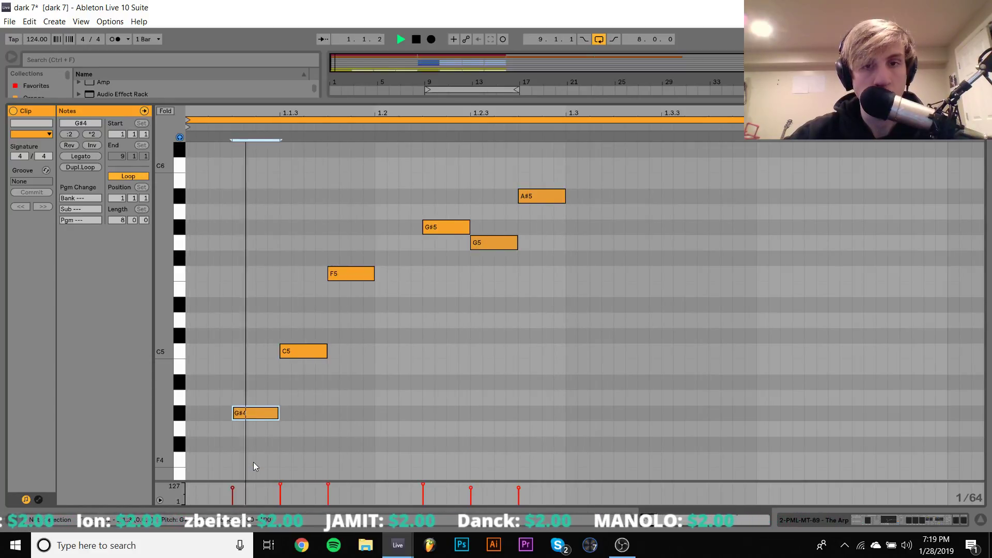
{"action": "key", "text": "space"}
{"action": "key", "text": "space"}
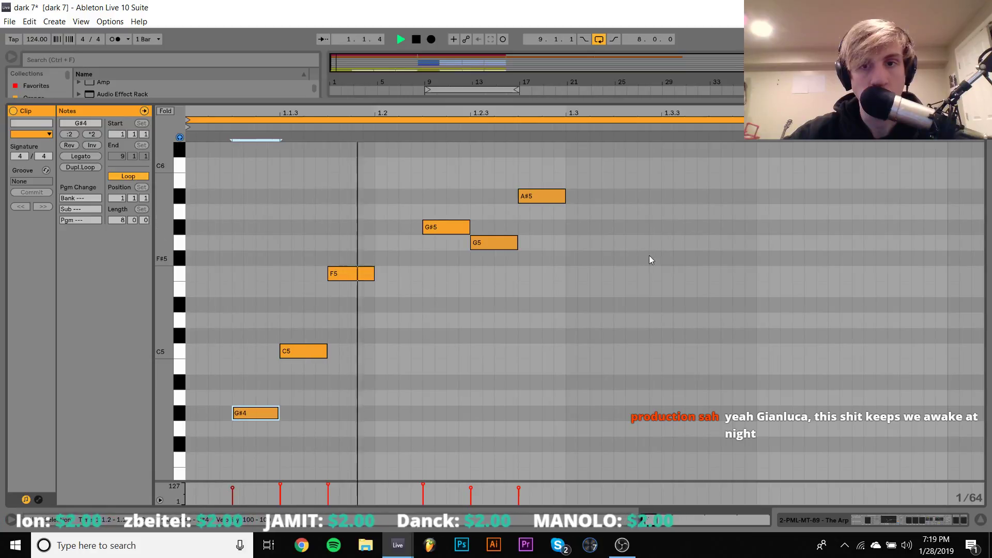
{"action": "key", "text": "space"}
Step: Add an F5 note at 1.3.3, lengthen it to a sixteenth note and play the phrase
{"action": "double_click", "coordinate": [655, 258]}
{"action": "key", "text": "Down"}
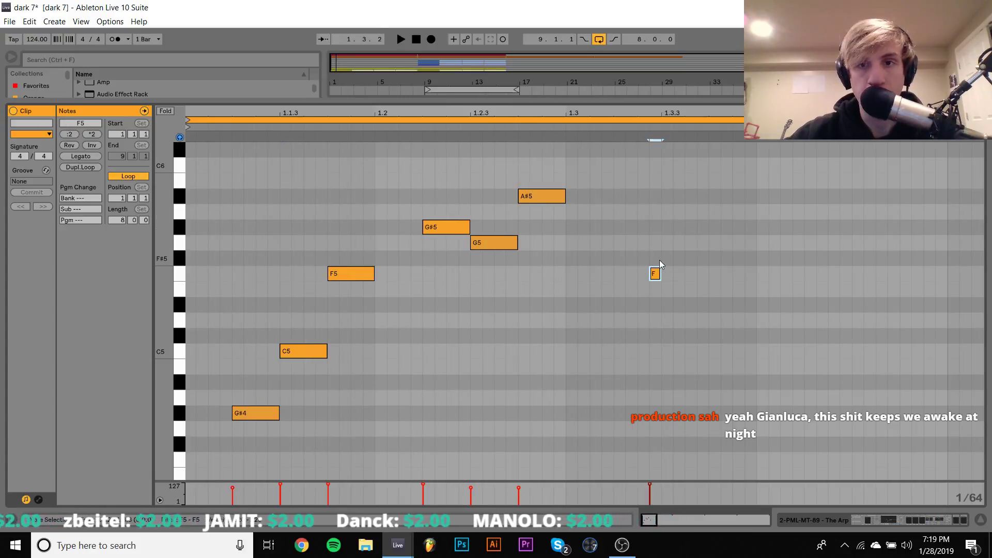
{"action": "key", "text": "Right"}
{"action": "key", "text": "shift+Right"}
{"action": "key", "text": "shift+Right"}
{"action": "key", "text": "shift+Right"}
{"action": "key", "text": "space"}
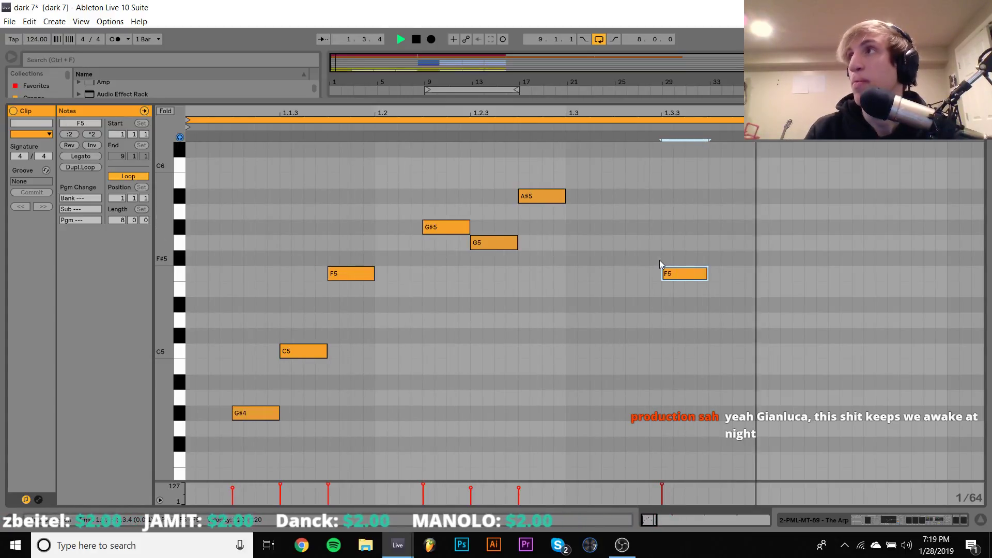
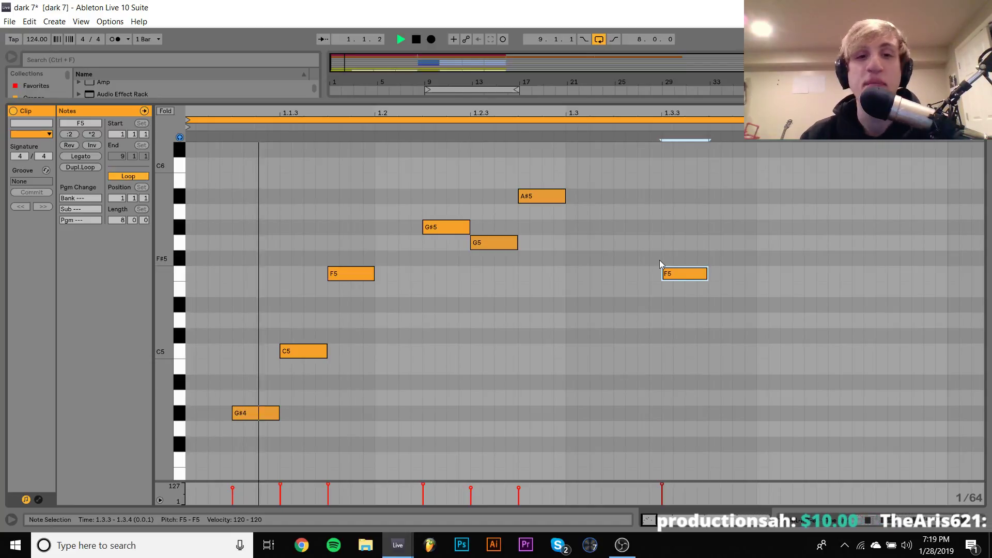
{"action": "key", "text": "space"}
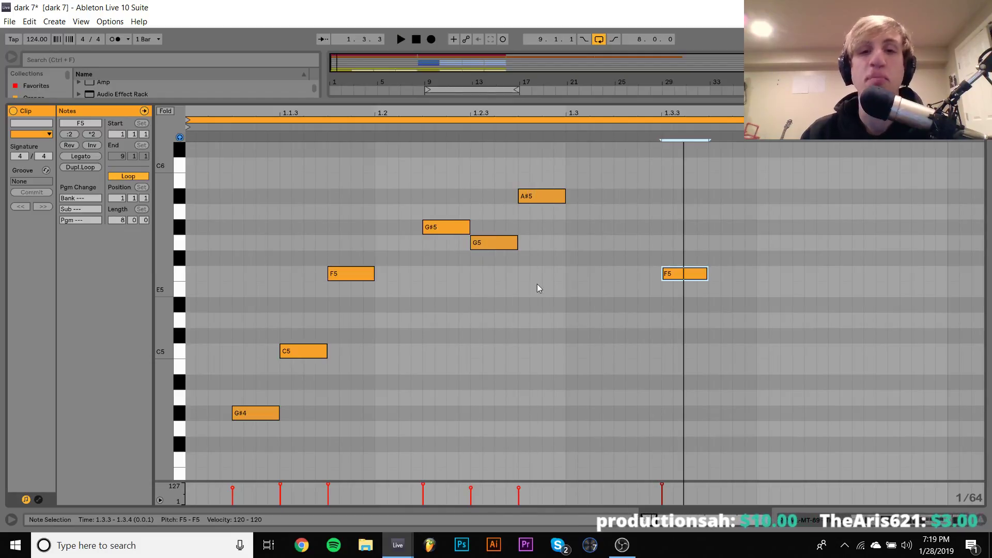
Step: Raise the note at 1.2.2 to A#5, lower the note at 1.2.4 to G#5 and play the phrase
{"action": "left_click", "coordinate": [467, 228]}
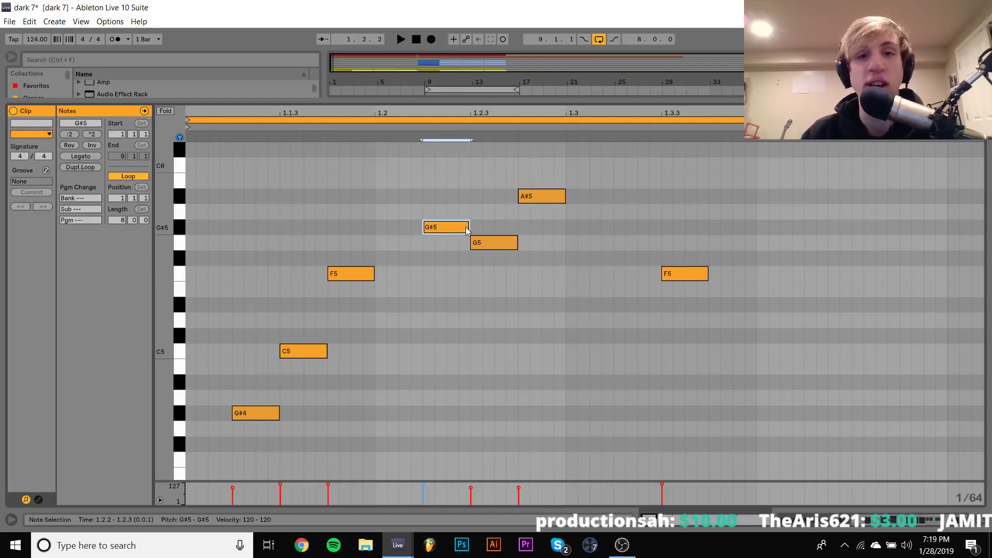
{"action": "key", "text": "Up"}
{"action": "key", "text": "Up"}
{"action": "left_click_drag", "start_coordinate": [541, 197], "coordinate": [542, 229]}
{"action": "left_click", "coordinate": [497, 243]}
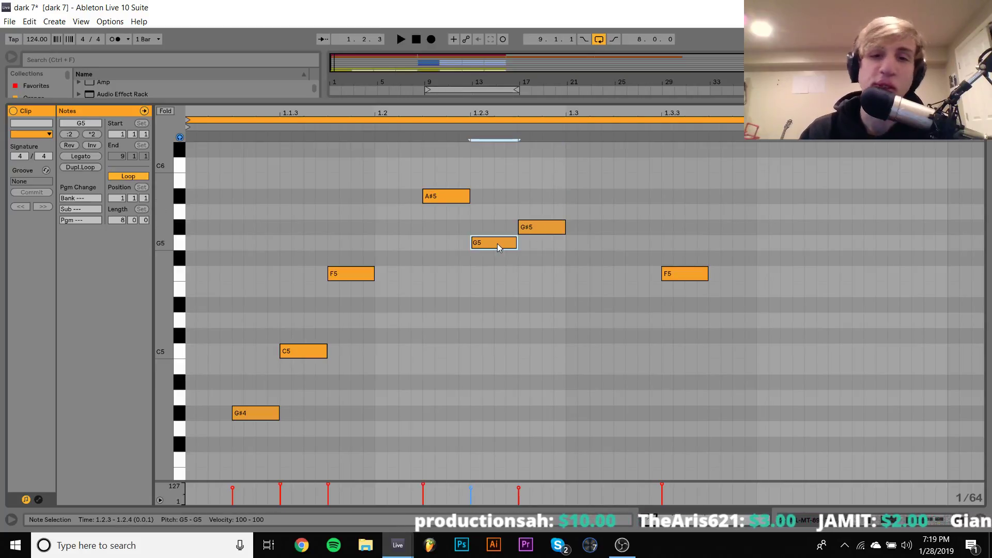
{"action": "key", "text": "space"}
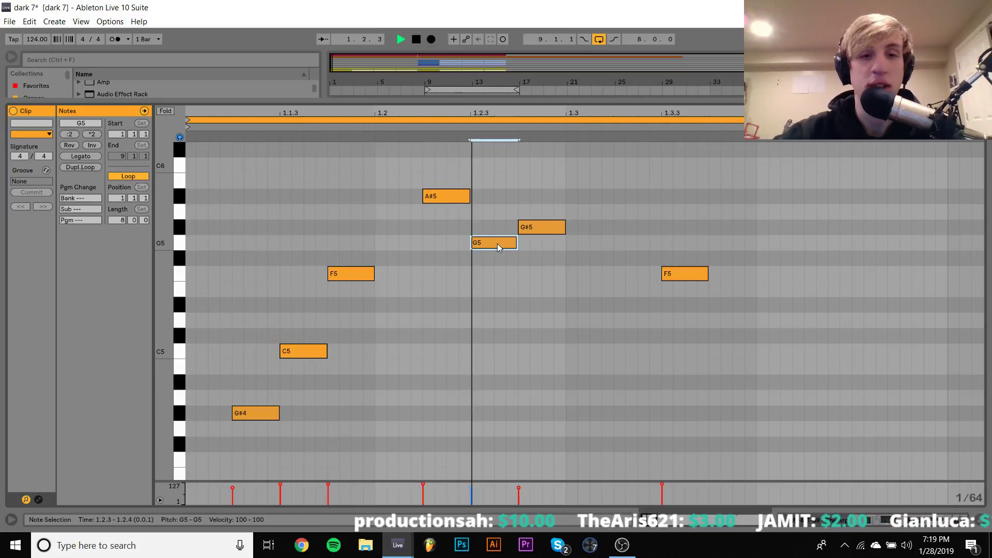
Step: Repitch the melody's first three notes to F4, G#4 and C6, and play the result
{"action": "left_click", "coordinate": [265, 414]}
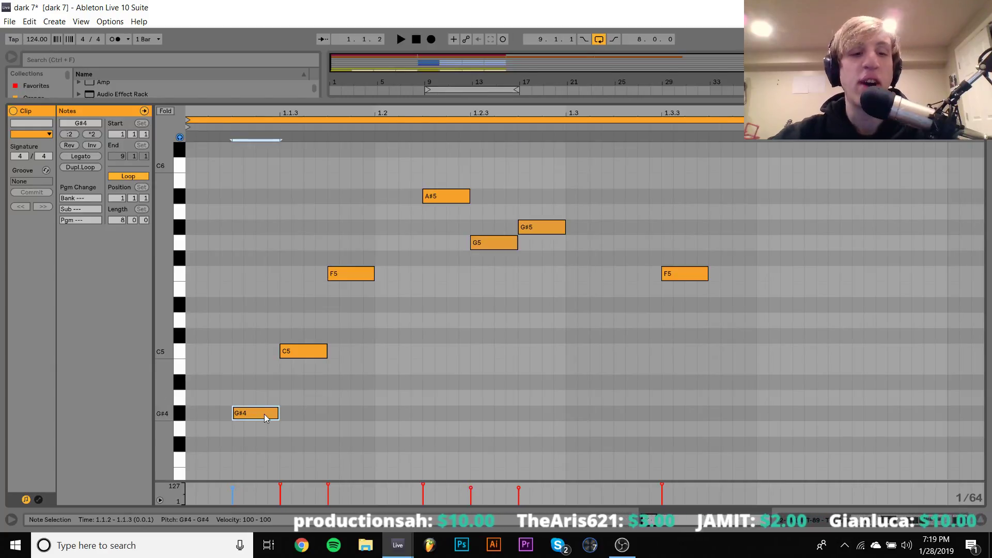
{"action": "key", "text": "Down"}
{"action": "key", "text": "Down"}
{"action": "key", "text": "Down"}
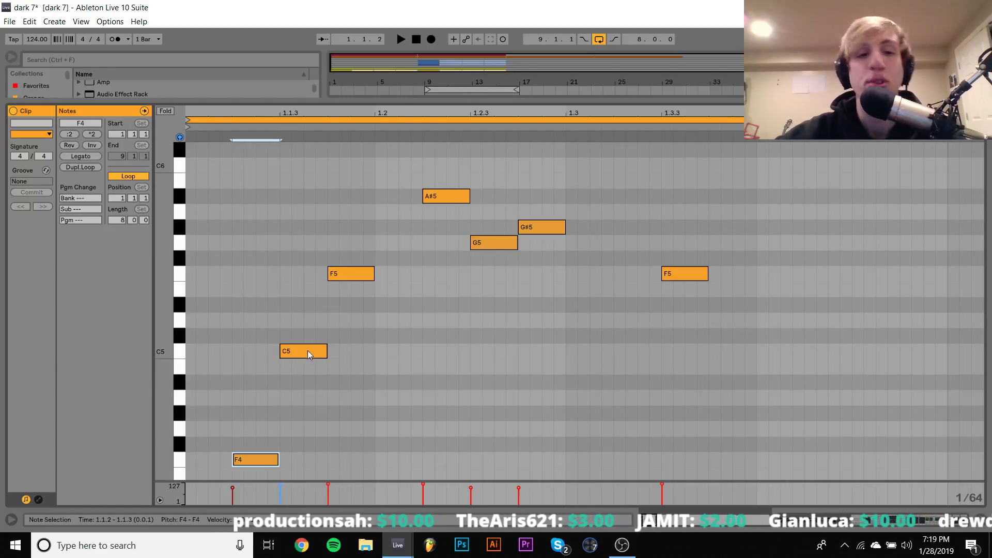
{"action": "left_click_drag", "start_coordinate": [308, 351], "coordinate": [309, 418]}
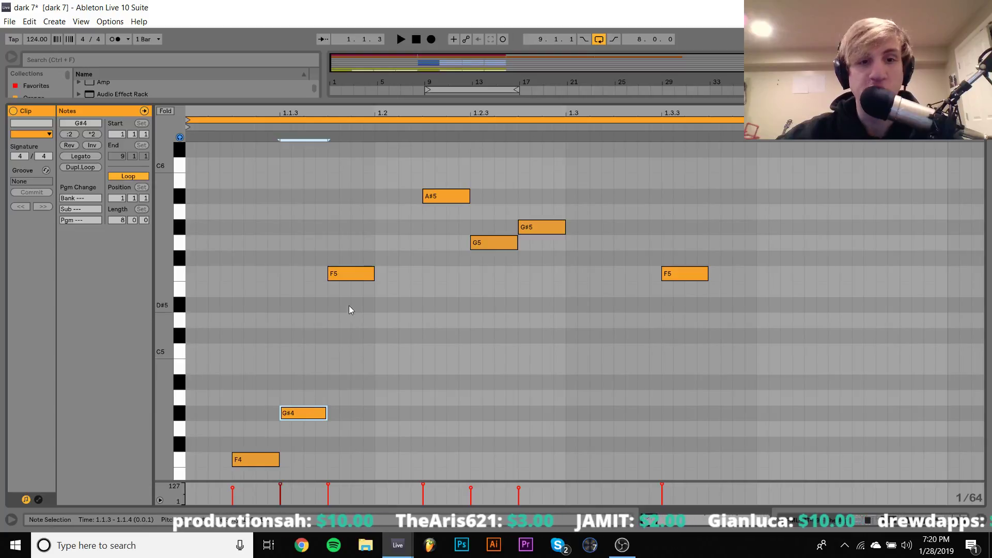
{"action": "left_click_drag", "start_coordinate": [356, 275], "coordinate": [360, 361]}
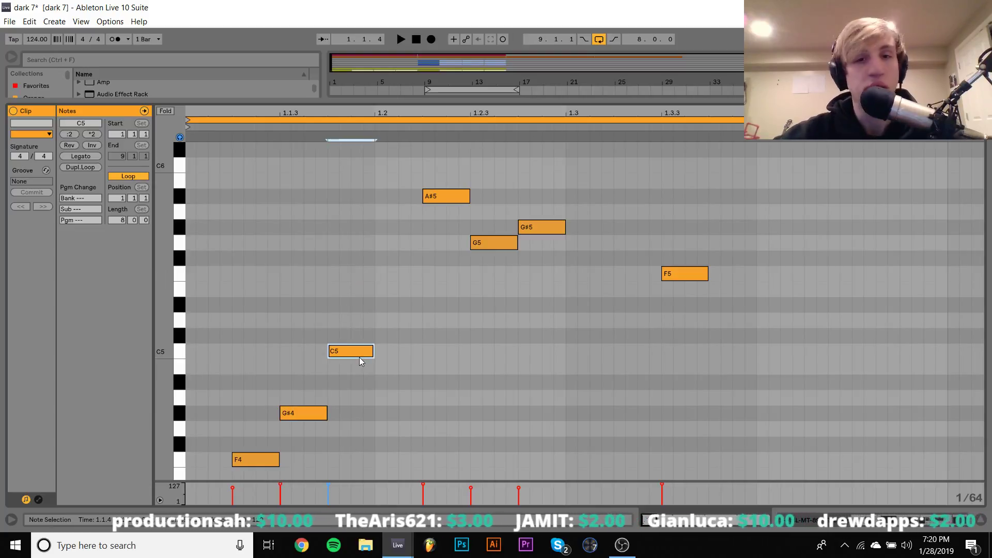
{"action": "key", "text": "space"}
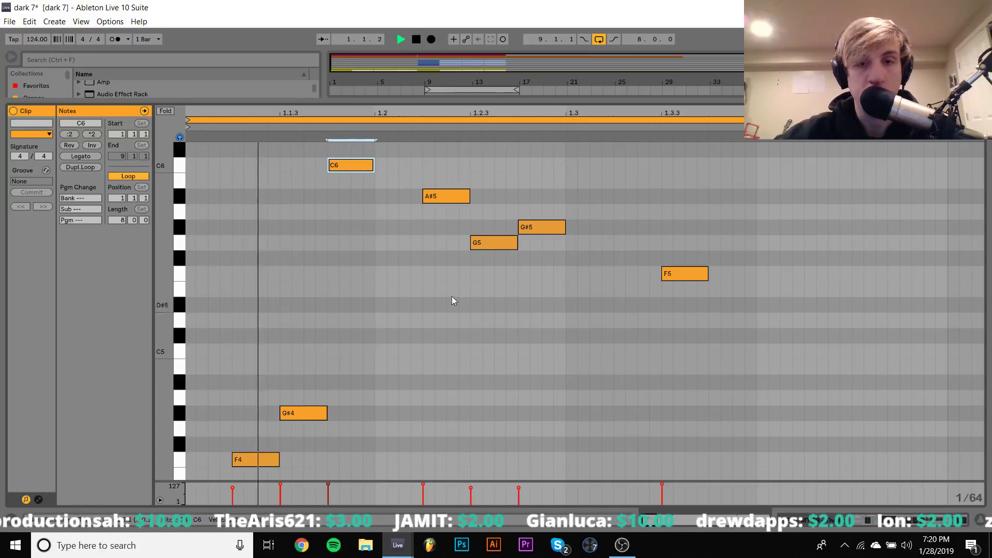
{"action": "key", "text": "space"}
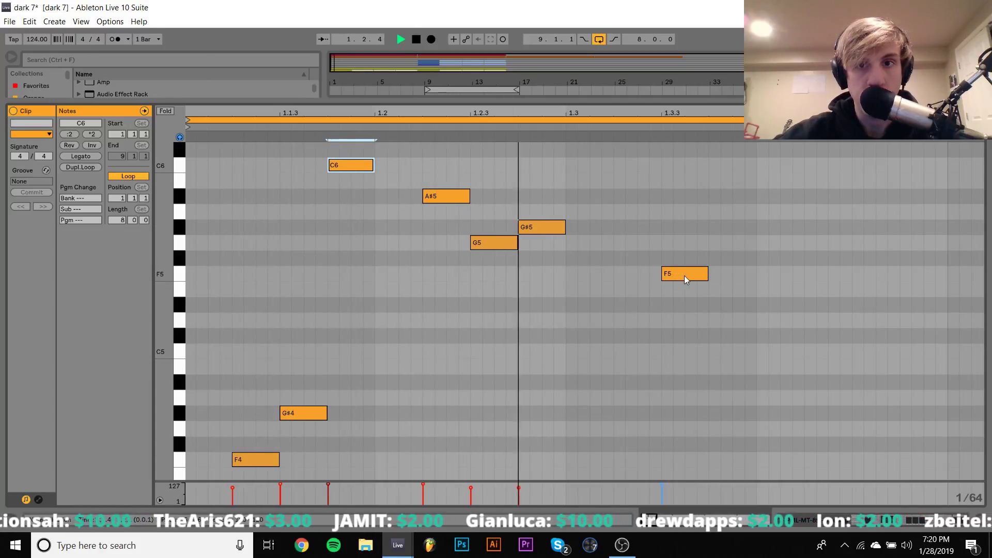
Step: Shift the final F5 note earlier to 1.3.2 and listen to the phrase
{"action": "left_click", "coordinate": [620, 275]}
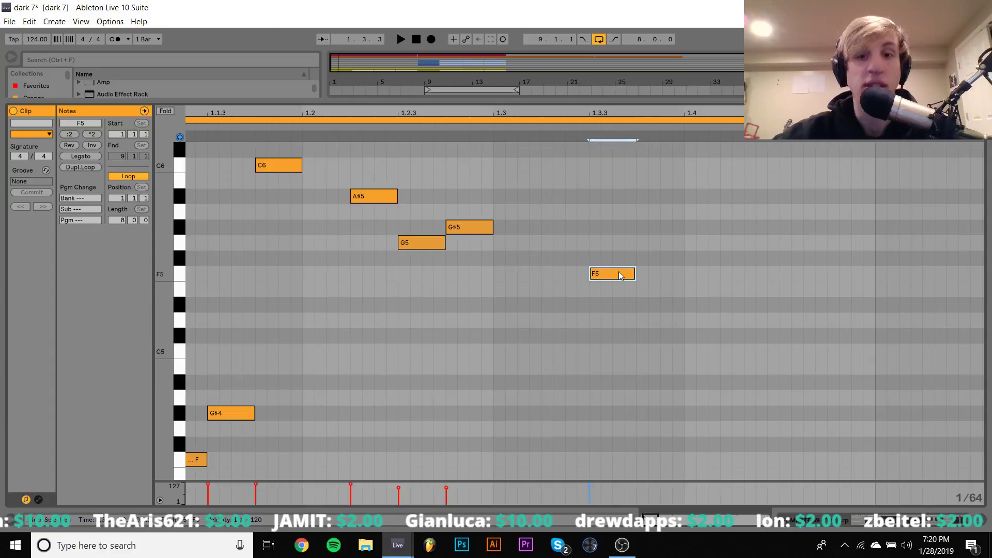
{"action": "key", "text": "space"}
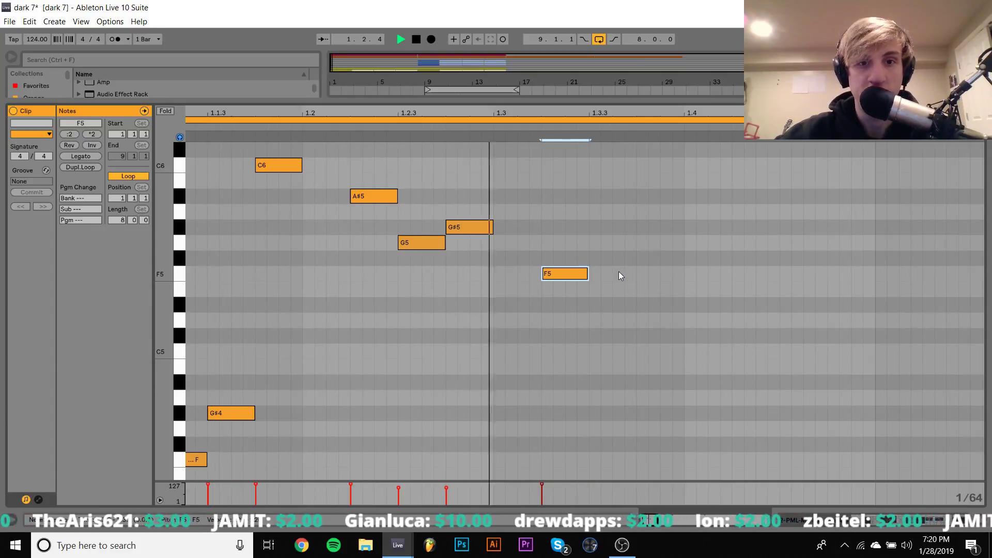
{"action": "key", "text": "space"}
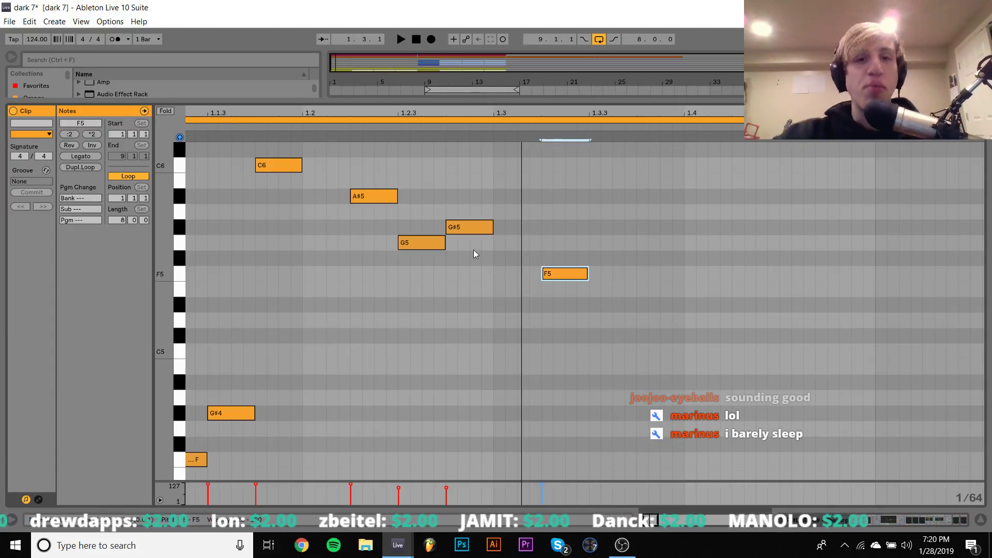
{"action": "left_click_drag", "start_coordinate": [377, 169], "coordinate": [346, 316]}
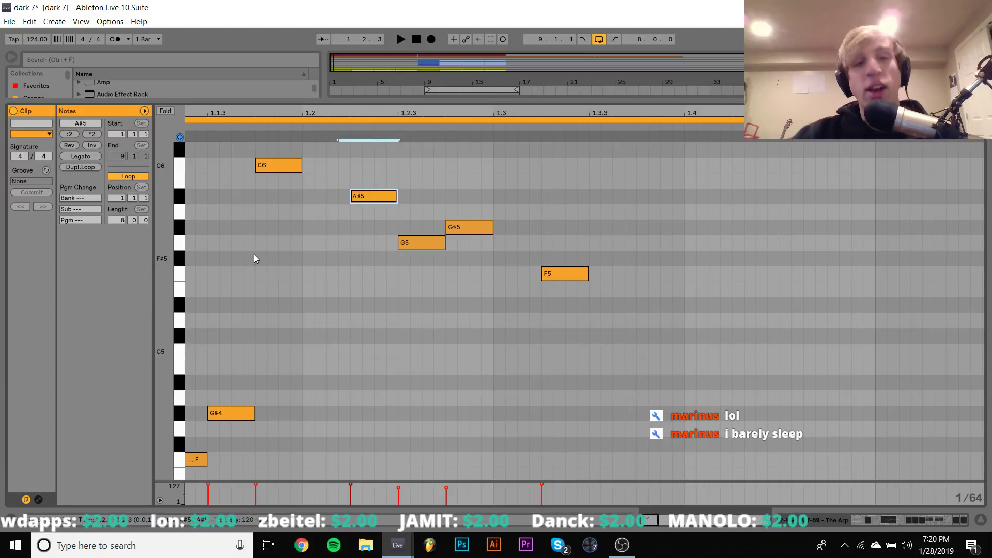
{"action": "scroll", "coordinate": [253, 254], "scroll_direction": "left", "scroll_amount": 3}
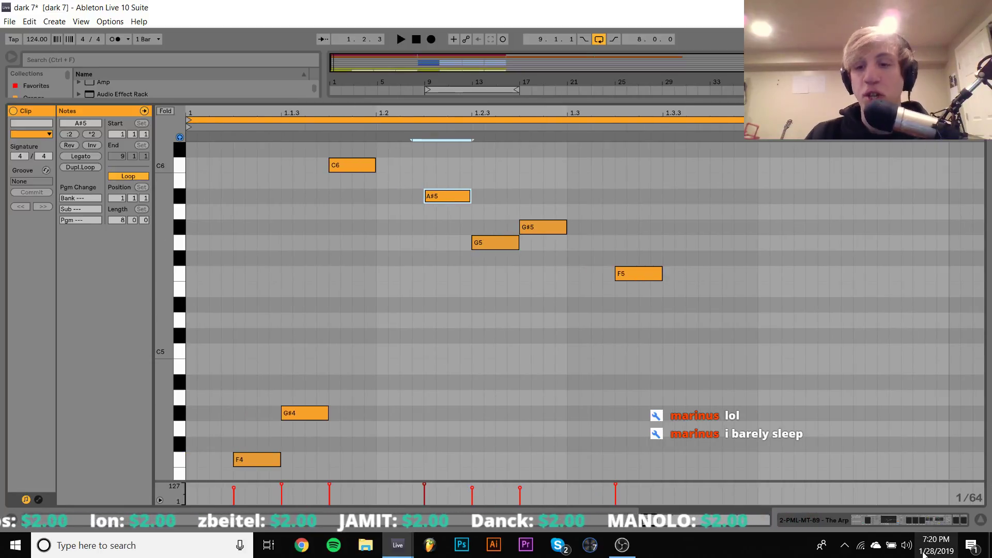
Step: Return to the arrangement, insert a new MIDI track and move the orange clip at bars 9 to 17 onto it
{"action": "left_click", "coordinate": [921, 525]}
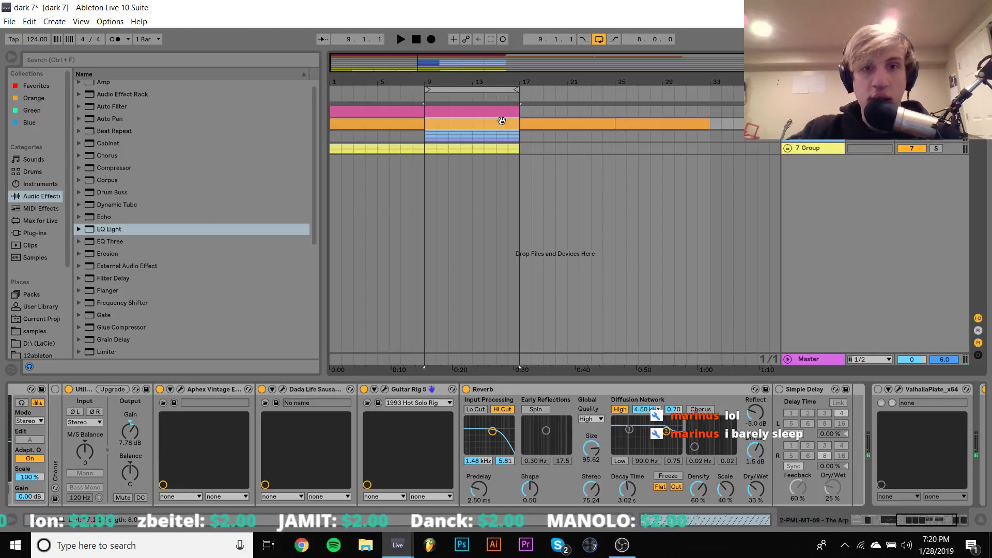
{"action": "key", "text": "space"}
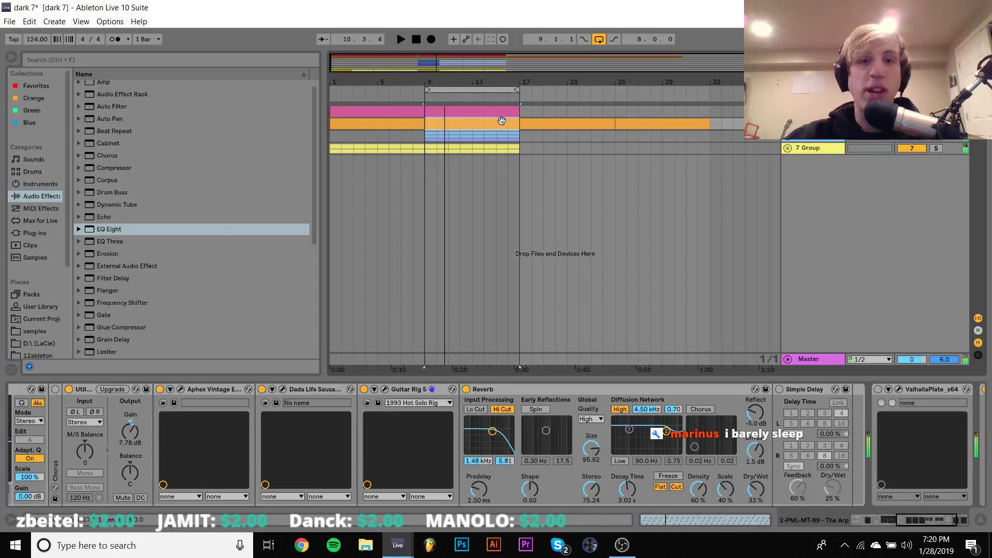
{"action": "key", "text": "ctrl+shift+t"}
{"action": "left_click_drag", "start_coordinate": [496, 123], "coordinate": [500, 139]}
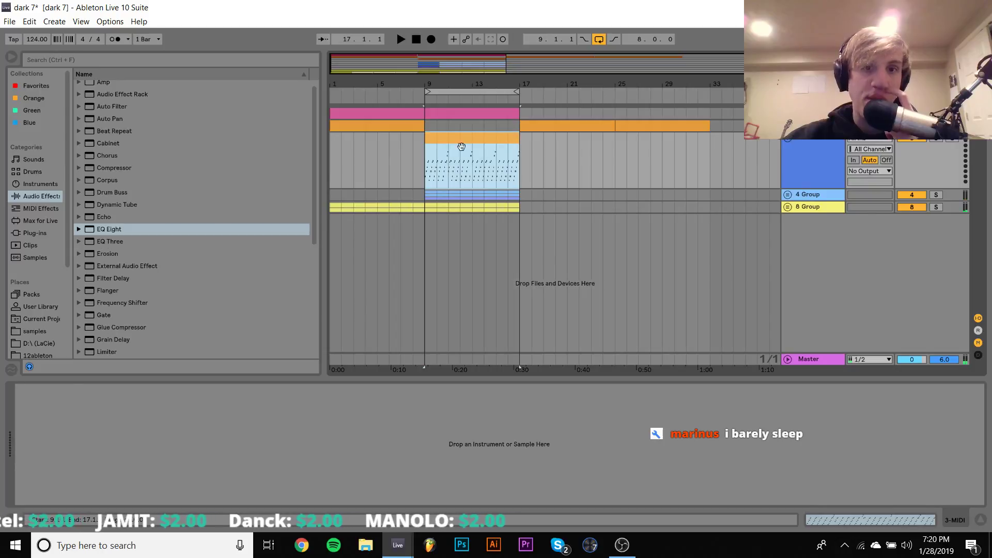
Step: Loop the orange clip's first eight bars, reopen its opening notes in the editor and play them
{"action": "left_click", "coordinate": [391, 126]}
{"action": "key", "text": "ctrl+l"}
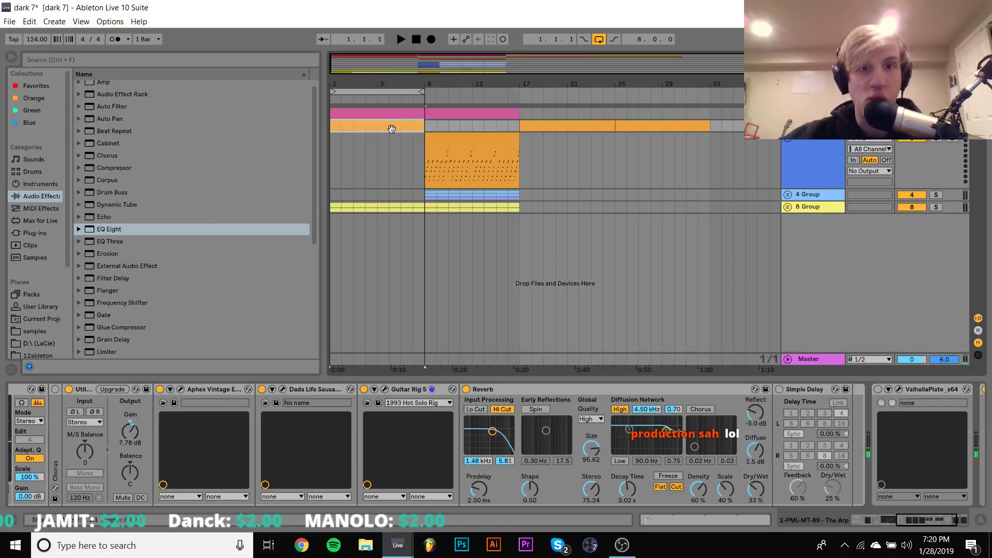
{"action": "double_click", "coordinate": [390, 126]}
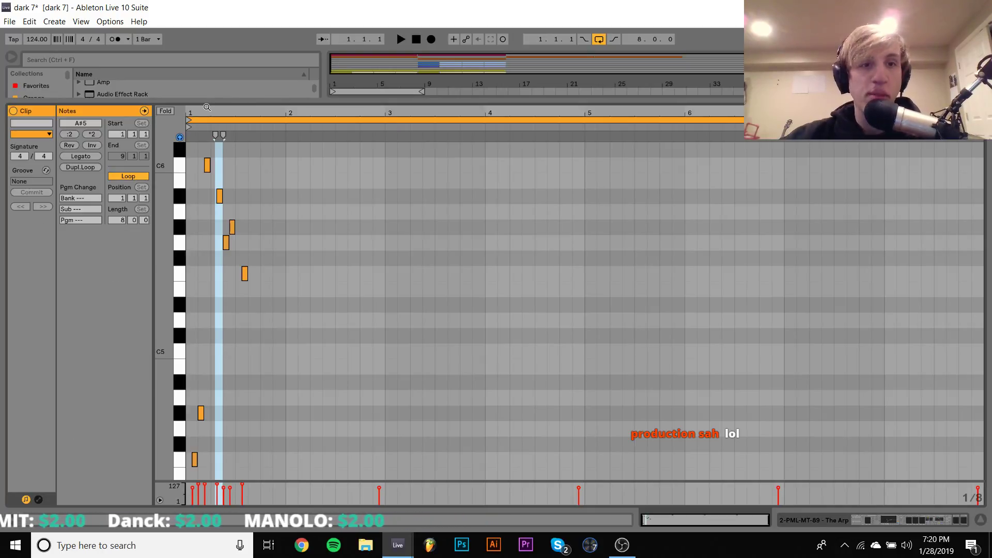
{"action": "mouse_move", "coordinate": [207, 107]}
{"action": "left_mouse_down"}
{"action": "mouse_move", "coordinate": [208, 134]}
{"action": "mouse_move", "coordinate": [208, 126]}
{"action": "left_mouse_up"}
{"action": "key", "text": "space"}
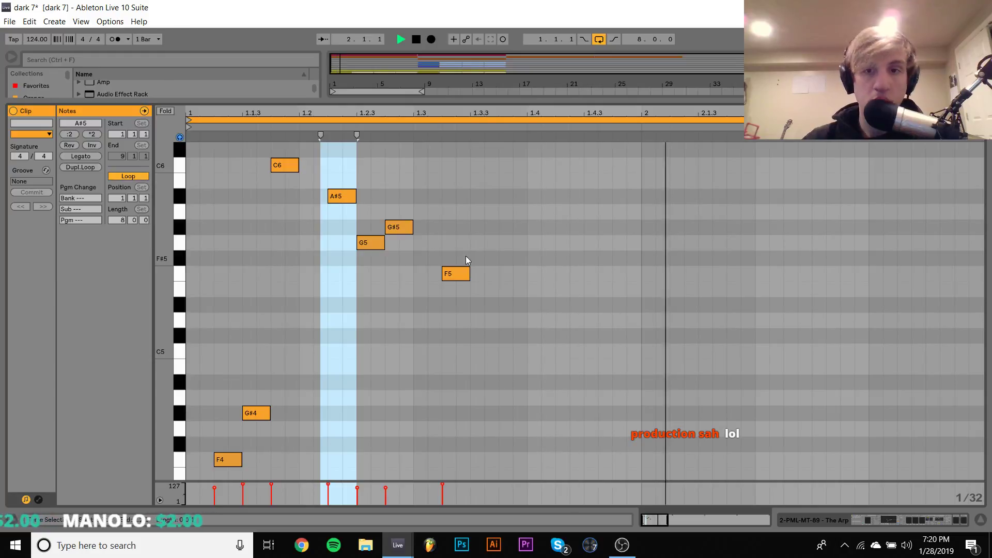
{"action": "key", "text": "space"}
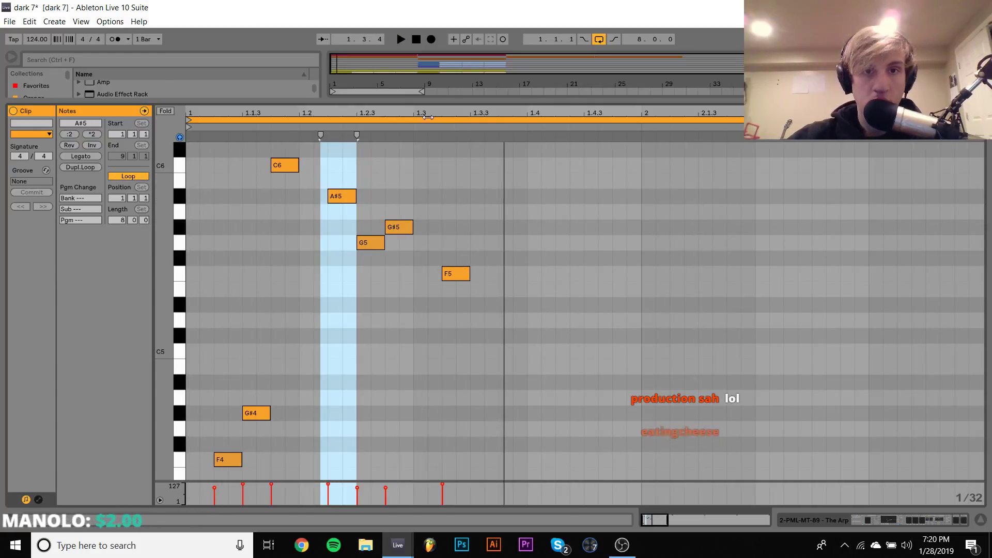
Step: Lower the third note, at 1.1.4, to G#5 while auditioning the melody
{"action": "left_click_drag", "start_coordinate": [287, 167], "coordinate": [287, 197]}
{"action": "key", "text": "space"}
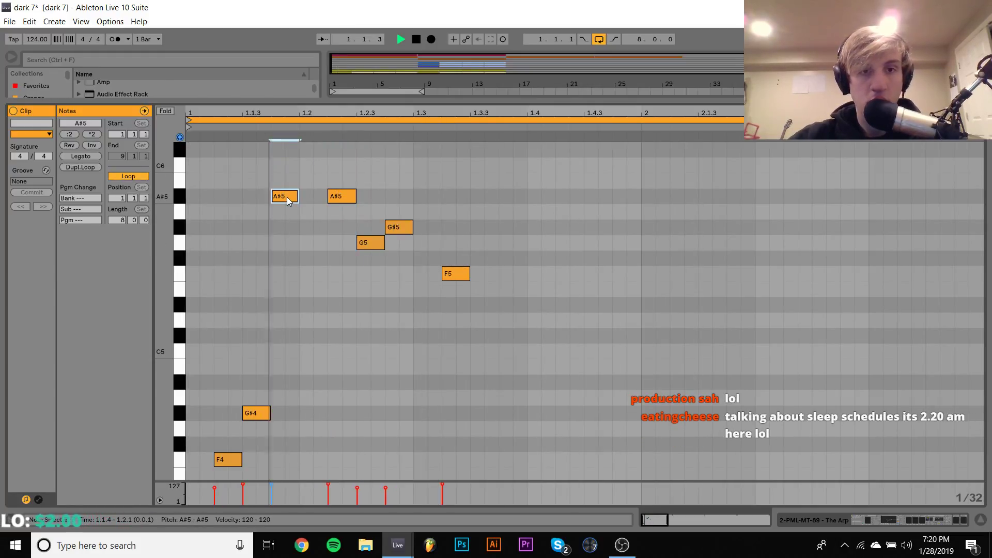
{"action": "key", "text": "Down"}
{"action": "key", "text": "Down"}
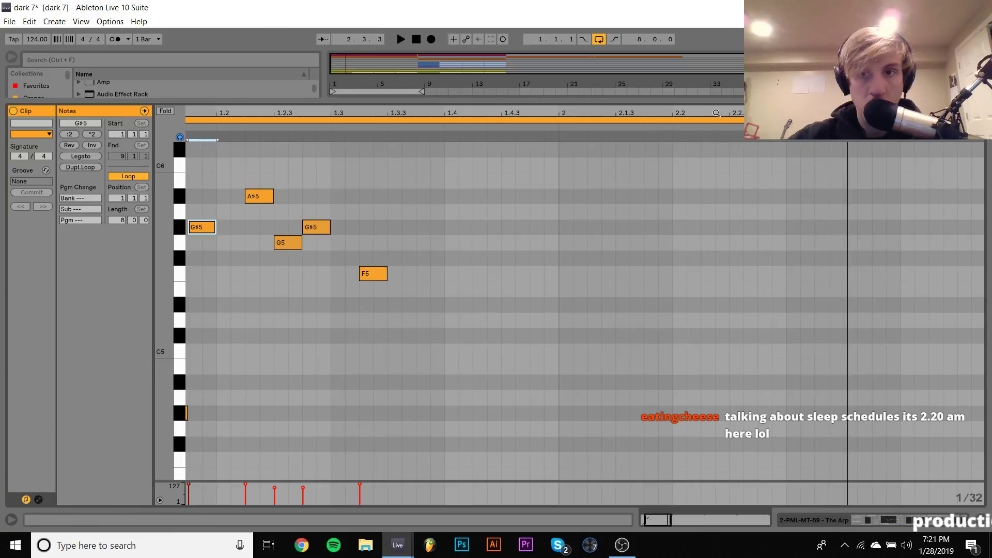
Step: Add a sixteenth note to the melody clip's second bar and place it at 2.1.4 on G5
{"action": "left_click_drag", "start_coordinate": [717, 113], "coordinate": [716, 98]}
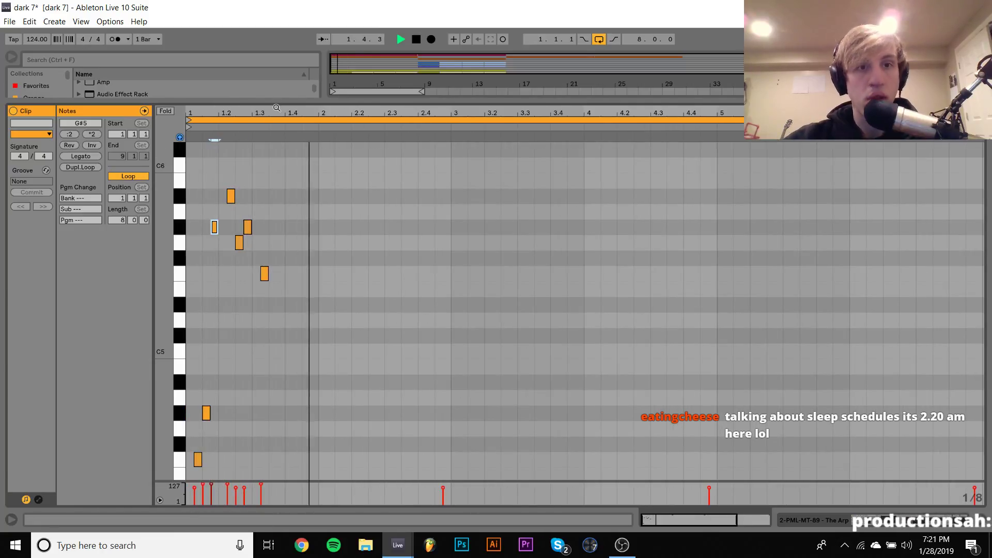
{"action": "left_click_drag", "start_coordinate": [278, 108], "coordinate": [279, 130]}
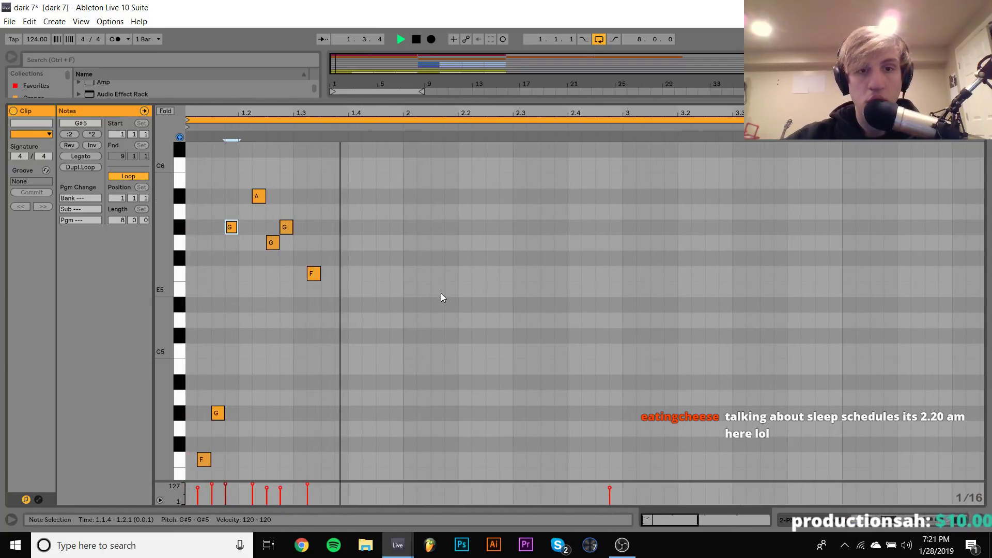
{"action": "double_click", "coordinate": [465, 274]}
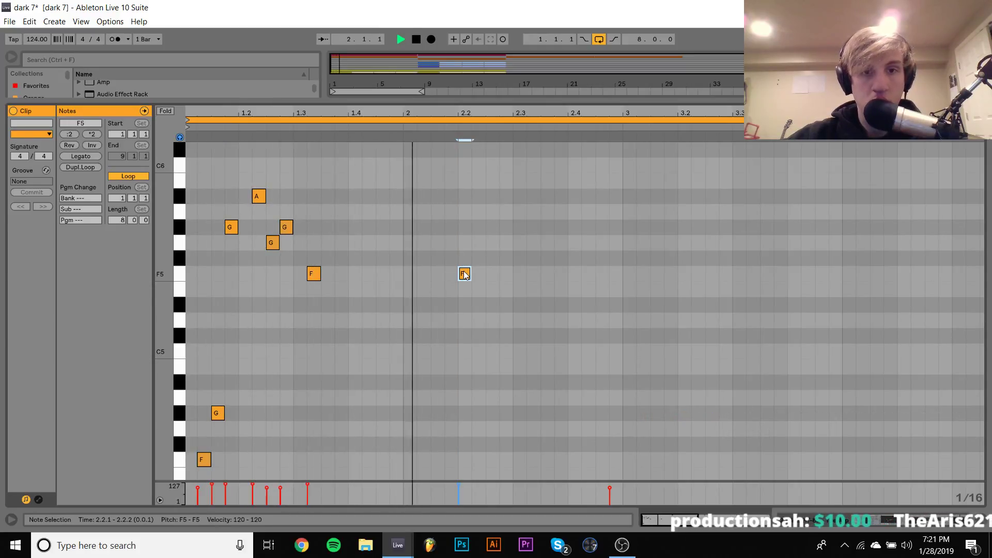
{"action": "key", "text": "Left"}
{"action": "key", "text": "Up"}
{"action": "key", "text": "Up"}
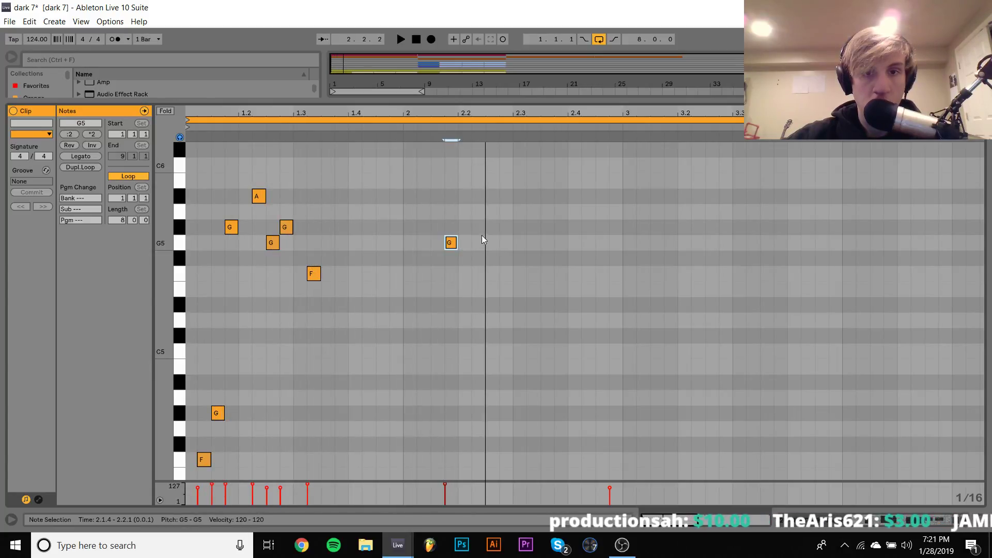
Step: Continue the second-bar phrase with F5 at 2.2.3, G5 at 2.3.1, G#5 at 2.3.2 and C5 at 2.3.4
{"action": "key", "text": "space"}
{"action": "double_click", "coordinate": [494, 275]}
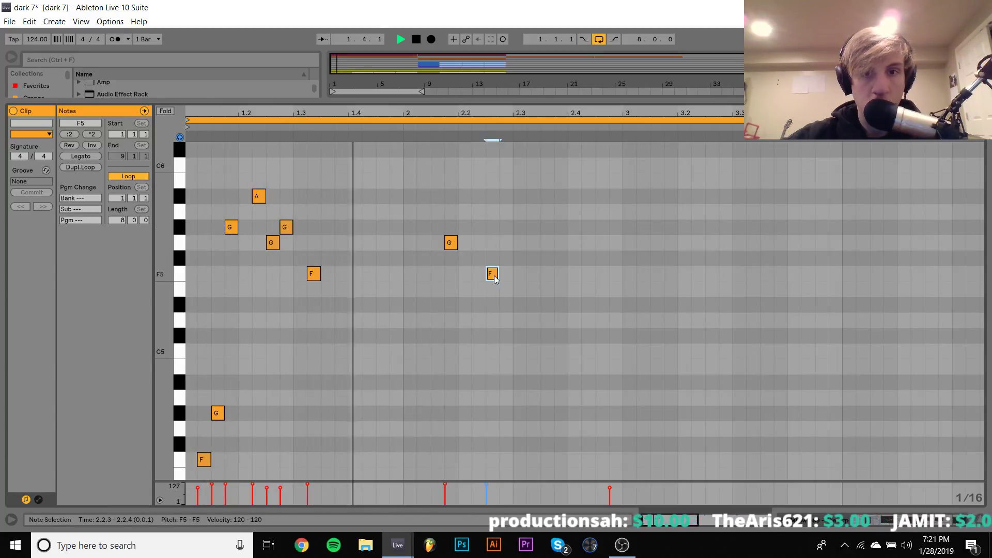
{"action": "key", "text": "space"}
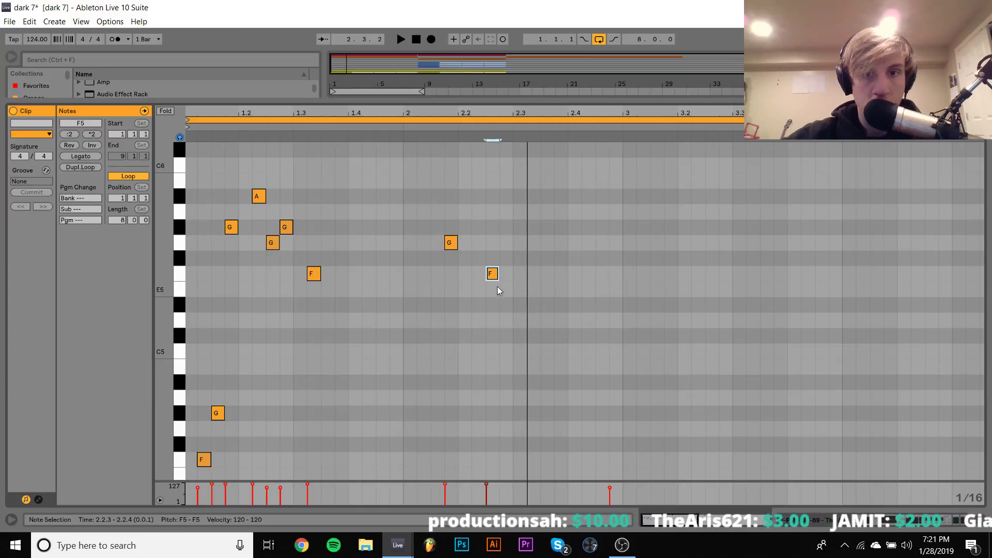
{"action": "double_click", "coordinate": [519, 240]}
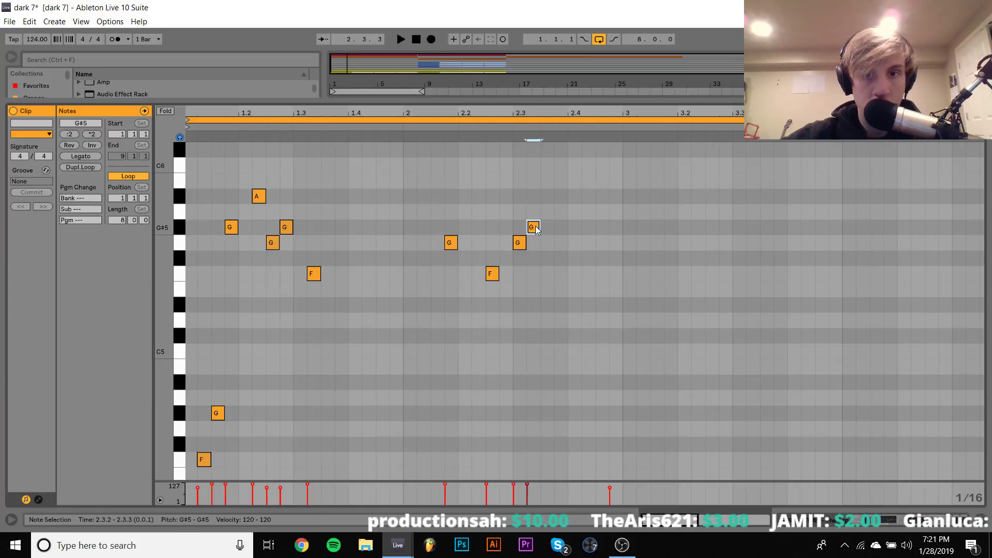
{"action": "double_click", "coordinate": [561, 321]}
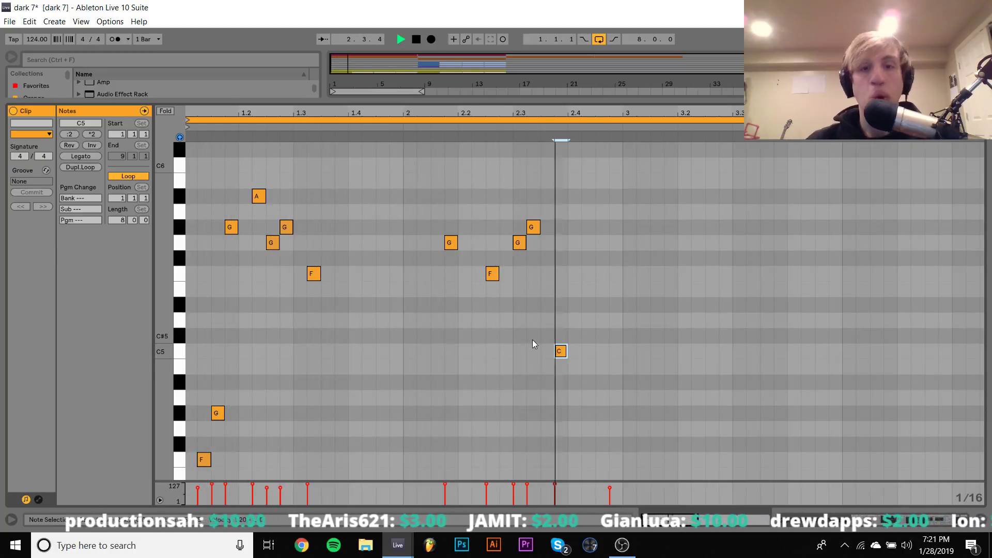
Step: Delete the old D#6 note at 2.4.4, add a D#6 at 2.3.3 and listen to the phrase
{"action": "scroll", "coordinate": [532, 340], "scroll_direction": "up", "scroll_amount": 8}
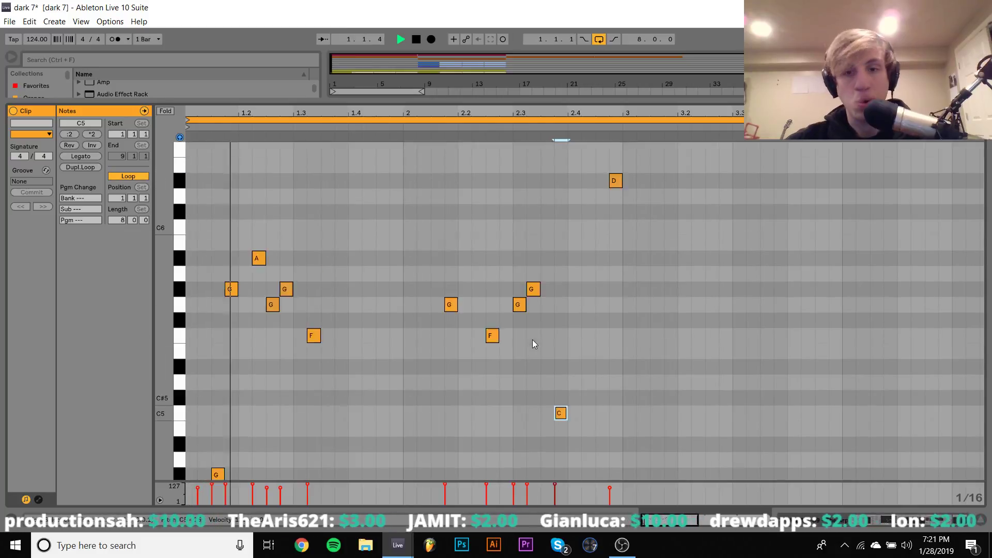
{"action": "scroll", "coordinate": [593, 384], "scroll_direction": "down", "scroll_amount": 1}
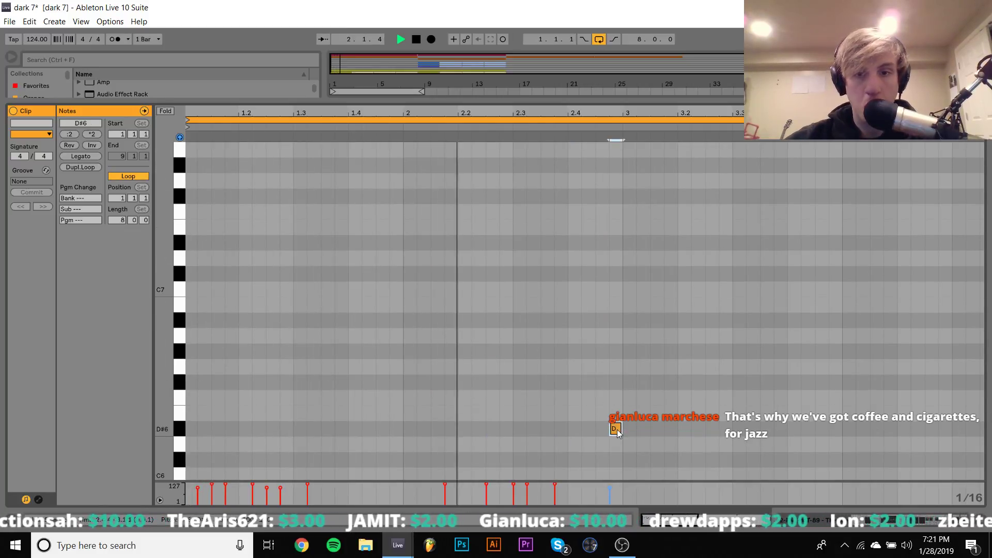
{"action": "double_click", "coordinate": [617, 430]}
{"action": "scroll", "coordinate": [617, 430], "scroll_direction": "down", "scroll_amount": 4}
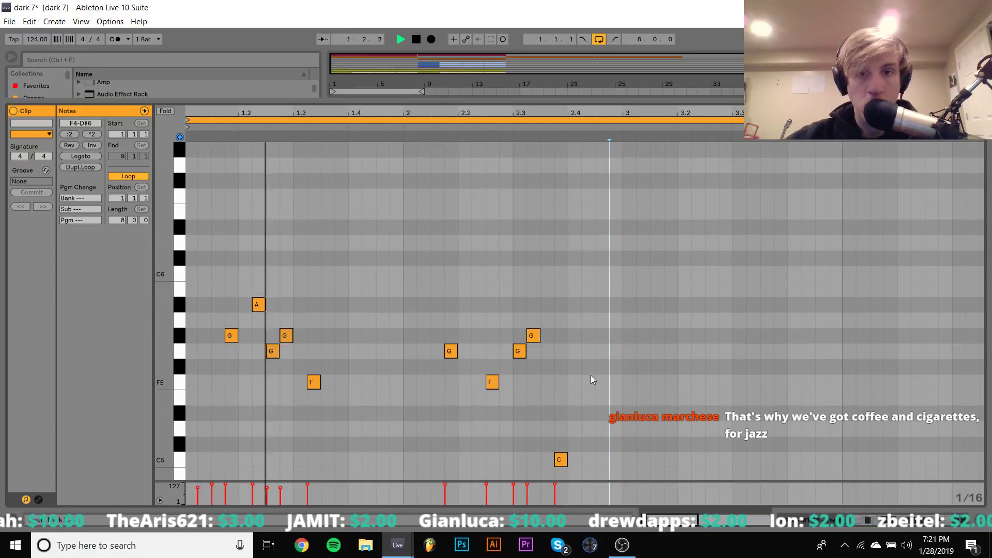
{"action": "double_click", "coordinate": [548, 230]}
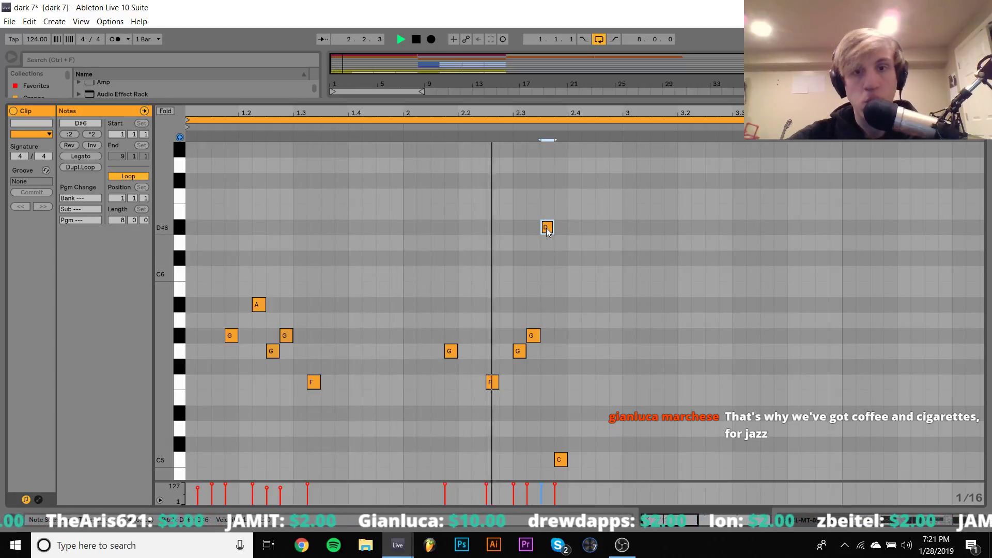
{"action": "key", "text": "space"}
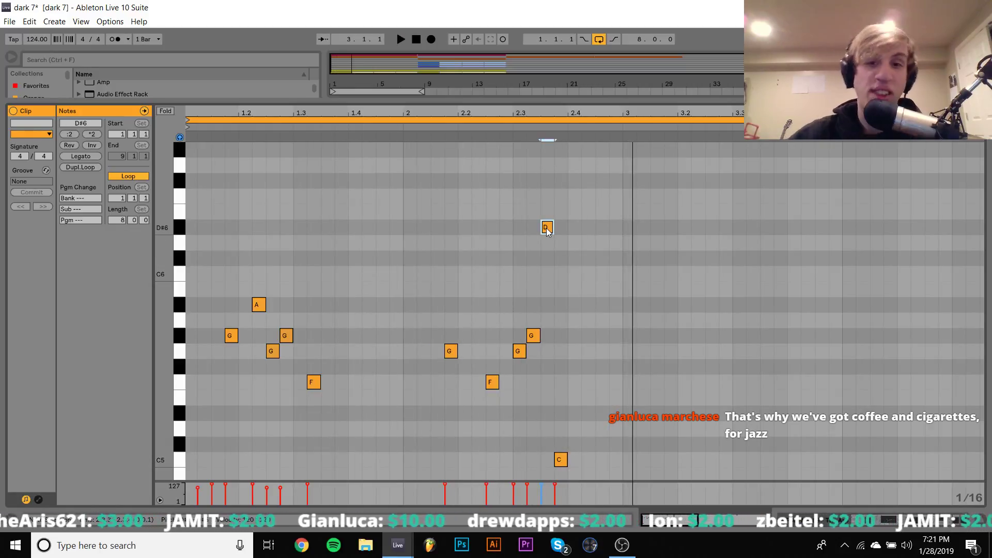
{"action": "key", "text": "space"}
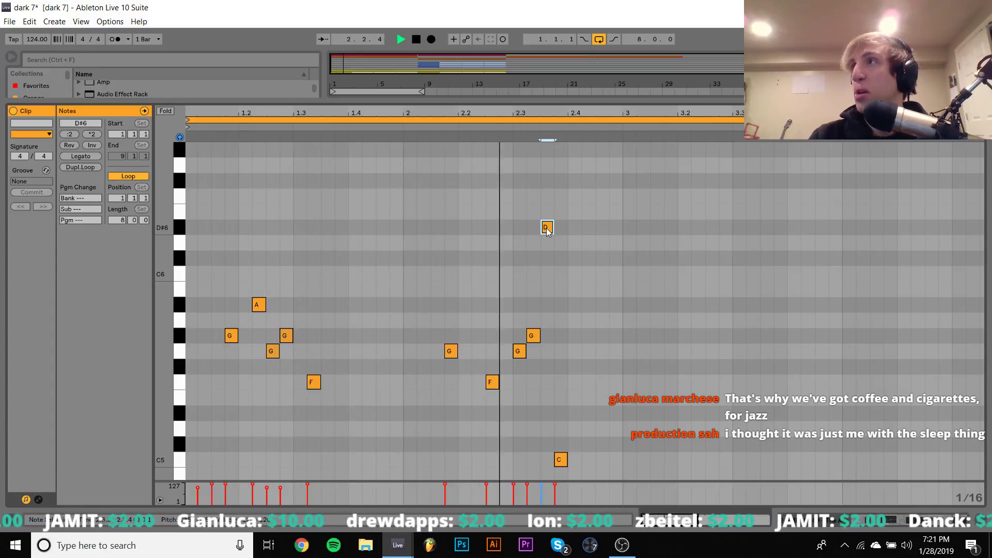
{"action": "key", "text": "space"}
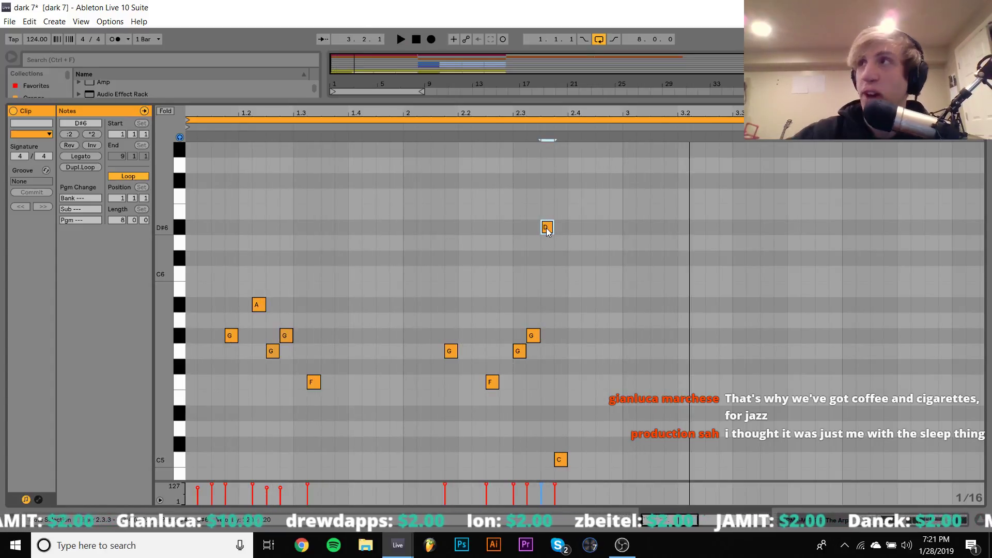
Step: Shift the second bar's first G5 note earlier to 2.1.3 and play the phrase
{"action": "scroll", "coordinate": [473, 318], "scroll_direction": "down", "scroll_amount": 2}
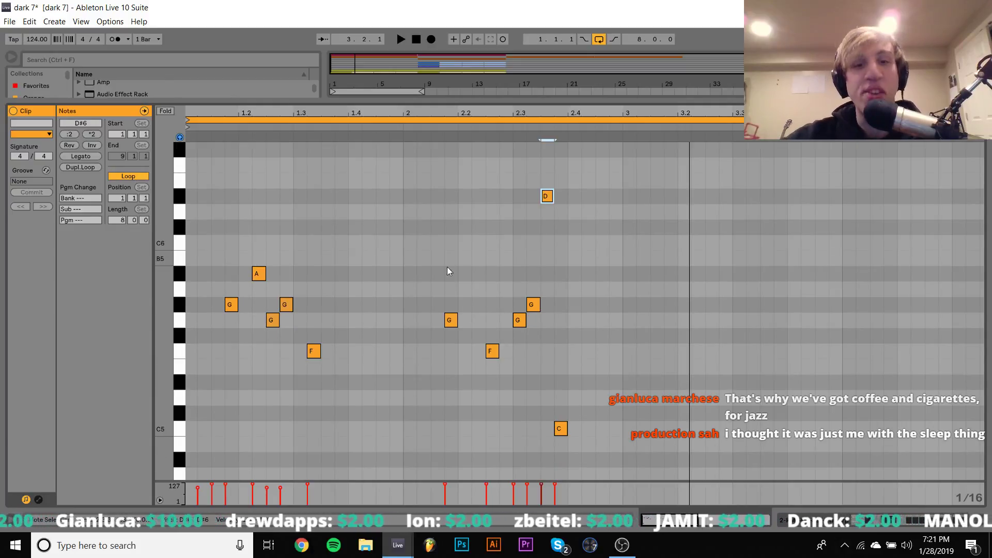
{"action": "left_click", "coordinate": [451, 320]}
{"action": "key", "text": "Left"}
{"action": "key", "text": "space"}
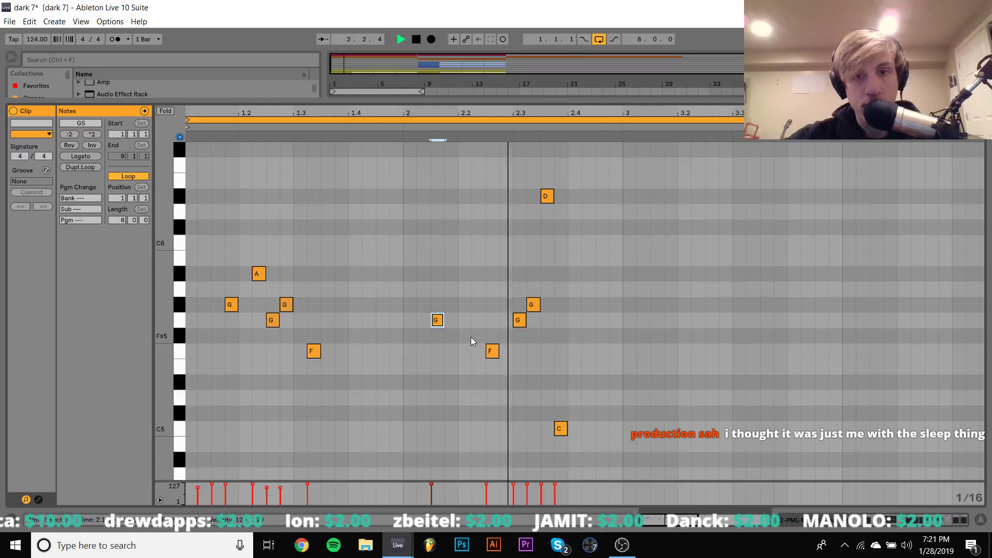
{"action": "key", "text": "space"}
{"action": "key", "text": "space"}
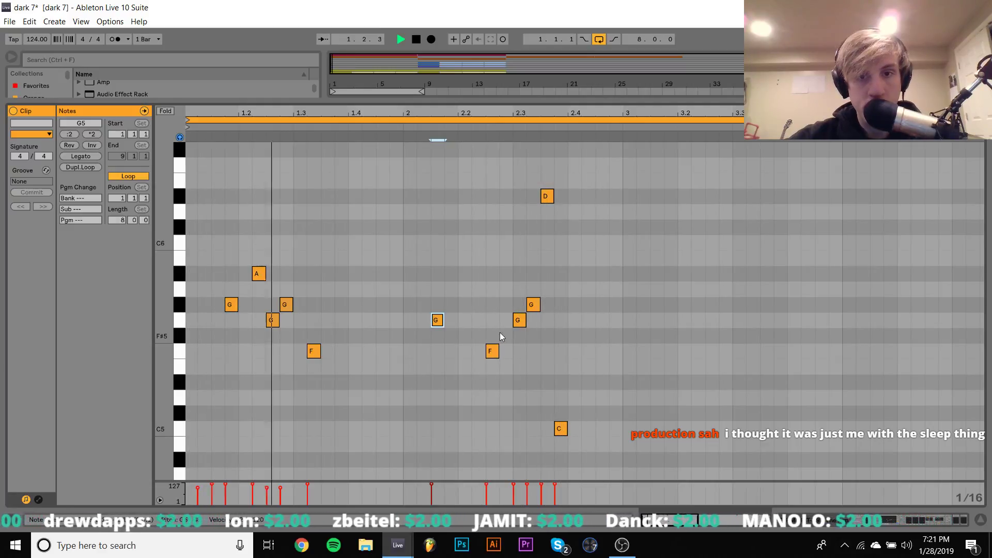
Step: Shift the G5 note at 2.3.1 earlier to 2.2.4 and audition the melody
{"action": "left_click", "coordinate": [521, 322]}
{"action": "key", "text": "Left"}
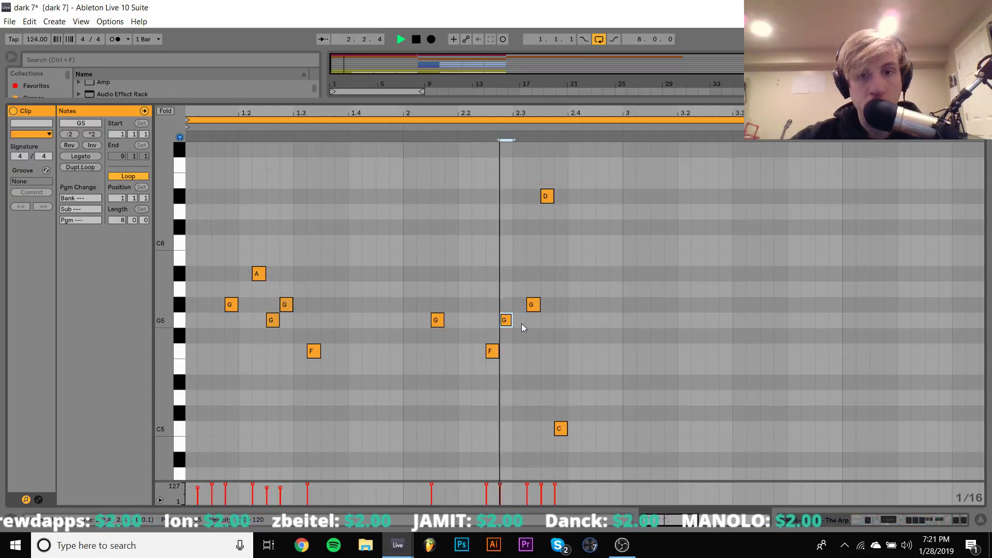
{"action": "key", "text": "space"}
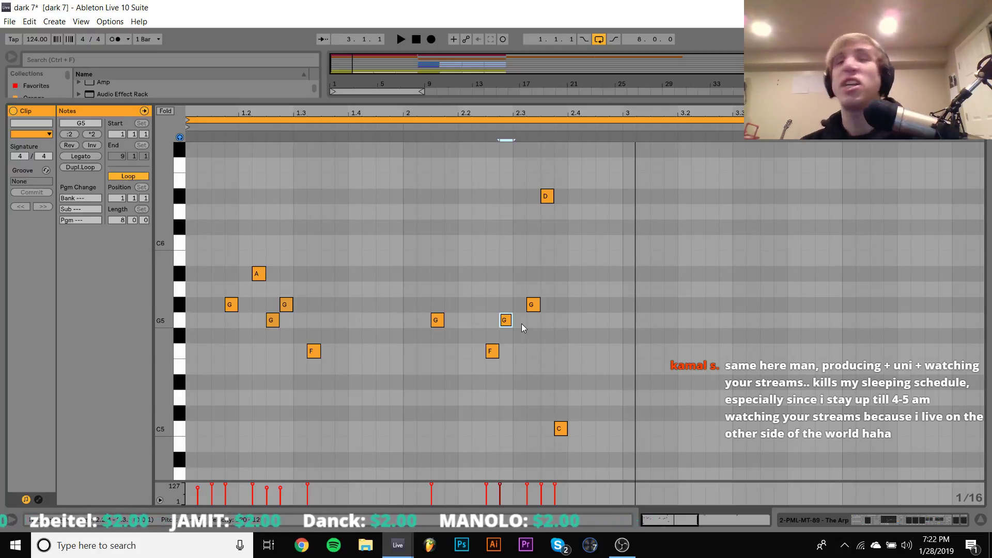
{"action": "key", "text": "space"}
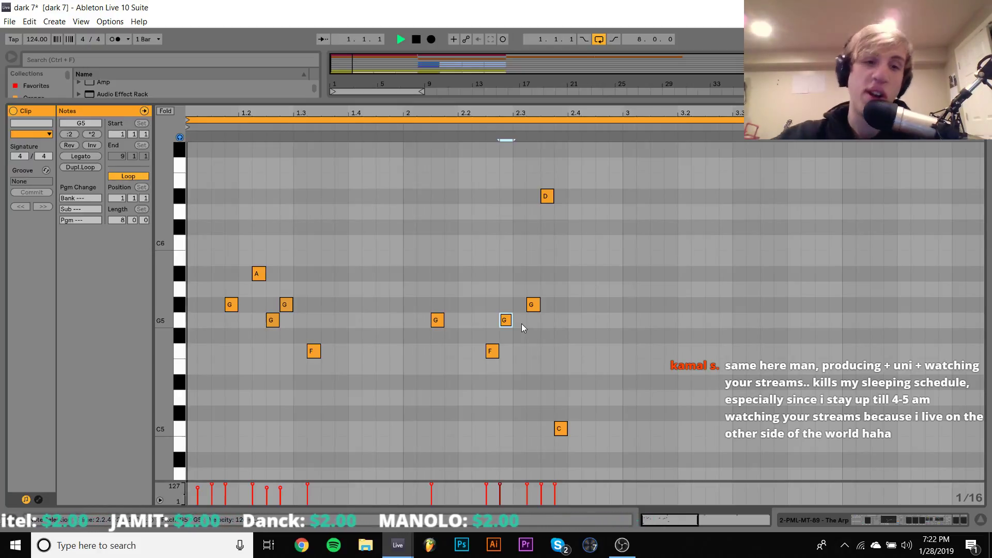
{"action": "scroll", "coordinate": [522, 323], "scroll_direction": "down", "scroll_amount": 3}
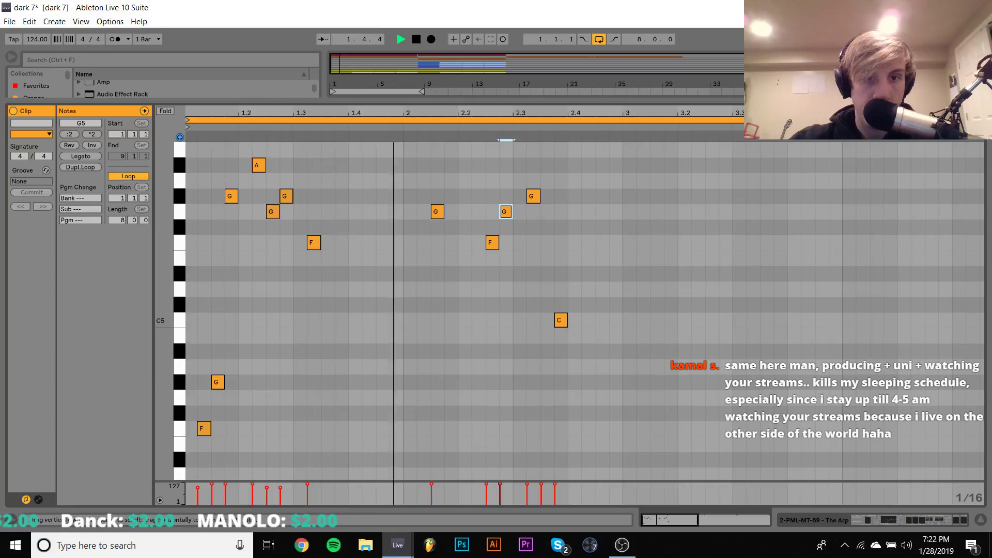
{"action": "left_click_drag", "start_coordinate": [164, 397], "coordinate": [164, 397]}
{"action": "key", "text": "space"}
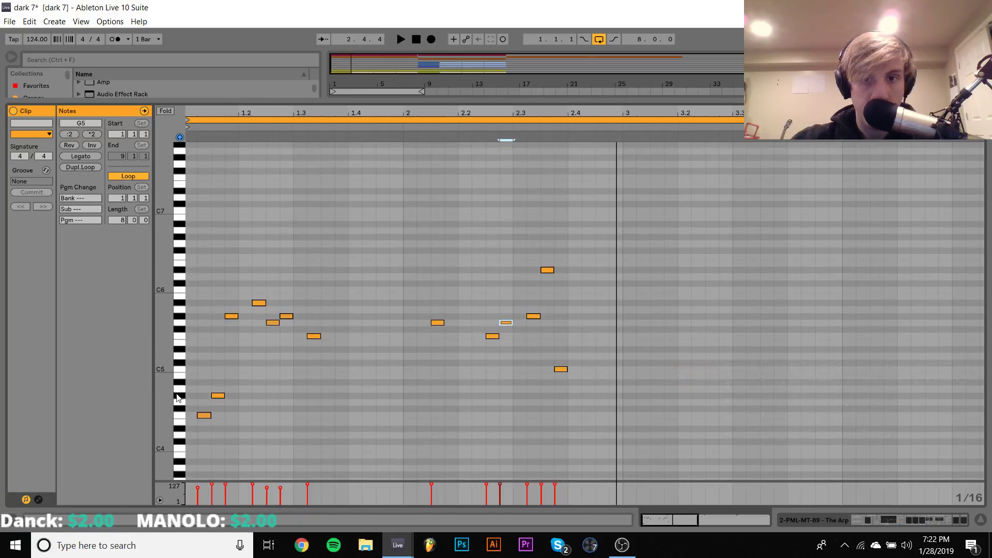
{"action": "key", "text": "space"}
{"action": "double_click", "coordinate": [600, 348]}
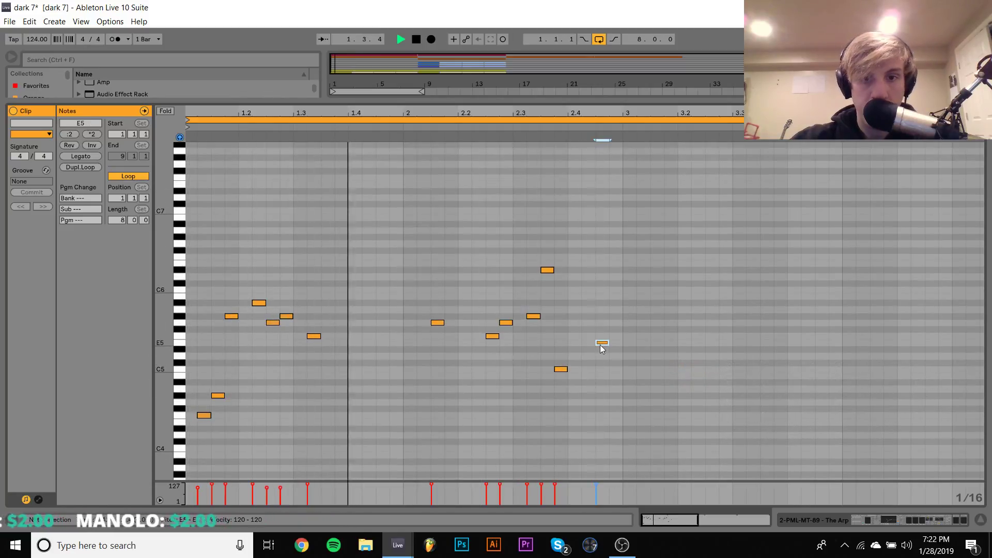
{"action": "key", "text": "Right"}
{"action": "key", "text": "Right"}
{"action": "key", "text": "Left"}
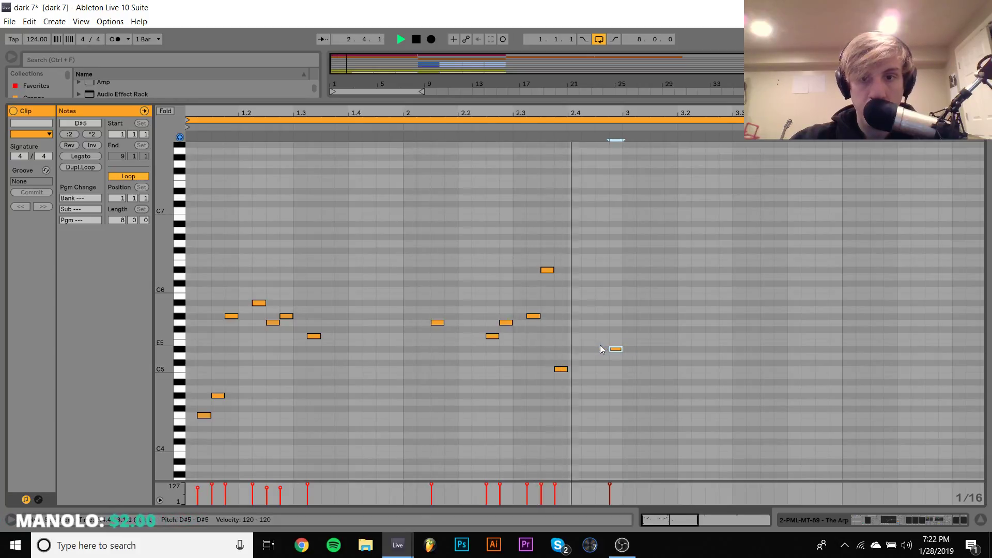
{"action": "key", "text": "Right"}
{"action": "key", "text": "Right"}
{"action": "key", "text": "Right"}
{"action": "key", "text": "Delete"}
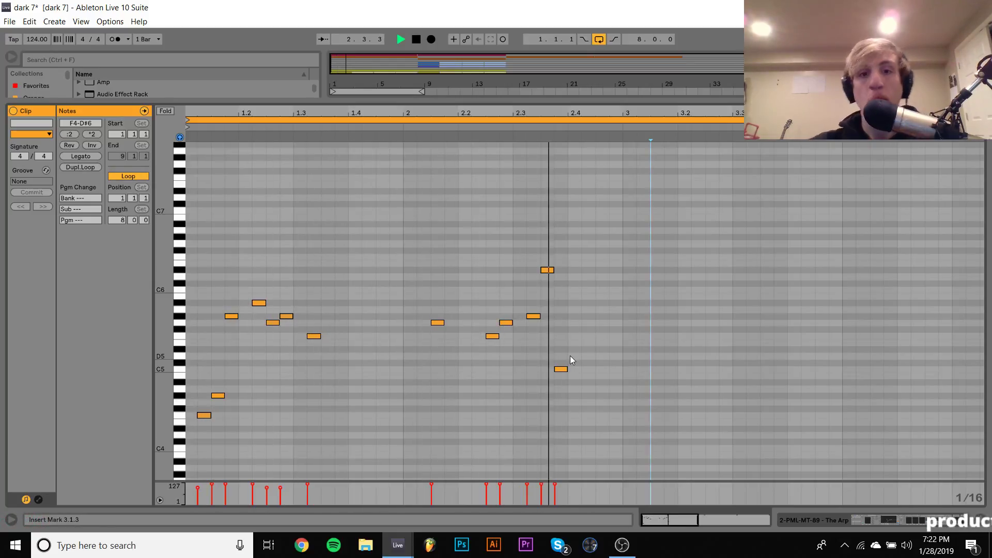
Step: Start the third bar's phrase with an F4 note at 3.1.2 while the melody plays
{"action": "scroll", "coordinate": [570, 355], "scroll_direction": "up", "scroll_amount": 2}
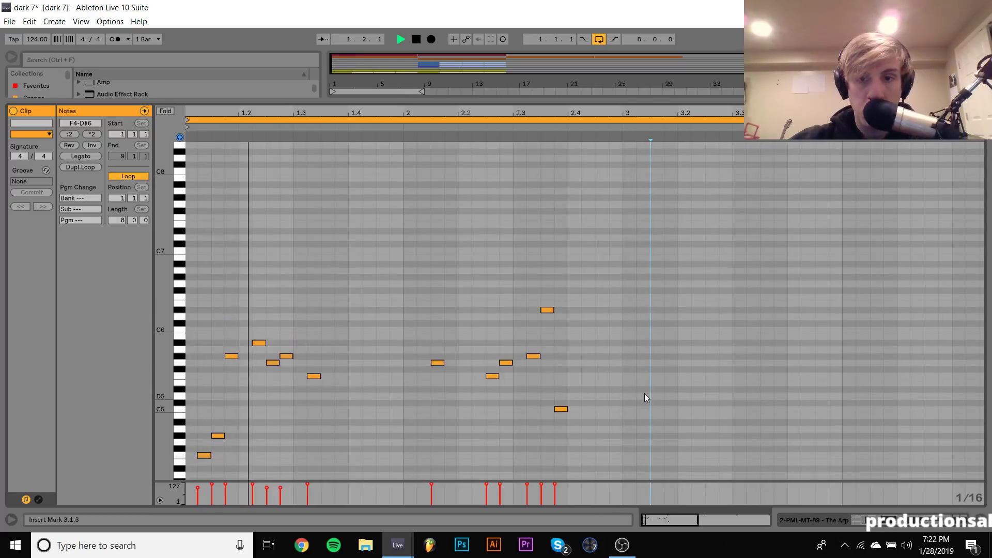
{"action": "scroll", "coordinate": [663, 393], "scroll_direction": "down", "scroll_amount": 5}
{"action": "scroll", "coordinate": [663, 390], "scroll_direction": "down", "scroll_amount": 1}
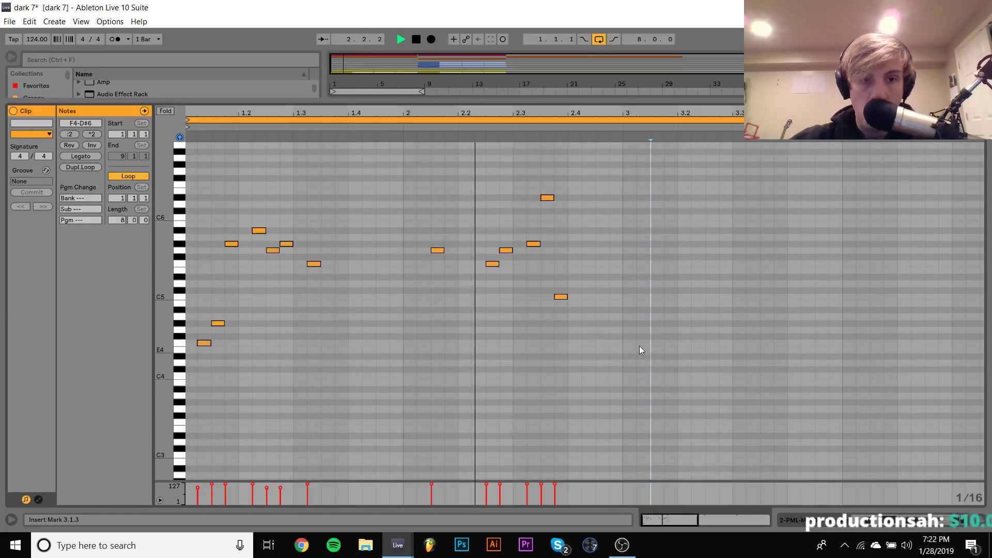
{"action": "double_click", "coordinate": [643, 343]}
{"action": "key", "text": "space"}
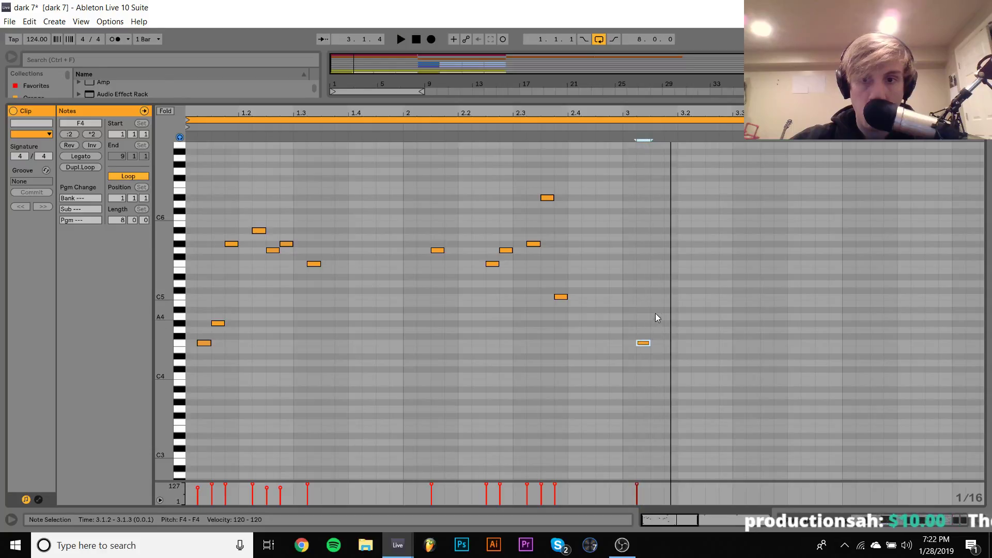
Step: Add a note at 3.1.3 raised to G5 and duplicate it to 3.1.4 as G#5
{"action": "double_click", "coordinate": [657, 298]}
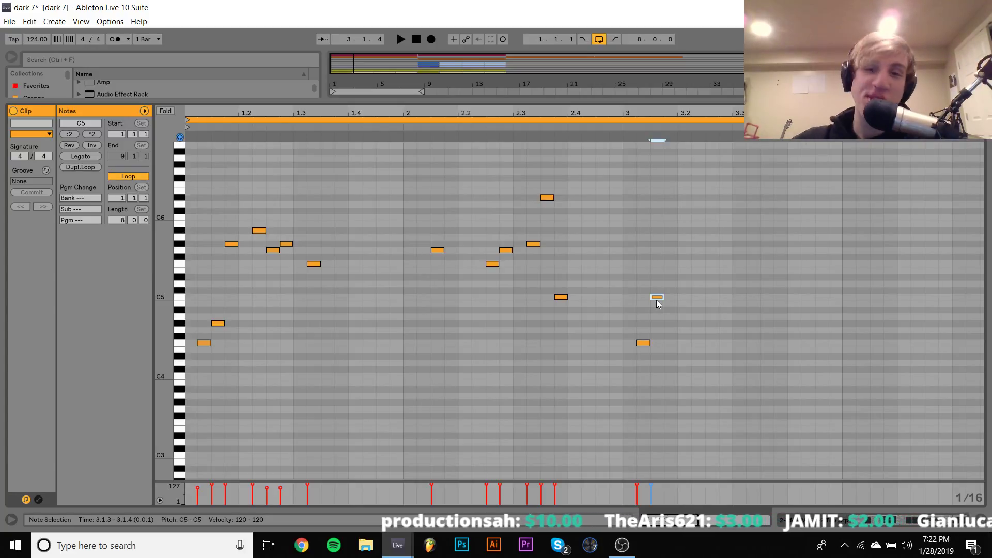
{"action": "key", "text": "Up"}
{"action": "key", "text": "Up"}
{"action": "key", "text": "Up"}
{"action": "key", "text": "Up"}
{"action": "key", "text": "Up"}
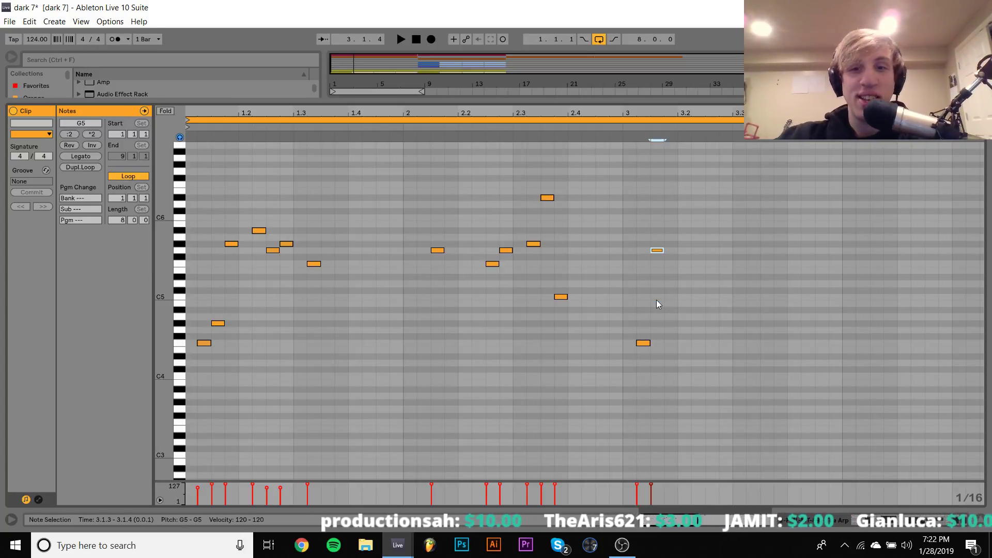
{"action": "key", "text": "ctrl+d"}
{"action": "key", "text": "Up"}
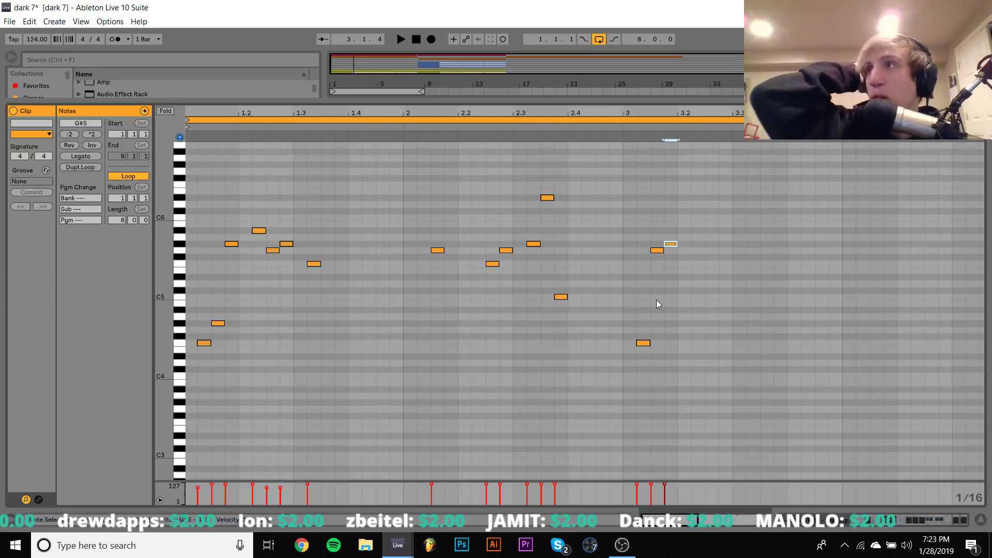
Step: Listen to the melody and lower the note at 3.1.3 to C5
{"action": "key", "text": "space"}
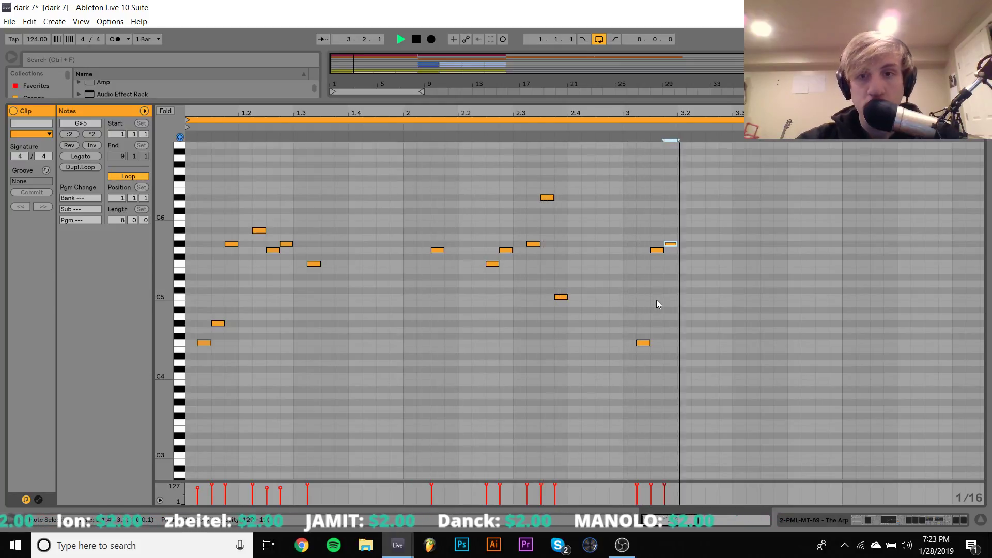
{"action": "key", "text": "space"}
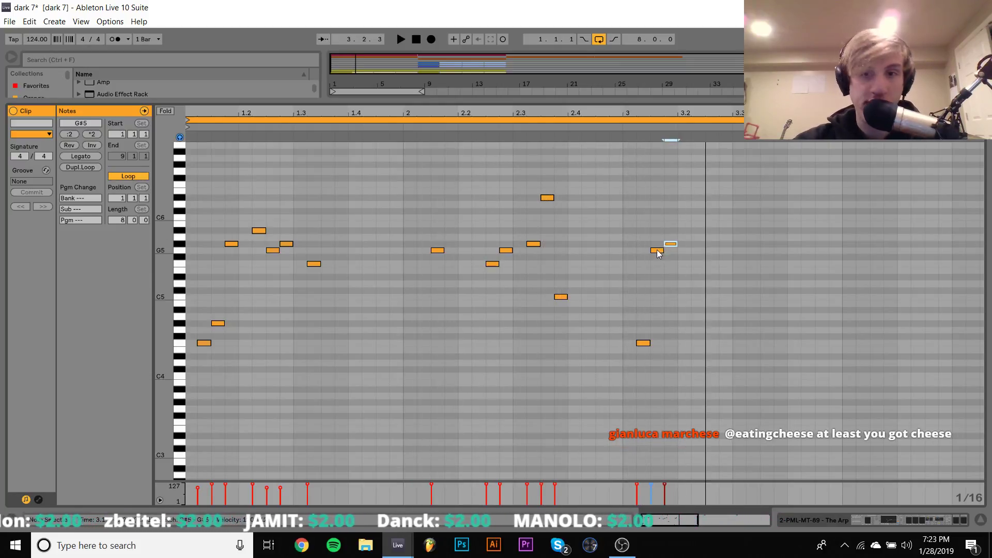
{"action": "left_click_drag", "start_coordinate": [658, 251], "coordinate": [660, 307]}
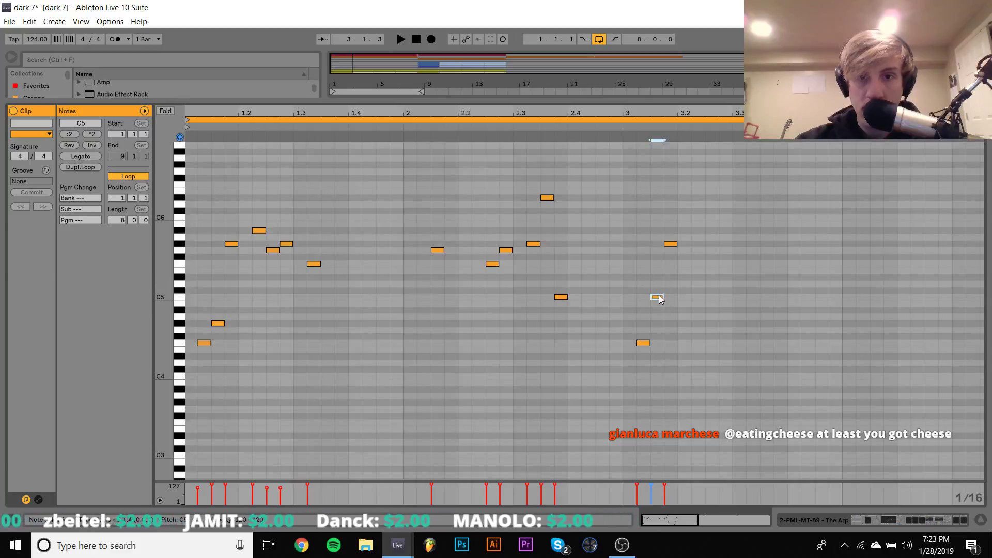
Step: Lower the G#5 note at 3.1.4 to G5 and audition the start of the third bar
{"action": "left_click", "coordinate": [670, 244]}
{"action": "left_click", "coordinate": [670, 243]}
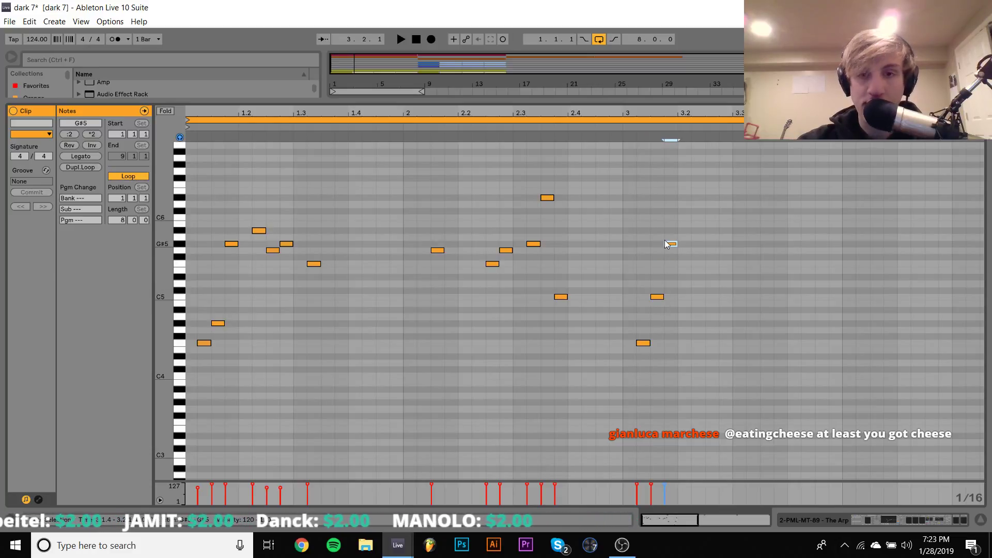
{"action": "left_click_drag", "start_coordinate": [664, 241], "coordinate": [664, 248]}
{"action": "left_click", "coordinate": [619, 126]}
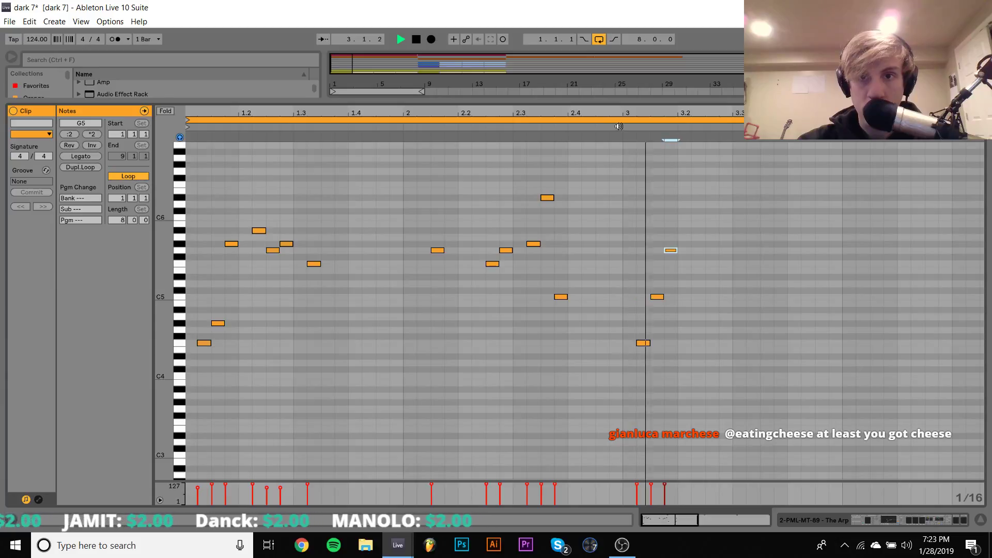
{"action": "key", "text": "space"}
Step: Add notes F5 at 3.2.2, G5 at 3.2.3 and G#5 at 3.2.4, and audition the third bar
{"action": "double_click", "coordinate": [698, 263]}
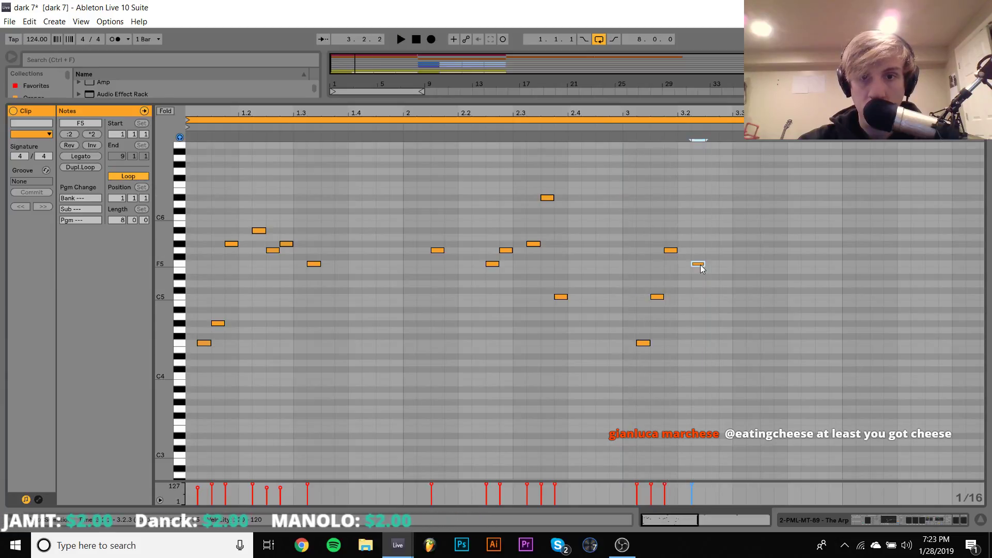
{"action": "left_click", "coordinate": [656, 166]}
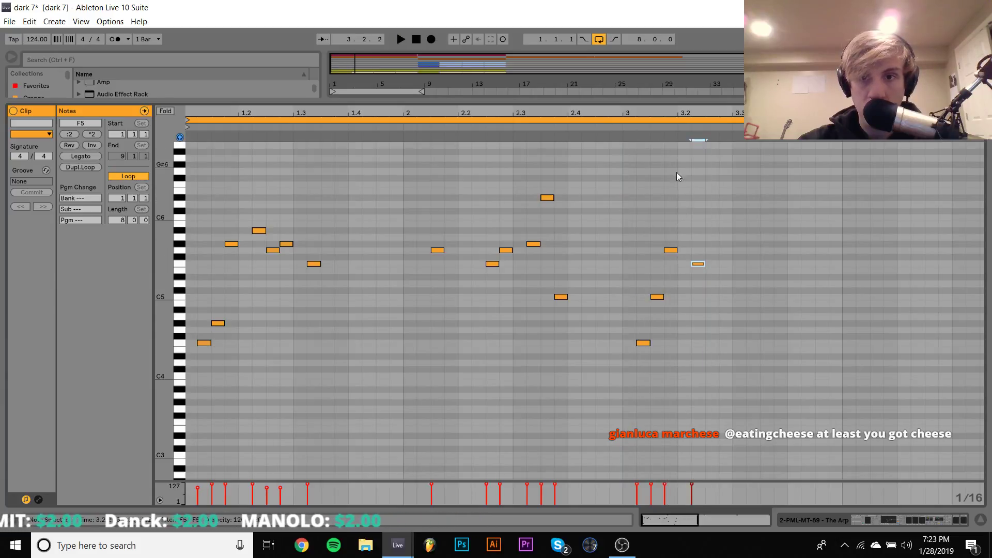
{"action": "double_click", "coordinate": [712, 251]}
{"action": "double_click", "coordinate": [726, 243]}
{"action": "left_click", "coordinate": [616, 127]}
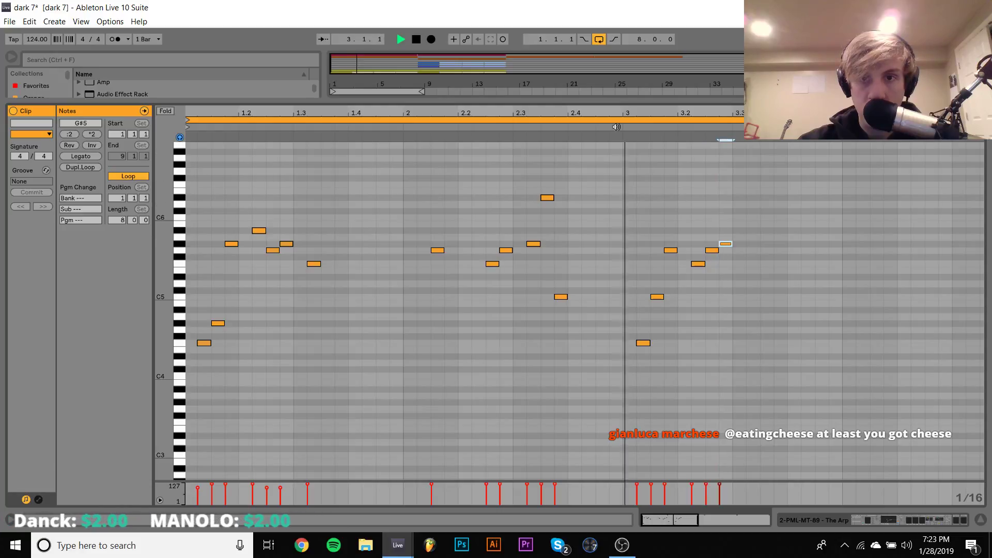
{"action": "left_click", "coordinate": [619, 196]}
{"action": "key", "text": "space"}
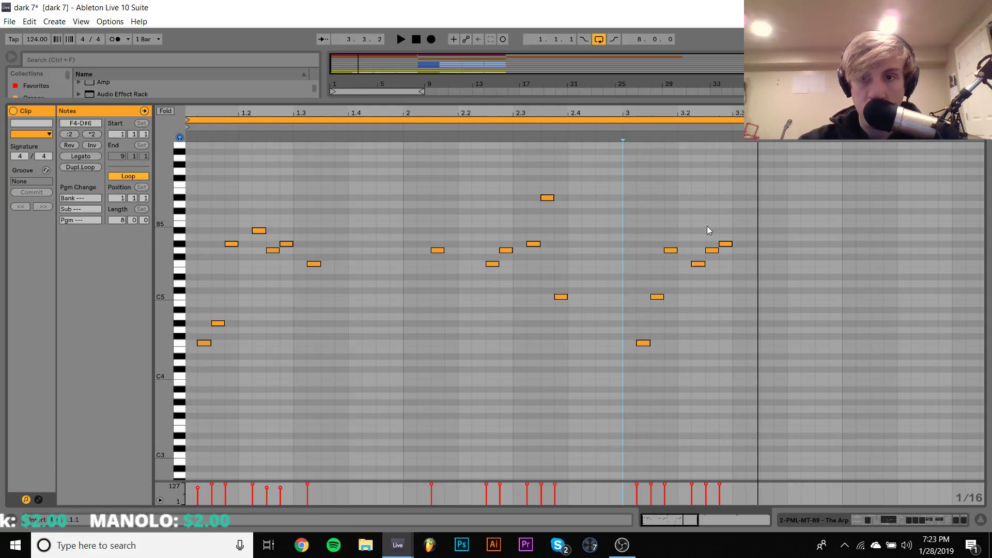
Step: Shift the G5 note at 3.2.3 to 3.2.4 and the following G#5 to 3.3.2, and play the melody from the start
{"action": "left_click_drag", "start_coordinate": [707, 231], "coordinate": [727, 254]}
{"action": "key", "text": "Right"}
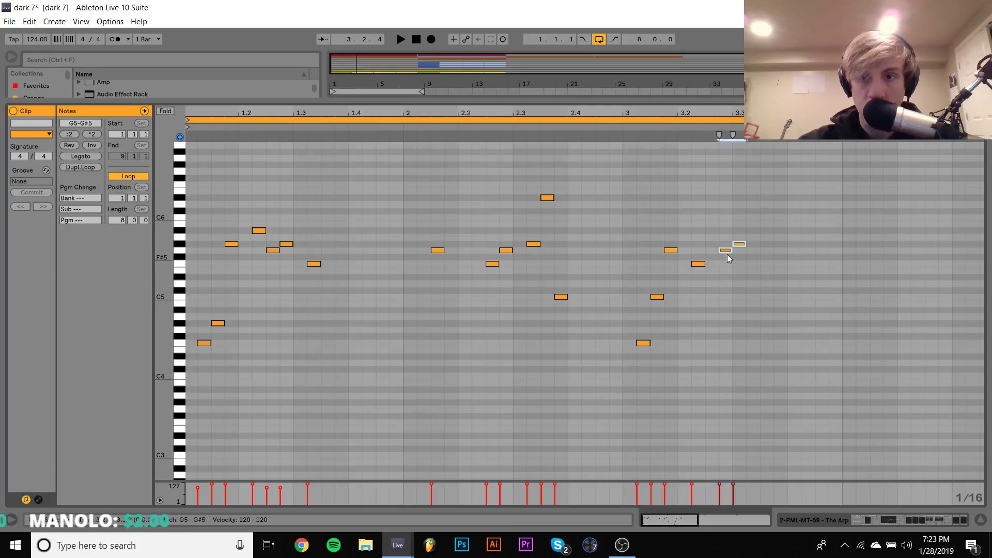
{"action": "left_click", "coordinate": [739, 243]}
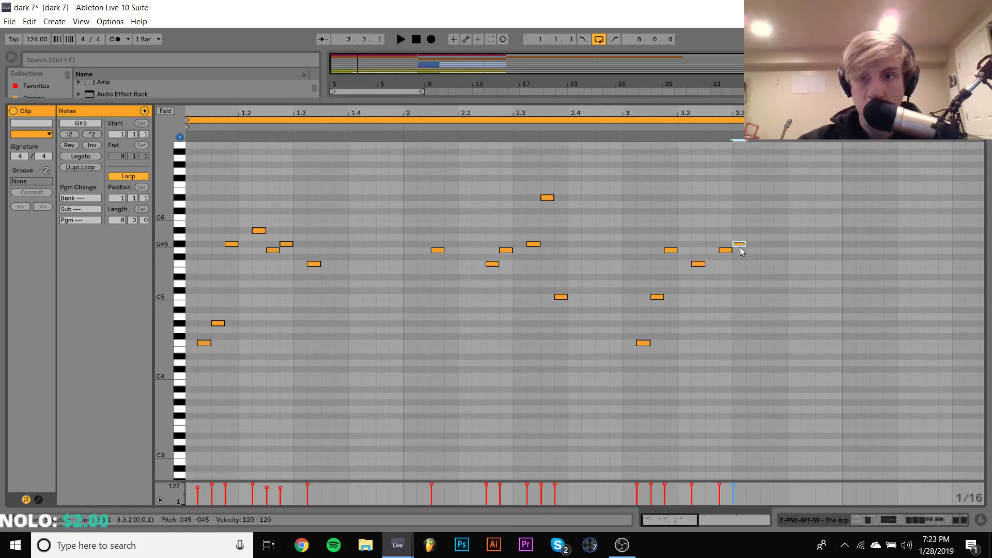
{"action": "key", "text": "Right"}
{"action": "key", "text": "space"}
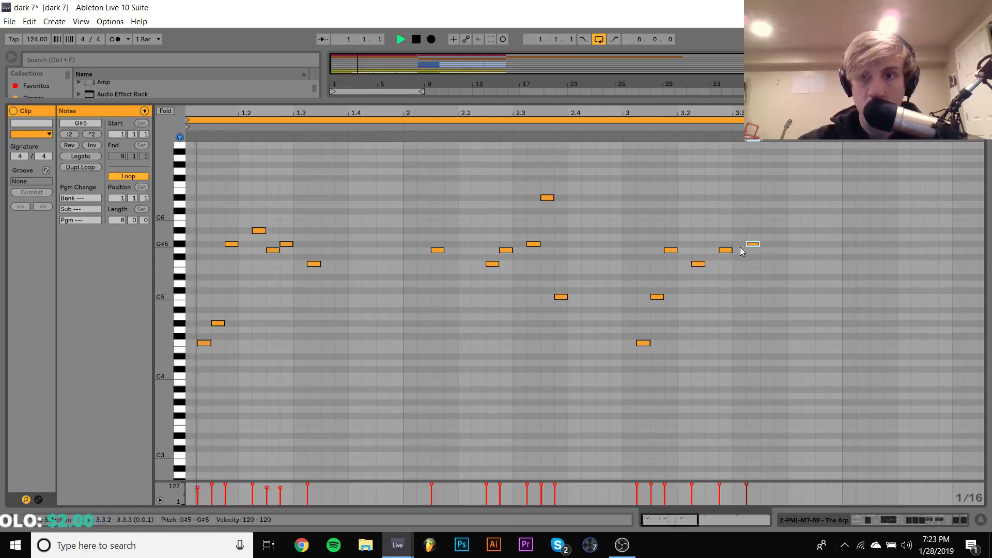
Step: Add an F6 note at 3.3.3 and listen to the melody through the third bar
{"action": "double_click", "coordinate": [765, 186]}
{"action": "left_click", "coordinate": [719, 197]}
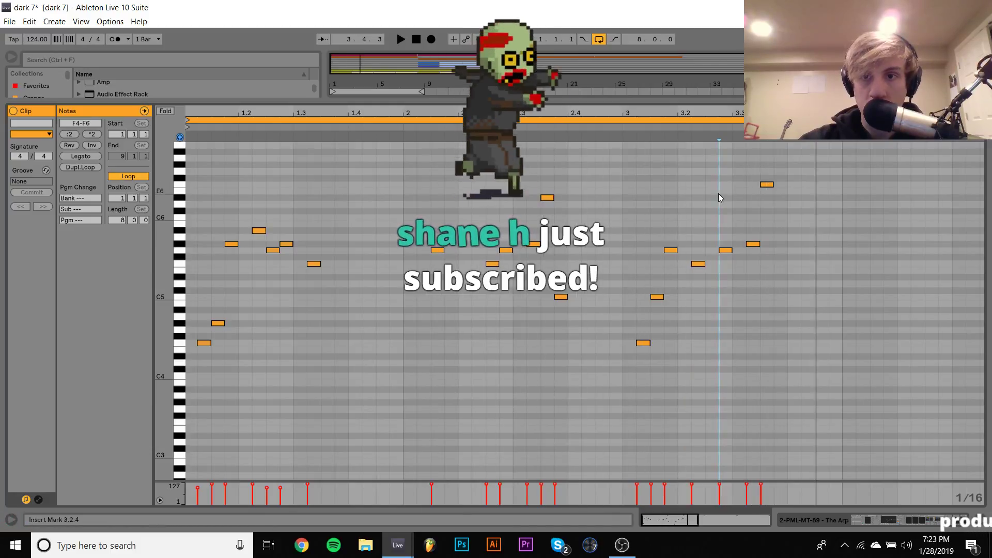
{"action": "key", "text": "space"}
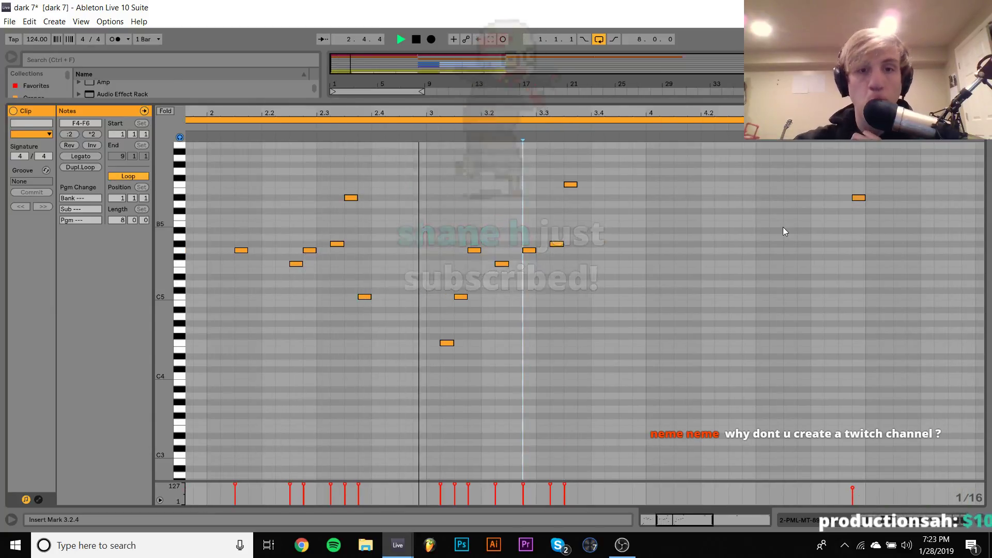
{"action": "key", "text": "space"}
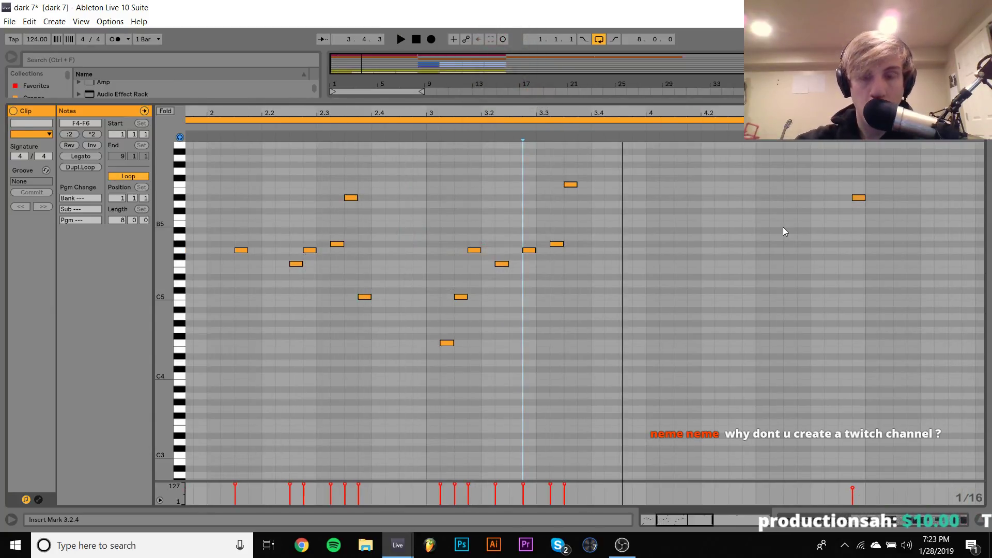
Step: Move the F6 note at 3.3.3 out to 4.4.2 and play the melody from the start
{"action": "left_click", "coordinate": [574, 185]}
{"action": "left_click_drag", "start_coordinate": [573, 185], "coordinate": [568, 185]}
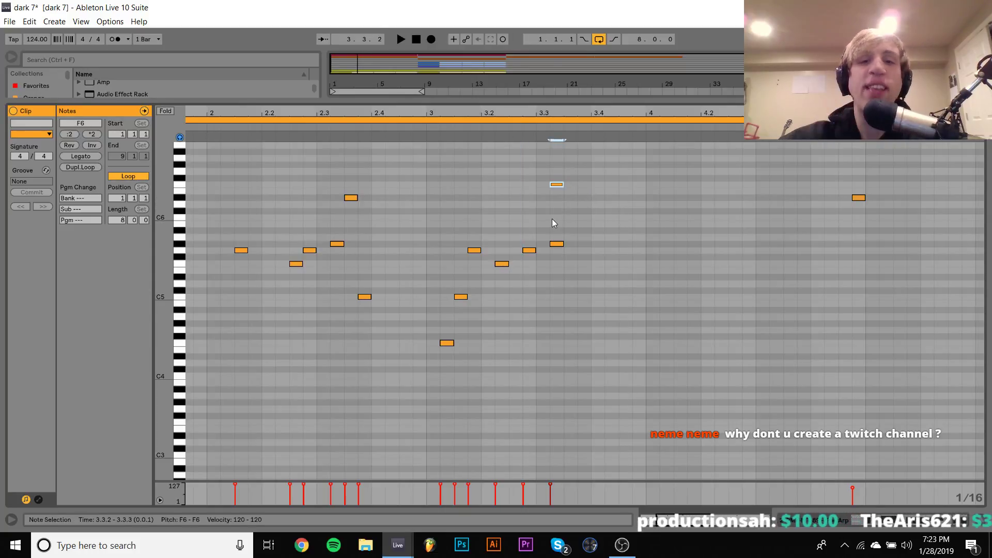
{"action": "left_click_drag", "start_coordinate": [552, 219], "coordinate": [553, 181]}
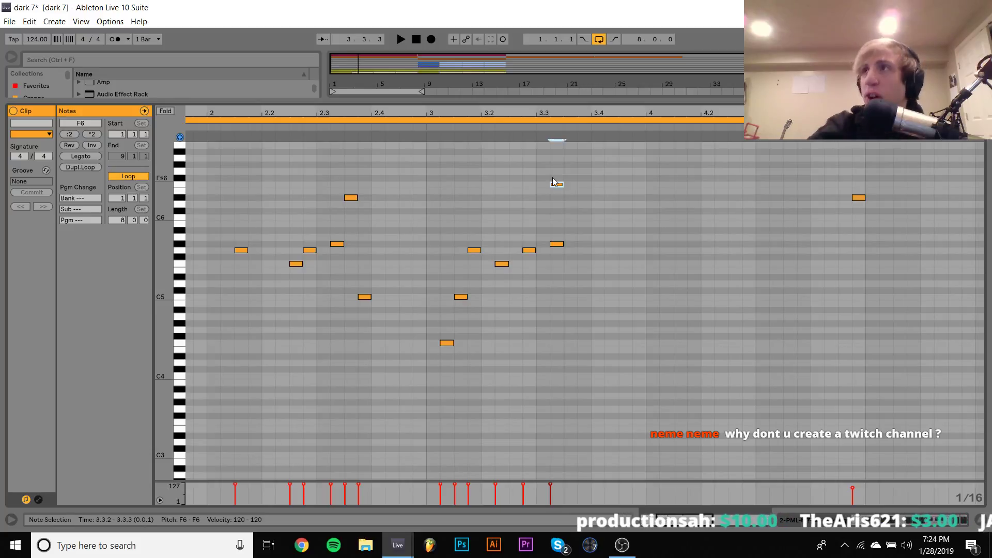
{"action": "key", "text": "Right"}
{"action": "key", "text": "Right"}
{"action": "key", "text": "Right"}
{"action": "key", "text": "Right"}
{"action": "key", "text": "Right"}
{"action": "key", "text": "Right"}
{"action": "key", "text": "Right"}
{"action": "key", "text": "Right"}
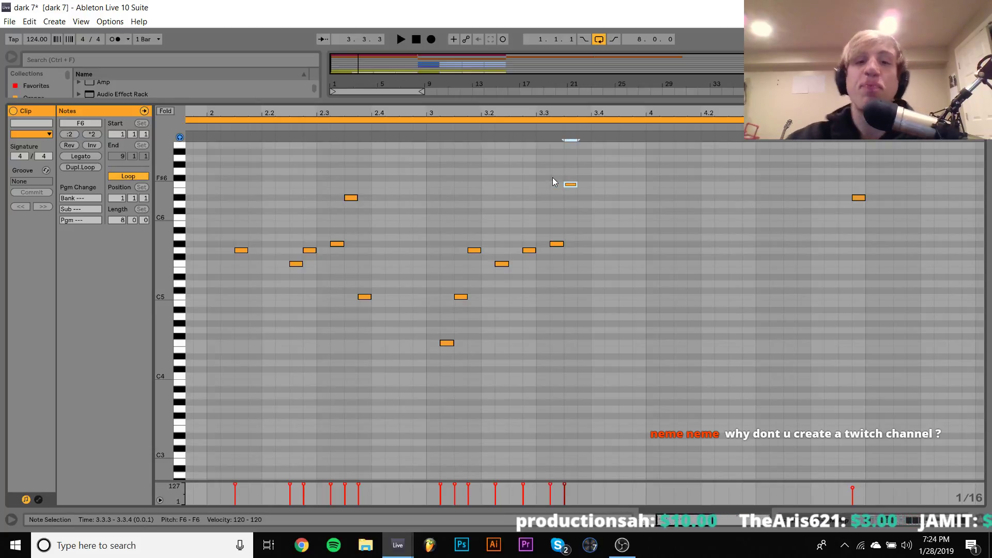
{"action": "key", "text": "Right"}
{"action": "key", "text": "Right"}
{"action": "key", "text": "Right"}
{"action": "key", "text": "Right"}
{"action": "key", "text": "Right"}
{"action": "key", "text": "Right"}
{"action": "key", "text": "Right"}
{"action": "key", "text": "Right"}
{"action": "key", "text": "Right"}
{"action": "key", "text": "Right"}
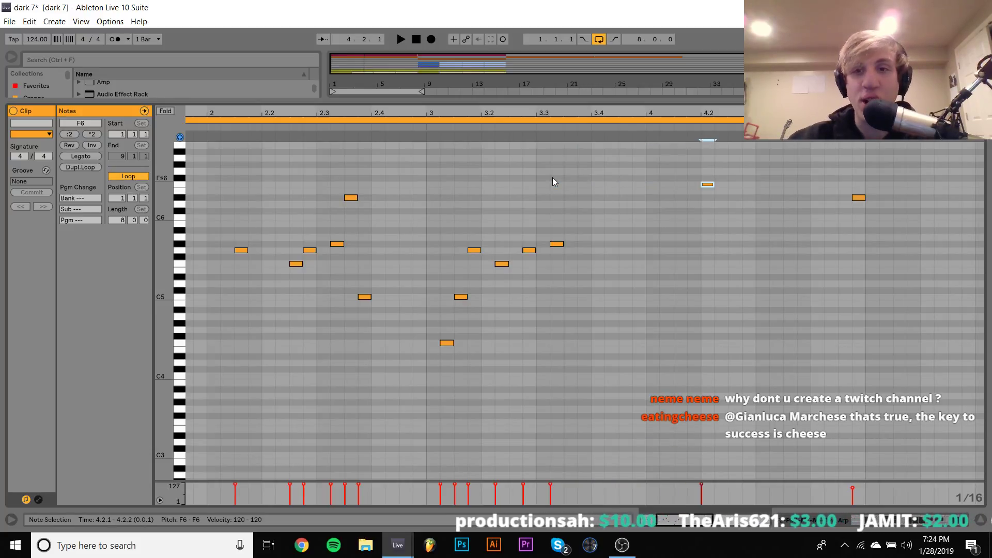
{"action": "key", "text": "Right"}
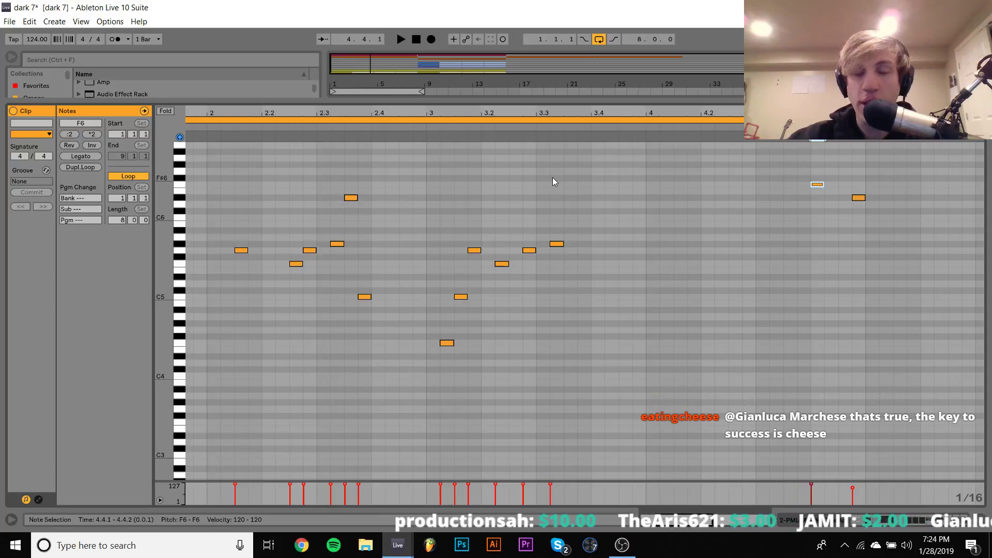
{"action": "key", "text": "Right"}
{"action": "key", "text": "space"}
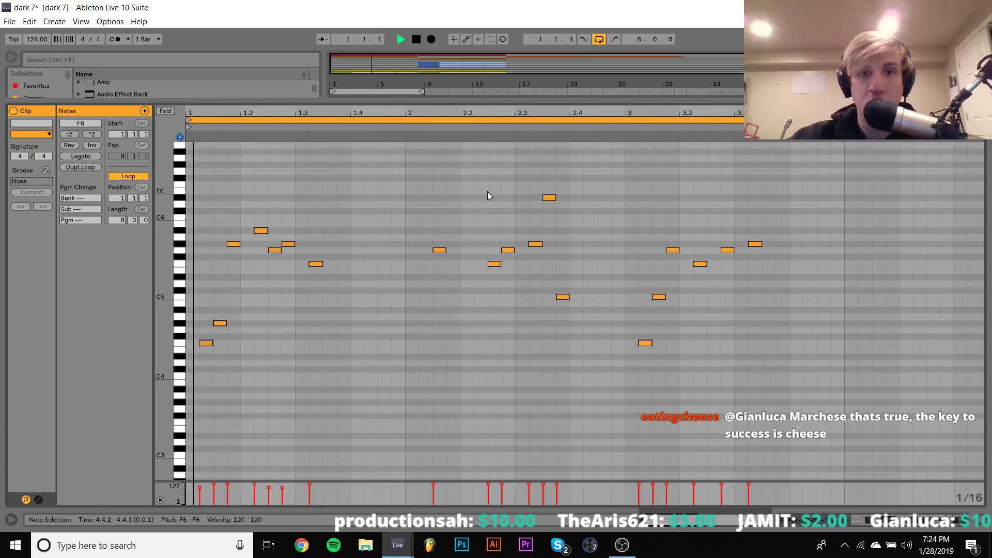
{"action": "left_click_drag", "start_coordinate": [365, 113], "coordinate": [364, 78]}
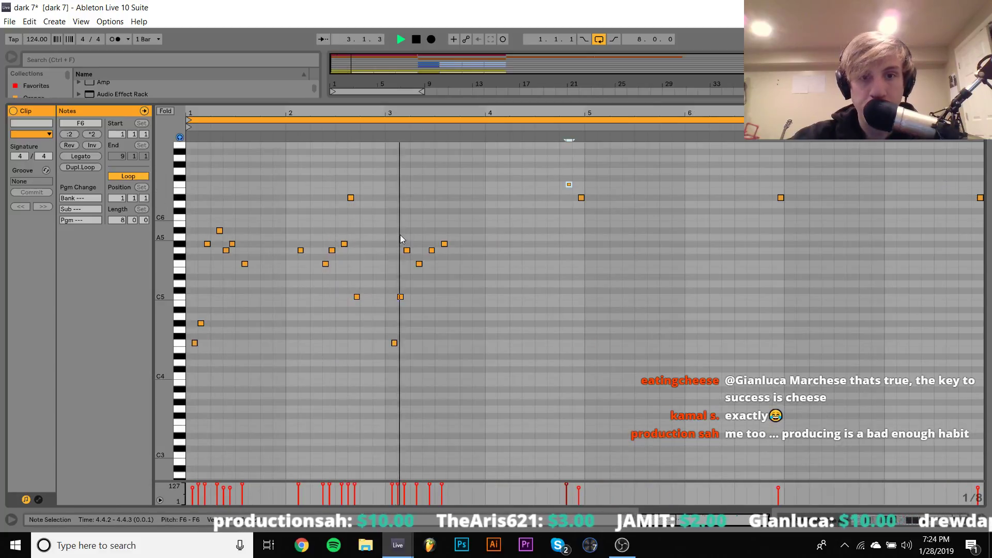
{"action": "key", "text": "space"}
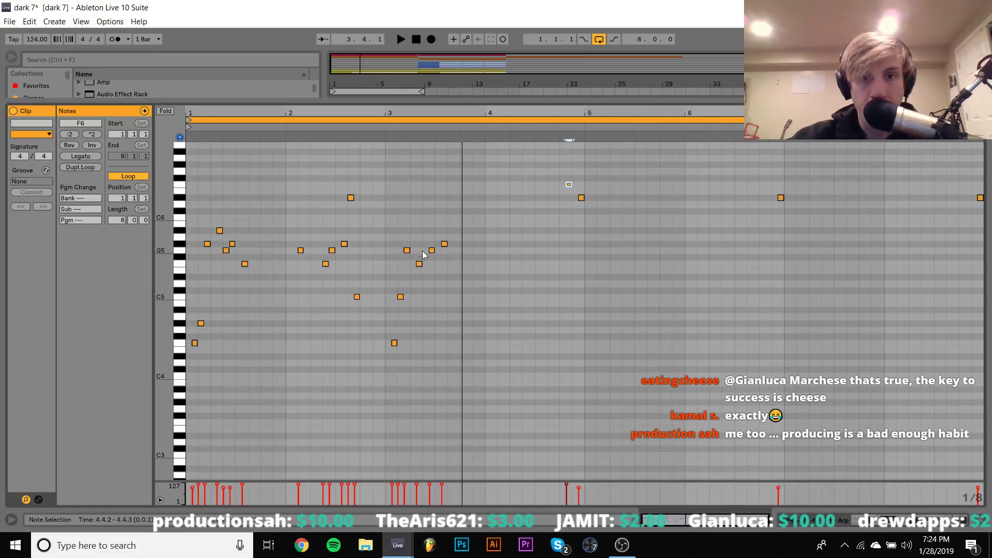
Step: Lower the G#5 note at 3.3.2 to C5 and audition the third bar's phrase
{"action": "left_click", "coordinate": [444, 244]}
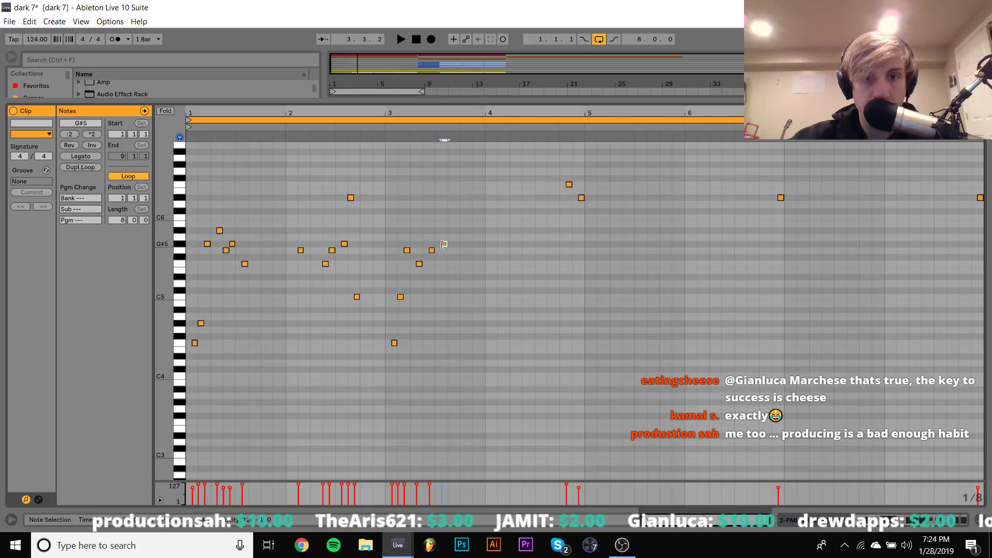
{"action": "key", "text": "Down"}
{"action": "key", "text": "Down"}
{"action": "key", "text": "Down"}
{"action": "key", "text": "Down"}
{"action": "key", "text": "Down"}
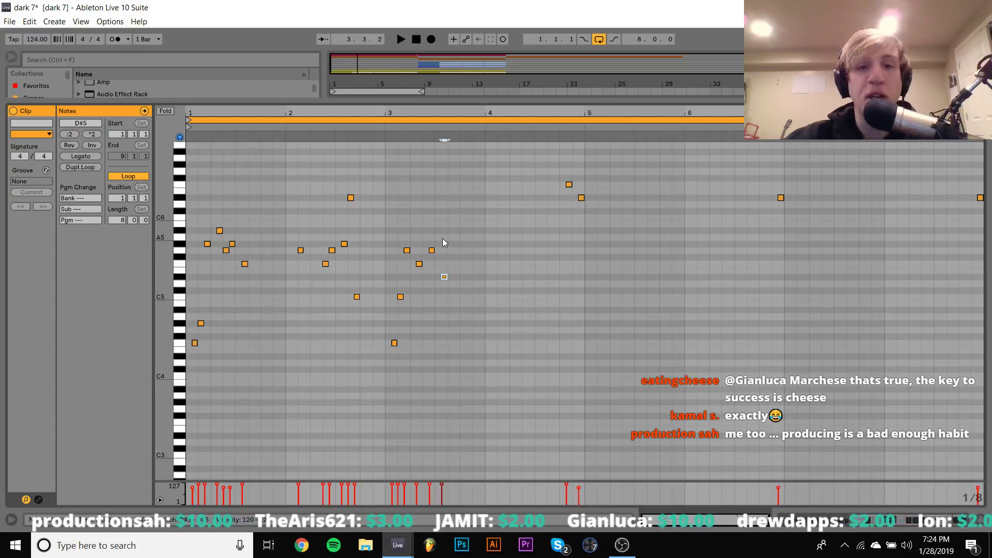
{"action": "key", "text": "Down"}
{"action": "key", "text": "Down"}
{"action": "key", "text": "Down"}
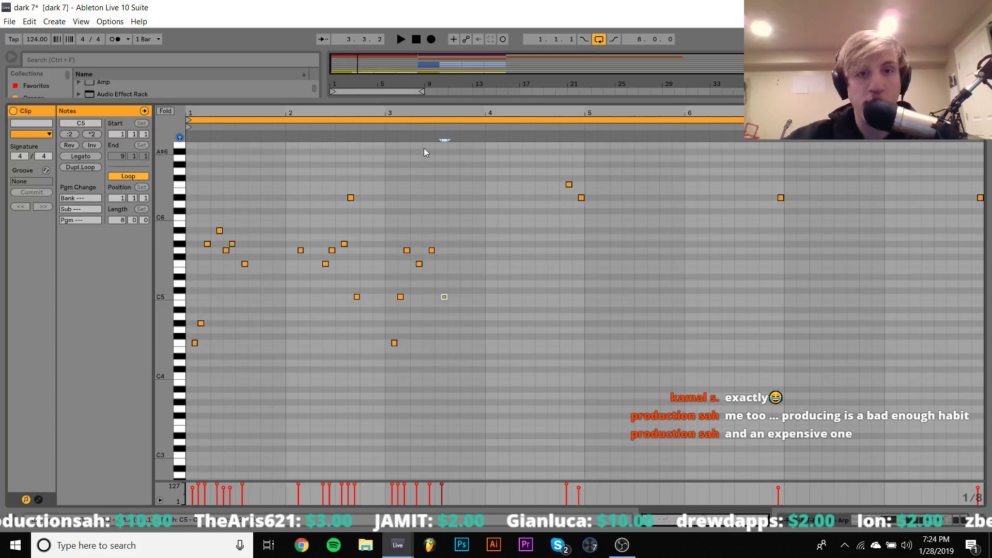
{"action": "left_click", "coordinate": [379, 129]}
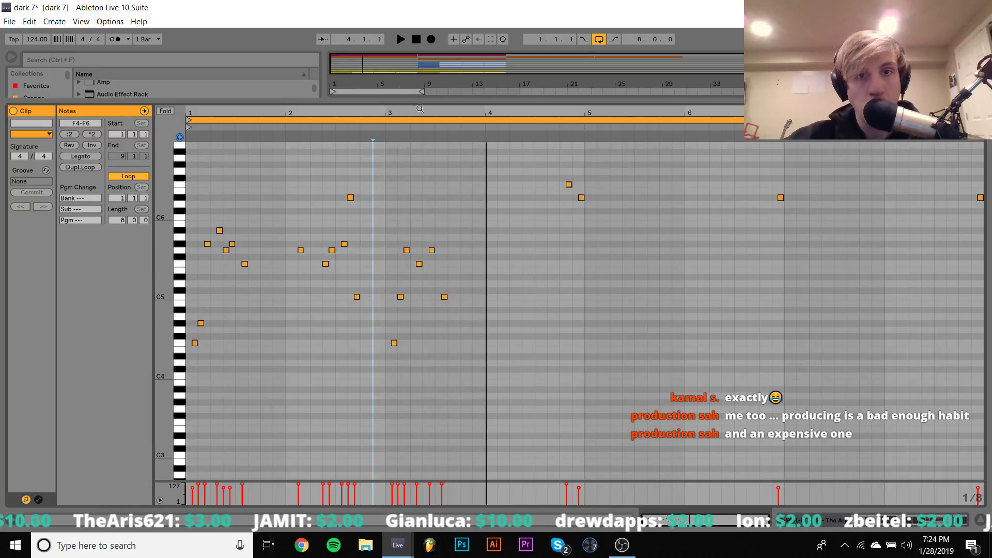
Step: Duplicate the C5 note at 3.3.2 and place the copy at 3.3.4 as D#5
{"action": "left_click_drag", "start_coordinate": [419, 112], "coordinate": [419, 155]}
{"action": "left_click", "coordinate": [477, 297]}
{"action": "key", "text": "ctrl+d"}
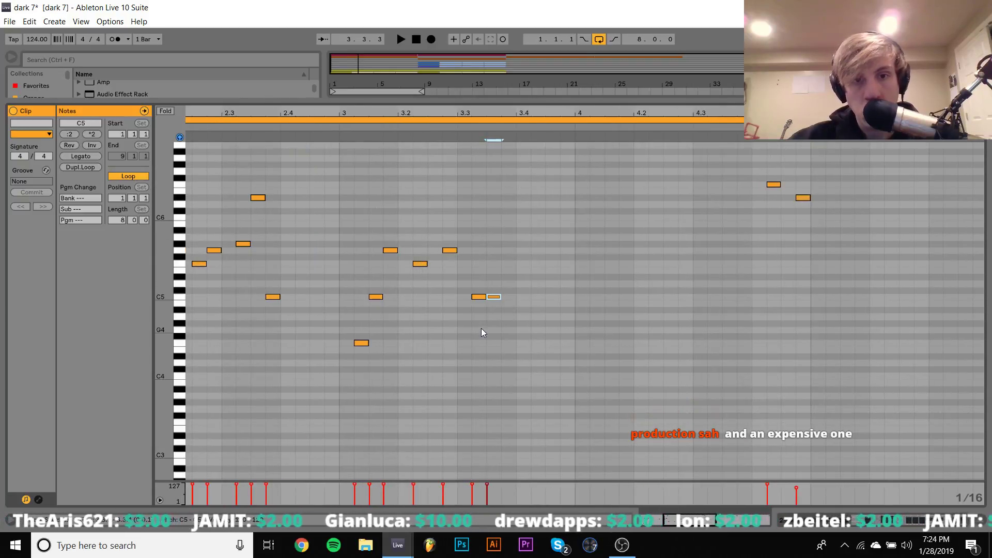
{"action": "key", "text": "Up"}
{"action": "key", "text": "Up"}
{"action": "key", "text": "Right"}
{"action": "key", "text": "Up"}
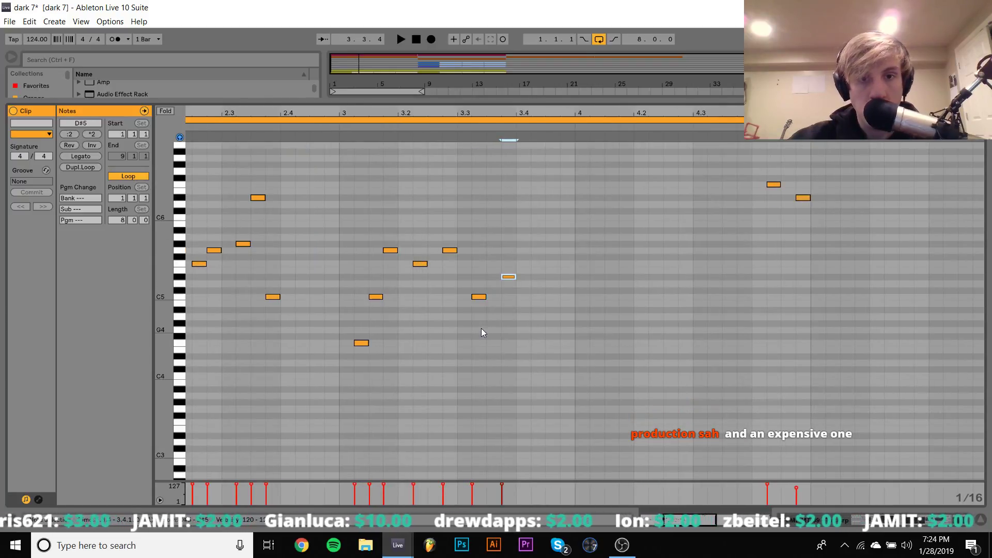
Step: Audition the third bar while raising the note at 3.3.4, first to F5 and finally to G#5
{"action": "left_click", "coordinate": [332, 129]}
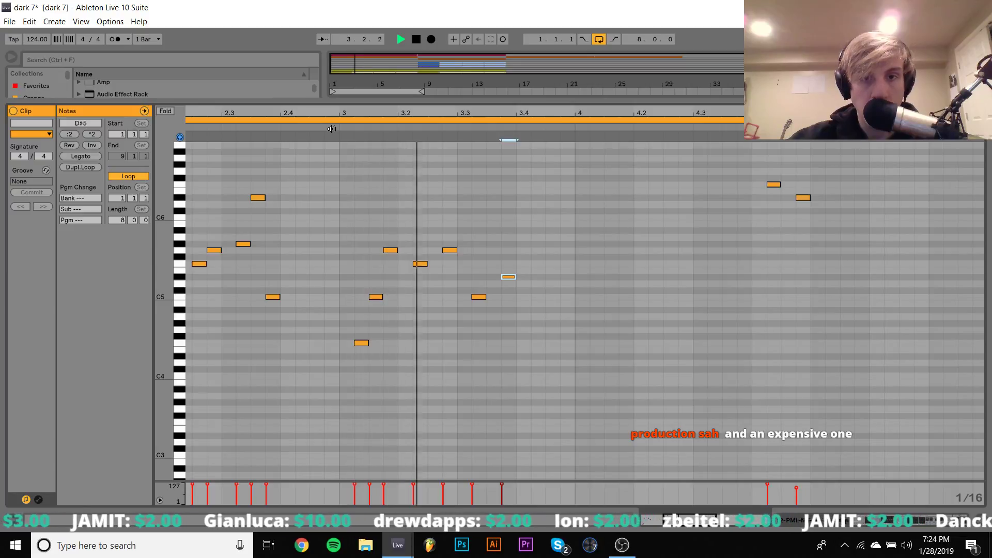
{"action": "key", "text": "Up"}
{"action": "key", "text": "Up"}
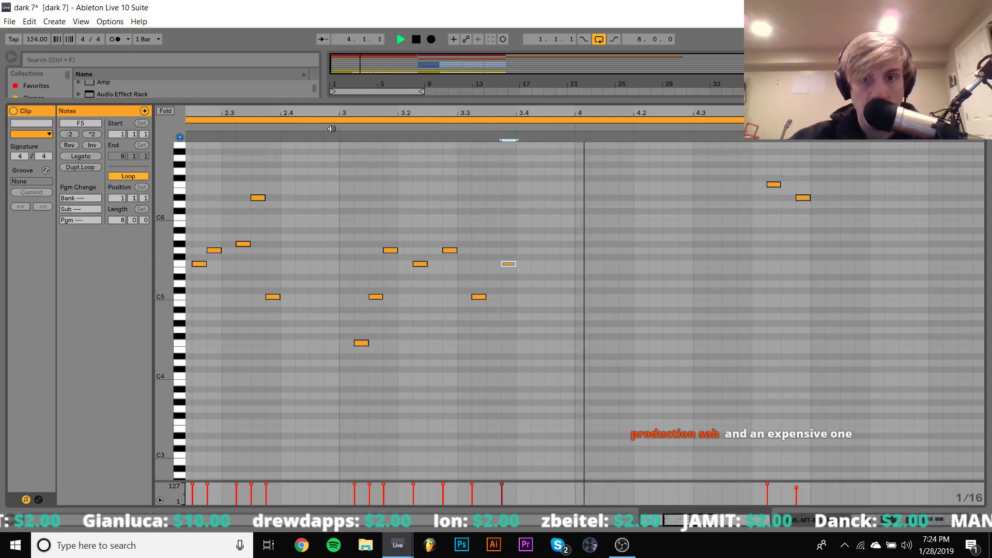
{"action": "key", "text": "space"}
{"action": "key", "text": "Up"}
{"action": "key", "text": "Up"}
{"action": "key", "text": "Up"}
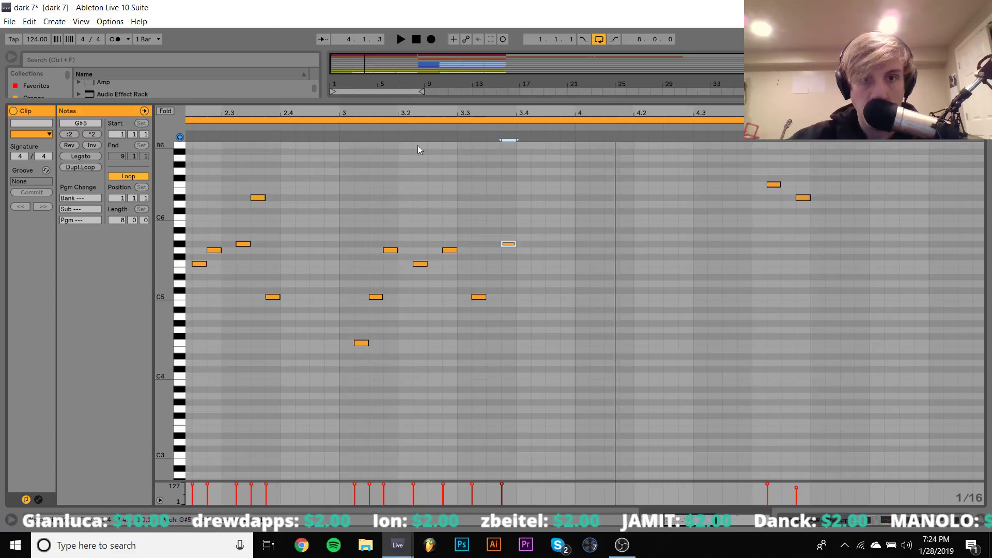
{"action": "left_click", "coordinate": [388, 127]}
{"action": "key", "text": "space"}
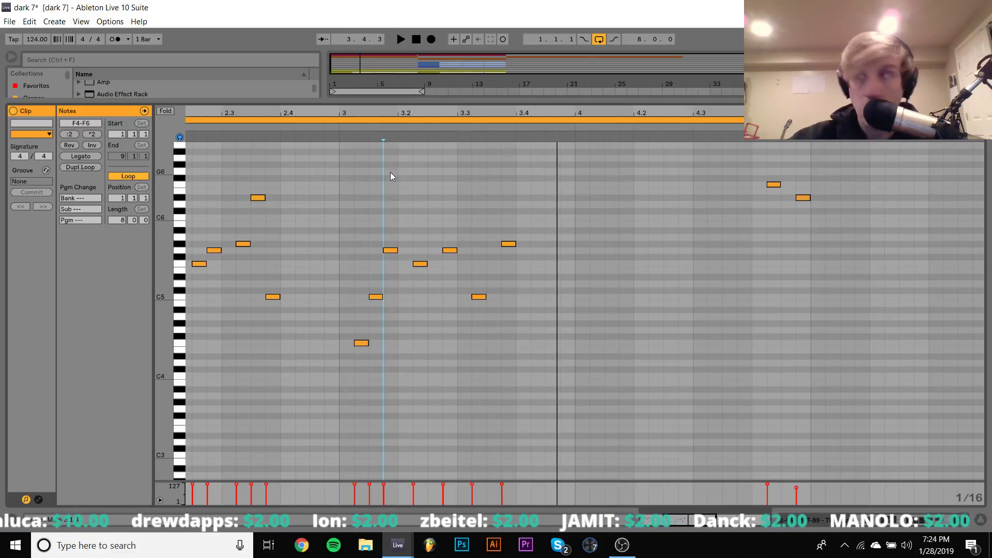
Step: Toggle the clip's note preview and select the second bar's notes from 2.2.3 onward
{"action": "left_click", "coordinate": [390, 172]}
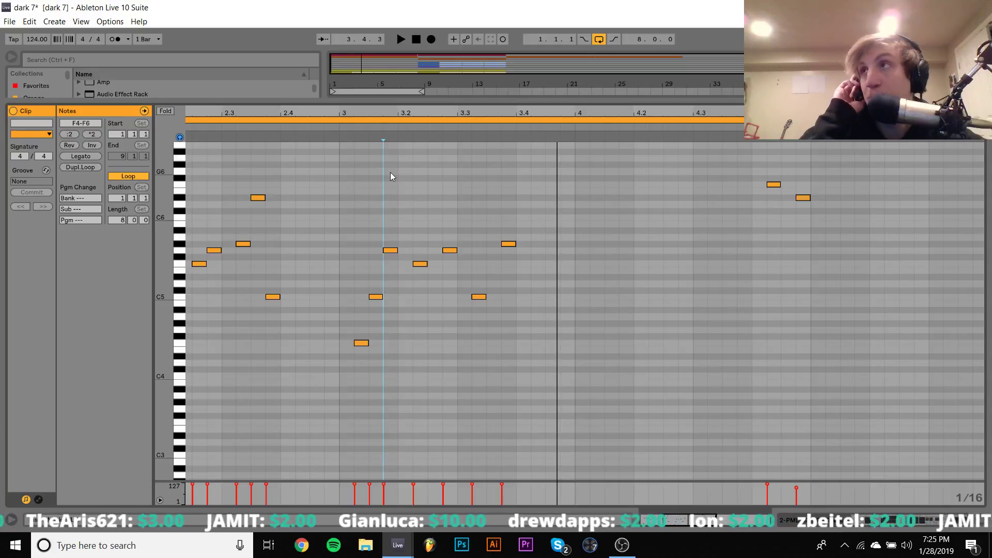
{"action": "left_click", "coordinate": [180, 138]}
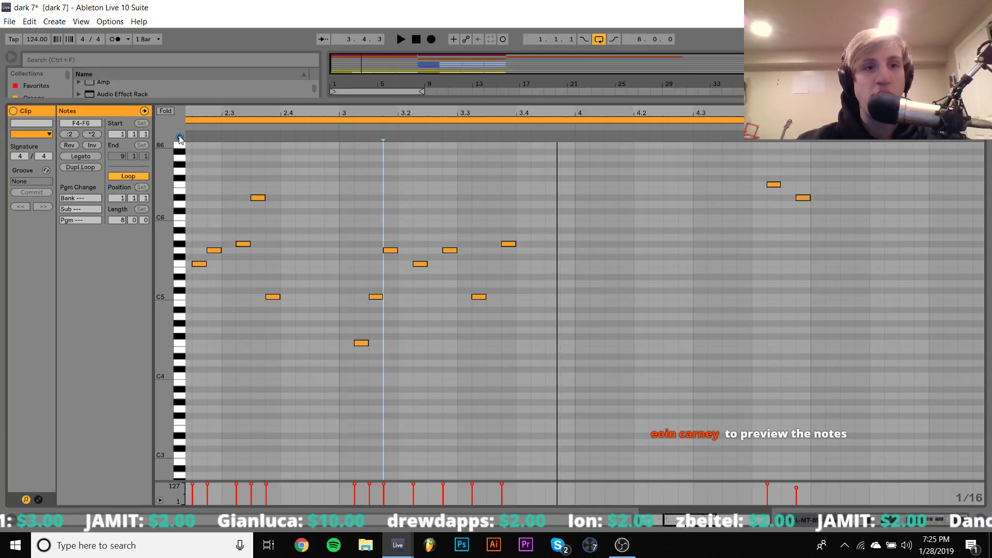
{"action": "left_click_drag", "start_coordinate": [274, 176], "coordinate": [224, 342]}
{"action": "left_click_drag", "start_coordinate": [269, 310], "coordinate": [335, 402]}
{"action": "left_click", "coordinate": [180, 137]}
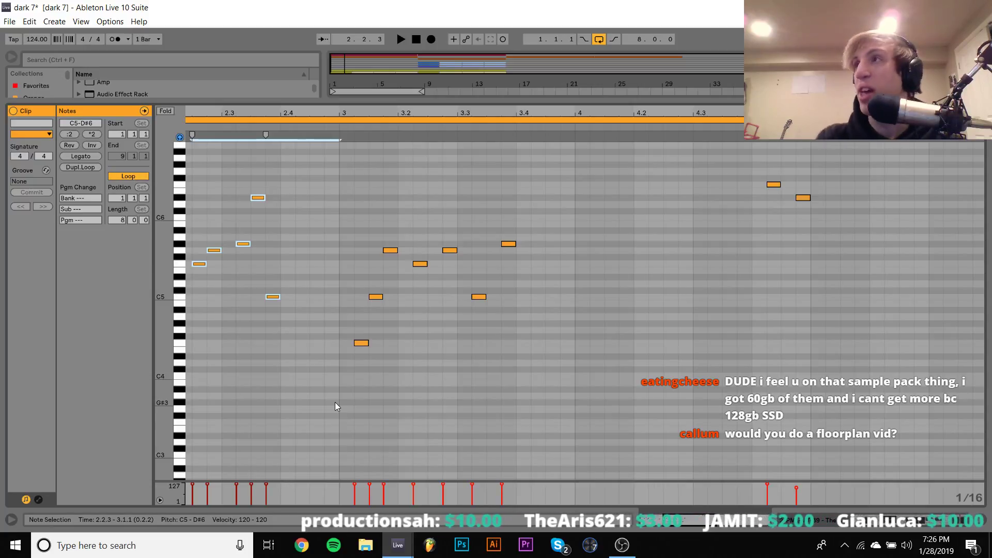
Step: Switch to File Explorer and open the LaCie (D:) drive
{"action": "left_click", "coordinate": [365, 546]}
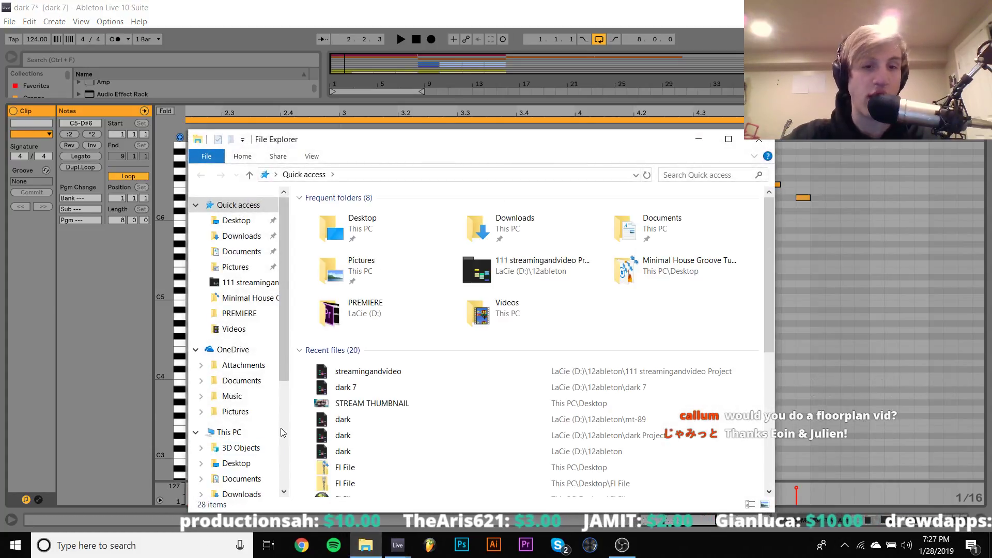
{"action": "scroll", "coordinate": [284, 434], "scroll_direction": "down", "scroll_amount": 4}
{"action": "left_click", "coordinate": [227, 386]}
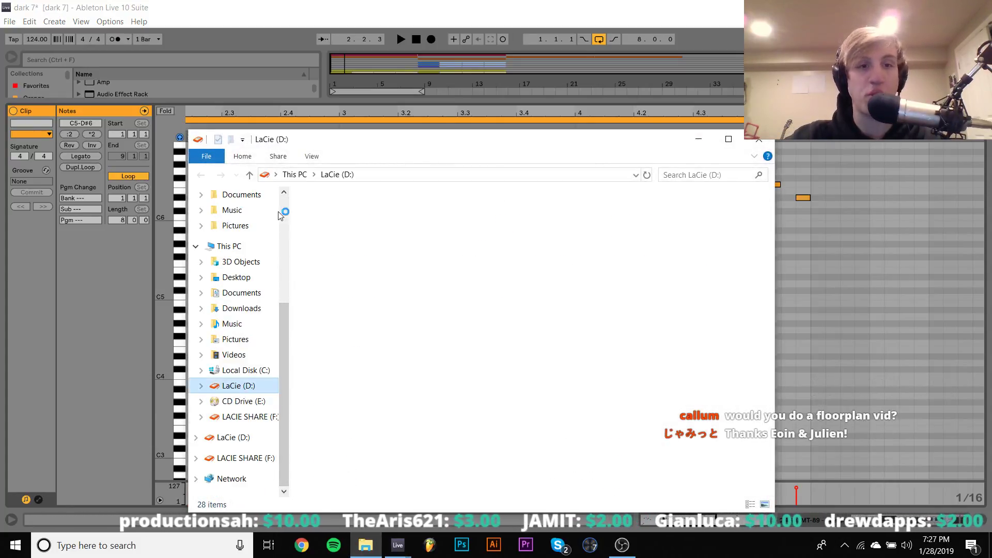
Step: View the computer's drives and their free space under This PC, and close File Explorer to return to Ableton Live
{"action": "left_click", "coordinate": [225, 247]}
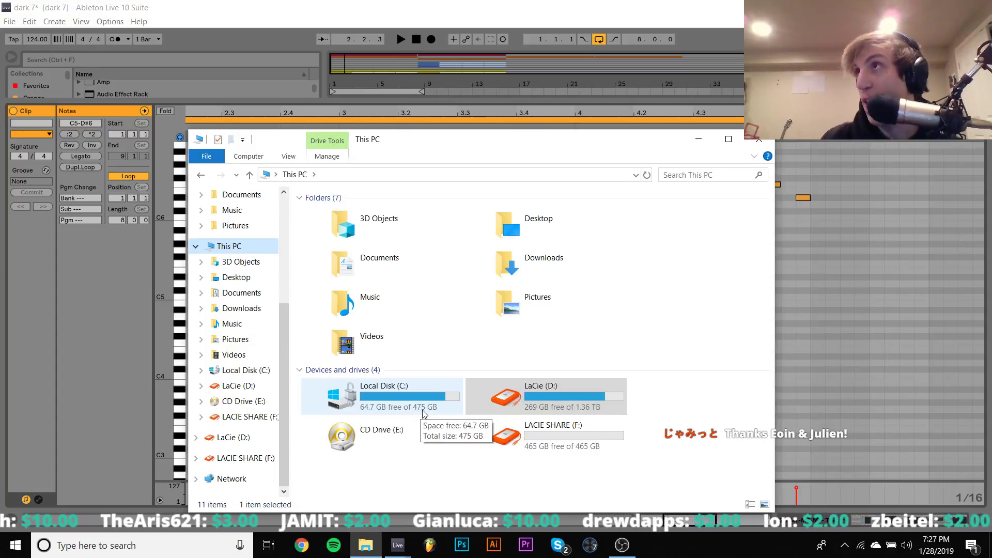
{"action": "right_click", "coordinate": [533, 406]}
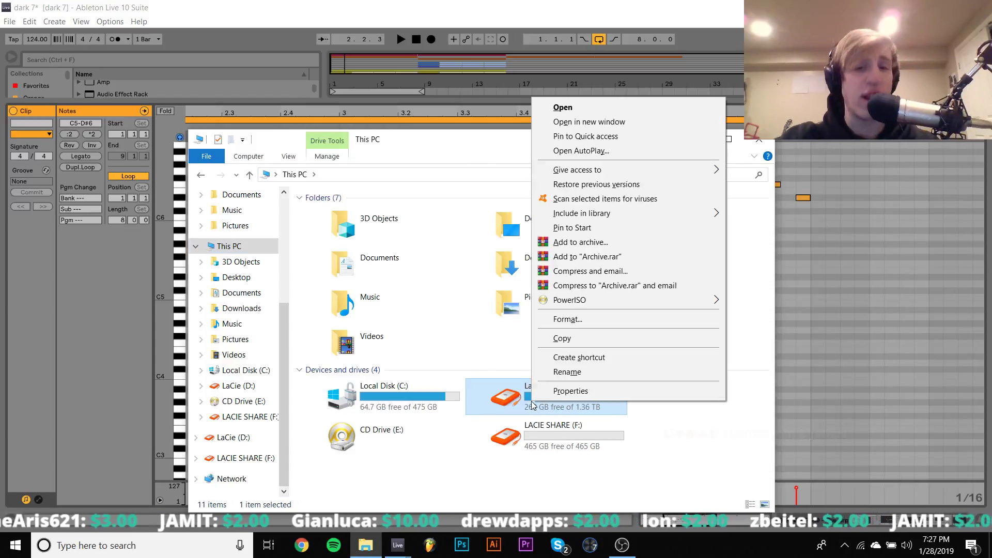
{"action": "left_click", "coordinate": [581, 481]}
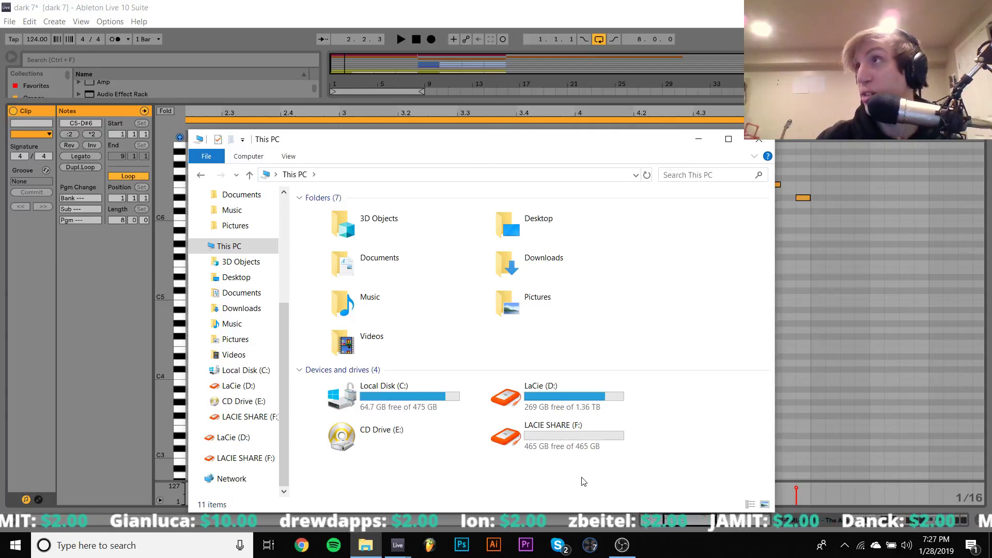
{"action": "left_click", "coordinate": [759, 140]}
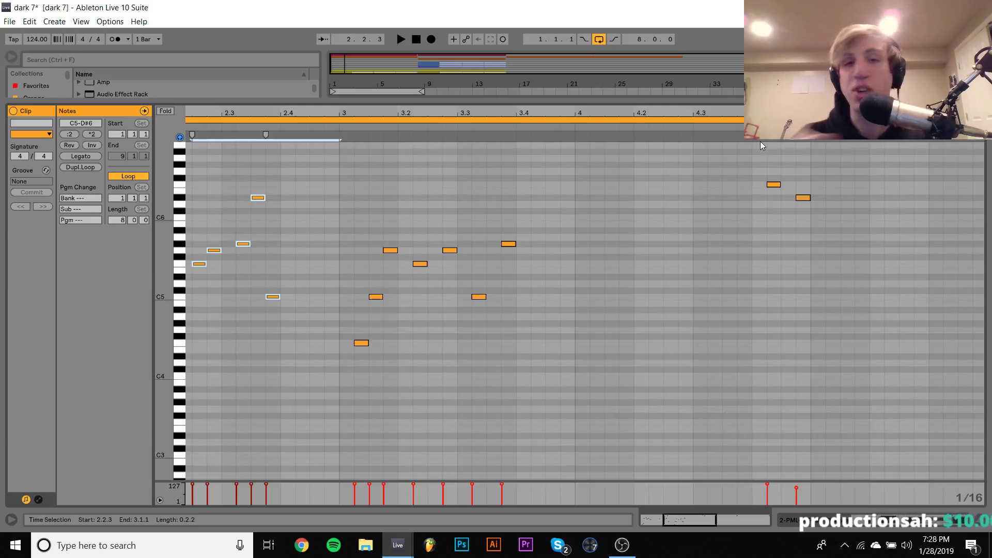
Step: Begin the fourth bar of the melody with a G5 note at 4.1.2 and an F5 note at 4.1.4
{"action": "double_click", "coordinate": [596, 239]}
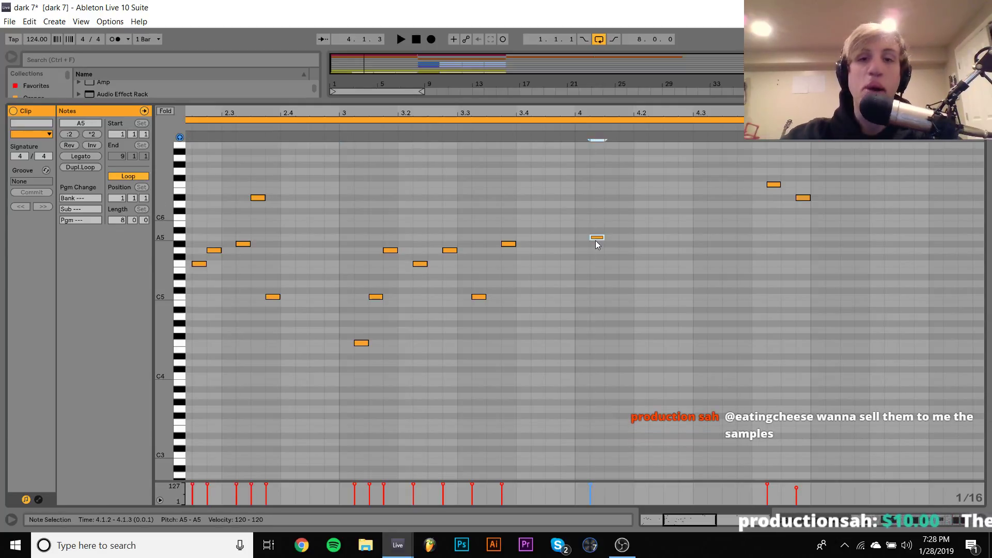
{"action": "key", "text": "Down"}
{"action": "key", "text": "Down"}
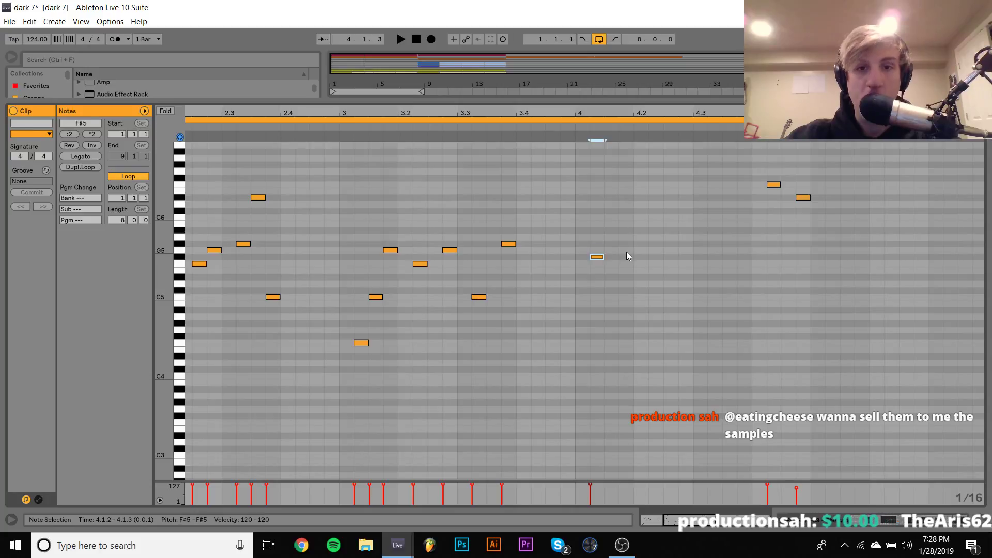
{"action": "double_click", "coordinate": [623, 263]}
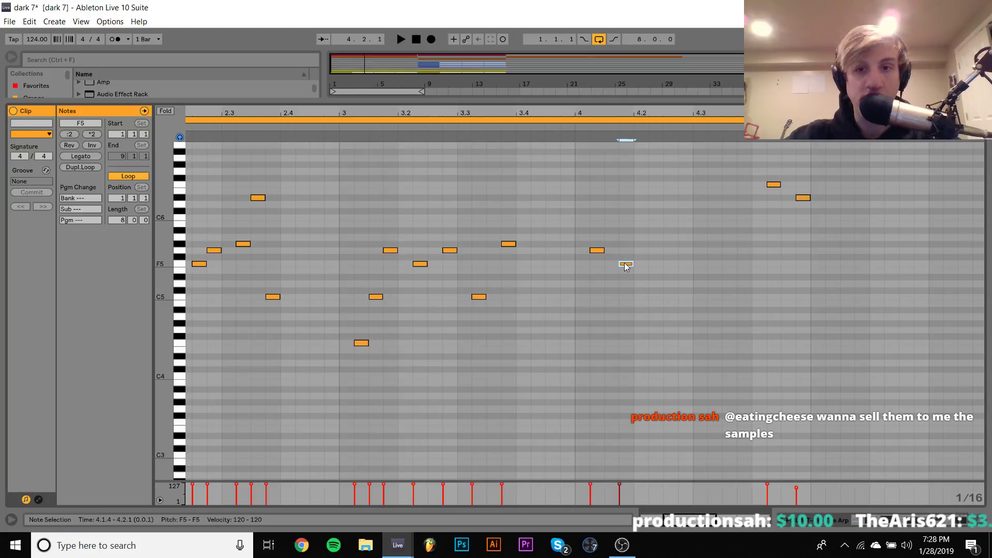
Step: Audition the melody from the clip start into the fourth bar, with the whole clip in view
{"action": "left_click", "coordinate": [560, 135]}
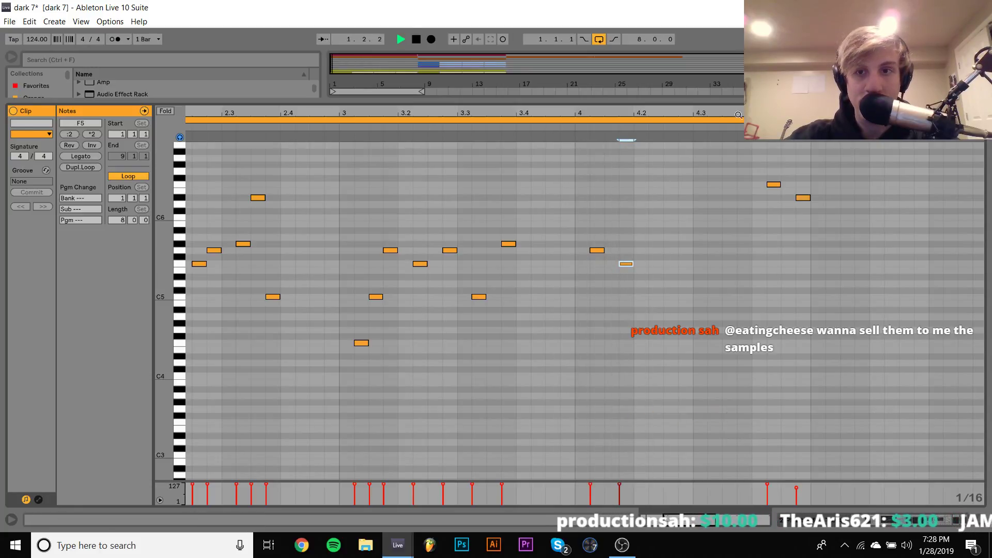
{"action": "left_click_drag", "start_coordinate": [556, 116], "coordinate": [552, 113]}
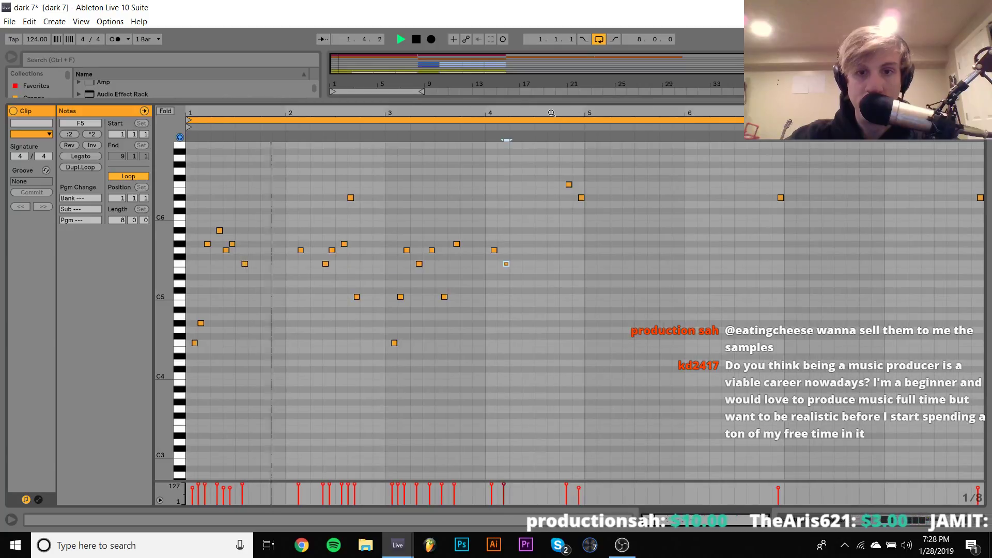
{"action": "left_click", "coordinate": [499, 175]}
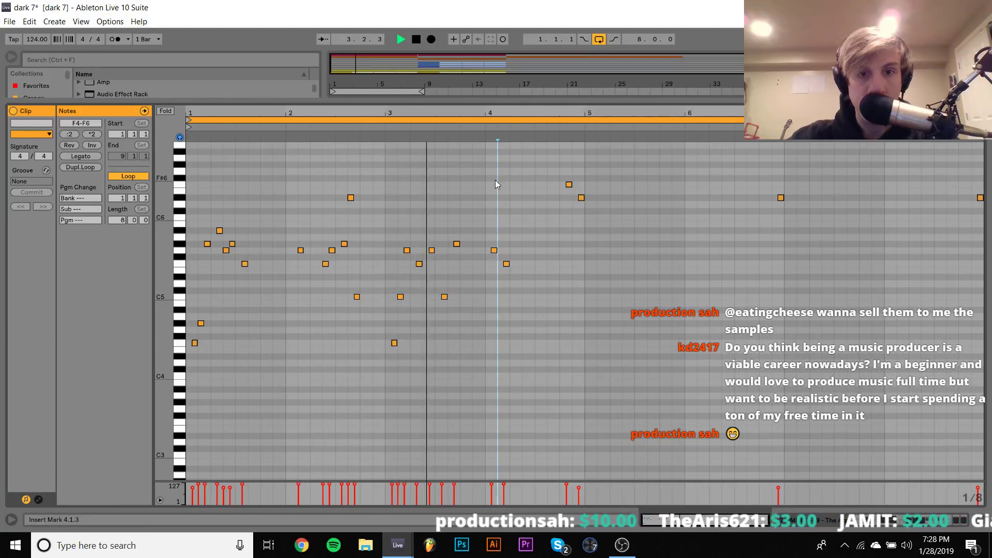
{"action": "key", "text": "space"}
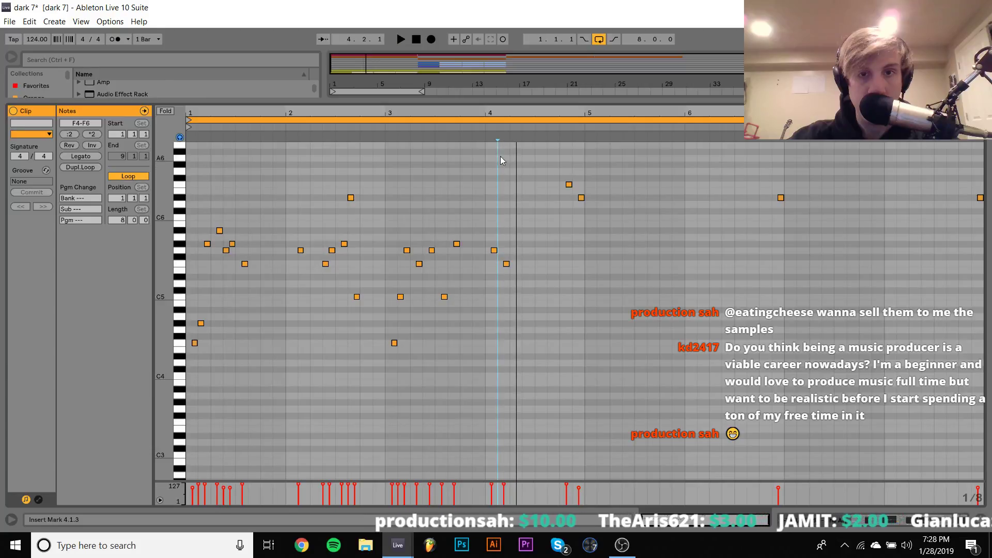
Step: Continue the fourth bar with a C#5 note at 4.2.3 and a C5 note at 4.3.1
{"action": "scroll", "coordinate": [517, 228], "scroll_direction": "up", "scroll_amount": 2}
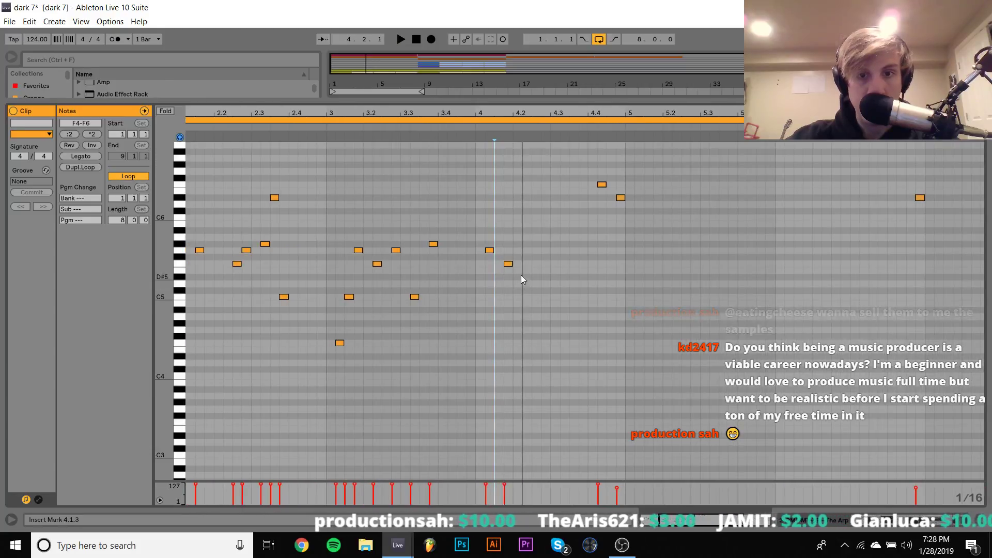
{"action": "double_click", "coordinate": [535, 291]}
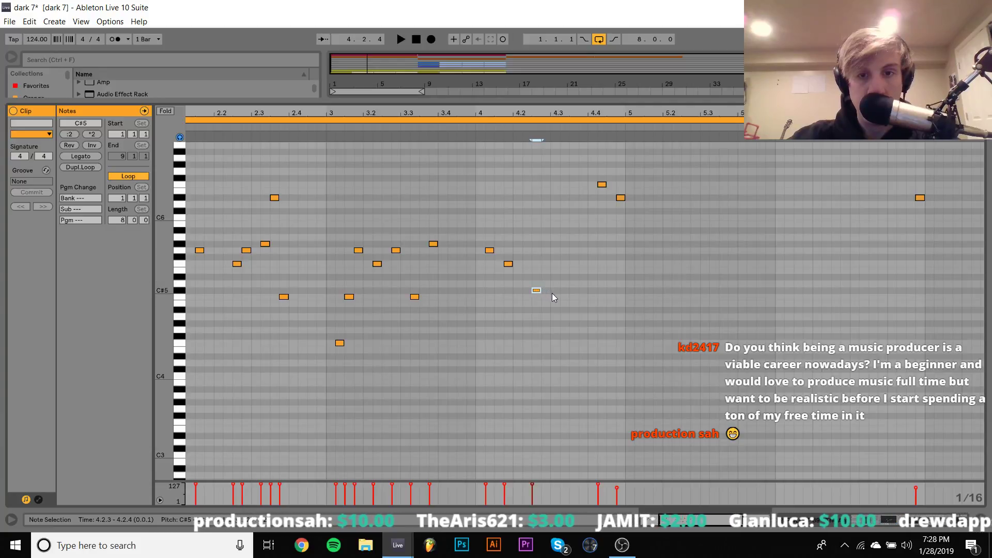
{"action": "double_click", "coordinate": [554, 296]}
Step: Move the F6 note in bar 4 to 4.3.2 and the D#6 note to 4.3.4, lowering the latter to C6
{"action": "left_click", "coordinate": [602, 184]}
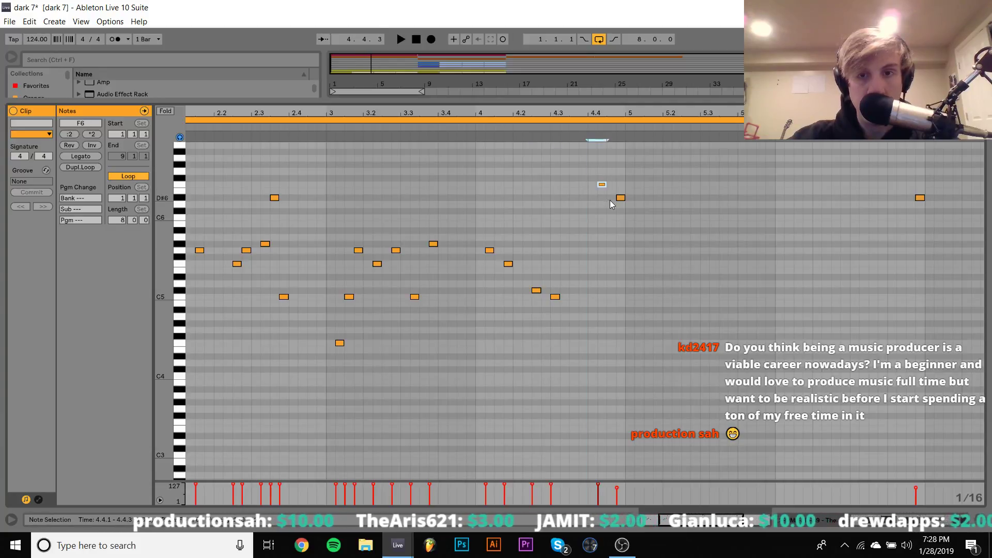
{"action": "key", "text": "Left"}
{"action": "key", "text": "Left"}
{"action": "key", "text": "Left"}
{"action": "left_click_drag", "start_coordinate": [616, 179], "coordinate": [620, 213]}
{"action": "key", "text": "Left"}
{"action": "key", "text": "Left"}
{"action": "key", "text": "Left"}
{"action": "key", "text": "Left"}
{"action": "key", "text": "Down"}
{"action": "key", "text": "Down"}
{"action": "key", "text": "Down"}
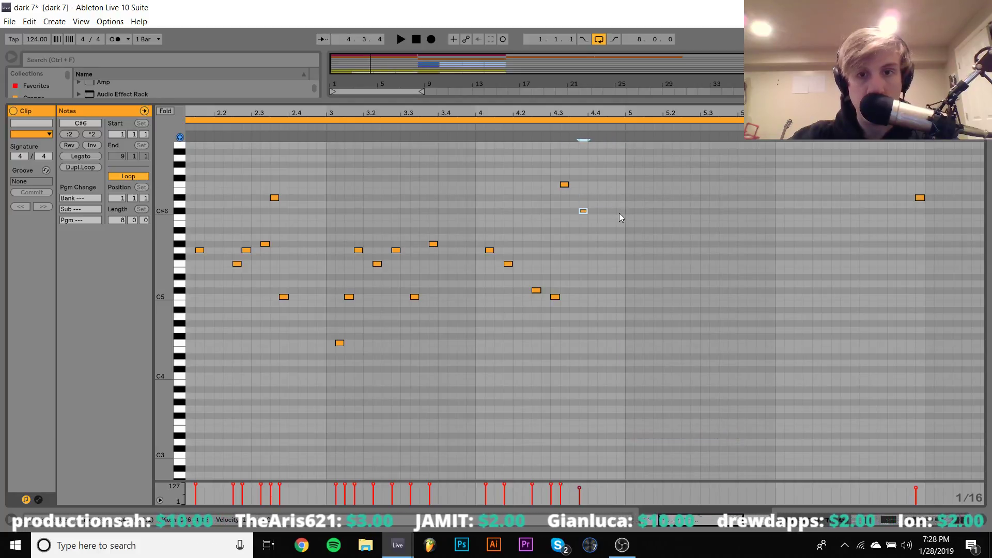
Step: Audition the fourth bar from its start and move its C#5 note one sixteenth earlier to 4.2.2
{"action": "left_click", "coordinate": [474, 151]}
{"action": "key", "text": "space"}
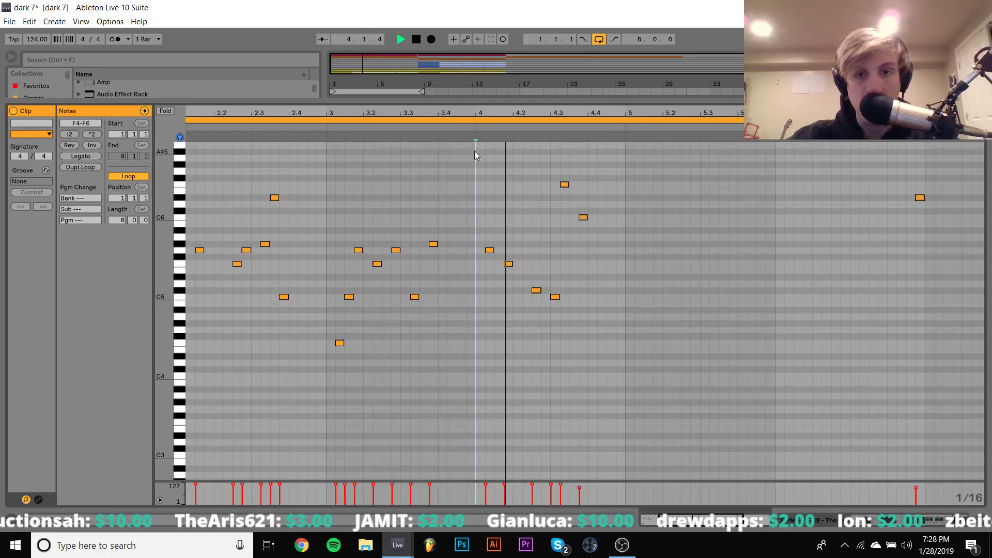
{"action": "key", "text": "space"}
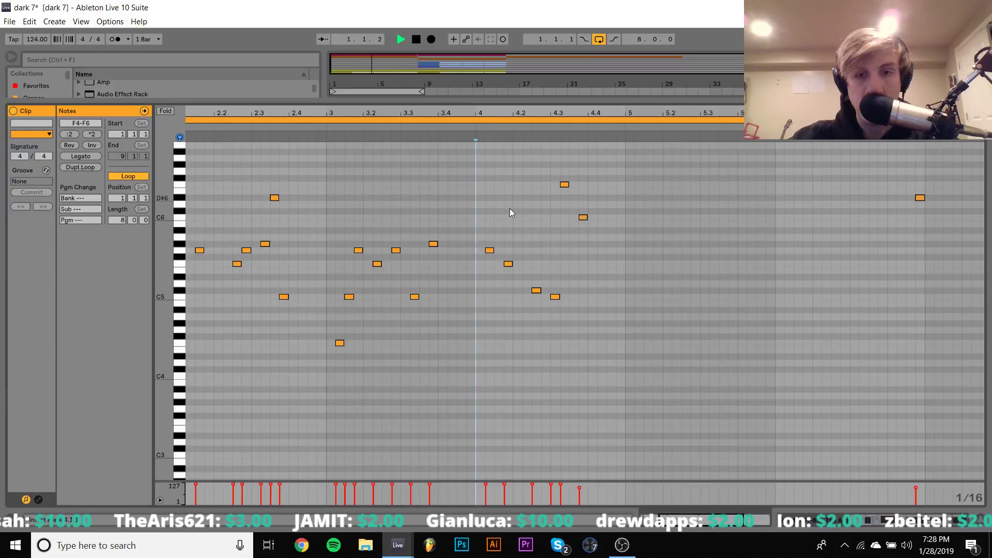
{"action": "left_click", "coordinate": [538, 291]}
{"action": "key", "text": "Left"}
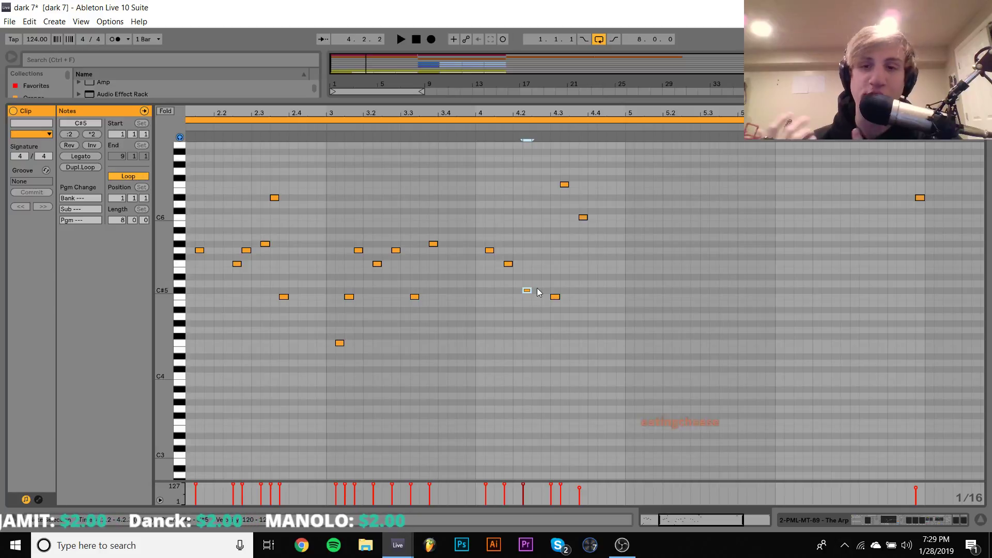
Step: Delete the leftover D#6 notes after bar 5 so the melody ends with bar 4
{"action": "double_click", "coordinate": [571, 113]}
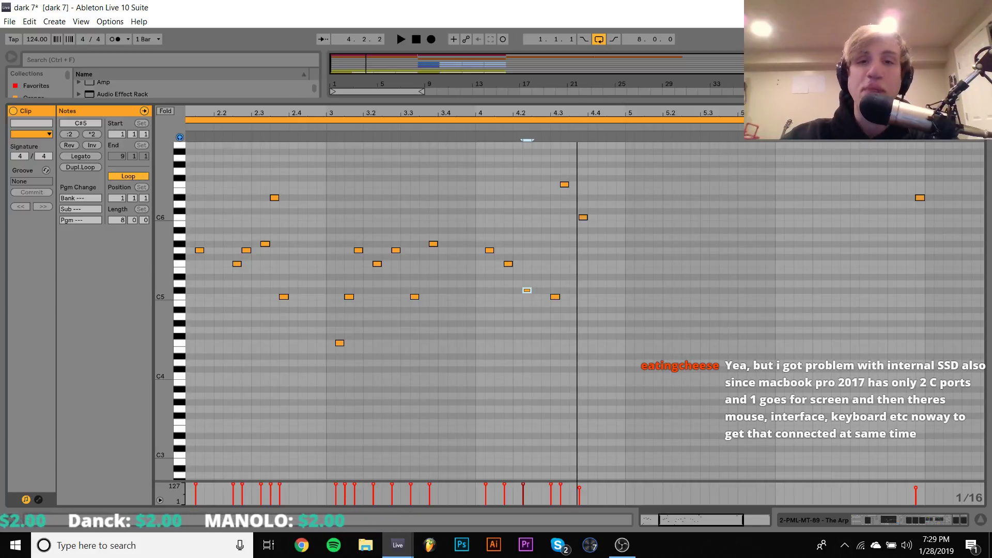
{"action": "left_click_drag", "start_coordinate": [741, 185], "coordinate": [900, 201]}
{"action": "key", "text": "Delete"}
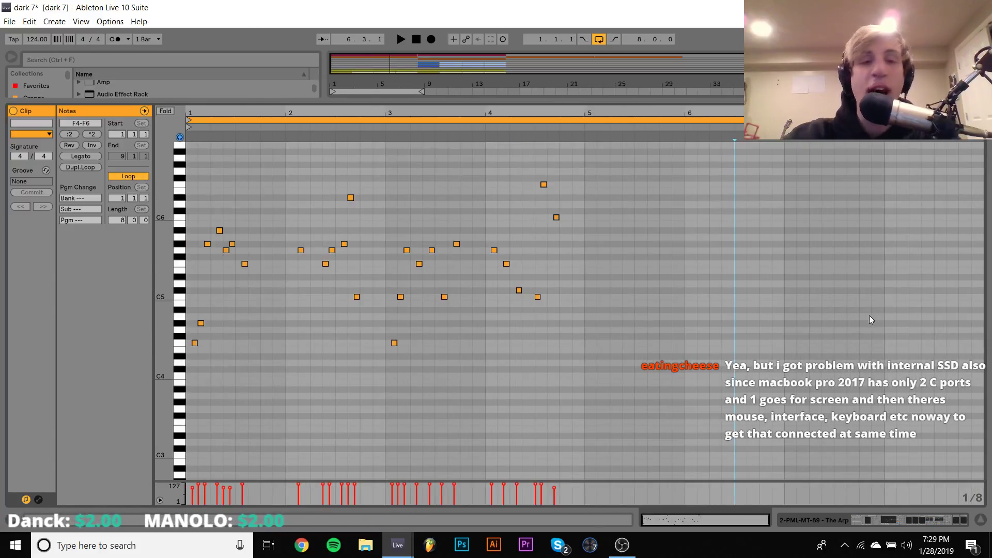
Step: Place the insert marker at 3.1.1 and audition the melody from bar 3 through the end of bar 4
{"action": "mouse_move", "coordinate": [462, 113]}
{"action": "left_mouse_down"}
{"action": "mouse_move", "coordinate": [462, 150]}
{"action": "mouse_move", "coordinate": [462, 62]}
{"action": "left_mouse_up"}
{"action": "left_click", "coordinate": [397, 209]}
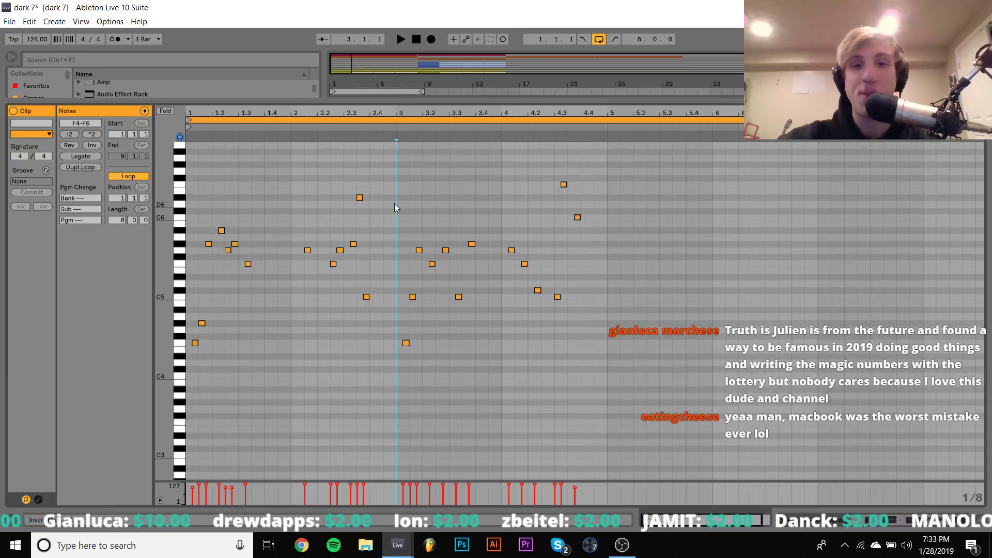
{"action": "left_click_drag", "start_coordinate": [379, 112], "coordinate": [401, 112]}
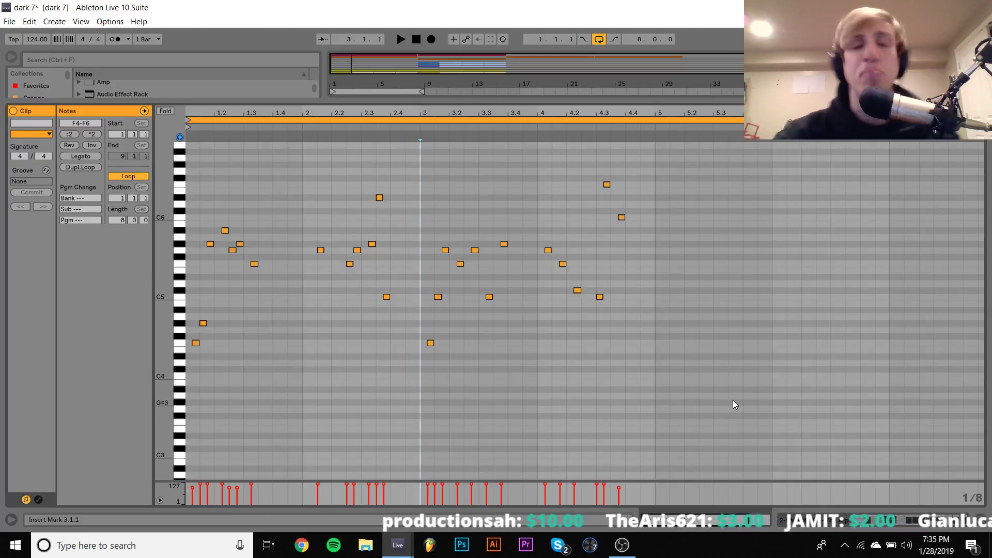
{"action": "key", "text": "space"}
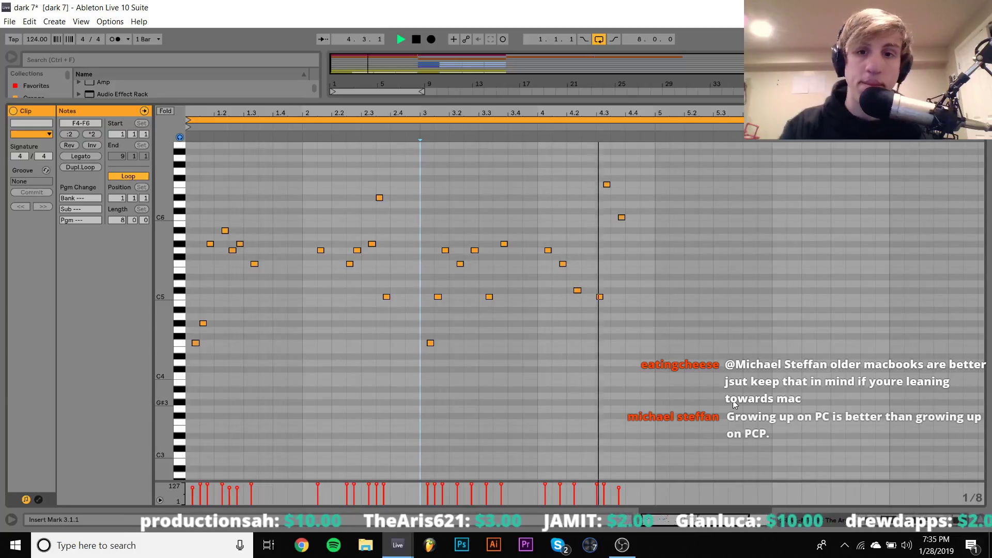
{"action": "key", "text": "space"}
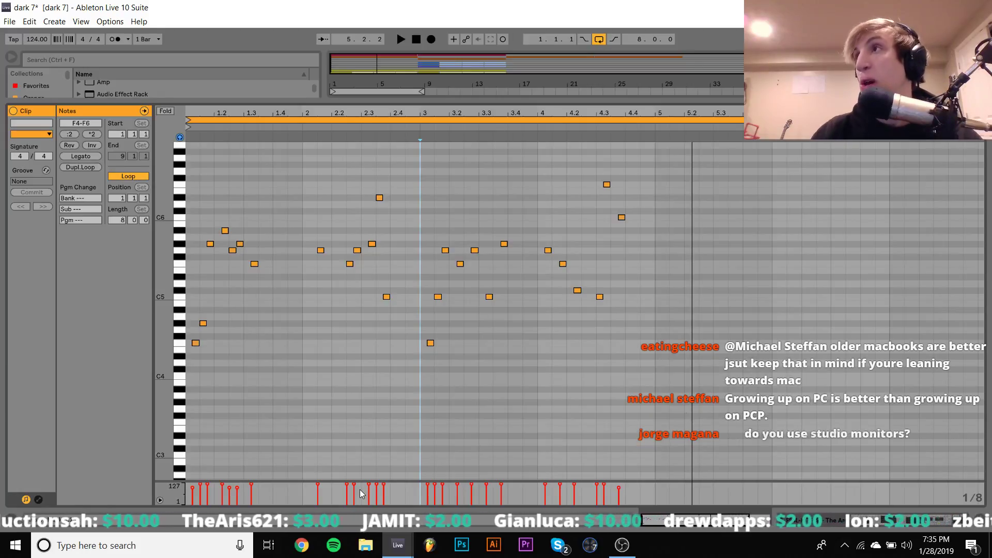
Step: Select all notes from bar 2 onward and shift them one bar later so the first starts at 3.1.3
{"action": "left_click_drag", "start_coordinate": [298, 151], "coordinate": [437, 262]}
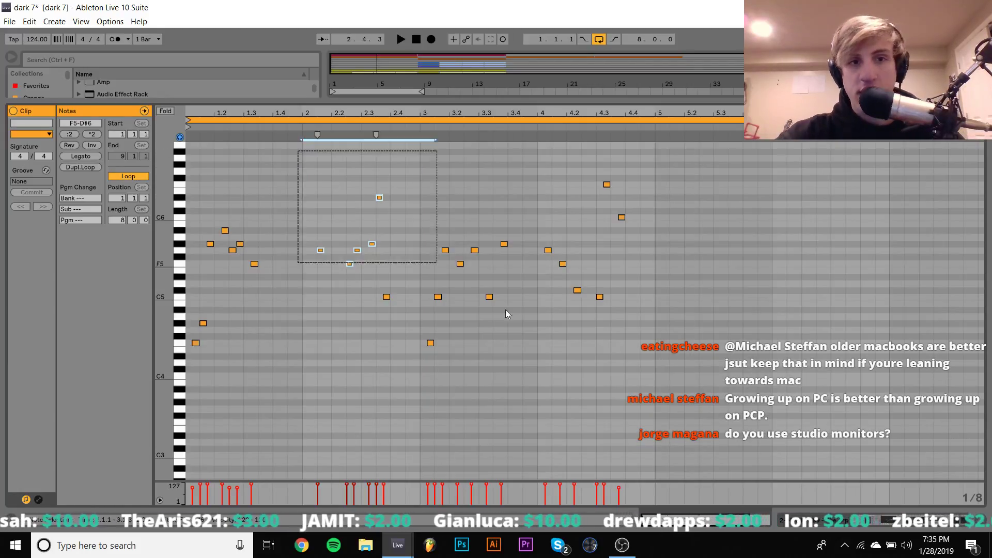
{"action": "left_click_drag", "start_coordinate": [305, 173], "coordinate": [705, 408]}
{"action": "key", "text": "Right"}
{"action": "key", "text": "Right"}
{"action": "key", "text": "Right"}
{"action": "key", "text": "Right"}
{"action": "key", "text": "Right"}
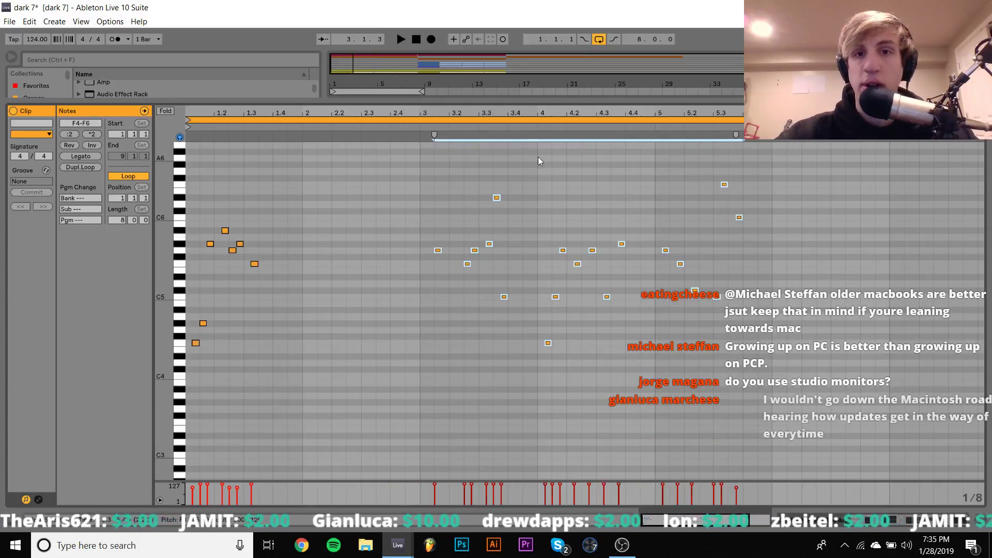
Step: Select the notes from the low F4 in bar 4 onward and shift them one bar later, starting at 5.1.2
{"action": "left_click_drag", "start_coordinate": [538, 156], "coordinate": [889, 352]}
{"action": "key", "text": "Right"}
{"action": "key", "text": "Right"}
{"action": "key", "text": "Right"}
{"action": "key", "text": "Right"}
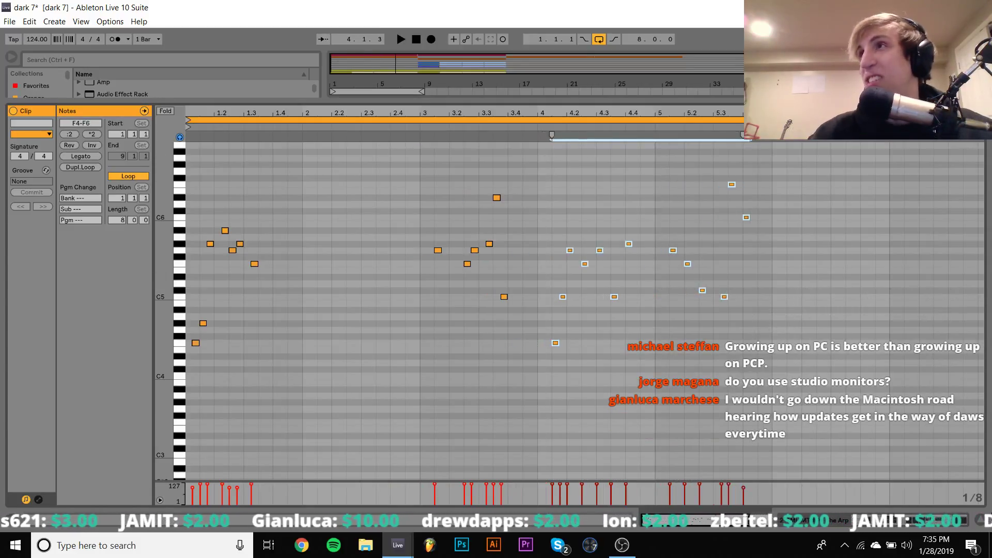
{"action": "key", "text": "Right"}
{"action": "key", "text": "Right"}
{"action": "key", "text": "Right"}
{"action": "key", "text": "Right"}
{"action": "key", "text": "Right"}
{"action": "key", "text": "Right"}
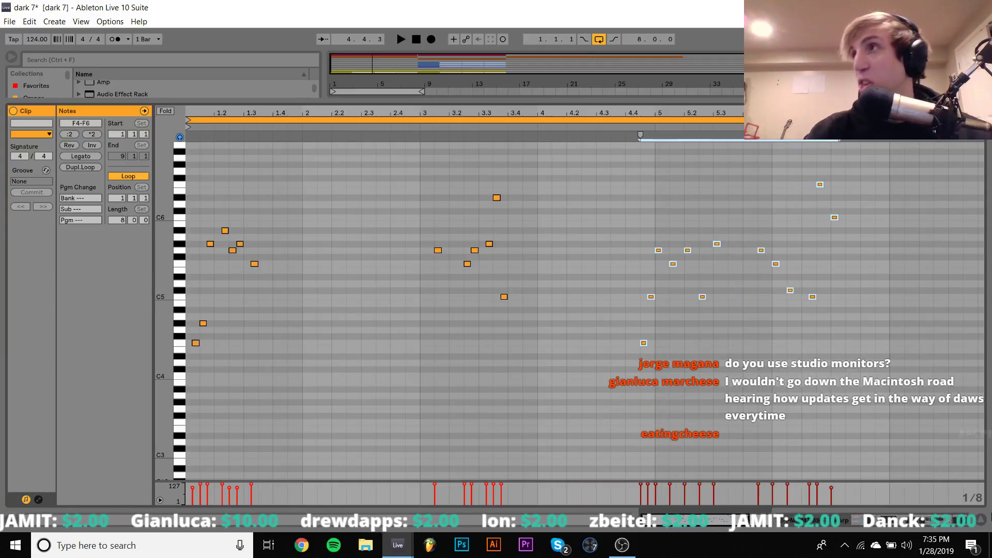
{"action": "key", "text": "Right"}
{"action": "key", "text": "Right"}
{"action": "key", "text": "Right"}
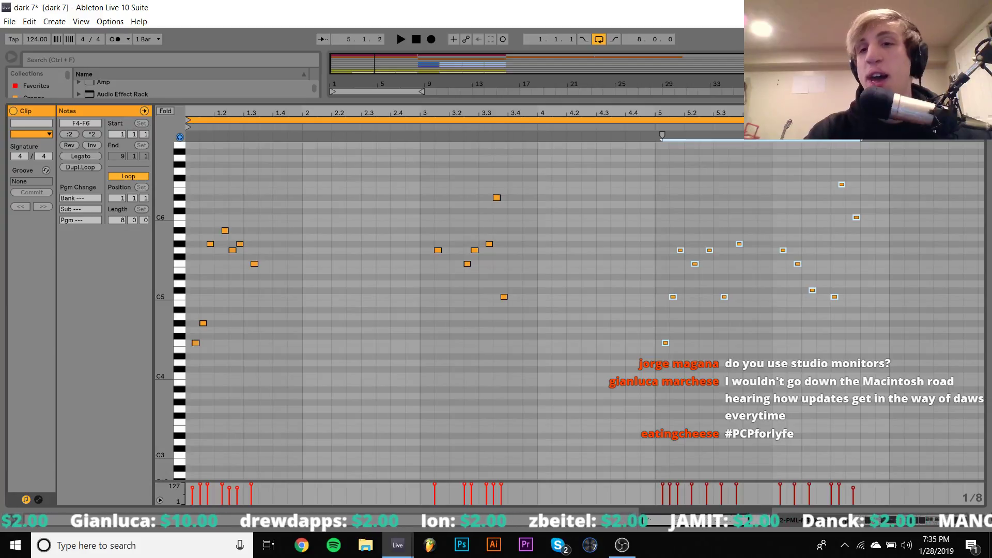
Step: Select the phrase in bar 6 and try shifting it later, to start at 6.2.1 and 6.2.2
{"action": "scroll", "coordinate": [819, 336], "scroll_direction": "right", "scroll_amount": 3}
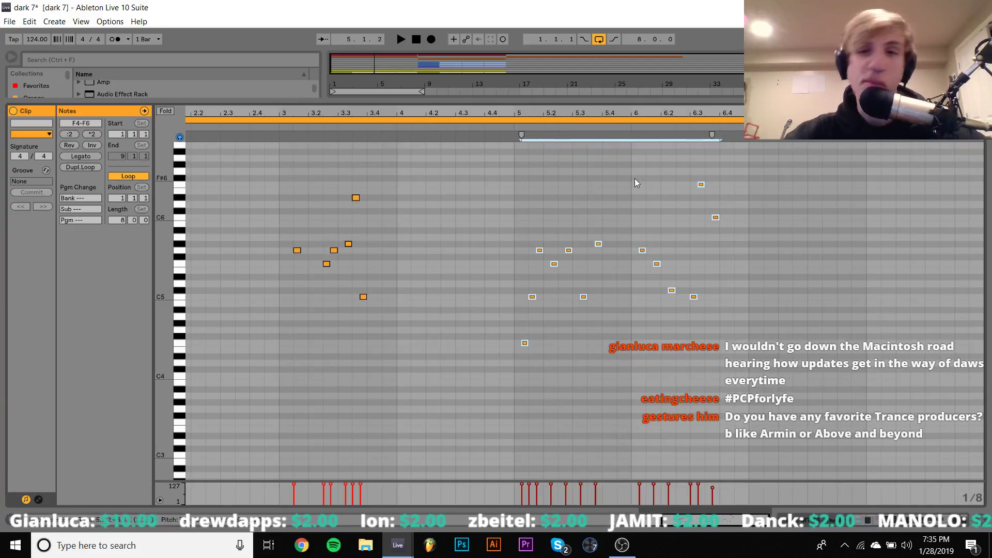
{"action": "left_click_drag", "start_coordinate": [632, 177], "coordinate": [837, 409]}
{"action": "key", "text": "Right"}
{"action": "key", "text": "Right"}
{"action": "key", "text": "Right"}
{"action": "key", "text": "Right"}
{"action": "key", "text": "Right"}
{"action": "key", "text": "Right"}
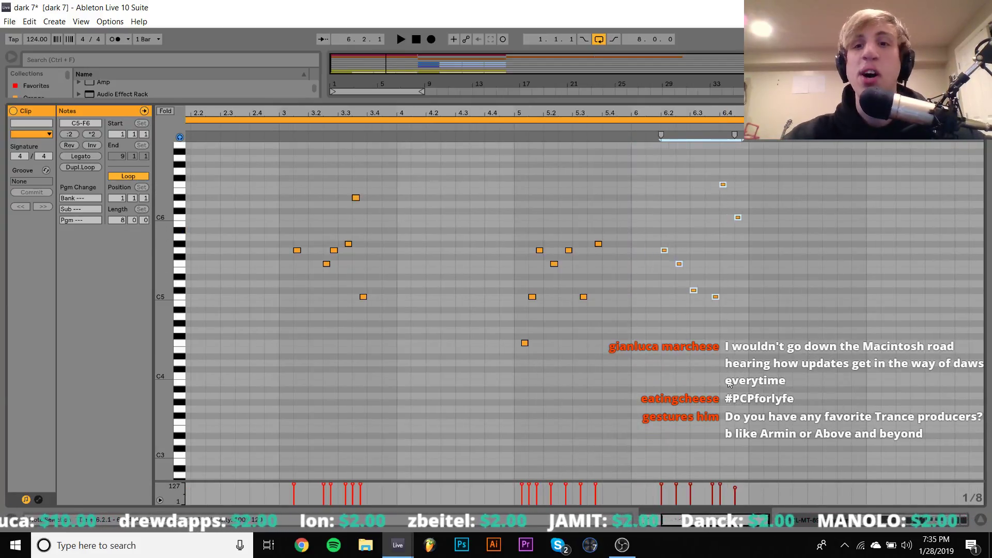
{"action": "key", "text": "Left"}
{"action": "key", "text": "Left"}
{"action": "key", "text": "Left"}
{"action": "key", "text": "Left"}
{"action": "key", "text": "Left"}
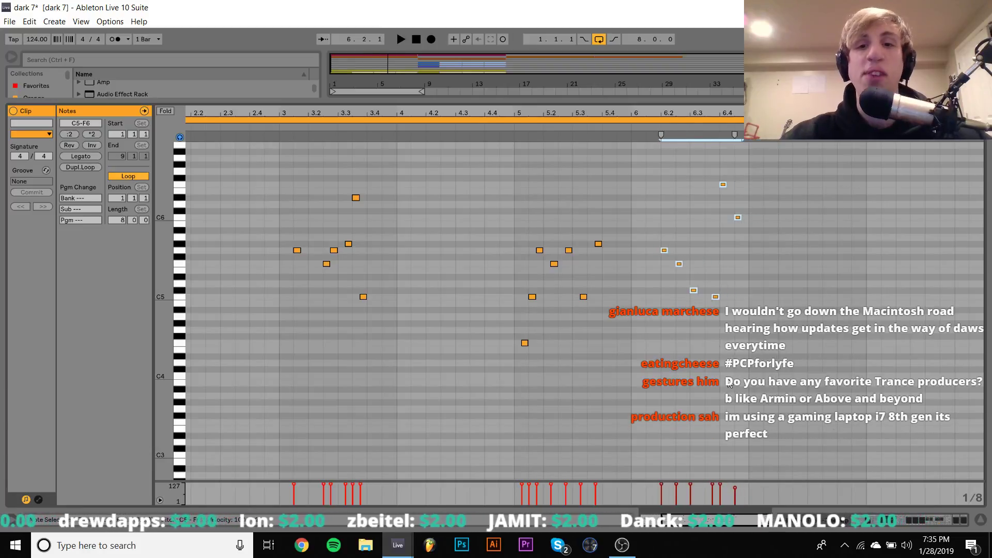
{"action": "key", "text": "Right"}
{"action": "key", "text": "Right"}
{"action": "key", "text": "Right"}
{"action": "key", "text": "Right"}
{"action": "key", "text": "Right"}
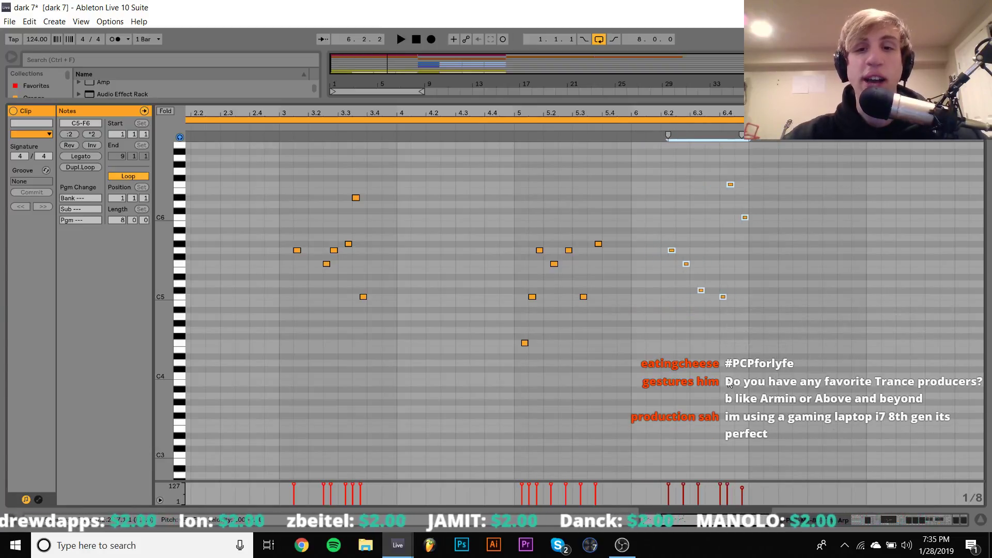
{"action": "key", "text": "Right"}
{"action": "key", "text": "Right"}
Step: Return the shifted phrase to the start of bar 6, with the notes from bar 5 onward starting at 5.1.2
{"action": "key", "text": "Left"}
{"action": "key", "text": "Left"}
{"action": "key", "text": "Left"}
{"action": "key", "text": "Left"}
{"action": "key", "text": "Left"}
{"action": "key", "text": "Left"}
{"action": "key", "text": "Left"}
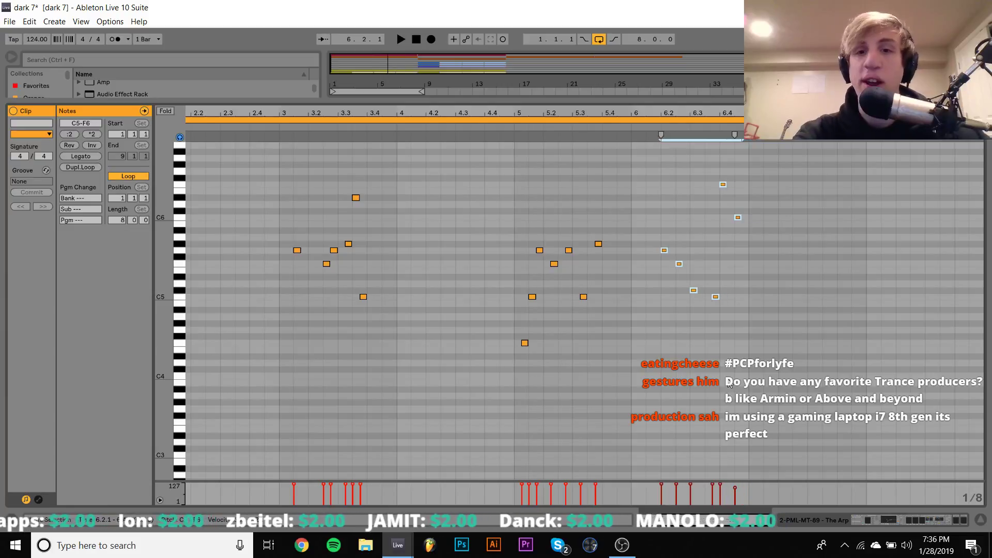
{"action": "key", "text": "Left"}
{"action": "key", "text": "shift+Left"}
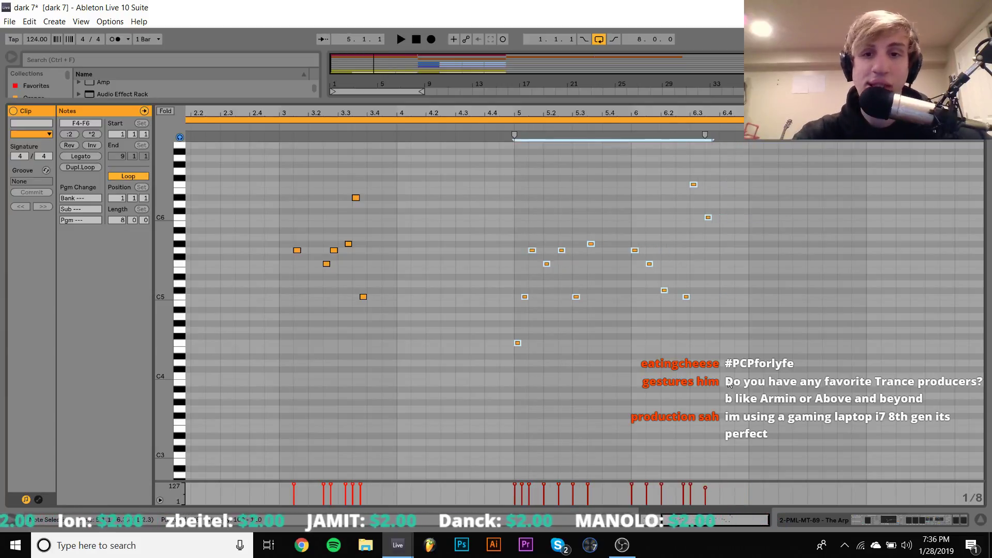
{"action": "key", "text": "Right"}
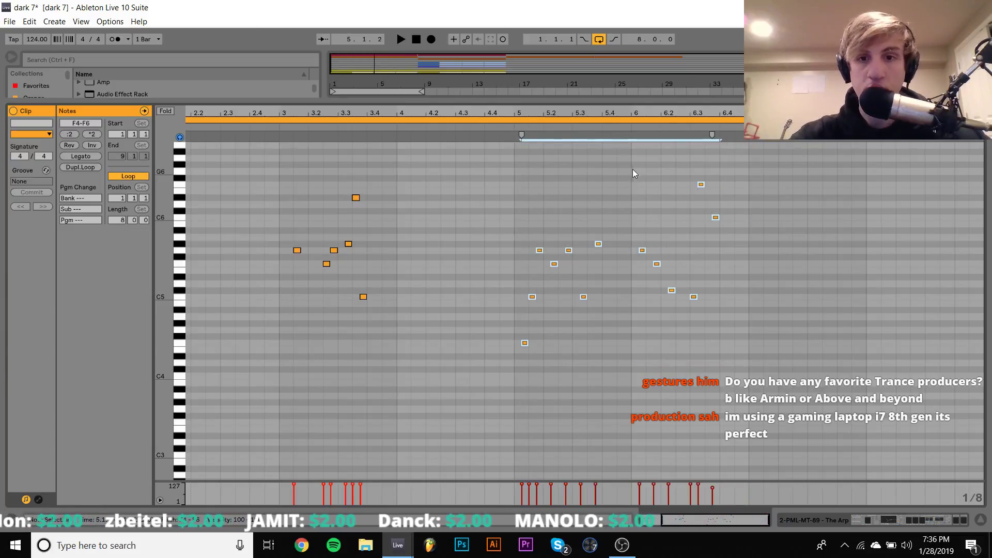
Step: Select the six-note phrase in bar 6 and shift it later so it starts at 7.1.2
{"action": "left_click_drag", "start_coordinate": [633, 171], "coordinate": [856, 413]}
{"action": "key", "text": "Right"}
{"action": "key", "text": "Right"}
{"action": "key", "text": "Right"}
{"action": "key", "text": "Right"}
{"action": "key", "text": "Right"}
{"action": "key", "text": "Right"}
{"action": "key", "text": "Right"}
{"action": "key", "text": "Right"}
{"action": "key", "text": "Right"}
{"action": "key", "text": "Right"}
{"action": "key", "text": "Right"}
{"action": "key", "text": "Right"}
{"action": "key", "text": "Right"}
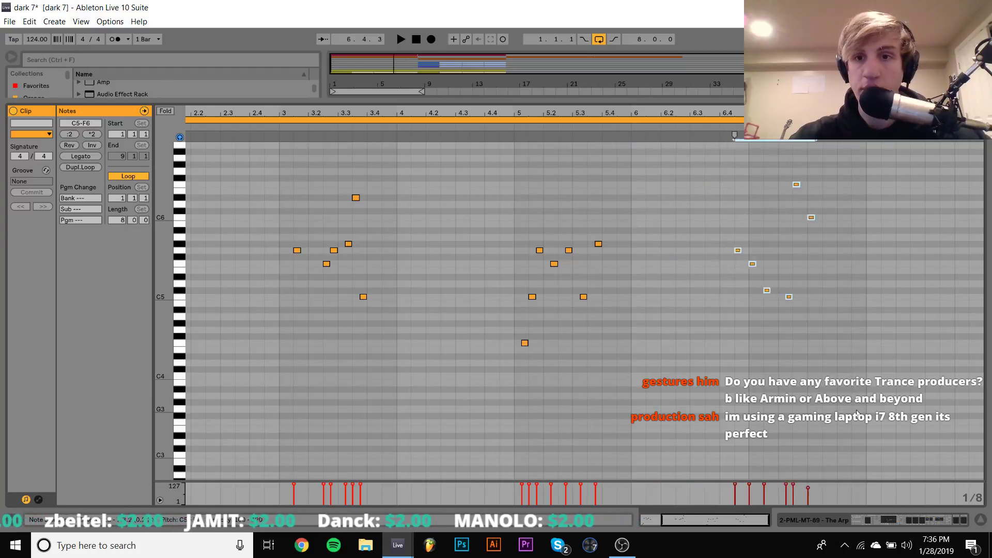
{"action": "key", "text": "Right"}
{"action": "key", "text": "Right"}
{"action": "key", "text": "Right"}
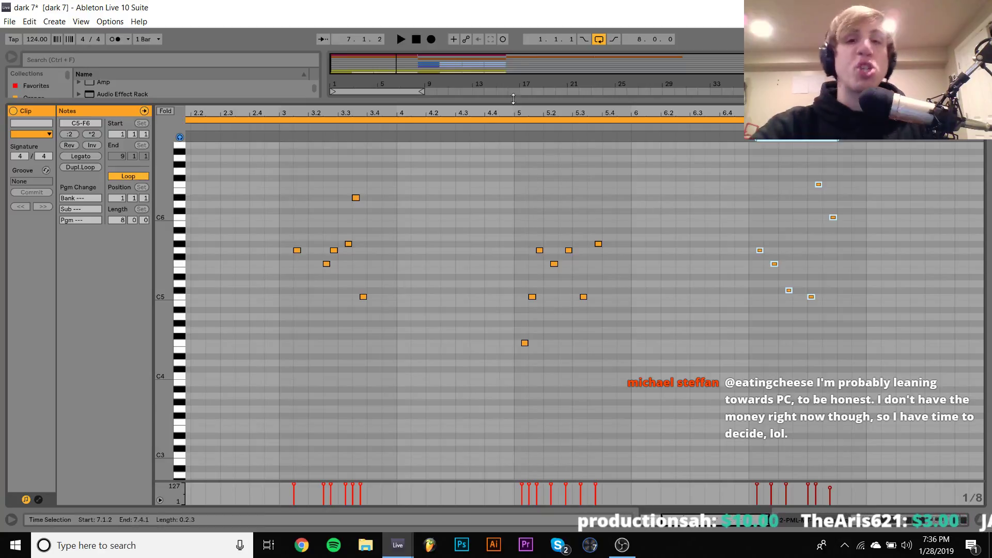
{"action": "left_click", "coordinate": [522, 118]}
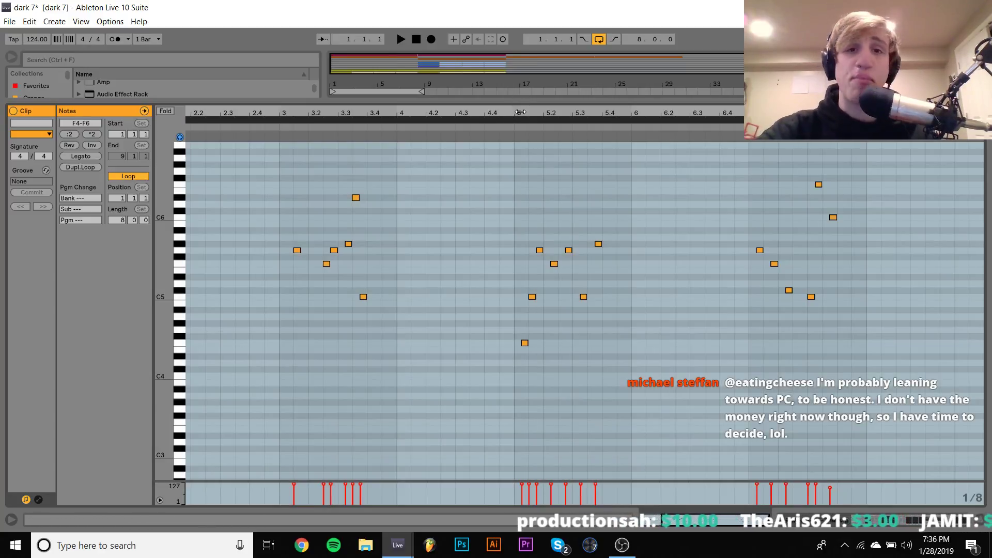
{"action": "left_click_drag", "start_coordinate": [519, 113], "coordinate": [590, 104]}
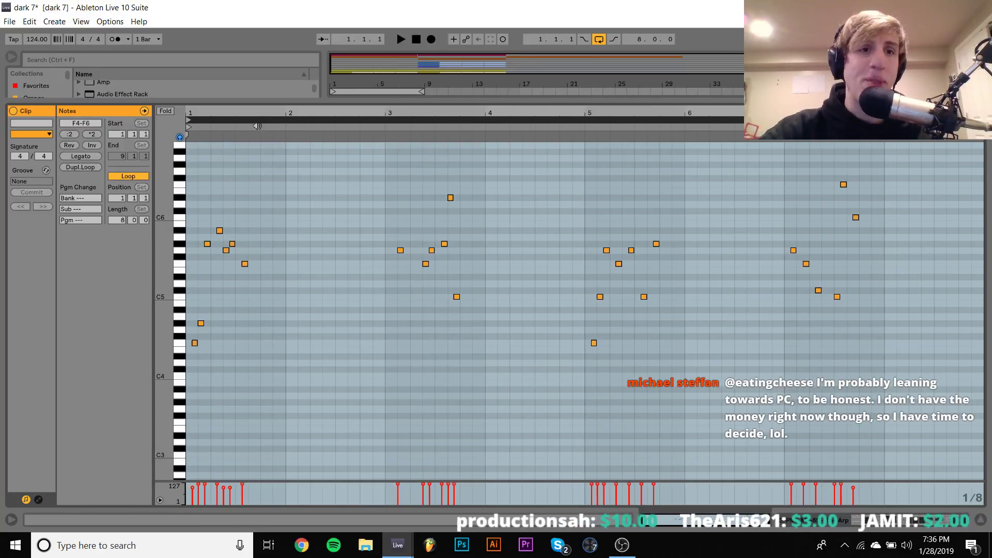
{"action": "left_click_drag", "start_coordinate": [257, 118], "coordinate": [257, 120]}
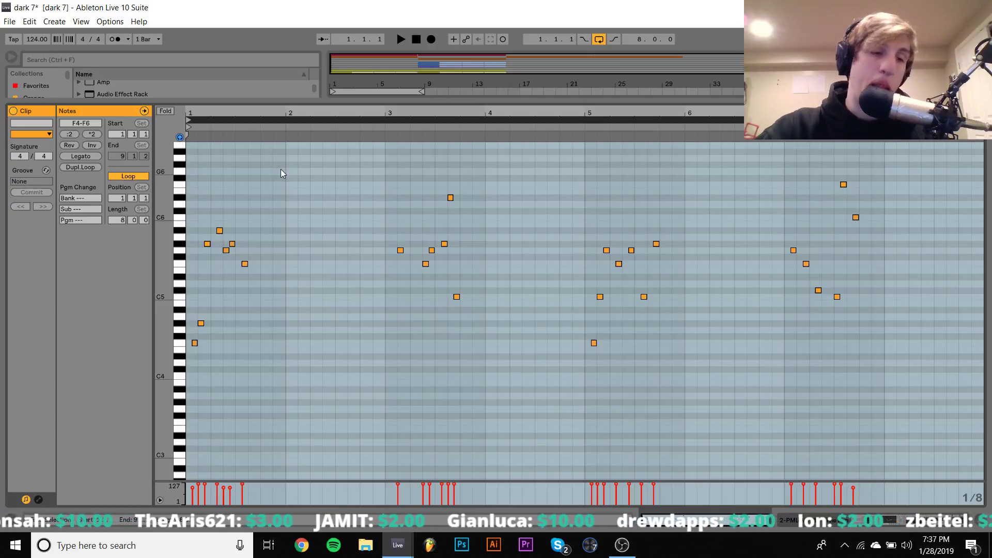
Step: Switch to Chrome, change to the submissions Google account and open its Gmail inbox
{"action": "left_click", "coordinate": [301, 545]}
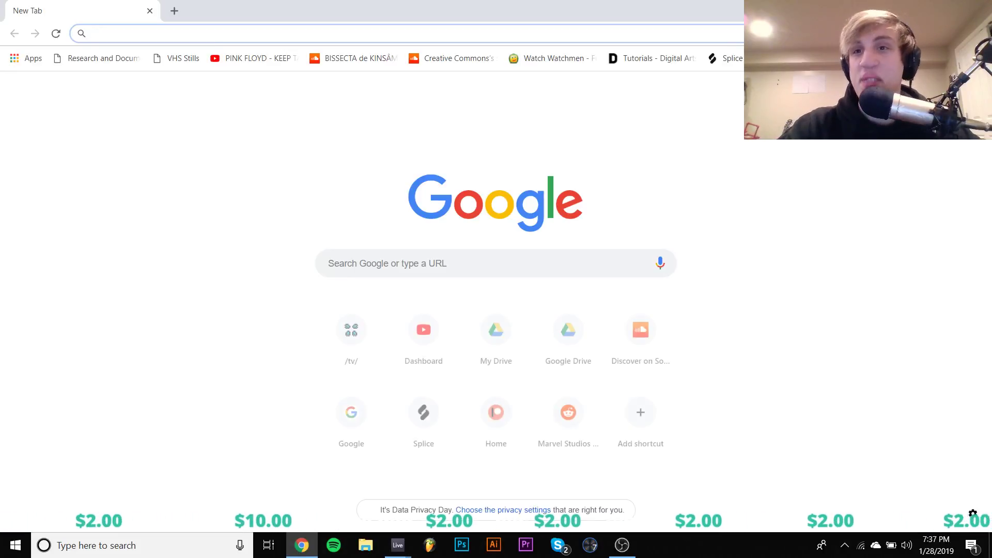
{"action": "left_click", "coordinate": [969, 88]}
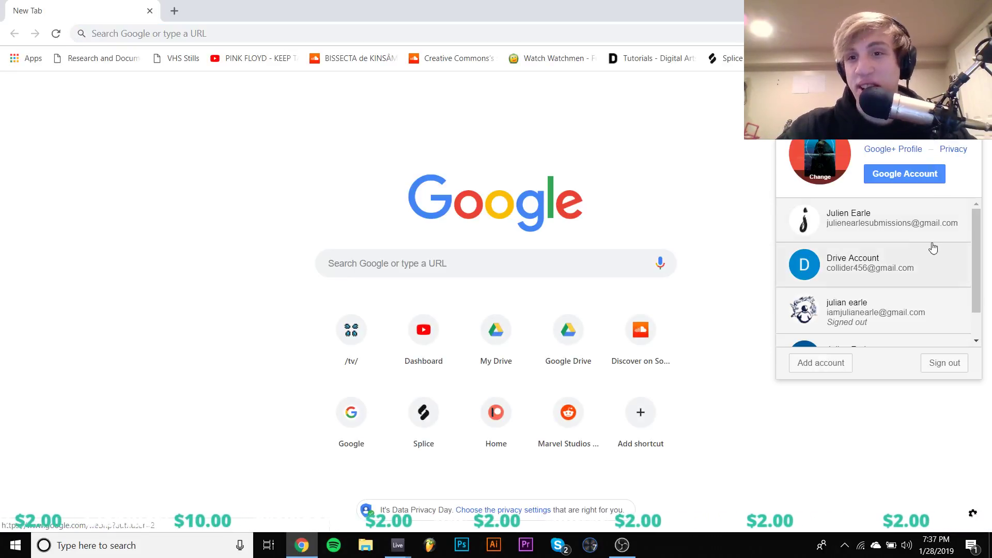
{"action": "left_click", "coordinate": [902, 221]}
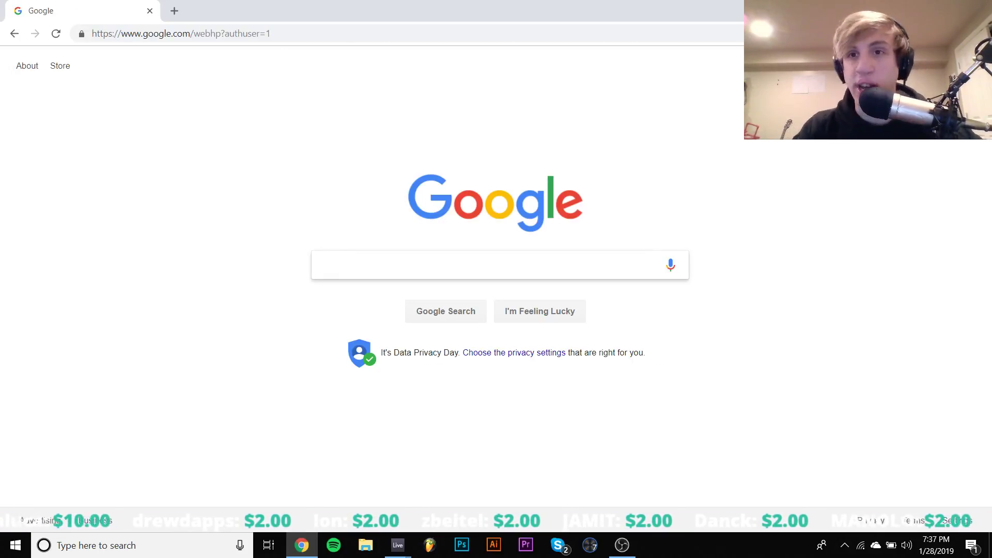
{"action": "left_click", "coordinate": [899, 65]}
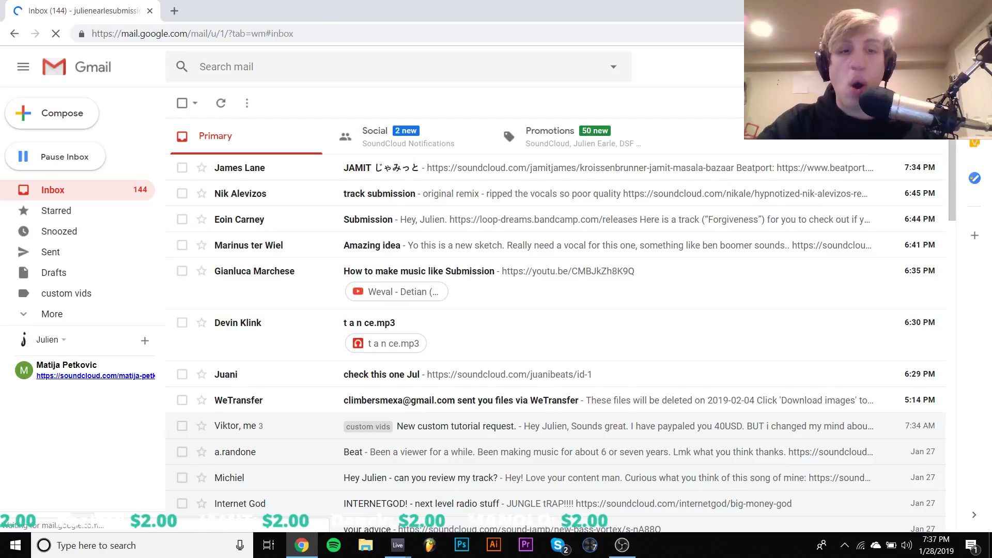
Step: Open the "check this one Jul" email, check its SoundCloud track link and return to the inbox
{"action": "left_click", "coordinate": [475, 373]}
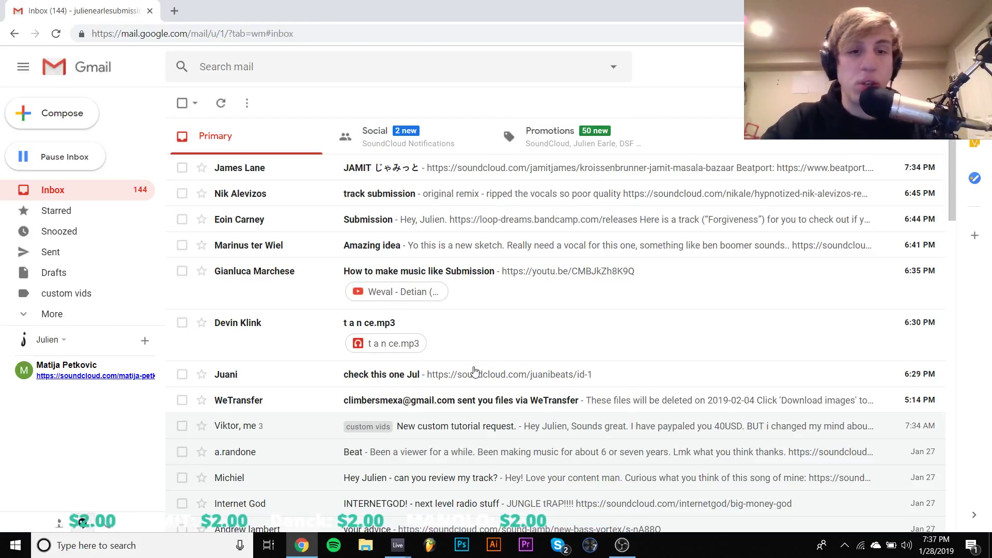
{"action": "left_click", "coordinate": [292, 206]}
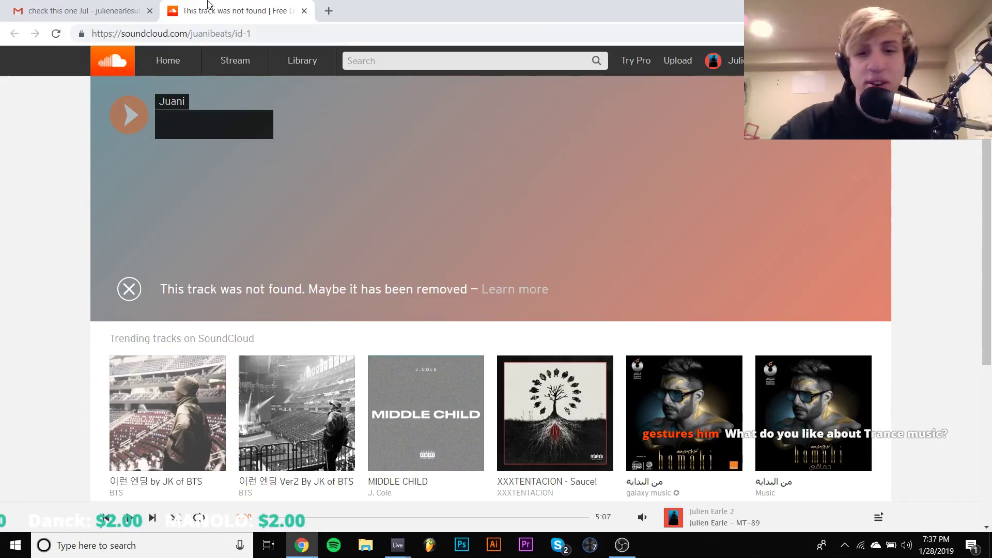
{"action": "left_click", "coordinate": [304, 10]}
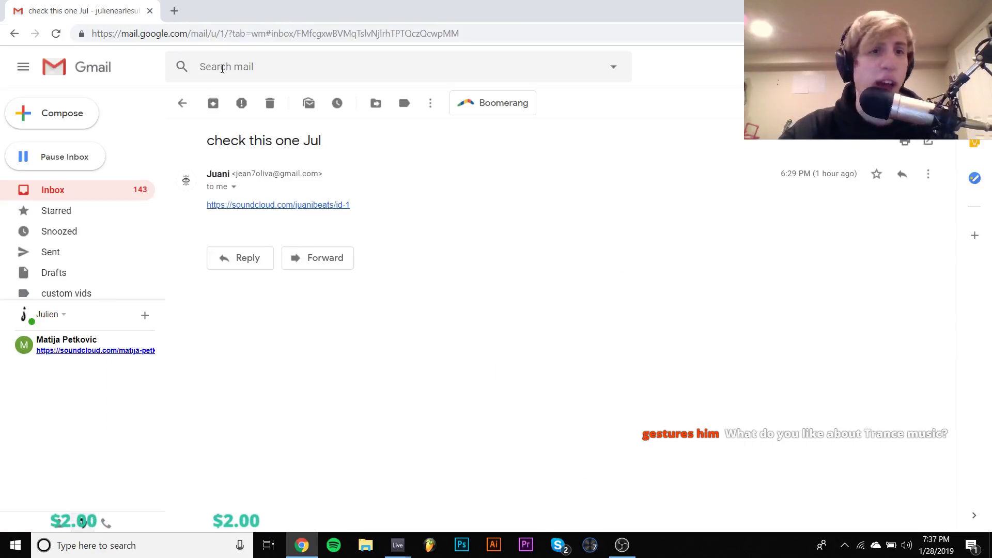
{"action": "left_click", "coordinate": [184, 103]}
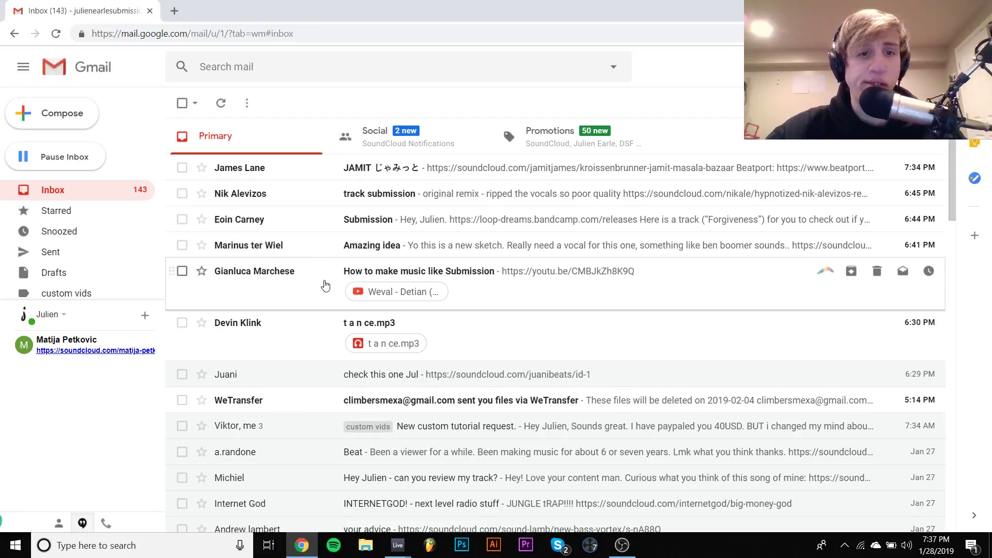
Step: Open the "How to make music like Submission" email and play its Weval - Detian video from about 1:12
{"action": "left_click", "coordinate": [280, 285]}
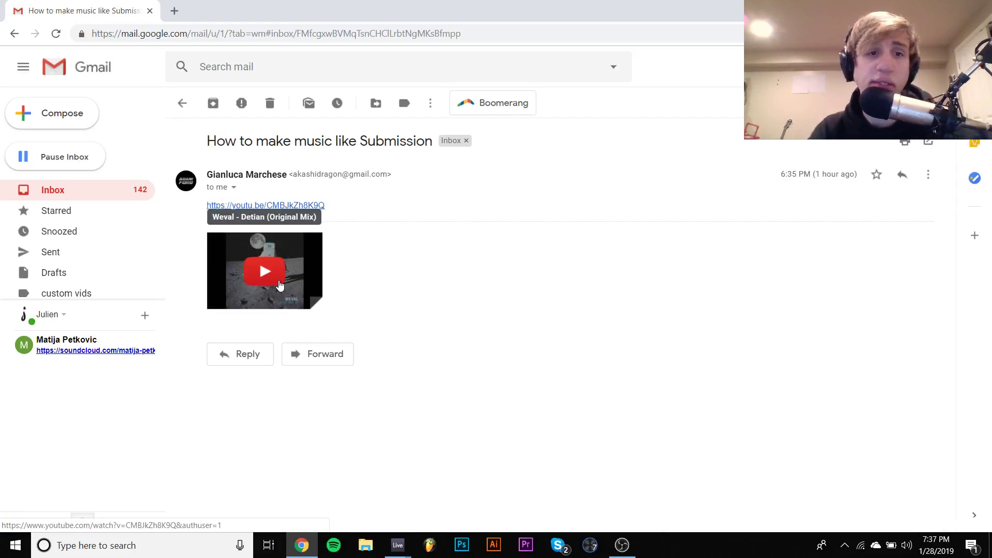
{"action": "left_click", "coordinate": [279, 283]}
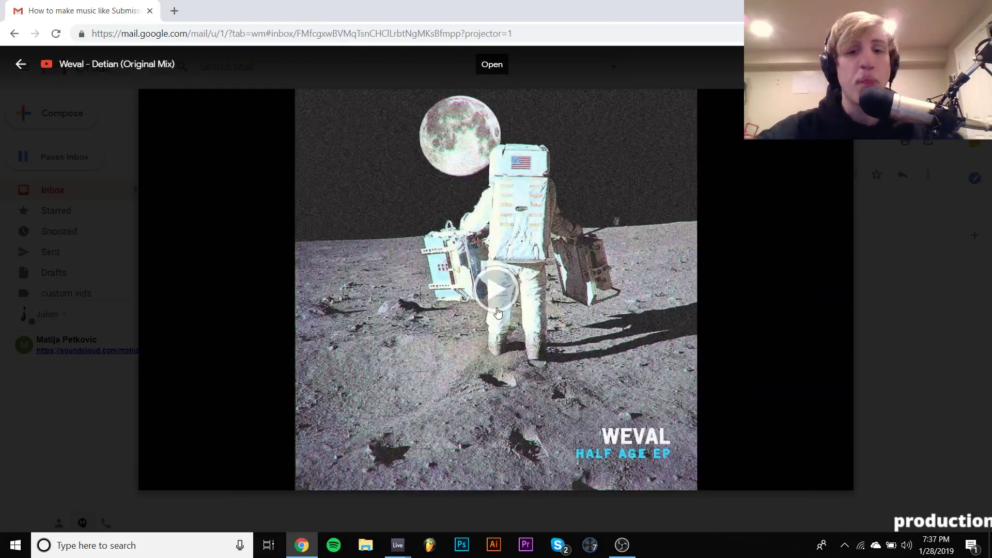
{"action": "left_click", "coordinate": [495, 279]}
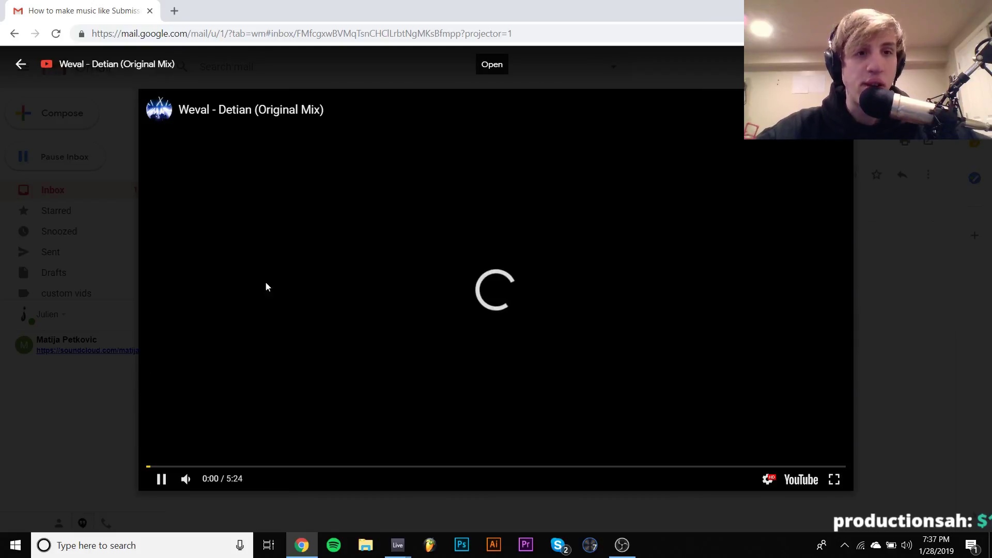
{"action": "left_click_drag", "start_coordinate": [305, 468], "coordinate": [303, 468]}
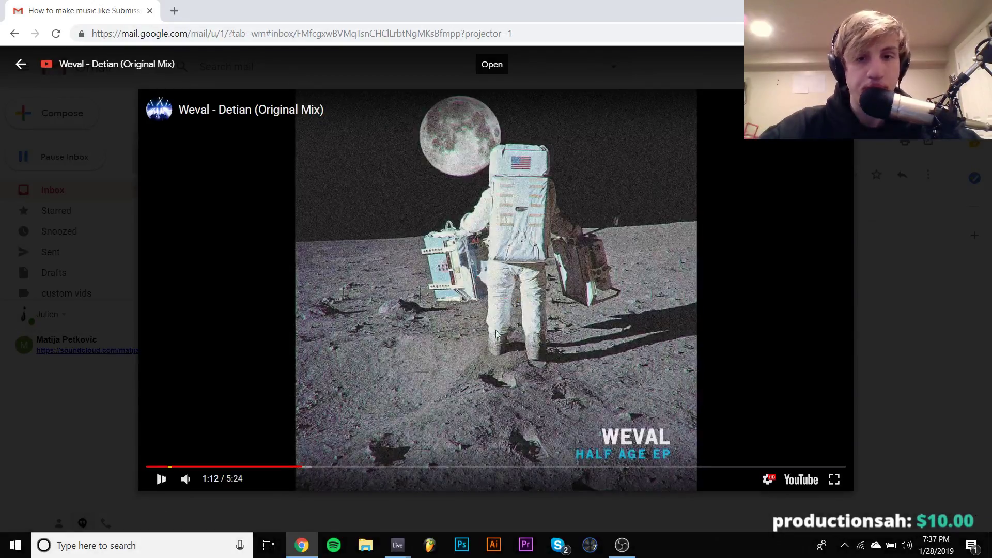
{"action": "left_click", "coordinate": [509, 313]}
{"action": "left_click", "coordinate": [508, 313]}
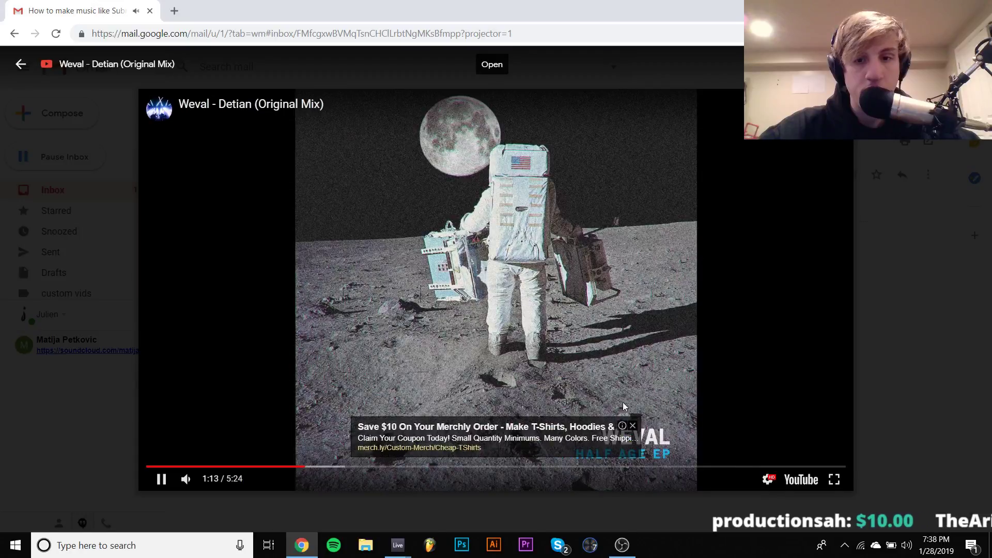
Step: Check the video player volume, the system output volume and the OBS audio mixer levels, then return to the video in Chrome
{"action": "mouse_move", "coordinate": [219, 484]}
{"action": "left_click_drag", "start_coordinate": [219, 484], "coordinate": [231, 481]}
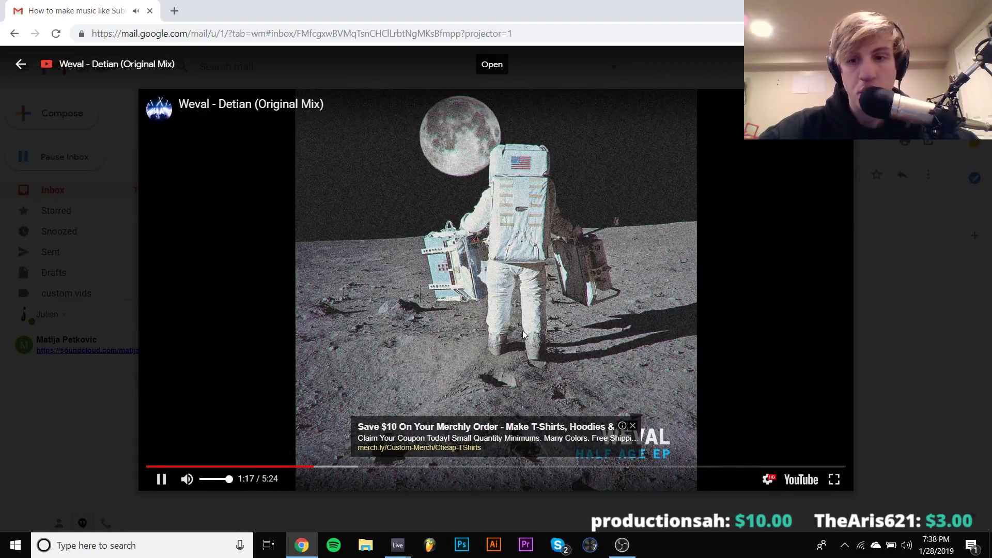
{"action": "left_click", "coordinate": [409, 328]}
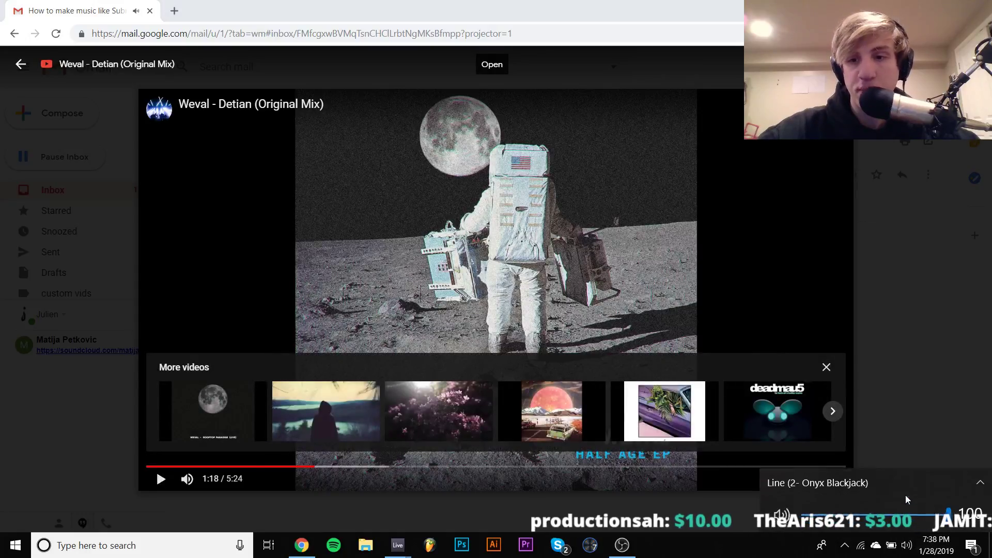
{"action": "left_click", "coordinate": [907, 546]}
{"action": "left_click", "coordinate": [868, 483]}
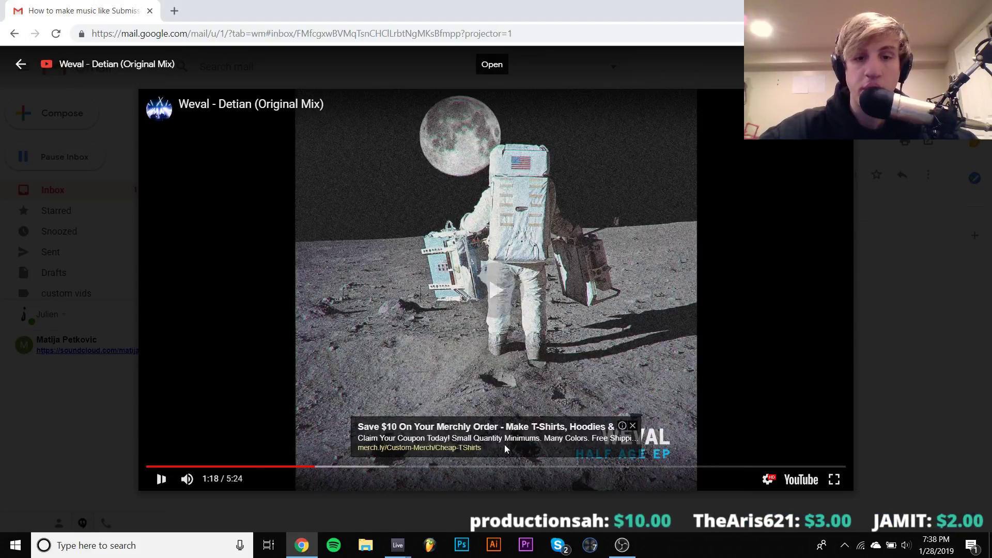
{"action": "left_click", "coordinate": [622, 546]}
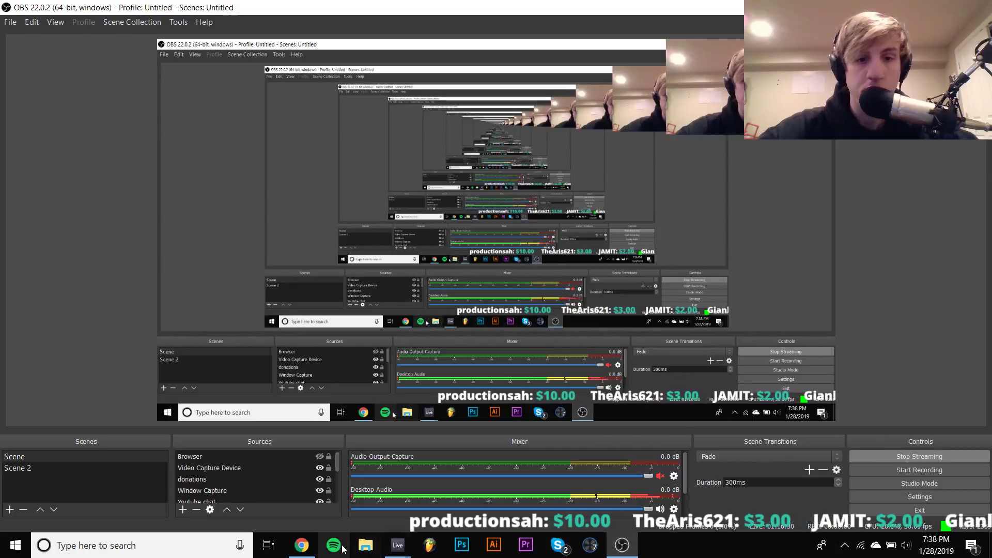
{"action": "left_click", "coordinate": [623, 546]}
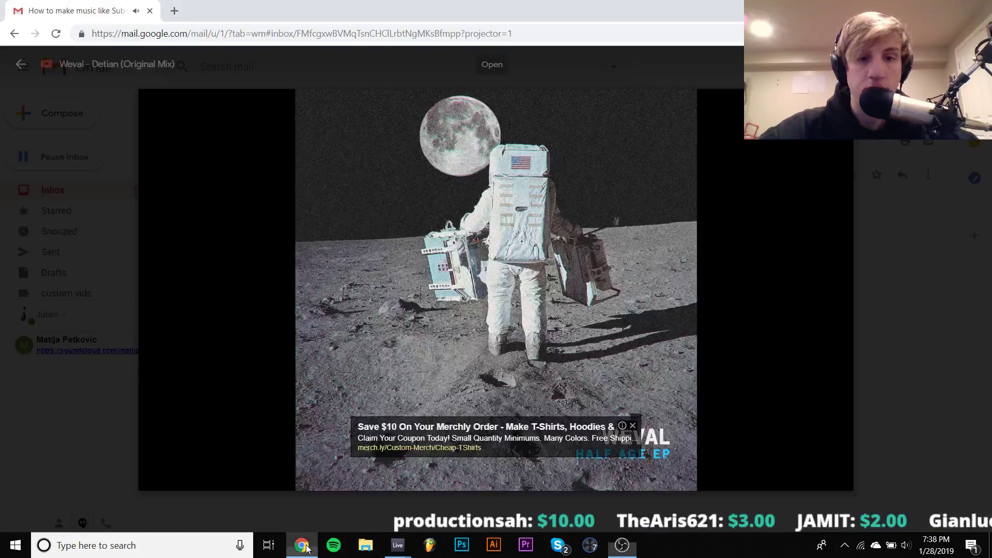
Step: Dismiss the ad overlay and listen to the Weval - Detian reference up to 1:52, pausing at 1:34 and again at the end
{"action": "left_click", "coordinate": [633, 427]}
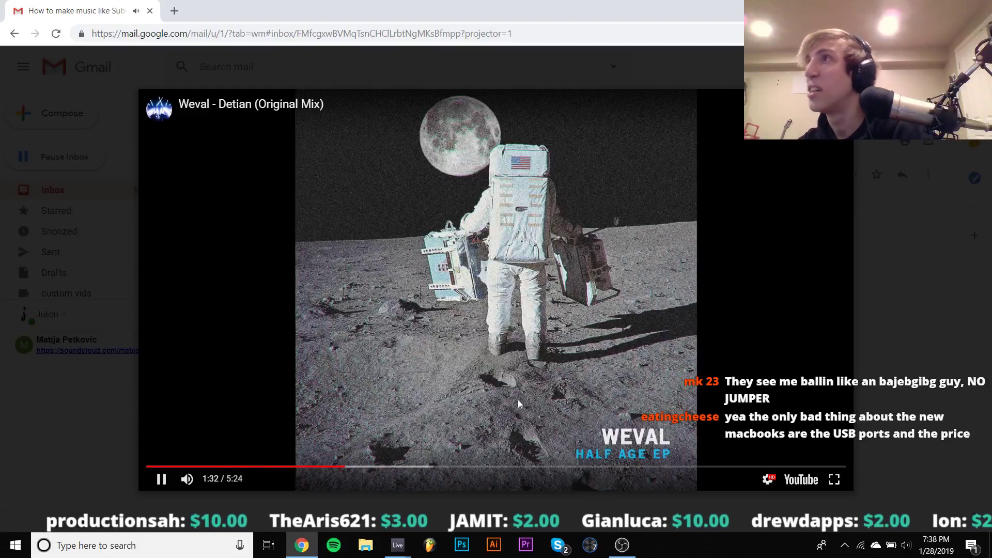
{"action": "left_click", "coordinate": [504, 335]}
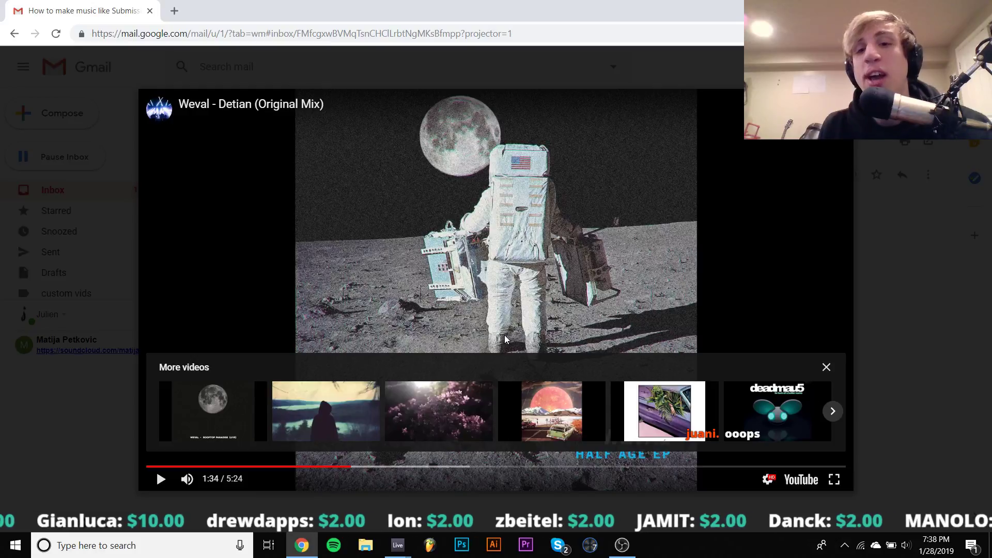
{"action": "left_click", "coordinate": [826, 368]}
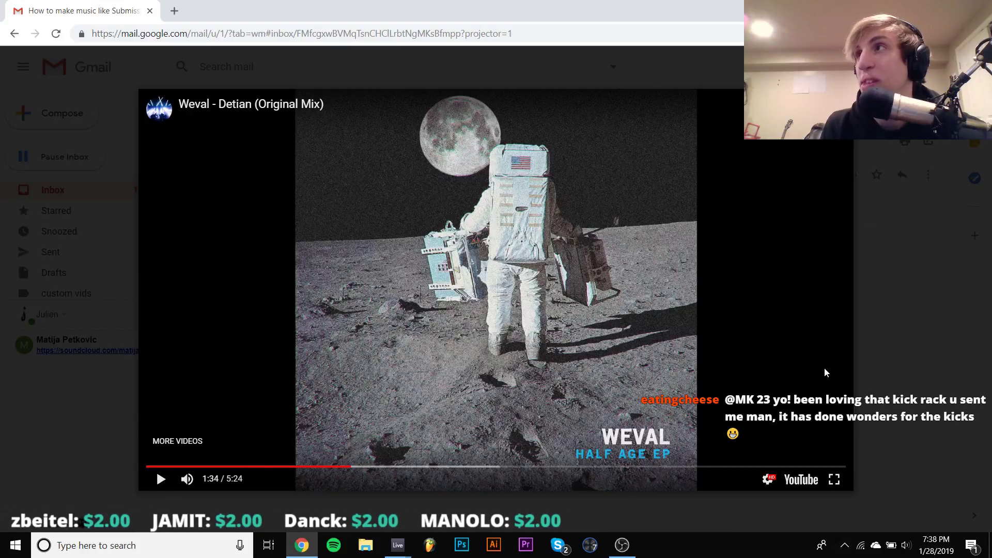
{"action": "left_click", "coordinate": [643, 265]}
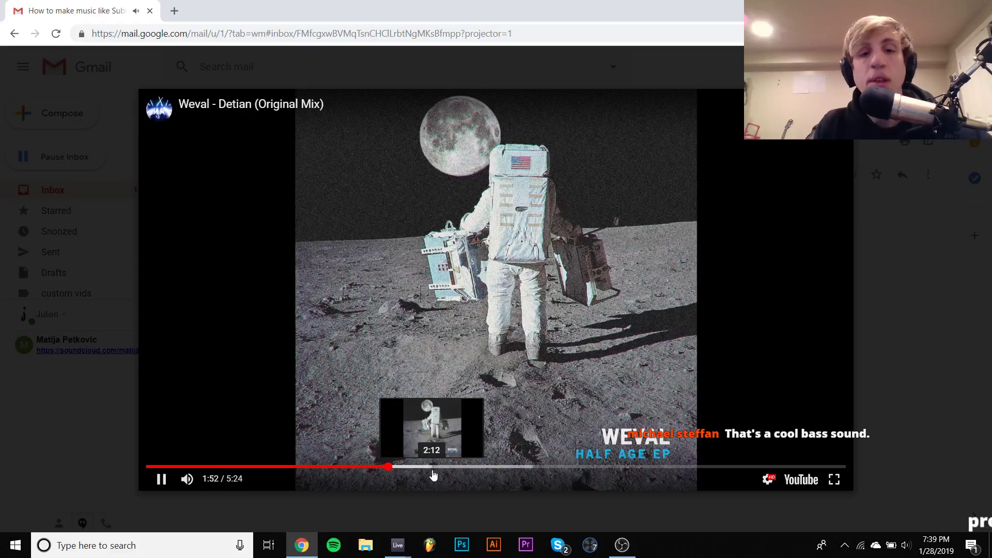
{"action": "key", "text": "space"}
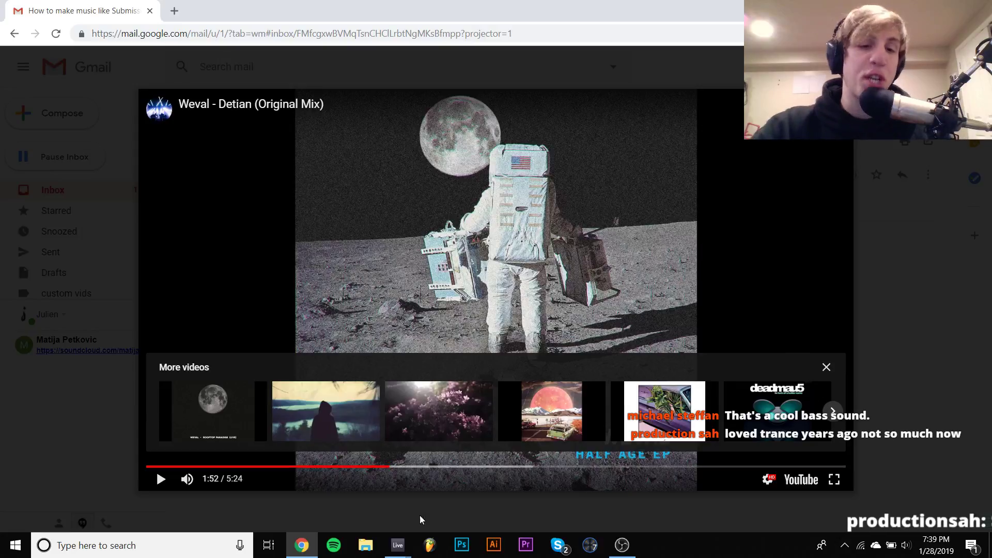
Step: Switch to Ableton Live and add the 707 Core Kit from the Drums category as a new MIDI track below the groups
{"action": "mouse_move", "coordinate": [398, 545]}
{"action": "left_click", "coordinate": [376, 505]}
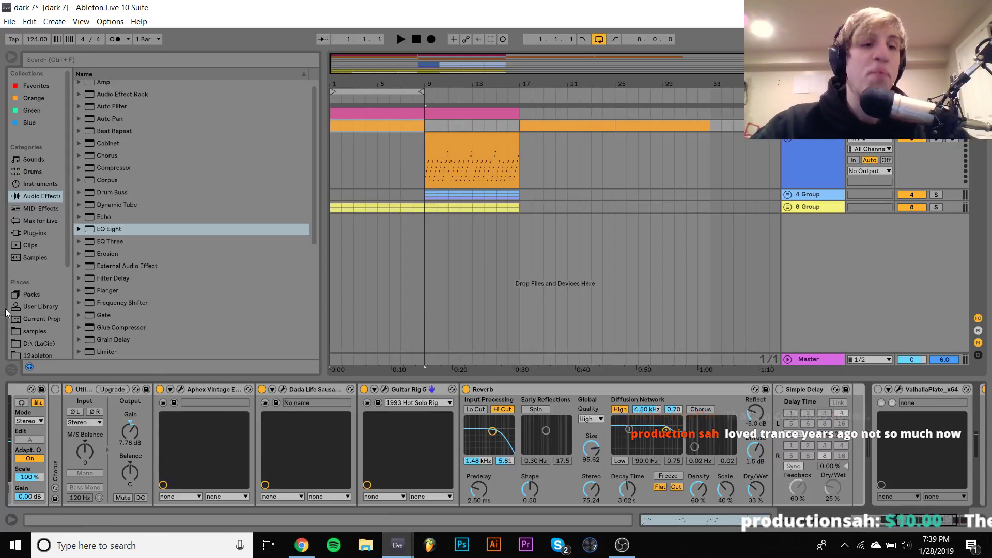
{"action": "left_click", "coordinate": [24, 296]}
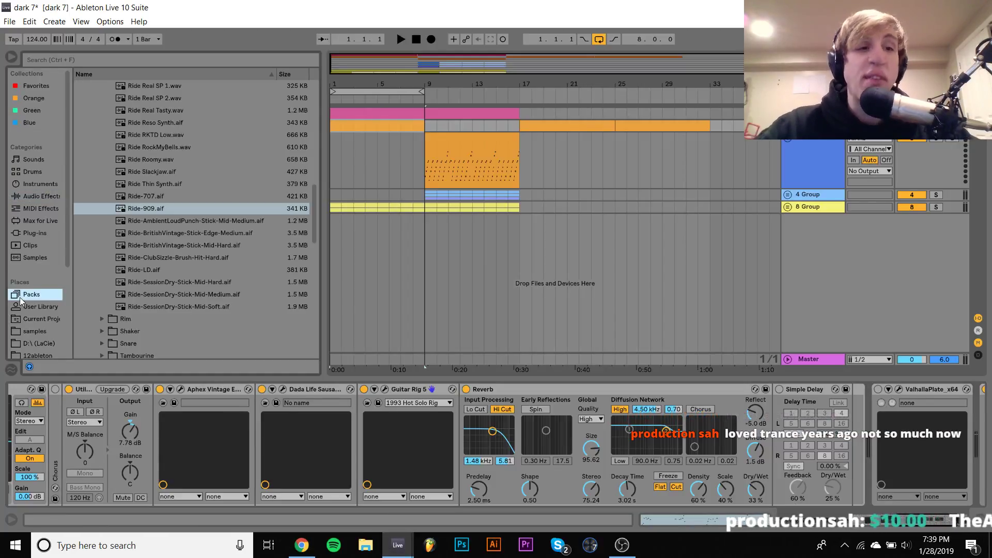
{"action": "left_click", "coordinate": [32, 172]}
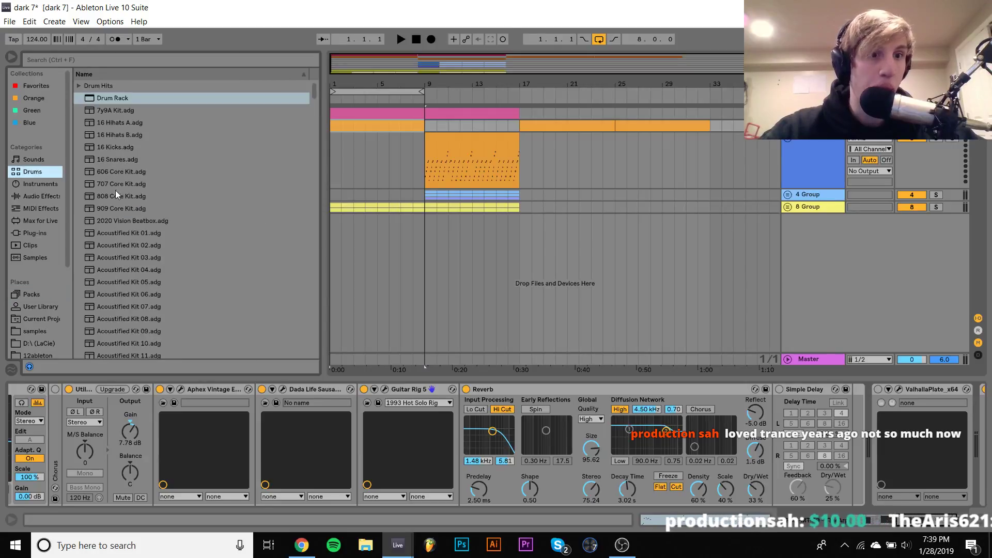
{"action": "left_click_drag", "start_coordinate": [116, 187], "coordinate": [448, 305]}
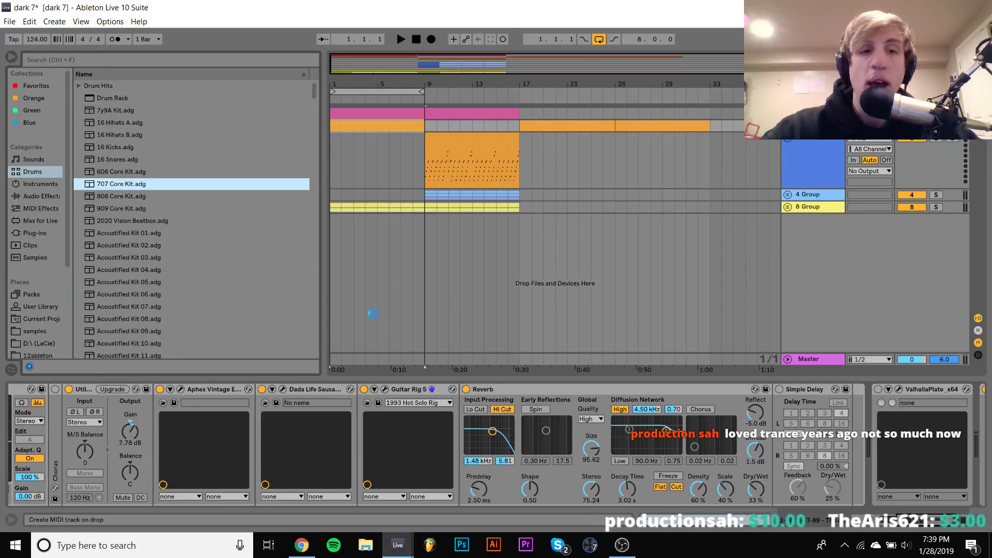
Step: Audition the Kick 707 and Snare 707 pads of the newly added 707 Core Kit
{"action": "left_click_drag", "start_coordinate": [359, 332], "coordinate": [358, 332]}
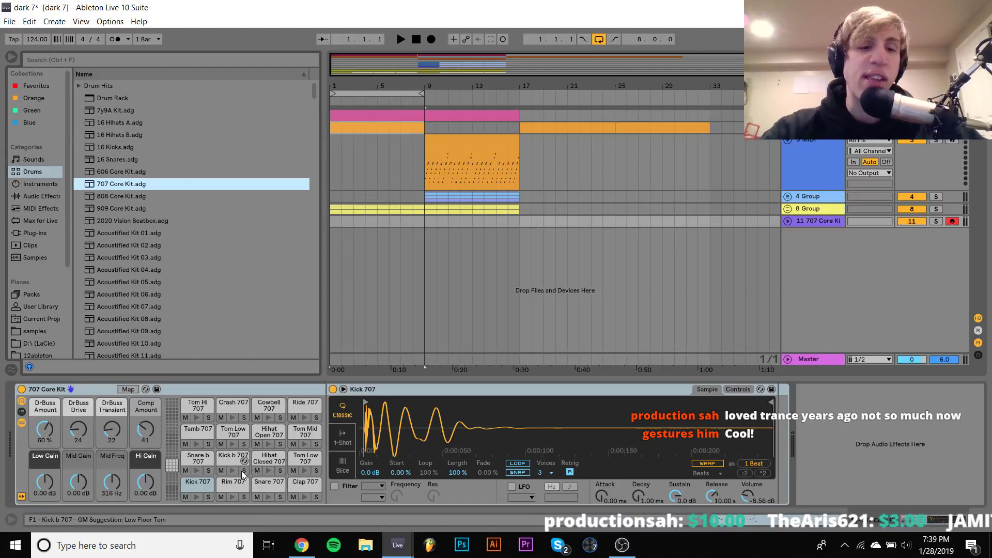
{"action": "left_click", "coordinate": [195, 496]}
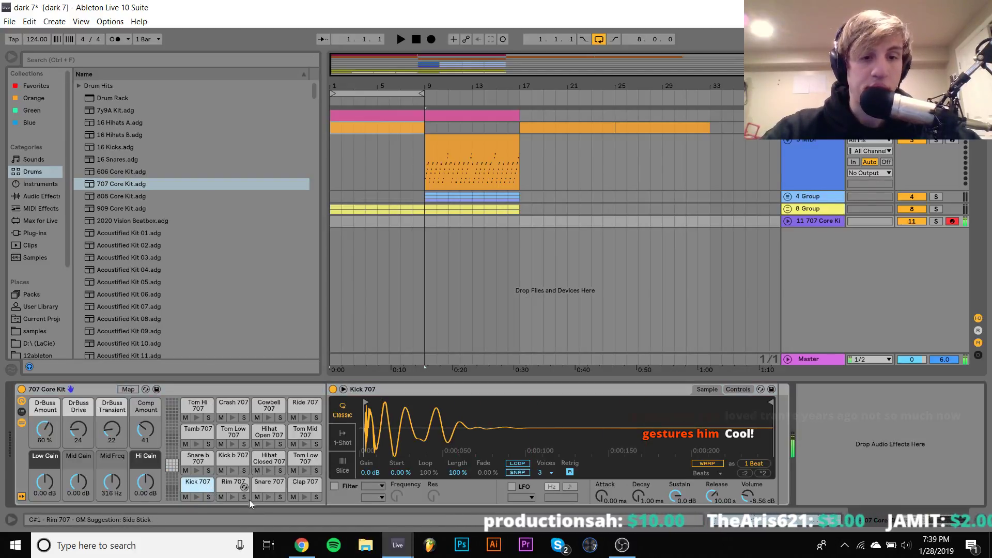
{"action": "left_click", "coordinate": [268, 497]}
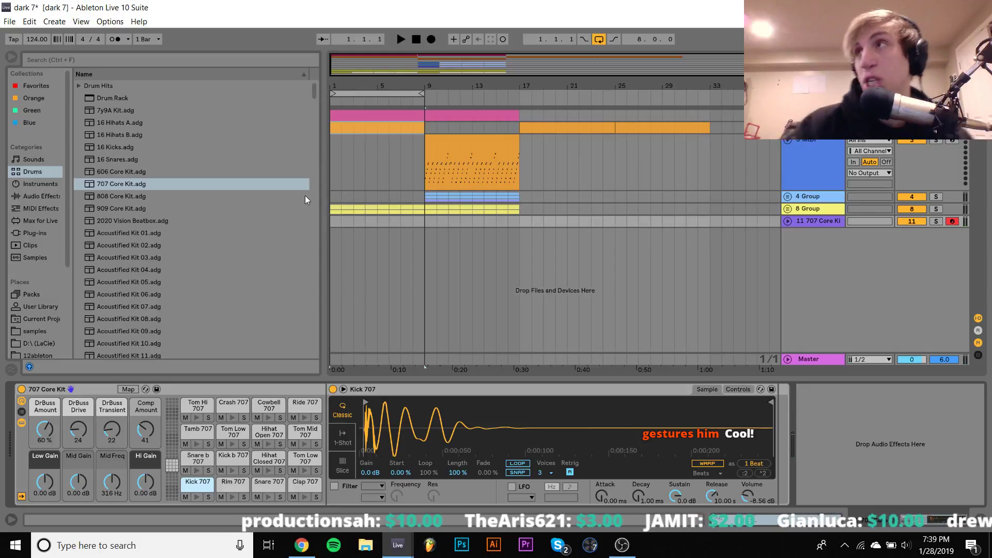
Step: Switch to Chrome and listen to the Weval - Detian reference from about 2:15 to 2:33, pausing at 2:19, 2:22 and 2:33
{"action": "left_click", "coordinate": [296, 547]}
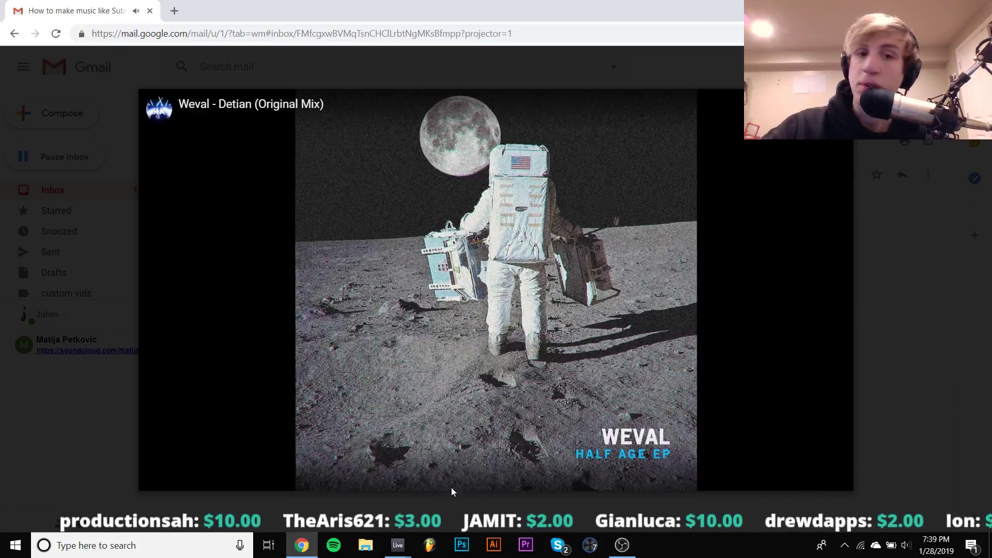
{"action": "left_click", "coordinate": [437, 467]}
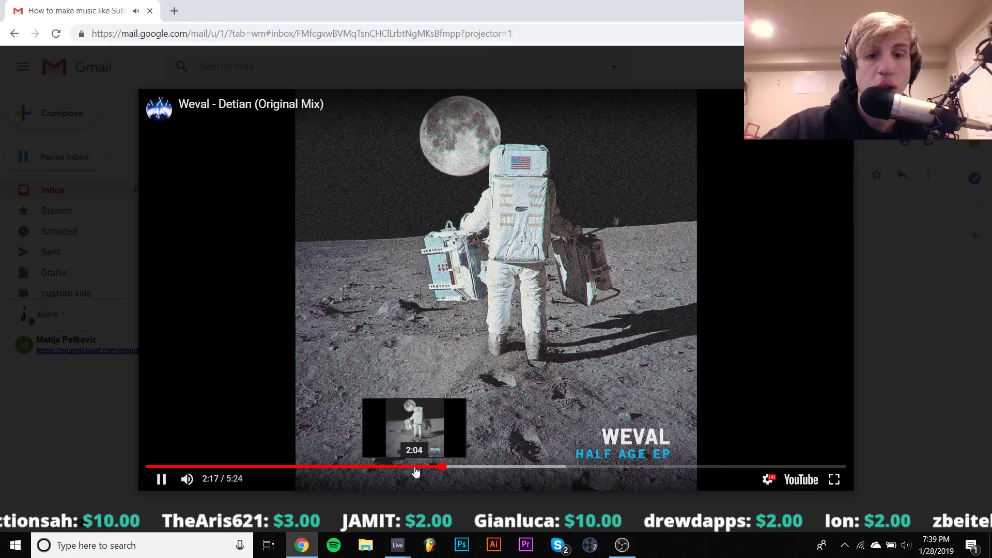
{"action": "key", "text": "space"}
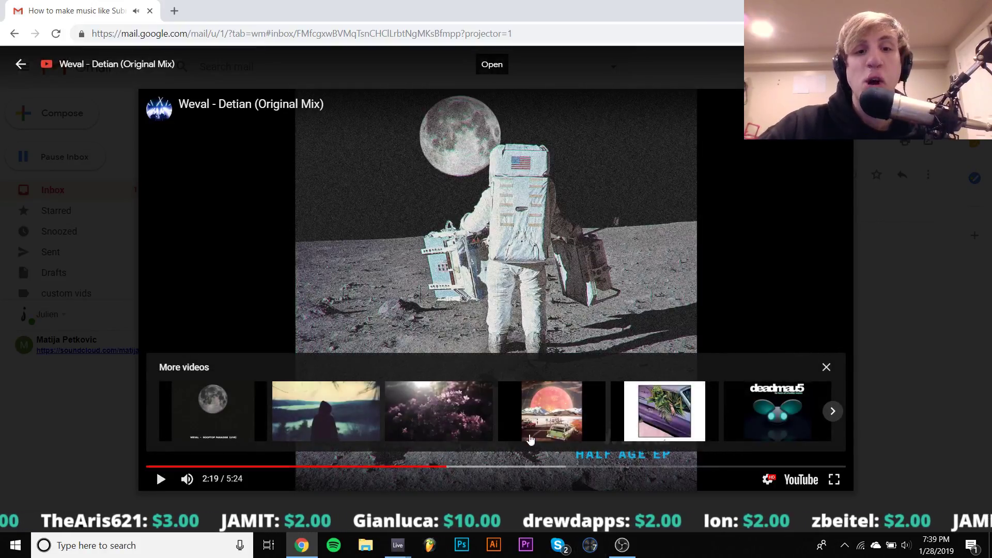
{"action": "left_click", "coordinate": [535, 295]}
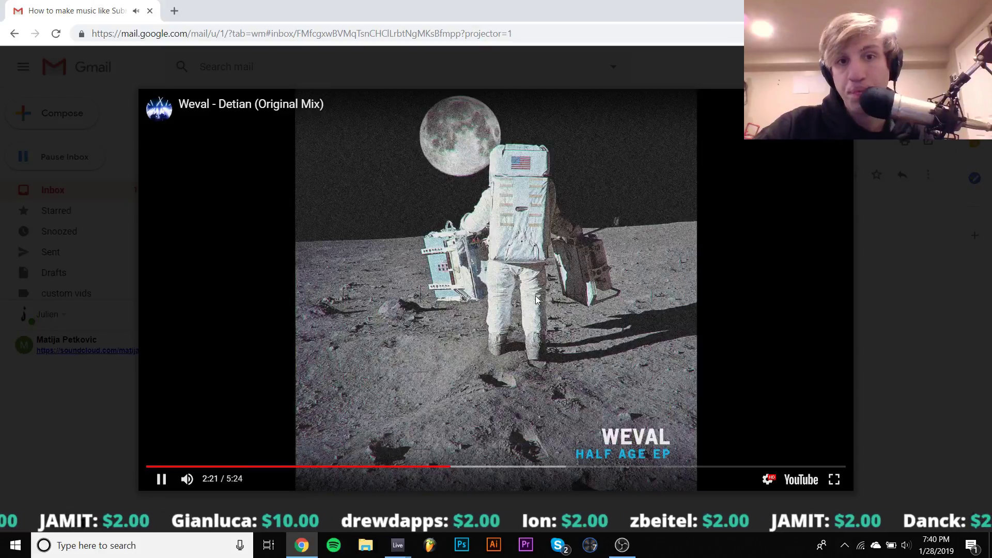
{"action": "left_click", "coordinate": [535, 296]}
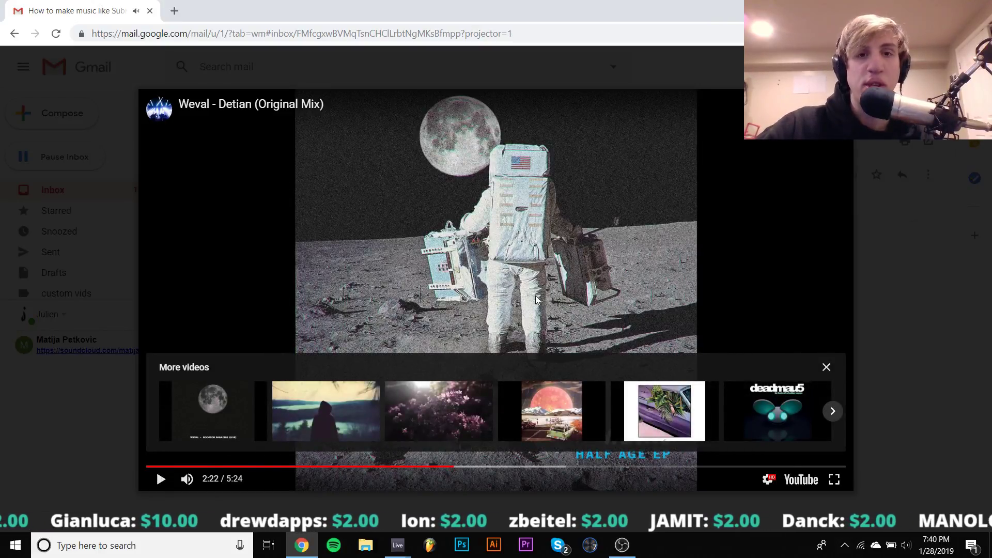
{"action": "left_click", "coordinate": [536, 295]}
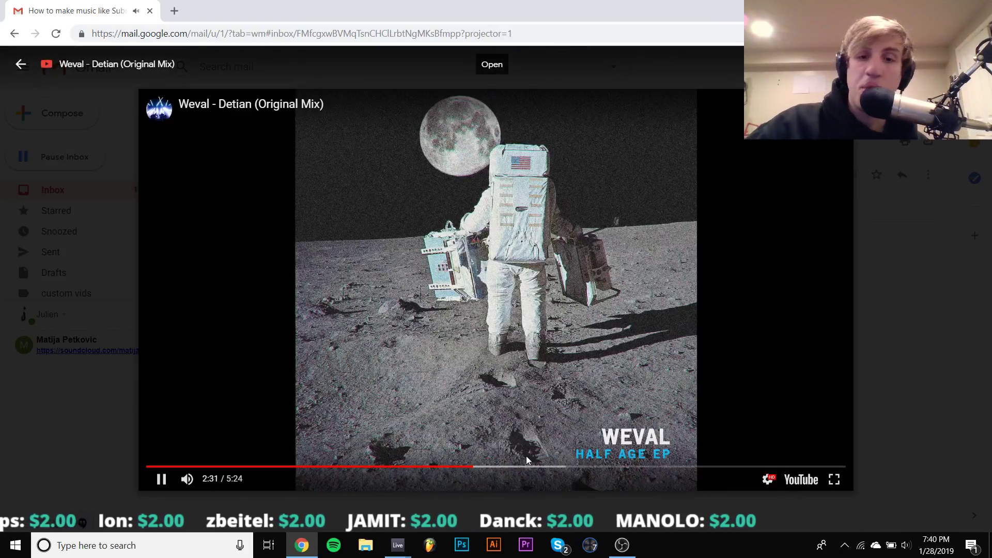
{"action": "left_click", "coordinate": [508, 427]}
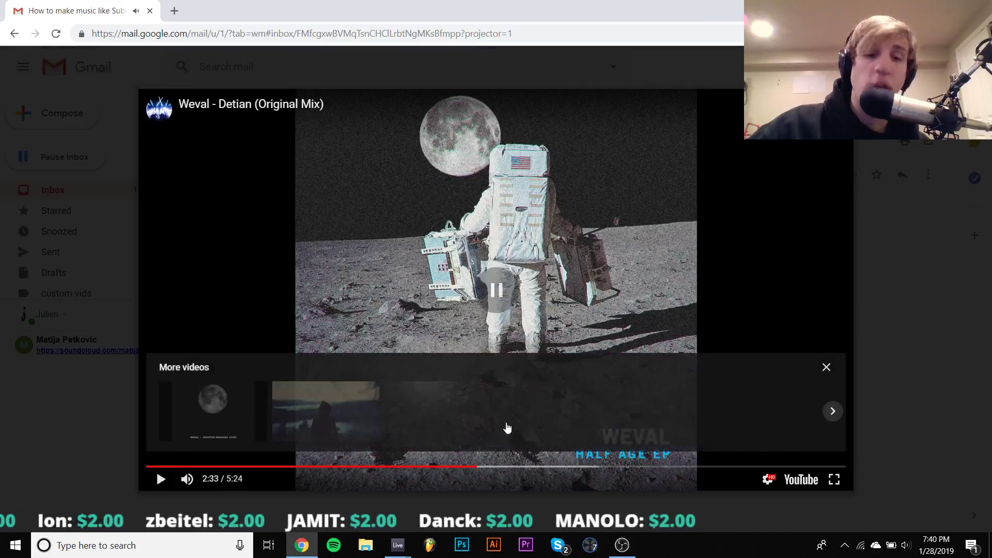
Step: Return to the dark 7 set in Ableton Live, replace the 707 Core Kit with the Analog instrument and lower the computer keyboard octave to C2–D3
{"action": "mouse_move", "coordinate": [408, 554]}
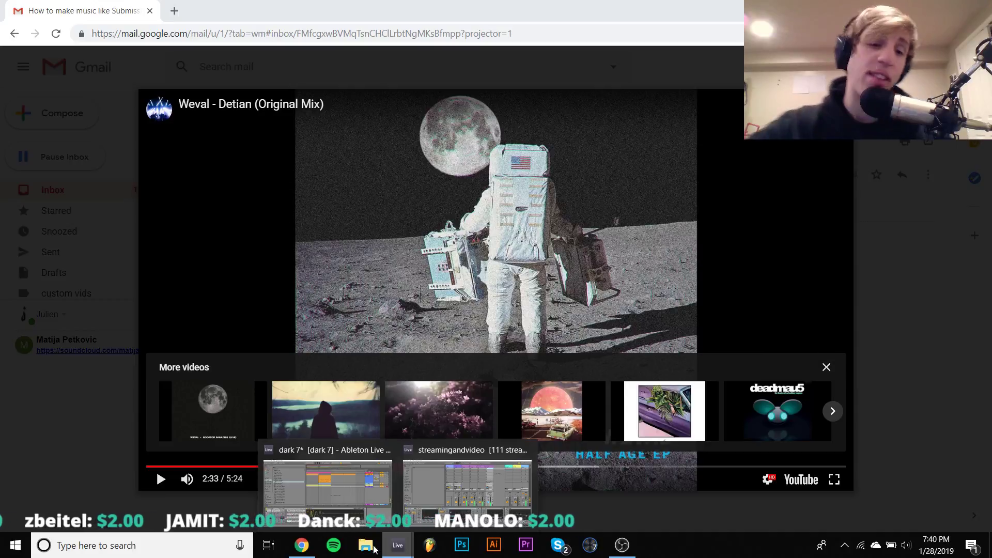
{"action": "left_click", "coordinate": [328, 484]}
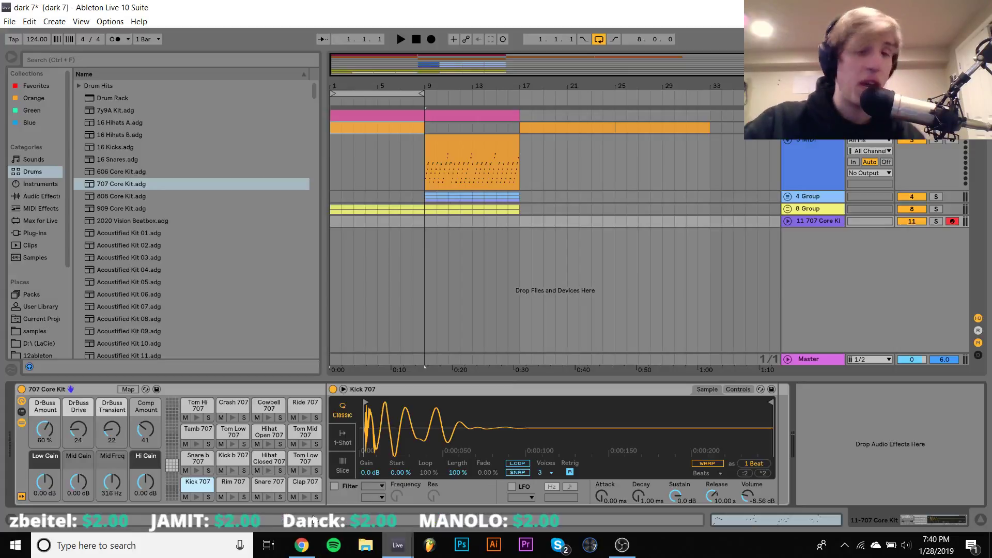
{"action": "left_click", "coordinate": [41, 185]}
{"action": "left_click", "coordinate": [112, 86]}
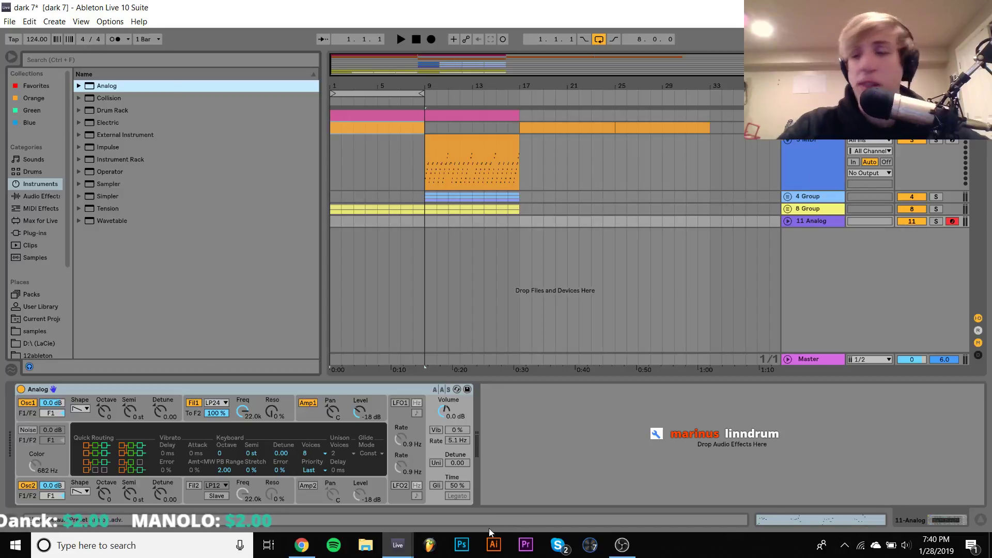
{"action": "key", "text": "z"}
{"action": "key", "text": "a"}
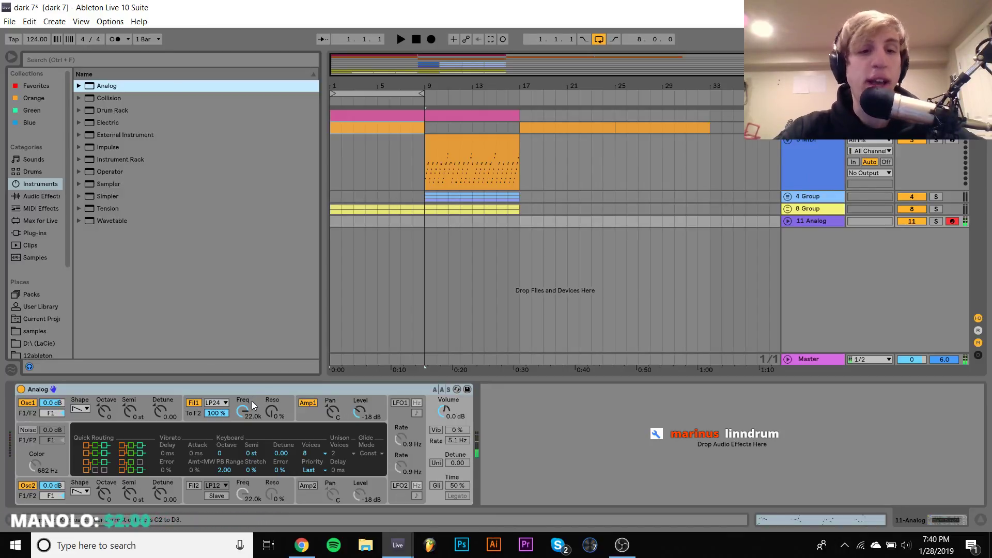
Step: Set Analog's first filter to a frequency of 974 and 62% resonance, and lower the instrument volume to -16 dB while playing low notes
{"action": "left_click", "coordinate": [293, 414]}
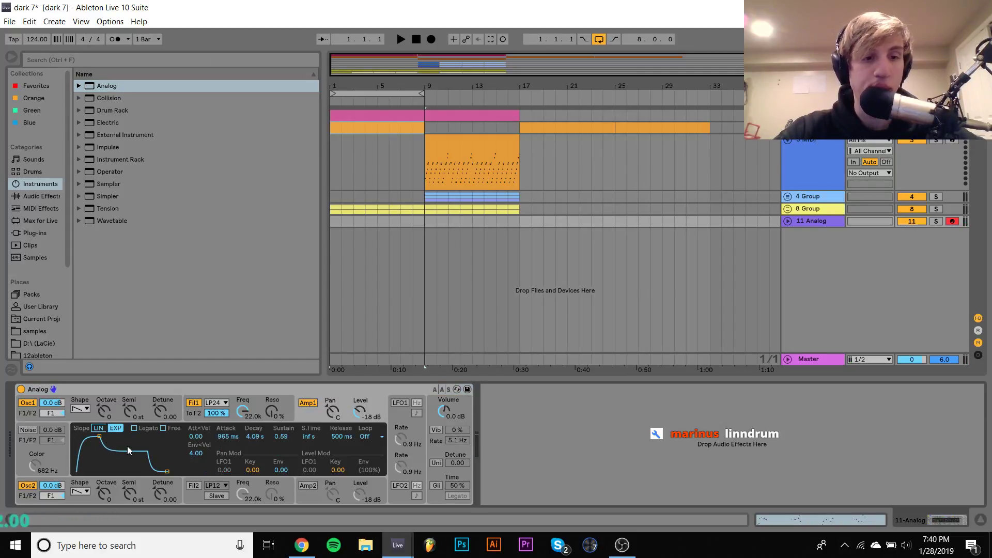
{"action": "left_click", "coordinate": [207, 417]}
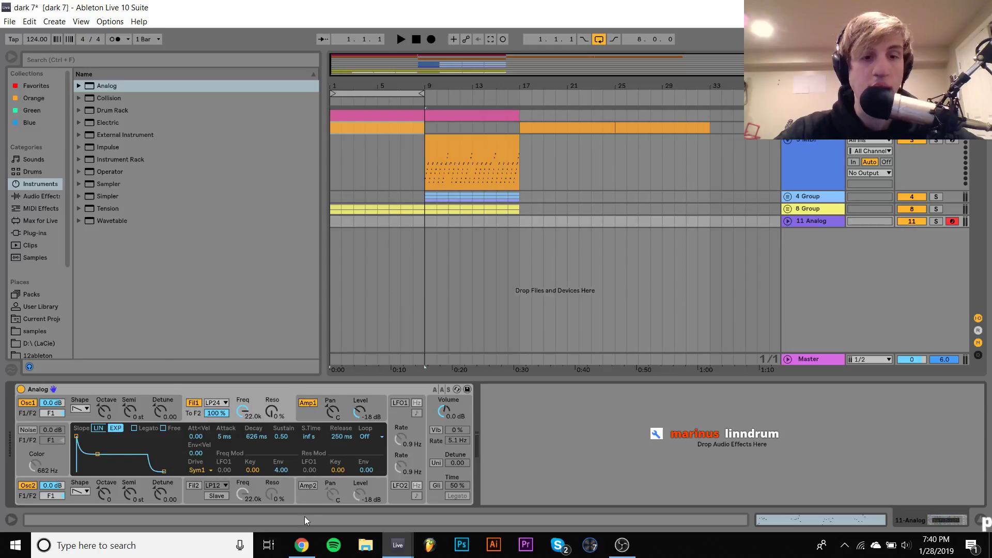
{"action": "key", "text": "Delete"}
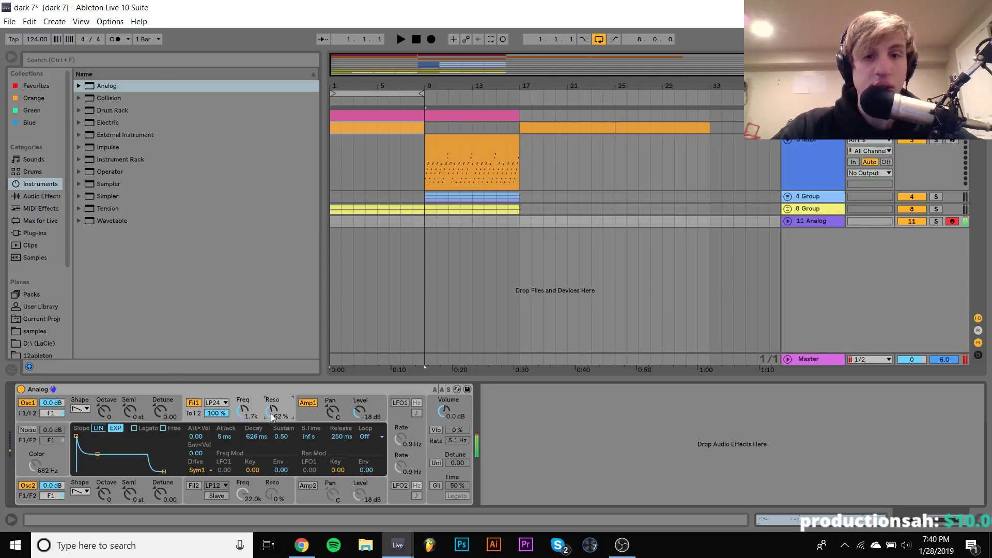
{"action": "left_click_drag", "start_coordinate": [443, 411], "coordinate": [443, 412]}
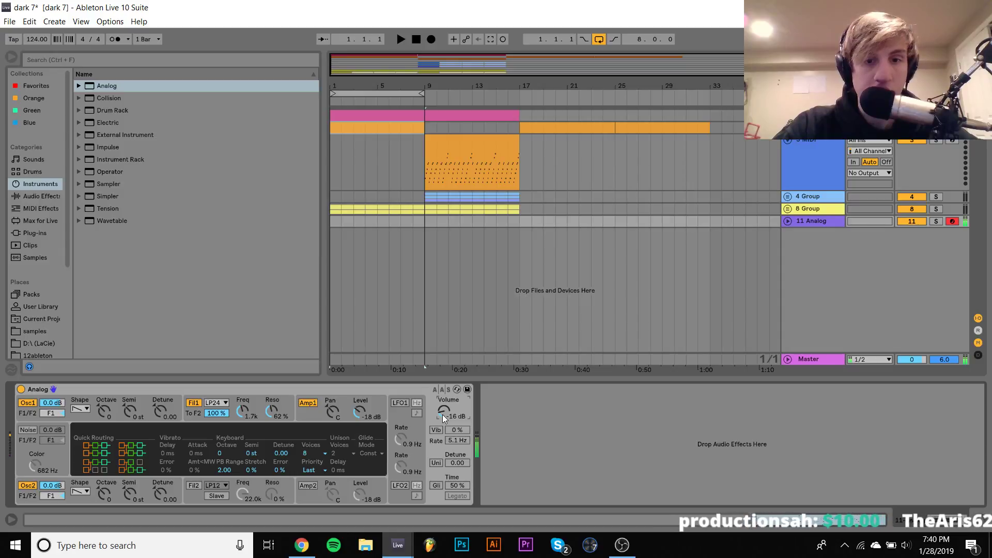
{"action": "left_click", "coordinate": [245, 412]}
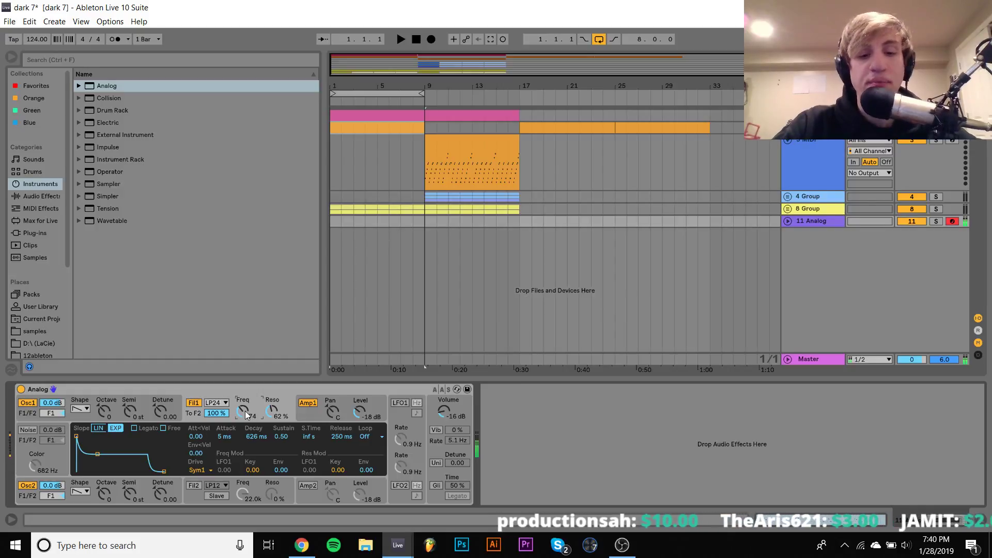
{"action": "key", "text": "z"}
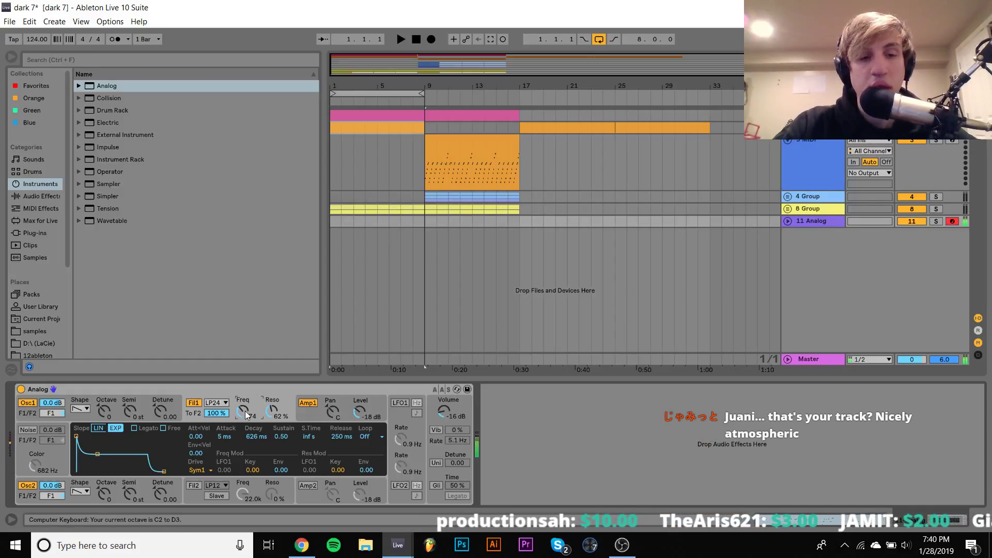
Step: Switch to Chrome and sample the Weval - Detian reference around 2:39, 3:11 and 3:24, pausing at 3:28
{"action": "left_click", "coordinate": [308, 553]}
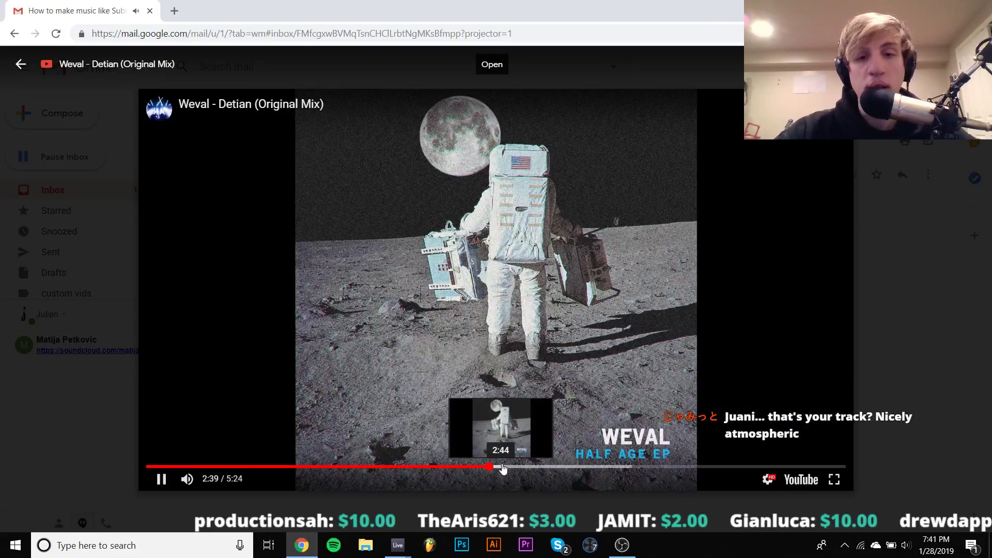
{"action": "left_click_drag", "start_coordinate": [510, 468], "coordinate": [558, 468]}
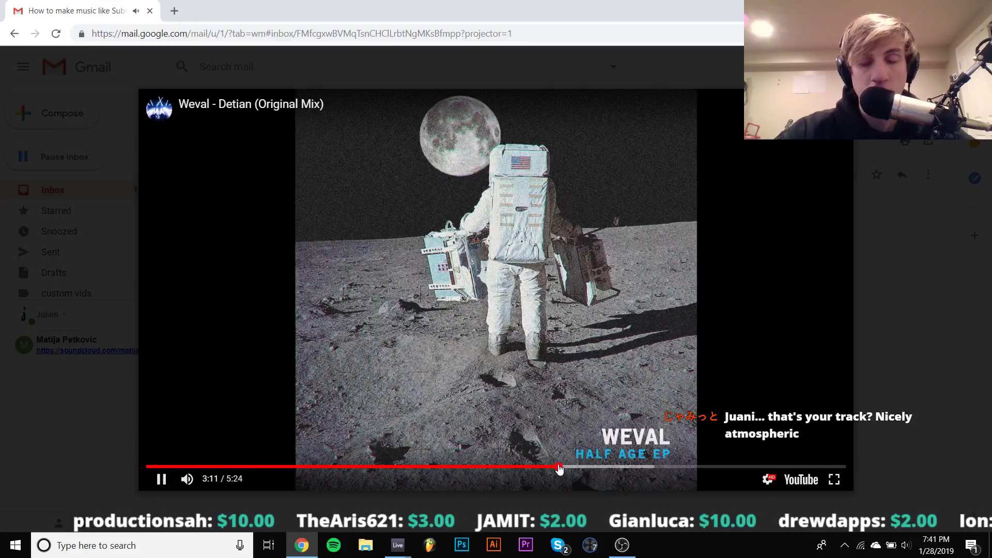
{"action": "left_click", "coordinate": [590, 478]}
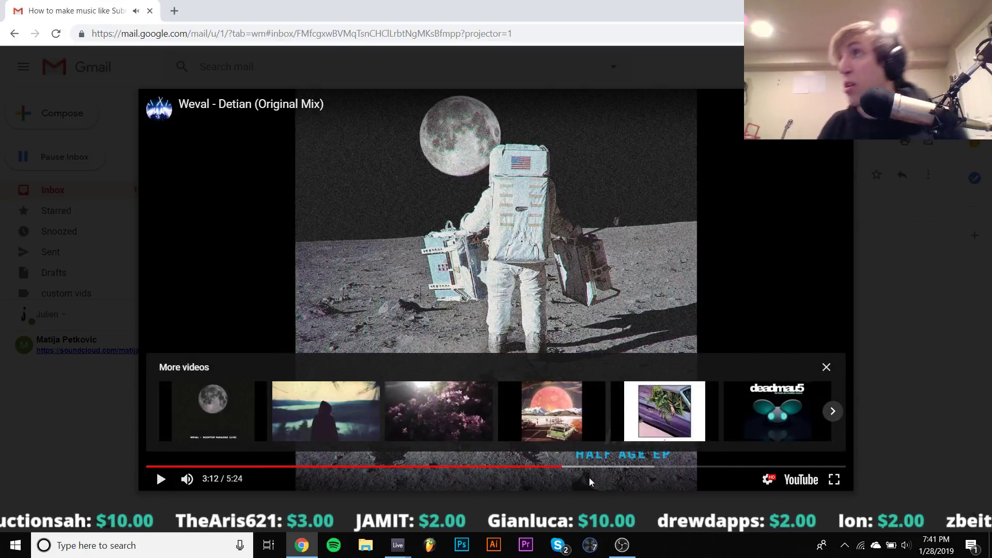
{"action": "left_click", "coordinate": [589, 478]}
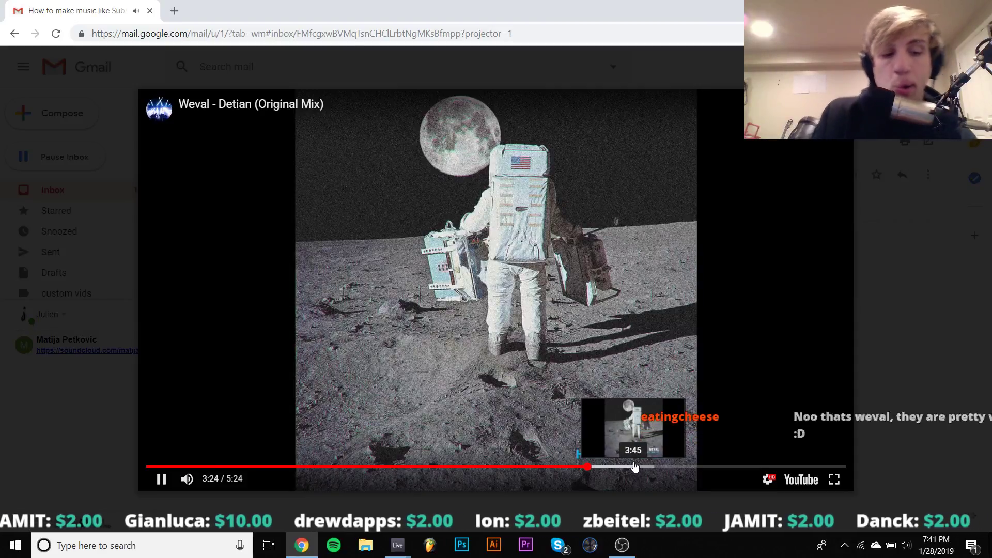
{"action": "key", "text": "space"}
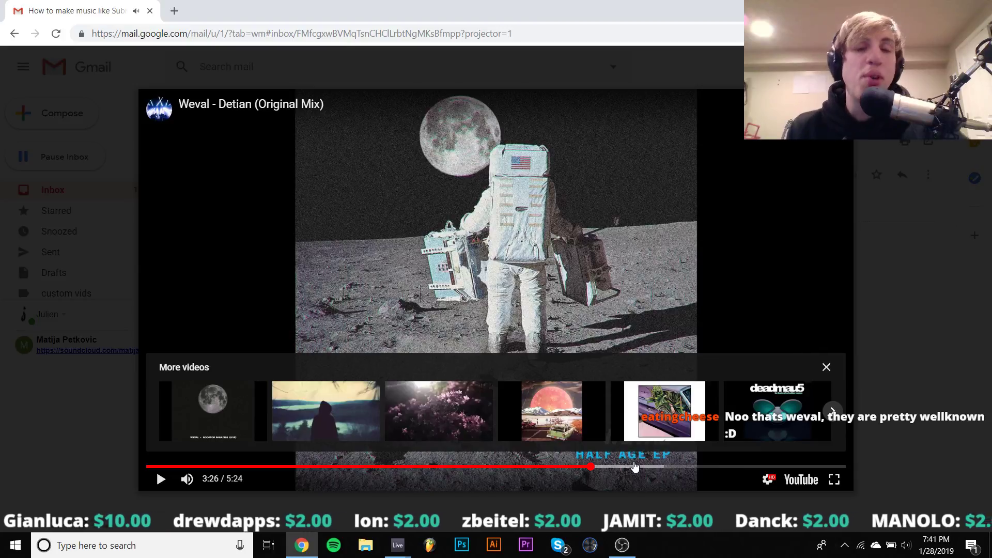
{"action": "key", "text": "space"}
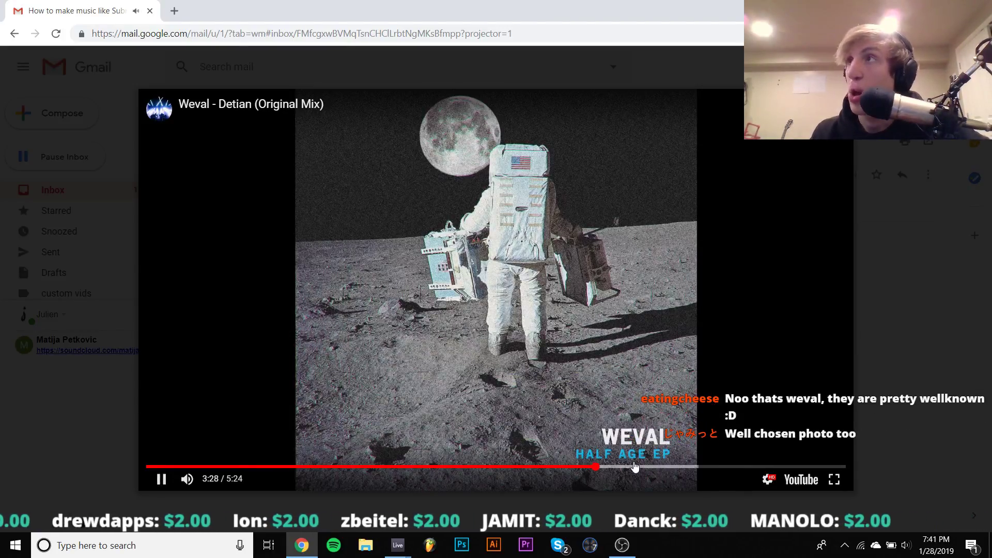
{"action": "key", "text": "space"}
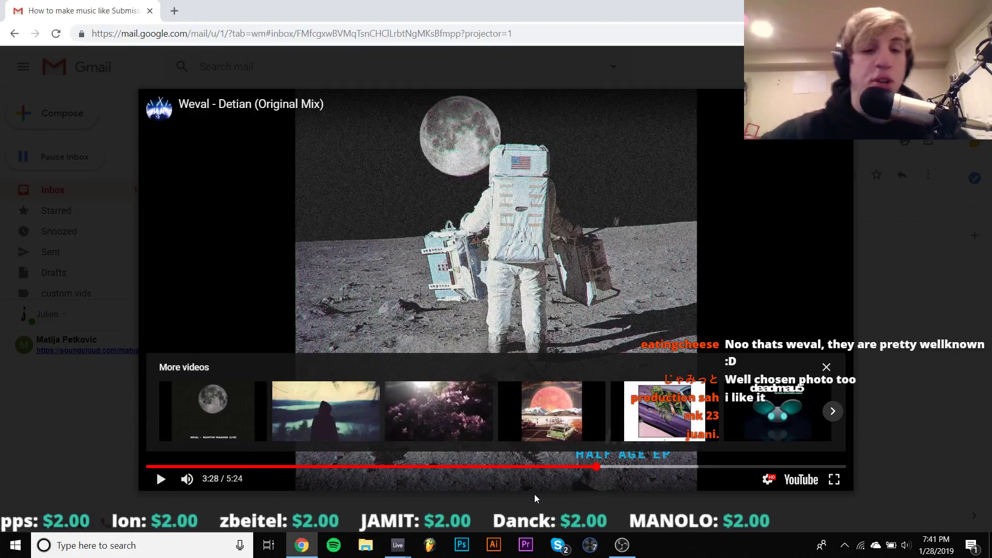
Step: Return to the dark 7 set and give Analog's amp envelope a 5 ms attack, 15.0 s decay, zero sustain and 5 ms release
{"action": "mouse_move", "coordinate": [397, 546]}
{"action": "left_click", "coordinate": [383, 520]}
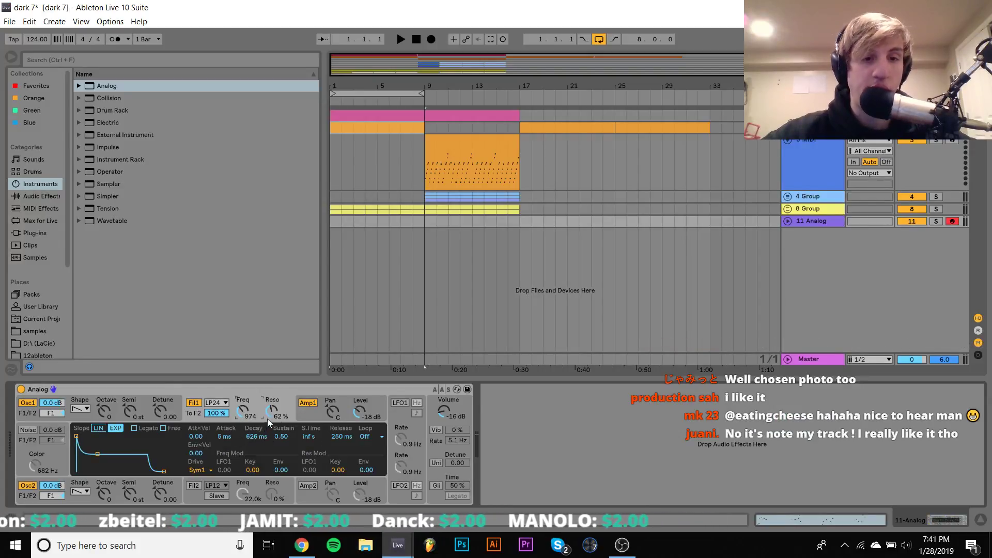
{"action": "left_click", "coordinate": [309, 414]}
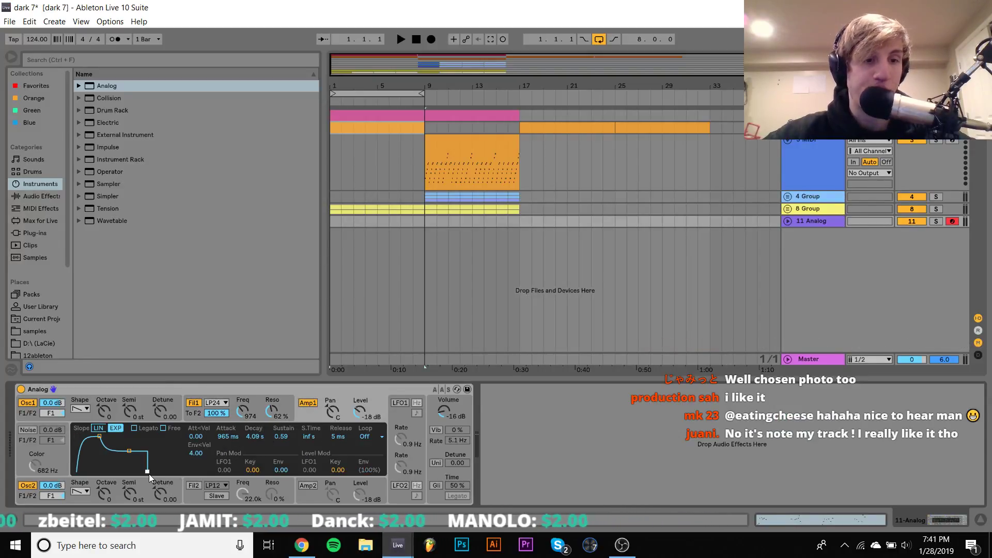
{"action": "left_click_drag", "start_coordinate": [100, 437], "coordinate": [113, 474]}
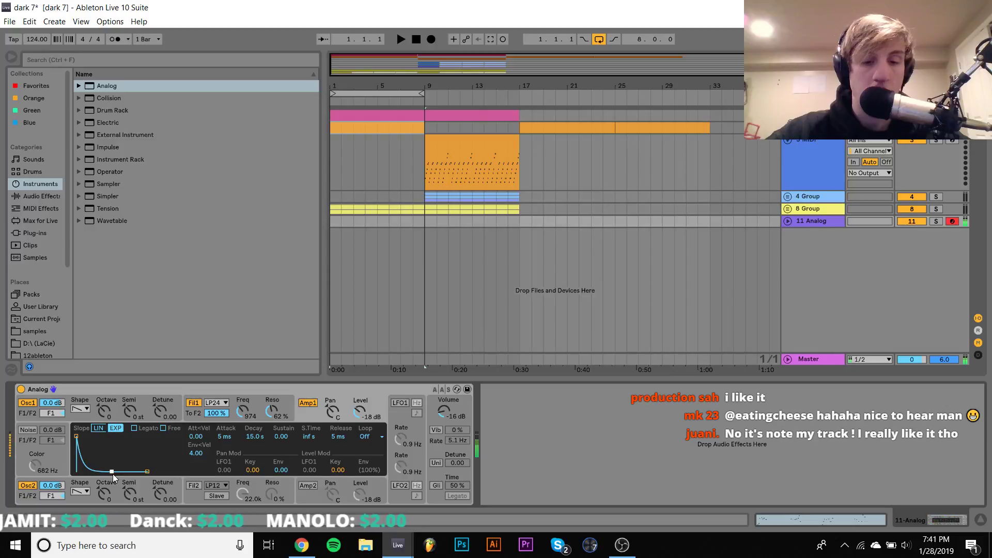
Step: Set Analog's first filter to frequency 73 and 0% resonance, with zero envelope sustain and an envelope frequency modulation of 8.77
{"action": "left_click_drag", "start_coordinate": [239, 412], "coordinate": [282, 462]}
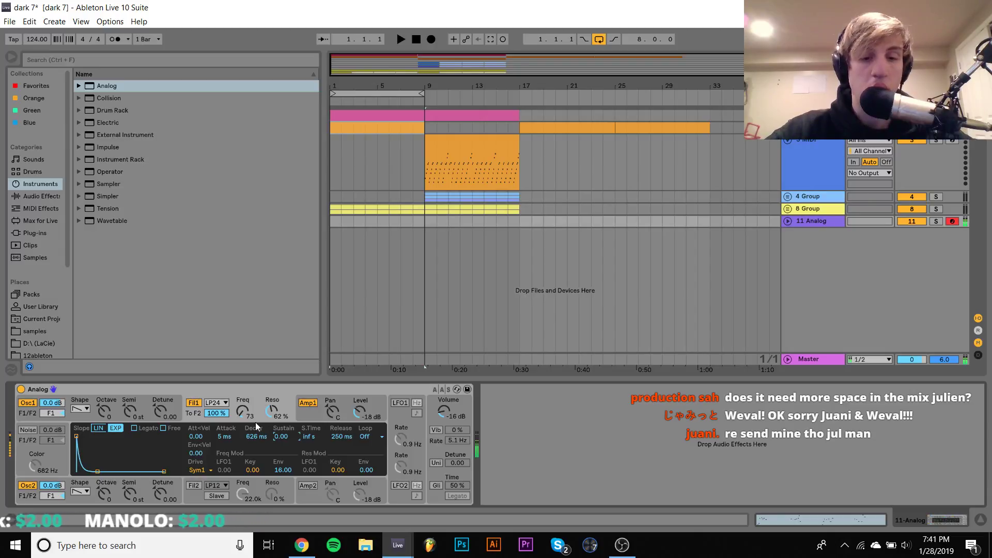
{"action": "left_click_drag", "start_coordinate": [272, 412], "coordinate": [274, 433]}
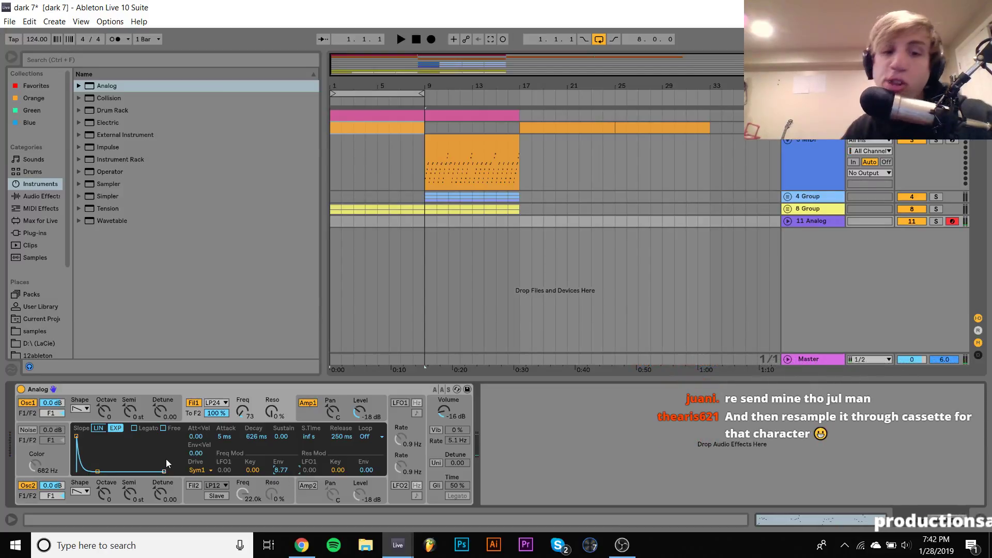
Step: Switch to Chrome and resume the Weval - Detian reference from 3:28, skipping ahead to sample it around 3:56 and further on
{"action": "left_click", "coordinate": [301, 546]}
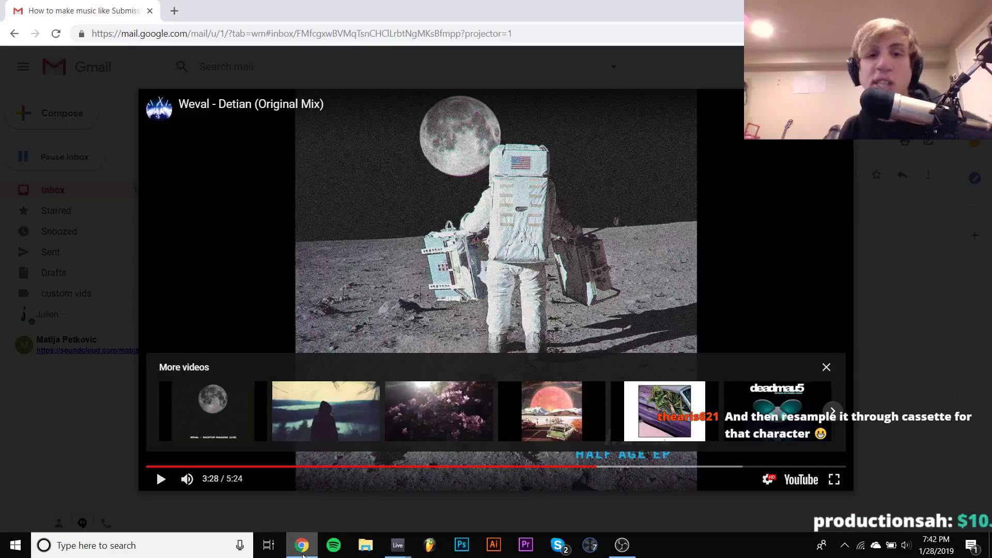
{"action": "key", "text": "space"}
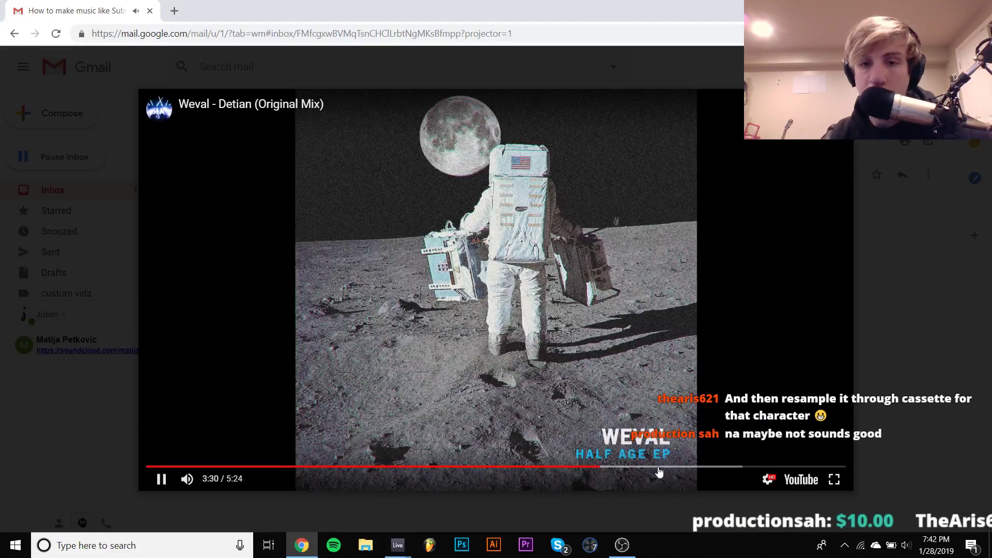
{"action": "left_click_drag", "start_coordinate": [657, 467], "coordinate": [655, 467]}
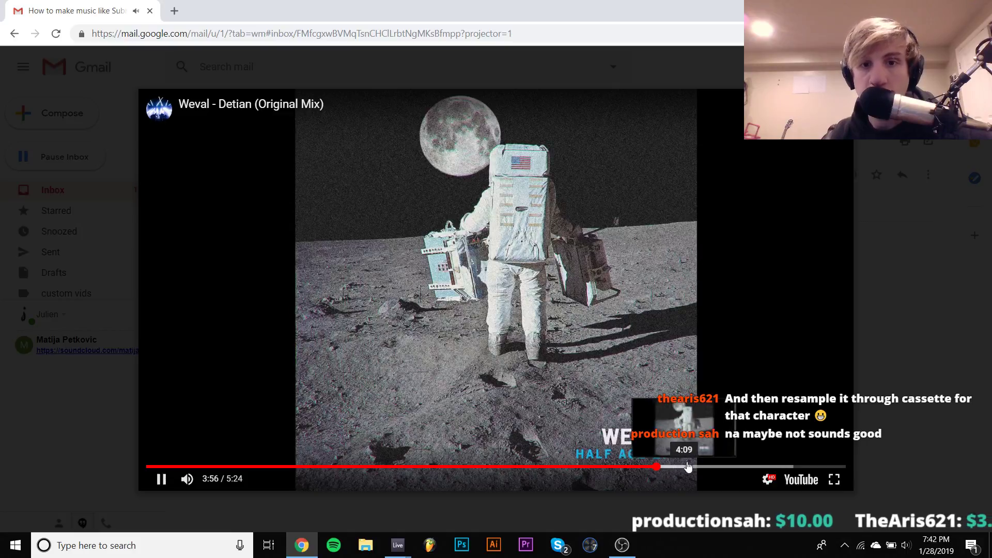
{"action": "left_click", "coordinate": [709, 467]}
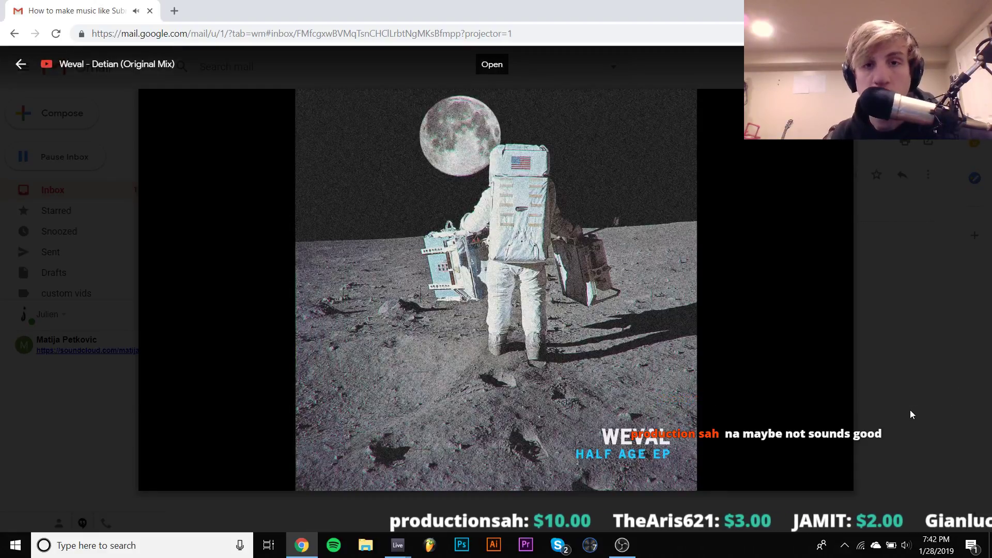
Step: Close the Weval video, return to the inbox and open the Masala Bazaar SoundCloud link from the JAMIT submission email
{"action": "key", "text": "Escape"}
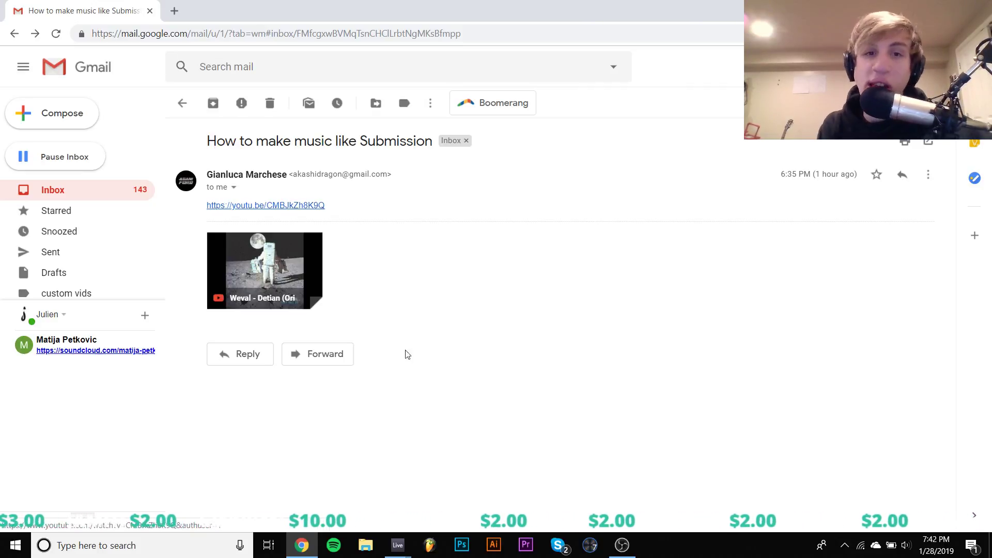
{"action": "left_click", "coordinate": [182, 103]}
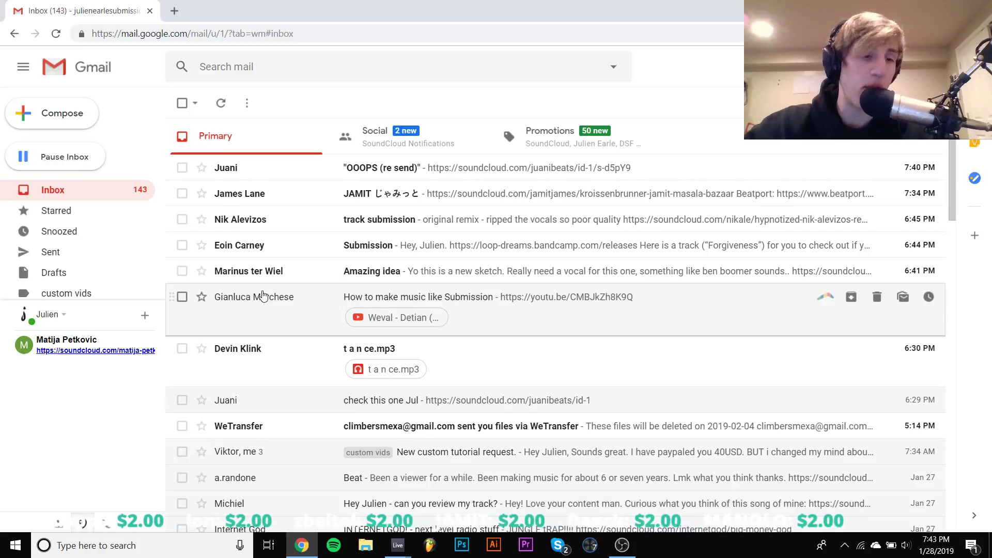
{"action": "left_click", "coordinate": [256, 195]}
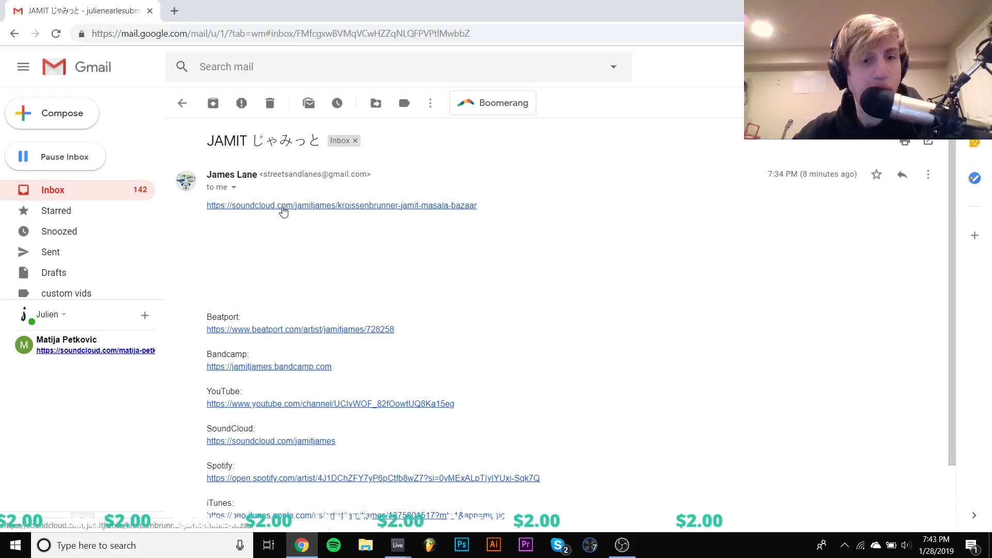
{"action": "left_click", "coordinate": [324, 206]}
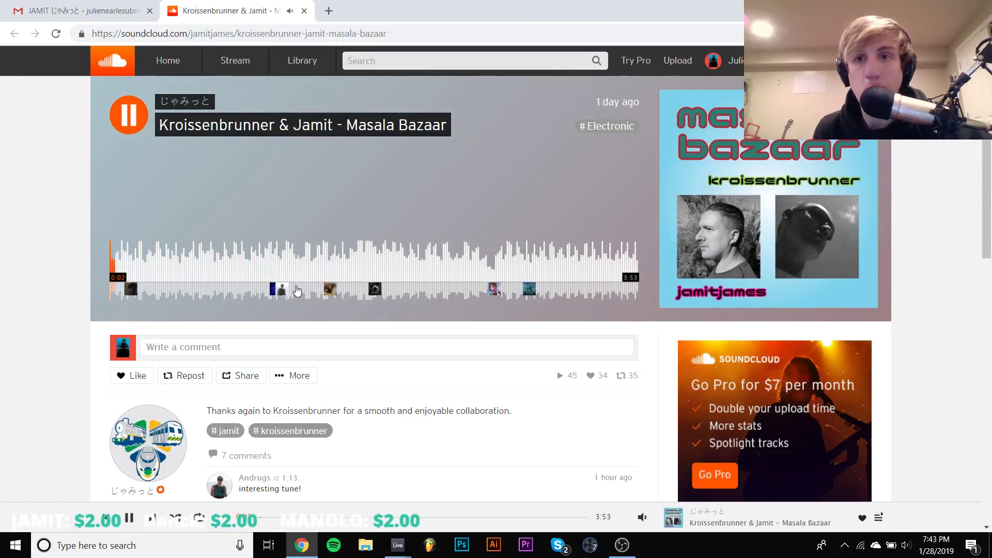
Step: Sample Masala Bazaar around 1:09 and 1:54 with a brief check of OBS in between, pausing at 1:56
{"action": "left_click", "coordinate": [266, 281]}
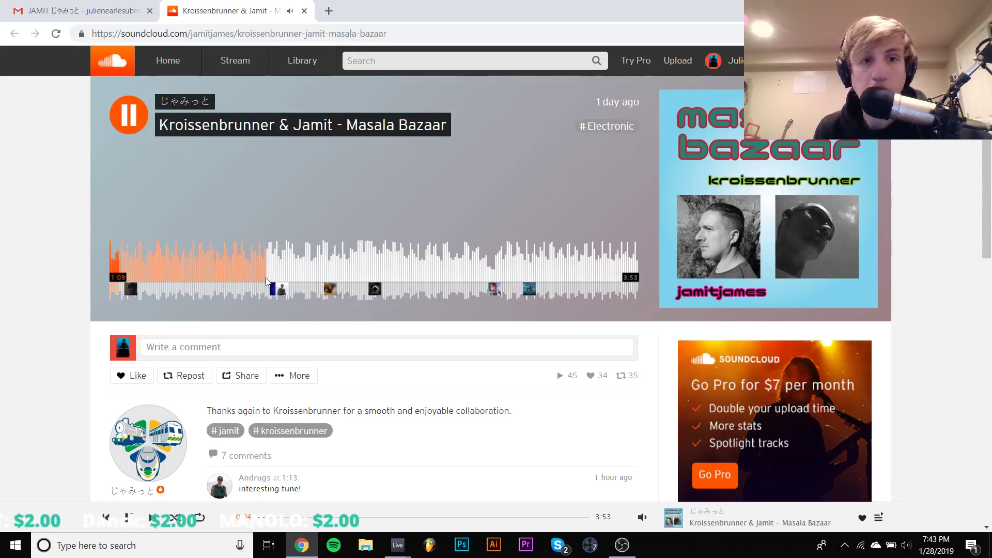
{"action": "left_click", "coordinate": [255, 276]}
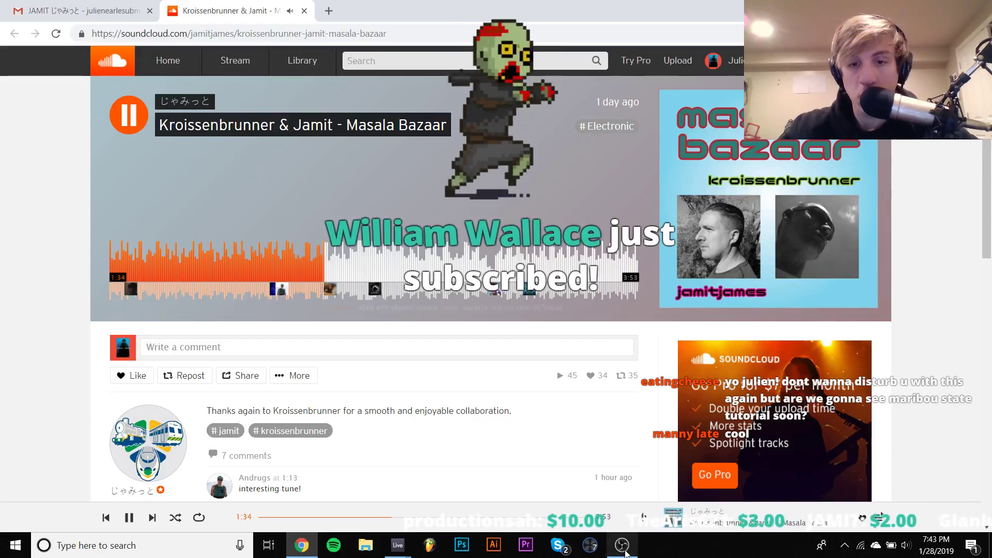
{"action": "left_click", "coordinate": [624, 547]}
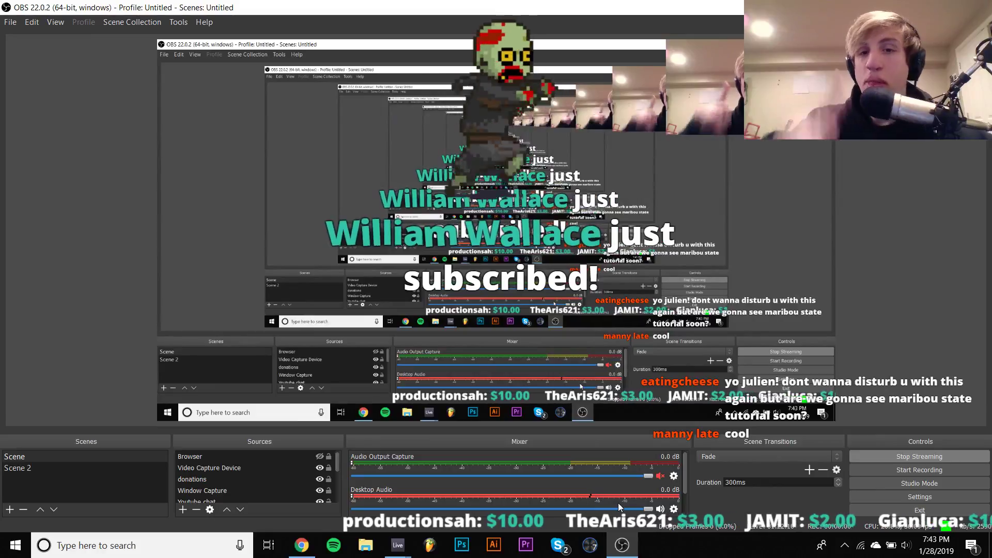
{"action": "left_click", "coordinate": [303, 546]}
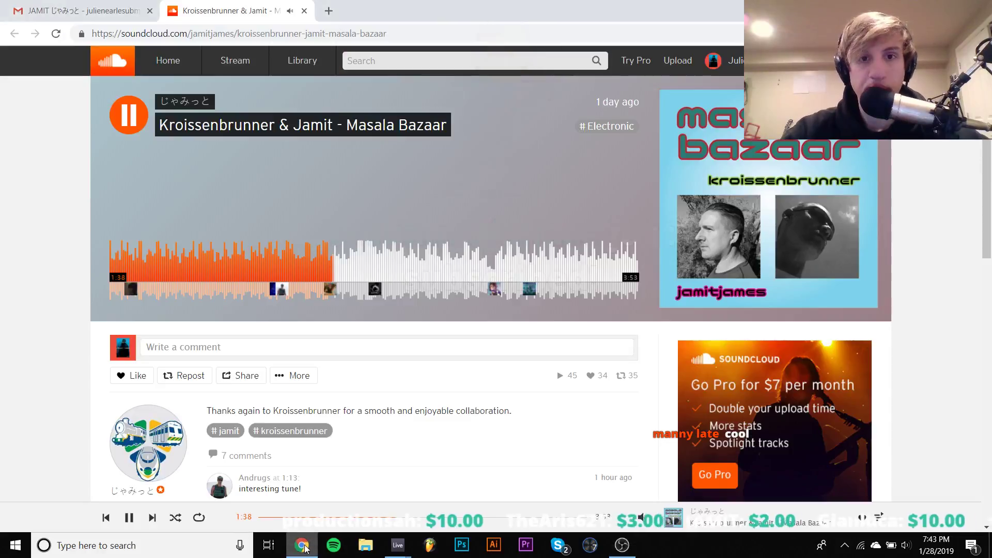
{"action": "left_click", "coordinate": [370, 267]}
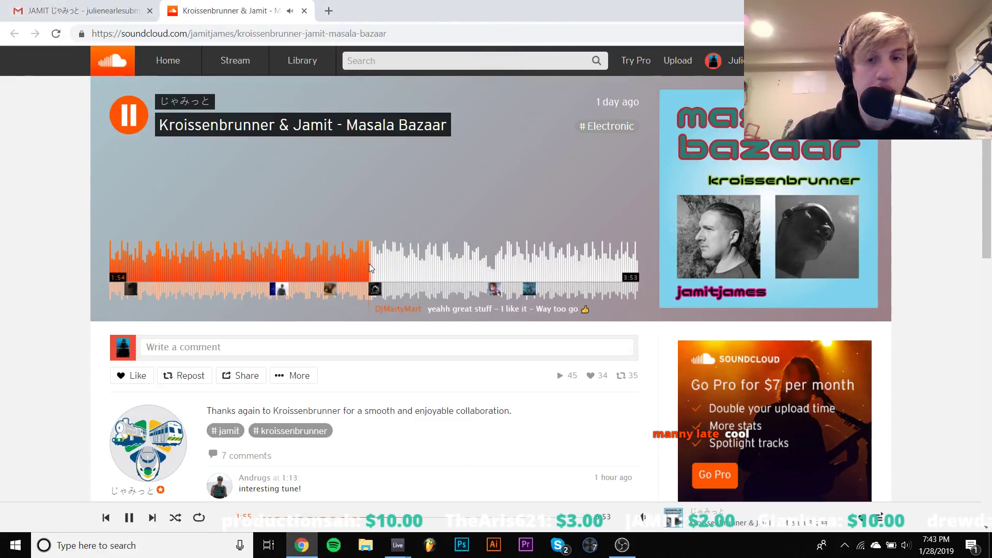
{"action": "key", "text": "space"}
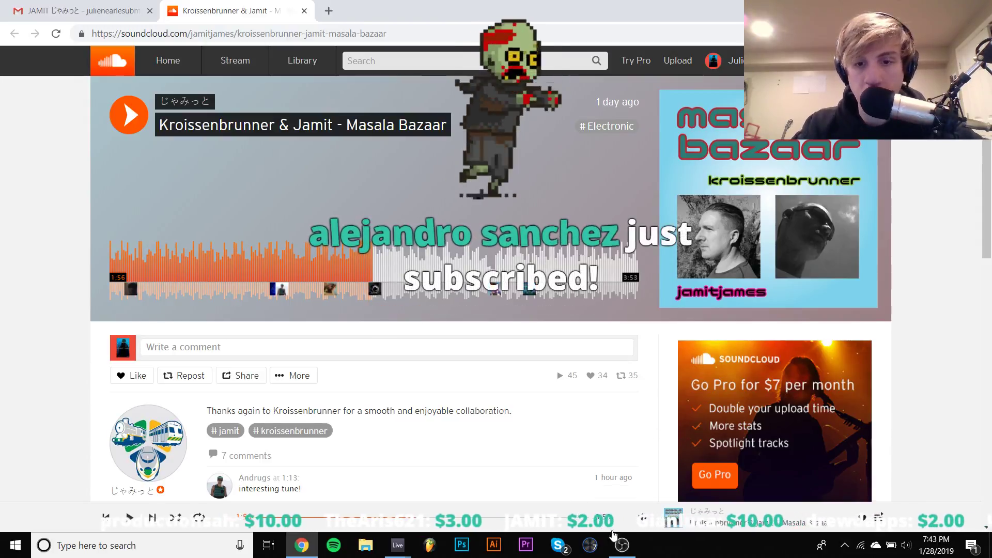
Step: Check OBS again, return to Chrome and listen to Masala Bazaar from 1:56, pausing around 2:12, 2:15 and 2:17 before resuming
{"action": "left_click", "coordinate": [622, 545]}
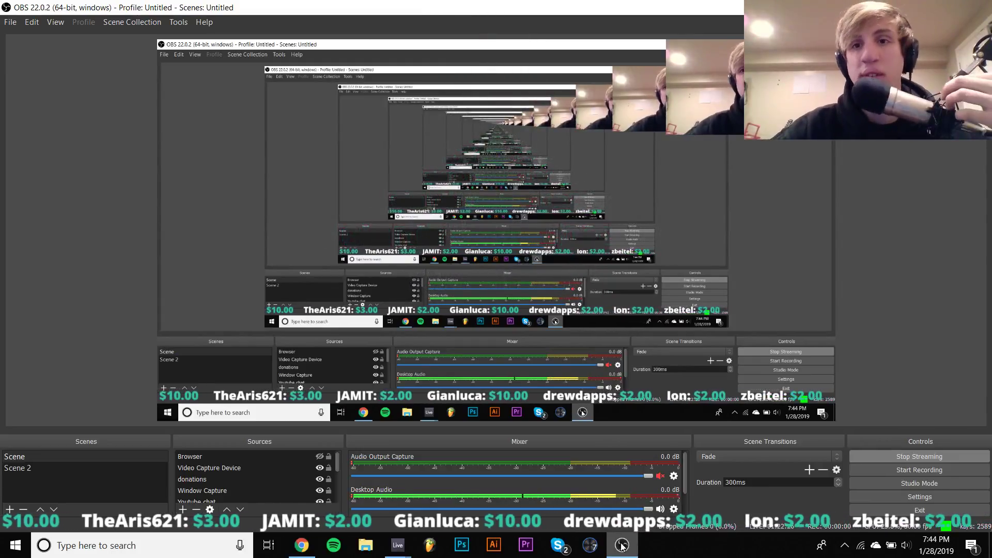
{"action": "left_click", "coordinate": [303, 546]}
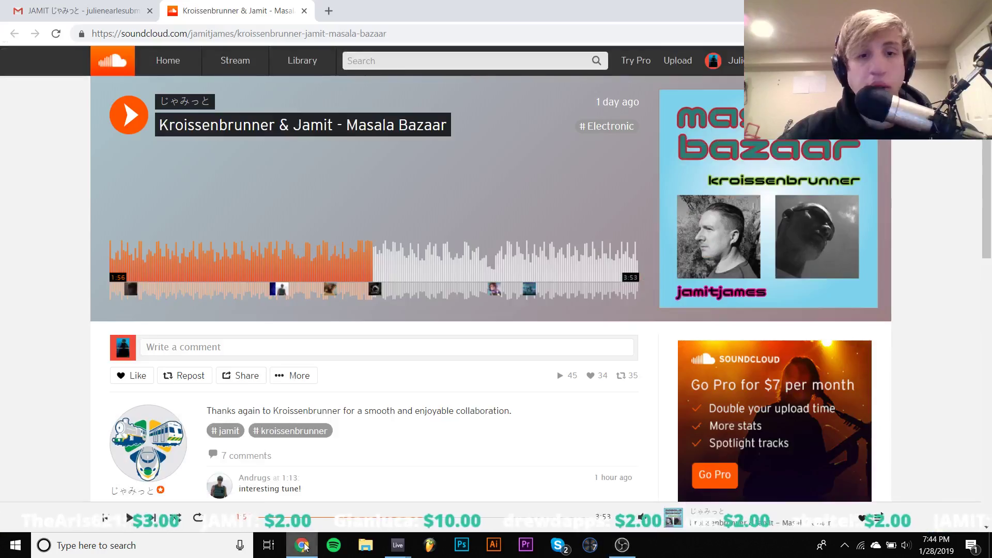
{"action": "key", "text": "space"}
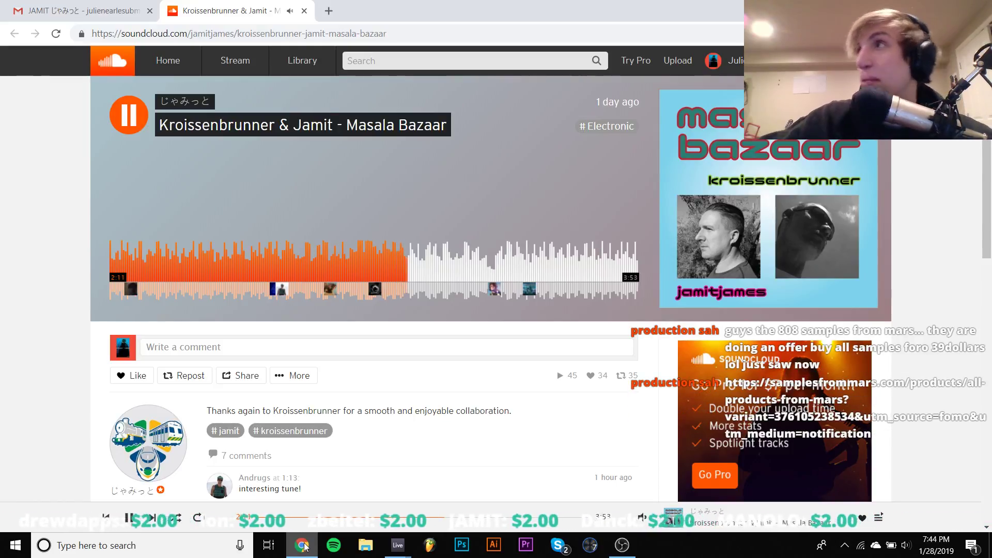
{"action": "key", "text": "space"}
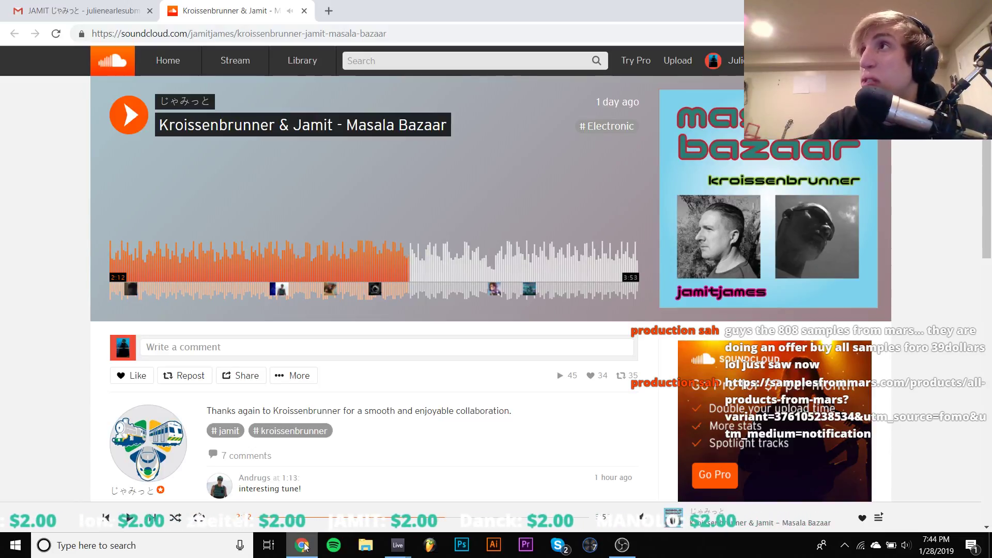
{"action": "key", "text": "space"}
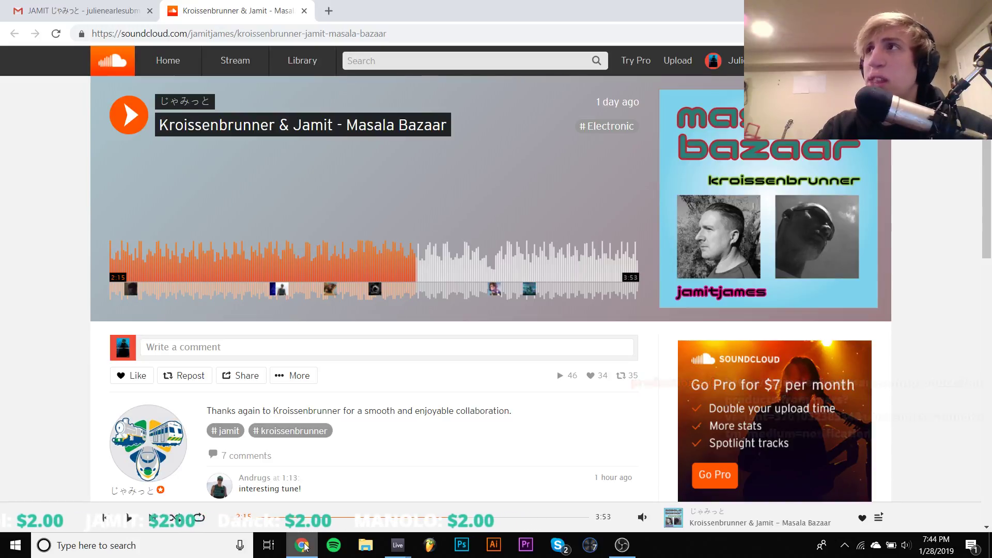
{"action": "key", "text": "space"}
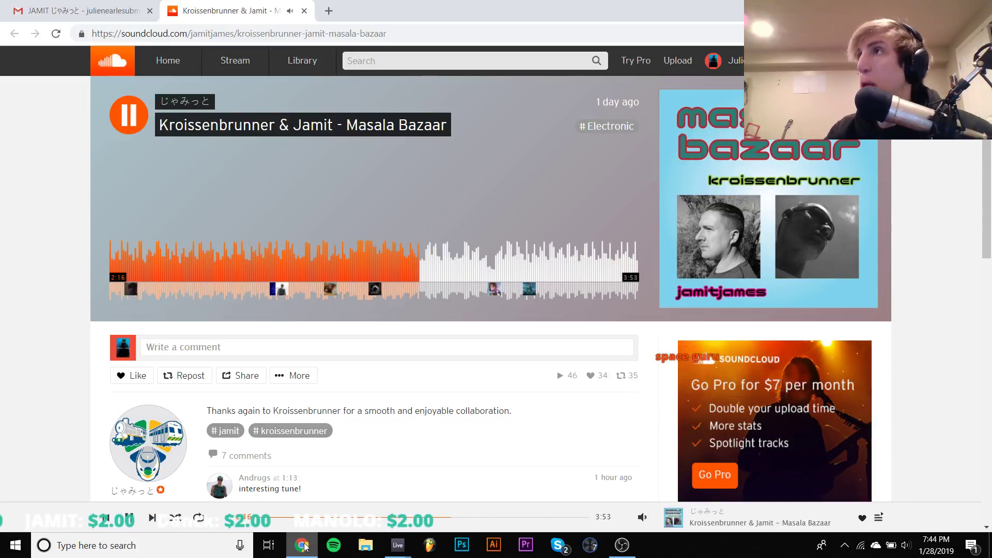
{"action": "key", "text": "space"}
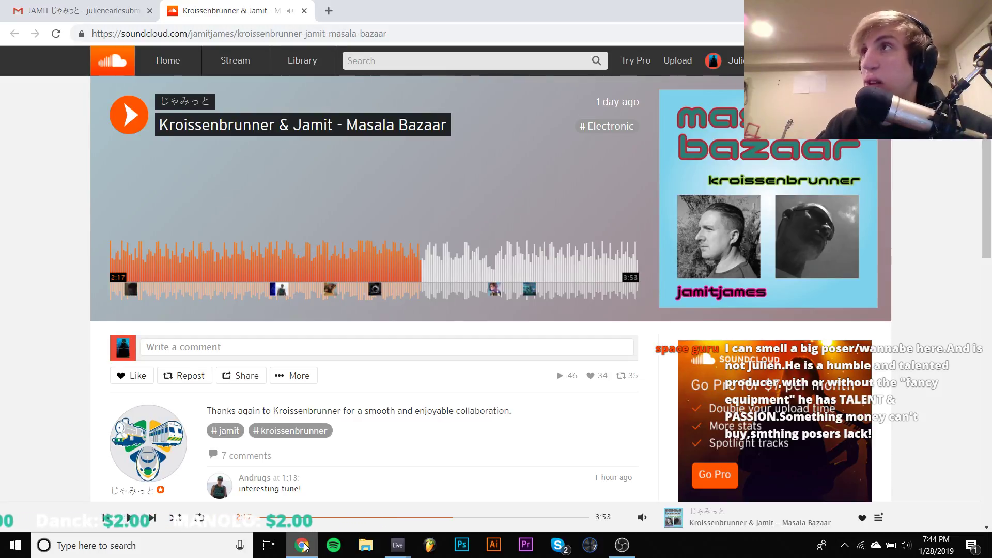
{"action": "key", "text": "space"}
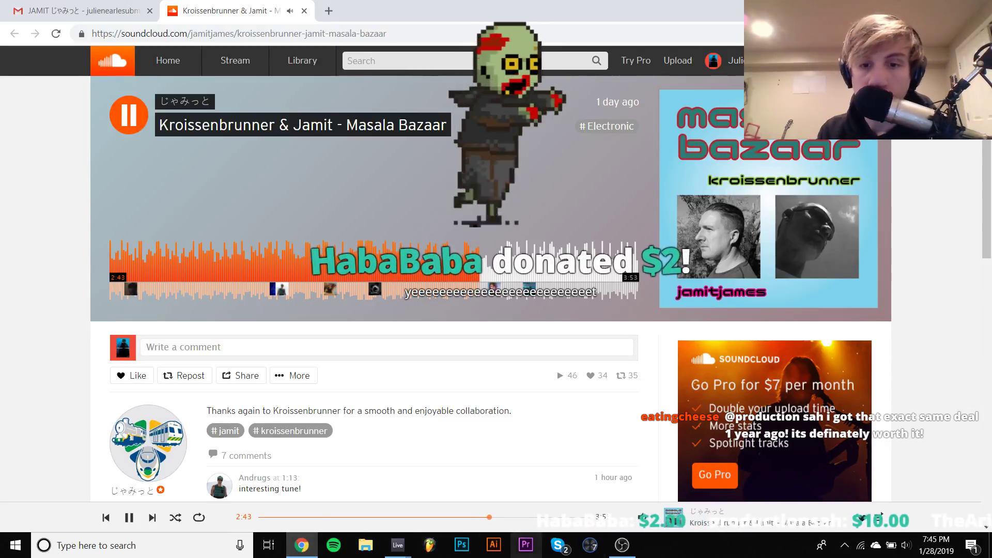
Step: Check the OBS stream window twice between stretches of Masala Bazaar playback, pausing the track at 2:56 and returning to Chrome
{"action": "key", "text": "alt+Tab"}
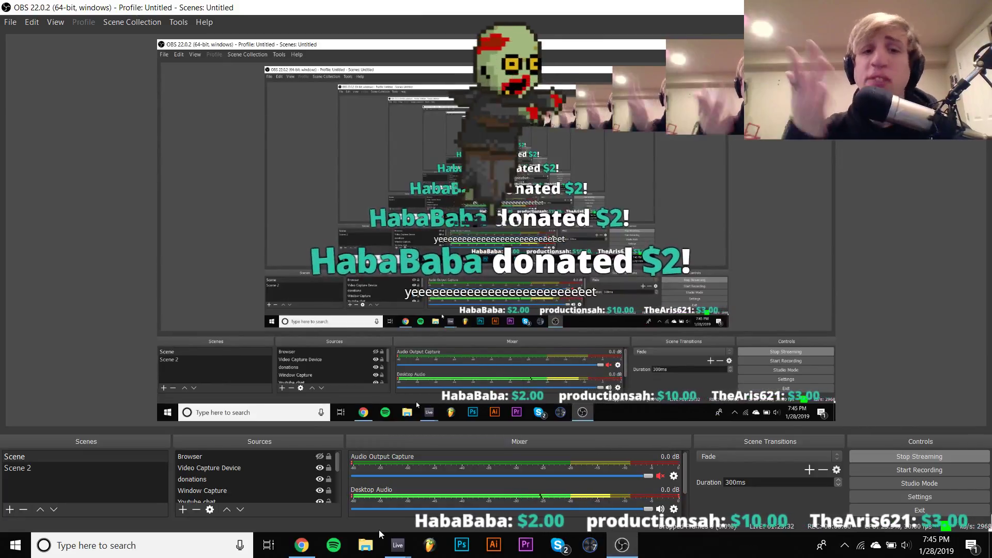
{"action": "left_click", "coordinate": [301, 545]}
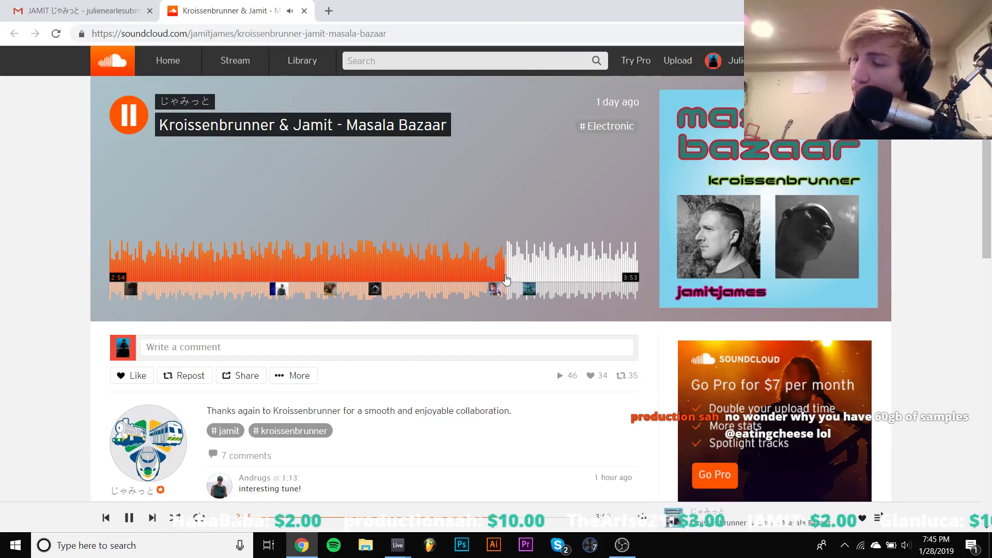
{"action": "left_click", "coordinate": [125, 101]}
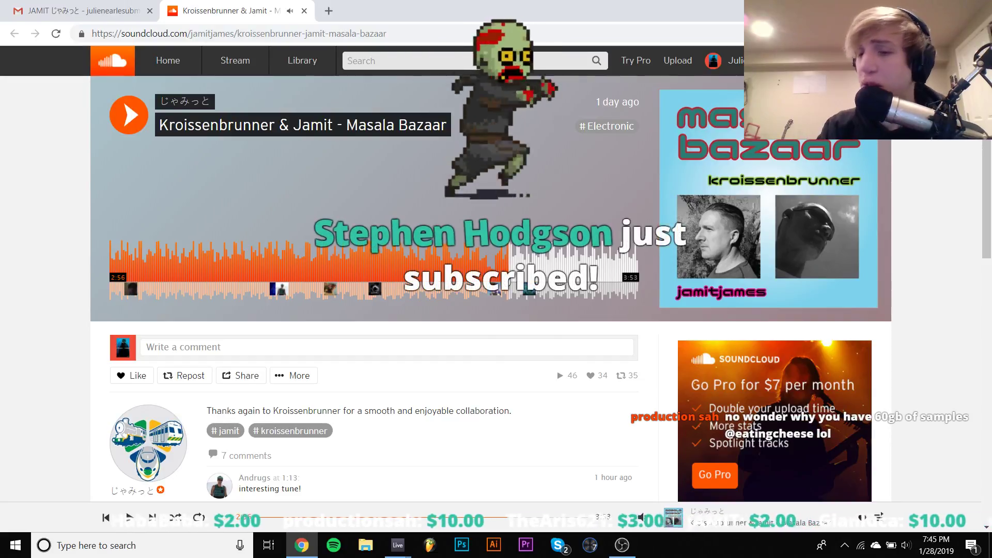
{"action": "left_click", "coordinate": [621, 545]}
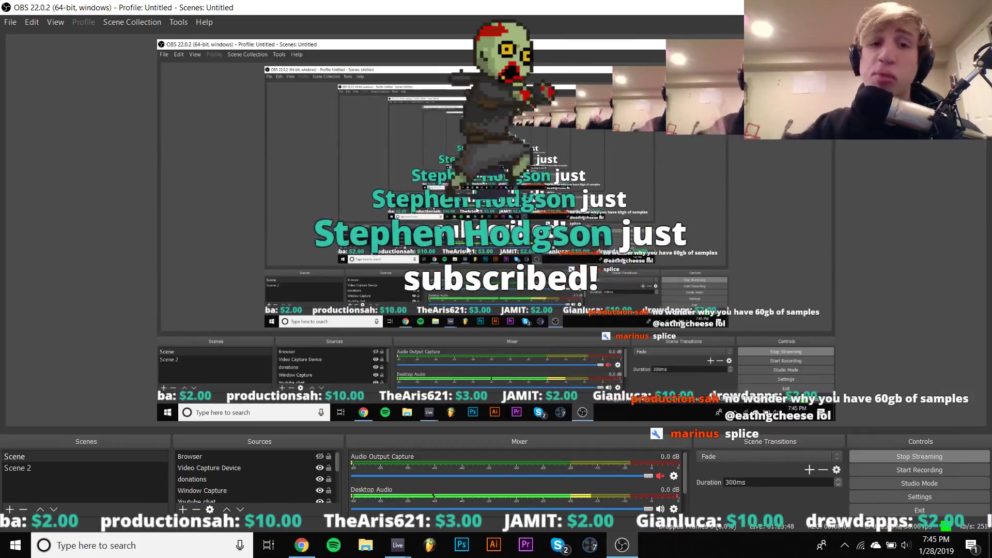
{"action": "left_click", "coordinate": [302, 546]}
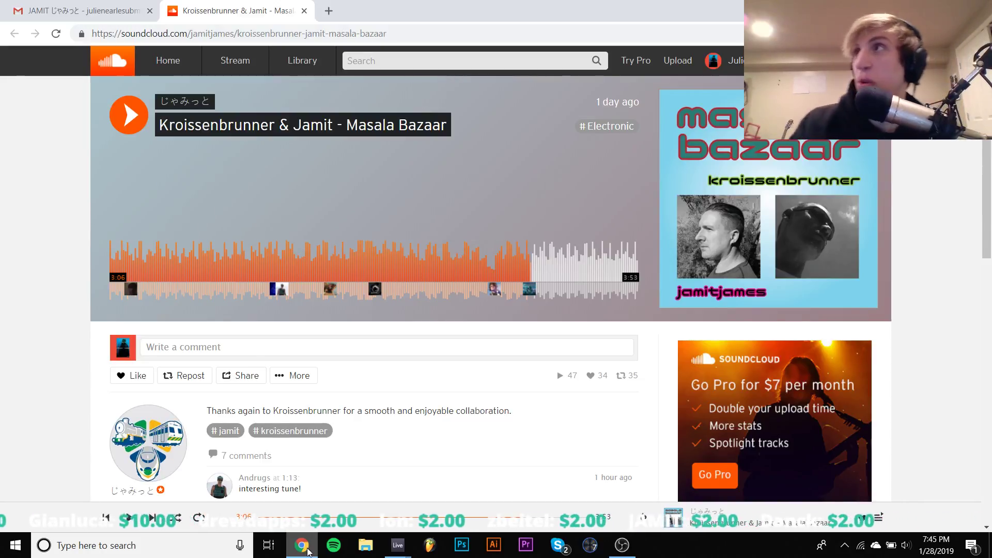
Step: Listen to the closing part of Masala Bazaar from 3:06, pausing at 3:07, 3:24 and 3:44
{"action": "key", "text": "space"}
{"action": "key", "text": "space"}
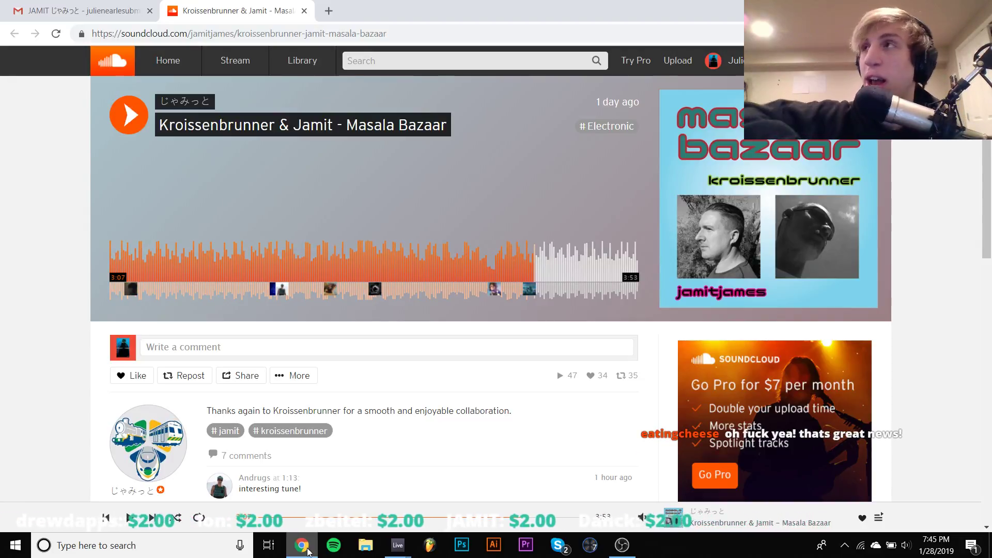
{"action": "key", "text": "space"}
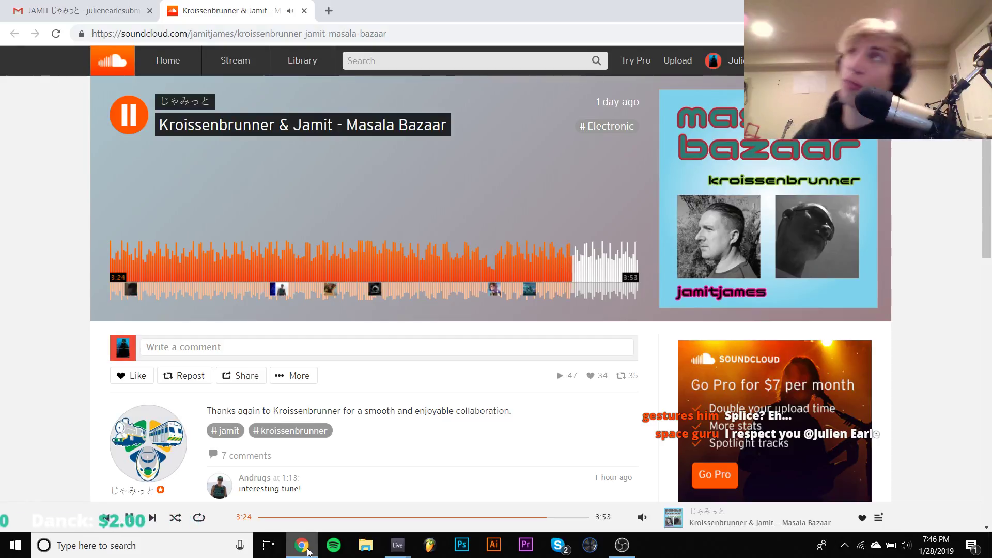
{"action": "key", "text": "space"}
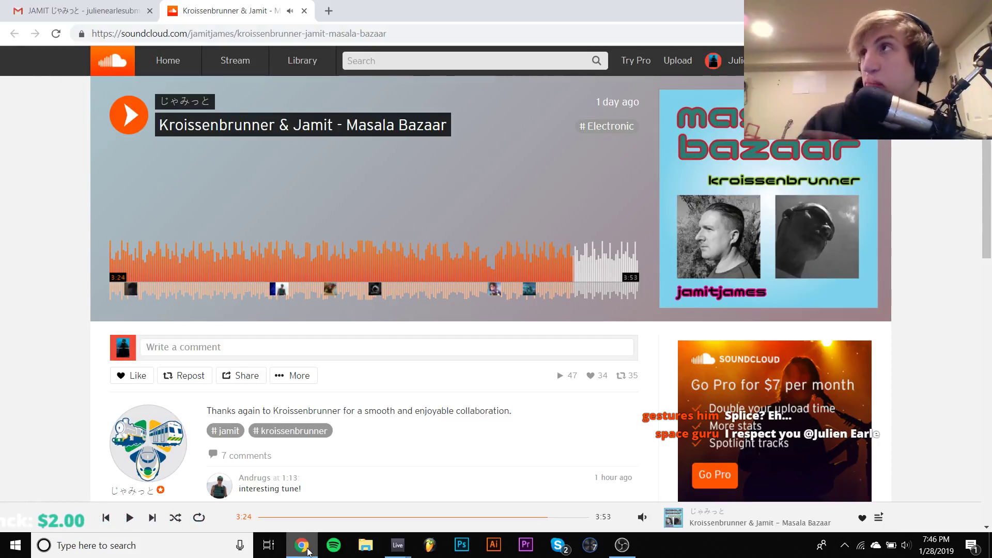
{"action": "key", "text": "space"}
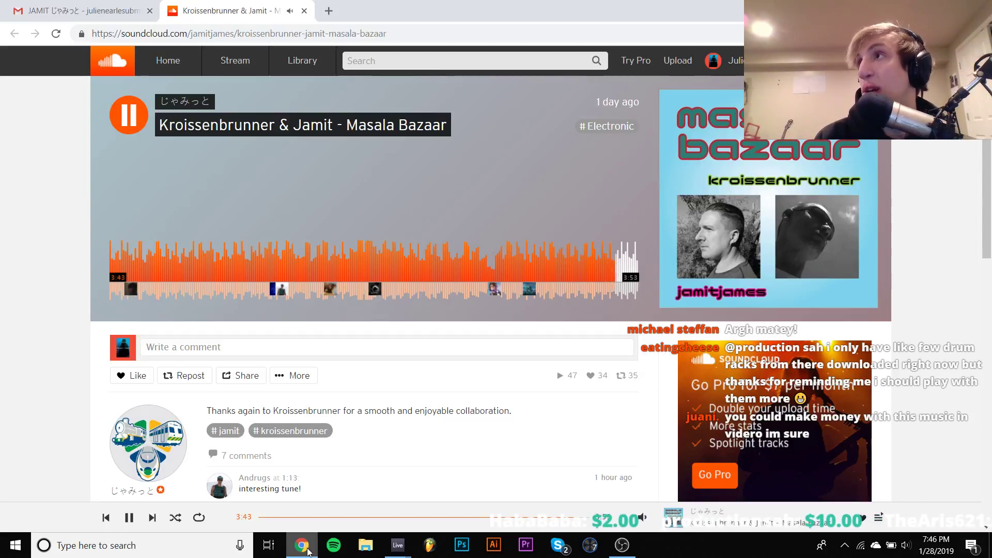
{"action": "key", "text": "space"}
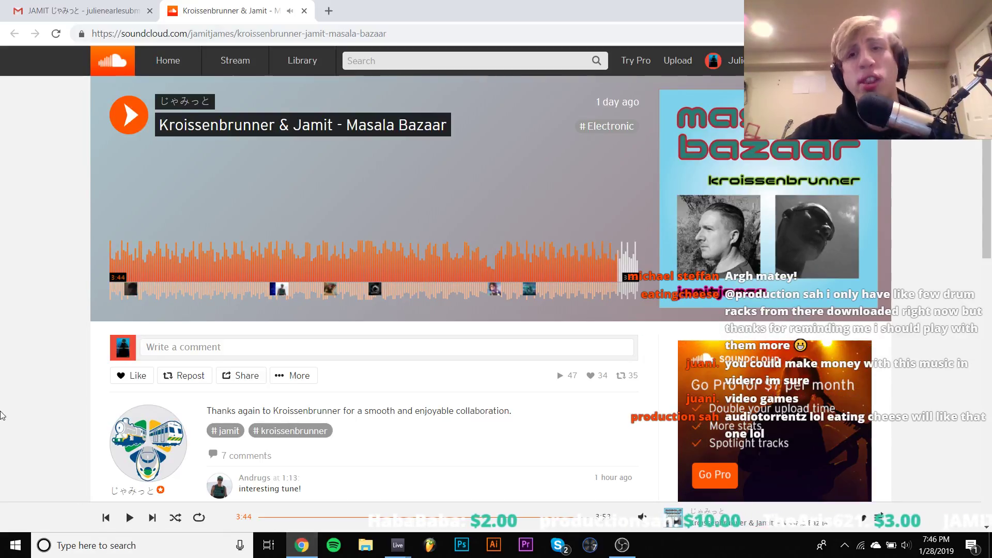
Step: Resume Masala Bazaar and compare its middle section with the ending, finishing with playback near 3:40
{"action": "key", "text": "space"}
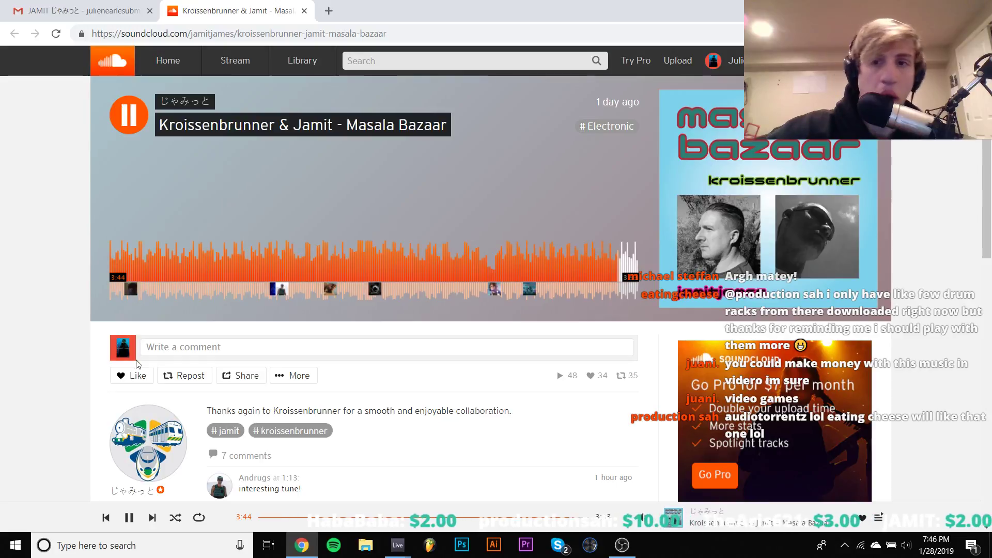
{"action": "left_click", "coordinate": [592, 268]}
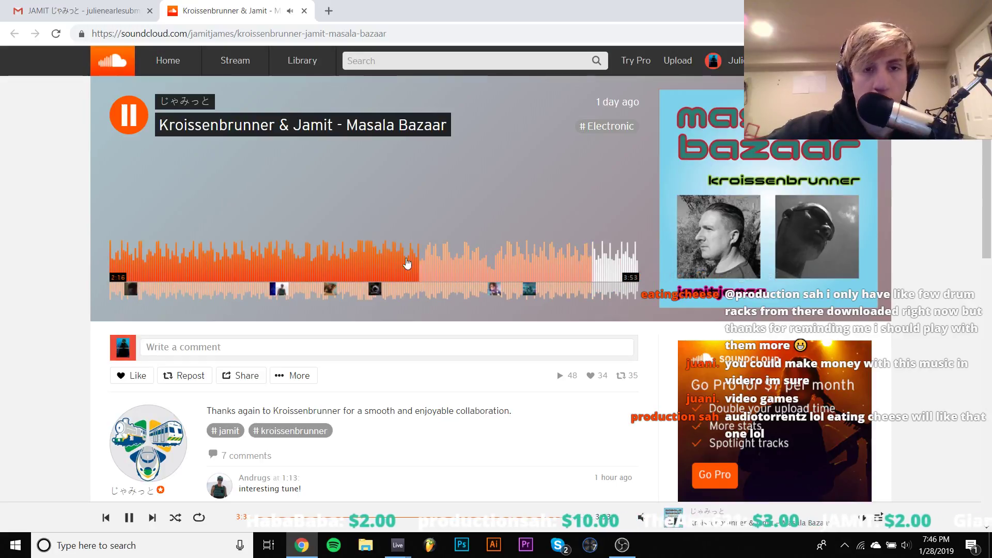
{"action": "left_click", "coordinate": [384, 267]}
{"action": "key", "text": "space"}
{"action": "left_click", "coordinate": [607, 263]}
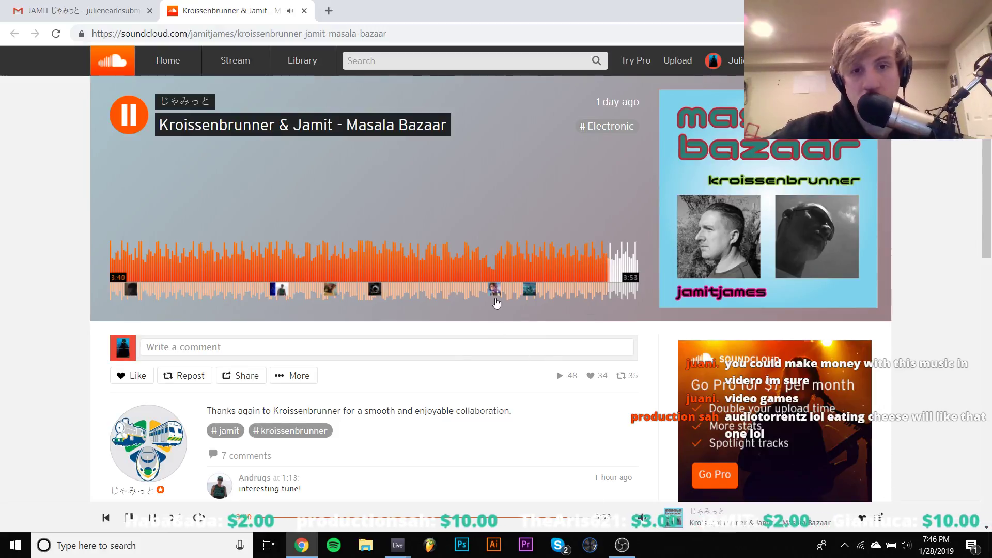
Step: Replay earlier parts of Masala Bazaar around 2:35 and 0:55, checking the OBS stream window before returning to Chrome
{"action": "left_click", "coordinate": [492, 276]}
{"action": "left_click", "coordinate": [484, 267]}
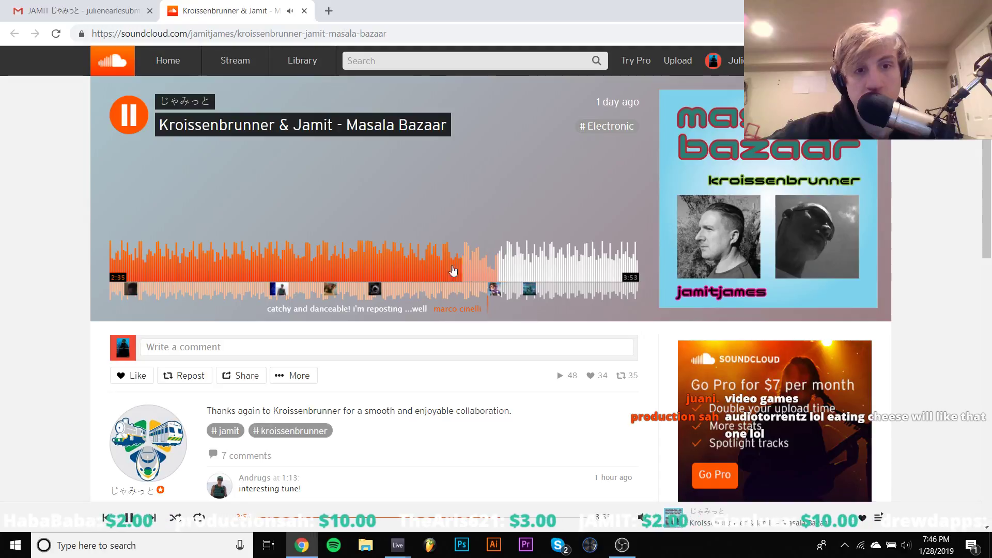
{"action": "left_click", "coordinate": [323, 265]}
{"action": "left_click", "coordinate": [234, 267]}
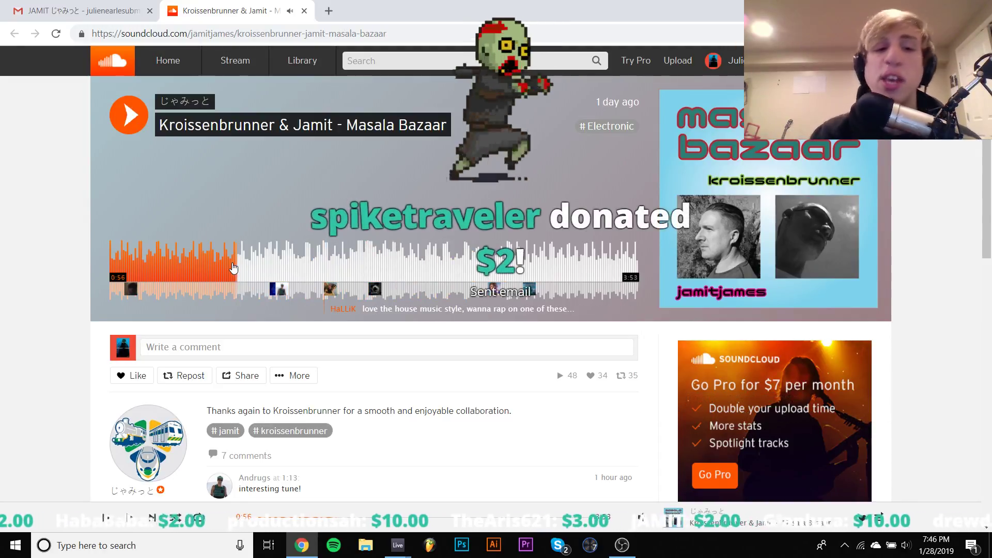
{"action": "key", "text": "space"}
{"action": "left_click", "coordinate": [623, 547]}
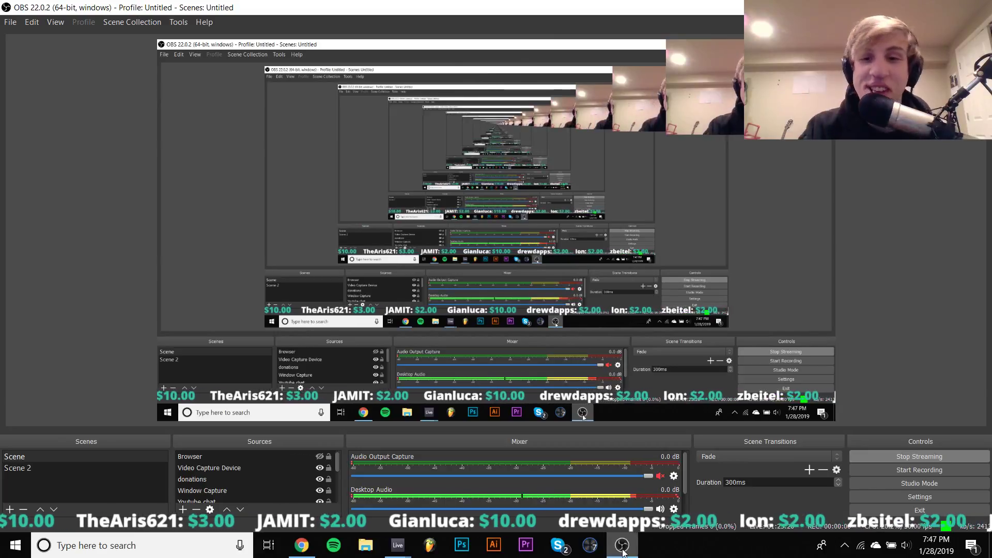
{"action": "left_click", "coordinate": [303, 547]}
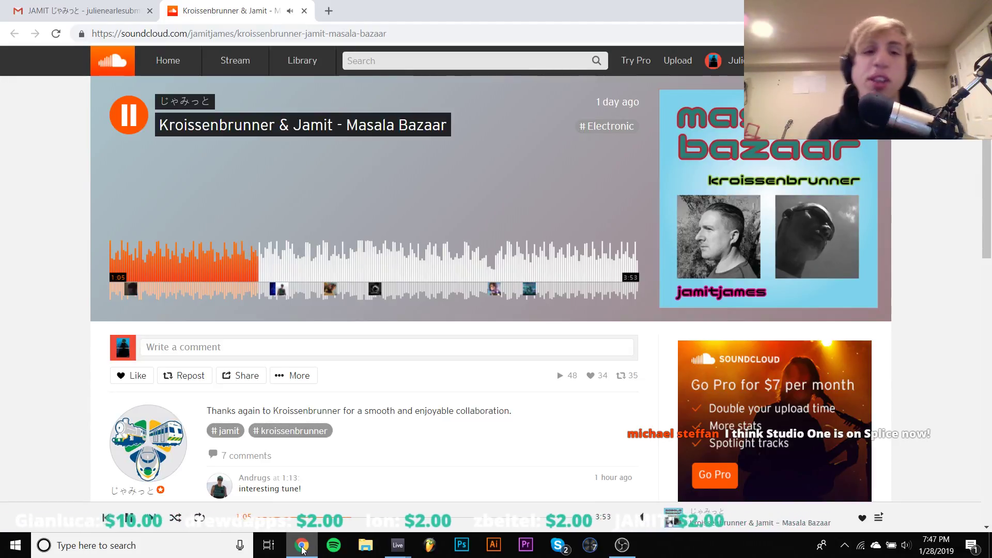
Step: Pause Masala Bazaar at 1:06, close its tab and return to the Gmail inbox
{"action": "left_click", "coordinate": [125, 102]}
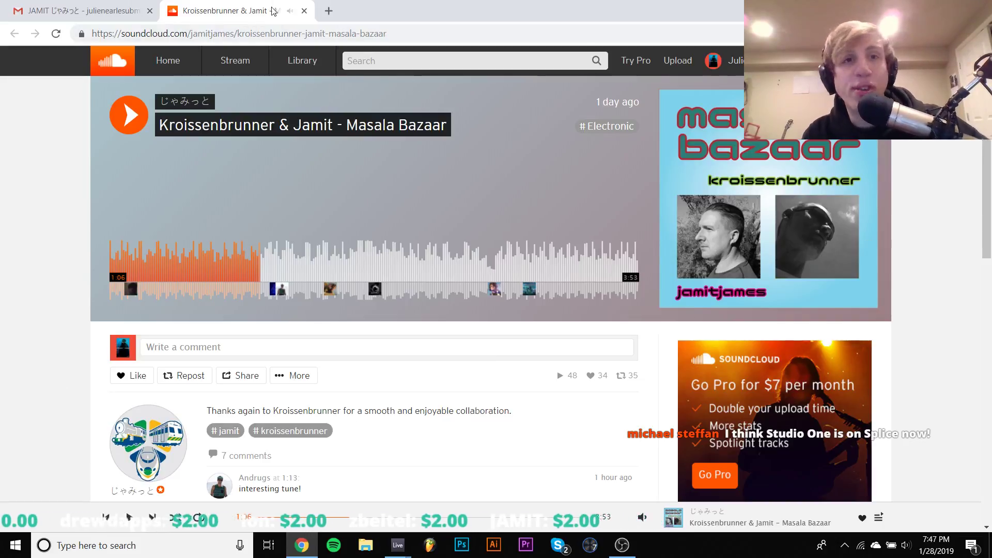
{"action": "left_click", "coordinate": [305, 10]}
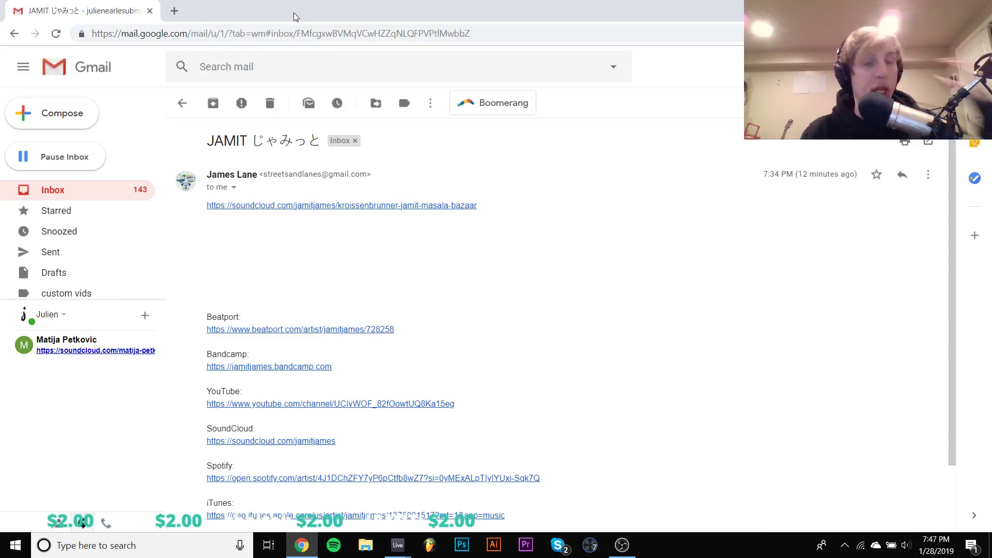
{"action": "left_click", "coordinate": [183, 104]}
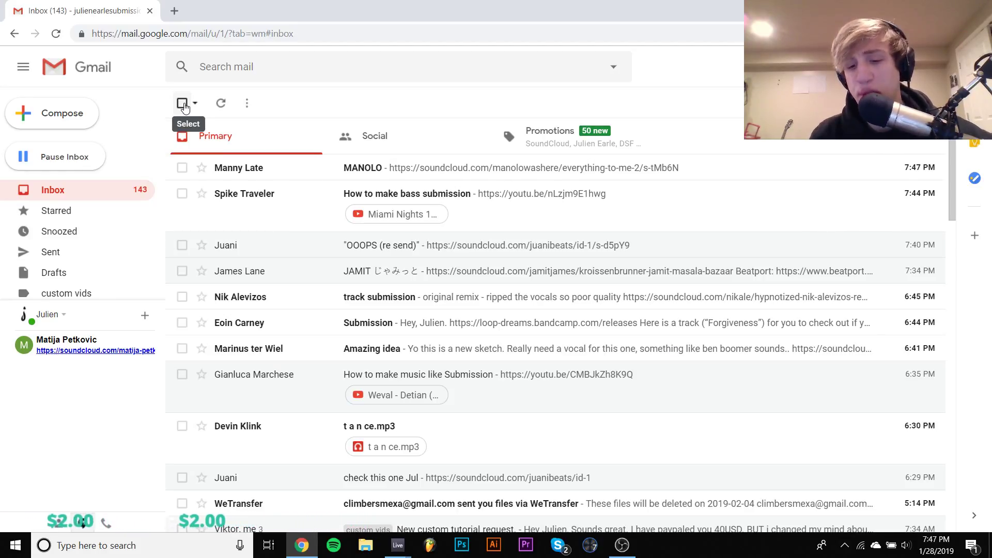
Step: Open the t a n ce.mp3 email and play its attachment at about half volume, pausing at 1:35 and 1:36
{"action": "left_click", "coordinate": [254, 451]}
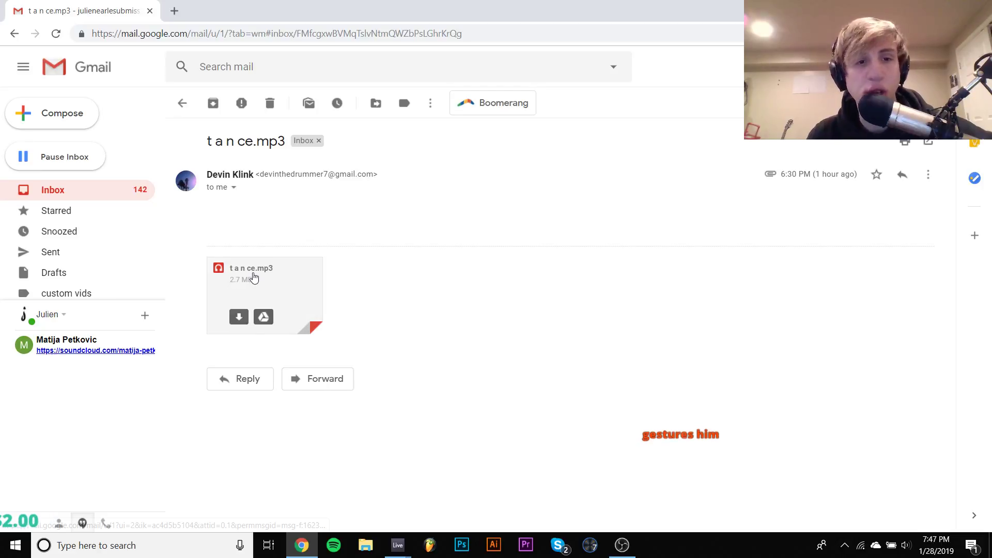
{"action": "left_click", "coordinate": [254, 278]}
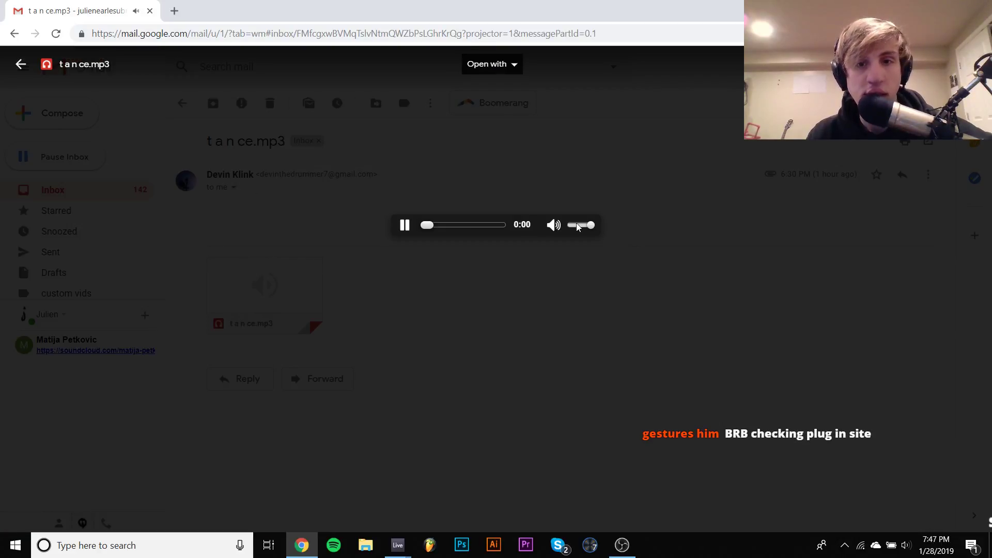
{"action": "left_click", "coordinate": [578, 226]}
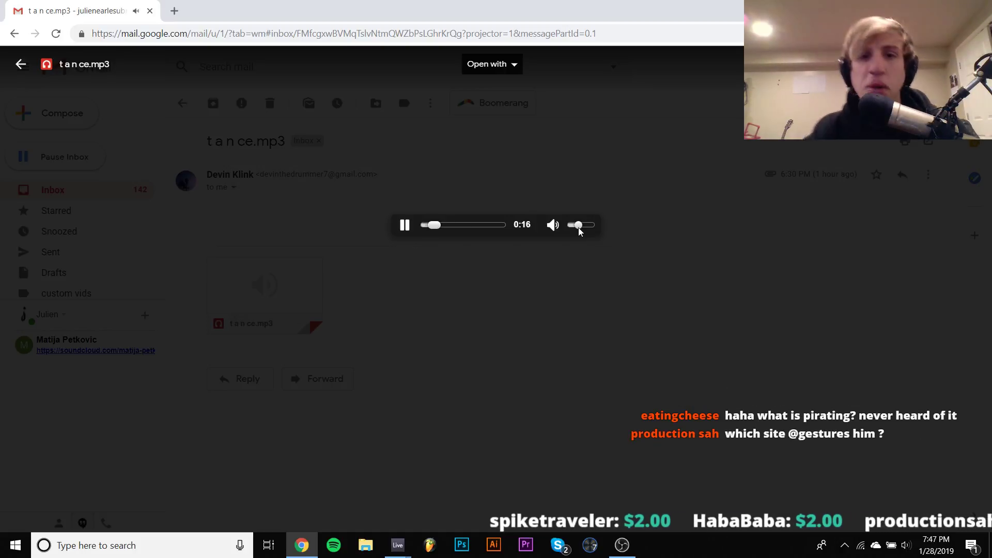
{"action": "left_click_drag", "start_coordinate": [579, 231], "coordinate": [583, 236]}
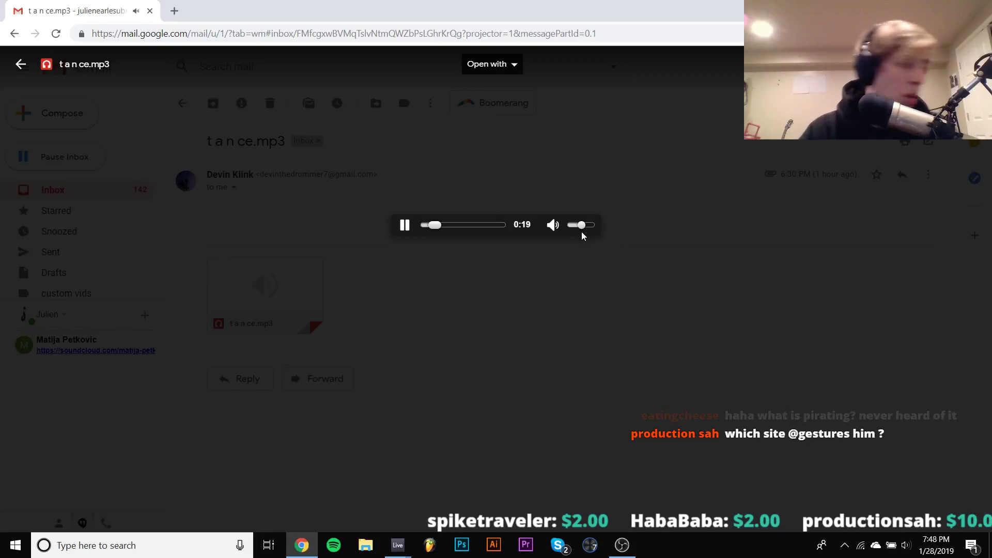
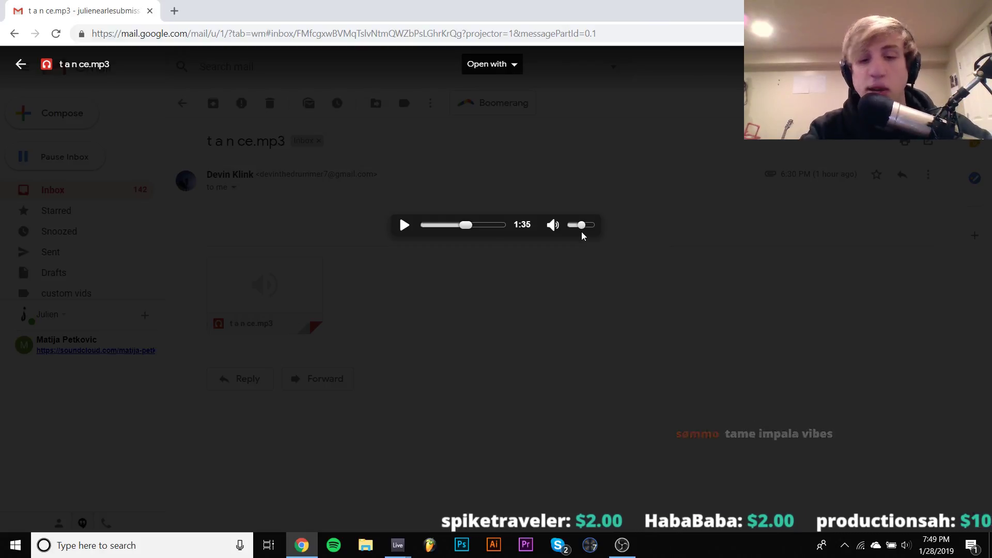
{"action": "key", "text": "space"}
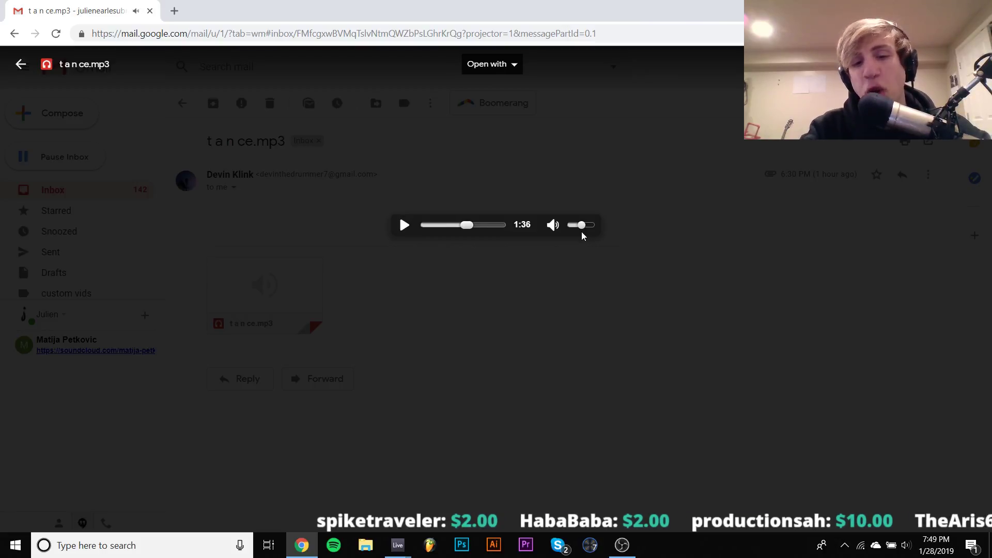
{"action": "key", "text": "space"}
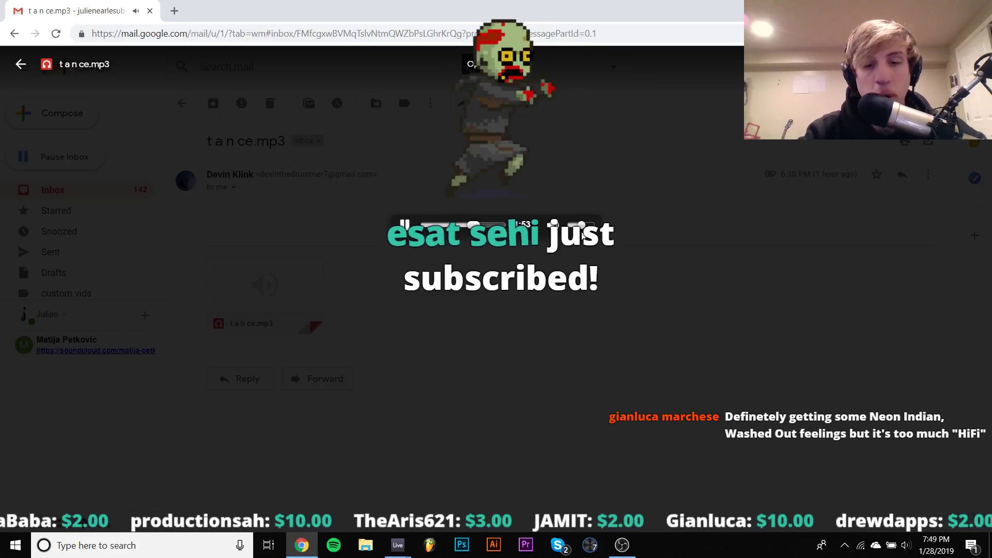
Step: Check the OBS stream window twice, closing the t a n ce.mp3 player in between and returning to Chrome
{"action": "left_click", "coordinate": [622, 546]}
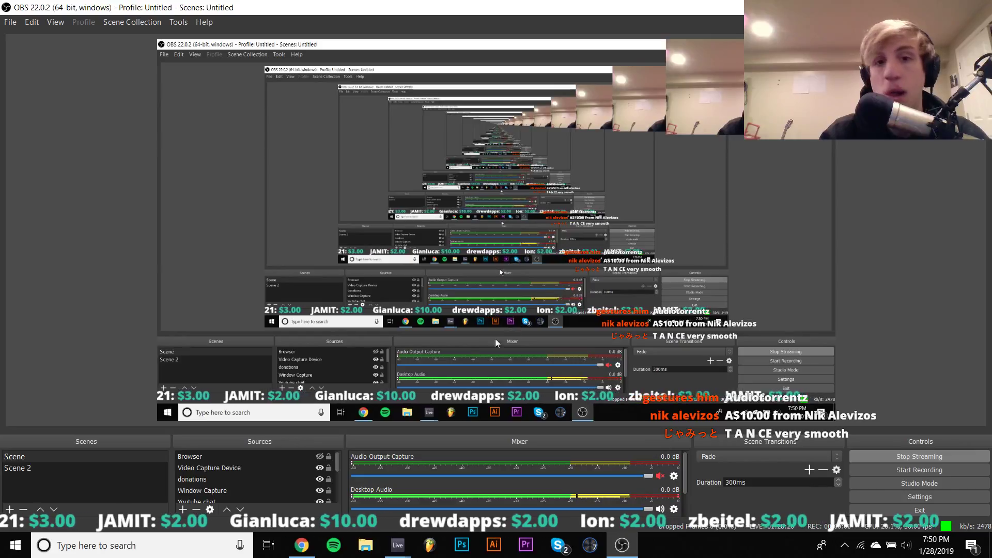
{"action": "key", "text": "alt+Tab"}
{"action": "left_click", "coordinate": [455, 405]}
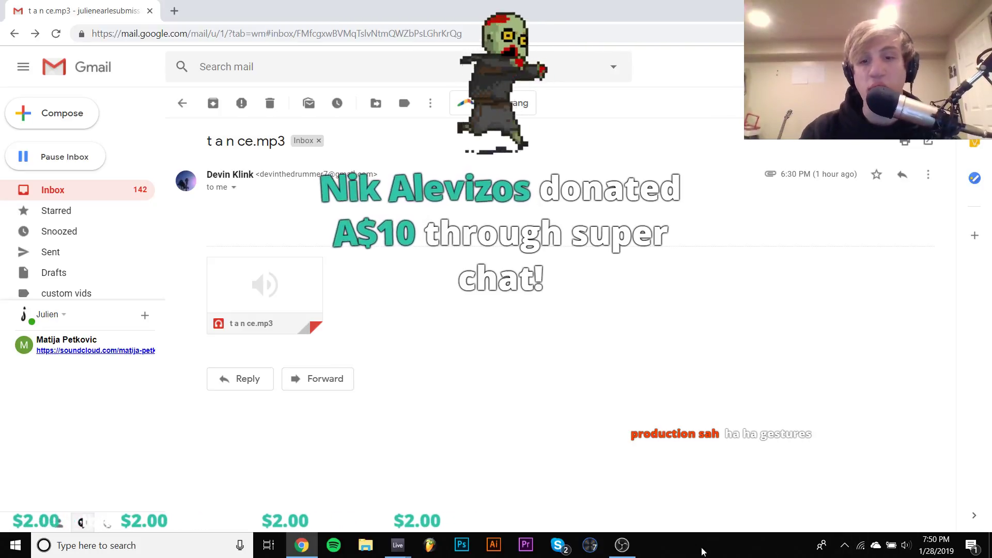
{"action": "left_click", "coordinate": [632, 551]}
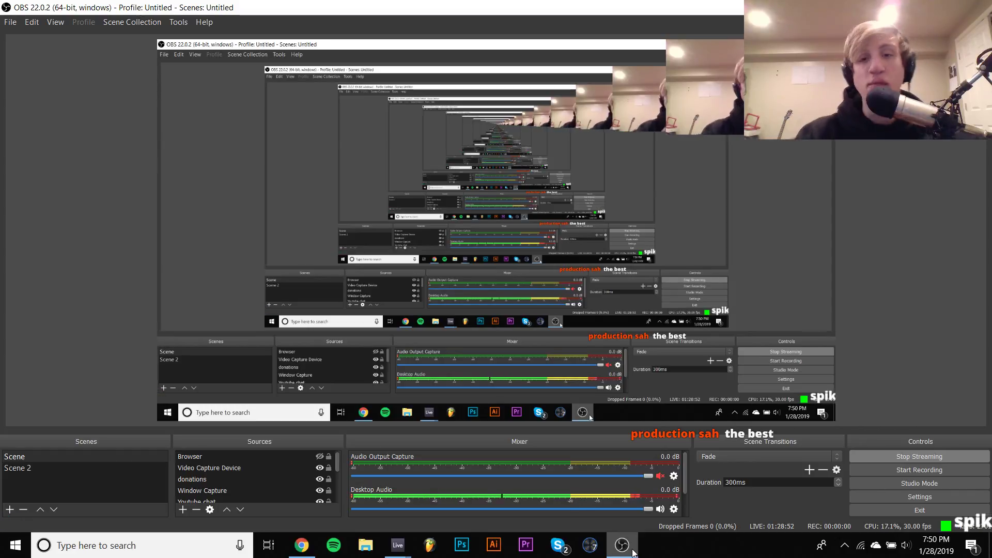
{"action": "left_click", "coordinate": [298, 552]}
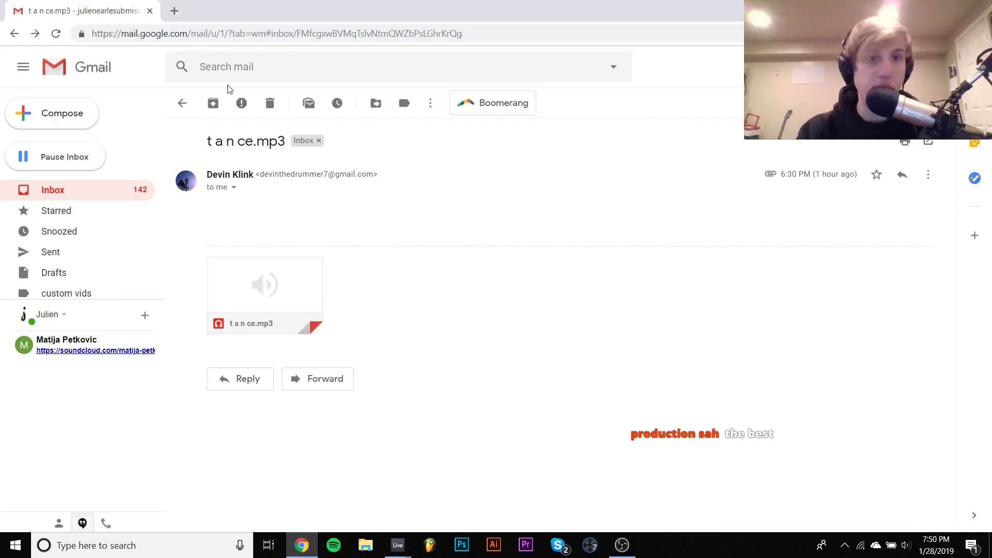
Step: Return to the inbox, open the "How to make bass submission" email and start its Miami Nights 1984 - Ocean Drive video
{"action": "left_click", "coordinate": [182, 103]}
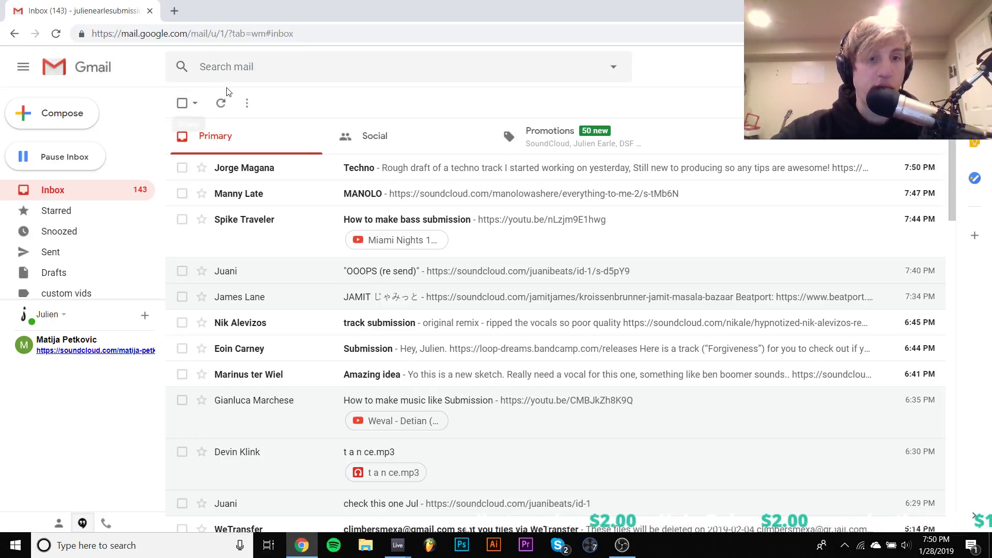
{"action": "left_click", "coordinate": [268, 242]}
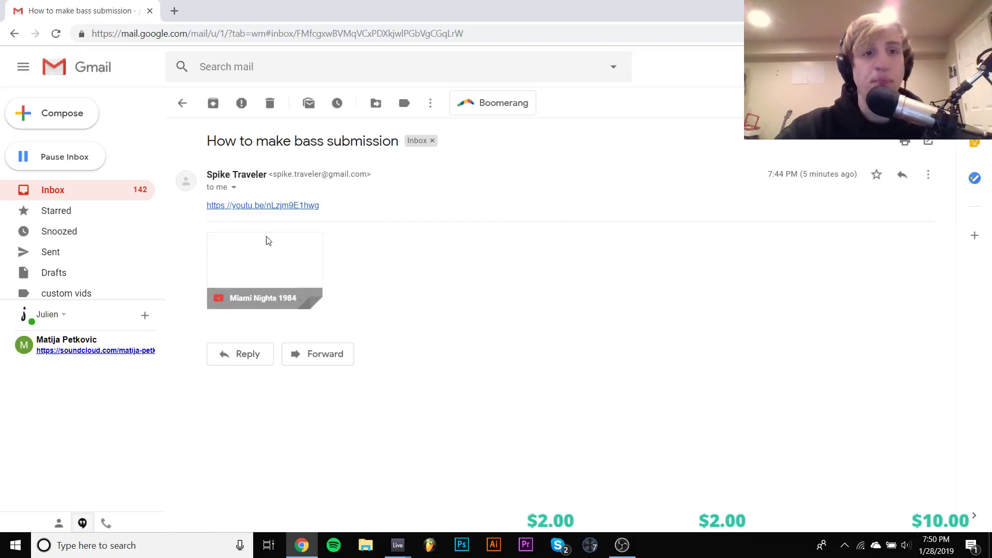
{"action": "left_click", "coordinate": [256, 250]}
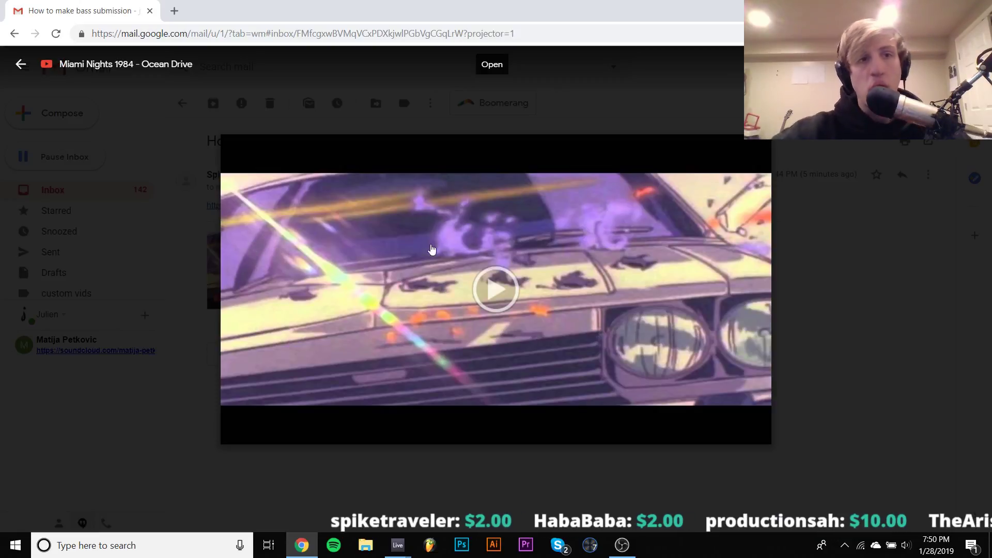
{"action": "left_click", "coordinate": [483, 254]}
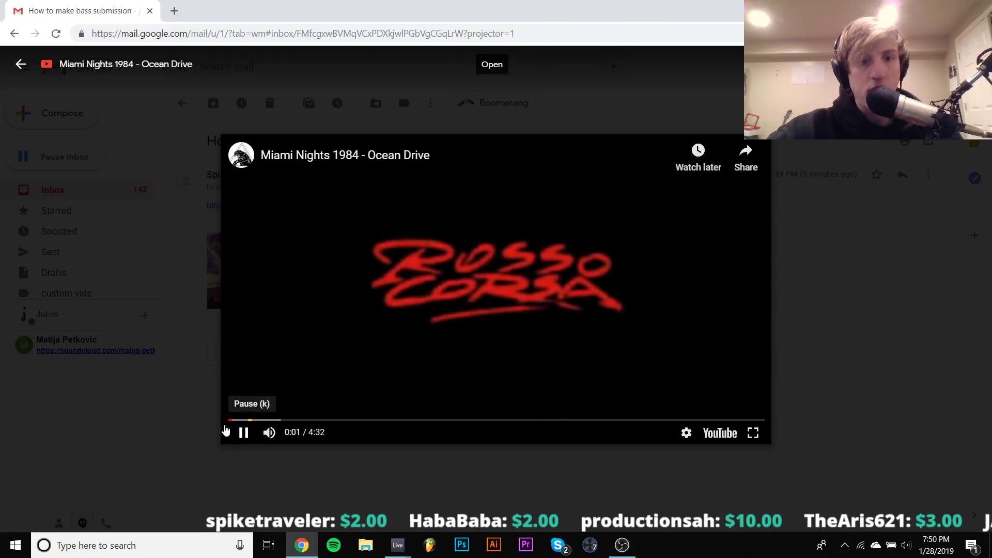
Step: Skip through Ocean Drive to about 0:20 and 1:07, dismiss the ad overlay and pause the video at 1:21
{"action": "left_click", "coordinate": [268, 420]}
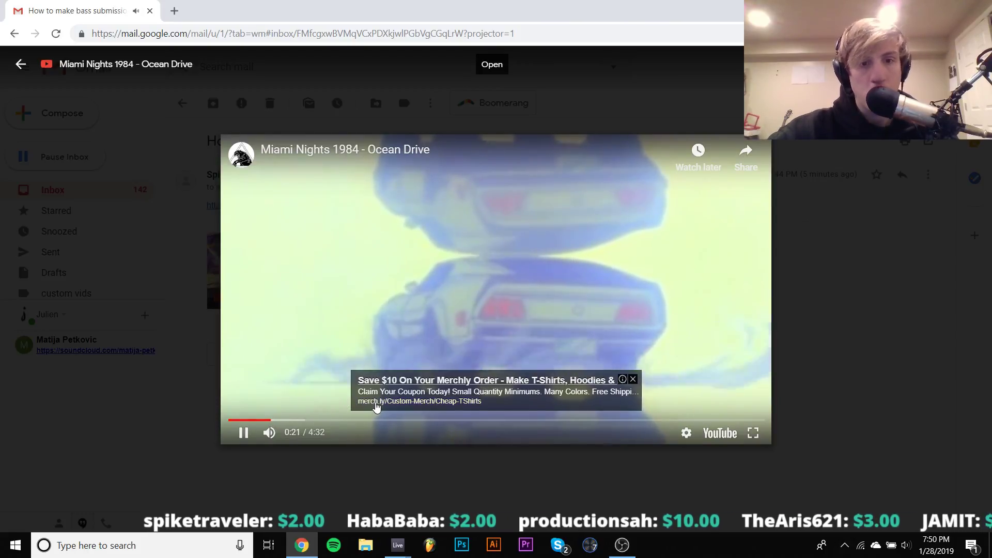
{"action": "left_click", "coordinate": [362, 420]}
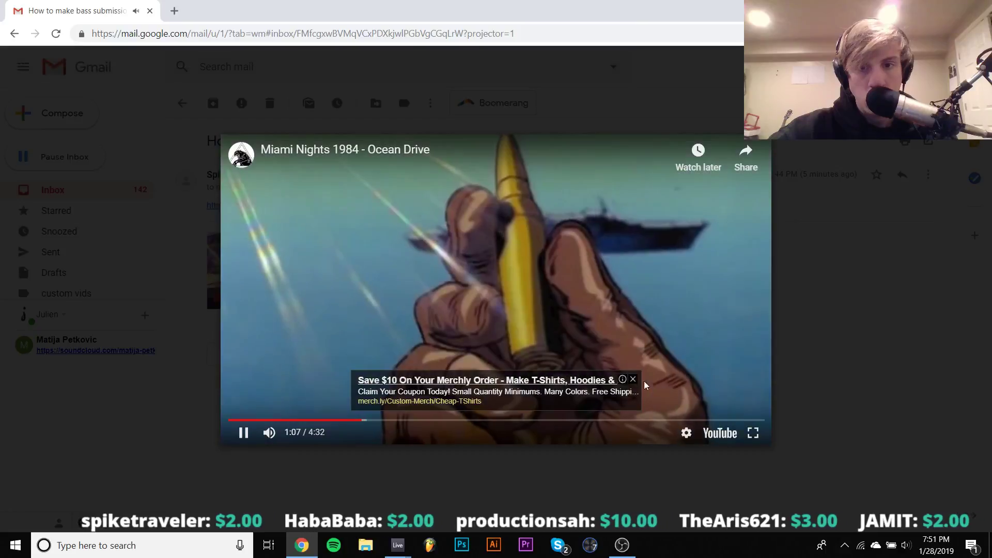
{"action": "left_click", "coordinate": [631, 380]}
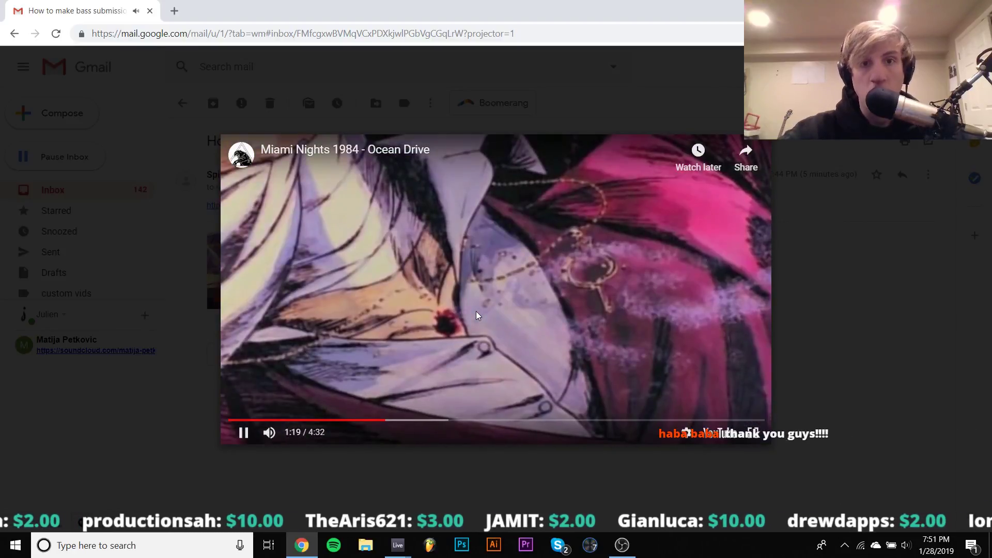
{"action": "left_click", "coordinate": [416, 290]}
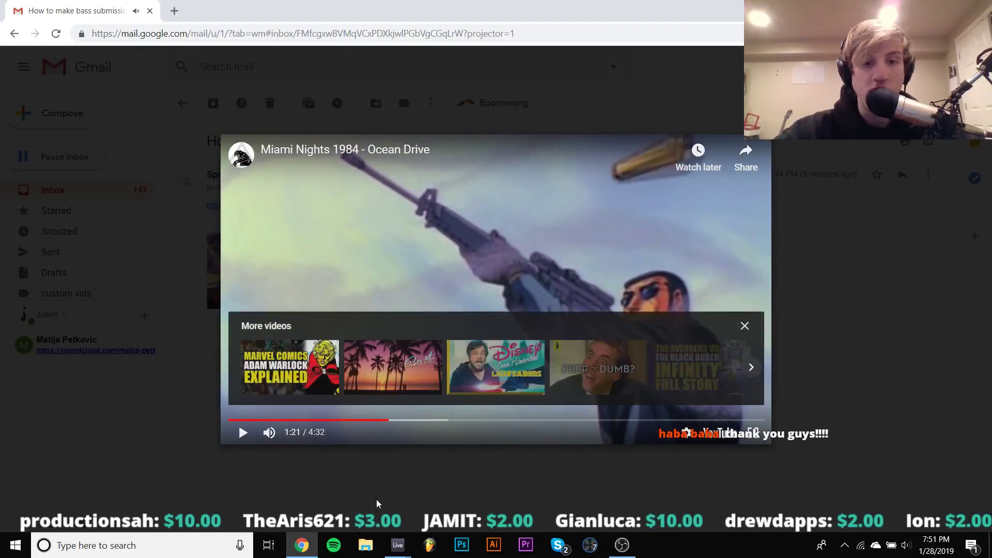
Step: Switch to Ableton Live, unfold the 11 Analog track and set the Analog instrument's volume to -7.0 dB
{"action": "mouse_move", "coordinate": [398, 546]}
{"action": "left_click", "coordinate": [320, 508]}
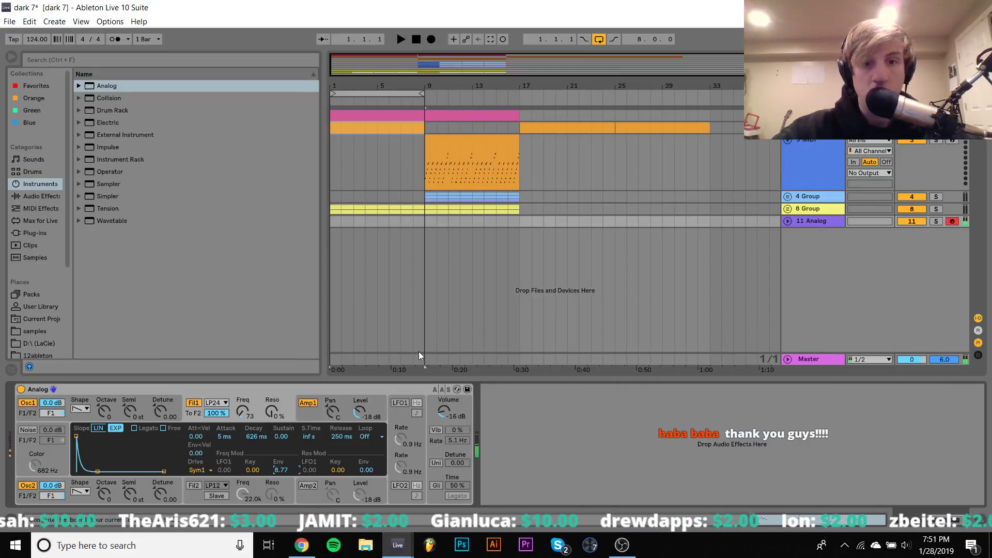
{"action": "left_click", "coordinate": [788, 221]}
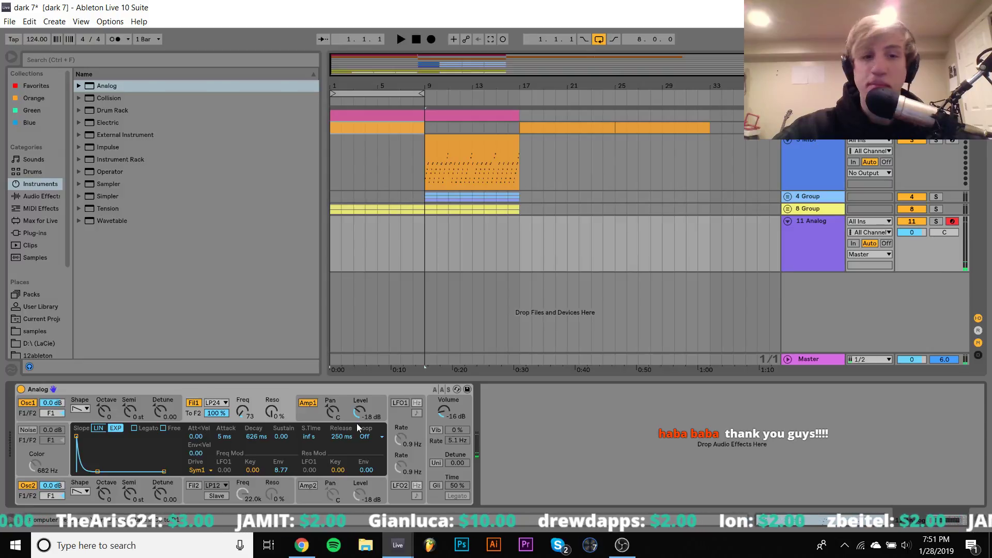
{"action": "left_click_drag", "start_coordinate": [443, 411], "coordinate": [443, 394]}
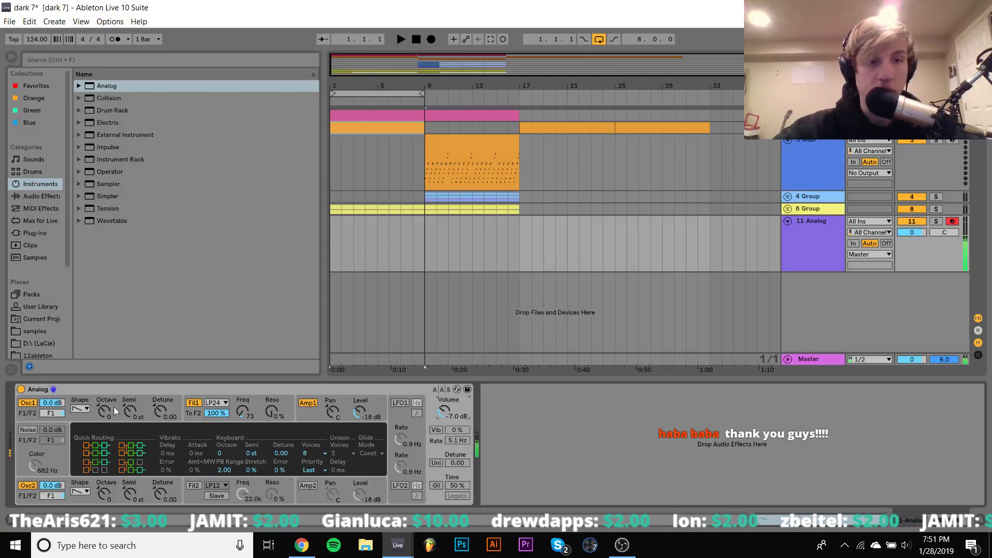
Step: Change oscillator 1 to a rectangle wave with 72 % pulse width and turn off oscillator 2
{"action": "left_click", "coordinate": [78, 409]}
{"action": "left_click", "coordinate": [80, 436]}
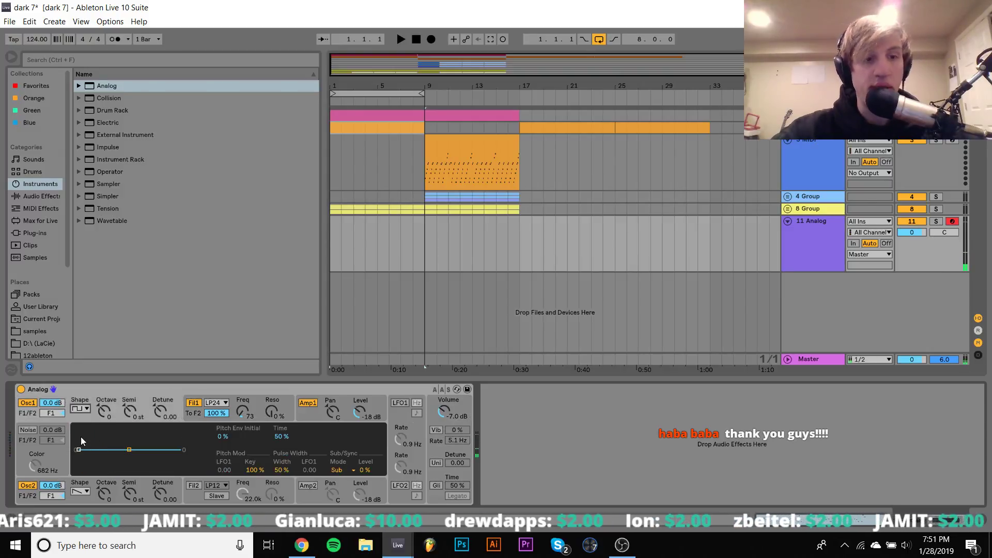
{"action": "left_click", "coordinate": [28, 486]}
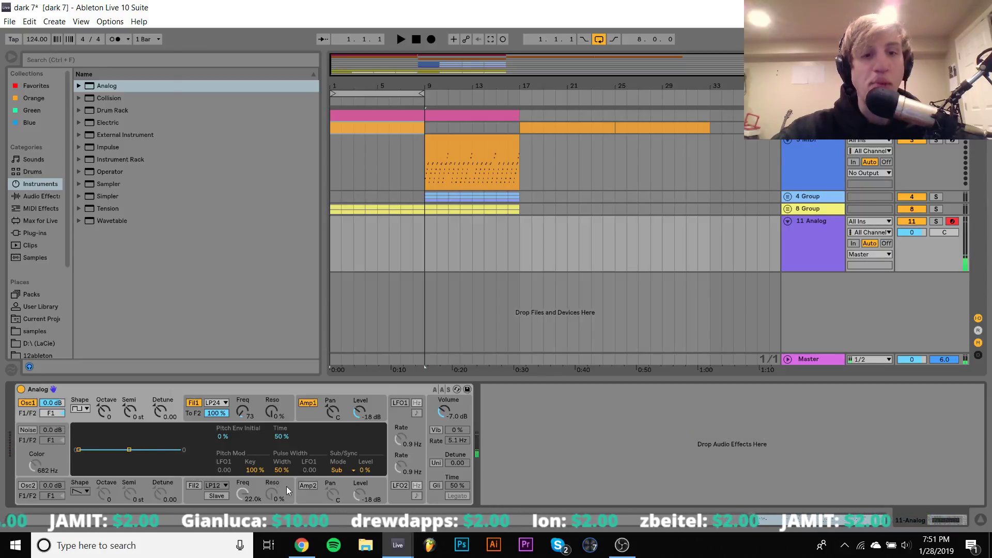
{"action": "left_click_drag", "start_coordinate": [282, 470], "coordinate": [282, 460]}
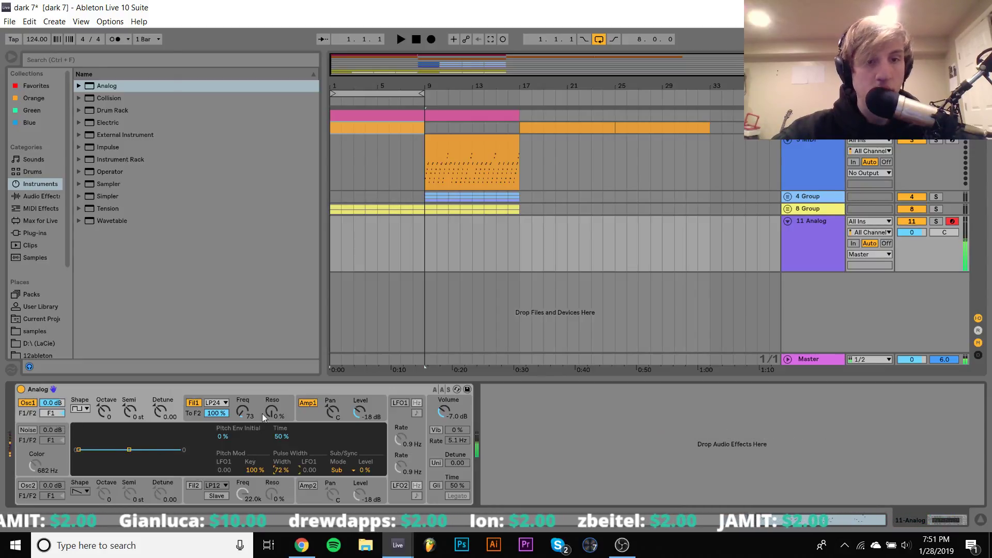
Step: Set filter 1's frequency to 39 and its envelope modulation to 7.02, then raise Analog's volume to -0.2 dB
{"action": "mouse_move", "coordinate": [243, 412]}
{"action": "left_mouse_down"}
{"action": "mouse_move", "coordinate": [242, 401]}
{"action": "mouse_move", "coordinate": [242, 422]}
{"action": "left_mouse_up"}
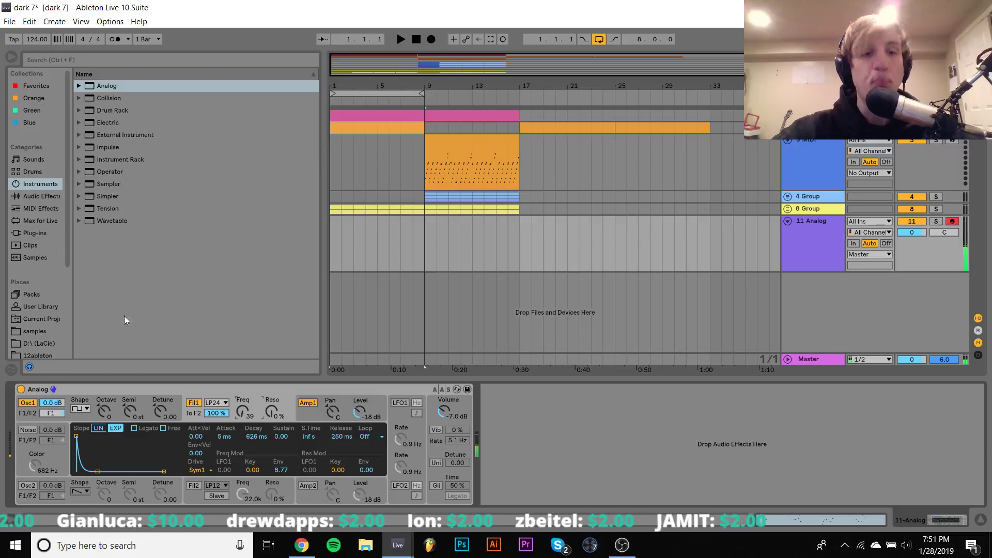
{"action": "left_click_drag", "start_coordinate": [276, 470], "coordinate": [276, 464]}
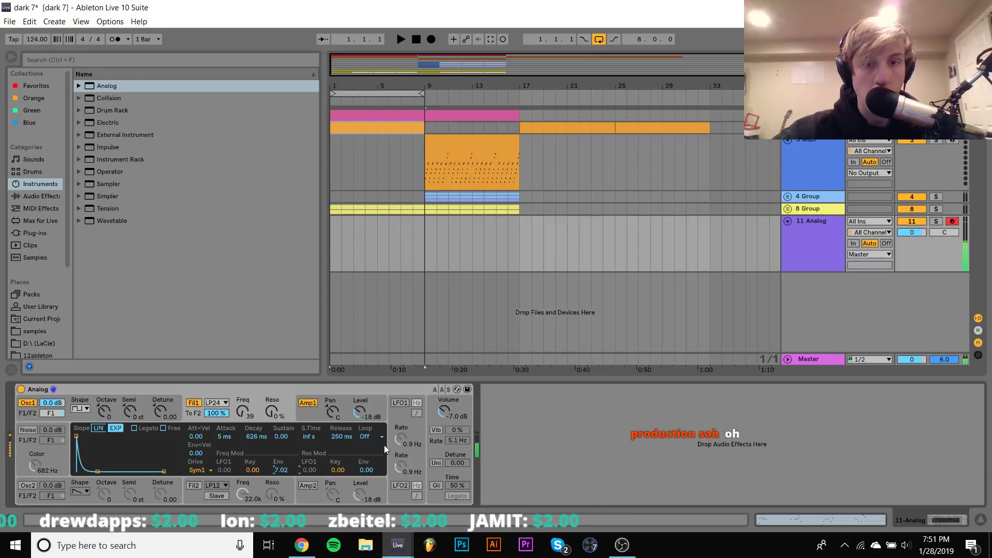
{"action": "left_click_drag", "start_coordinate": [444, 412], "coordinate": [444, 396]}
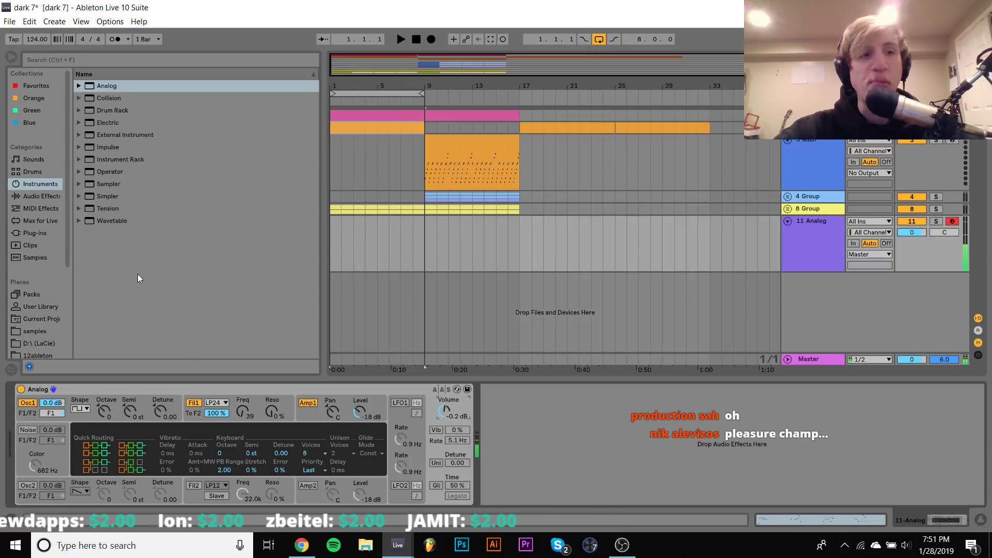
Step: Add a Saturator from the audio effects after Analog on track 11 and set its drive to 11.4 dB
{"action": "left_click", "coordinate": [44, 196]}
{"action": "scroll", "coordinate": [145, 259], "scroll_direction": "down", "scroll_amount": 5}
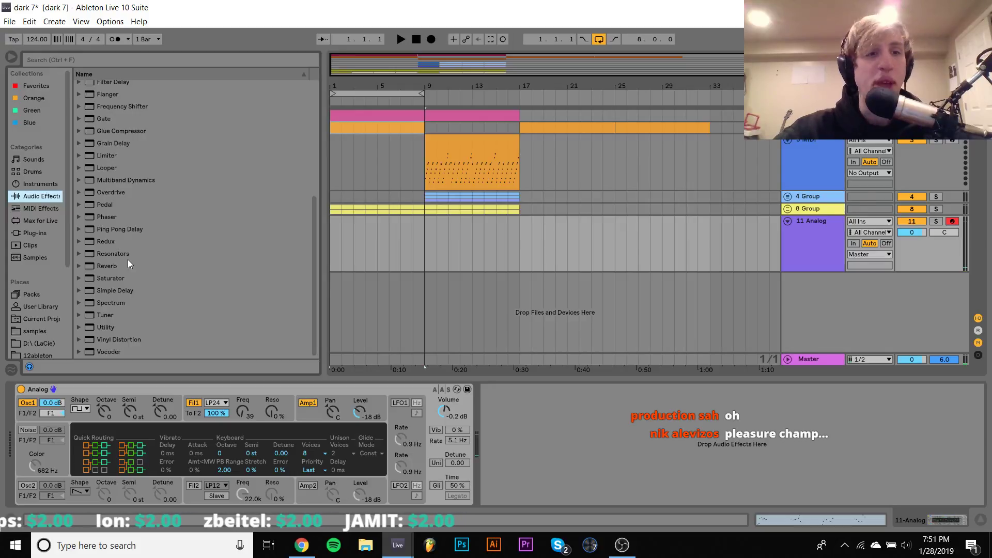
{"action": "left_click", "coordinate": [106, 277]}
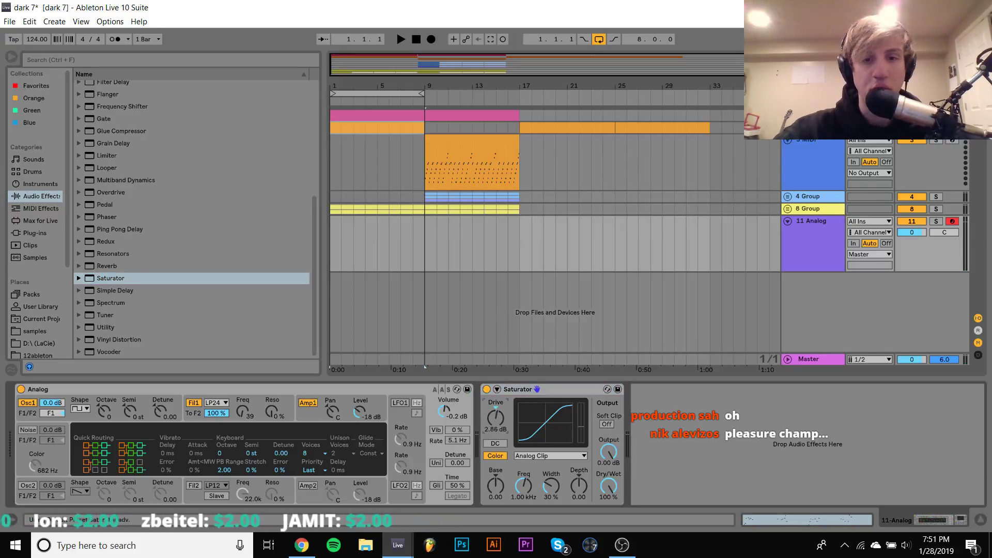
{"action": "left_click_drag", "start_coordinate": [496, 423], "coordinate": [495, 417]}
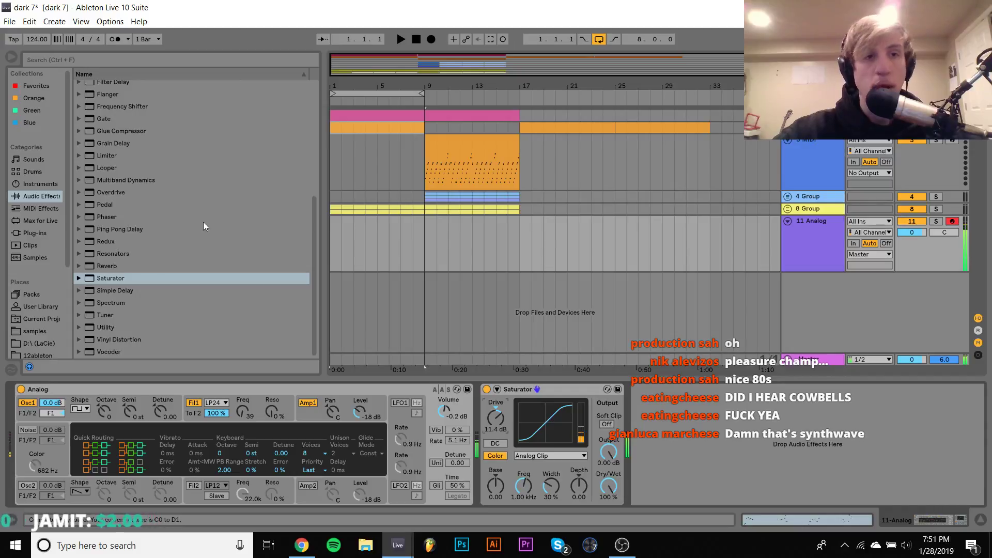
Step: Add a Chorus to track 11 and place it between Analog and the Saturator
{"action": "scroll", "coordinate": [181, 162], "scroll_direction": "up", "scroll_amount": 3}
{"action": "scroll", "coordinate": [180, 162], "scroll_direction": "up", "scroll_amount": 3}
{"action": "left_click_drag", "start_coordinate": [102, 157], "coordinate": [814, 495]}
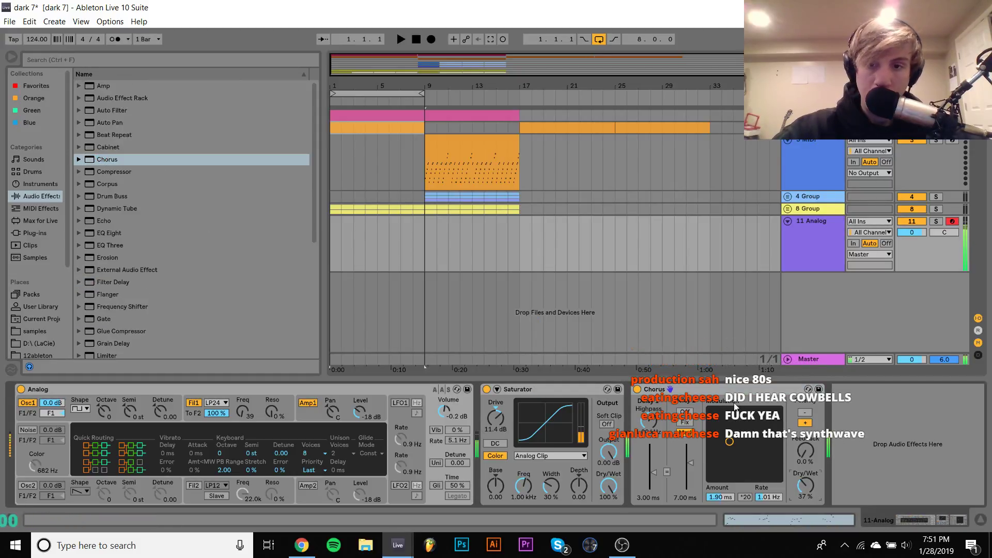
{"action": "left_click_drag", "start_coordinate": [724, 390], "coordinate": [486, 413]}
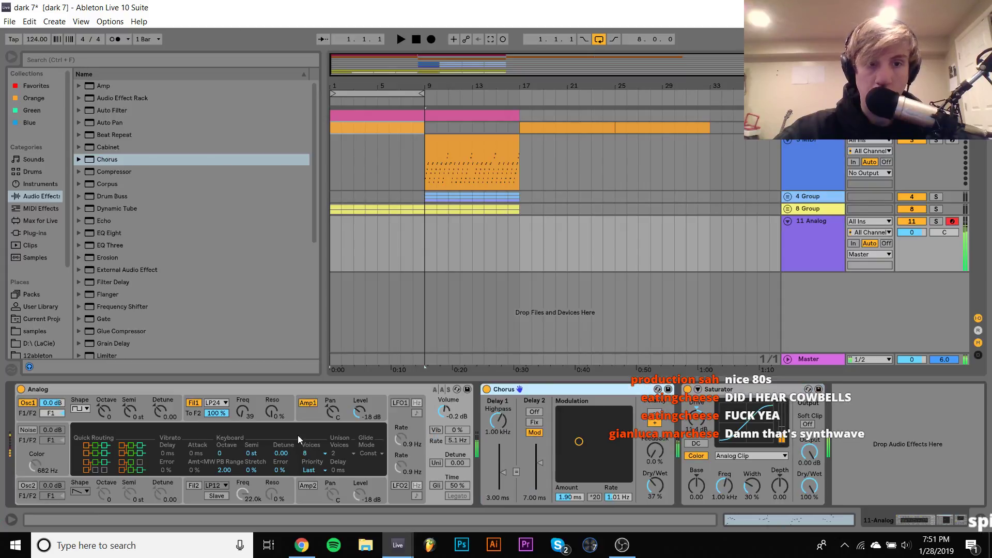
Step: Set filter 1's envelope decay to 1.42 s and briefly replay the Ocean Drive video in Chrome for comparison
{"action": "left_click", "coordinate": [252, 398]}
{"action": "left_click", "coordinate": [256, 436]}
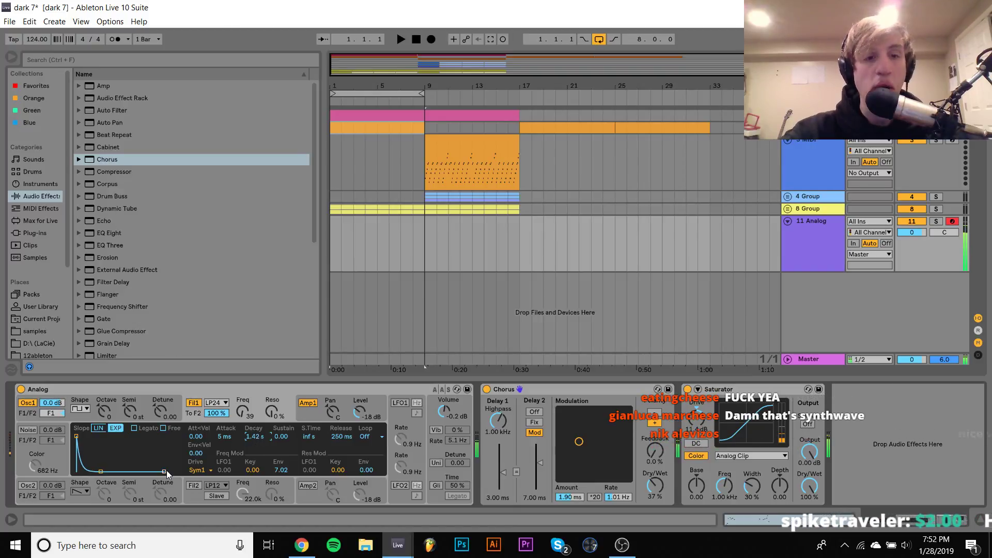
{"action": "left_click", "coordinate": [317, 555]}
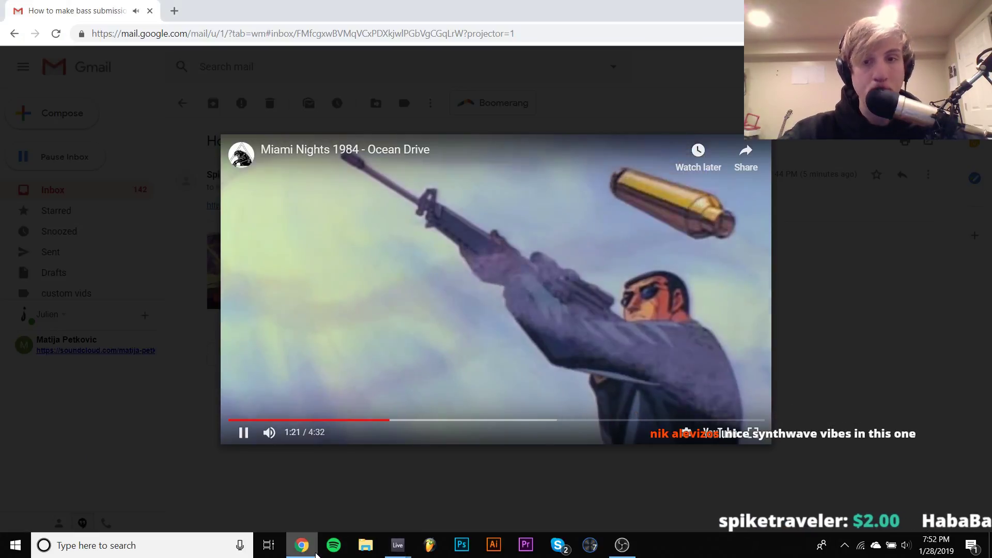
{"action": "left_click", "coordinate": [316, 554]}
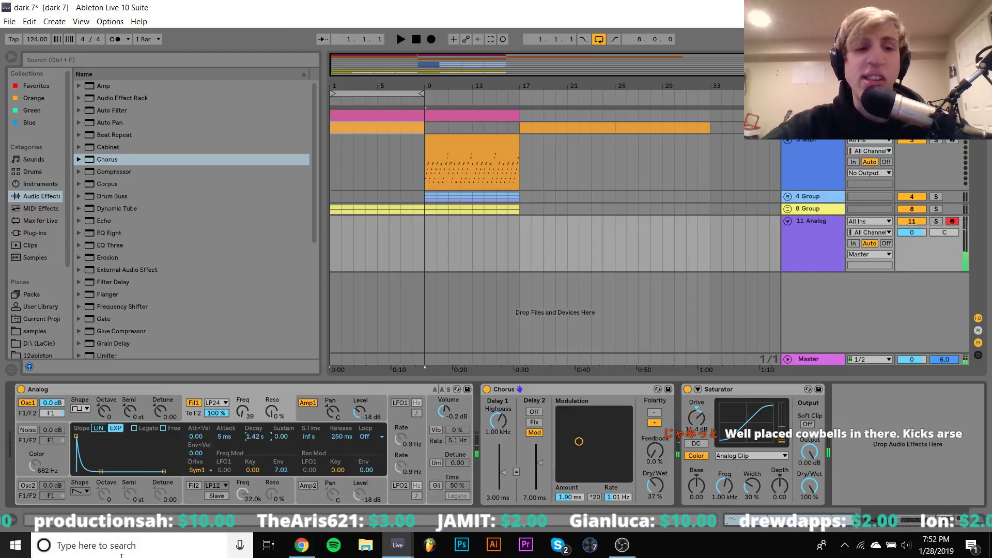
Step: Turn on Analog's oscillator 2 at -12 dB and compare the bass with the Ocean Drive video in Chrome
{"action": "left_click", "coordinate": [27, 486]}
{"action": "mouse_move", "coordinate": [51, 486]}
{"action": "left_mouse_down"}
{"action": "mouse_move", "coordinate": [56, 501]}
{"action": "mouse_move", "coordinate": [58, 490]}
{"action": "left_mouse_up"}
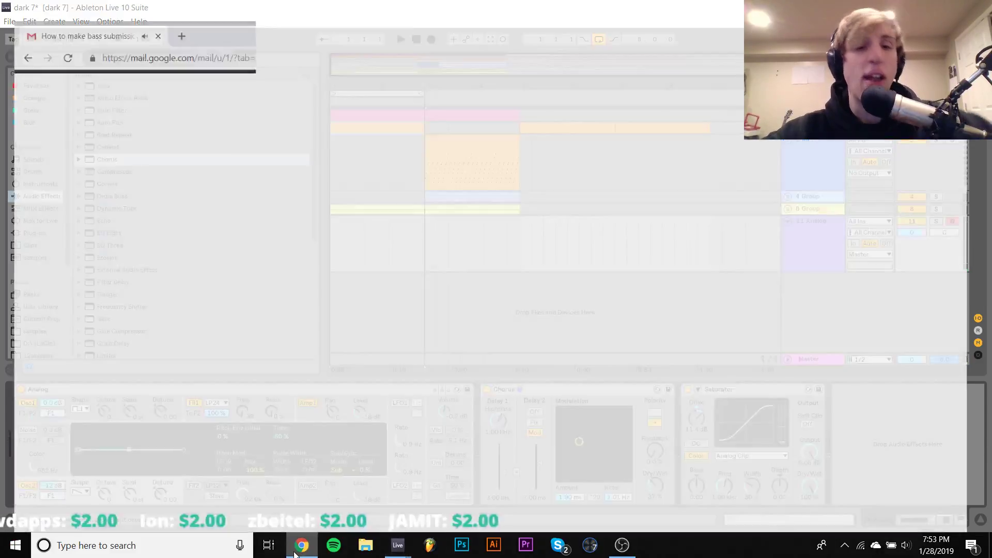
{"action": "left_click", "coordinate": [298, 551]}
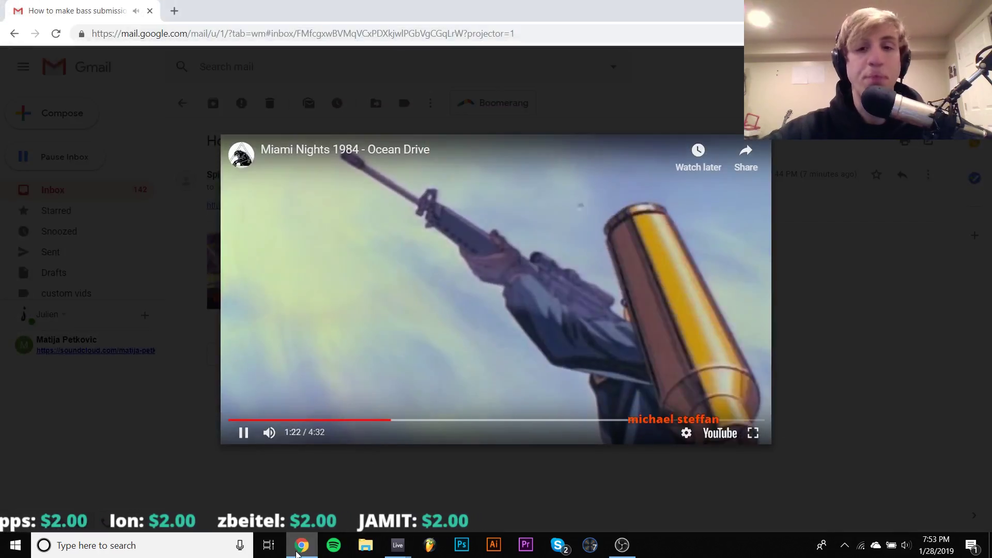
{"action": "left_click", "coordinate": [298, 552]}
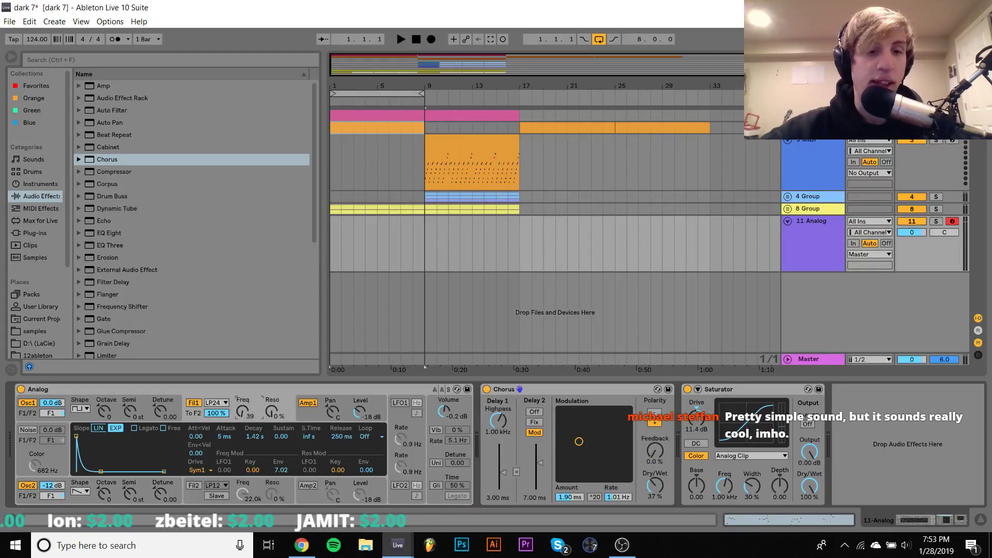
Step: Set filter 1's frequency to 201 and its envelope modulation to 4.41 in Analog
{"action": "left_click_drag", "start_coordinate": [242, 412], "coordinate": [242, 392]}
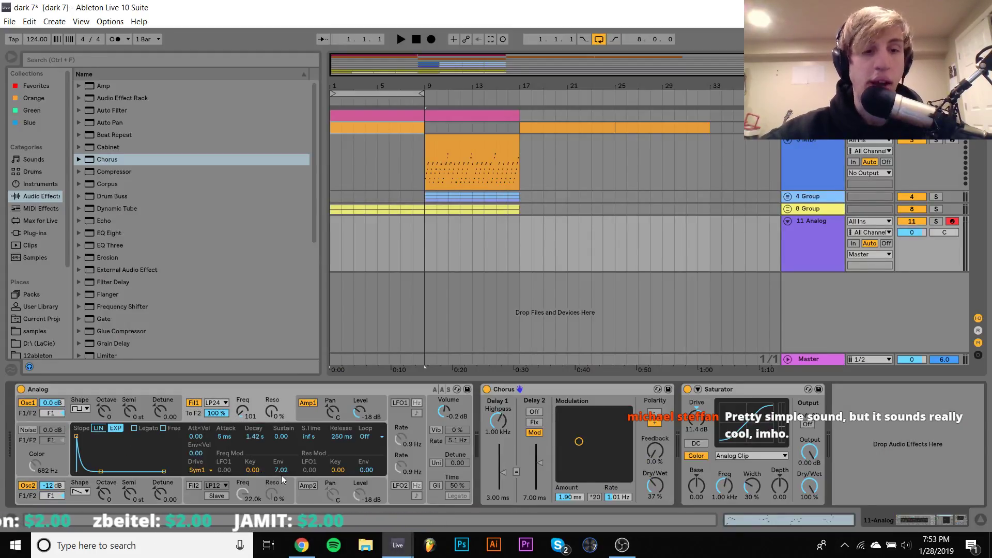
{"action": "mouse_move", "coordinate": [281, 470]}
{"action": "left_mouse_down"}
{"action": "mouse_move", "coordinate": [281, 489]}
{"action": "mouse_move", "coordinate": [281, 469]}
{"action": "left_mouse_up"}
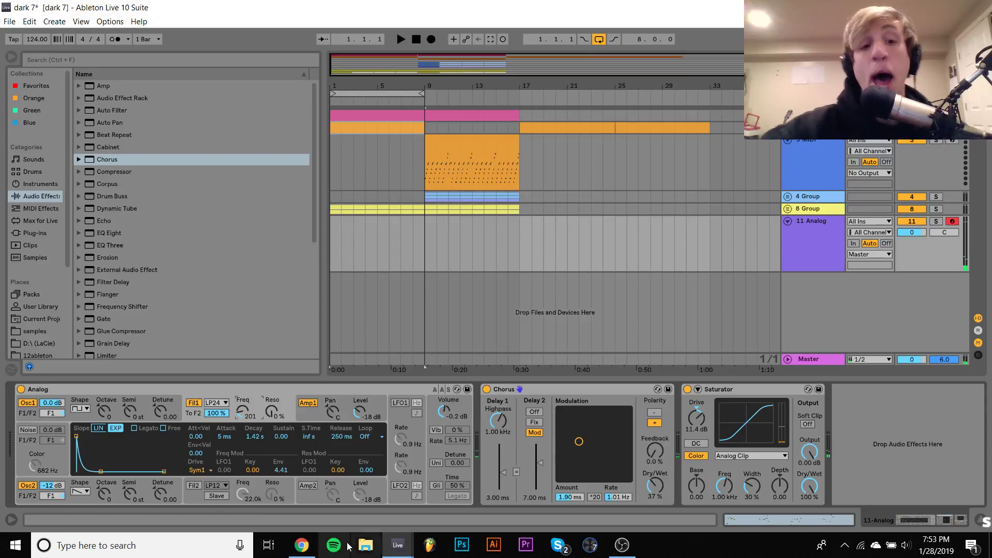
Step: Switch to Chrome, close the video, return to the inbox and open the SoundCloud link in the 6:45 PM "track submission" email
{"action": "left_click", "coordinate": [302, 548]}
{"action": "left_click", "coordinate": [509, 466]}
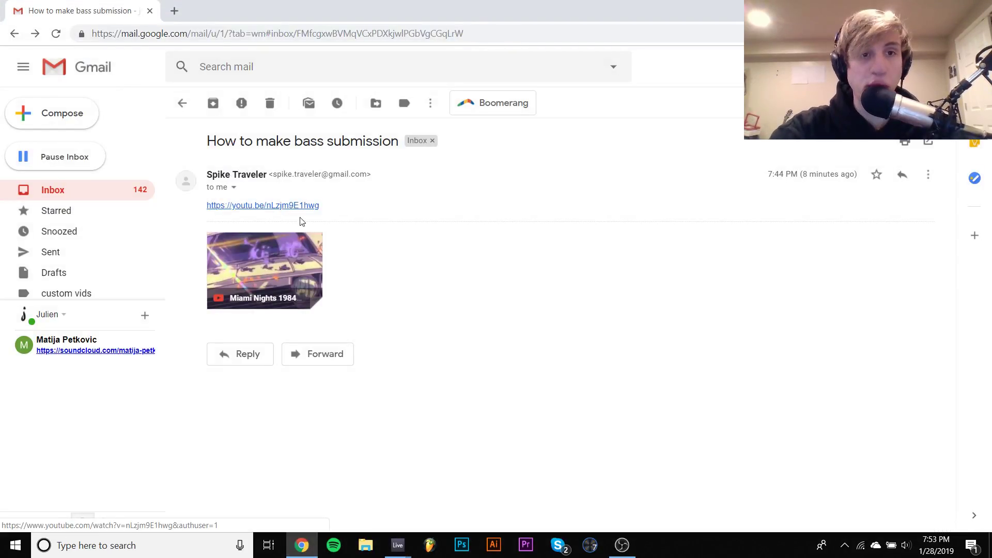
{"action": "left_click", "coordinate": [184, 102]}
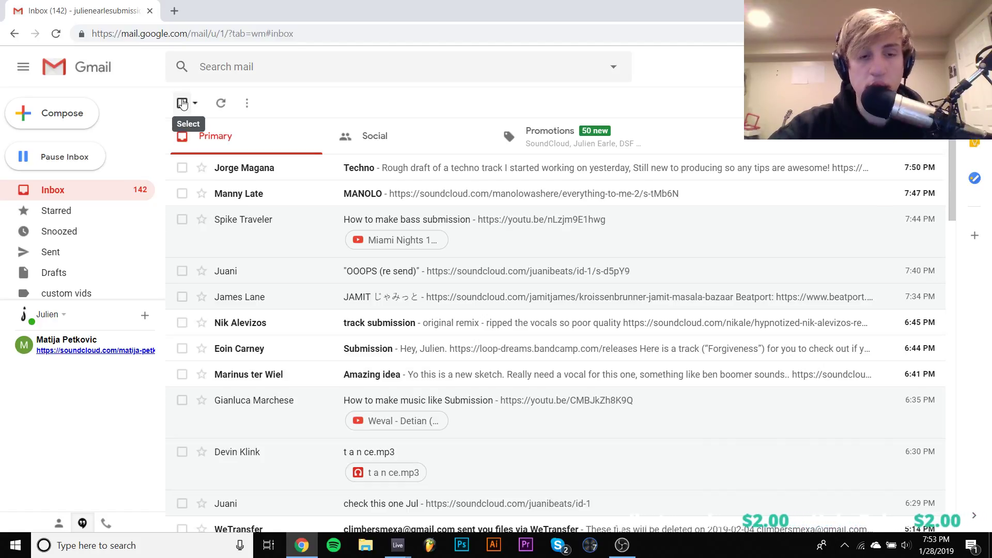
{"action": "left_click", "coordinate": [327, 327]}
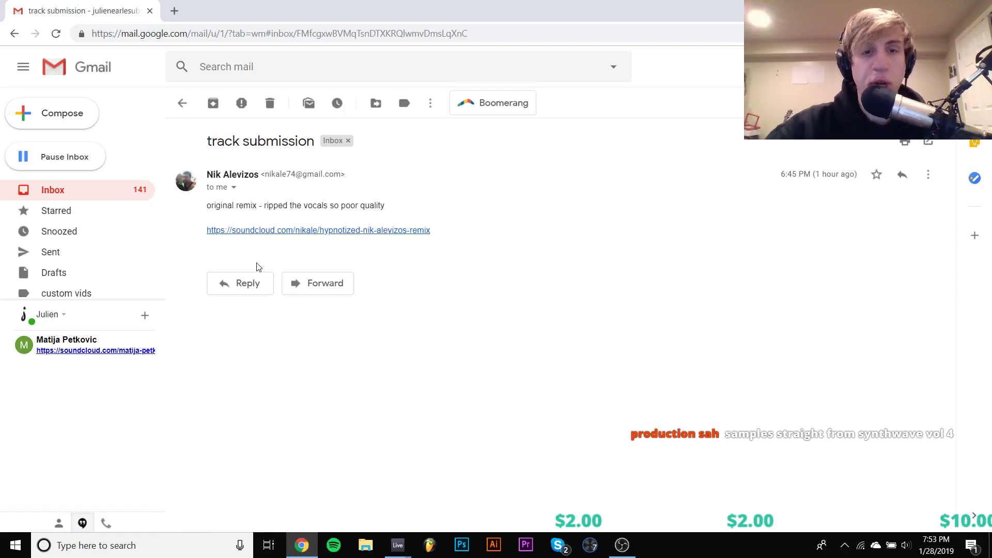
{"action": "left_click", "coordinate": [269, 231]}
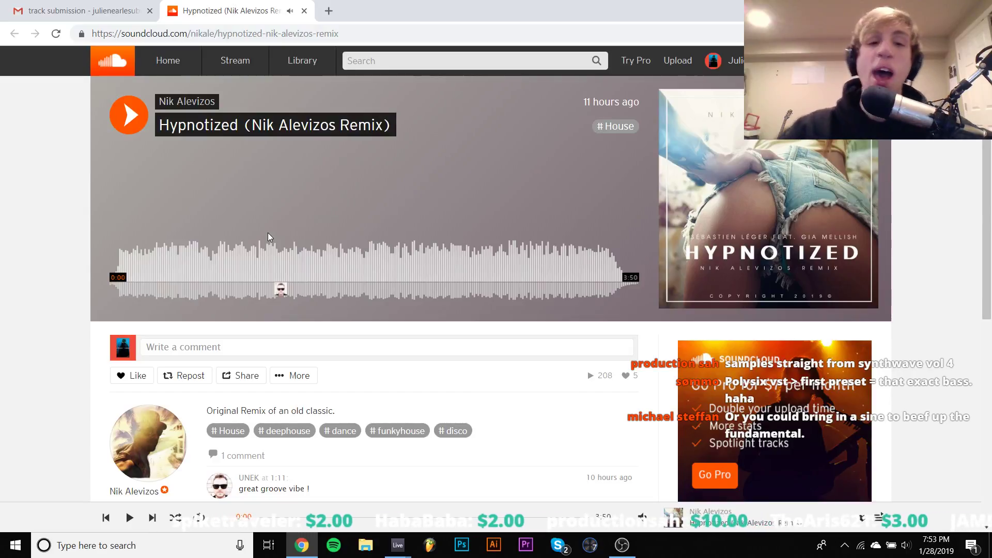
Step: Switch to the dark 7 set in Ableton Live and delete Chorus, Saturator and Analog from track 11
{"action": "mouse_move", "coordinate": [398, 545]}
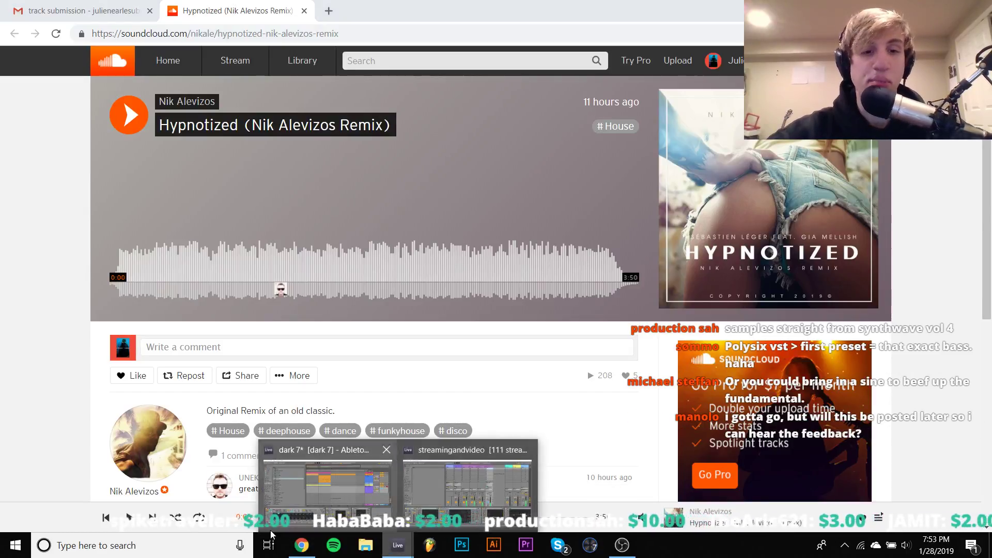
{"action": "left_click", "coordinate": [331, 483]}
{"action": "left_click", "coordinate": [549, 389]}
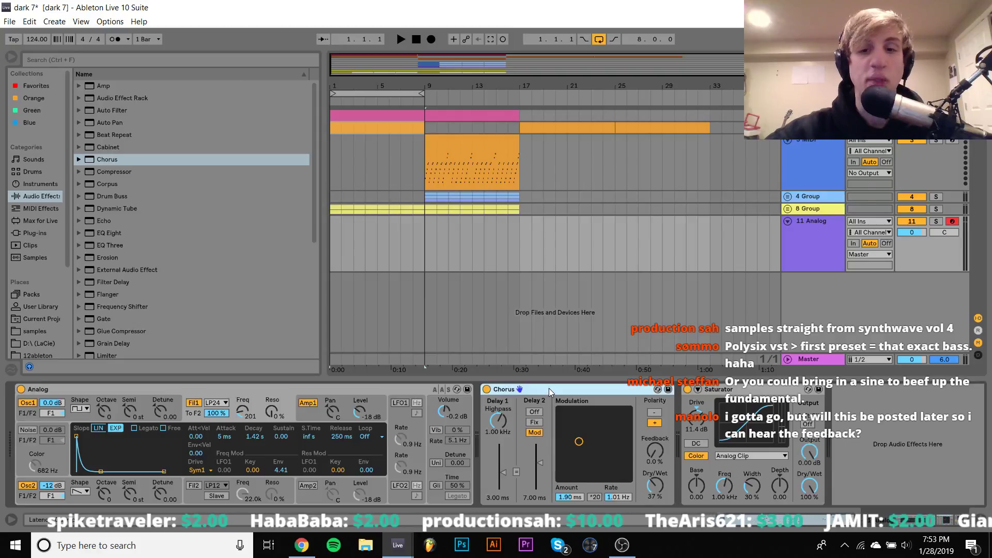
{"action": "key", "text": "Delete"}
{"action": "key", "text": "Delete"}
{"action": "key", "text": "Delete"}
Step: Load the Polysix.64 plug-in onto track 11 and play test notes with its Fat Line Bass preset
{"action": "left_click", "coordinate": [30, 233]}
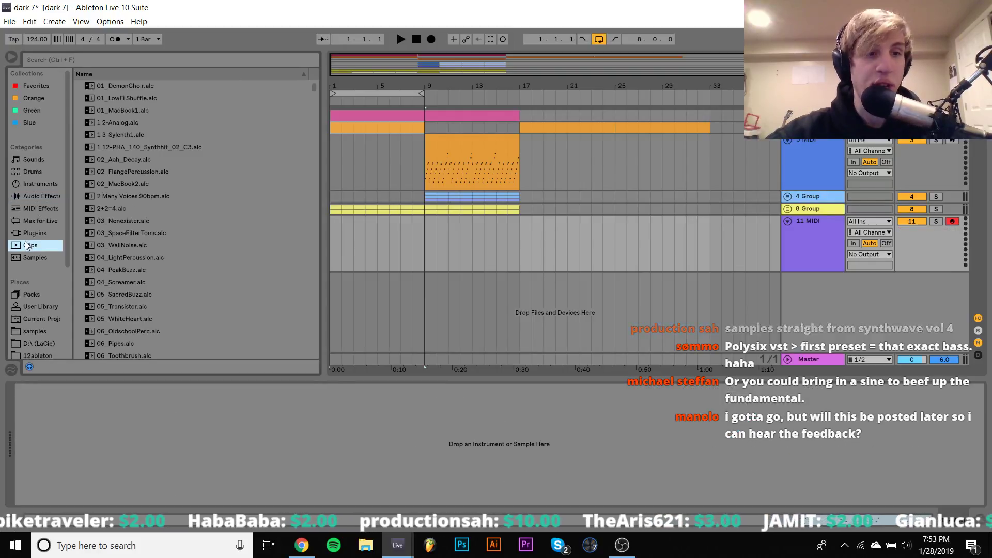
{"action": "double_click", "coordinate": [116, 253]}
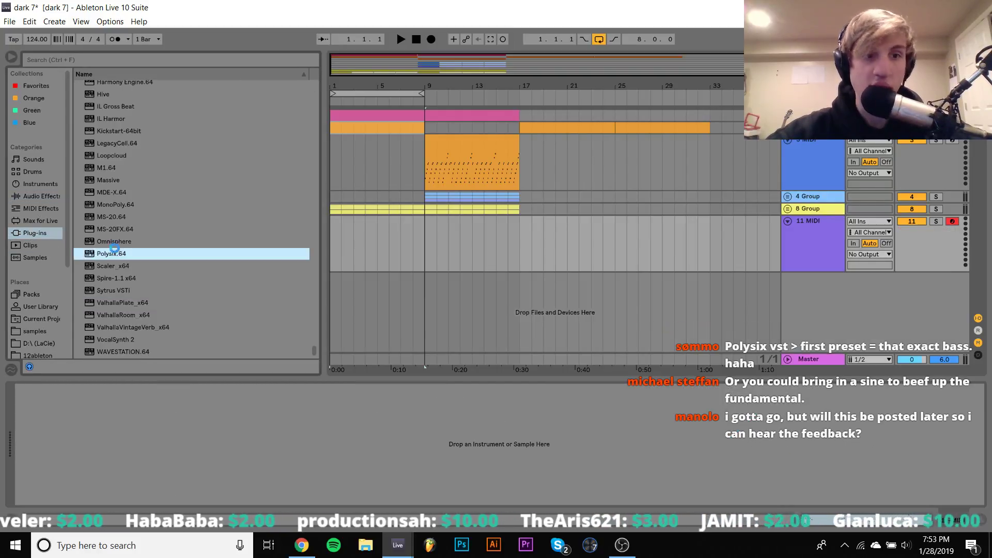
{"action": "left_click", "coordinate": [596, 322]}
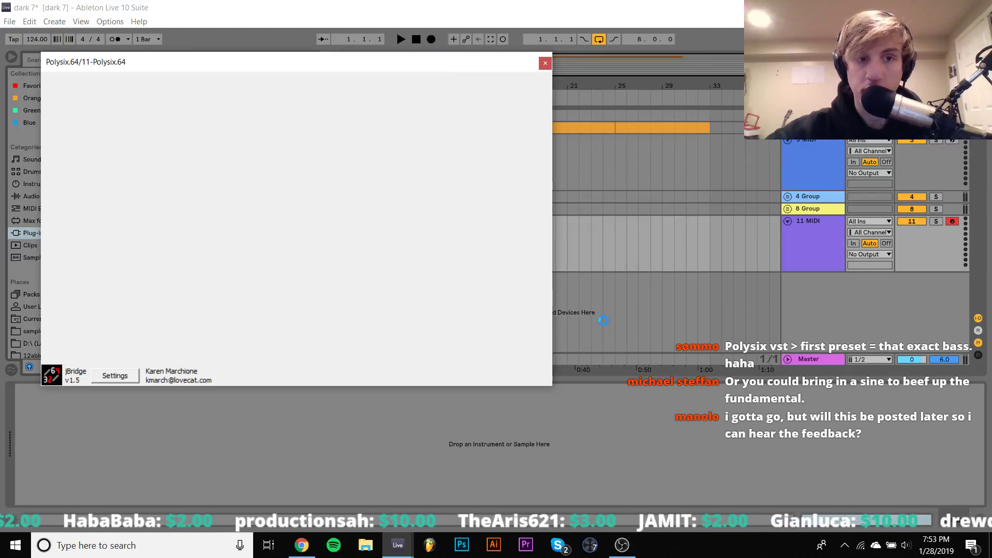
{"action": "key", "text": "z"}
{"action": "key", "text": "f"}
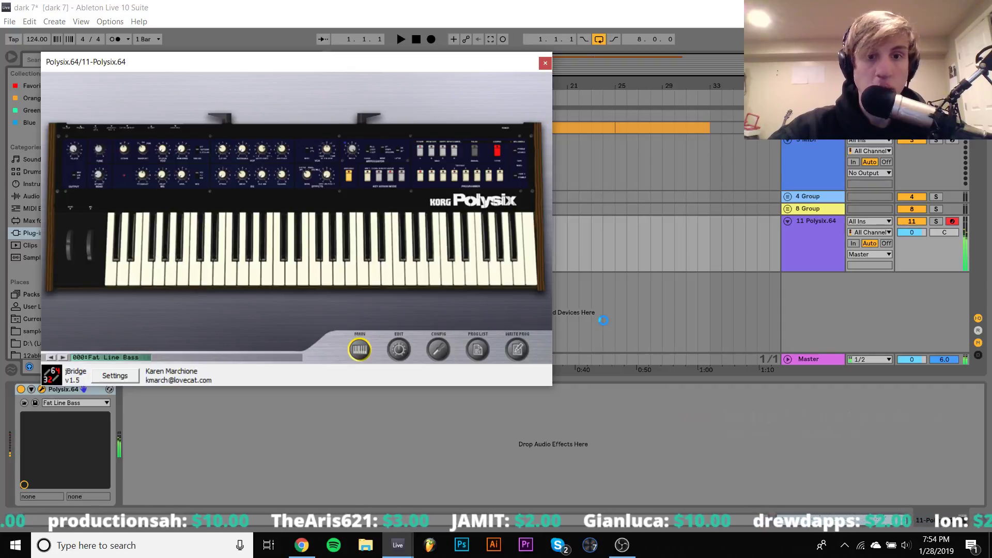
Step: Show Polysix's edit controls and audition the Fat Line Bass preset at different VCF cutoff settings
{"action": "left_click", "coordinate": [399, 351]}
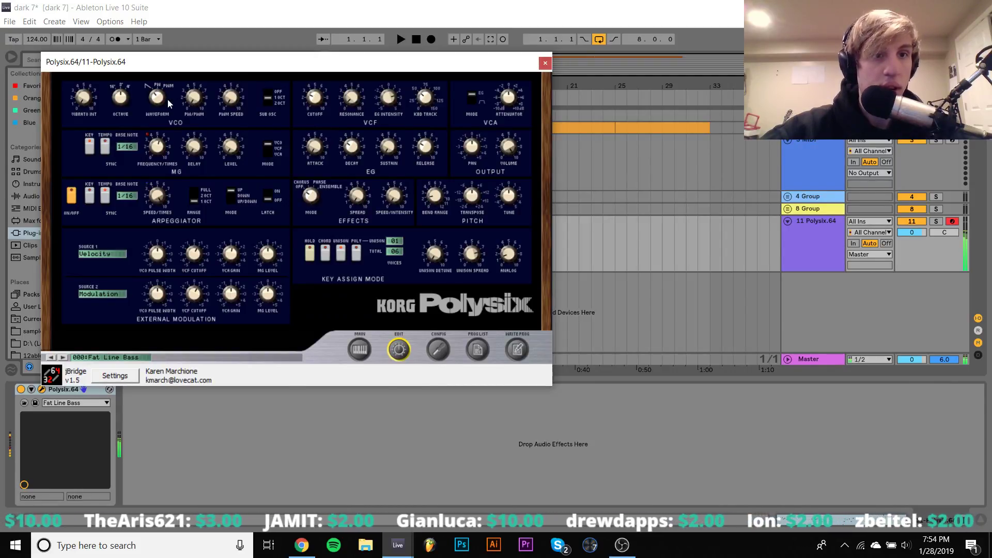
{"action": "mouse_move", "coordinate": [151, 99]}
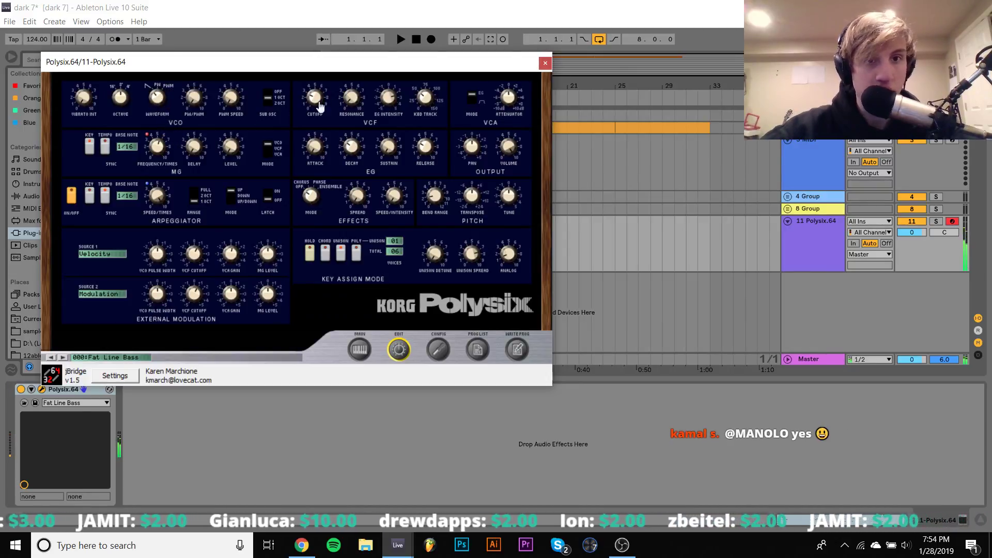
{"action": "left_click_drag", "start_coordinate": [320, 106], "coordinate": [317, 27]}
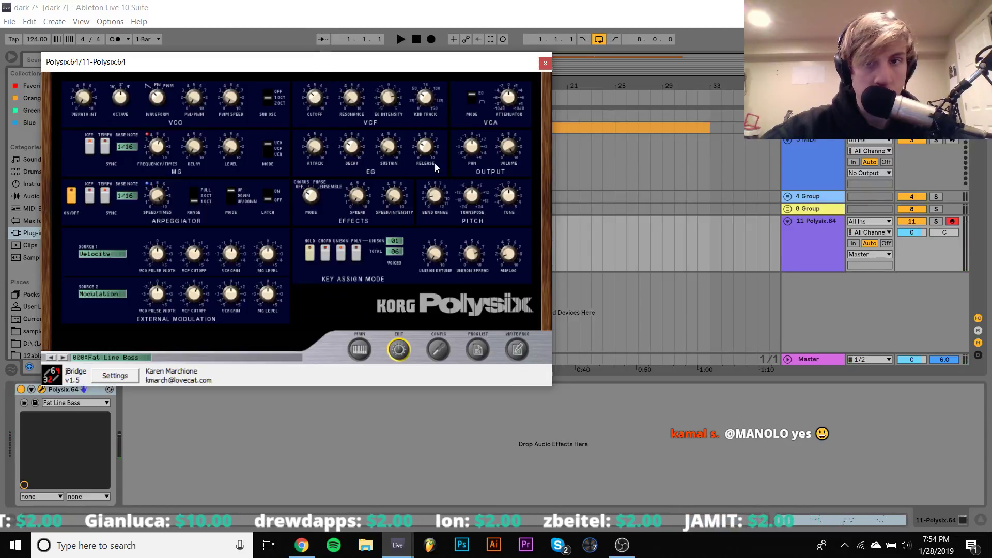
{"action": "left_click_drag", "start_coordinate": [315, 99], "coordinate": [323, 110]}
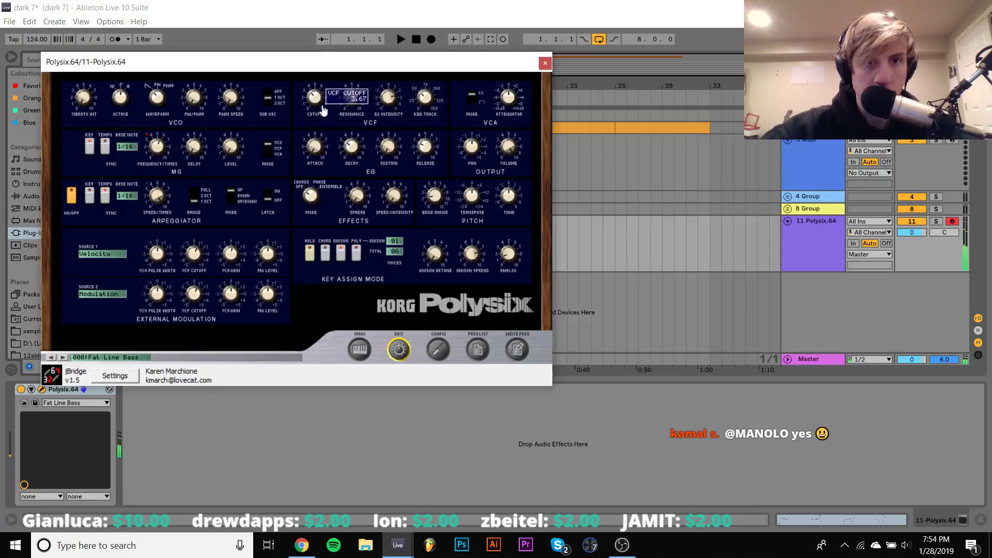
{"action": "left_click", "coordinate": [305, 429]}
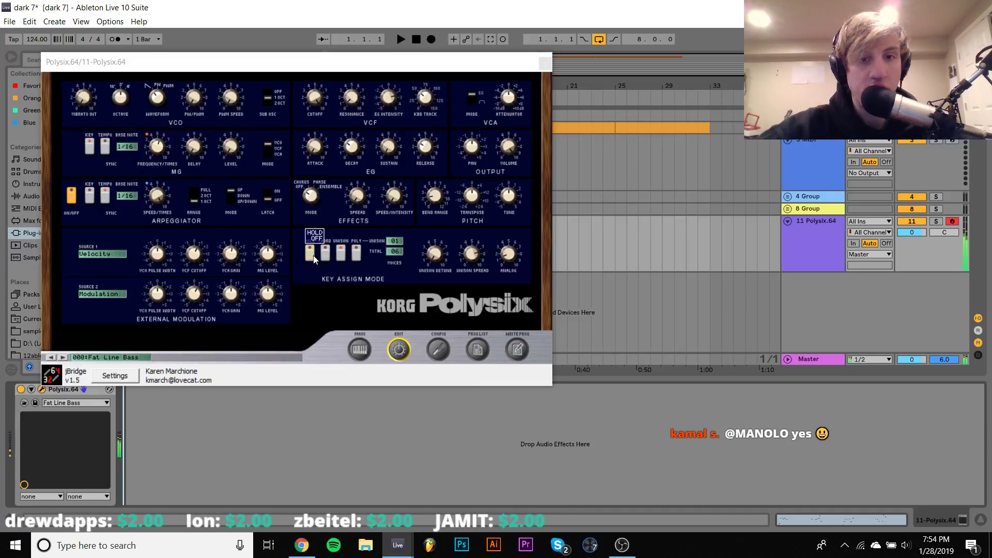
{"action": "left_click", "coordinate": [317, 118]}
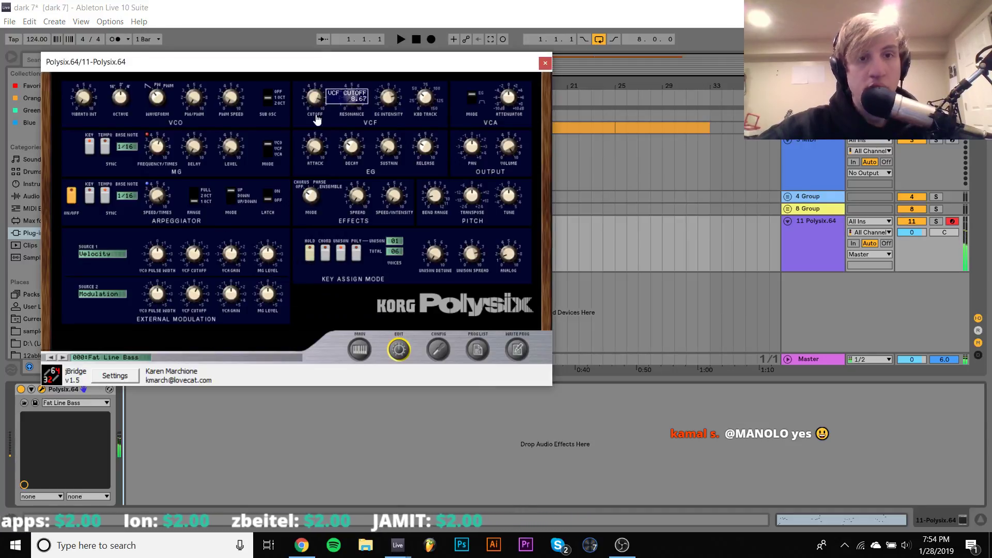
{"action": "mouse_move", "coordinate": [317, 150]}
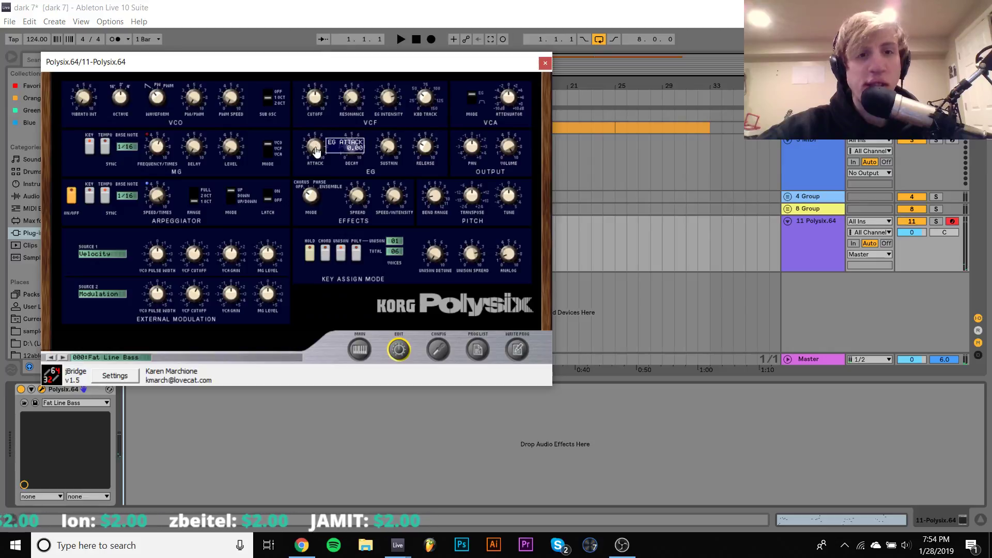
Step: Delete the Polysix.64 instrument from track 11
{"action": "left_click", "coordinate": [303, 500]}
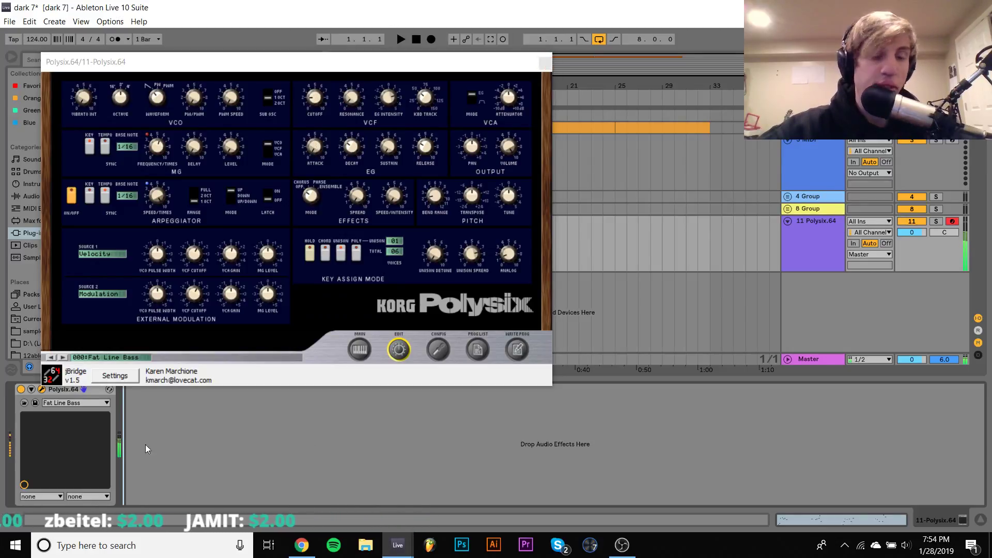
{"action": "left_click", "coordinate": [60, 391]}
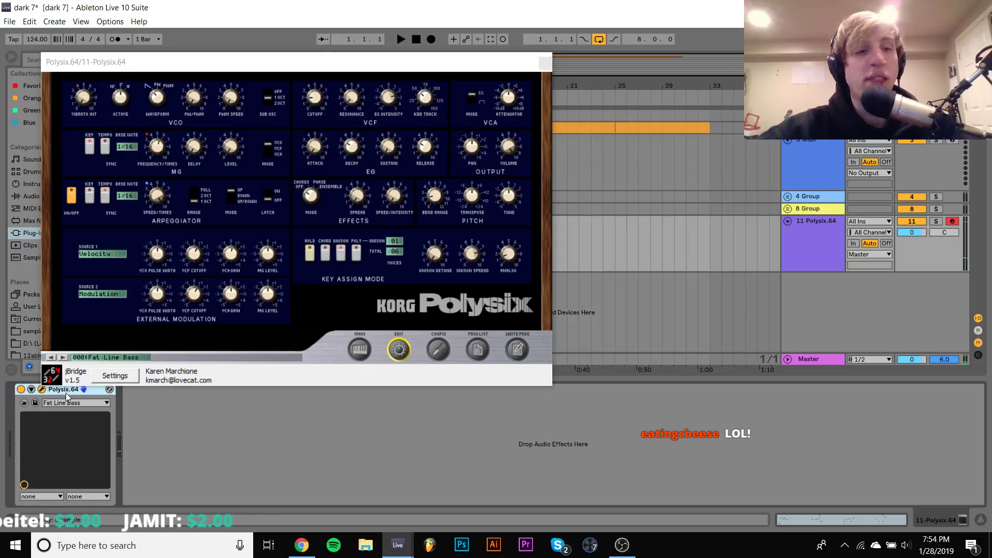
{"action": "key", "text": "Delete"}
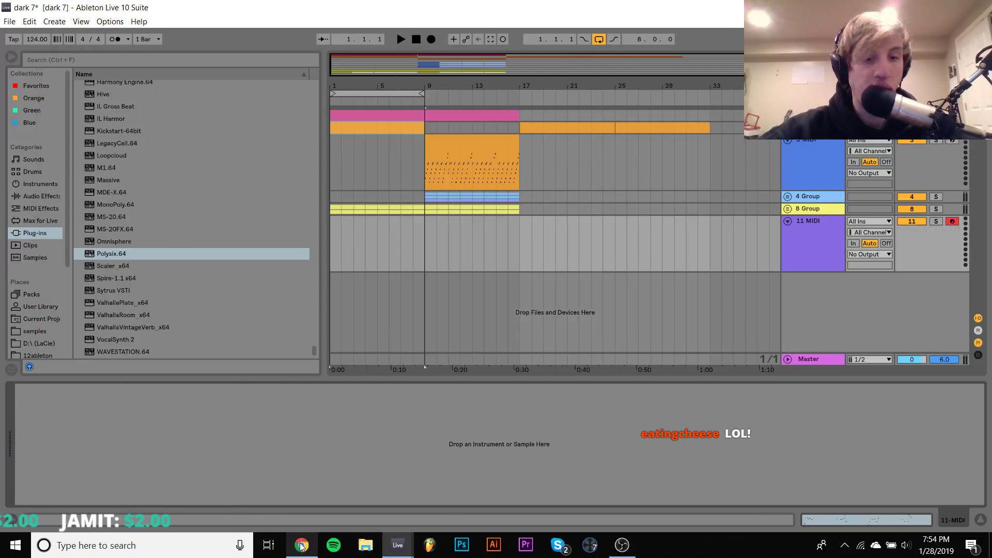
Step: Switch to Chrome and start playing the submitted Hypnotized remix on SoundCloud
{"action": "left_click", "coordinate": [302, 547]}
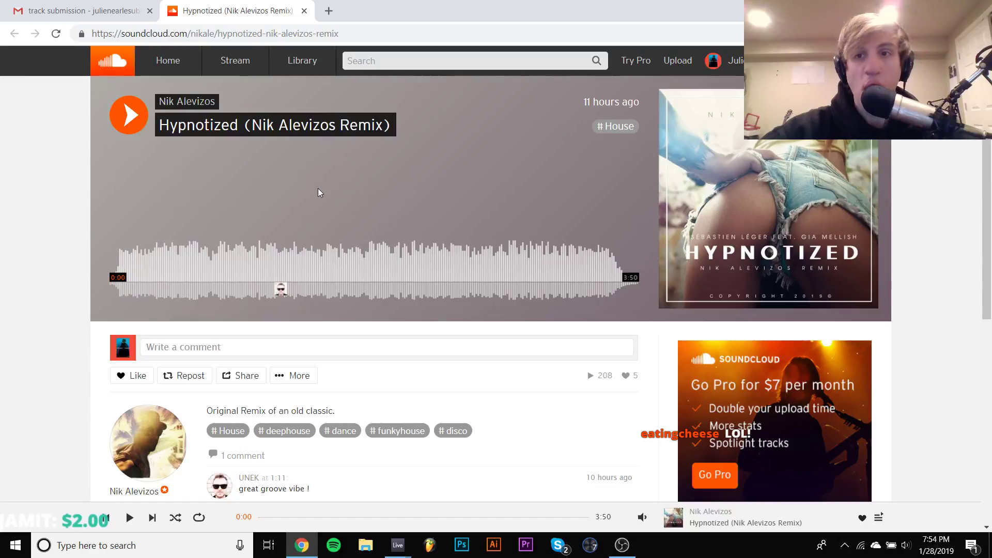
{"action": "key", "text": "space"}
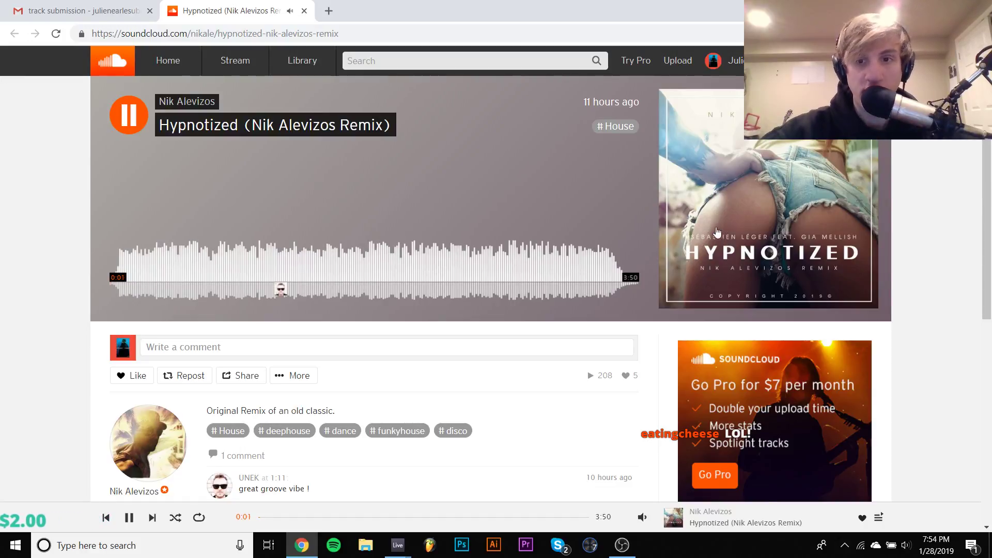
Step: Look over the Hypnotized remix page's description and comments, and briefly check the SoundCloud account notifications
{"action": "scroll", "coordinate": [467, 217], "scroll_direction": "down", "scroll_amount": 4}
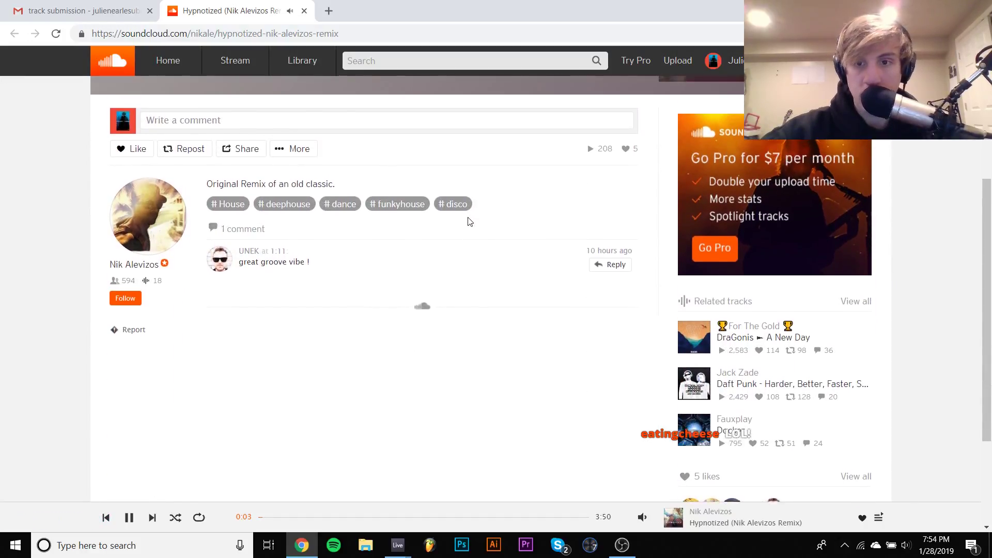
{"action": "scroll", "coordinate": [470, 221], "scroll_direction": "up", "scroll_amount": 2}
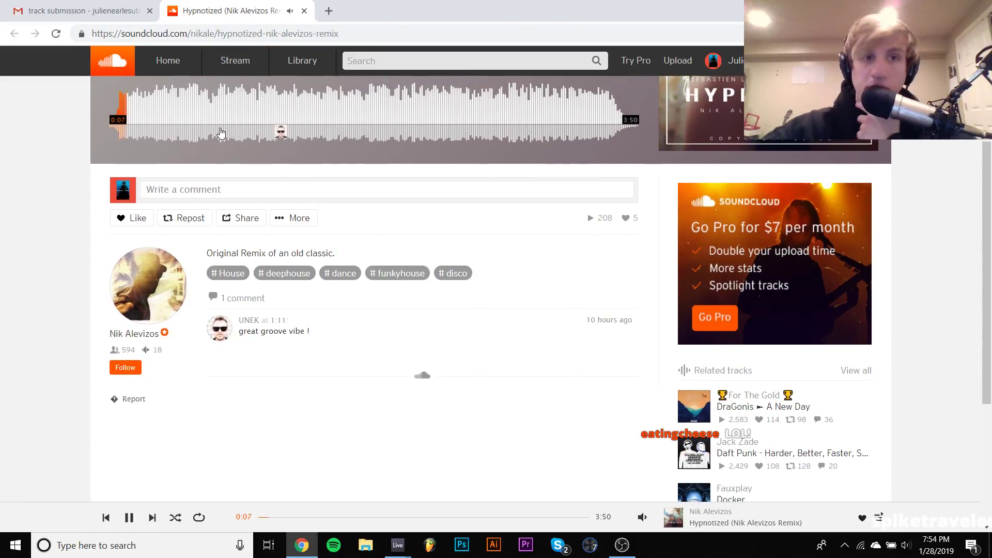
{"action": "scroll", "coordinate": [201, 119], "scroll_direction": "up", "scroll_amount": 3}
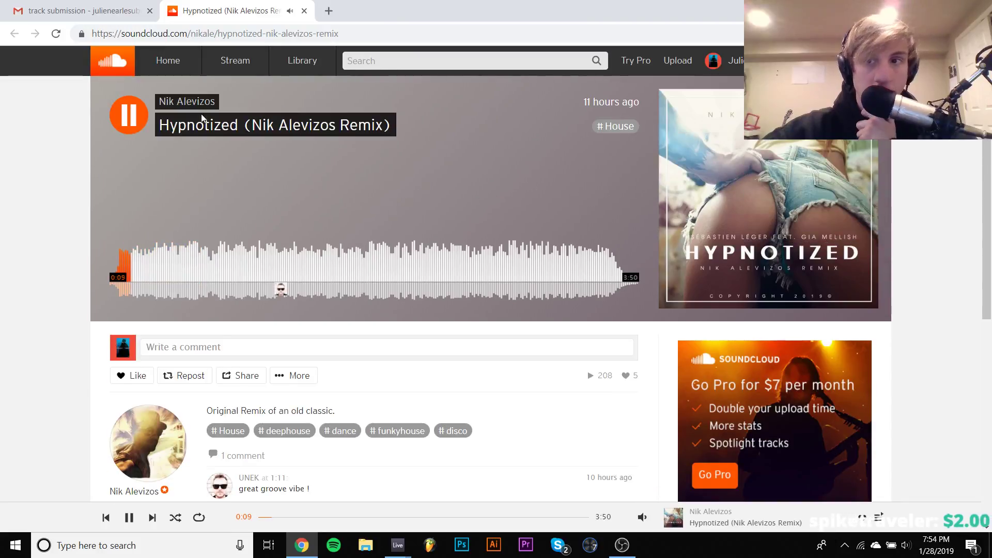
{"action": "left_click", "coordinate": [832, 60]}
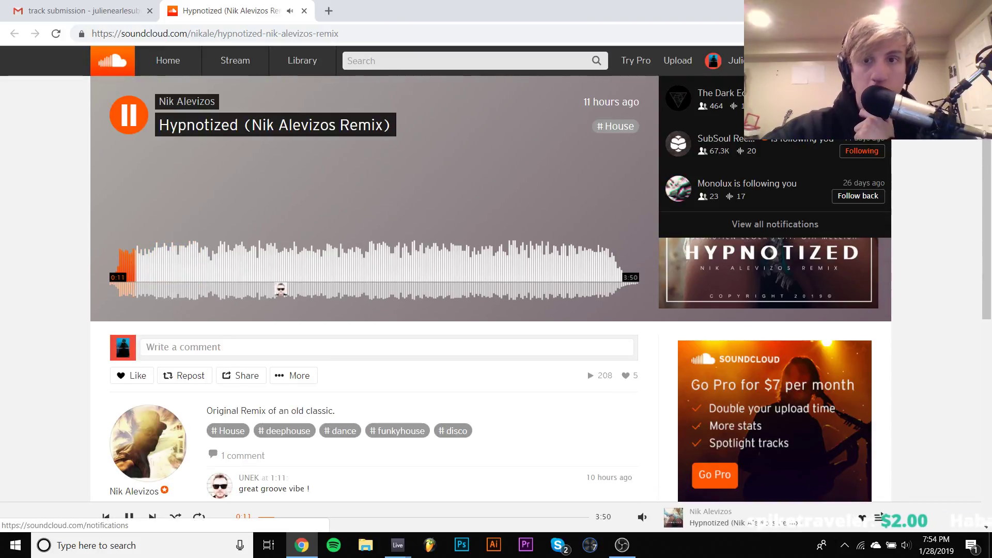
{"action": "left_click", "coordinate": [415, 214]}
{"action": "left_click", "coordinate": [416, 214]}
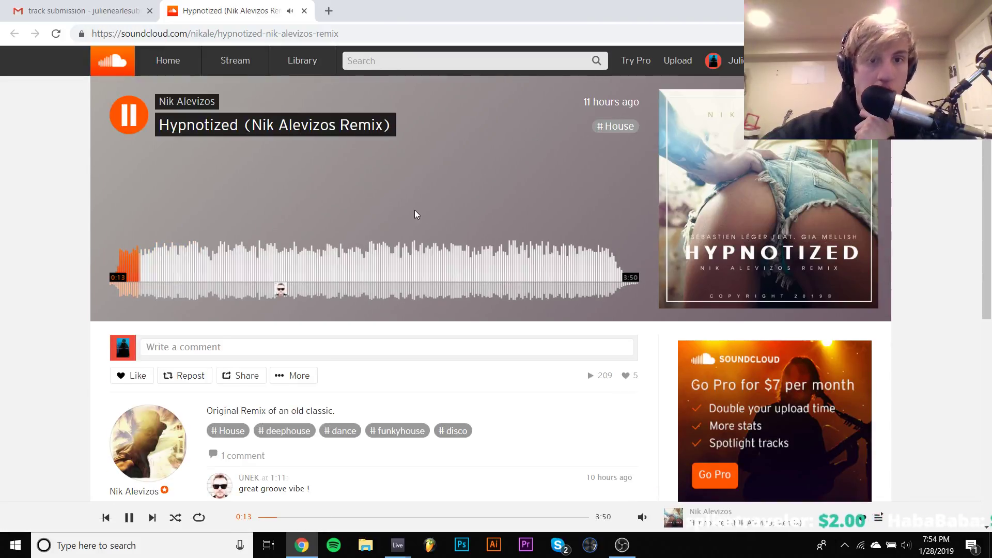
Step: Skip ahead to 0:31 in the Hypnotized remix and listen, pausing at 0:45 before resuming playback
{"action": "left_click", "coordinate": [260, 263]}
{"action": "left_click", "coordinate": [183, 260]}
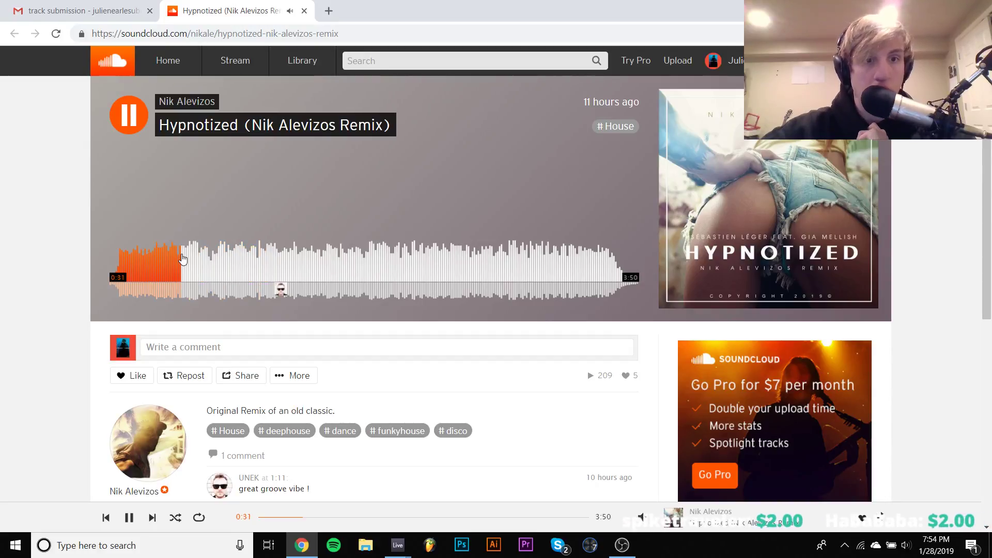
{"action": "mouse_move", "coordinate": [397, 544]}
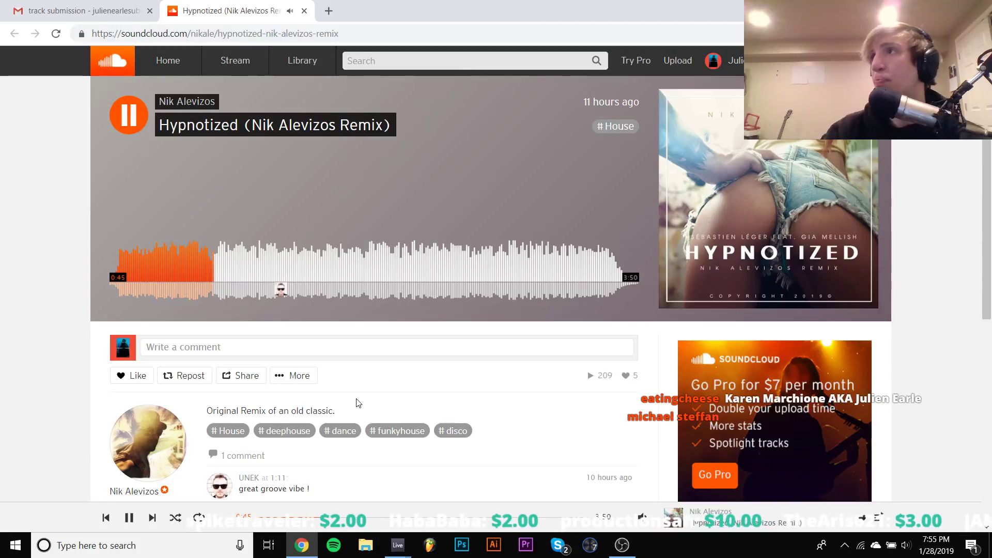
{"action": "key", "text": "space"}
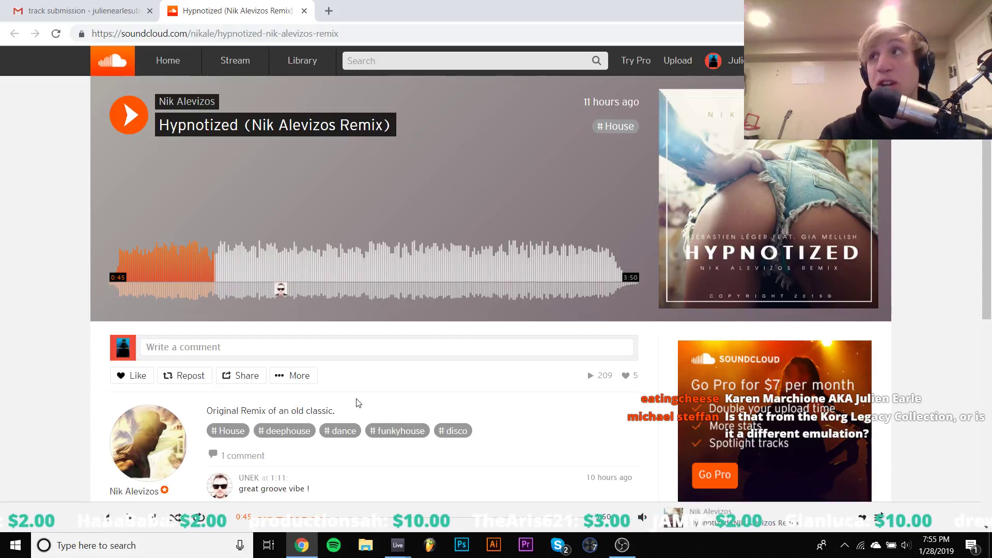
{"action": "key", "text": "space"}
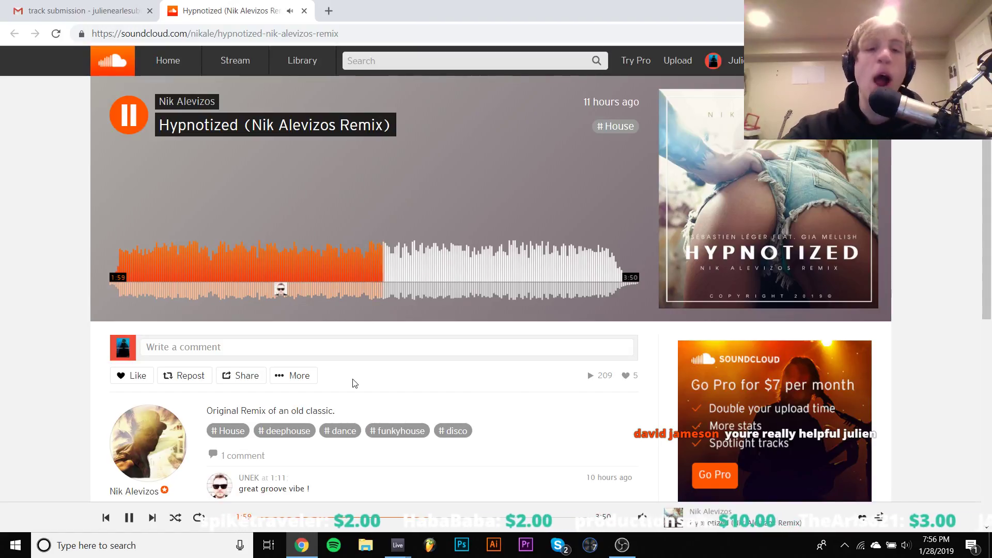
Step: Continue listening through the remix's second half, pausing at 1:59, 2:19 and 2:50
{"action": "key", "text": "space"}
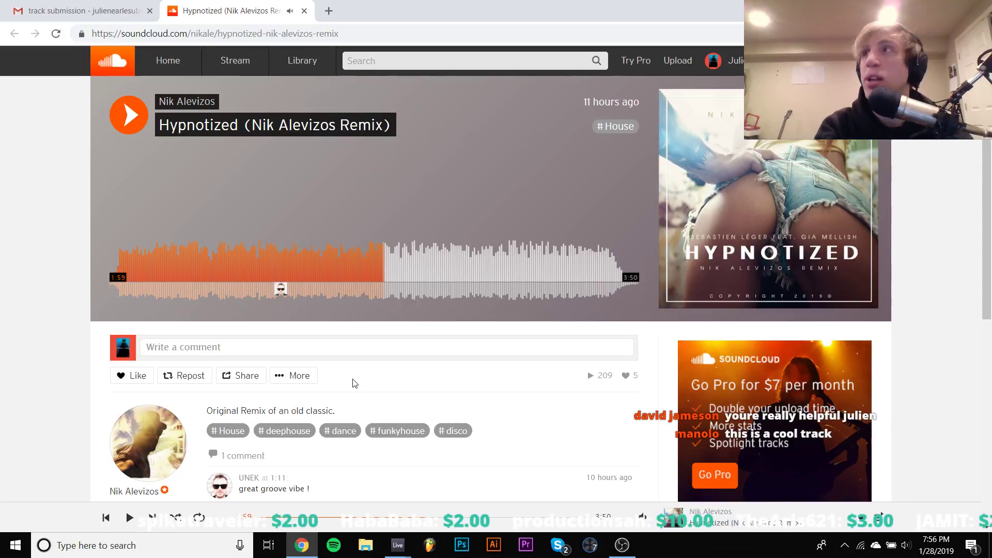
{"action": "key", "text": "space"}
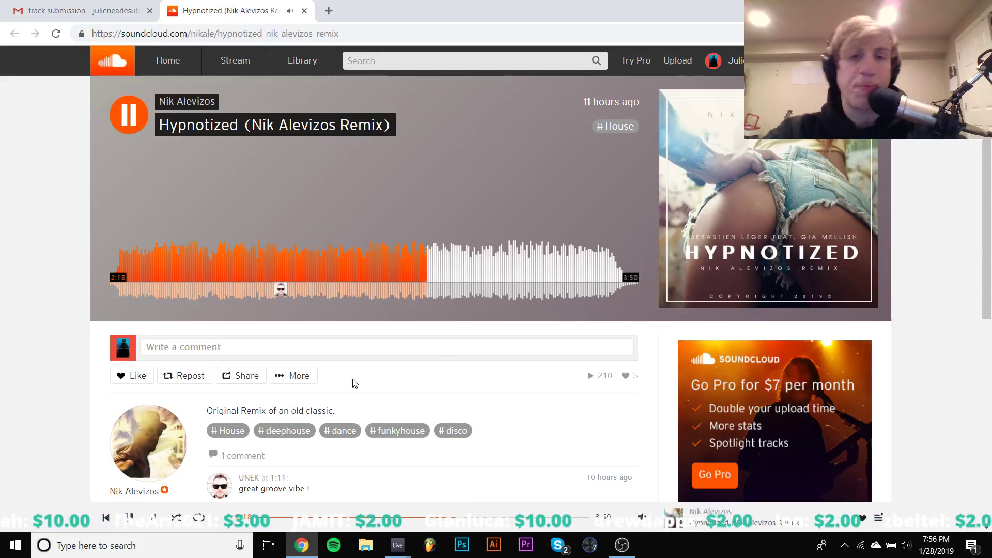
{"action": "key", "text": "space"}
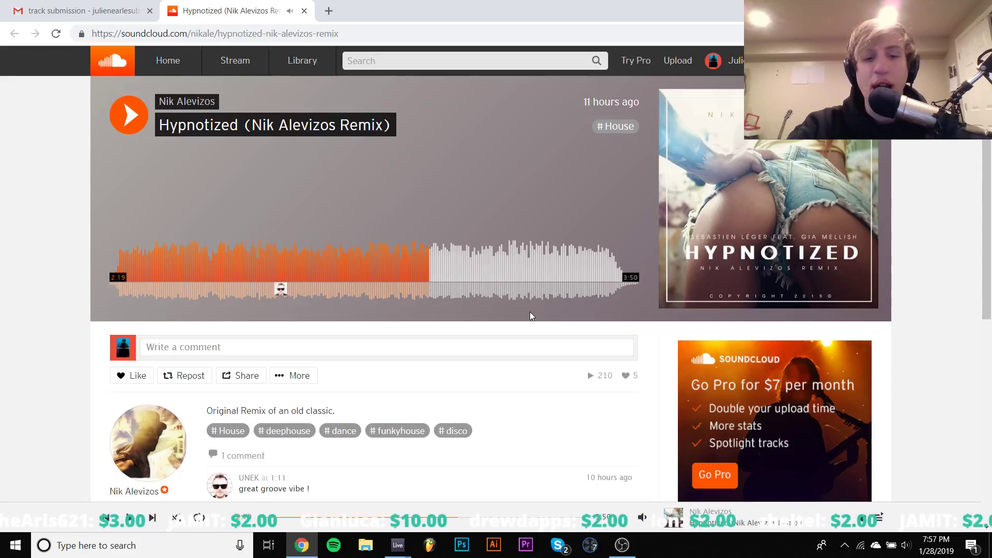
{"action": "key", "text": "space"}
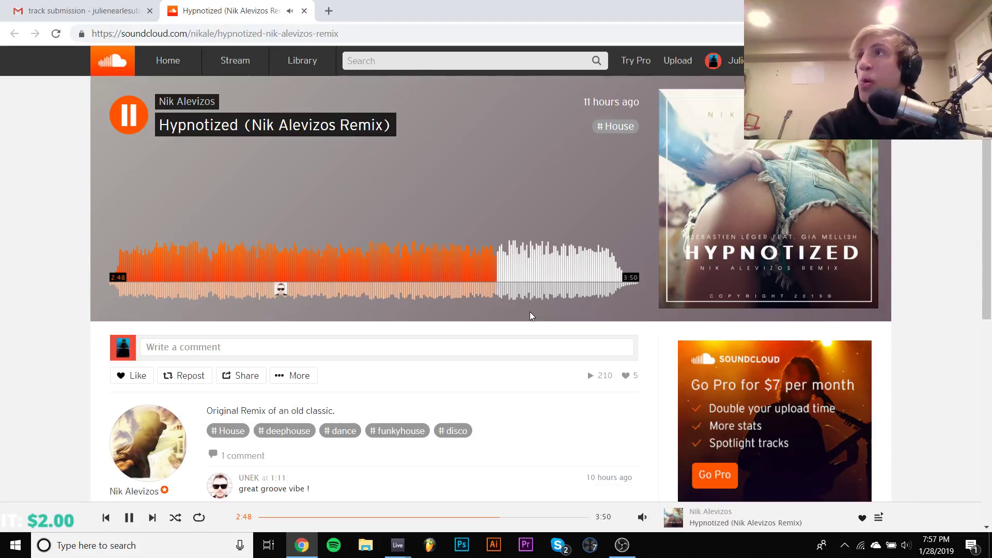
{"action": "key", "text": "space"}
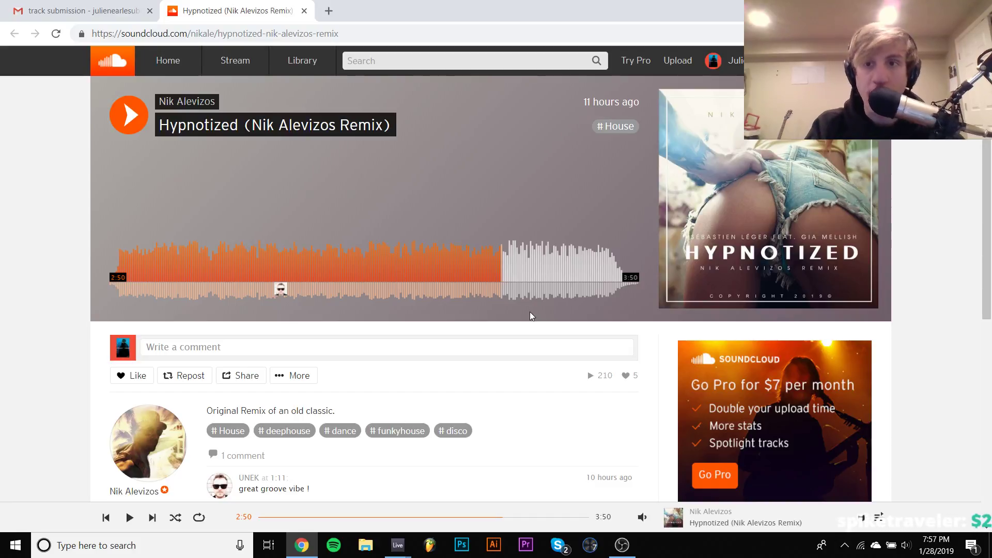
{"action": "key", "text": "space"}
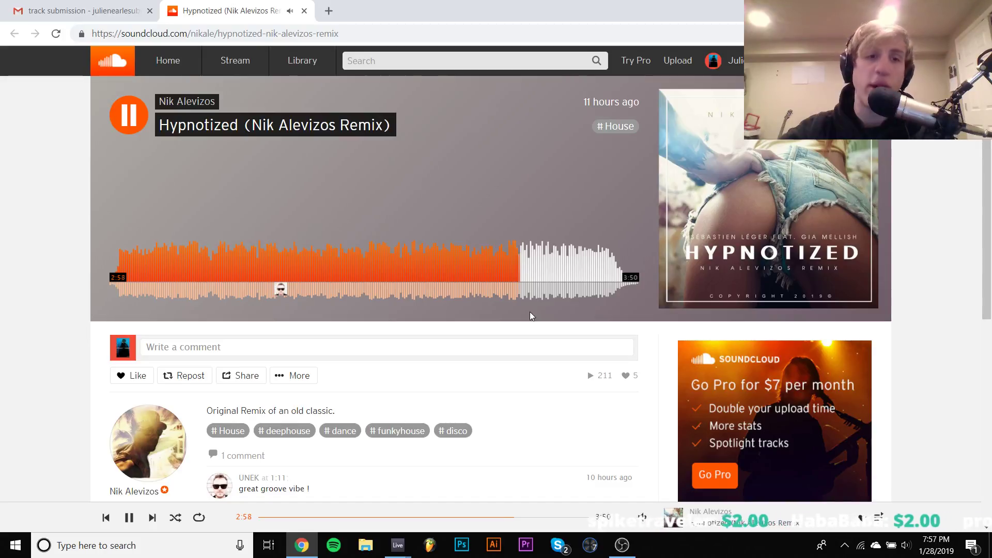
Step: Listen briefly from 3:06 in the remix, pause it, and move the playback position back to 2:45
{"action": "key", "text": "alt+f"}
{"action": "left_click", "coordinate": [540, 279]}
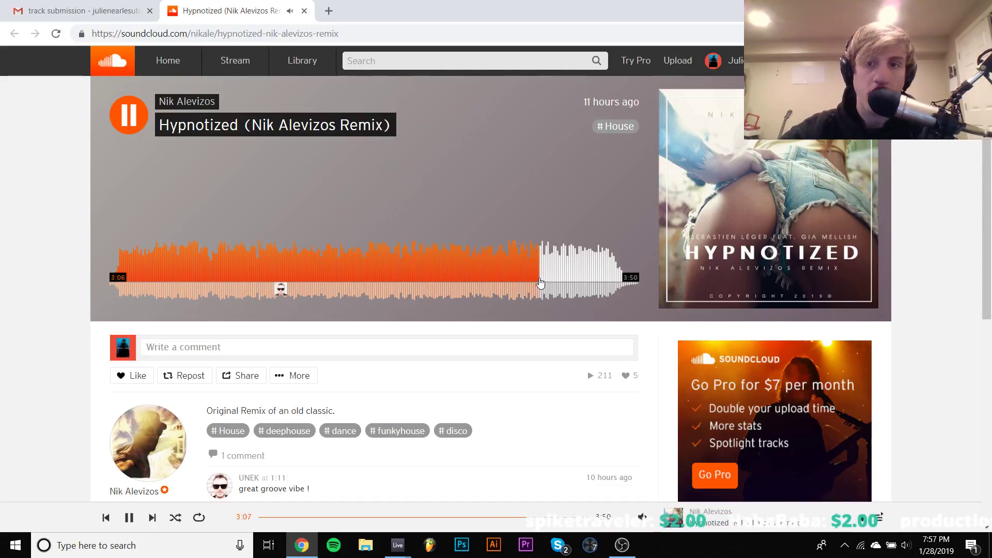
{"action": "key", "text": "space"}
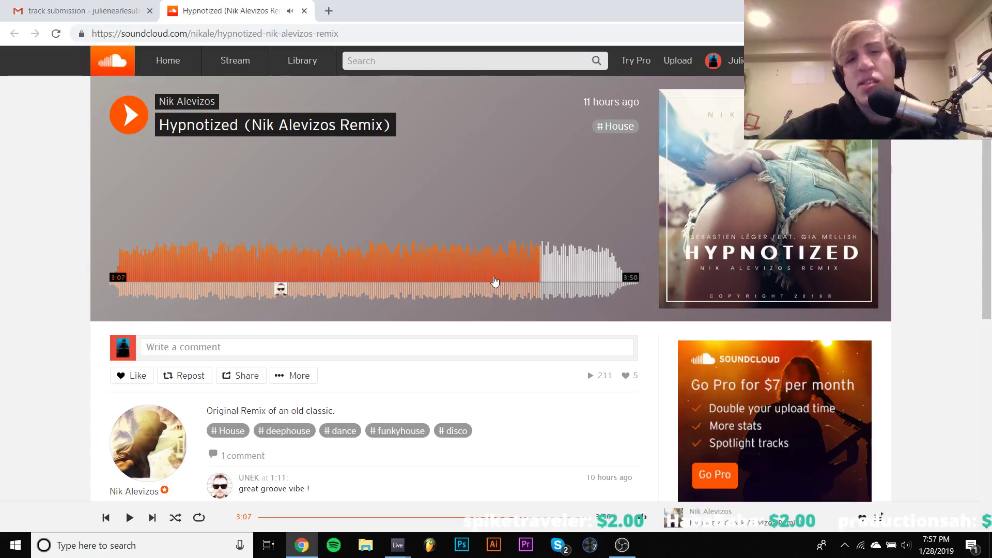
{"action": "left_click", "coordinate": [489, 270]}
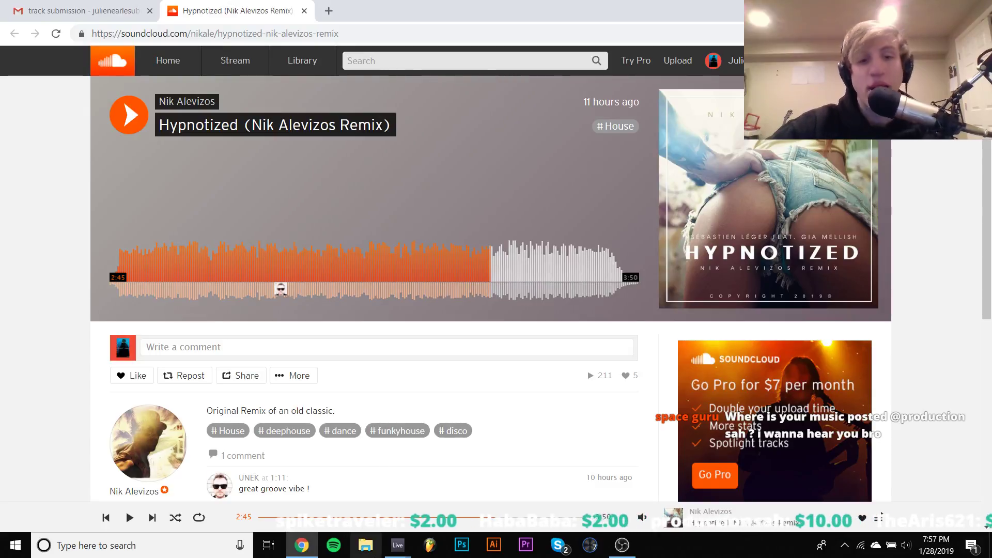
Step: Switch to Ableton Live, unfold and solo the 4 Group drums, and play them from bar 9
{"action": "mouse_move", "coordinate": [392, 554]}
{"action": "left_click", "coordinate": [326, 504]}
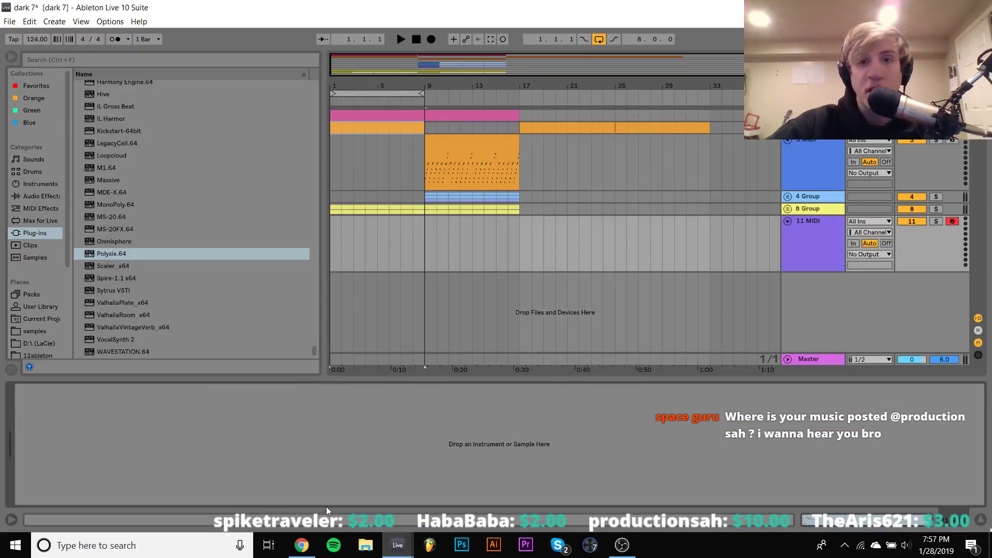
{"action": "left_click", "coordinate": [423, 197]}
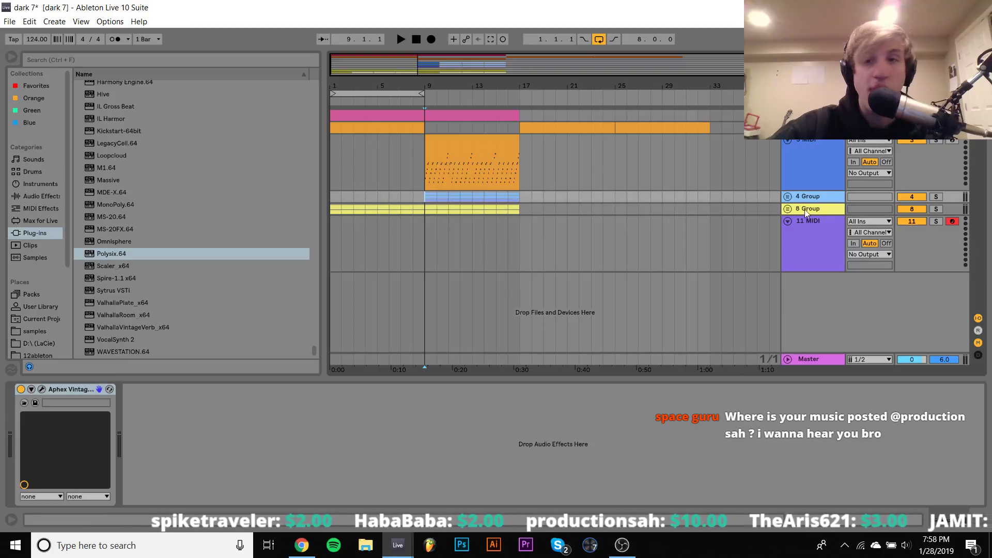
{"action": "double_click", "coordinate": [805, 209]}
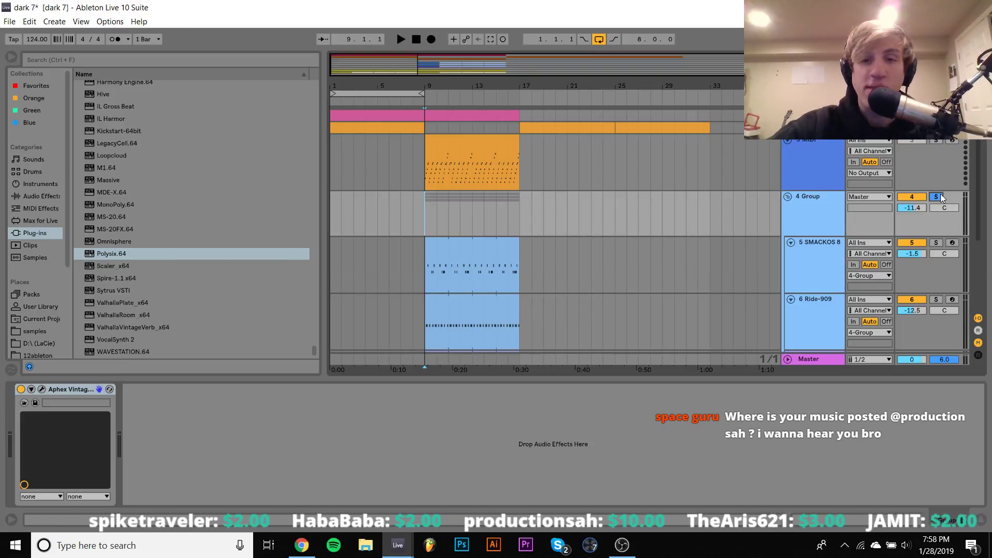
{"action": "left_click", "coordinate": [936, 197]}
{"action": "key", "text": "space"}
{"action": "scroll", "coordinate": [941, 194], "scroll_direction": "down", "scroll_amount": 4}
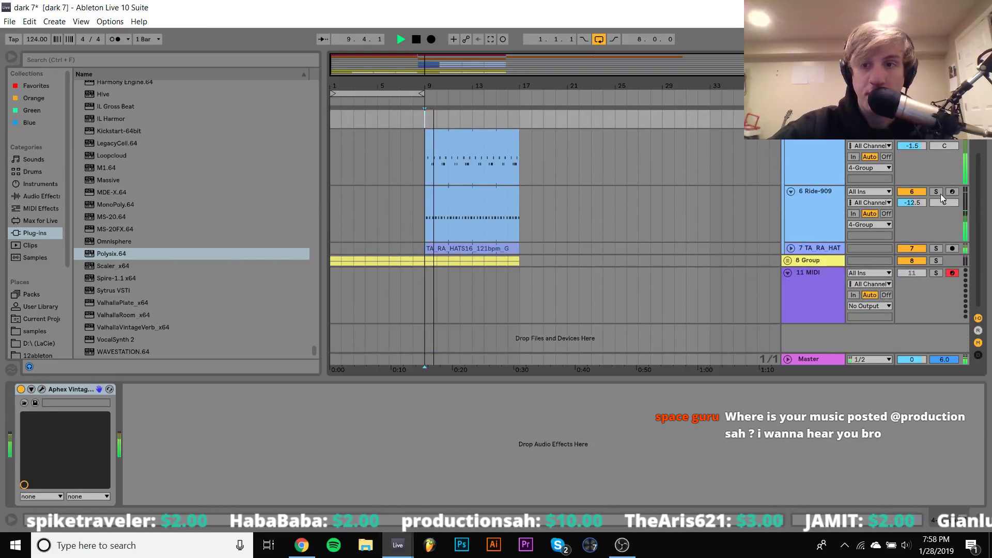
Step: Solo and expand the TA_RA_HATS loop on track 7, audition it alone, and replay it with the solo off
{"action": "left_click", "coordinate": [938, 248]}
{"action": "left_click", "coordinate": [821, 247]}
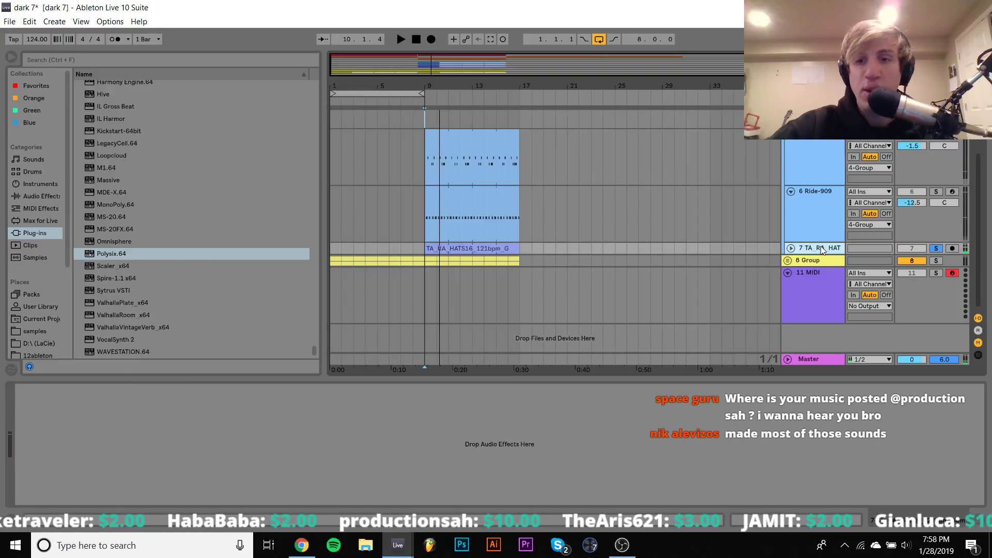
{"action": "key", "text": "space"}
{"action": "left_click", "coordinate": [791, 248]}
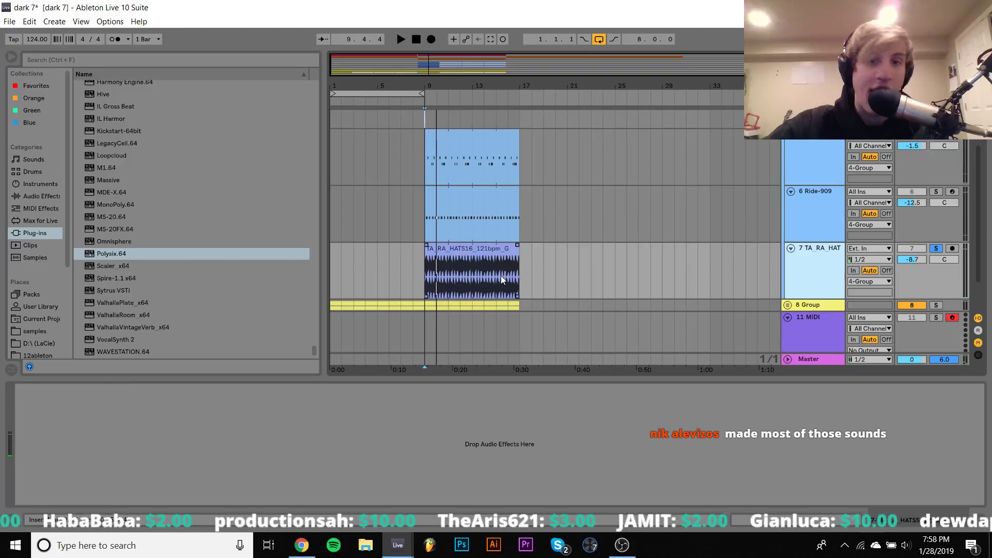
{"action": "key", "text": "space"}
{"action": "left_click", "coordinate": [936, 248]}
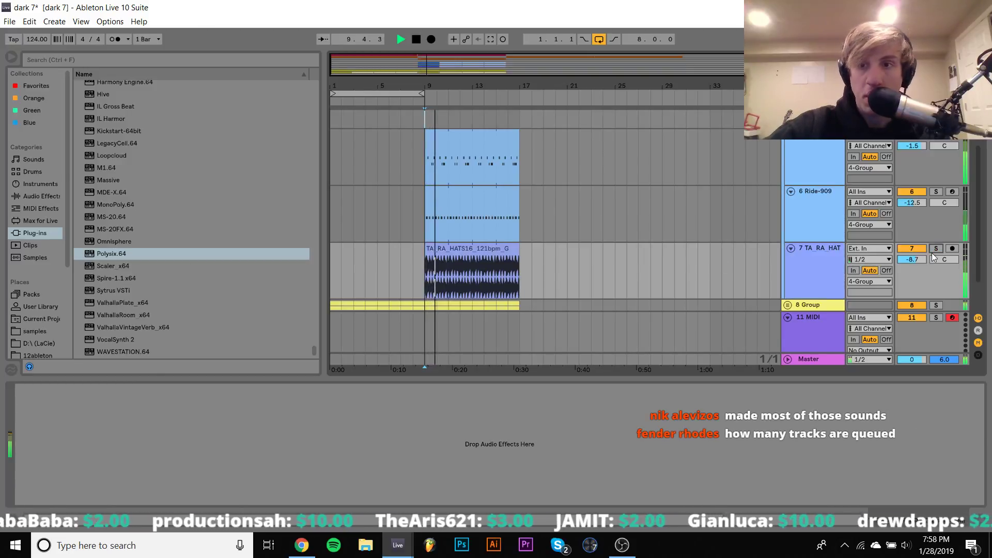
{"action": "key", "text": "space"}
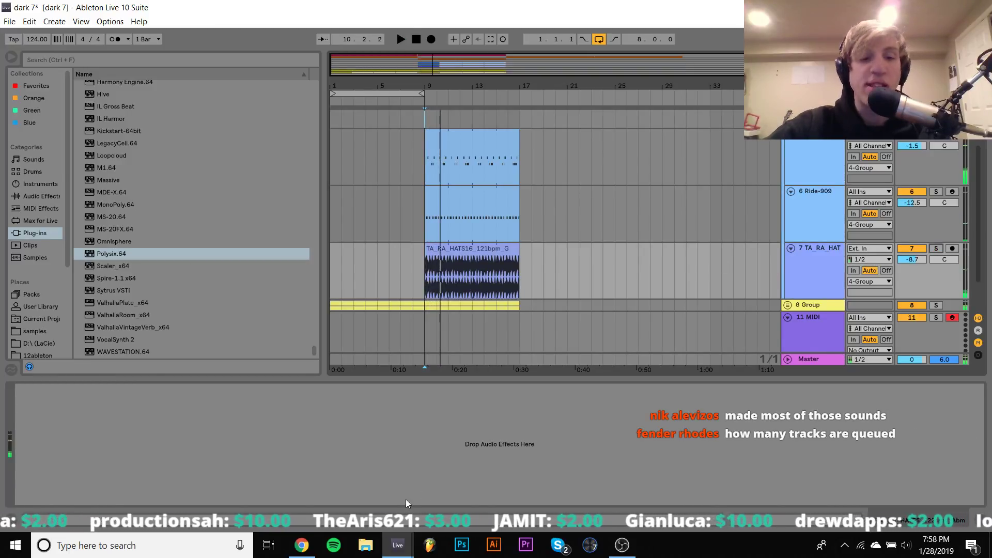
Step: Switch back to Chrome and listen to the Hypnotized remix from 2:45, skipping ahead to 3:12
{"action": "left_click", "coordinate": [304, 551]}
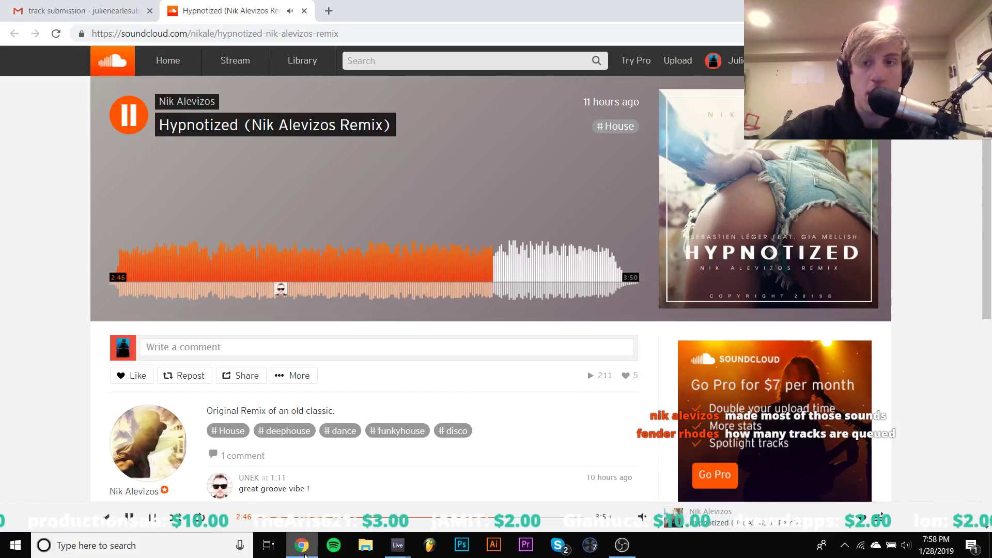
{"action": "key", "text": "space"}
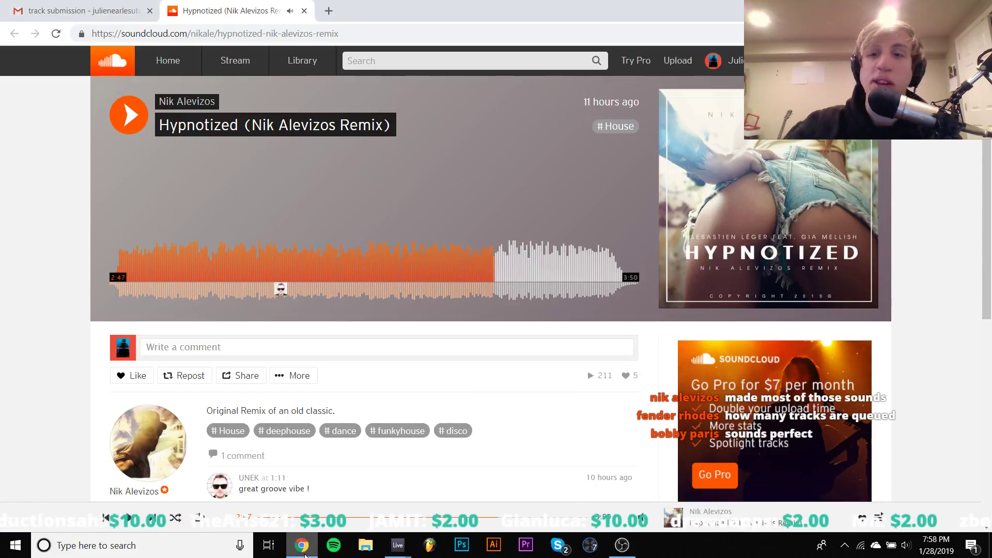
{"action": "key", "text": "space"}
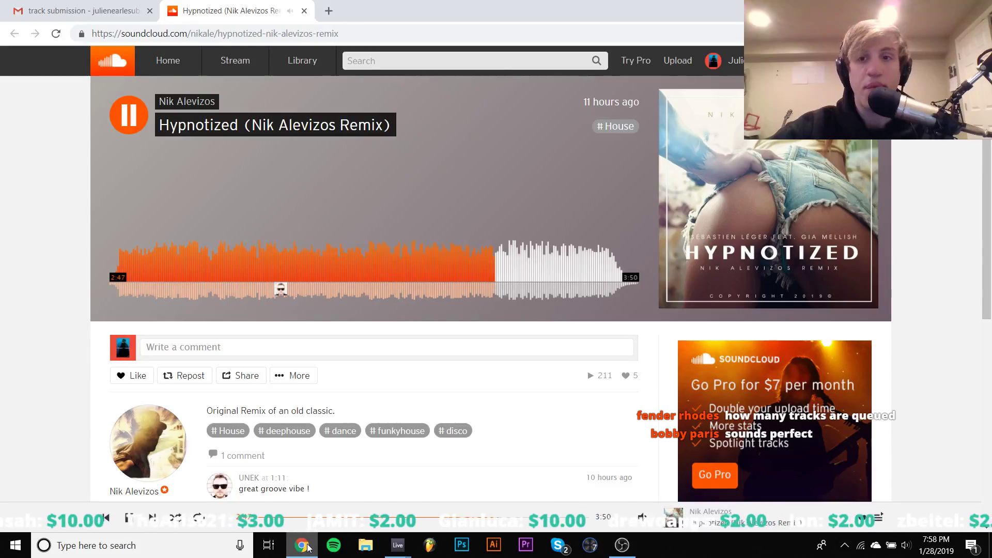
{"action": "left_click", "coordinate": [550, 261]}
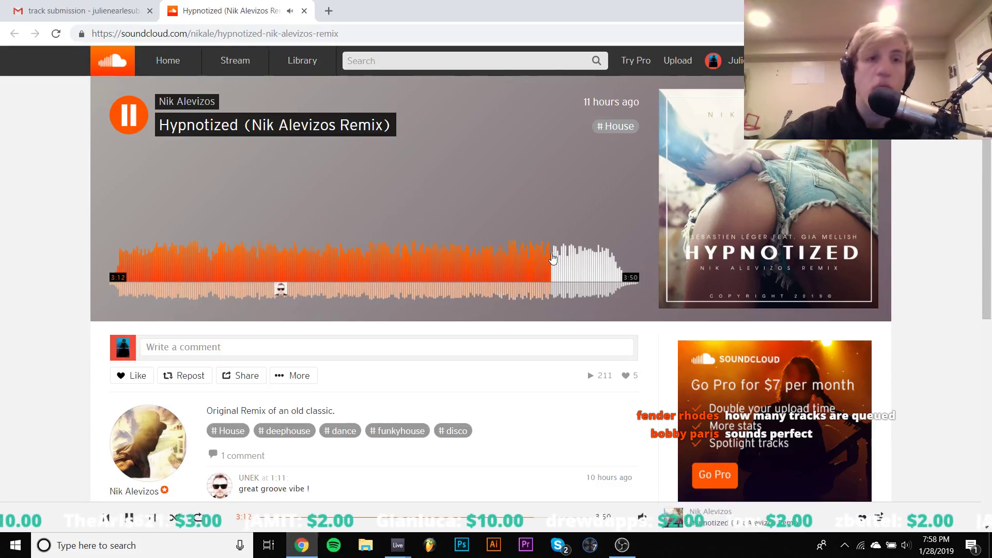
Step: Close the Hypnotized remix, return to the Gmail inbox, look through the submissions and open the "Amazing idea" email
{"action": "left_click", "coordinate": [305, 10]}
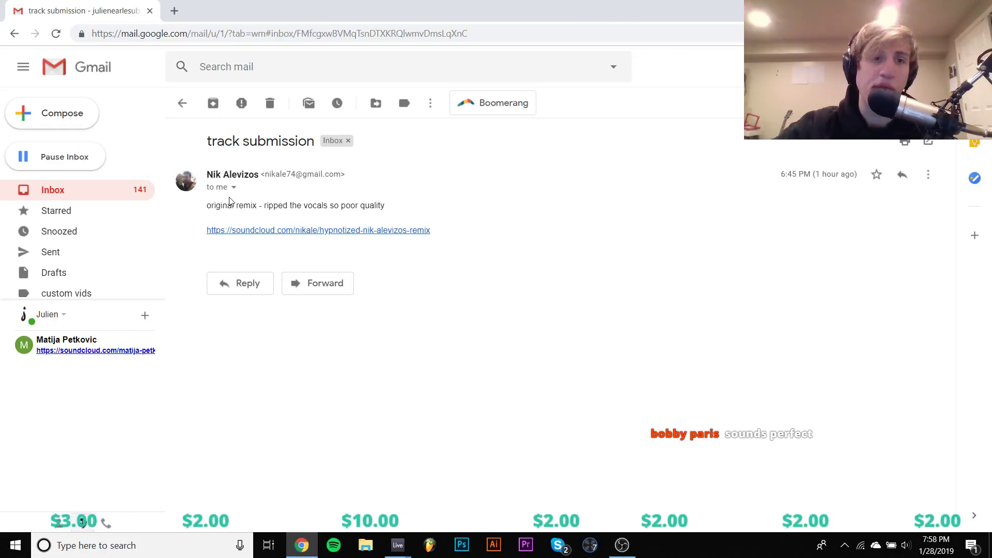
{"action": "left_click", "coordinate": [180, 107]}
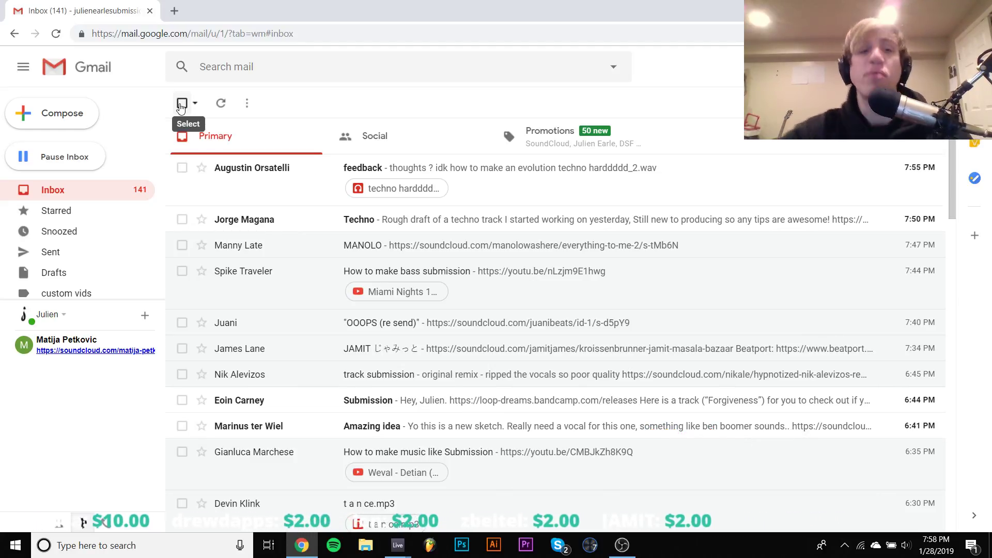
{"action": "scroll", "coordinate": [393, 269], "scroll_direction": "down", "scroll_amount": 5}
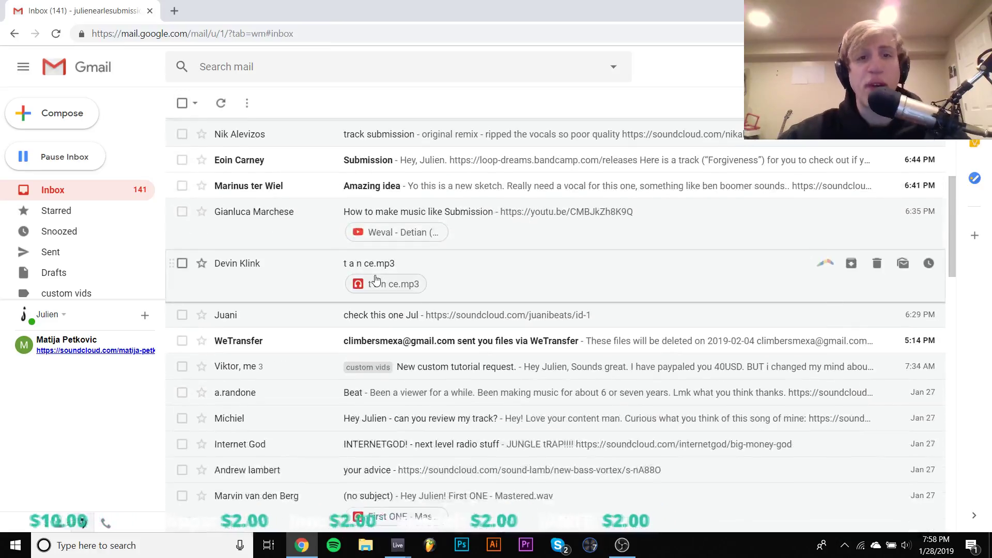
{"action": "scroll", "coordinate": [376, 280], "scroll_direction": "up", "scroll_amount": 5}
{"action": "scroll", "coordinate": [376, 276], "scroll_direction": "down", "scroll_amount": 1}
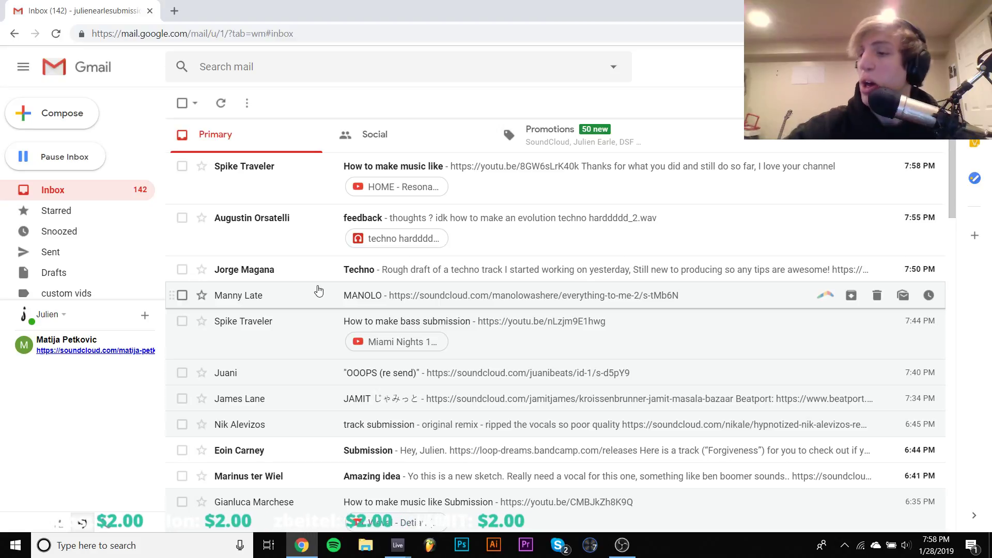
{"action": "scroll", "coordinate": [315, 291], "scroll_direction": "down", "scroll_amount": 4}
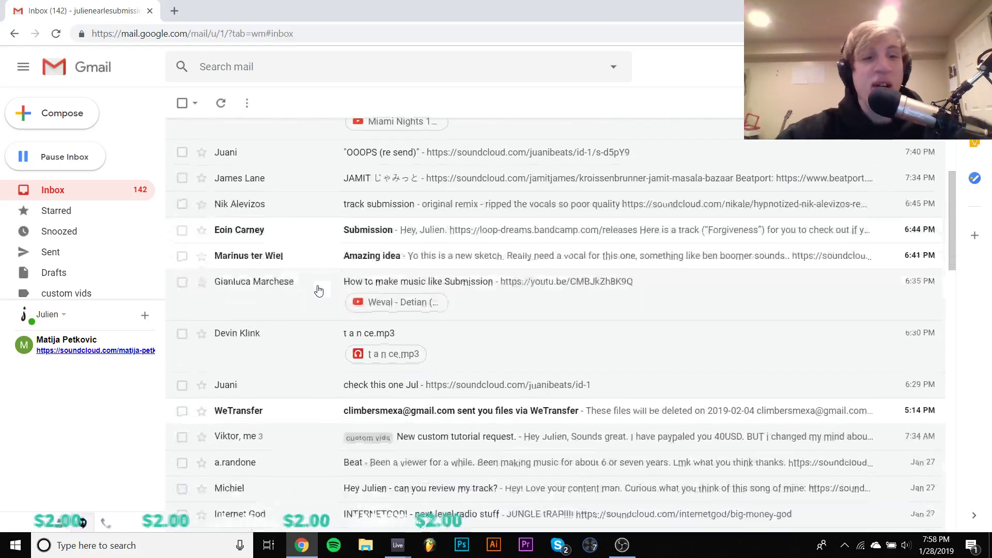
{"action": "left_click", "coordinate": [280, 270]}
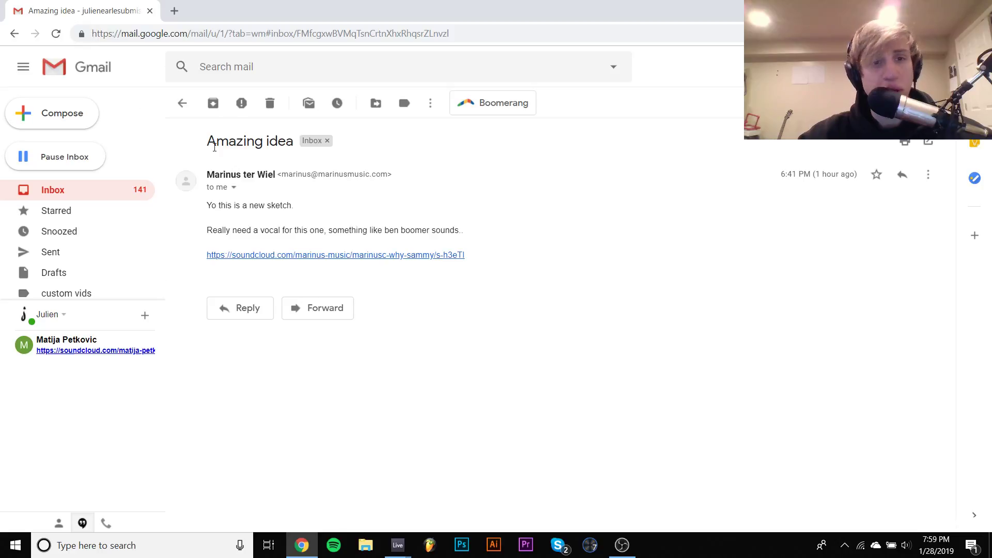
Step: Open the email's Why Sammy SoundCloud track, skip ahead past the intro, and check OBS before returning to Chrome
{"action": "left_click", "coordinate": [224, 256]}
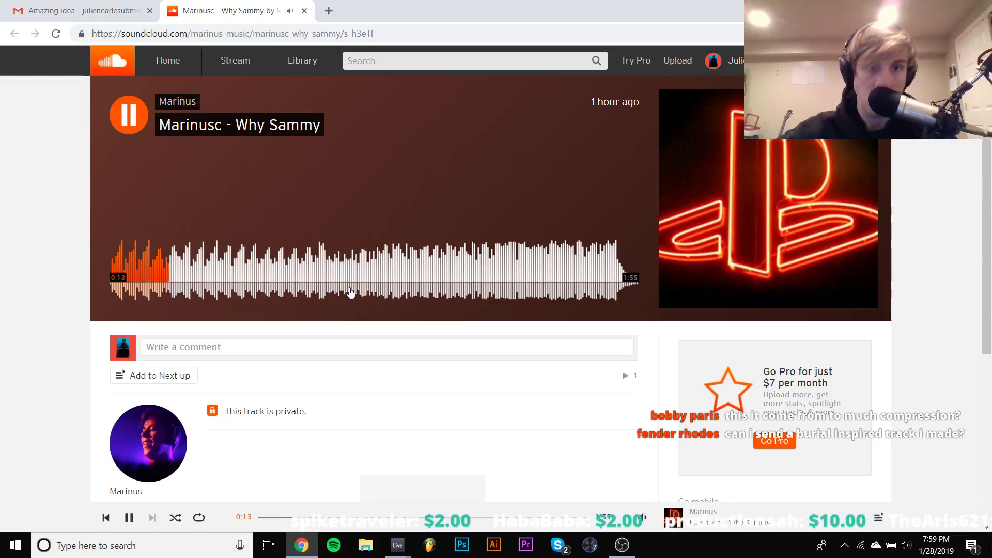
{"action": "left_click", "coordinate": [232, 275]}
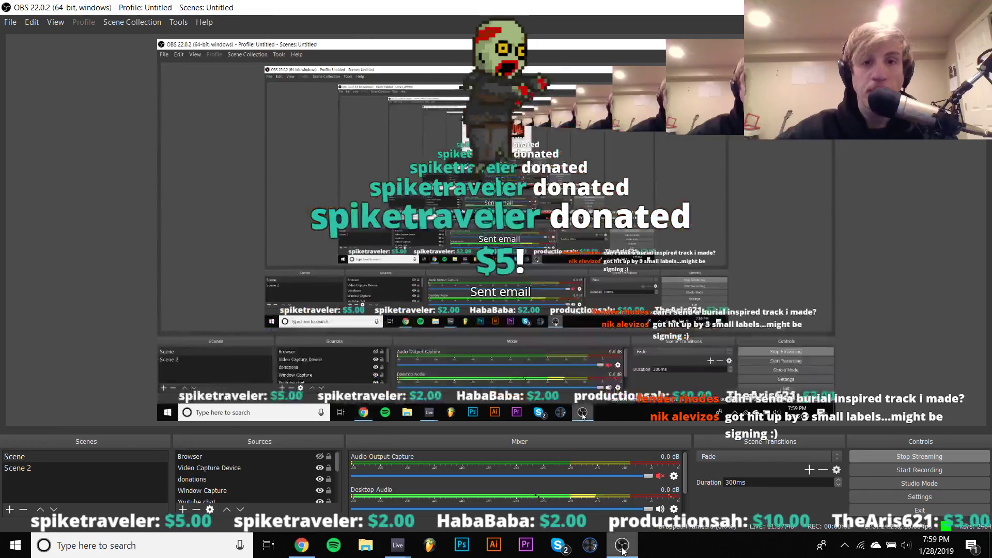
{"action": "left_click", "coordinate": [622, 545]}
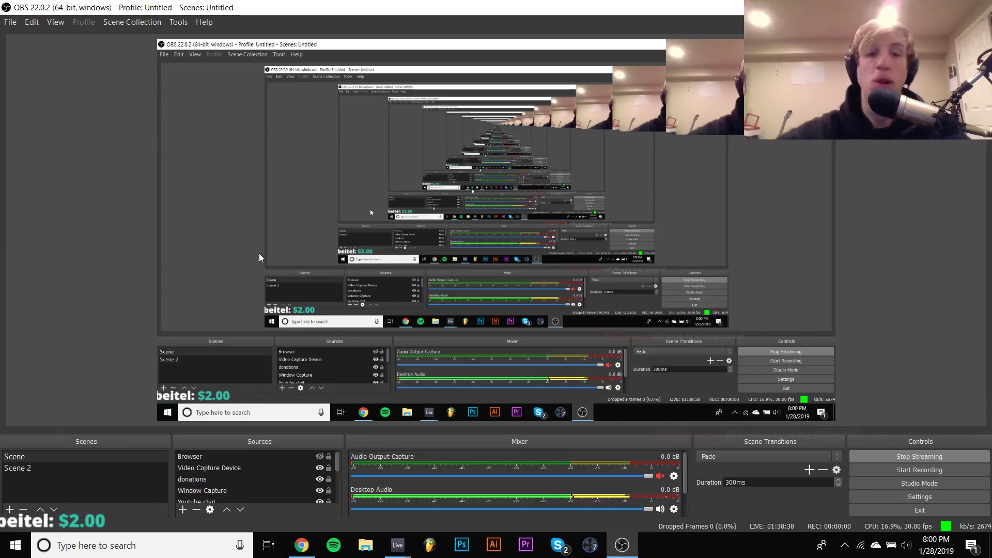
{"action": "left_click", "coordinate": [301, 545]}
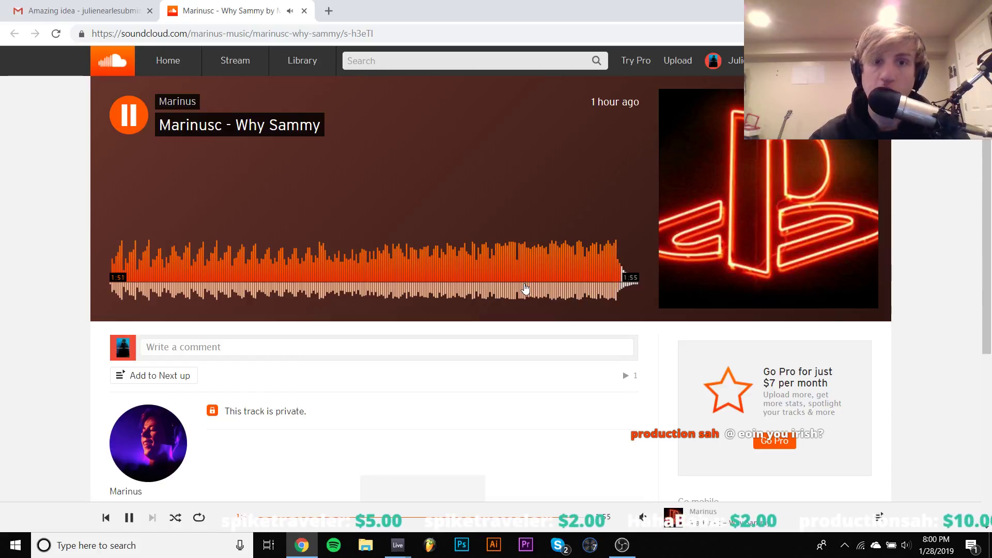
Step: Replay sections from the later part and middle of Why Sammy, pause it, and play it again from near the start
{"action": "left_click", "coordinate": [508, 280]}
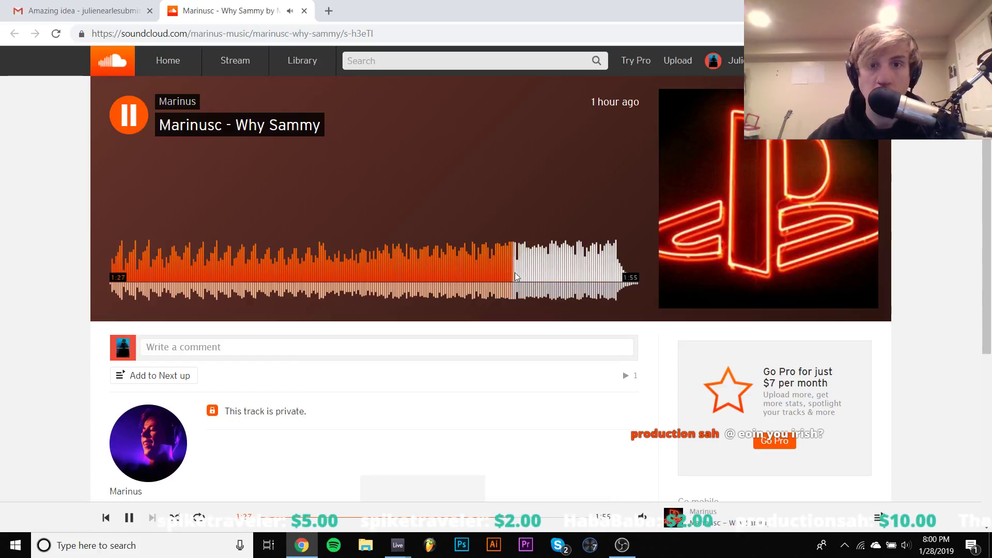
{"action": "left_click", "coordinate": [534, 276]}
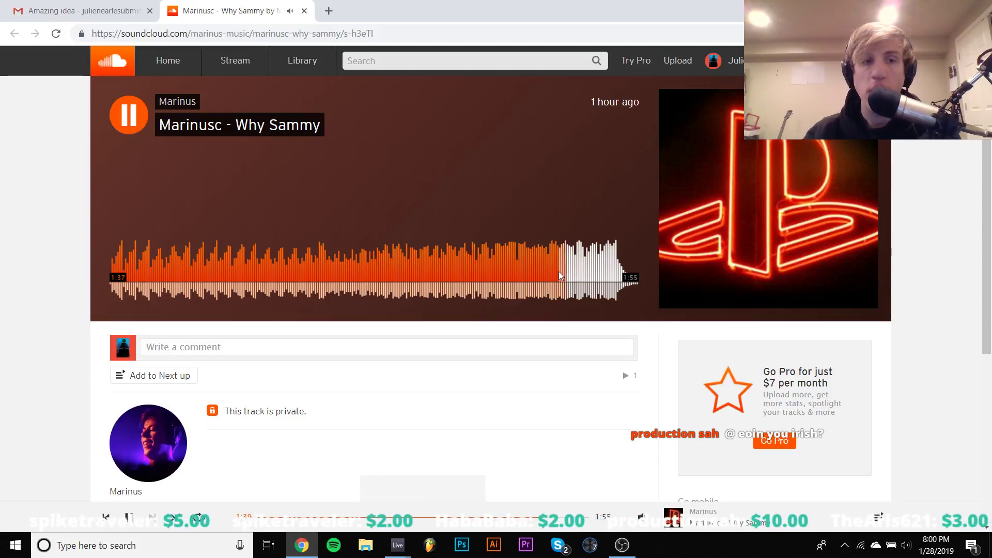
{"action": "left_click", "coordinate": [355, 281]}
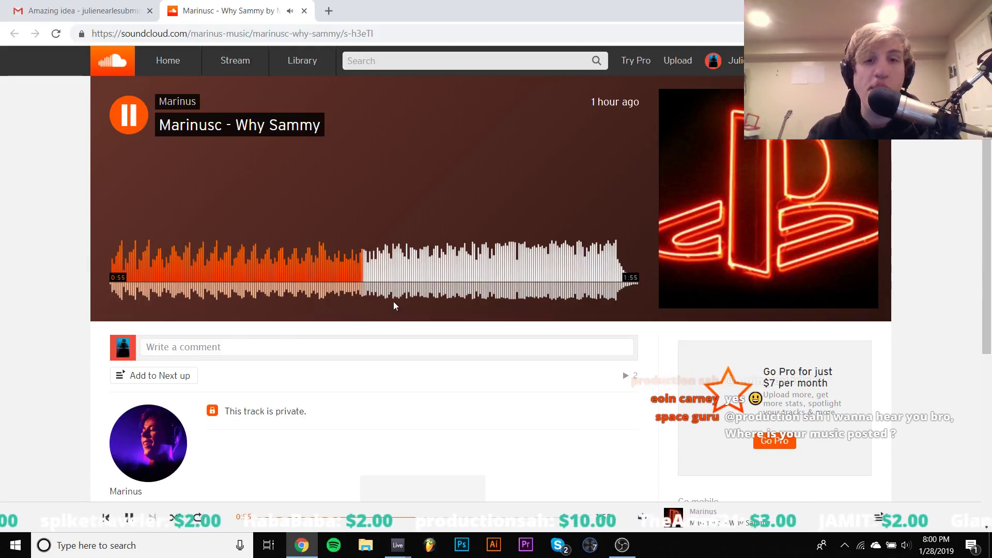
{"action": "left_click", "coordinate": [427, 270]}
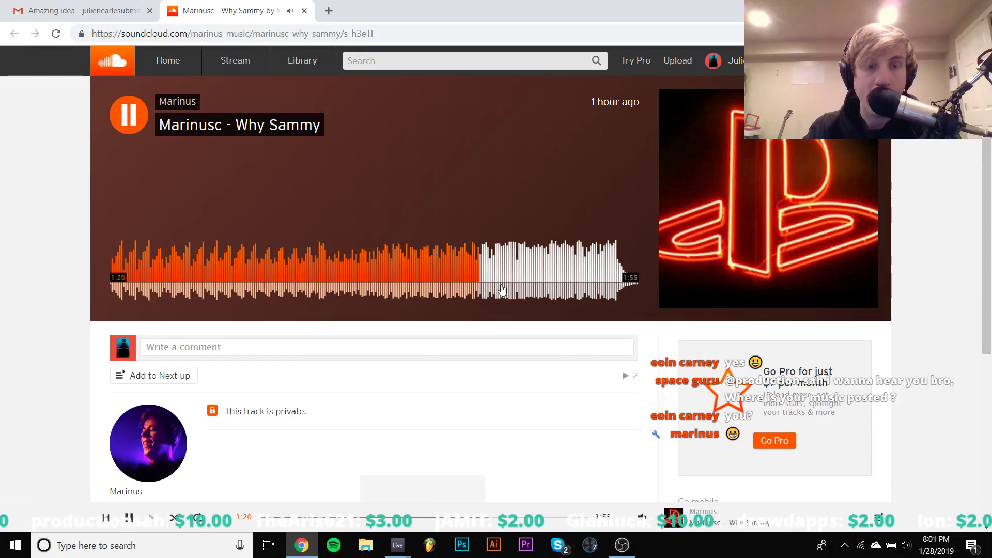
{"action": "key", "text": "space"}
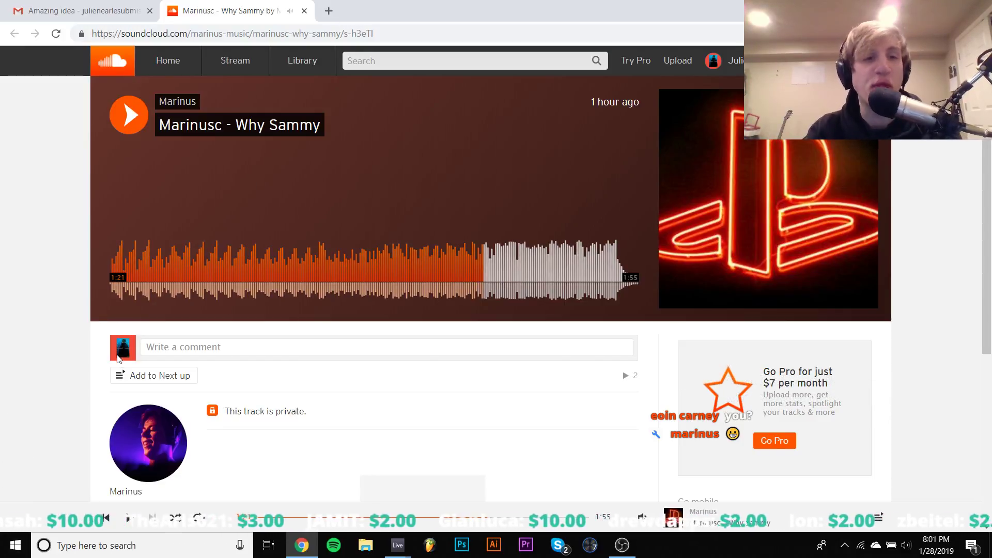
{"action": "left_click", "coordinate": [168, 255]}
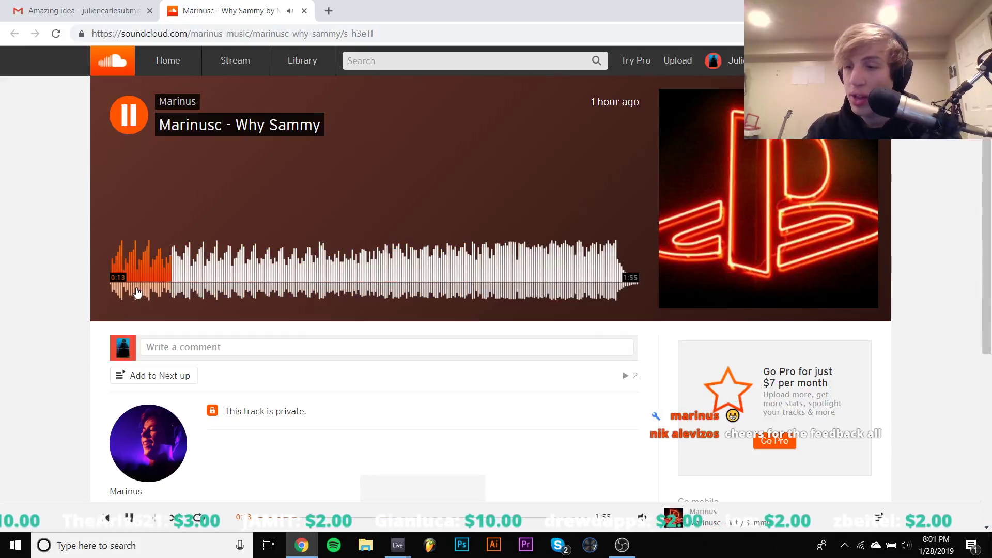
Step: Close the Why Sammy page, return to the inbox and open the 7:58 PM "How to make music like" email
{"action": "left_click", "coordinate": [304, 11]}
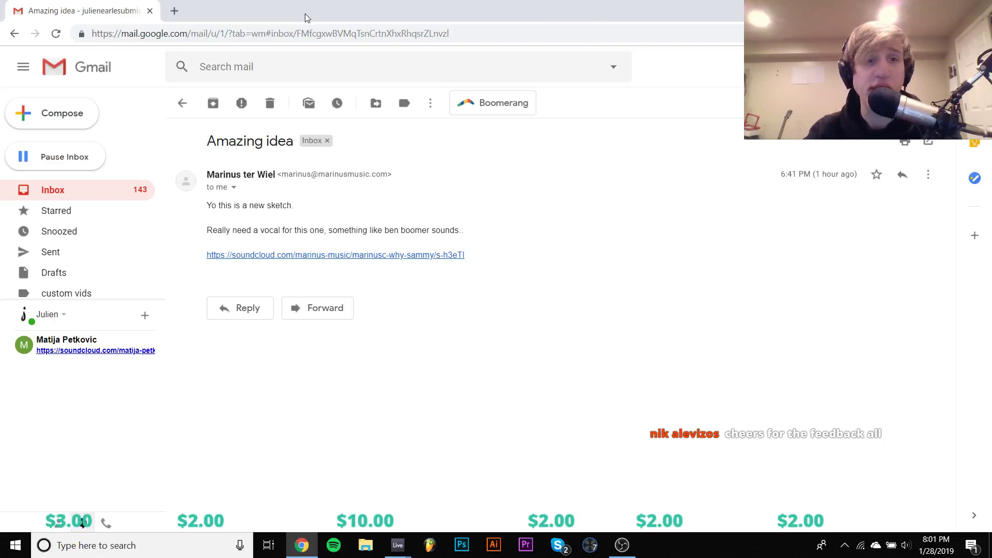
{"action": "left_click", "coordinate": [182, 103]}
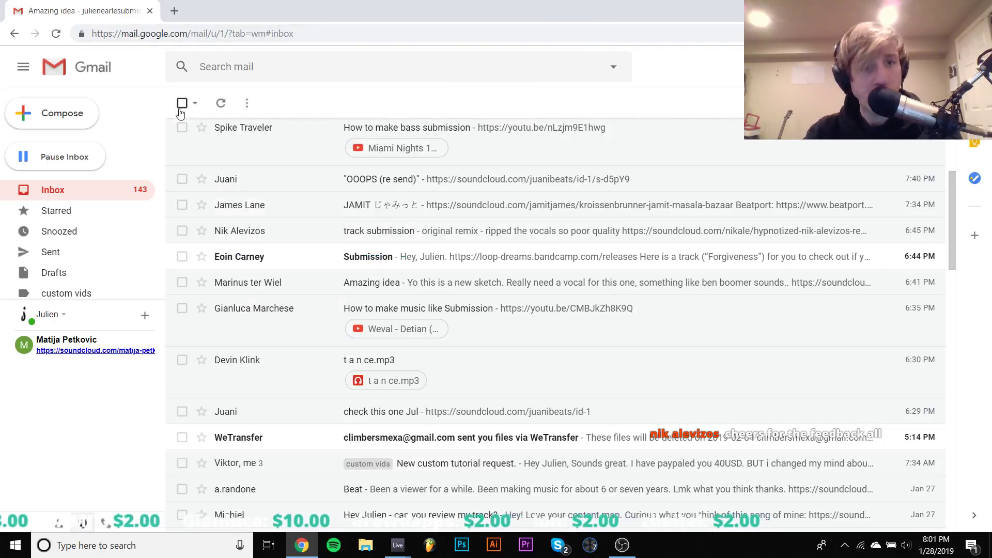
{"action": "scroll", "coordinate": [312, 371], "scroll_direction": "up", "scroll_amount": 4}
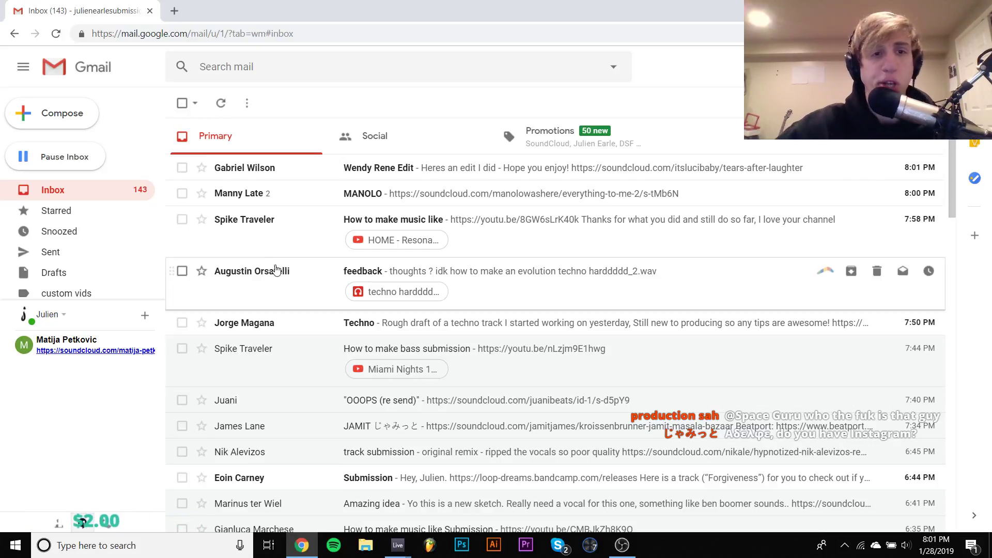
{"action": "left_click", "coordinate": [273, 220]}
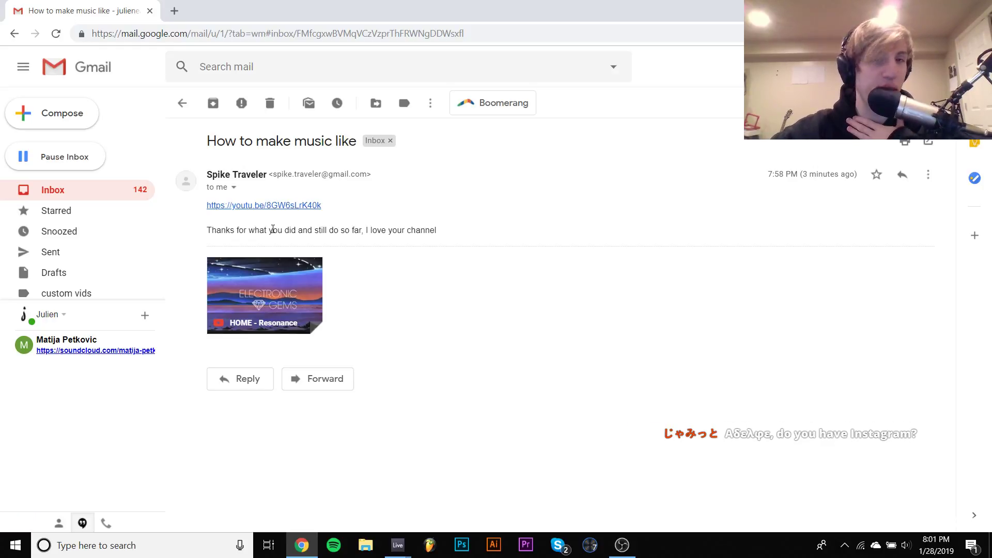
Step: Open the email's HOME - Resonance video, switch to OBS briefly, and start the video back in Chrome
{"action": "left_click", "coordinate": [280, 305]}
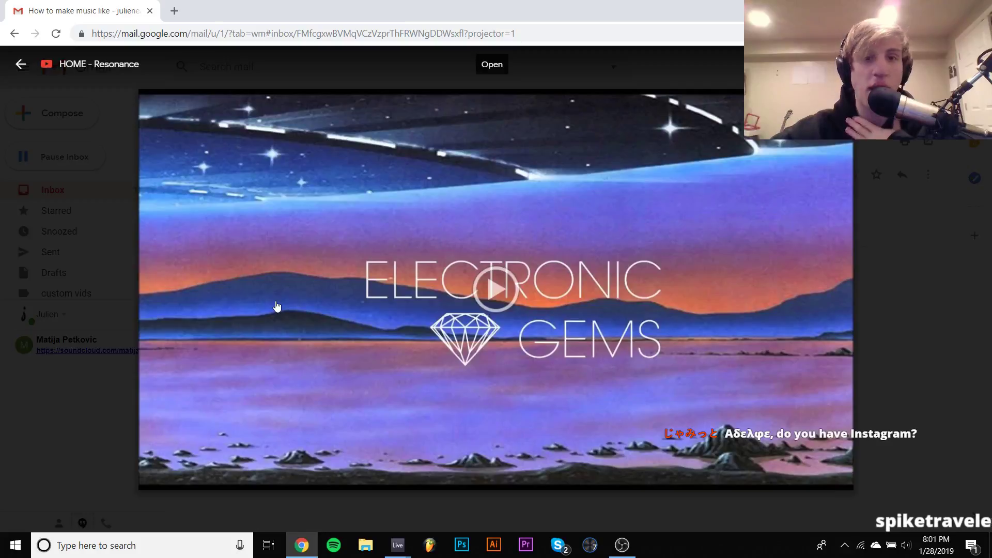
{"action": "left_click", "coordinate": [506, 304]}
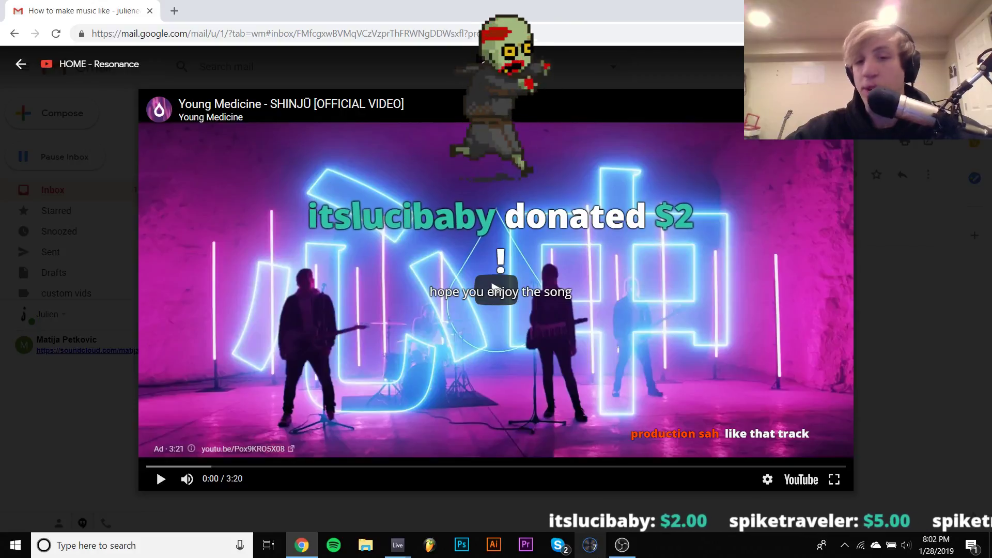
{"action": "left_click", "coordinate": [622, 545]}
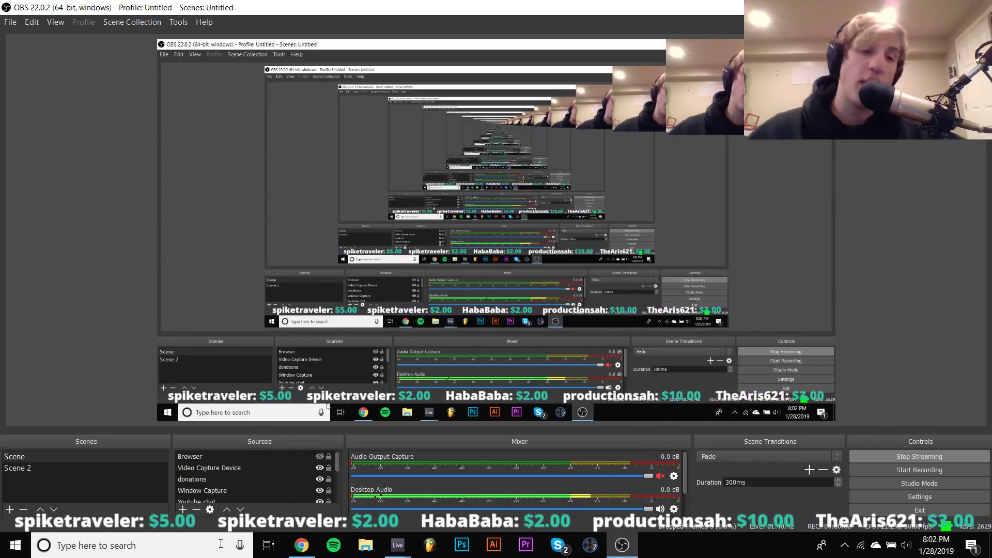
{"action": "left_click", "coordinate": [296, 551]}
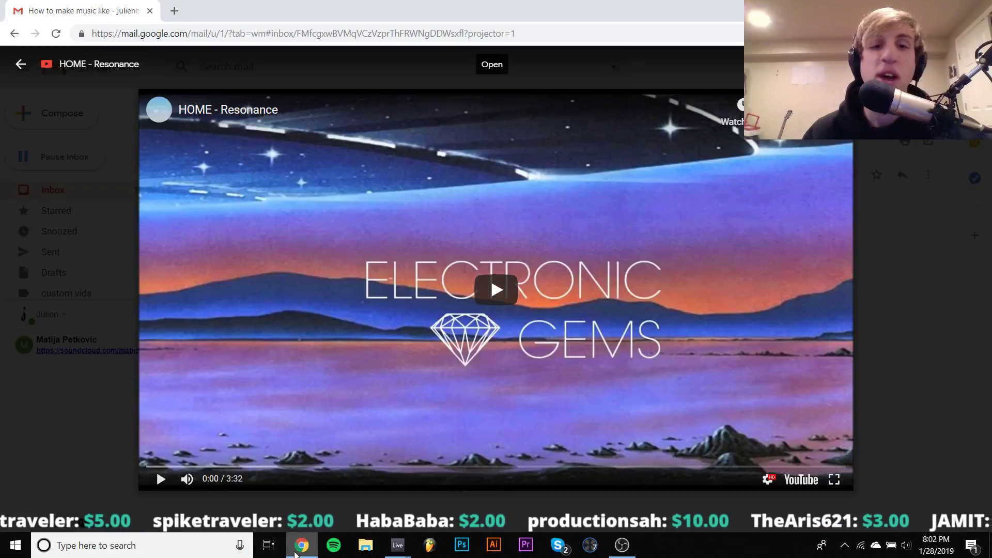
{"action": "left_click", "coordinate": [520, 292]}
Step: Listen to HOME - Resonance from 0:57, pausing and resuming around 1:10 and 1:13, and skip ahead to 1:41
{"action": "left_click", "coordinate": [273, 466]}
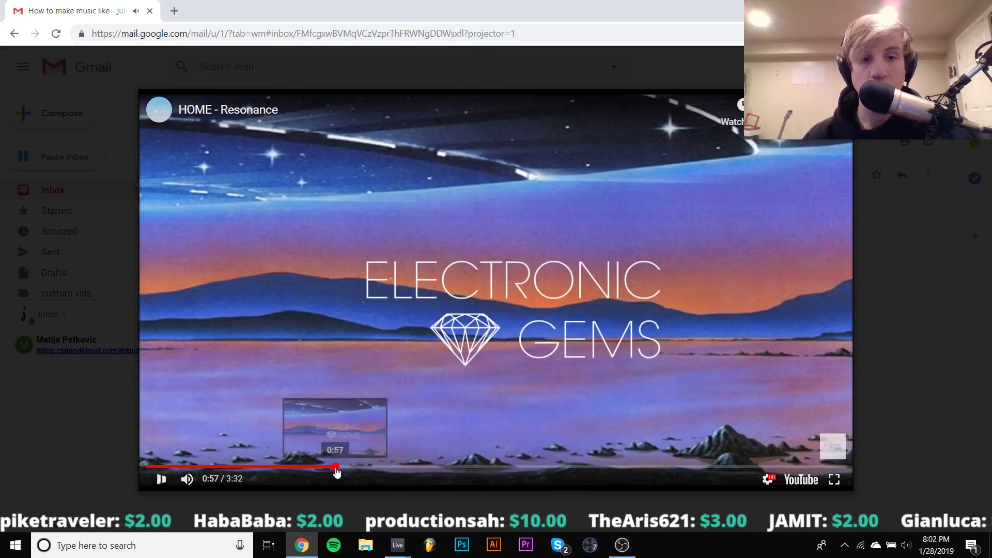
{"action": "left_click", "coordinate": [337, 466]}
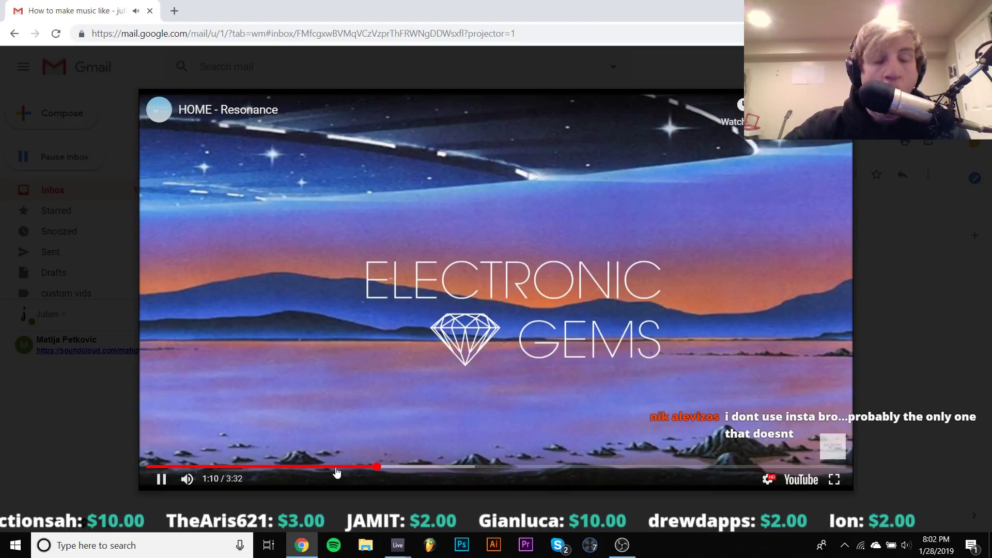
{"action": "key", "text": "space"}
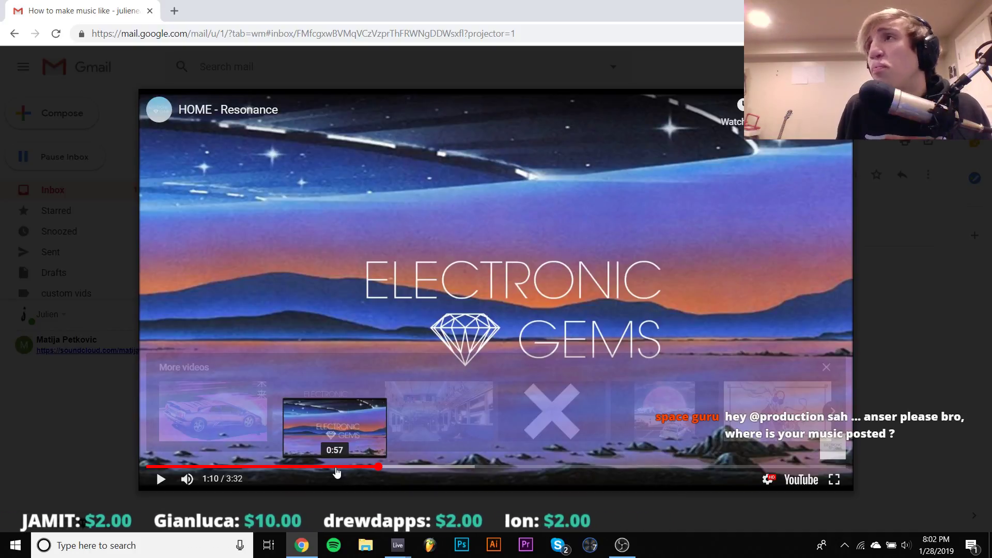
{"action": "key", "text": "space"}
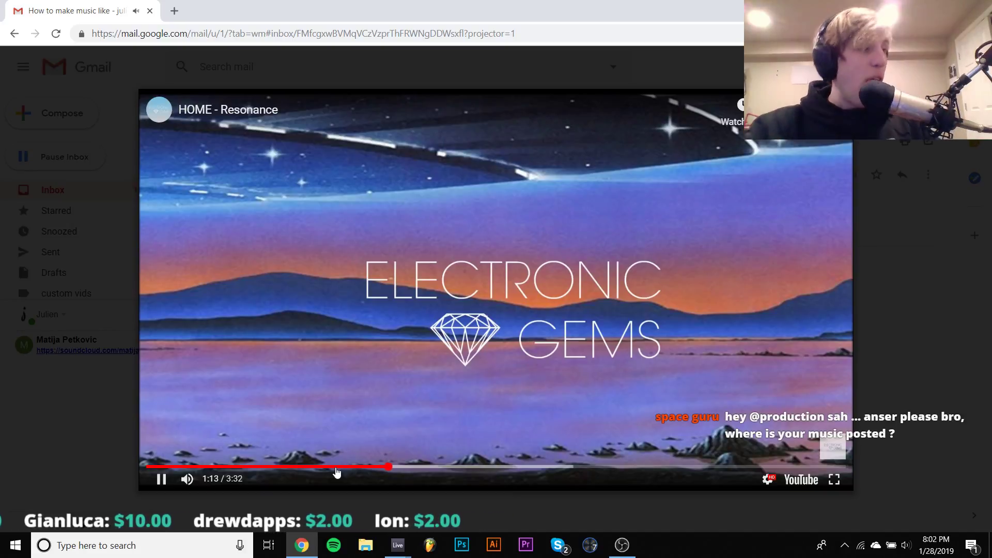
{"action": "key", "text": "space"}
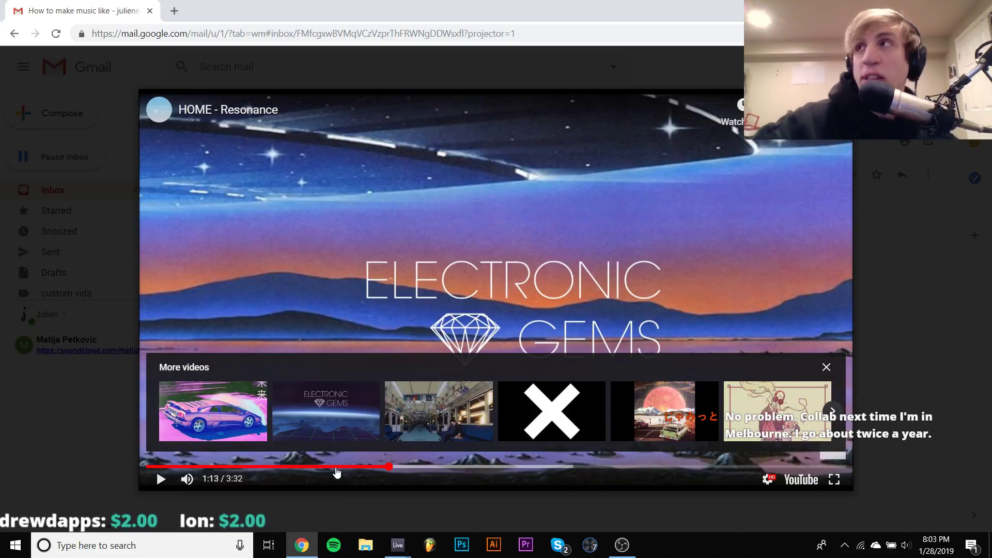
{"action": "key", "text": "space"}
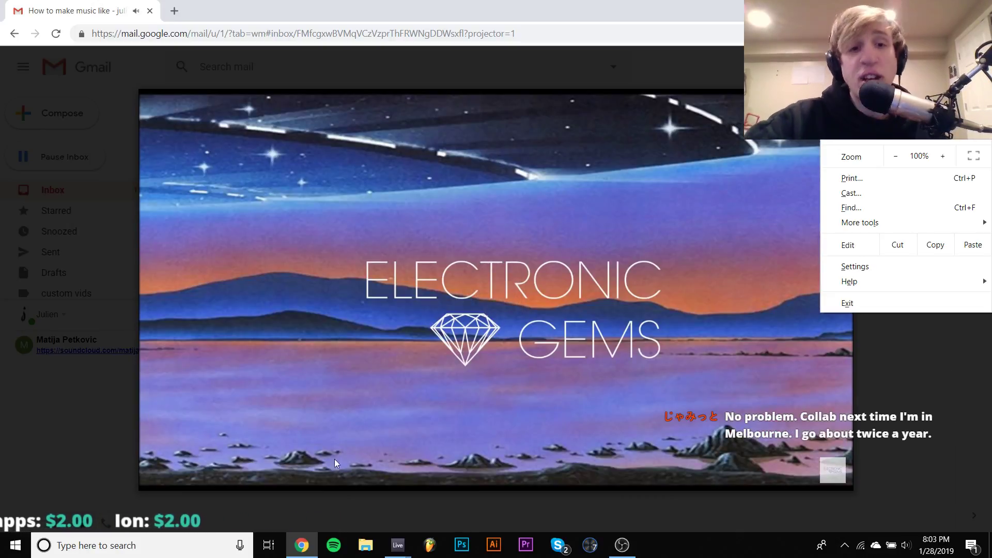
{"action": "key", "text": "space"}
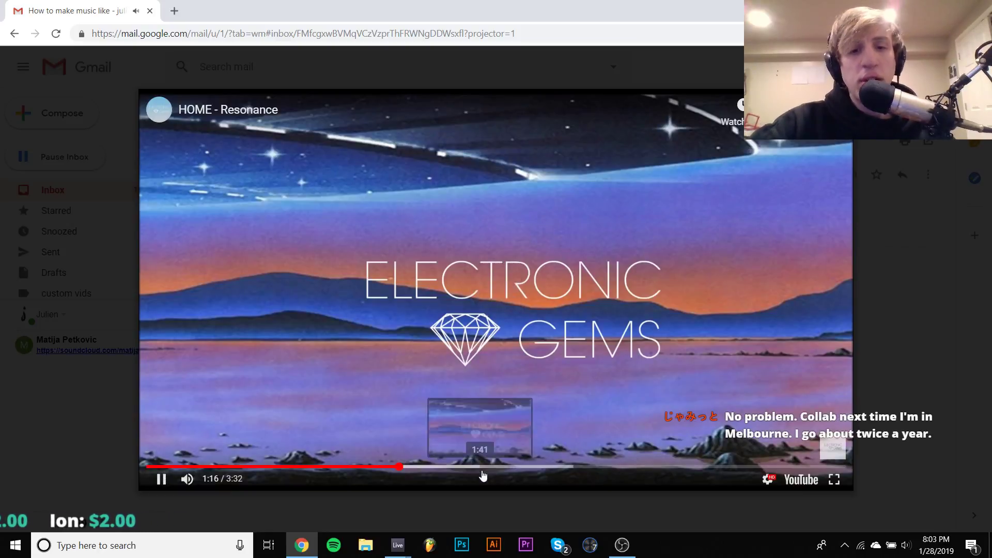
{"action": "left_click", "coordinate": [482, 467]}
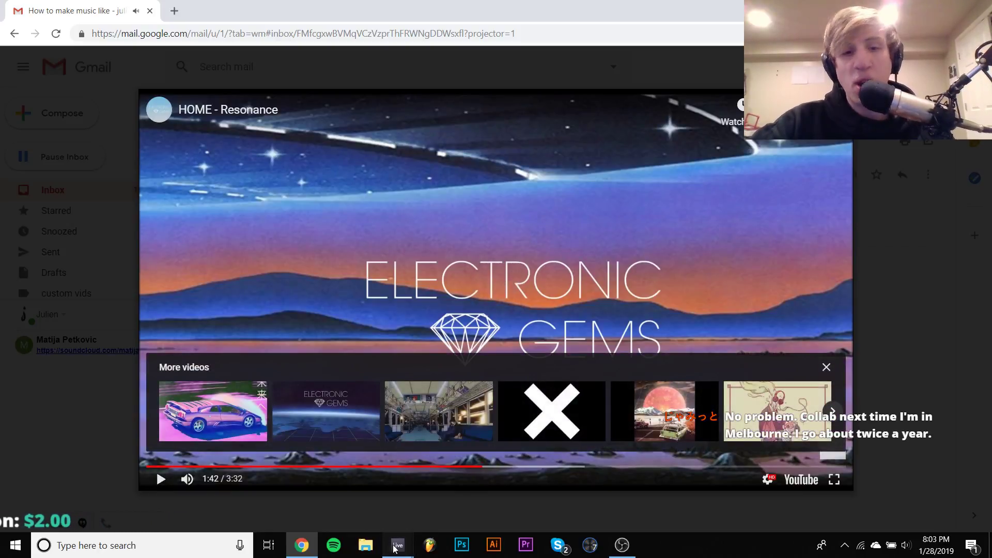
Step: Switch to Ableton Live, select the Master track, and return to the HOME - Resonance video in Chrome
{"action": "mouse_move", "coordinate": [395, 548]}
{"action": "left_click", "coordinate": [339, 495]}
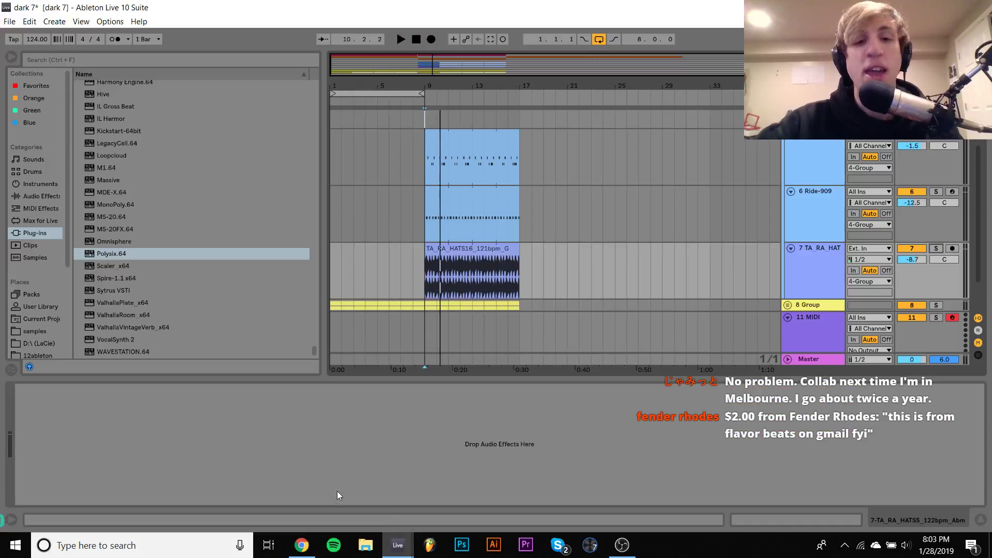
{"action": "left_click", "coordinate": [809, 363]}
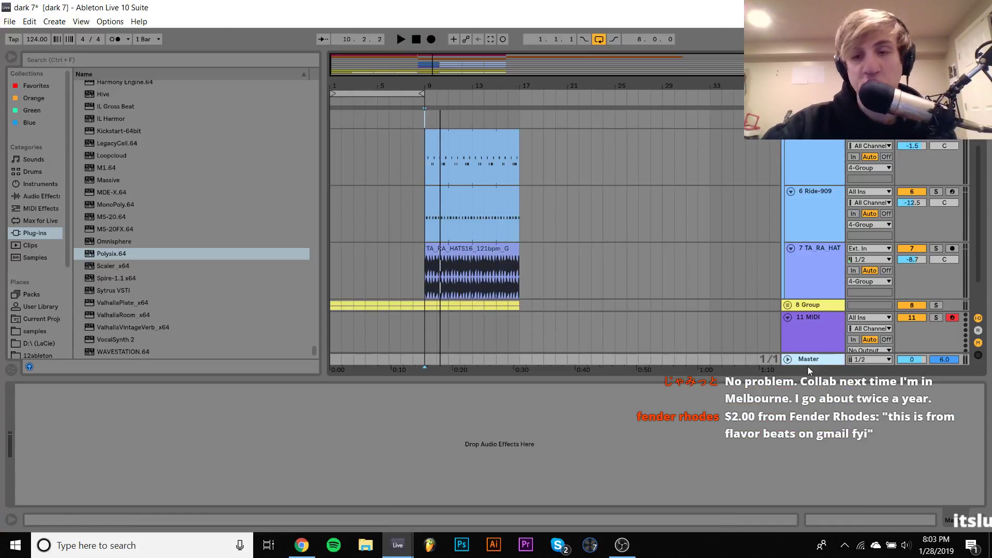
{"action": "key", "text": "alt+Tab"}
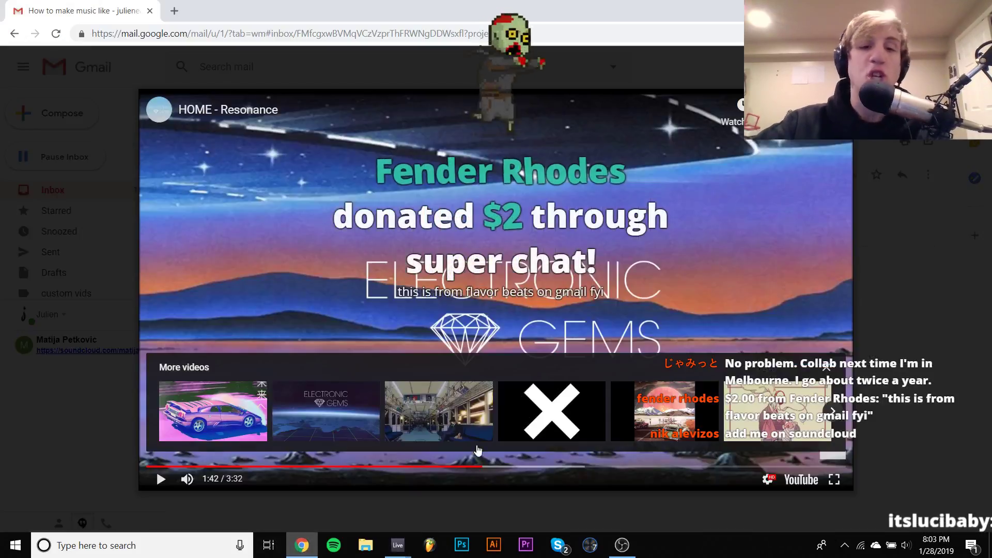
Step: Check OBS briefly, return to Chrome and play the HOME - Resonance video from 1:42, pausing it at 1:43
{"action": "left_click", "coordinate": [622, 545]}
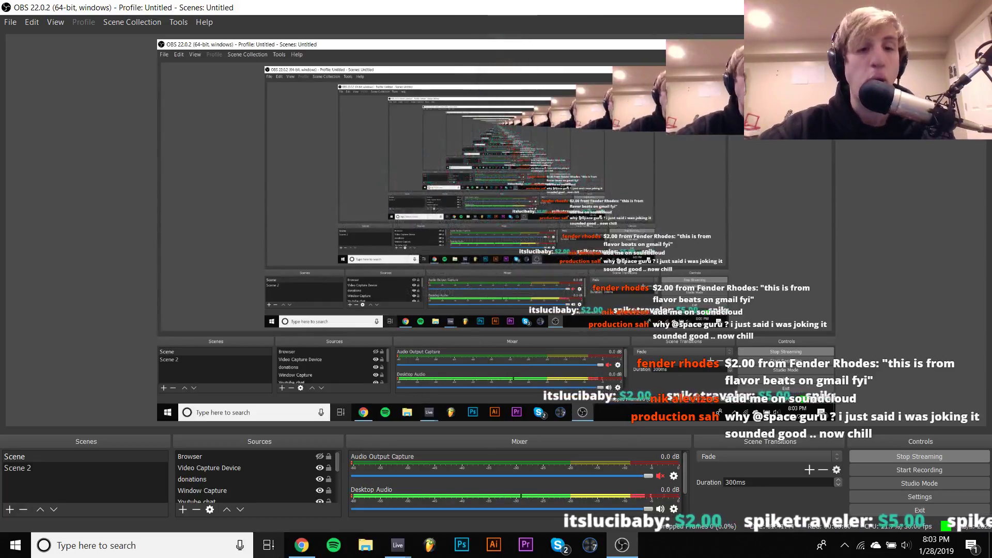
{"action": "left_click", "coordinate": [300, 546]}
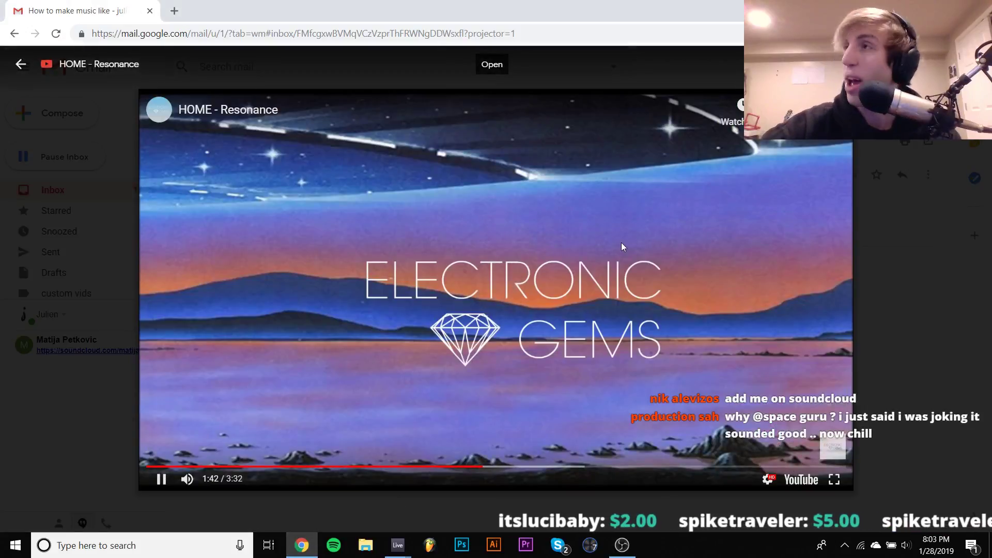
{"action": "left_click", "coordinate": [621, 243]}
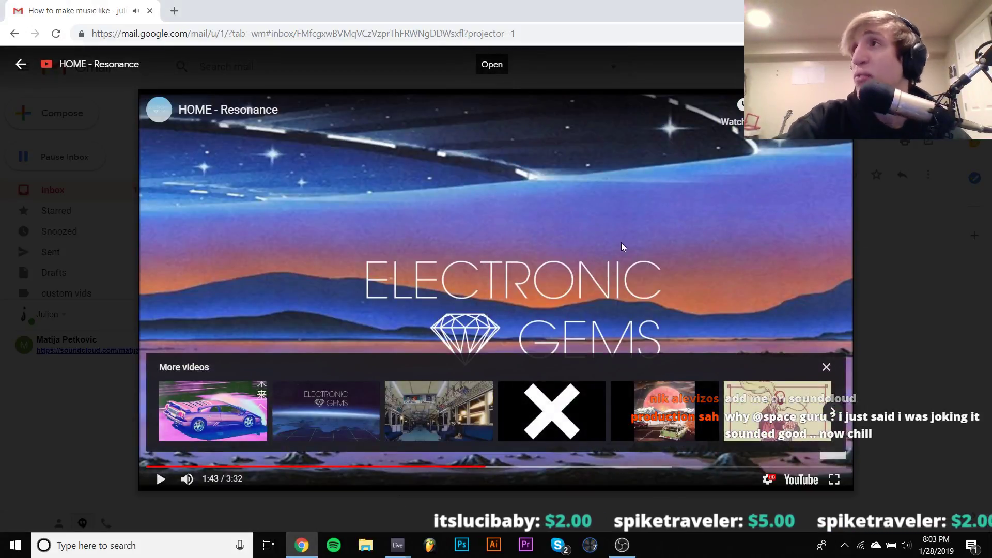
Step: Listen to HOME - Resonance from 1:43, pausing and resuming at 1:57 and pausing again at 1:59
{"action": "left_click", "coordinate": [622, 243]}
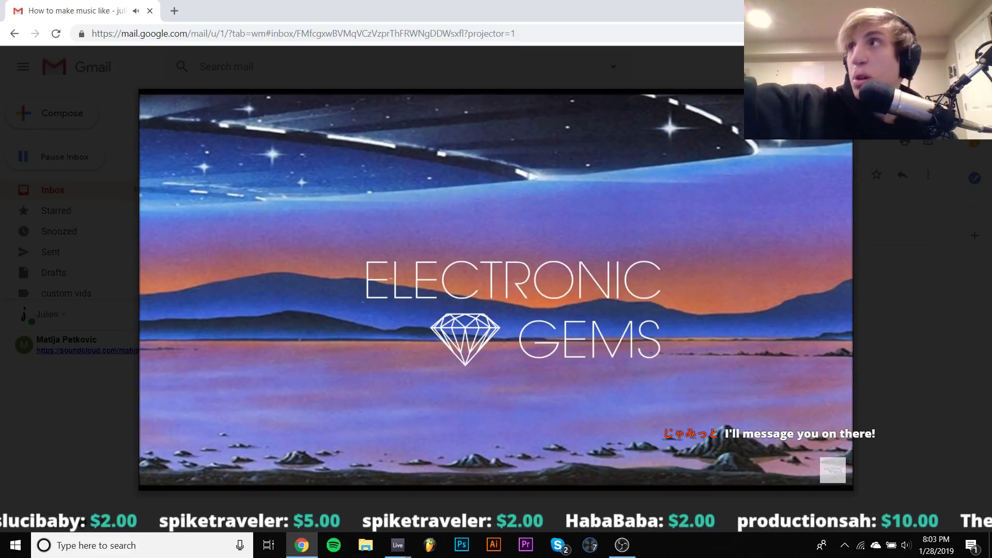
{"action": "left_click", "coordinate": [622, 243]}
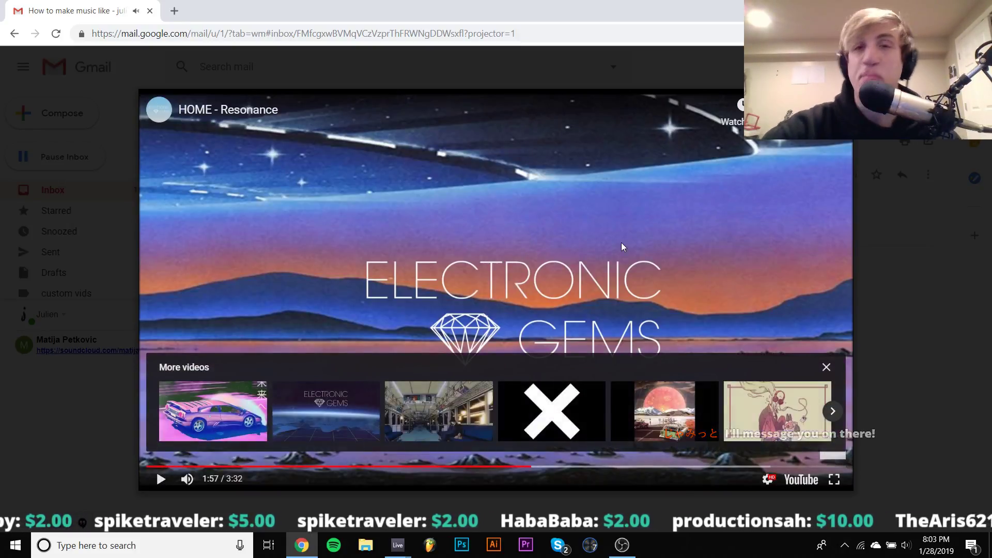
{"action": "left_click", "coordinate": [622, 243]}
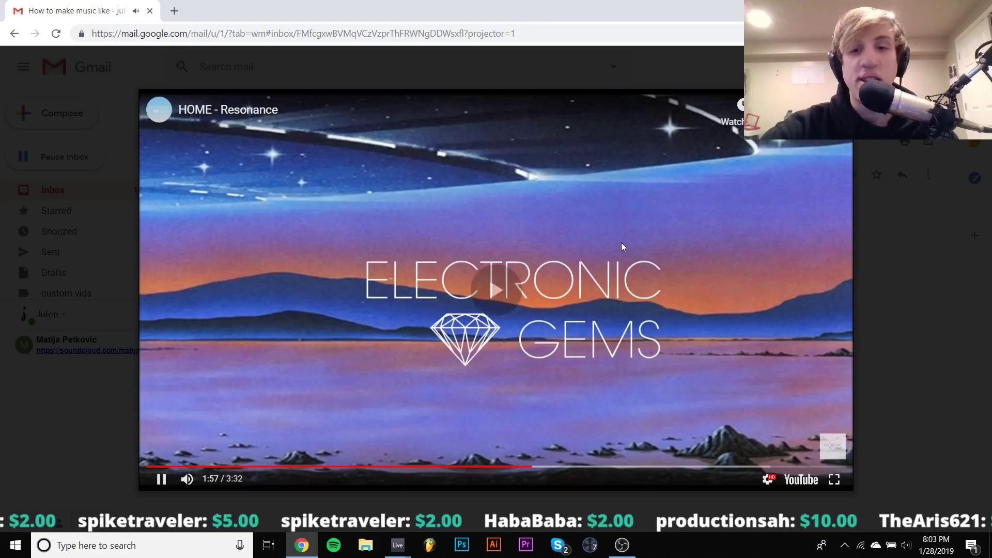
{"action": "left_click", "coordinate": [523, 355]}
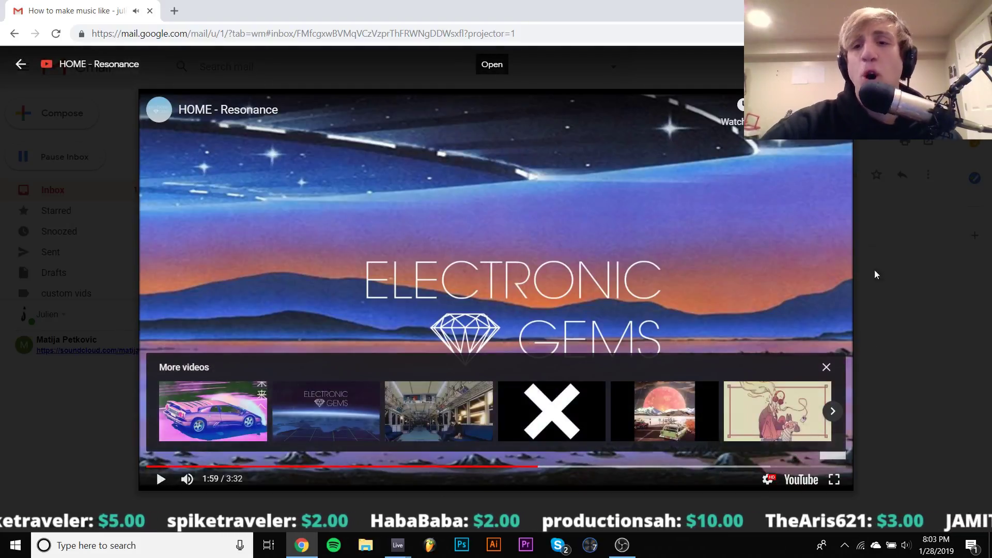
Step: Close the HOME - Resonance video, return to the inbox and open the 6:44 PM "Submission" email
{"action": "left_click", "coordinate": [897, 313]}
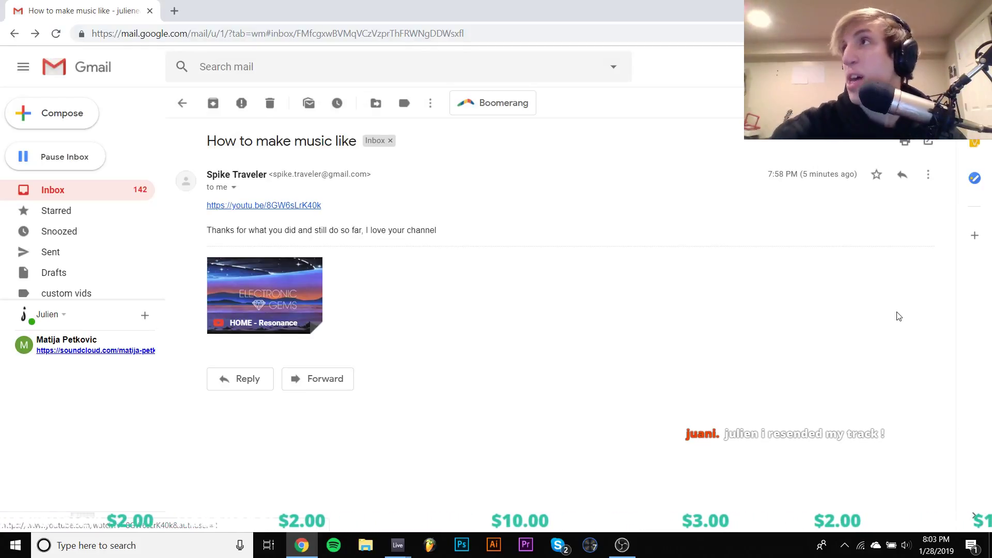
{"action": "left_click", "coordinate": [180, 106]}
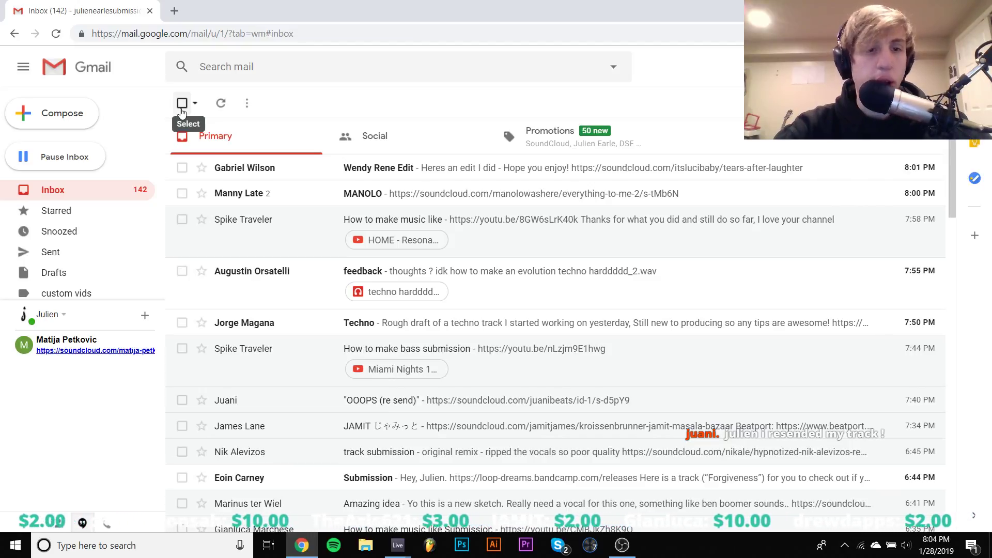
{"action": "scroll", "coordinate": [362, 317], "scroll_direction": "down", "scroll_amount": 4}
{"action": "scroll", "coordinate": [365, 316], "scroll_direction": "up", "scroll_amount": 2}
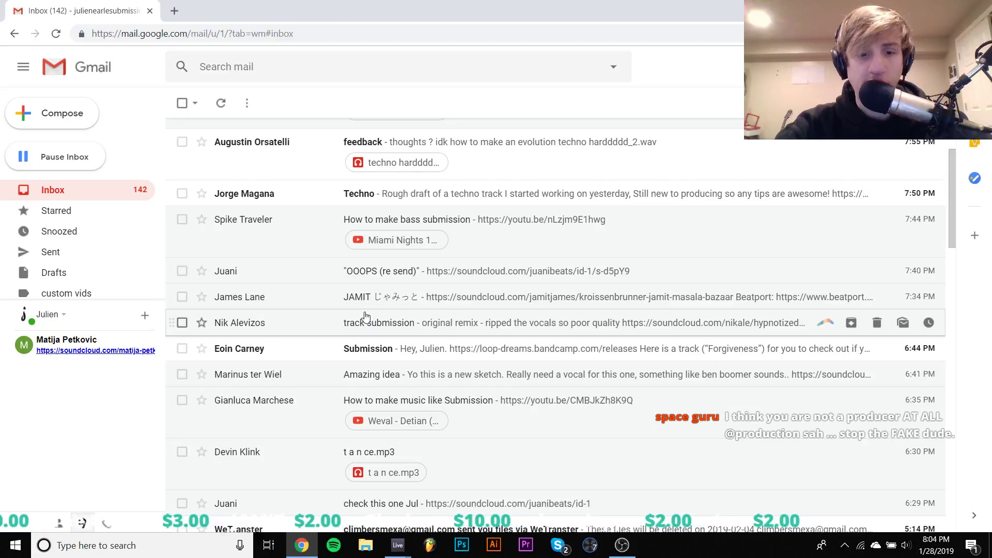
{"action": "left_click", "coordinate": [312, 355]}
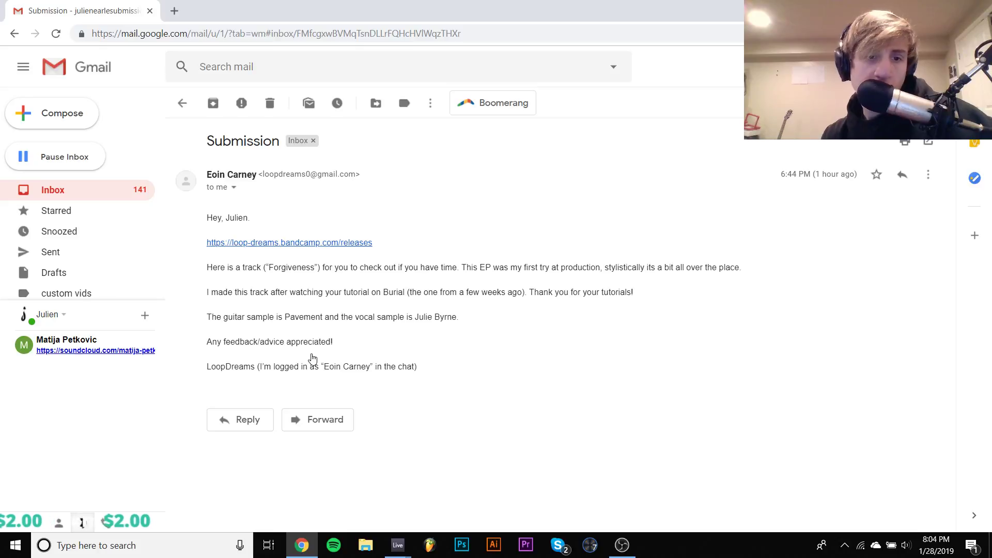
Step: Open the email's Bandcamp releases link and play the track "Forgiveness" from Snowy March E.P
{"action": "left_click", "coordinate": [298, 244]}
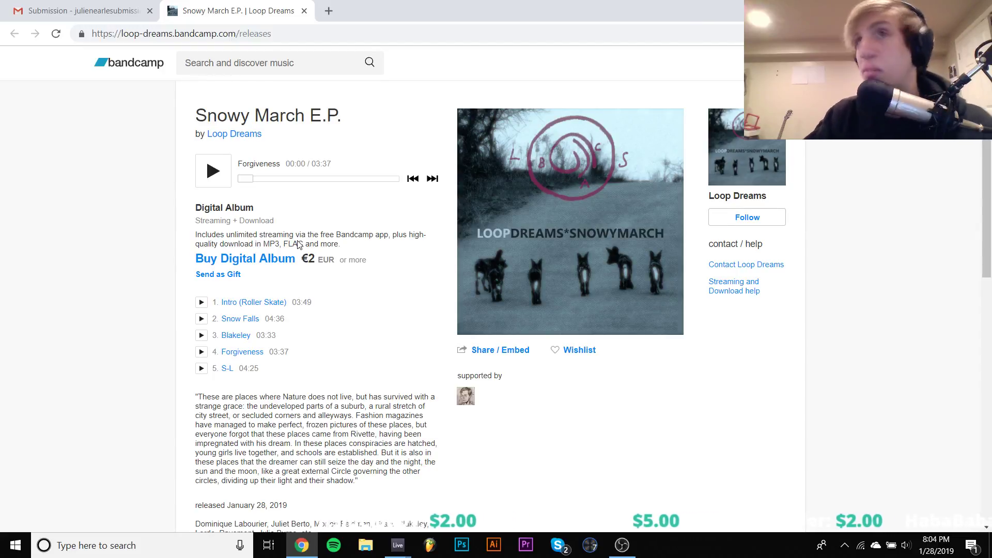
{"action": "left_click", "coordinate": [93, 4]}
{"action": "left_click", "coordinate": [248, 11]}
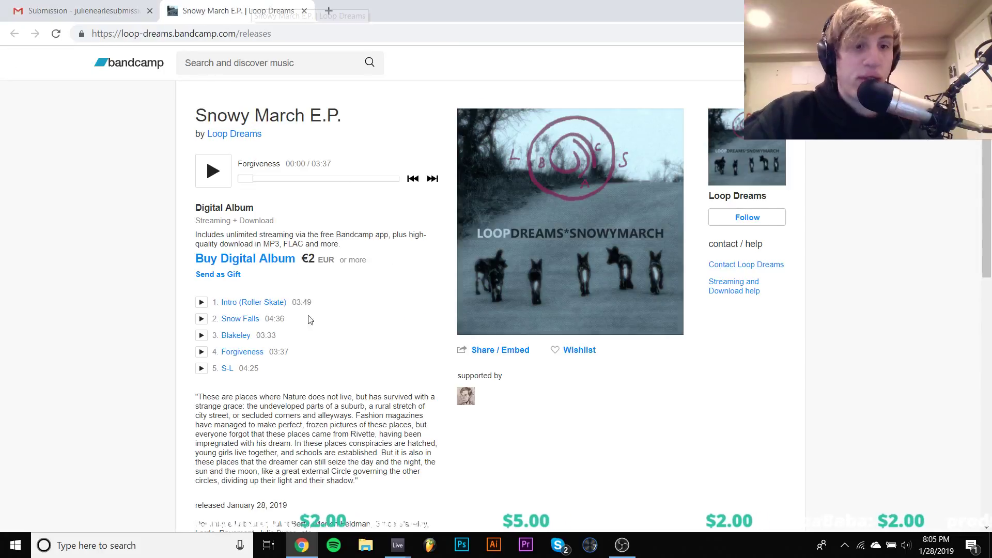
{"action": "left_click", "coordinate": [202, 351]}
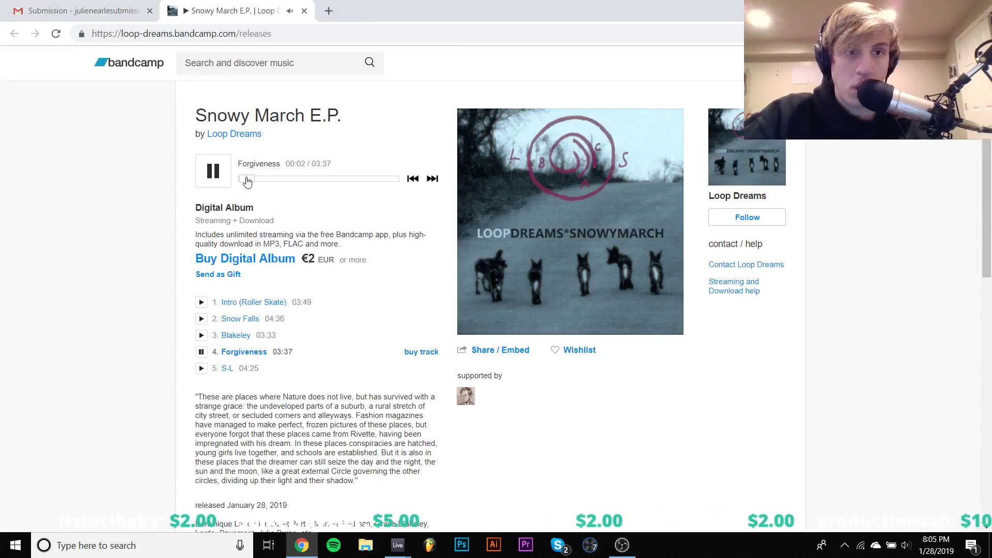
Step: Skip ahead in the track "Forgiveness" on Bandcamp, and return to the inbox after closing its page
{"action": "left_click_drag", "start_coordinate": [248, 180], "coordinate": [268, 183]}
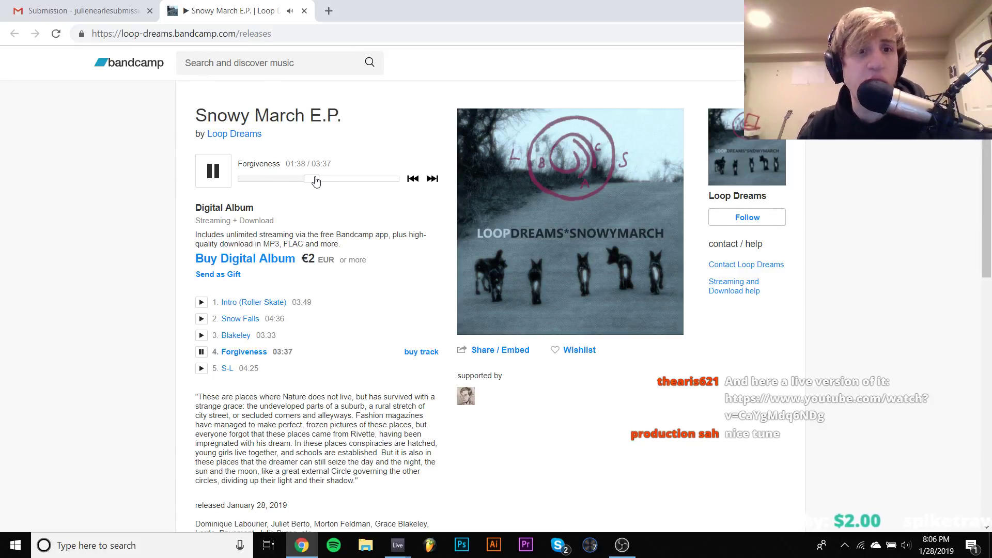
{"action": "left_click", "coordinate": [304, 11]}
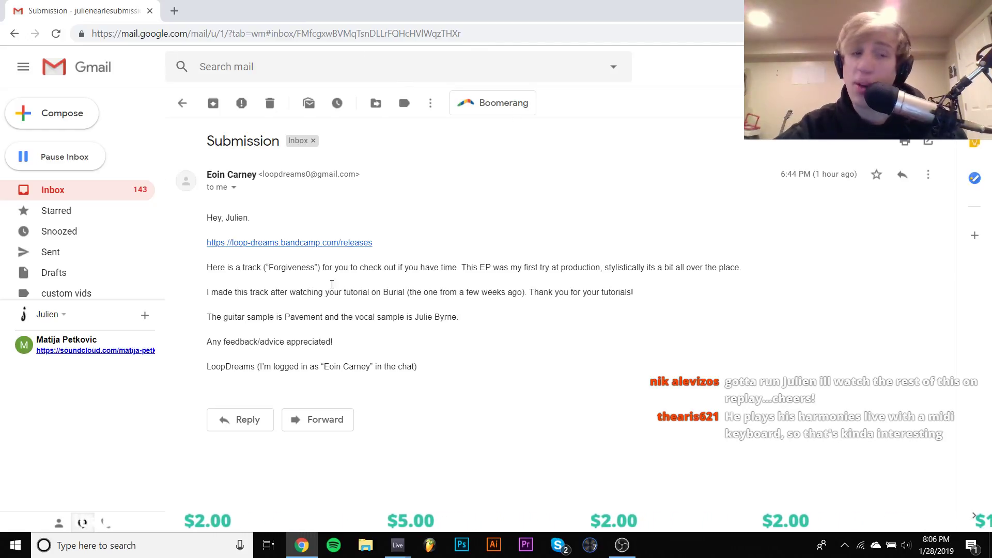
{"action": "left_click", "coordinate": [182, 103]}
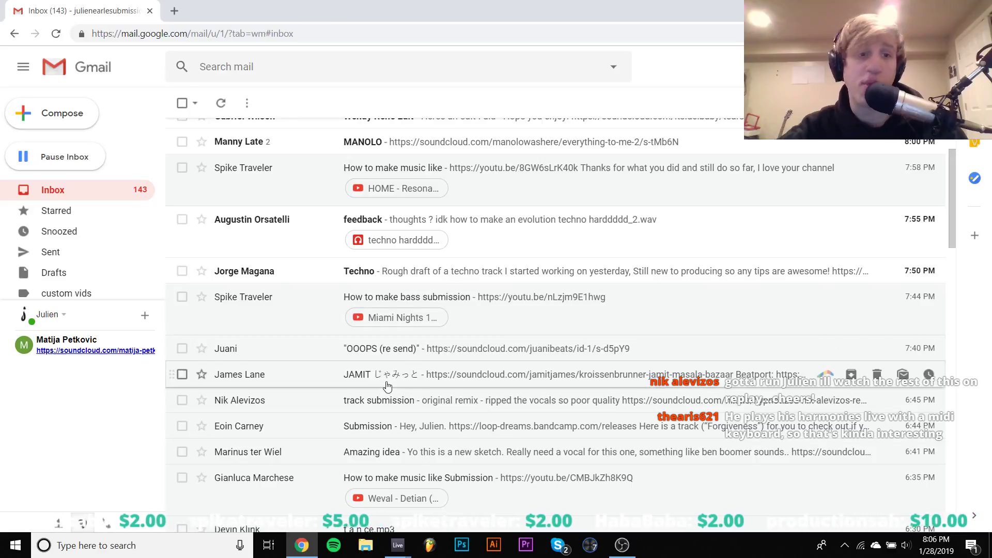
Step: Open the "Burial inspired submission (from fender rhodes)" email and its linked SoundCloud track, pausing playback shortly after the start
{"action": "scroll", "coordinate": [388, 385], "scroll_direction": "up", "scroll_amount": 3}
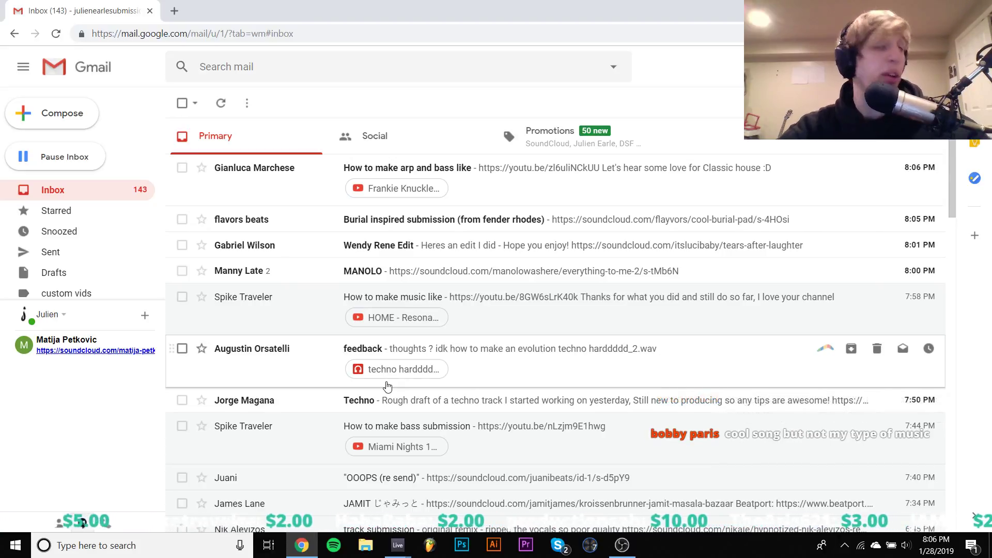
{"action": "left_click", "coordinate": [255, 219]}
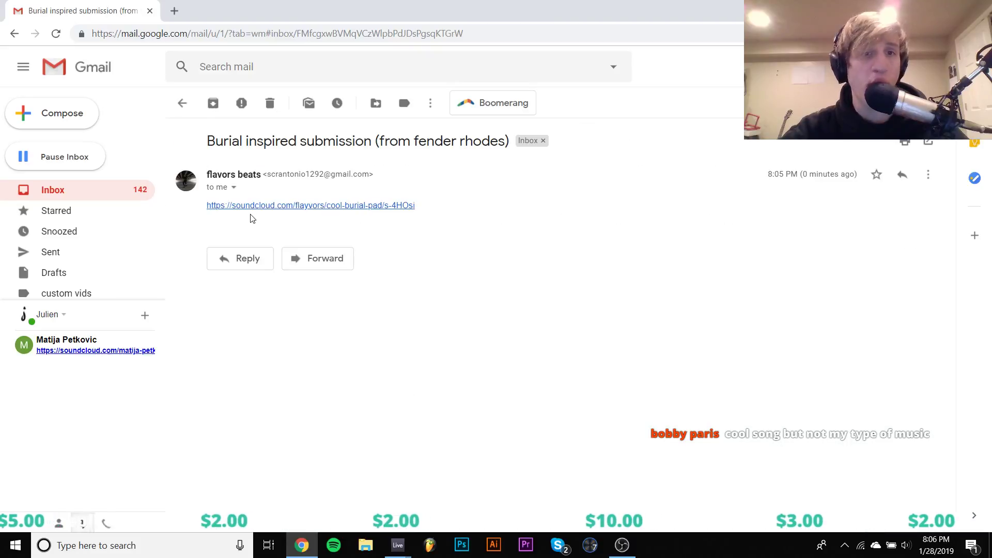
{"action": "left_click", "coordinate": [370, 205]}
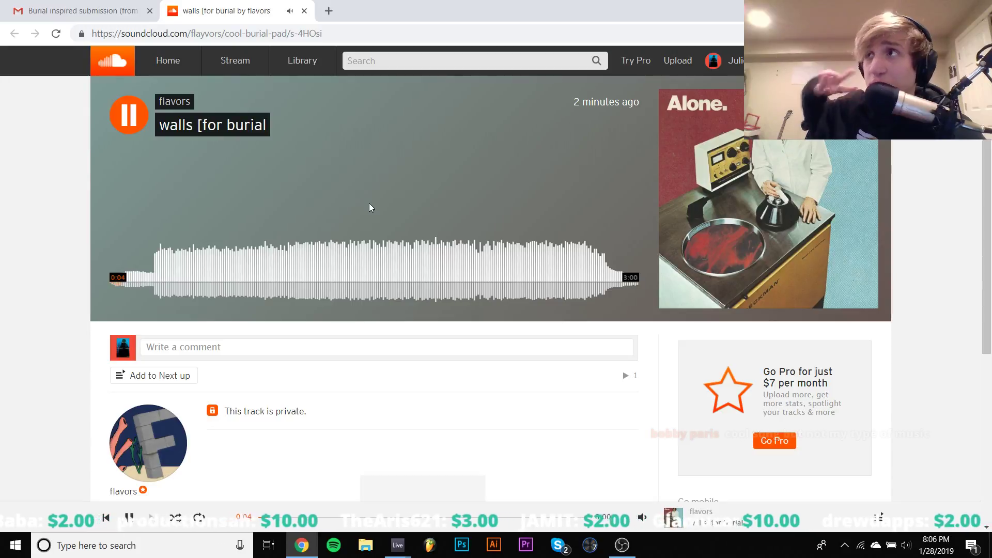
{"action": "key", "text": "space"}
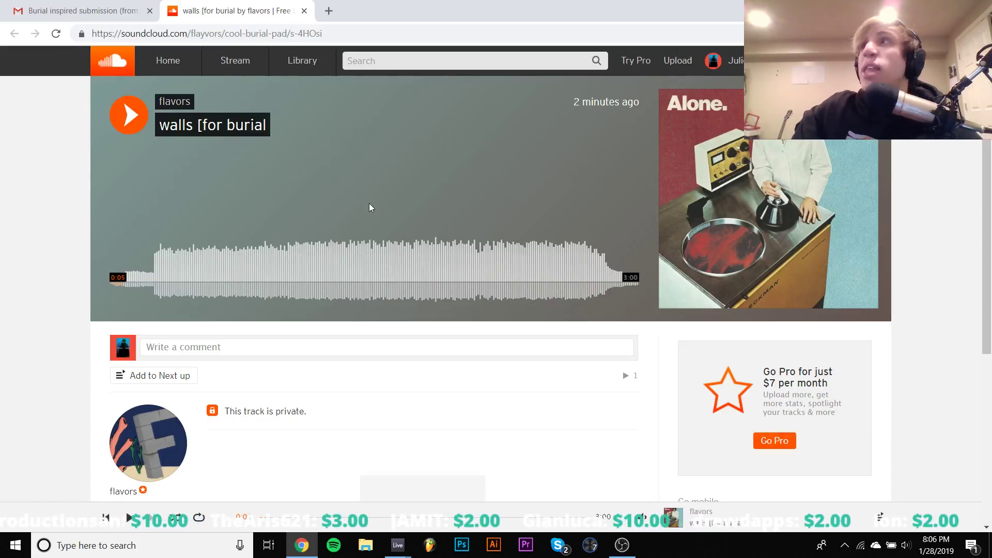
Step: Switch to the "dark 7" project in Ableton Live and insert an audio track below the 11 MIDI track
{"action": "mouse_move", "coordinate": [389, 549]}
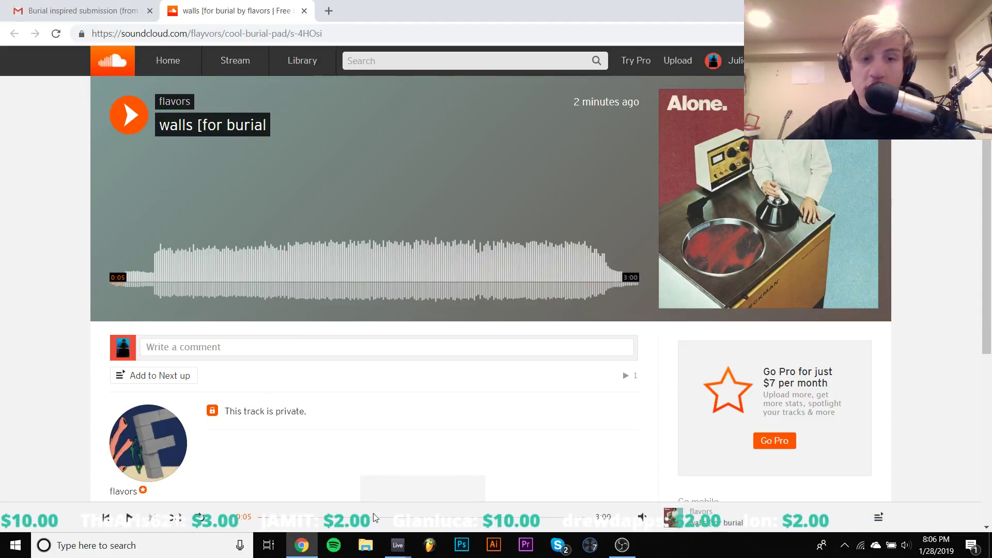
{"action": "left_click", "coordinate": [341, 507]}
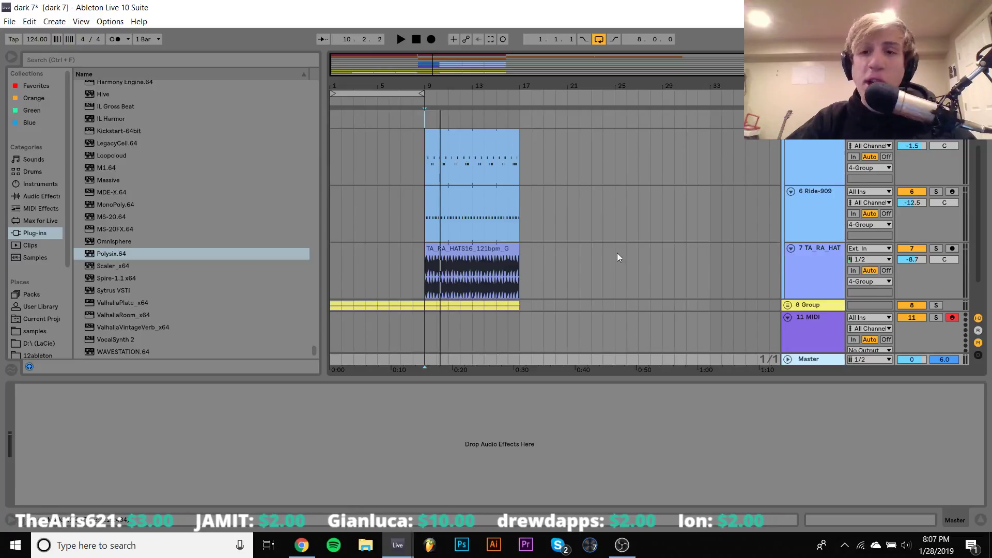
{"action": "scroll", "coordinate": [618, 253], "scroll_direction": "down", "scroll_amount": 2}
{"action": "left_click", "coordinate": [834, 302]}
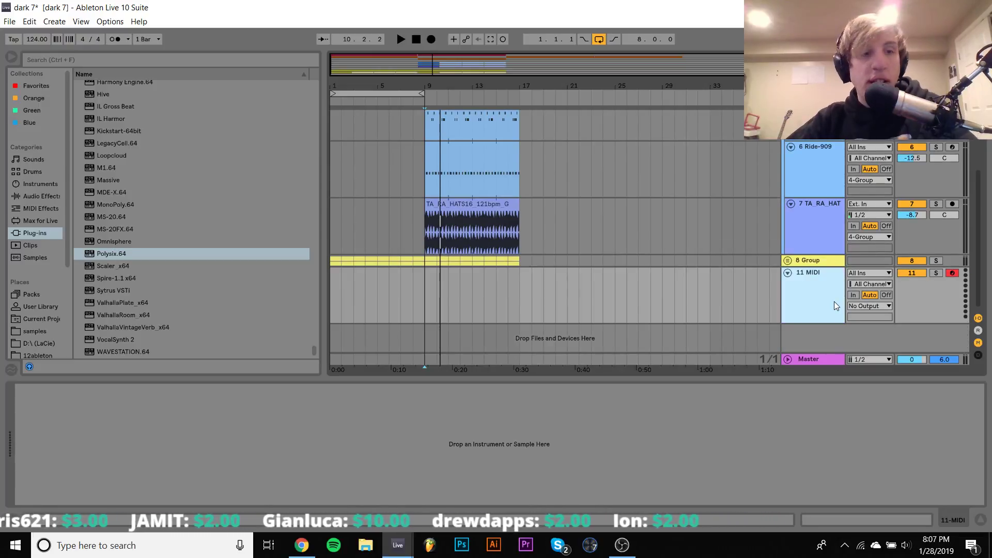
{"action": "key", "text": "ctrl+t"}
Step: Search the plug-ins for "harmon" and load Harmony Engine.64 onto the new audio track
{"action": "scroll", "coordinate": [181, 207], "scroll_direction": "up", "scroll_amount": 10}
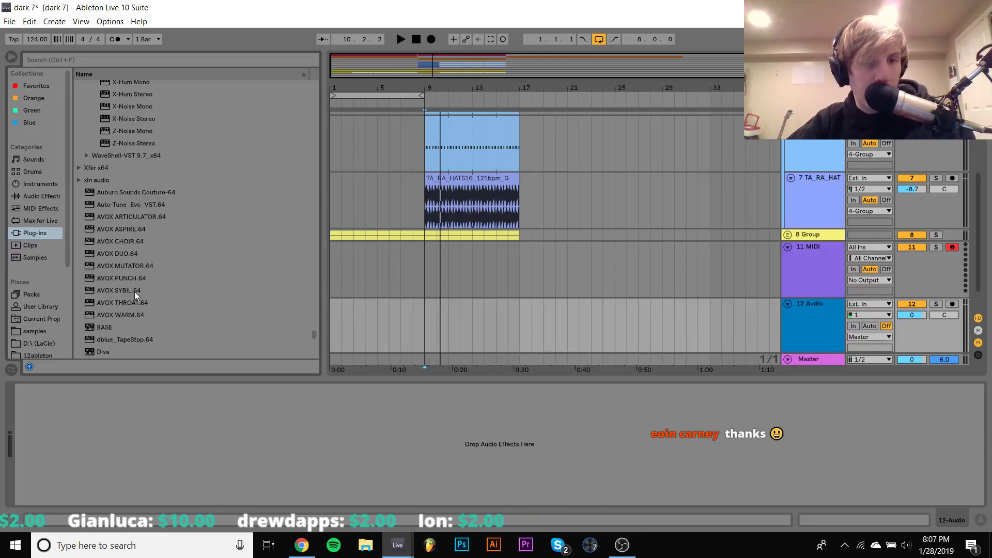
{"action": "scroll", "coordinate": [134, 292], "scroll_direction": "up", "scroll_amount": 2}
{"action": "scroll", "coordinate": [134, 292], "scroll_direction": "up", "scroll_amount": 12}
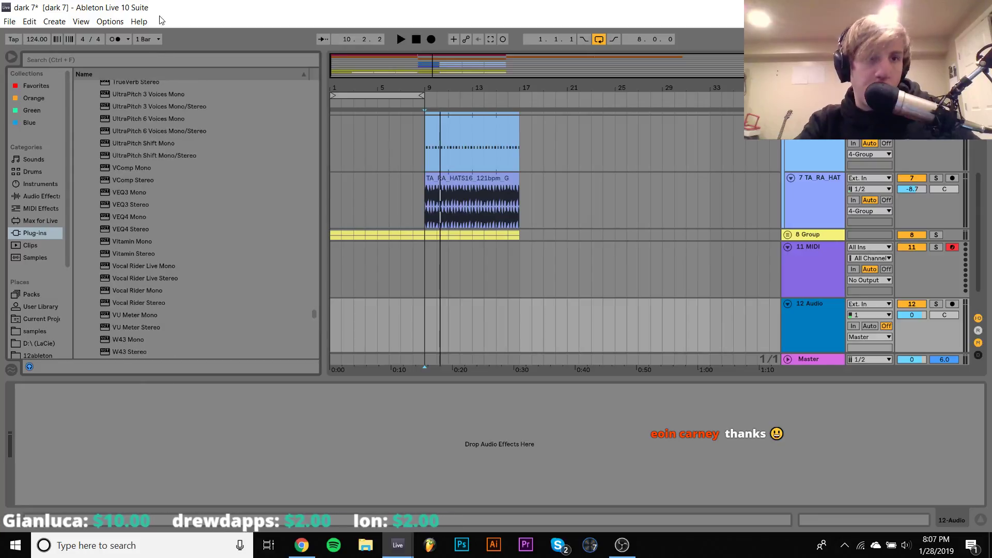
{"action": "left_click", "coordinate": [149, 59]}
{"action": "type", "text": "harmon"}
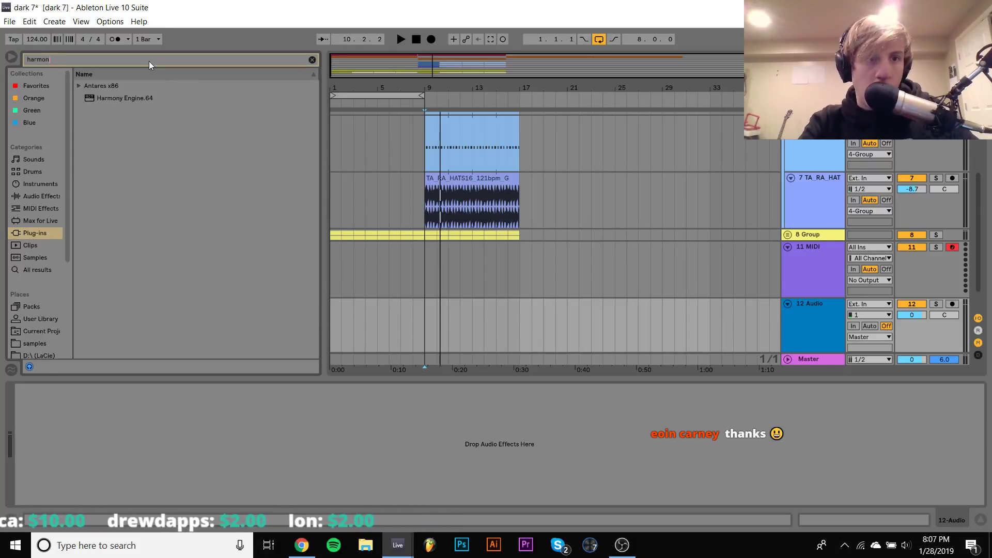
{"action": "key", "text": "Down"}
{"action": "key", "text": "Down"}
{"action": "key", "text": "Return"}
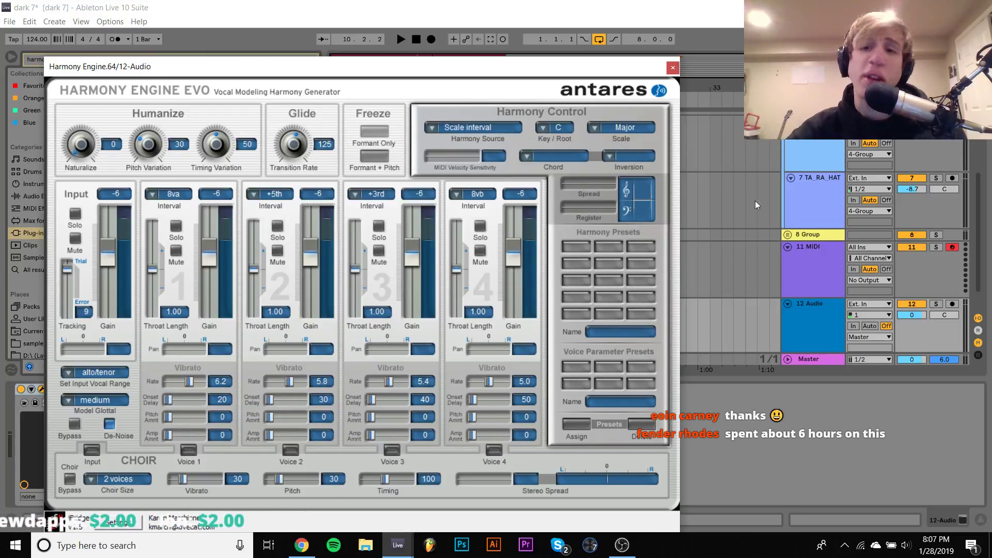
Step: Set the audio track's input monitoring to In and Harmony Engine's harmony source to Fixed interval
{"action": "left_click", "coordinate": [853, 325]}
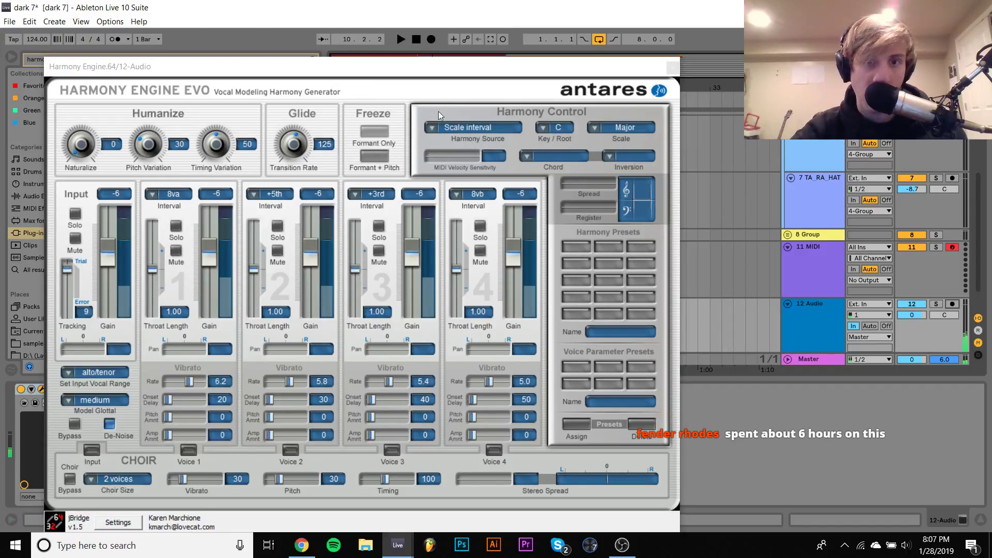
{"action": "left_click", "coordinate": [432, 129]}
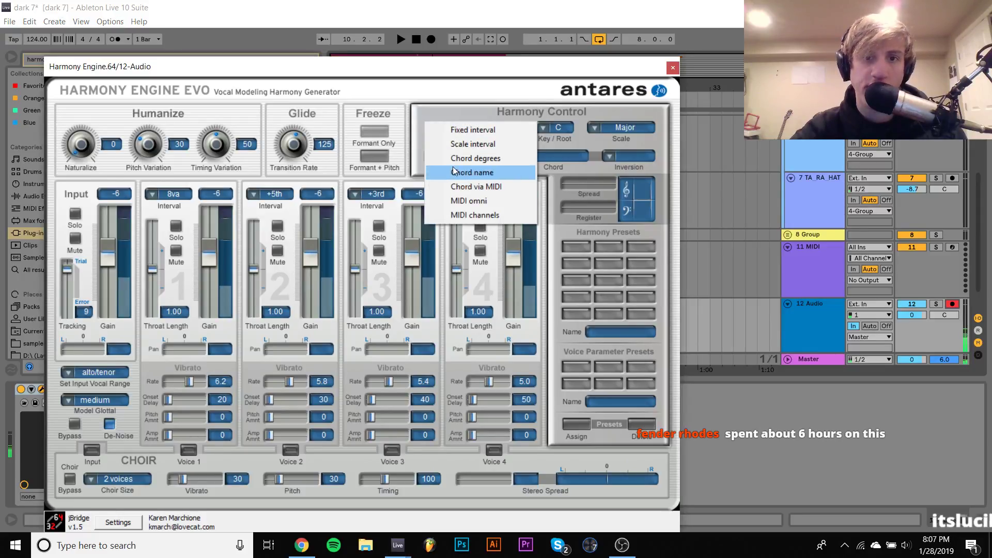
{"action": "left_click", "coordinate": [453, 128]}
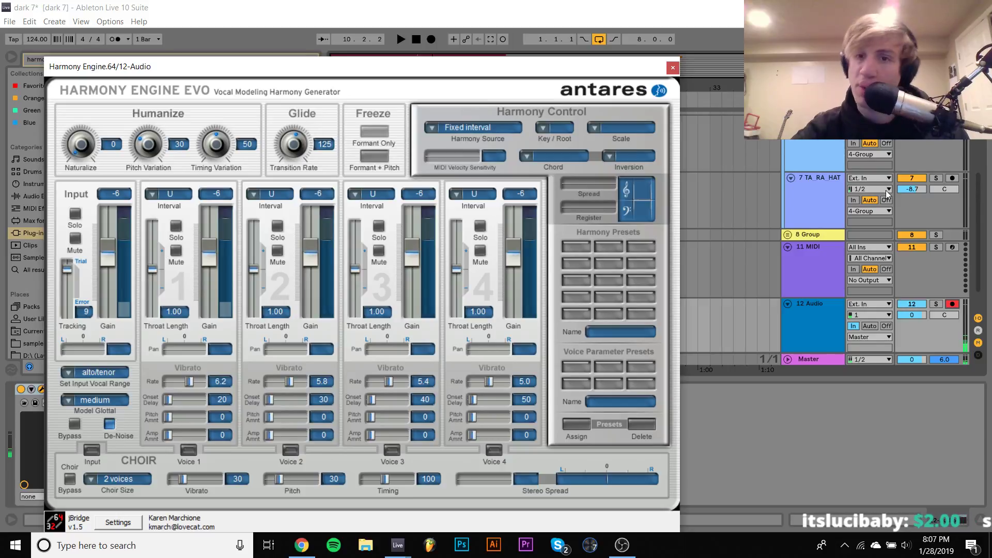
Step: Delete the audio track that holds Harmony Engine
{"action": "left_click", "coordinate": [823, 312]}
{"action": "key", "text": "Delete"}
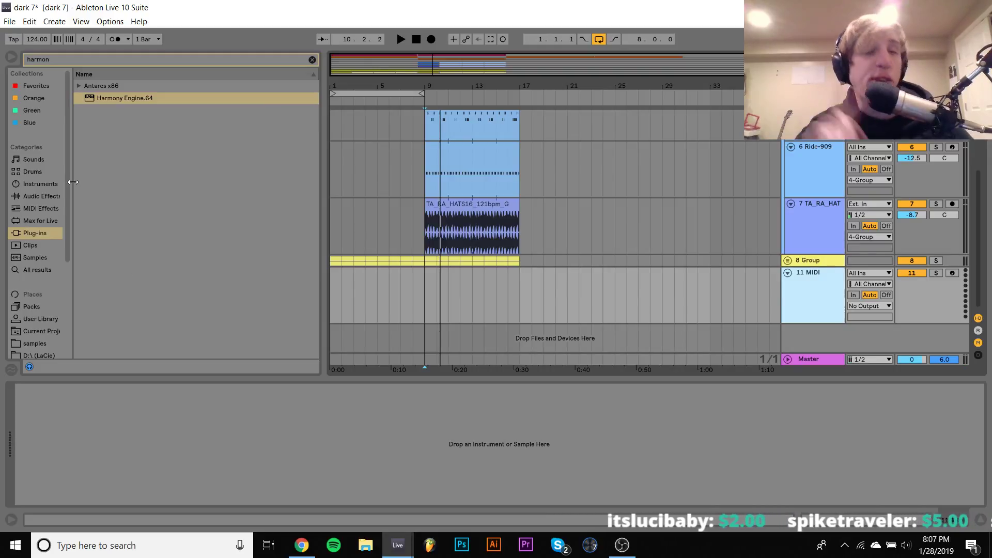
Step: Switch back to Chrome and resume the "walls [for burial" track, checking the OBS streaming window while it plays
{"action": "left_click", "coordinate": [303, 549]}
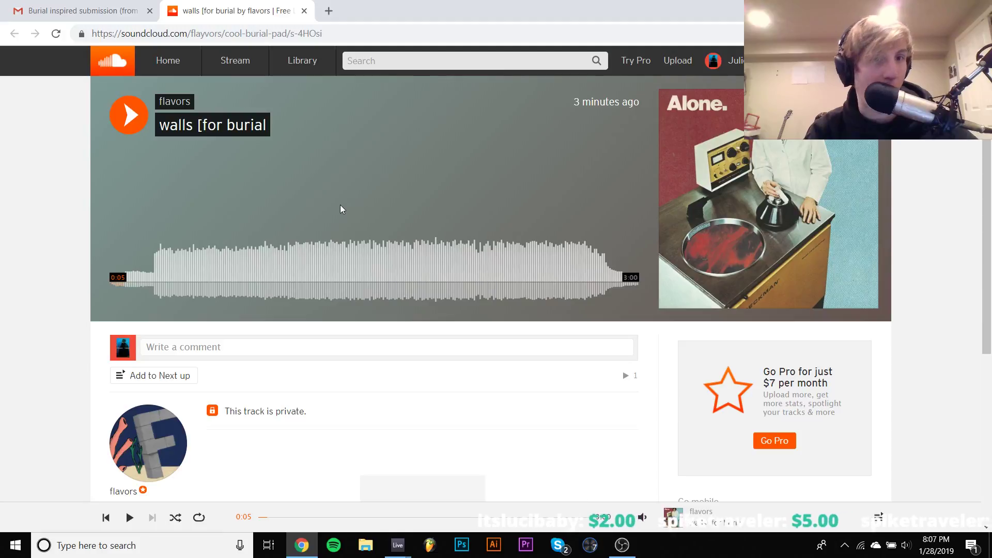
{"action": "key", "text": "space"}
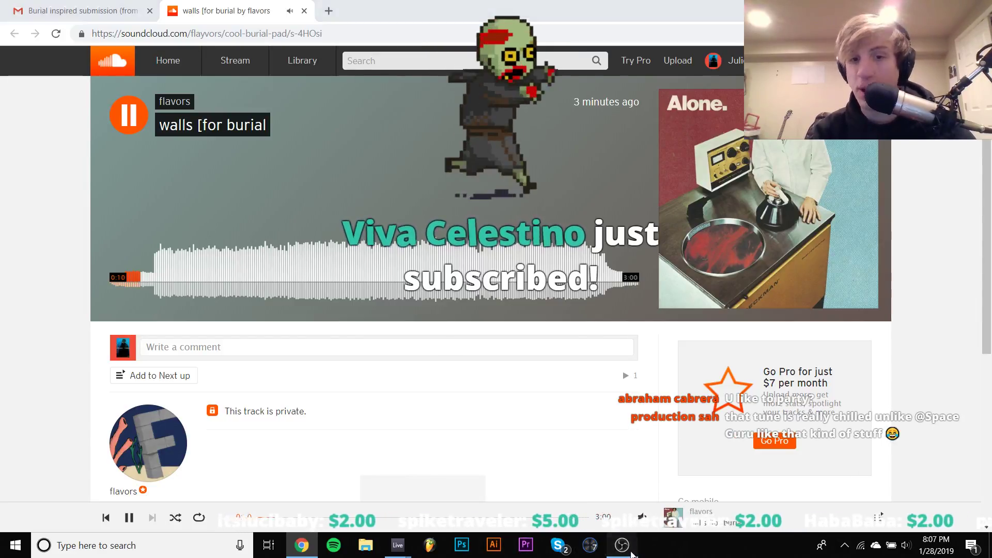
{"action": "left_click", "coordinate": [622, 545]}
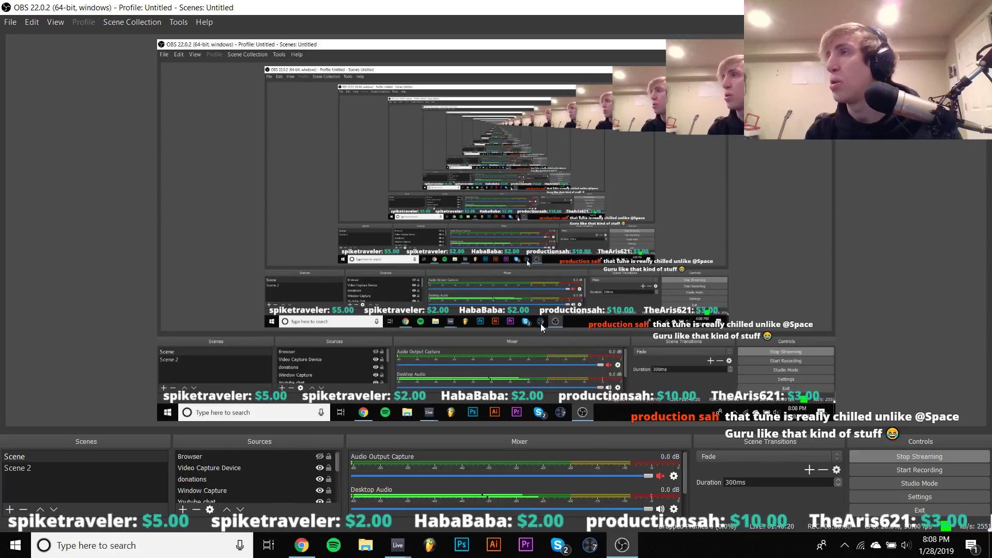
{"action": "left_click", "coordinate": [301, 545]}
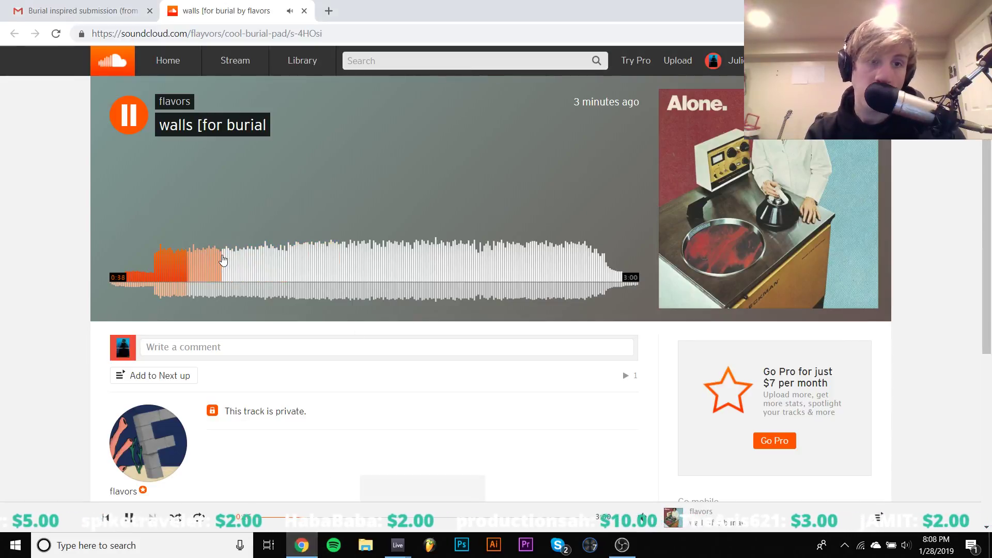
Step: Skip forward through the playing SoundCloud track to about 0:53
{"action": "left_click", "coordinate": [214, 262]}
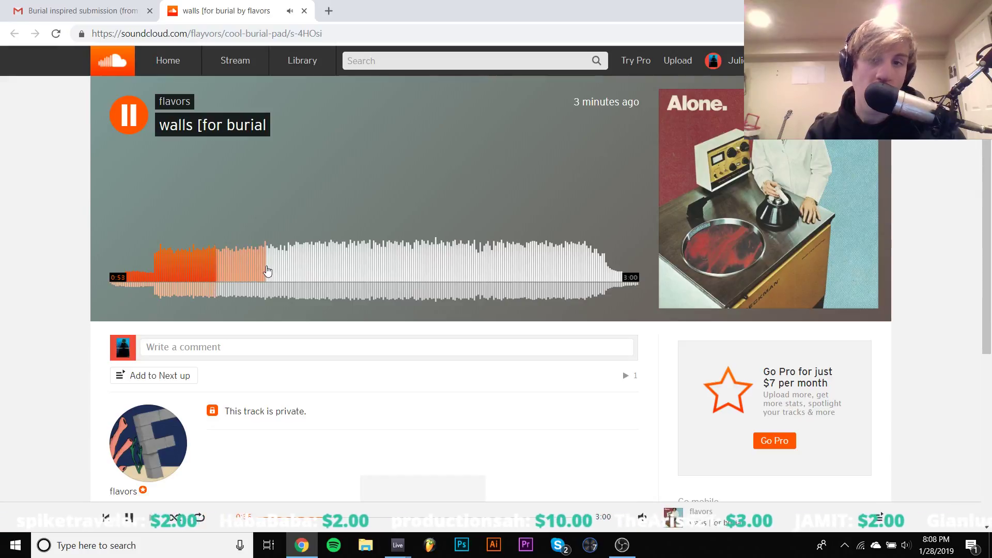
{"action": "left_click", "coordinate": [268, 272]}
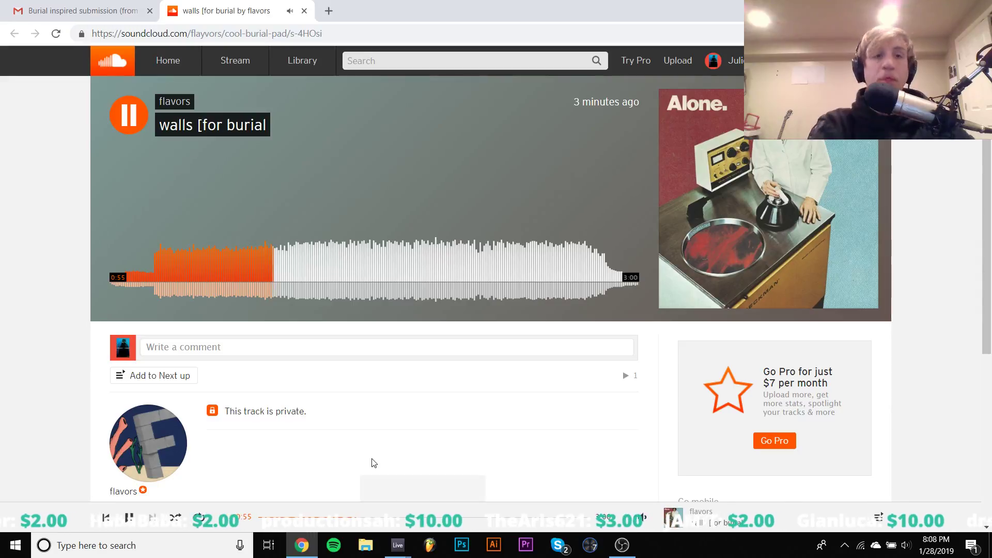
Step: Look at the artist's SoundCloud profile, return to the track page and look it over while the track plays
{"action": "scroll", "coordinate": [374, 462], "scroll_direction": "down", "scroll_amount": 3}
{"action": "scroll", "coordinate": [375, 463], "scroll_direction": "up", "scroll_amount": 2}
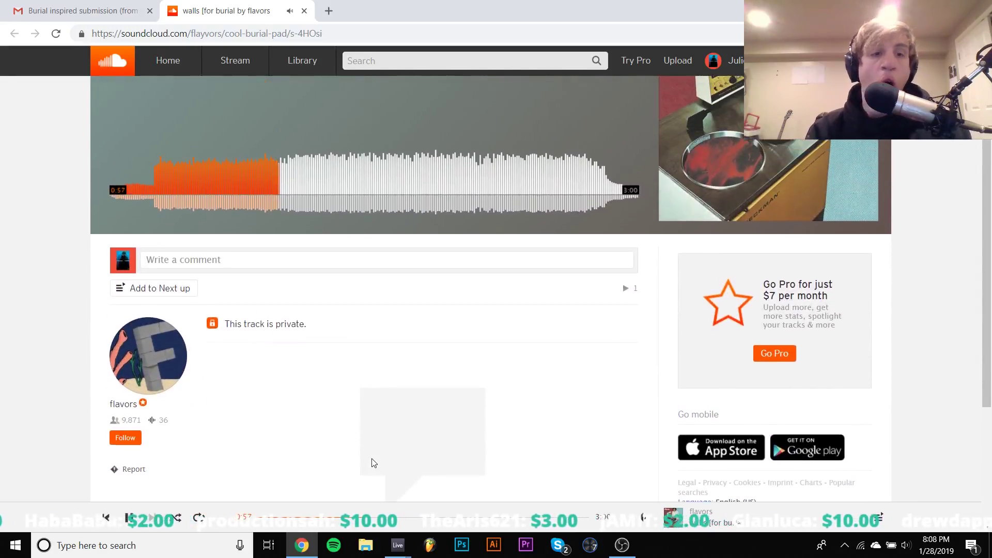
{"action": "left_click", "coordinate": [178, 446]}
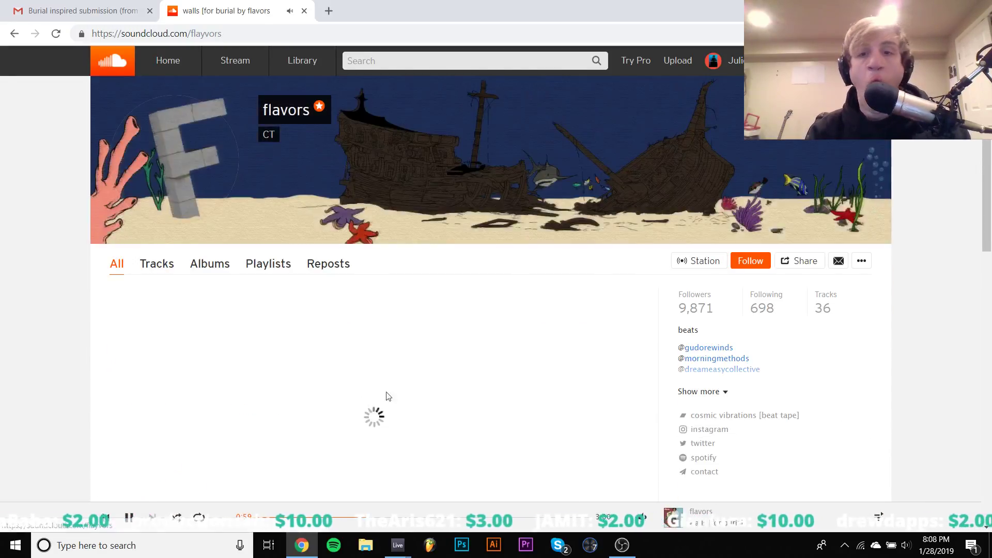
{"action": "scroll", "coordinate": [483, 373], "scroll_direction": "down", "scroll_amount": 2}
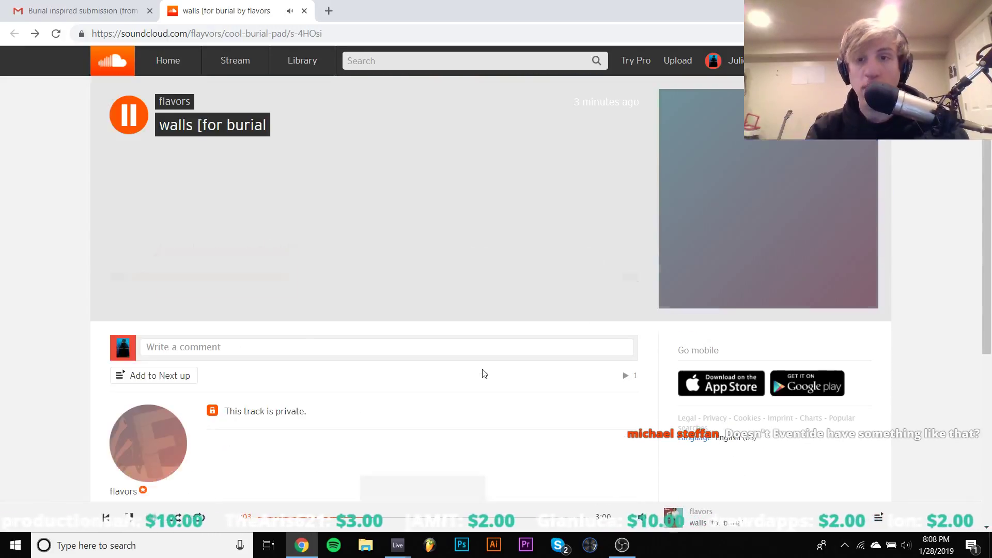
{"action": "key", "text": "alt+Left"}
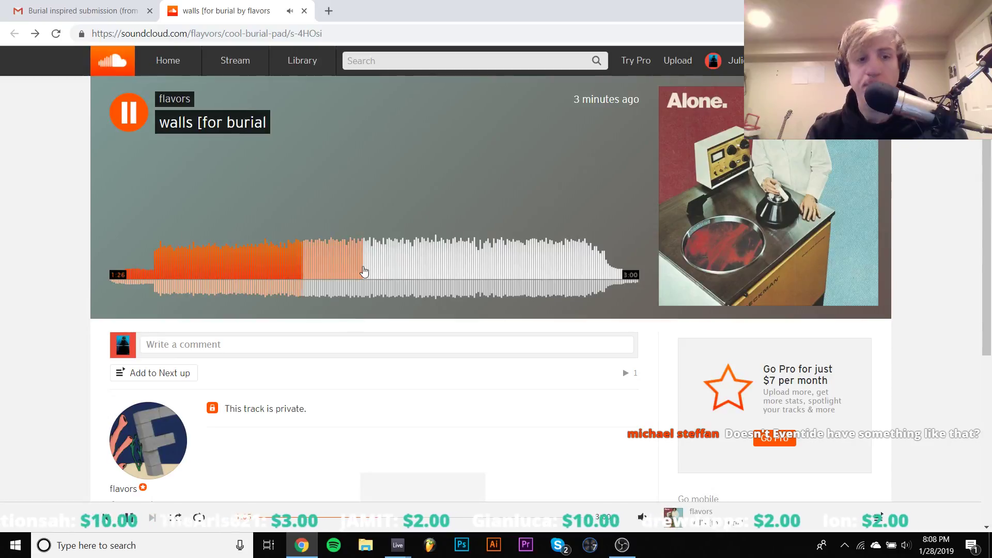
{"action": "scroll", "coordinate": [365, 271], "scroll_direction": "down", "scroll_amount": 3}
{"action": "scroll", "coordinate": [365, 271], "scroll_direction": "up", "scroll_amount": 3}
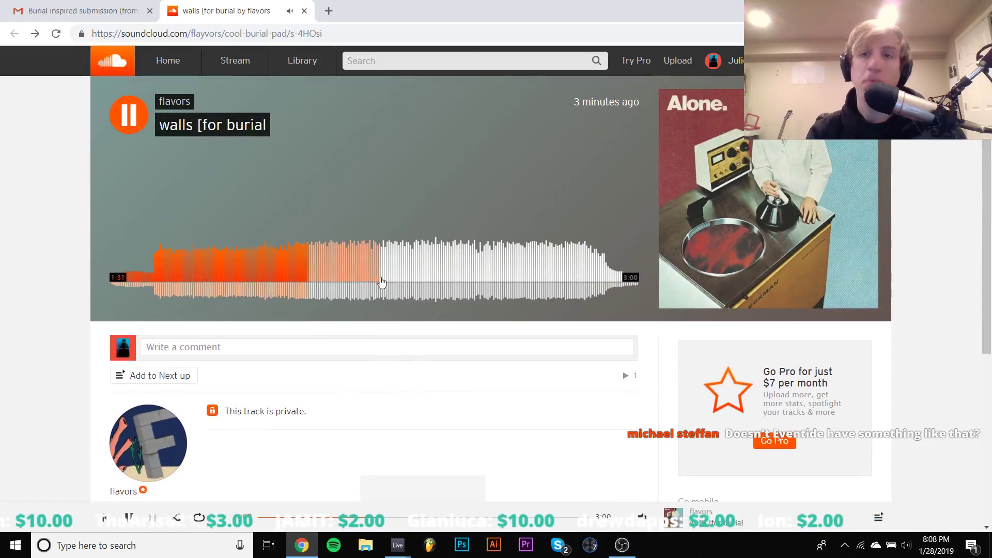
{"action": "scroll", "coordinate": [376, 303], "scroll_direction": "down", "scroll_amount": 3}
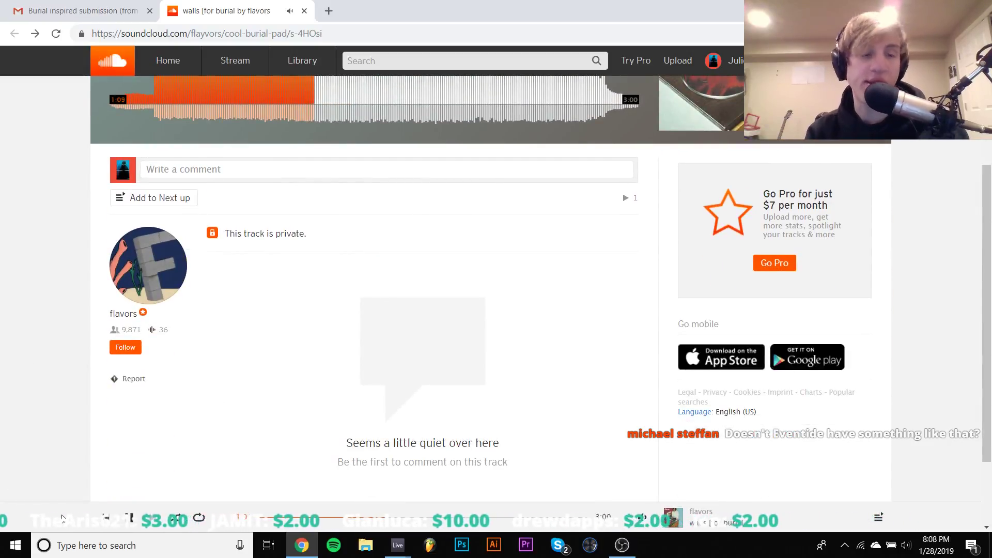
{"action": "scroll", "coordinate": [404, 449], "scroll_direction": "up", "scroll_amount": 3}
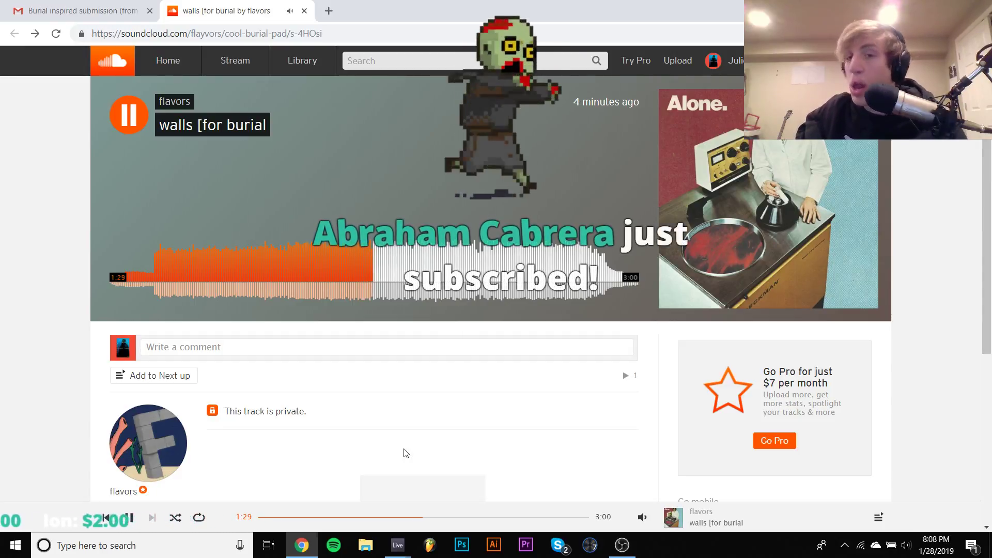
Step: Check the OBS streaming window and skip the SoundCloud track ahead to about 2:07
{"action": "left_click", "coordinate": [622, 546]}
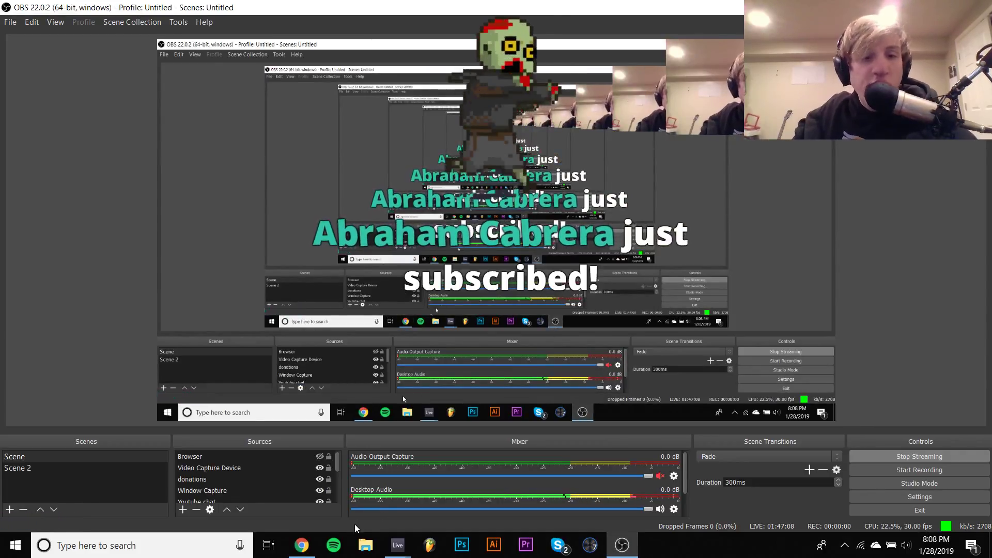
{"action": "left_click", "coordinate": [304, 549]}
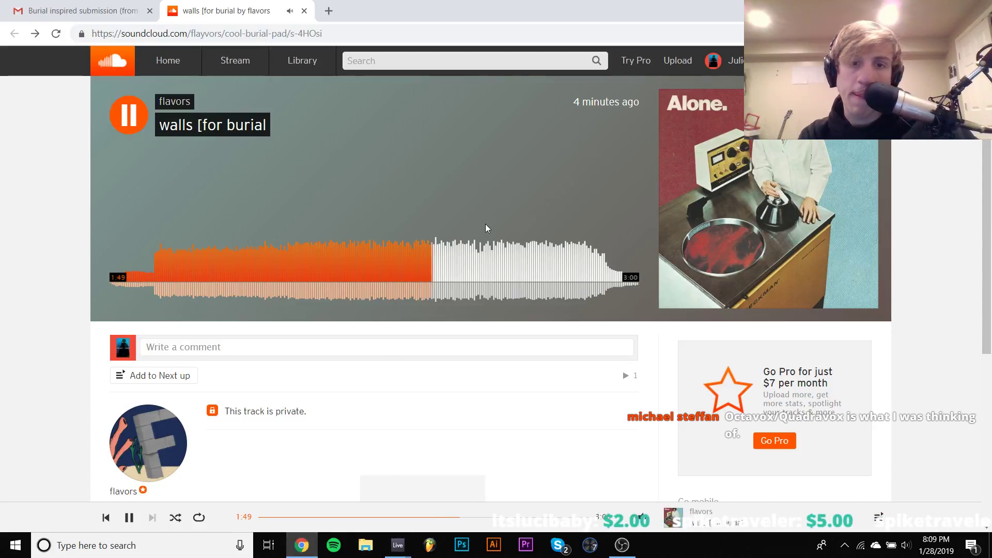
{"action": "left_click", "coordinate": [486, 252]}
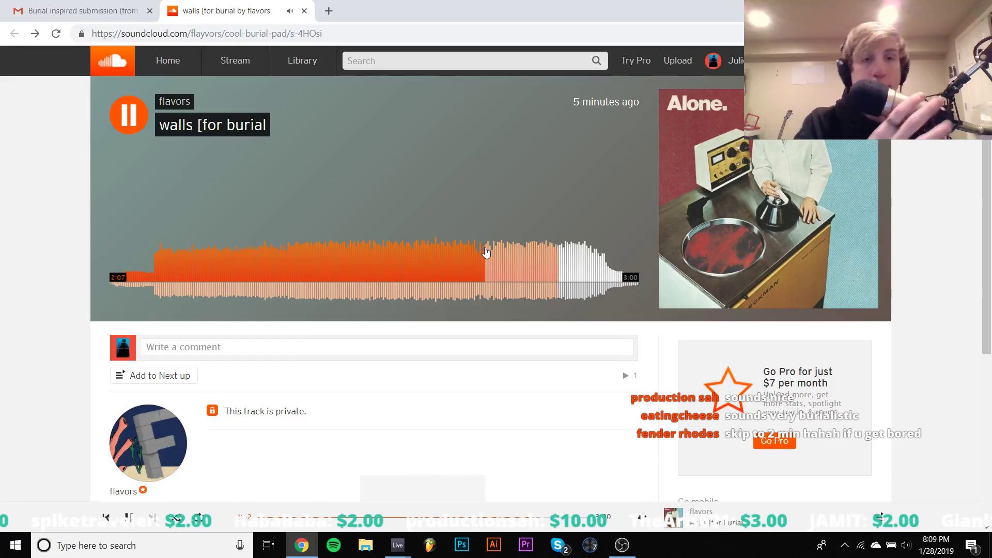
{"action": "left_click", "coordinate": [621, 551]}
{"action": "left_click", "coordinate": [620, 557]}
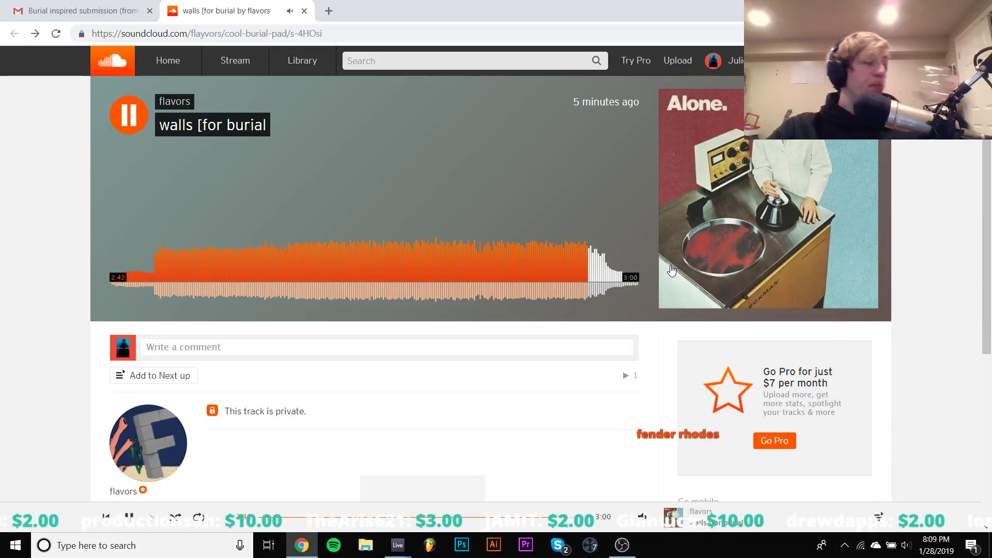
Step: Pause and resume the "walls [for burial" track, replaying its ending from about 2:36
{"action": "key", "text": "space"}
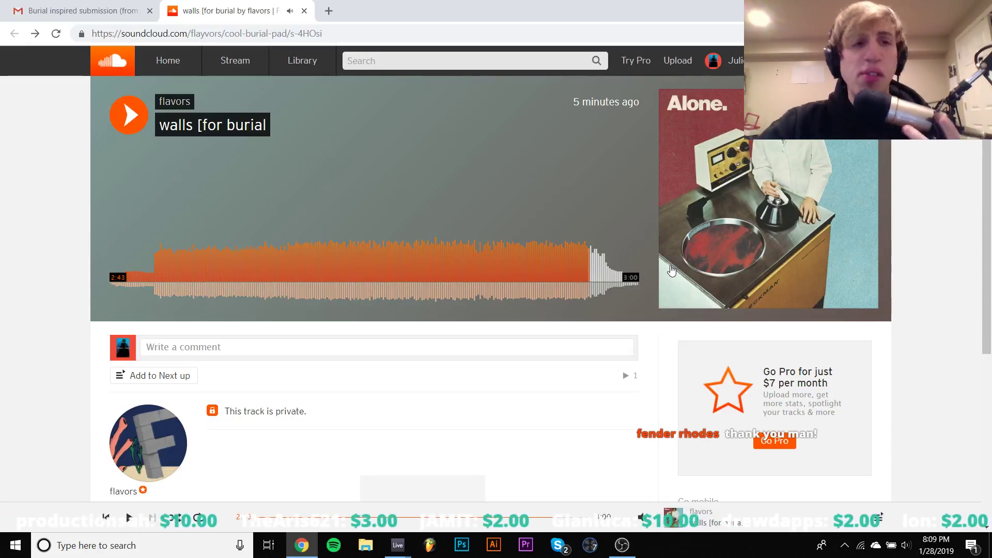
{"action": "key", "text": "space"}
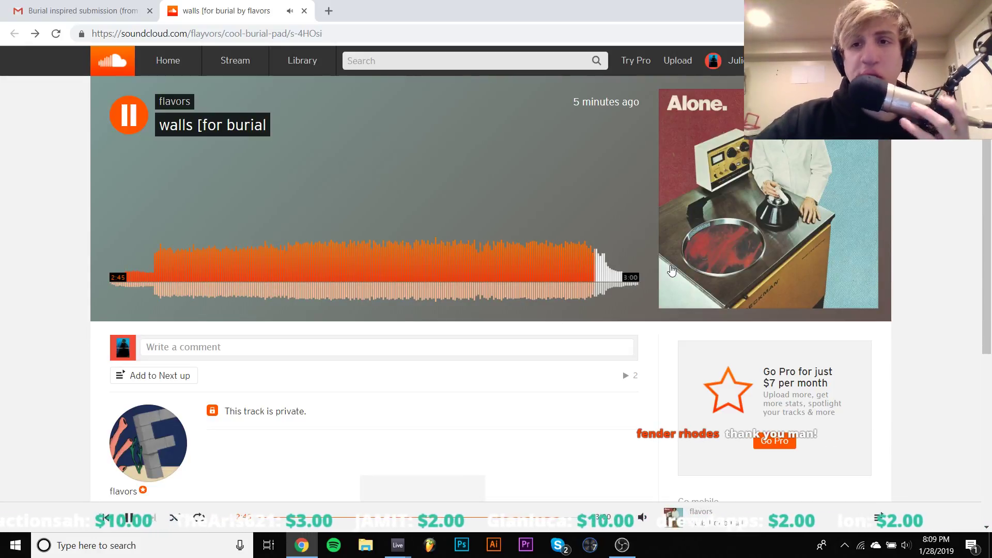
{"action": "left_click", "coordinate": [578, 279]}
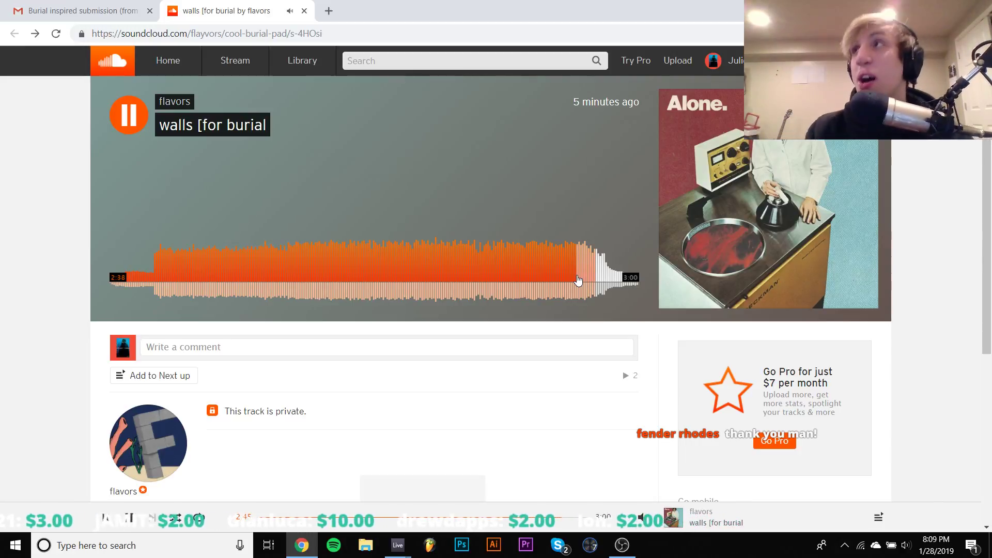
{"action": "key", "text": "space"}
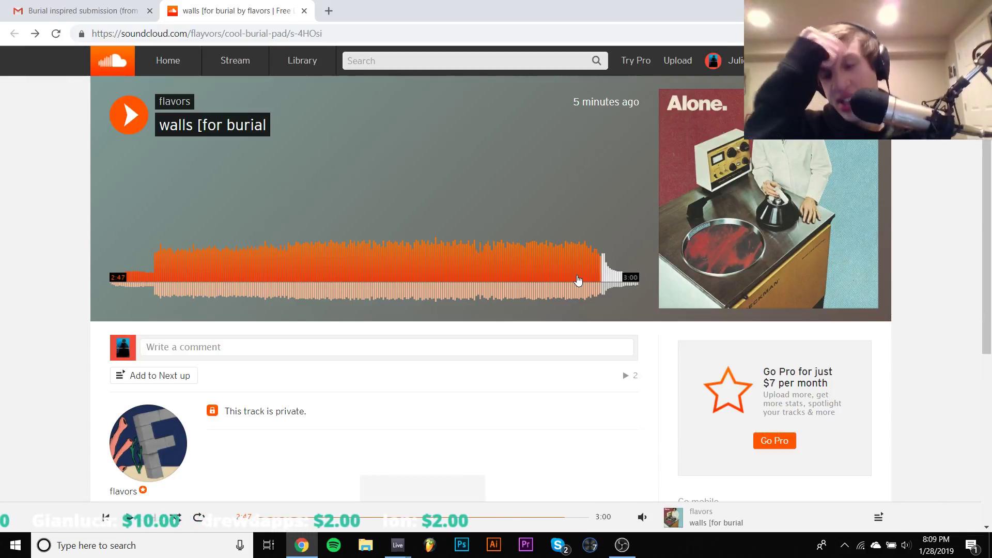
{"action": "left_click", "coordinate": [579, 280]}
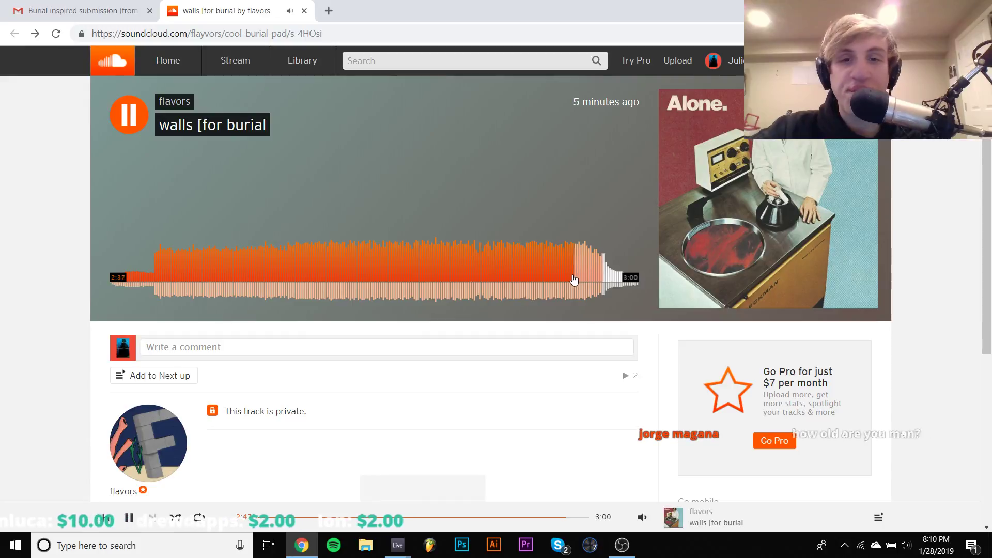
{"action": "left_click", "coordinate": [565, 273]}
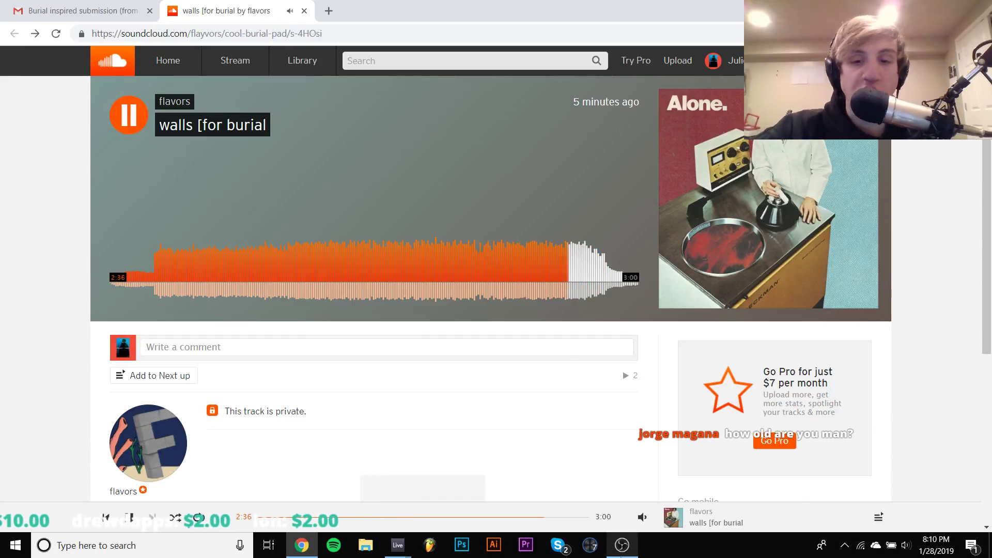
Step: Check the OBS streaming window while the track plays and return to the SoundCloud page in Chrome
{"action": "left_click", "coordinate": [622, 546]}
{"action": "left_click", "coordinate": [622, 547]}
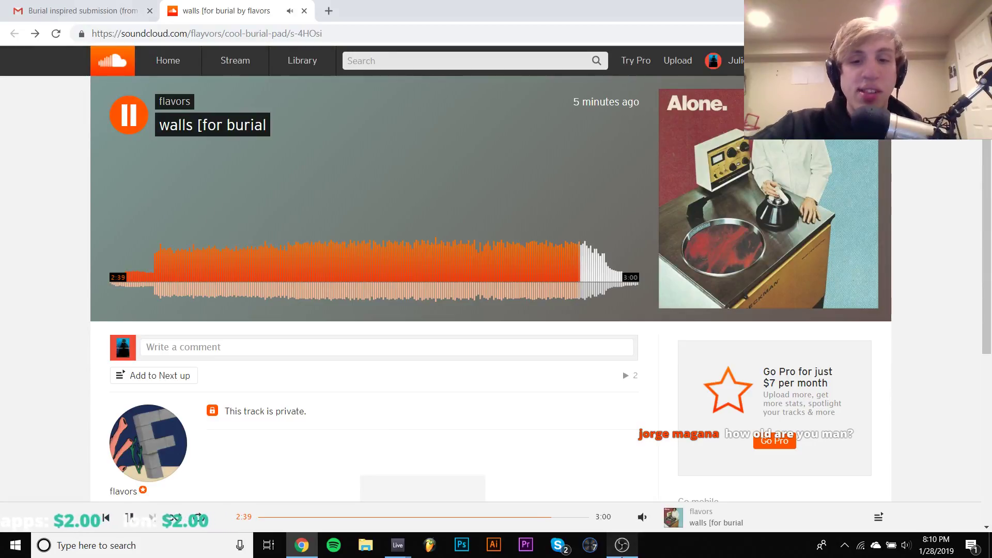
{"action": "left_click", "coordinate": [622, 556]}
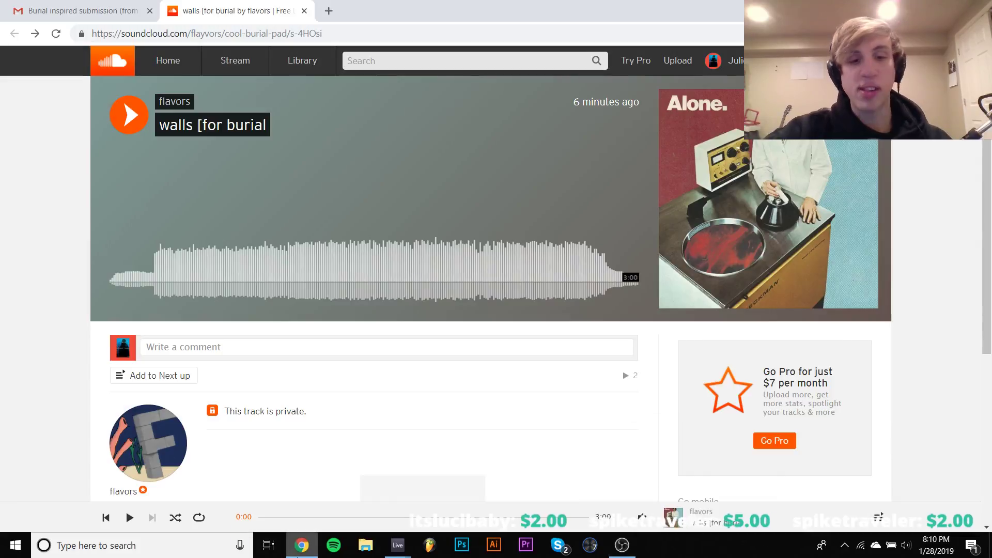
{"action": "left_click", "coordinate": [302, 546]}
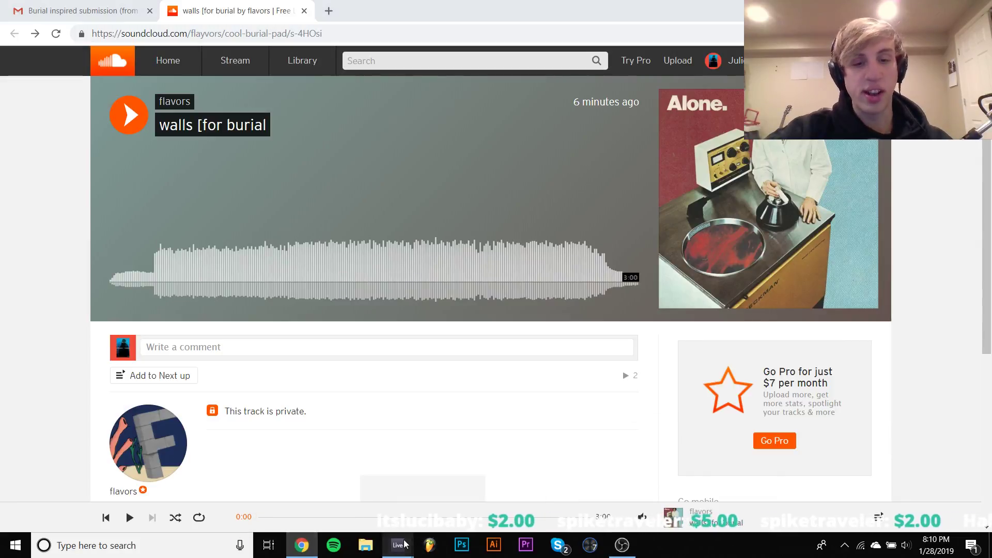
Step: Switch to Ableton Live, stop the arrangement playback and switch back to Chrome
{"action": "mouse_move", "coordinate": [406, 544]}
{"action": "left_click", "coordinate": [358, 500]}
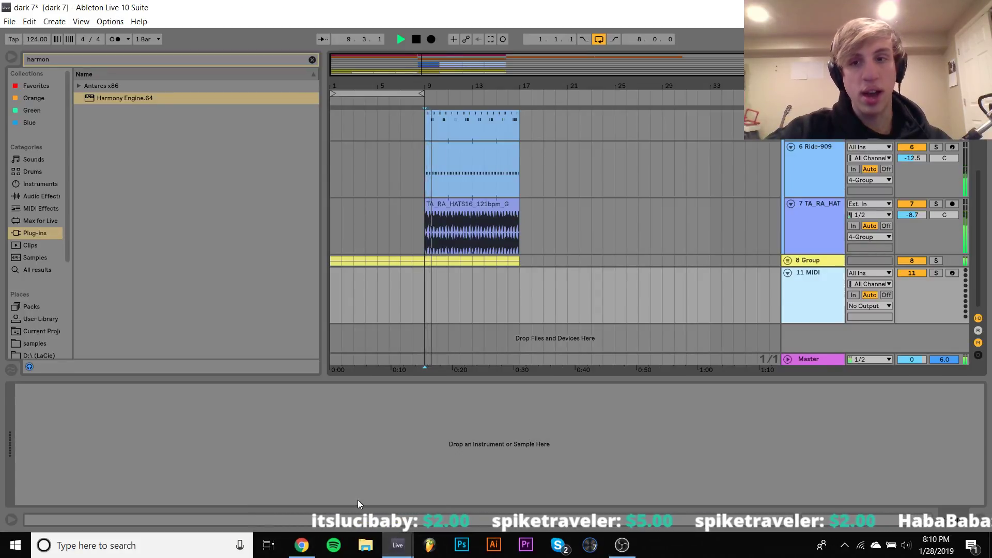
{"action": "key", "text": "space"}
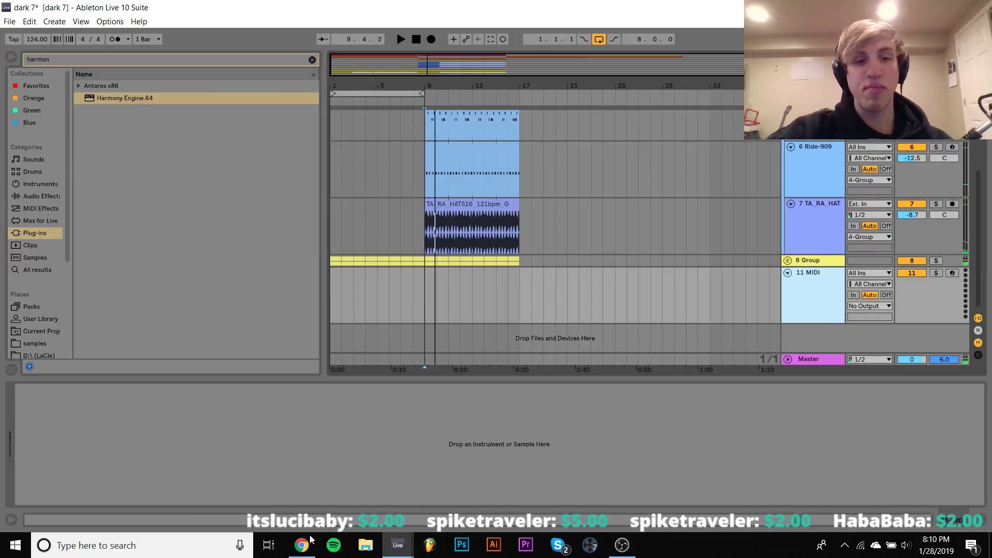
{"action": "left_click", "coordinate": [310, 542]}
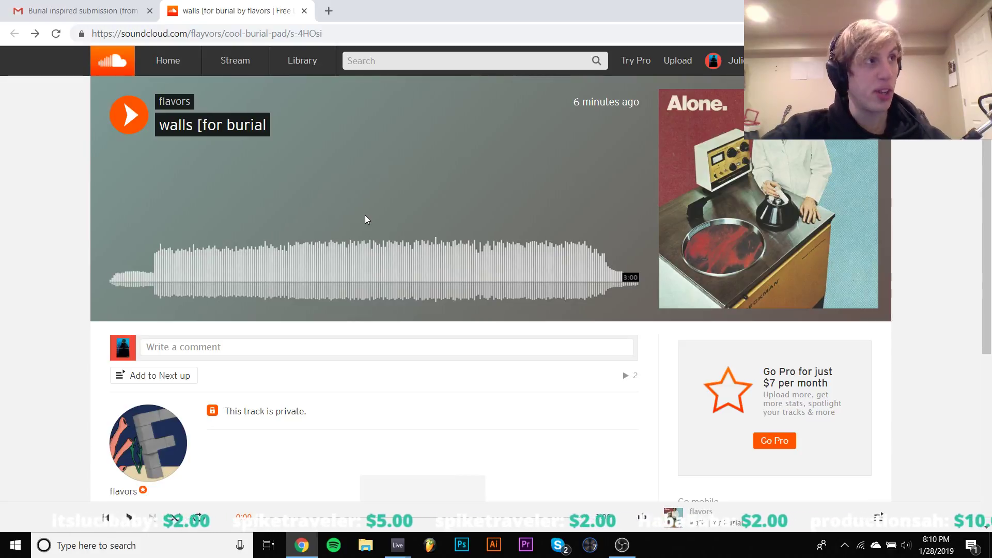
Step: Play "walls [for burial" from about the midpoint, pausing to comment, and skip ahead to about 2:16 before pausing again
{"action": "key", "text": "space"}
{"action": "left_click", "coordinate": [368, 277]}
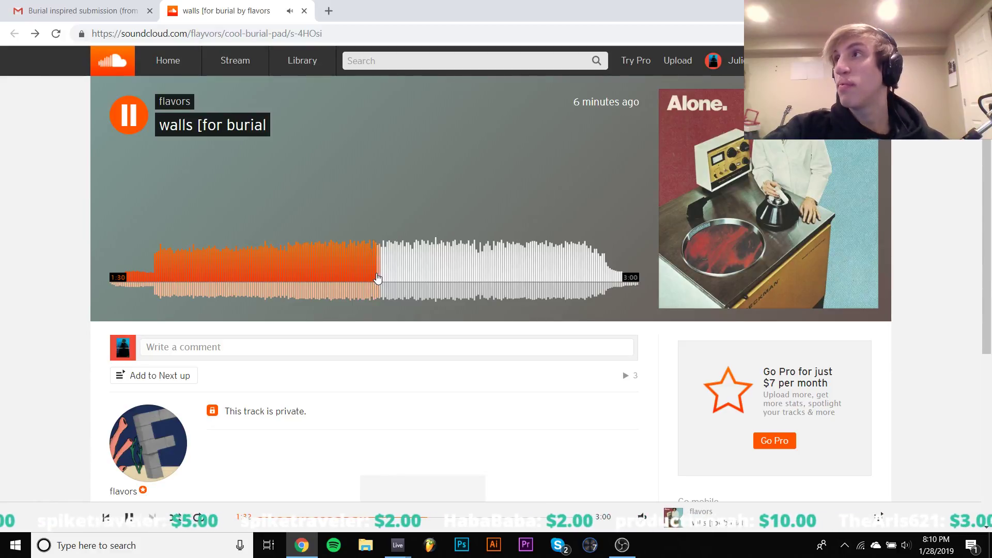
{"action": "key", "text": "space"}
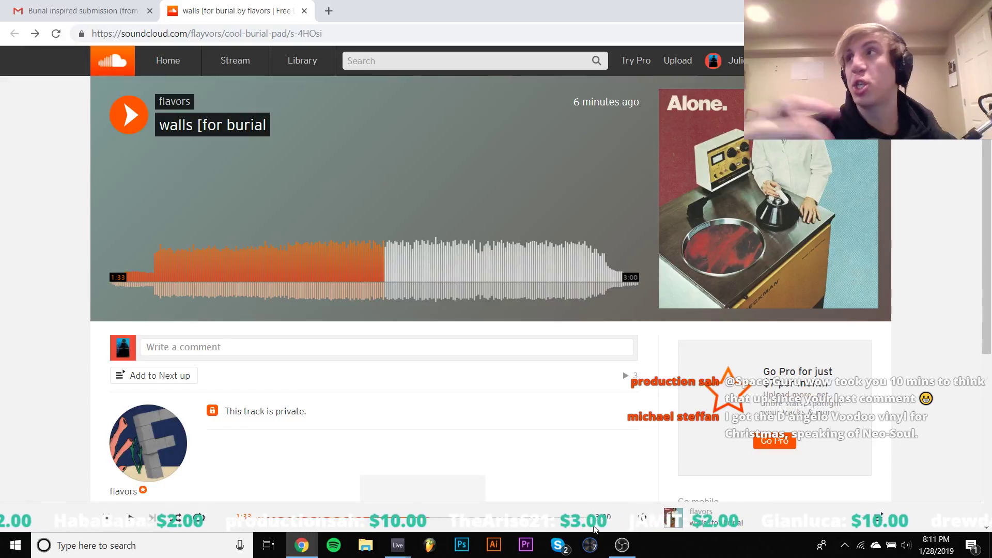
{"action": "key", "text": "space"}
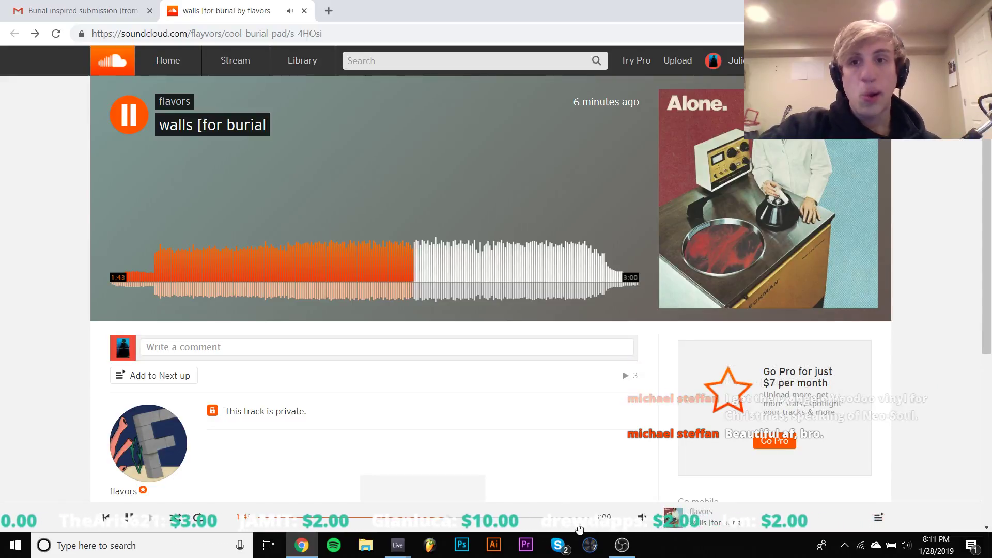
{"action": "left_click", "coordinate": [512, 277]}
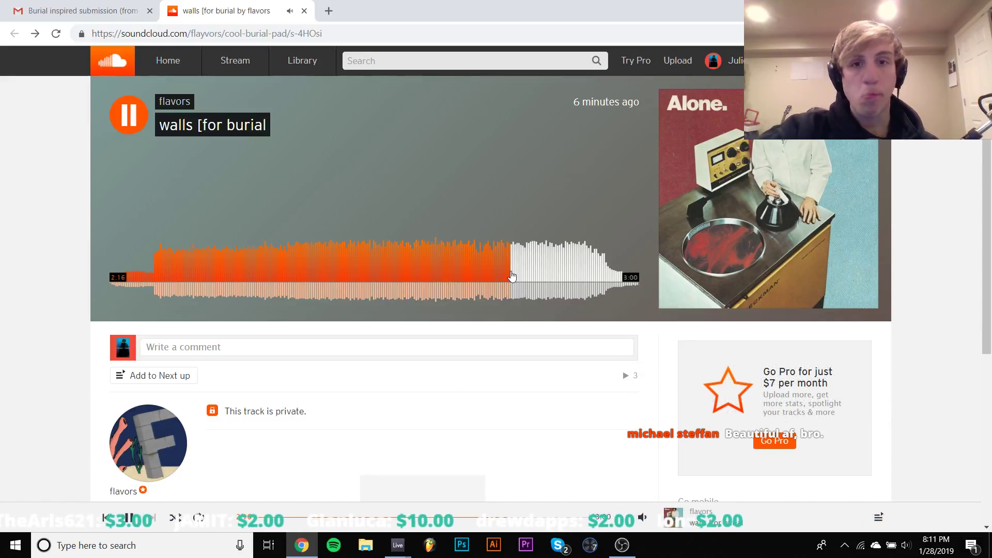
{"action": "key", "text": "space"}
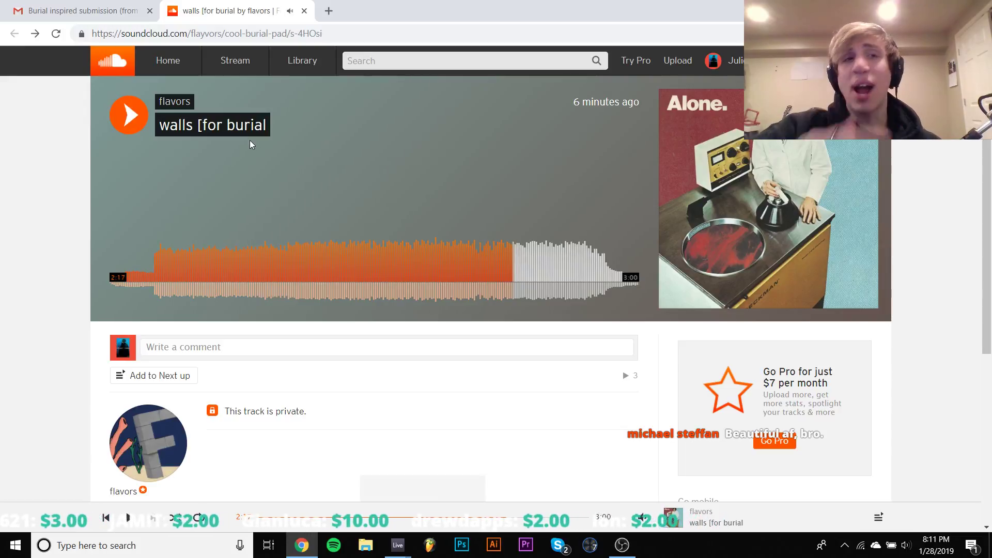
Step: Close the finished track's tab, return to the inbox and open the SoundCloud link in the "OOOPS (re send)" email
{"action": "left_click", "coordinate": [305, 12]}
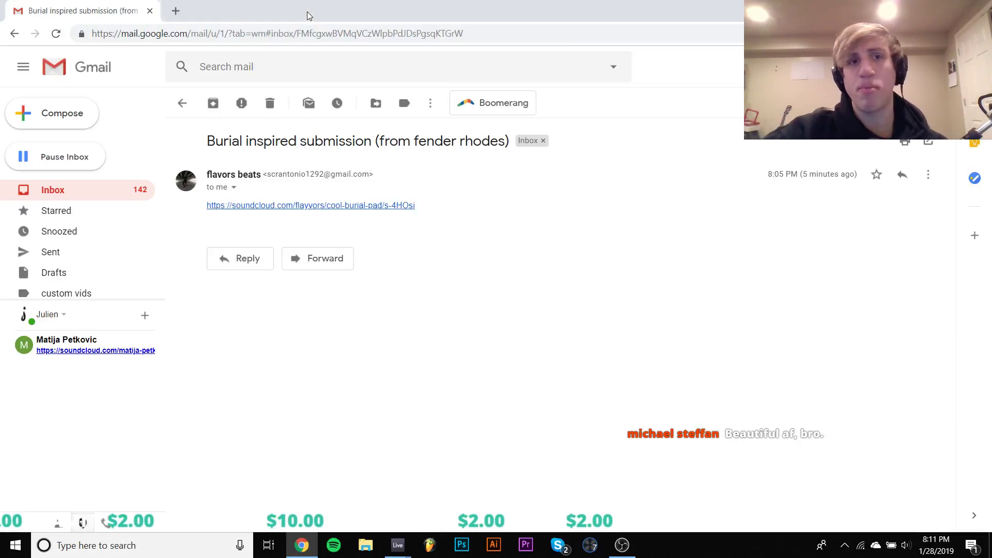
{"action": "left_click", "coordinate": [182, 103]}
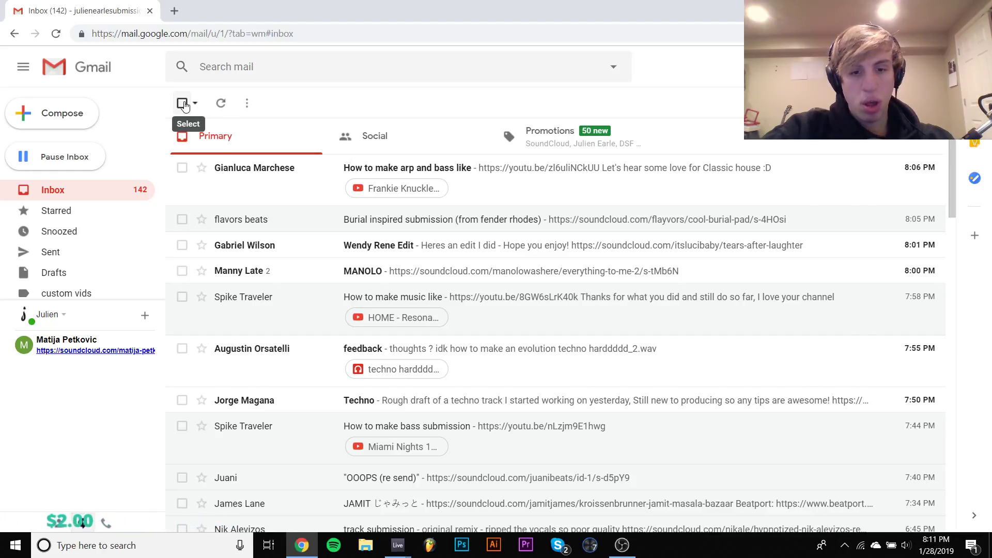
{"action": "scroll", "coordinate": [346, 300], "scroll_direction": "down", "scroll_amount": 2}
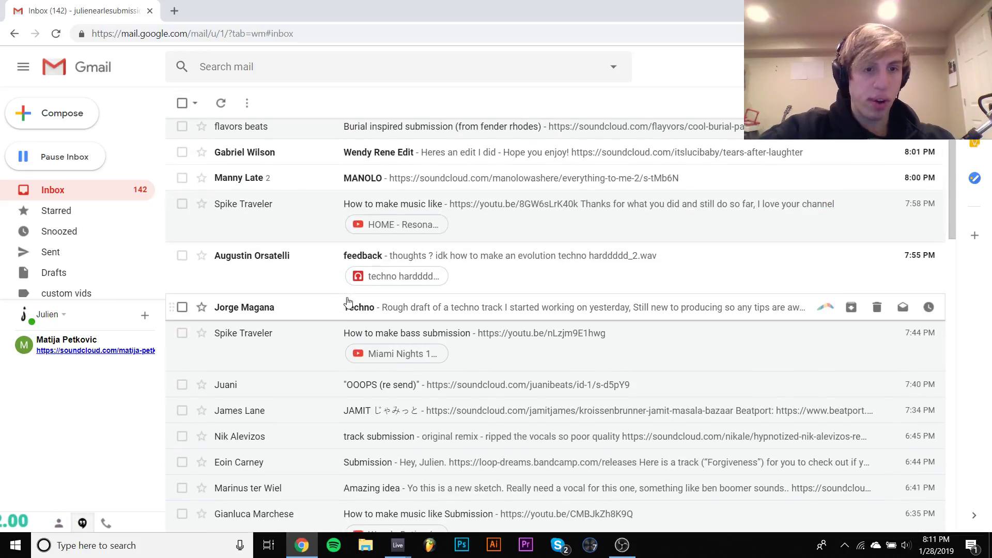
{"action": "left_click", "coordinate": [289, 392]}
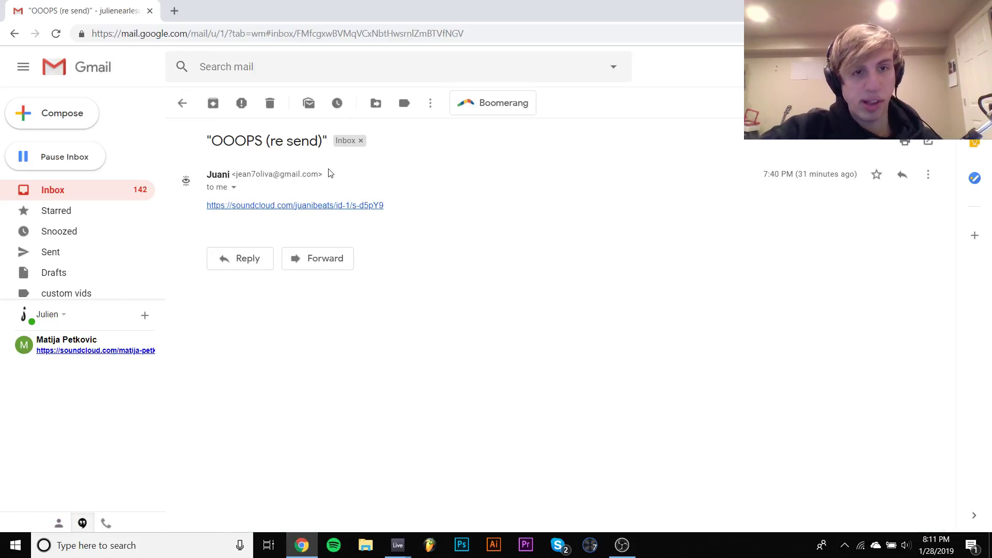
{"action": "left_click", "coordinate": [318, 207]}
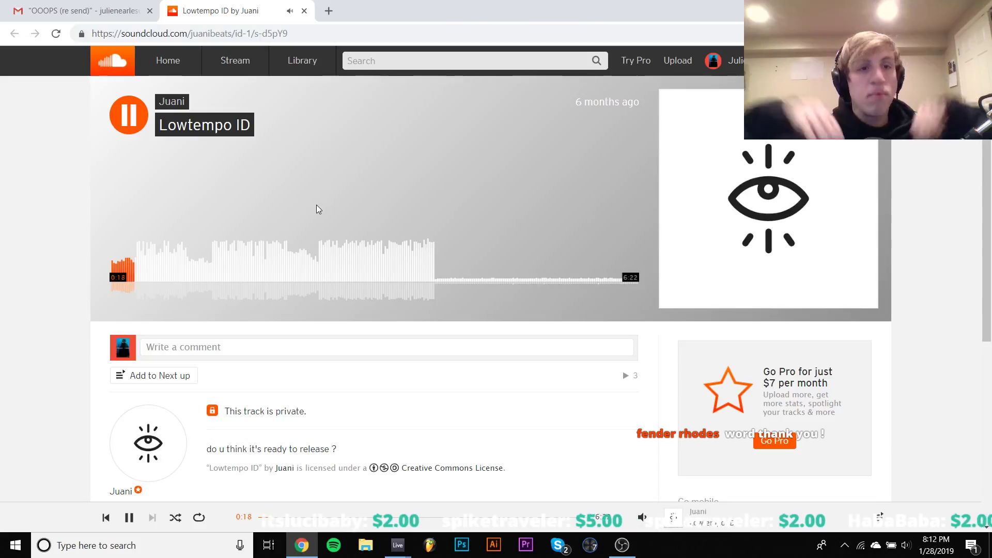
Step: Check the OBS streaming window and skip forward through "Lowtempo ID" to about 1:58
{"action": "left_click", "coordinate": [623, 551]}
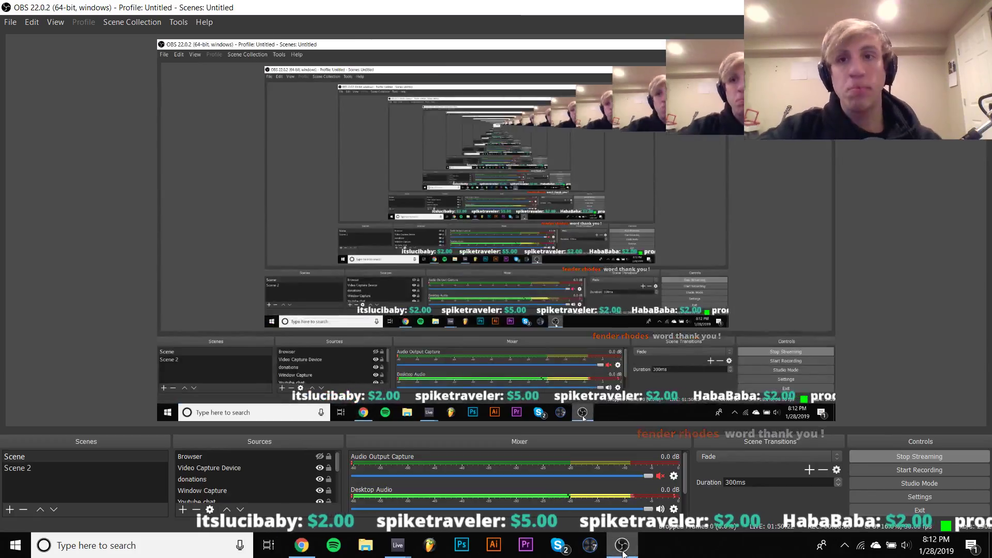
{"action": "left_click", "coordinate": [623, 551]}
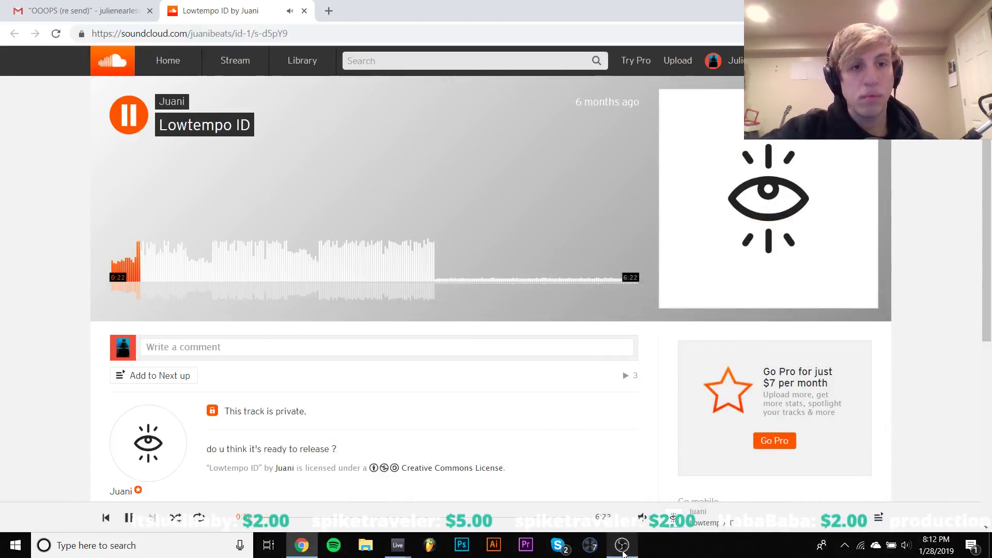
{"action": "left_click", "coordinate": [174, 260]}
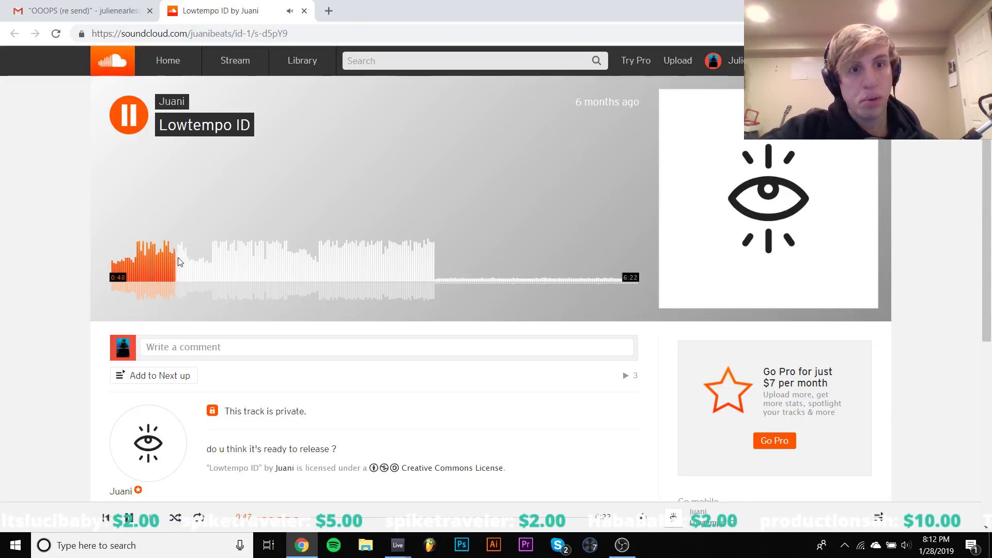
{"action": "left_click", "coordinate": [224, 263]}
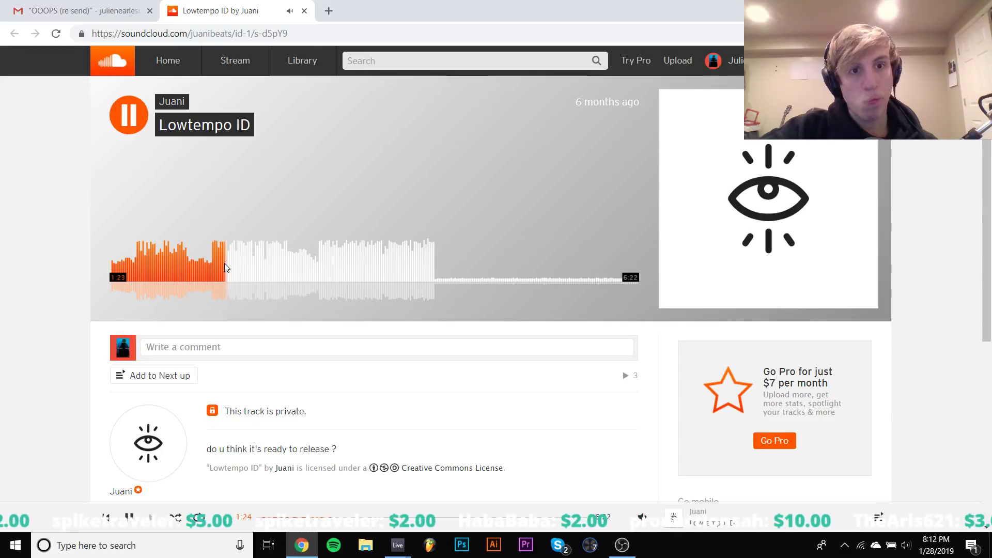
{"action": "left_click", "coordinate": [272, 261]}
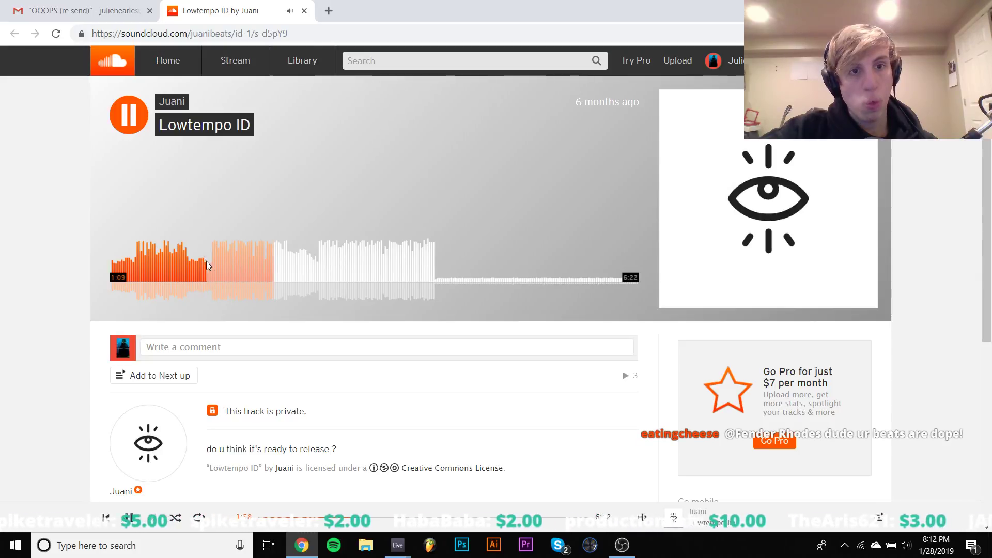
Step: Compare the "Lowtempo ID" section after about 0:35 with the one at about 1:15 and pause the track
{"action": "left_click", "coordinate": [157, 262]}
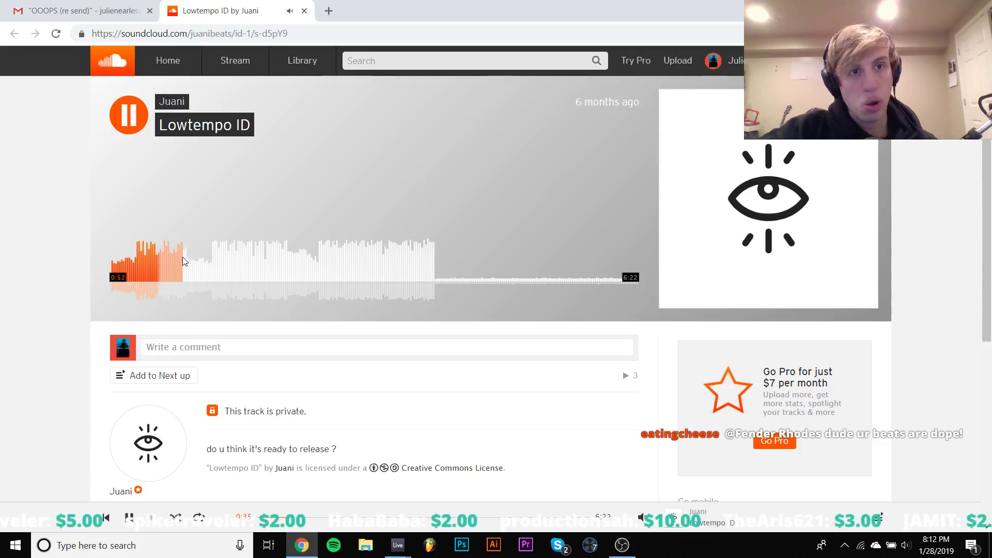
{"action": "left_click", "coordinate": [215, 267]}
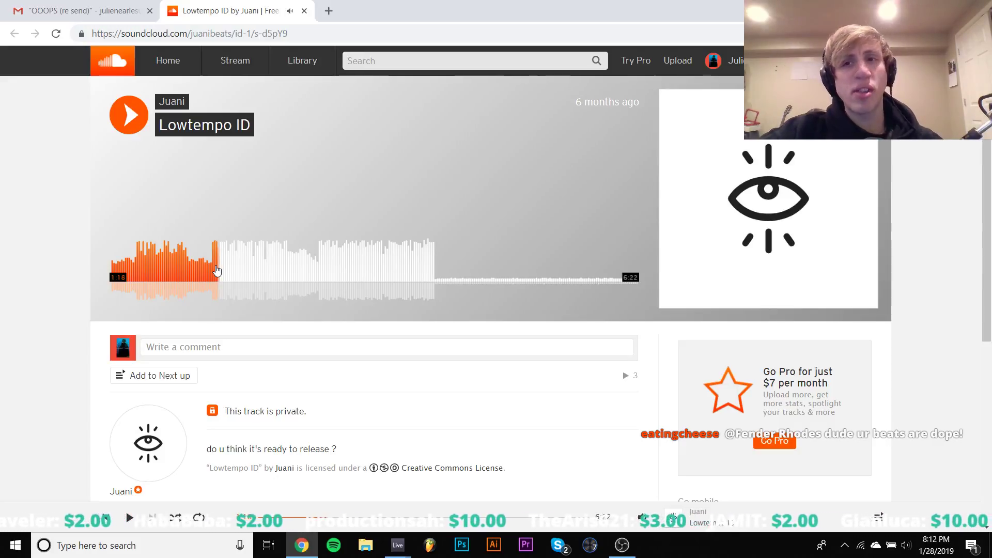
{"action": "left_click", "coordinate": [161, 262]}
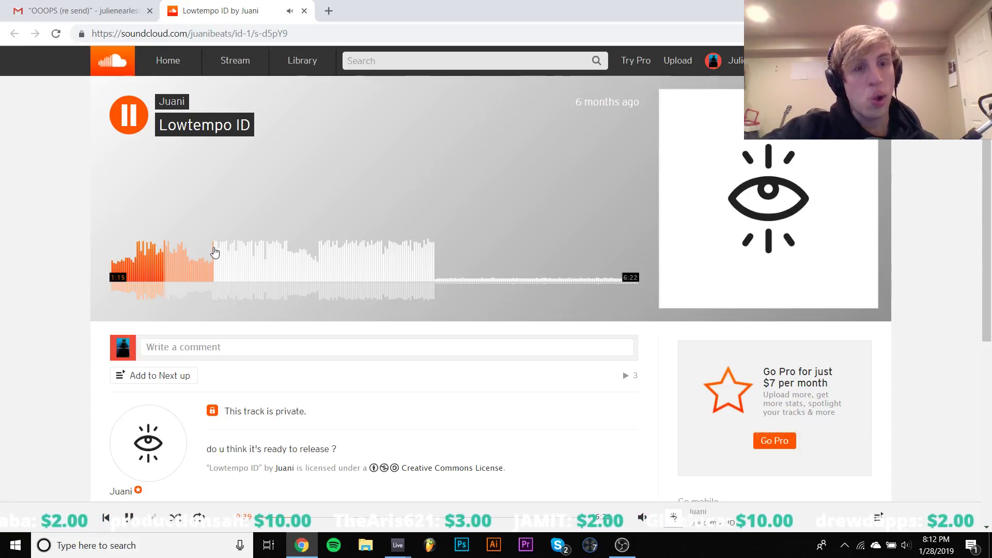
{"action": "left_click", "coordinate": [214, 253]}
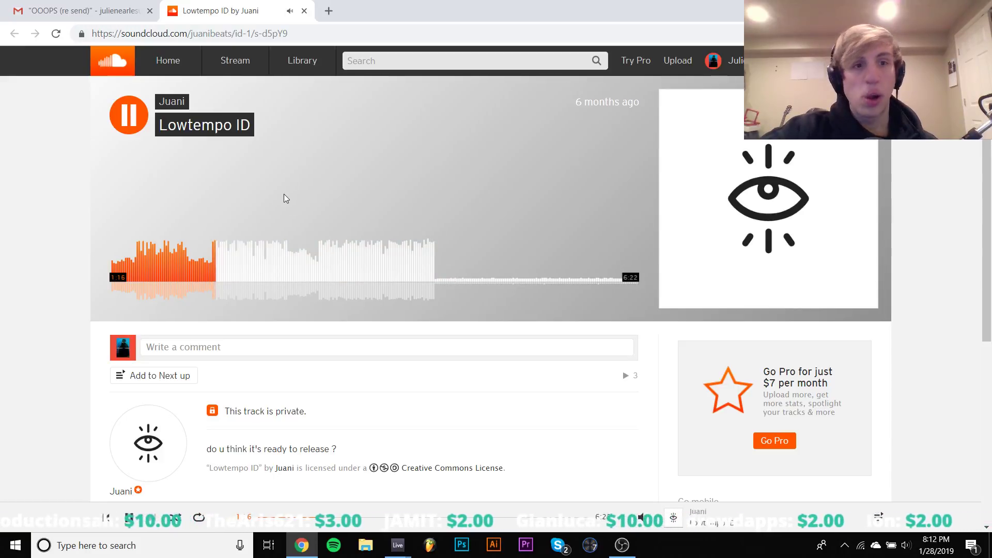
{"action": "key", "text": "space"}
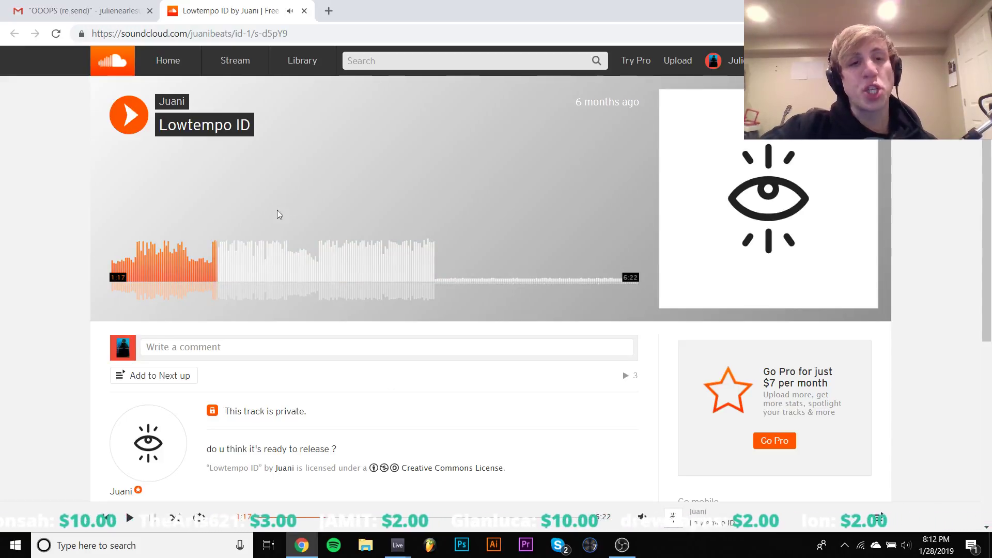
Step: Resume "Lowtempo ID", replay it from about 0:42 and continue playback after a pause
{"action": "key", "text": "space"}
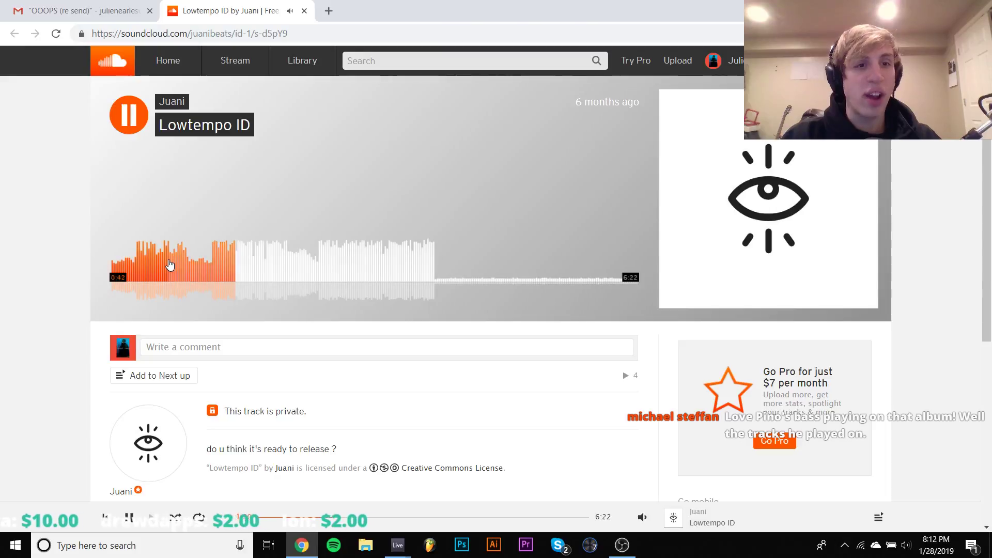
{"action": "left_click", "coordinate": [169, 265]}
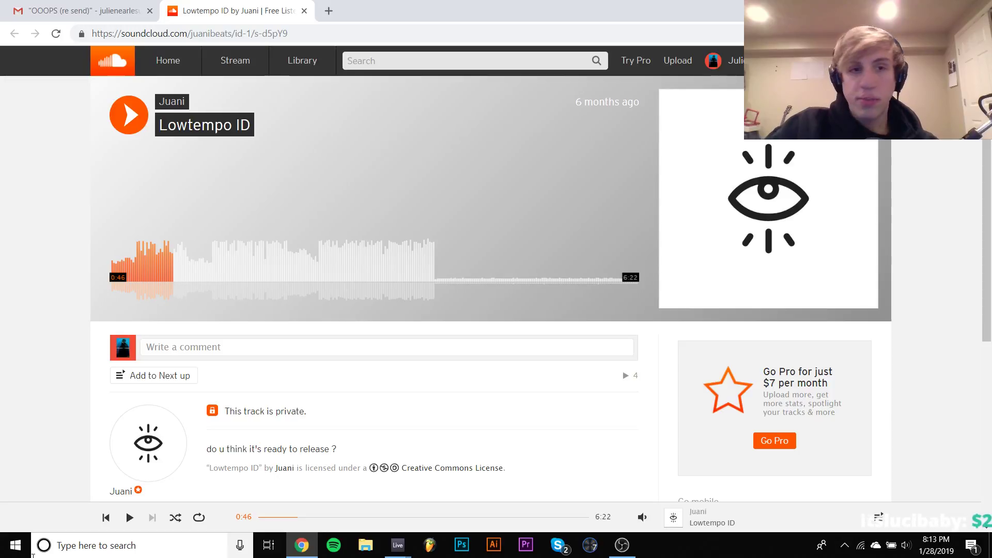
{"action": "key", "text": "space"}
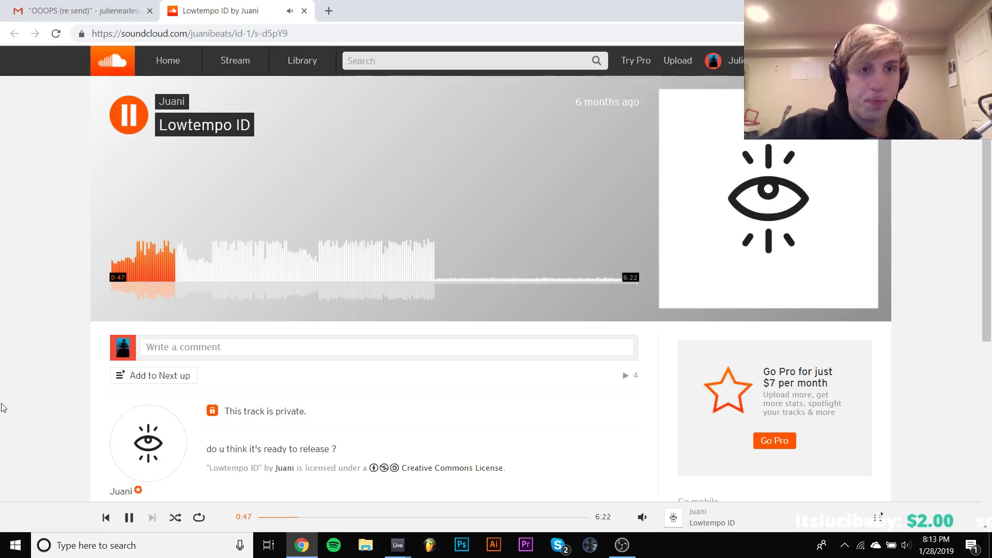
Step: Skip "Lowtempo ID" forward to about 1:34 and on to its last loud section at about 2:45, and pause there
{"action": "left_click", "coordinate": [241, 274]}
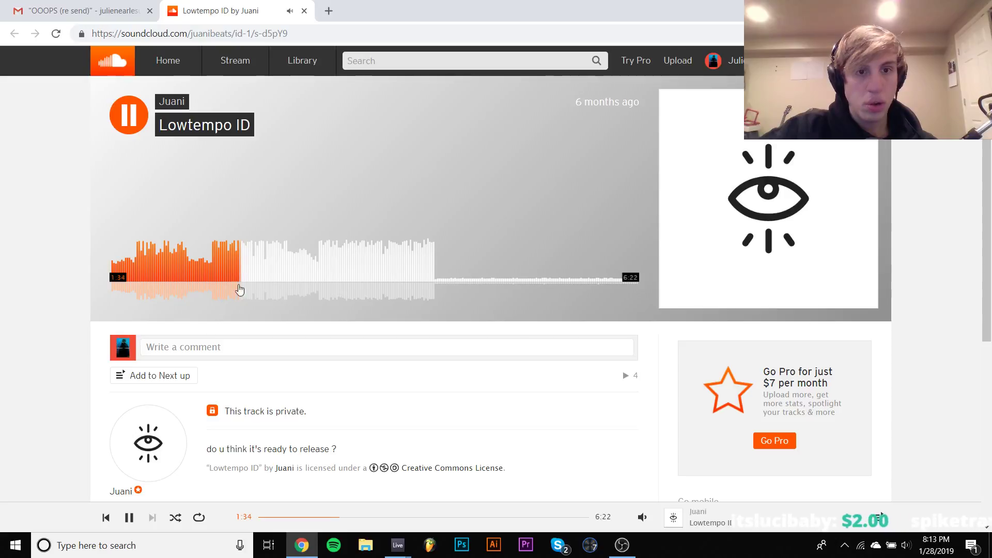
{"action": "left_click", "coordinate": [336, 266]}
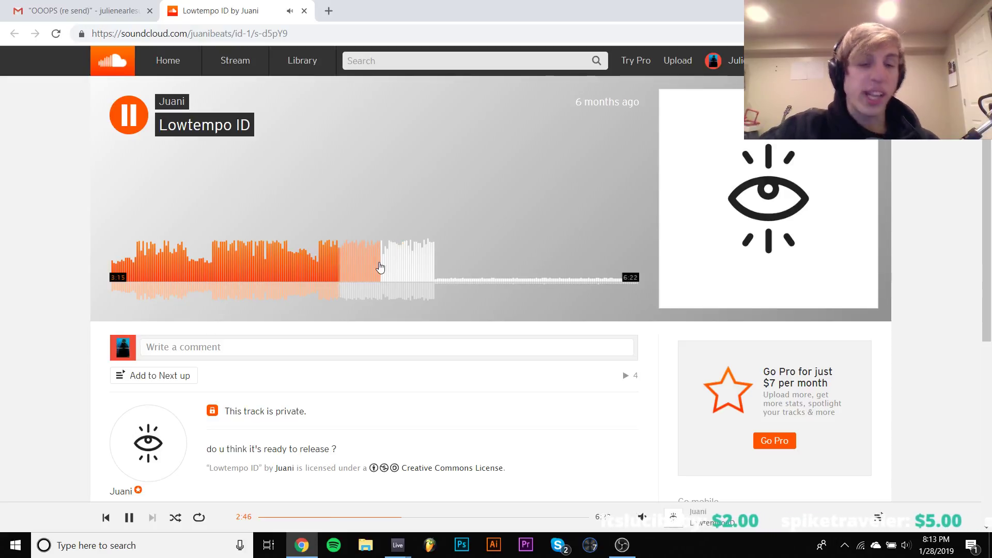
{"action": "key", "text": "space"}
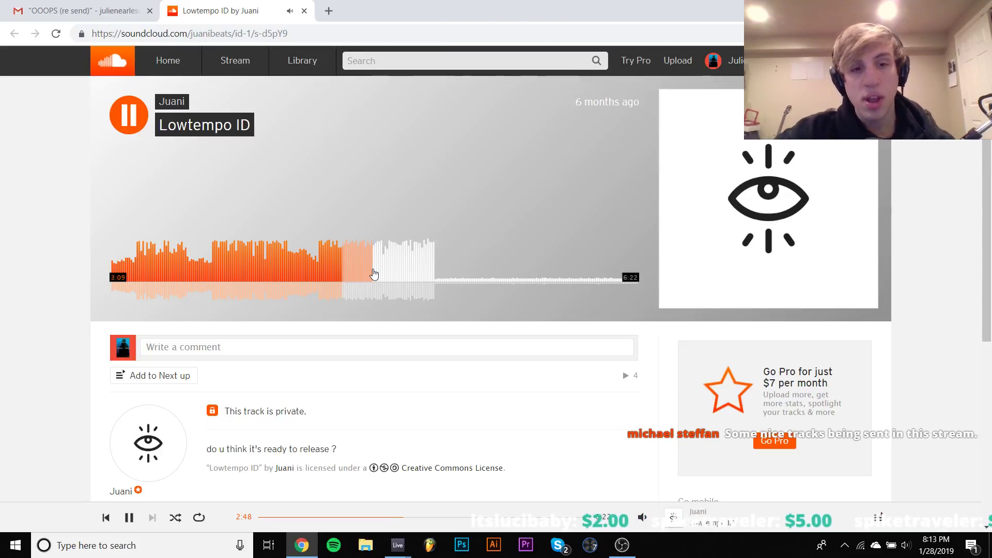
{"action": "key", "text": "space"}
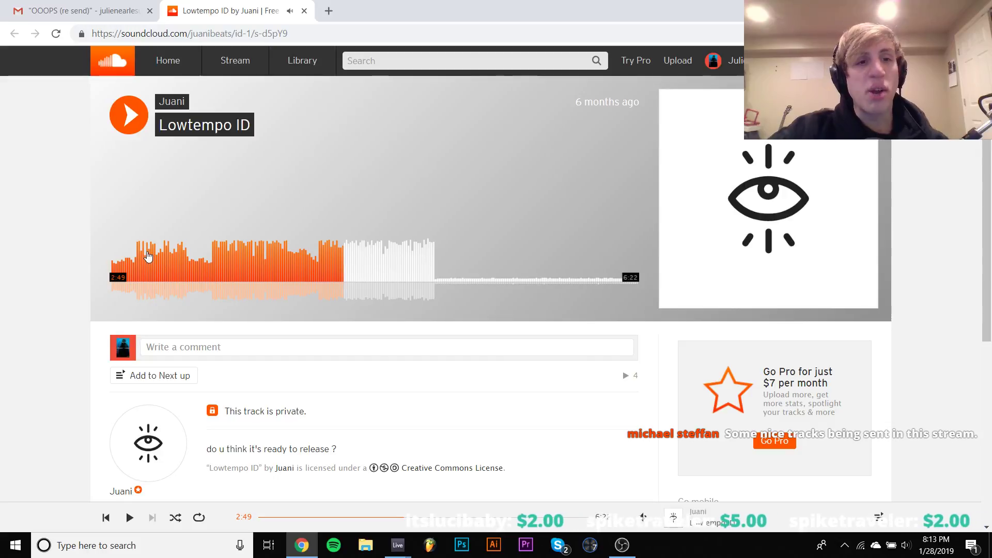
Step: Replay "Lowtempo ID" from about 0:27, pausing and resuming at about 0:31 and 0:33
{"action": "left_click", "coordinate": [149, 257]}
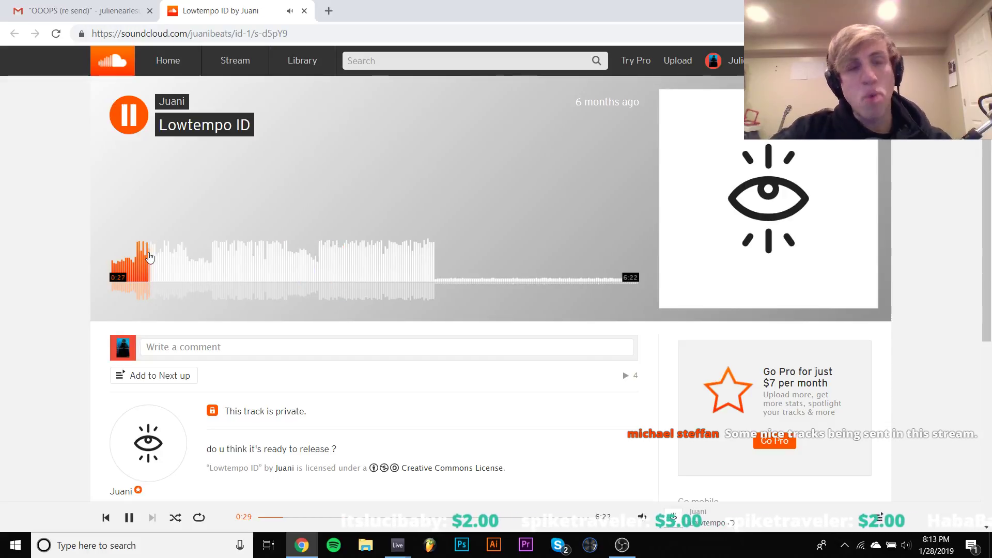
{"action": "key", "text": "space"}
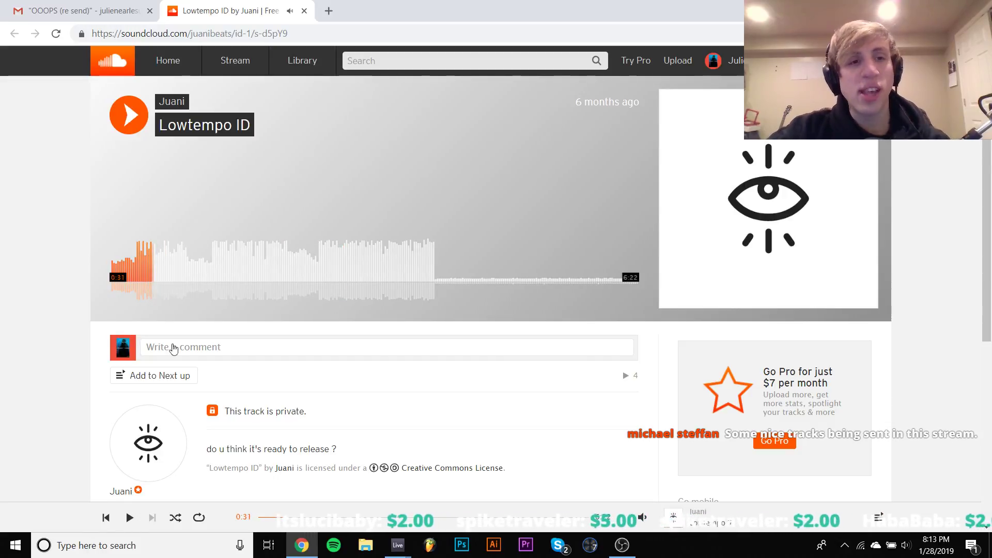
{"action": "key", "text": "space"}
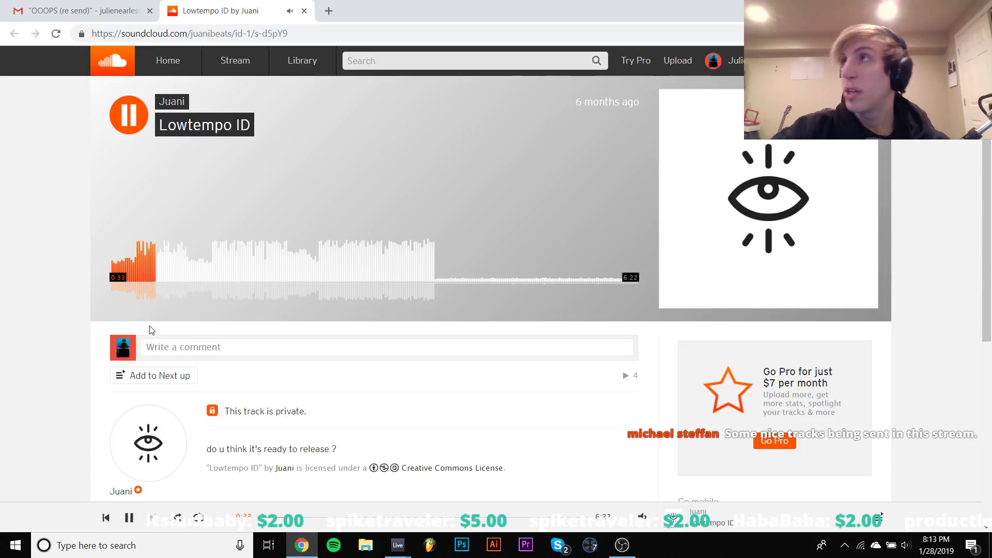
{"action": "key", "text": "space"}
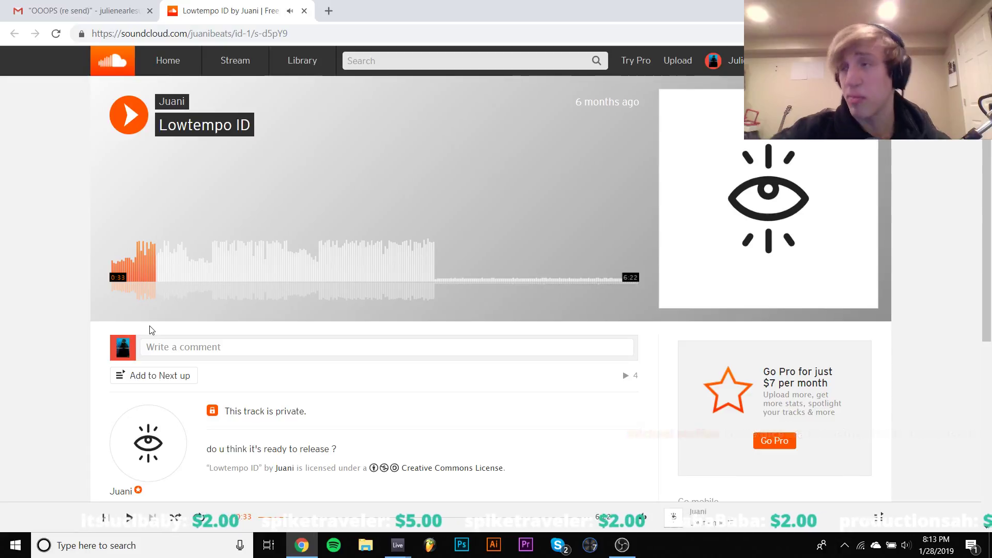
{"action": "key", "text": "space"}
Step: Play "Lowtempo ID" from just before its second loud section and check the OBS streaming window before returning to Chrome
{"action": "left_click", "coordinate": [205, 259]}
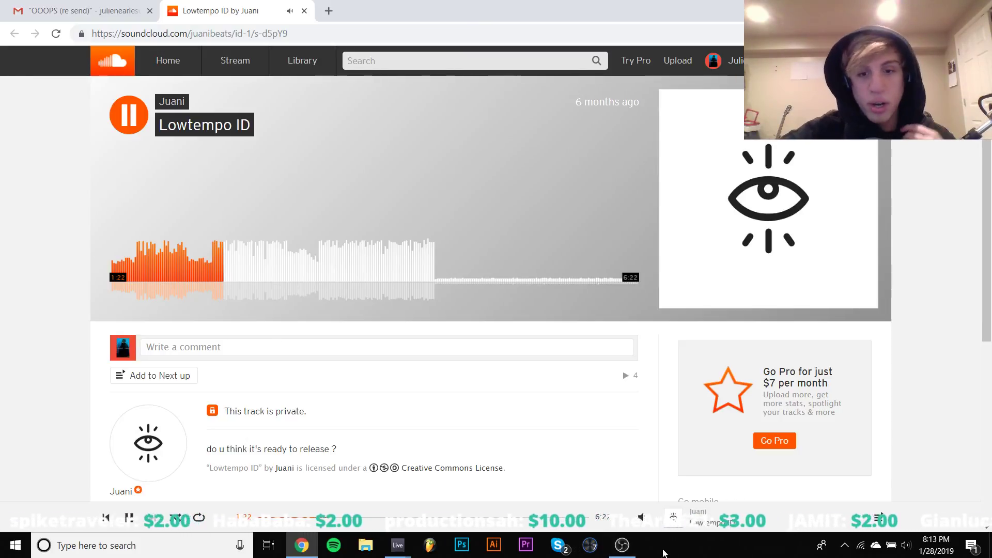
{"action": "left_click", "coordinate": [623, 546]}
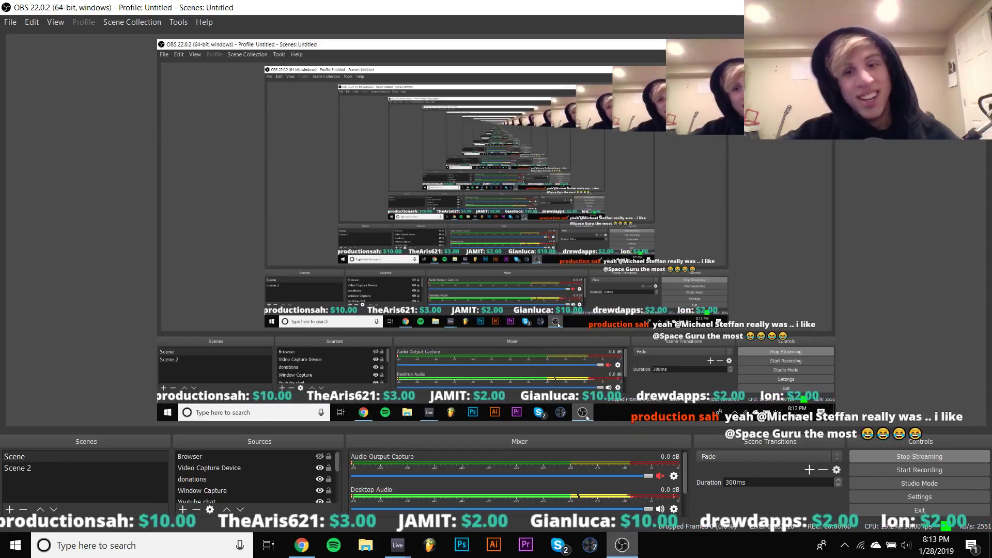
{"action": "left_click", "coordinate": [305, 550]}
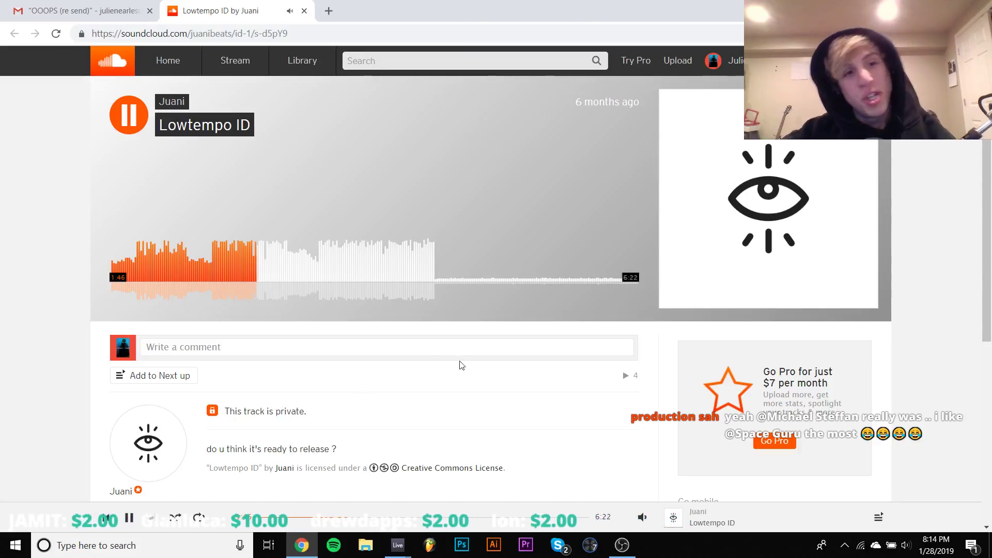
Step: Skip "Lowtempo ID" to about 3:29, pause it, and close its tab to return to the inbox list
{"action": "left_click", "coordinate": [401, 260]}
{"action": "key", "text": "space"}
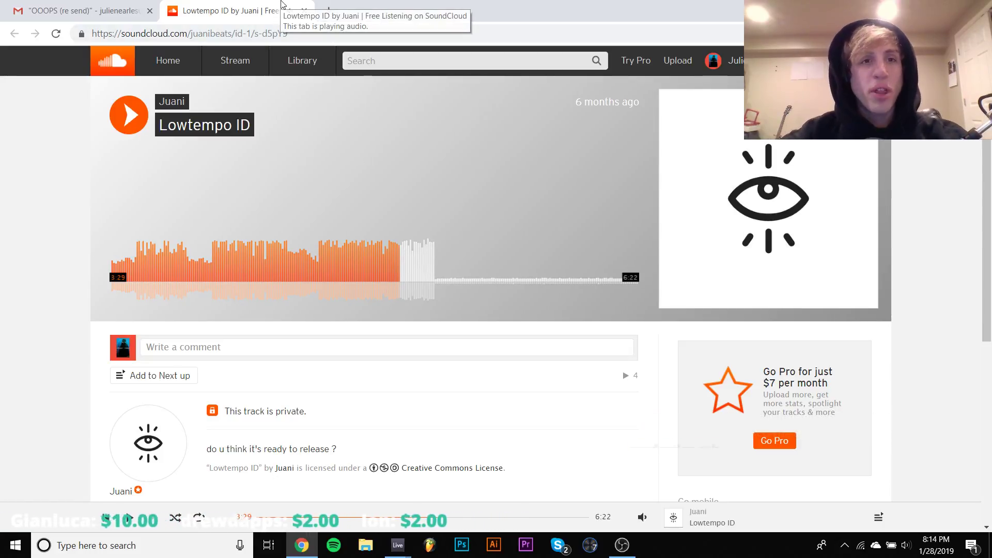
{"action": "left_click", "coordinate": [304, 11]}
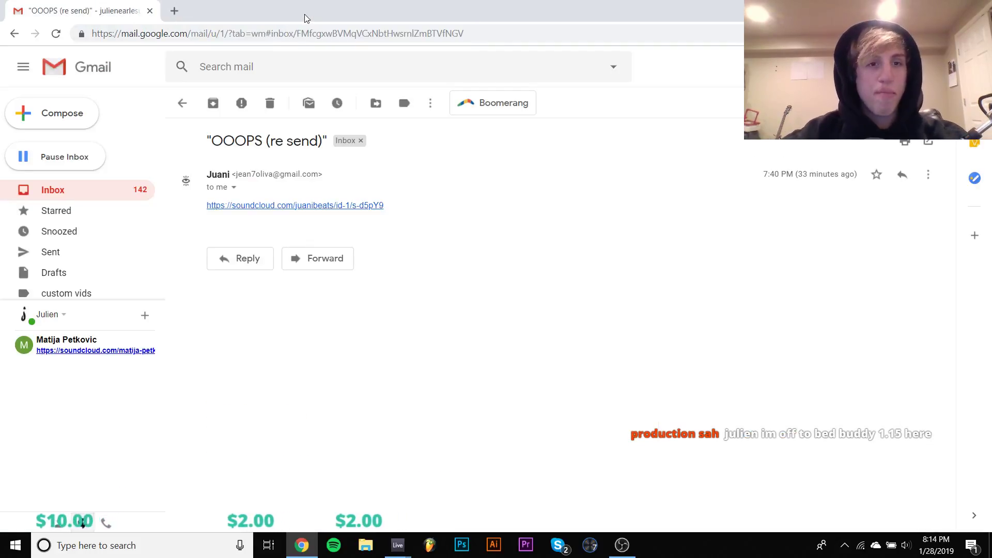
{"action": "left_click", "coordinate": [183, 104]}
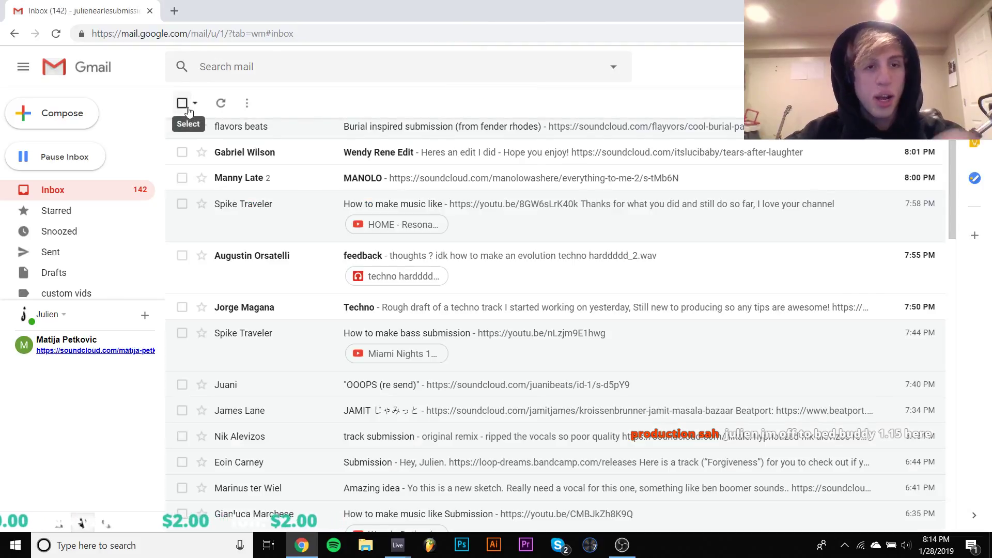
Step: Open the unread "Techno" email in the inbox and follow its Dropbox link to the rough mix
{"action": "left_click", "coordinate": [318, 226]}
{"action": "key", "text": "alt+Left"}
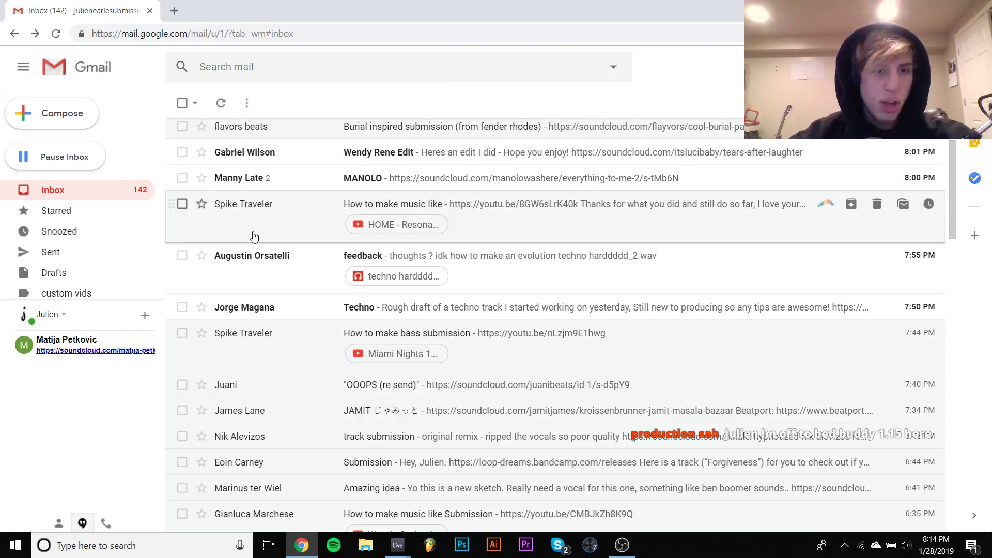
{"action": "left_click", "coordinate": [269, 313]}
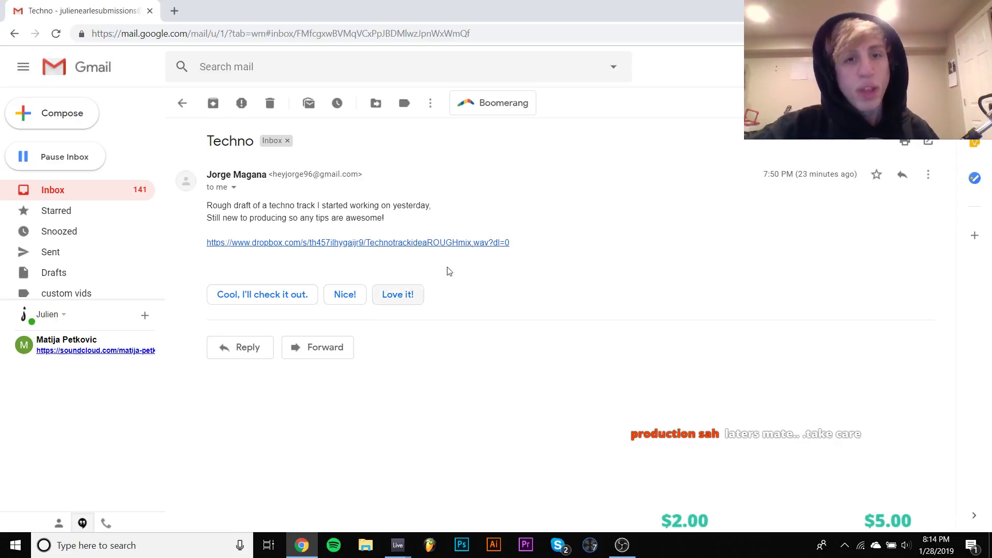
{"action": "left_click", "coordinate": [468, 243]}
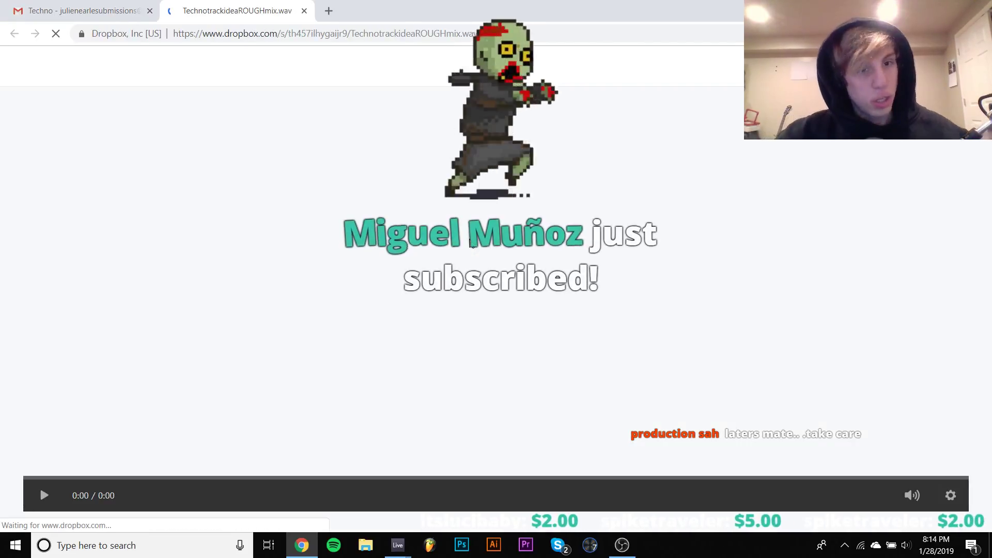
Step: Check the OBS streaming window while the Dropbox track loads, and return to the track in Chrome
{"action": "left_click", "coordinate": [622, 545]}
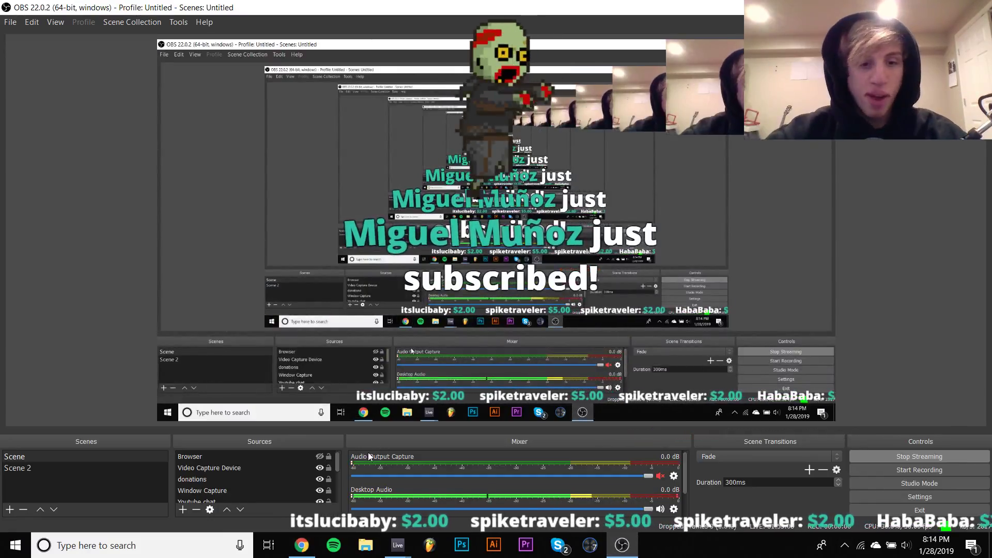
{"action": "key", "text": "alt+Tab"}
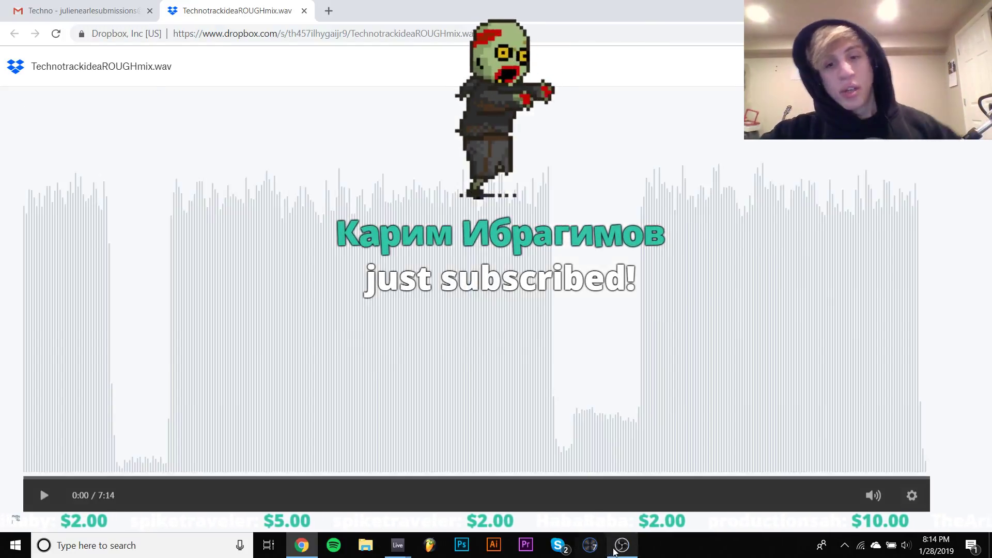
{"action": "left_click", "coordinate": [622, 546]}
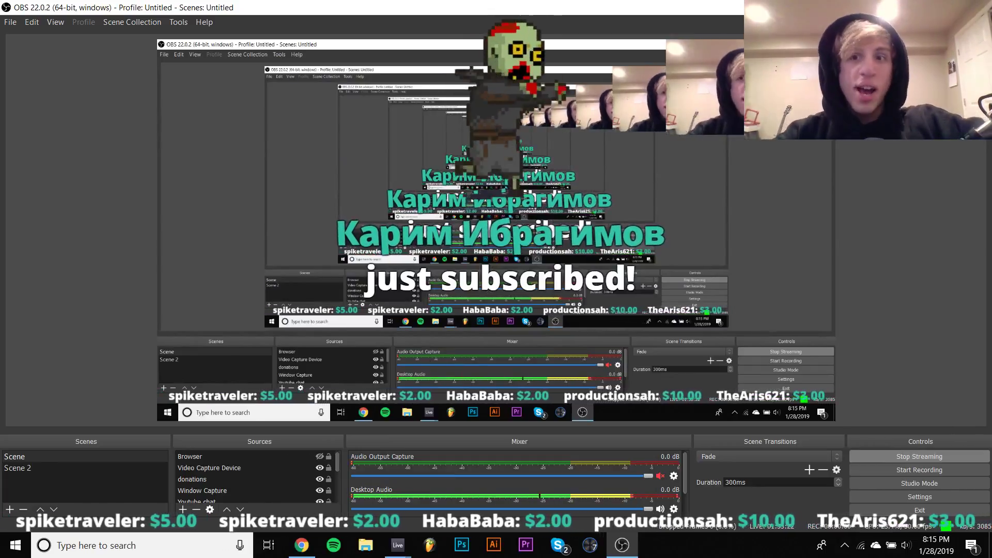
{"action": "left_click", "coordinate": [303, 548]}
Step: Start "TechnotrackideaROUGHmix.wav" from the beginning and resume it after a brief pause at 0:01
{"action": "left_click", "coordinate": [41, 496]}
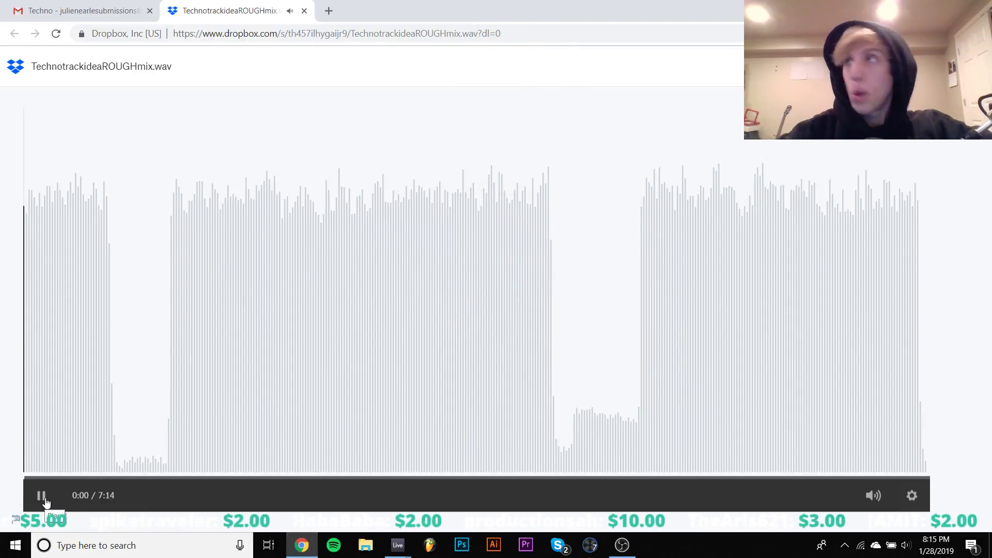
{"action": "left_click", "coordinate": [45, 501]}
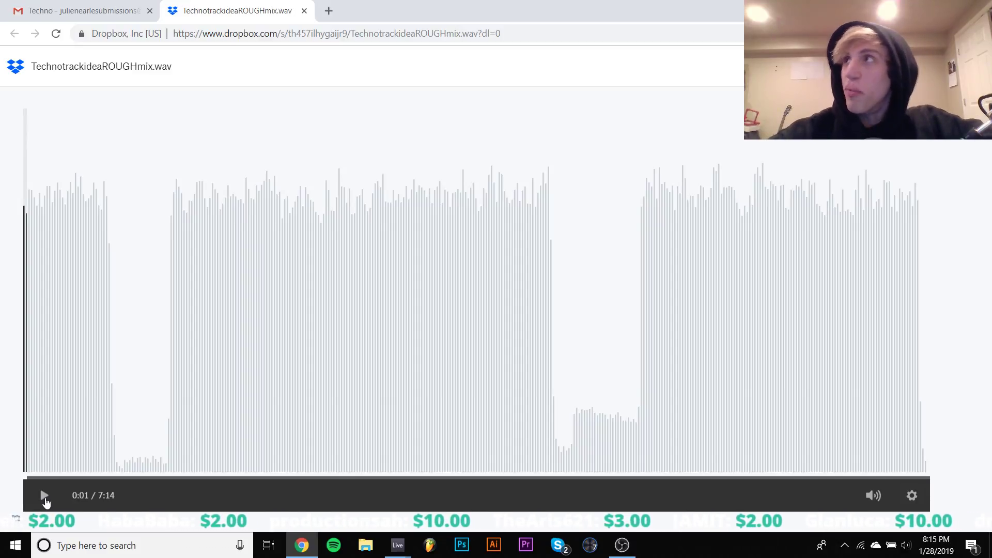
{"action": "left_click", "coordinate": [44, 497]}
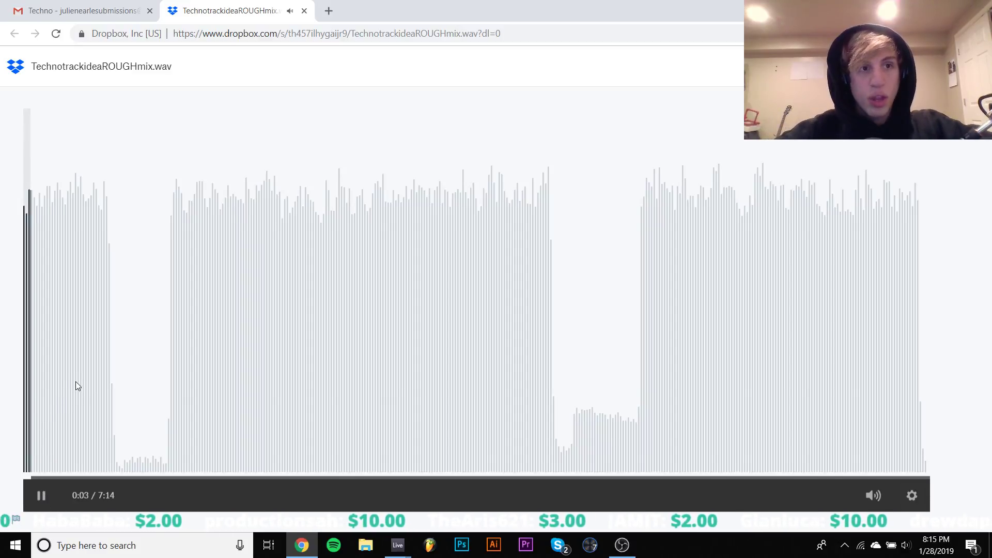
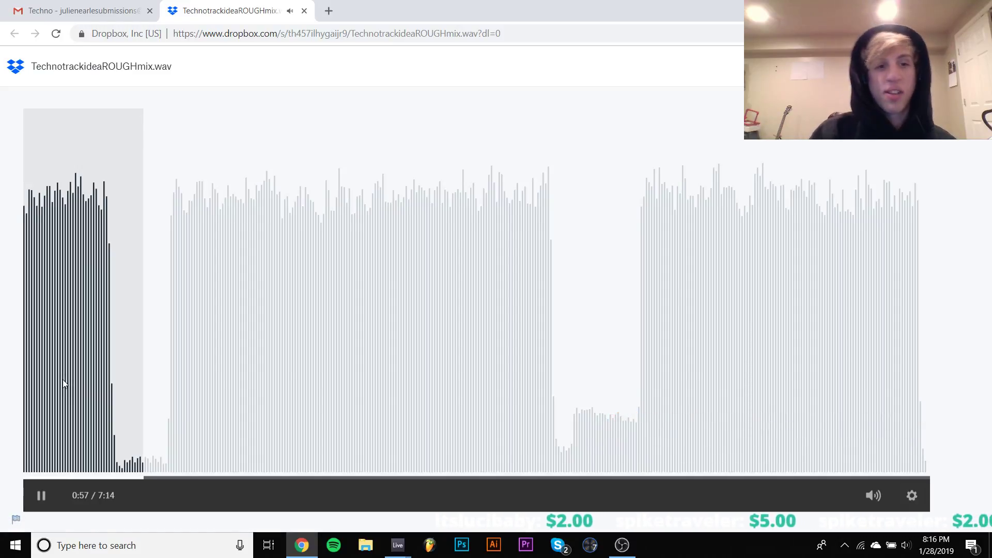
Step: Listen to the techno rough mix from about 0:59, pausing and resuming at about 0:59, 1:49 and 1:58
{"action": "key", "text": "space"}
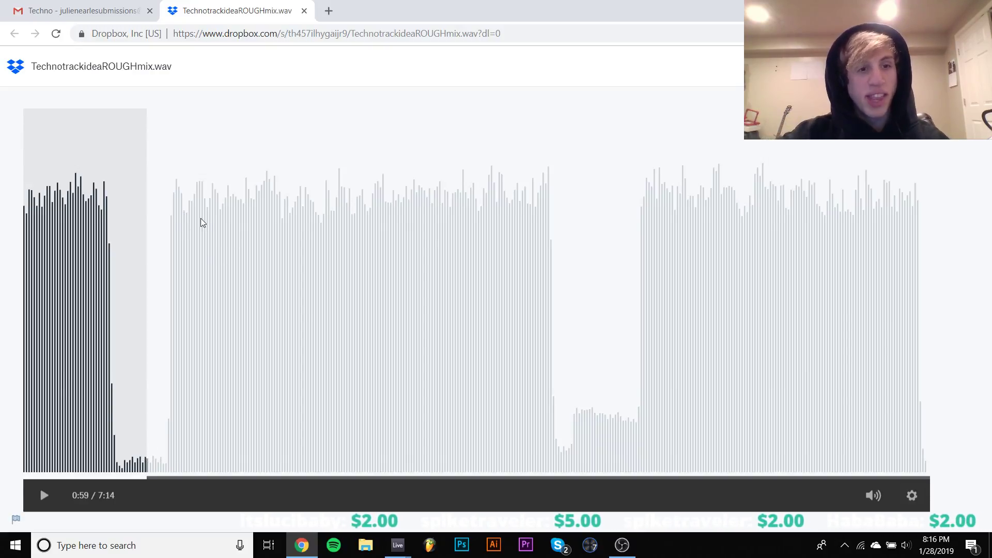
{"action": "key", "text": "space"}
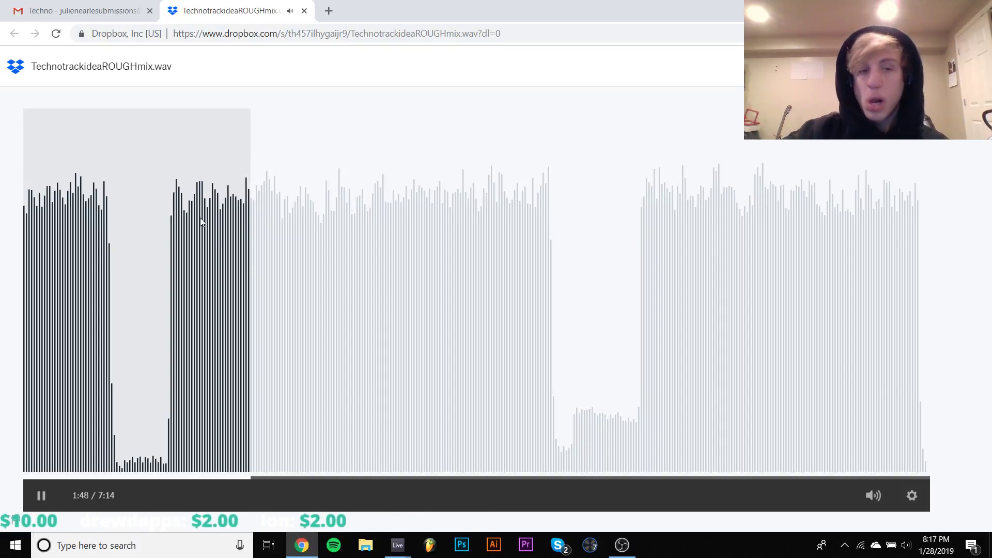
{"action": "key", "text": "space"}
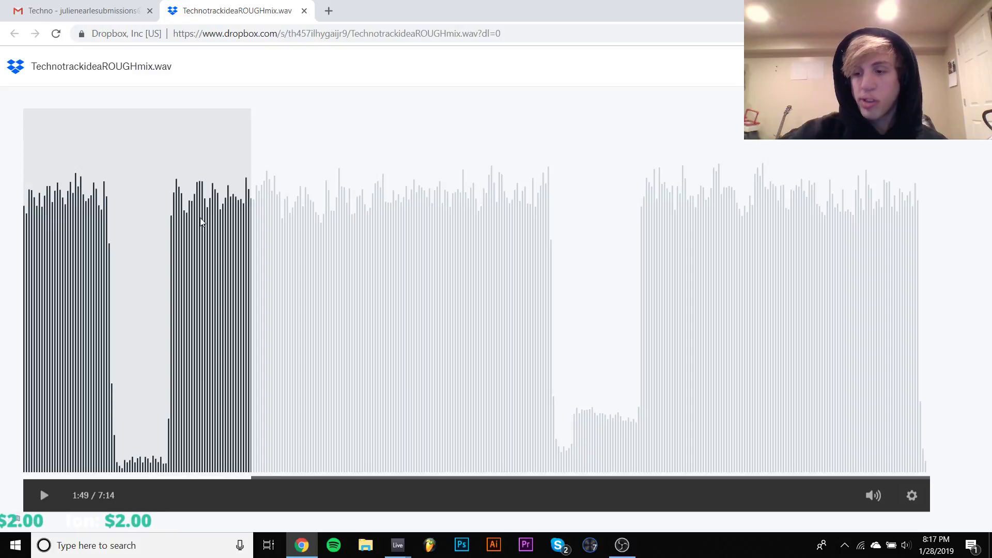
{"action": "key", "text": "space"}
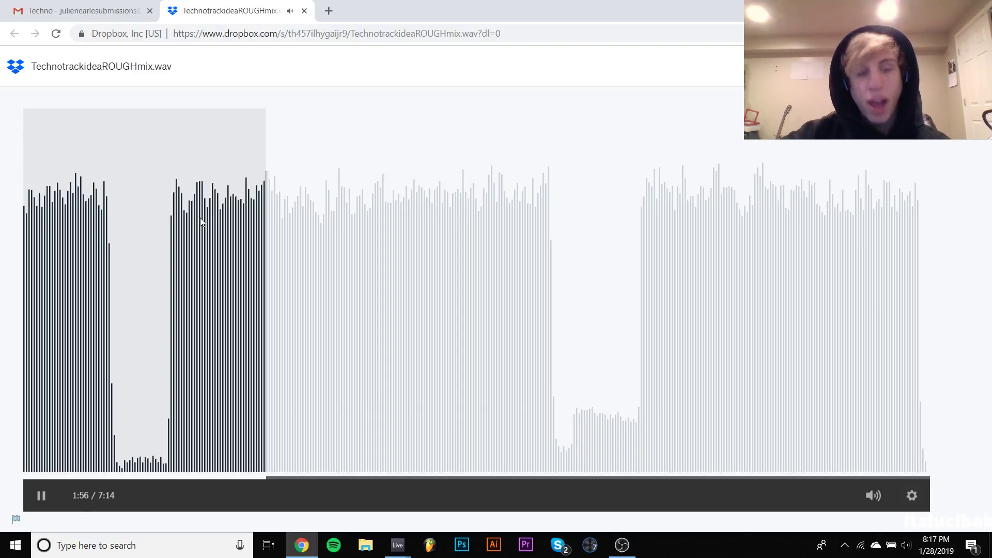
{"action": "key", "text": "space"}
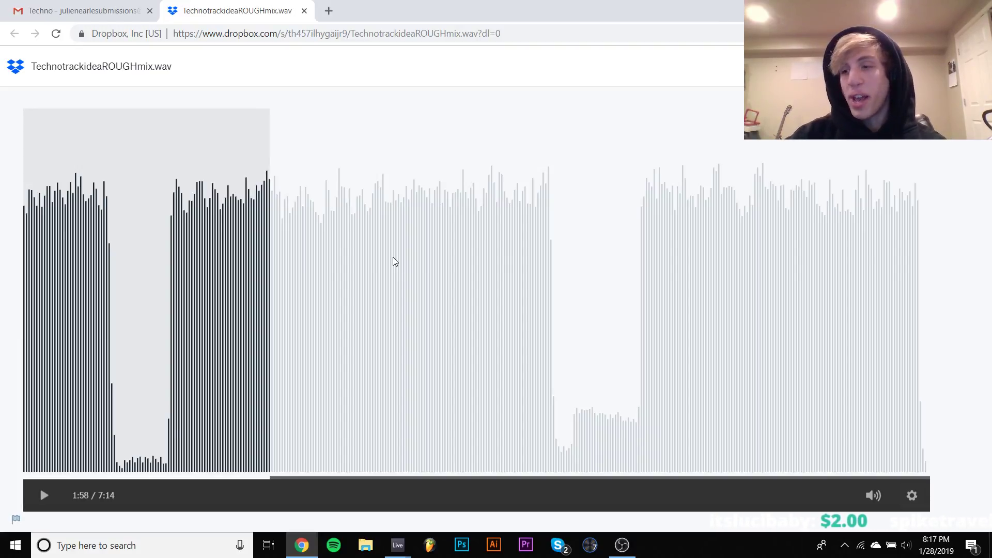
{"action": "key", "text": "space"}
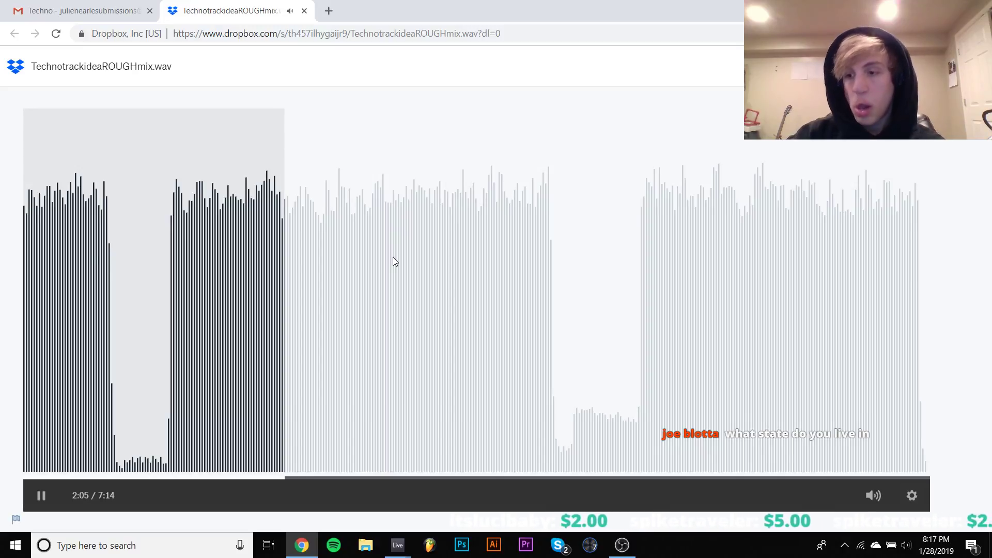
Step: Pause and resume the rough mix around 2:07, and replay it from the end of its first quiet break
{"action": "key", "text": "space"}
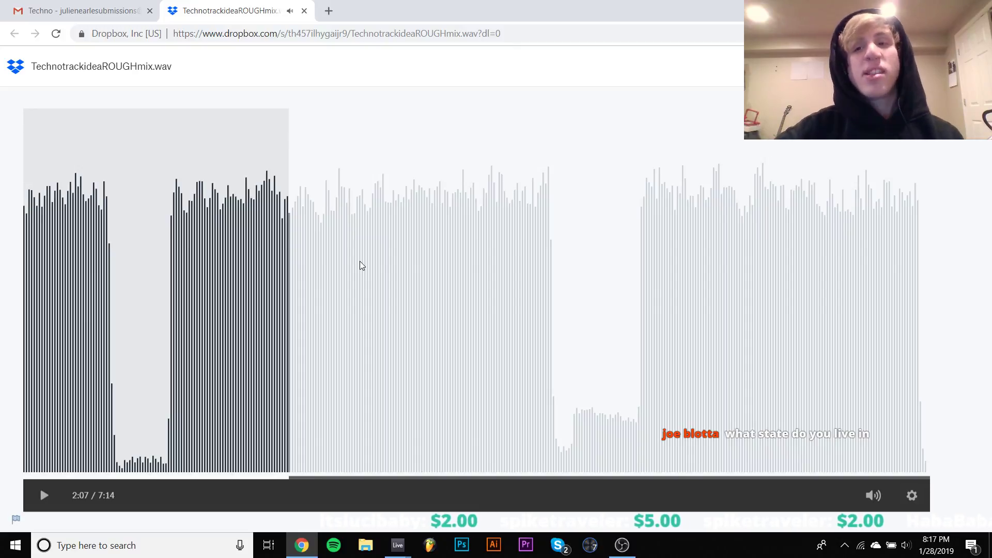
{"action": "key", "text": "space"}
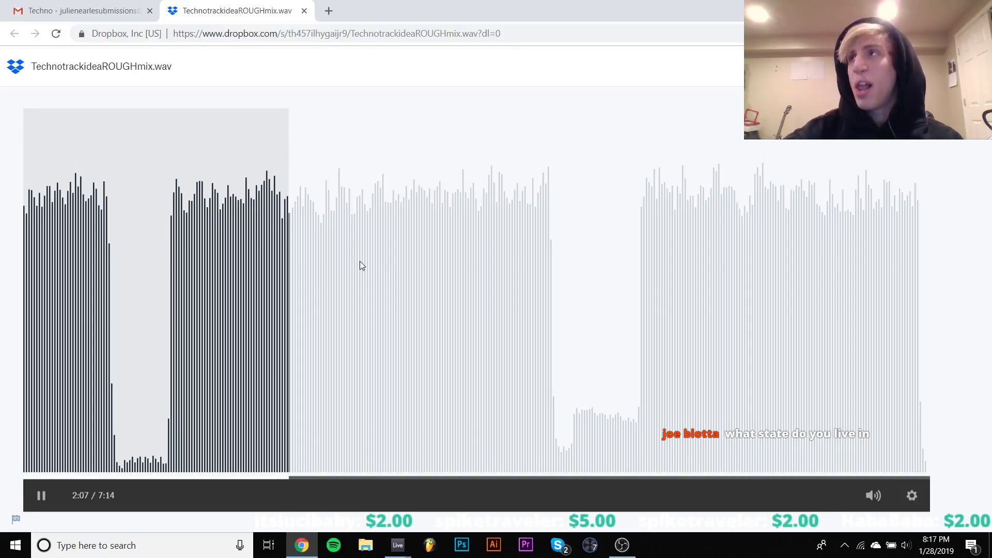
{"action": "key", "text": "space"}
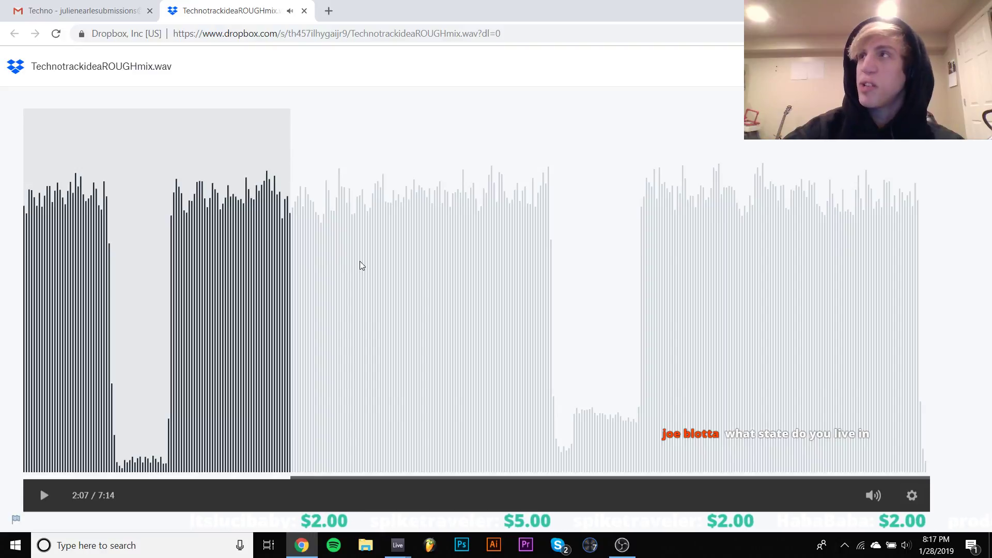
{"action": "key", "text": "space"}
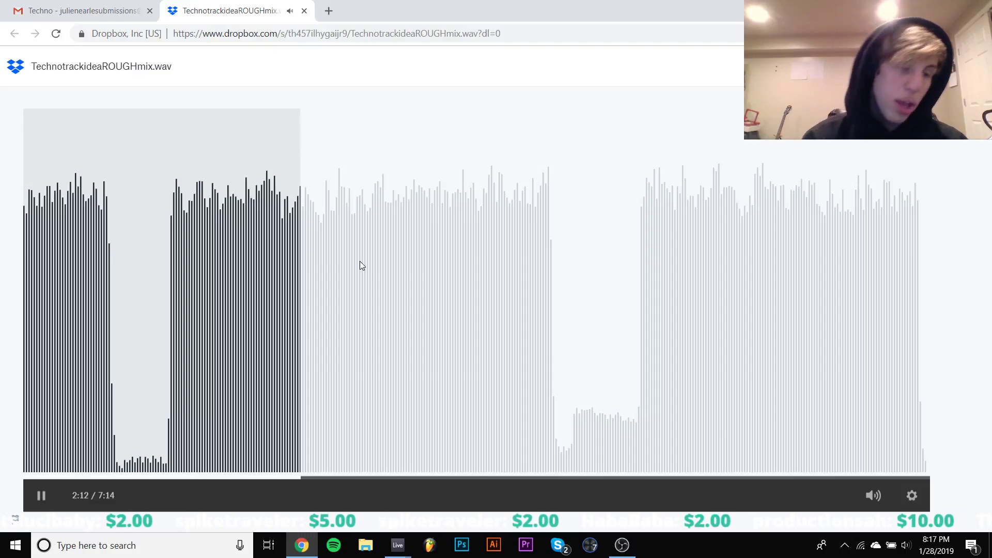
{"action": "left_click", "coordinate": [163, 316]}
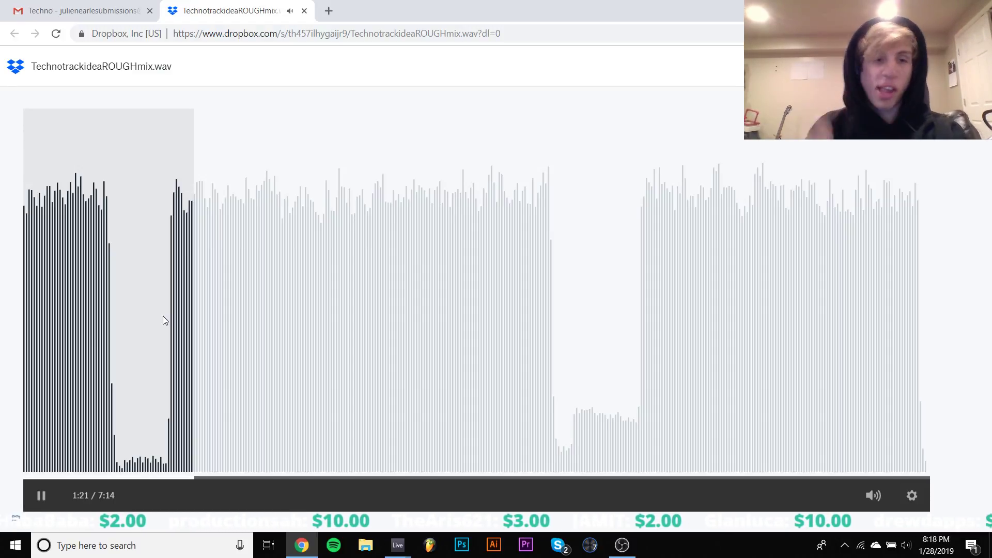
Step: Replay the rough mix from the end of its first quiet break, pausing and resuming at about 1:07 and 1:14, and pause at 1:17
{"action": "left_click", "coordinate": [164, 323]}
{"action": "key", "text": "space"}
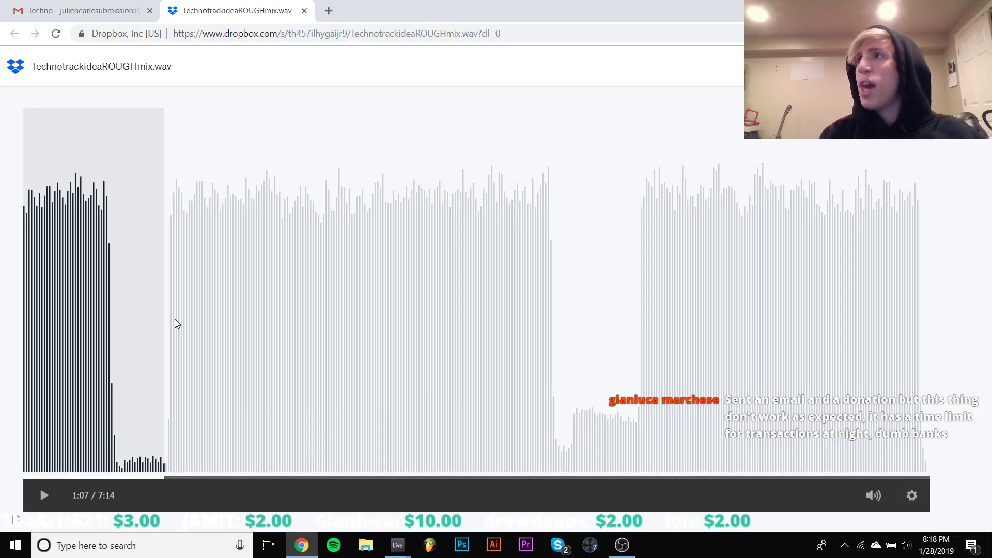
{"action": "key", "text": "space"}
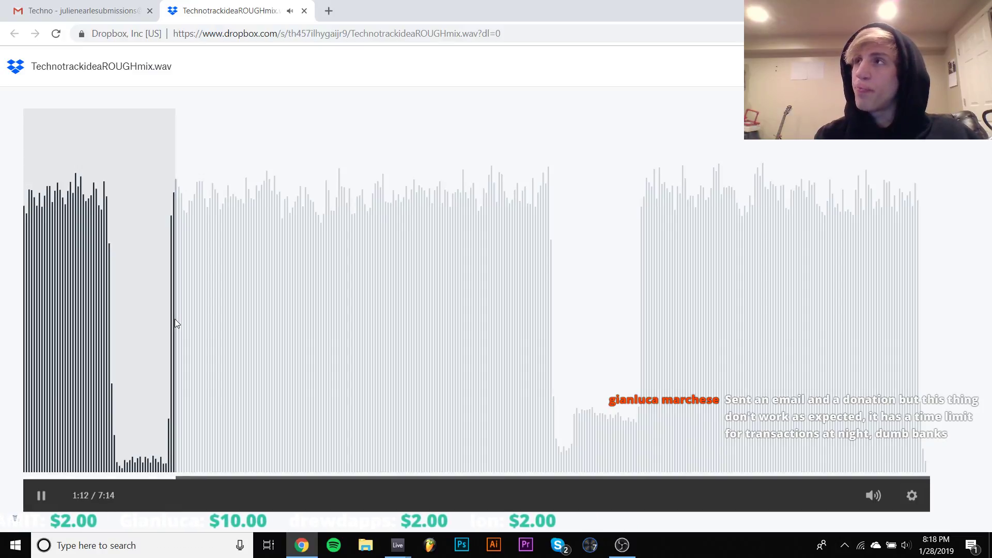
{"action": "key", "text": "space"}
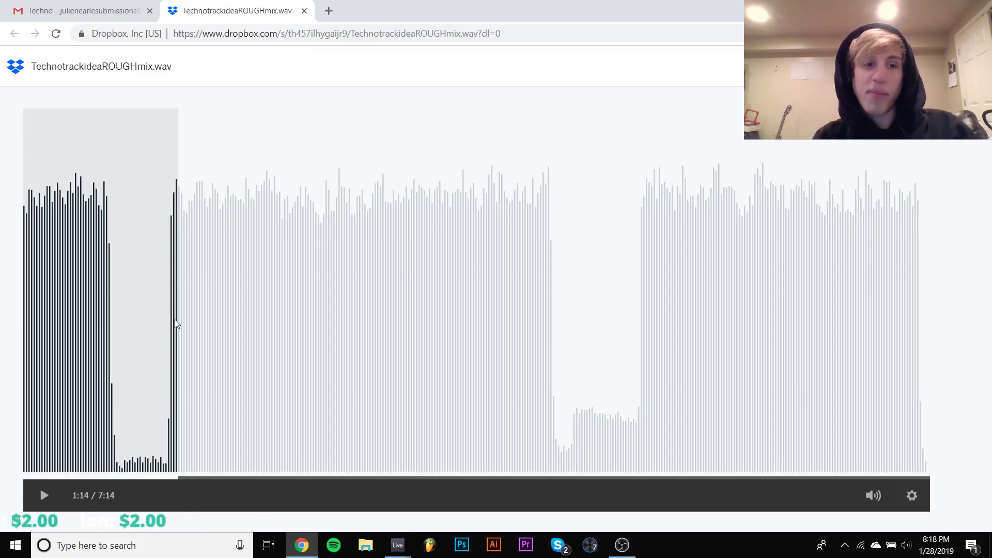
{"action": "key", "text": "space"}
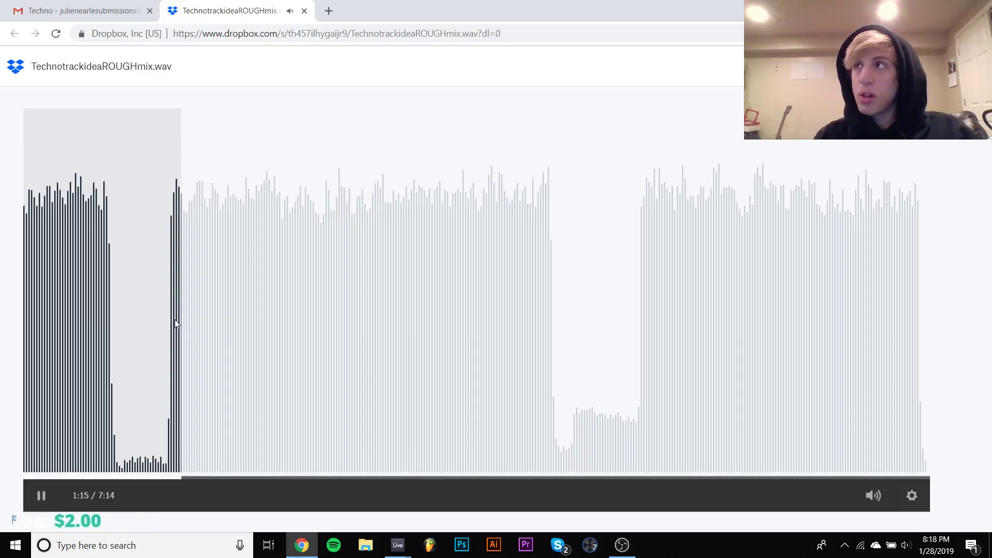
{"action": "key", "text": "space"}
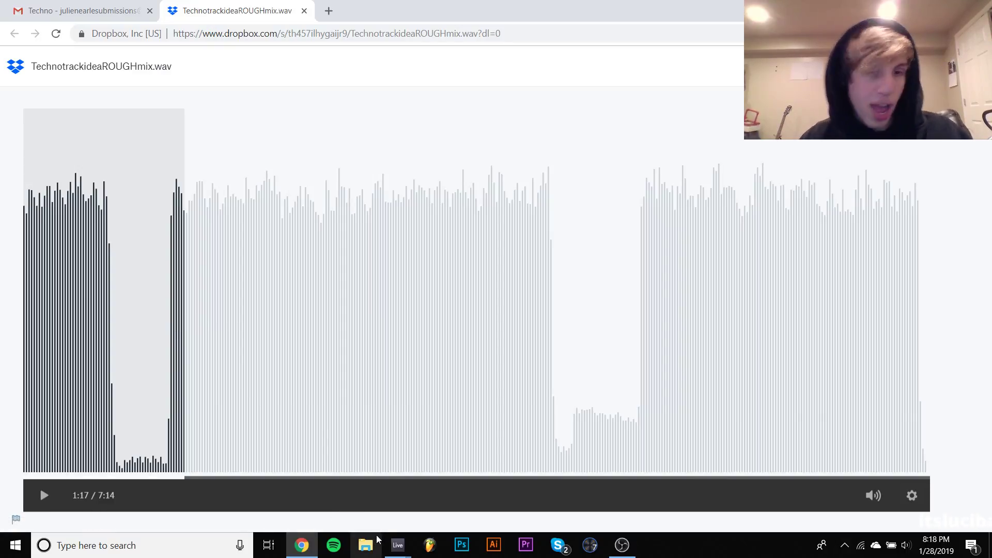
Step: Skip ahead through the rough mix, sampling it from about 2:40, 3:32, the second quiet break and the drop near 4:57
{"action": "left_click", "coordinate": [355, 343]}
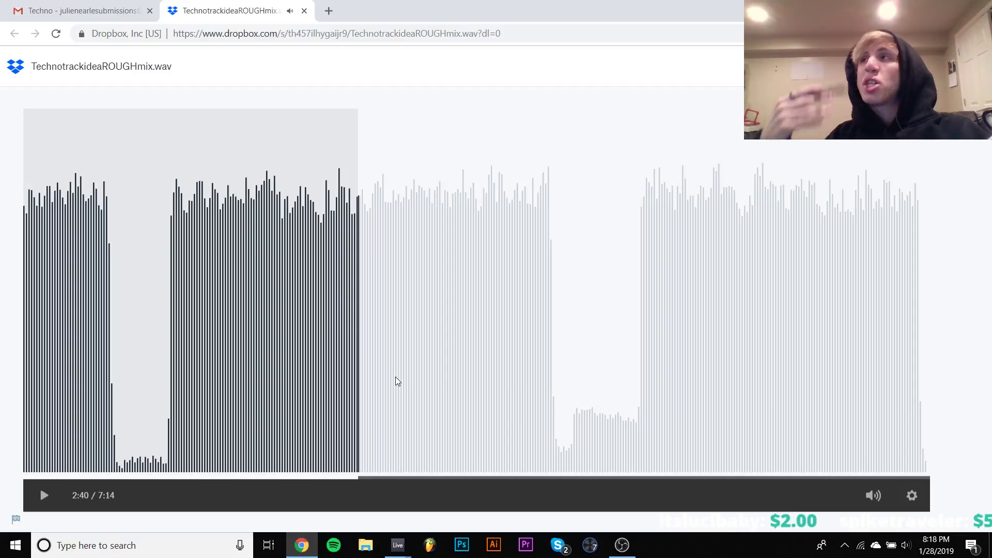
{"action": "key", "text": "space"}
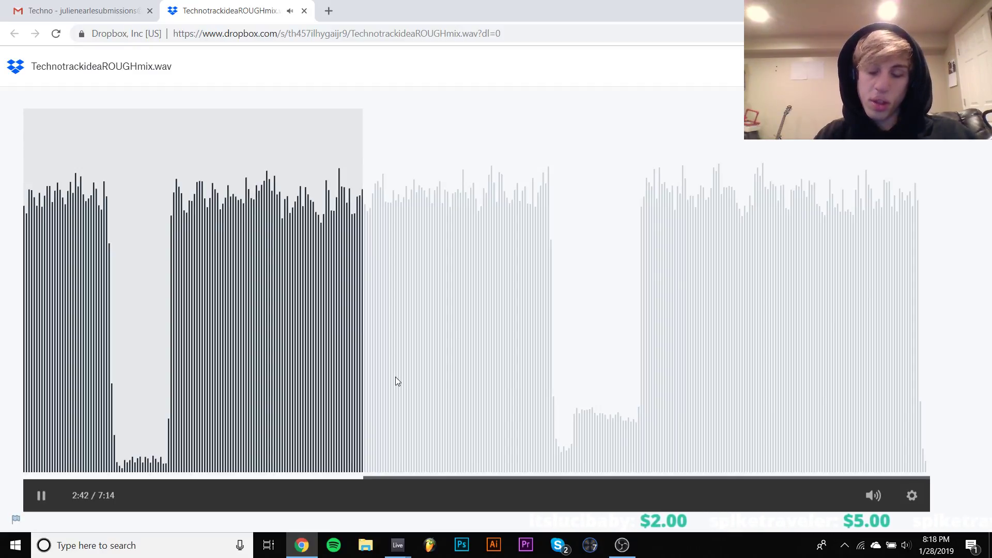
{"action": "left_click", "coordinate": [467, 351]}
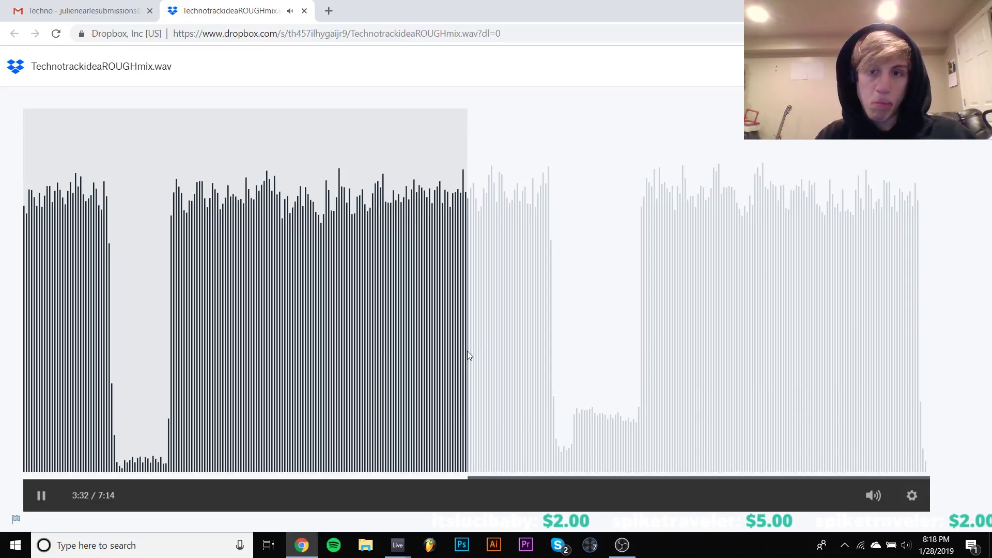
{"action": "left_click", "coordinate": [513, 356]}
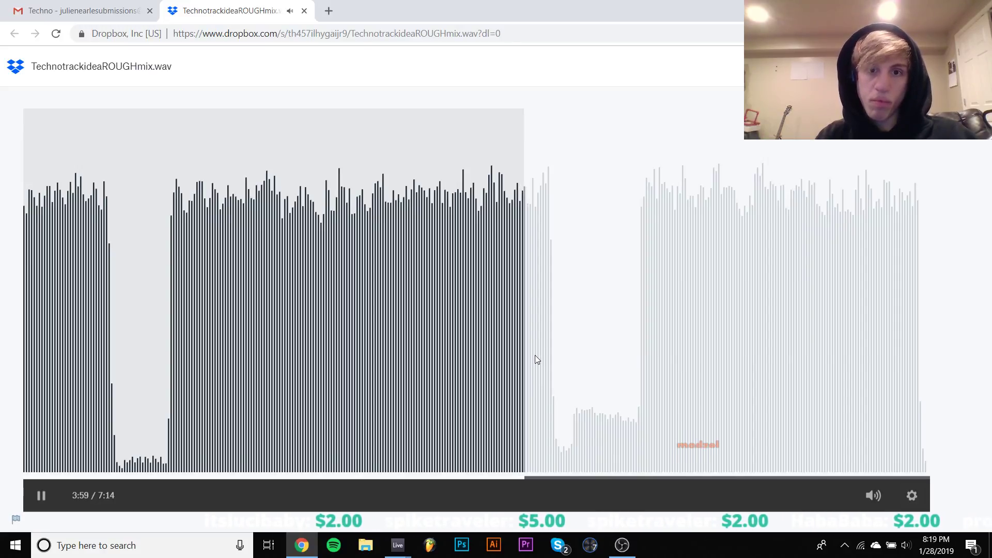
{"action": "left_click", "coordinate": [566, 355]}
{"action": "left_click", "coordinate": [594, 357]}
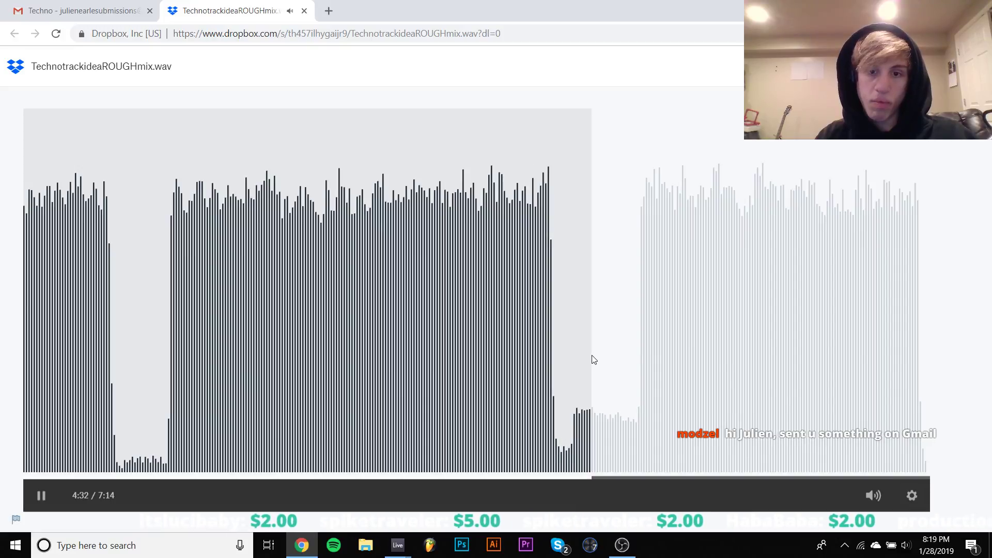
{"action": "left_click", "coordinate": [644, 362]}
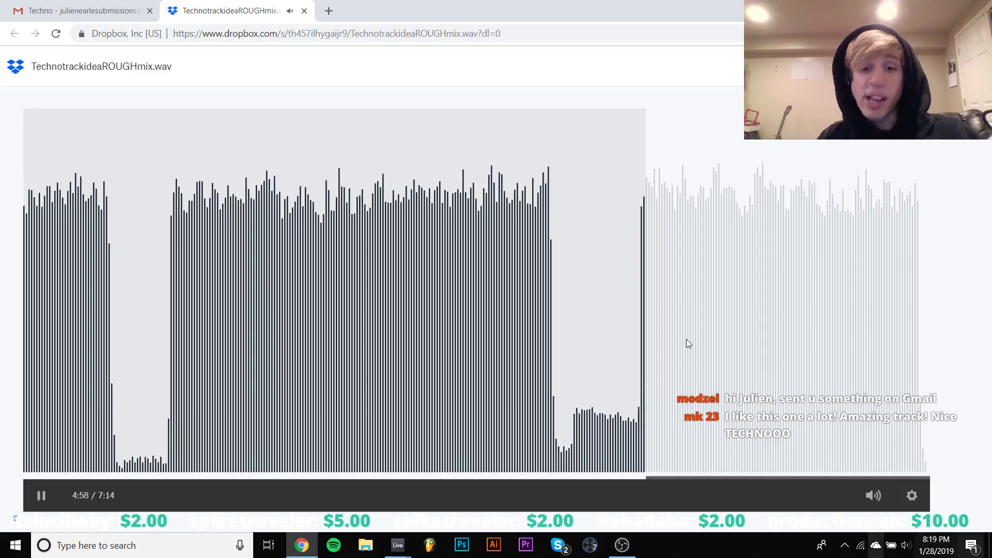
Step: Listen to the rough mix's final section from about 5:35, pausing at 5:36 and resuming
{"action": "left_click", "coordinate": [725, 408]}
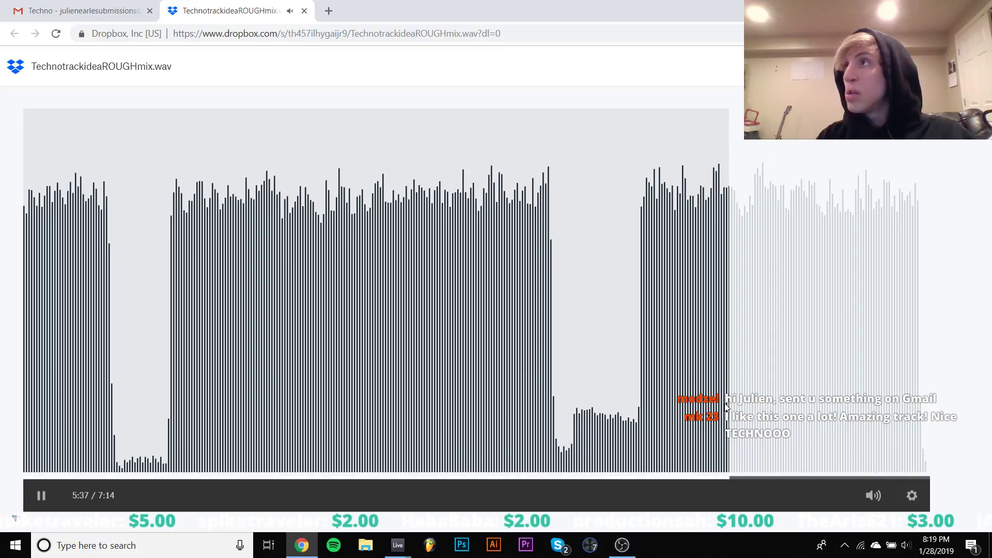
{"action": "left_click", "coordinate": [726, 407]}
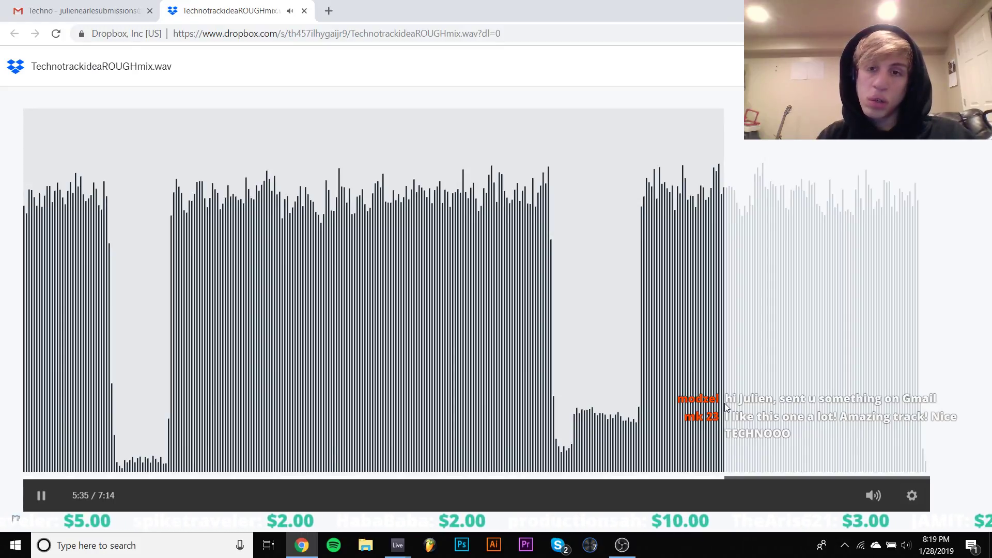
{"action": "key", "text": "space"}
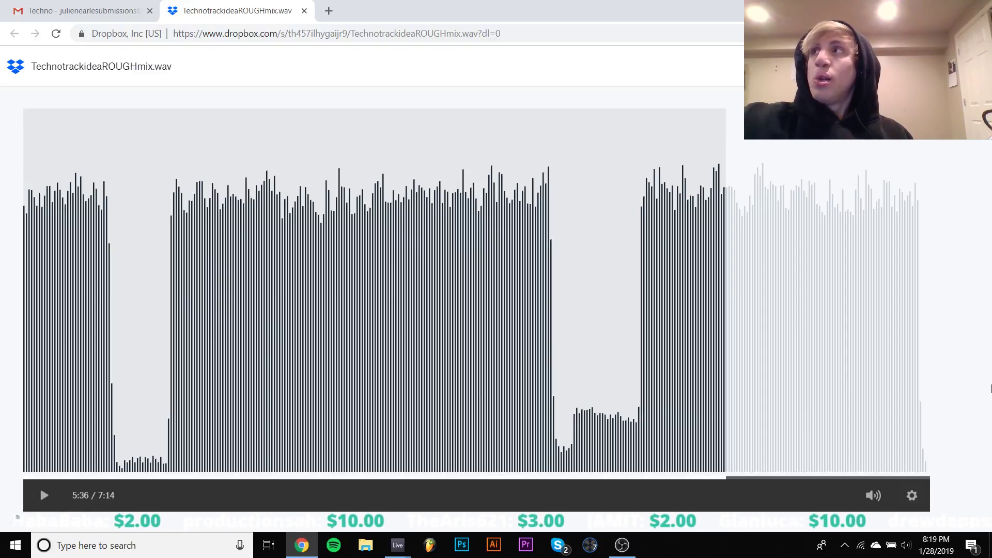
{"action": "left_click", "coordinate": [39, 486]}
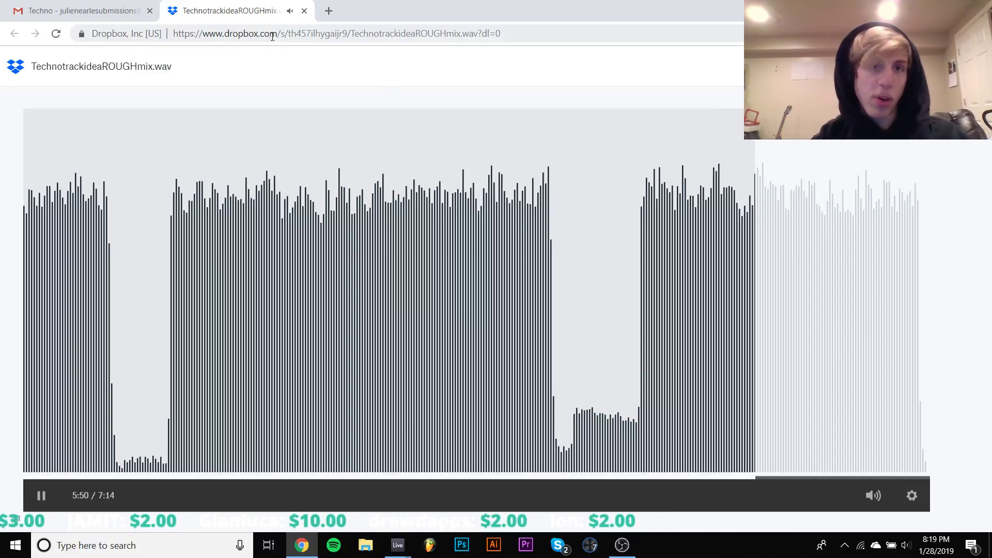
Step: Close the Dropbox track and open the "feedback" email with the attached techno file from the inbox
{"action": "left_click", "coordinate": [304, 13]}
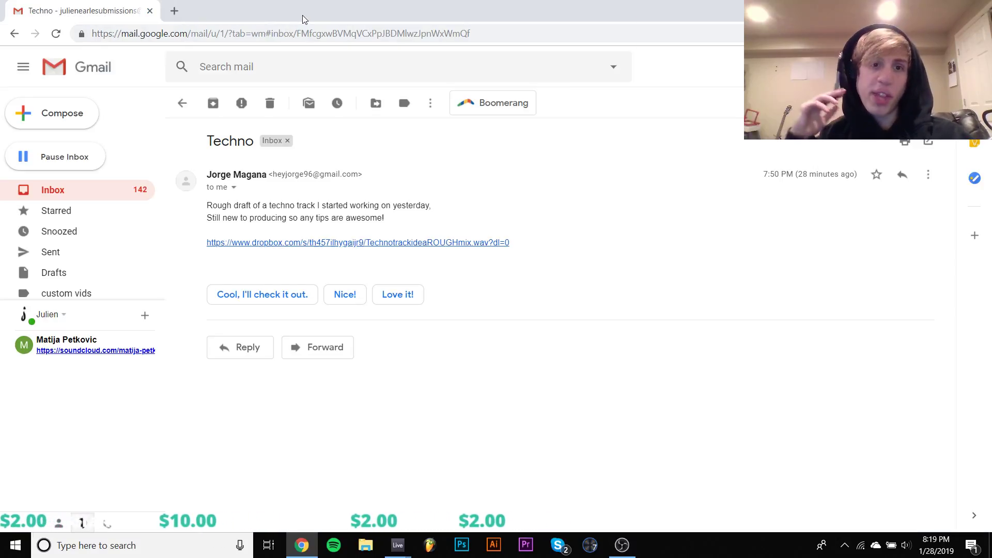
{"action": "left_click", "coordinate": [182, 103]}
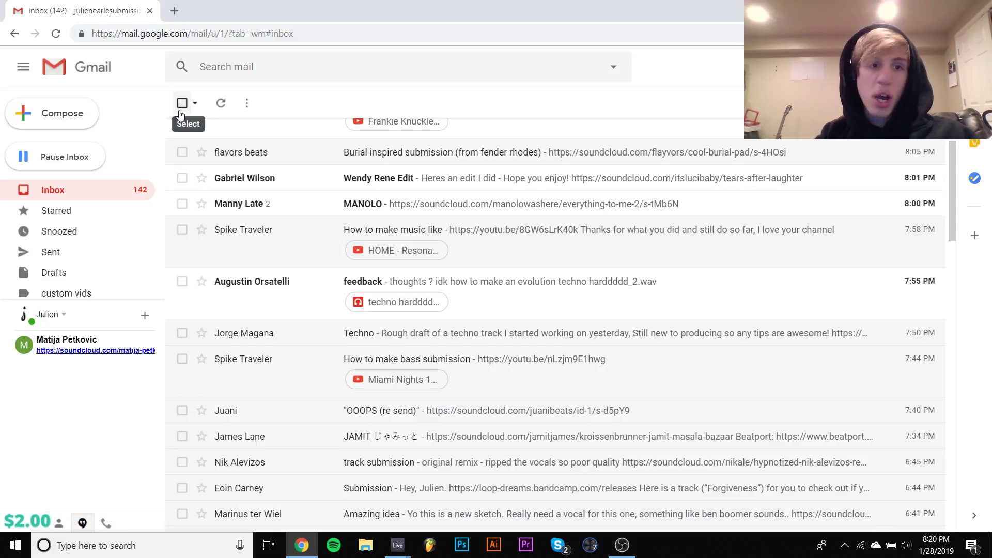
{"action": "scroll", "coordinate": [208, 158], "scroll_direction": "up", "scroll_amount": 2}
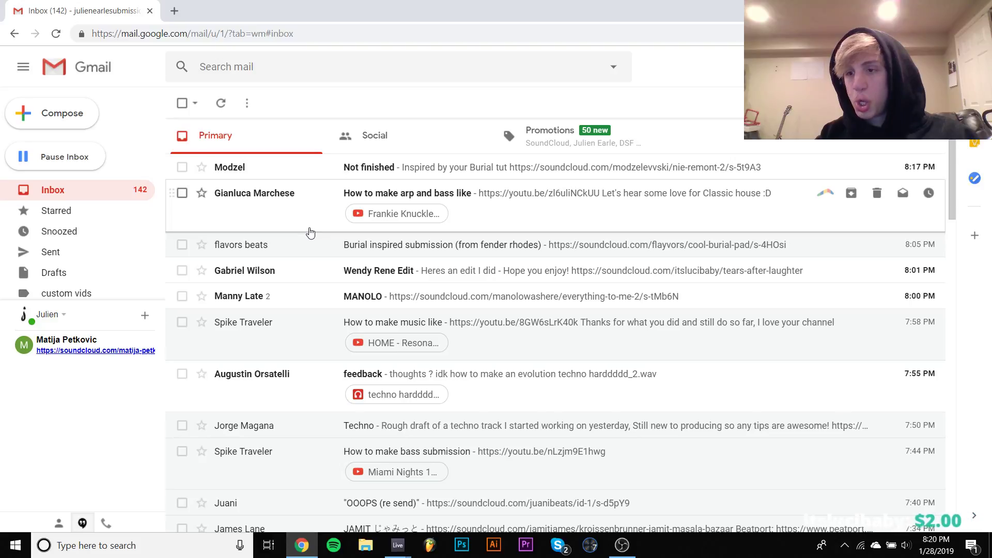
{"action": "left_click", "coordinate": [246, 394]}
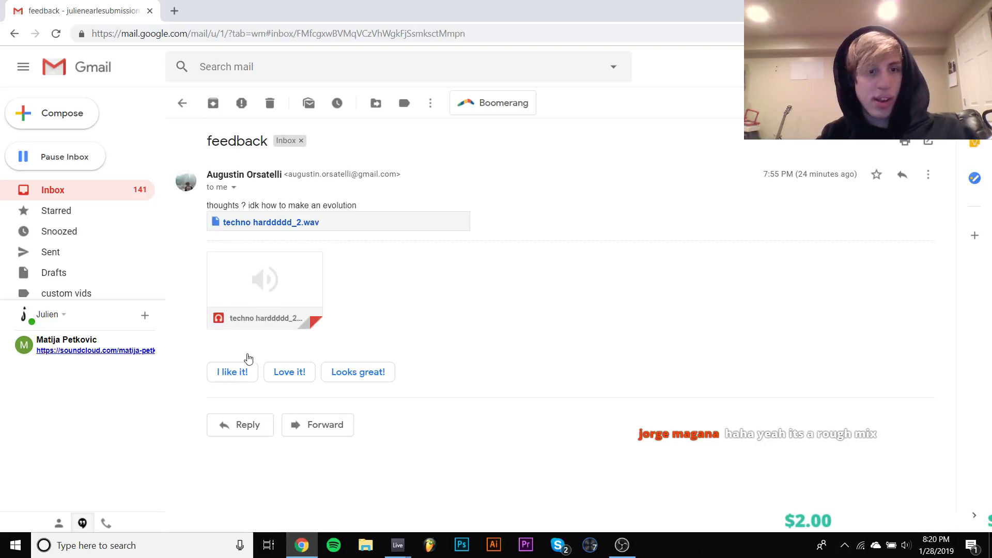
Step: Open the "techno harddddd_2.wav" attachment with Music Player for Google Drive and play it
{"action": "left_click", "coordinate": [259, 267]}
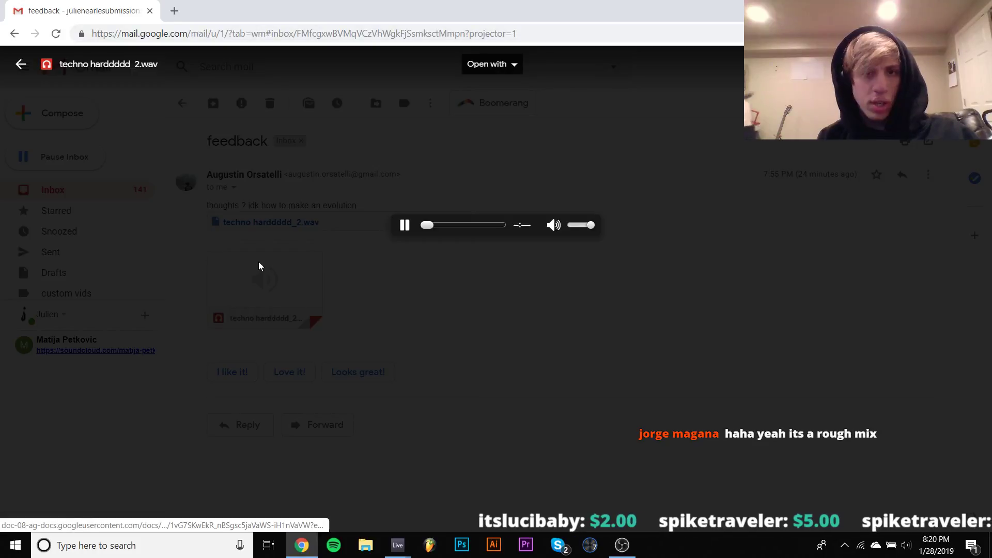
{"action": "left_click", "coordinate": [509, 72]}
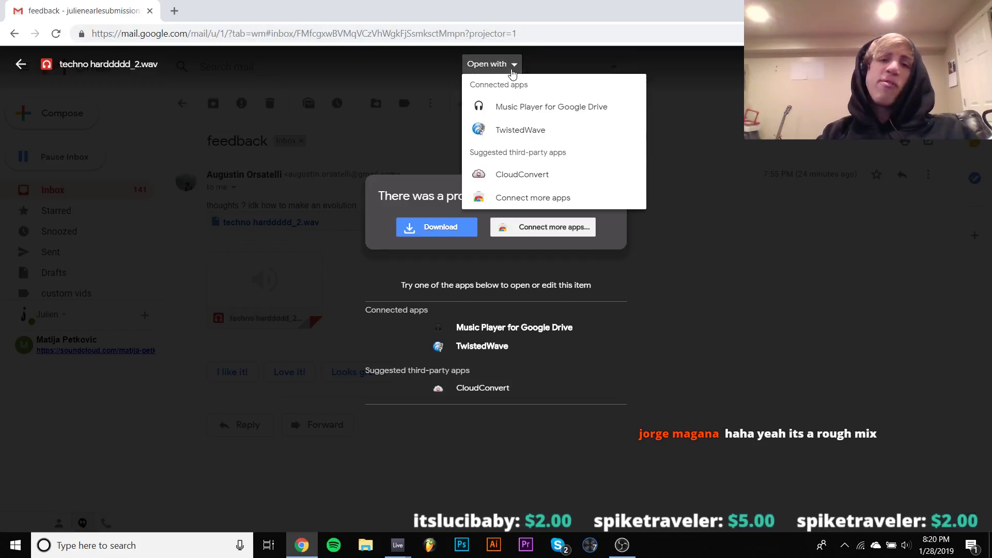
{"action": "left_click", "coordinate": [510, 102]}
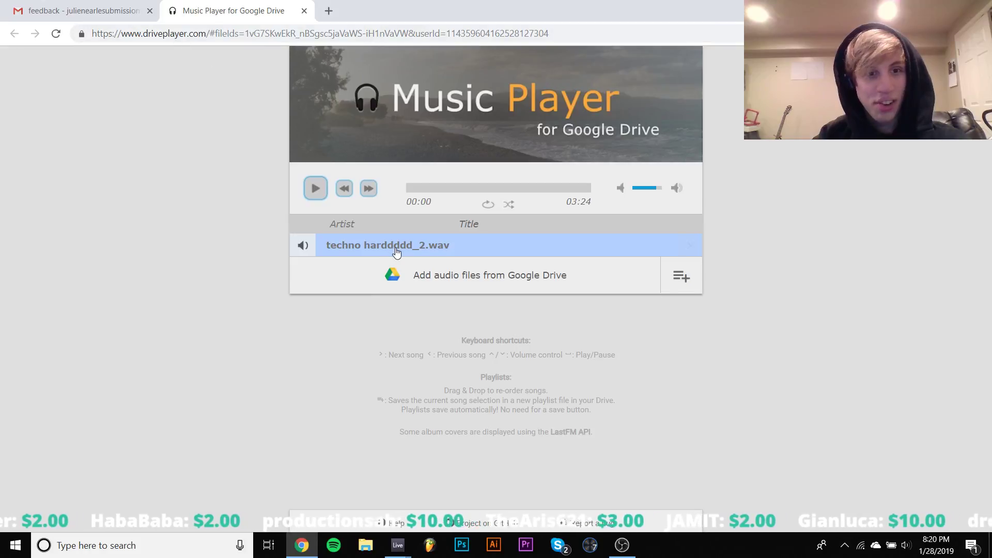
{"action": "left_click", "coordinate": [326, 192]}
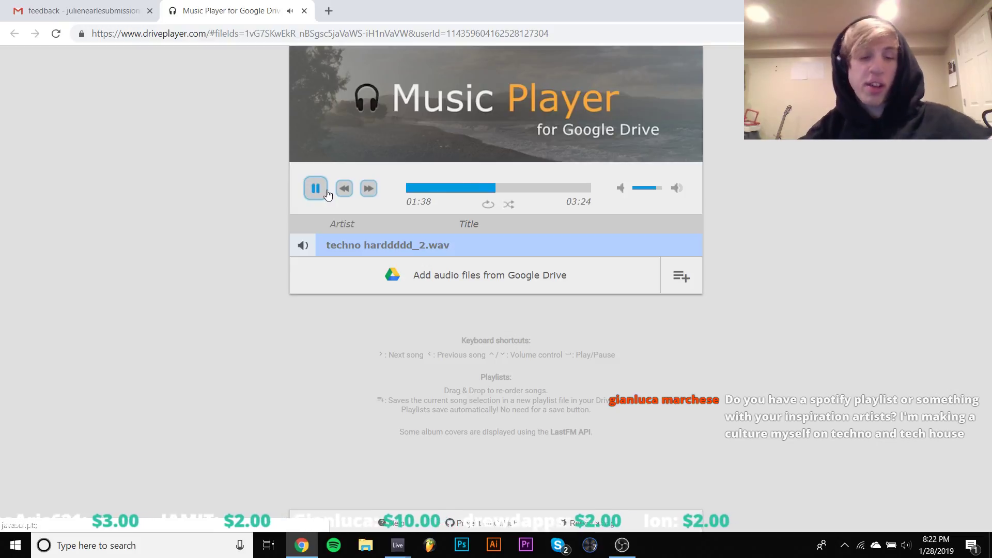
Step: Check Spotify and the OBS streaming window while reviewing the techno track, and return to the music player in Chrome
{"action": "left_click", "coordinate": [334, 545]}
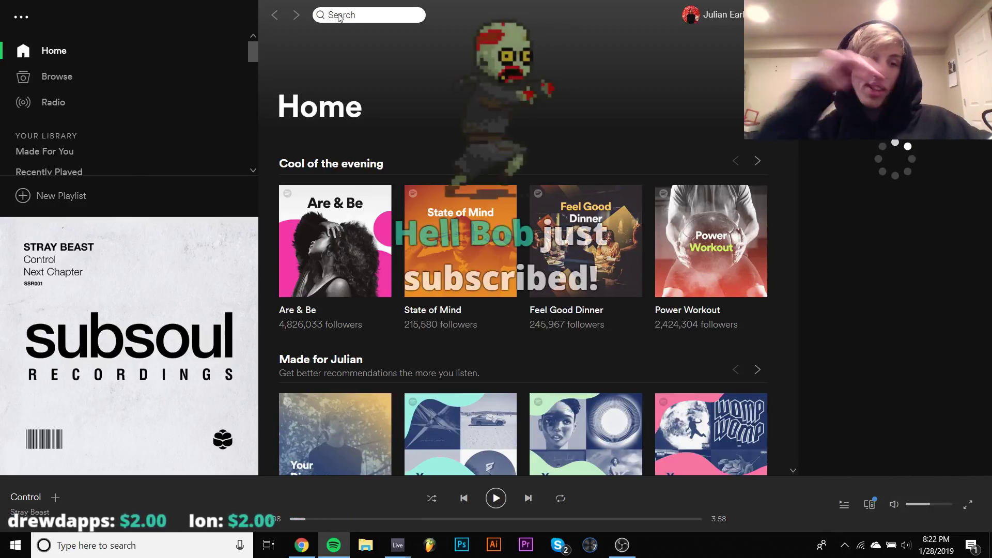
{"action": "left_click", "coordinate": [303, 546]}
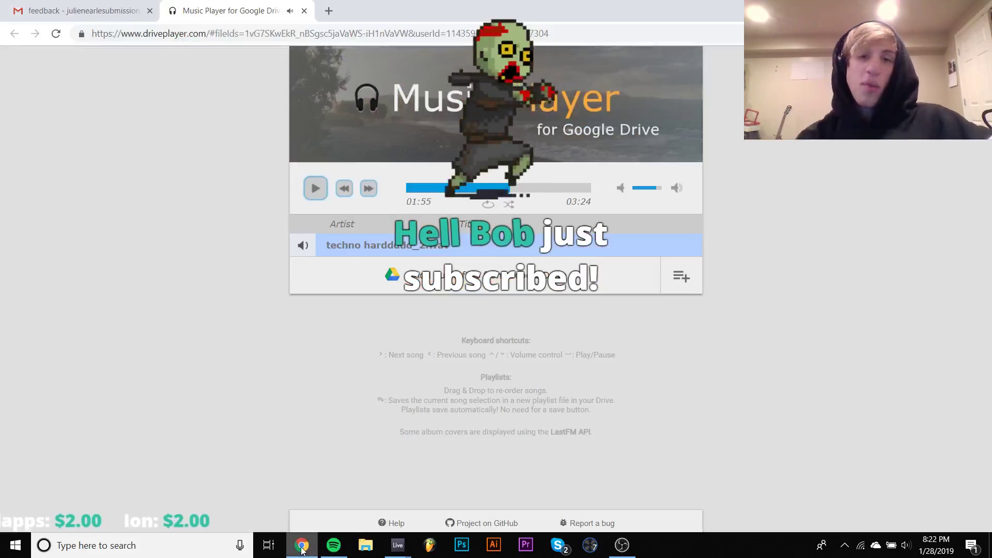
{"action": "left_click", "coordinate": [623, 545]}
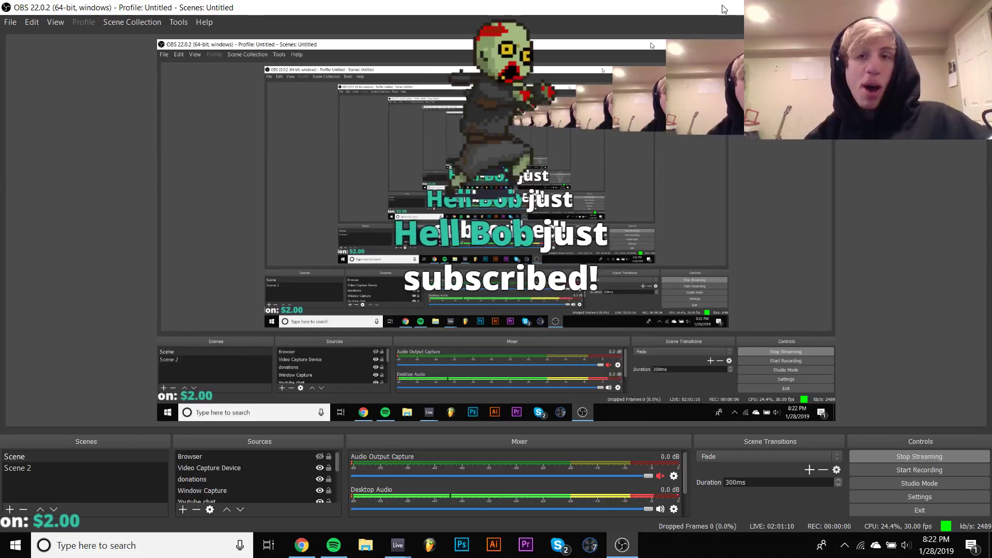
{"action": "left_click", "coordinate": [305, 546]}
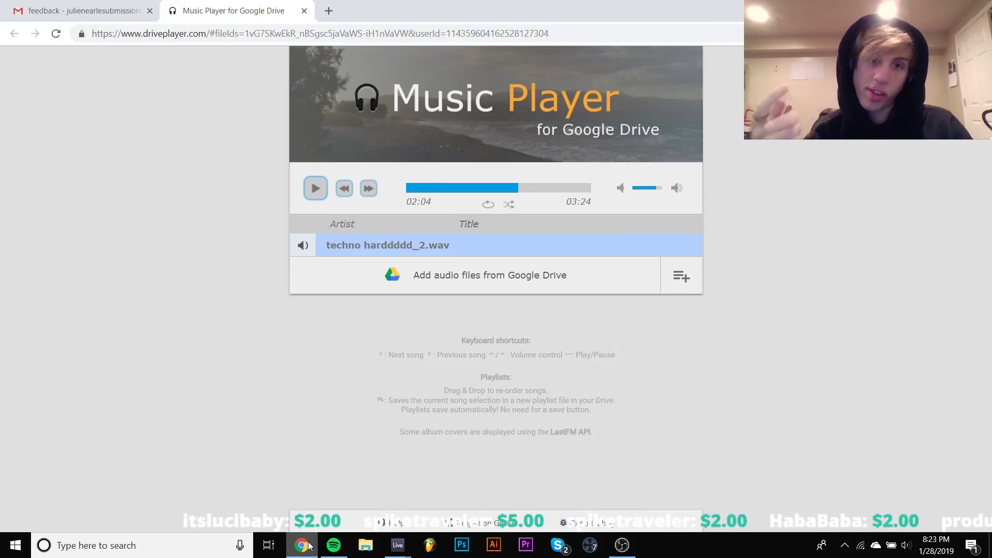
{"action": "left_click", "coordinate": [309, 547]}
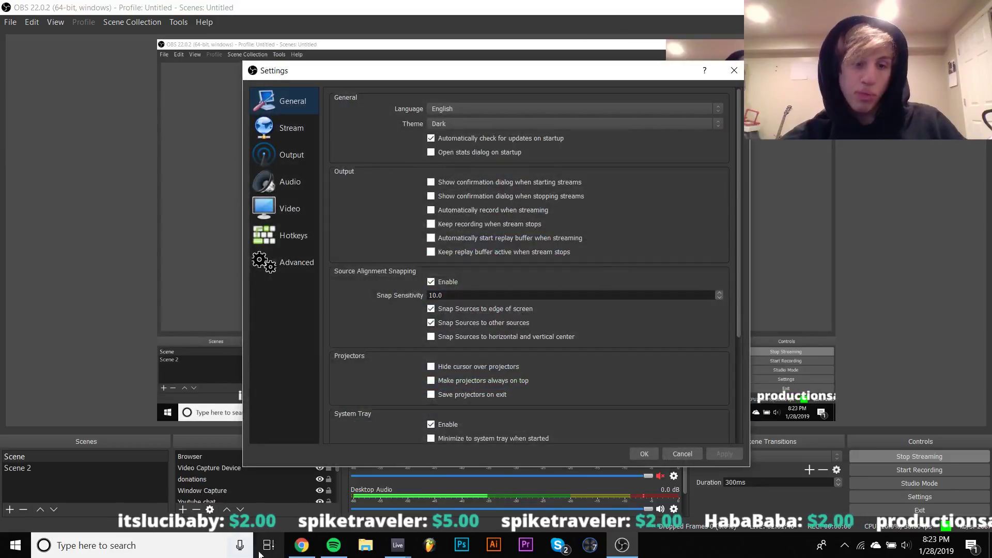
{"action": "left_click", "coordinate": [310, 547]}
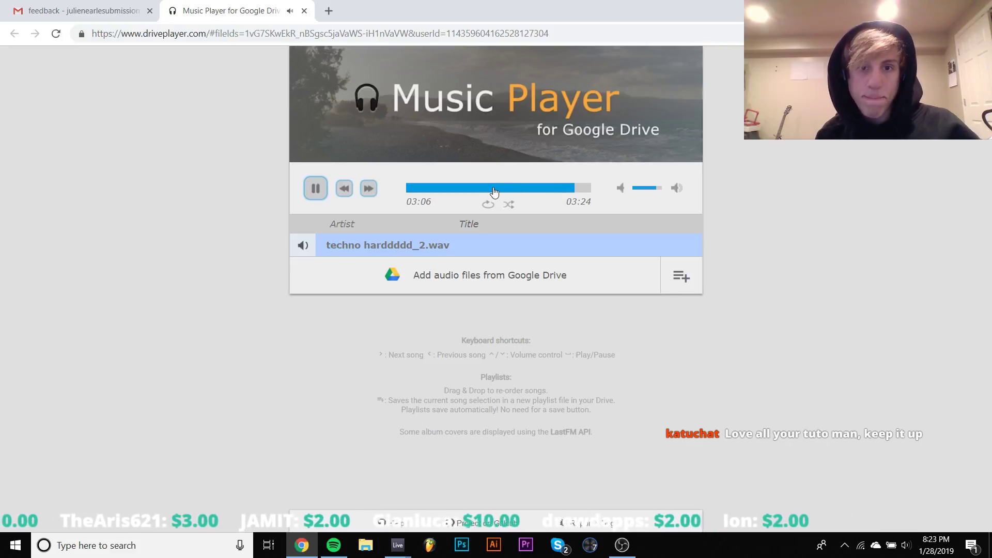
Step: Replay an earlier part of "techno harddddd_2.wav" and close the music player and the attachment preview
{"action": "key", "text": "space"}
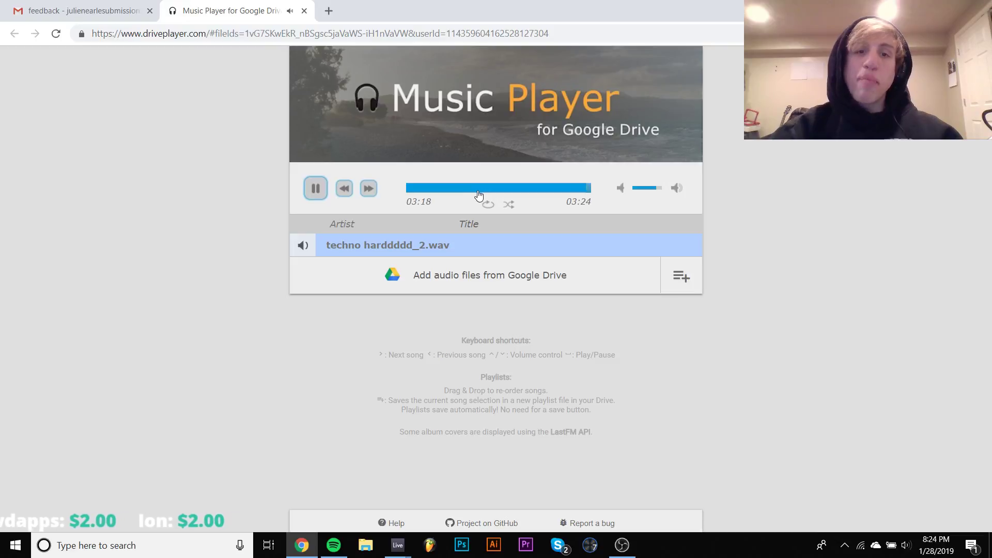
{"action": "left_click", "coordinate": [478, 189]}
{"action": "left_click", "coordinate": [304, 11]}
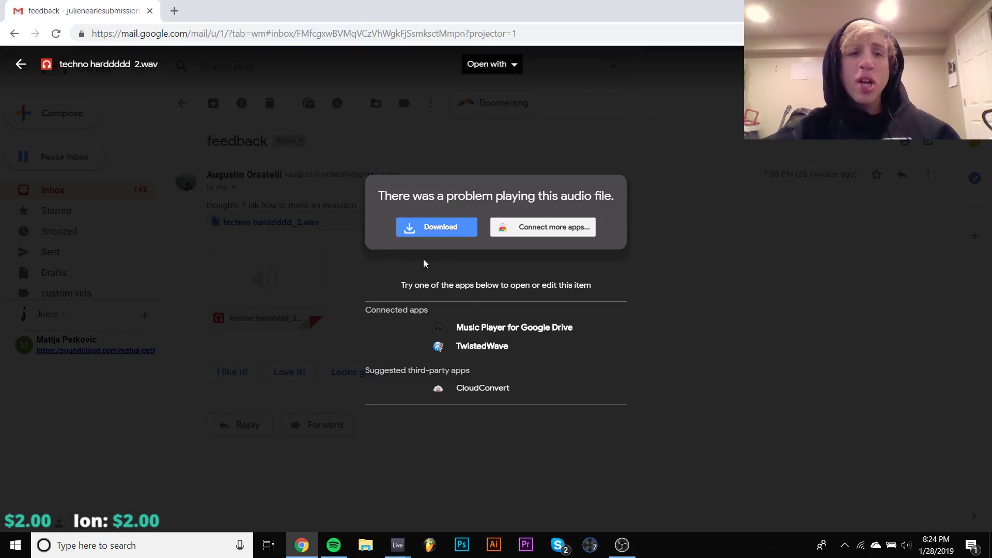
{"action": "left_click", "coordinate": [354, 257]}
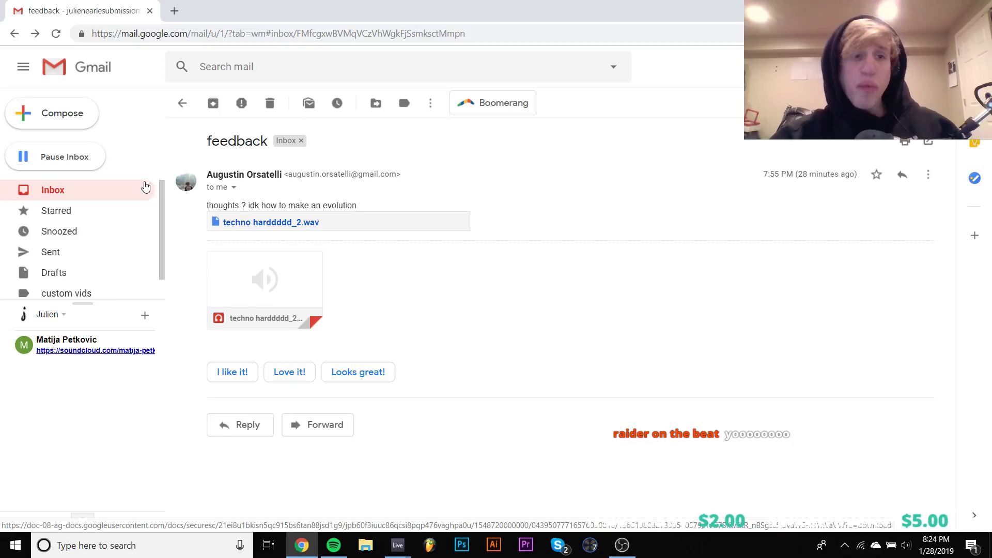
Step: Open the "MANOLO" submission from the inbox and load its linked SoundCloud track "Everything To Me"
{"action": "left_click", "coordinate": [172, 109]}
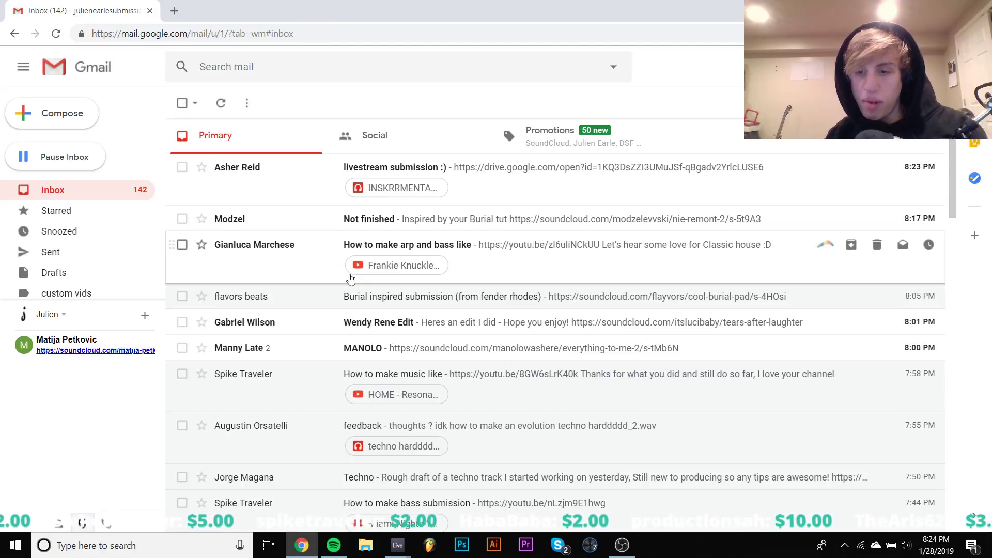
{"action": "left_click", "coordinate": [241, 355]}
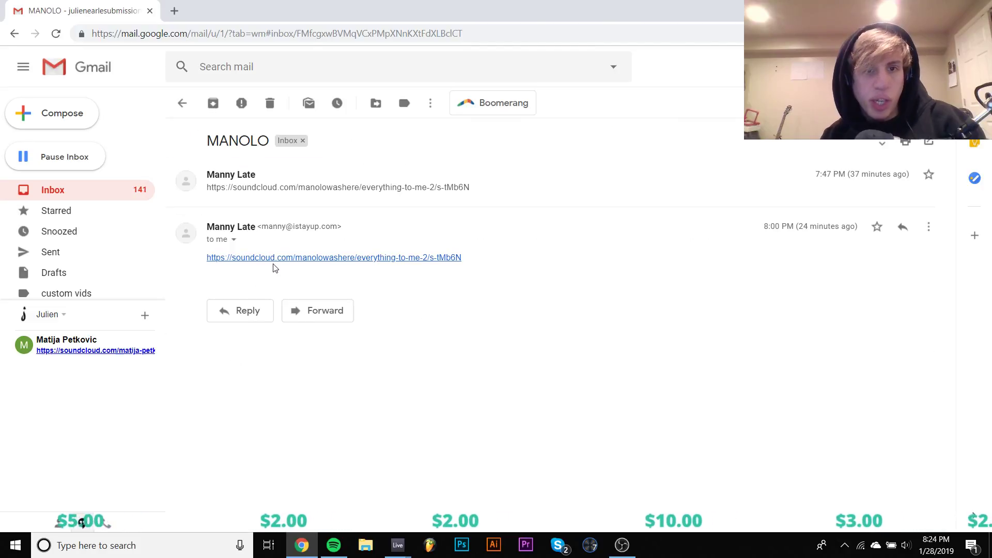
{"action": "left_click", "coordinate": [276, 265]}
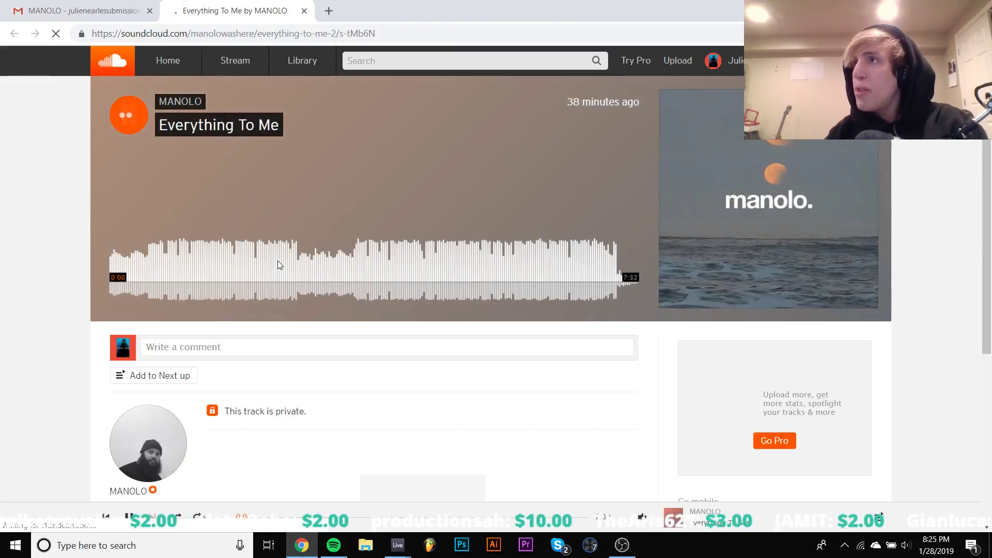
Step: Play the start of "Everything To Me", browse MANOLO's SoundCloud profile and spotlight tracks, and return to the track page
{"action": "key", "text": "space"}
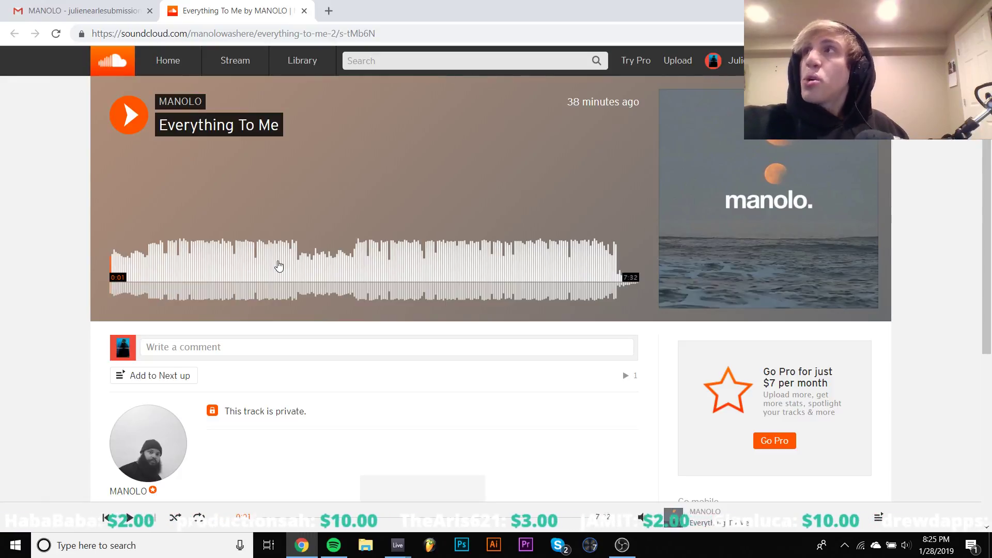
{"action": "key", "text": "space"}
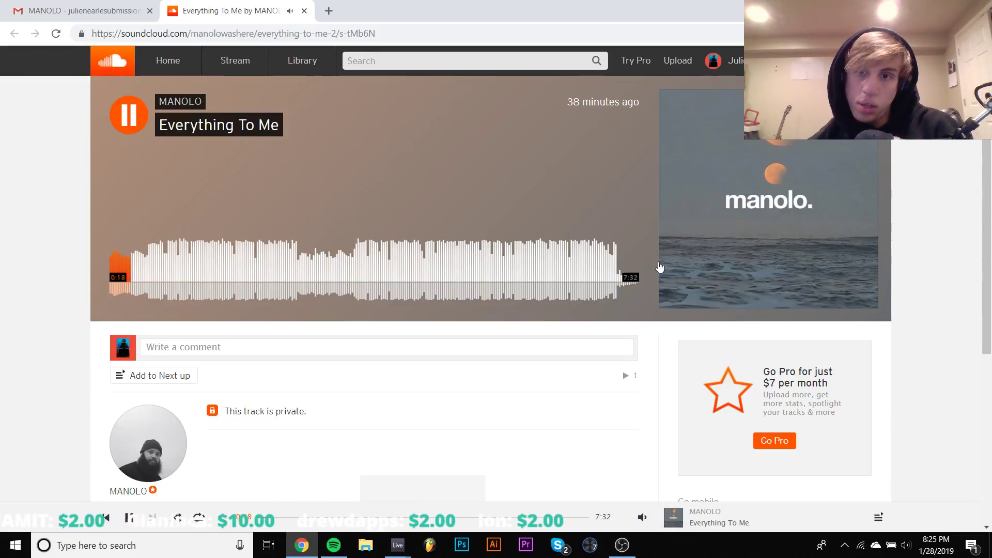
{"action": "scroll", "coordinate": [660, 267], "scroll_direction": "down", "scroll_amount": 1}
{"action": "scroll", "coordinate": [479, 292], "scroll_direction": "down", "scroll_amount": 1}
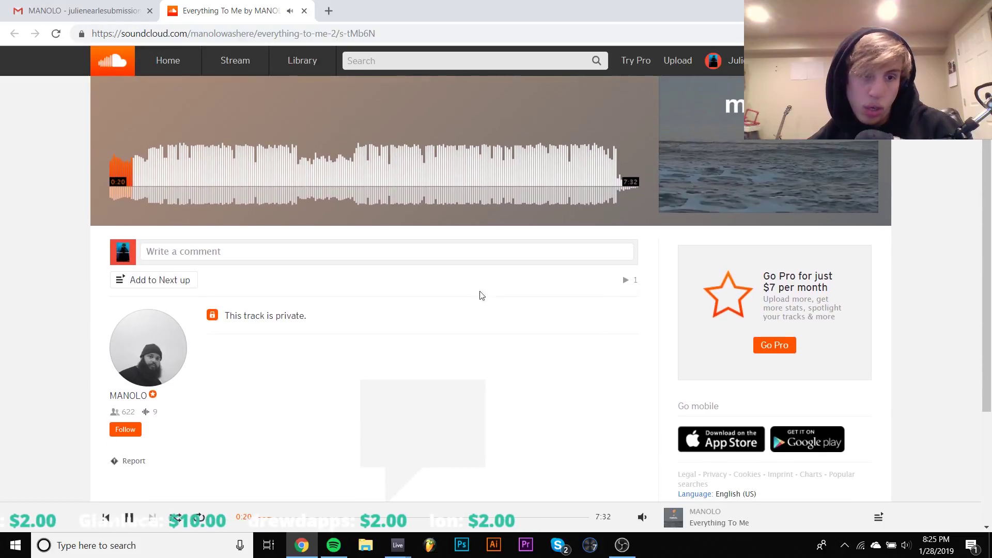
{"action": "left_click", "coordinate": [148, 339]}
{"action": "scroll", "coordinate": [146, 338], "scroll_direction": "down", "scroll_amount": 1}
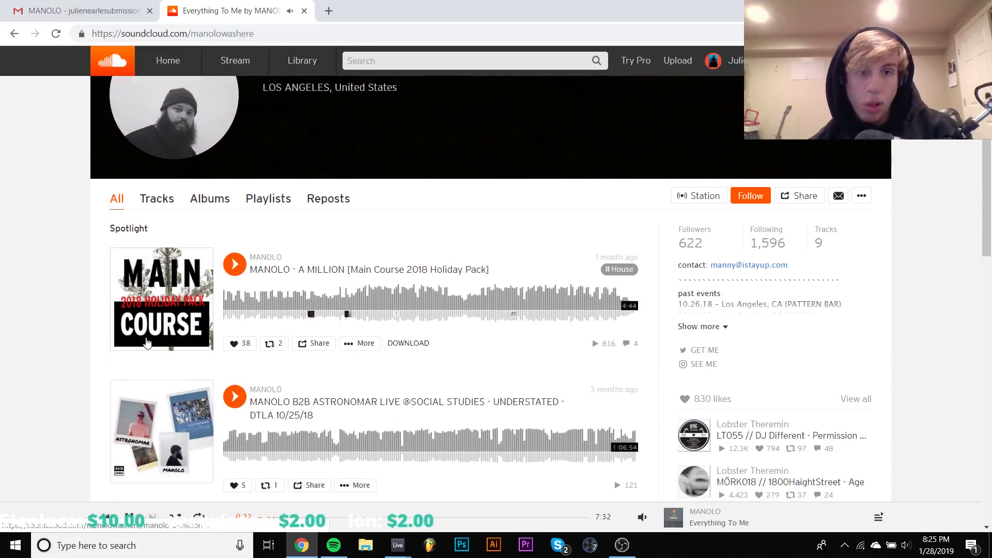
{"action": "scroll", "coordinate": [147, 342], "scroll_direction": "down", "scroll_amount": 1}
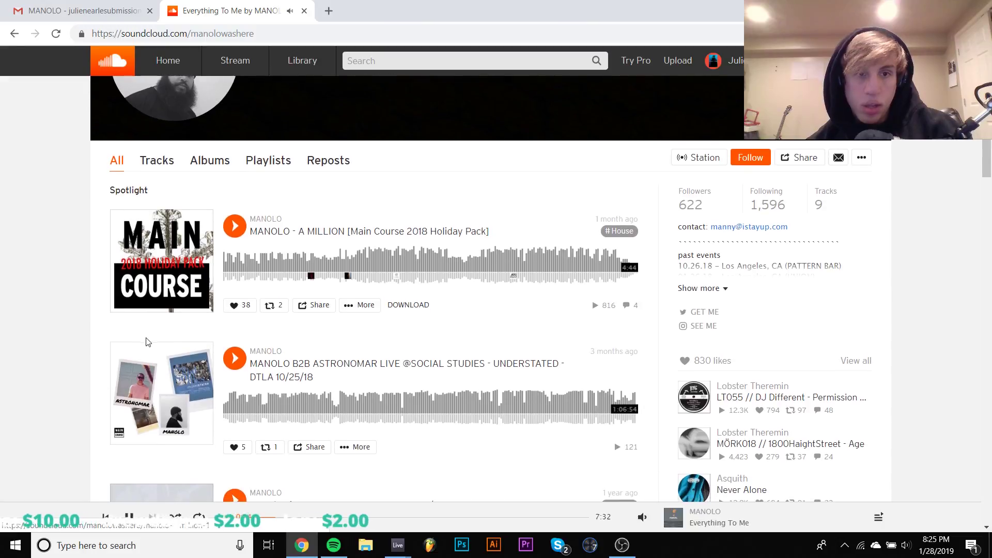
{"action": "scroll", "coordinate": [148, 342], "scroll_direction": "down", "scroll_amount": 2}
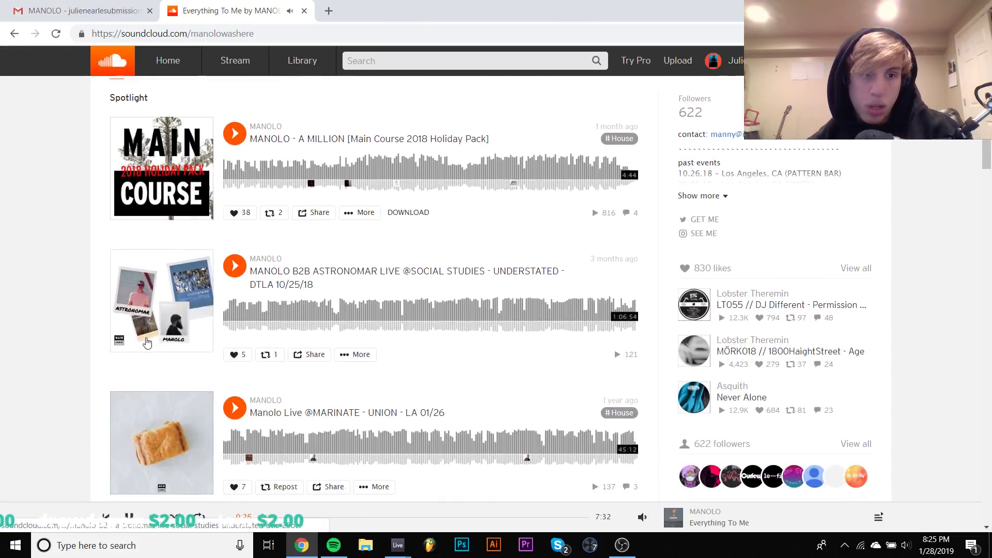
{"action": "key", "text": "alt+Left"}
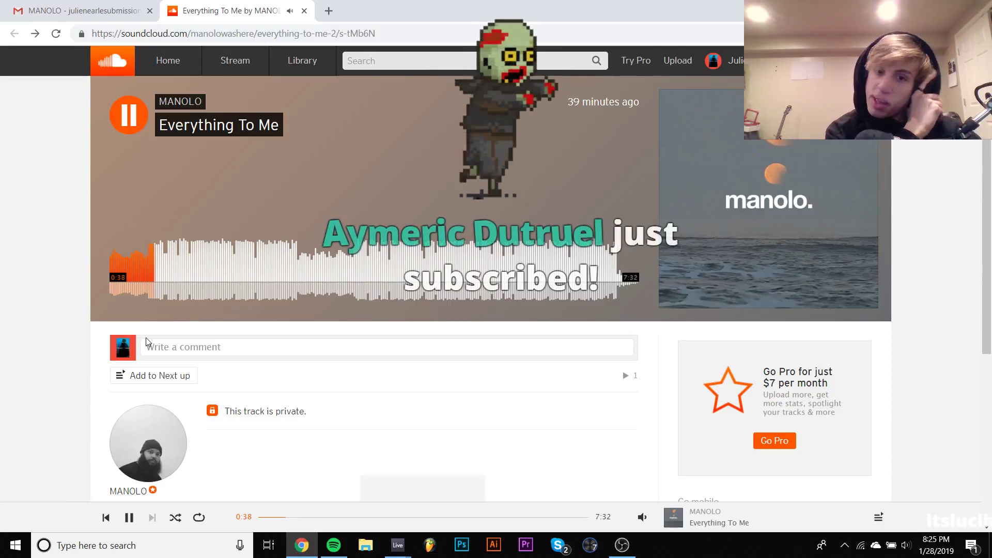
Step: Check the OBS streaming window, and resume "Everything To Me" in Chrome
{"action": "left_click", "coordinate": [622, 546]}
{"action": "left_click", "coordinate": [644, 454]}
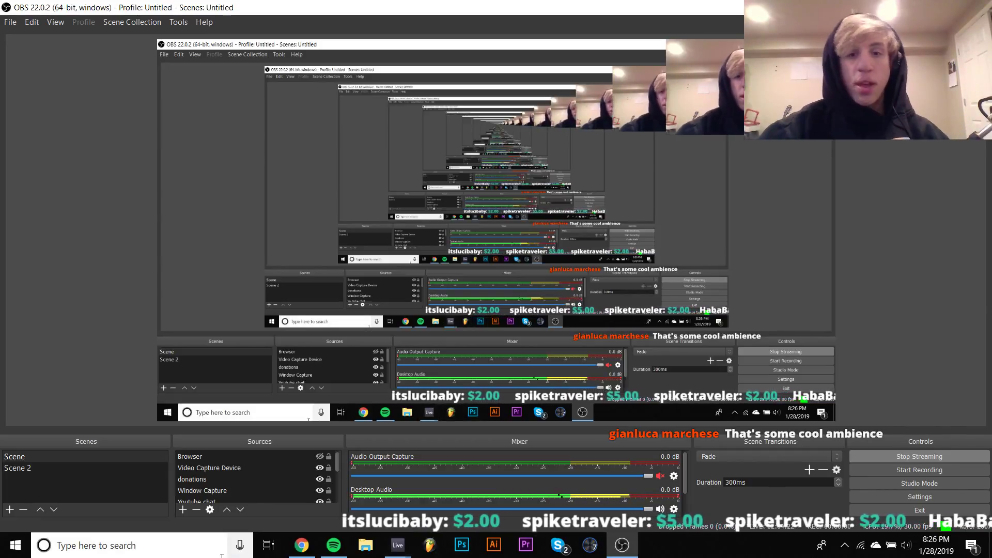
{"action": "left_click", "coordinate": [310, 547]}
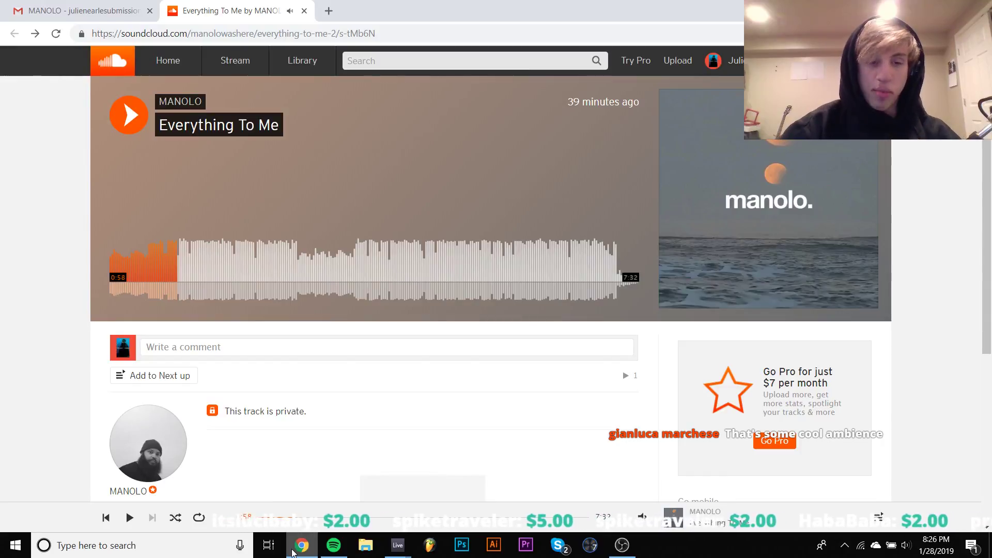
{"action": "key", "text": "space"}
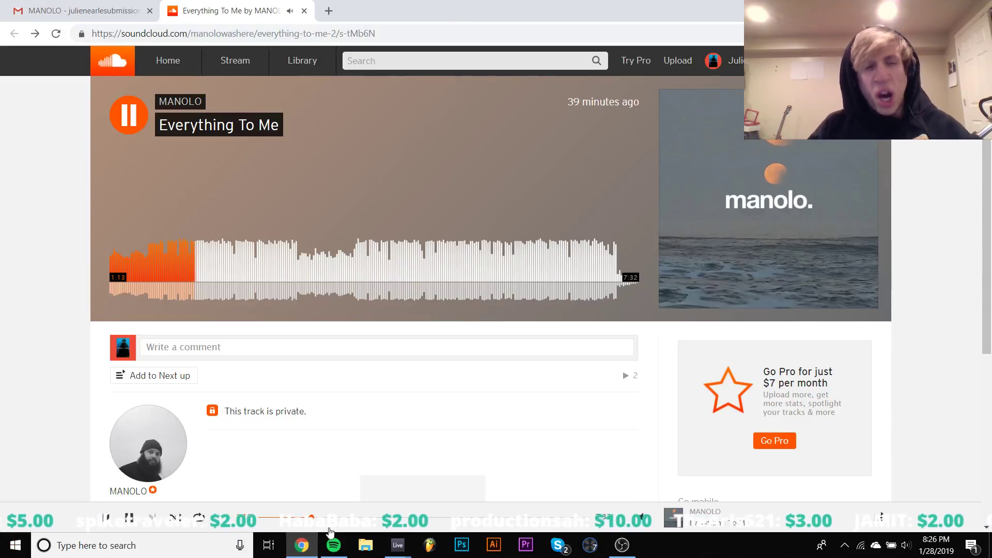
Step: Skip through "Everything To Me" to listen from 3:00 and from 3:25
{"action": "left_click", "coordinate": [247, 256]}
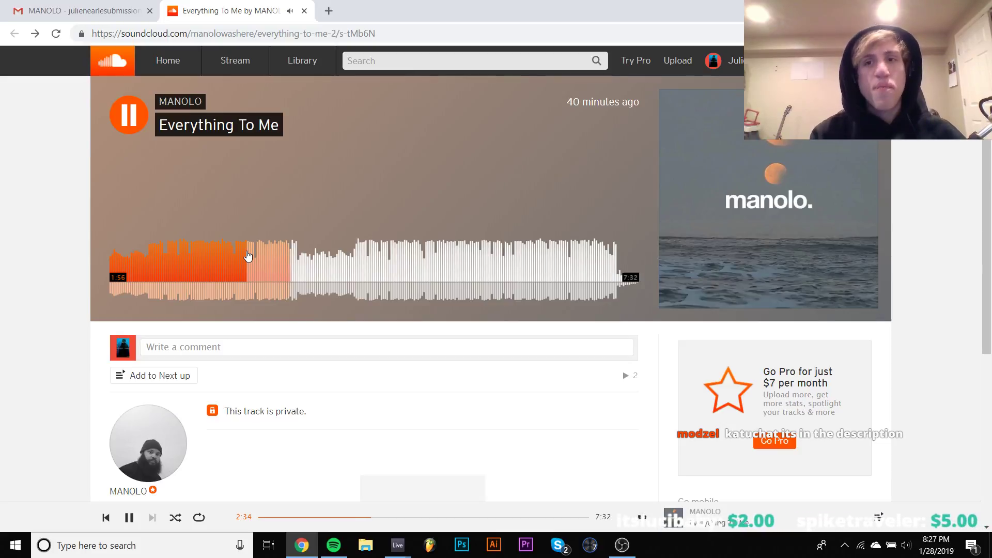
{"action": "left_click", "coordinate": [321, 263]}
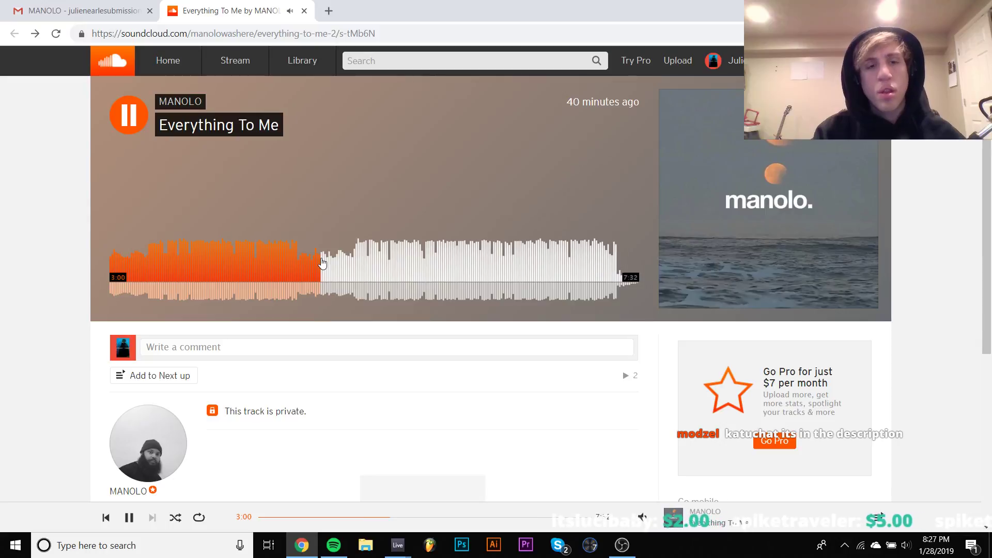
{"action": "left_click", "coordinate": [350, 269]}
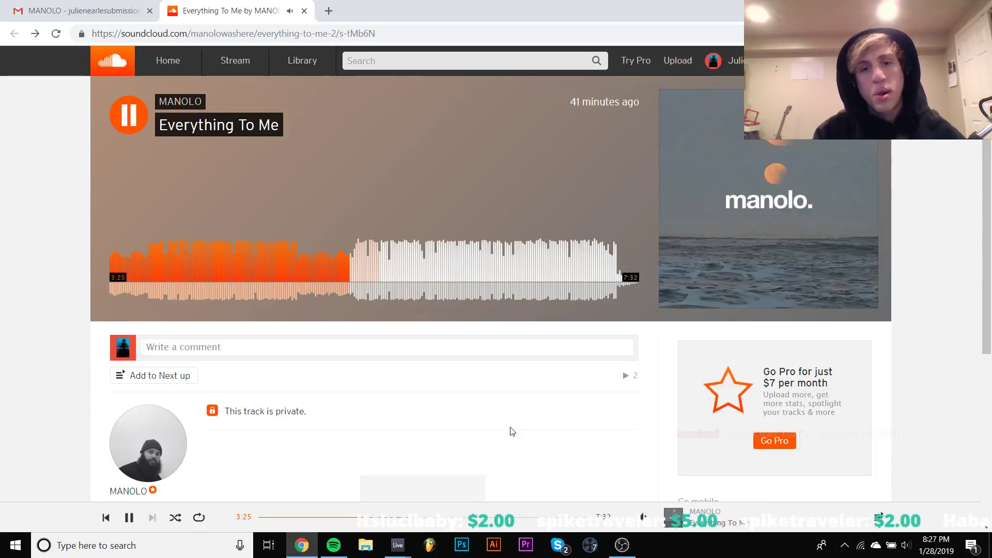
Step: In Ableton Live's "streamingandvideo" set, turn off the second Gate on track 6 and switch the first Gate off and on again
{"action": "mouse_move", "coordinate": [397, 545]}
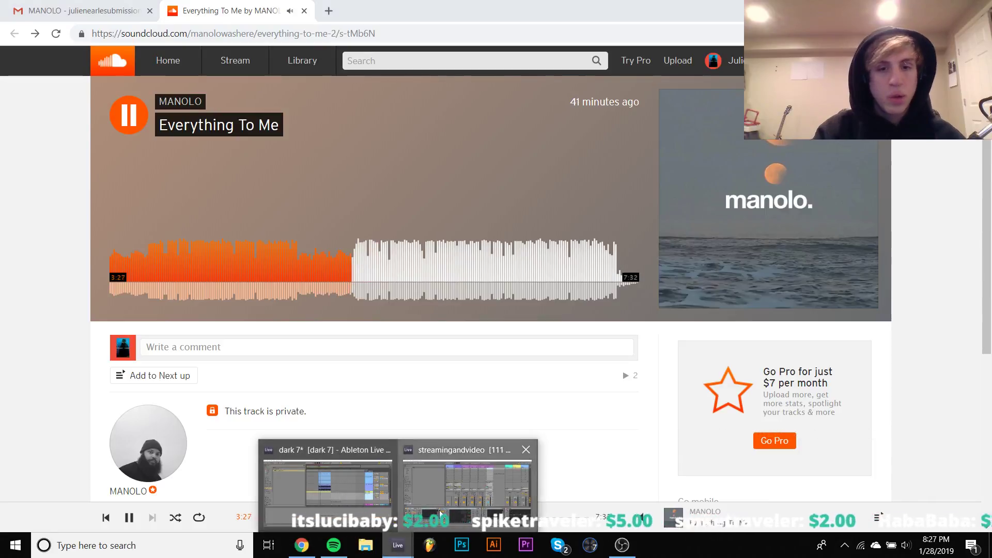
{"action": "left_click", "coordinate": [468, 481]}
{"action": "left_click", "coordinate": [614, 390]}
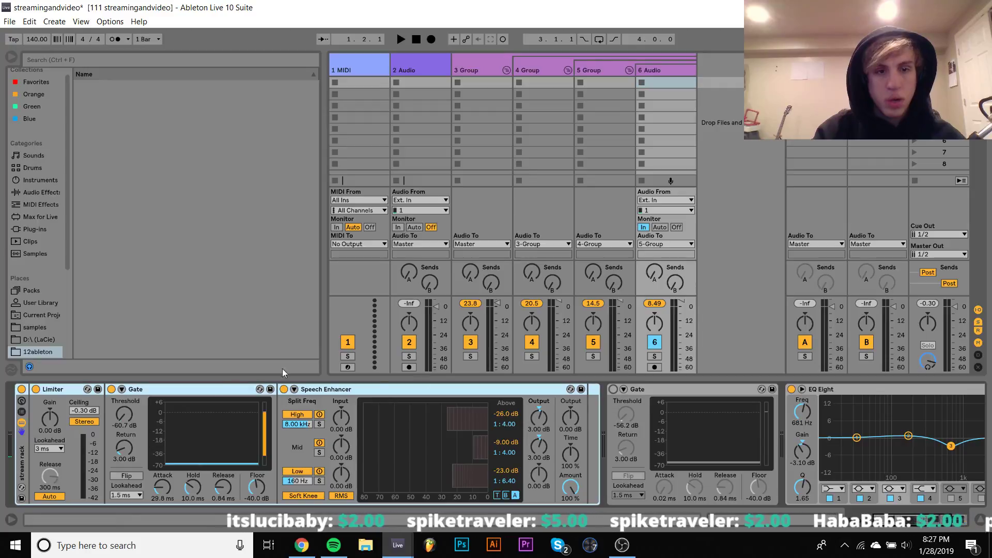
{"action": "left_click", "coordinate": [111, 389]}
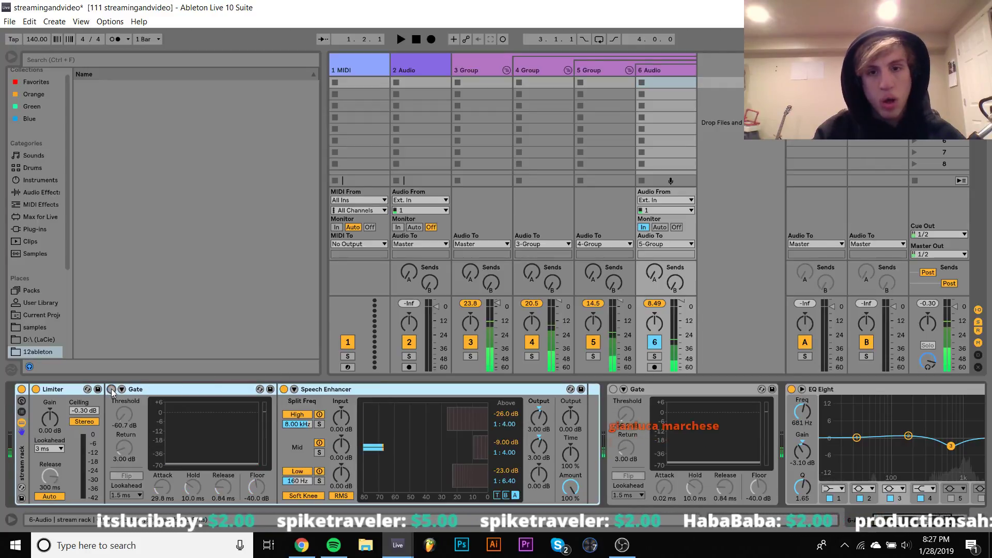
{"action": "left_click", "coordinate": [111, 390]}
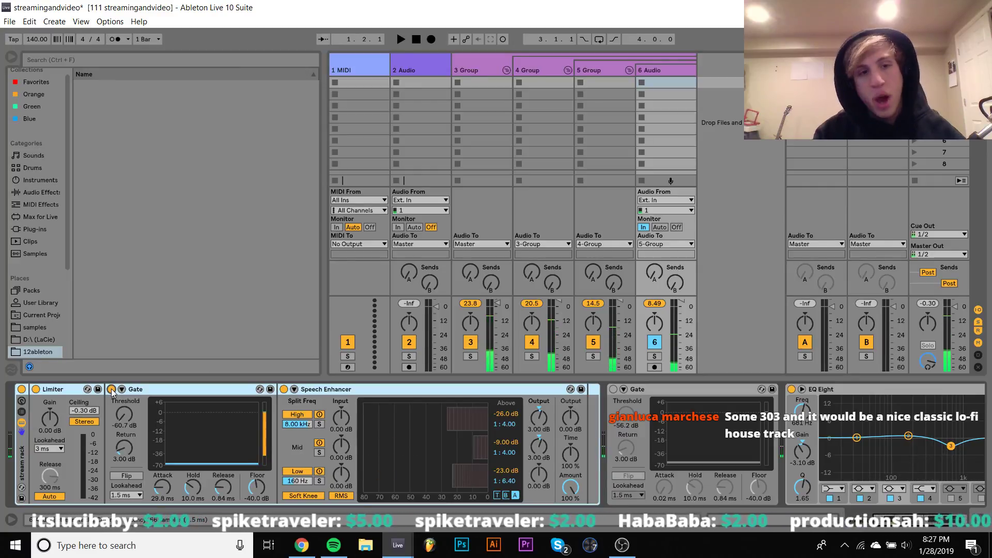
Step: Return to the SoundCloud track in Chrome, replay a moment of it from 2:22, and pause it
{"action": "key", "text": "alt+Tab"}
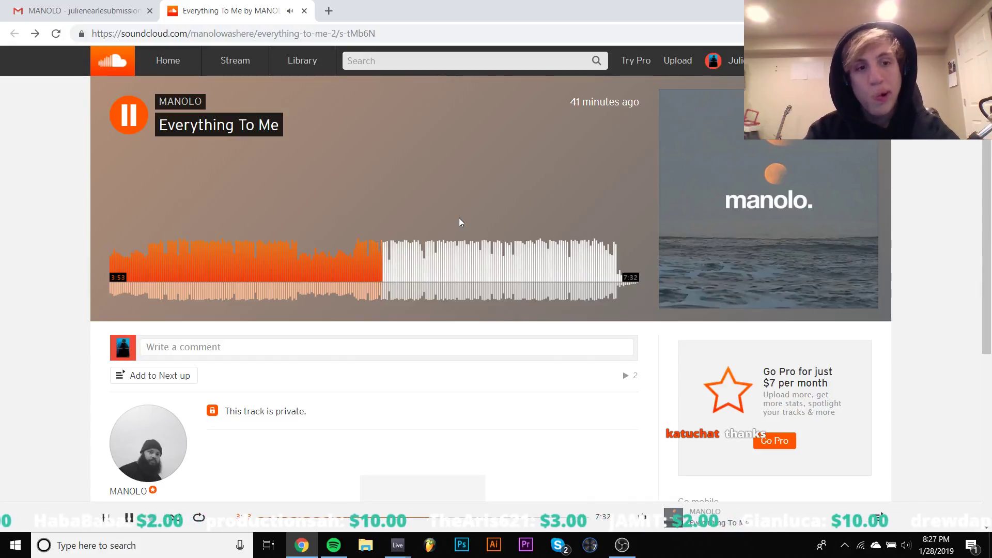
{"action": "key", "text": "space"}
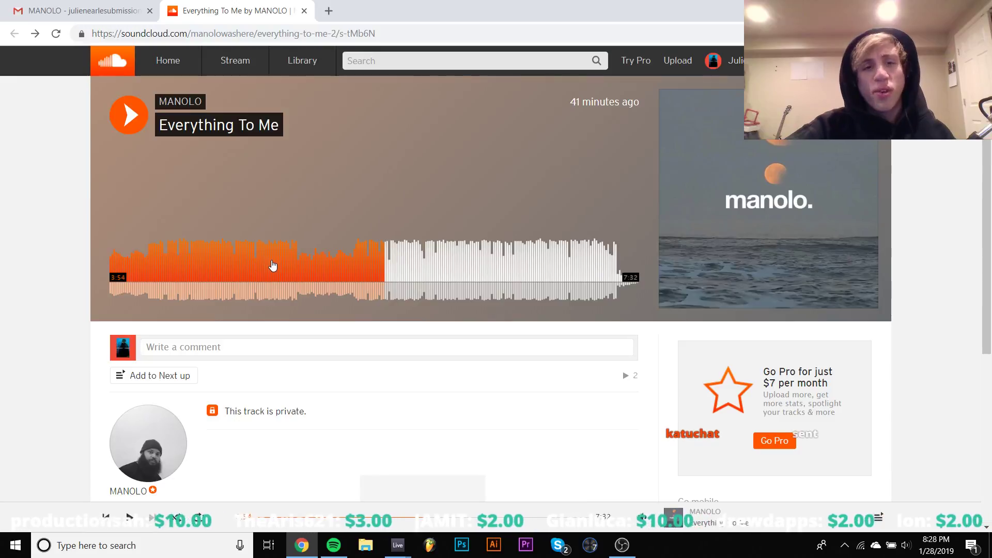
{"action": "left_click", "coordinate": [275, 267]}
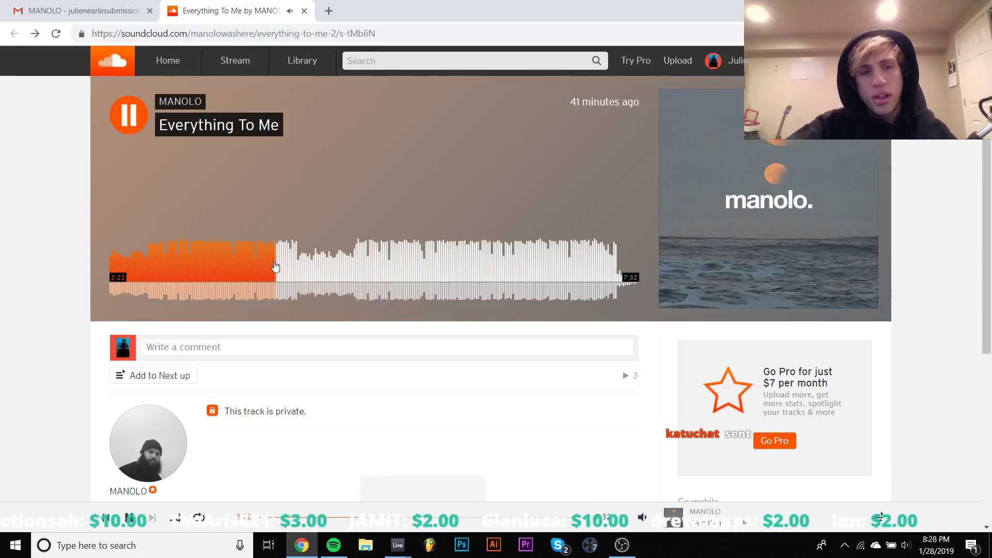
{"action": "key", "text": "space"}
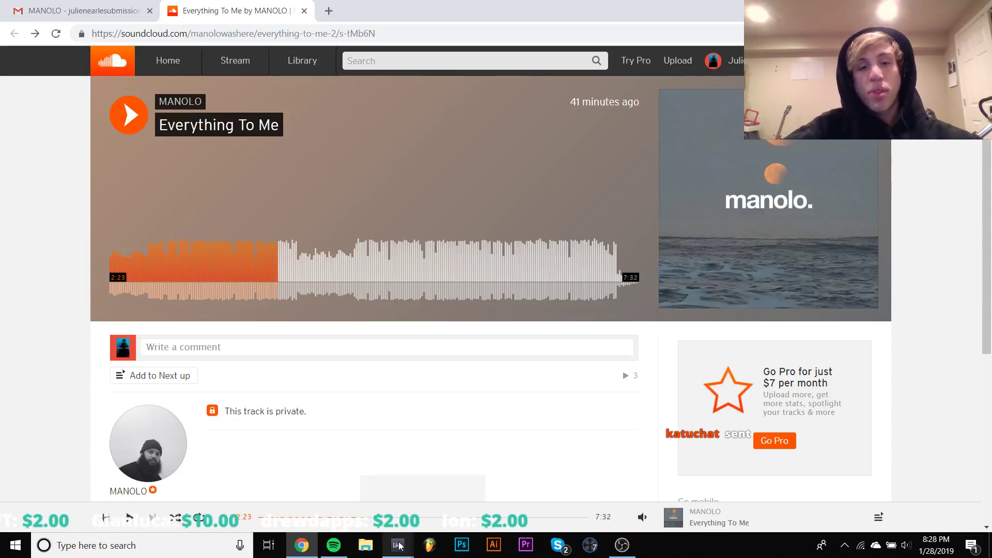
Step: Switch to the "dark 7" set in Ableton Live, view its drum tracks, and start arrangement playback
{"action": "mouse_move", "coordinate": [398, 546]}
{"action": "left_click", "coordinate": [383, 520]}
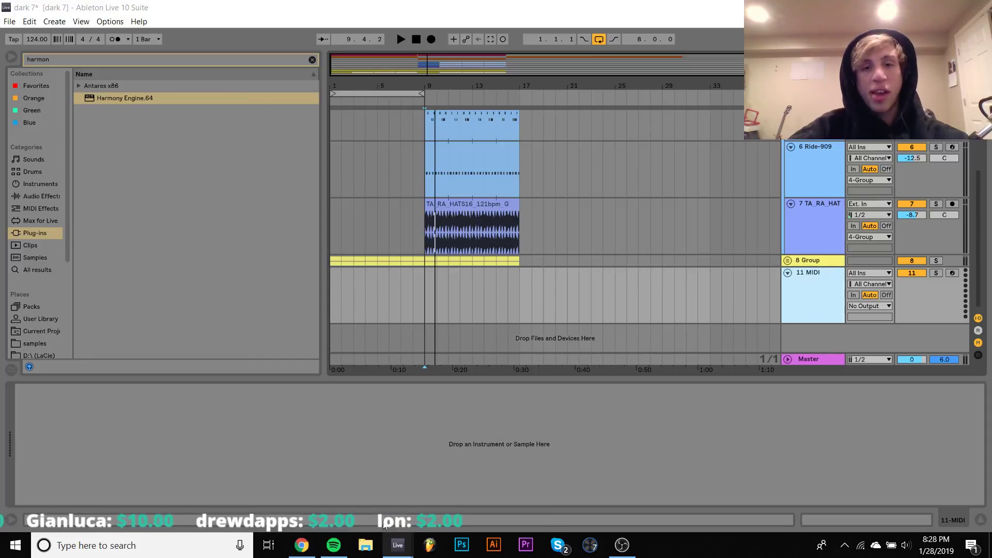
{"action": "scroll", "coordinate": [817, 231], "scroll_direction": "up", "scroll_amount": 3}
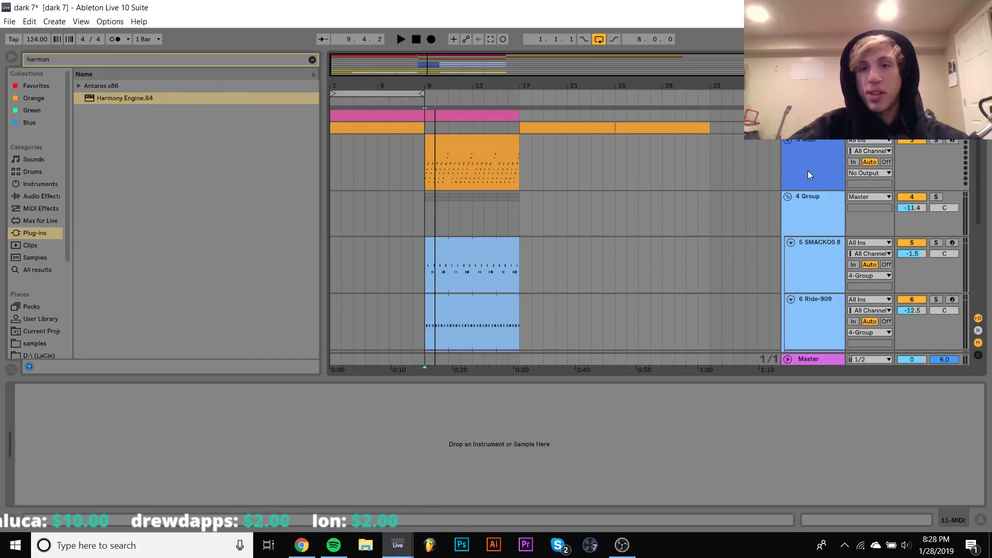
{"action": "scroll", "coordinate": [815, 208], "scroll_direction": "down", "scroll_amount": 3}
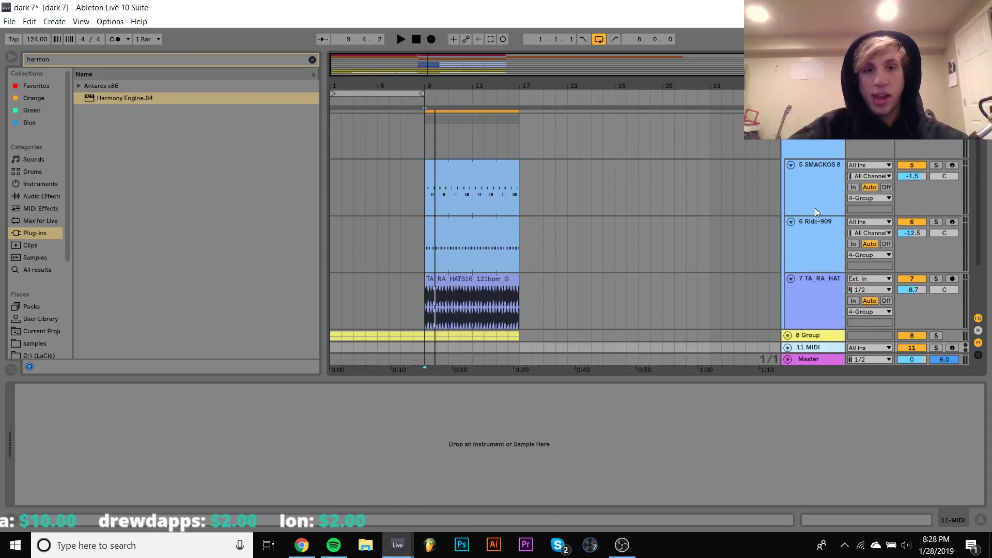
{"action": "left_click", "coordinate": [400, 39]}
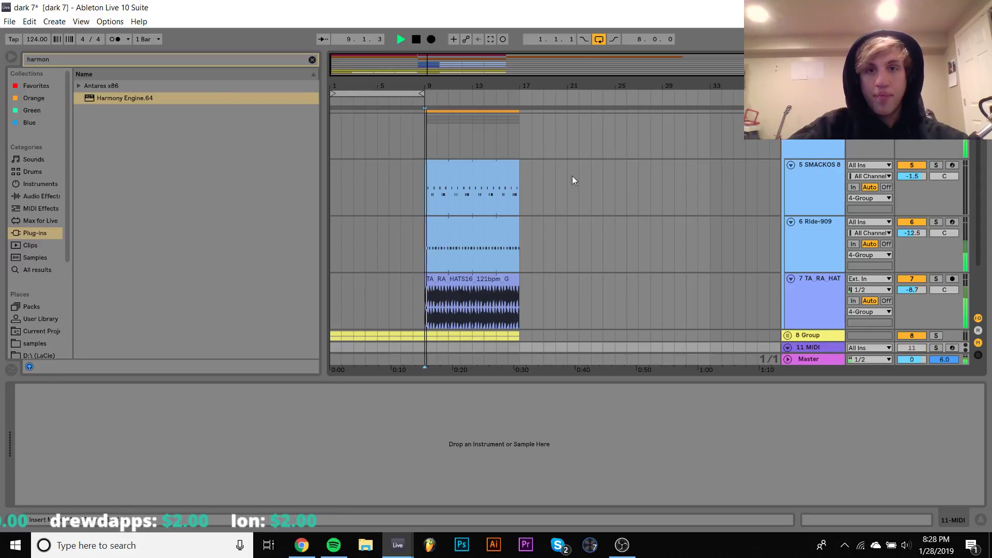
Step: Compare the drum loop with the TA_RA_HAT track muted and unmuted, replaying the arrangement each time
{"action": "left_click", "coordinate": [799, 280]}
{"action": "left_click", "coordinate": [899, 279]}
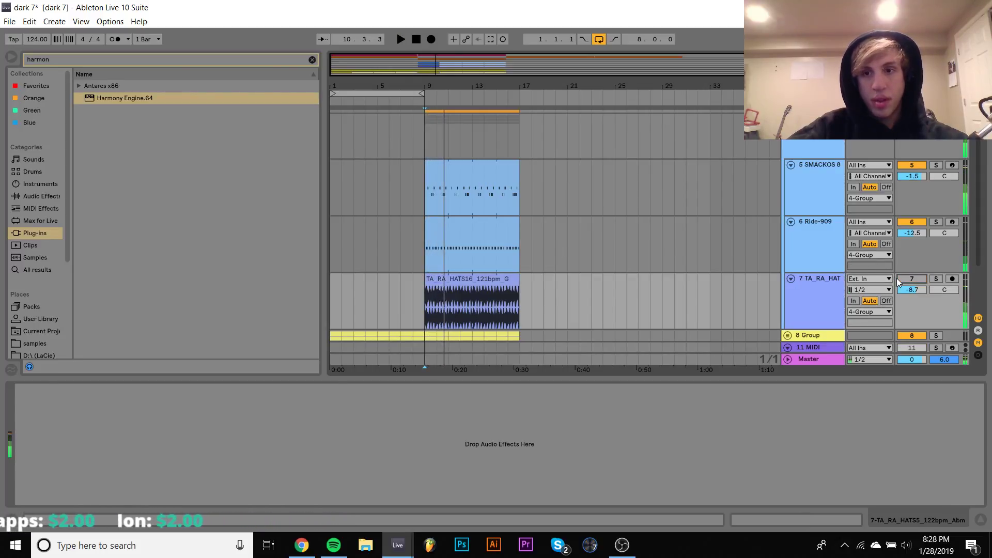
{"action": "key", "text": "space"}
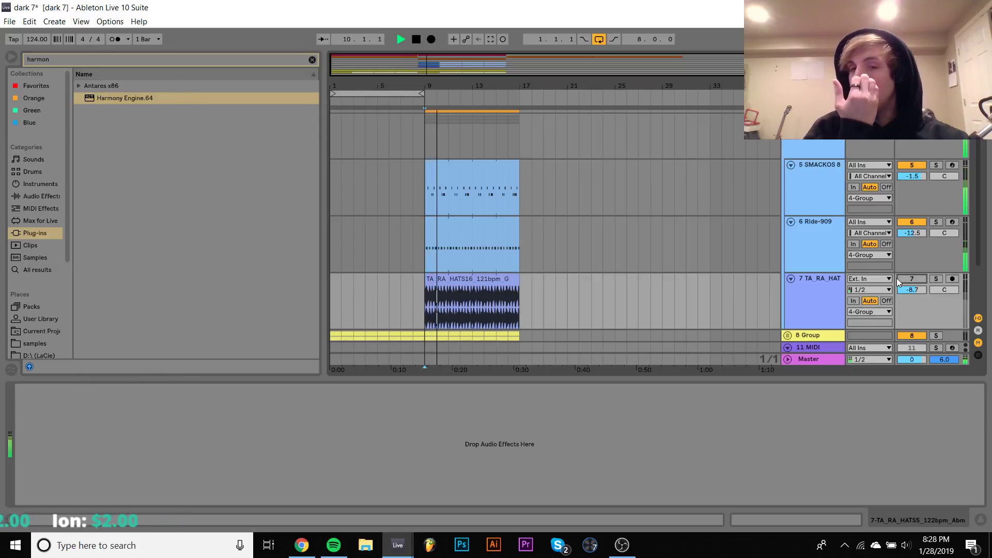
{"action": "key", "text": "space"}
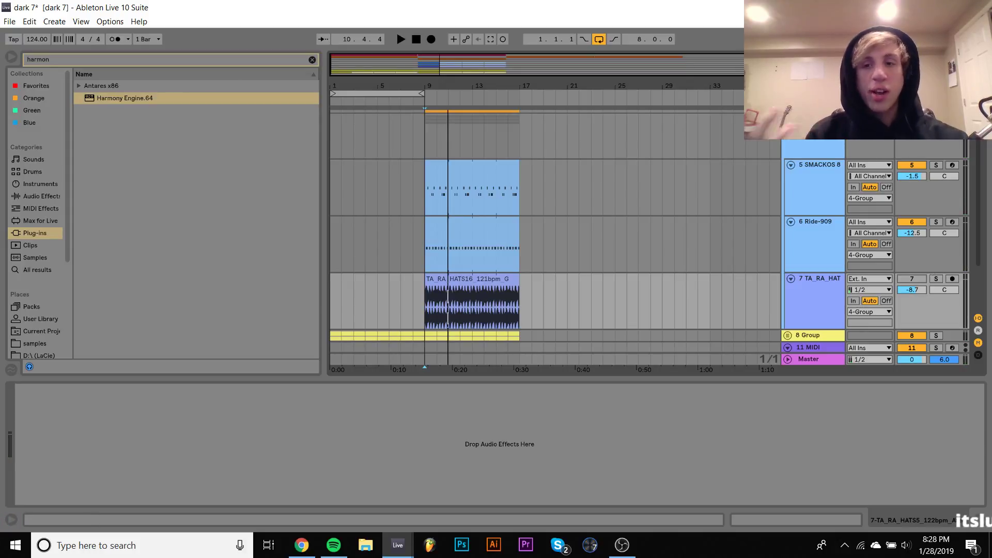
{"action": "key", "text": "space"}
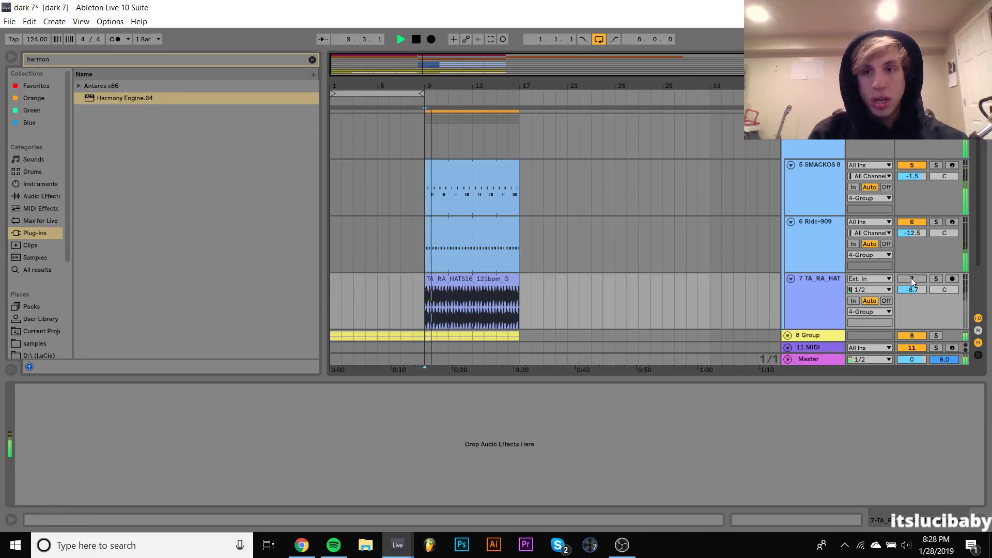
{"action": "left_click", "coordinate": [912, 279]}
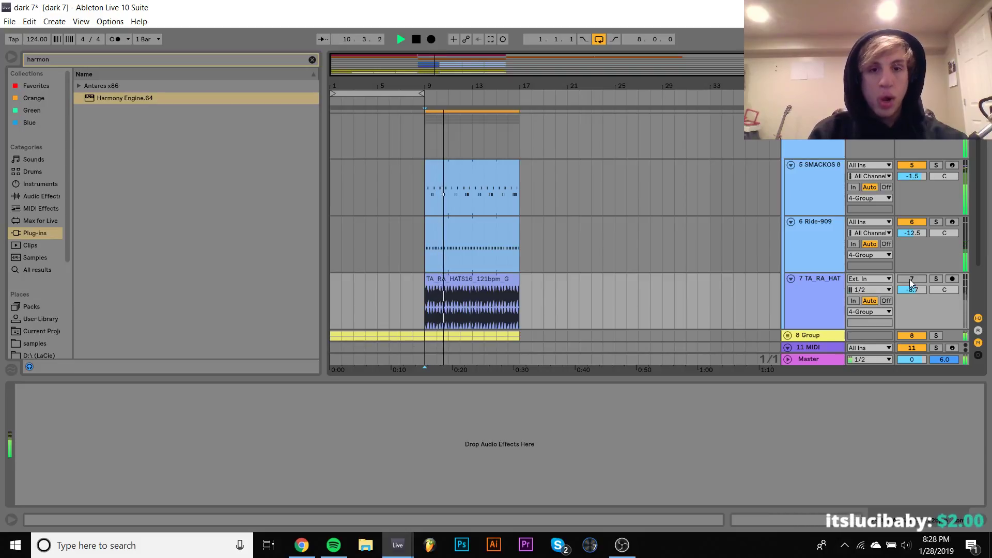
{"action": "key", "text": "space"}
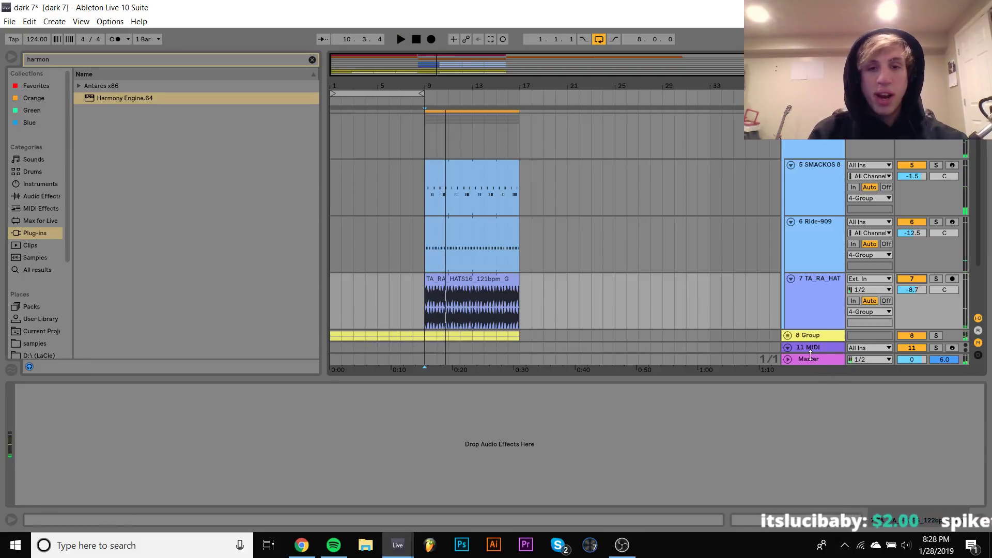
{"action": "key", "text": "space"}
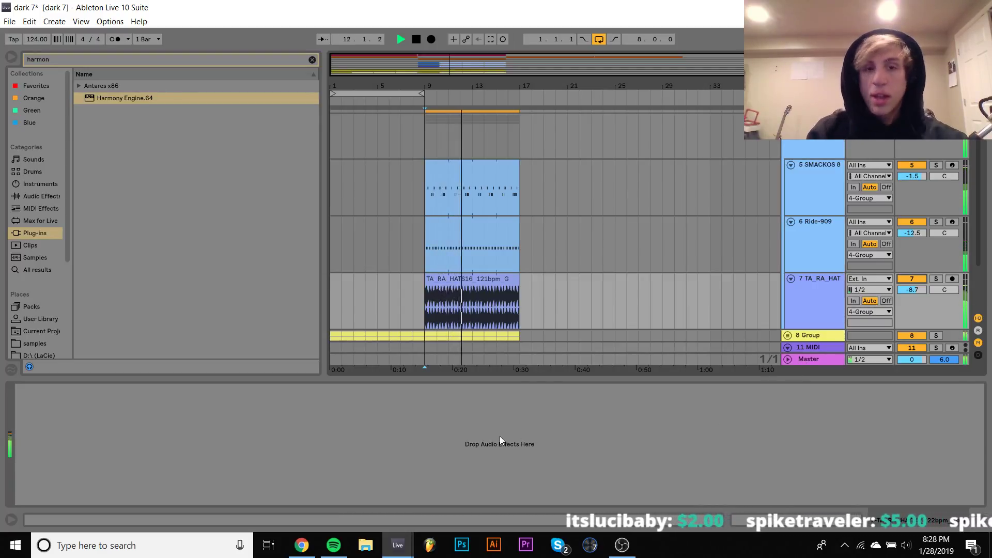
Step: Switch back to Chrome and briefly replay "Everything To Me" from 2:23, leaving it paused
{"action": "left_click", "coordinate": [301, 545]}
{"action": "key", "text": "space"}
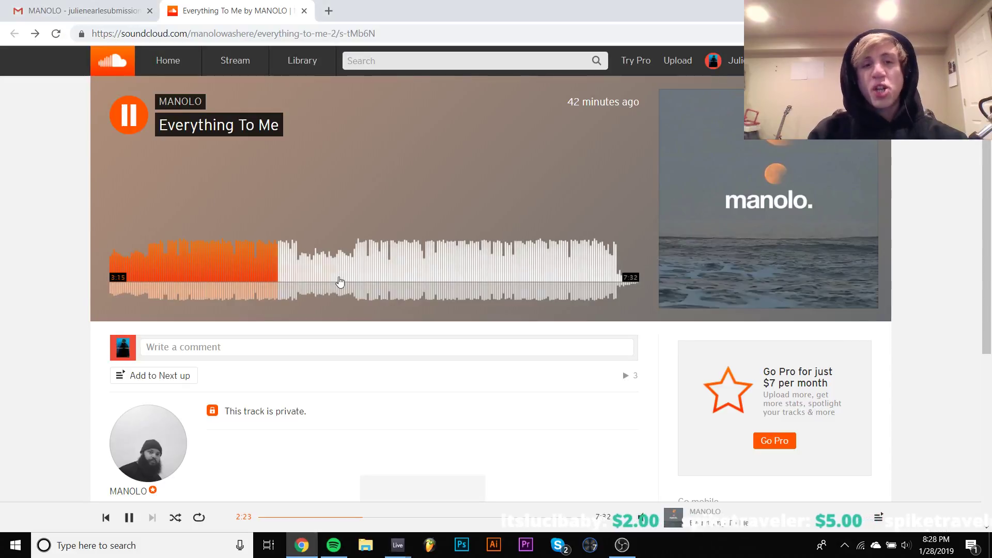
{"action": "key", "text": "space"}
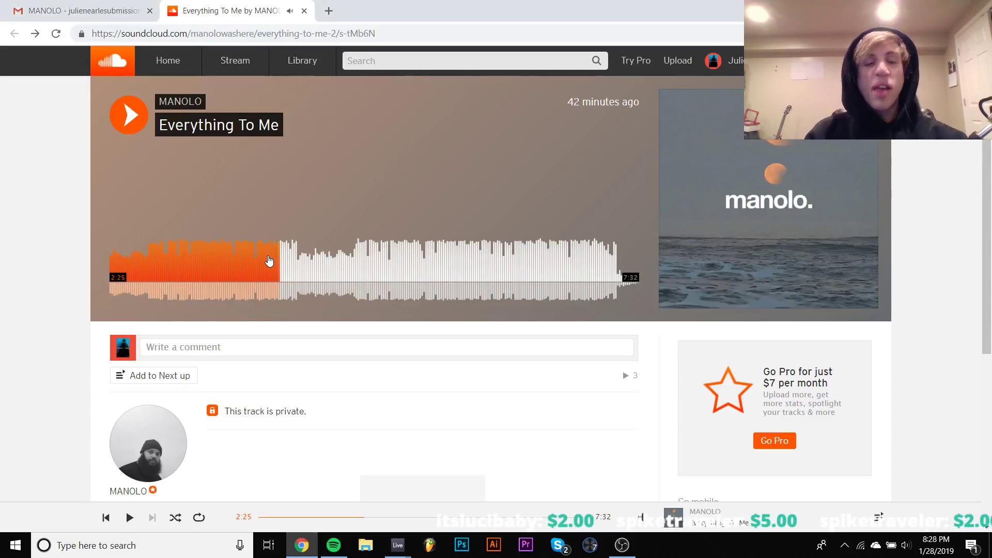
{"action": "key", "text": "space"}
{"action": "key", "text": "space"}
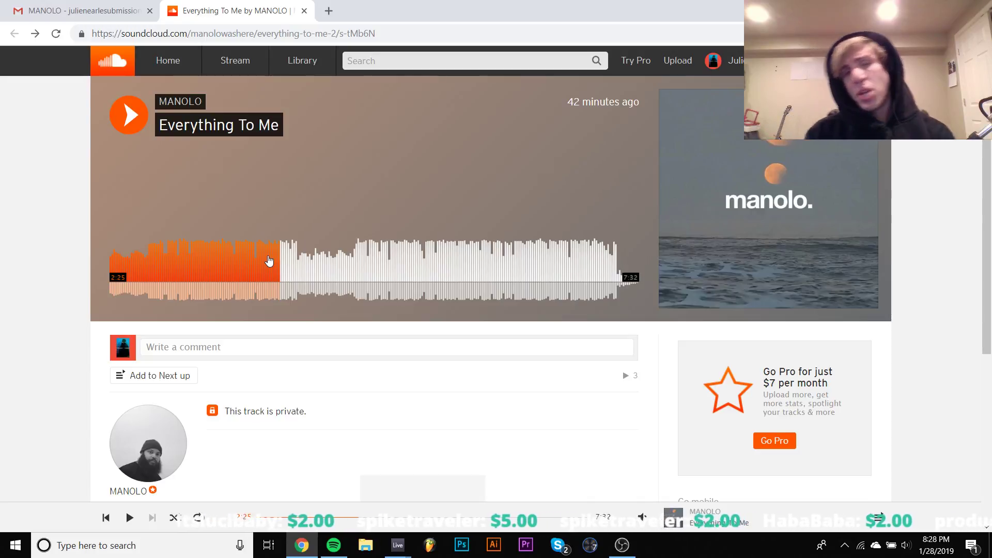
Step: Replay "Everything To Me" from 2:15 twice, pausing after each short listen
{"action": "left_click", "coordinate": [269, 260]}
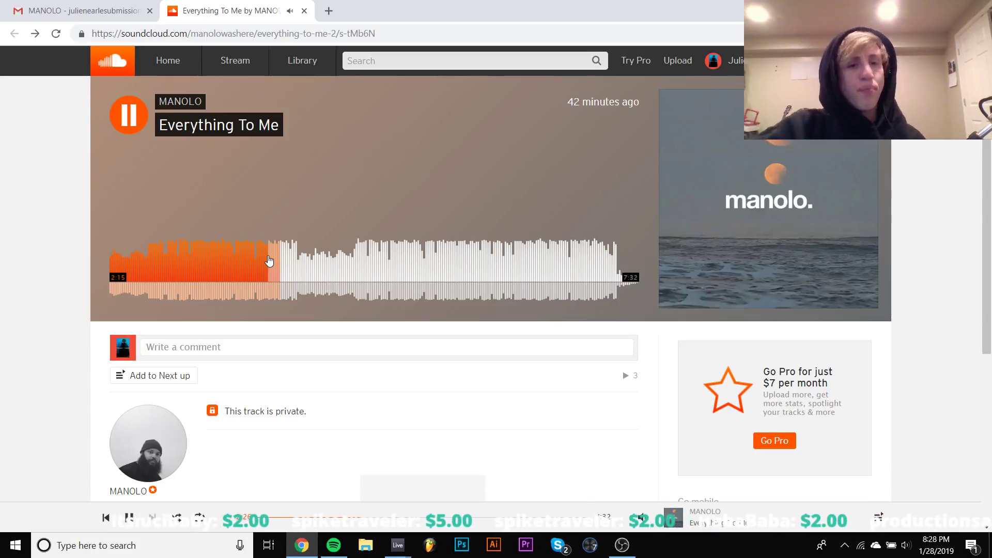
{"action": "key", "text": "space"}
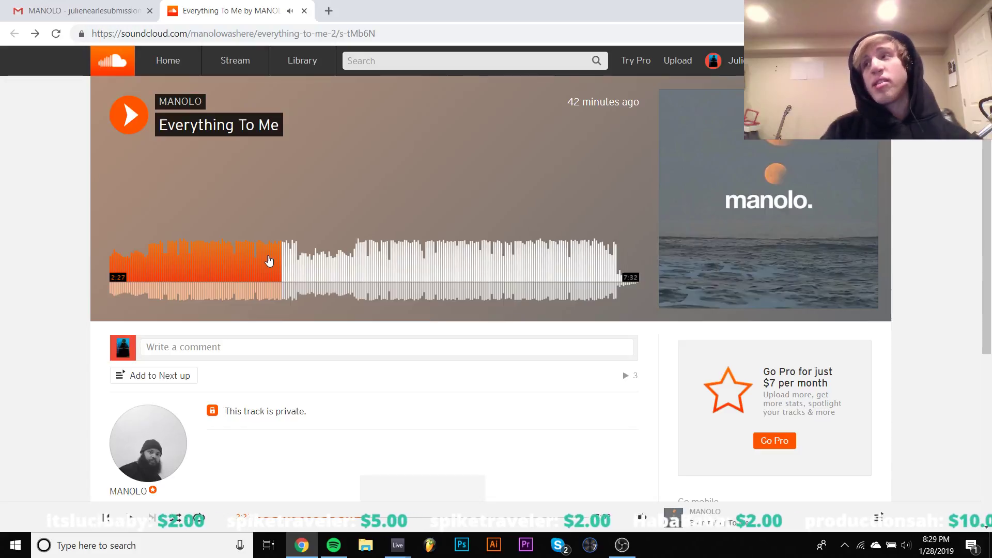
{"action": "left_click", "coordinate": [269, 262]}
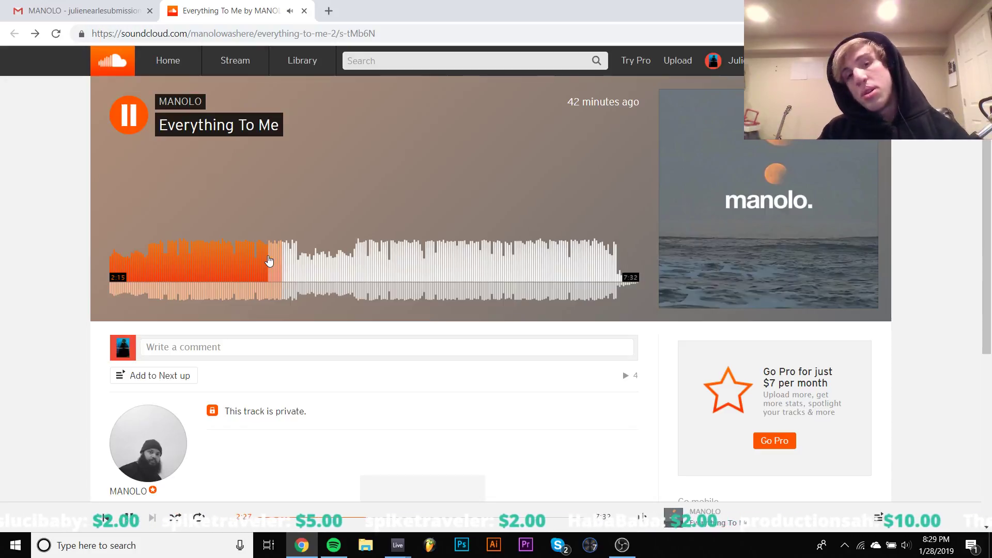
{"action": "key", "text": "space"}
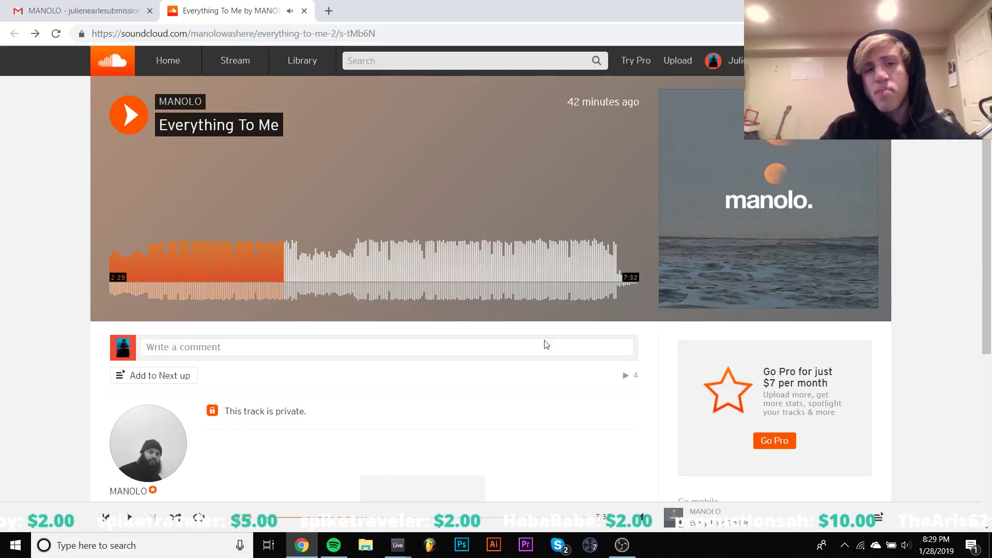
Step: Sample the later part of "Everything To Me" at 6:00 and 5:07, pause it, and resume from a slightly earlier spot
{"action": "left_click", "coordinate": [533, 265]}
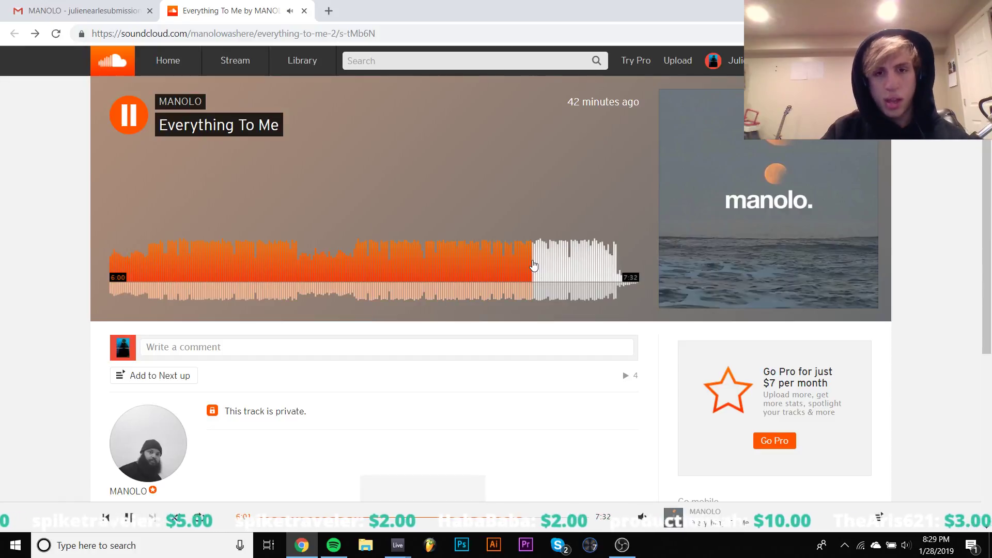
{"action": "left_click", "coordinate": [472, 269]}
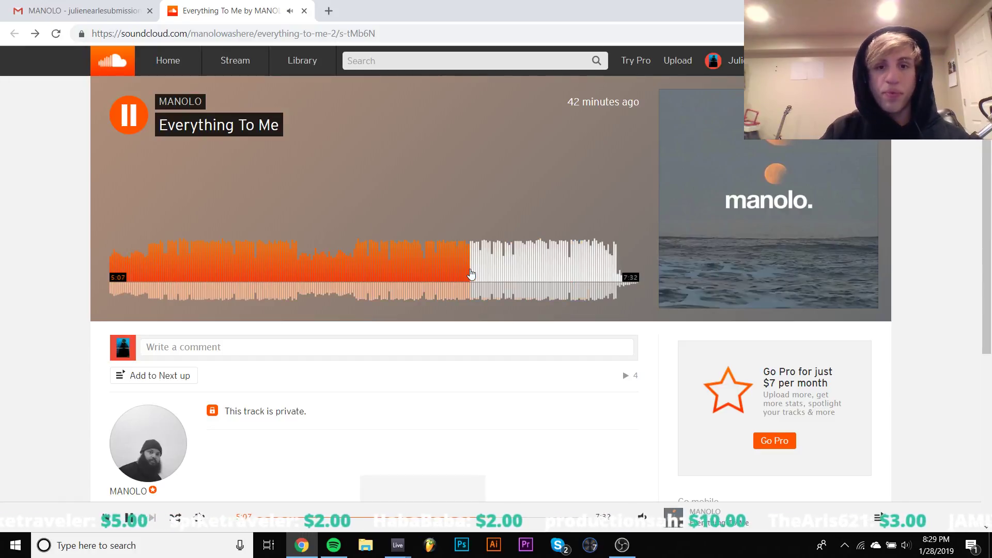
{"action": "key", "text": "space"}
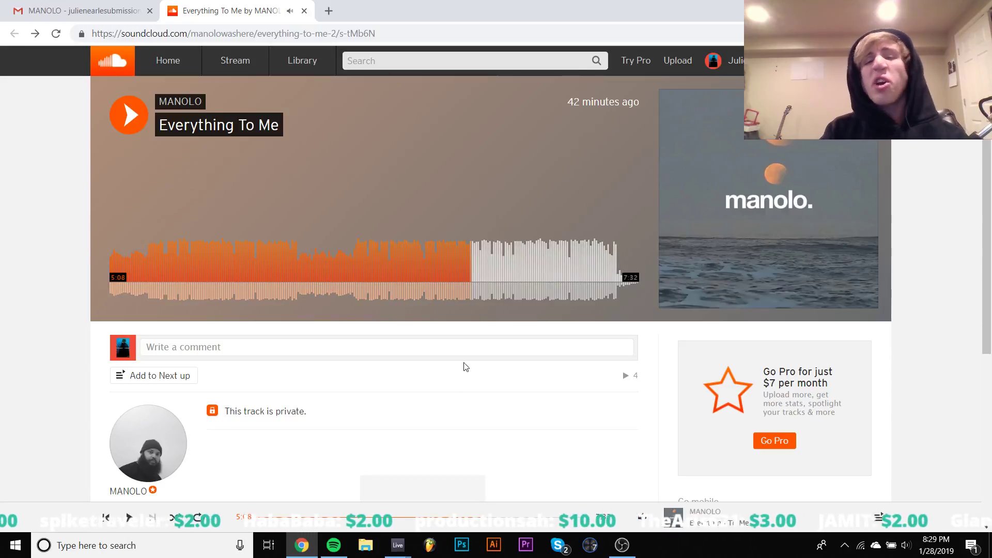
{"action": "key", "text": "space"}
{"action": "left_click", "coordinate": [443, 255]}
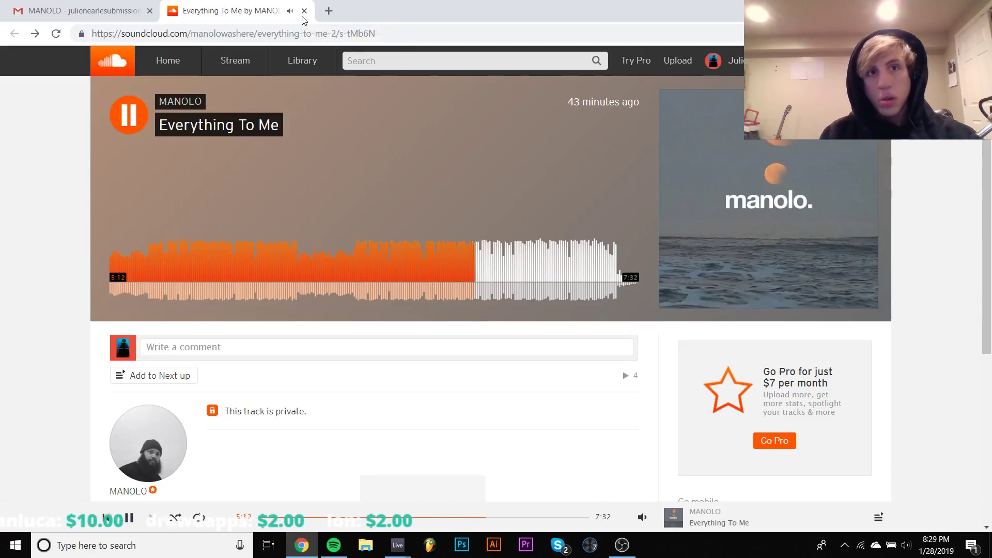
Step: Close the SoundCloud track, return to the inbox, and open the track linked in the "Wendy Rene Edit" email
{"action": "left_click", "coordinate": [304, 11]}
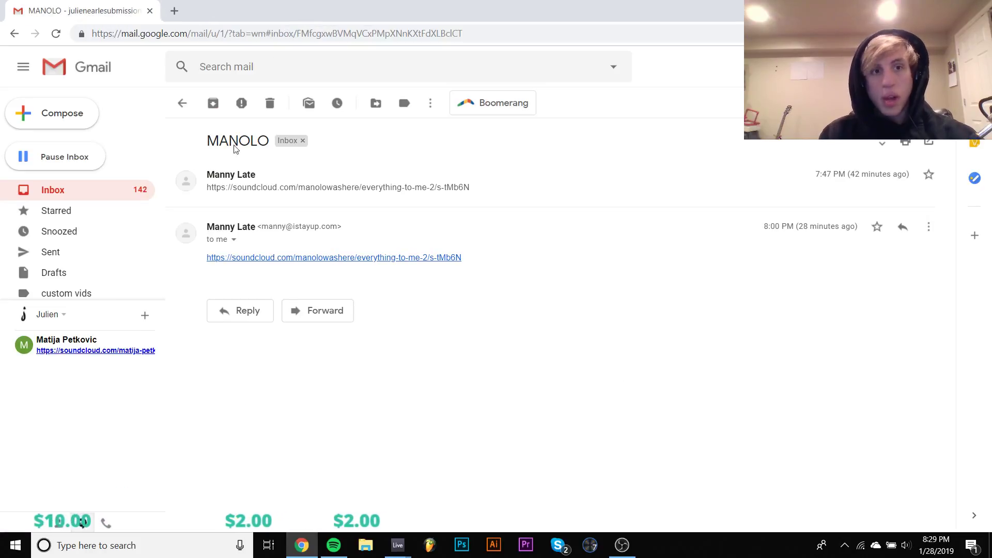
{"action": "left_click", "coordinate": [182, 106]}
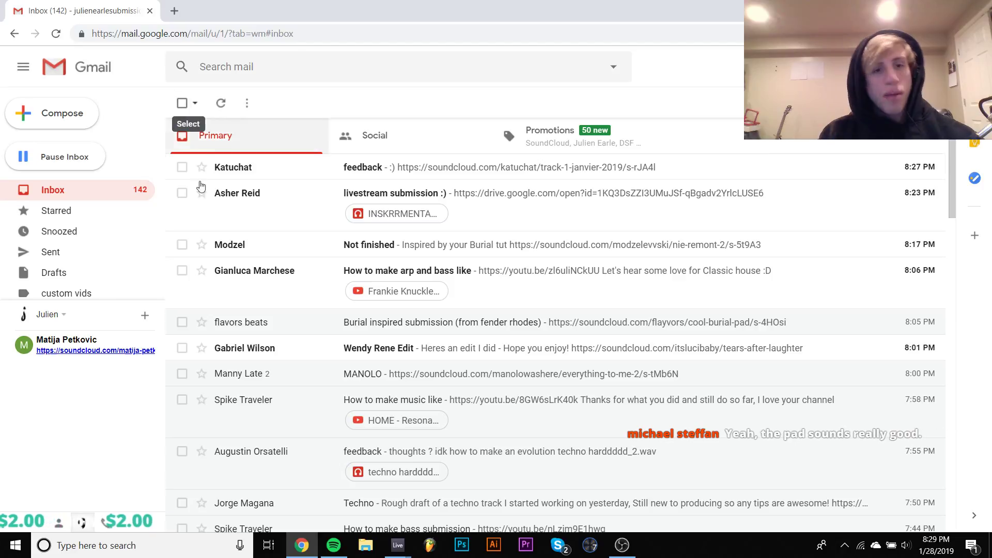
{"action": "left_click", "coordinate": [262, 348]}
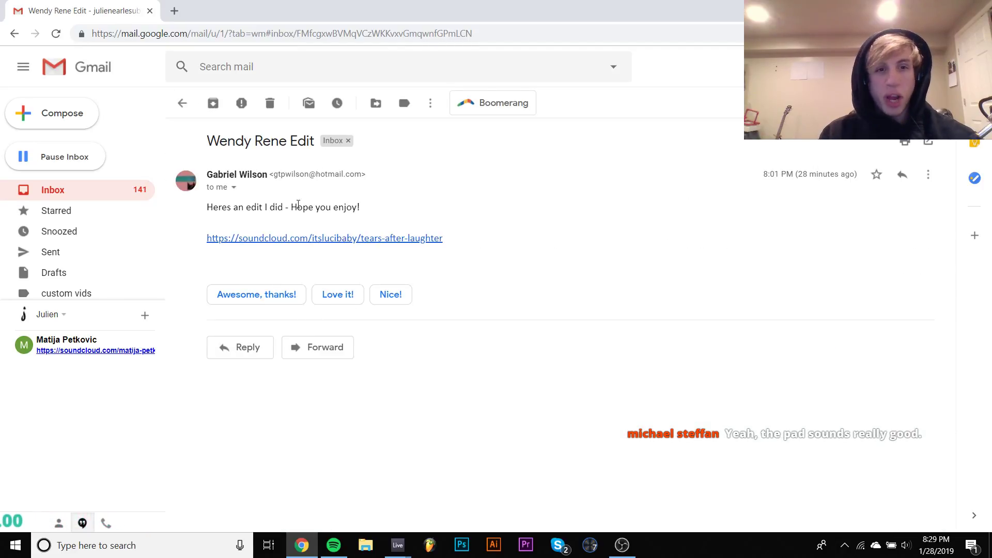
{"action": "left_click", "coordinate": [304, 241]}
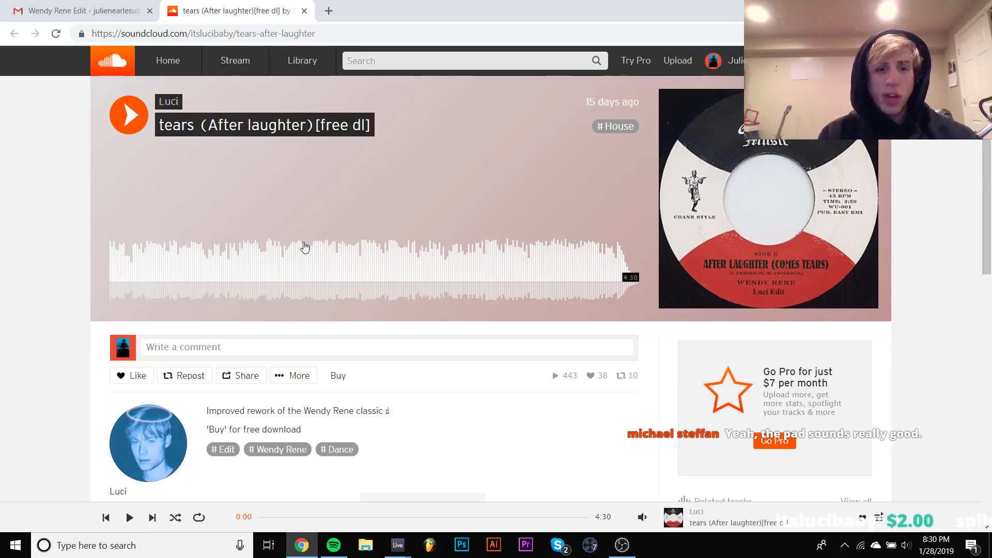
Step: Play "tears (After laughter)[free dl]" from the beginning, pausing and resuming it along the way
{"action": "key", "text": "space"}
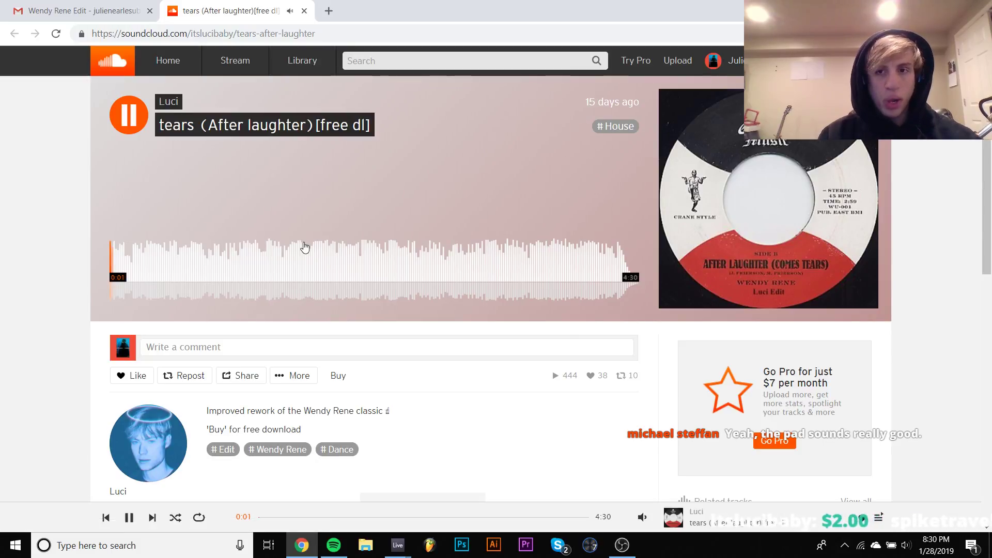
{"action": "key", "text": "space"}
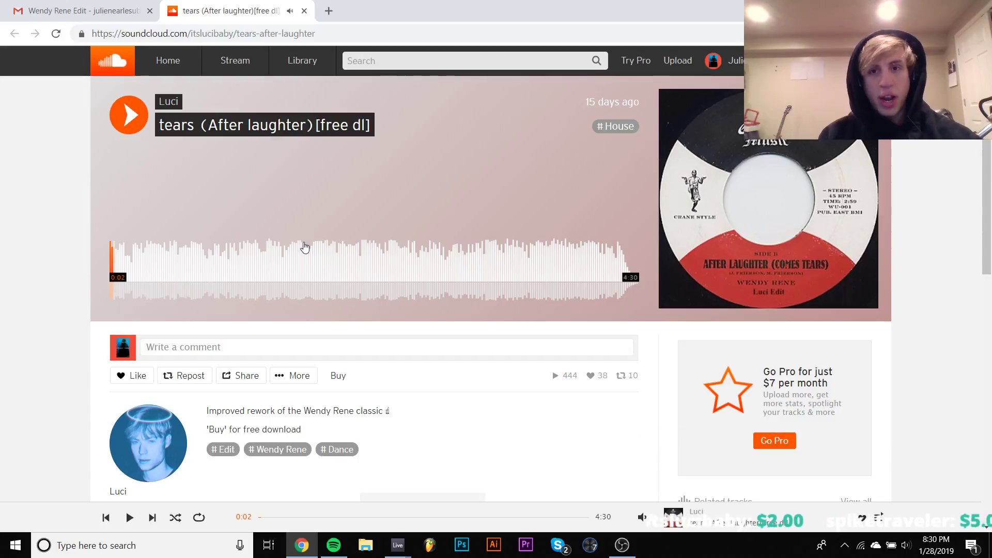
{"action": "key", "text": "space"}
{"action": "key", "text": "space"}
{"action": "key", "text": "space"}
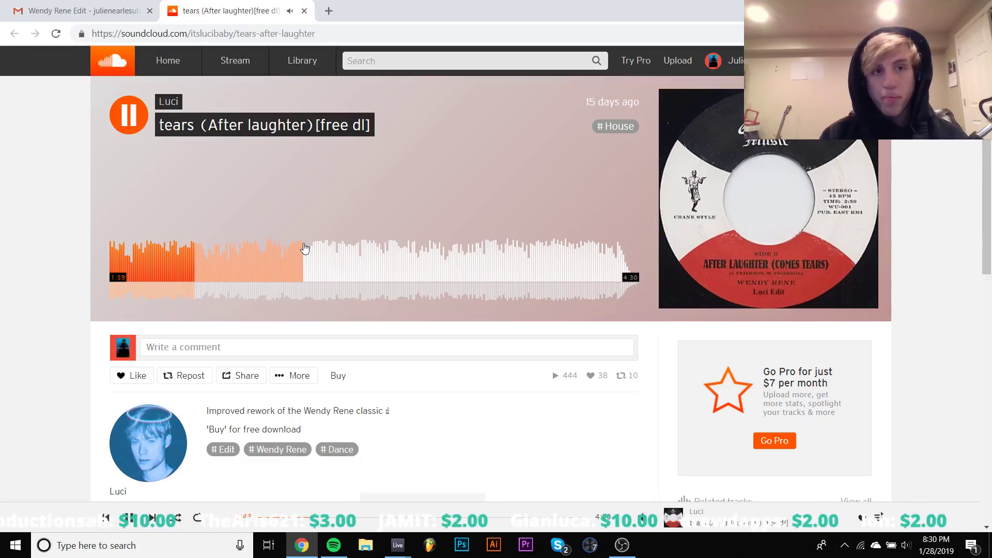
Step: Skip forward through "tears (After laughter)", sampling 1:59, 2:14, 2:48 and 3:17, and pause it
{"action": "left_click", "coordinate": [254, 262]}
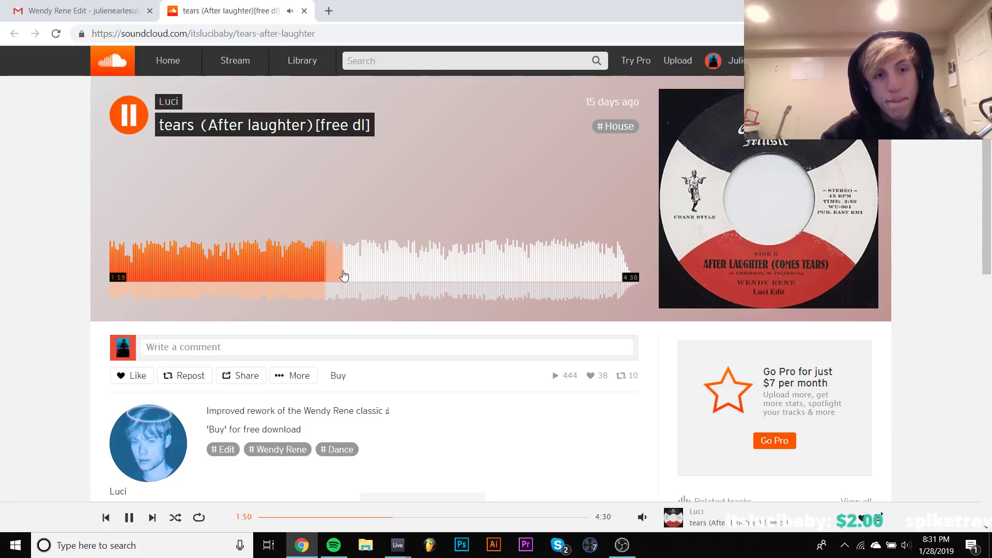
{"action": "left_click", "coordinate": [344, 274]}
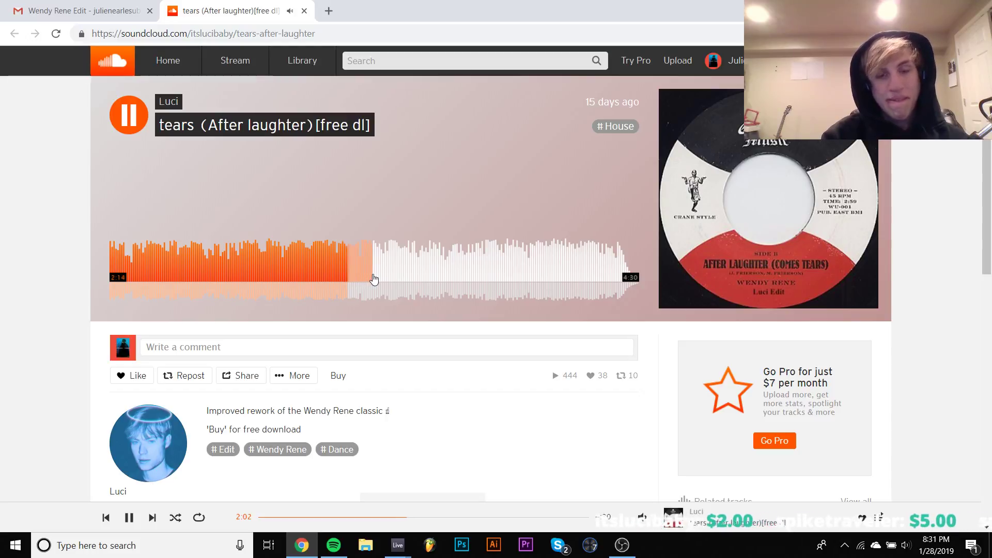
{"action": "left_click", "coordinate": [373, 279]}
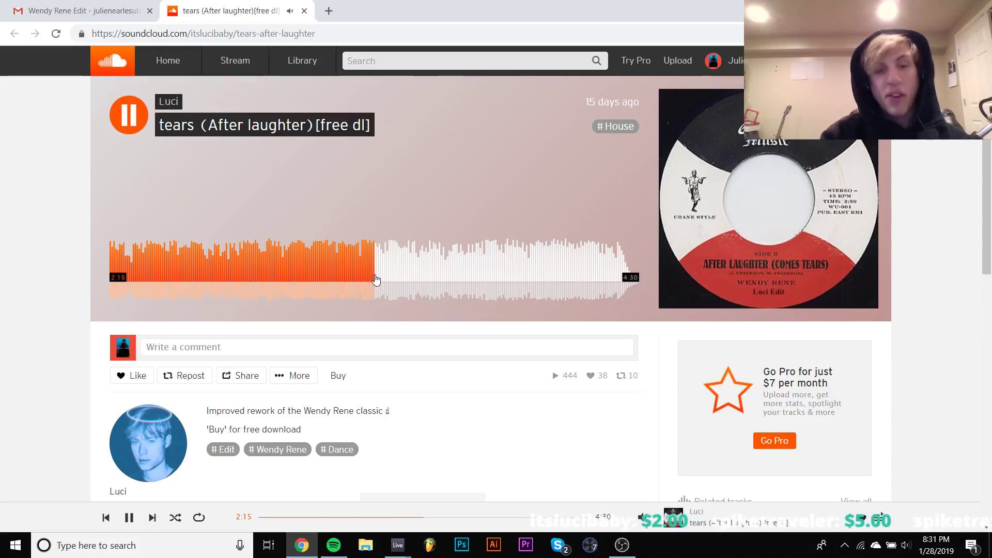
{"action": "left_click", "coordinate": [437, 287]}
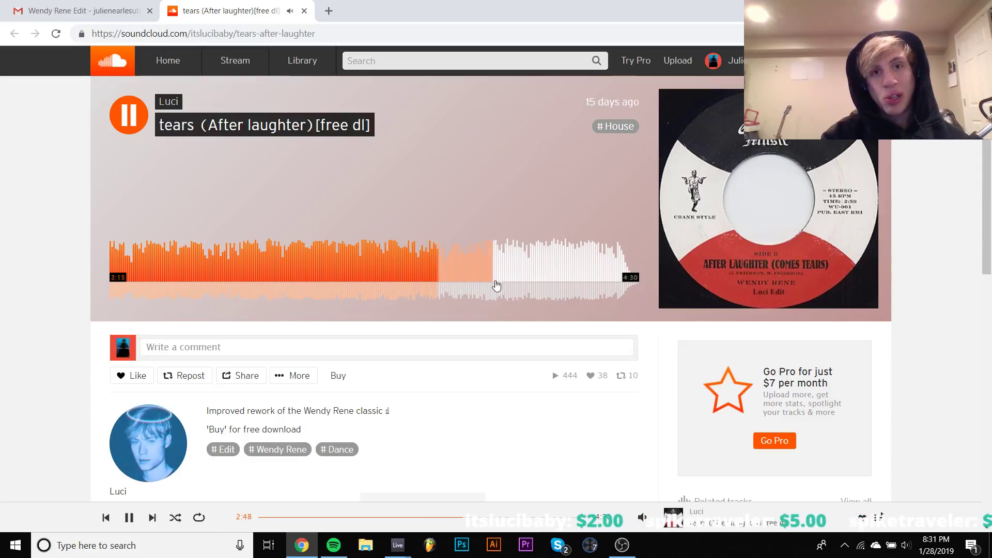
{"action": "left_click", "coordinate": [498, 286]}
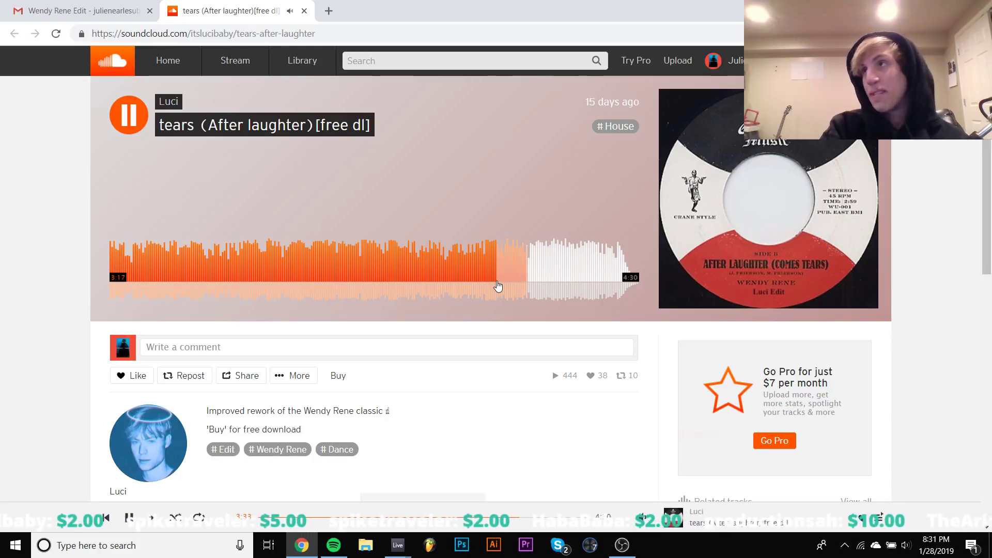
{"action": "key", "text": "space"}
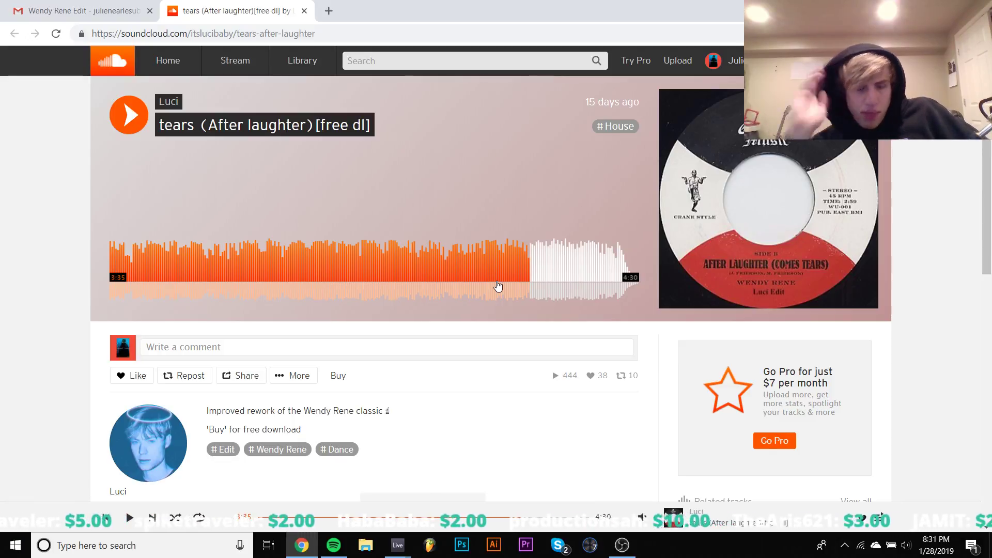
Step: Replay "tears (After laughter)" from 3:17, and compare it with the section from 1:59 played twice, pausing between listens
{"action": "left_click", "coordinate": [498, 286]}
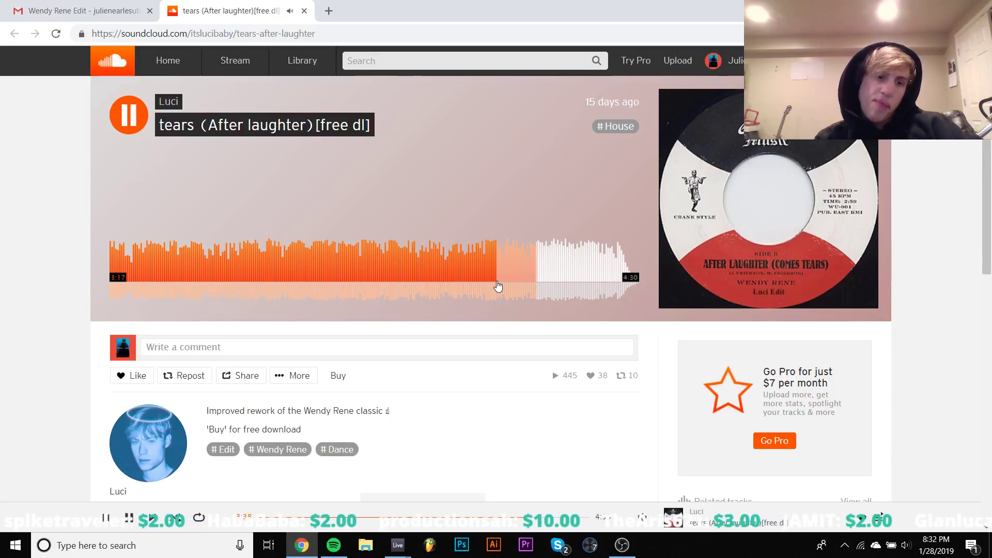
{"action": "key", "text": "space"}
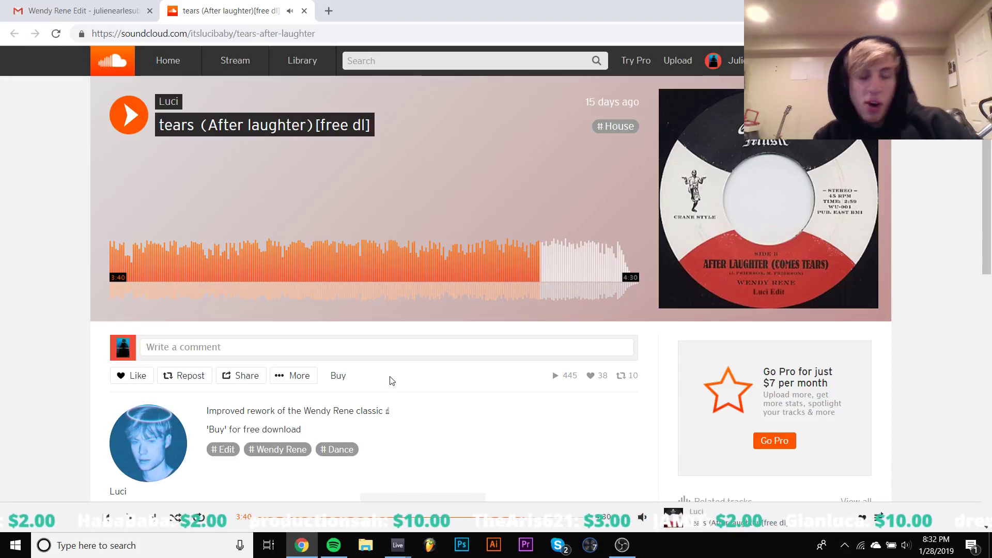
{"action": "key", "text": "space"}
{"action": "left_click", "coordinate": [344, 259]}
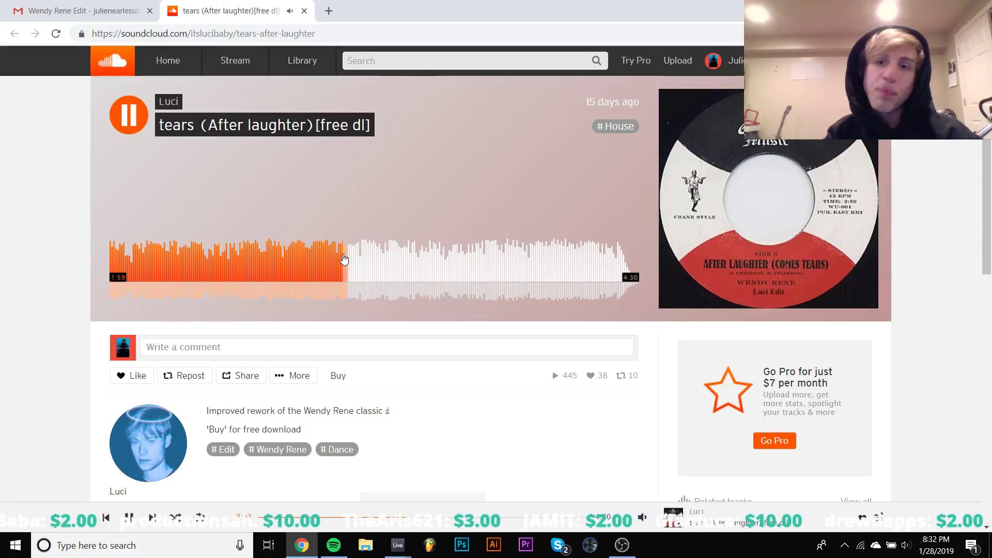
{"action": "key", "text": "space"}
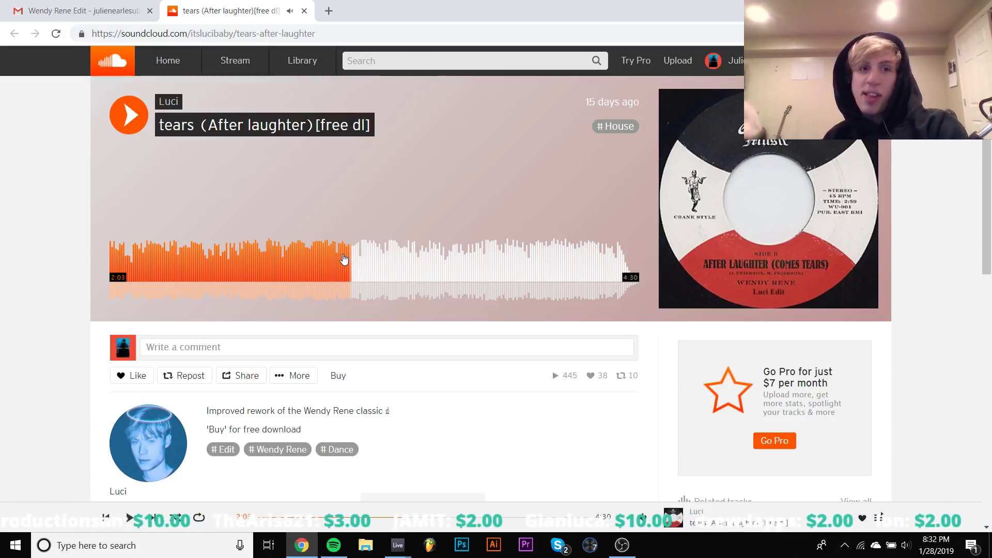
{"action": "left_click", "coordinate": [344, 260]}
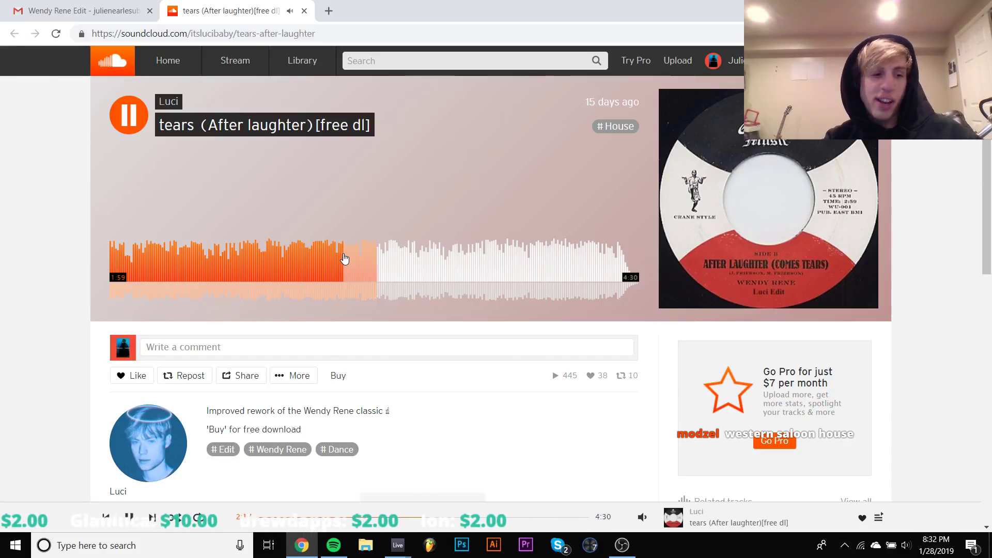
Step: Listen to the closing part of "tears (After laughter)" from about 3:05 and 3:45, leaving the track paused near its end
{"action": "left_click", "coordinate": [471, 275]}
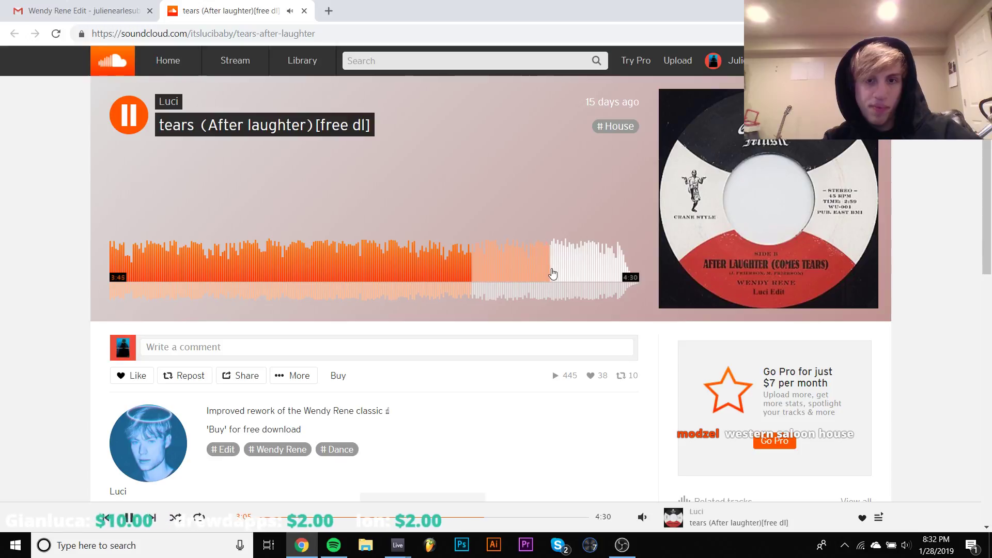
{"action": "left_click", "coordinate": [552, 269]}
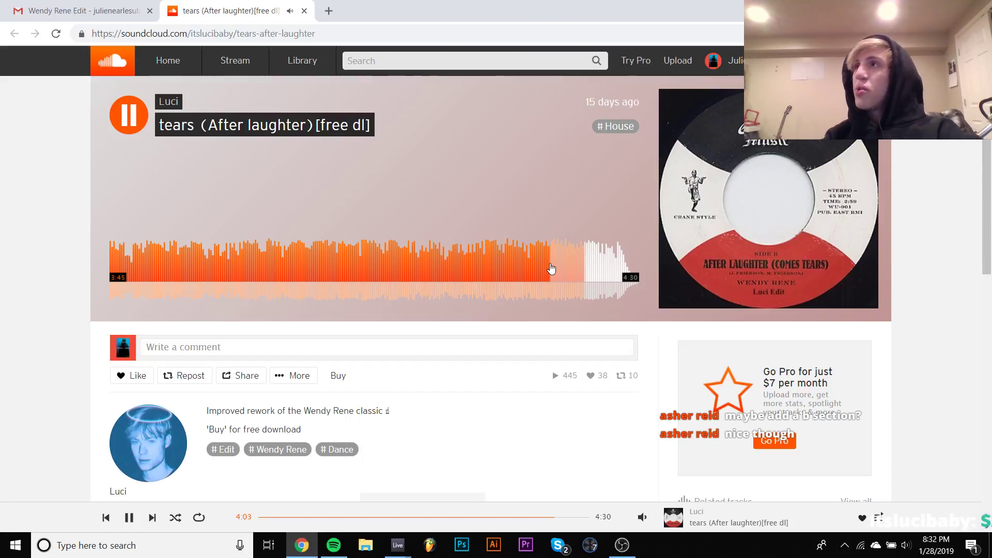
{"action": "key", "text": "space"}
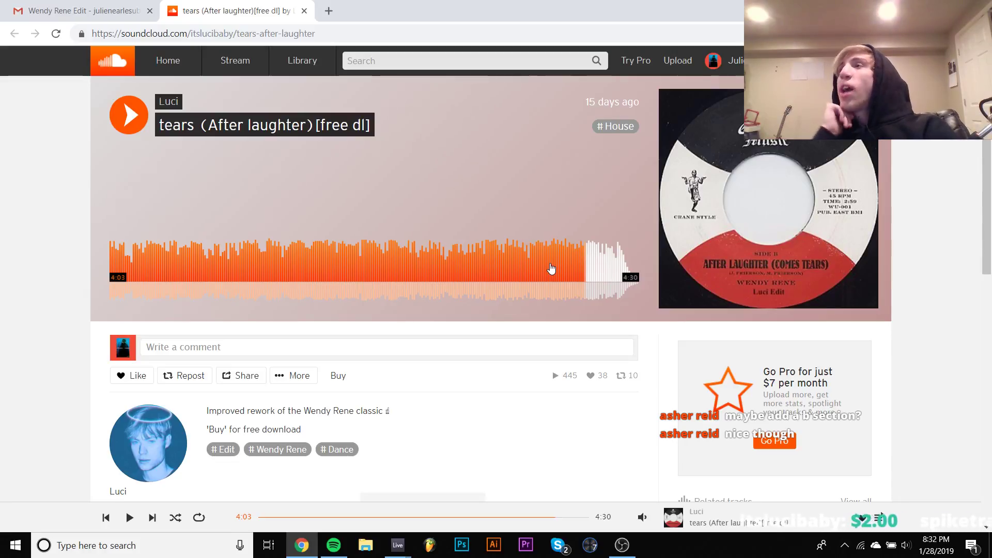
{"action": "key", "text": "space"}
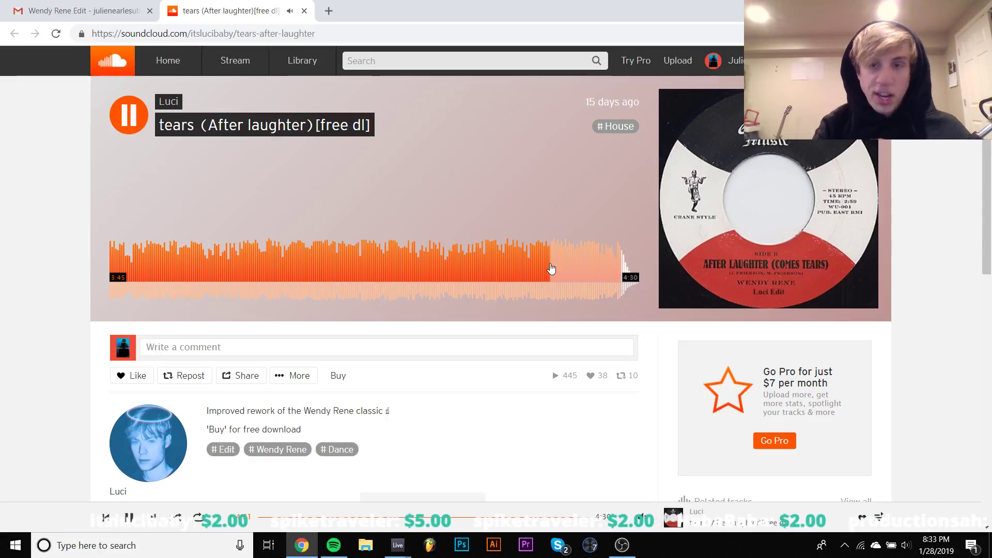
{"action": "left_click", "coordinate": [125, 101]}
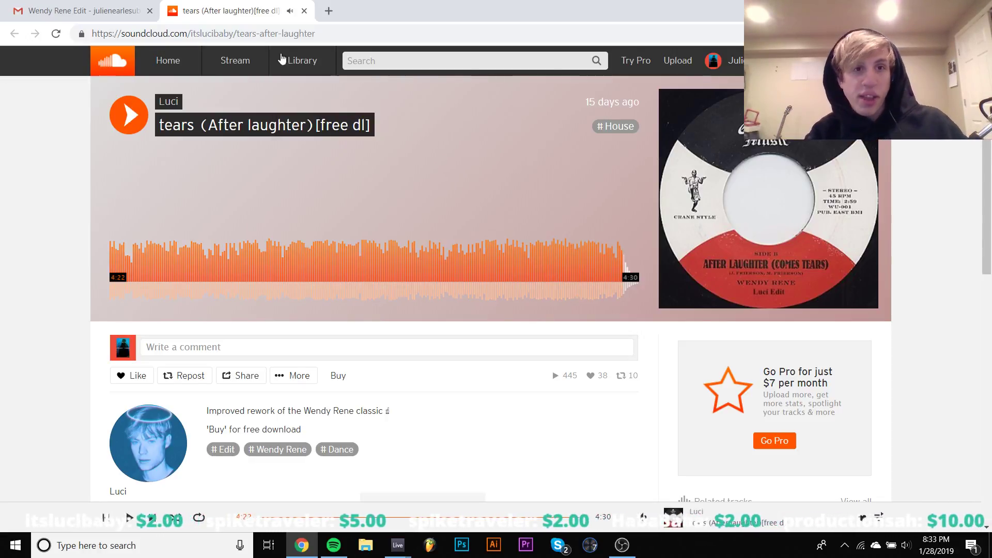
Step: Close the track, open the "How to make arp and bass like" email from the inbox, and play its "Frankie Knuckles - Your Love" video
{"action": "left_click", "coordinate": [304, 11]}
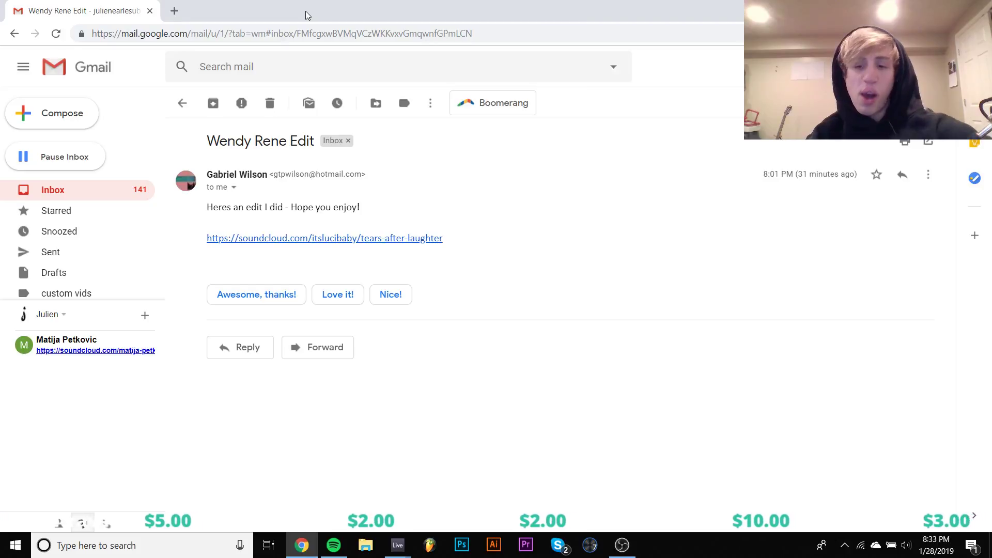
{"action": "left_click", "coordinate": [183, 103]}
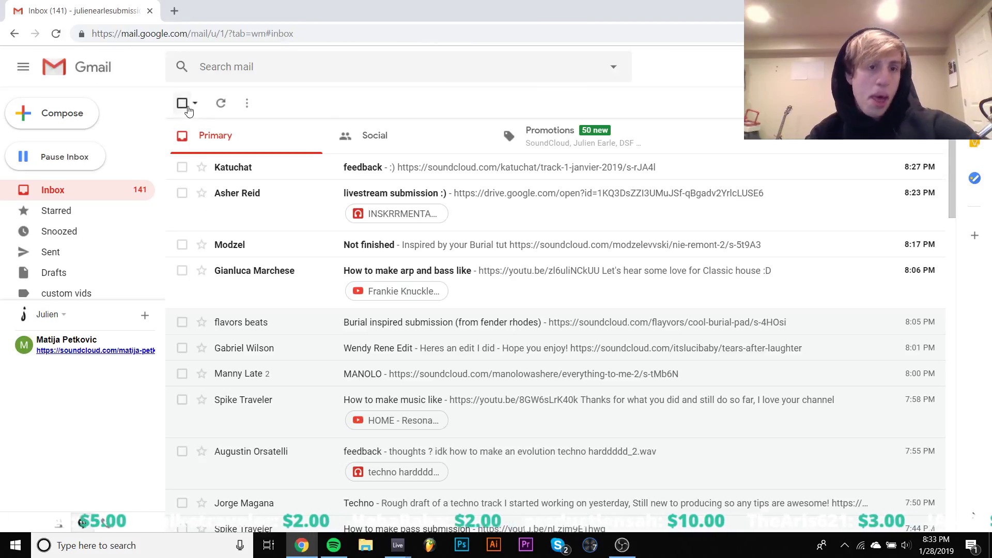
{"action": "left_click", "coordinate": [260, 302]}
{"action": "left_click", "coordinate": [232, 282]}
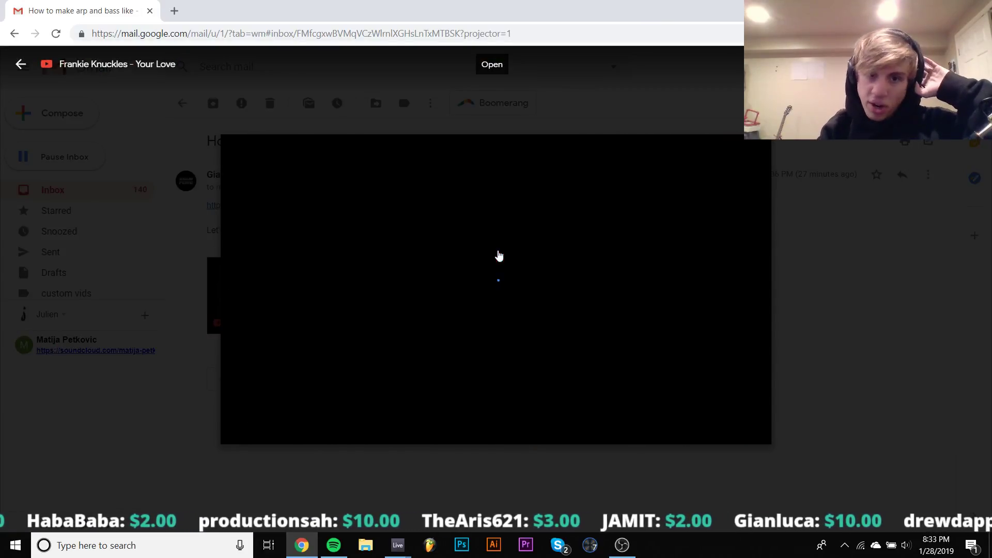
{"action": "left_click", "coordinate": [497, 289]}
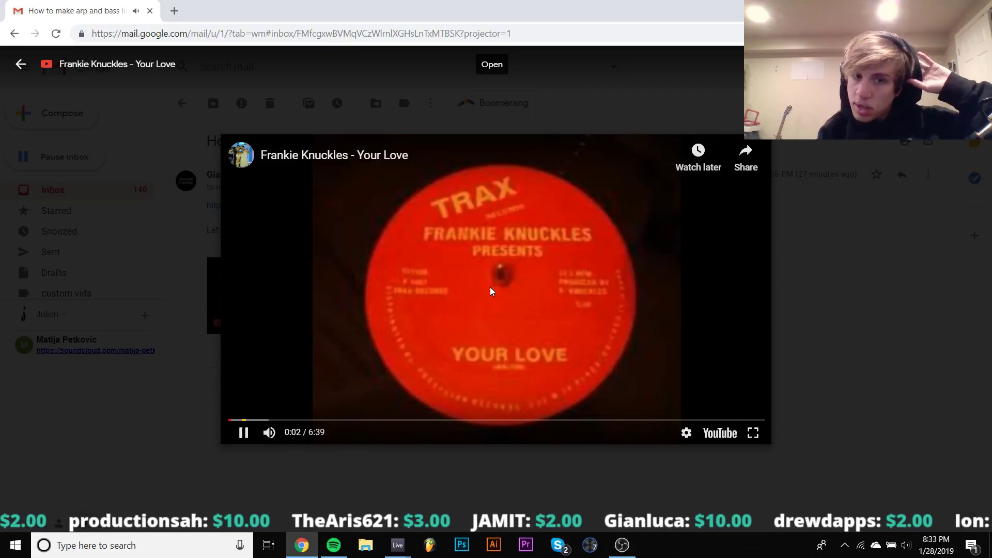
Step: Sample "Frankie Knuckles - Your Love" from about 0:43 and 1:54, then replay it from 0:19 and pause at 0:25
{"action": "left_click", "coordinate": [286, 421]}
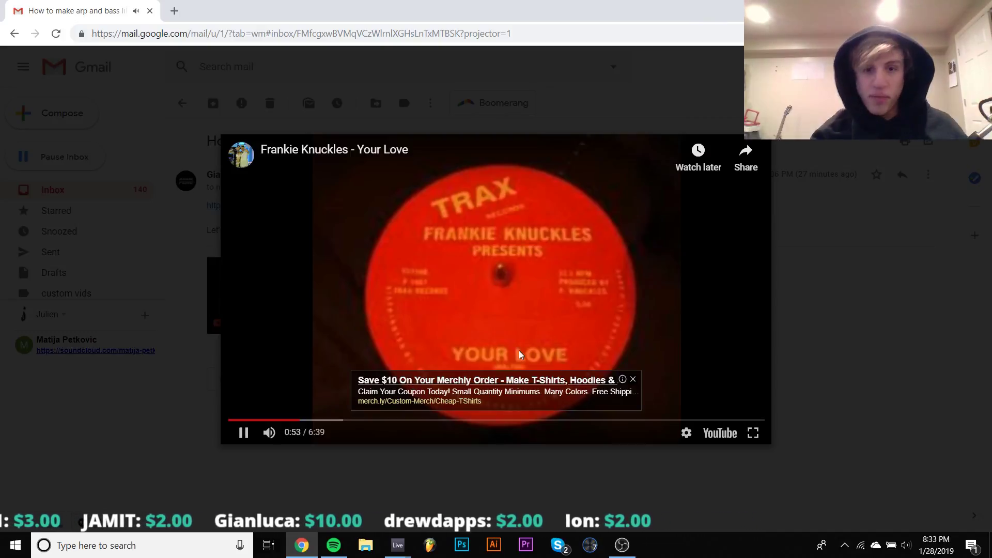
{"action": "left_click", "coordinate": [634, 379]}
{"action": "left_click", "coordinate": [585, 323]}
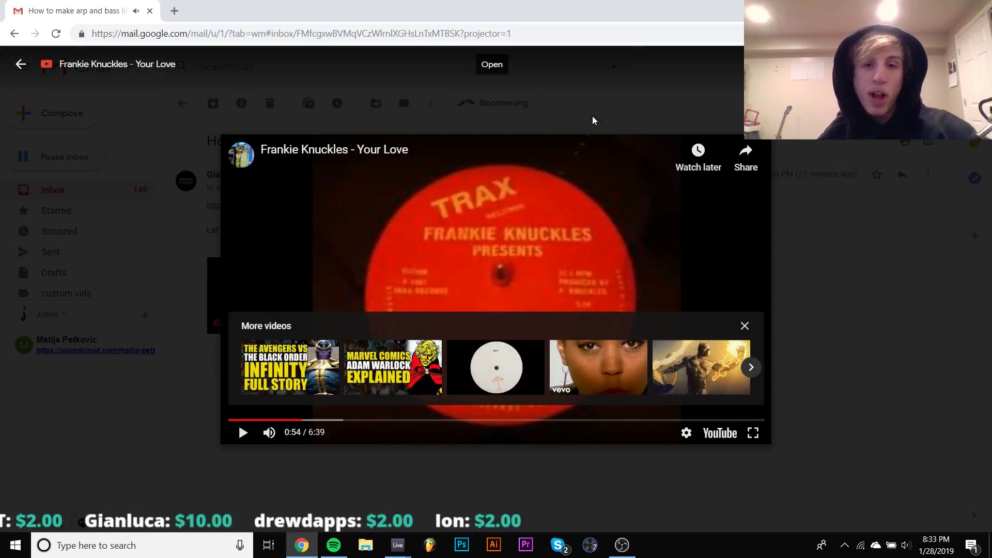
{"action": "left_click", "coordinate": [546, 170]}
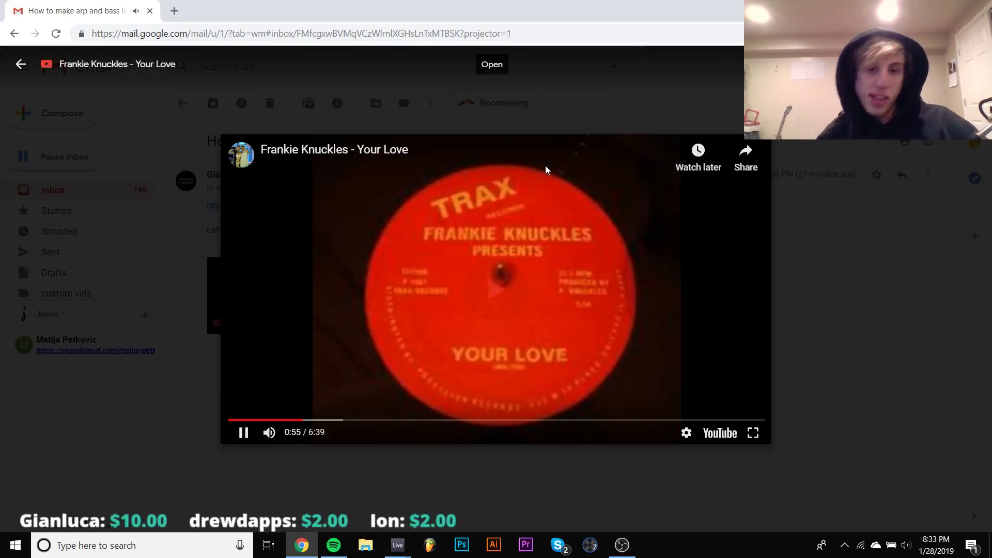
{"action": "left_click", "coordinate": [547, 170]}
{"action": "left_click", "coordinate": [546, 169]}
{"action": "left_click", "coordinate": [382, 420]}
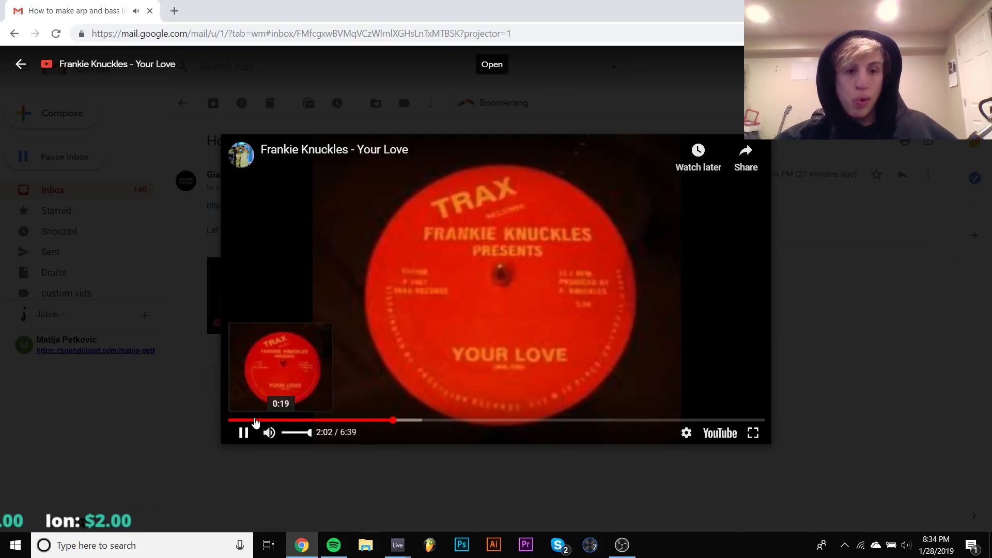
{"action": "left_click", "coordinate": [256, 420]}
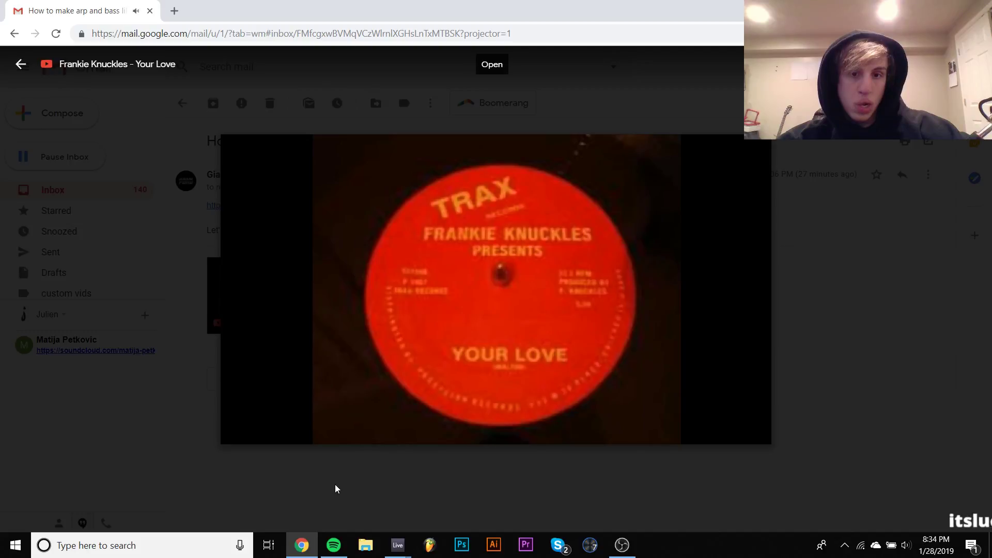
{"action": "key", "text": "space"}
Step: Switch to the "dark 7" project in Ableton Live and select the empty 11 MIDI track, checking the OBS stream window in between
{"action": "mouse_move", "coordinate": [398, 545]}
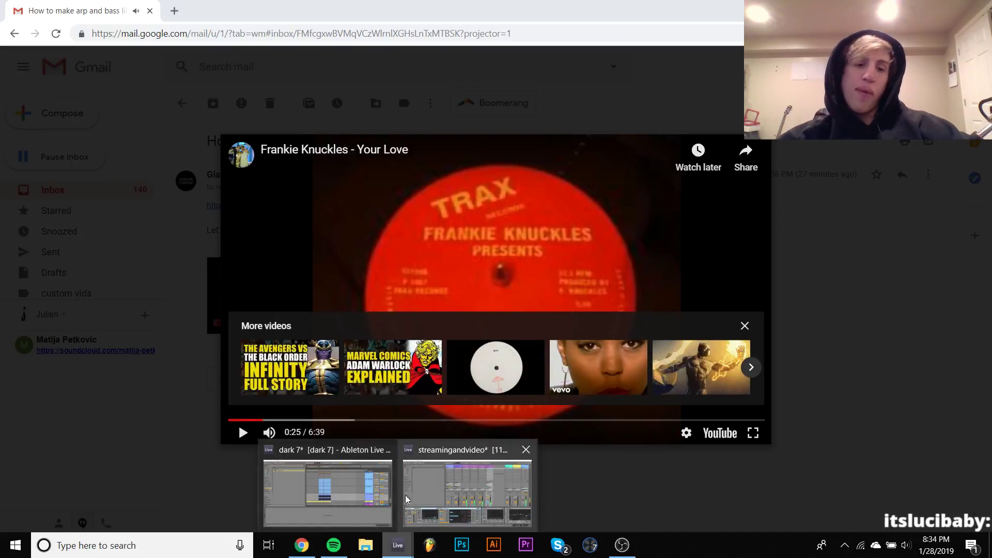
{"action": "left_click", "coordinate": [361, 483]}
{"action": "scroll", "coordinate": [684, 208], "scroll_direction": "down", "scroll_amount": 3}
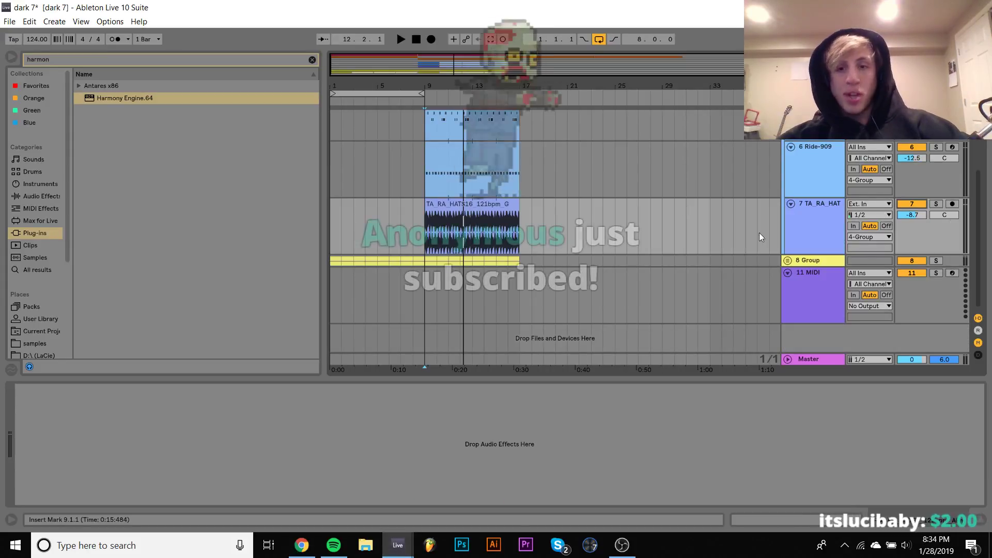
{"action": "left_click", "coordinate": [818, 300]}
{"action": "left_click", "coordinate": [630, 552]}
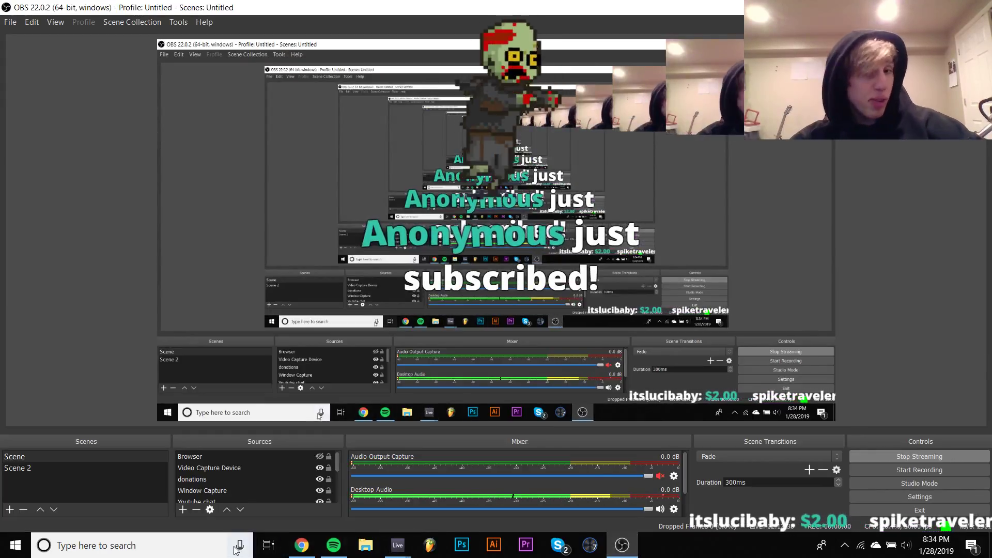
{"action": "left_click", "coordinate": [314, 548]}
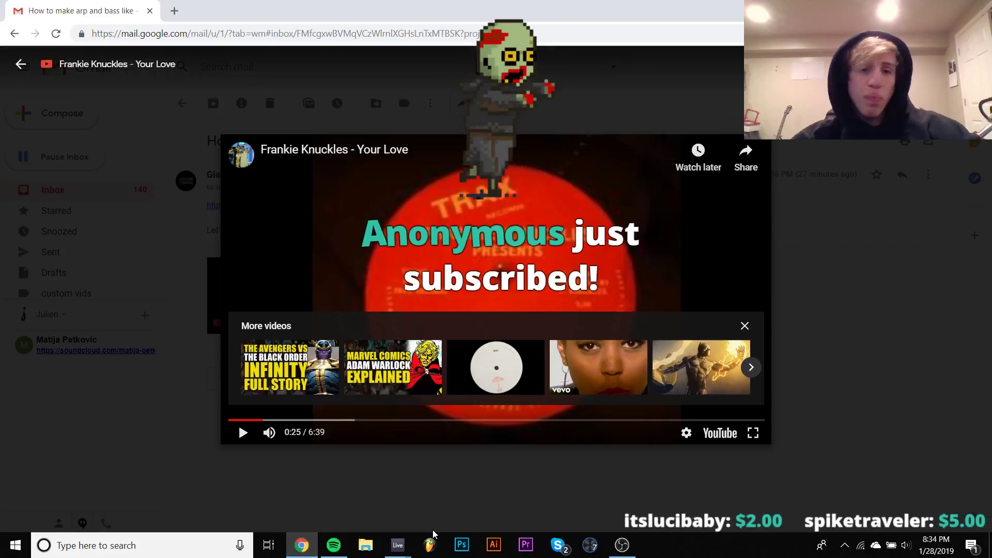
{"action": "mouse_move", "coordinate": [399, 552]}
{"action": "left_click", "coordinate": [339, 488]}
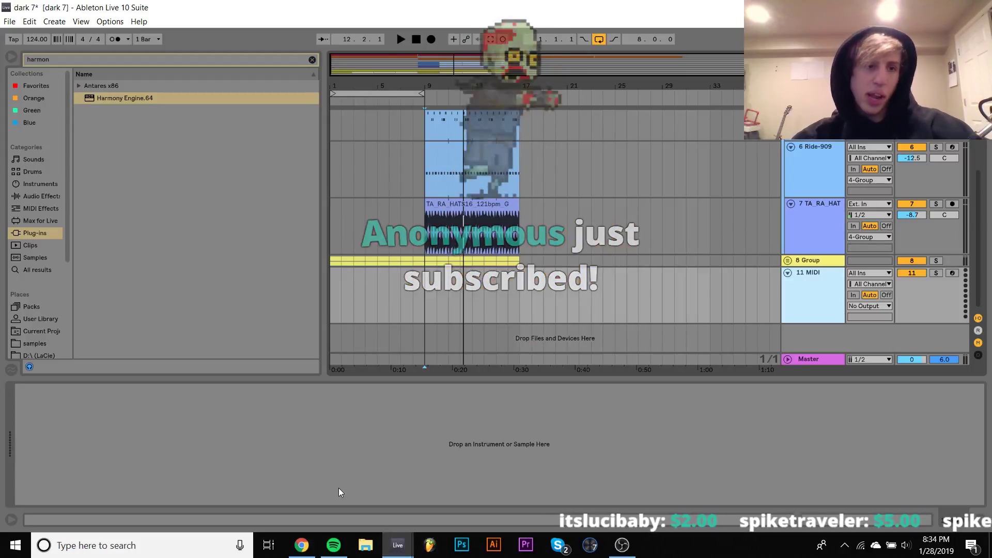
Step: Clear the browser search, load the Analog instrument onto the selected MIDI track, and raise the computer keyboard's octave
{"action": "left_click", "coordinate": [313, 60]}
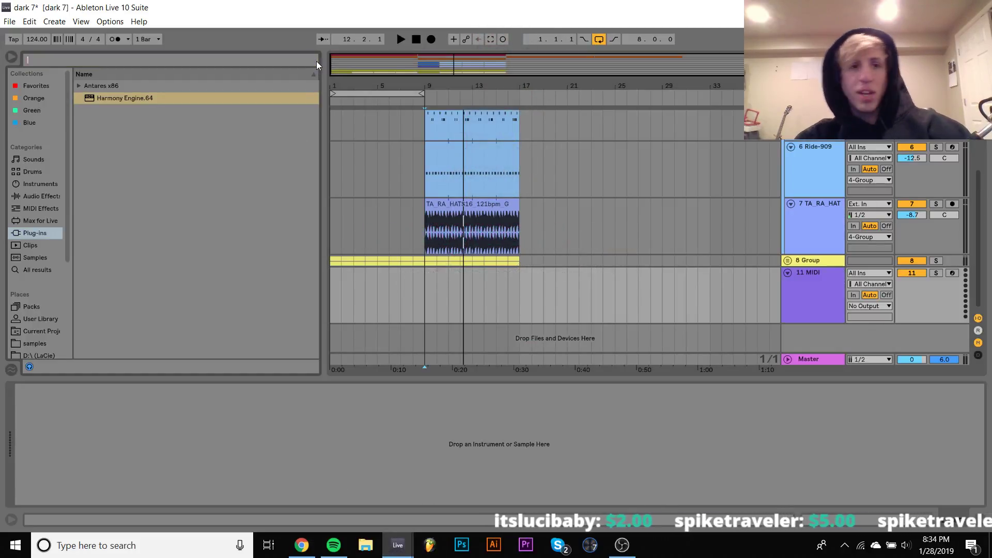
{"action": "left_click", "coordinate": [33, 185]}
{"action": "double_click", "coordinate": [108, 86]}
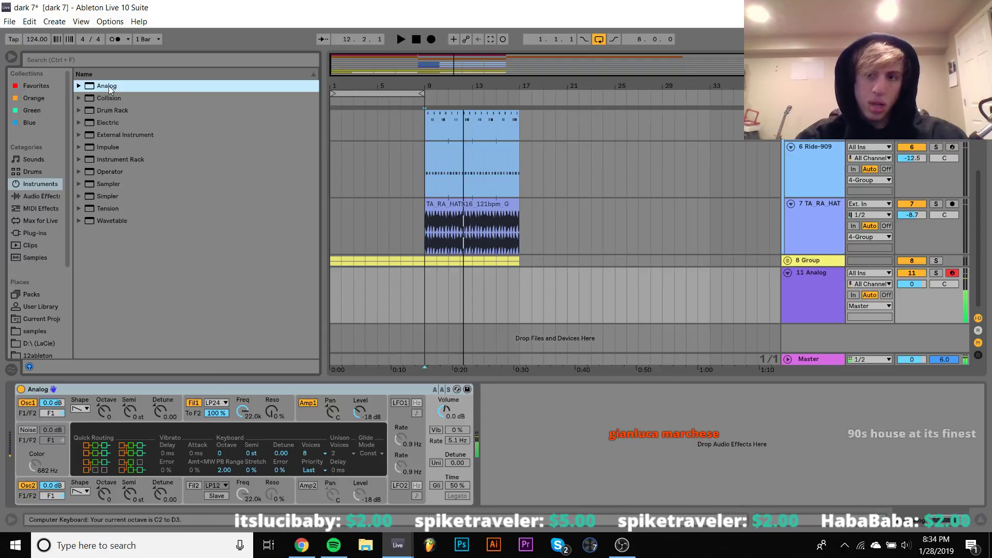
{"action": "key", "text": "x"}
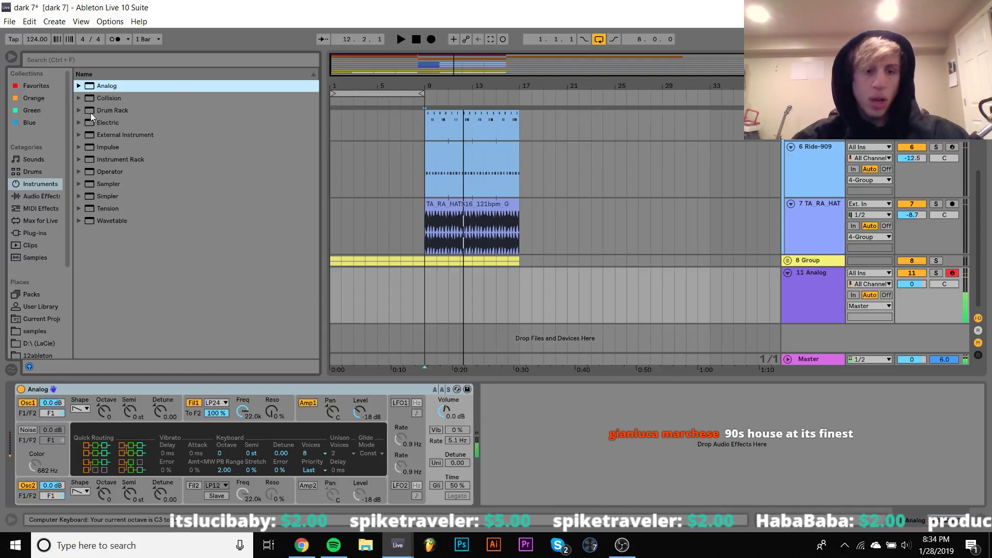
Step: Shape Analog's Filter 1 with a cutoff frequency of 201, envelope sustain of 0.00 and envelope frequency modulation of 8.70
{"action": "left_click", "coordinate": [242, 413]}
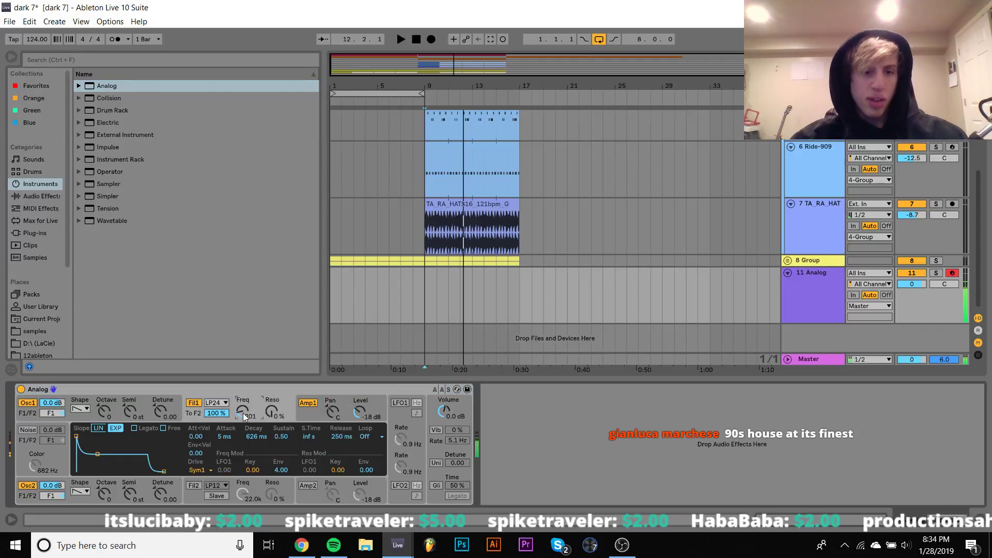
{"action": "left_click_drag", "start_coordinate": [281, 436], "coordinate": [283, 466]}
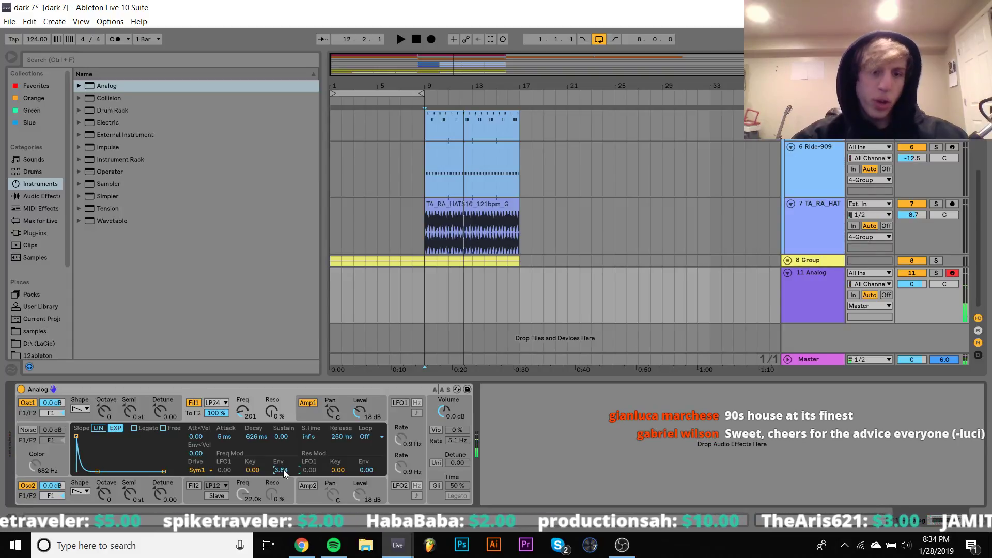
{"action": "scroll", "coordinate": [284, 470], "scroll_direction": "up", "scroll_amount": 3}
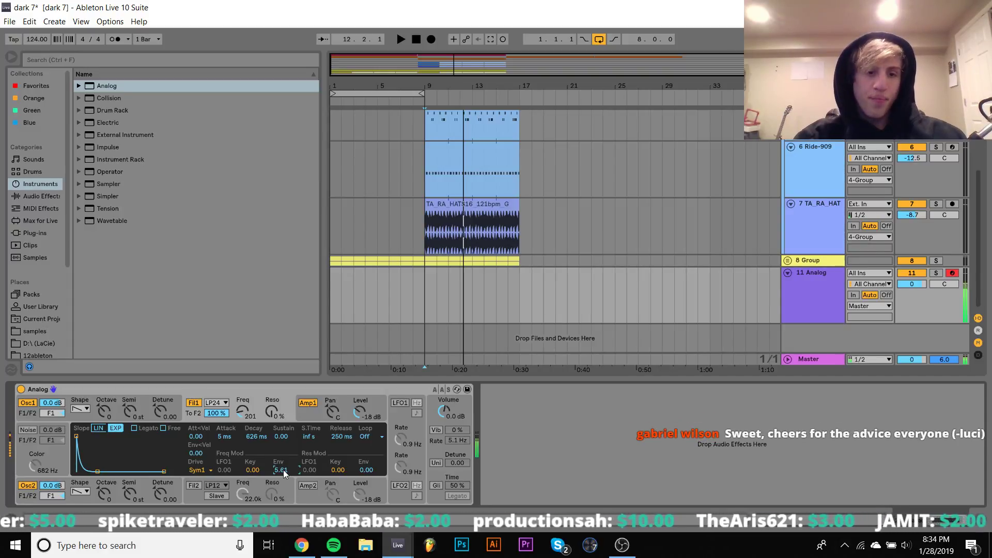
{"action": "scroll", "coordinate": [283, 470], "scroll_direction": "up", "scroll_amount": 5}
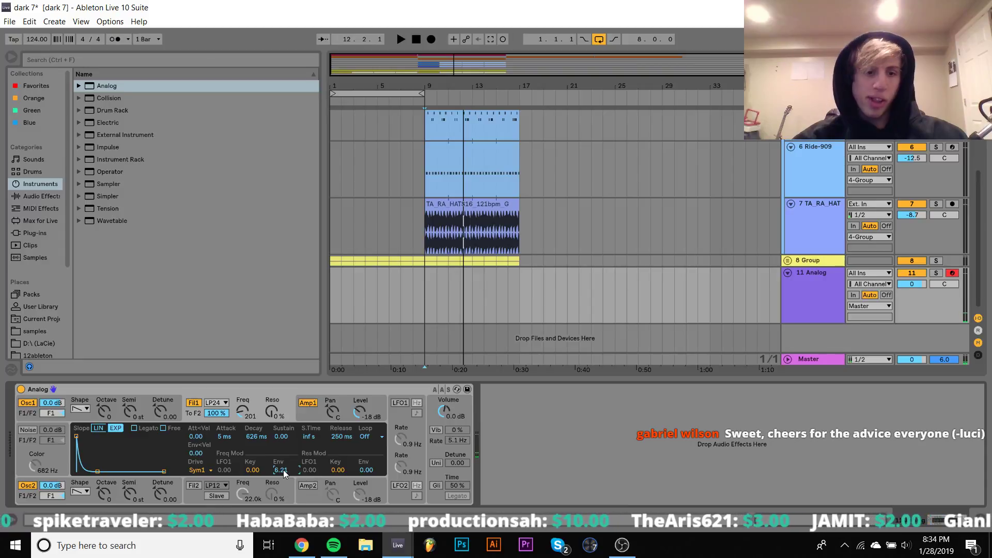
{"action": "scroll", "coordinate": [283, 469], "scroll_direction": "up", "scroll_amount": 3}
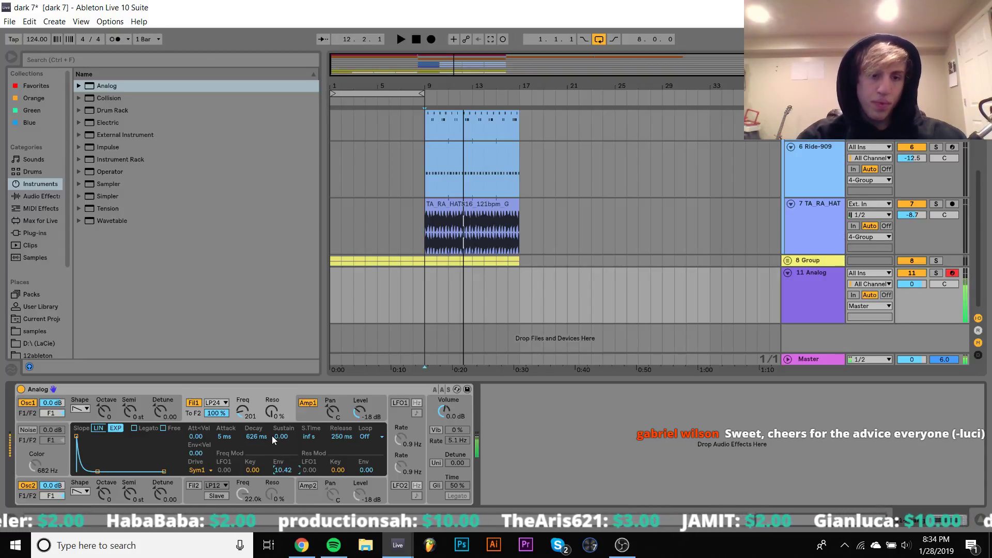
{"action": "key", "text": "Down"}
{"action": "key", "text": "Down"}
{"action": "key", "text": "Down"}
{"action": "key", "text": "Down"}
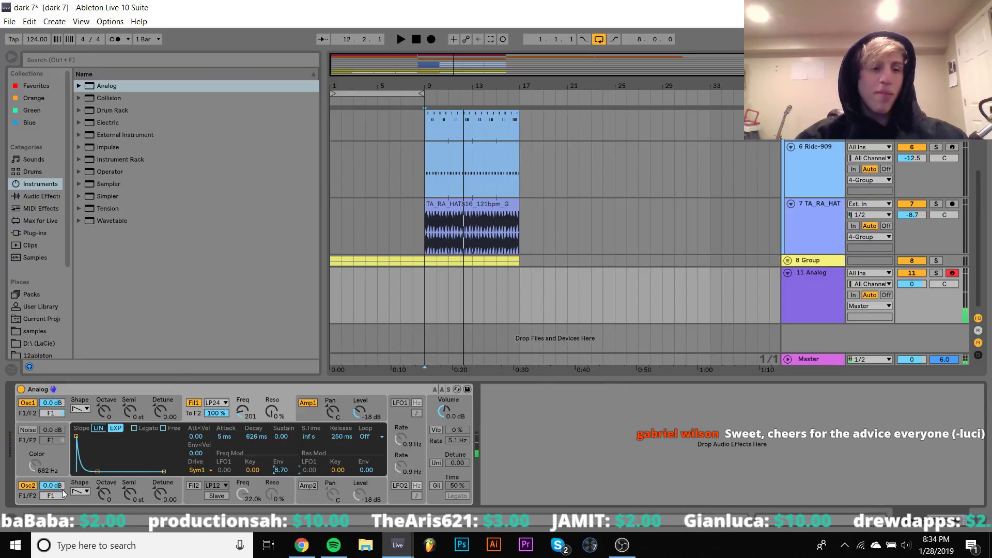
Step: Try a rectangle wave on Analog's Osc2, turn off Osc1, then set Osc2 back to a sawtooth and play test notes
{"action": "left_click", "coordinate": [78, 492]}
{"action": "left_click", "coordinate": [78, 473]}
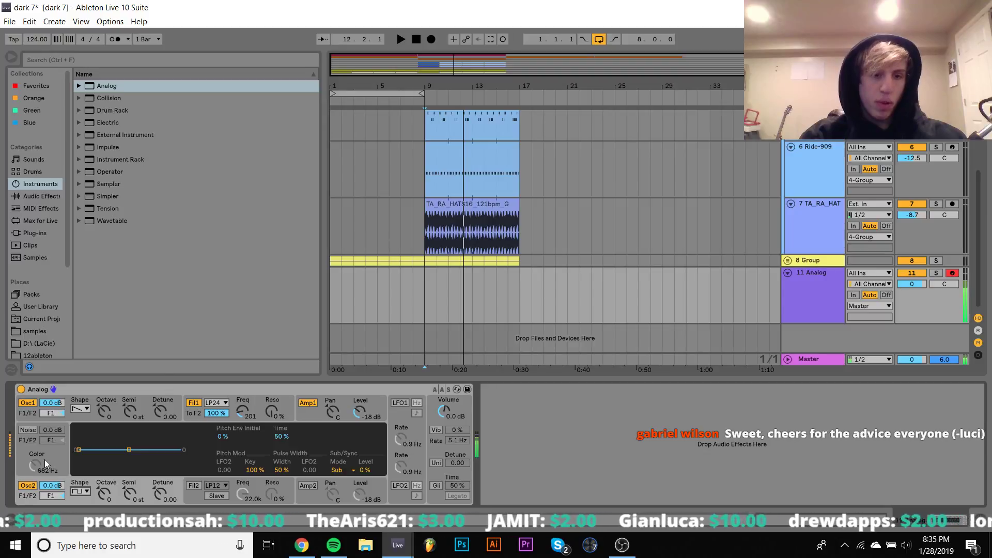
{"action": "left_click", "coordinate": [27, 403]}
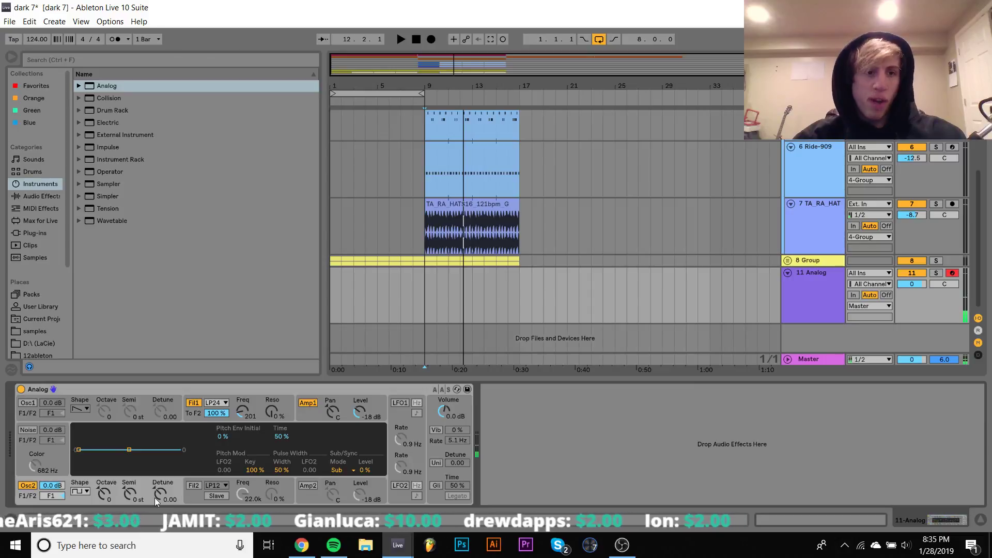
{"action": "left_click", "coordinate": [79, 492]}
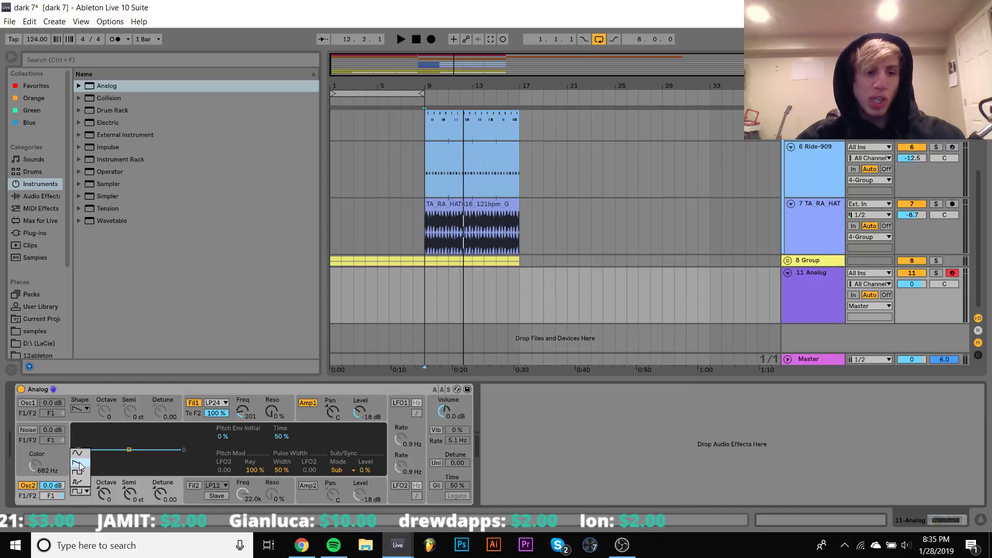
{"action": "left_click", "coordinate": [79, 459]}
{"action": "key", "text": "z"}
{"action": "key", "text": "a"}
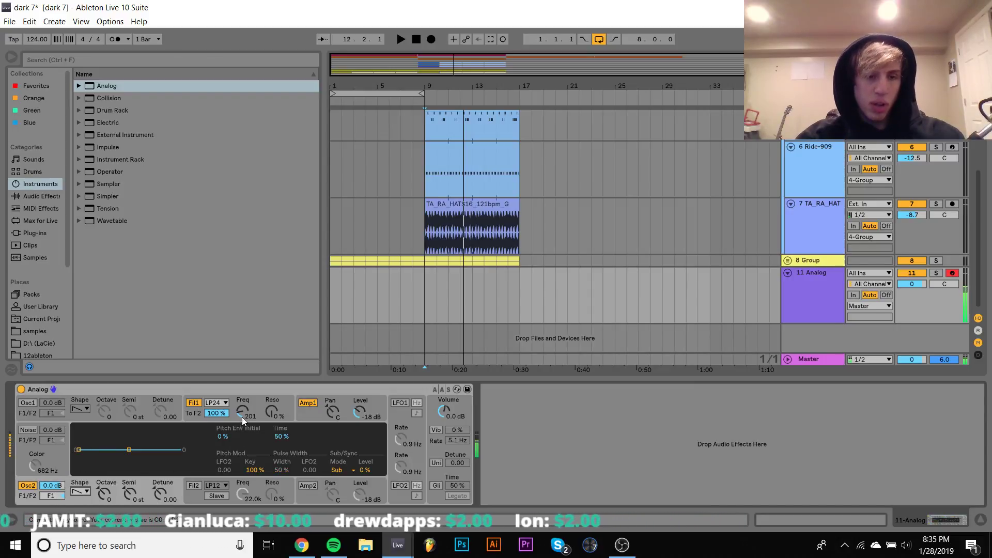
Step: Set Filter 1's envelope frequency modulation to 3.96 and sweep its cutoff frequency between 41 and 358, leaving it at 132
{"action": "left_click_drag", "start_coordinate": [237, 414], "coordinate": [237, 413]}
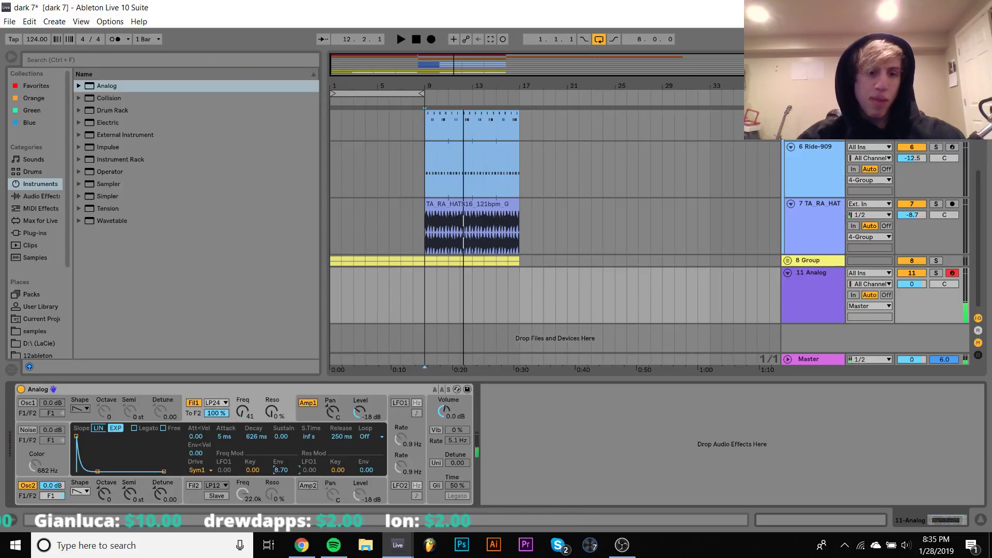
{"action": "left_click_drag", "start_coordinate": [282, 470], "coordinate": [282, 470]}
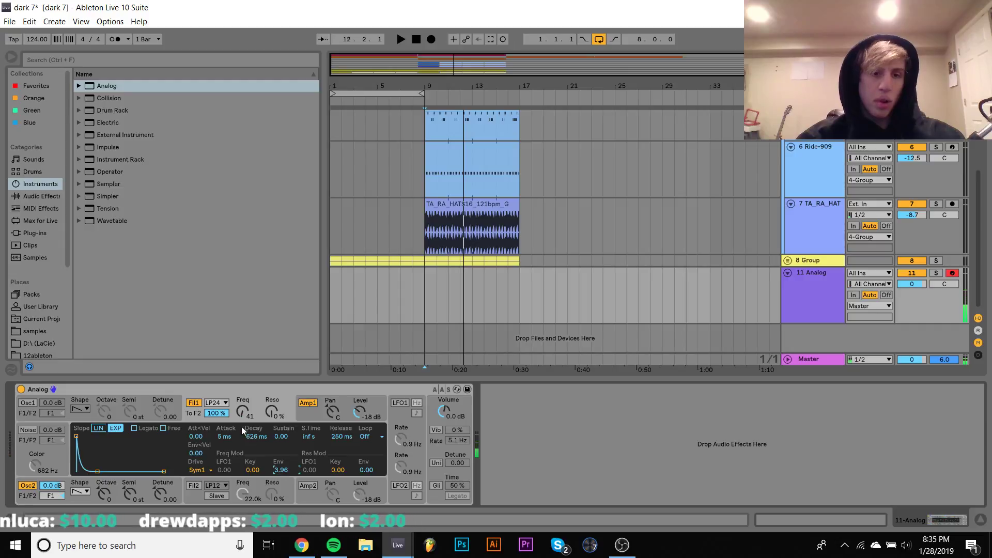
{"action": "left_click_drag", "start_coordinate": [242, 412], "coordinate": [241, 412]}
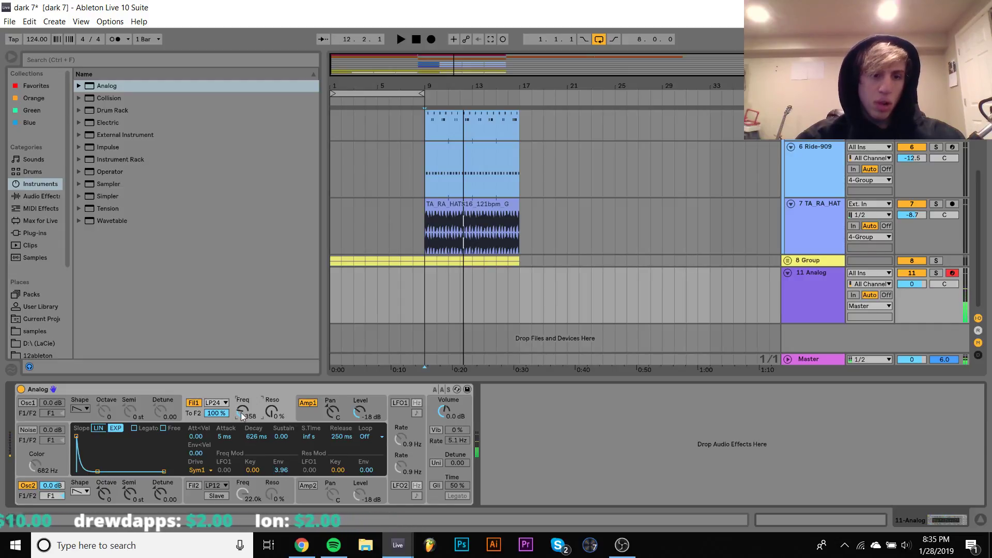
Step: Switch to Chrome, replay "Your Love" from 0:25 to 0:28 for comparison, and return to the "dark 7" project in Ableton Live
{"action": "left_click", "coordinate": [302, 545]}
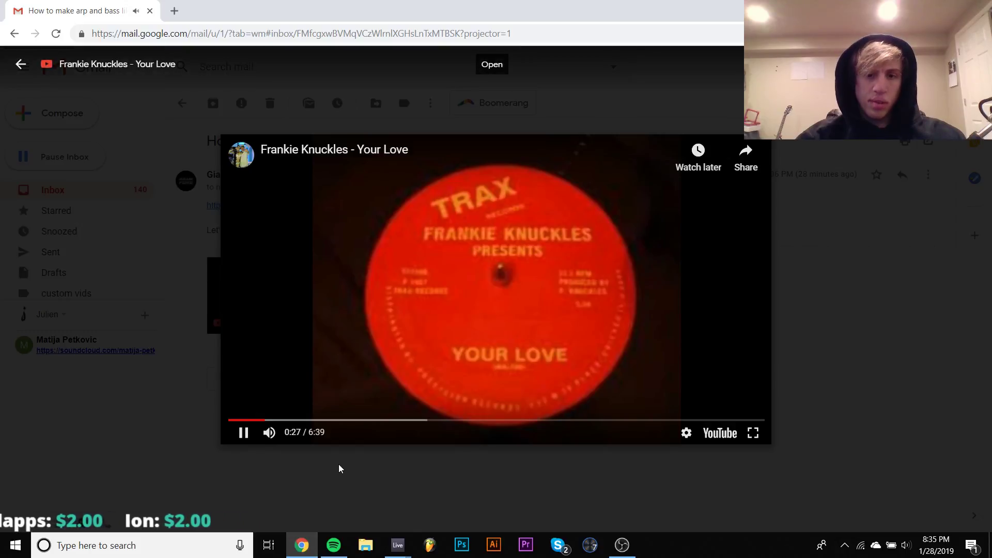
{"action": "key", "text": "space"}
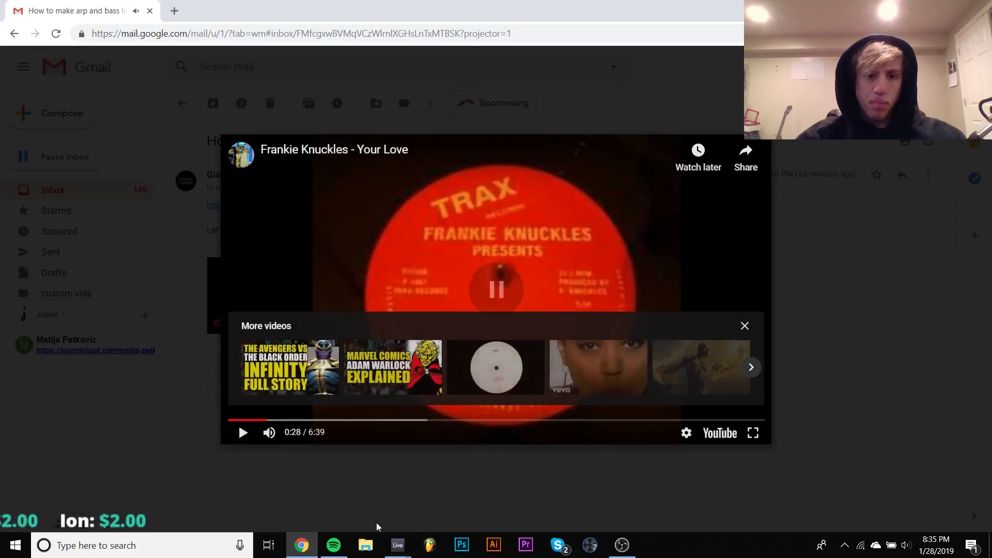
{"action": "mouse_move", "coordinate": [398, 545]}
{"action": "left_click", "coordinate": [353, 497]}
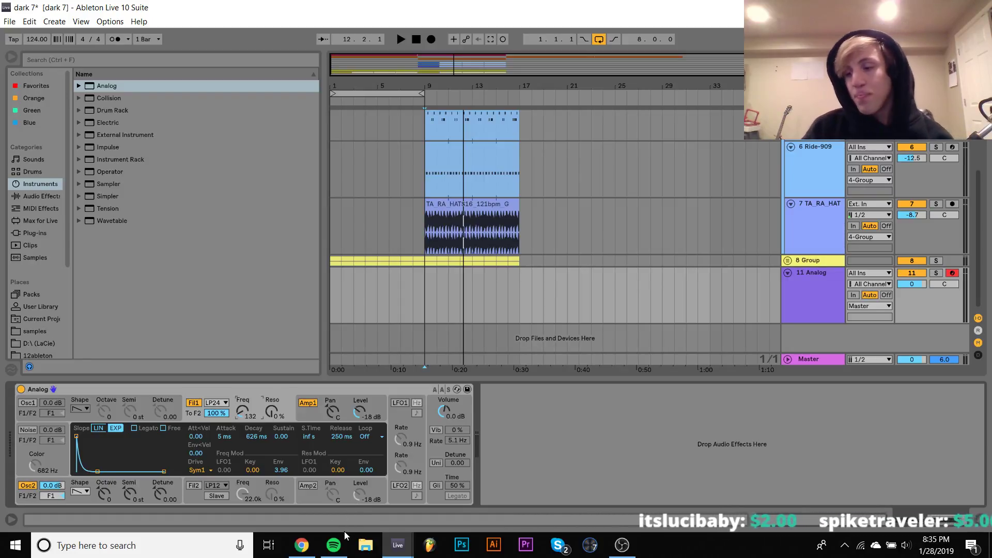
Step: Switch back to Chrome, close the "Your Love" video and return from the email to the inbox
{"action": "left_click", "coordinate": [302, 545]}
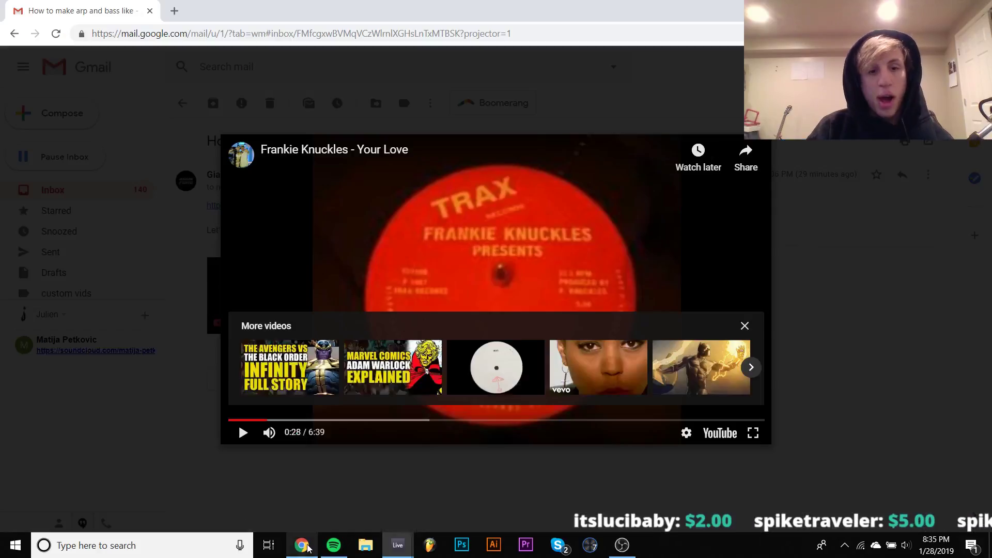
{"action": "left_click", "coordinate": [151, 448]}
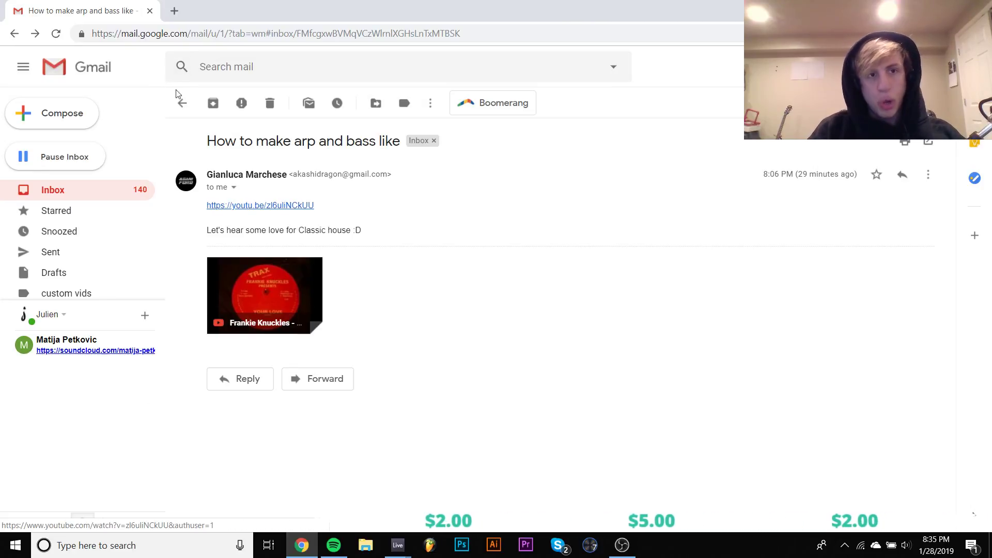
{"action": "left_click", "coordinate": [181, 103]}
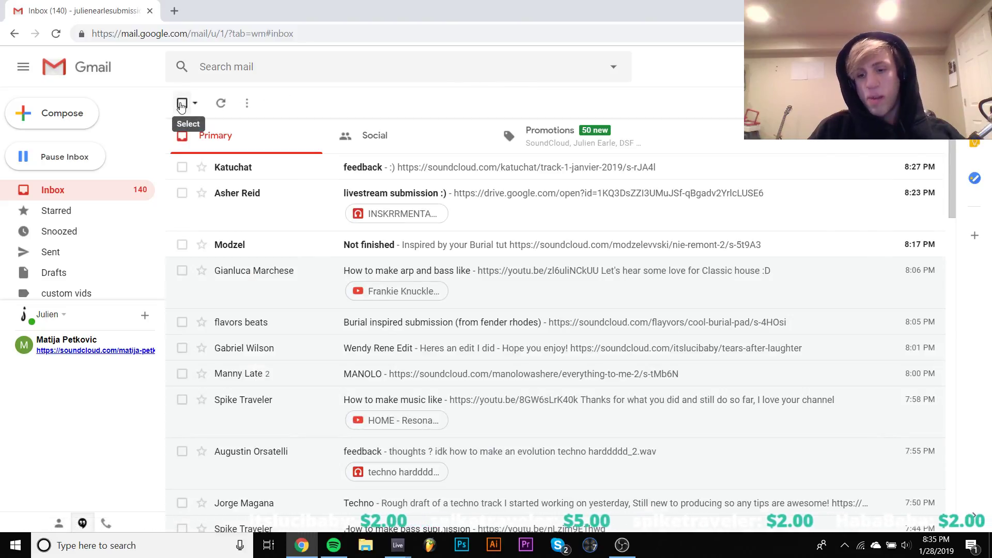
Step: Open the "Not finished" email, play its linked SoundCloud track "Nie Remont 2", pause it at 0:24, and replay it from 0:10
{"action": "left_click", "coordinate": [231, 243]}
{"action": "left_click", "coordinate": [286, 218]}
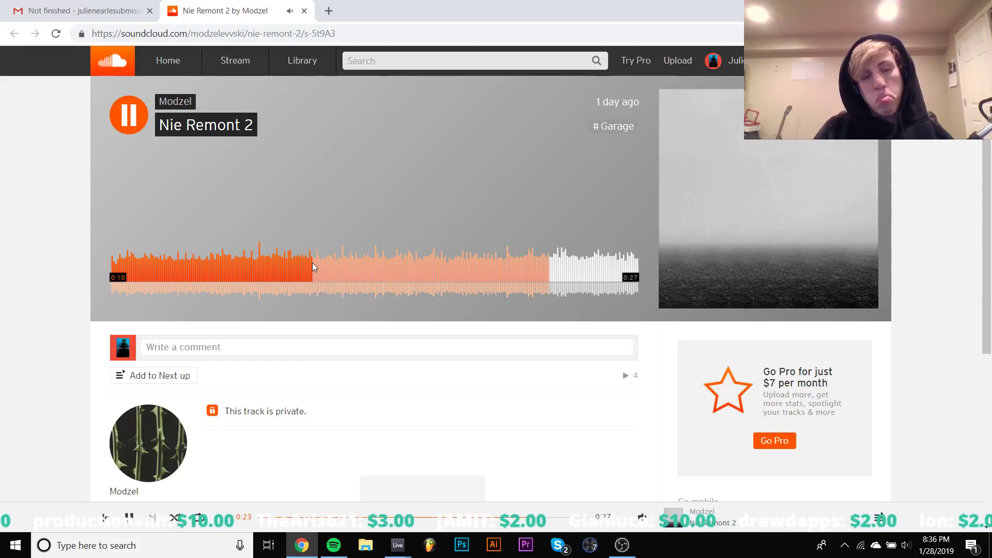
{"action": "key", "text": "space"}
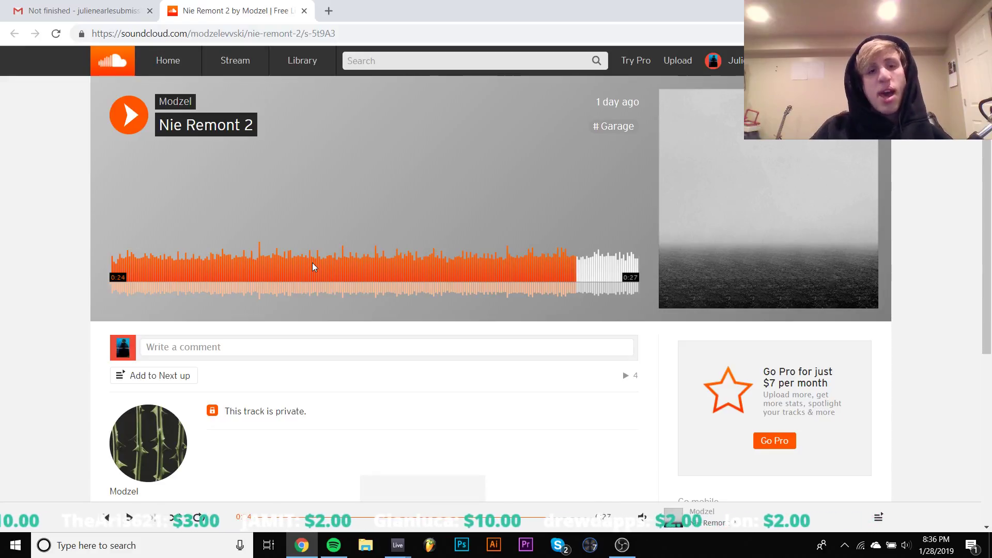
{"action": "left_click", "coordinate": [313, 264]}
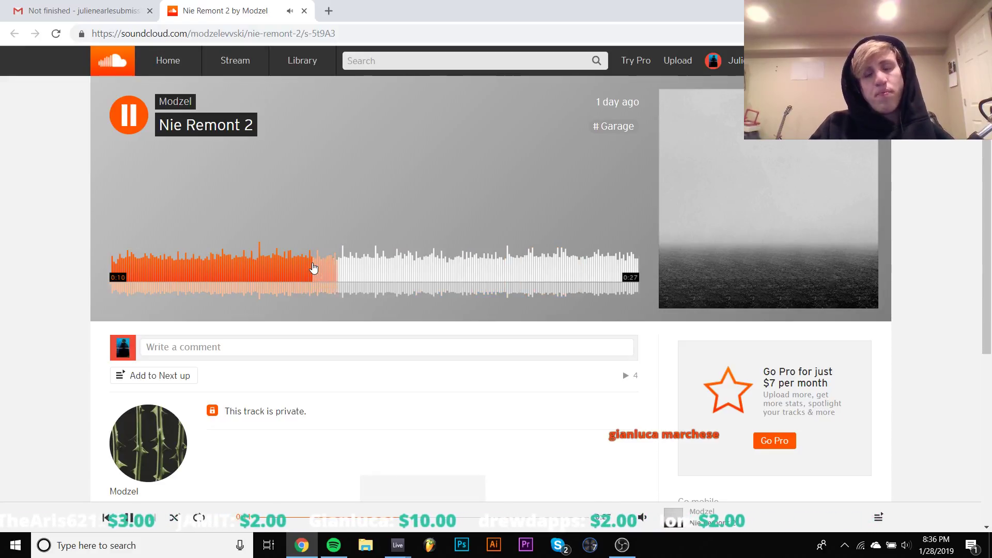
Step: Pause "Nie Remont 2" at 0:12, replay it from 0:10, and close the track to return from the email to the inbox
{"action": "key", "text": "space"}
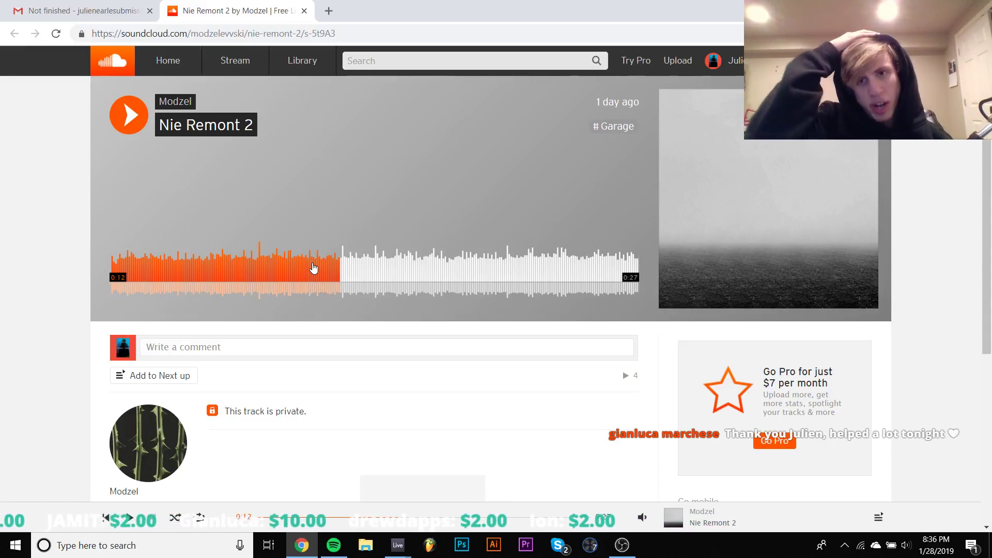
{"action": "left_click", "coordinate": [313, 267]}
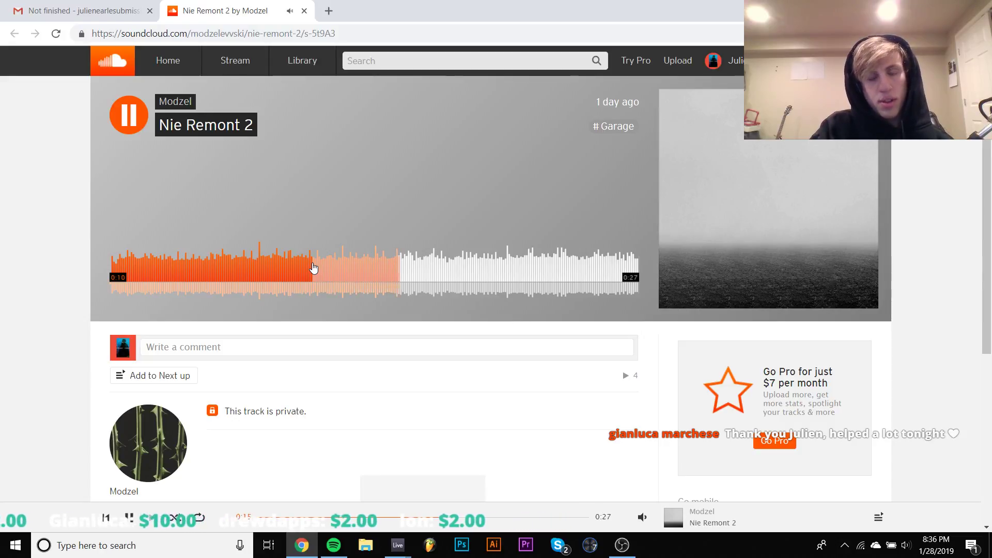
{"action": "left_click", "coordinate": [304, 10]}
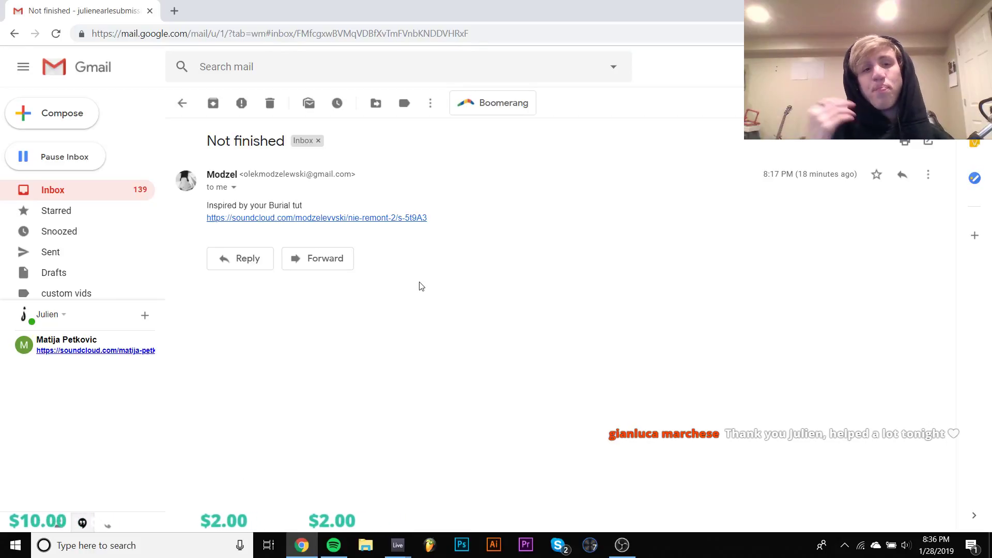
{"action": "left_click", "coordinate": [182, 103]}
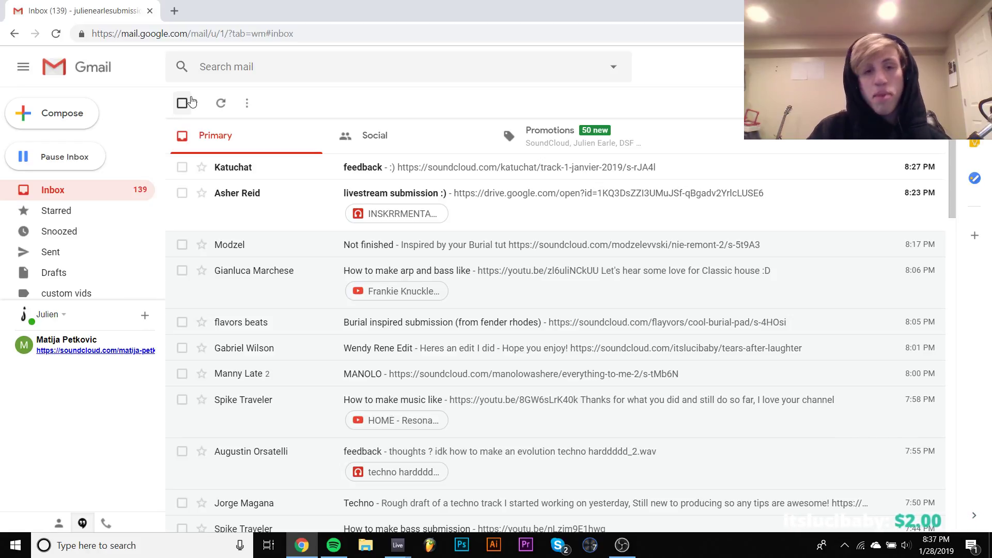
Step: Open the "livestream submission :)" email, play INSKRRMENTAL.mp3 with Music Player for Google Drive, and skip ahead through its second half
{"action": "left_click", "coordinate": [231, 199]}
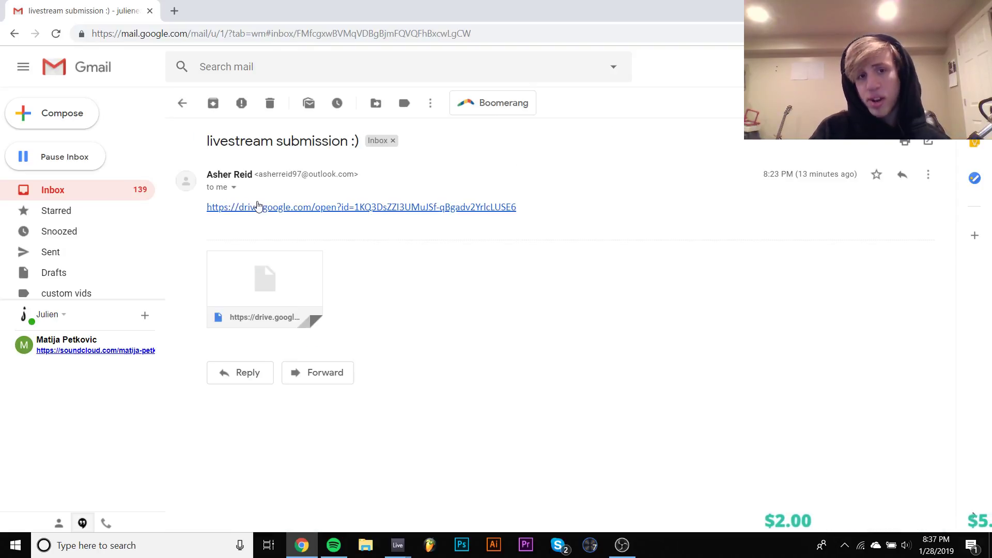
{"action": "left_click", "coordinate": [271, 296]}
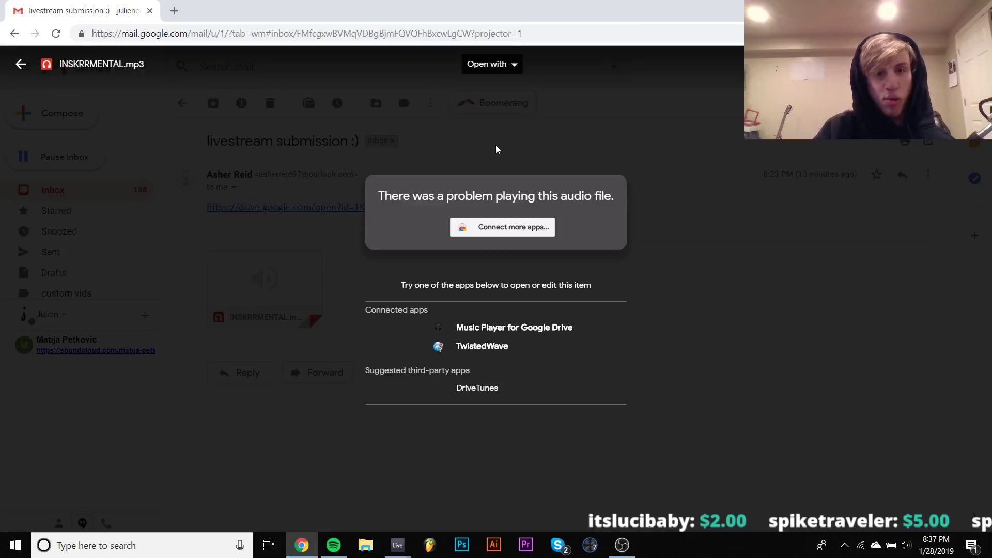
{"action": "left_click", "coordinate": [504, 64]}
{"action": "left_click", "coordinate": [519, 115]}
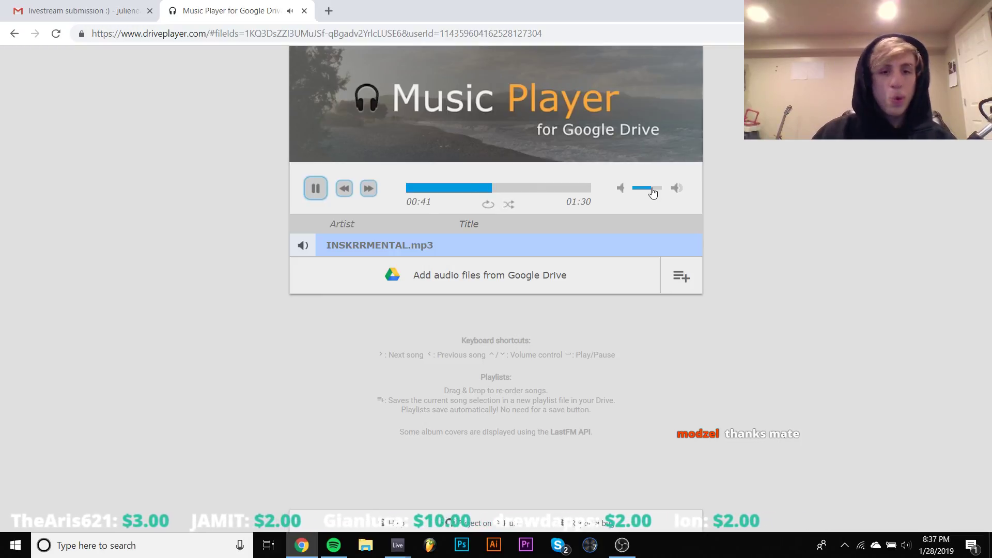
{"action": "left_click", "coordinate": [533, 191]}
{"action": "left_click", "coordinate": [556, 191]}
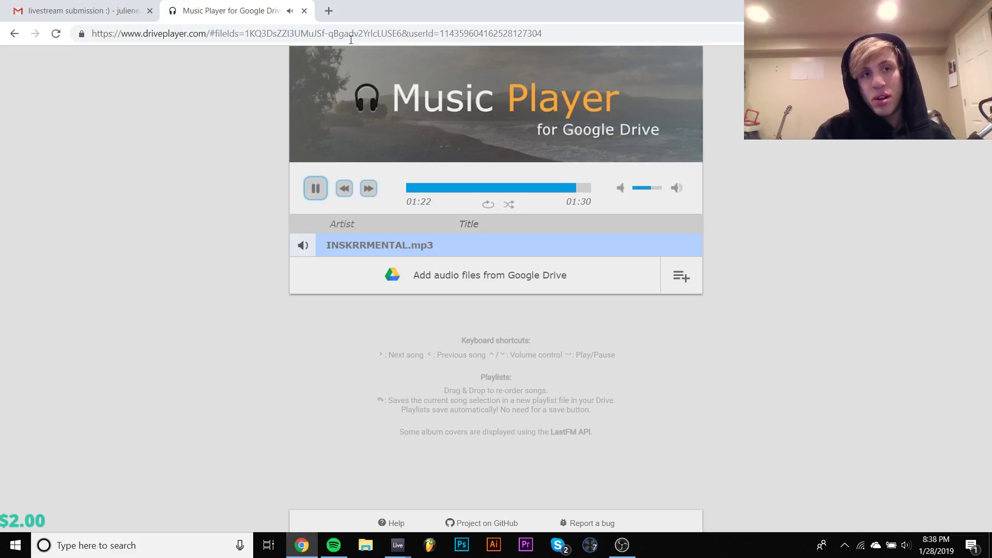
Step: Close the music player and the INSKRRMENTAL.mp3 preview, and return from the email to the inbox
{"action": "left_click", "coordinate": [307, 13]}
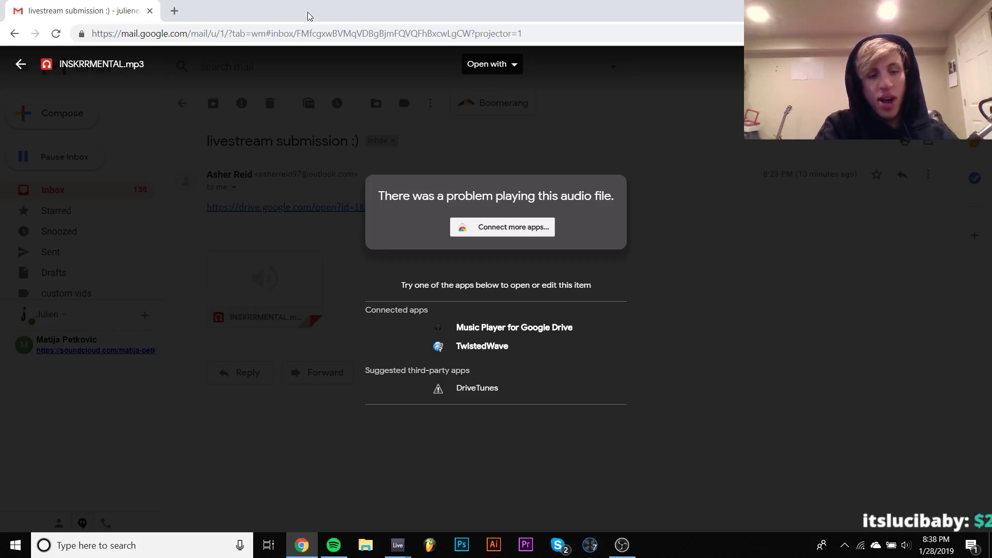
{"action": "left_click", "coordinate": [277, 242]}
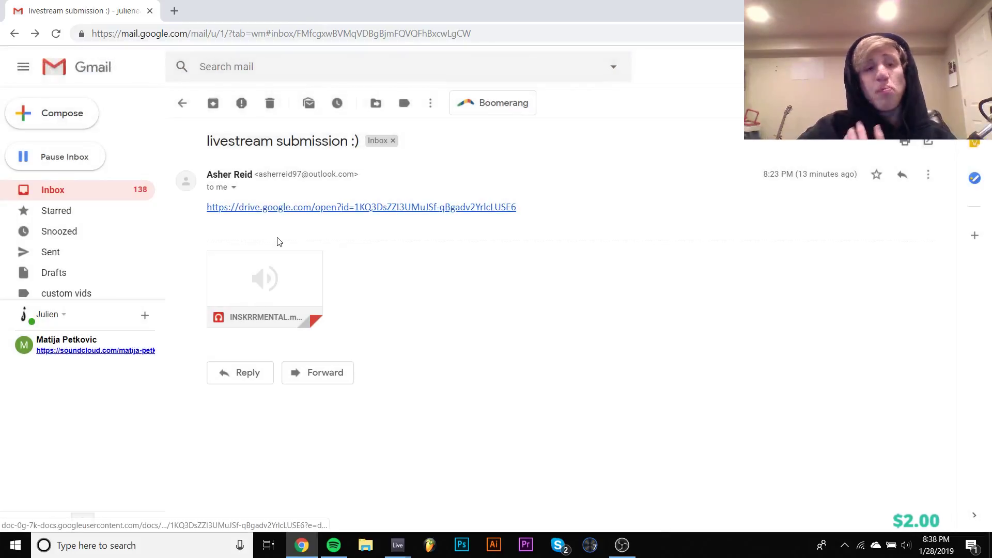
{"action": "left_click", "coordinate": [184, 103]}
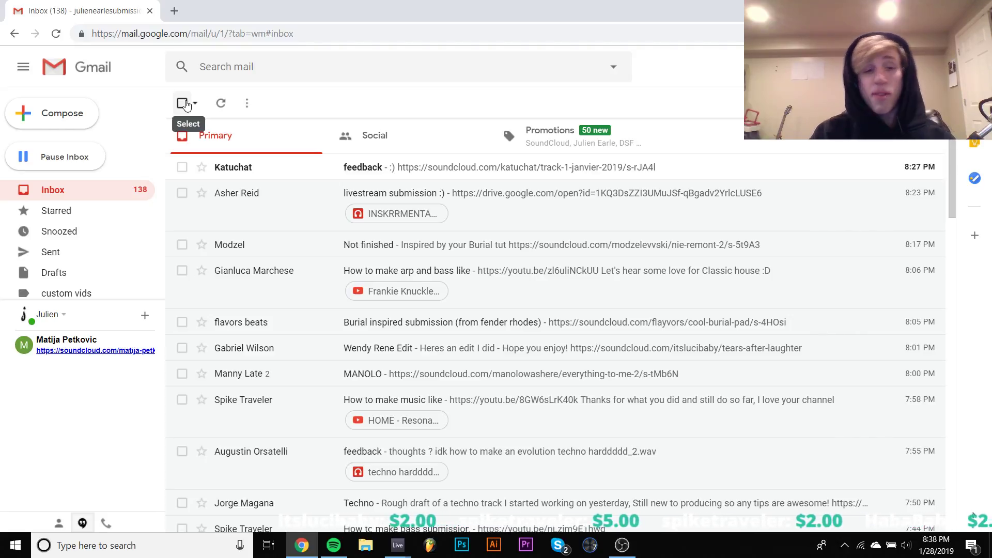
Step: Open the "feedback" email, play its linked SoundCloud track "track 1 janvier 2019", pause it at 0:02, and resume playback
{"action": "left_click", "coordinate": [276, 175]}
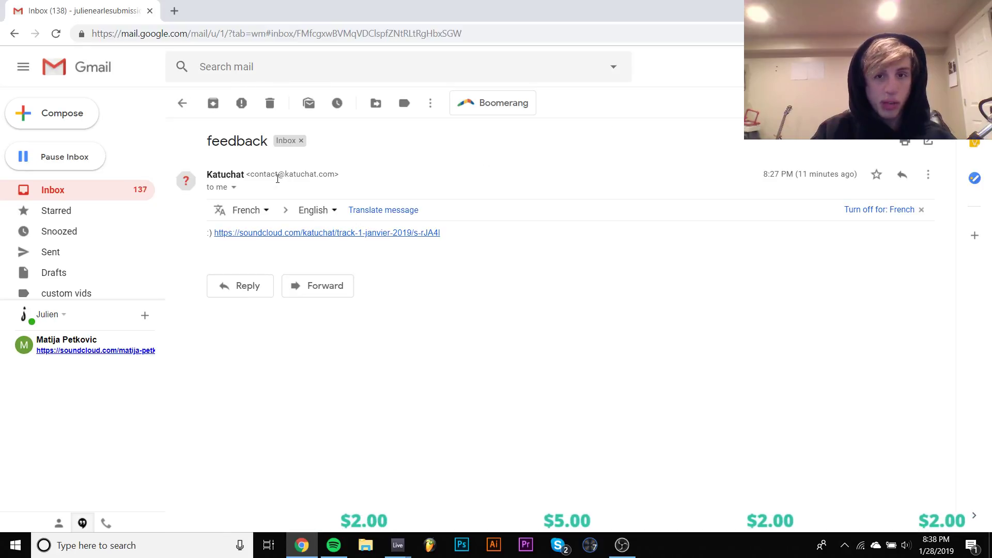
{"action": "left_click", "coordinate": [299, 232]}
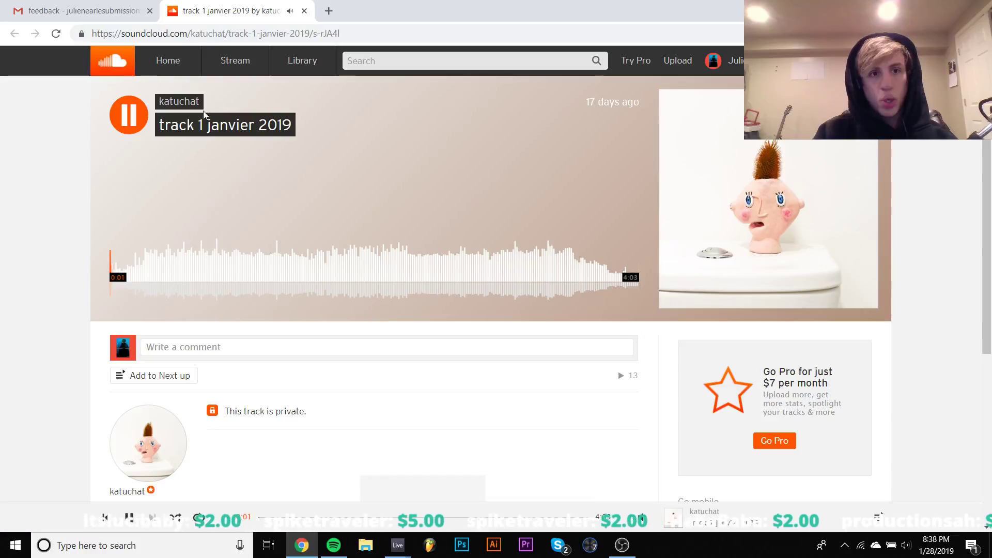
{"action": "left_click", "coordinate": [125, 101]}
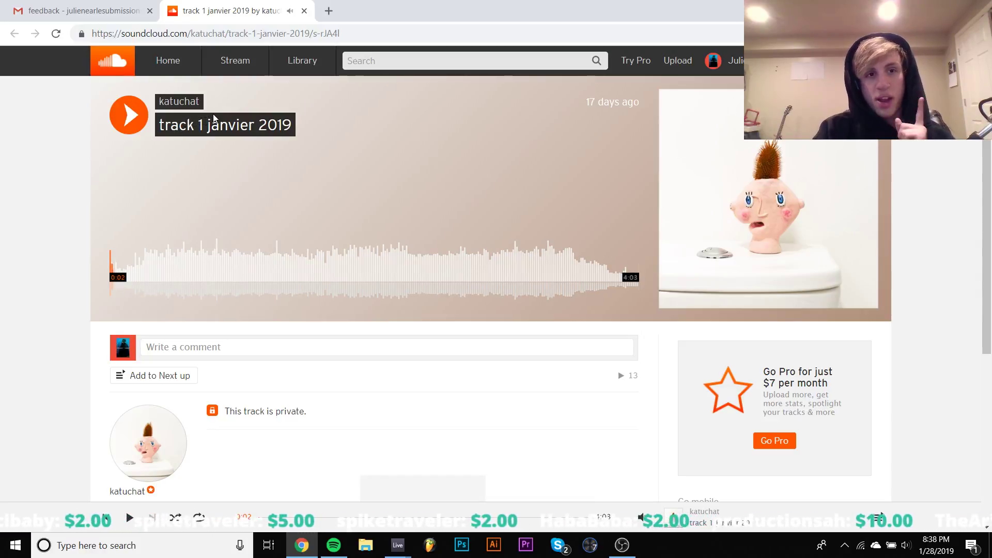
{"action": "key", "text": "space"}
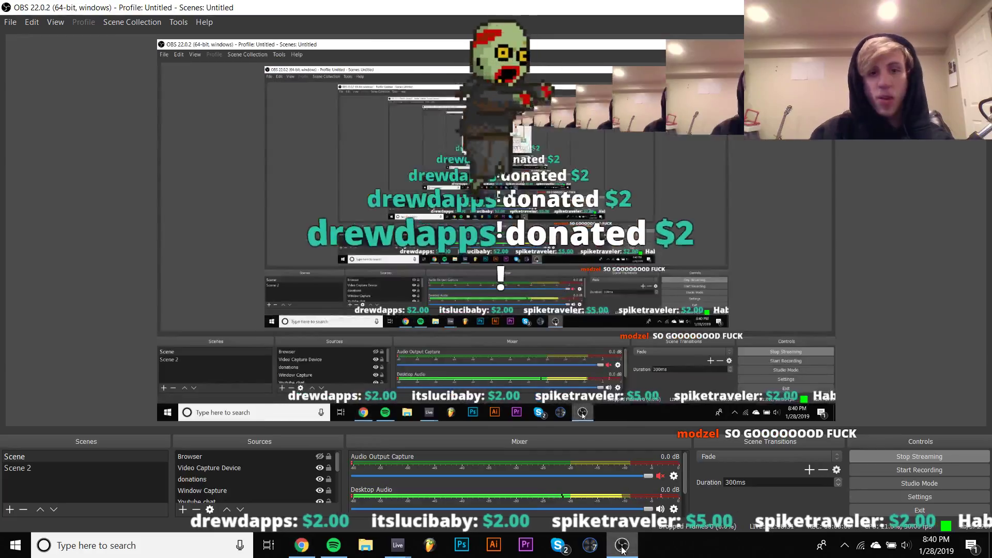
Step: Switch from OBS back to Chrome, and pause and resume "track 1 janvier 2019" at 1:40 and again at 1:46
{"action": "left_click", "coordinate": [622, 546]}
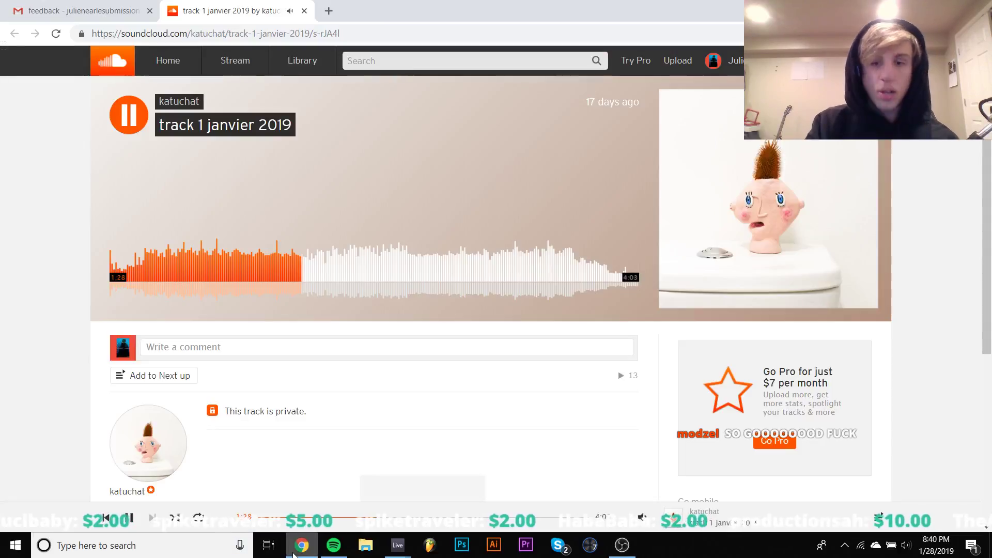
{"action": "left_click", "coordinate": [294, 552]}
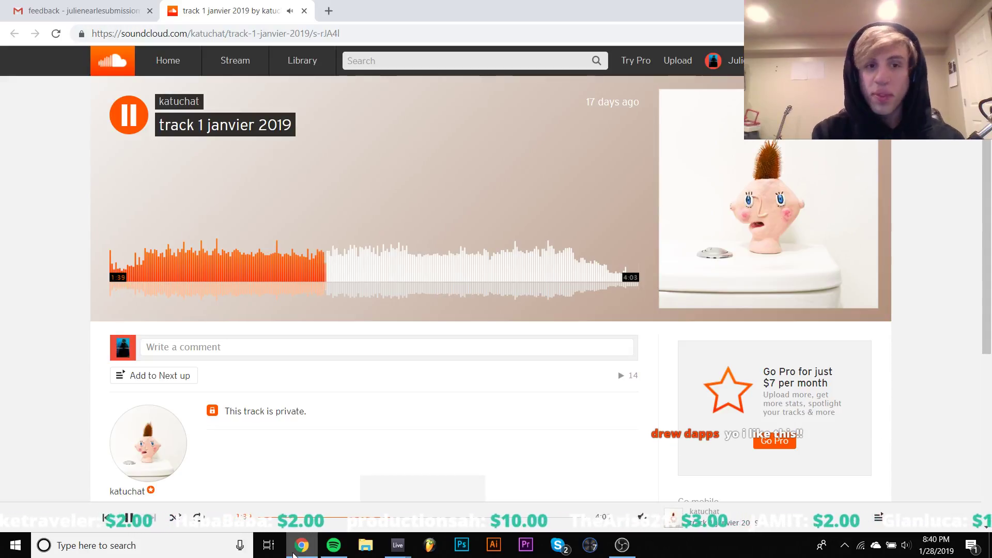
{"action": "key", "text": "space"}
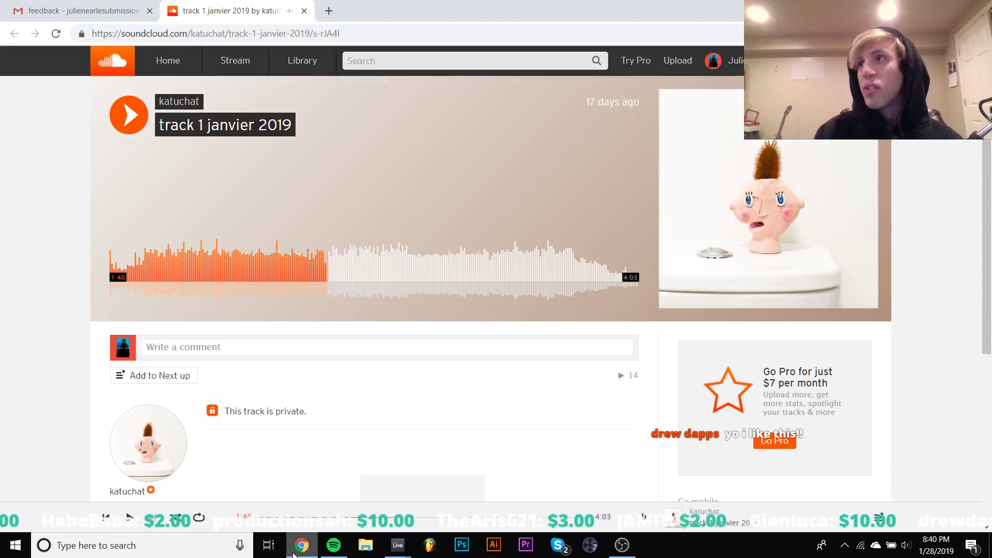
{"action": "key", "text": "space"}
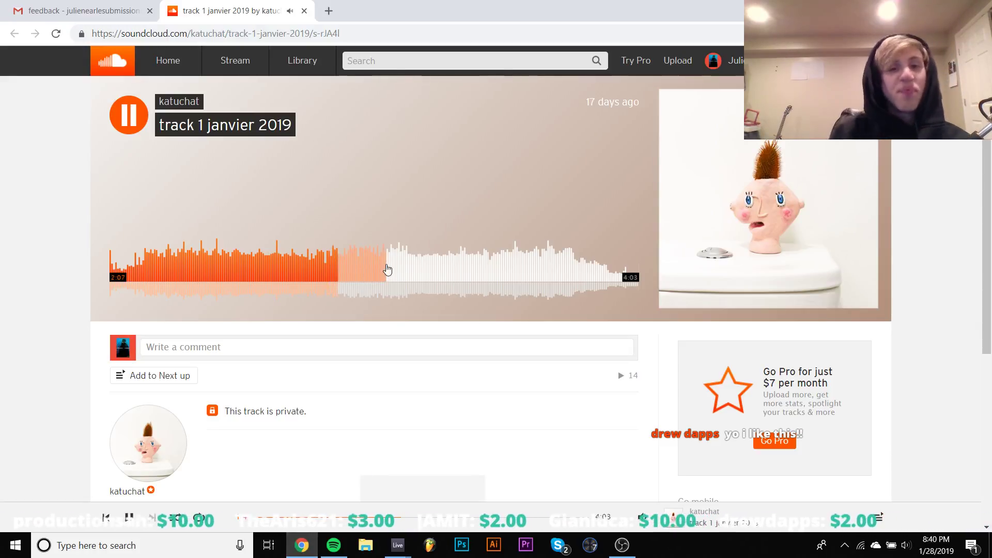
{"action": "key", "text": "space"}
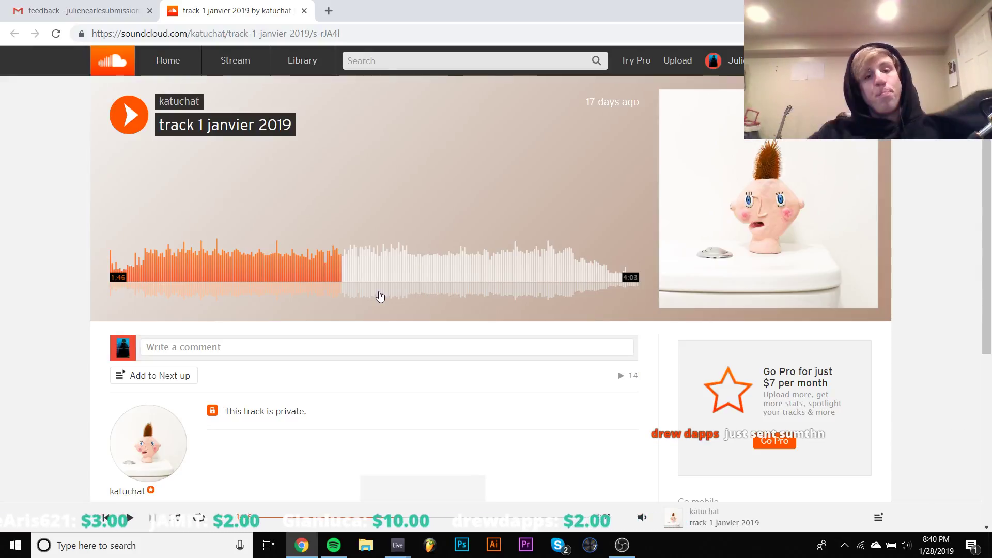
{"action": "key", "text": "space"}
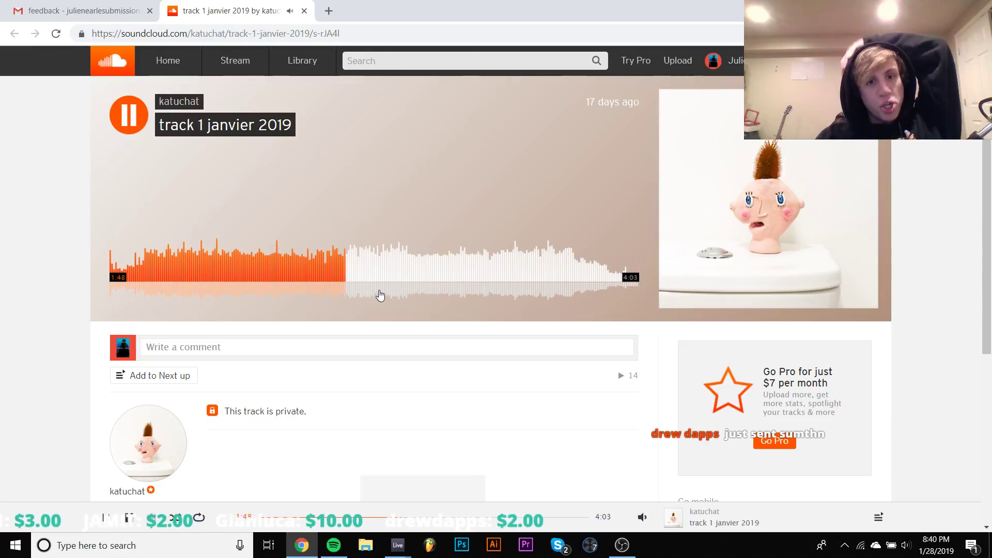
Step: Sample several sections of "track 1 janvier 2019" up to 3:32, and continue playback from 2:20
{"action": "left_click", "coordinate": [379, 280]}
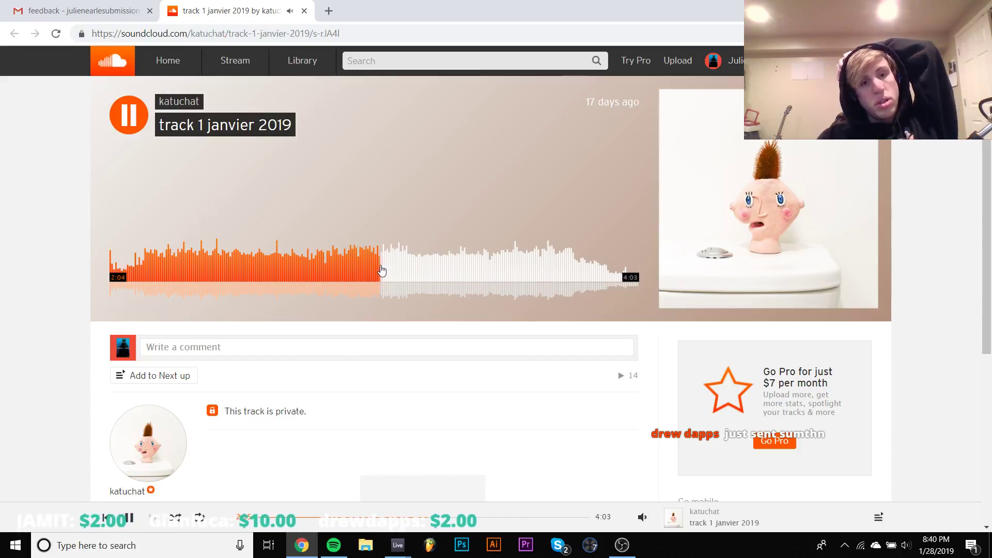
{"action": "left_click", "coordinate": [400, 269]}
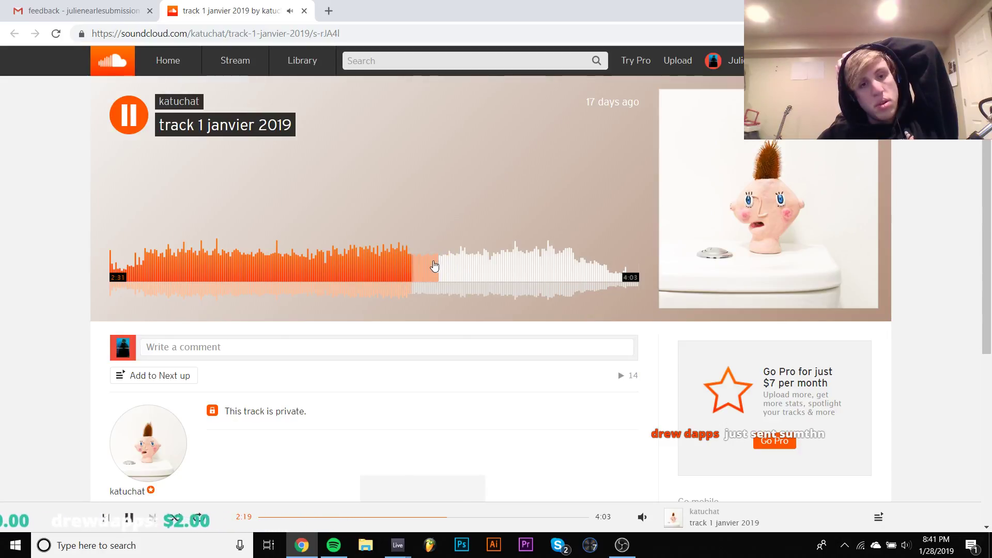
{"action": "left_click", "coordinate": [378, 259]}
{"action": "key", "text": "space"}
{"action": "left_click", "coordinate": [334, 264]}
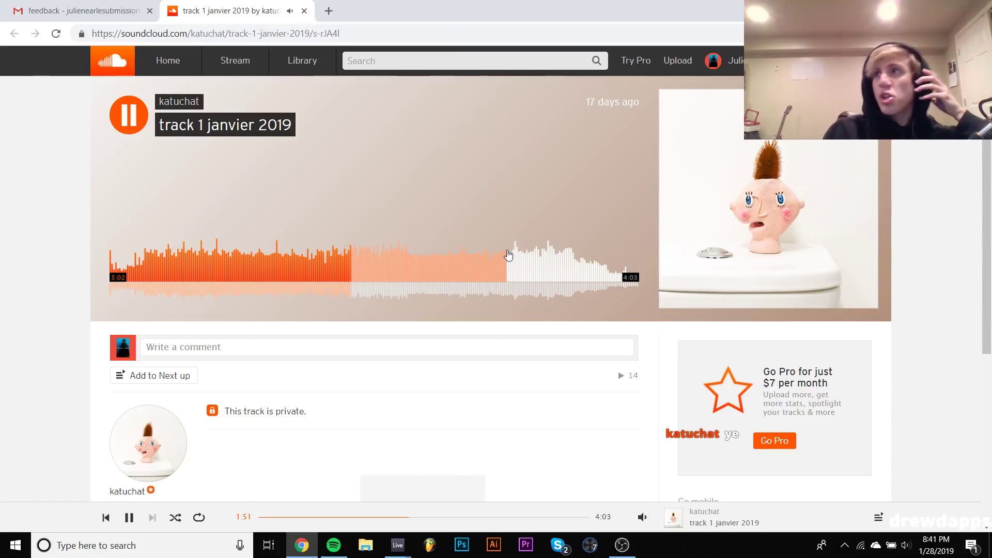
{"action": "left_click", "coordinate": [478, 246]}
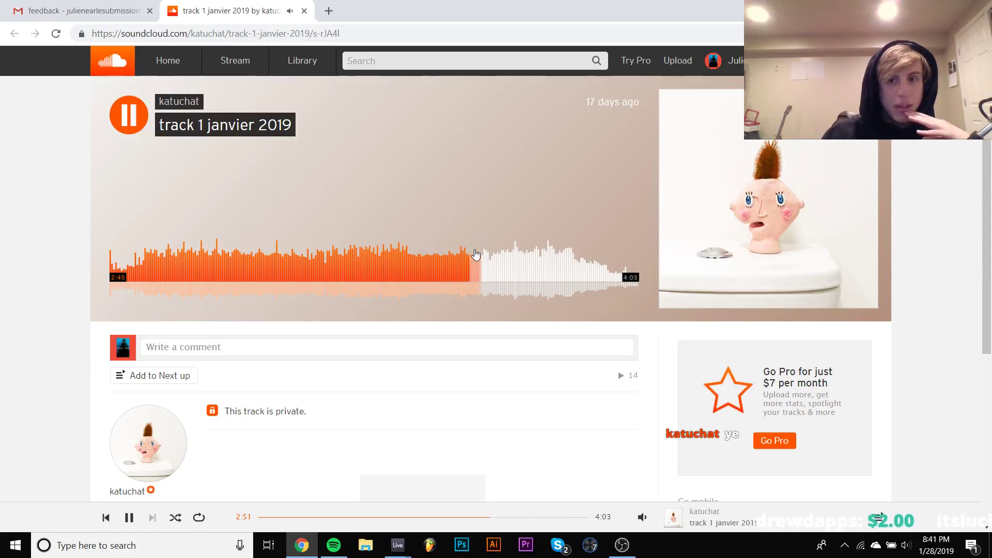
{"action": "left_click", "coordinate": [528, 265]}
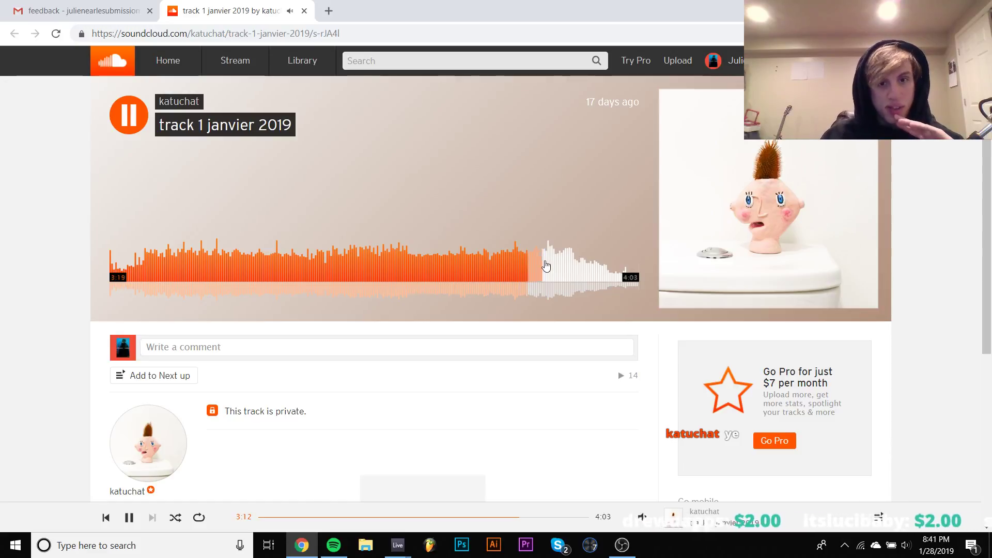
{"action": "left_click", "coordinate": [548, 267]}
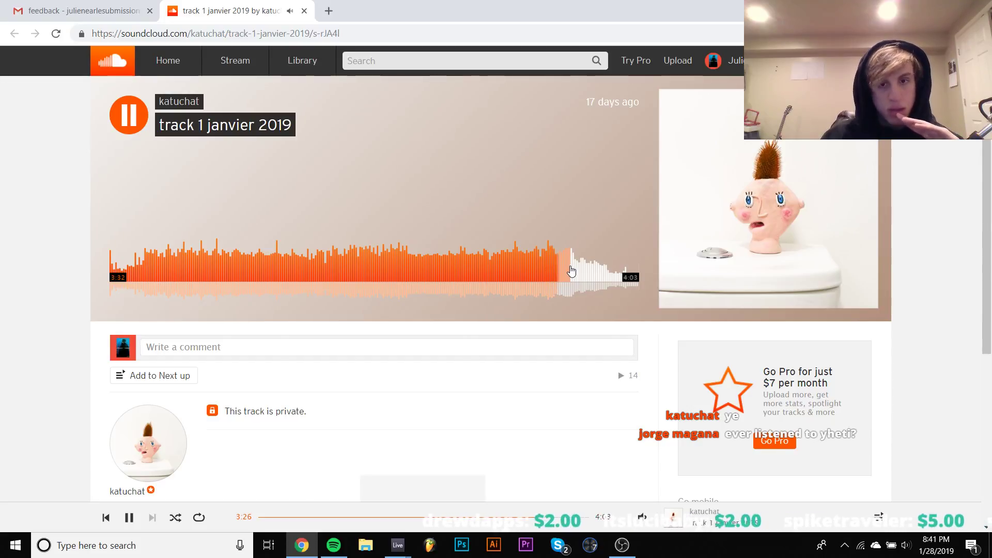
{"action": "left_click", "coordinate": [572, 270]}
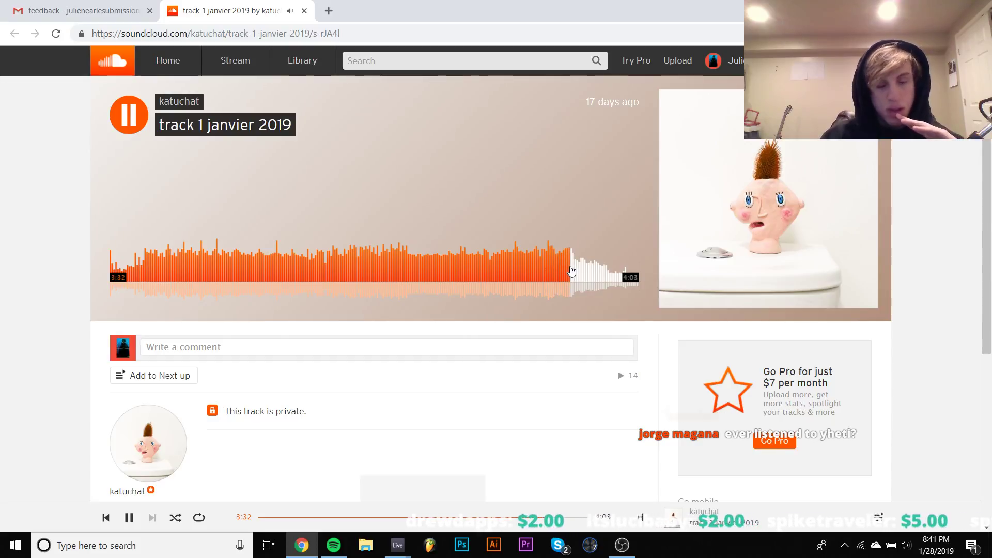
{"action": "left_click", "coordinate": [415, 292]}
Step: Open the katuchat artist profile, look through its spotlight tracks, and return to the page of "track 1 janvier 2019"
{"action": "scroll", "coordinate": [414, 279], "scroll_direction": "down", "scroll_amount": 3}
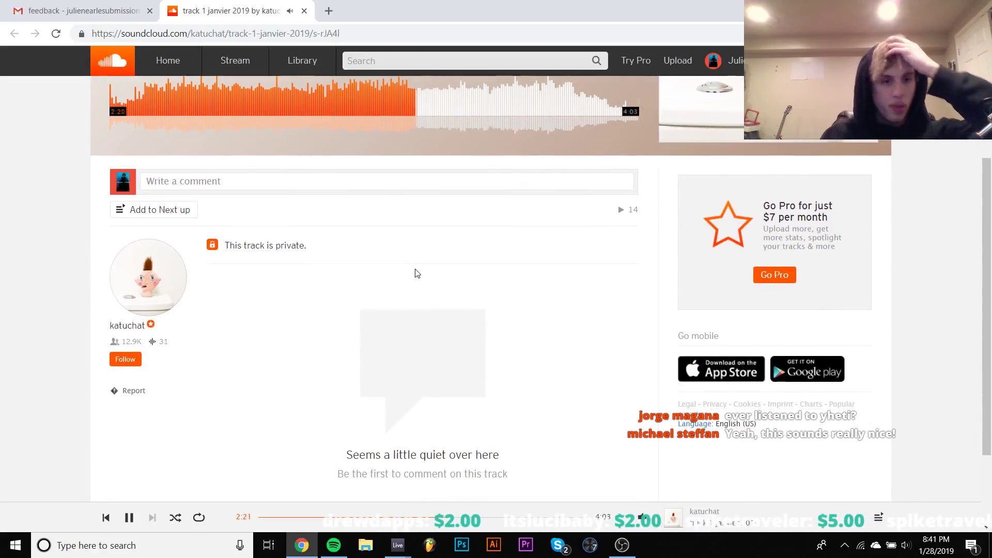
{"action": "left_click", "coordinate": [164, 279]}
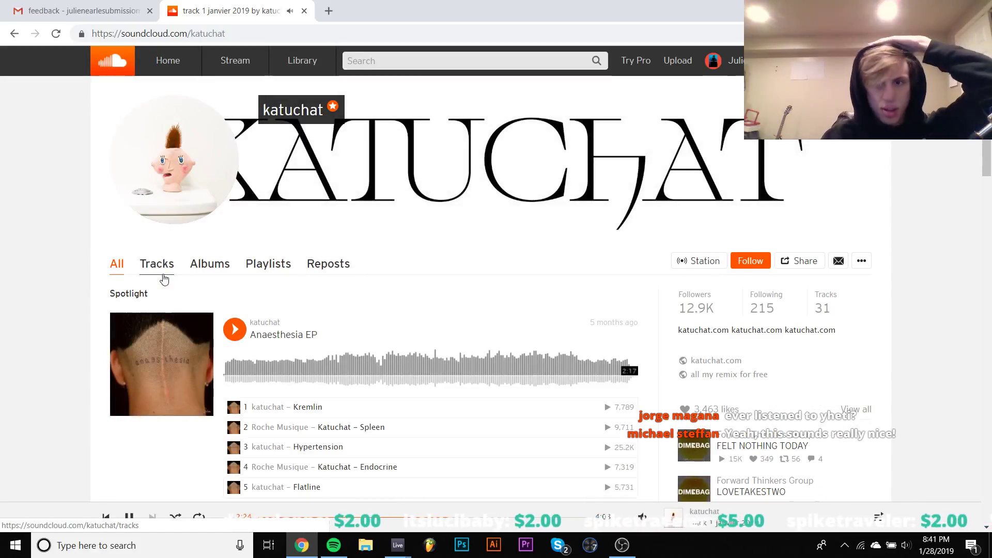
{"action": "scroll", "coordinate": [164, 280], "scroll_direction": "down", "scroll_amount": 4}
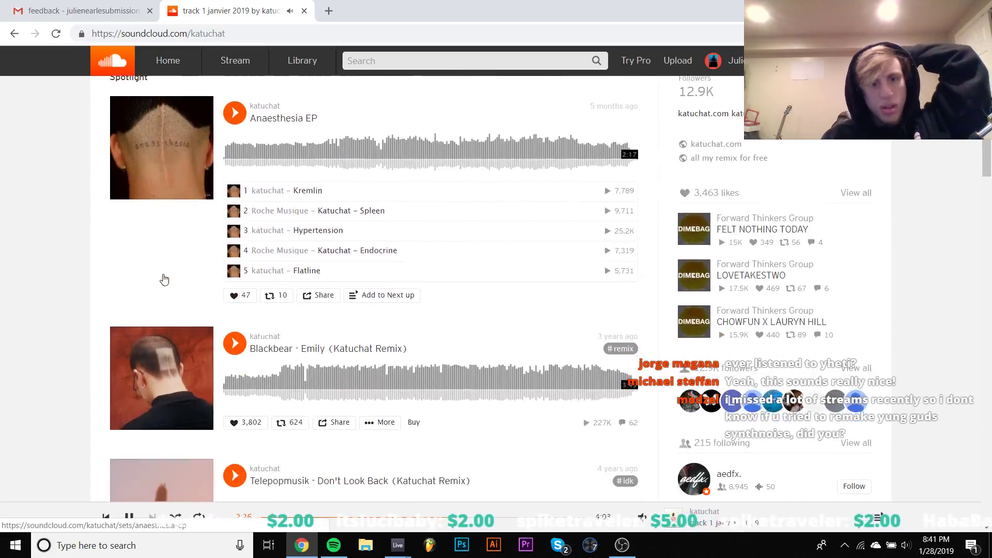
{"action": "scroll", "coordinate": [164, 280], "scroll_direction": "down", "scroll_amount": 2}
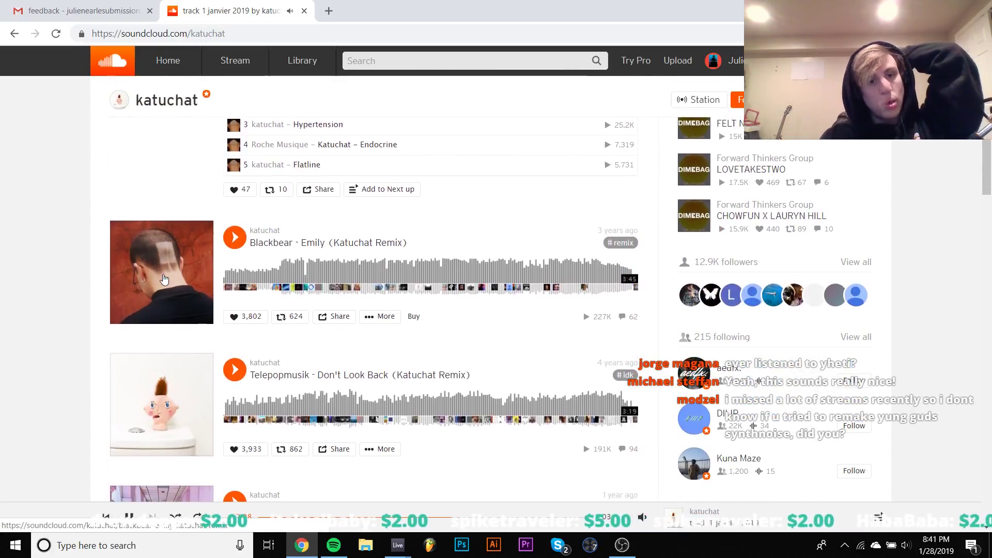
{"action": "key", "text": "alt+Left"}
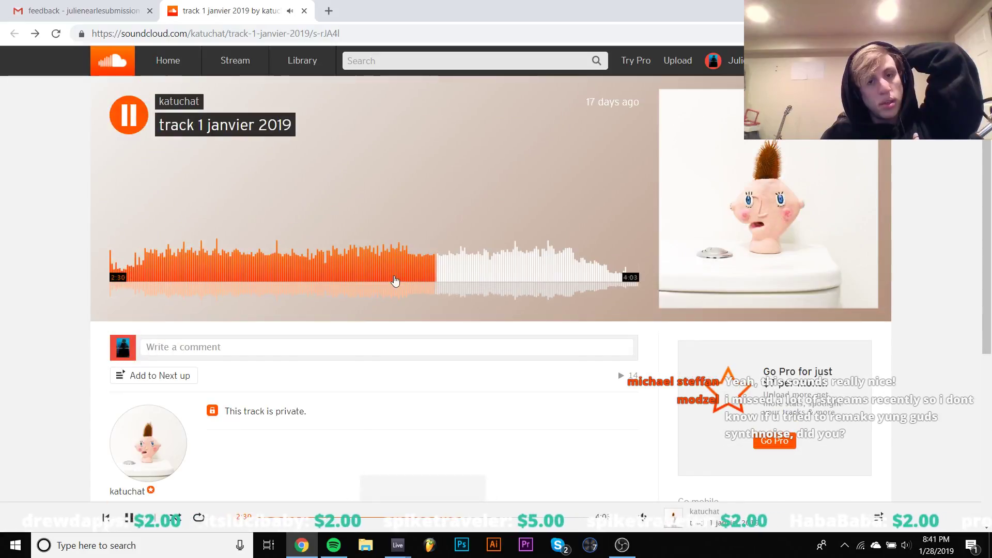
Step: Skip "track 1 janvier 2019" ahead to about 3:07, and close the track to return to the "feedback" email
{"action": "left_click", "coordinate": [516, 278]}
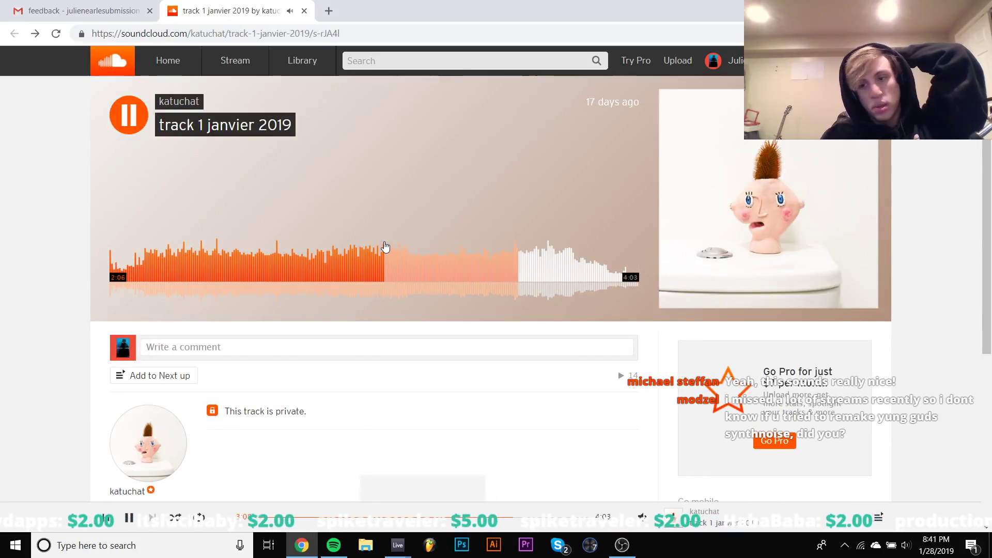
{"action": "left_click", "coordinate": [304, 11]}
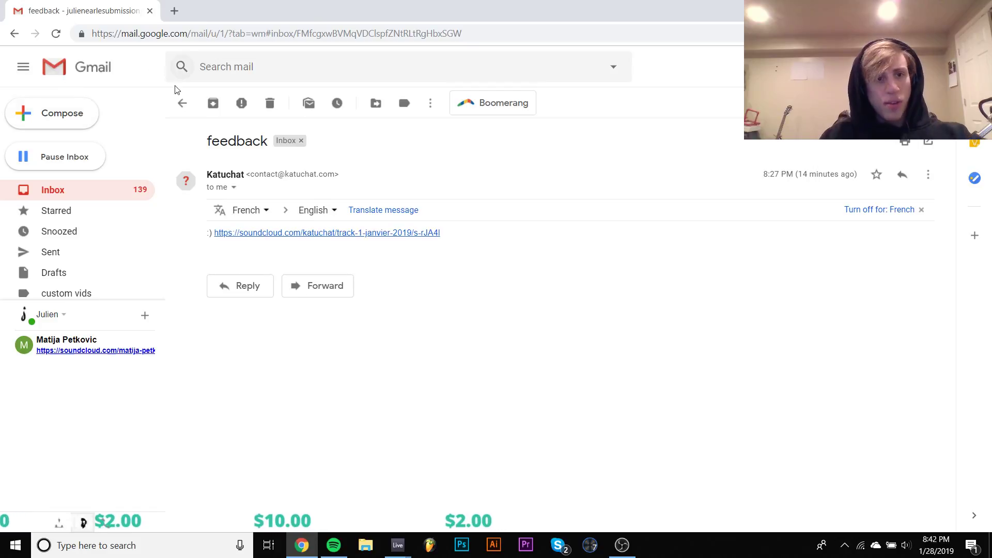
Step: Return to the inbox, open the "still working on it" email, and open its linked SoundCloud track
{"action": "left_click", "coordinate": [182, 103]}
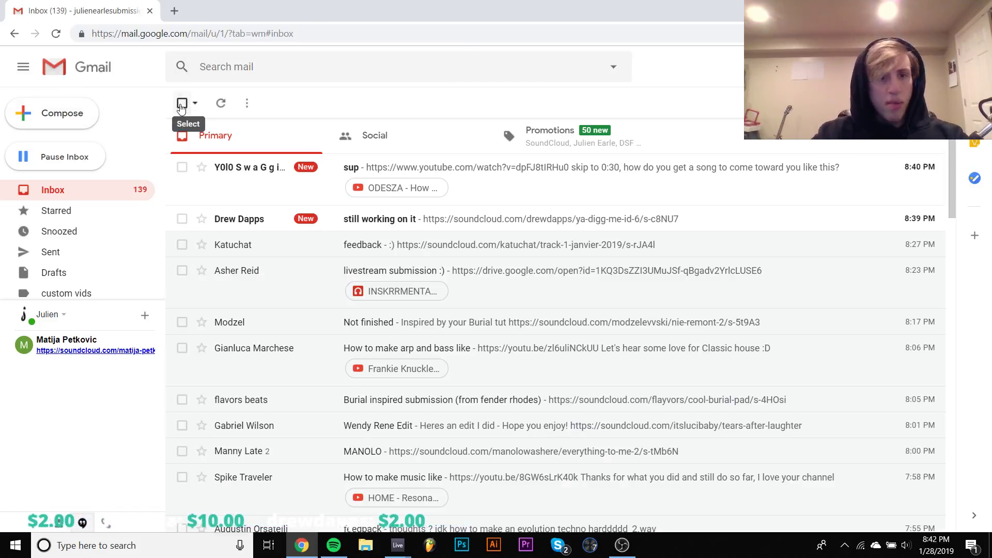
{"action": "left_click", "coordinate": [266, 226]}
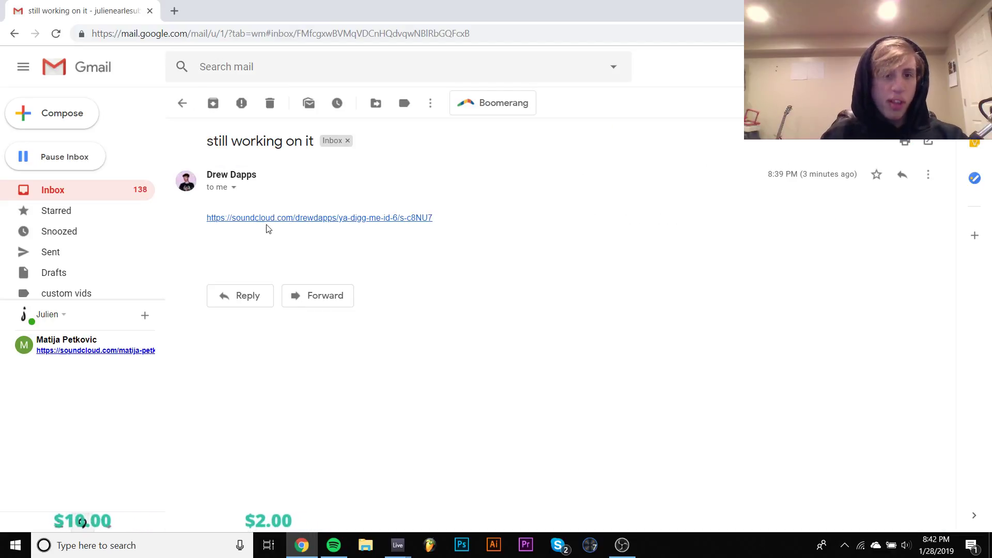
{"action": "left_click", "coordinate": [268, 219]}
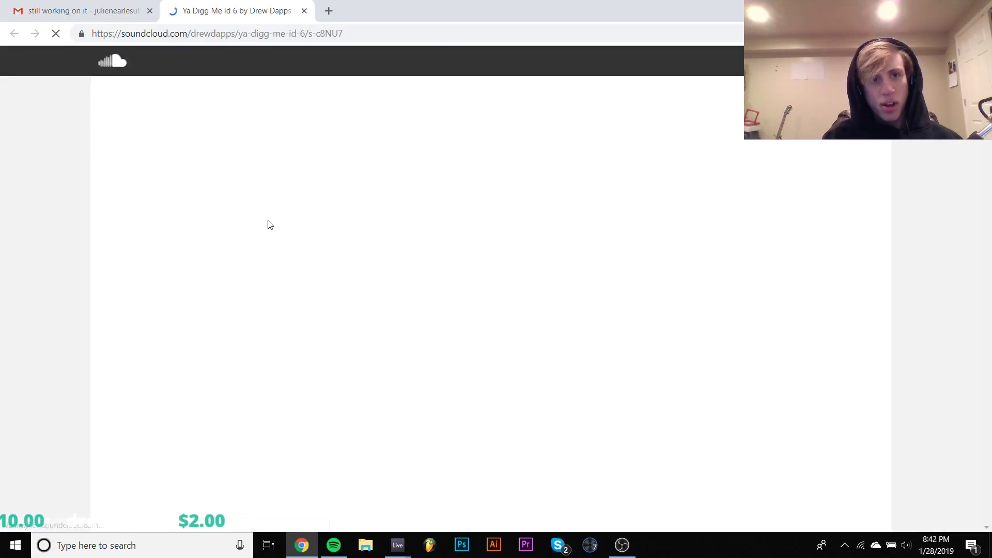
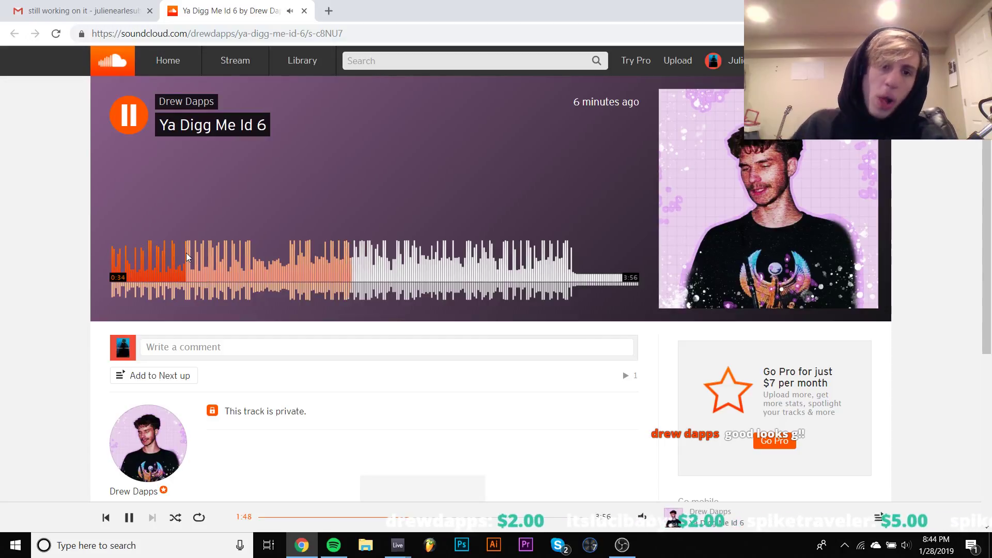
Step: Pause "Ya Digg Me Id 6" at 1:48, replay it from 0:33, and sample further sections up to 2:36
{"action": "key", "text": "space"}
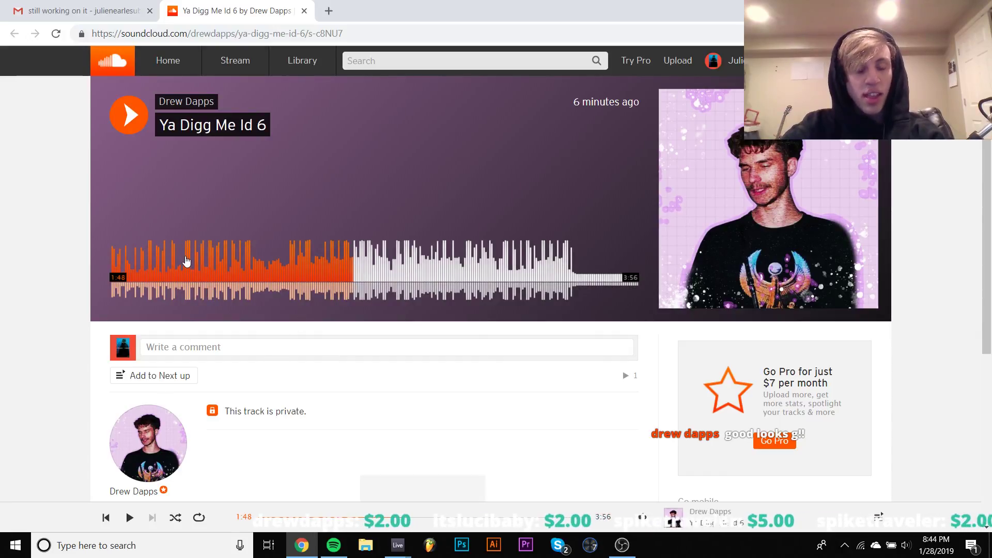
{"action": "left_click", "coordinate": [185, 264]}
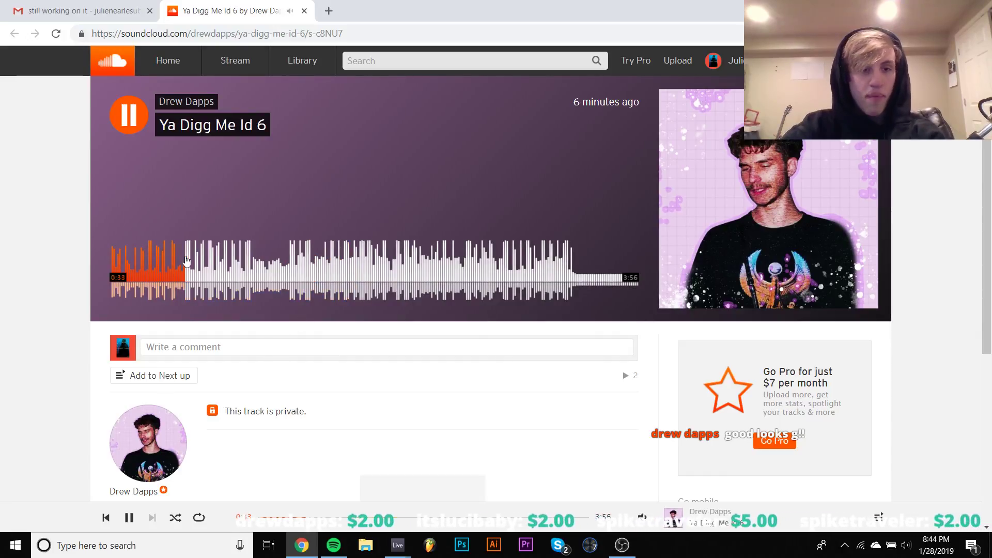
{"action": "left_click", "coordinate": [293, 264]}
{"action": "left_click", "coordinate": [317, 272]}
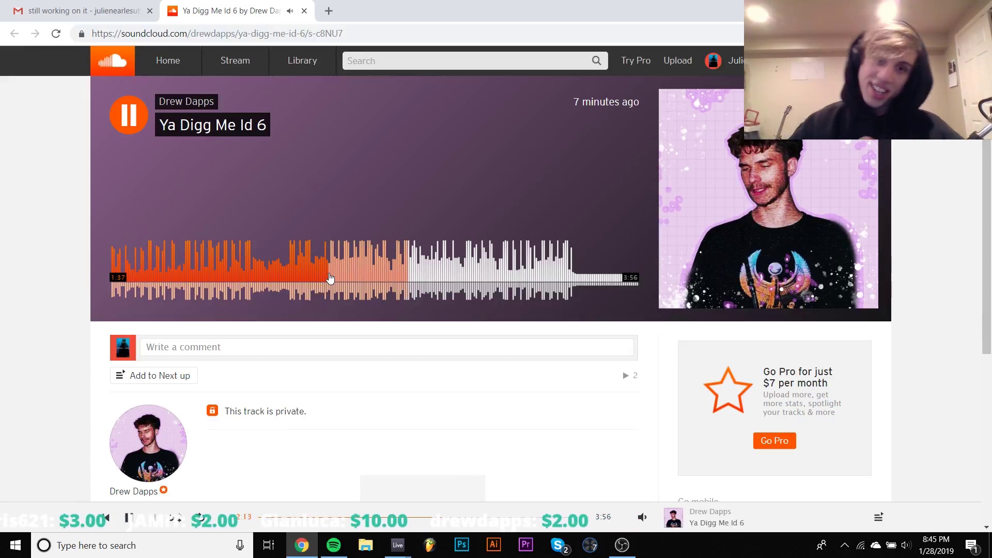
{"action": "left_click", "coordinate": [461, 263]}
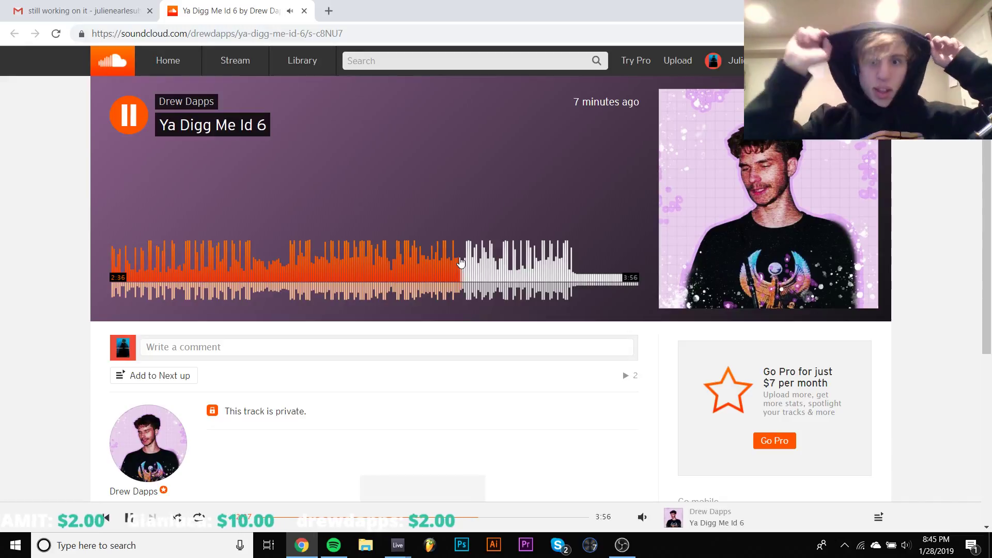
Step: Pause and resume "Ya Digg Me Id 6" at 2:38, skip ahead, and pause it at 2:52 and again at 2:57
{"action": "key", "text": "space"}
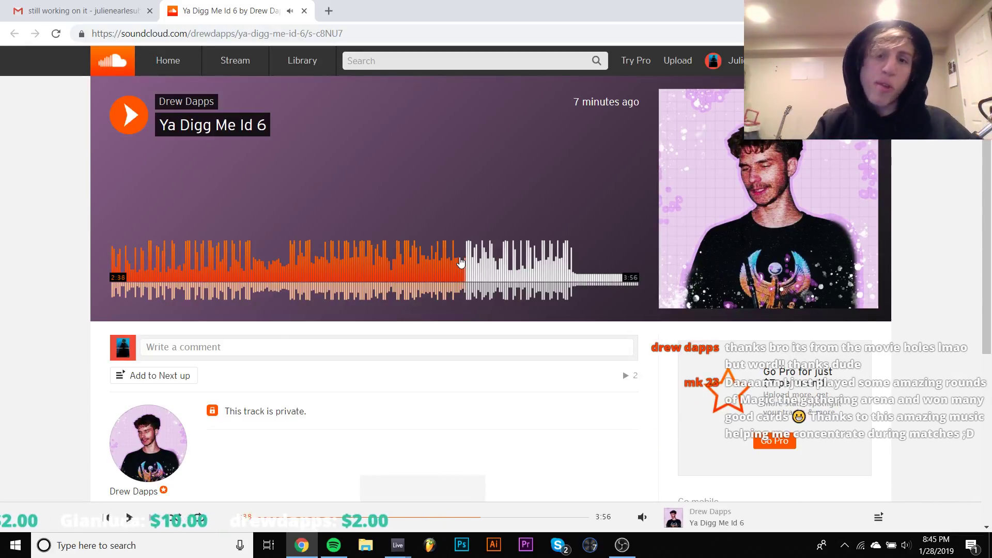
{"action": "key", "text": "space"}
{"action": "left_click", "coordinate": [489, 269]}
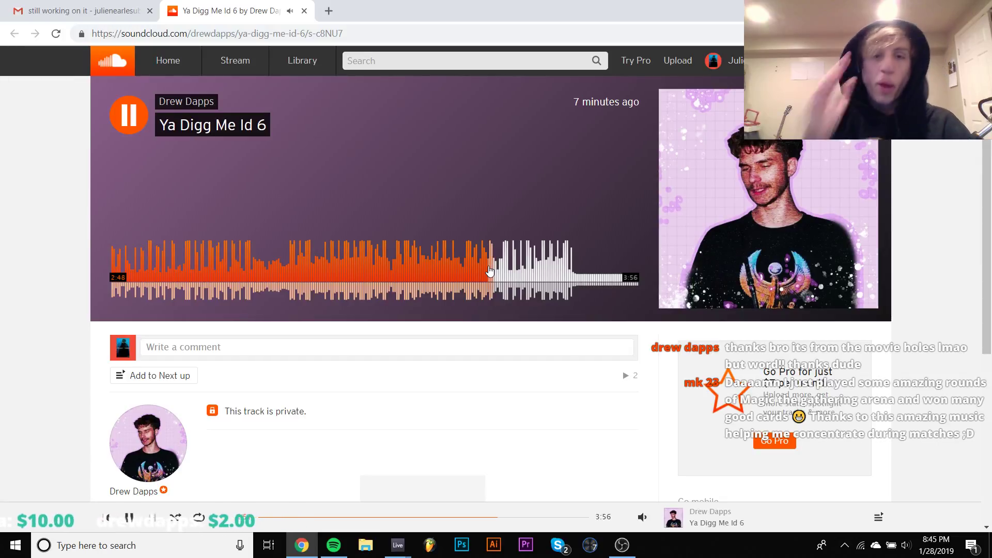
{"action": "key", "text": "space"}
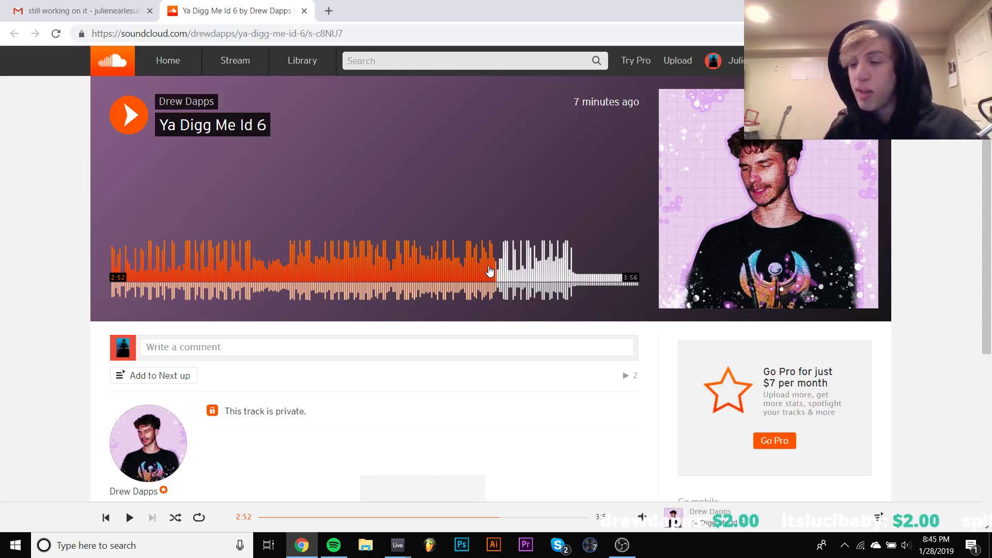
{"action": "left_click", "coordinate": [490, 272]}
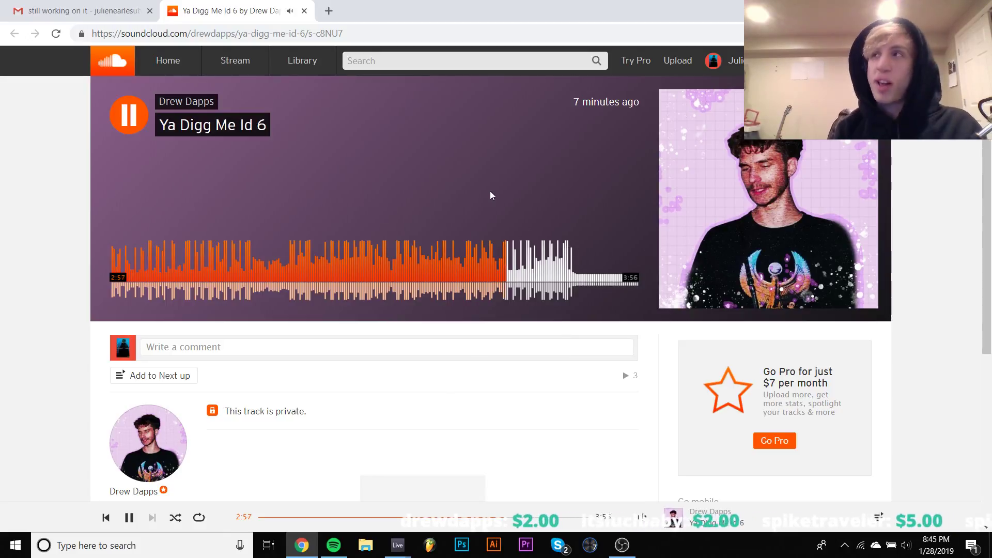
{"action": "key", "text": "space"}
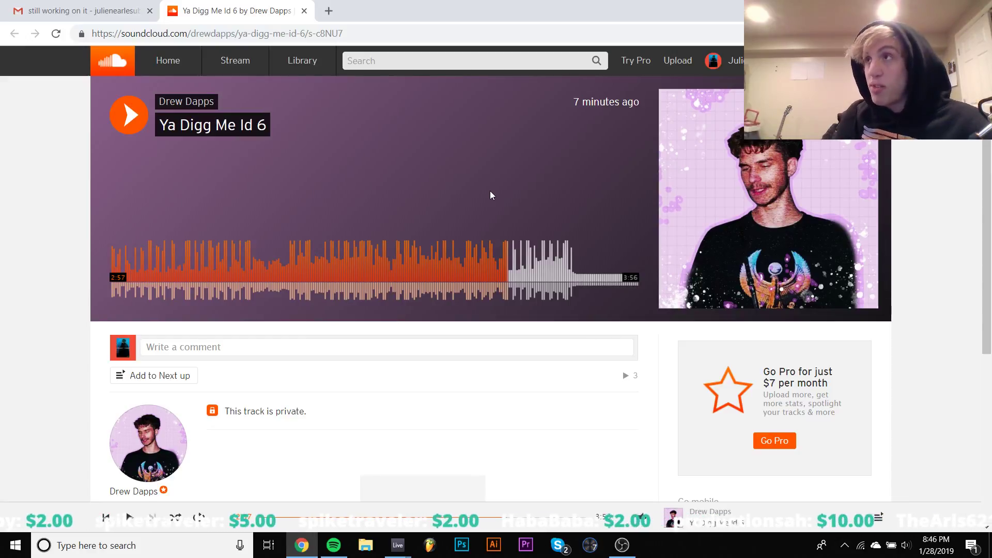
Step: Continue "Ya Digg Me Id 6" from 2:57 with pauses at 2:59 and 3:14, and resume playback
{"action": "key", "text": "space"}
{"action": "key", "text": "space"}
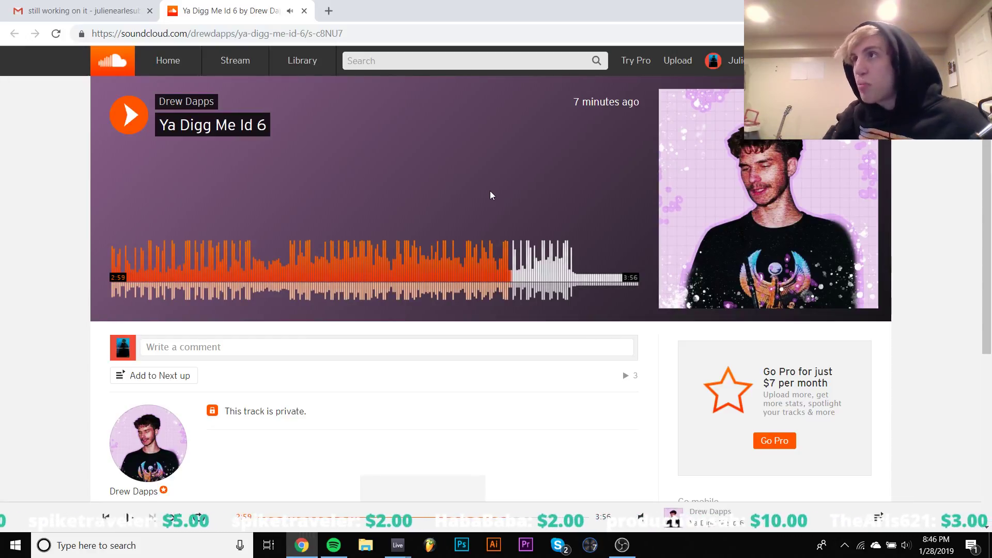
{"action": "key", "text": "space"}
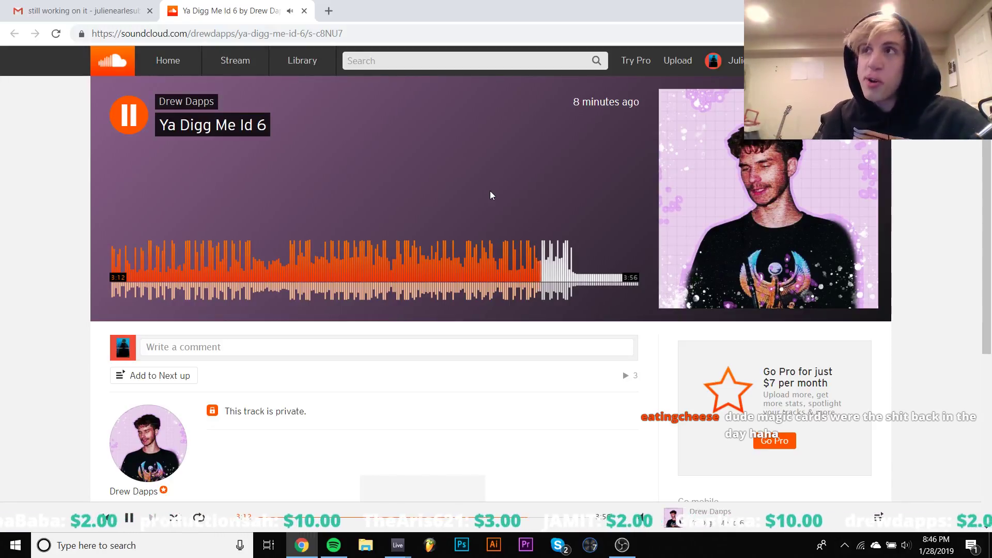
{"action": "key", "text": "space"}
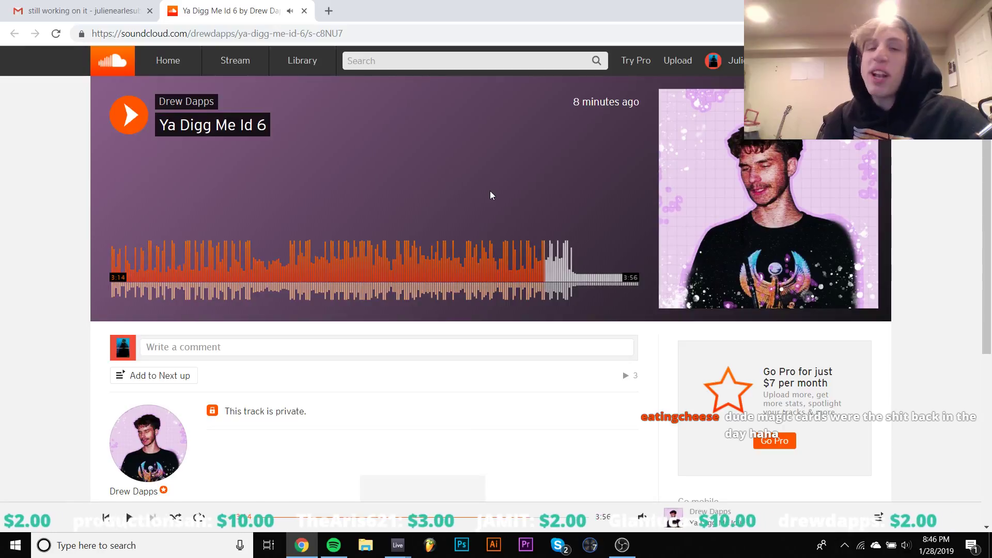
{"action": "mouse_move", "coordinate": [646, 514]}
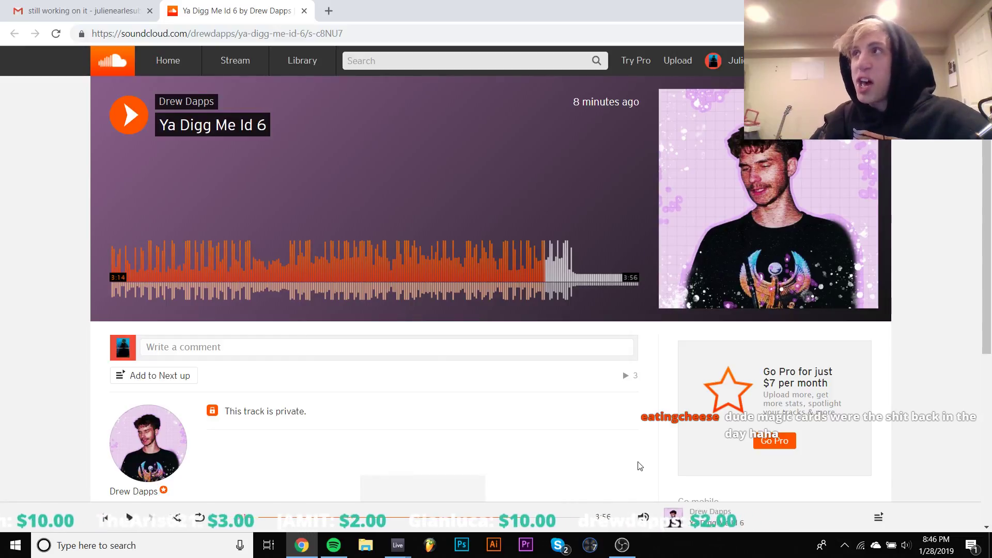
{"action": "key", "text": "space"}
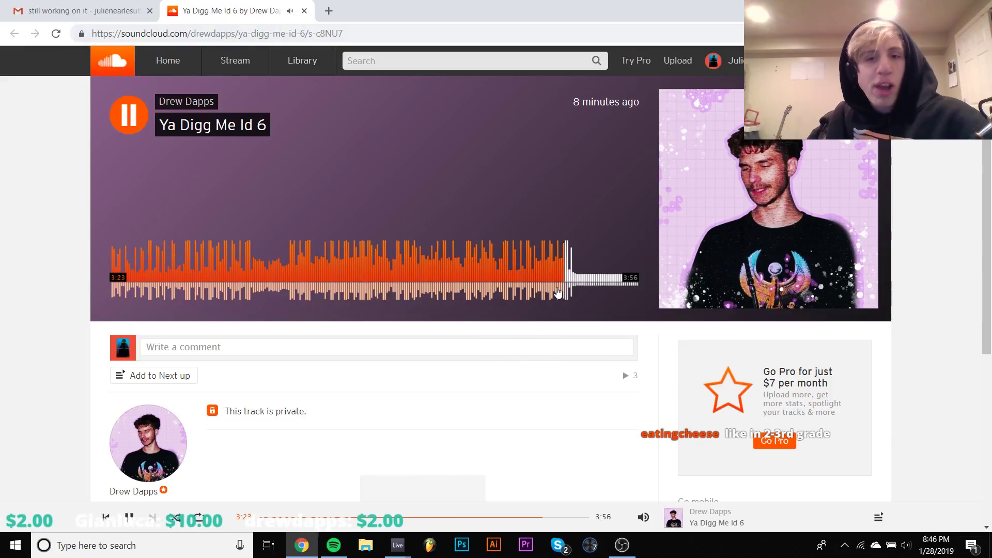
Step: Sample the ending of "Ya Digg Me Id 6", jump back to 2:16 and pause, and close the track to return to the email
{"action": "left_click", "coordinate": [558, 267]}
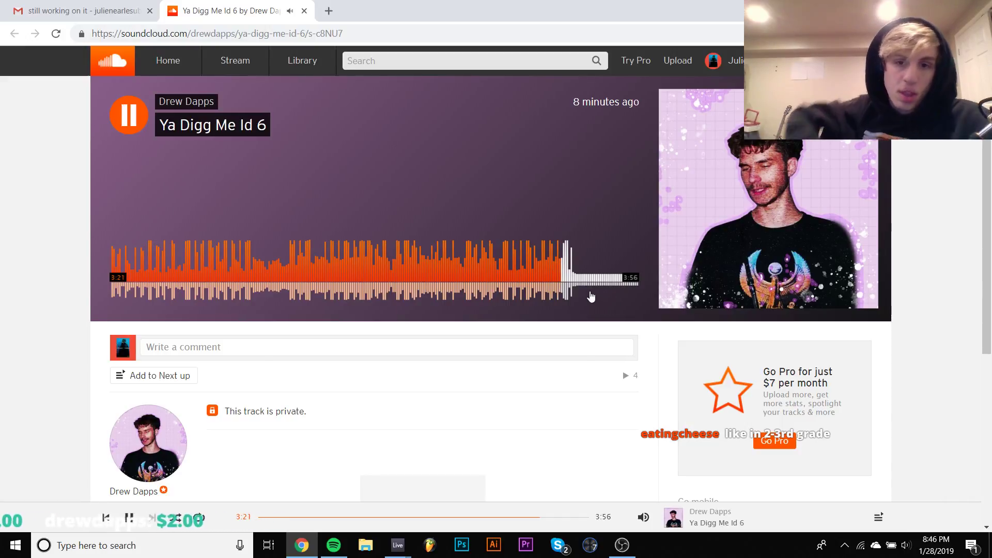
{"action": "left_click", "coordinate": [583, 274]}
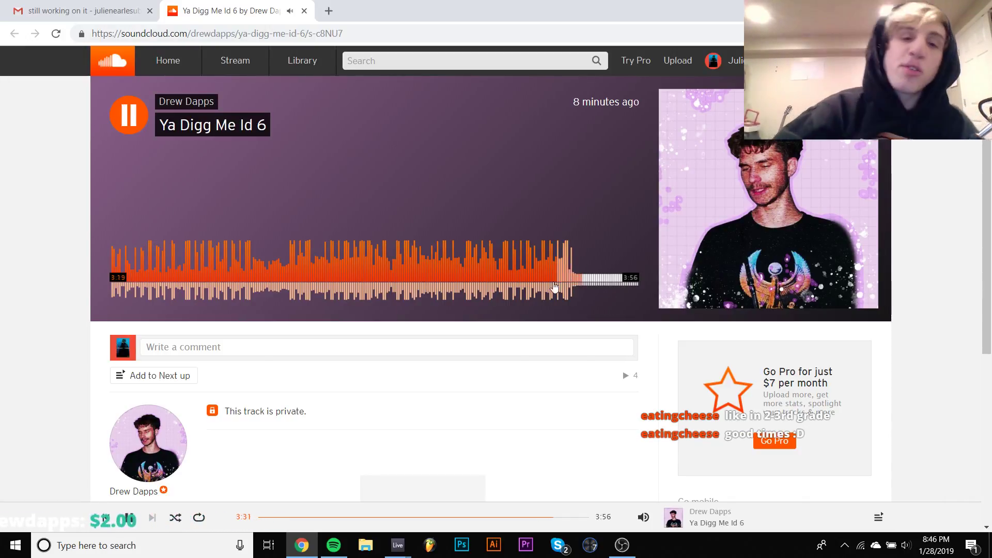
{"action": "left_click", "coordinate": [416, 278]}
{"action": "key", "text": "space"}
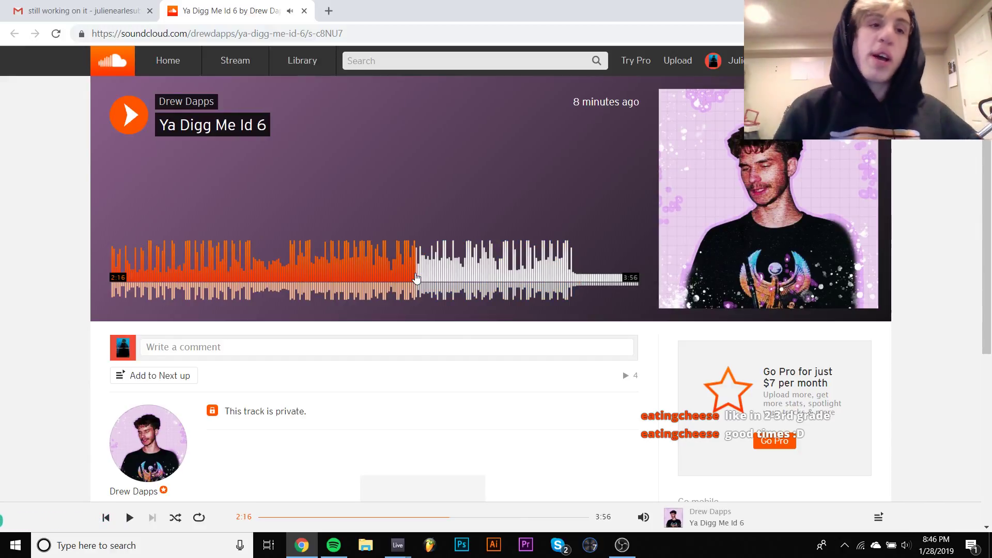
{"action": "left_click", "coordinate": [304, 10]}
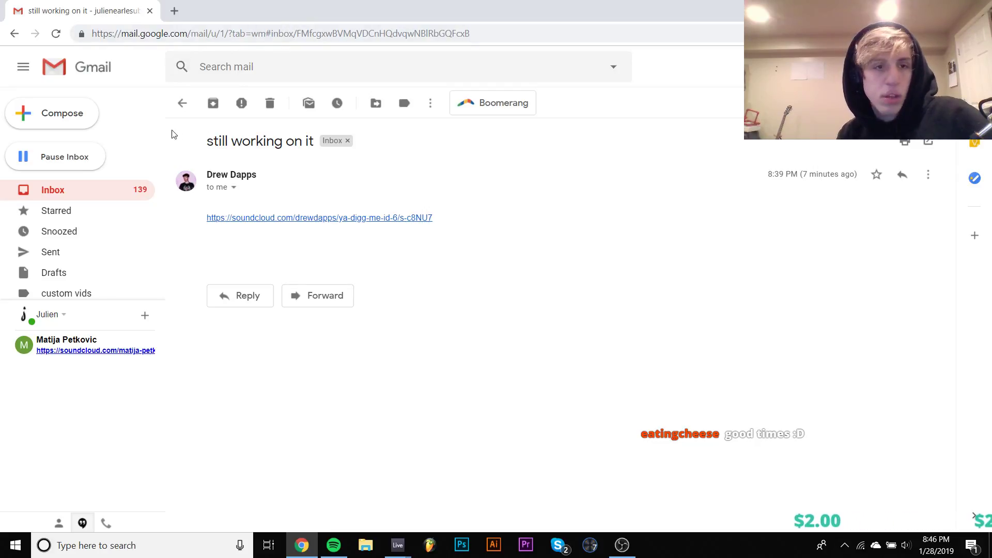
Step: Open the "sup" email from the inbox and play its attached "ODESZA - How Did I Get Here" video, skipping the ad
{"action": "left_click", "coordinate": [183, 103]}
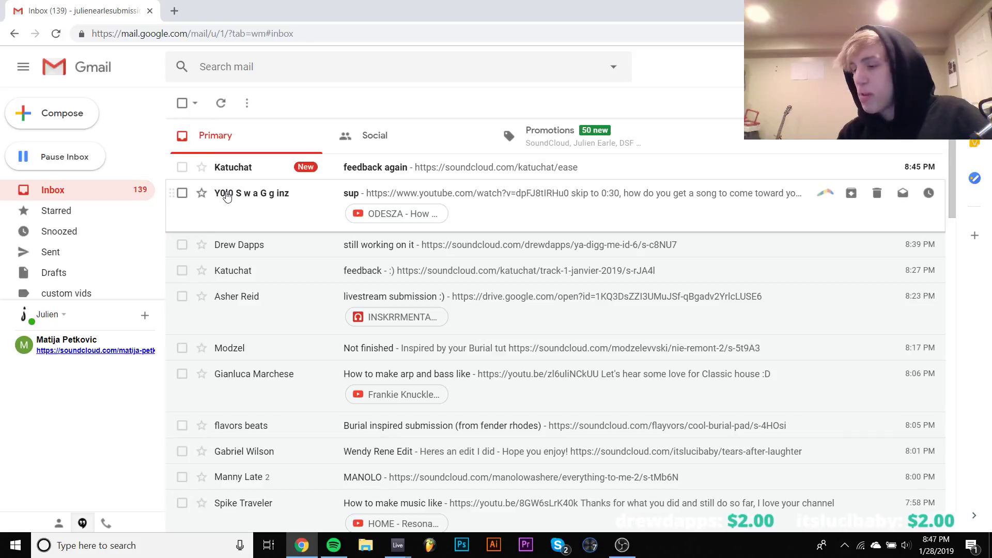
{"action": "left_click", "coordinate": [231, 201]}
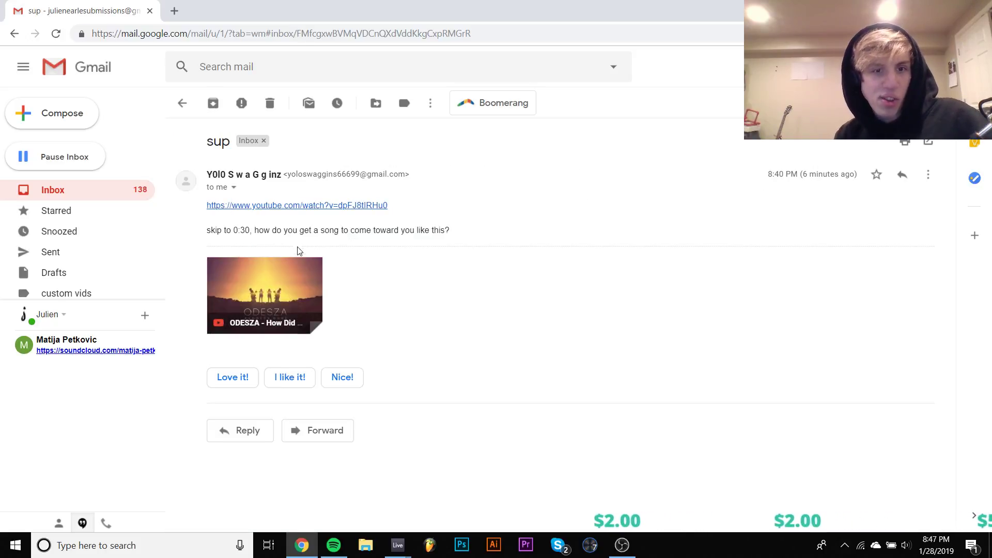
{"action": "left_click", "coordinate": [290, 282]}
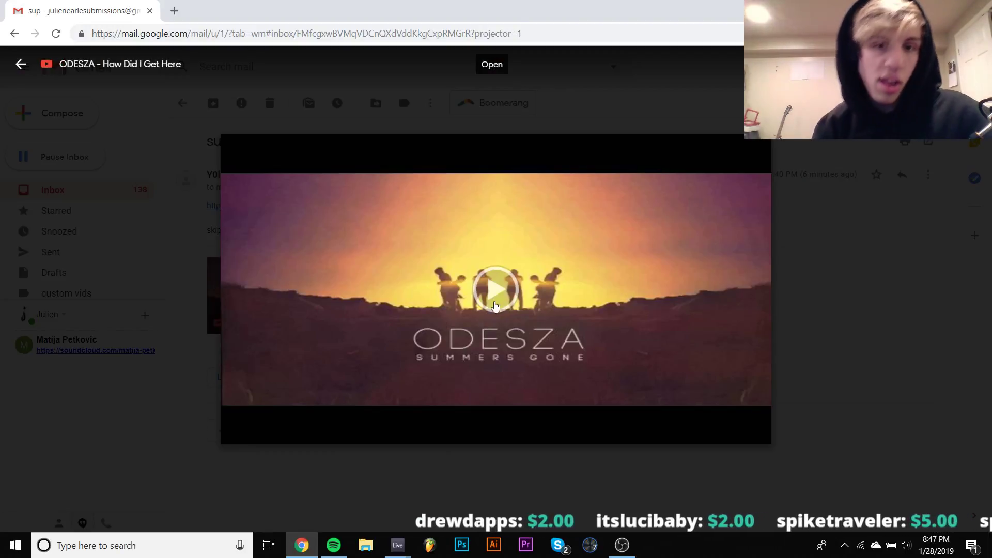
{"action": "left_click", "coordinate": [497, 305]}
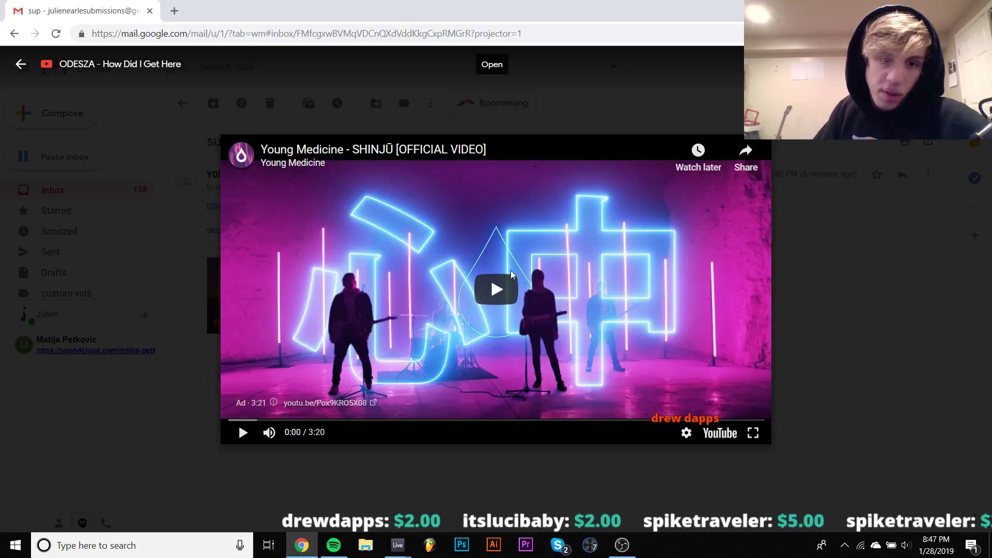
{"action": "left_click", "coordinate": [486, 294]}
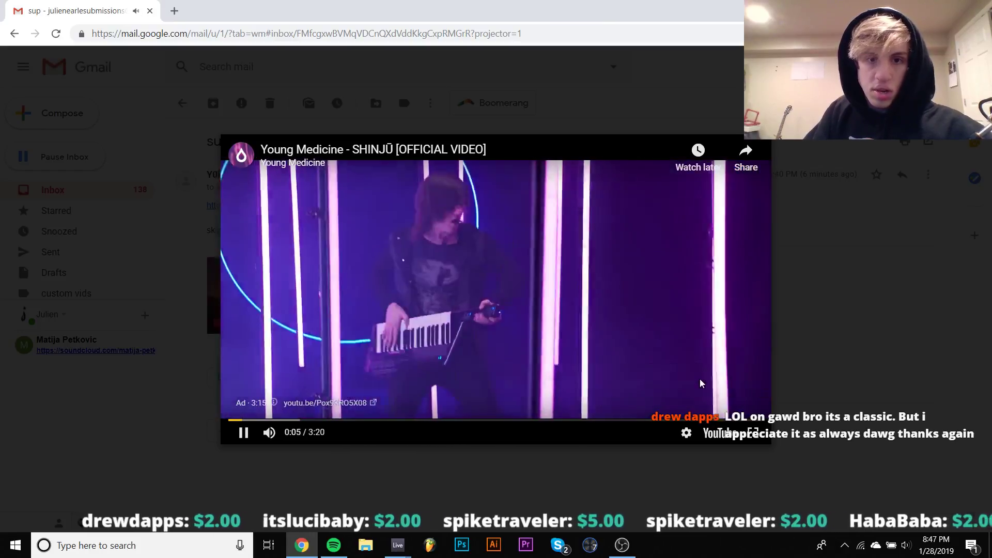
{"action": "left_click", "coordinate": [732, 392]}
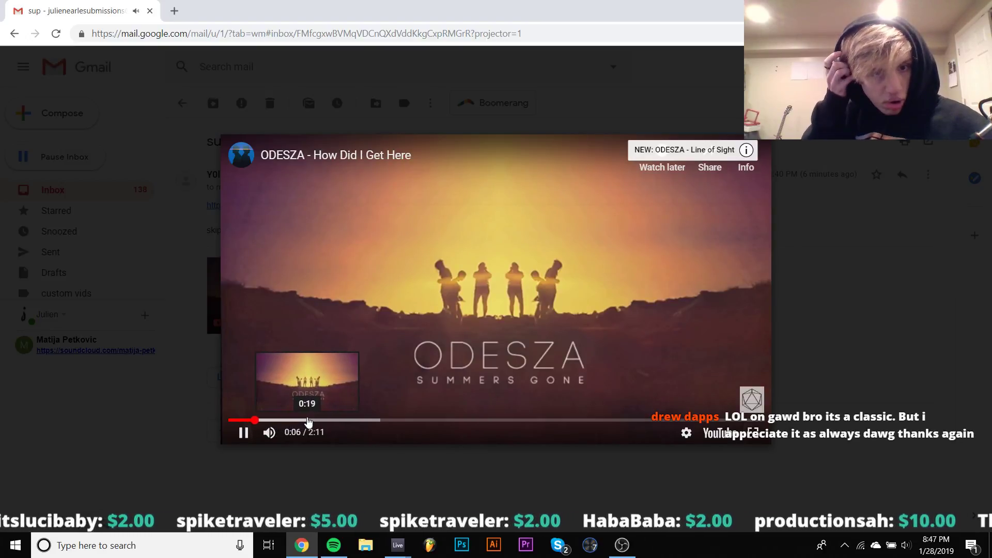
Step: Skip the ODESZA video to about 0:19, replay it from slightly earlier, and close the video preview
{"action": "left_click", "coordinate": [310, 420]}
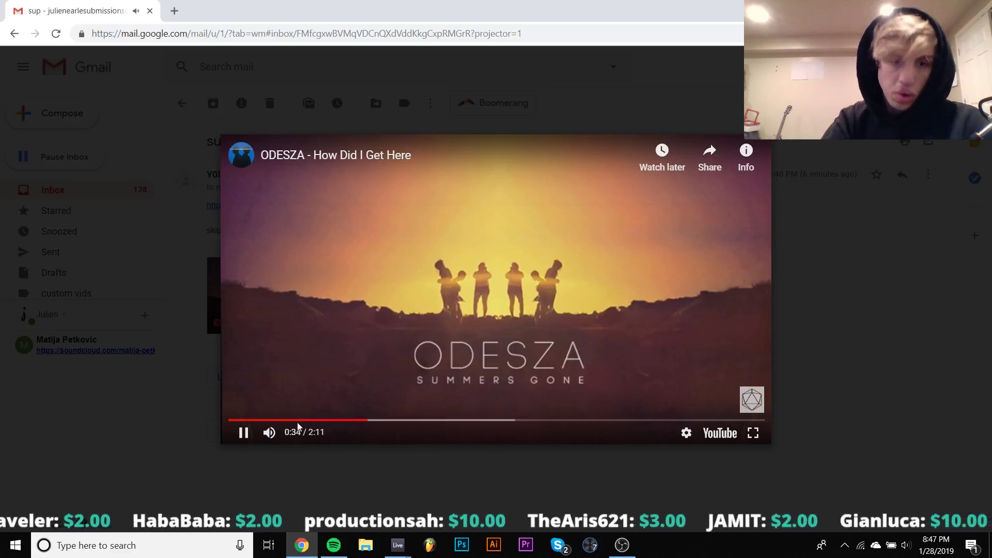
{"action": "left_click", "coordinate": [297, 420]}
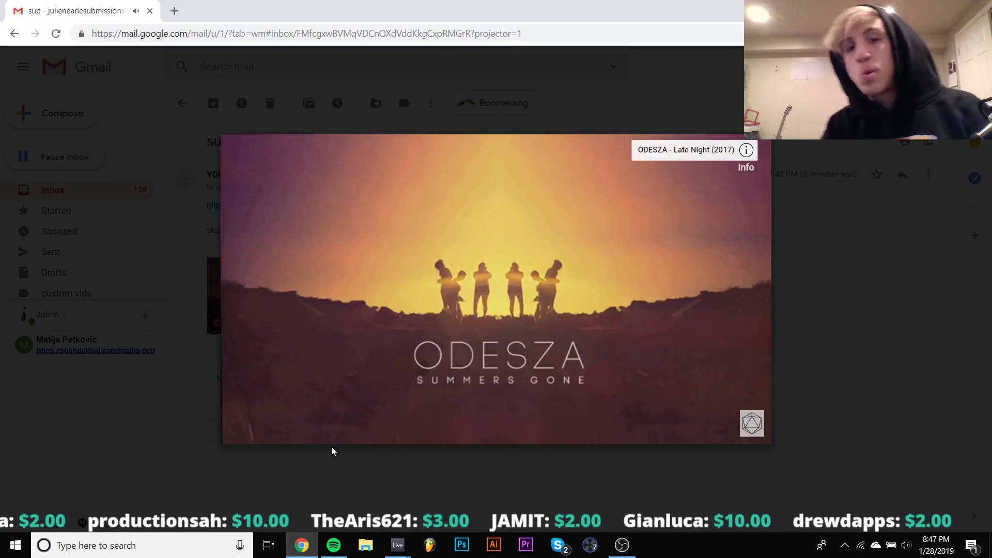
{"action": "left_click", "coordinate": [341, 489]}
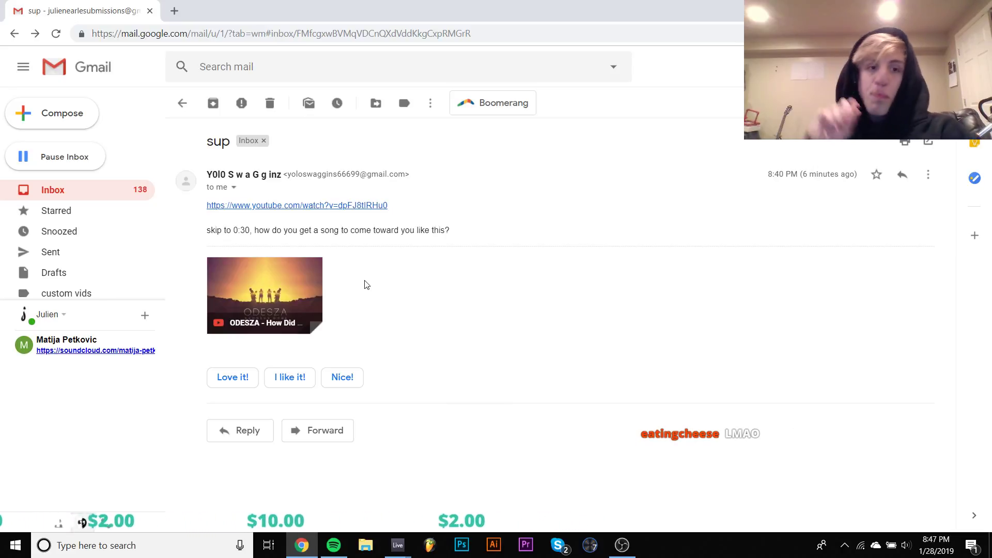
Step: Switch to the "dark 7" set in Ableton Live, place the insertion point at bar 7 on 8 Group, and turn off the arrangement loop
{"action": "mouse_move", "coordinate": [403, 539]}
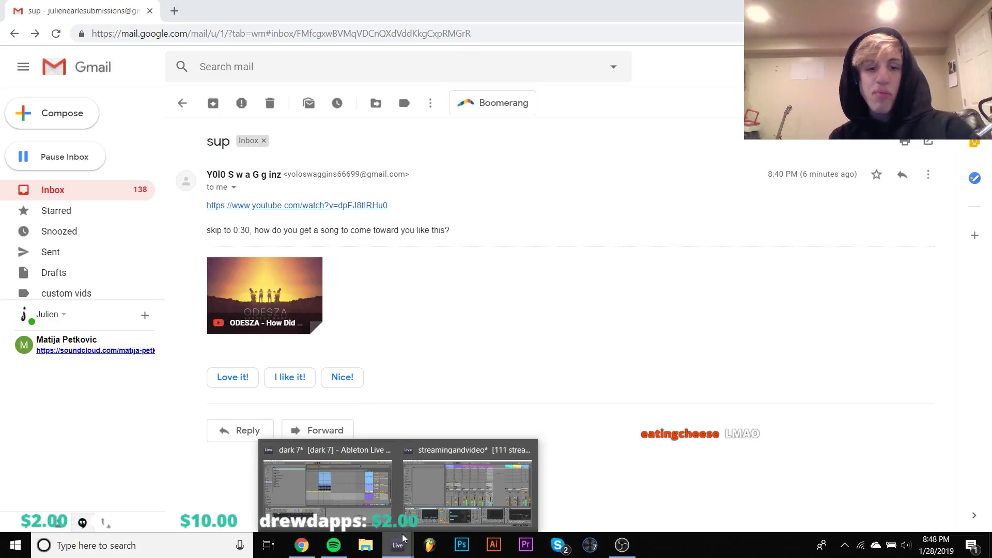
{"action": "left_click", "coordinate": [328, 484]}
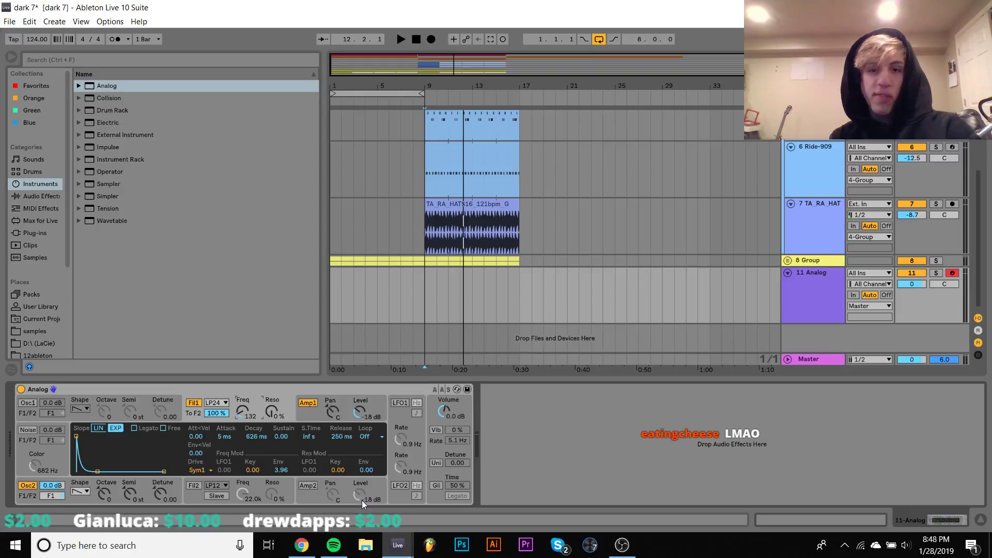
{"action": "left_click", "coordinate": [798, 359]}
{"action": "left_click", "coordinate": [401, 262]}
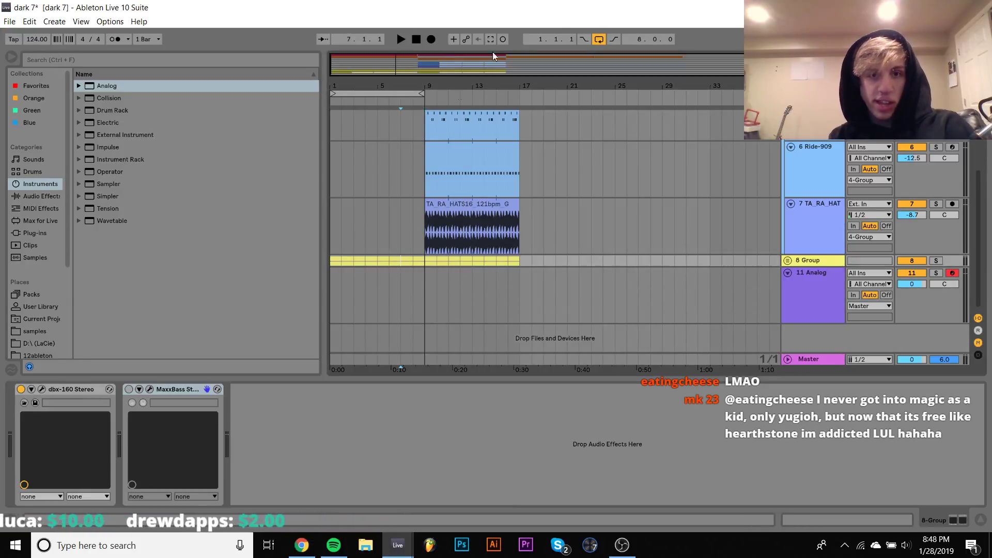
{"action": "left_click", "coordinate": [599, 40]}
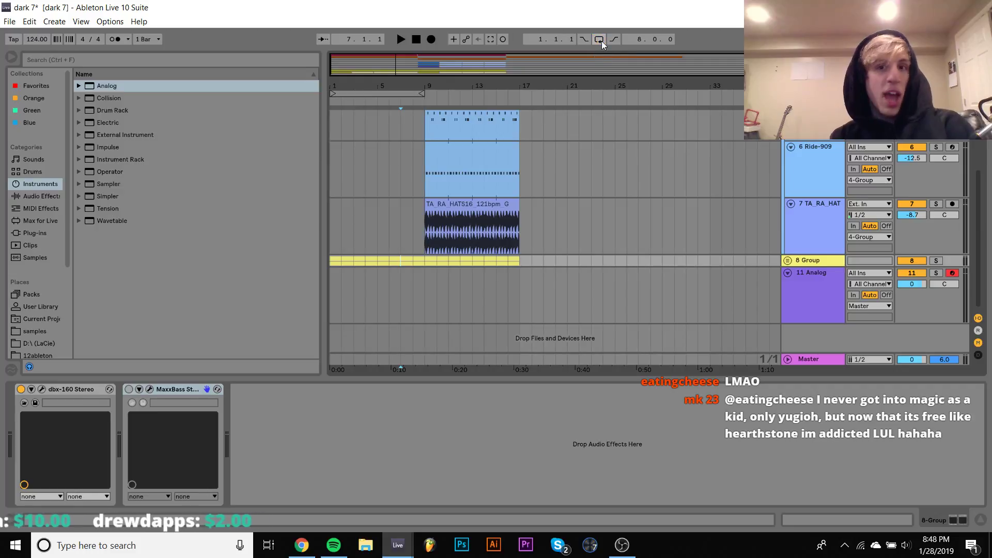
Step: Add an Auto Filter to the Master track as a 12 dB band-pass at about 706 Hz with 61% resonance
{"action": "left_click", "coordinate": [804, 361]}
{"action": "left_click", "coordinate": [35, 197]}
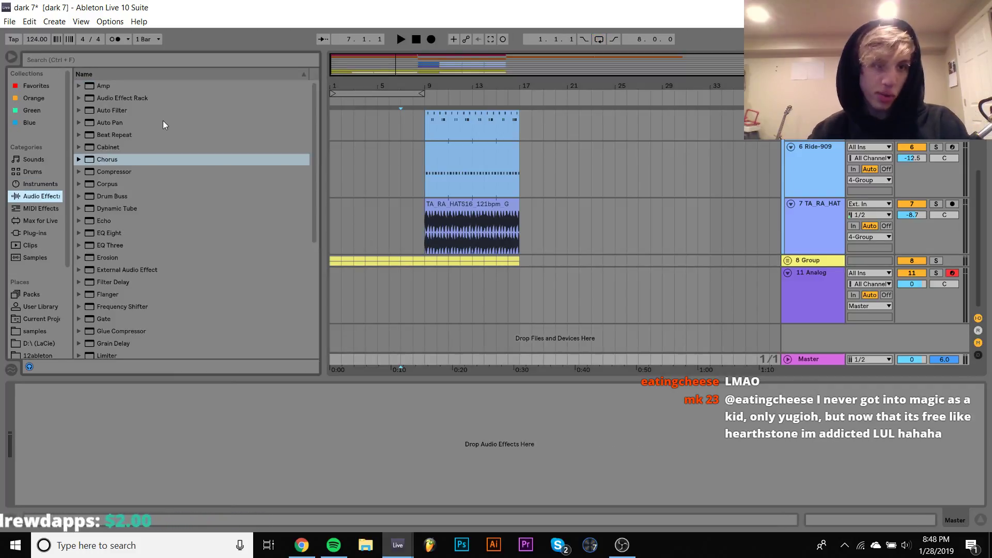
{"action": "double_click", "coordinate": [111, 111]}
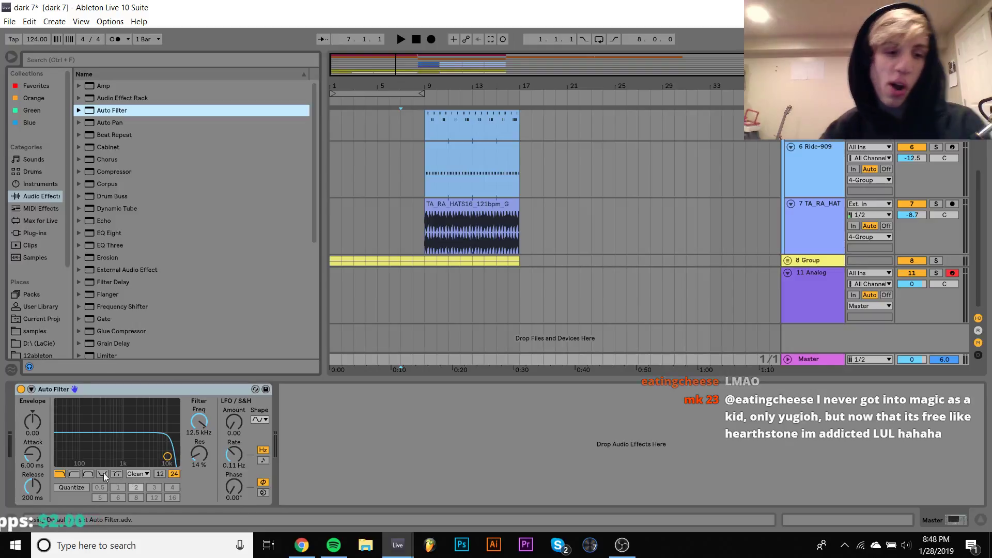
{"action": "left_click", "coordinate": [160, 474]}
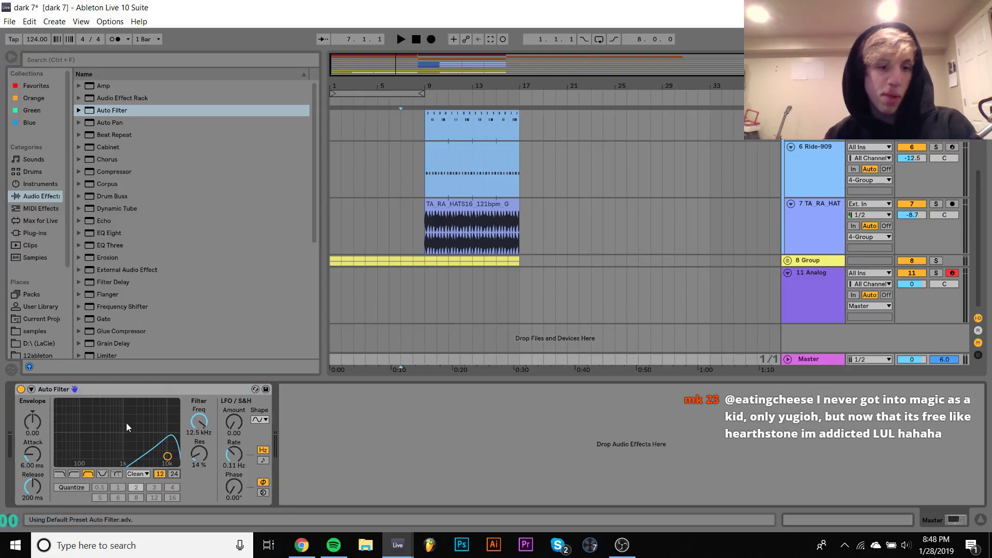
{"action": "left_click_drag", "start_coordinate": [167, 457], "coordinate": [117, 433]}
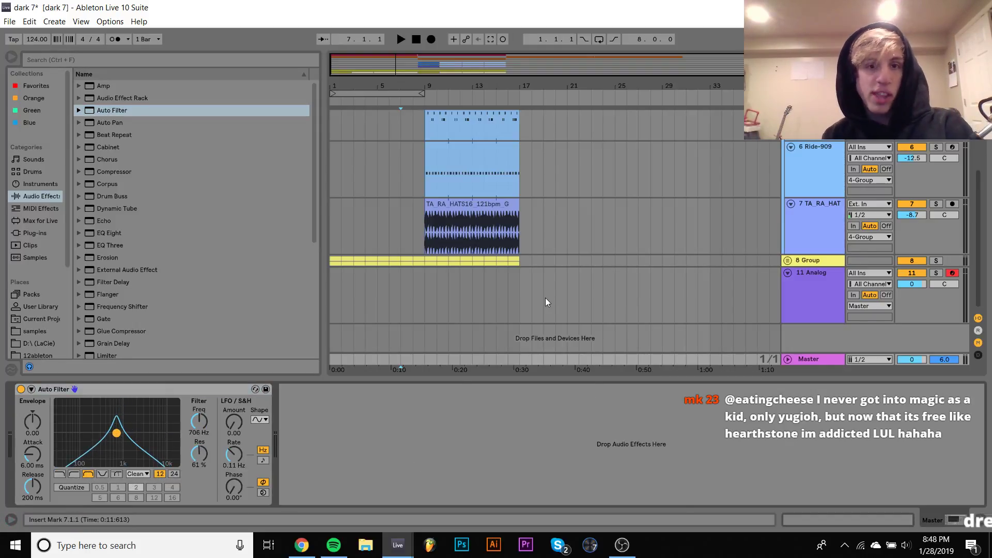
Step: Show the Auto Filter's Device On automation on the Master and make it switch off from bar 9 onward
{"action": "right_click", "coordinate": [30, 390]}
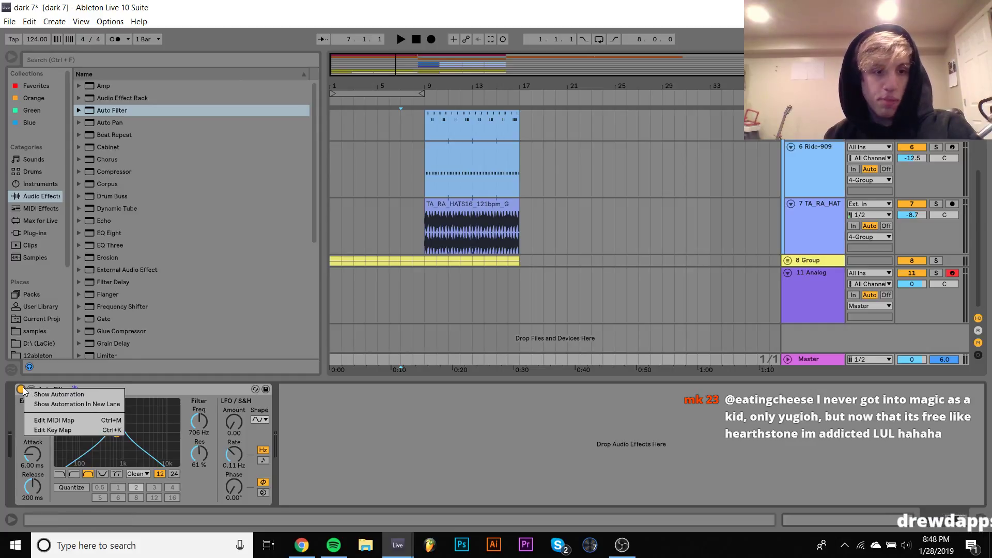
{"action": "left_click", "coordinate": [52, 389]}
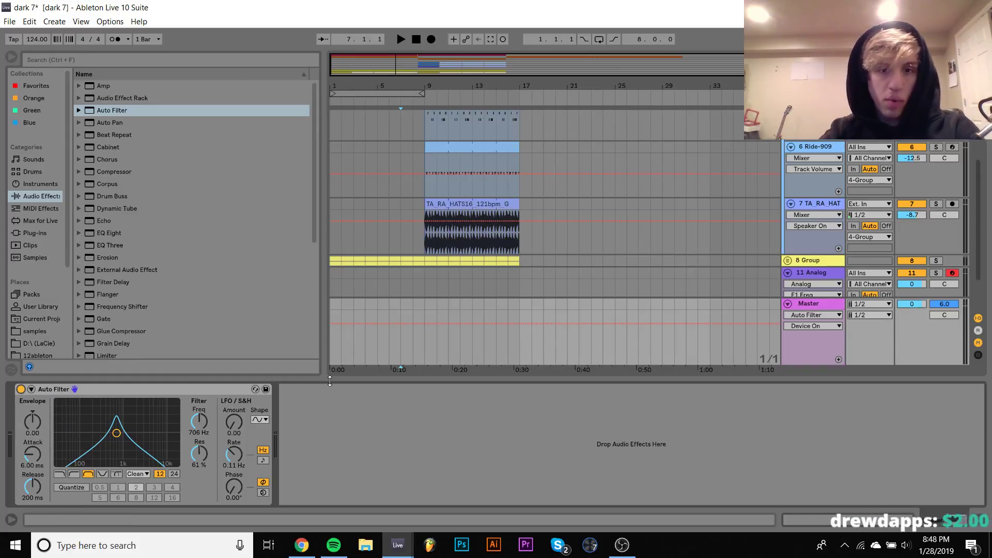
{"action": "left_click", "coordinate": [431, 346]}
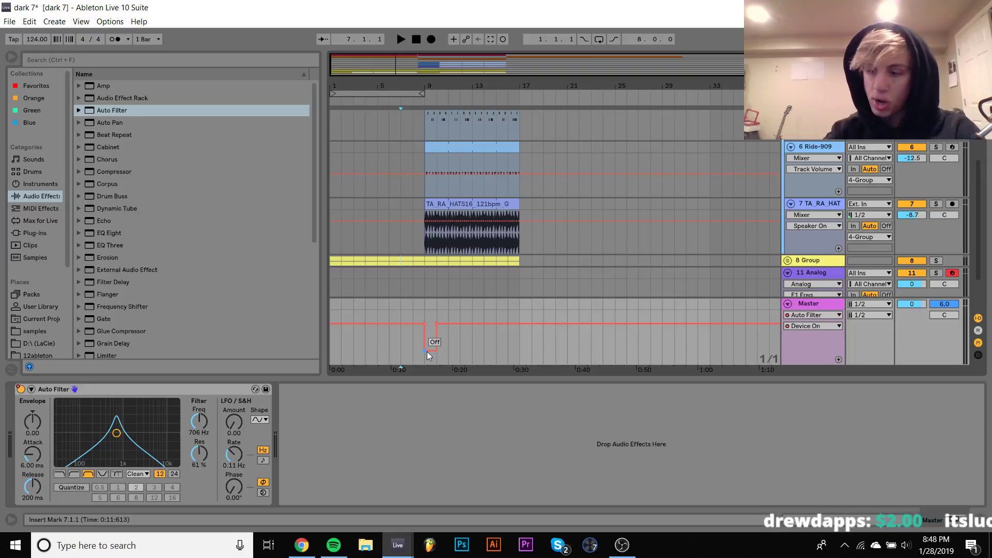
{"action": "left_click", "coordinate": [435, 324]}
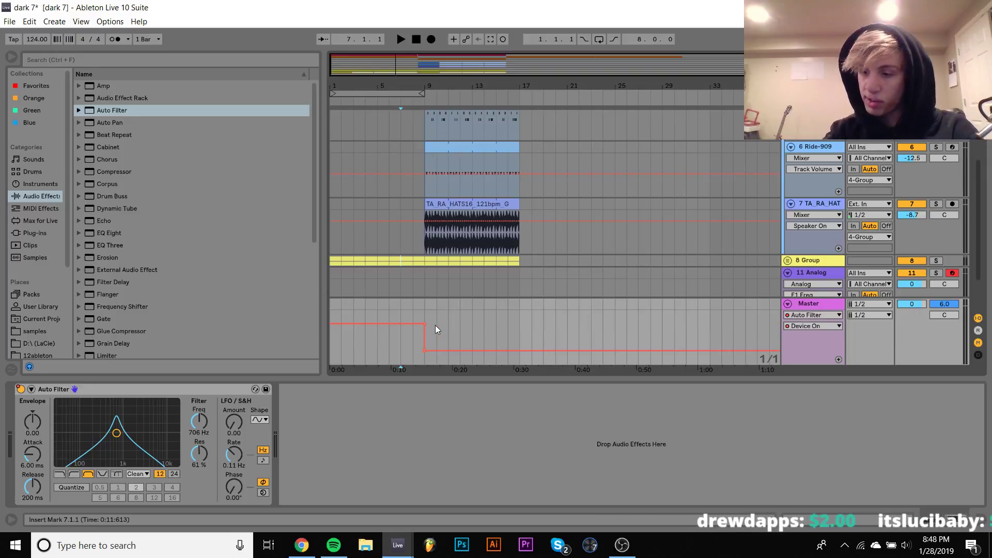
Step: Play the arrangement across bar 9 and retune the Master's Auto Filter to about 1.57 kHz with 59% resonance
{"action": "key", "text": "space"}
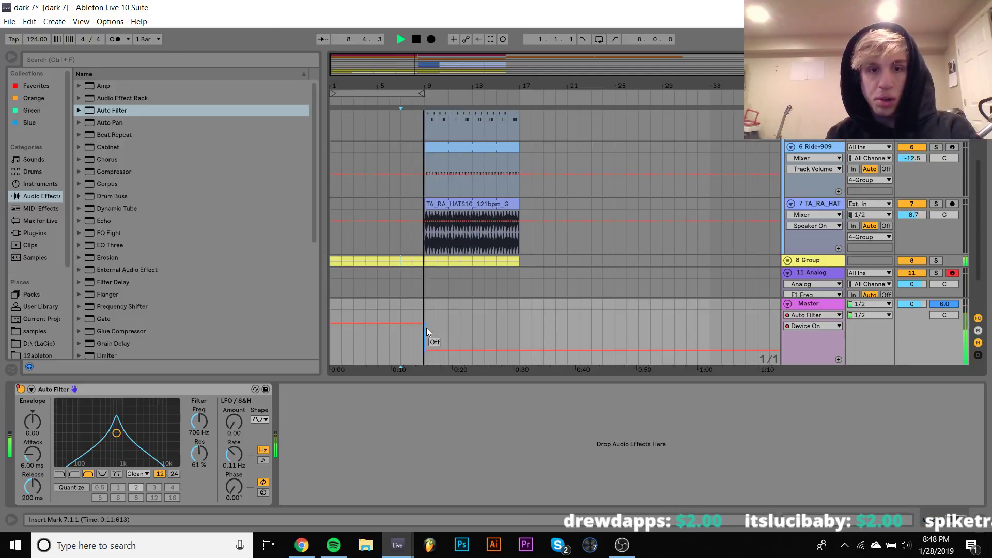
{"action": "left_click", "coordinate": [178, 389]}
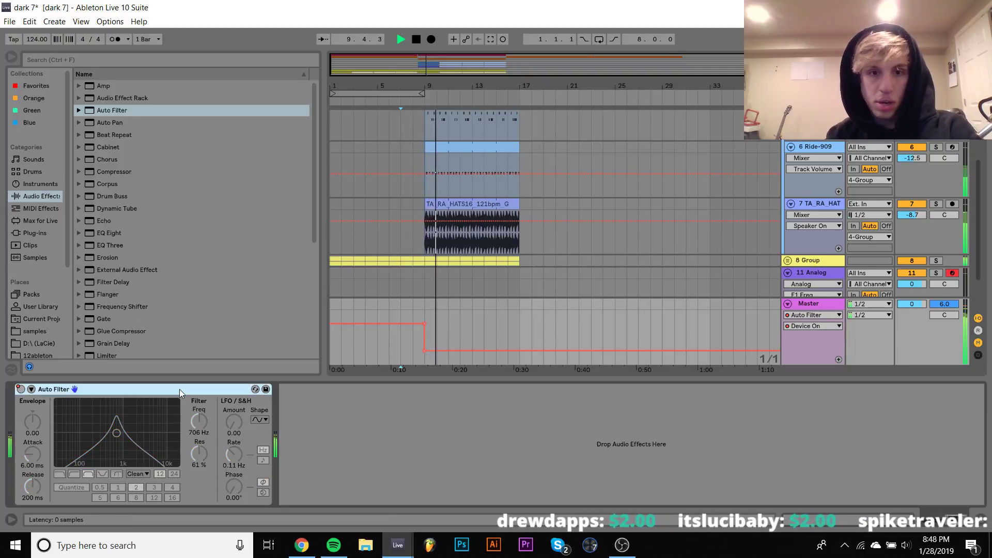
{"action": "mouse_move", "coordinate": [117, 433]}
{"action": "left_mouse_down"}
{"action": "mouse_move", "coordinate": [102, 452]}
{"action": "mouse_move", "coordinate": [129, 430]}
{"action": "mouse_move", "coordinate": [145, 435]}
{"action": "mouse_move", "coordinate": [132, 438]}
{"action": "left_mouse_up"}
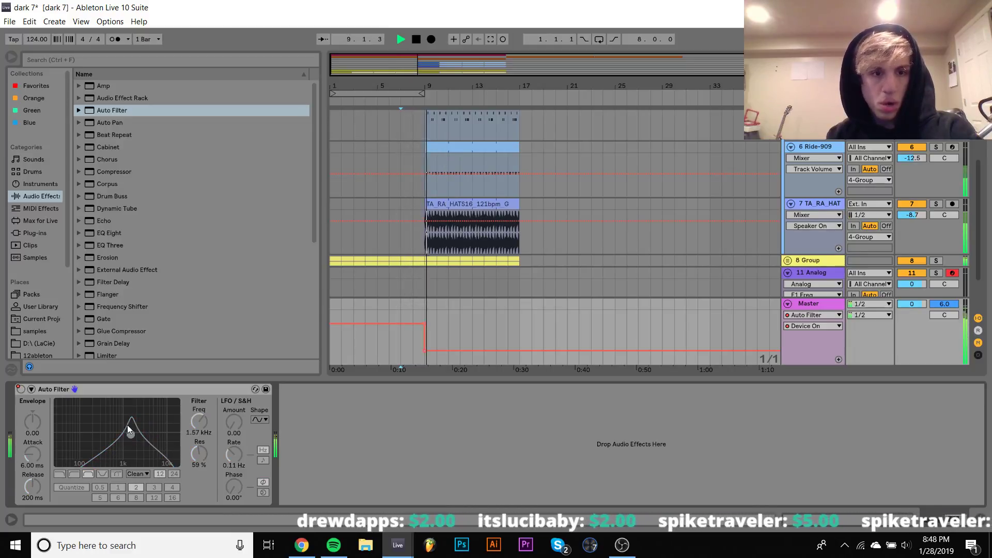
{"action": "left_click", "coordinate": [114, 389]}
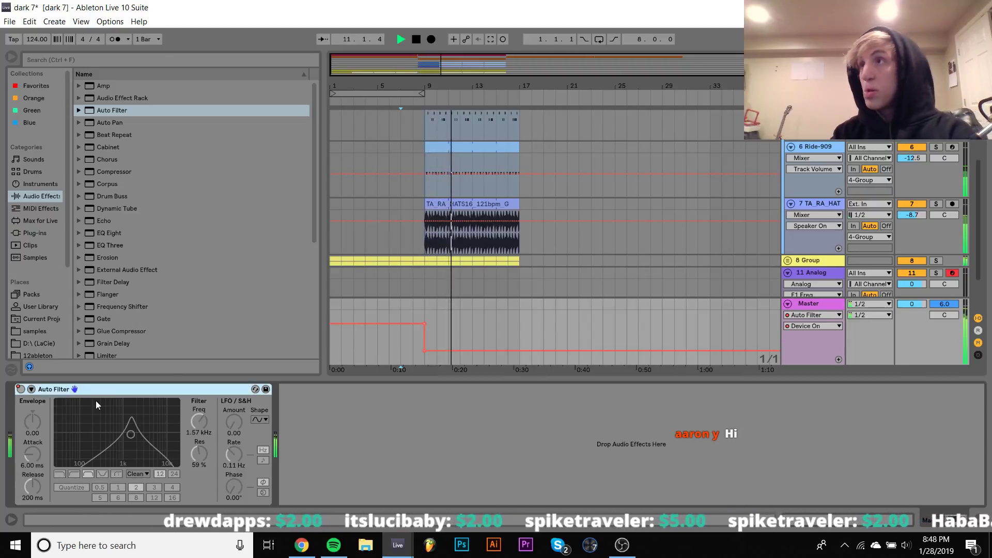
Step: Stop playback, delete the Auto Filter from the Master, and reset the Master's cue volume to 0
{"action": "key", "text": "space"}
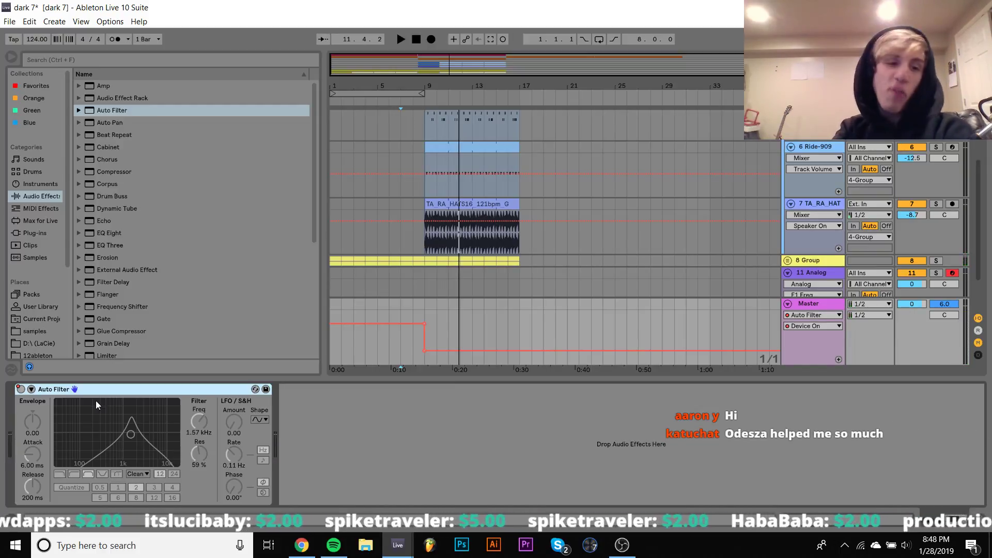
{"action": "key", "text": "Delete"}
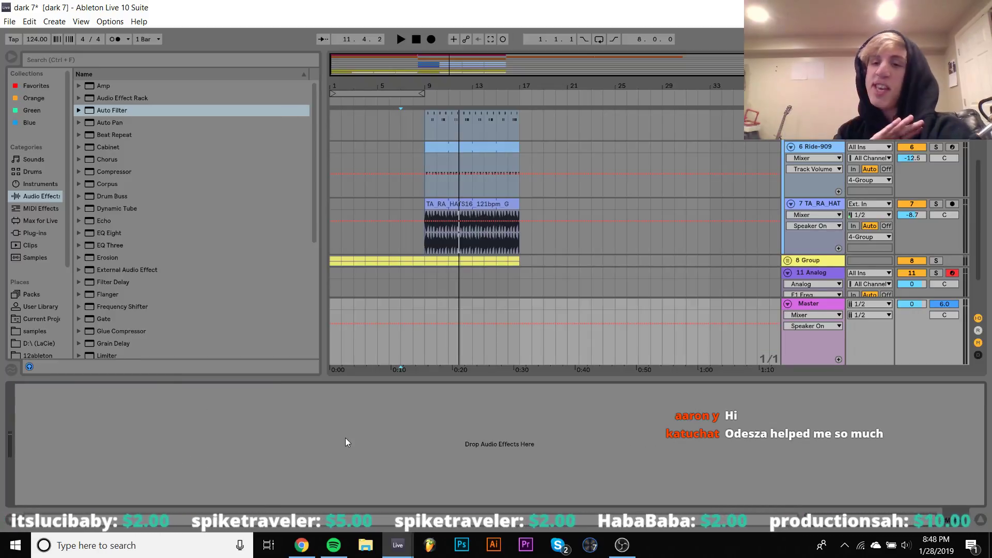
{"action": "left_click", "coordinate": [940, 305]}
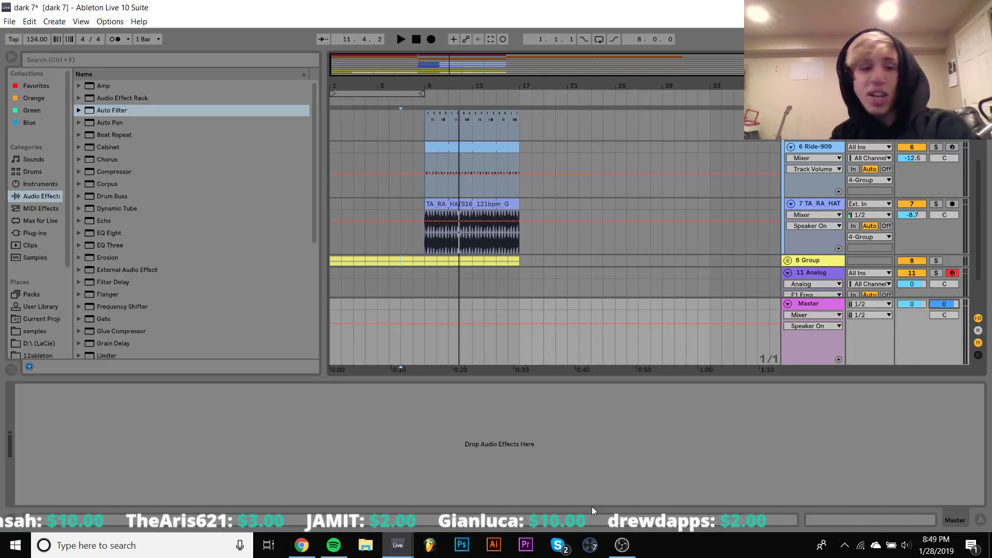
Step: Switch to Gmail in Chrome, return to the inbox, and open the "feedback again" email's SoundCloud track "Ease"
{"action": "left_click", "coordinate": [294, 556]}
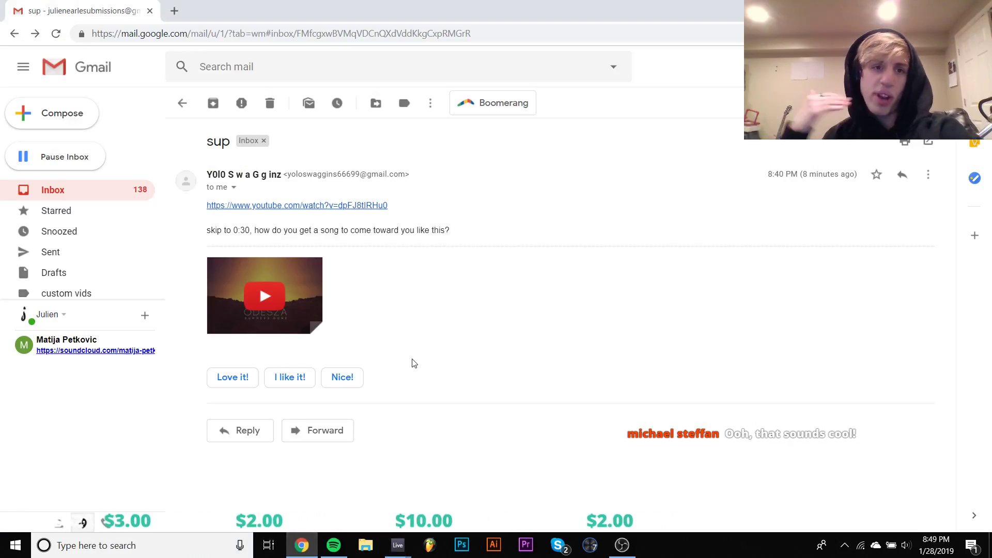
{"action": "left_click", "coordinate": [182, 103]}
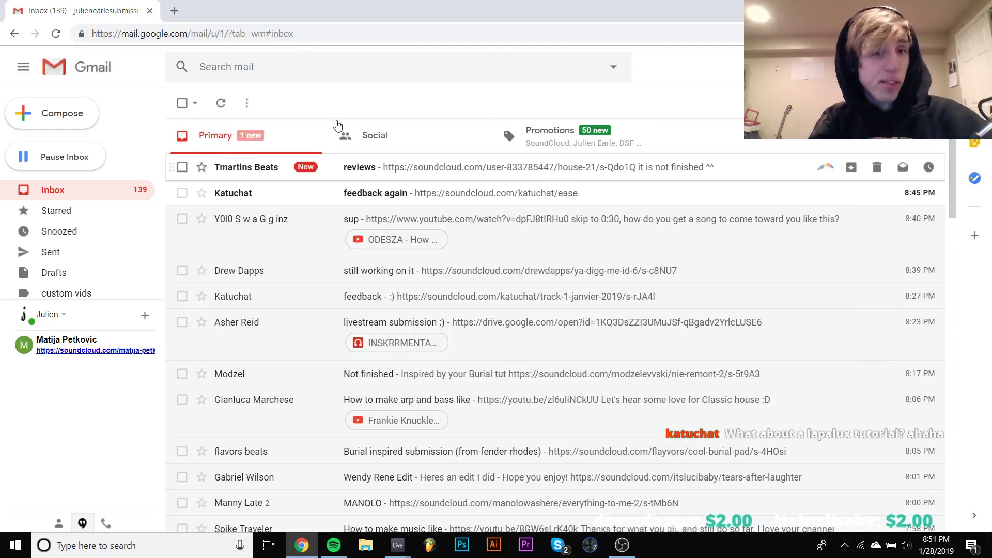
{"action": "left_click", "coordinate": [261, 205]}
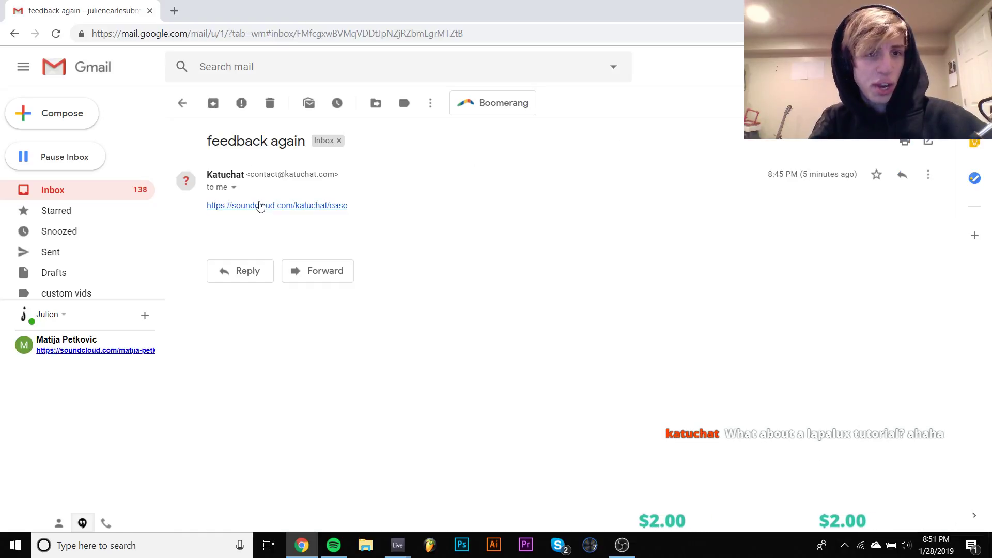
{"action": "left_click", "coordinate": [261, 206]}
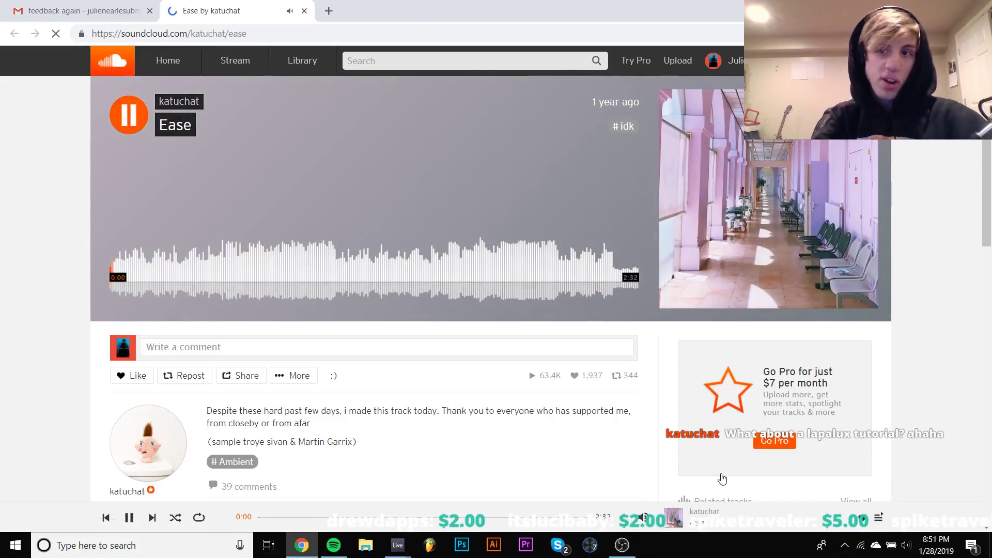
Step: Pause "Ease" at 0:08 and resume its opening section with short pauses for commentary
{"action": "mouse_move", "coordinate": [644, 519]}
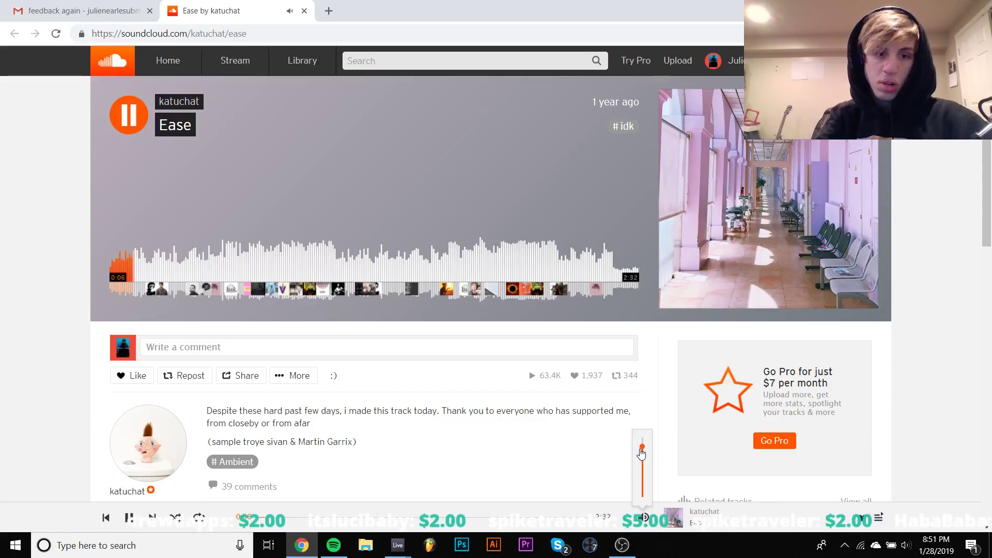
{"action": "key", "text": "space"}
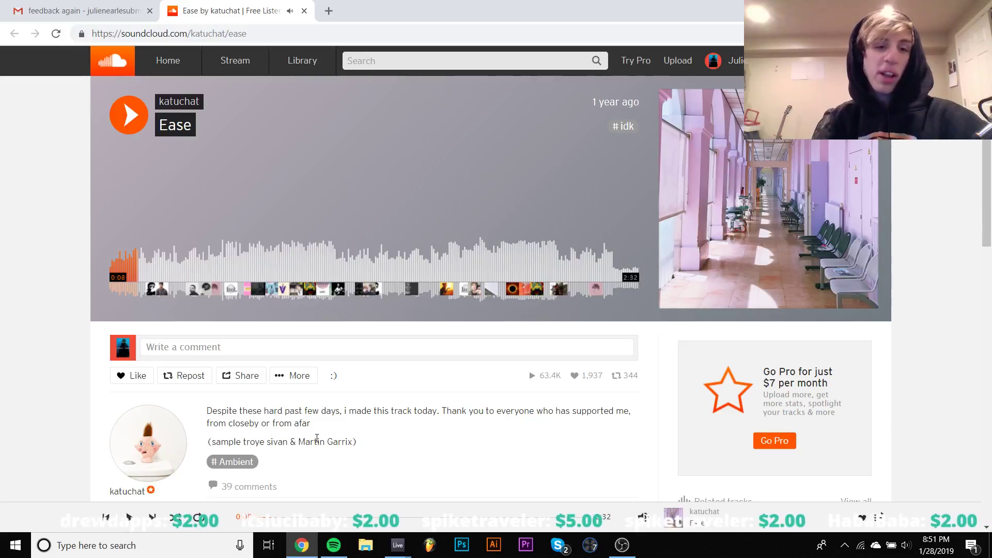
{"action": "key", "text": "space"}
{"action": "key", "text": "space"}
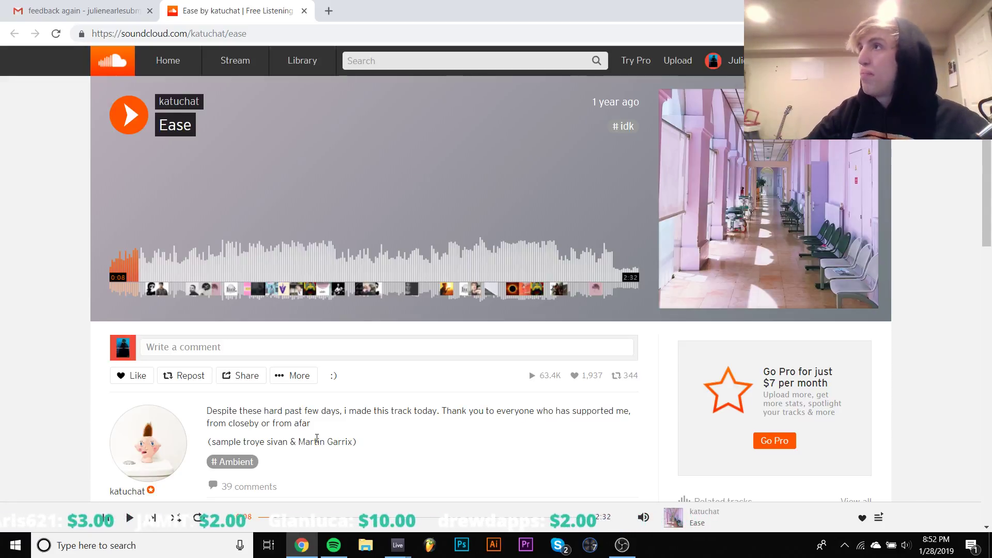
{"action": "key", "text": "space"}
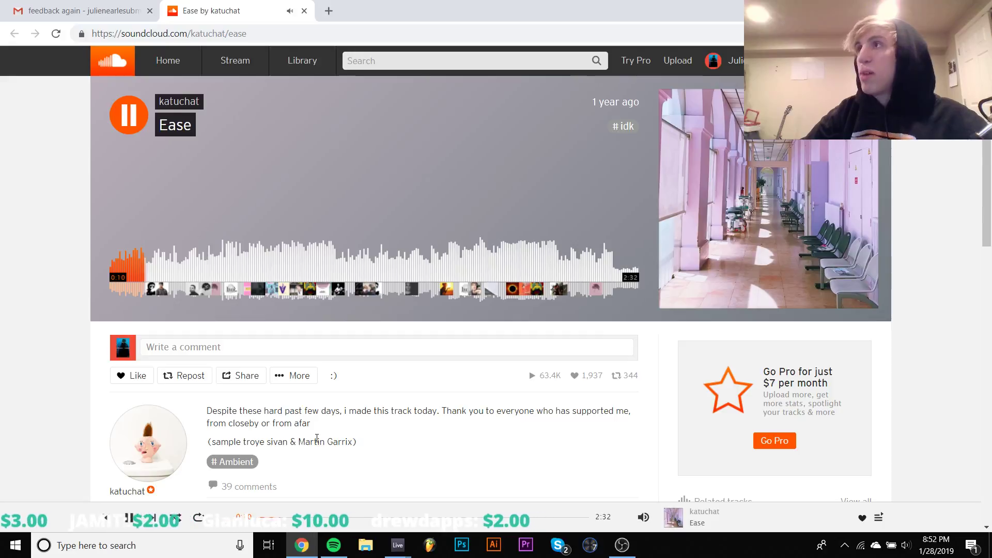
{"action": "key", "text": "space"}
{"action": "key", "text": "space"}
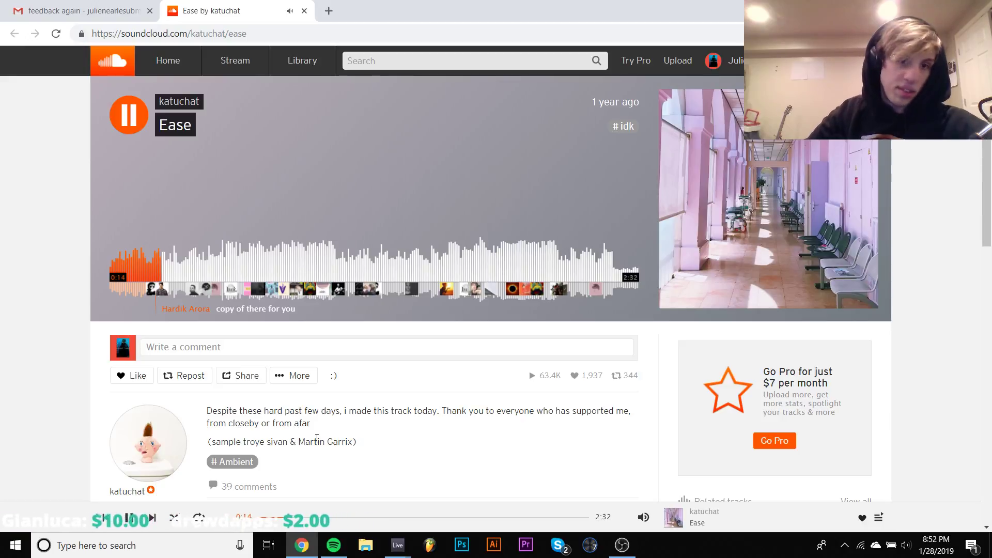
Step: Skip "Ease" past its opening and on to 1:01, glancing at the track's description and comments
{"action": "left_click", "coordinate": [217, 278]}
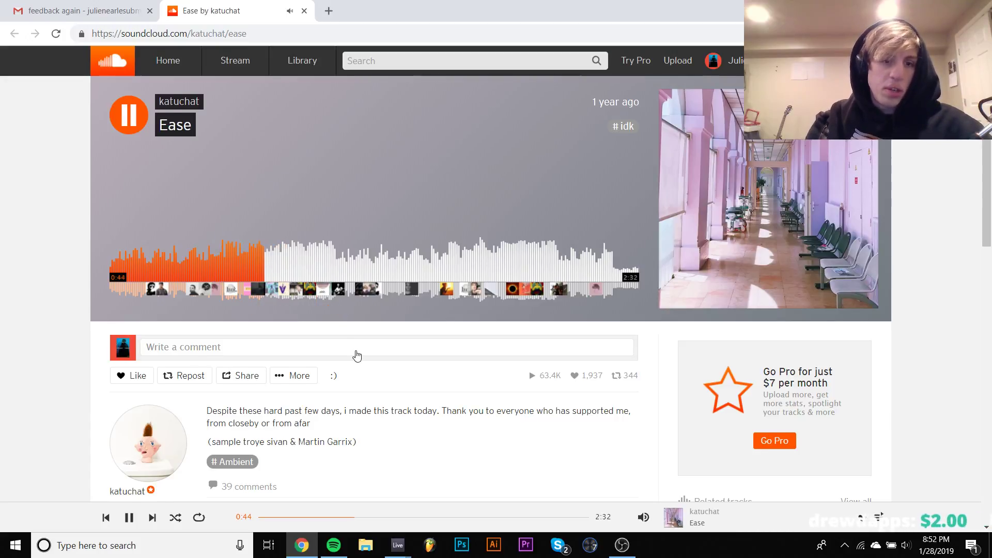
{"action": "scroll", "coordinate": [356, 354], "scroll_direction": "down", "scroll_amount": 1}
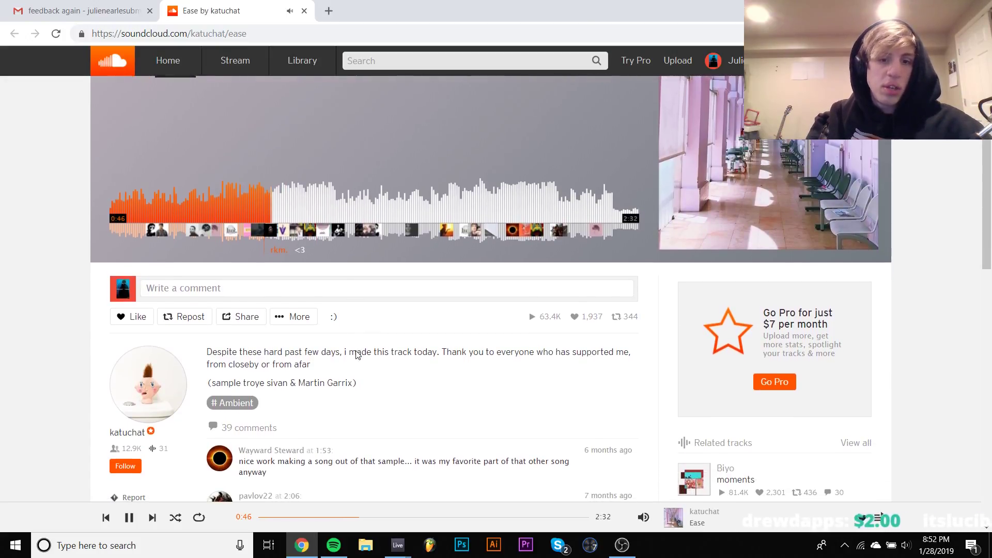
{"action": "scroll", "coordinate": [355, 355], "scroll_direction": "up", "scroll_amount": 1}
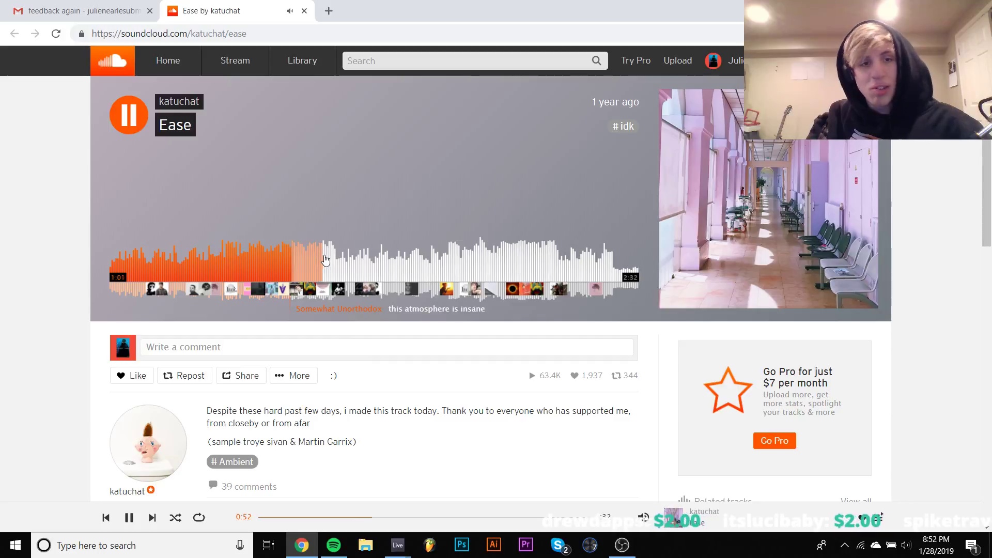
{"action": "left_click", "coordinate": [326, 260]}
{"action": "scroll", "coordinate": [331, 261], "scroll_direction": "down", "scroll_amount": 1}
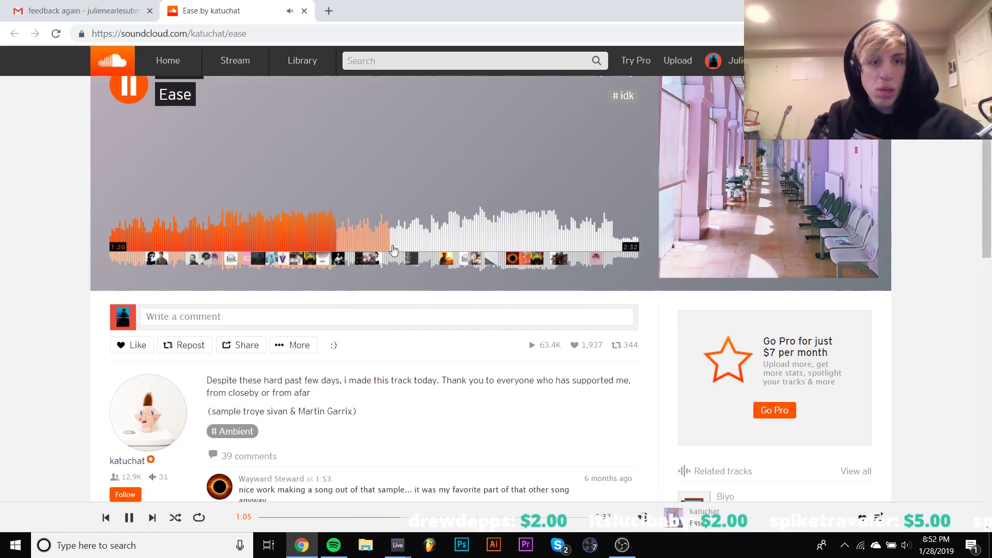
{"action": "scroll", "coordinate": [405, 240], "scroll_direction": "up", "scroll_amount": 1}
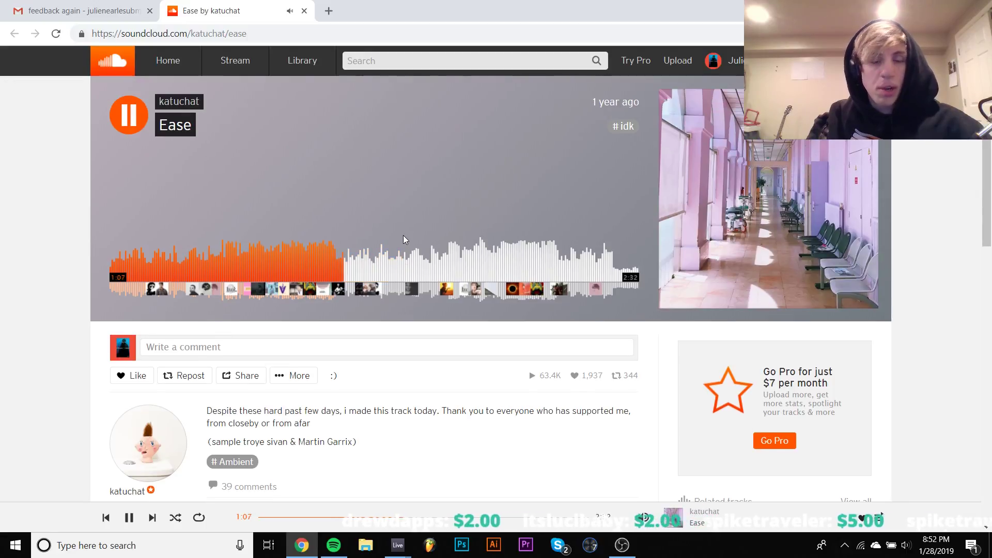
Step: Sample the second half of "Ease" by skipping from 1:25 through 1:33 and 1:44 up to 2:14
{"action": "left_click", "coordinate": [408, 263]}
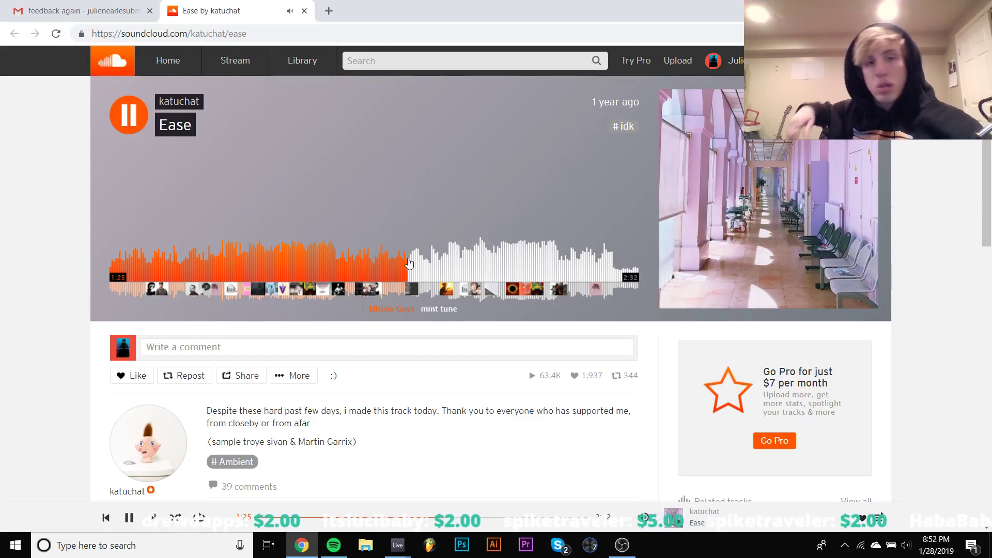
{"action": "left_click", "coordinate": [434, 267]}
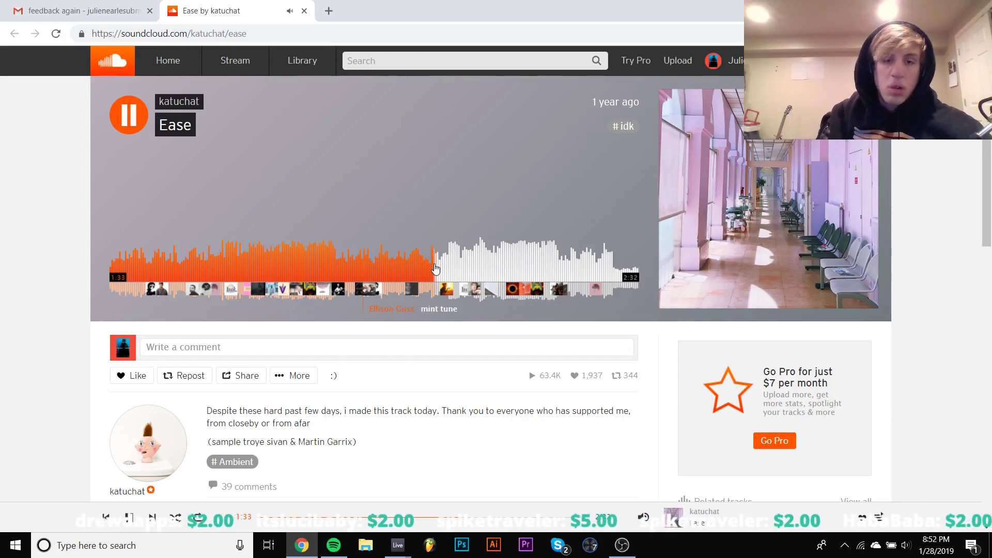
{"action": "left_click", "coordinate": [474, 274]}
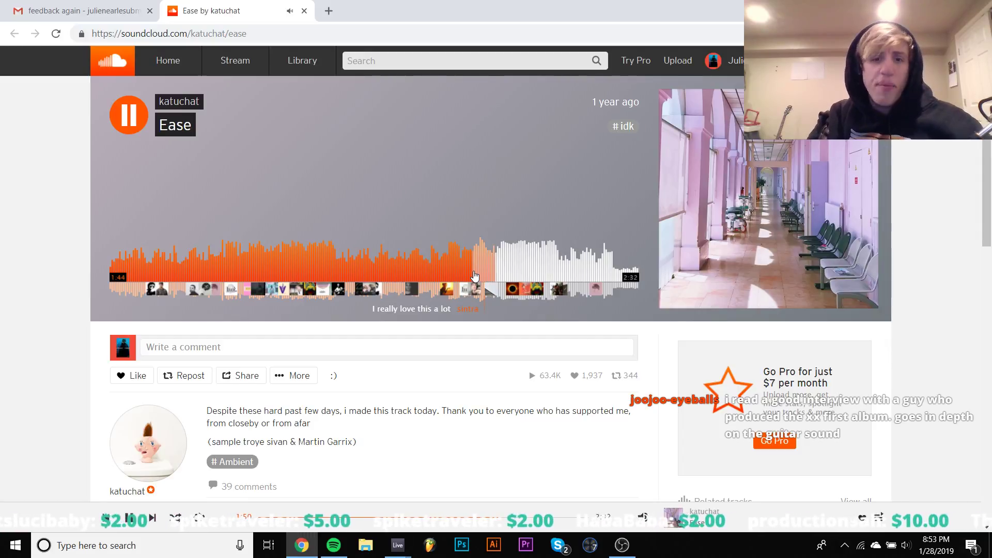
{"action": "left_click", "coordinate": [539, 274]}
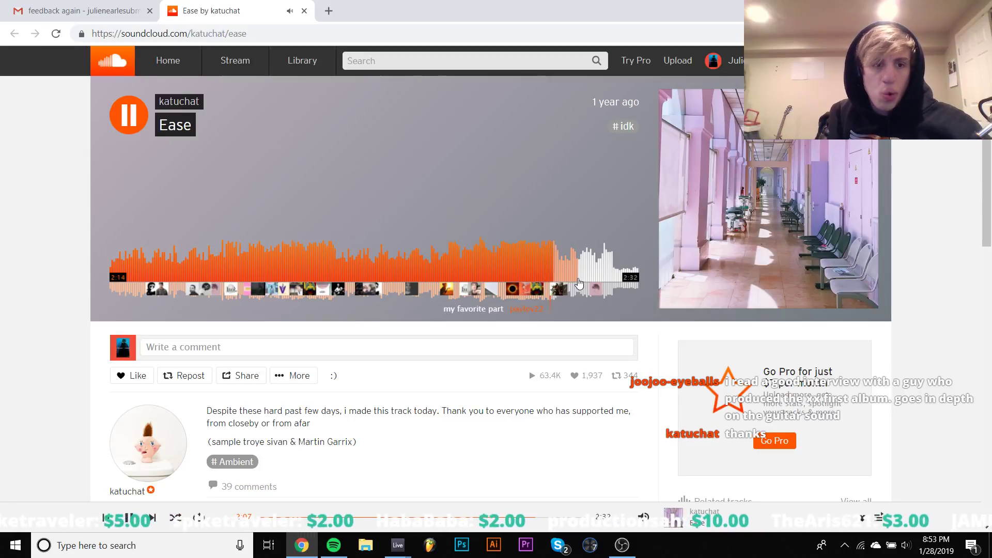
{"action": "left_click", "coordinate": [578, 282]}
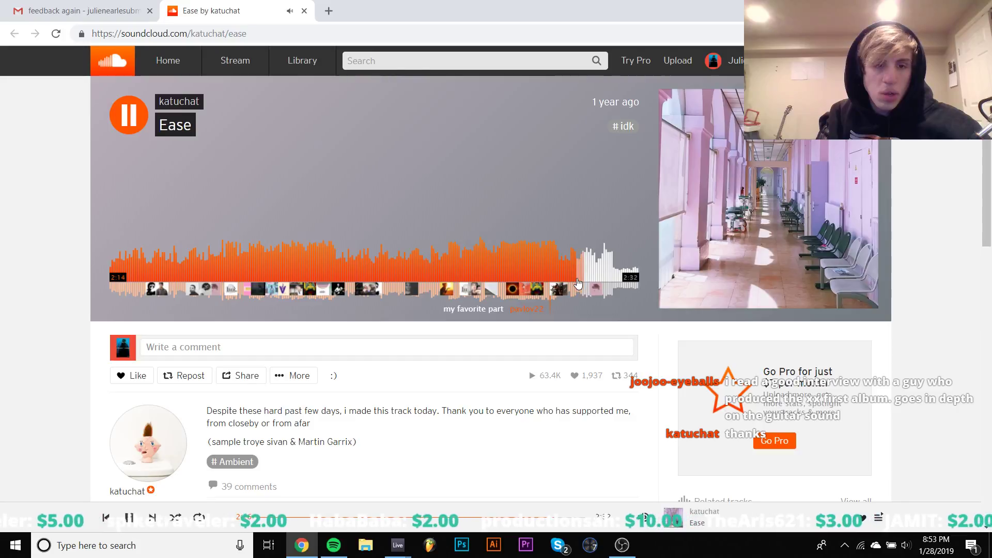
{"action": "scroll", "coordinate": [579, 282], "scroll_direction": "down", "scroll_amount": 1}
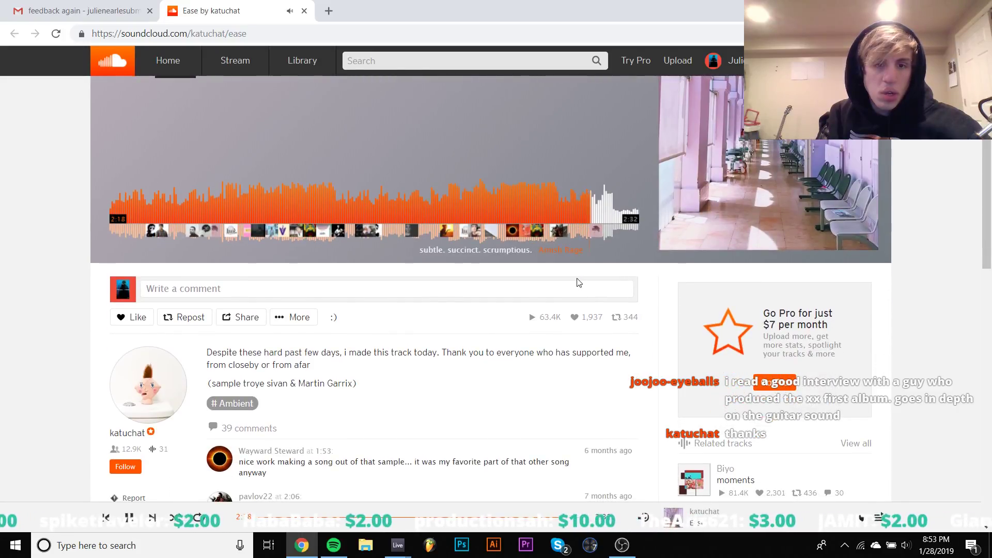
Step: Replay "Ease" from 1:57 and pause it at 2:05 and again at 2:07 for commentary
{"action": "scroll", "coordinate": [579, 282], "scroll_direction": "up", "scroll_amount": 1}
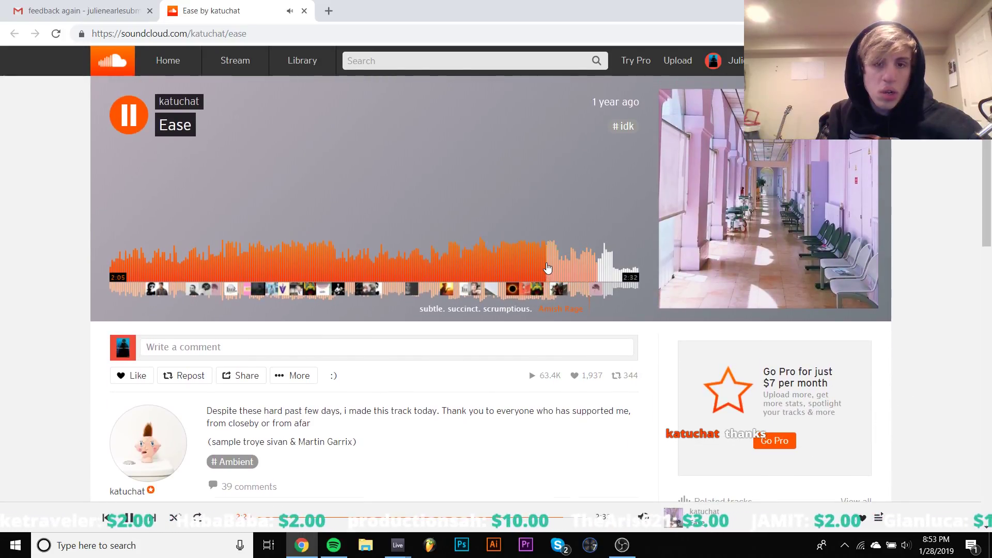
{"action": "left_click", "coordinate": [520, 265]}
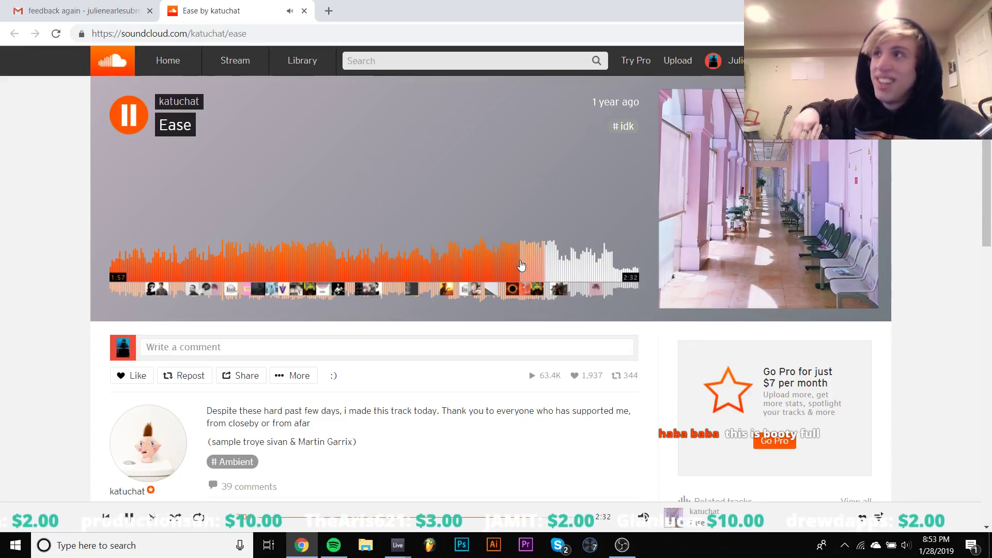
{"action": "key", "text": "space"}
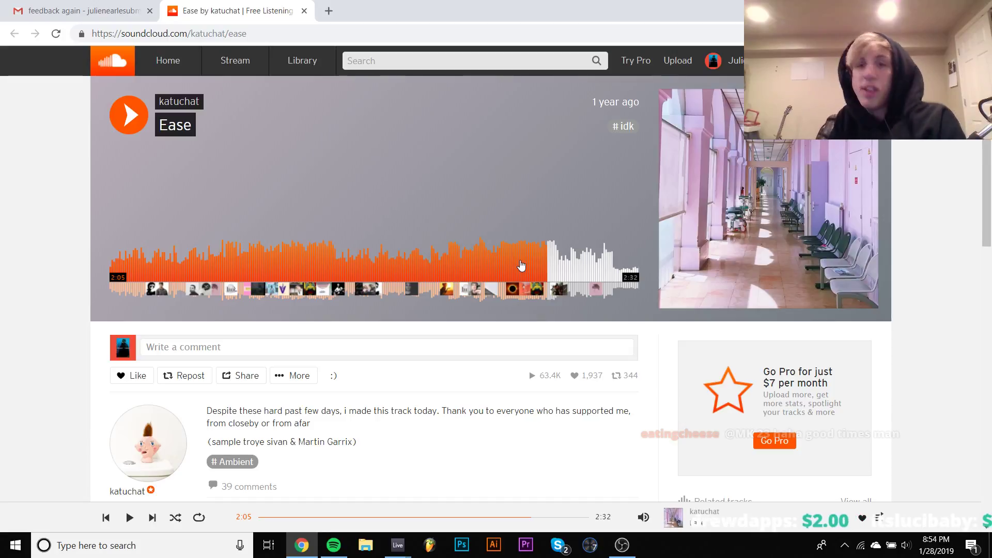
{"action": "key", "text": "space"}
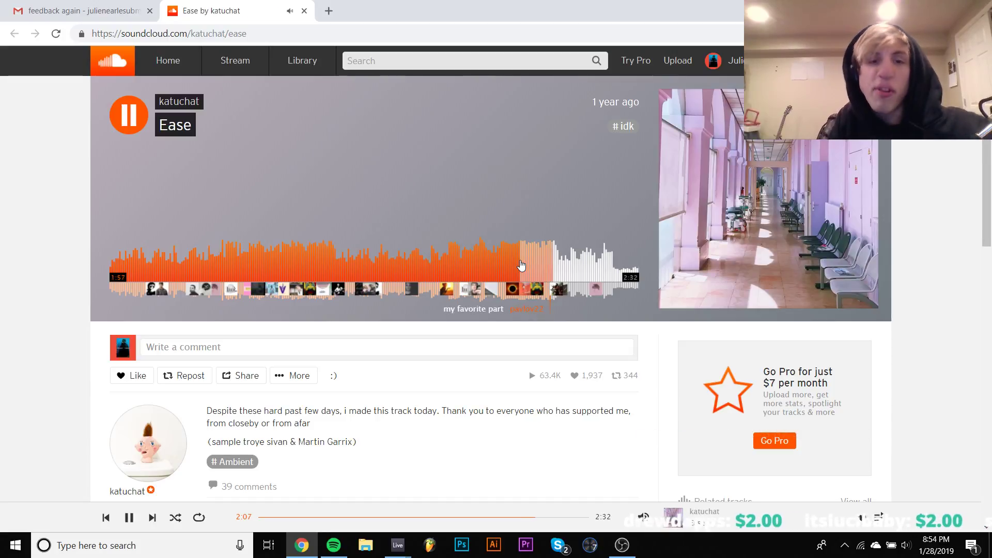
{"action": "key", "text": "space"}
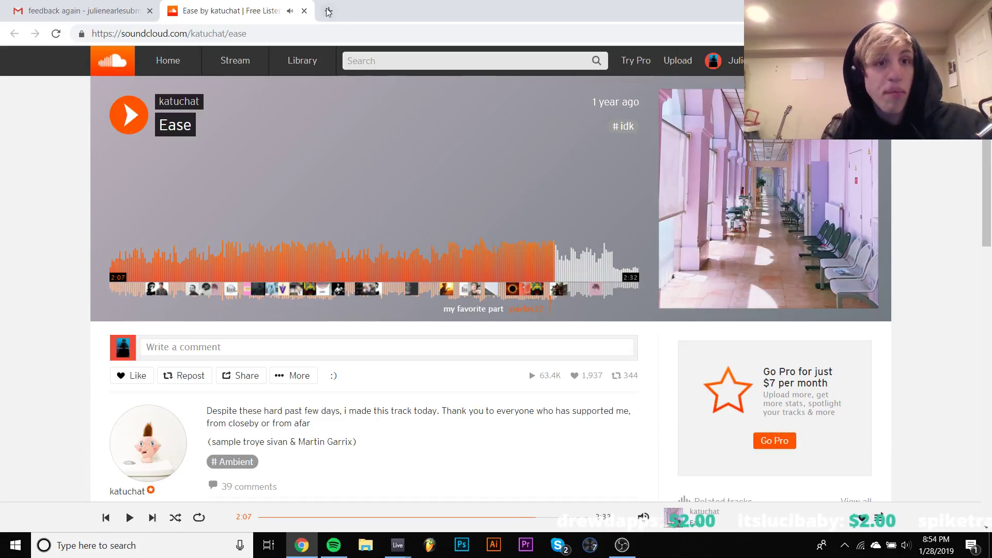
Step: Close "Ease", return to the inbox, and play the "reviews" email's SoundCloud track "house 21" from its beginning
{"action": "left_click", "coordinate": [304, 10]}
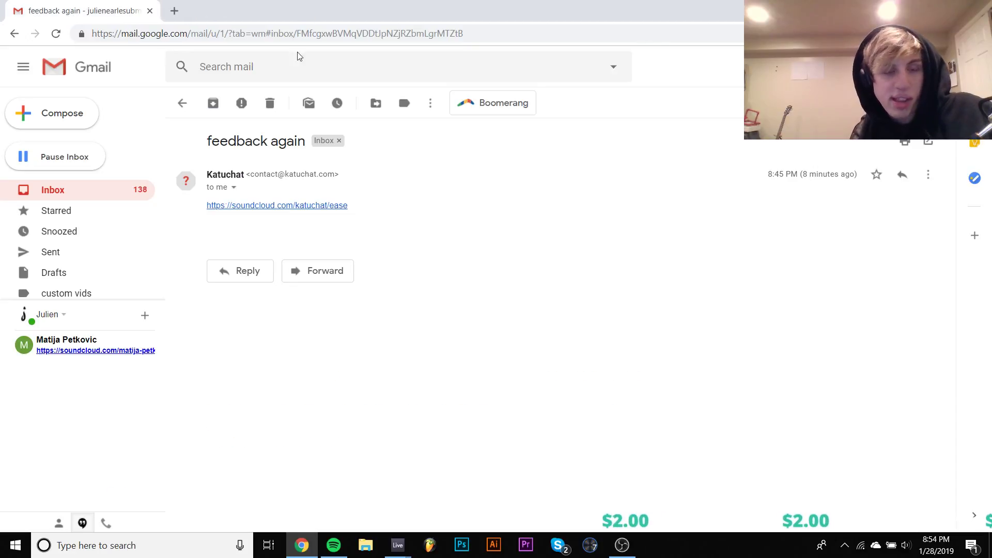
{"action": "left_click", "coordinate": [182, 103]}
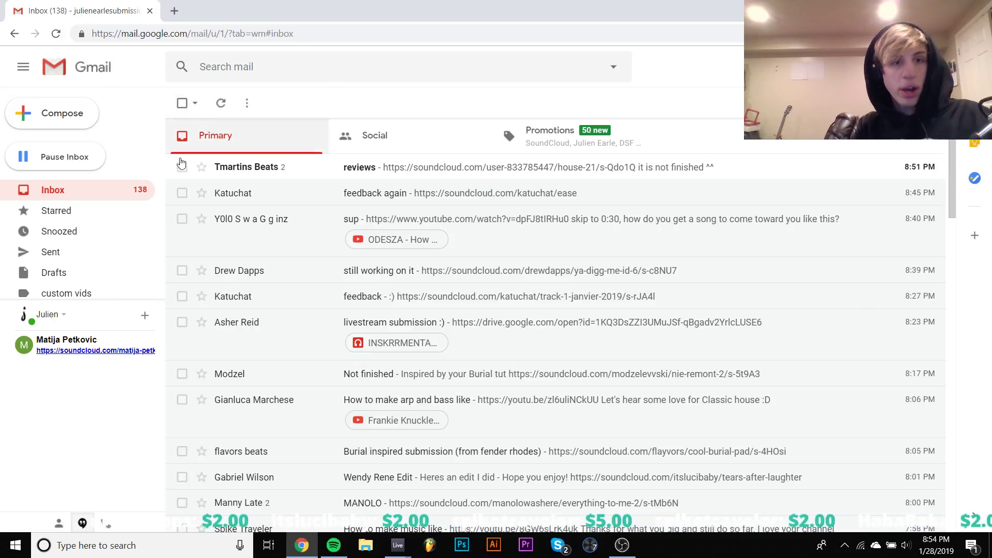
{"action": "left_click", "coordinate": [229, 168]}
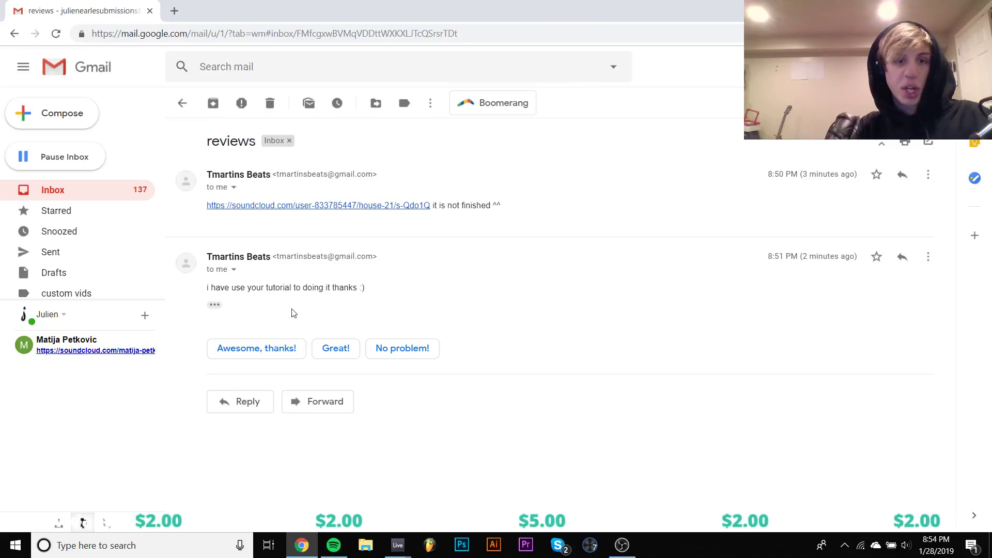
{"action": "left_click", "coordinate": [289, 206]}
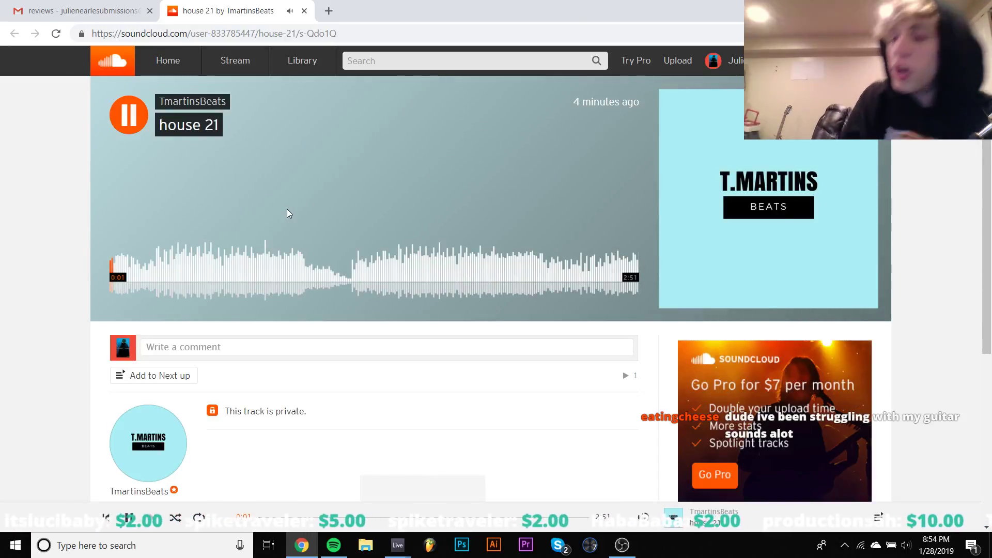
{"action": "key", "text": "space"}
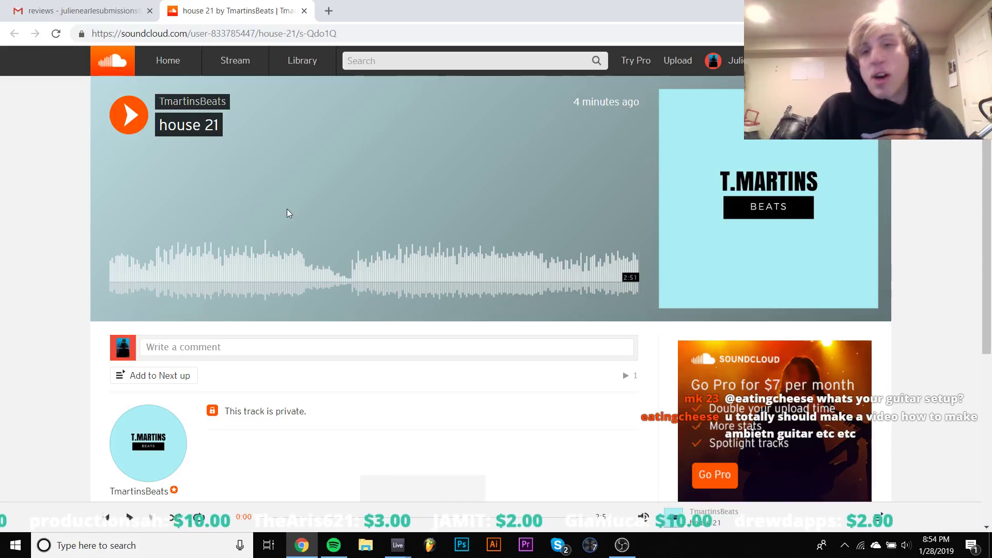
{"action": "key", "text": "space"}
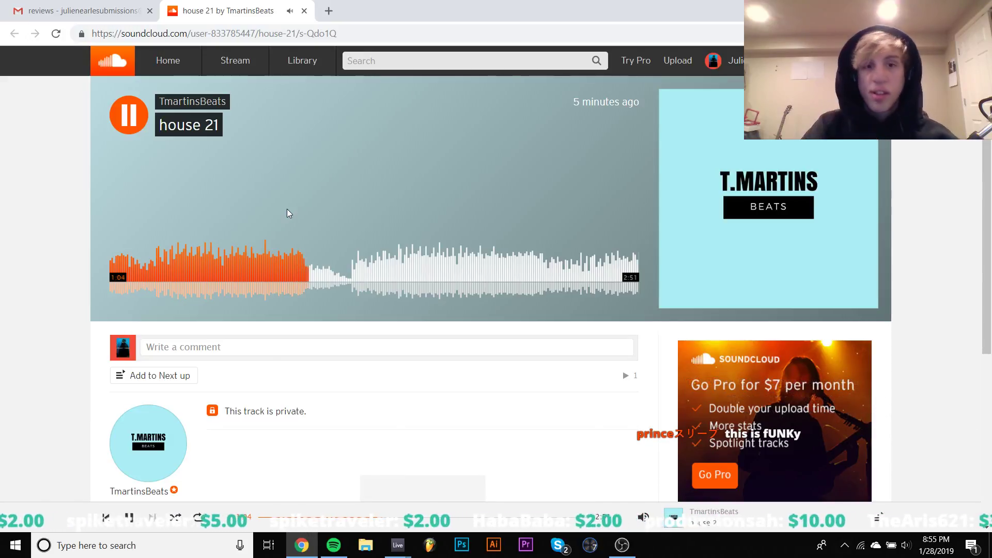
Step: Skip "house 21" through its mid-track breakdown and second half, briefly pausing at 2:05, and stop it at 2:43
{"action": "left_click", "coordinate": [343, 276]}
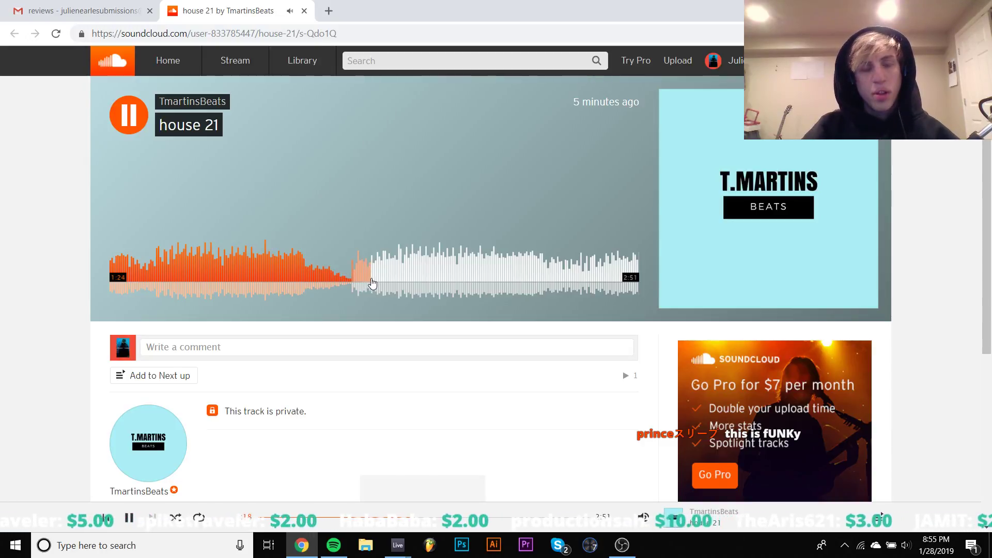
{"action": "left_click_drag", "start_coordinate": [384, 279], "coordinate": [412, 278]}
{"action": "left_click", "coordinate": [489, 279]}
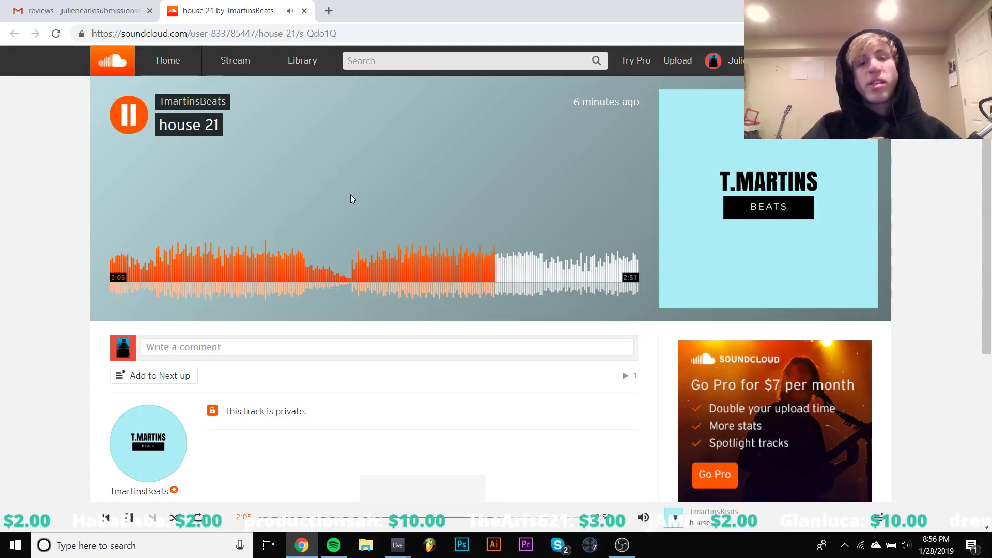
{"action": "key", "text": "space"}
{"action": "key", "text": "space"}
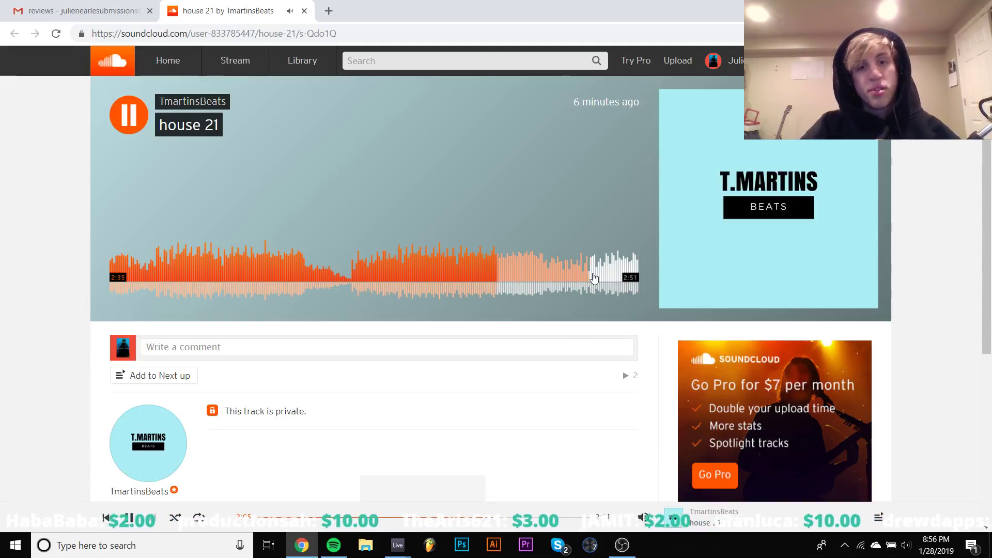
{"action": "left_click", "coordinate": [602, 277]}
{"action": "left_click", "coordinate": [613, 277]}
{"action": "key", "text": "space"}
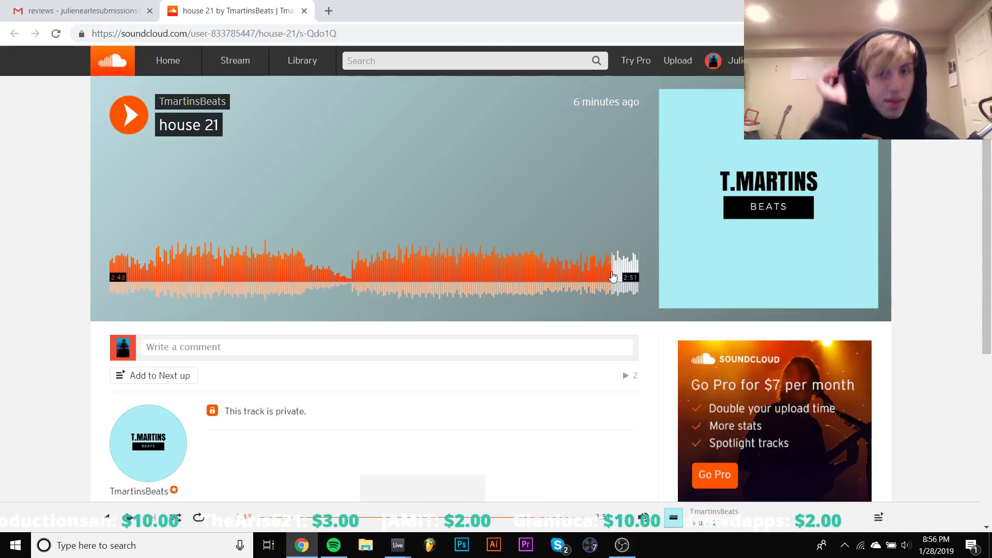
Step: Replay "house 21" from 1:51, skip to 2:06, and listen on with short pauses up to 2:17
{"action": "left_click", "coordinate": [455, 257]}
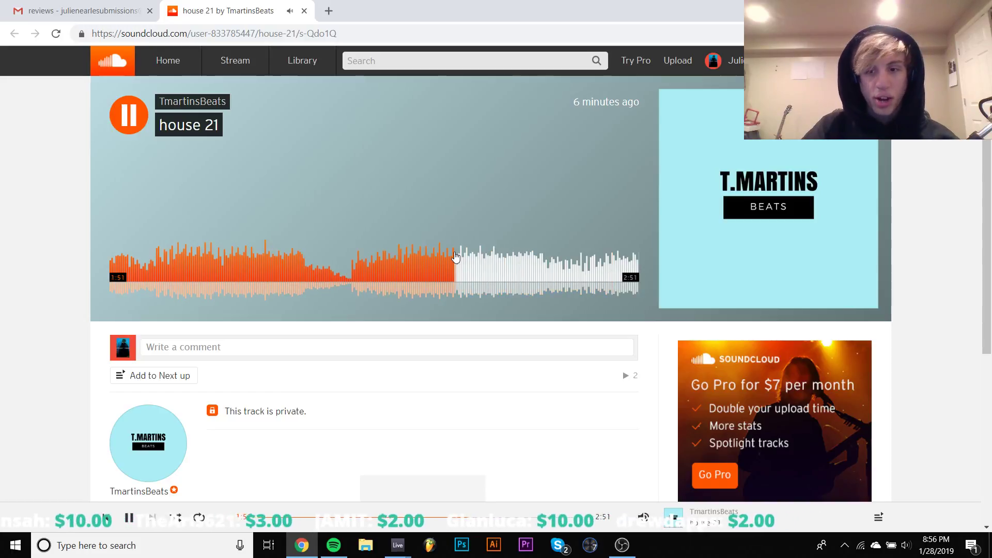
{"action": "left_click", "coordinate": [500, 269]}
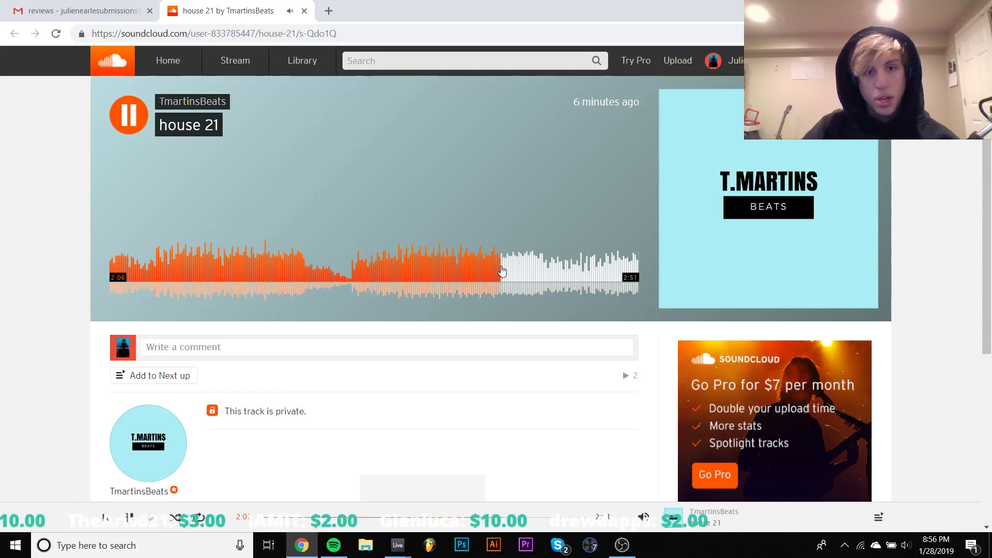
{"action": "key", "text": "space"}
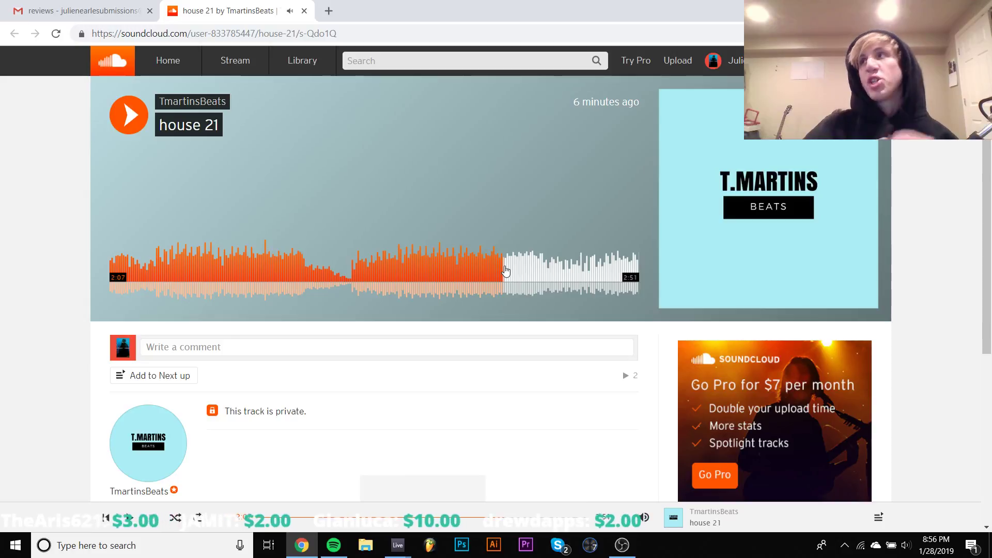
{"action": "key", "text": "space"}
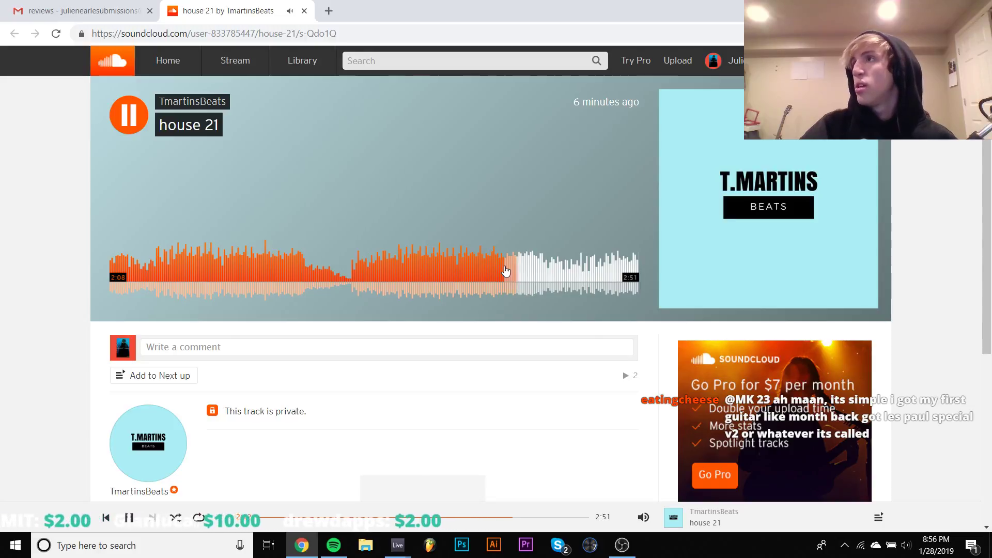
{"action": "key", "text": "space"}
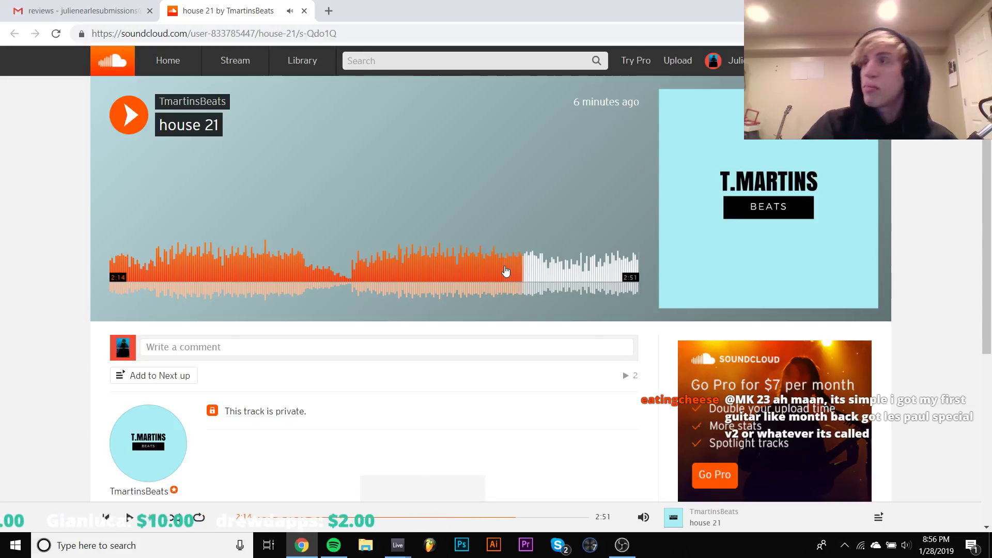
{"action": "key", "text": "space"}
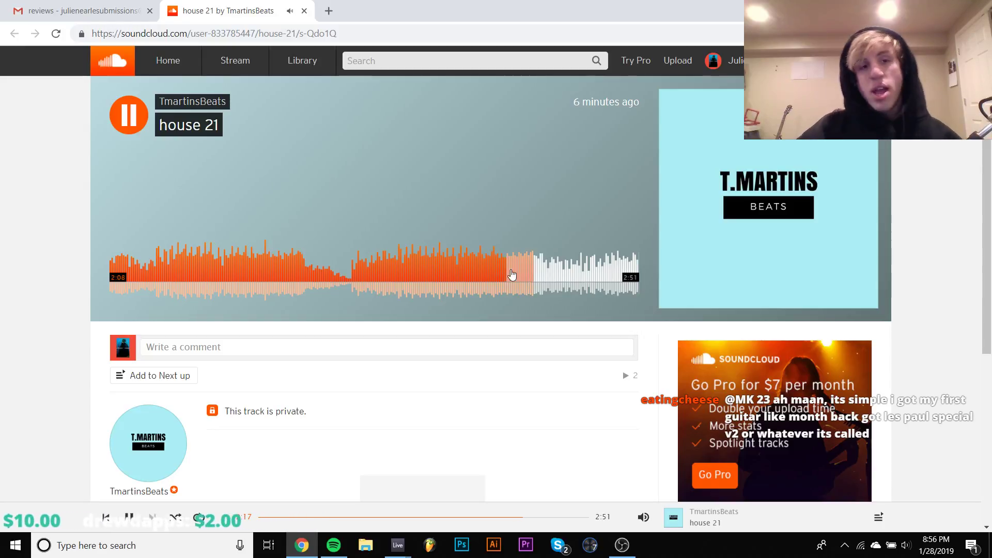
{"action": "key", "text": "space"}
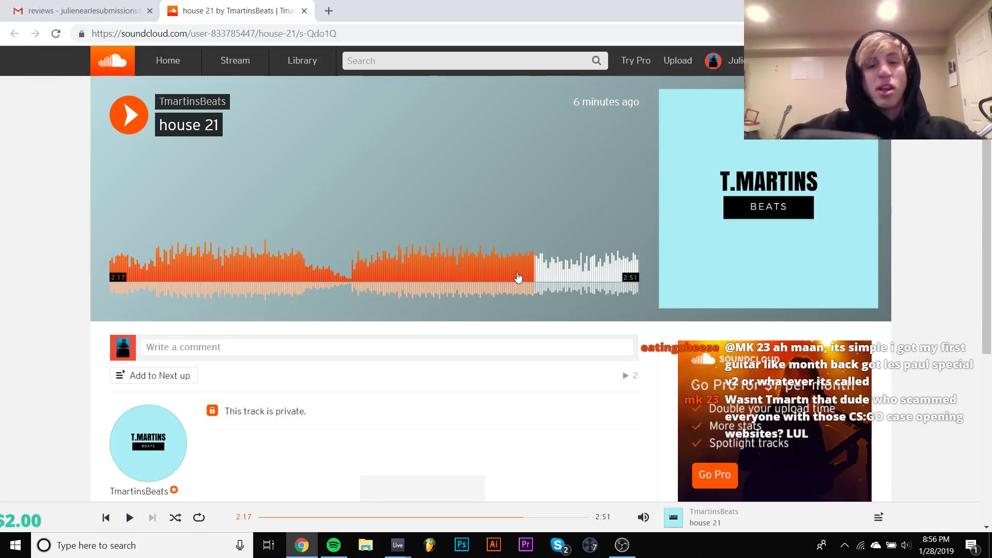
{"action": "key", "text": "space"}
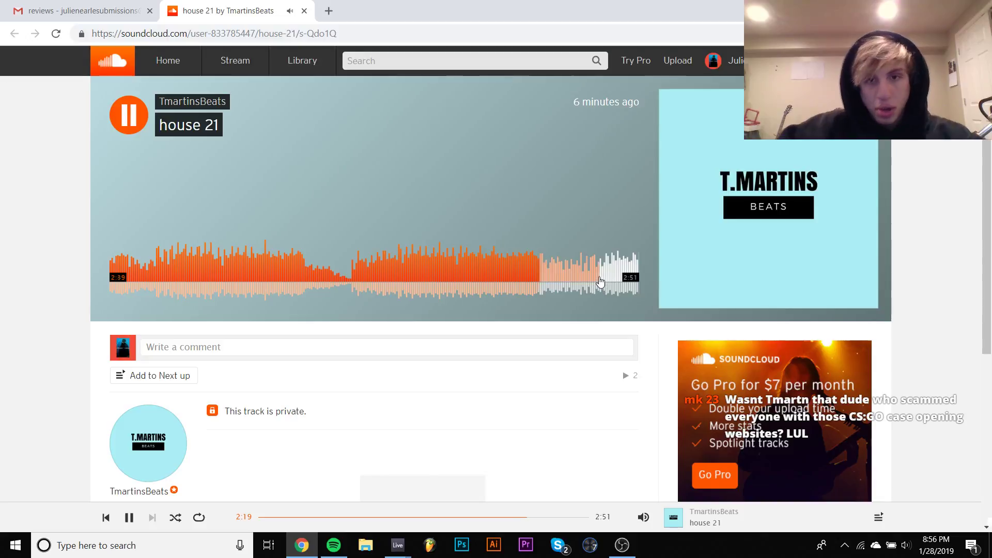
Step: Compare sections of "house 21" by sampling it near 2:38, from 1:18, and from 1:55
{"action": "left_click", "coordinate": [598, 281]}
{"action": "key", "text": "space"}
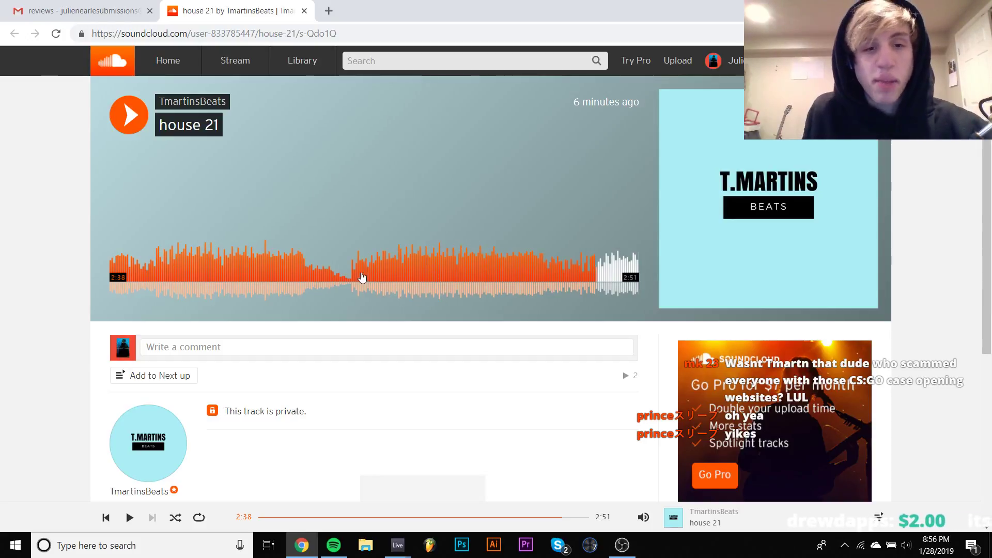
{"action": "left_click", "coordinate": [352, 278]}
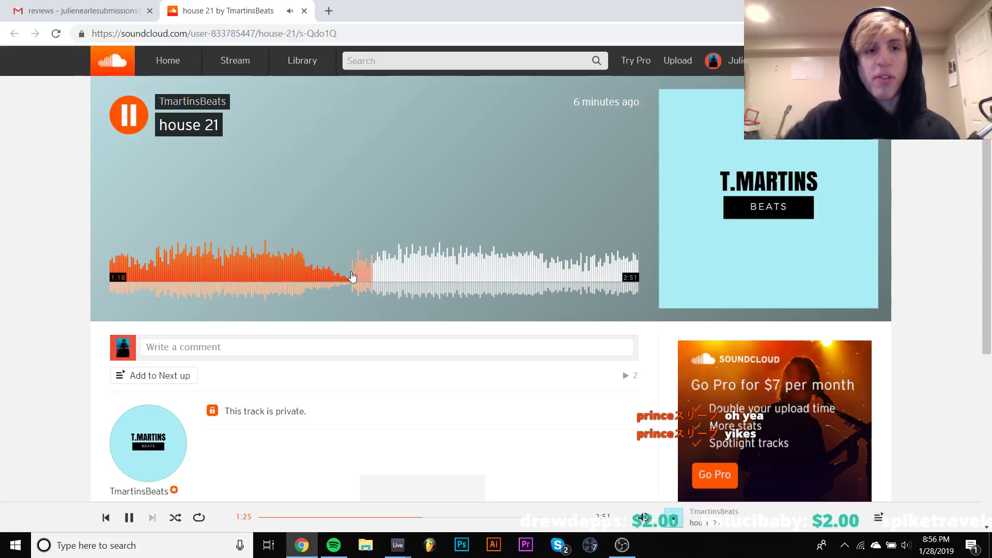
{"action": "key", "text": "space"}
{"action": "left_click", "coordinate": [467, 270]}
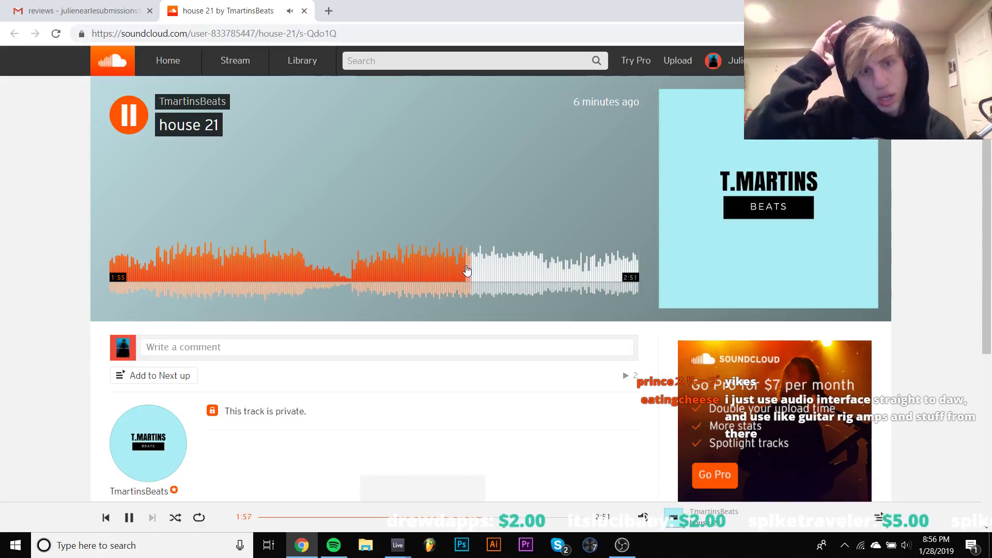
Step: Close "house 21", return to the inbox, and open the "Yoo" email's drum and bass WAV with Music Player for Google Drive
{"action": "left_click", "coordinate": [304, 11]}
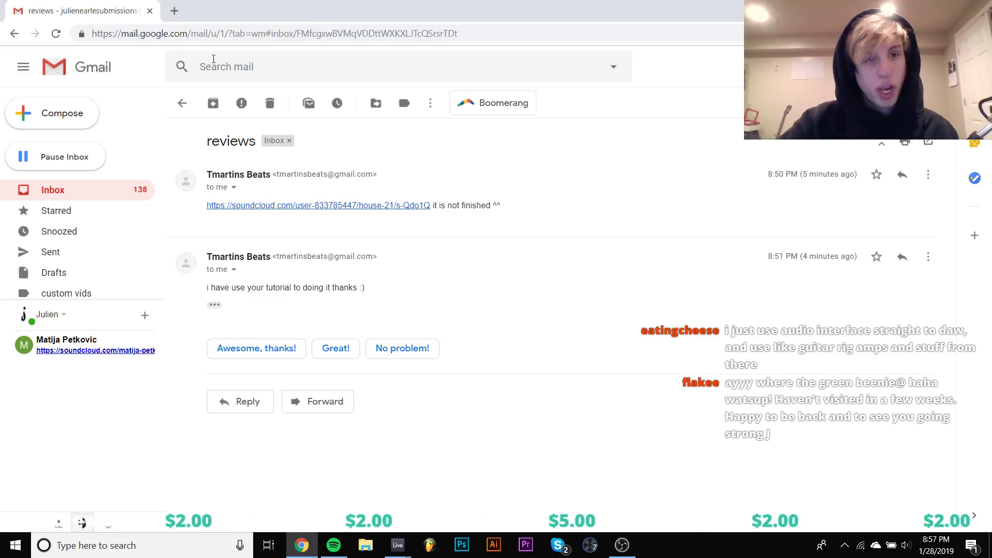
{"action": "left_click", "coordinate": [179, 109]}
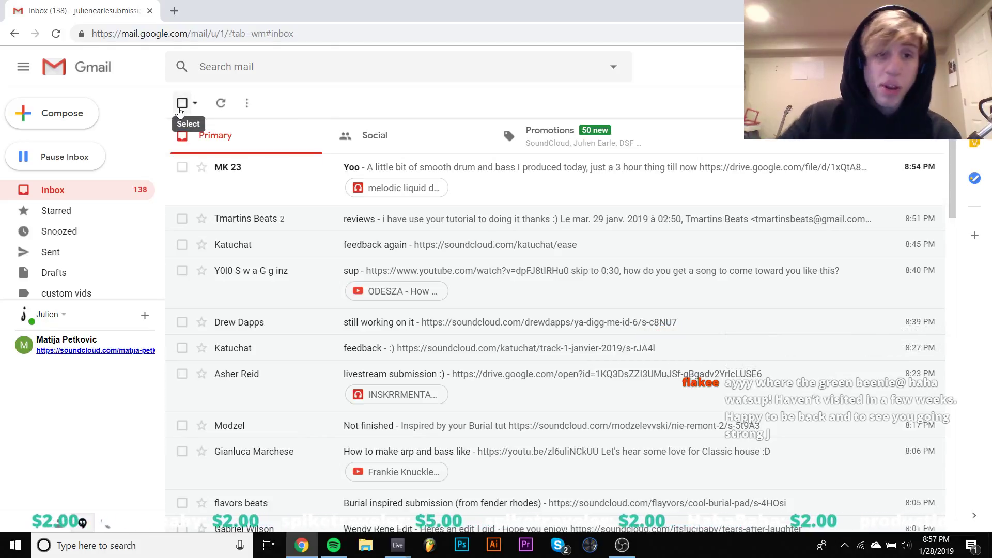
{"action": "left_click", "coordinate": [252, 188]}
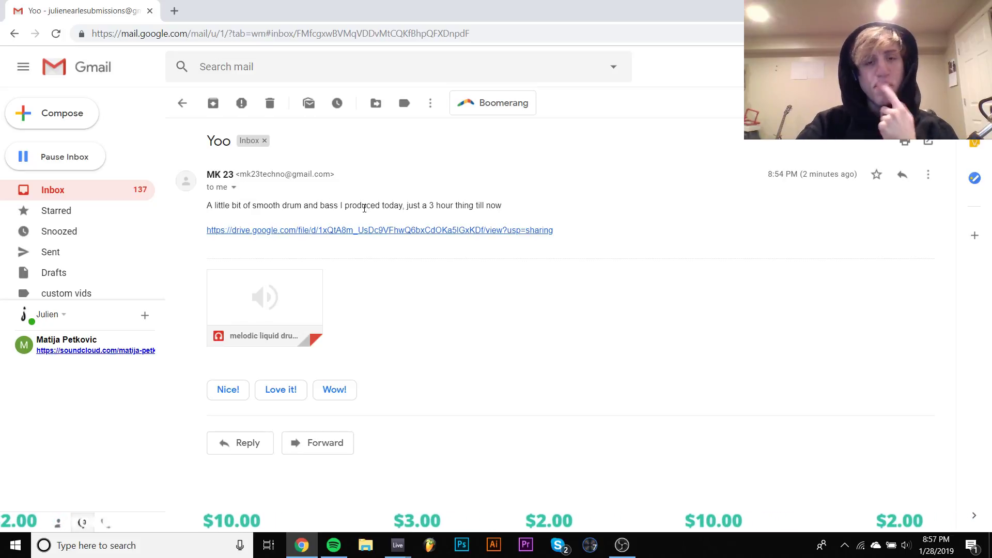
{"action": "left_click", "coordinate": [287, 284]}
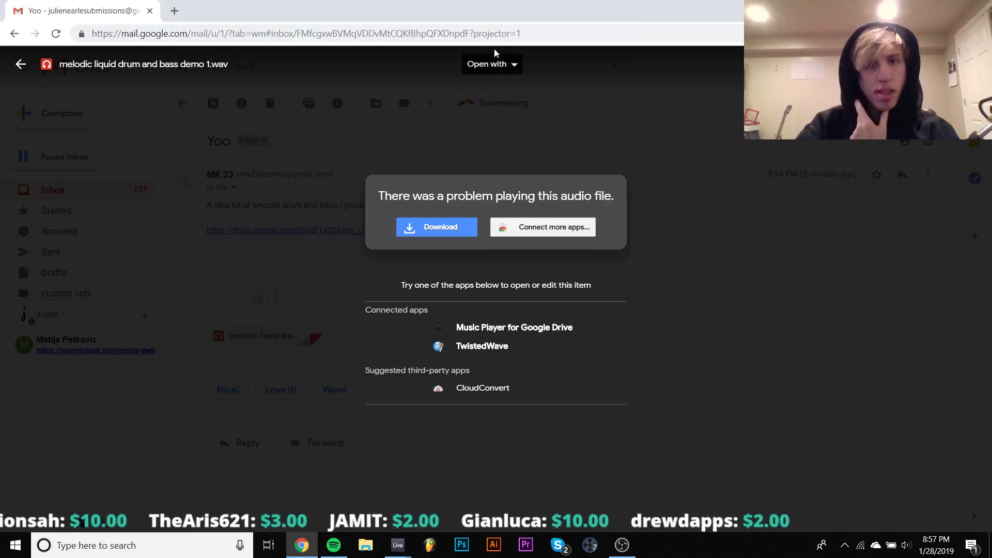
{"action": "left_click", "coordinate": [498, 64]}
{"action": "left_click", "coordinate": [504, 119]}
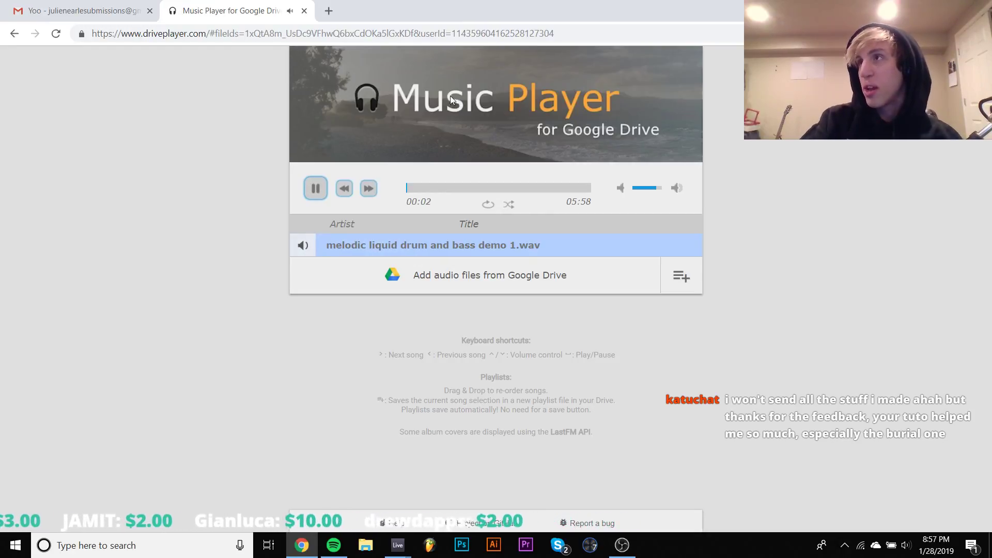
Step: Skip ahead in "melodic liquid drum and bass demo 1.wav", close its player and preview, and return to the inbox
{"action": "left_click", "coordinate": [317, 188]}
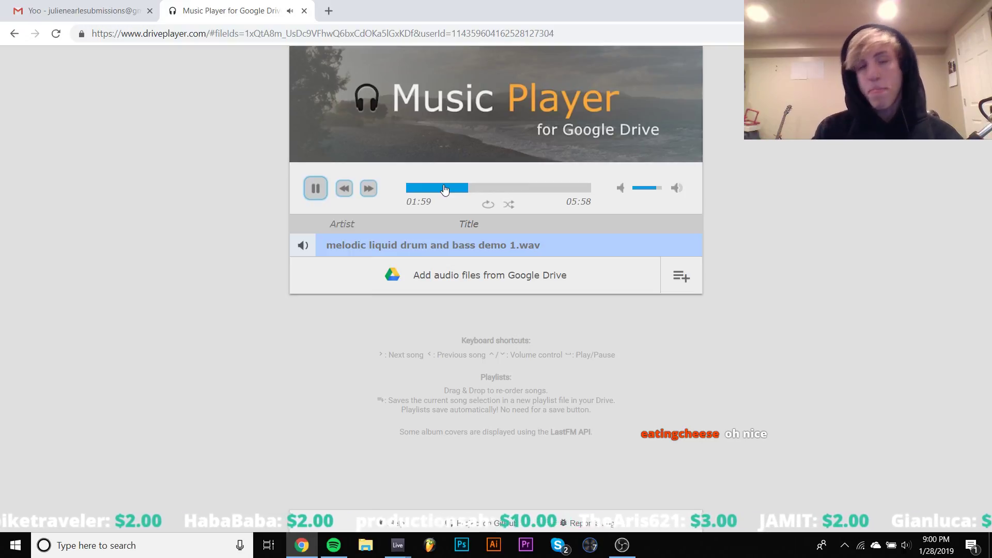
{"action": "left_click", "coordinate": [509, 191]}
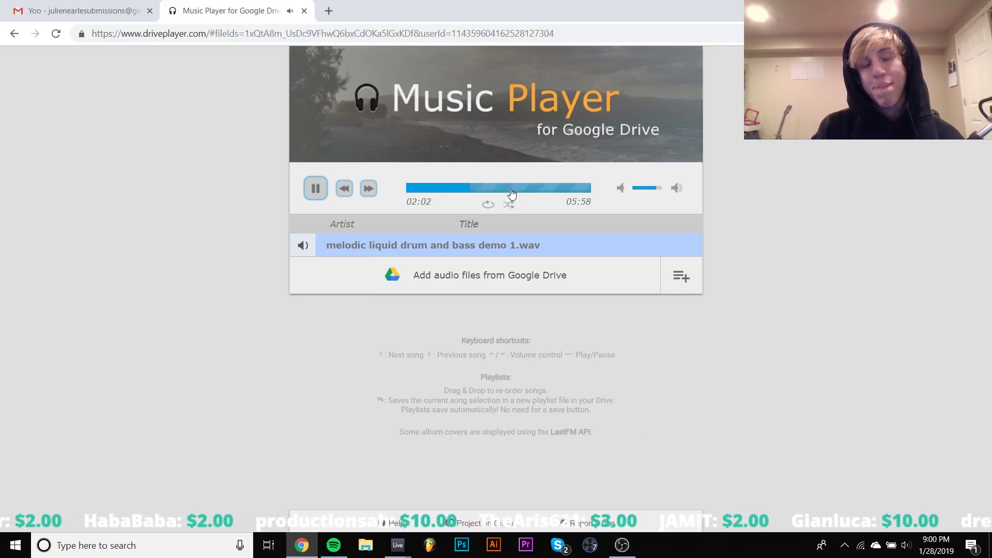
{"action": "left_click", "coordinate": [305, 11]}
{"action": "left_click", "coordinate": [434, 438]}
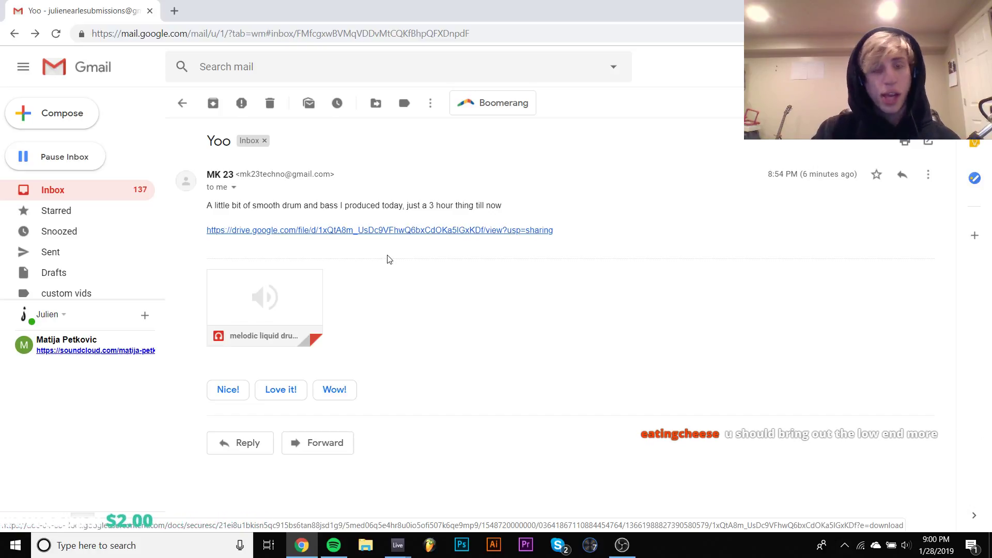
{"action": "left_click", "coordinate": [110, 195]}
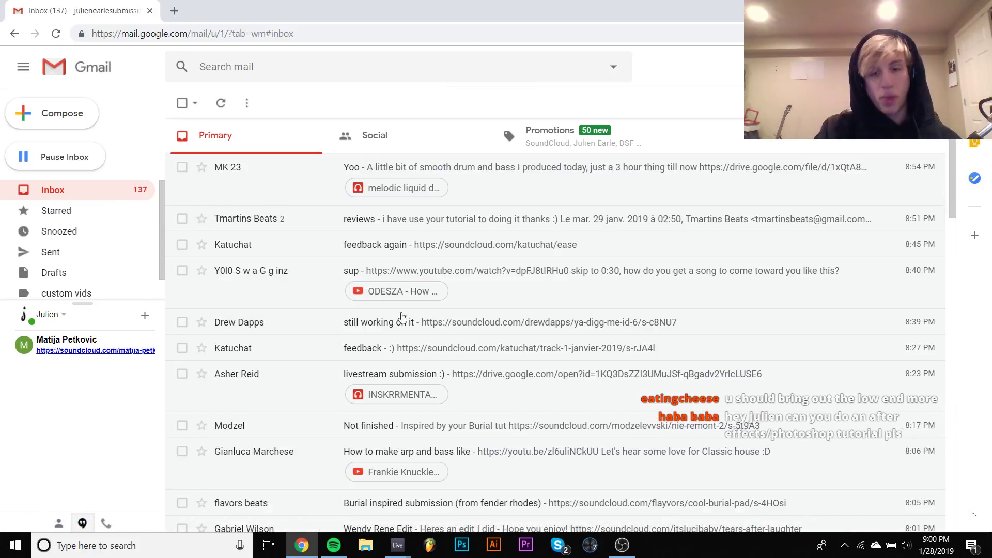
Step: Switch to OBS and check the current time in the system calendar, closing the calendar again
{"action": "left_click", "coordinate": [622, 545]}
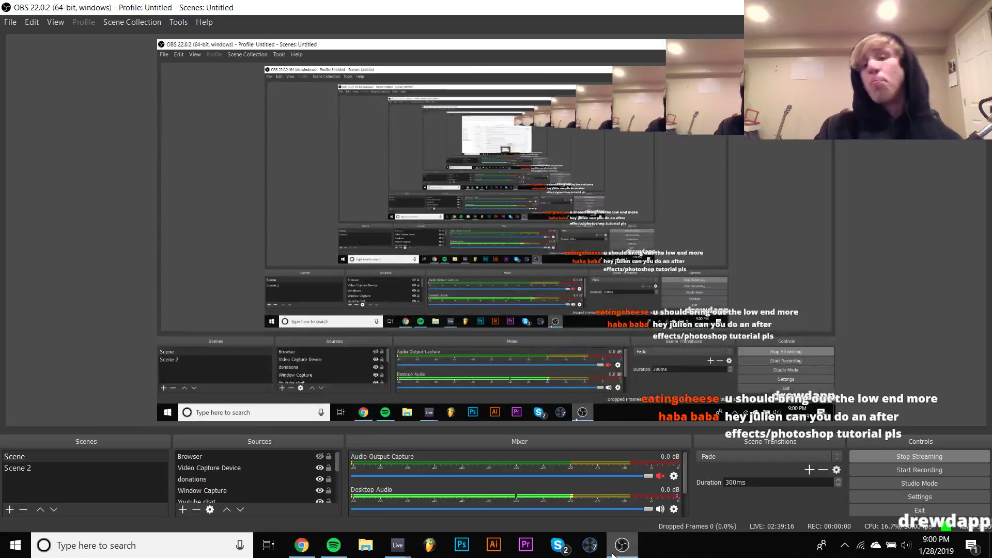
{"action": "left_click", "coordinate": [936, 545]}
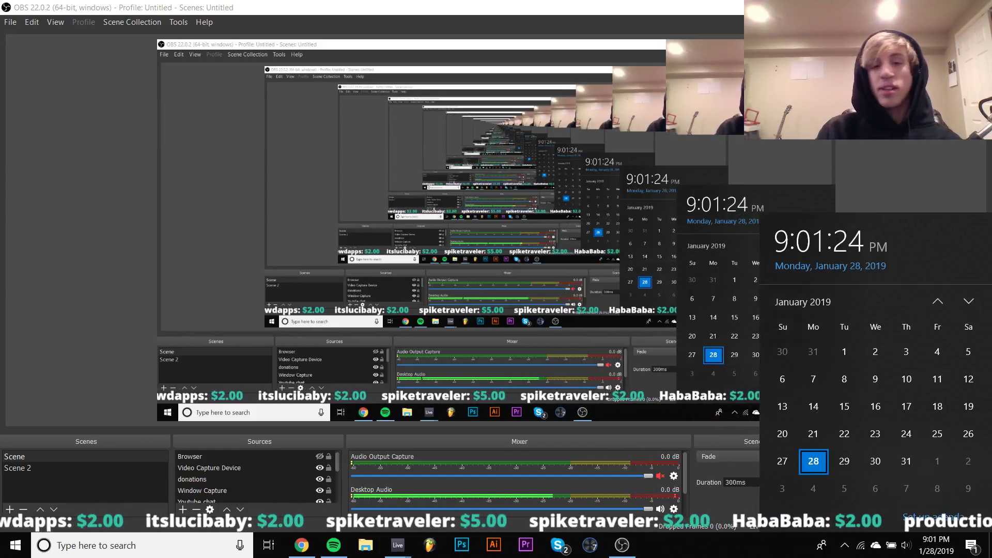
{"action": "left_click", "coordinate": [704, 435]}
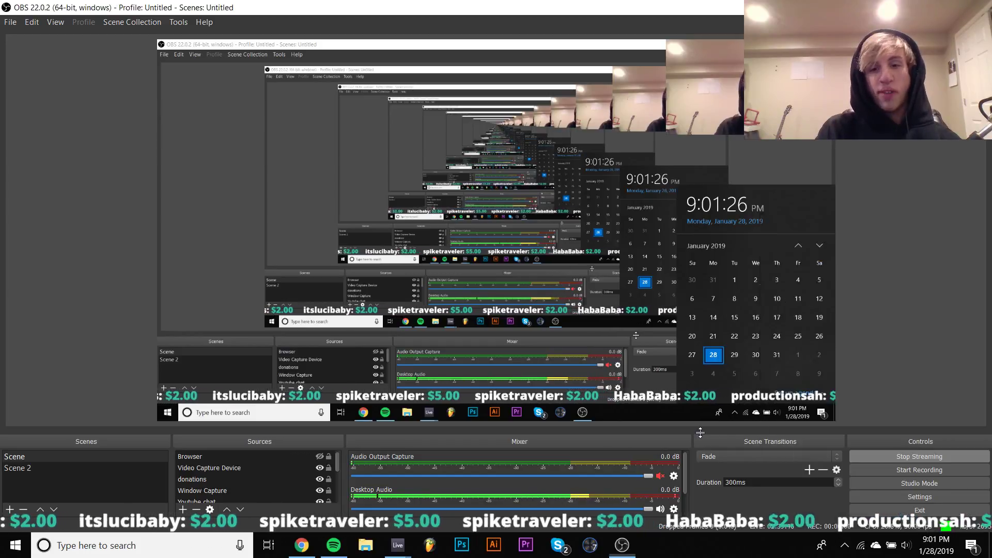